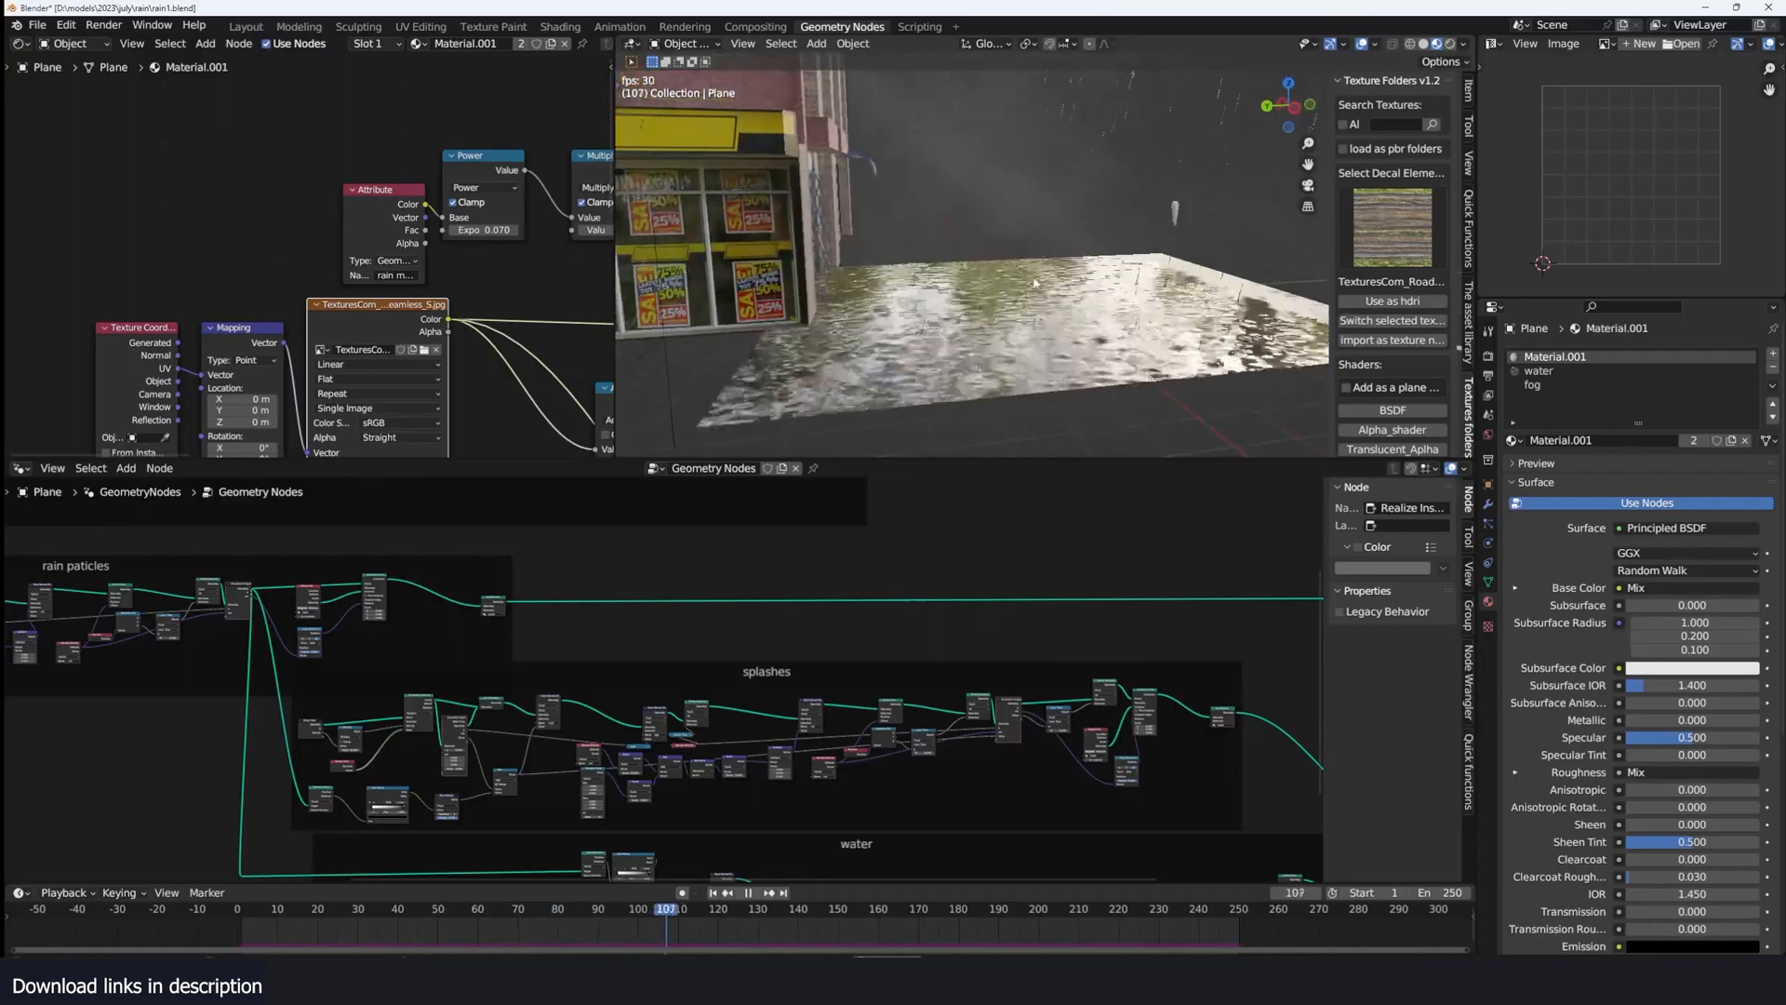
Step: Set the rain modifier's Density to 0.001 and replay the simulation from the first frame
{"action": "middle_click_drag", "start_coordinate": [1031, 190], "coordinate": [1016, 234]}
{"action": "key", "text": "space"}
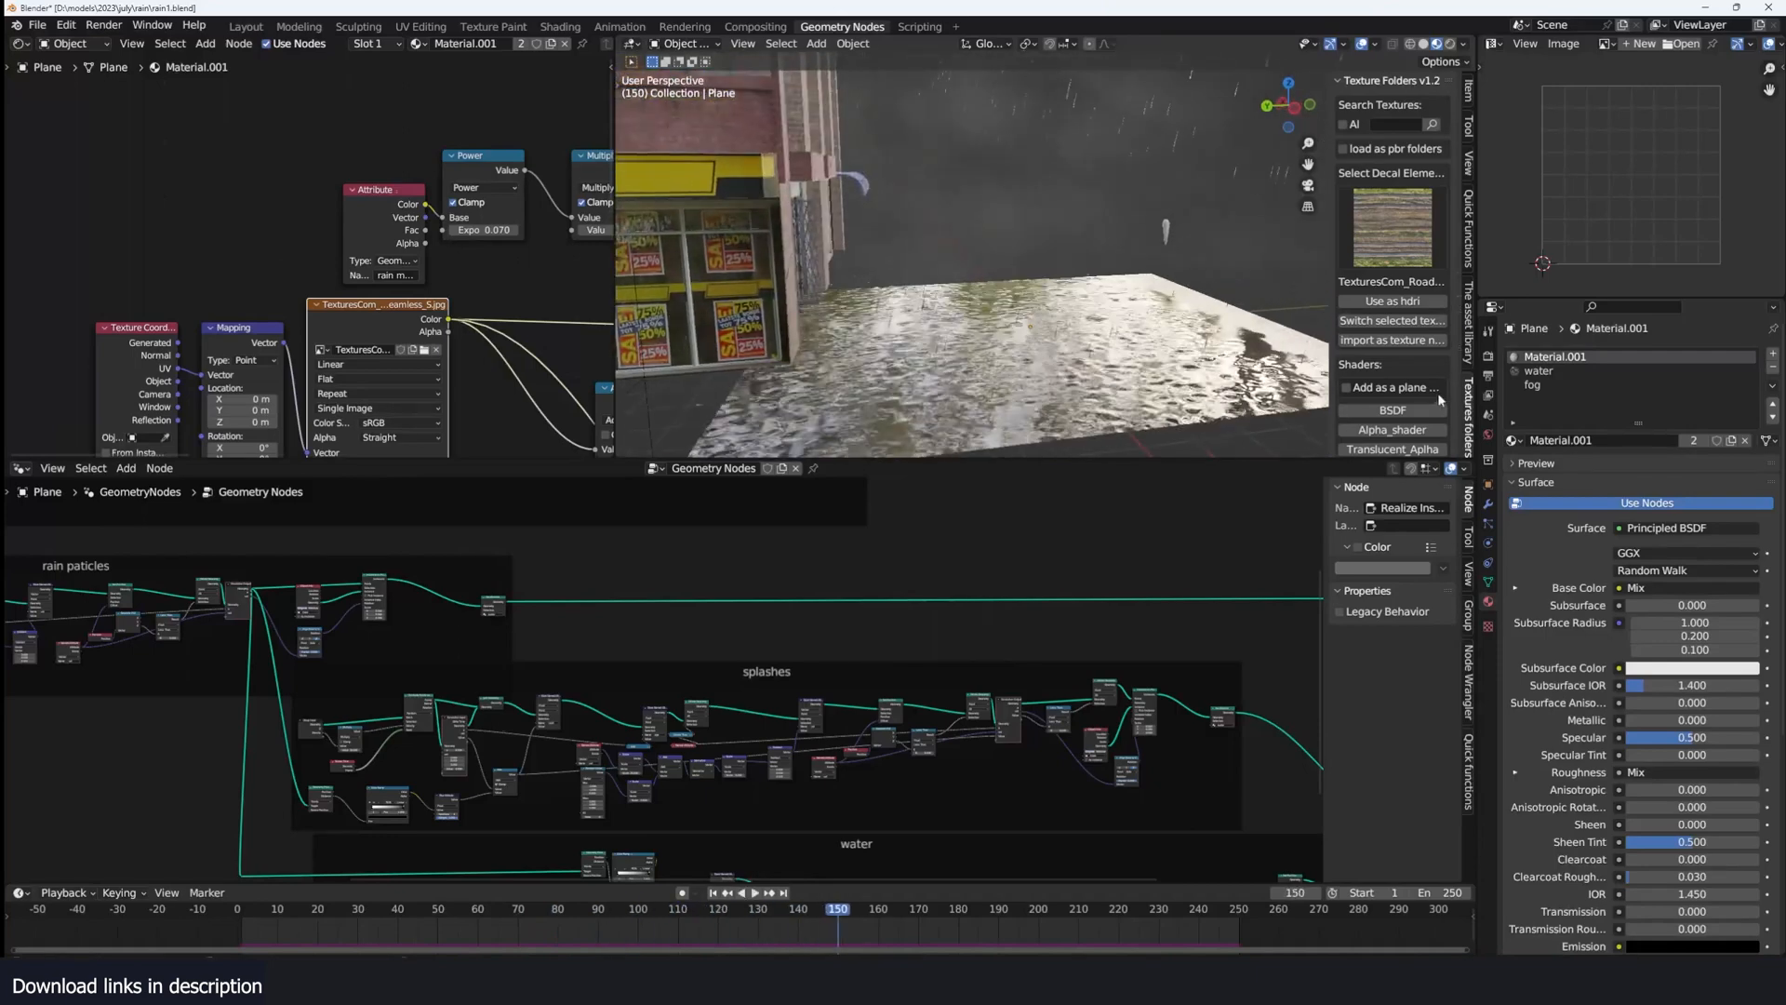
{"action": "left_click", "coordinate": [1487, 502]}
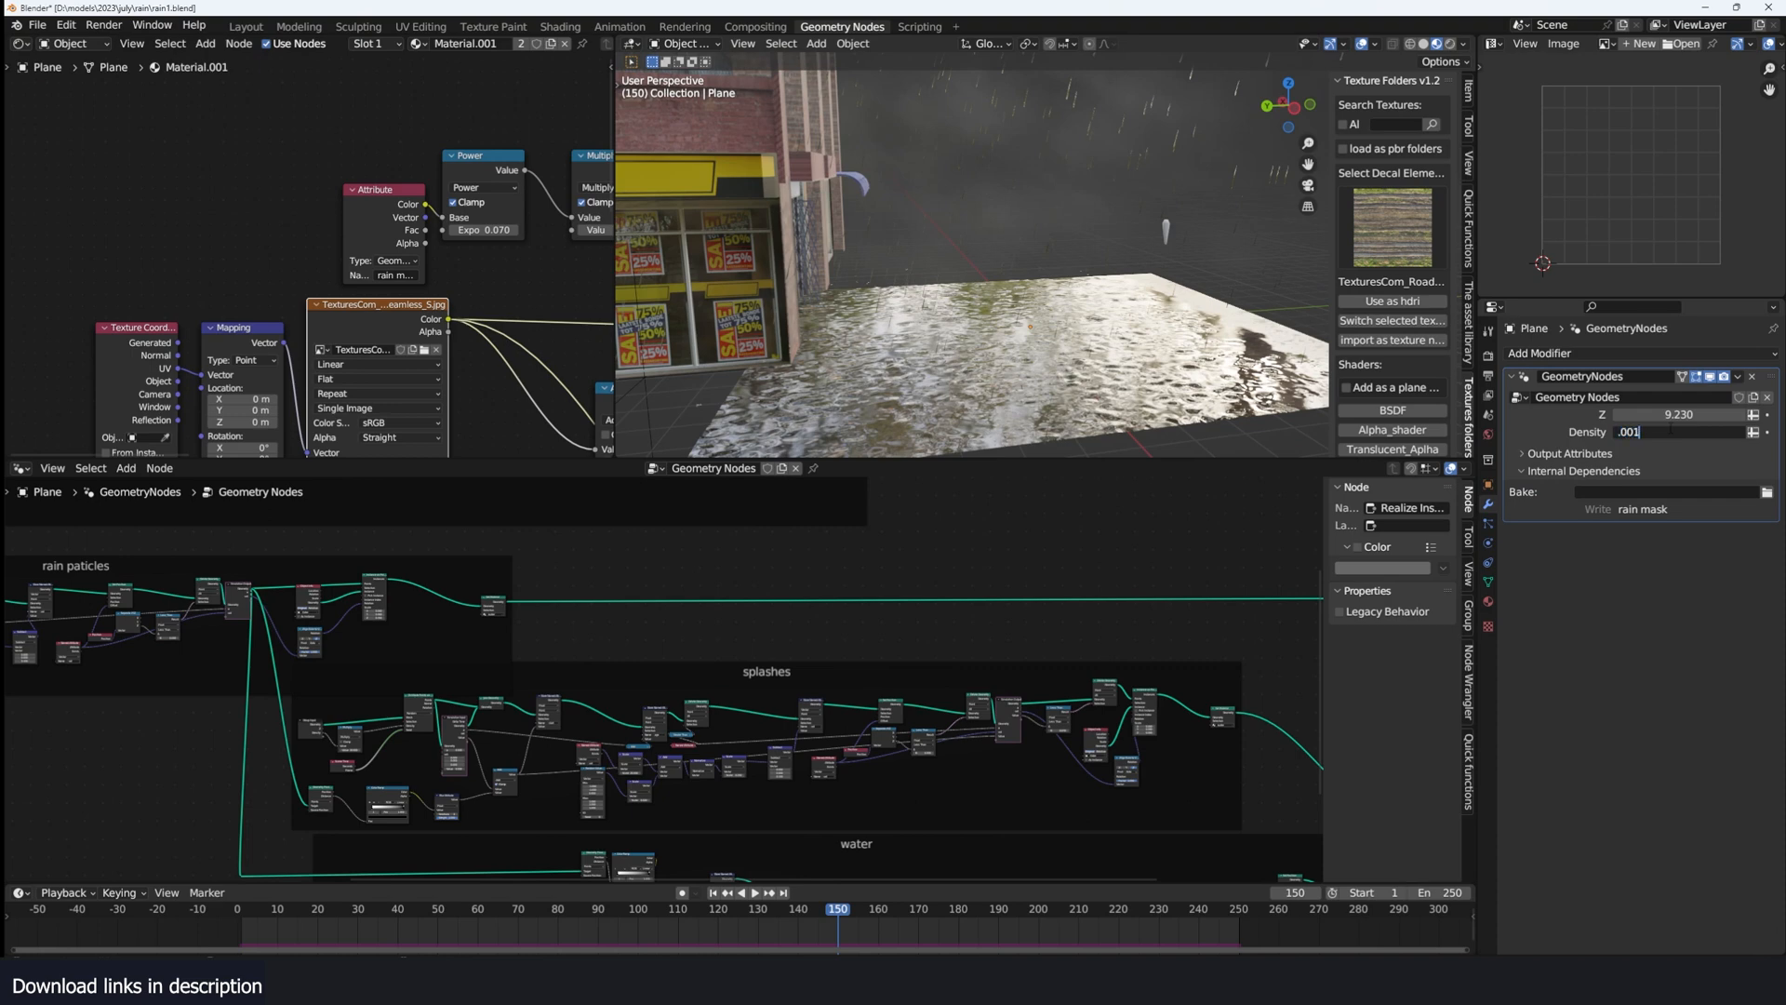
{"action": "key", "text": "shift+Left"}
{"action": "key", "text": "space"}
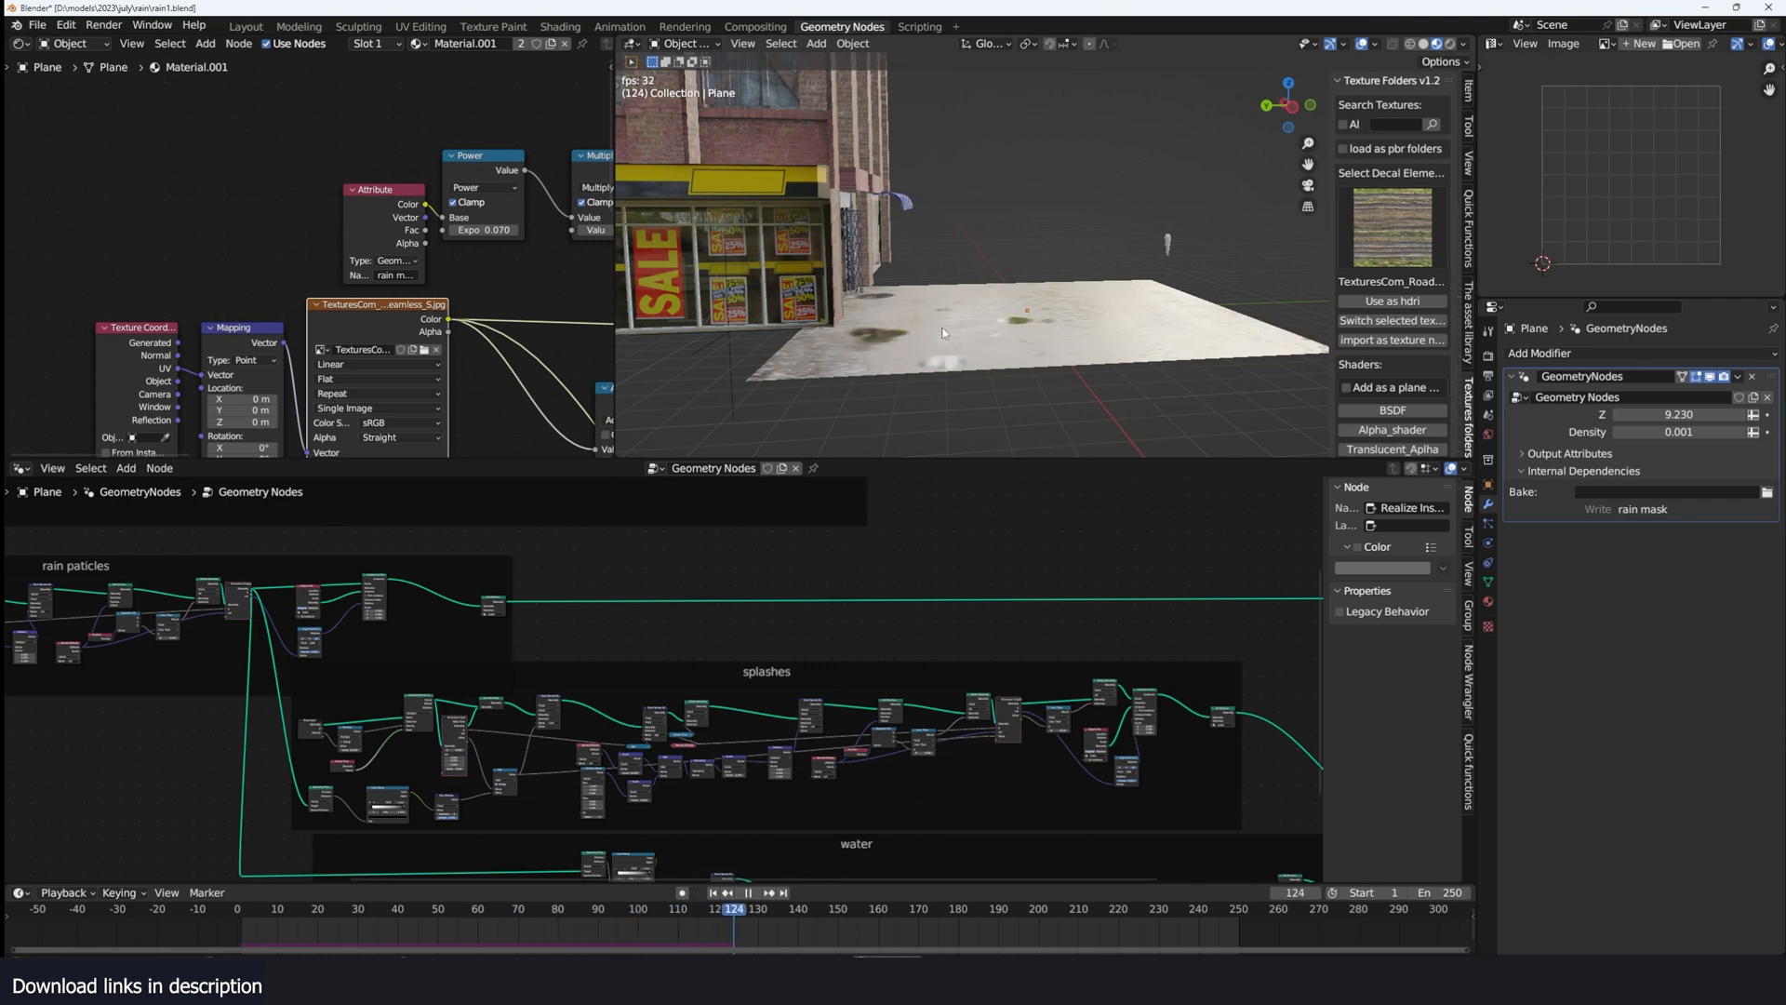
{"action": "key", "text": "space"}
Step: Set the rain modifier's Density to 1 and play the simulation again from the start
{"action": "type", "text": "1"}
{"action": "key", "text": "Return"}
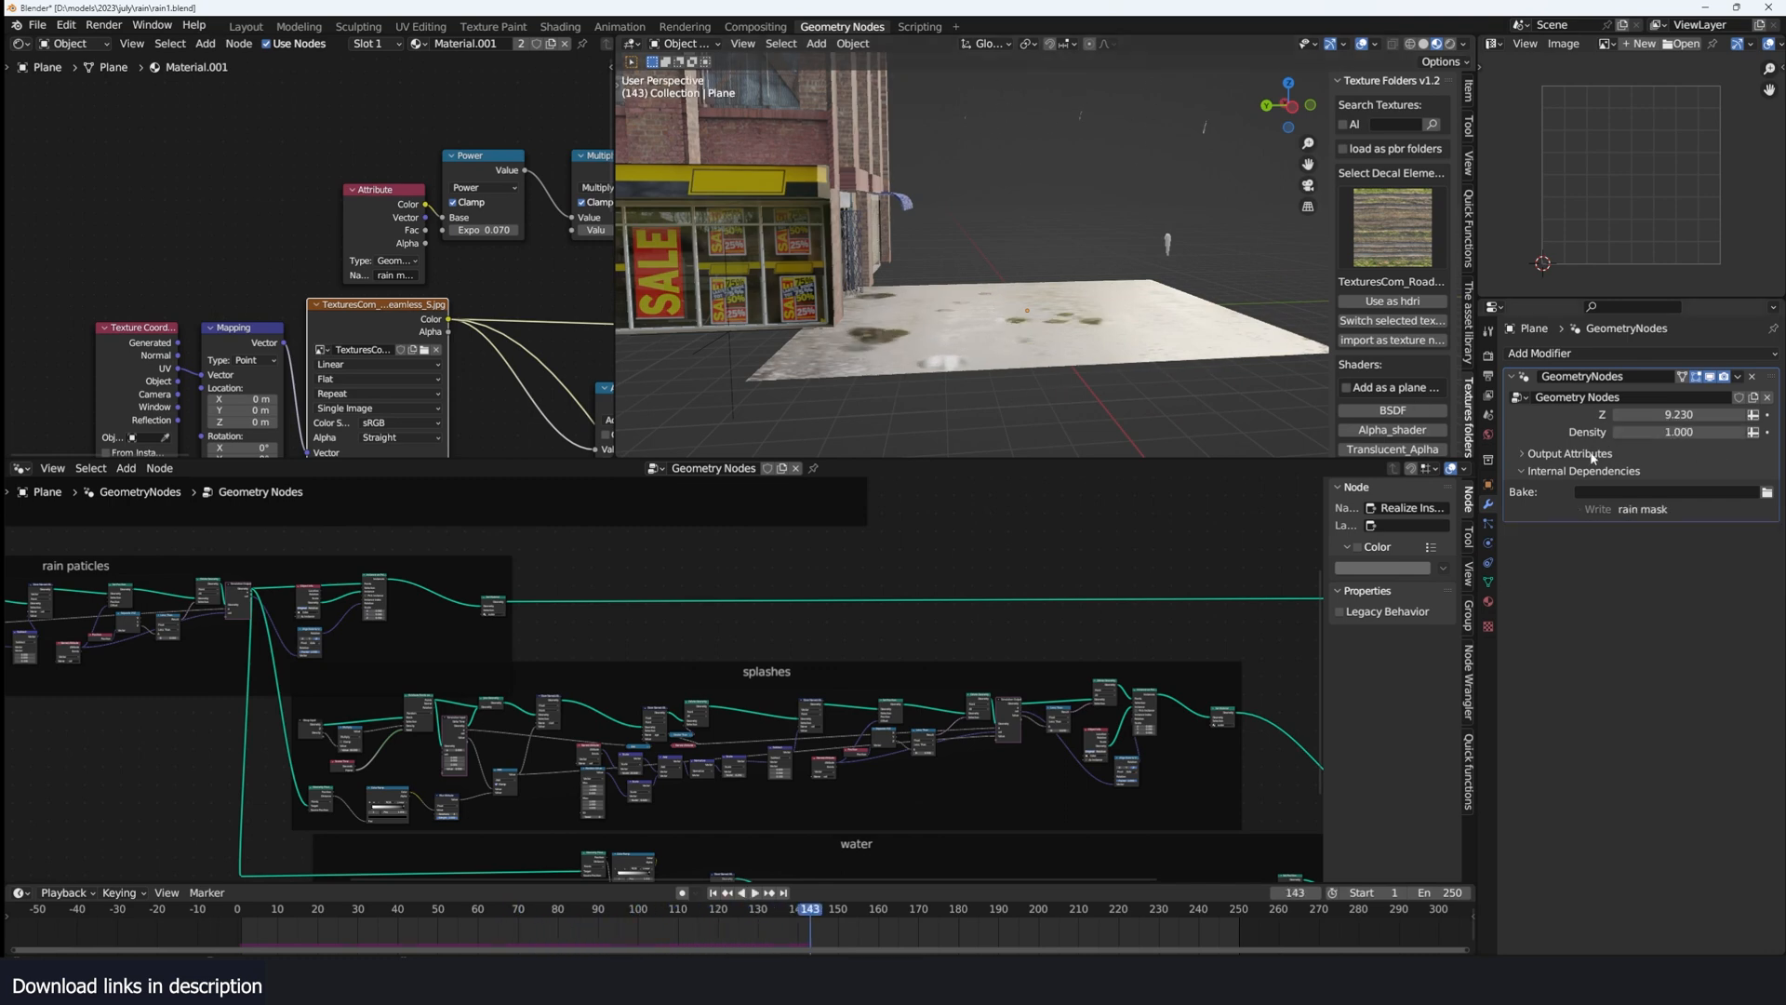
{"action": "key", "text": "shift+Left"}
{"action": "key", "text": "space"}
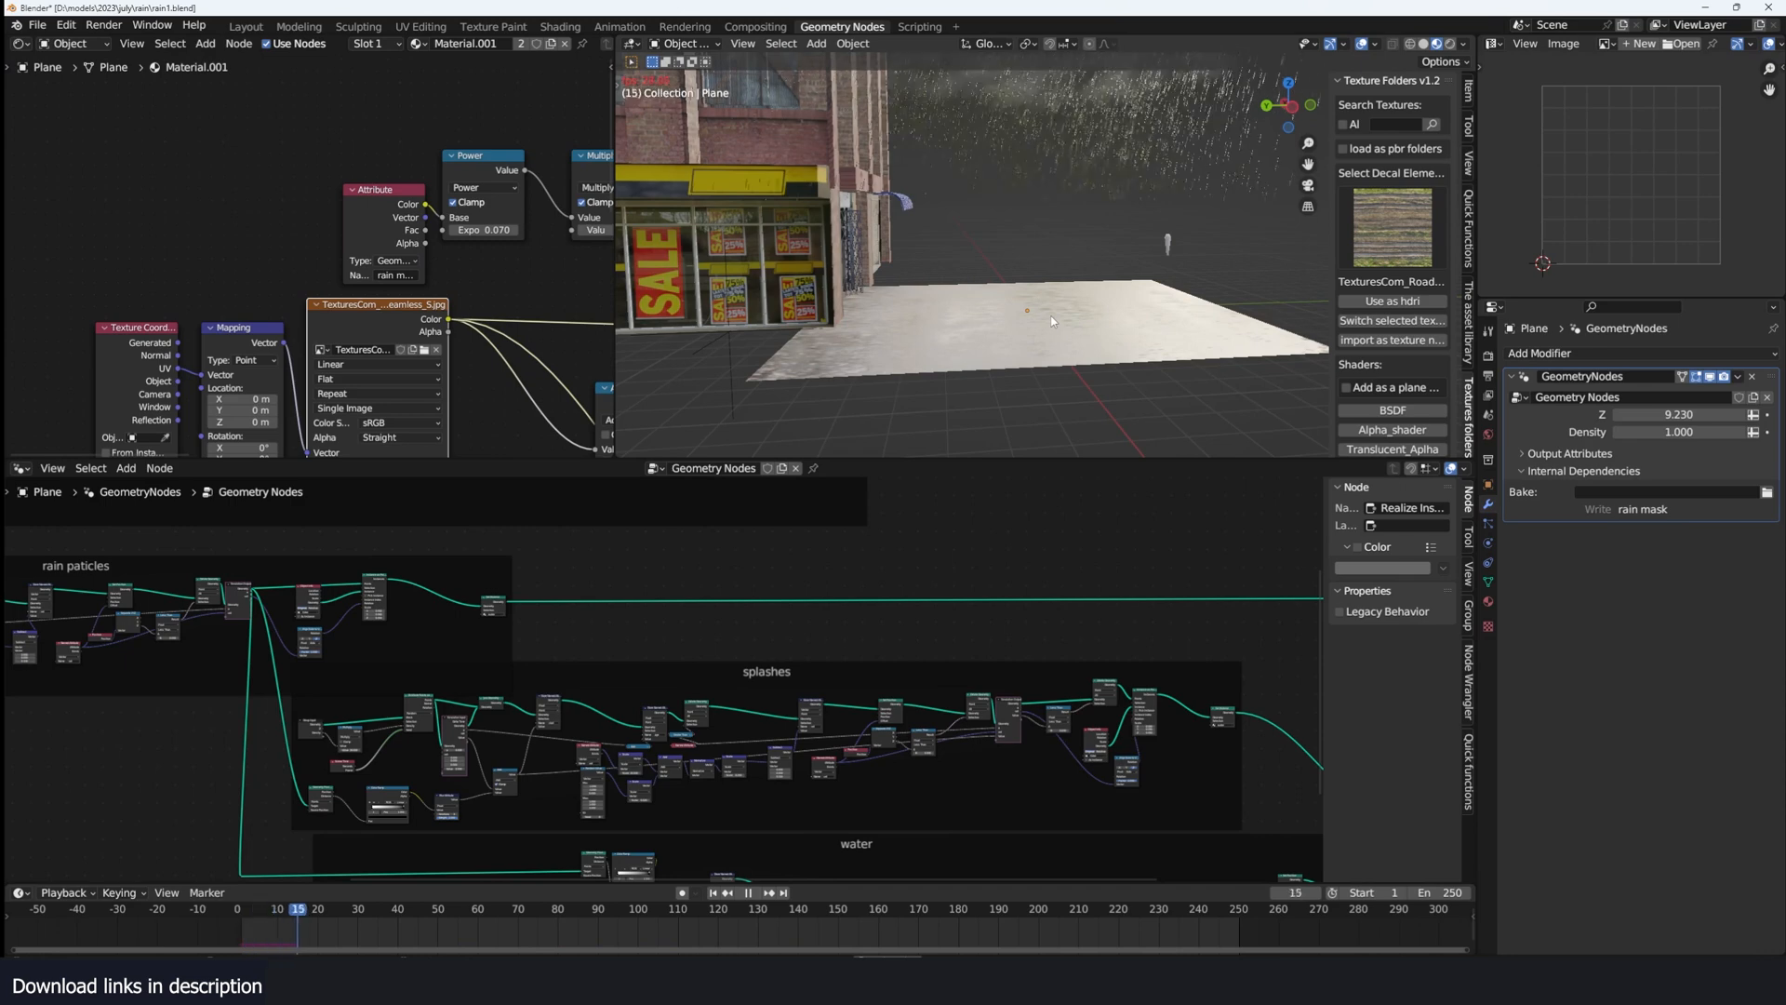
{"action": "key", "text": "space"}
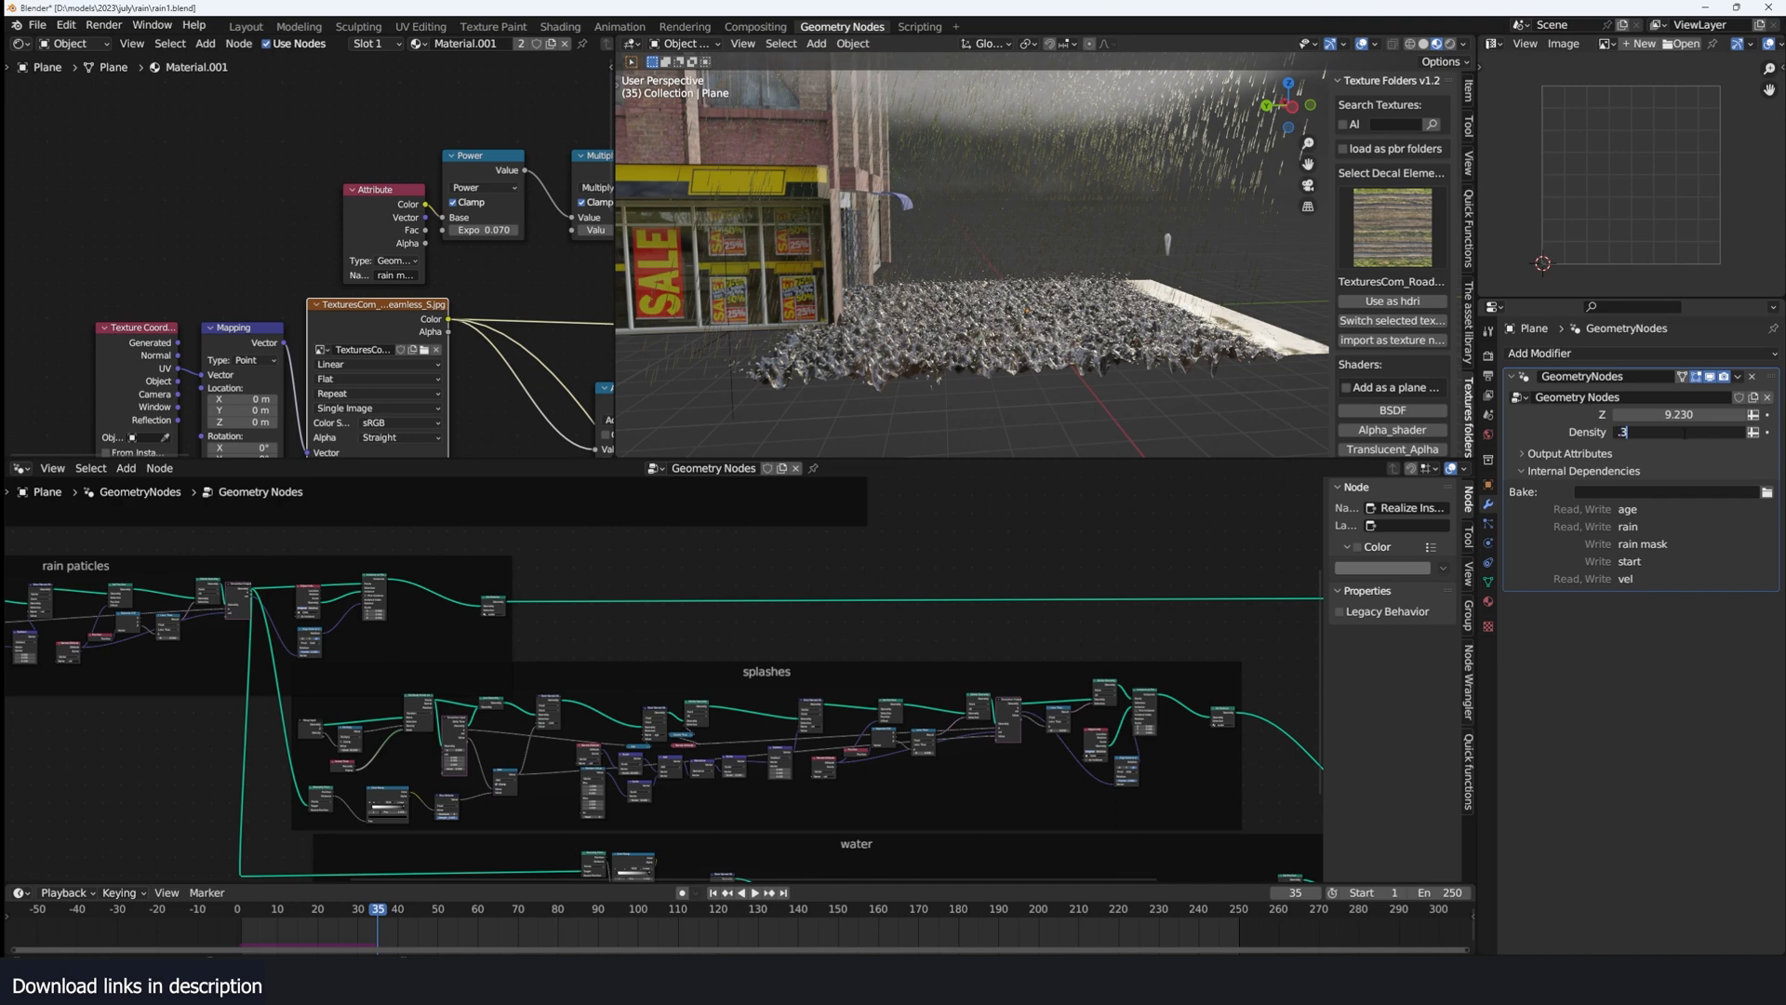
Step: Set the rain modifier's Density to 0.3, replay the simulation from the start and inspect the ground plane
{"action": "key", "text": "Return"}
{"action": "key", "text": "shift+Left"}
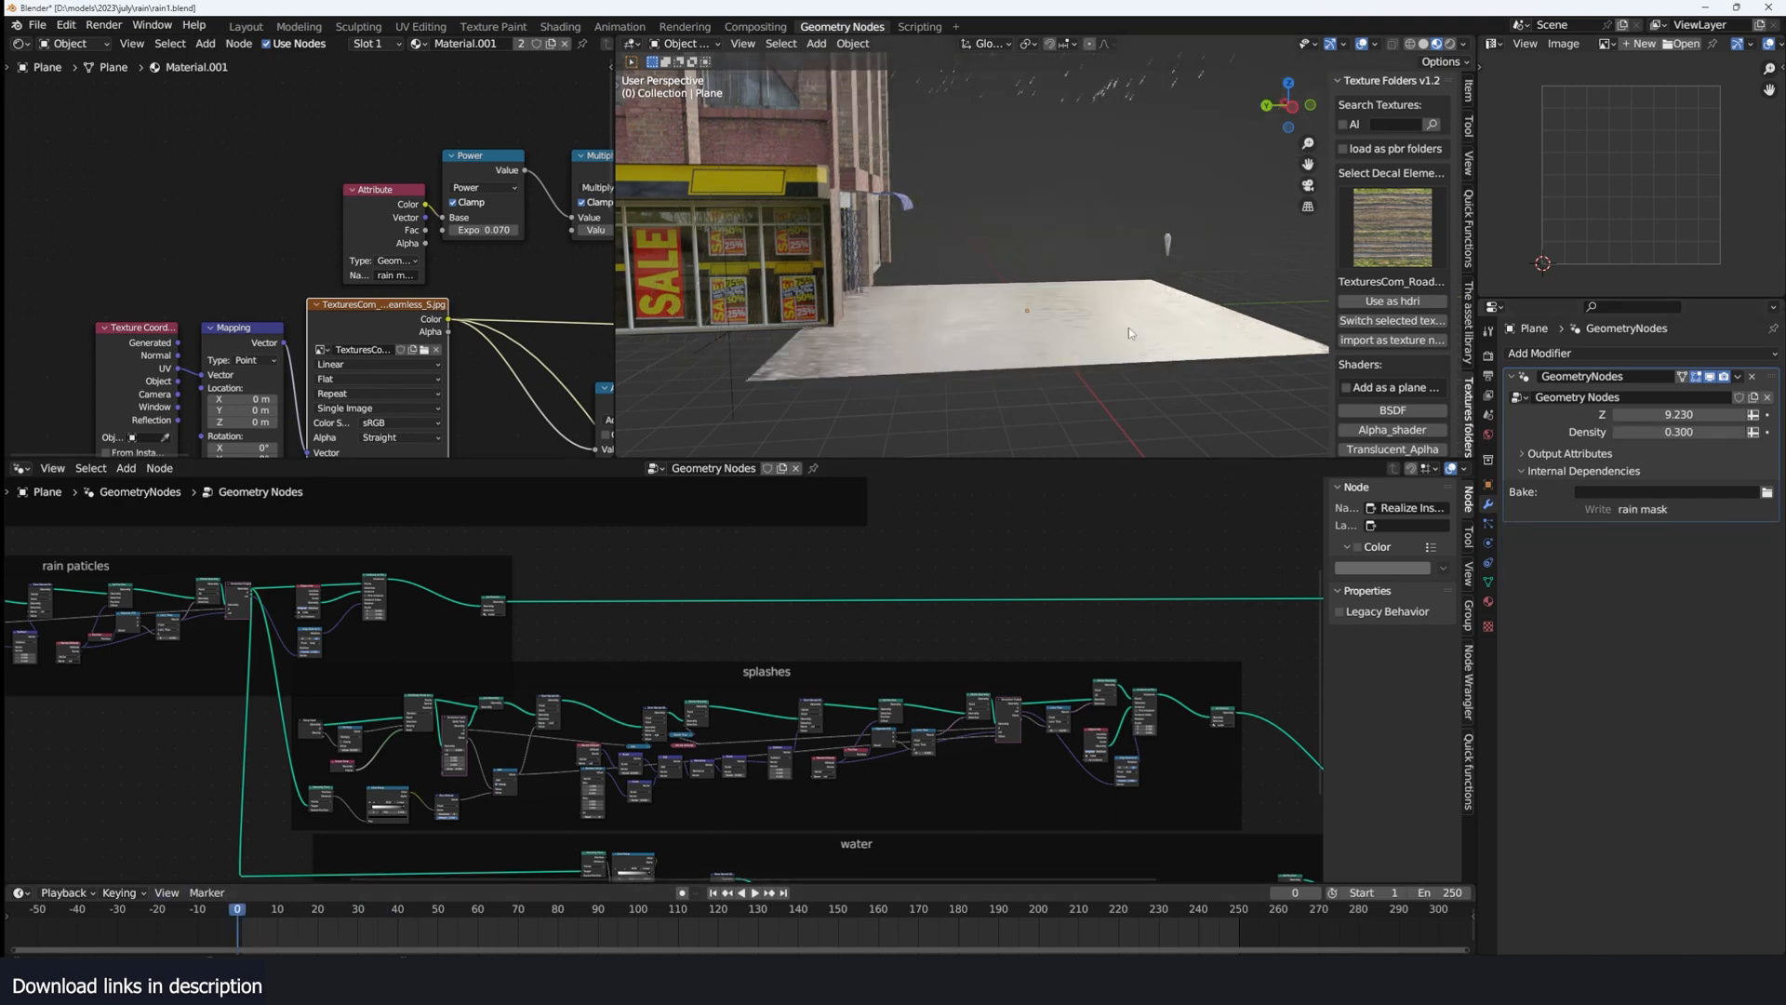
{"action": "key", "text": "space"}
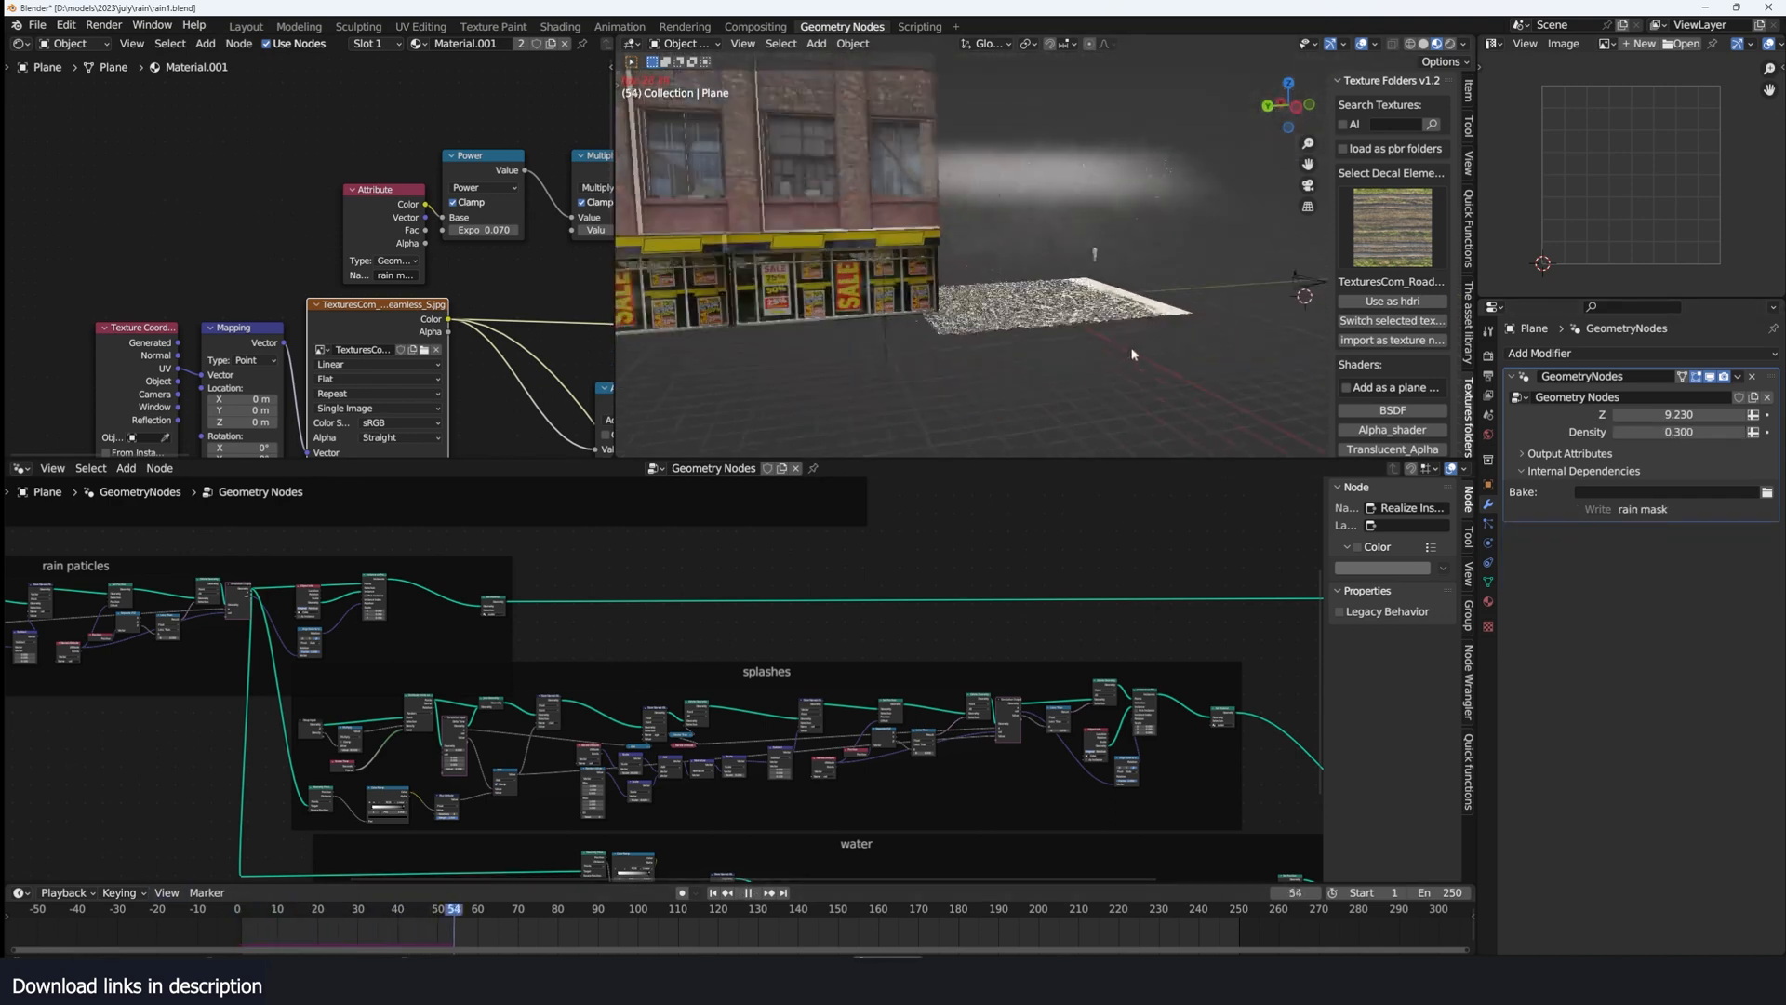
{"action": "scroll", "coordinate": [1133, 355], "scroll_direction": "up", "scroll_amount": 4}
{"action": "mouse_move", "coordinate": [1133, 354]}
{"action": "middle_mouse_down"}
{"action": "mouse_move", "coordinate": [1138, 370]}
{"action": "mouse_move", "coordinate": [1154, 352]}
{"action": "middle_mouse_up"}
{"action": "key", "text": "space"}
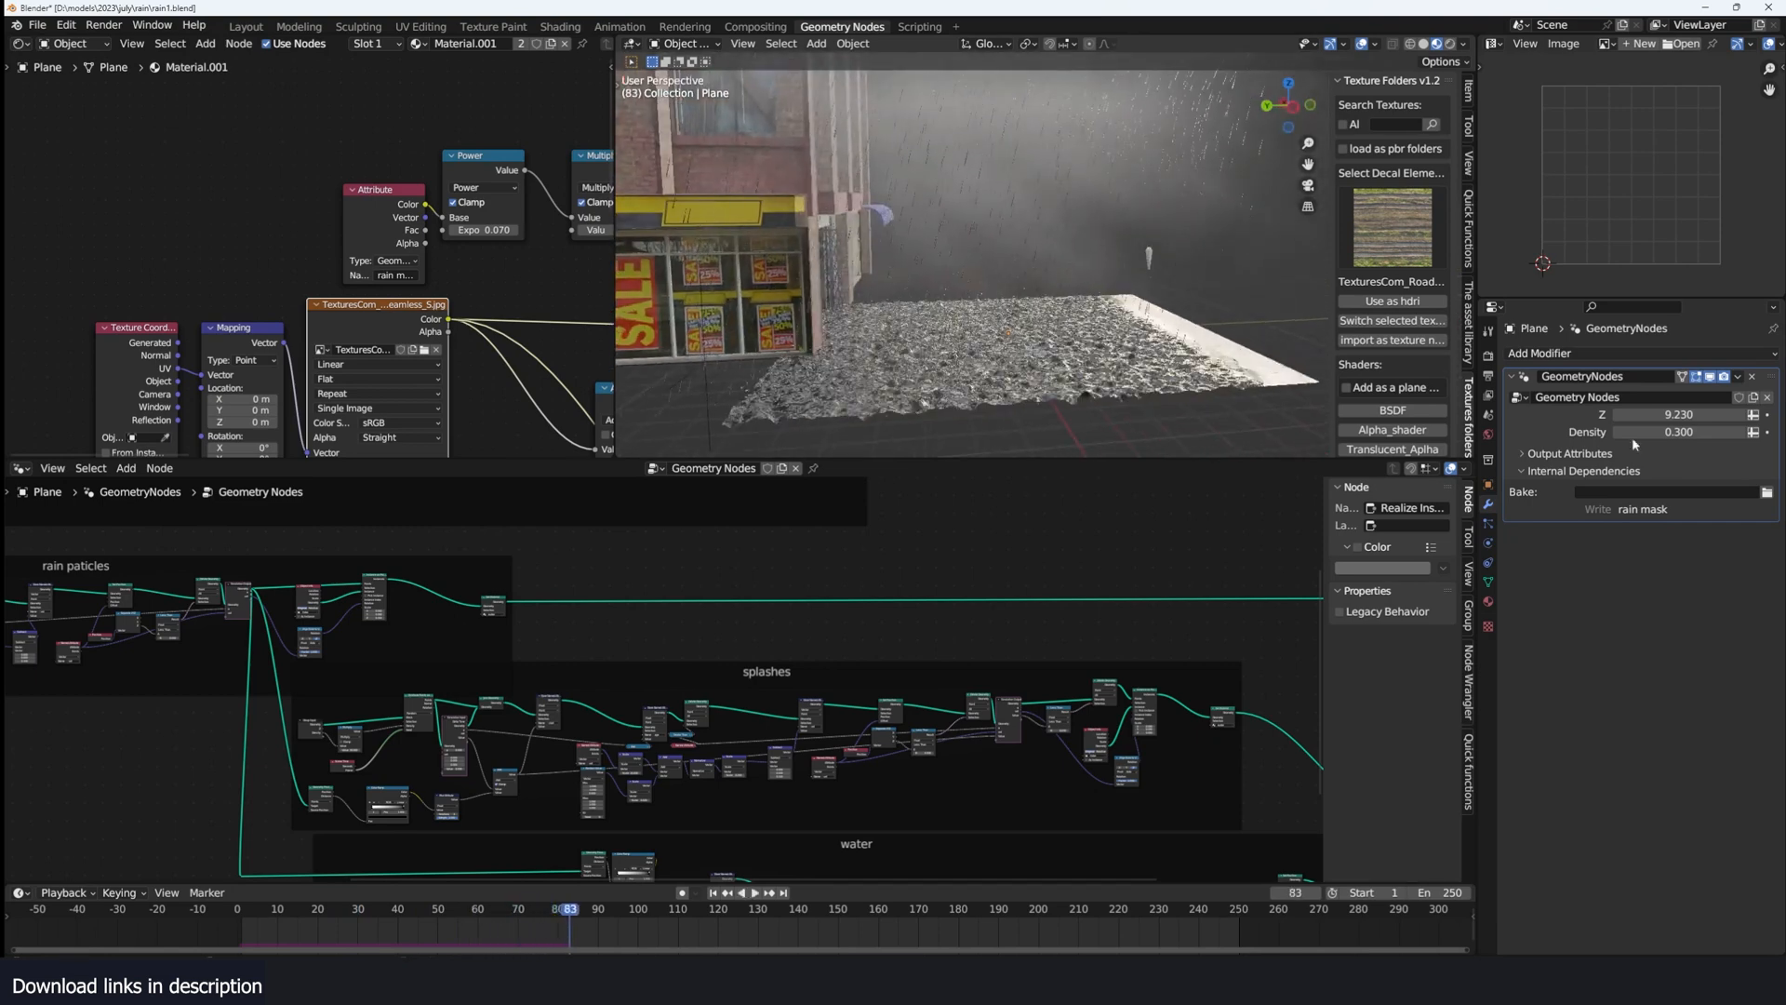
Step: Set the rain modifier's Density to 0.1 and restart the simulation from the first frame
{"action": "left_click", "coordinate": [1632, 438]}
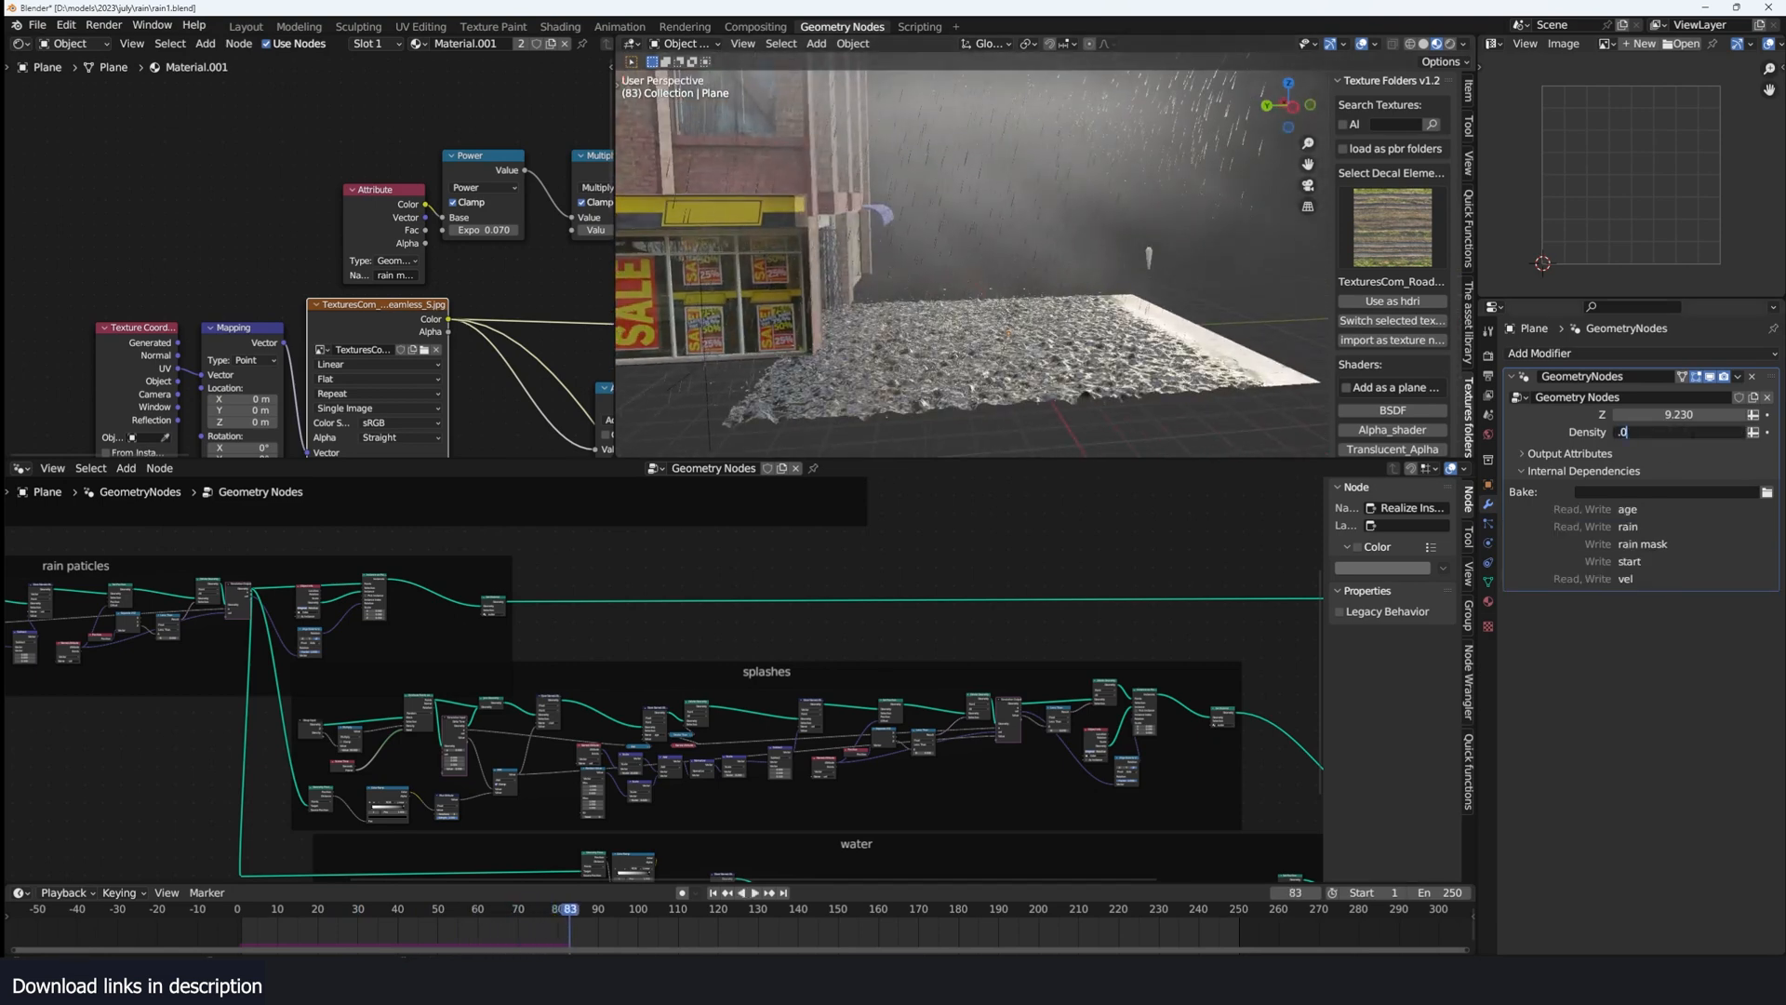
{"action": "type", "text": ".1"}
{"action": "key", "text": "Return"}
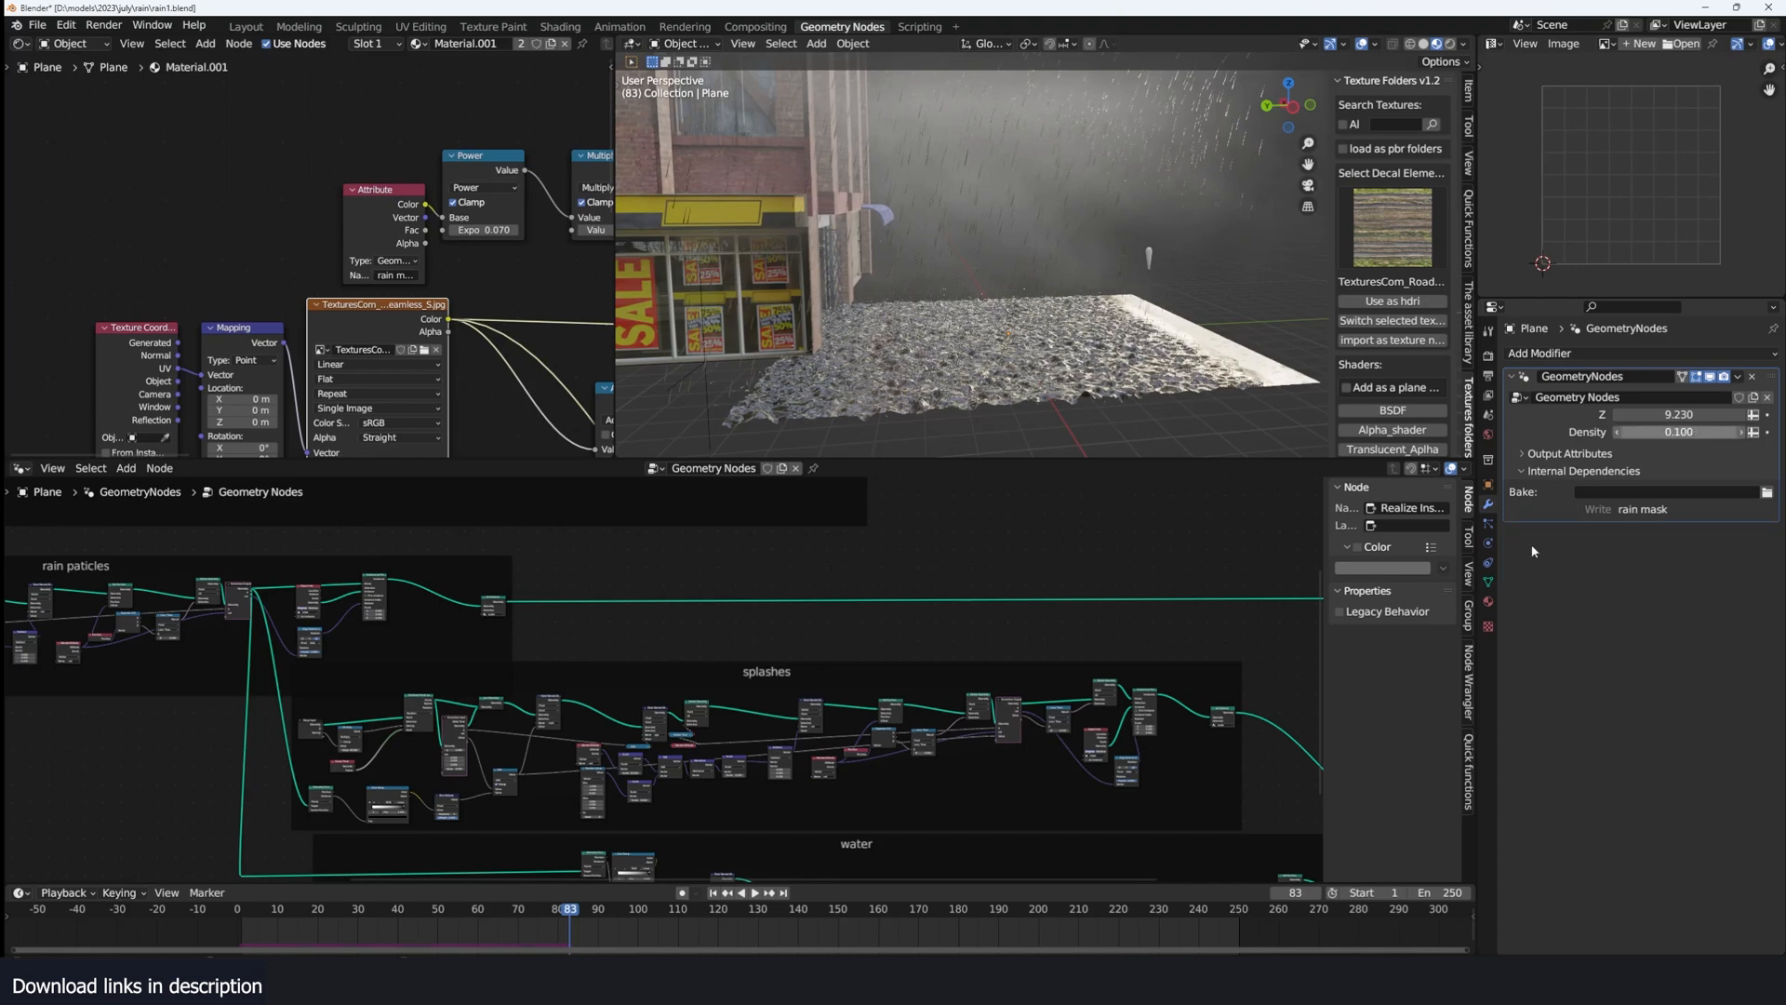
{"action": "key", "text": "shift+Left"}
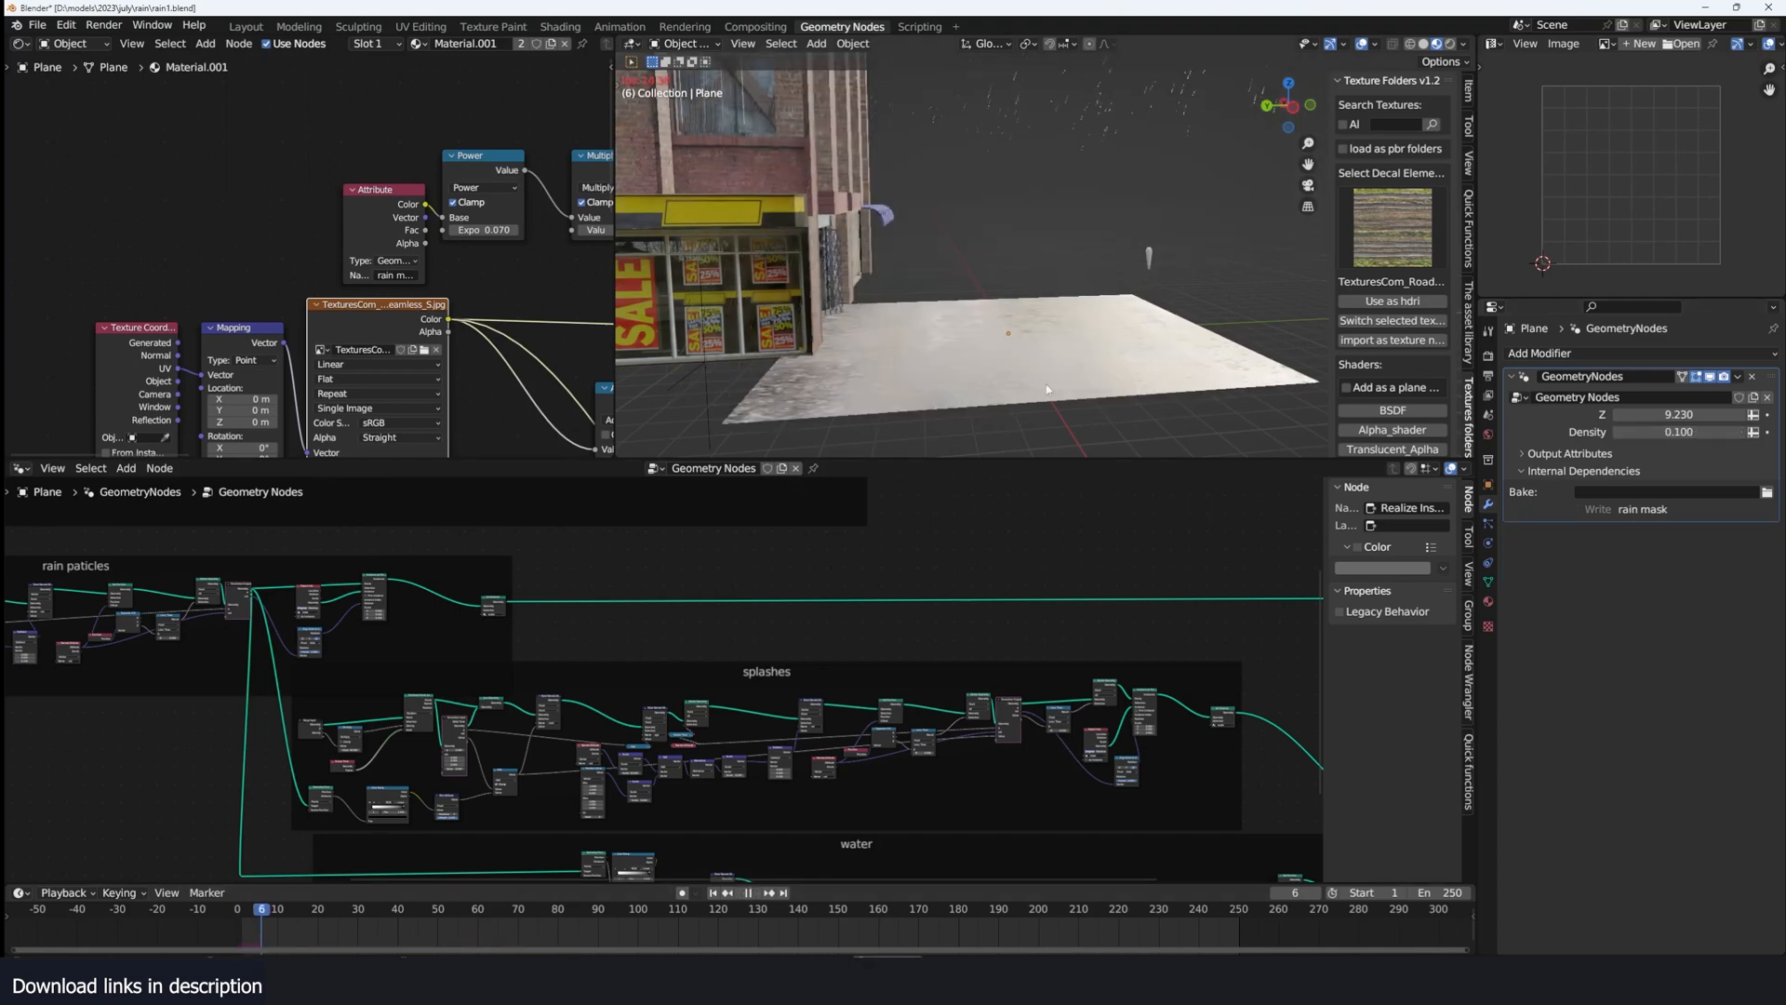
Step: Examine the falling rain and water surface up close and from farther away during playback, and stop the animation
{"action": "middle_click_drag", "start_coordinate": [1071, 360], "coordinate": [933, 336]}
{"action": "scroll", "coordinate": [1113, 337], "scroll_direction": "up", "scroll_amount": 2}
{"action": "scroll", "coordinate": [1025, 335], "scroll_direction": "up", "scroll_amount": 3}
{"action": "scroll", "coordinate": [911, 309], "scroll_direction": "down", "scroll_amount": 1}
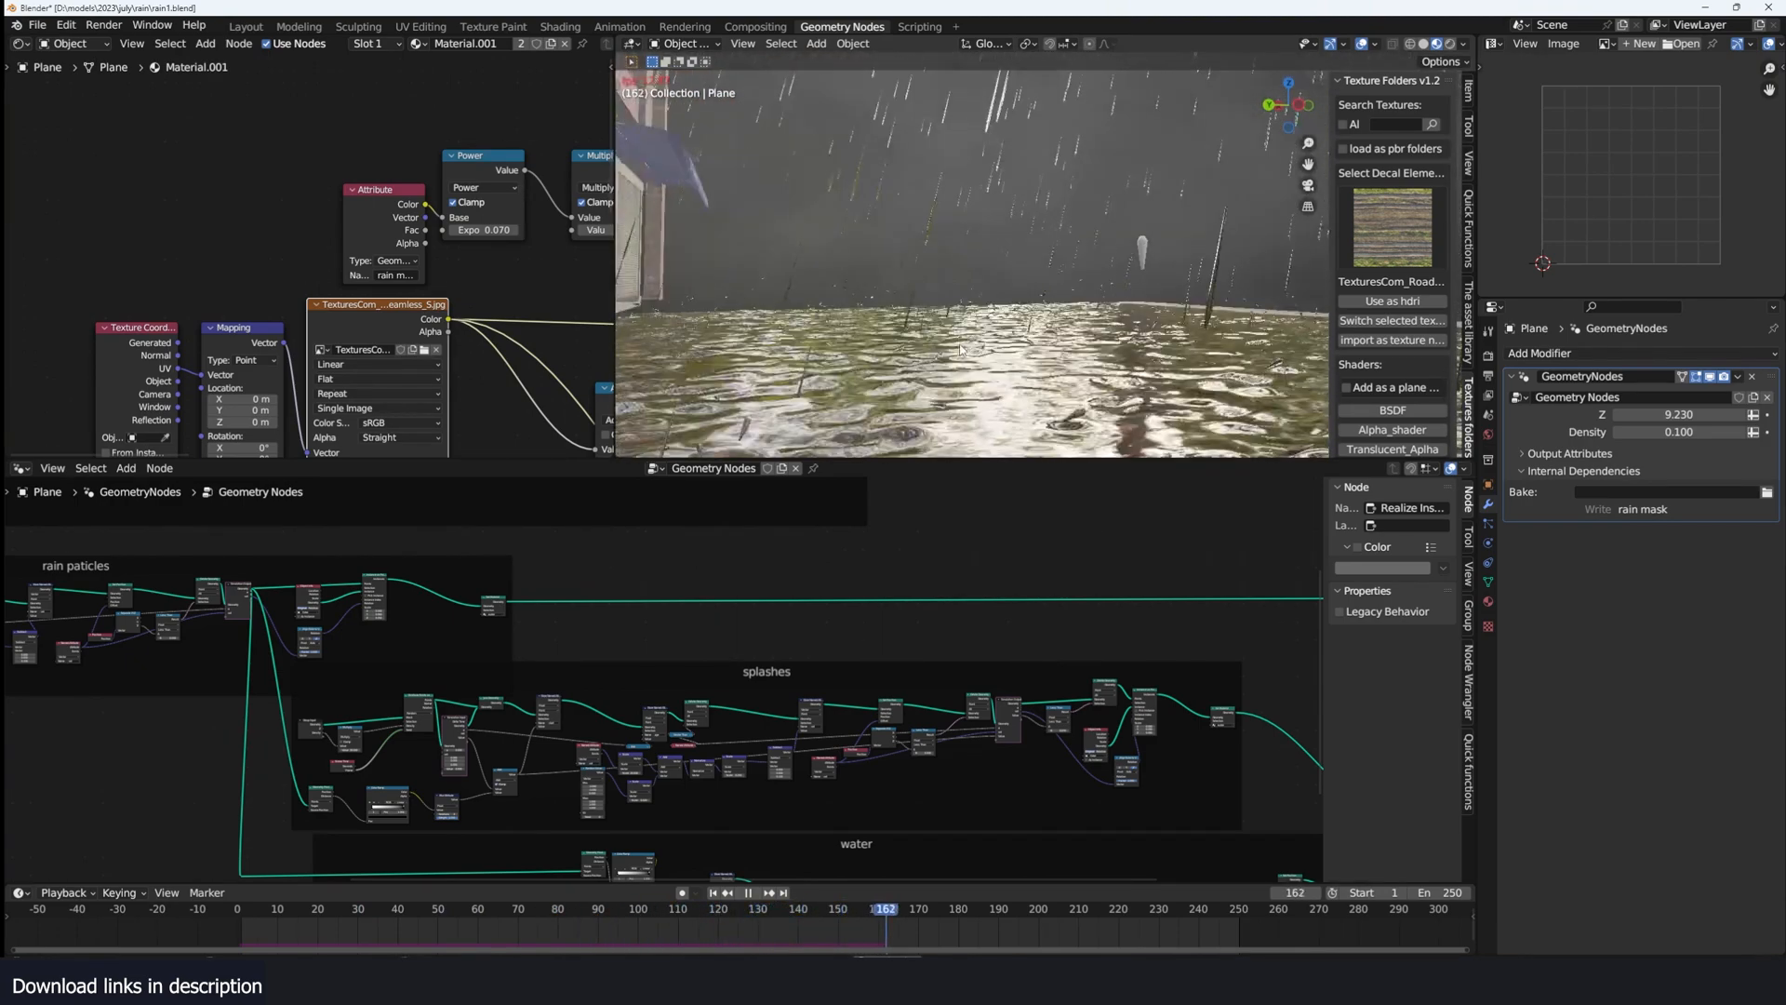
{"action": "scroll", "coordinate": [921, 316], "scroll_direction": "down", "scroll_amount": 5}
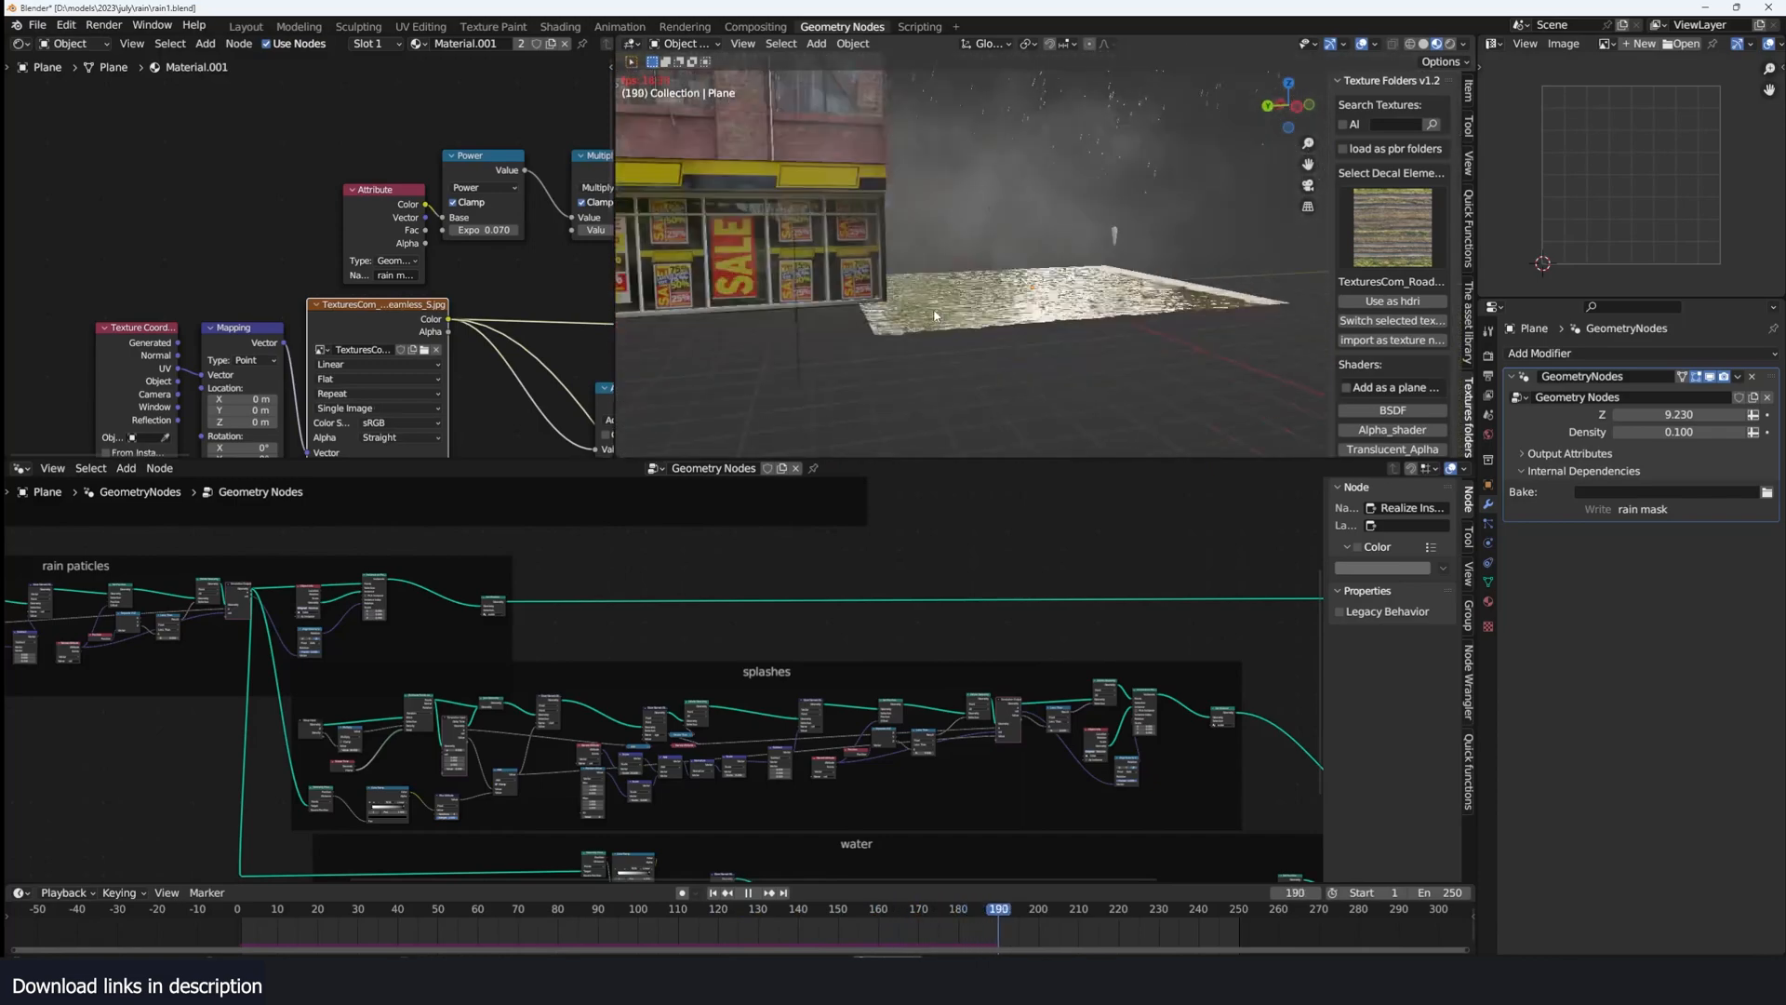
{"action": "middle_click_drag", "start_coordinate": [967, 327], "coordinate": [987, 259]}
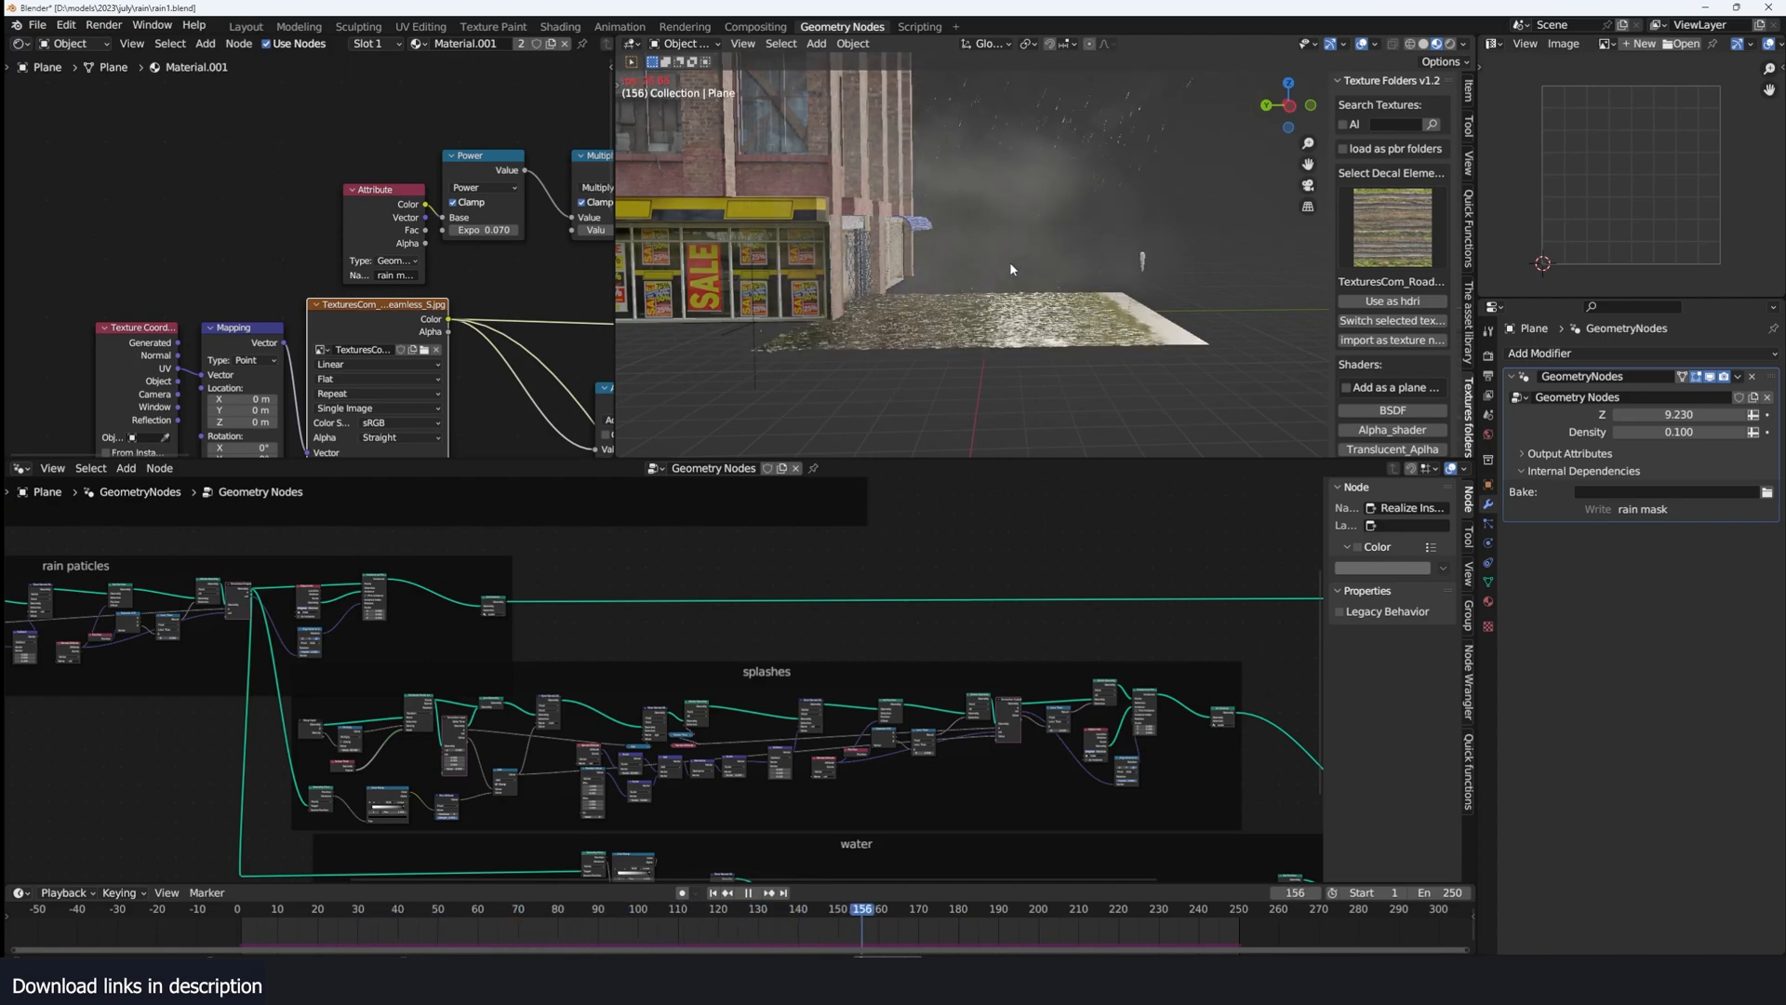
{"action": "middle_click_drag", "start_coordinate": [1009, 261], "coordinate": [1063, 292]}
{"action": "key", "text": "space"}
Step: Look over the whole geometry node tree and inspect the nodes in the water frame up close
{"action": "scroll", "coordinate": [1014, 666], "scroll_direction": "down", "scroll_amount": 6}
{"action": "middle_click_drag", "start_coordinate": [1014, 666], "coordinate": [867, 679]}
{"action": "scroll", "coordinate": [809, 691], "scroll_direction": "down", "scroll_amount": 3}
{"action": "scroll", "coordinate": [753, 702], "scroll_direction": "up", "scroll_amount": 1}
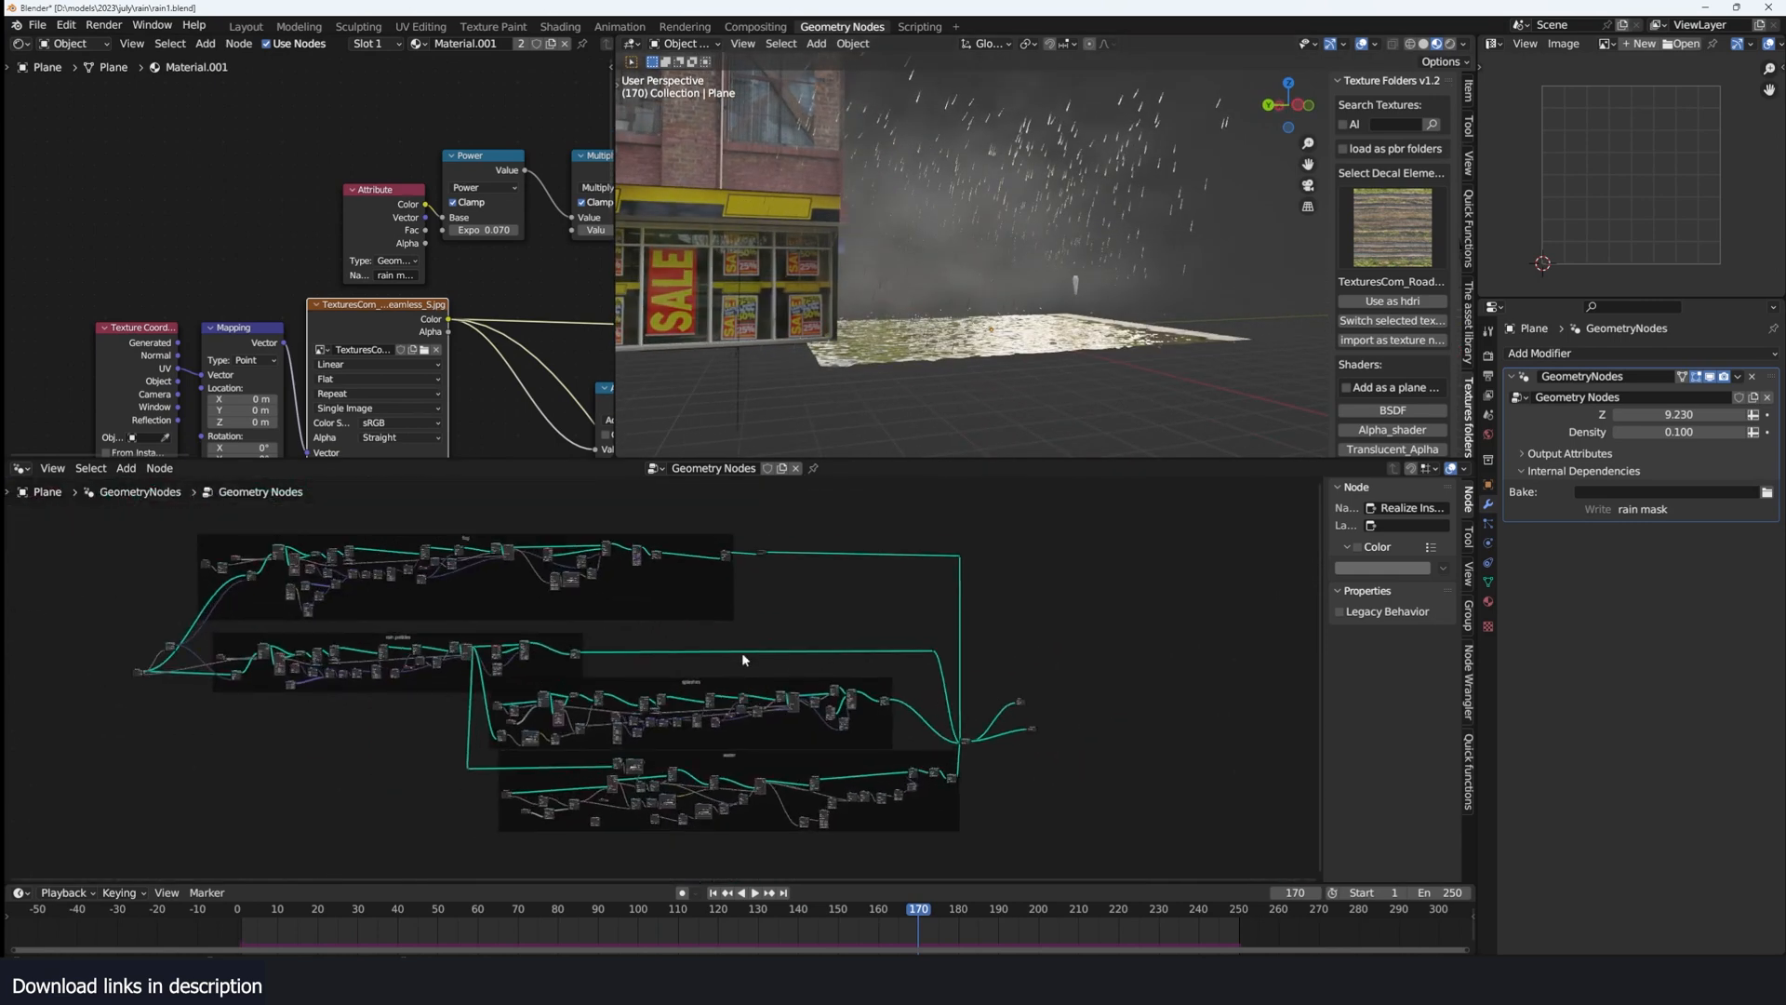
{"action": "middle_click_drag", "start_coordinate": [730, 652], "coordinate": [785, 630]}
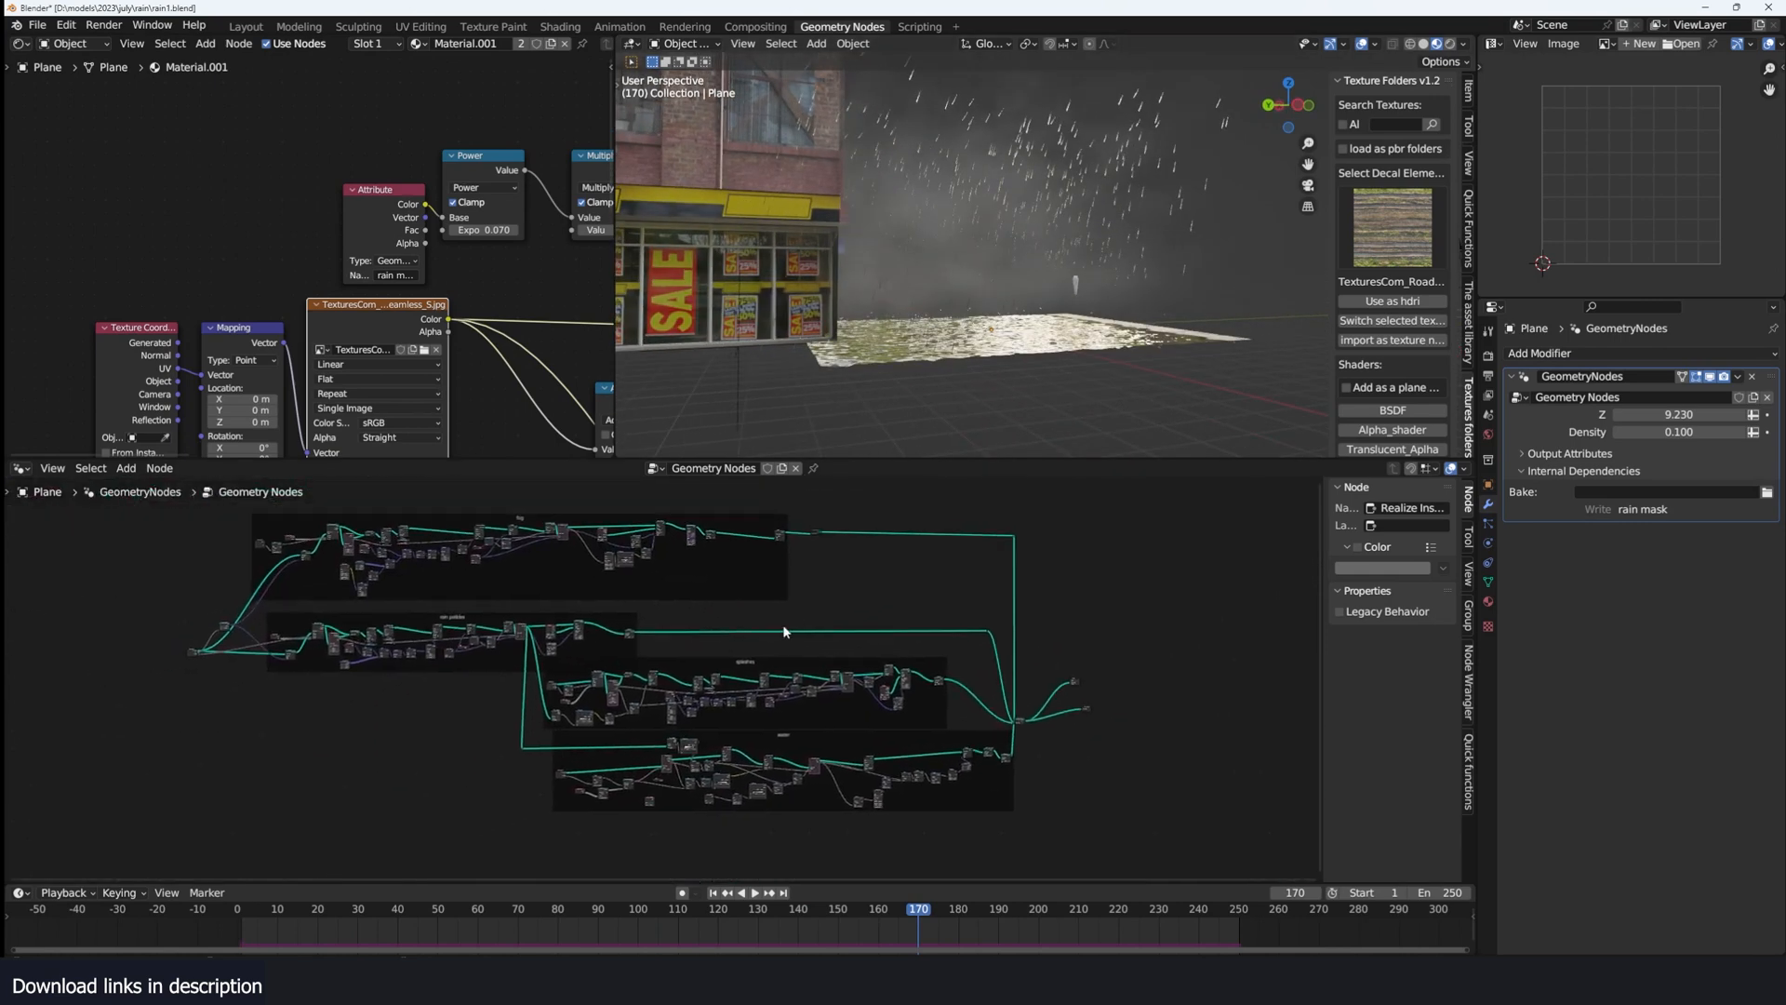
{"action": "scroll", "coordinate": [986, 748], "scroll_direction": "up", "scroll_amount": 2}
{"action": "middle_click_drag", "start_coordinate": [994, 750], "coordinate": [905, 722]}
{"action": "scroll", "coordinate": [726, 712], "scroll_direction": "up", "scroll_amount": 5}
{"action": "scroll", "coordinate": [765, 727], "scroll_direction": "up", "scroll_amount": 2}
{"action": "middle_click_drag", "start_coordinate": [763, 725], "coordinate": [679, 685]}
{"action": "scroll", "coordinate": [680, 688], "scroll_direction": "up", "scroll_amount": 4}
{"action": "scroll", "coordinate": [674, 689], "scroll_direction": "down", "scroll_amount": 6}
{"action": "middle_click_drag", "start_coordinate": [322, 730], "coordinate": [538, 733]}
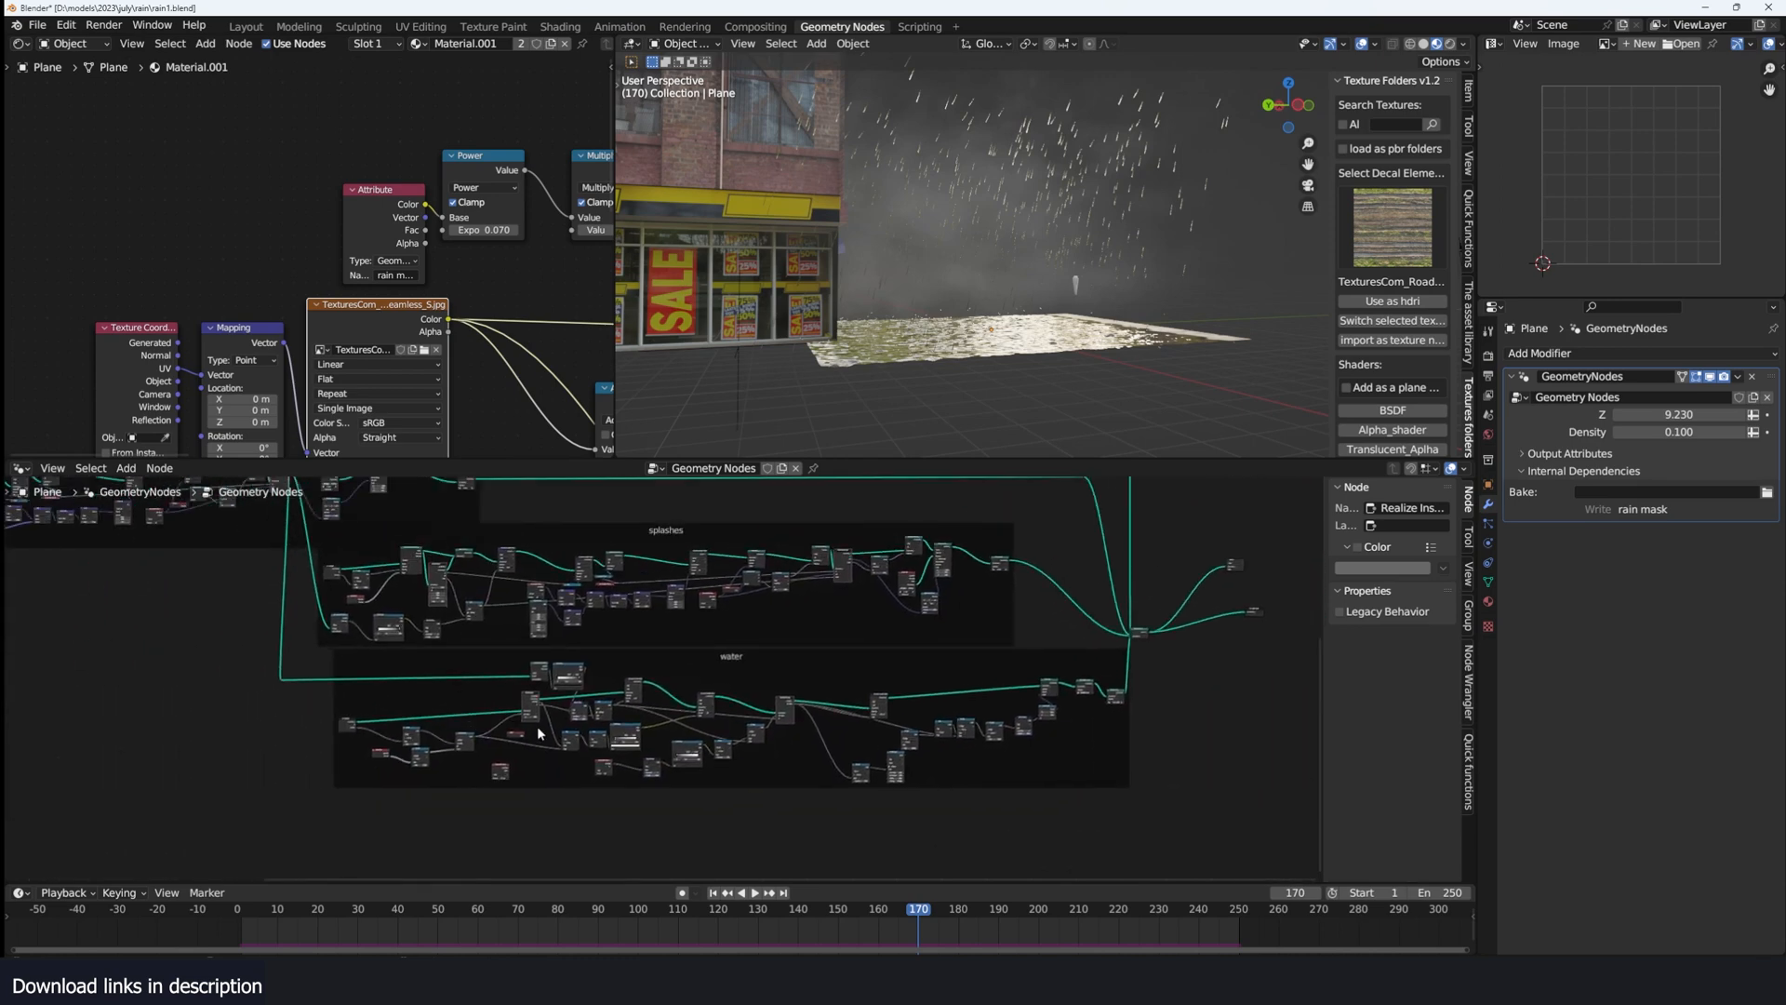
Step: Examine how the fog, rain paticles, splashes and water frames connect across the node tree
{"action": "scroll", "coordinate": [629, 746], "scroll_direction": "down", "scroll_amount": 8}
{"action": "middle_click_drag", "start_coordinate": [615, 691], "coordinate": [680, 762]}
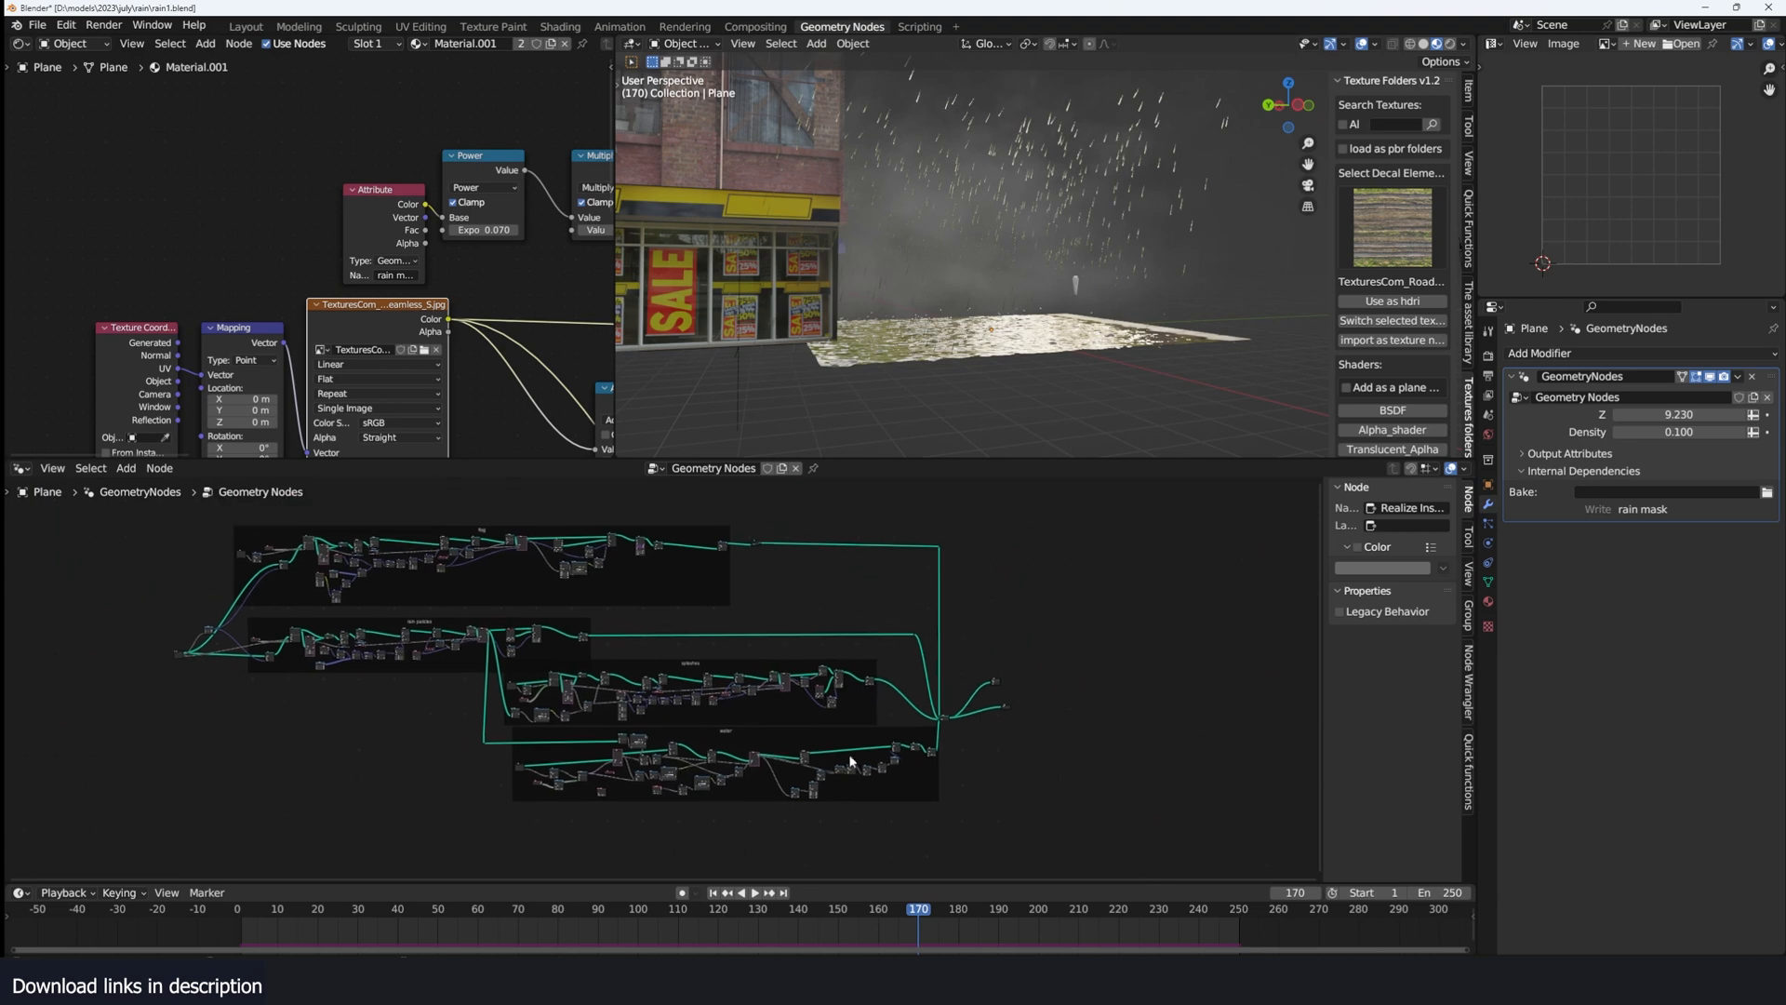
{"action": "scroll", "coordinate": [800, 778], "scroll_direction": "up", "scroll_amount": 3}
{"action": "middle_click_drag", "start_coordinate": [801, 778], "coordinate": [764, 727]}
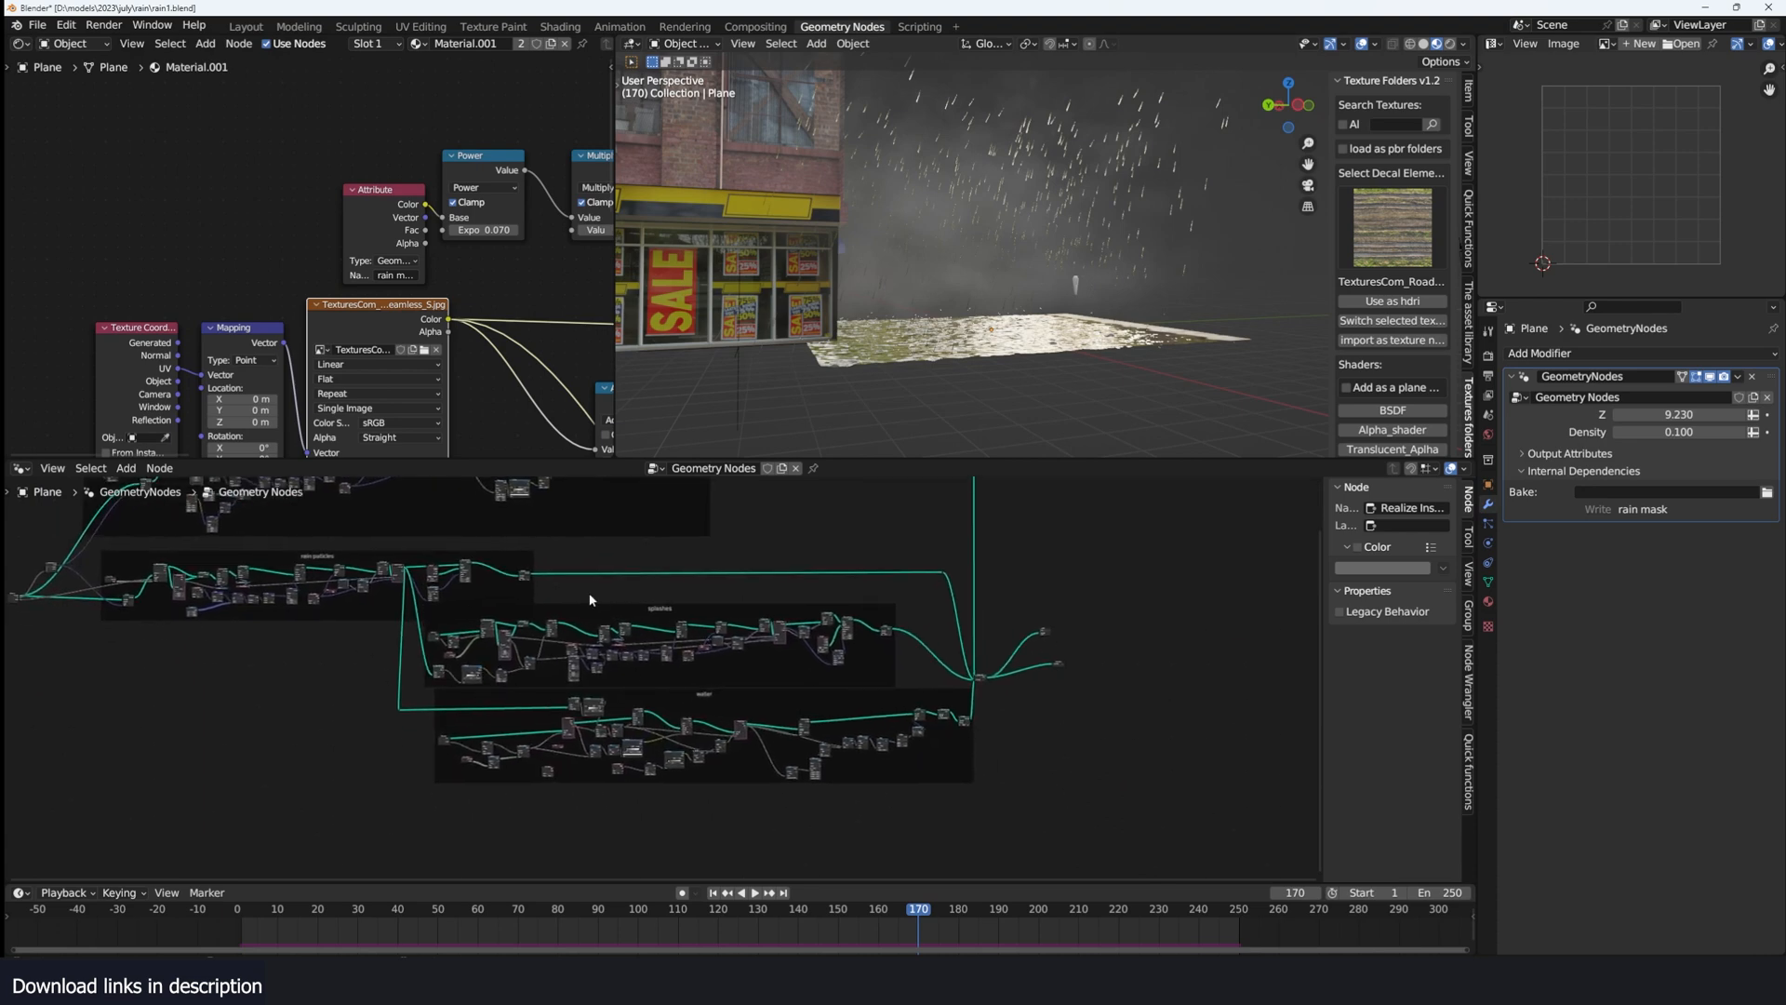
{"action": "middle_click_drag", "start_coordinate": [574, 605], "coordinate": [778, 656]}
{"action": "middle_click_drag", "start_coordinate": [454, 558], "coordinate": [451, 608]}
{"action": "middle_click_drag", "start_coordinate": [618, 644], "coordinate": [564, 622]}
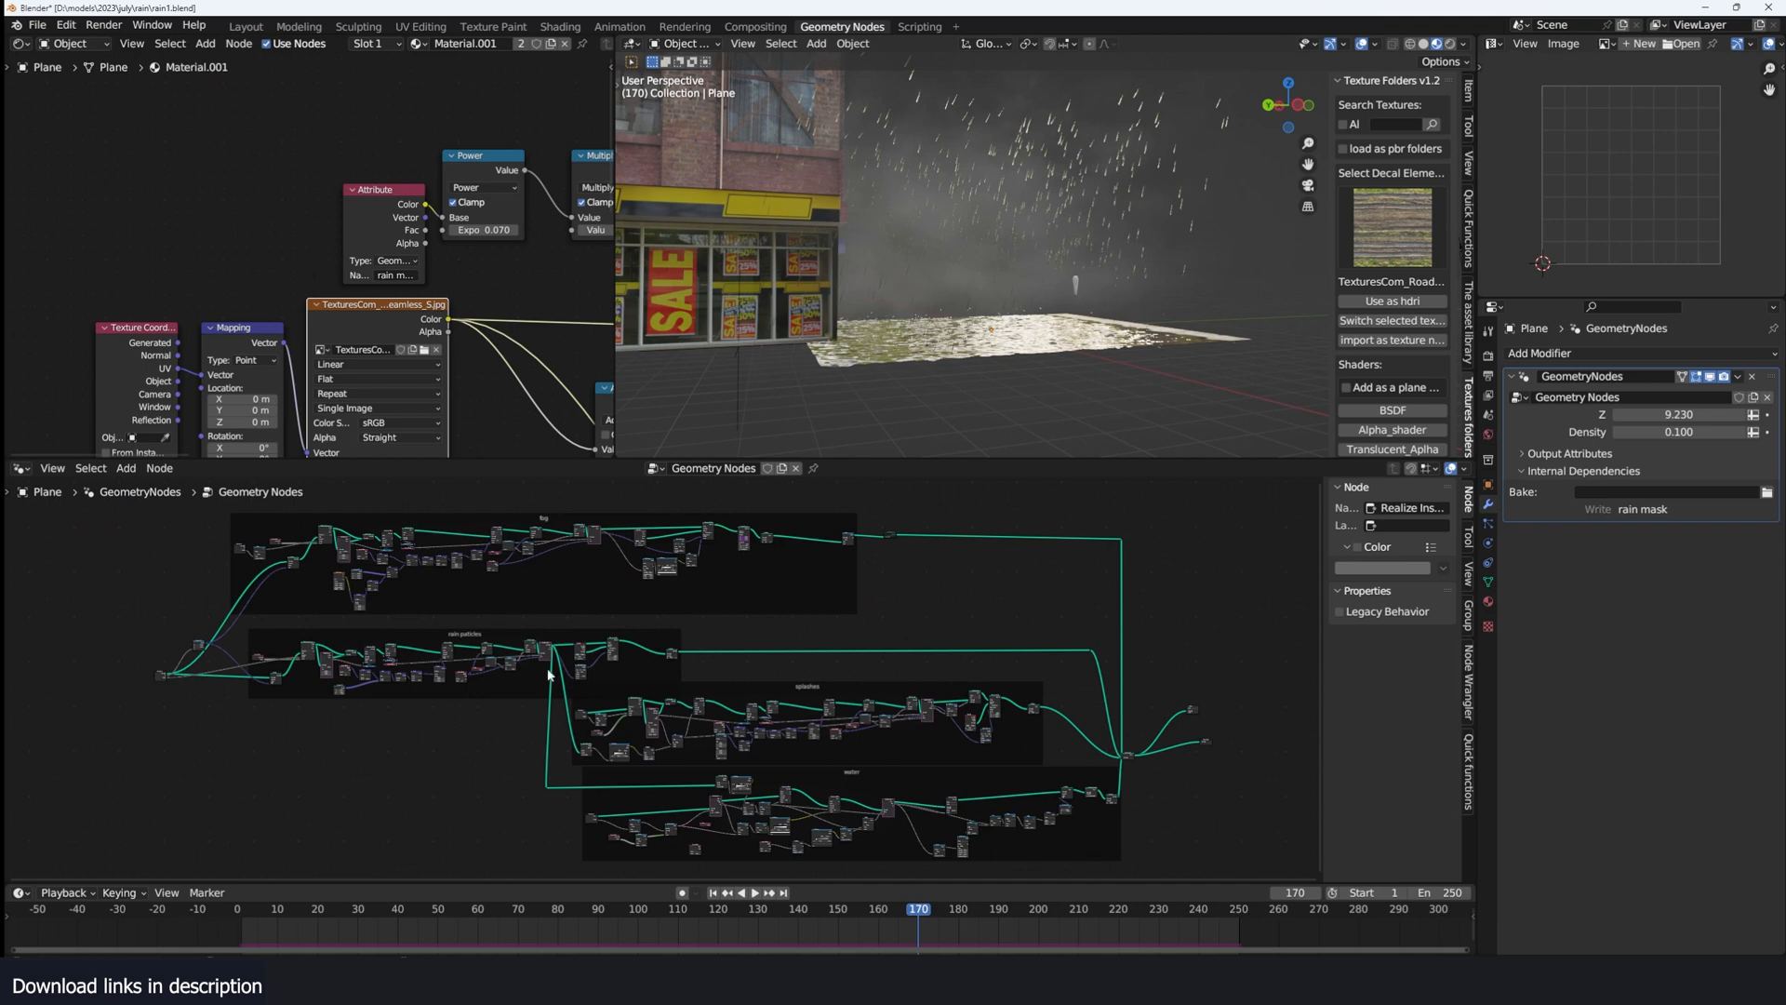
{"action": "scroll", "coordinate": [1119, 668], "scroll_direction": "down", "scroll_amount": 3}
{"action": "middle_click_drag", "start_coordinate": [1118, 667], "coordinate": [919, 674]}
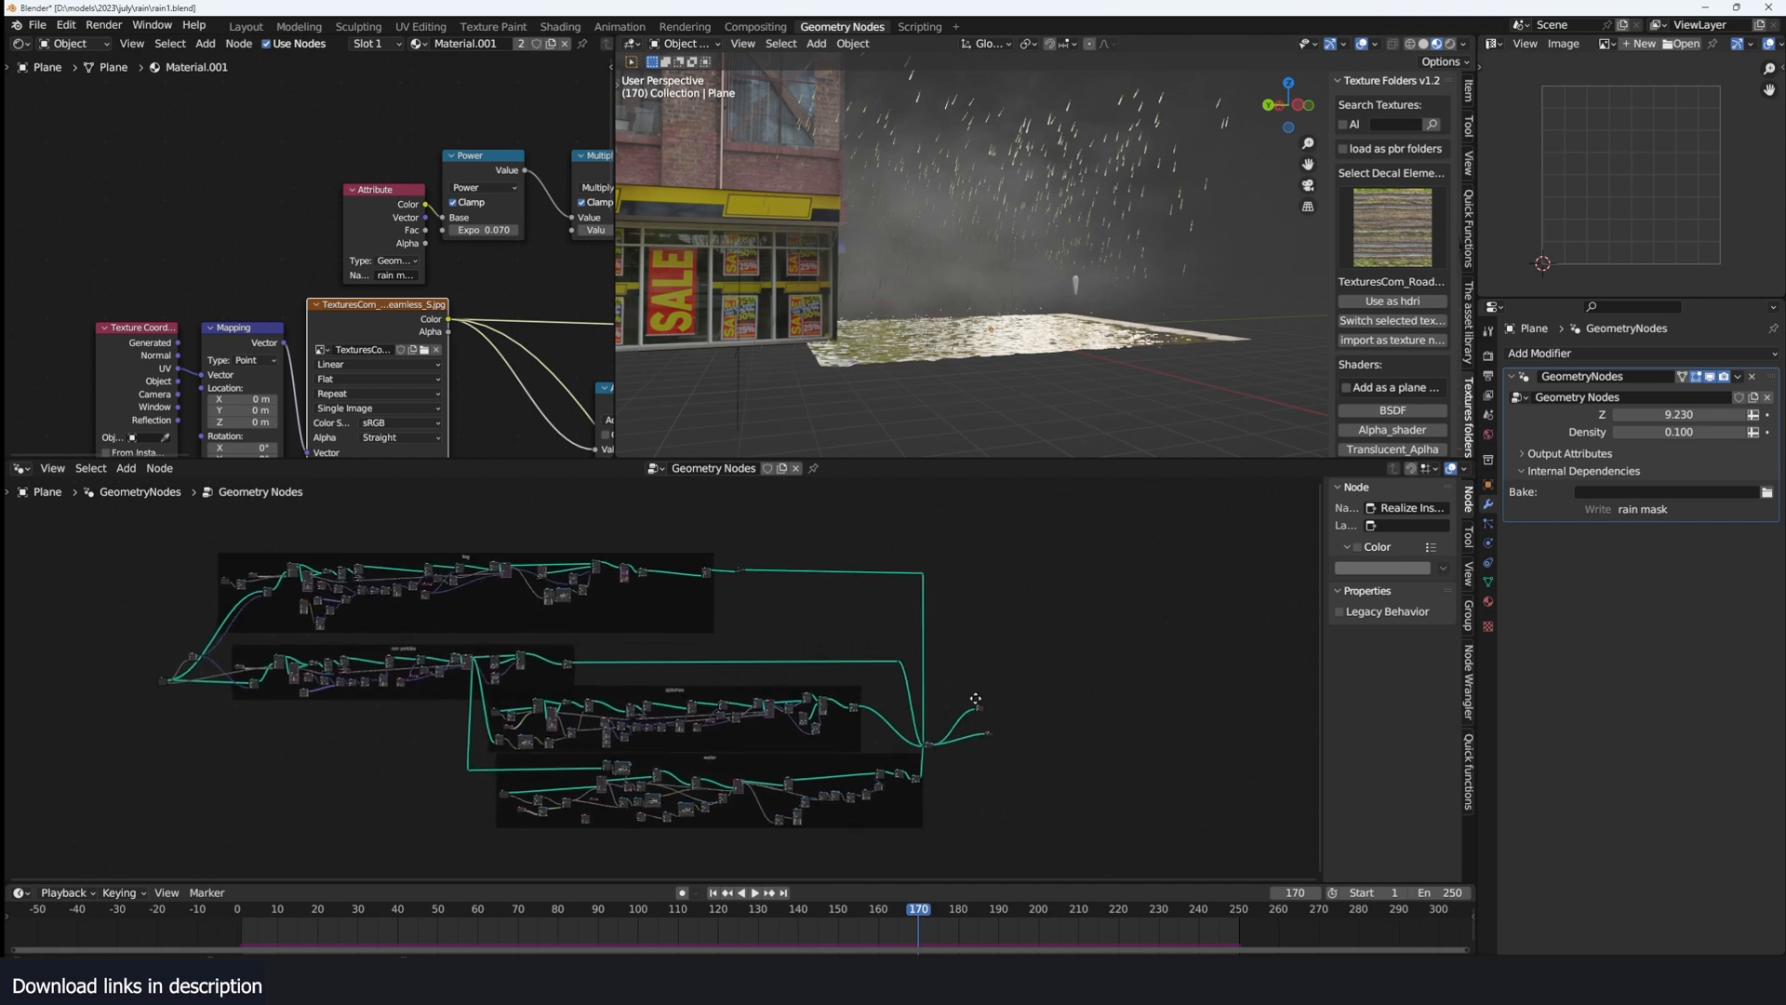
Step: Preview the water frame's final Set Material node through the Viewer and play the animation from frame 0
{"action": "scroll", "coordinate": [865, 737], "scroll_direction": "up", "scroll_amount": 3}
{"action": "middle_click_drag", "start_coordinate": [814, 720], "coordinate": [768, 694]}
{"action": "scroll", "coordinate": [721, 689], "scroll_direction": "up", "scroll_amount": 3}
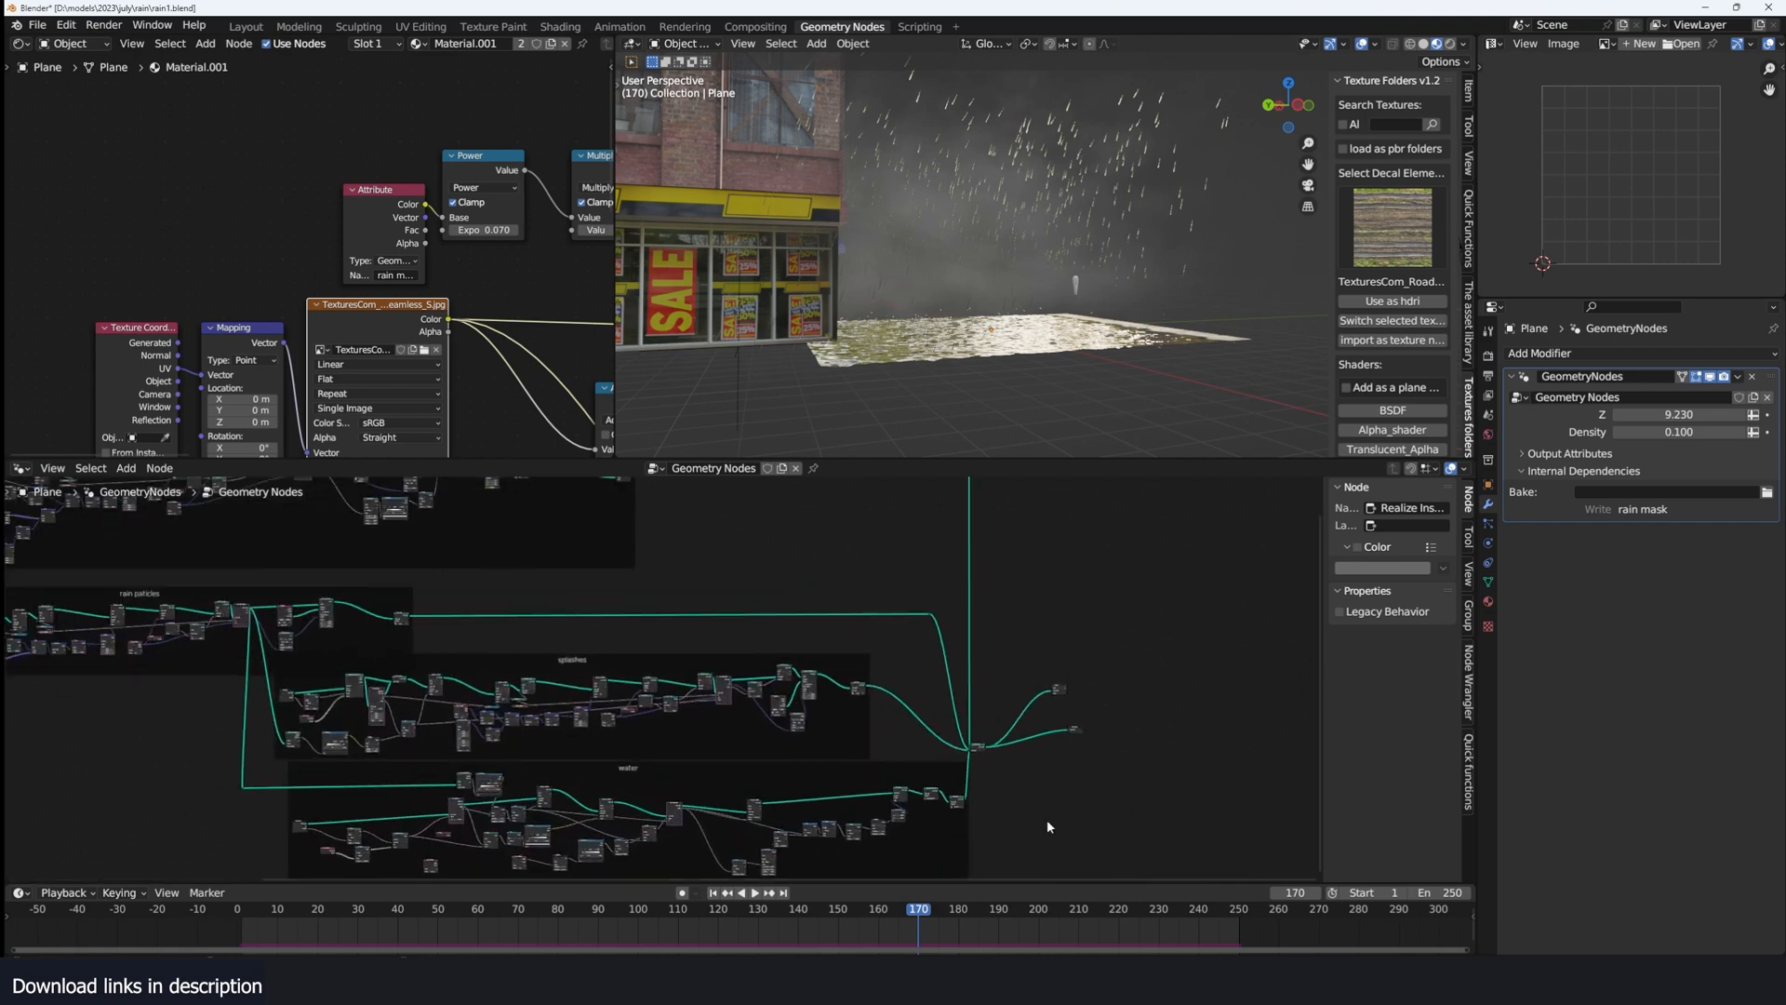
{"action": "left_click", "coordinate": [957, 802], "text": "ctrl+shift"}
{"action": "left_click", "coordinate": [197, 916]}
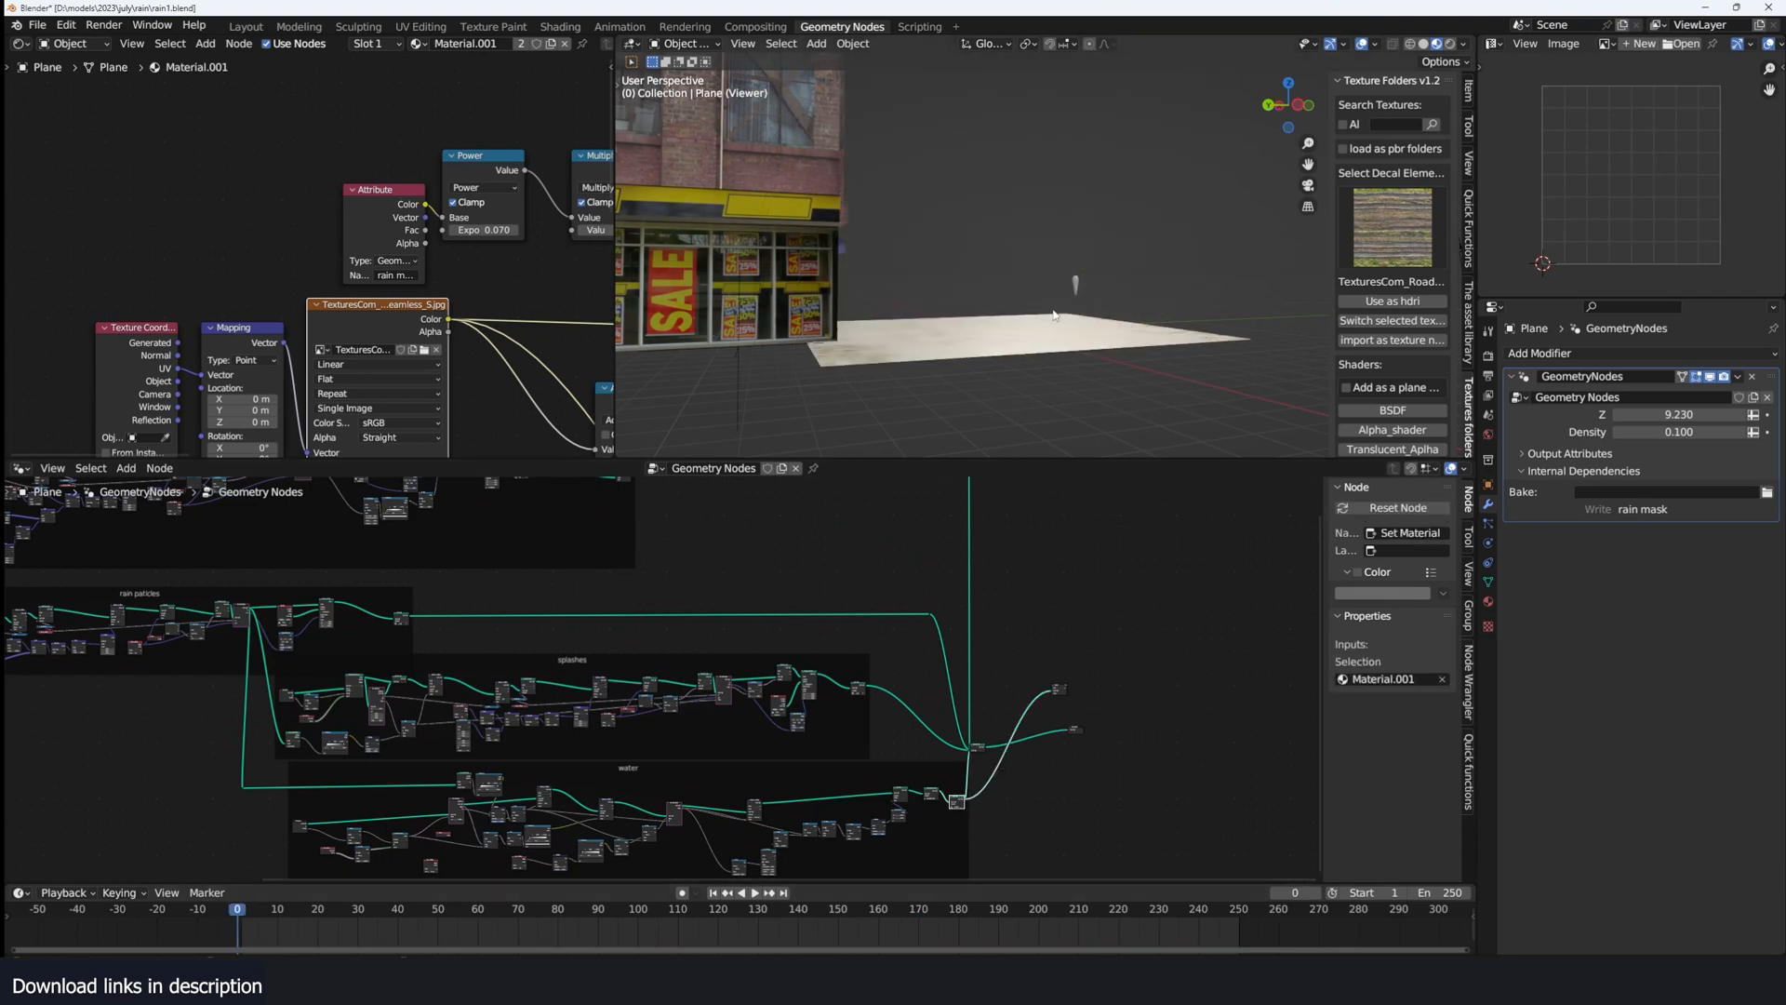
{"action": "key", "text": "space"}
{"action": "middle_click_drag", "start_coordinate": [1059, 270], "coordinate": [1080, 310]}
{"action": "scroll", "coordinate": [1080, 310], "scroll_direction": "up", "scroll_amount": 3}
{"action": "key", "text": "space"}
Step: Preview the splashes frame's final Set Material node through the Viewer and play its animation
{"action": "middle_click_drag", "start_coordinate": [858, 685], "coordinate": [794, 641]}
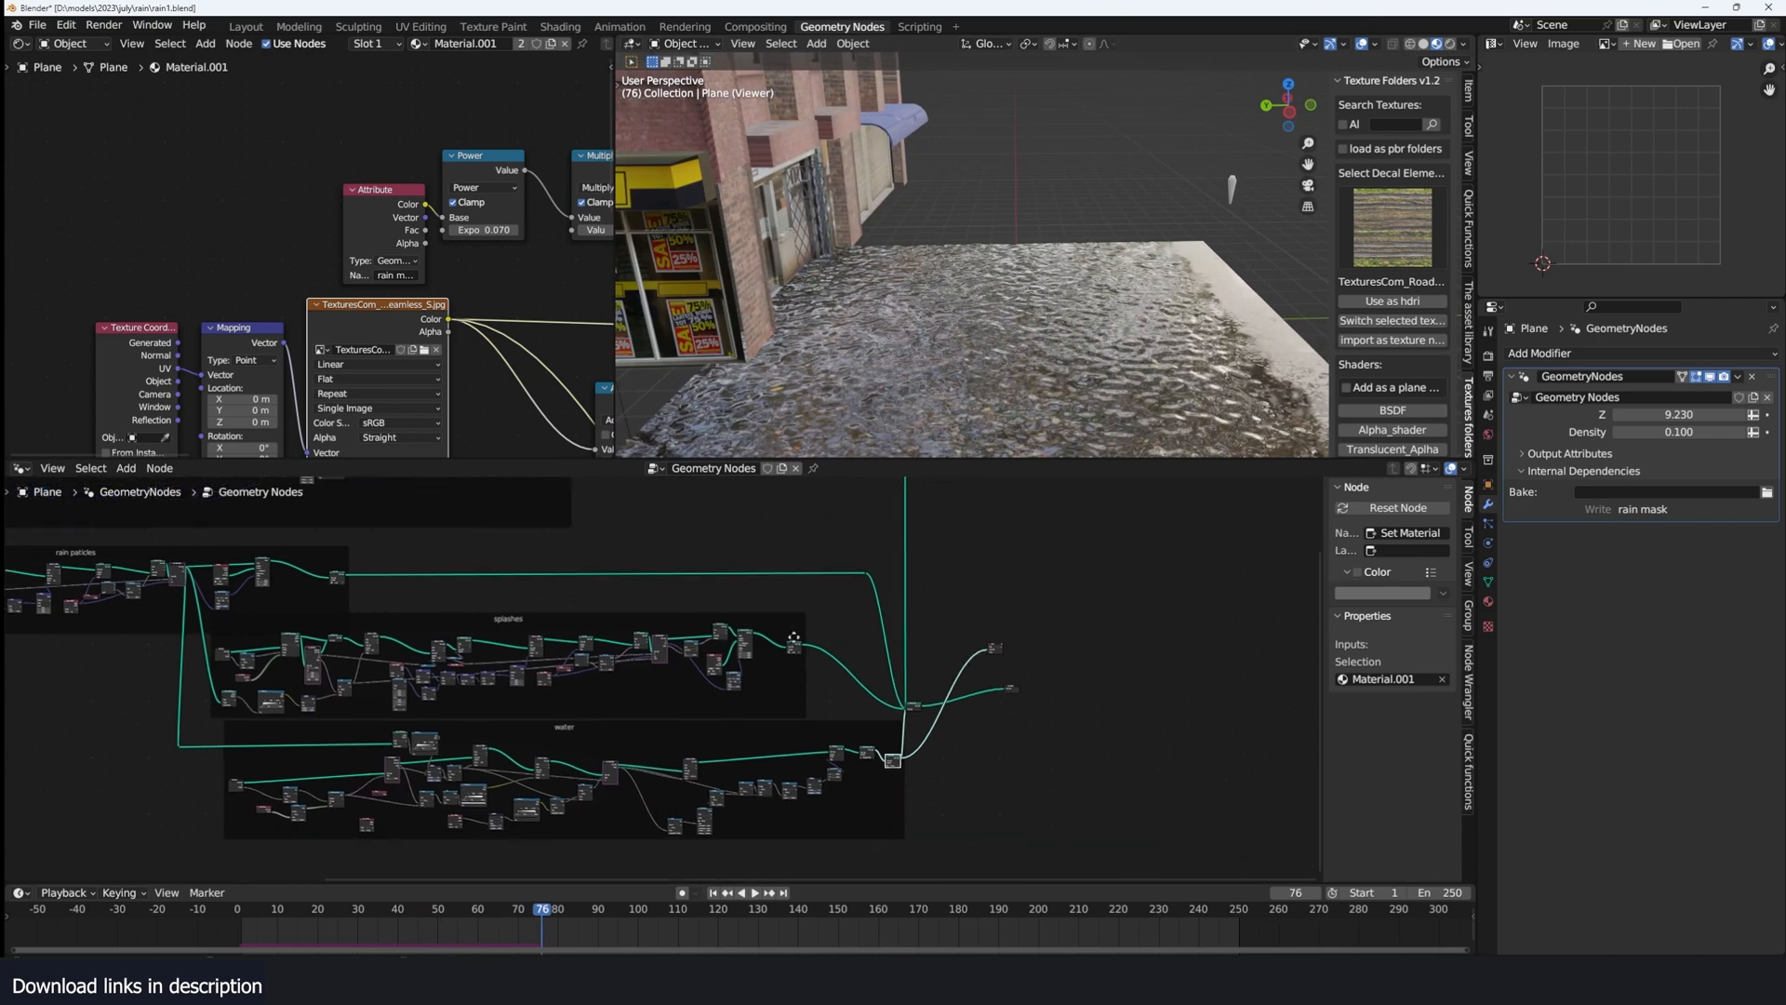
{"action": "scroll", "coordinate": [794, 641], "scroll_direction": "up", "scroll_amount": 1}
{"action": "left_click", "coordinate": [815, 641], "text": "ctrl+shift"}
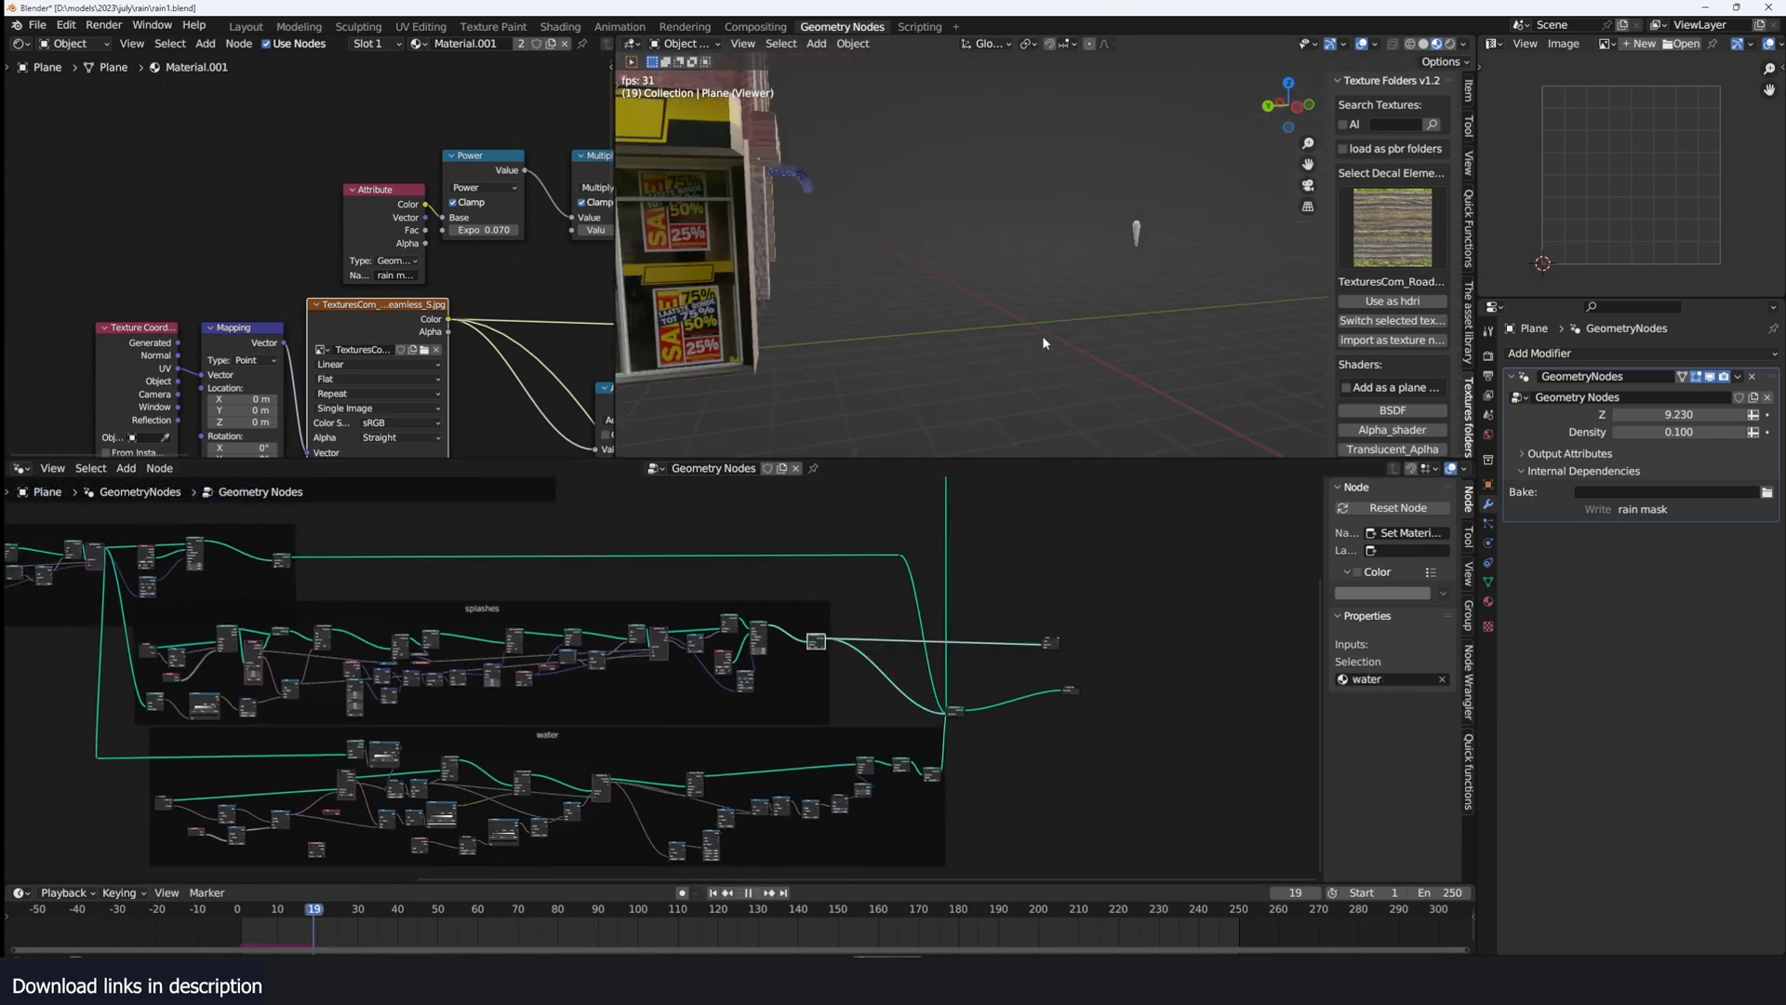
{"action": "middle_click_drag", "start_coordinate": [1042, 335], "coordinate": [1046, 291]}
{"action": "key", "text": "space"}
Step: Preview the output node of the rain paticles frame through the Viewer and play it from frame 0
{"action": "middle_click_drag", "start_coordinate": [821, 648], "coordinate": [892, 712]}
{"action": "scroll", "coordinate": [670, 665], "scroll_direction": "down", "scroll_amount": 4}
{"action": "middle_click_drag", "start_coordinate": [539, 594], "coordinate": [670, 646]}
{"action": "scroll", "coordinate": [670, 646], "scroll_direction": "up", "scroll_amount": 4}
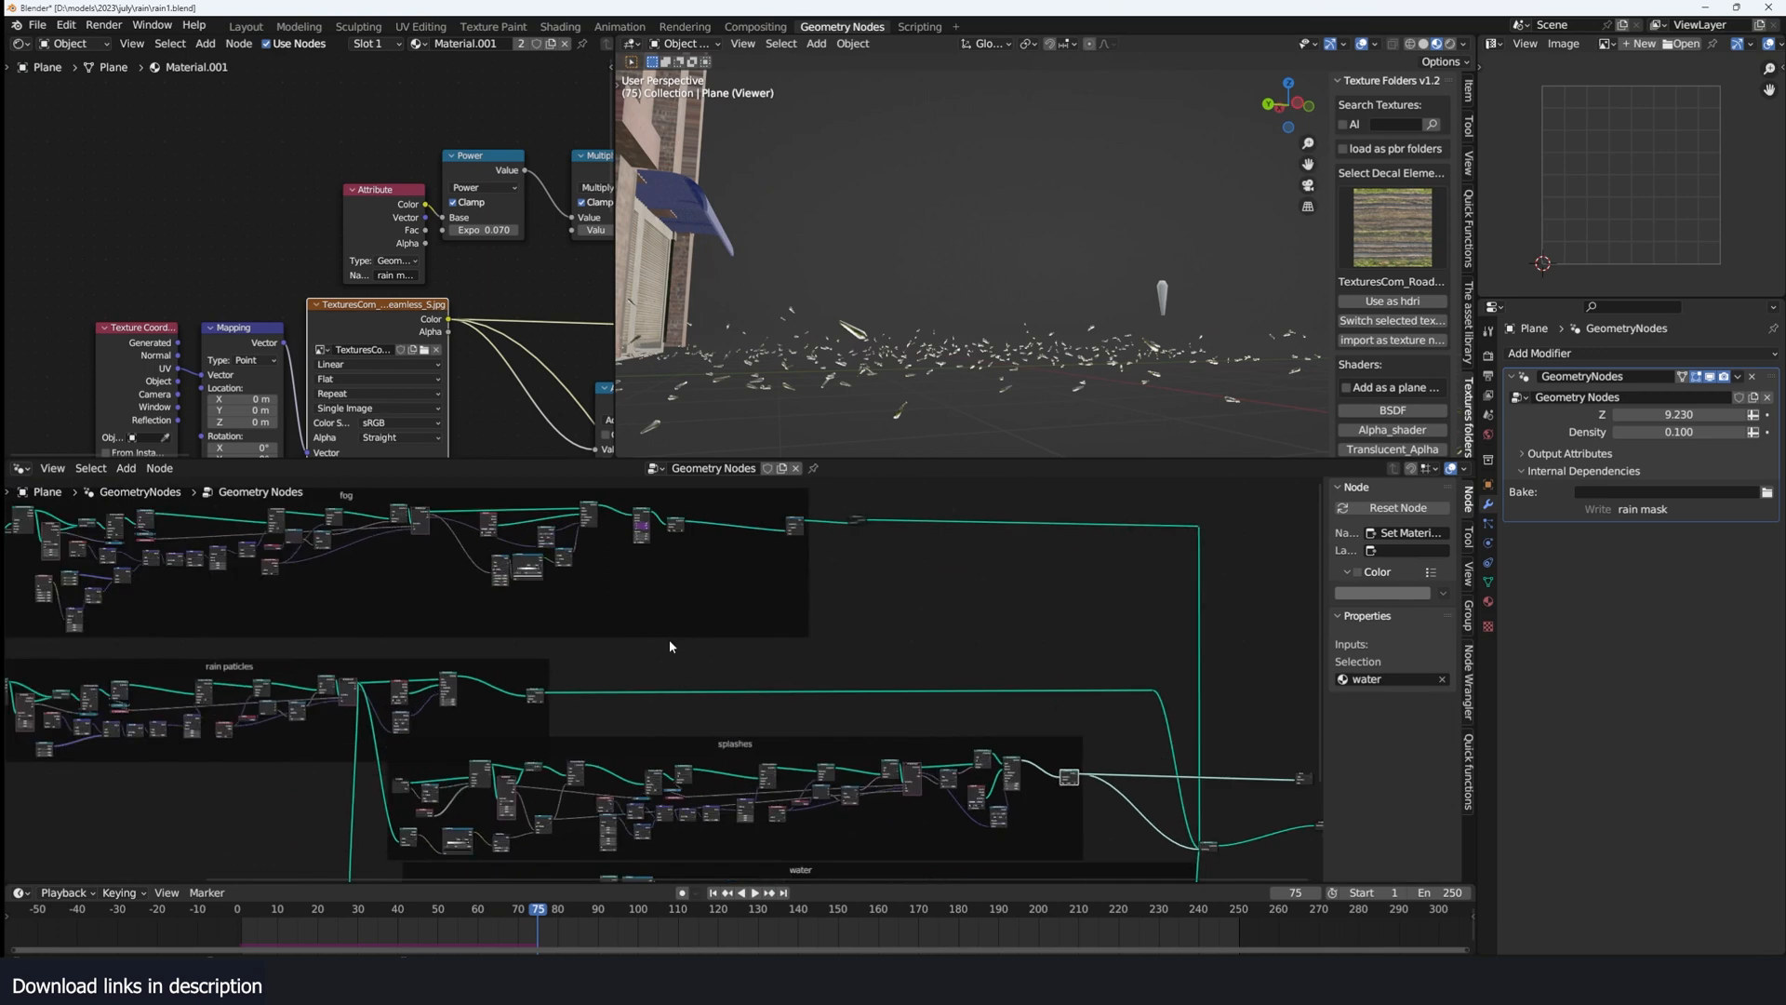
{"action": "left_click", "coordinate": [536, 697], "text": "ctrl+shift"}
{"action": "left_click", "coordinate": [238, 922]}
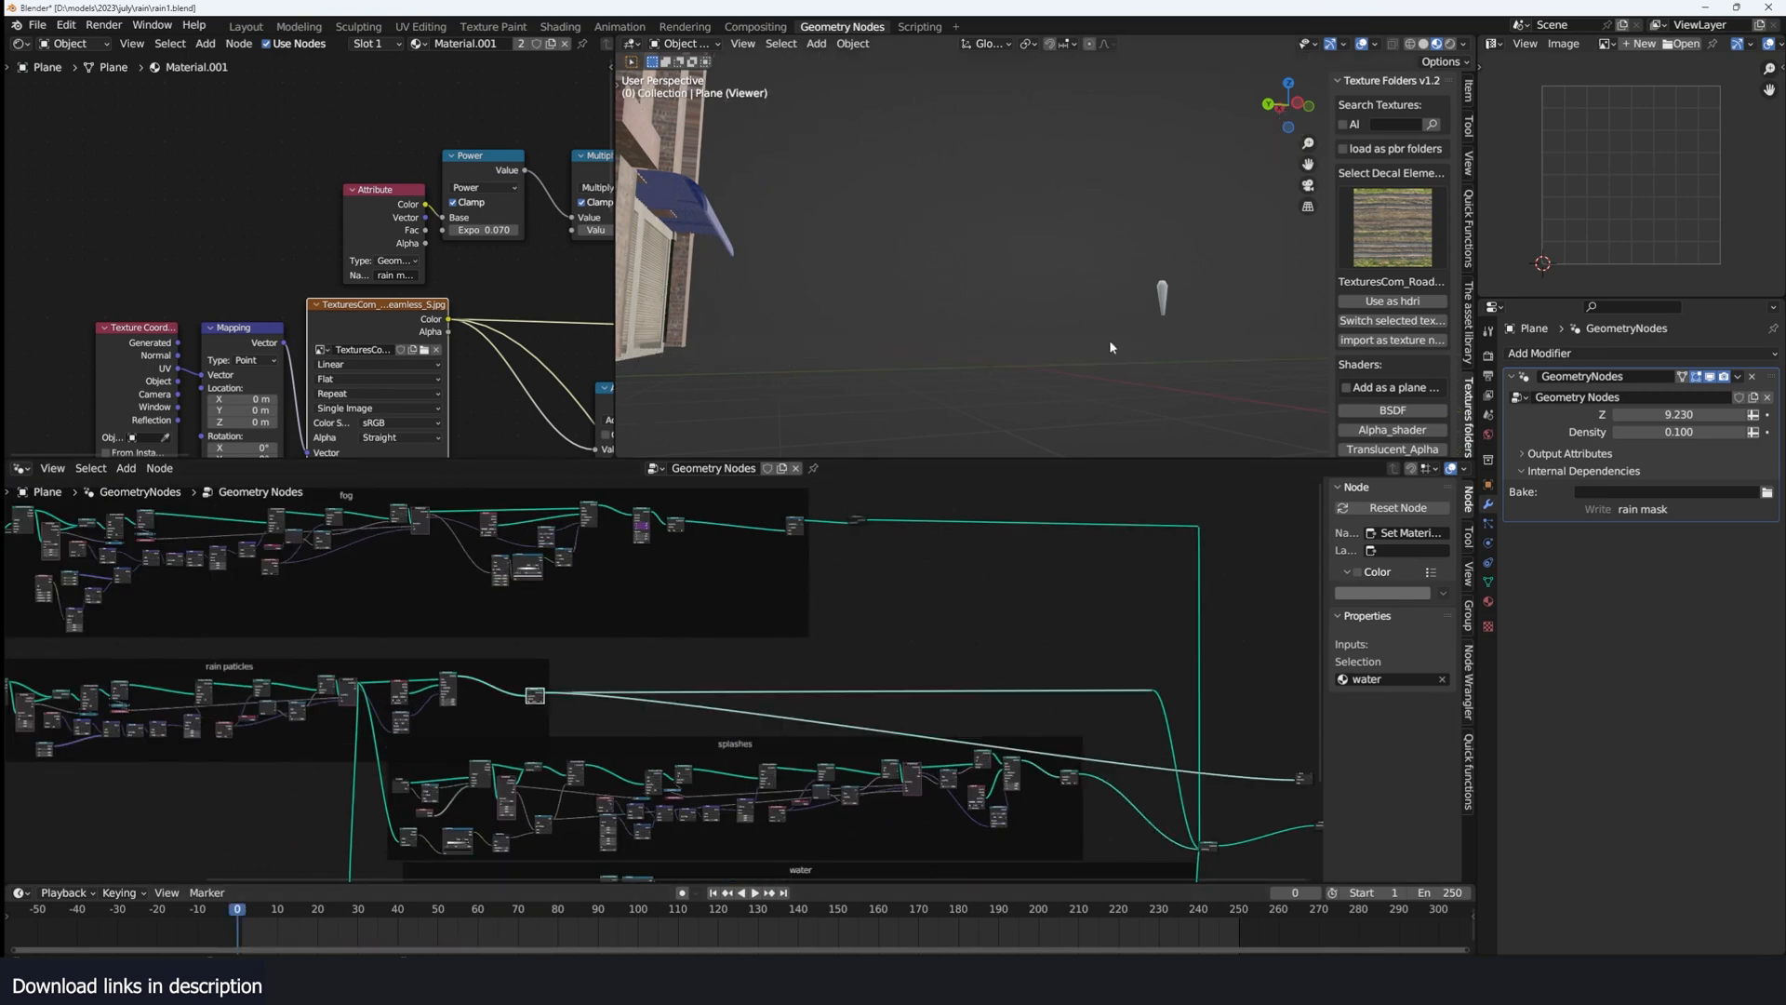
{"action": "scroll", "coordinate": [1128, 328], "scroll_direction": "down", "scroll_amount": 3}
{"action": "key", "text": "space"}
{"action": "key", "text": "space"}
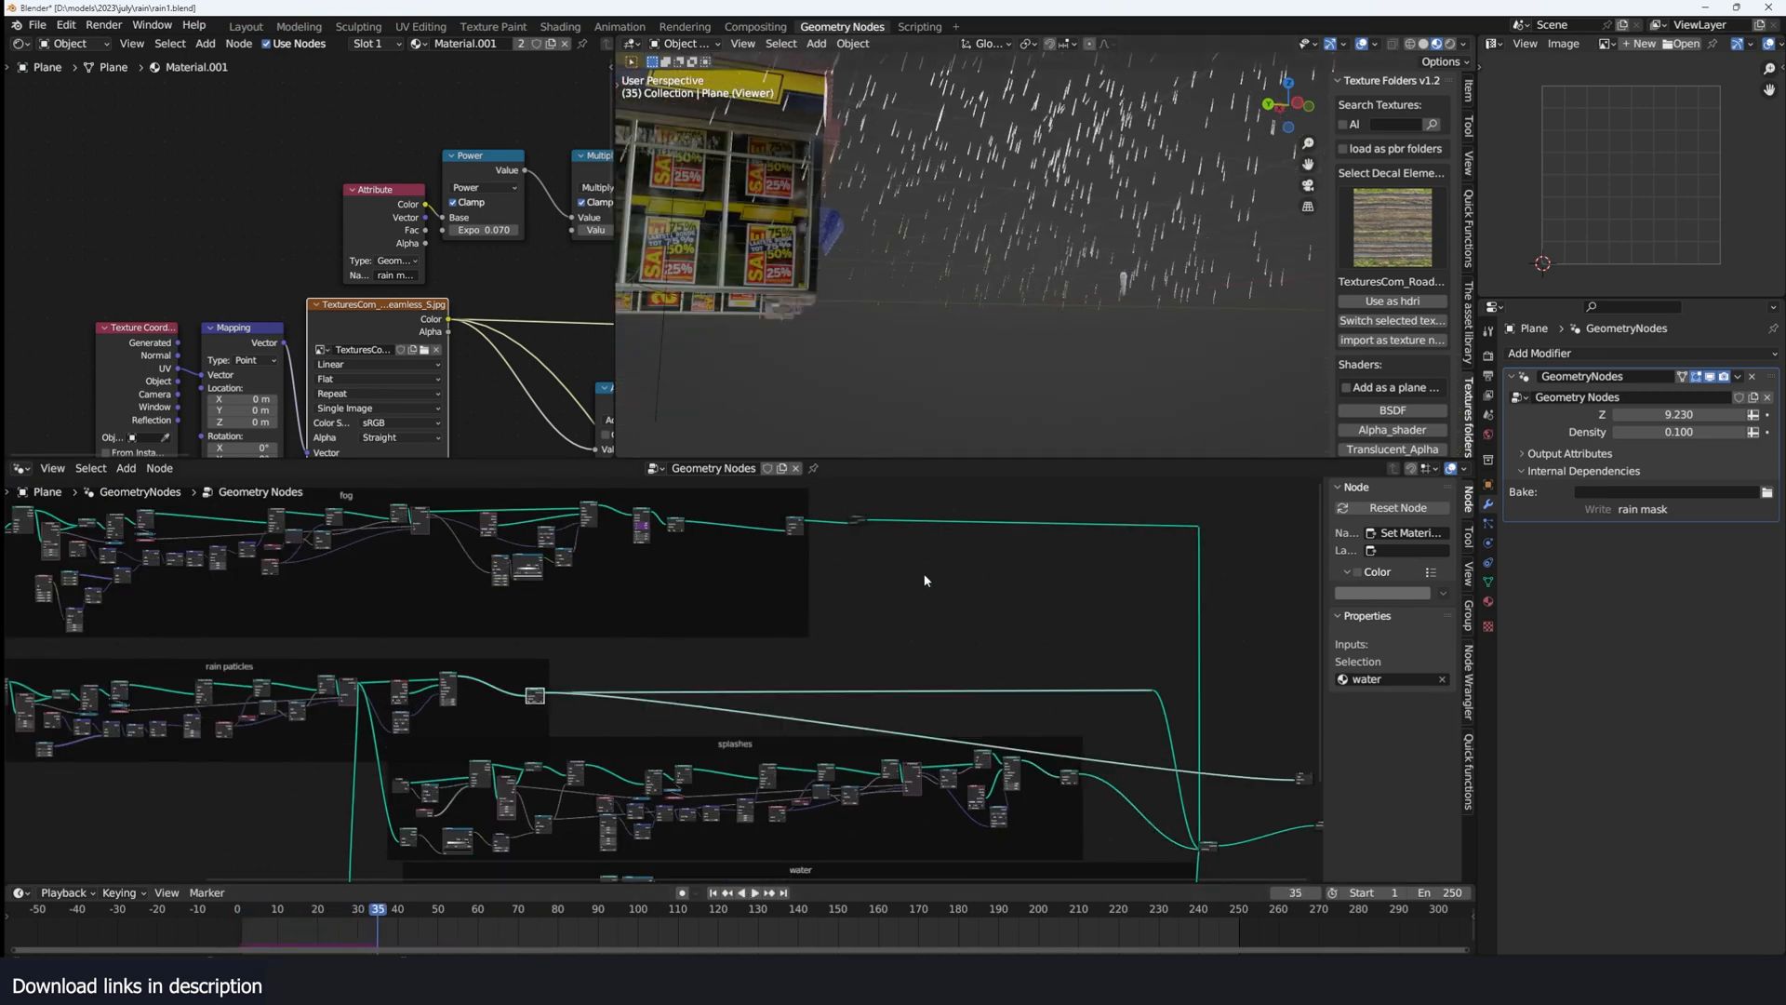
Step: Preview the fog frame's Switch node through the Viewer and play its animation
{"action": "middle_click_drag", "start_coordinate": [889, 591], "coordinate": [835, 722]}
{"action": "scroll", "coordinate": [835, 723], "scroll_direction": "up", "scroll_amount": 6}
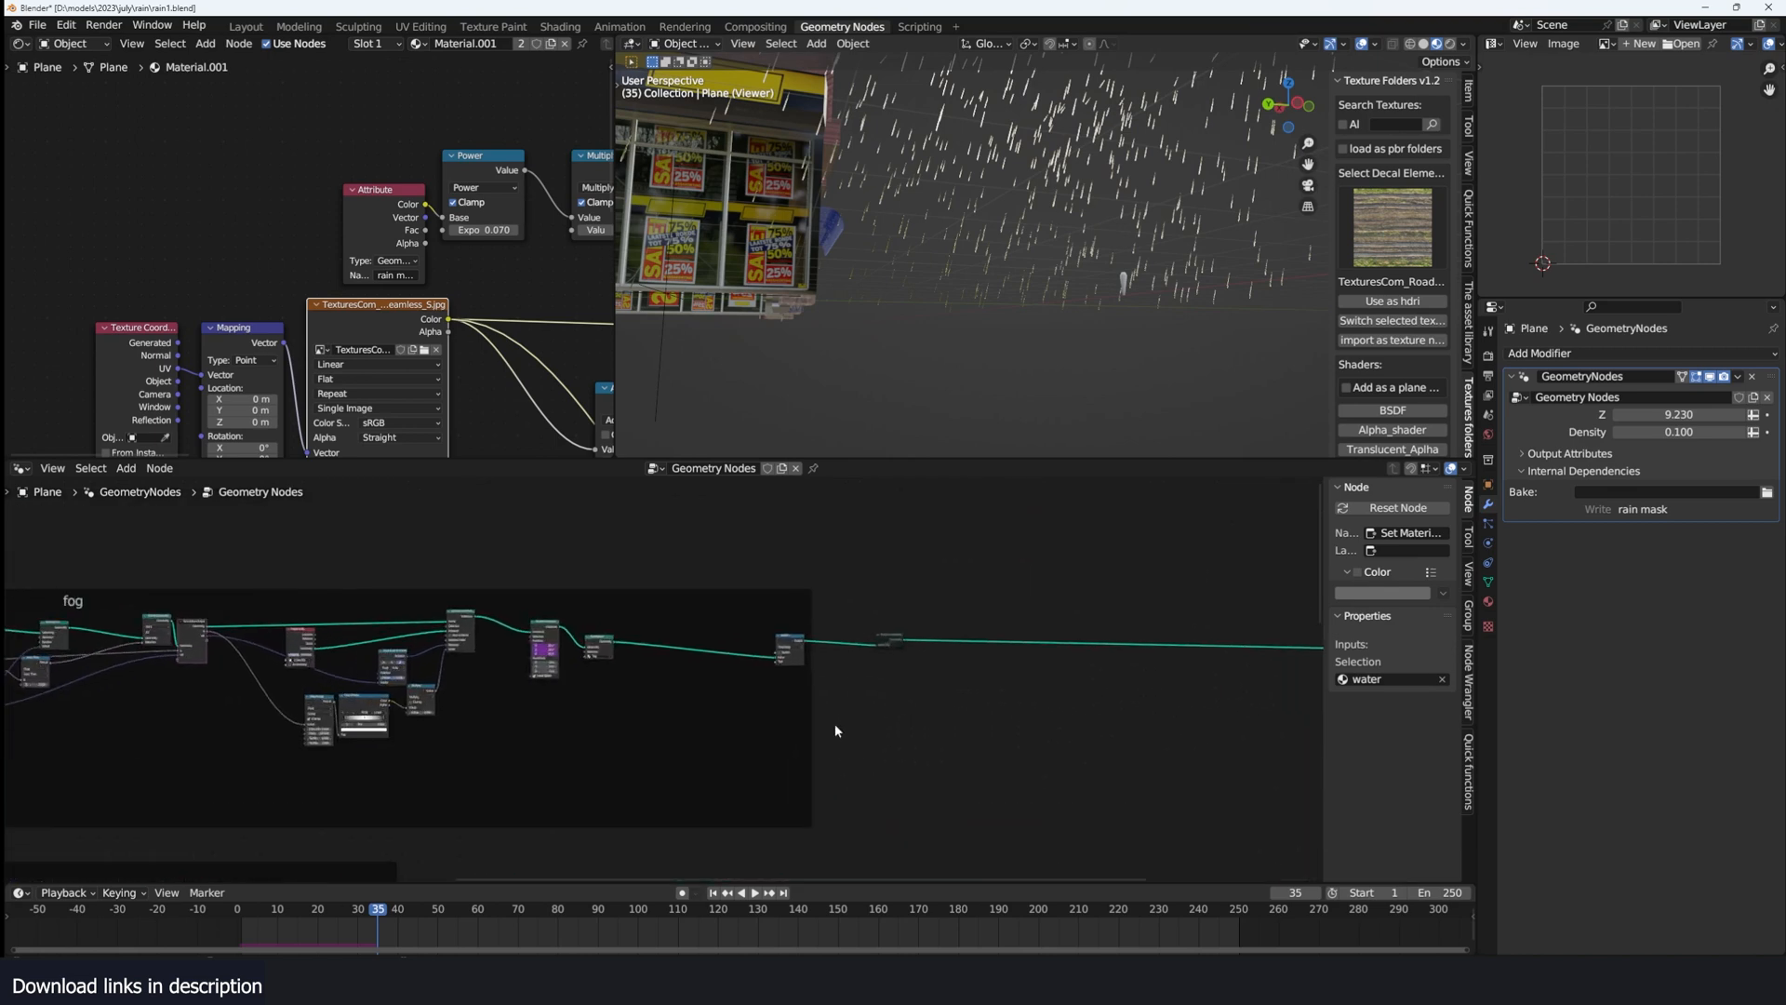
{"action": "left_click", "coordinate": [800, 646], "text": "ctrl+shift"}
{"action": "scroll", "coordinate": [527, 859], "scroll_direction": "down", "scroll_amount": 1}
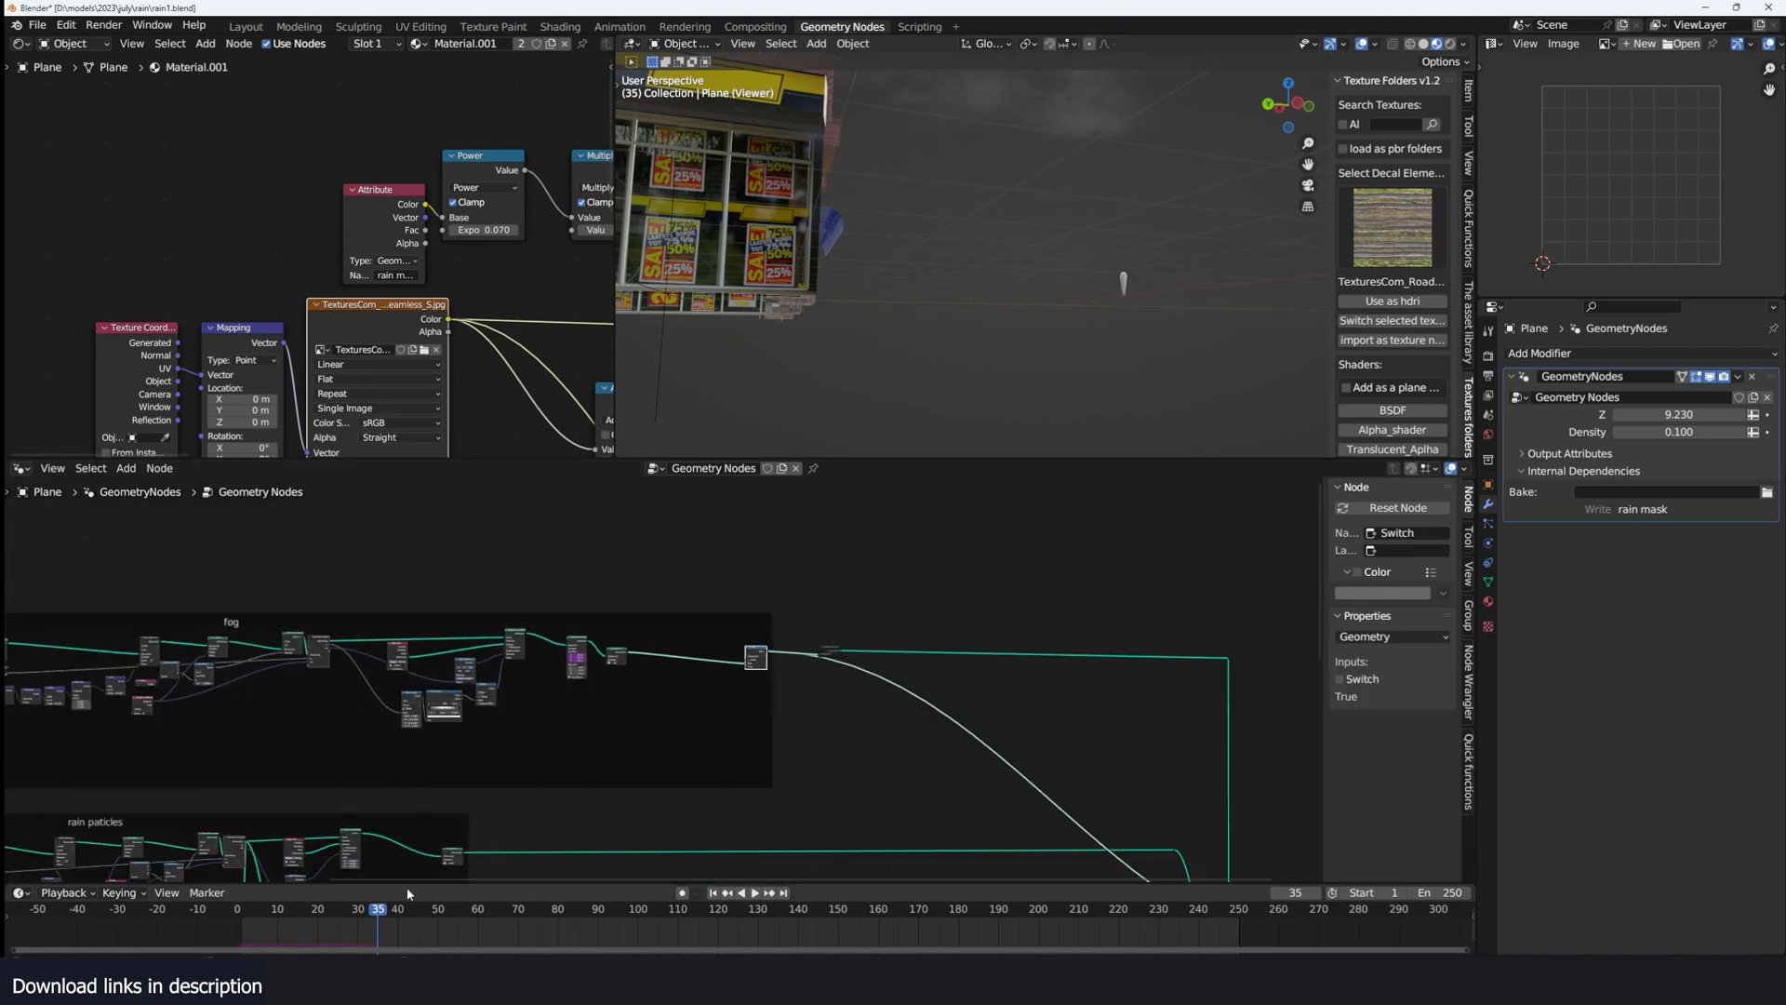
{"action": "key", "text": "space"}
{"action": "scroll", "coordinate": [1009, 707], "scroll_direction": "down", "scroll_amount": 2}
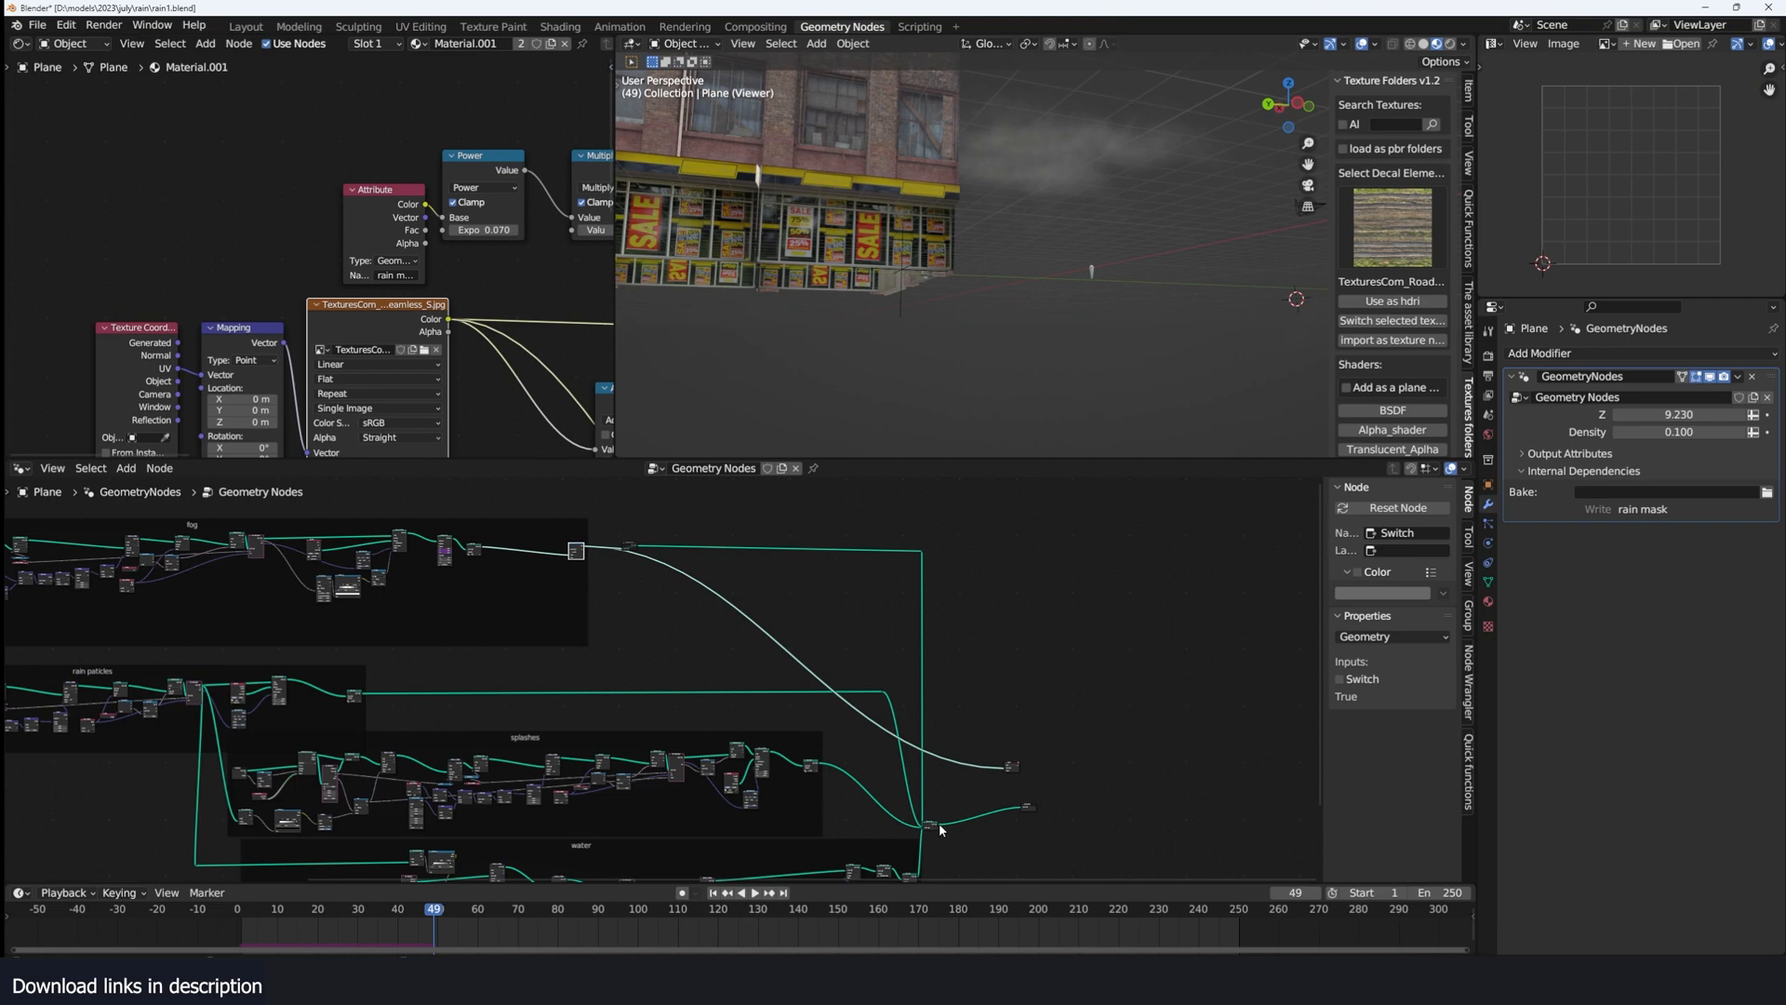
Step: Preview the Join Geometry node through the Viewer and examine the combined rain effect during playback from frame 0
{"action": "left_click", "coordinate": [932, 826], "text": "ctrl+shift"}
{"action": "left_click", "coordinate": [234, 919]}
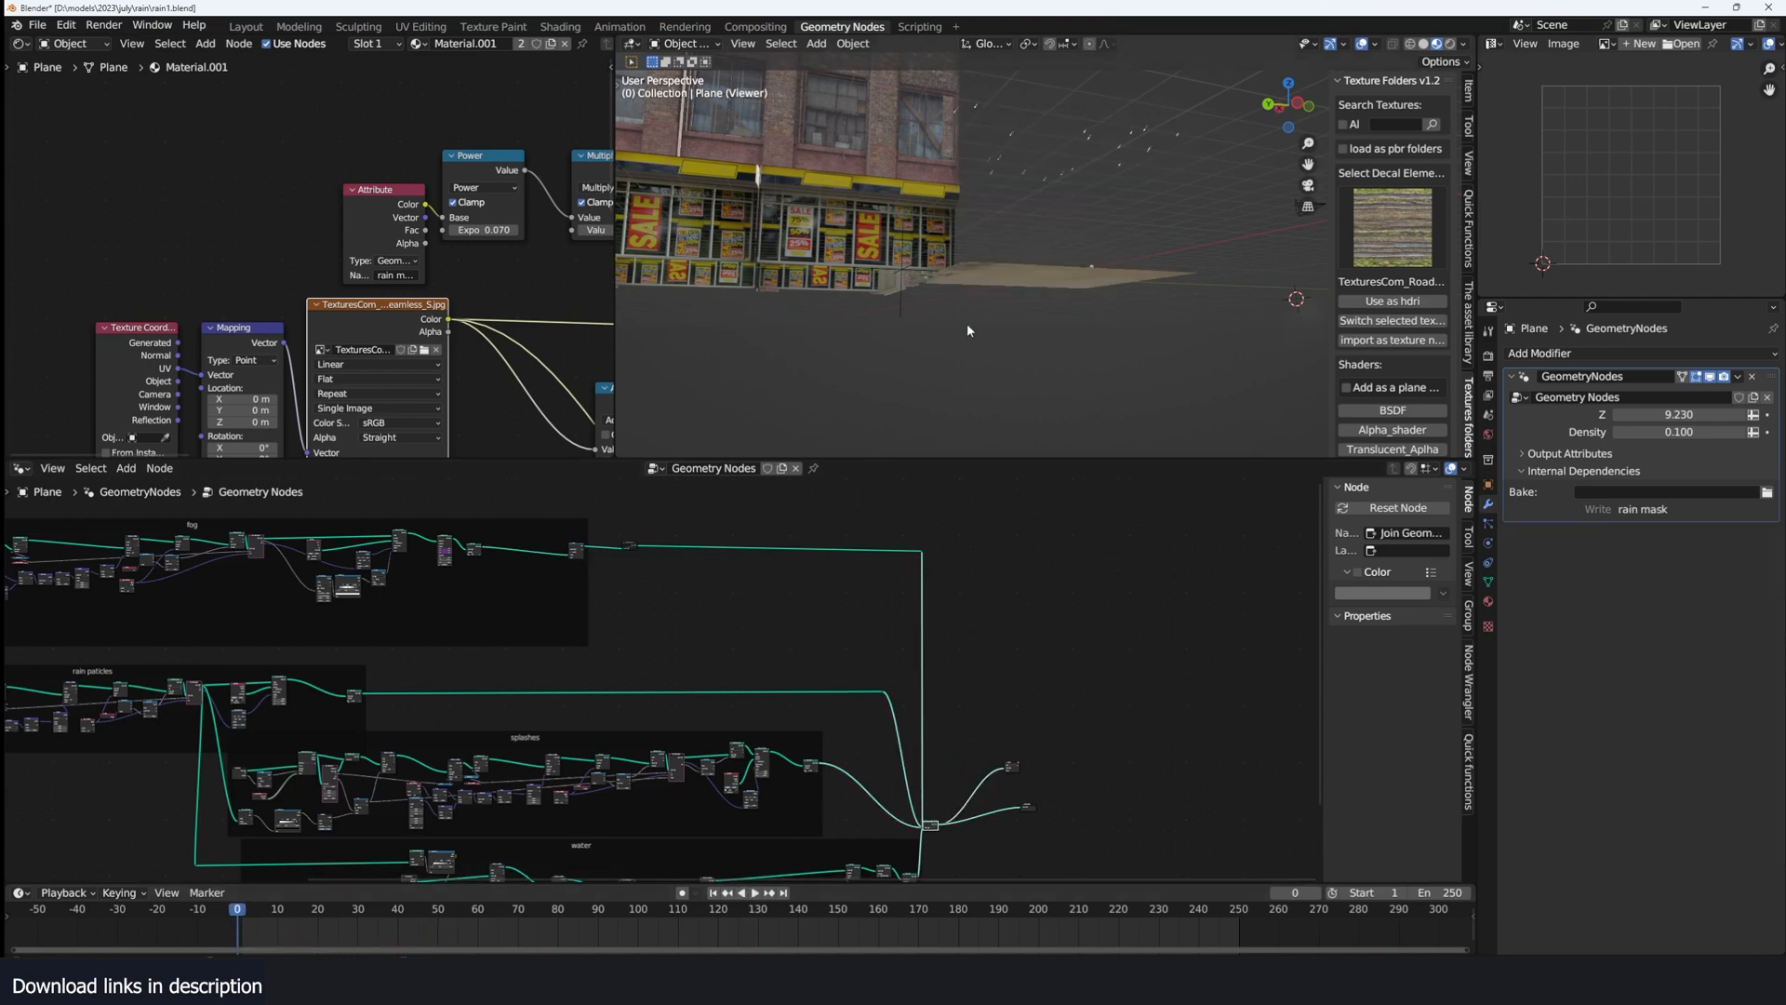
{"action": "key", "text": "space"}
{"action": "scroll", "coordinate": [981, 319], "scroll_direction": "up", "scroll_amount": 2}
{"action": "mouse_move", "coordinate": [980, 321]}
{"action": "middle_mouse_down"}
{"action": "mouse_move", "coordinate": [970, 351]}
{"action": "mouse_move", "coordinate": [976, 337]}
{"action": "middle_mouse_up"}
{"action": "scroll", "coordinate": [976, 338], "scroll_direction": "up", "scroll_amount": 1}
{"action": "scroll", "coordinate": [976, 331], "scroll_direction": "up", "scroll_amount": 4}
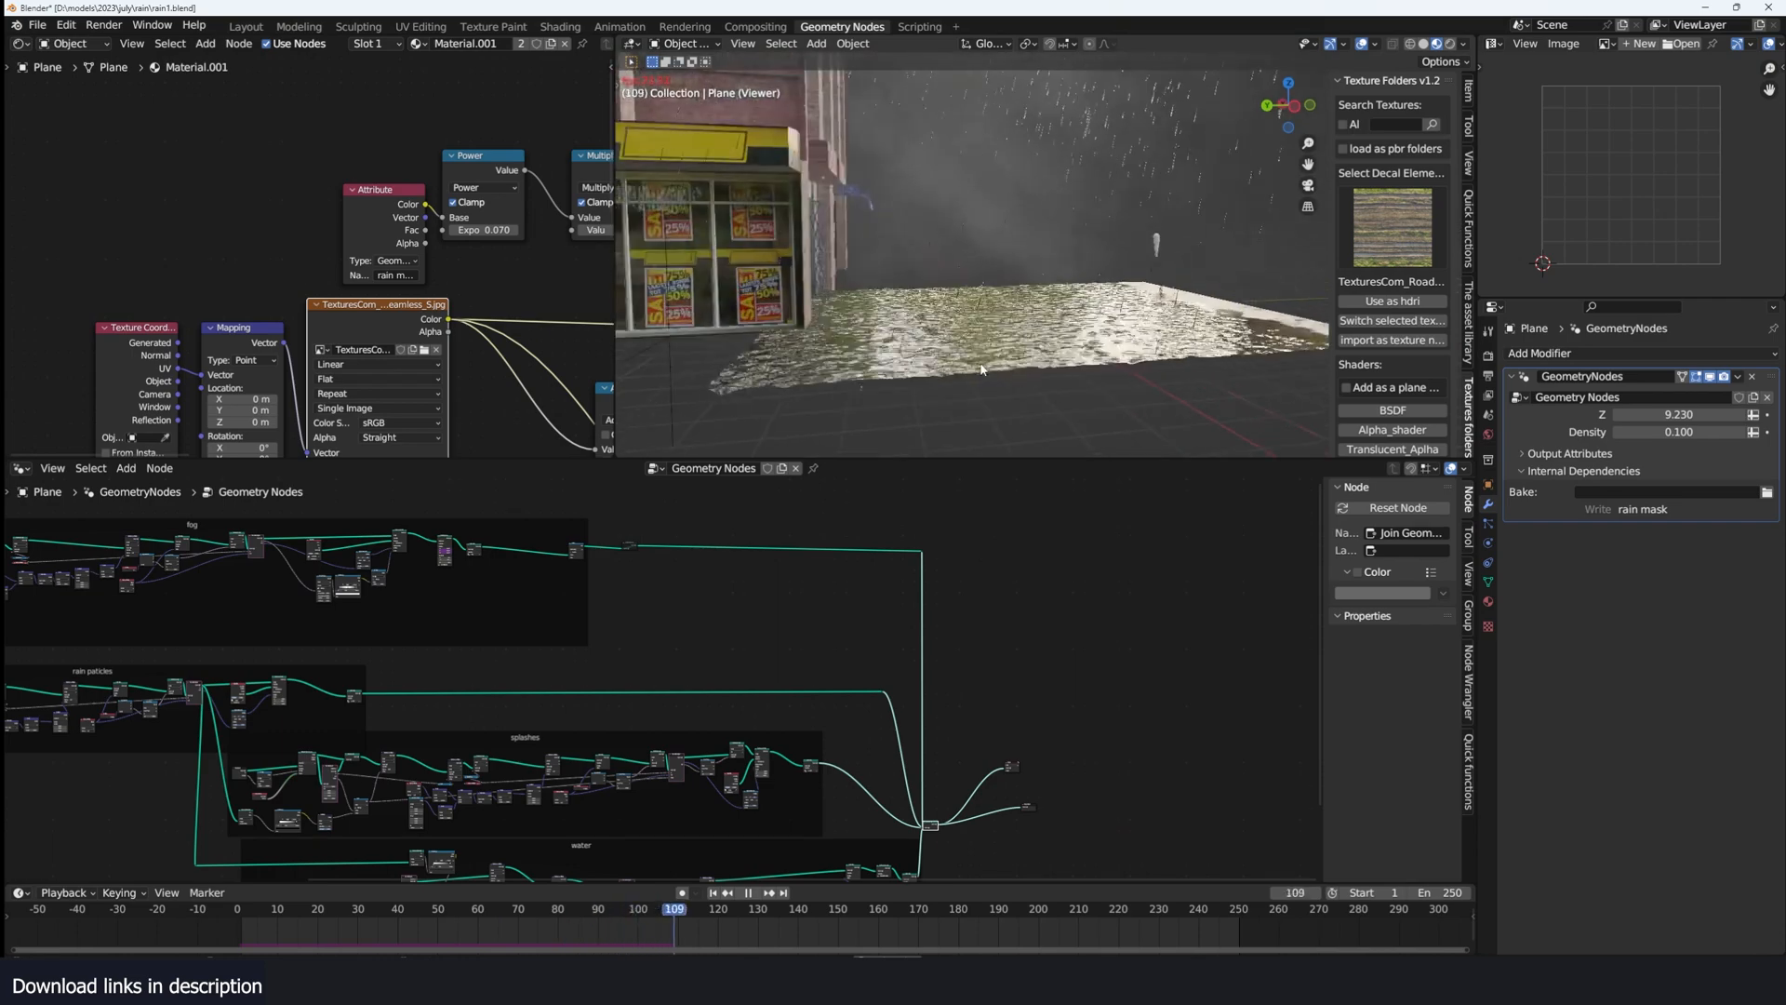
{"action": "middle_click_drag", "start_coordinate": [1047, 365], "coordinate": [990, 342]}
{"action": "scroll", "coordinate": [990, 342], "scroll_direction": "down", "scroll_amount": 5}
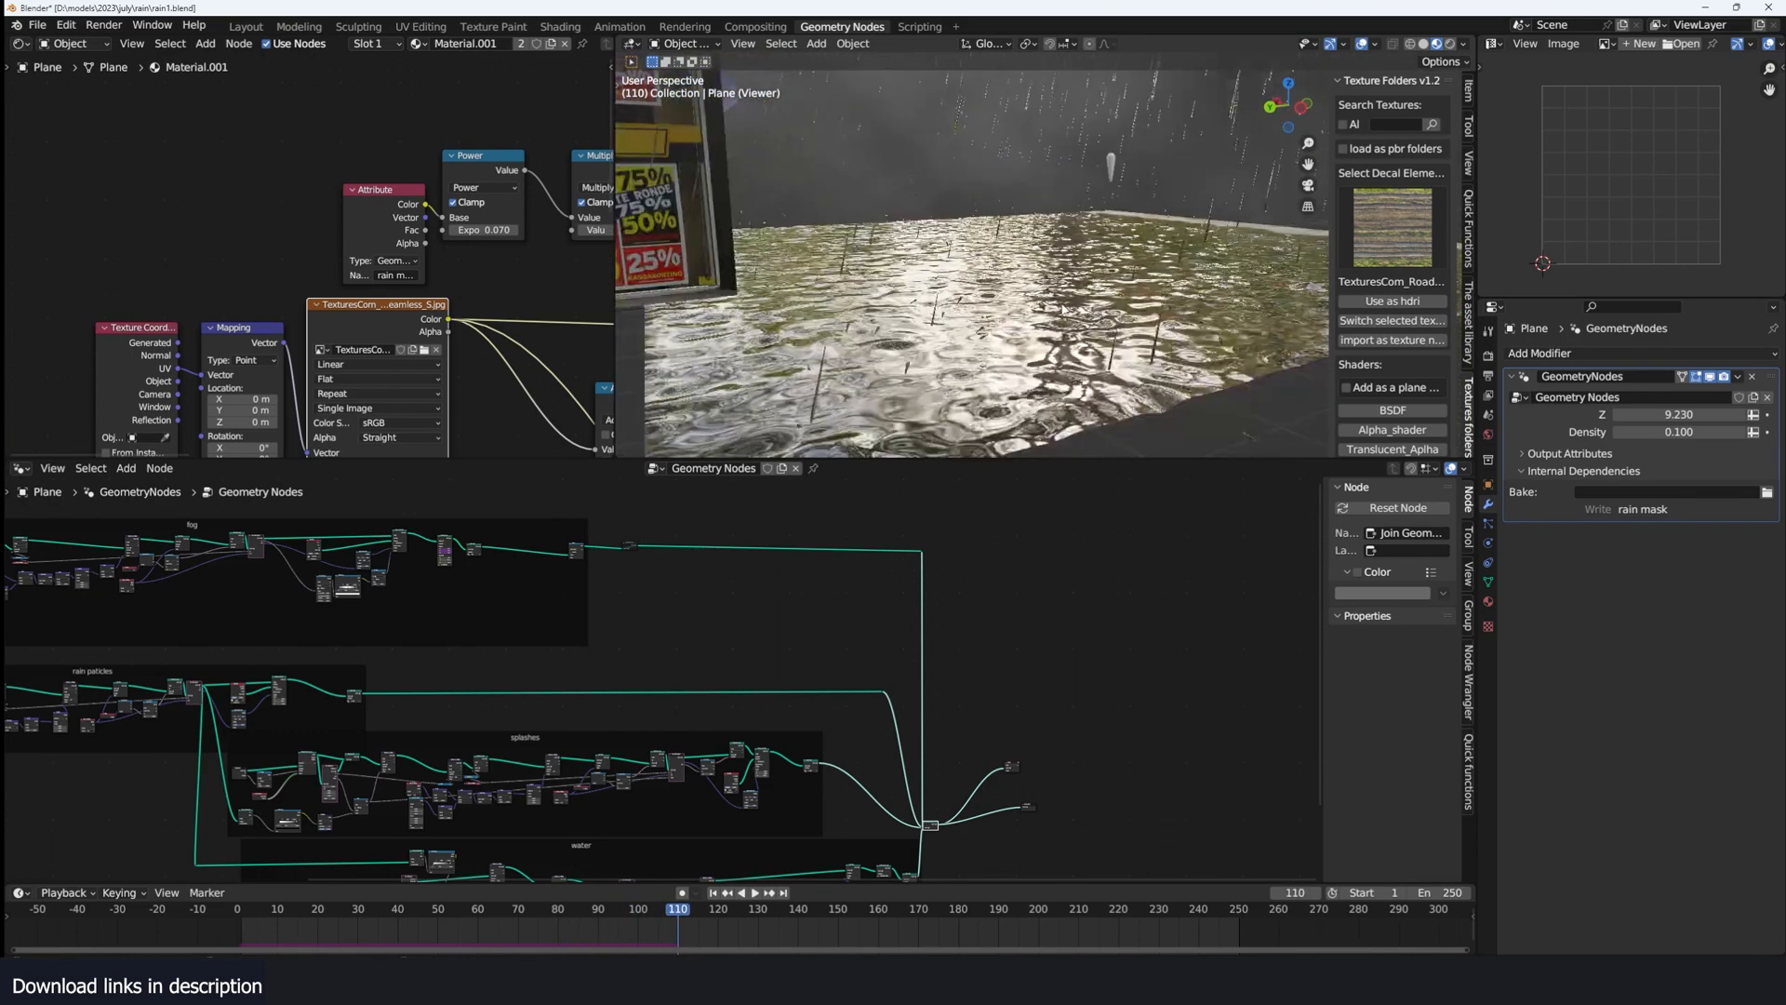
Step: Replay the rain from frame 12 and examine the wet ground plane up to frame 28
{"action": "left_click_drag", "start_coordinate": [359, 918], "coordinate": [283, 921]}
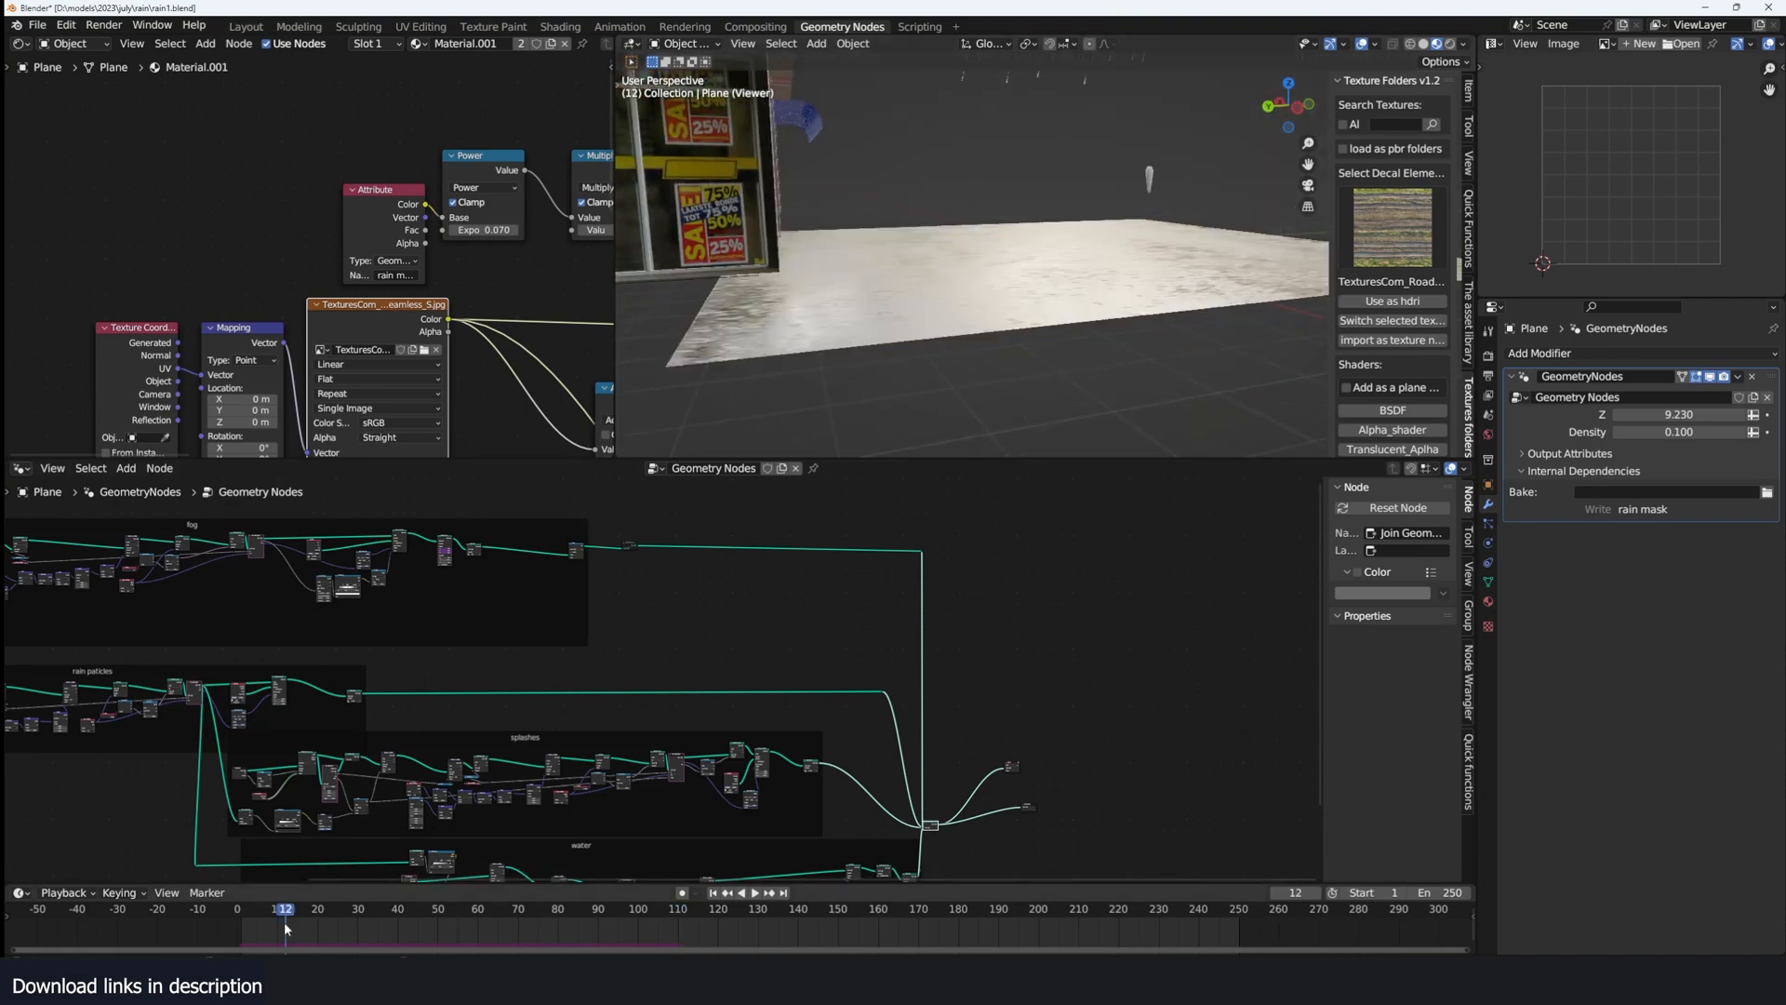
{"action": "middle_click_drag", "start_coordinate": [1002, 307], "coordinate": [939, 345]}
{"action": "key", "text": "space"}
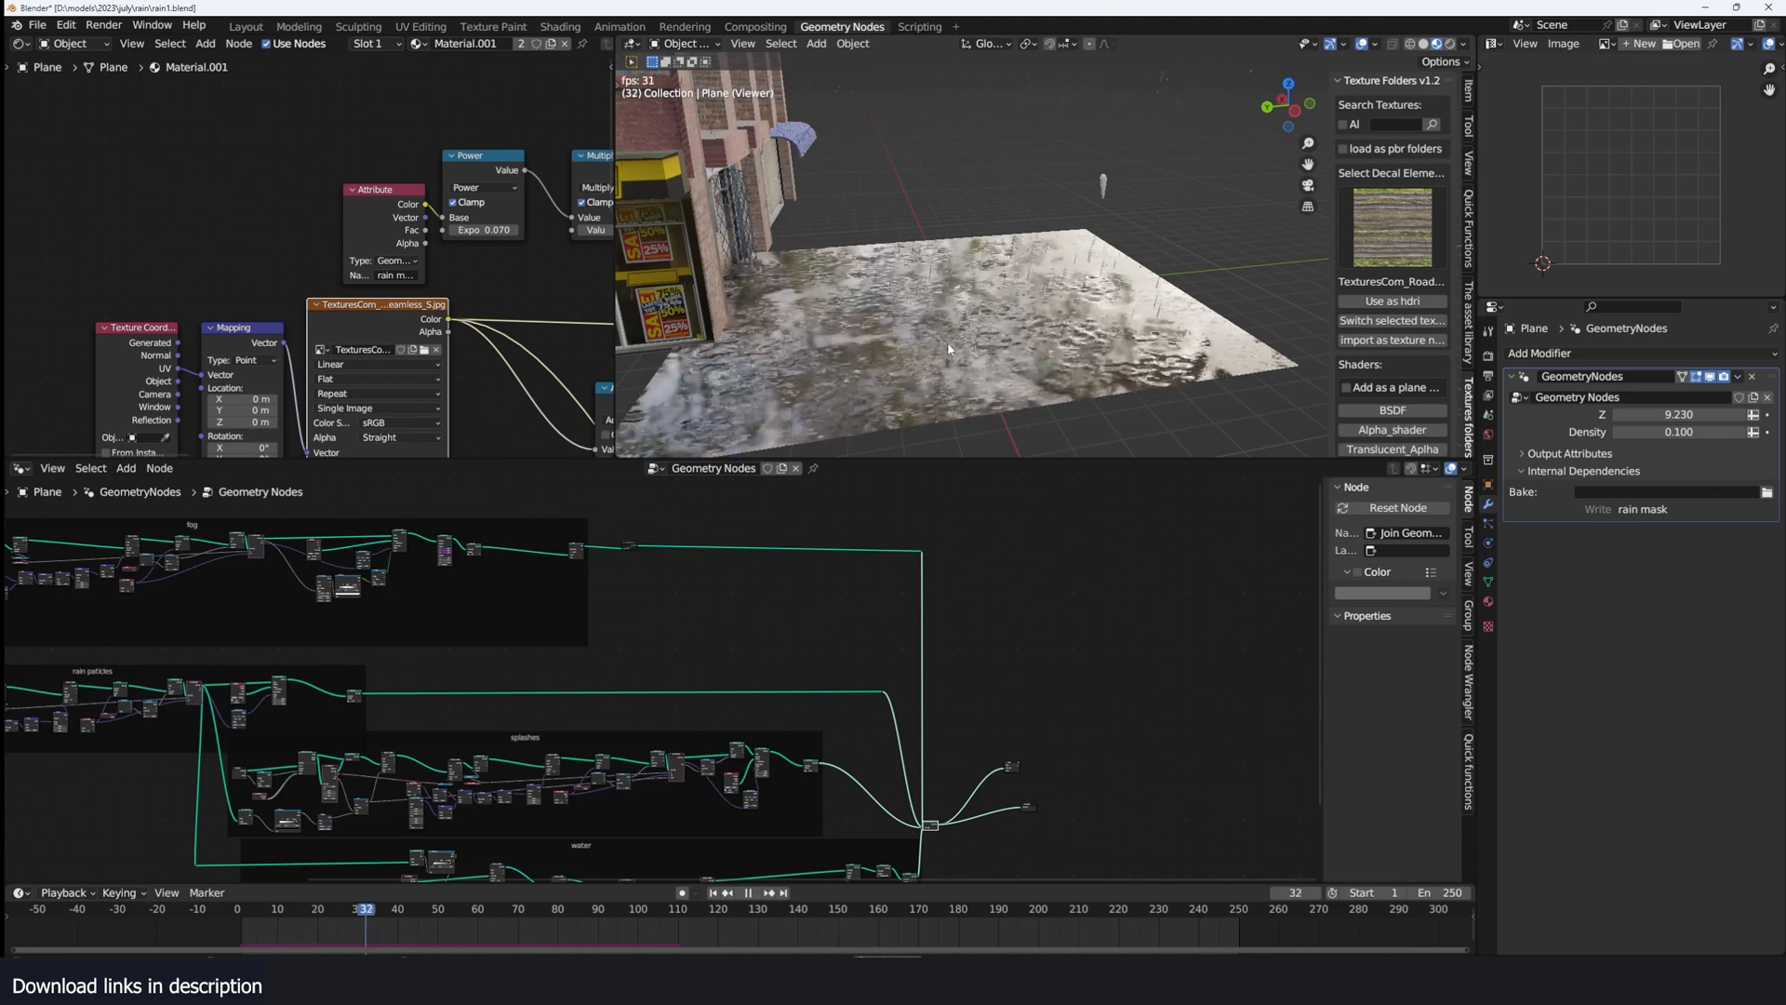
{"action": "left_click_drag", "start_coordinate": [315, 923], "coordinate": [350, 923]}
{"action": "middle_click_drag", "start_coordinate": [972, 406], "coordinate": [1102, 369]}
{"action": "scroll", "coordinate": [967, 386], "scroll_direction": "up", "scroll_amount": 4}
Step: Select the ground plane and its Image Texture node and switch the image to the Four_lane_road texture
{"action": "left_click", "coordinate": [1103, 368]}
{"action": "middle_click_drag", "start_coordinate": [986, 402], "coordinate": [982, 345]}
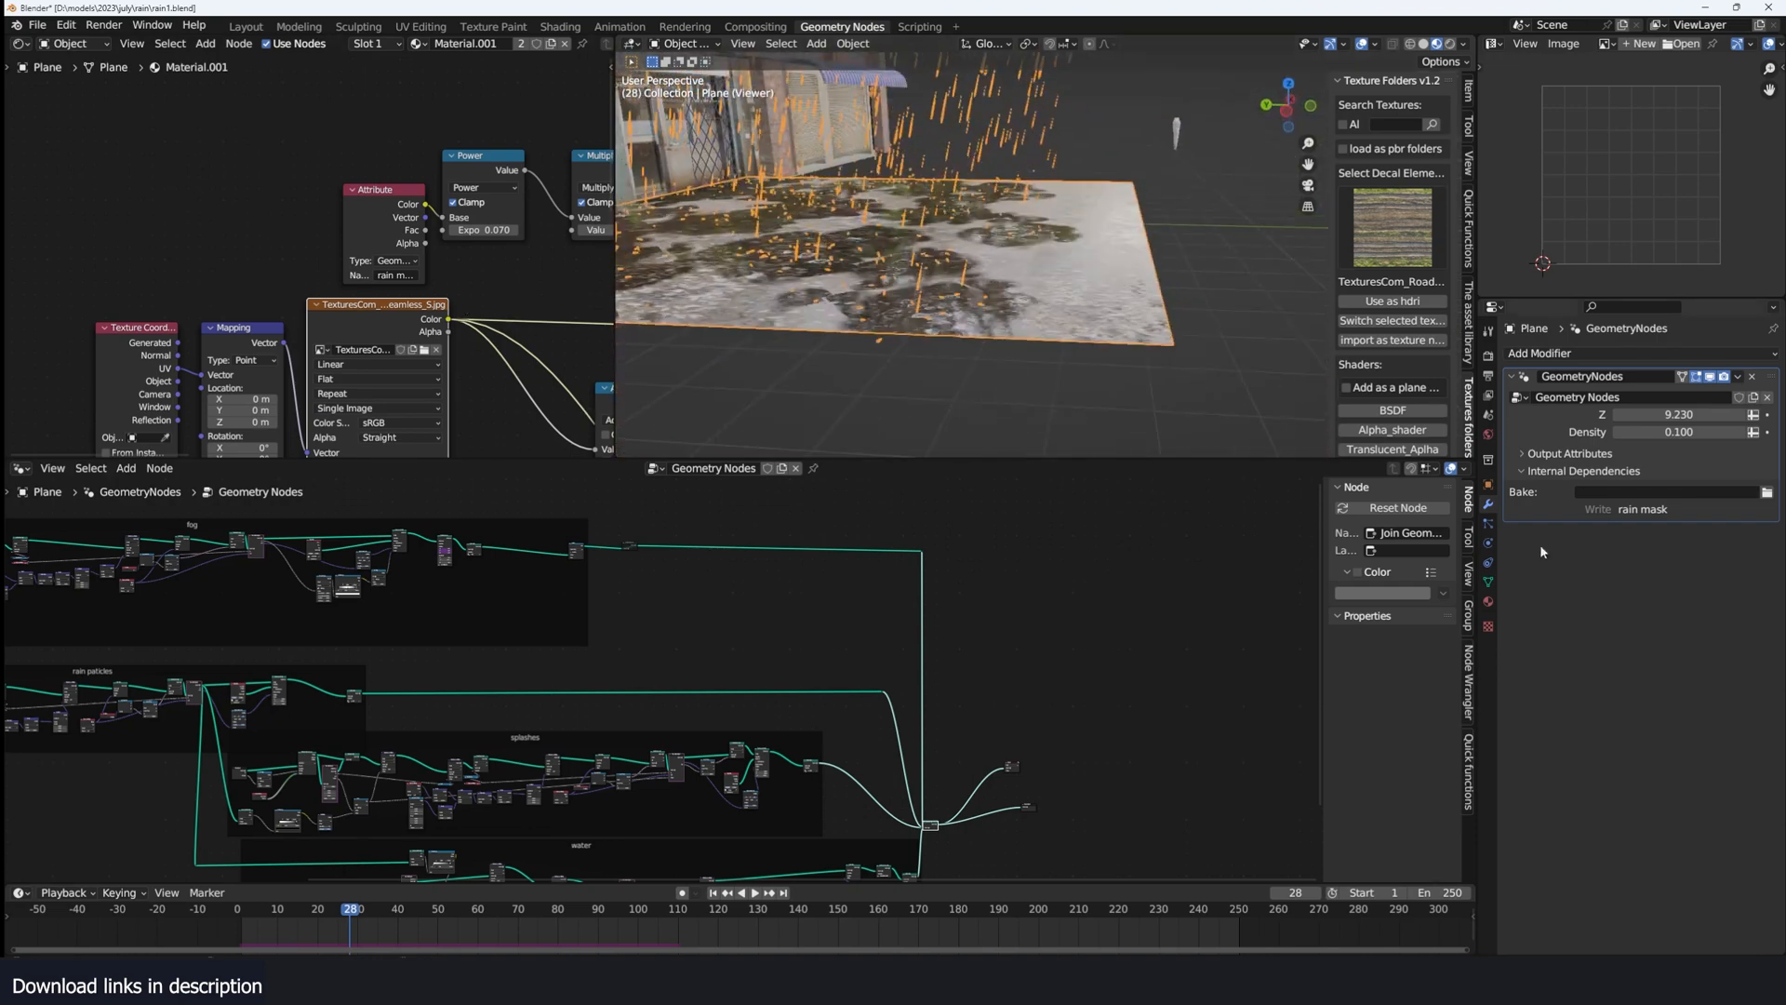
{"action": "left_click", "coordinate": [420, 320]}
{"action": "left_click", "coordinate": [1393, 232]}
{"action": "left_click", "coordinate": [1131, 398]}
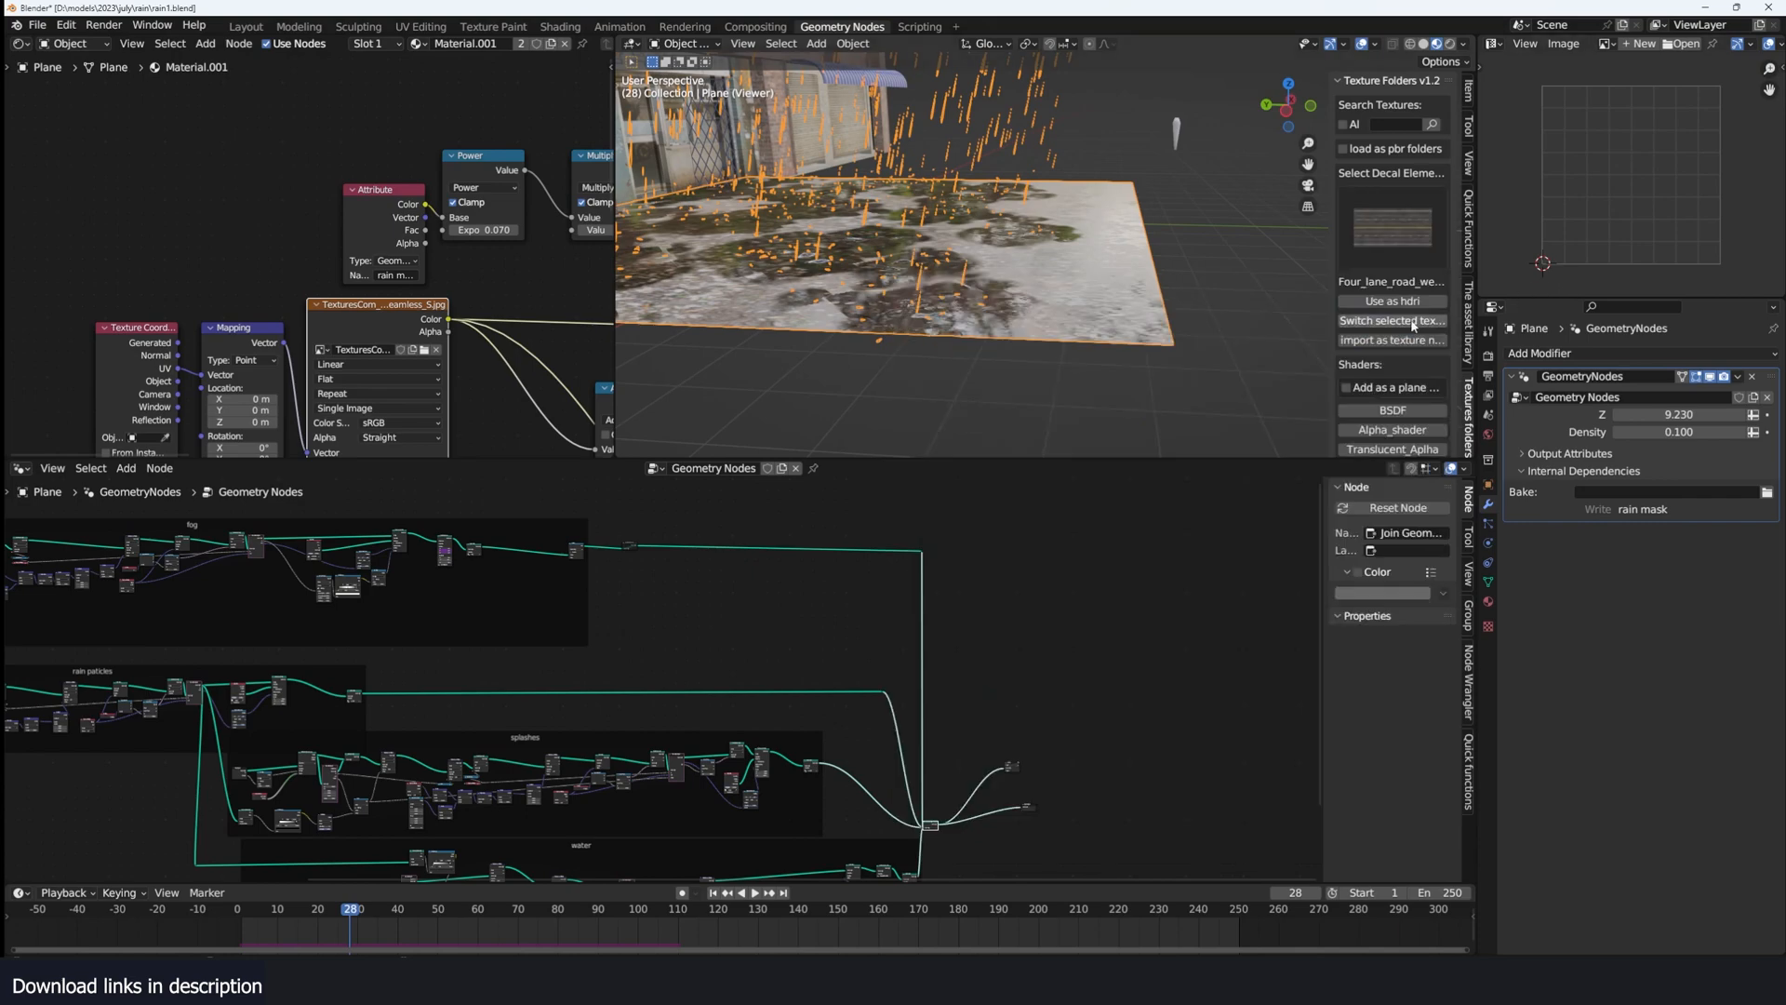
{"action": "left_click", "coordinate": [1408, 323]}
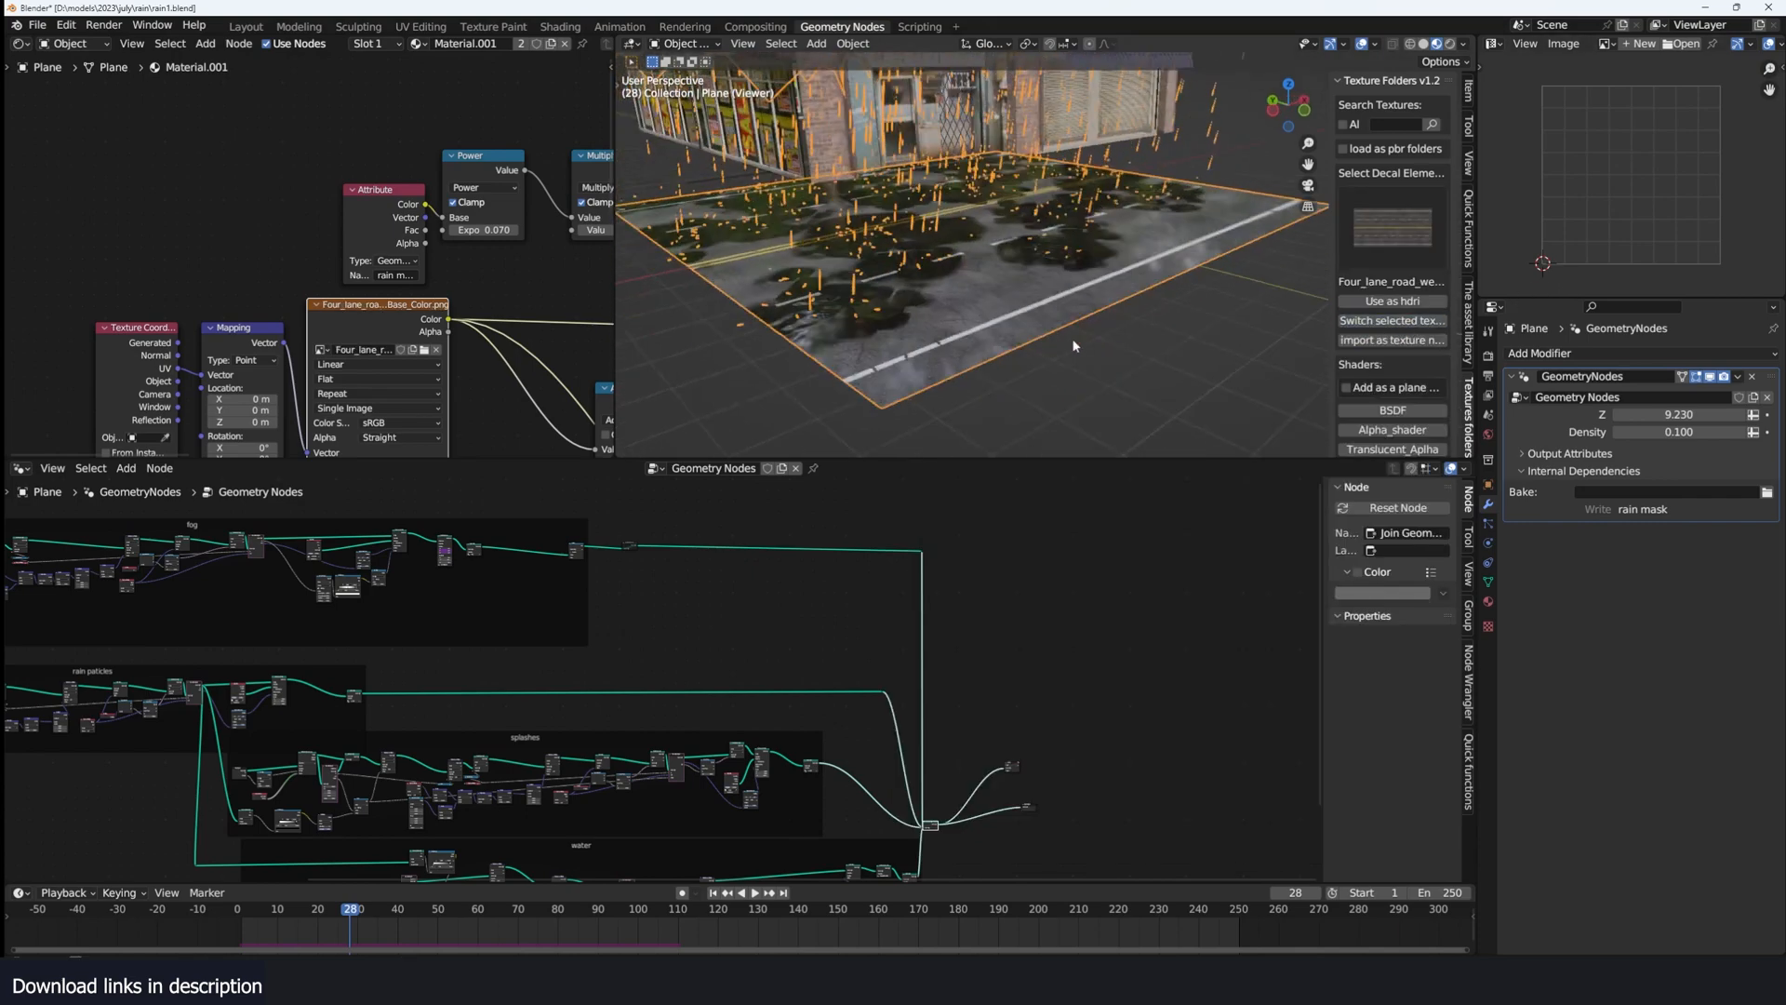
Step: Play the rain from the start and examine its effect on the road-textured plane
{"action": "mouse_move", "coordinate": [1163, 307]}
{"action": "middle_mouse_down"}
{"action": "mouse_move", "coordinate": [1157, 371]}
{"action": "mouse_move", "coordinate": [1176, 365]}
{"action": "mouse_move", "coordinate": [1148, 272]}
{"action": "mouse_move", "coordinate": [1115, 304]}
{"action": "mouse_move", "coordinate": [1131, 296]}
{"action": "middle_mouse_up"}
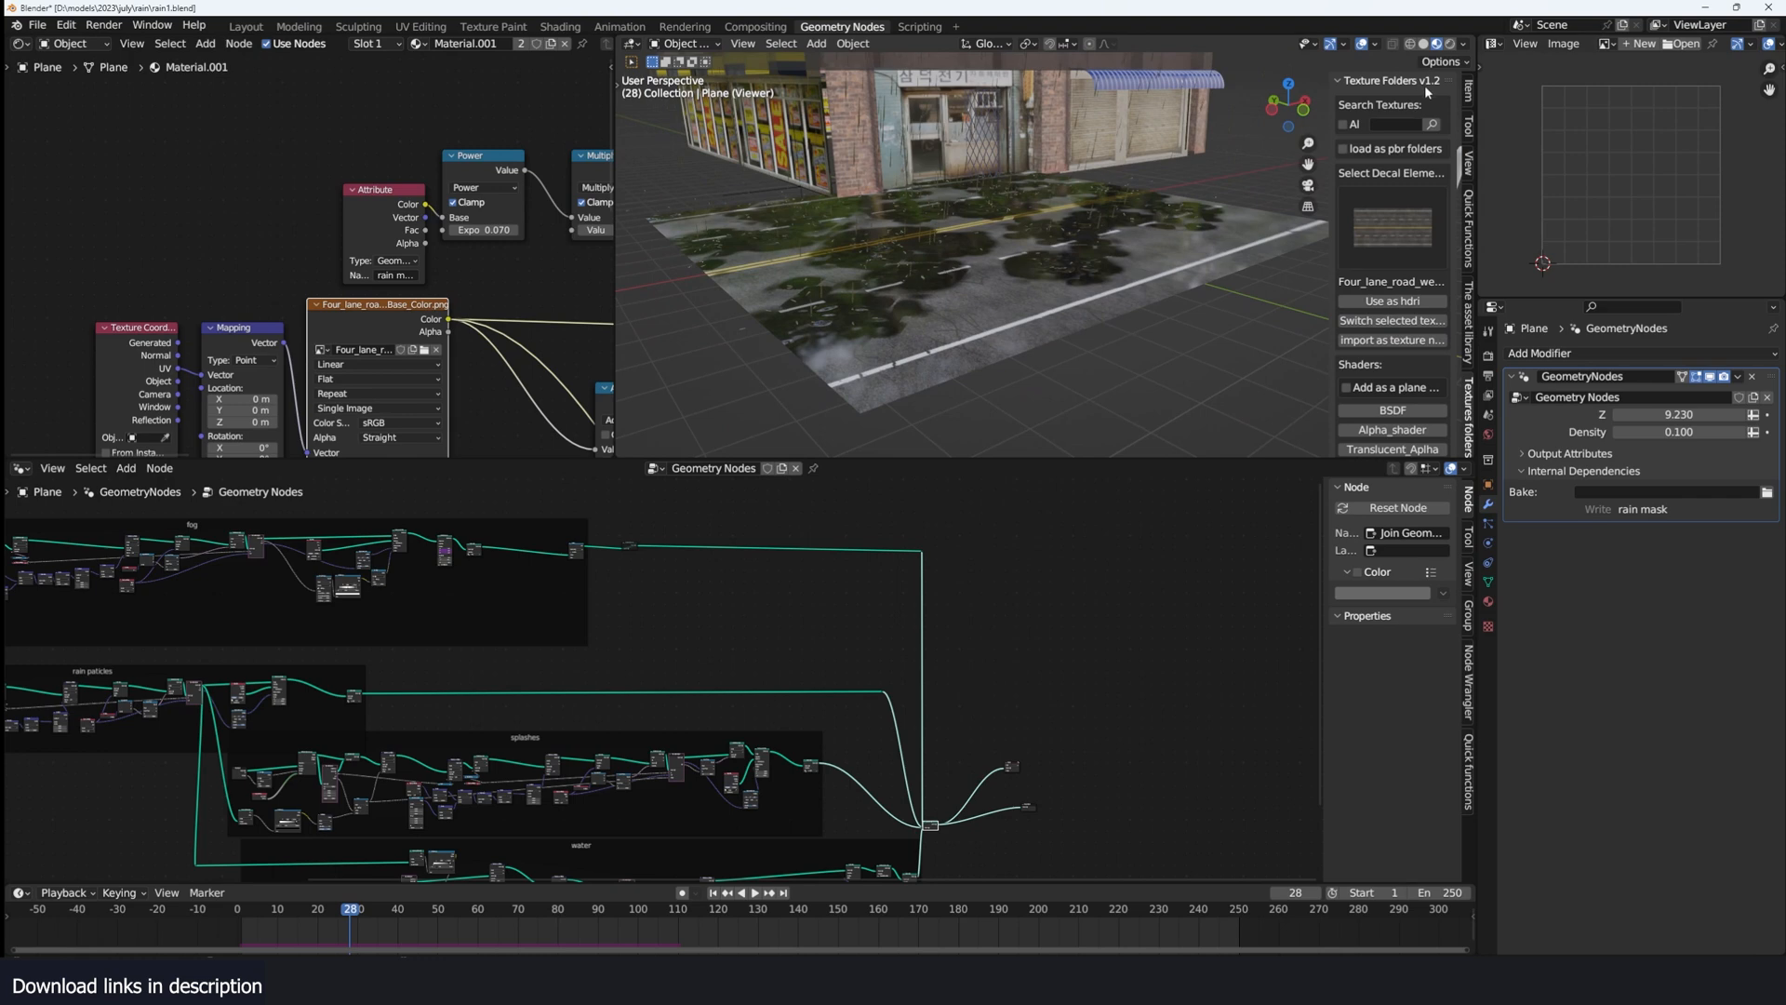
{"action": "left_click", "coordinate": [223, 927]}
{"action": "middle_click_drag", "start_coordinate": [884, 216], "coordinate": [1042, 270]}
{"action": "key", "text": "space"}
Step: Switch the ground image to the 360_F_259143134 wood texture and replay the rain on it
{"action": "left_click", "coordinate": [1375, 231]}
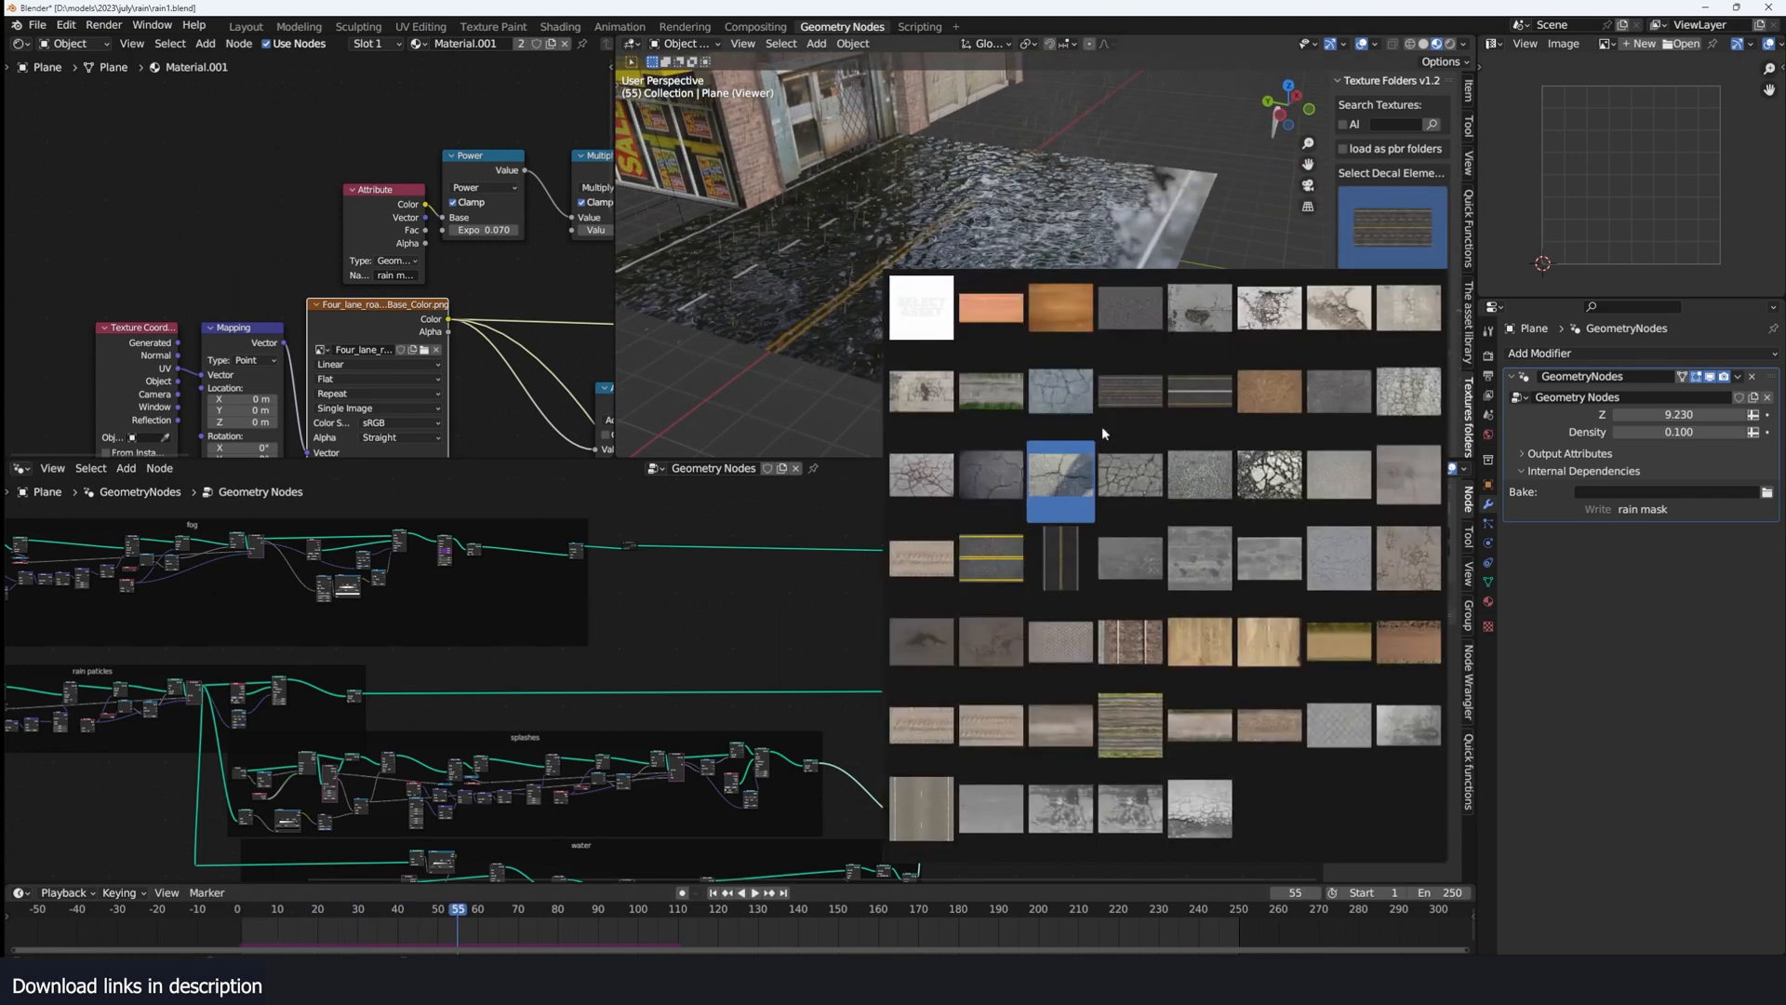
{"action": "left_click", "coordinate": [1061, 307]}
{"action": "left_click", "coordinate": [1388, 321]}
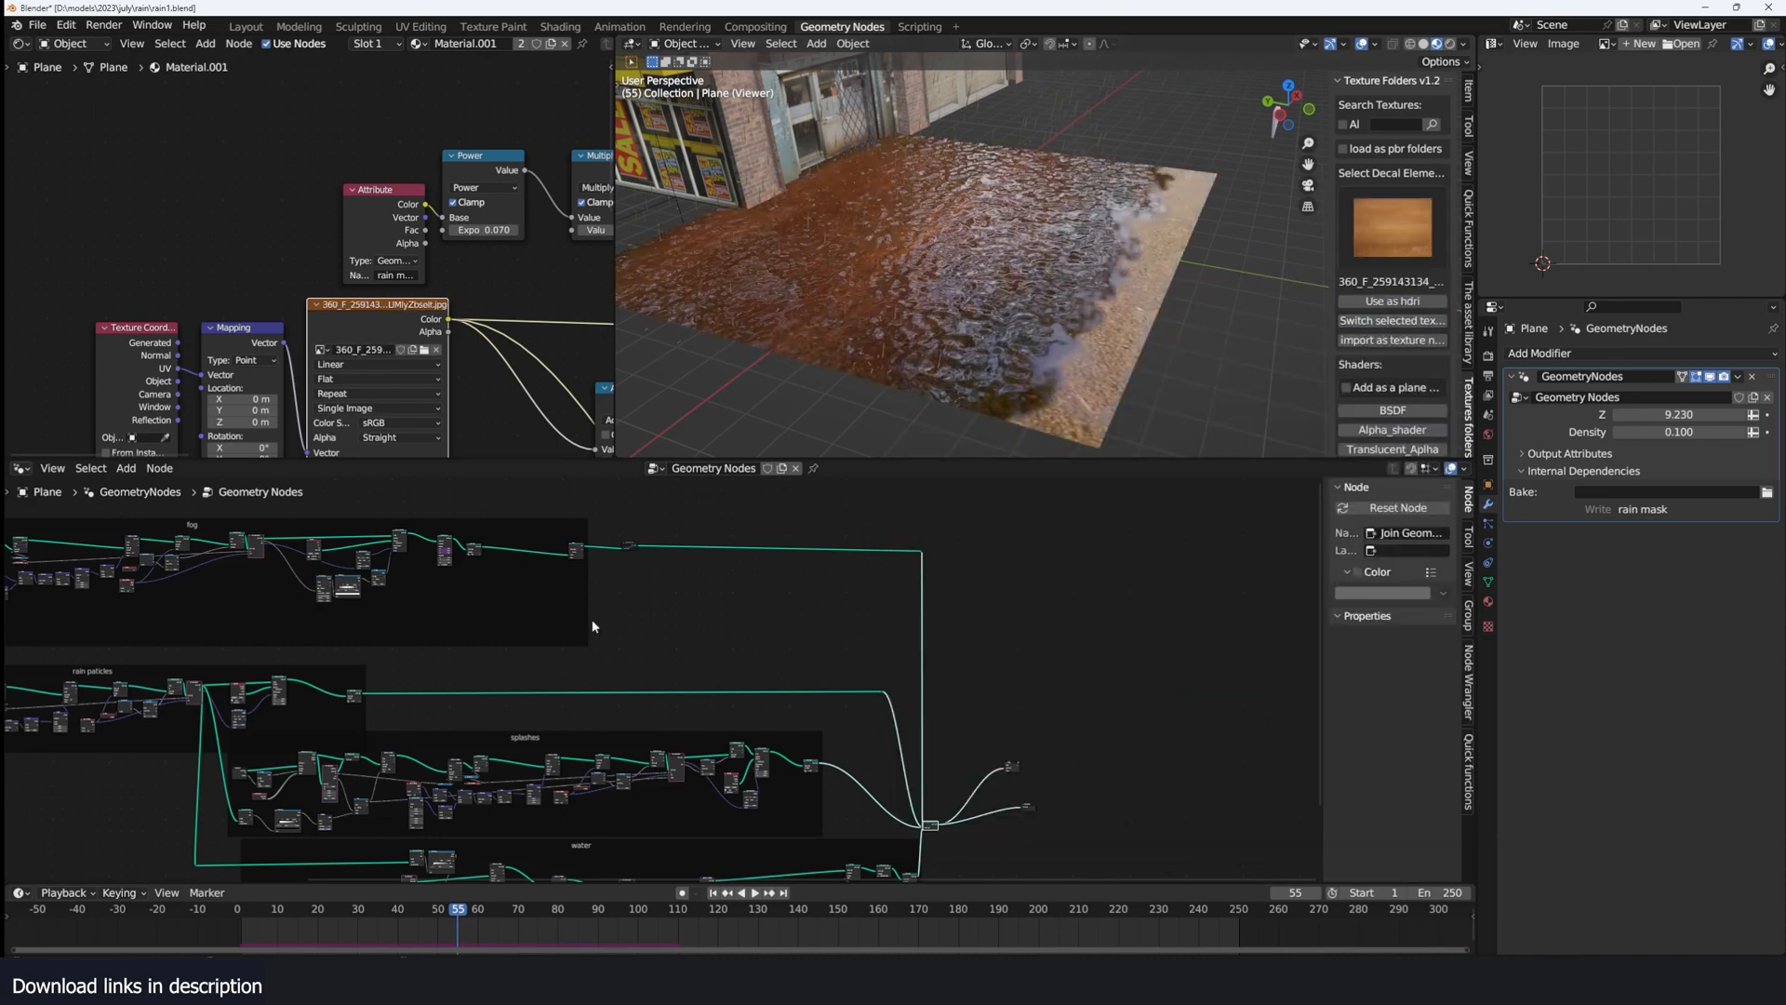
{"action": "left_click", "coordinate": [226, 935]}
{"action": "key", "text": "space"}
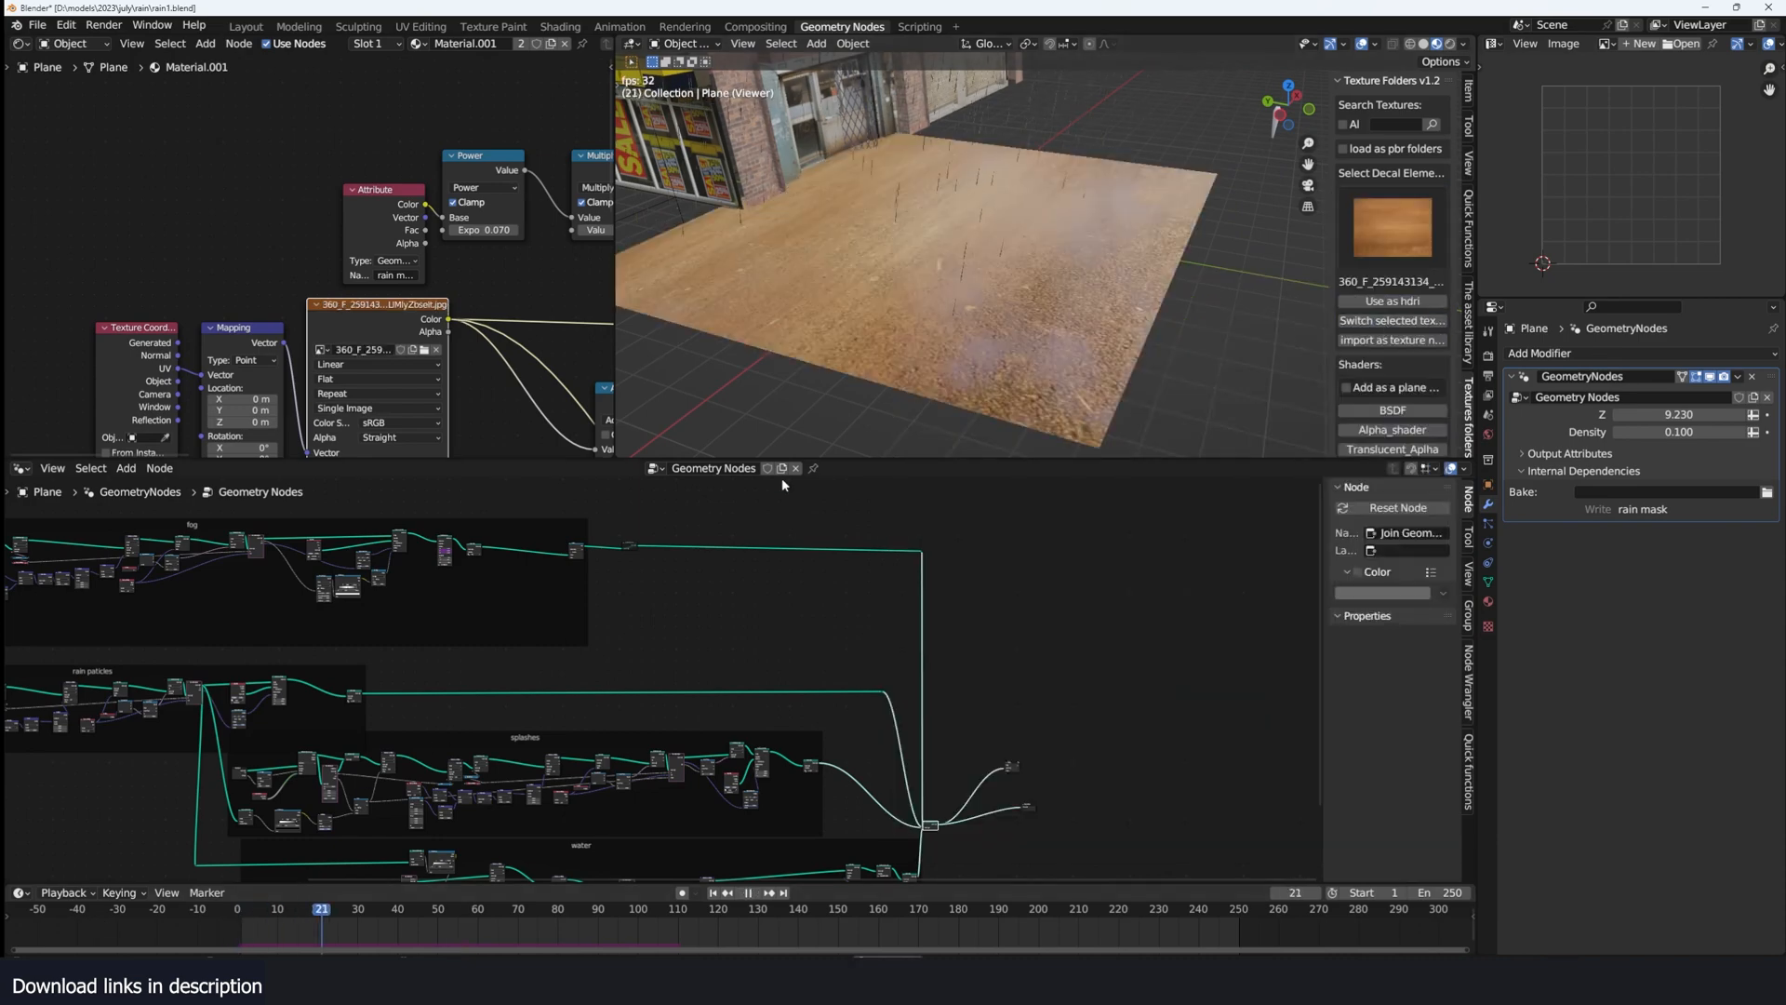
{"action": "key", "text": "space"}
Step: Switch the ground image to the TexturesCom_Road dirt texture with grassy edges and examine the wet surface
{"action": "left_click", "coordinate": [1393, 237]}
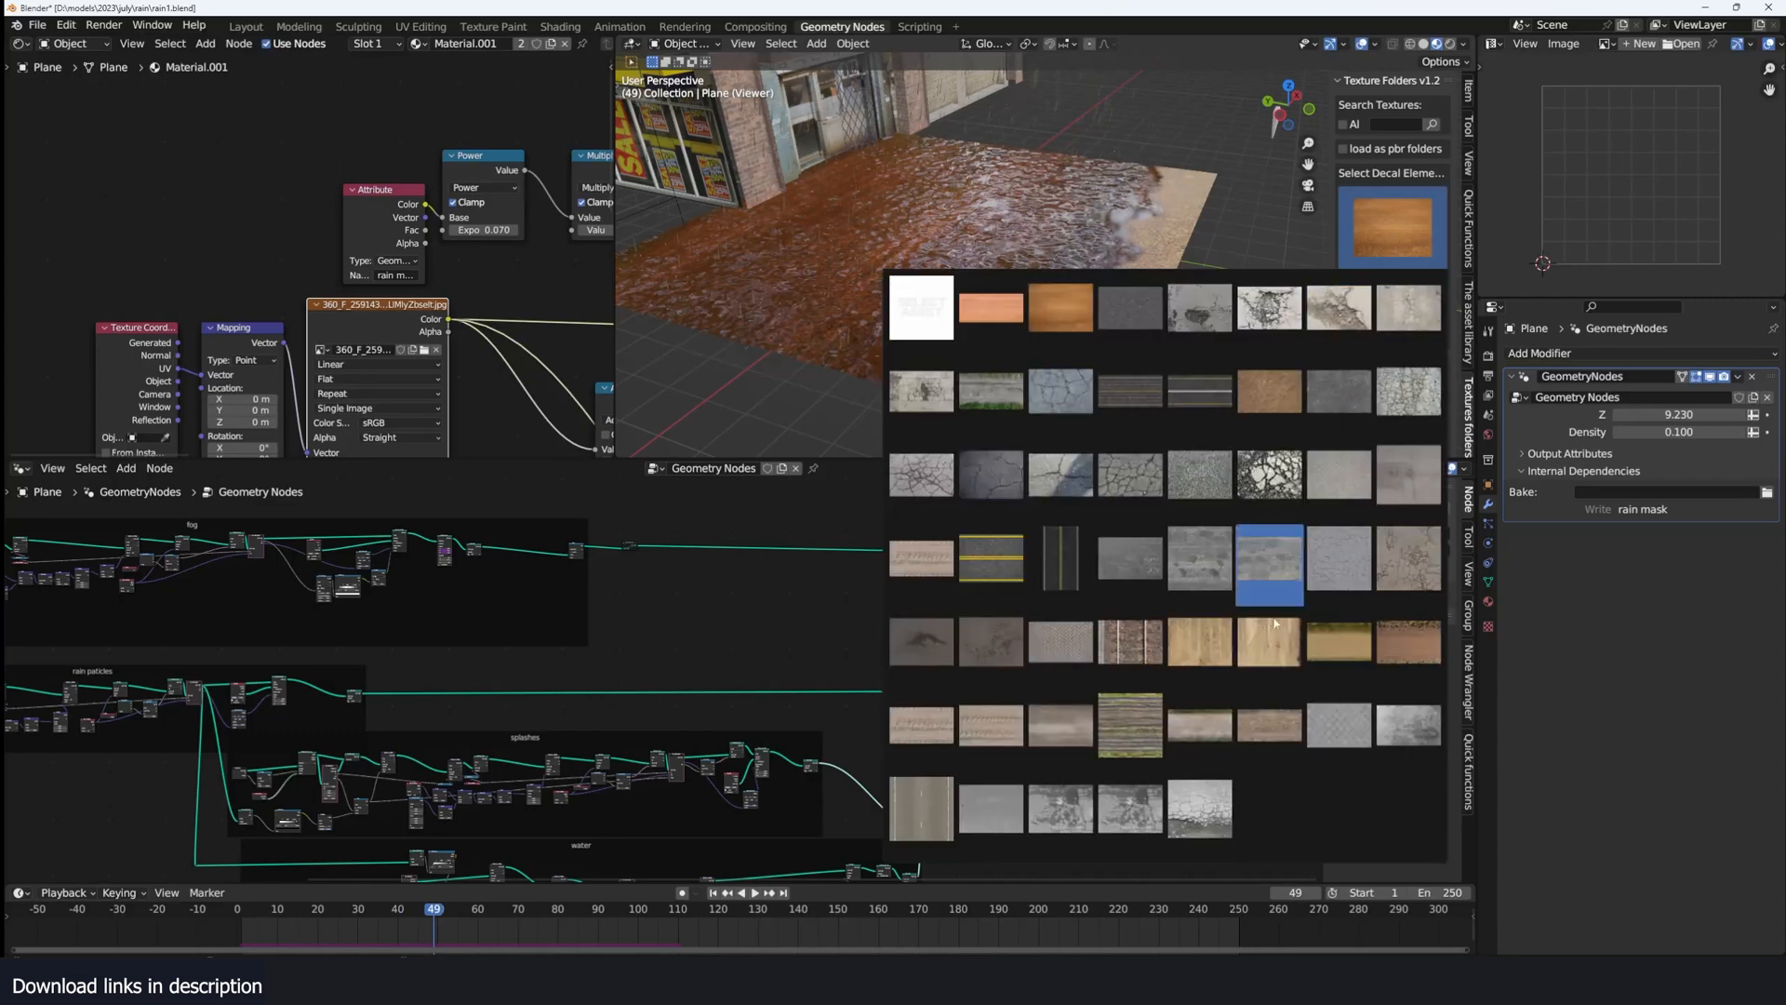
{"action": "left_click", "coordinate": [1269, 651]}
{"action": "scroll", "coordinate": [986, 318], "scroll_direction": "up", "scroll_amount": 1}
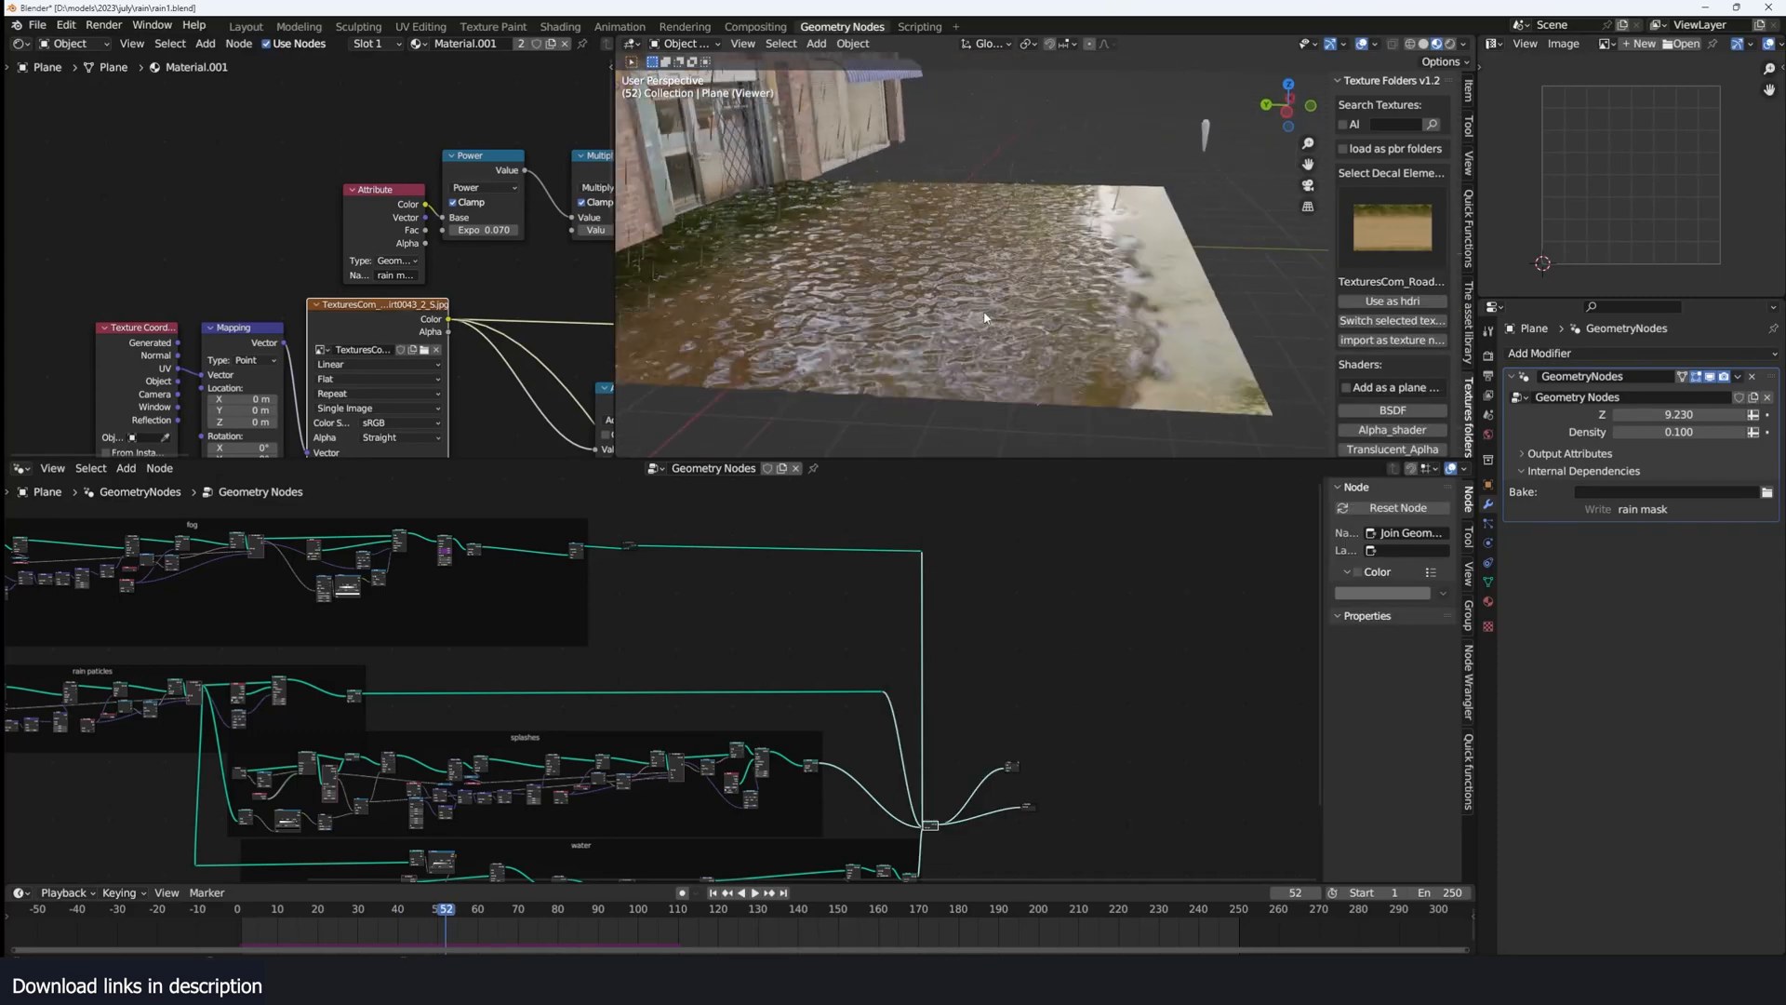
{"action": "middle_click_drag", "start_coordinate": [998, 305], "coordinate": [942, 329]}
Step: Switch to the second Blender window, spread Group Input and Group Output apart, and add a Simulation Zone between them
{"action": "mouse_move", "coordinate": [622, 982]}
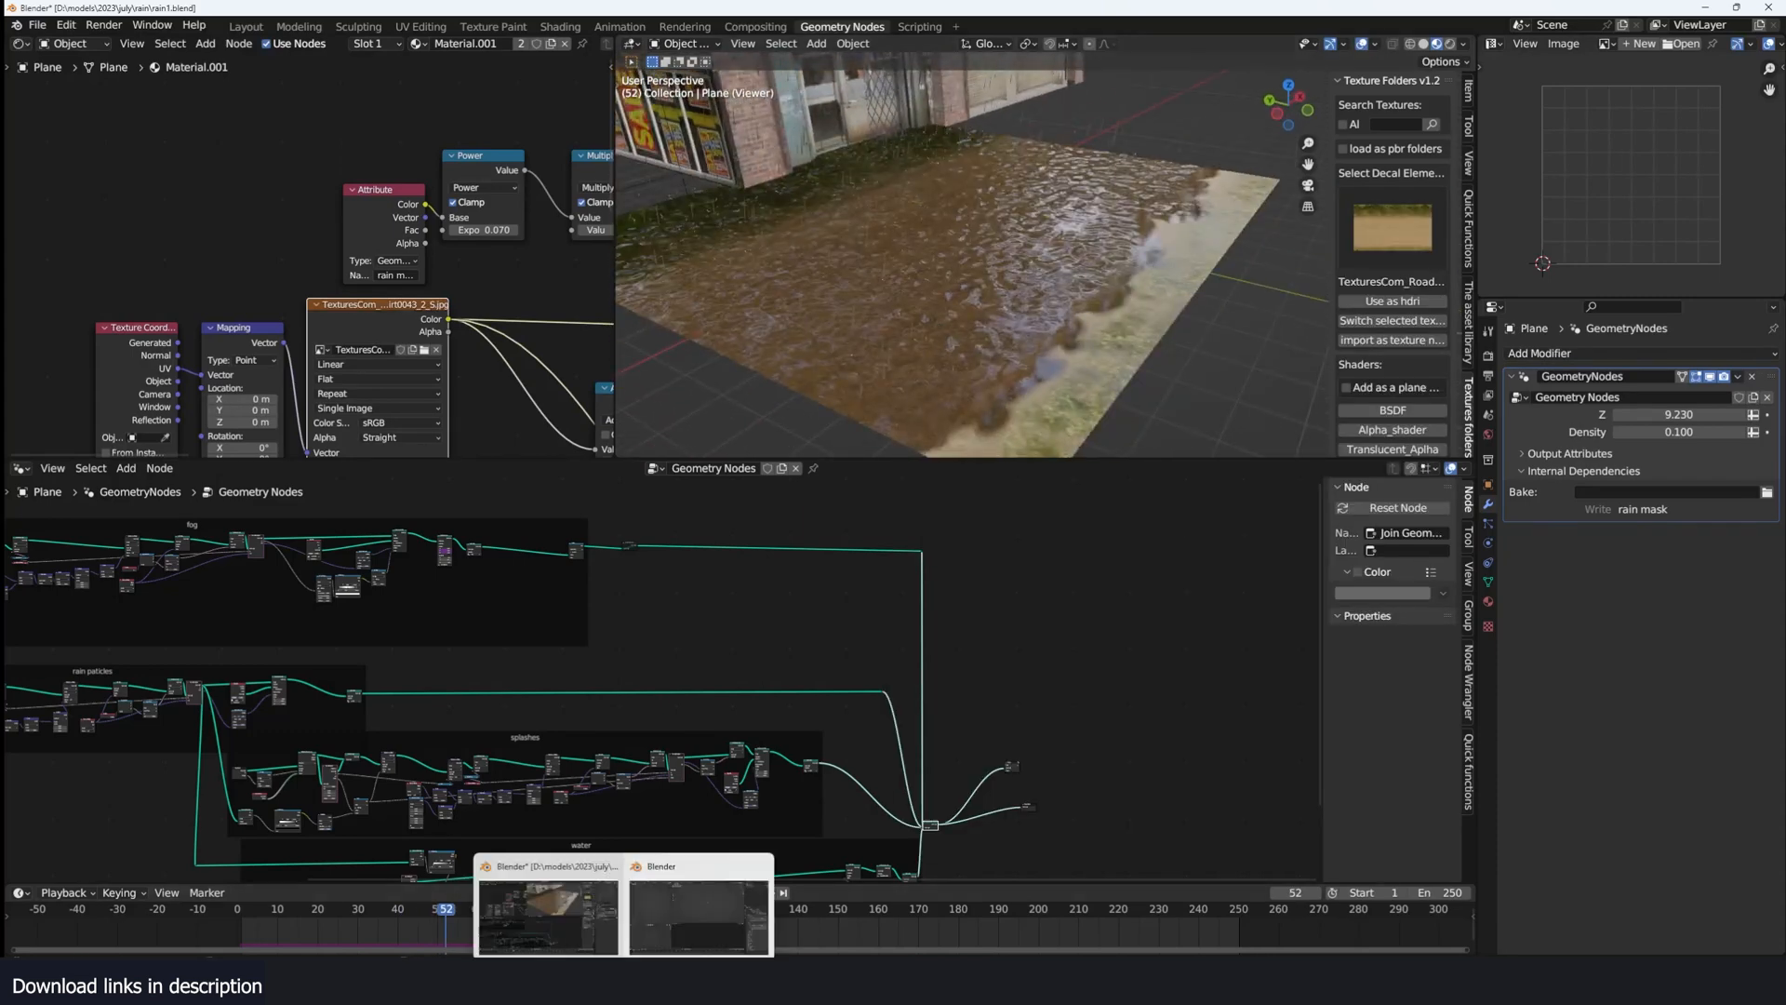
{"action": "left_click", "coordinate": [699, 917]}
{"action": "left_click_drag", "start_coordinate": [559, 707], "coordinate": [286, 691]}
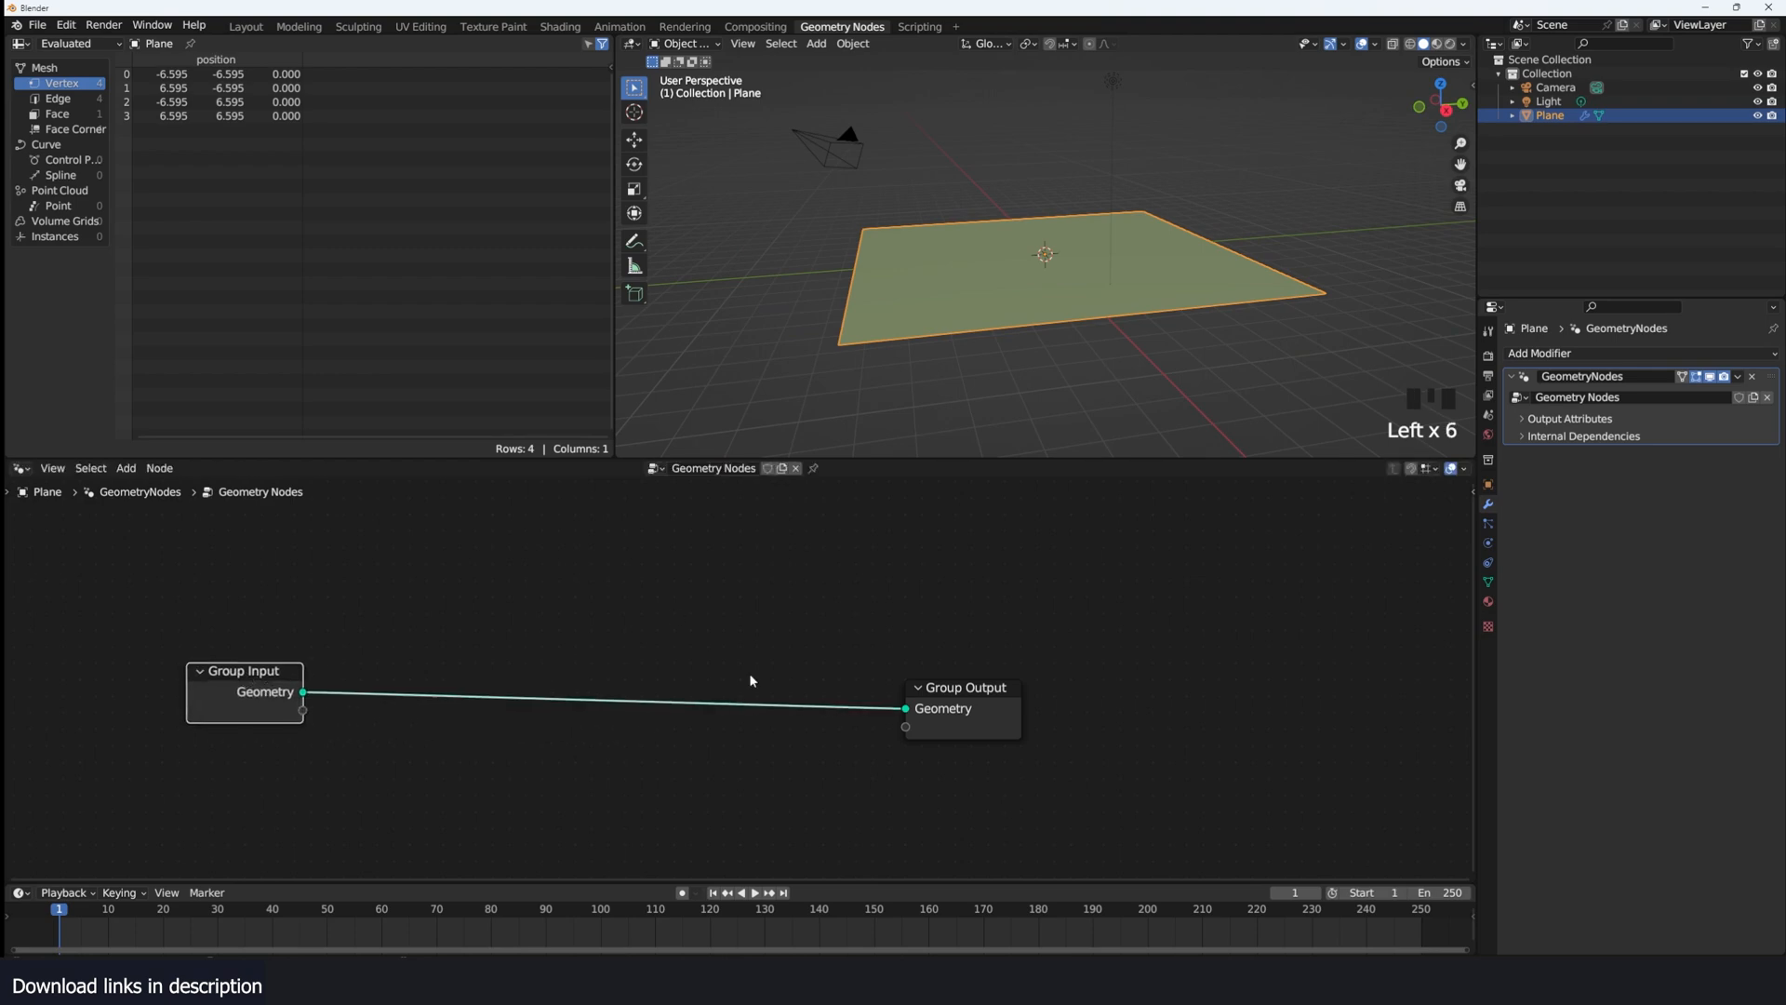
{"action": "left_click_drag", "start_coordinate": [967, 709], "coordinate": [1180, 664]}
{"action": "key", "text": "shift+a"}
{"action": "left_click", "coordinate": [757, 490]}
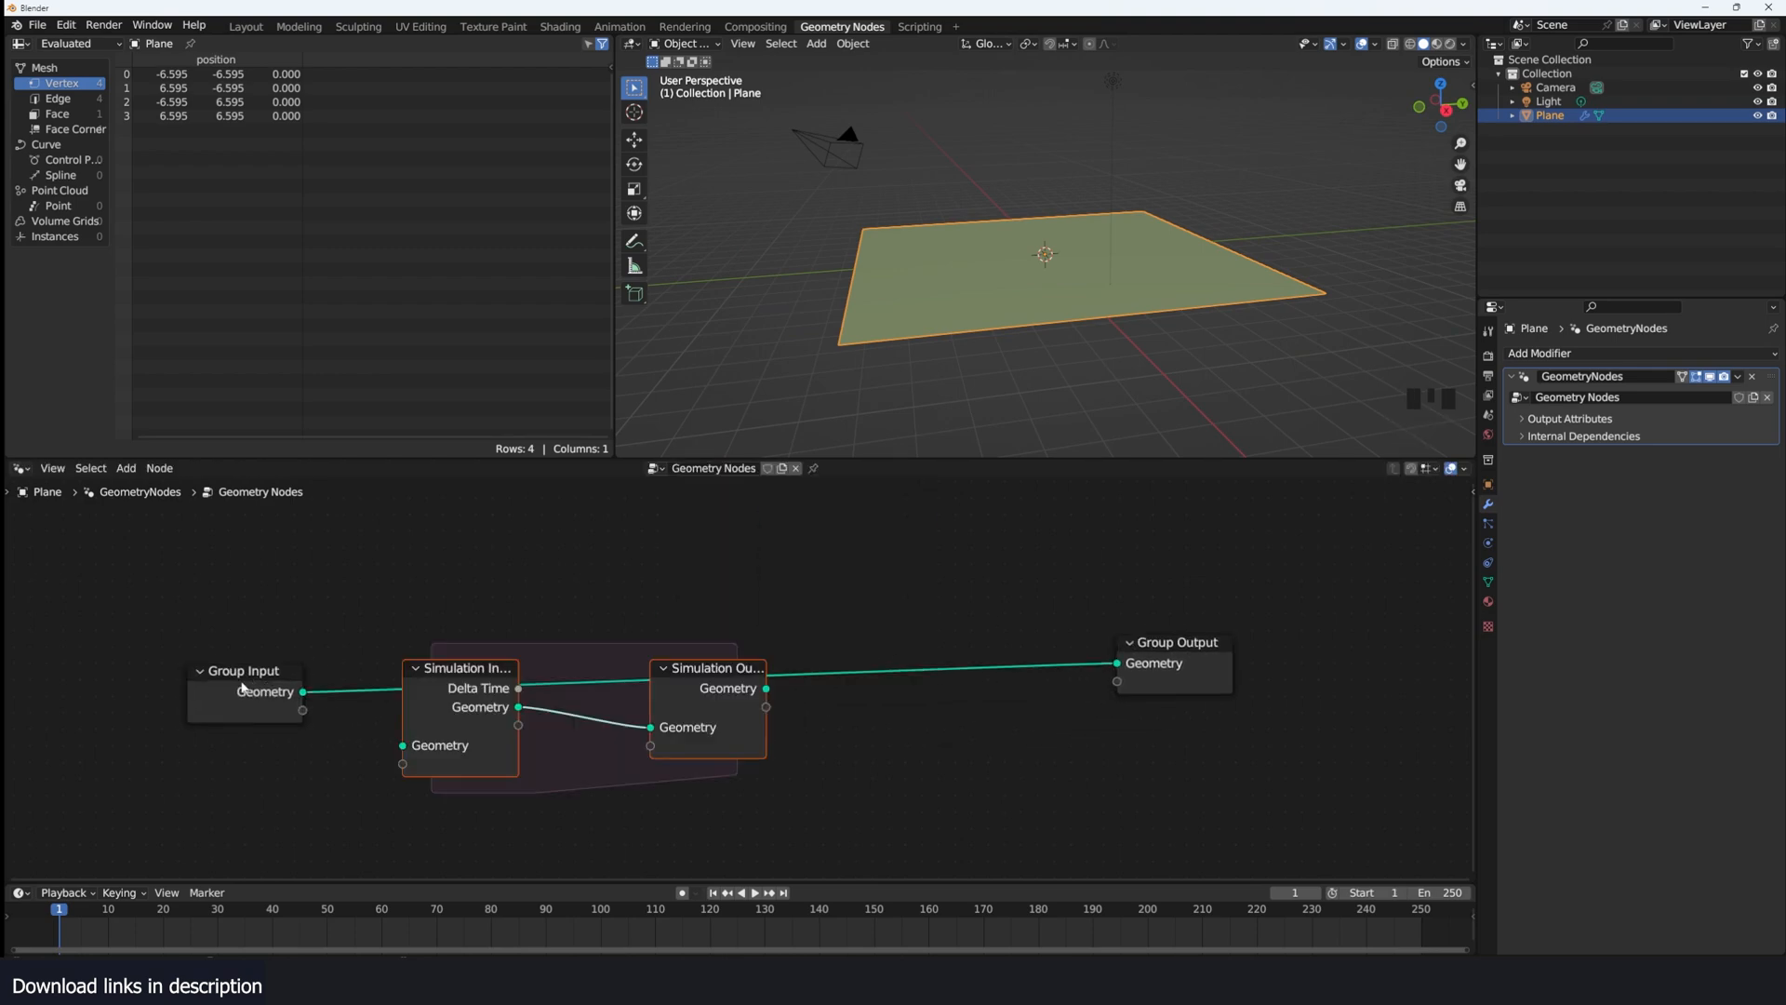
Step: Route the Group Input geometry through the simulation zone to Group Output and add a Viewer, undoing the extra Geometry.001 link
{"action": "left_click_drag", "start_coordinate": [302, 693], "coordinate": [417, 769]}
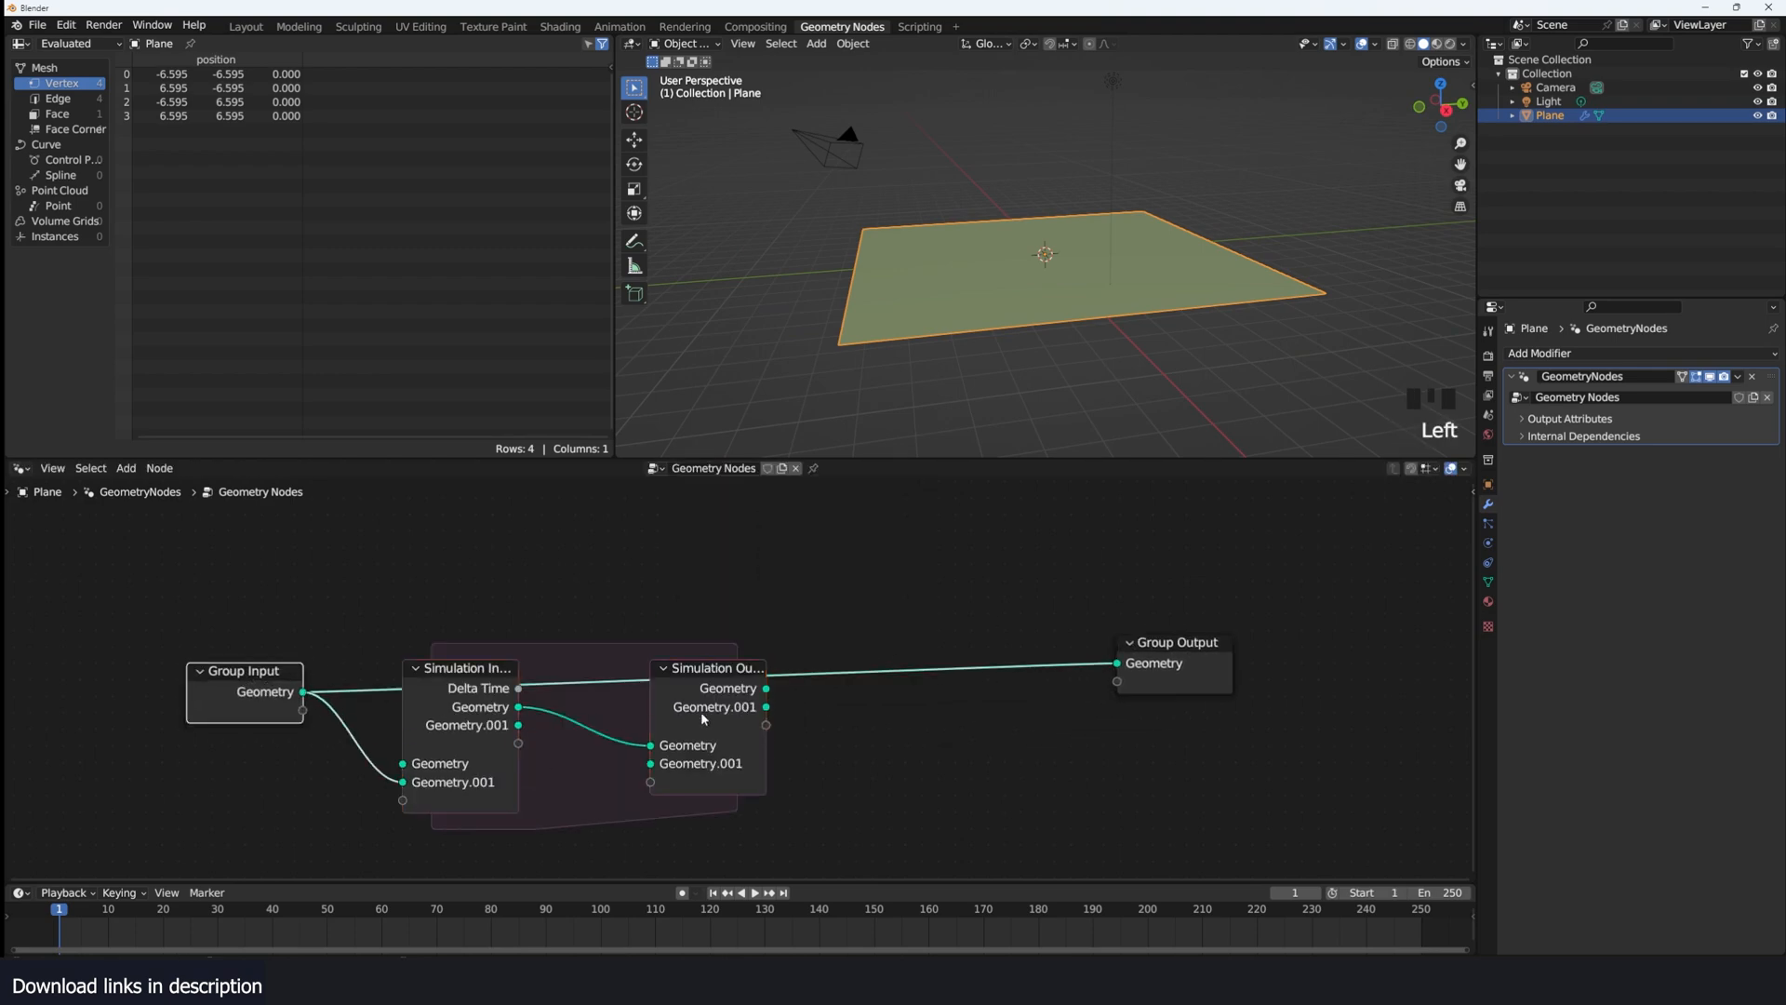
{"action": "left_click", "coordinate": [456, 772]}
{"action": "key", "text": "ctrl+z"}
{"action": "key", "text": "ctrl+z"}
{"action": "key", "text": "ctrl+z"}
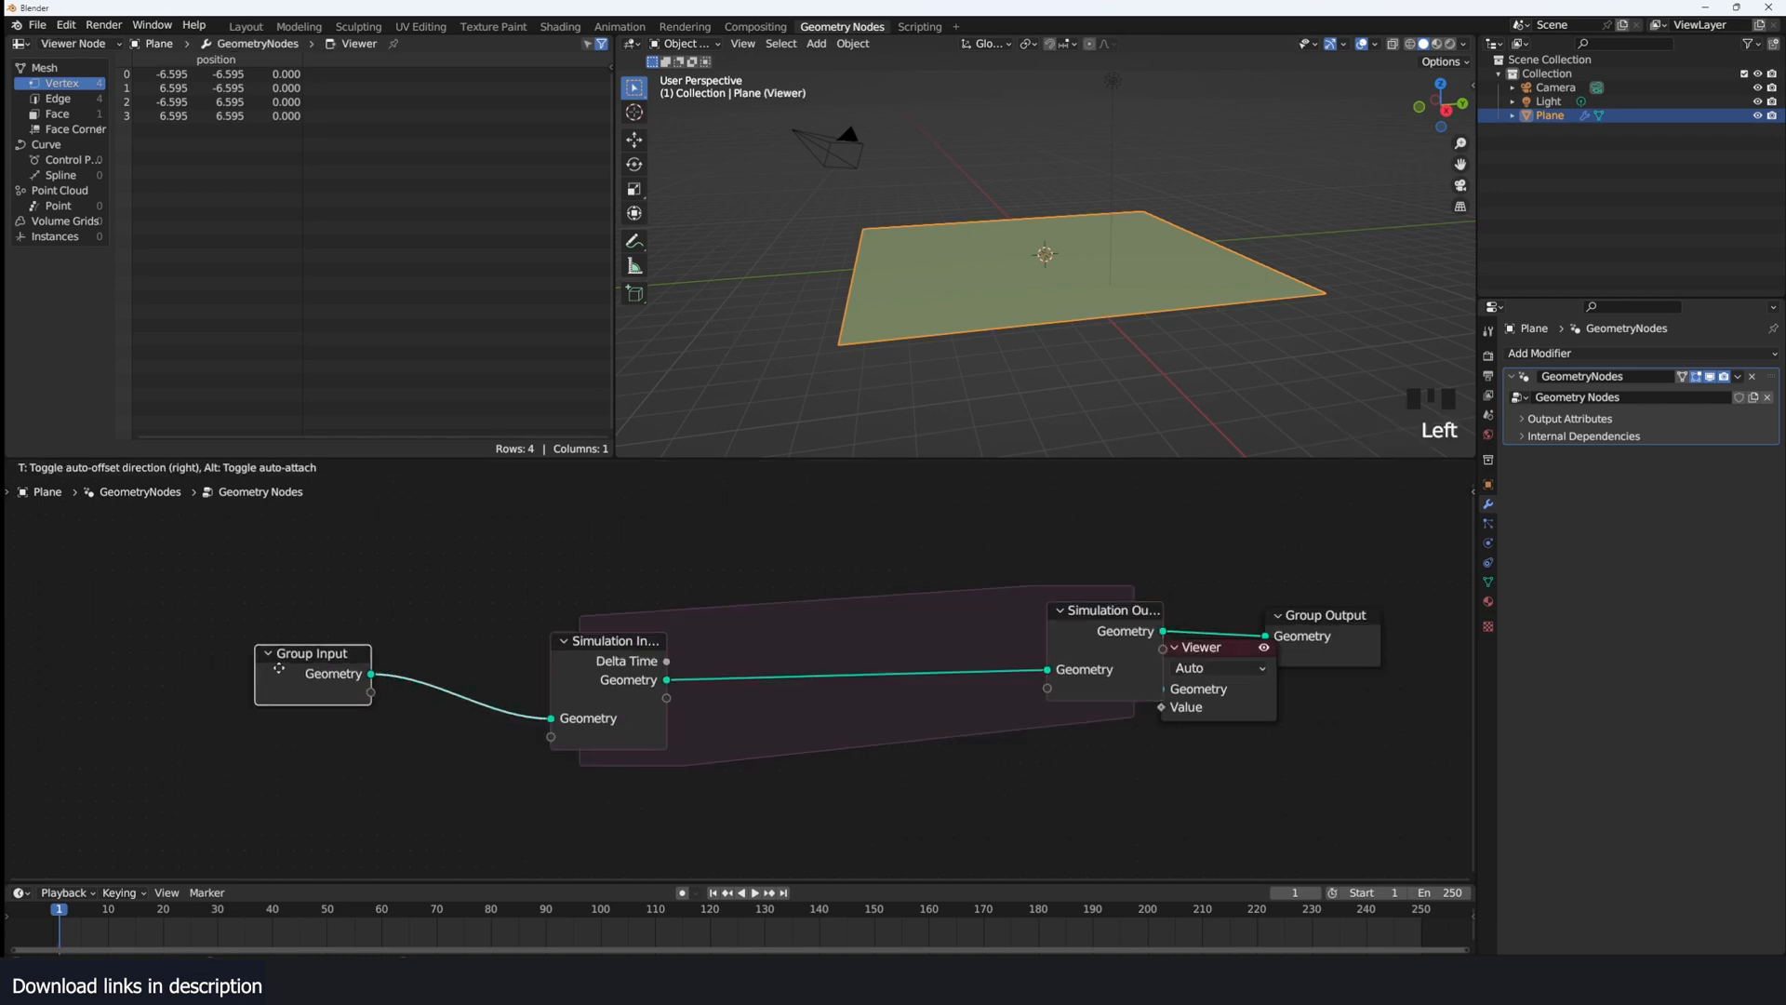
Step: Insert a Set Position node between Group Input and Simulation Input and set its Z offset to 5.5 m
{"action": "key", "text": "shift+a"}
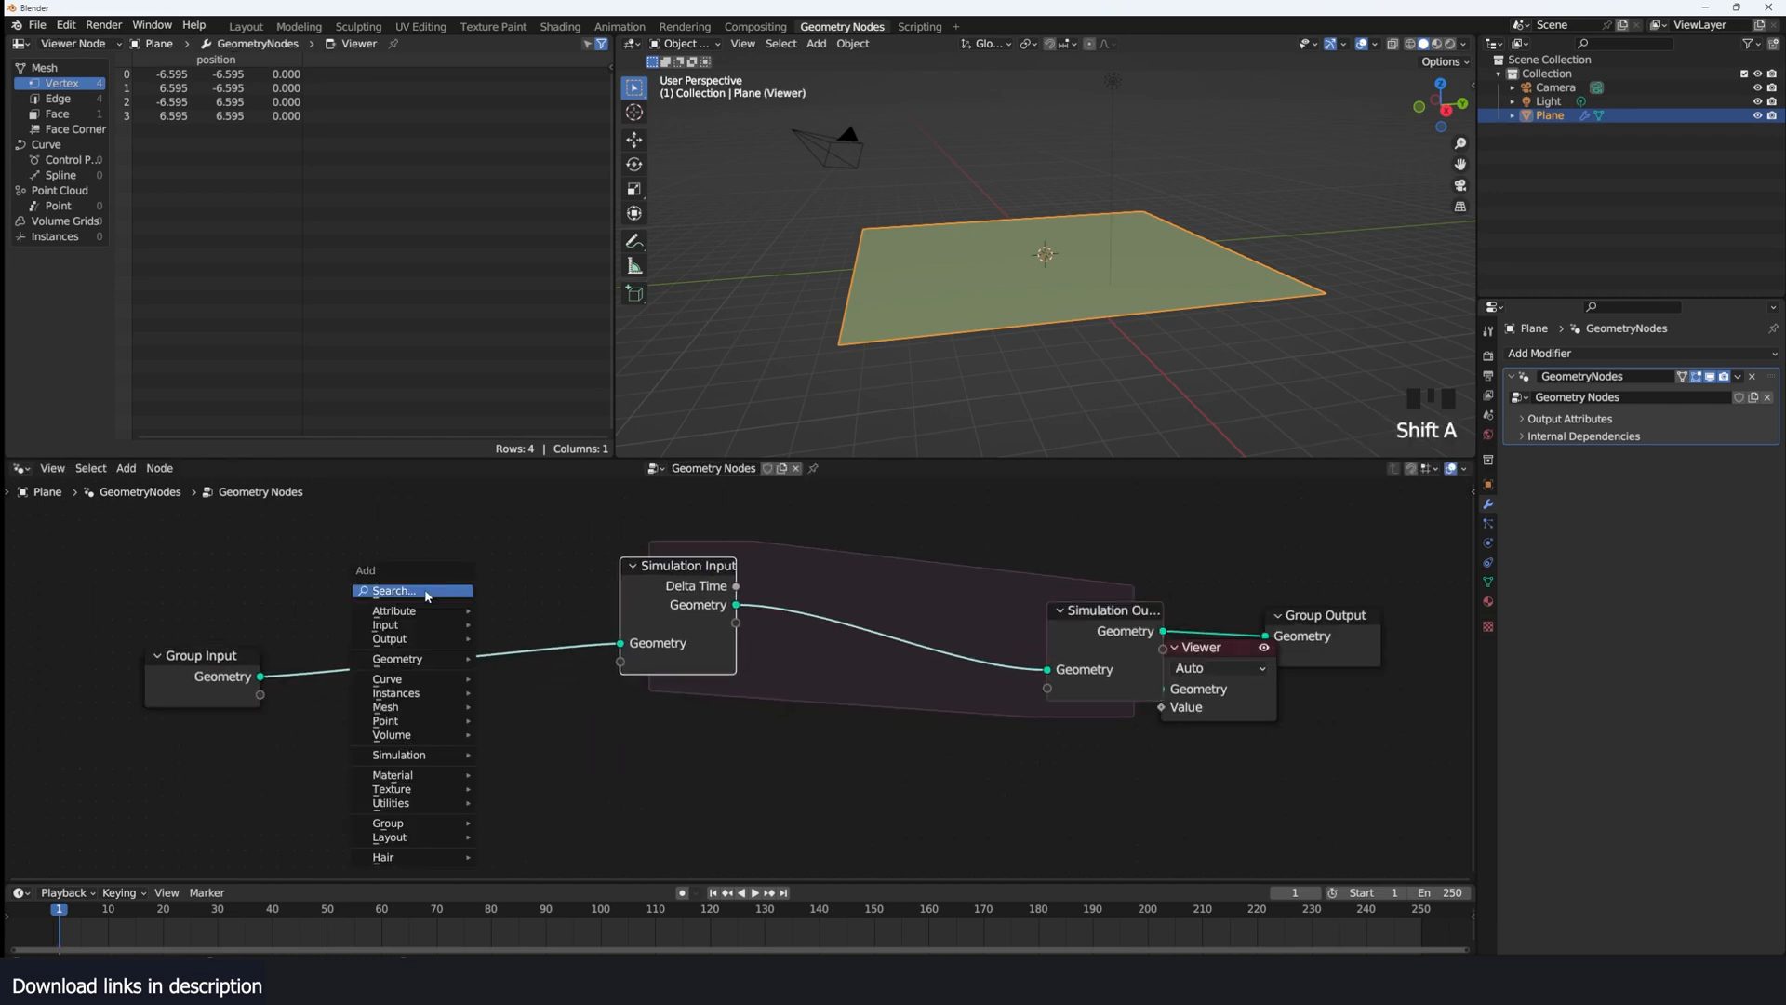
{"action": "type", "text": "set"}
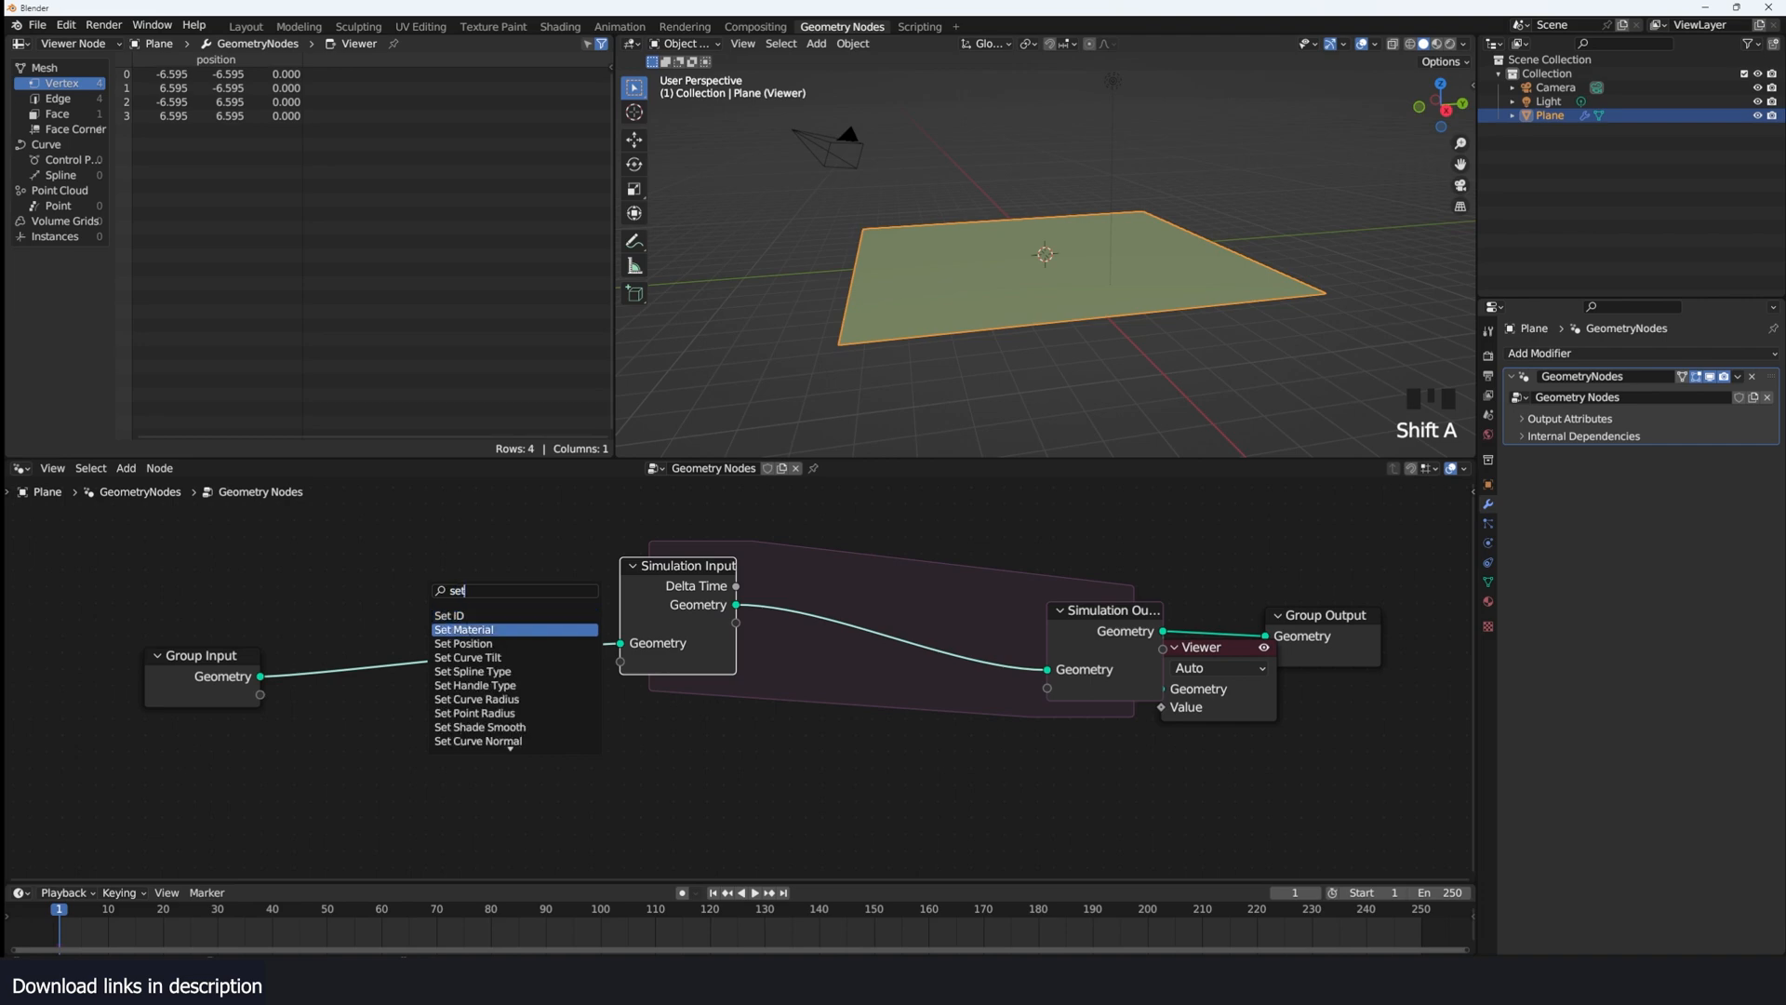
{"action": "left_click", "coordinate": [456, 643]}
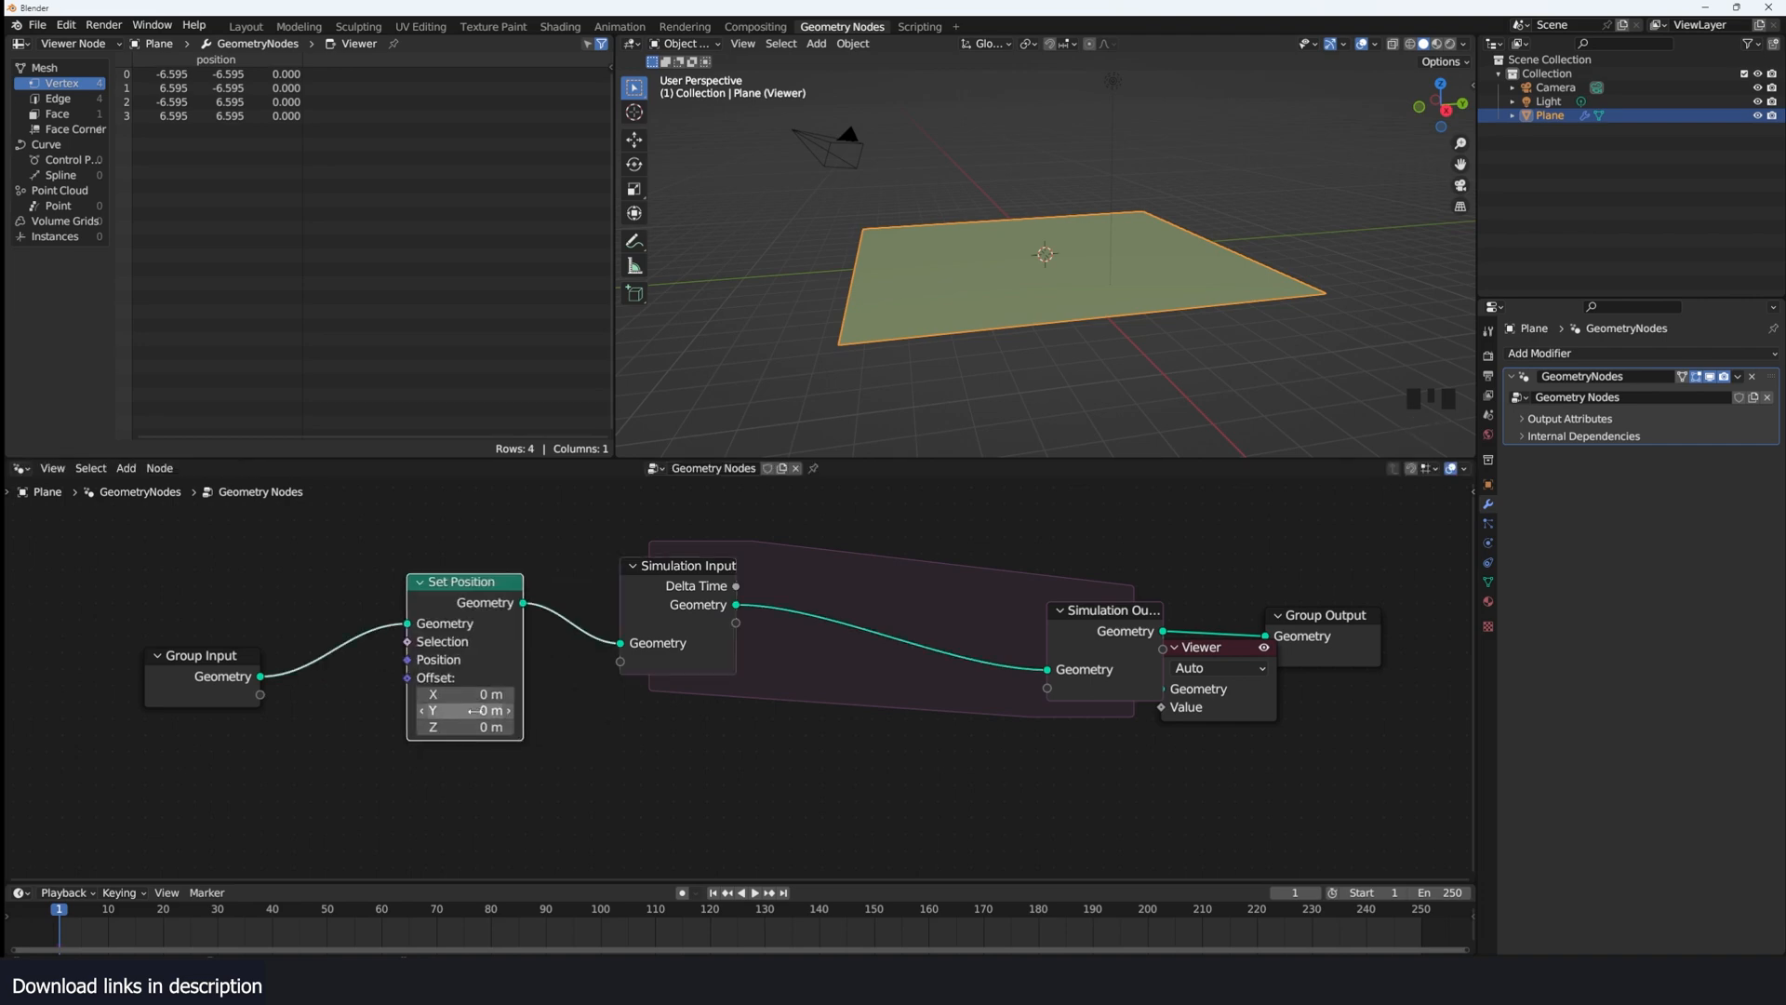
{"action": "mouse_move", "coordinate": [465, 726]}
{"action": "left_mouse_down"}
{"action": "mouse_move", "coordinate": [502, 727]}
{"action": "mouse_move", "coordinate": [465, 727]}
{"action": "left_mouse_up"}
Step: Apply the plane's scale
{"action": "scroll", "coordinate": [1100, 209], "scroll_direction": "down", "scroll_amount": 3}
{"action": "key", "text": "grave"}
{"action": "key", "text": "ctrl+a"}
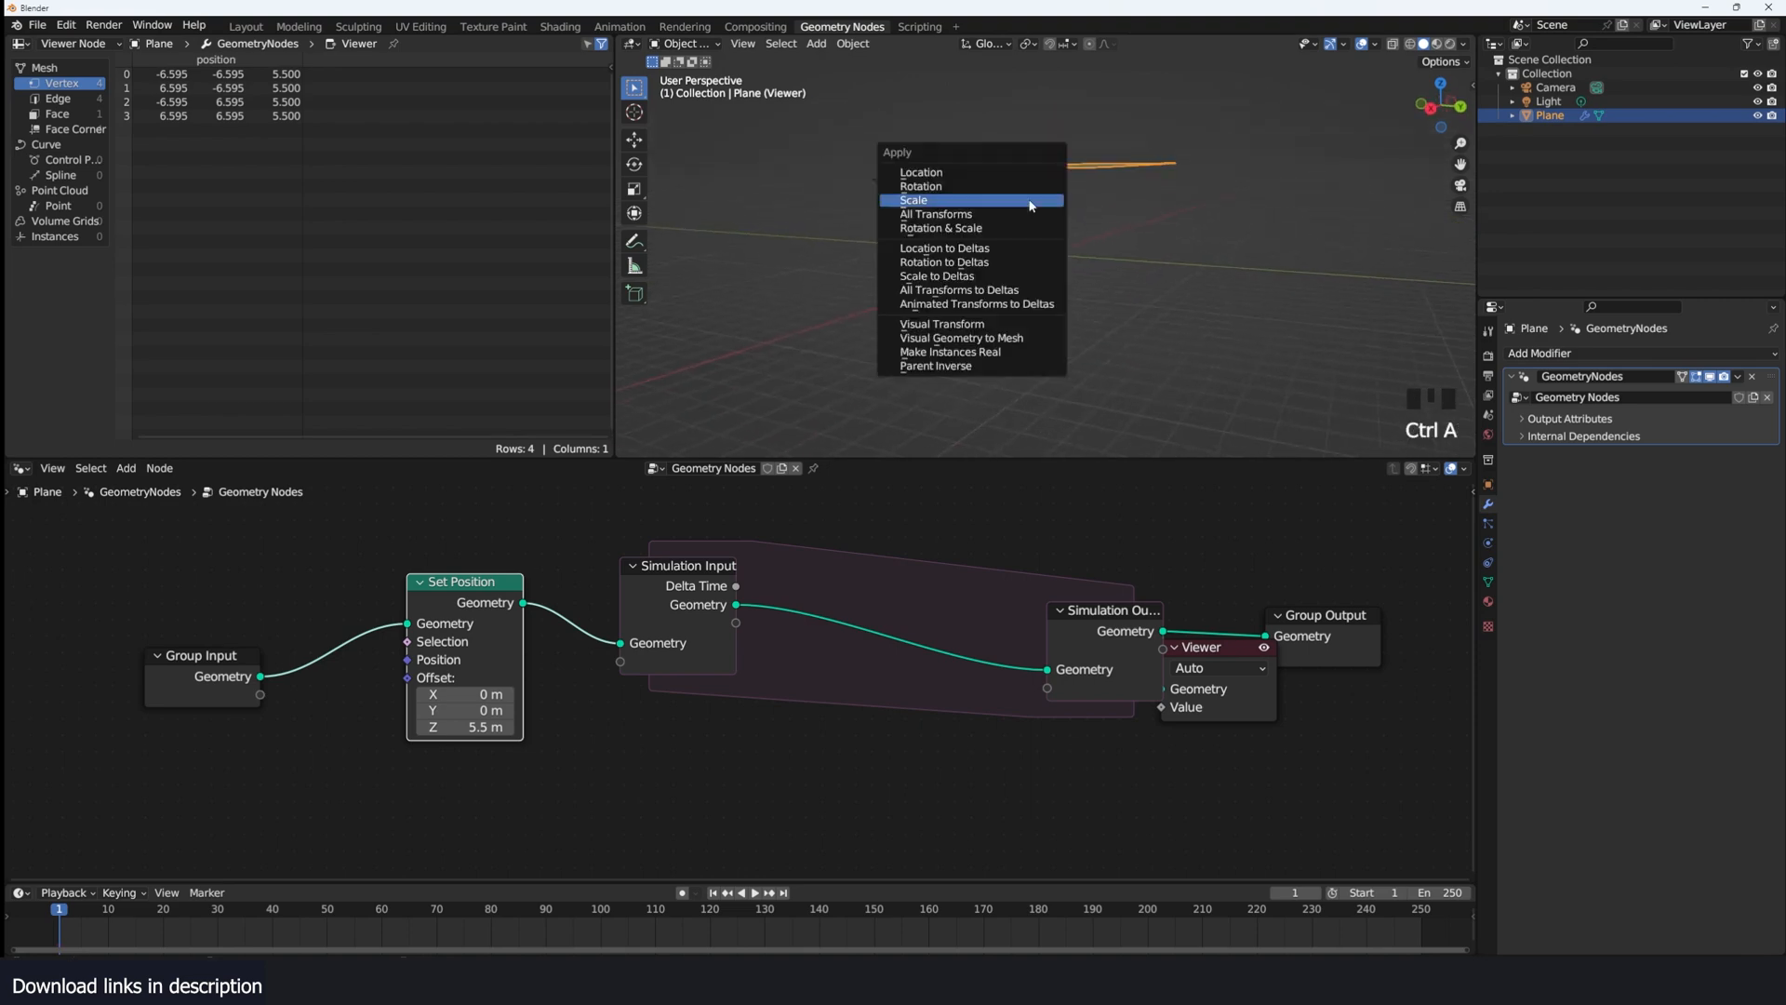
{"action": "left_click", "coordinate": [1036, 210]}
{"action": "key", "text": "grave"}
{"action": "scroll", "coordinate": [977, 418], "scroll_direction": "up", "scroll_amount": 2}
{"action": "scroll", "coordinate": [977, 418], "scroll_direction": "down", "scroll_amount": 3}
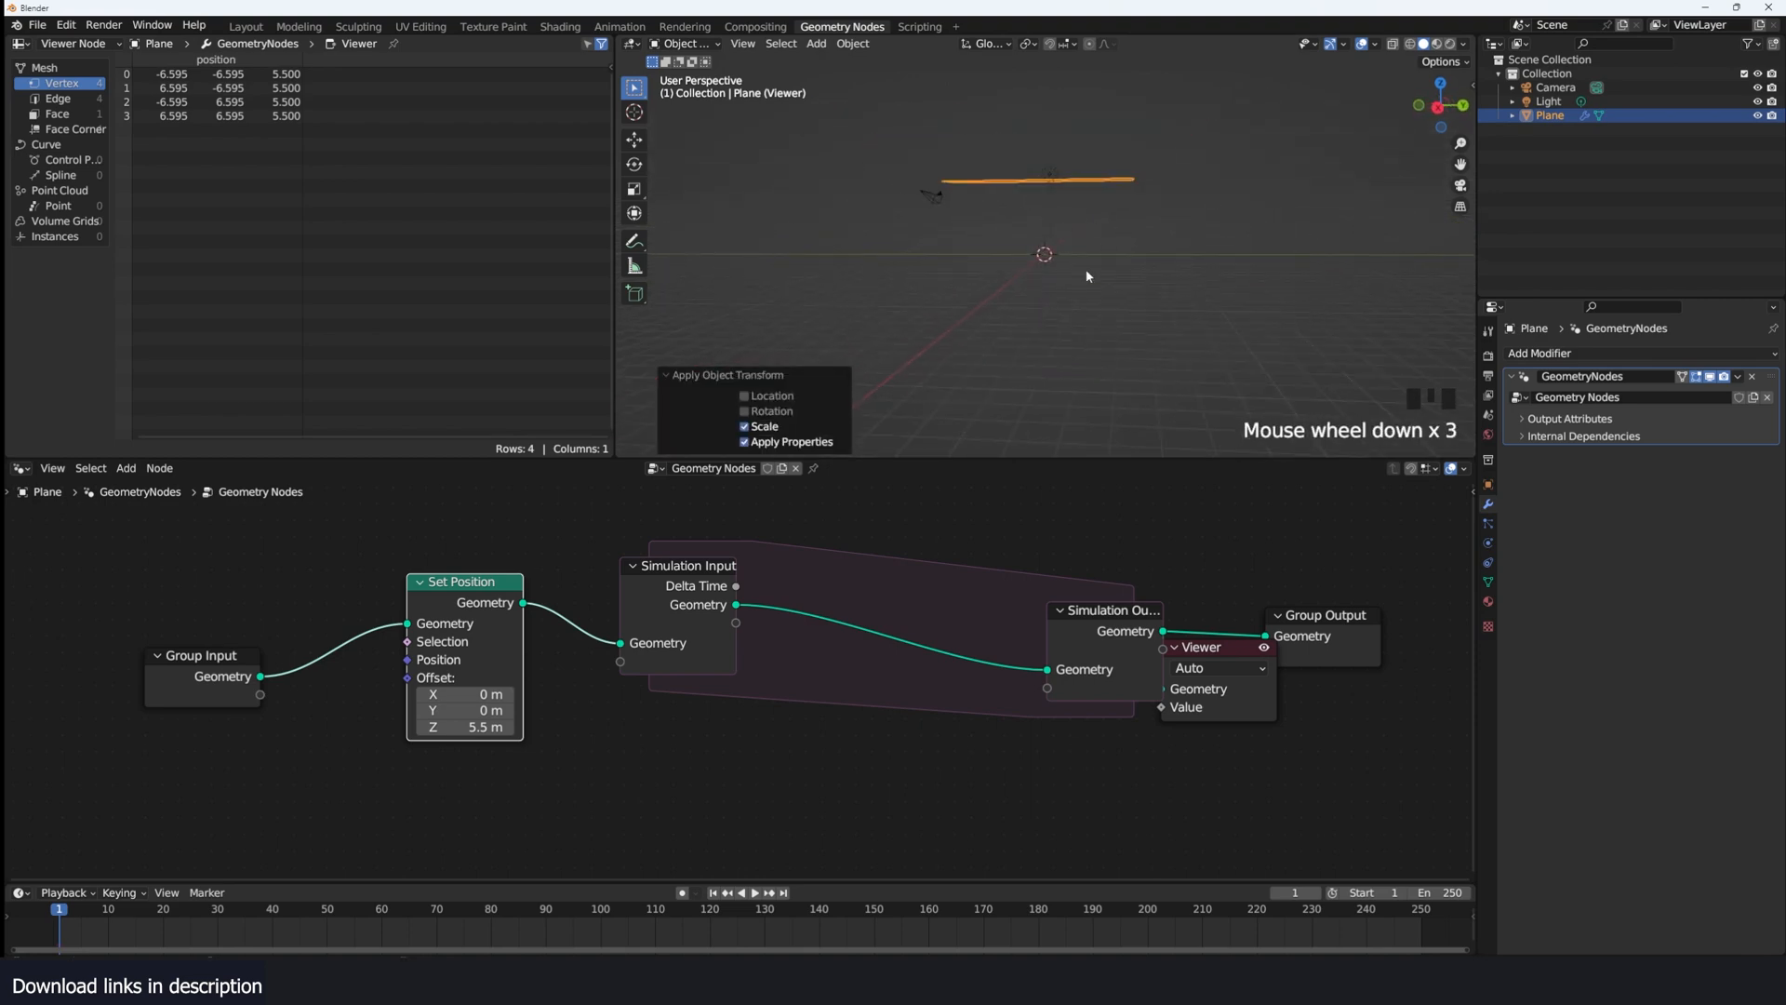
{"action": "key", "text": "grave"}
Step: Make room in the node tree and insert a Distribute Points on Faces node between Set Position and Simulation Input
{"action": "left_click_drag", "start_coordinate": [458, 603], "coordinate": [349, 616]}
{"action": "left_click_drag", "start_coordinate": [207, 655], "coordinate": [132, 654]}
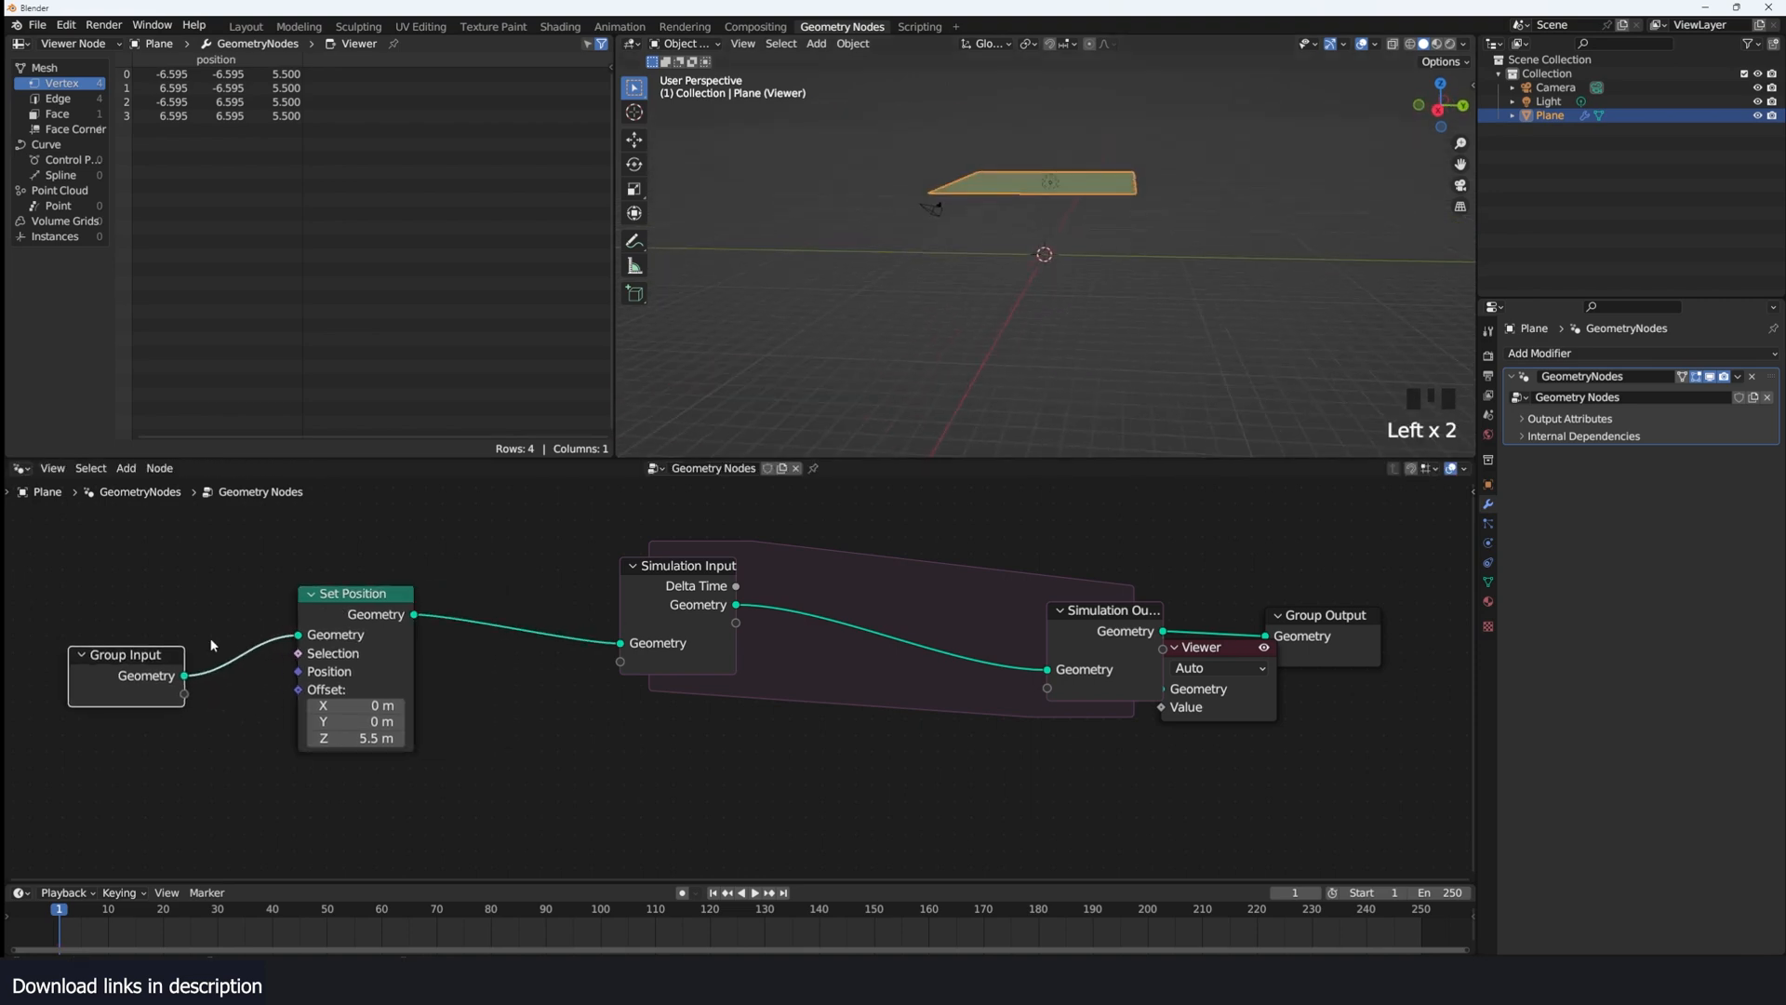
{"action": "left_click_drag", "start_coordinate": [309, 615], "coordinate": [226, 625]}
{"action": "key", "text": "shift+a"}
{"action": "left_click", "coordinate": [527, 579]}
{"action": "type", "text": "dis"}
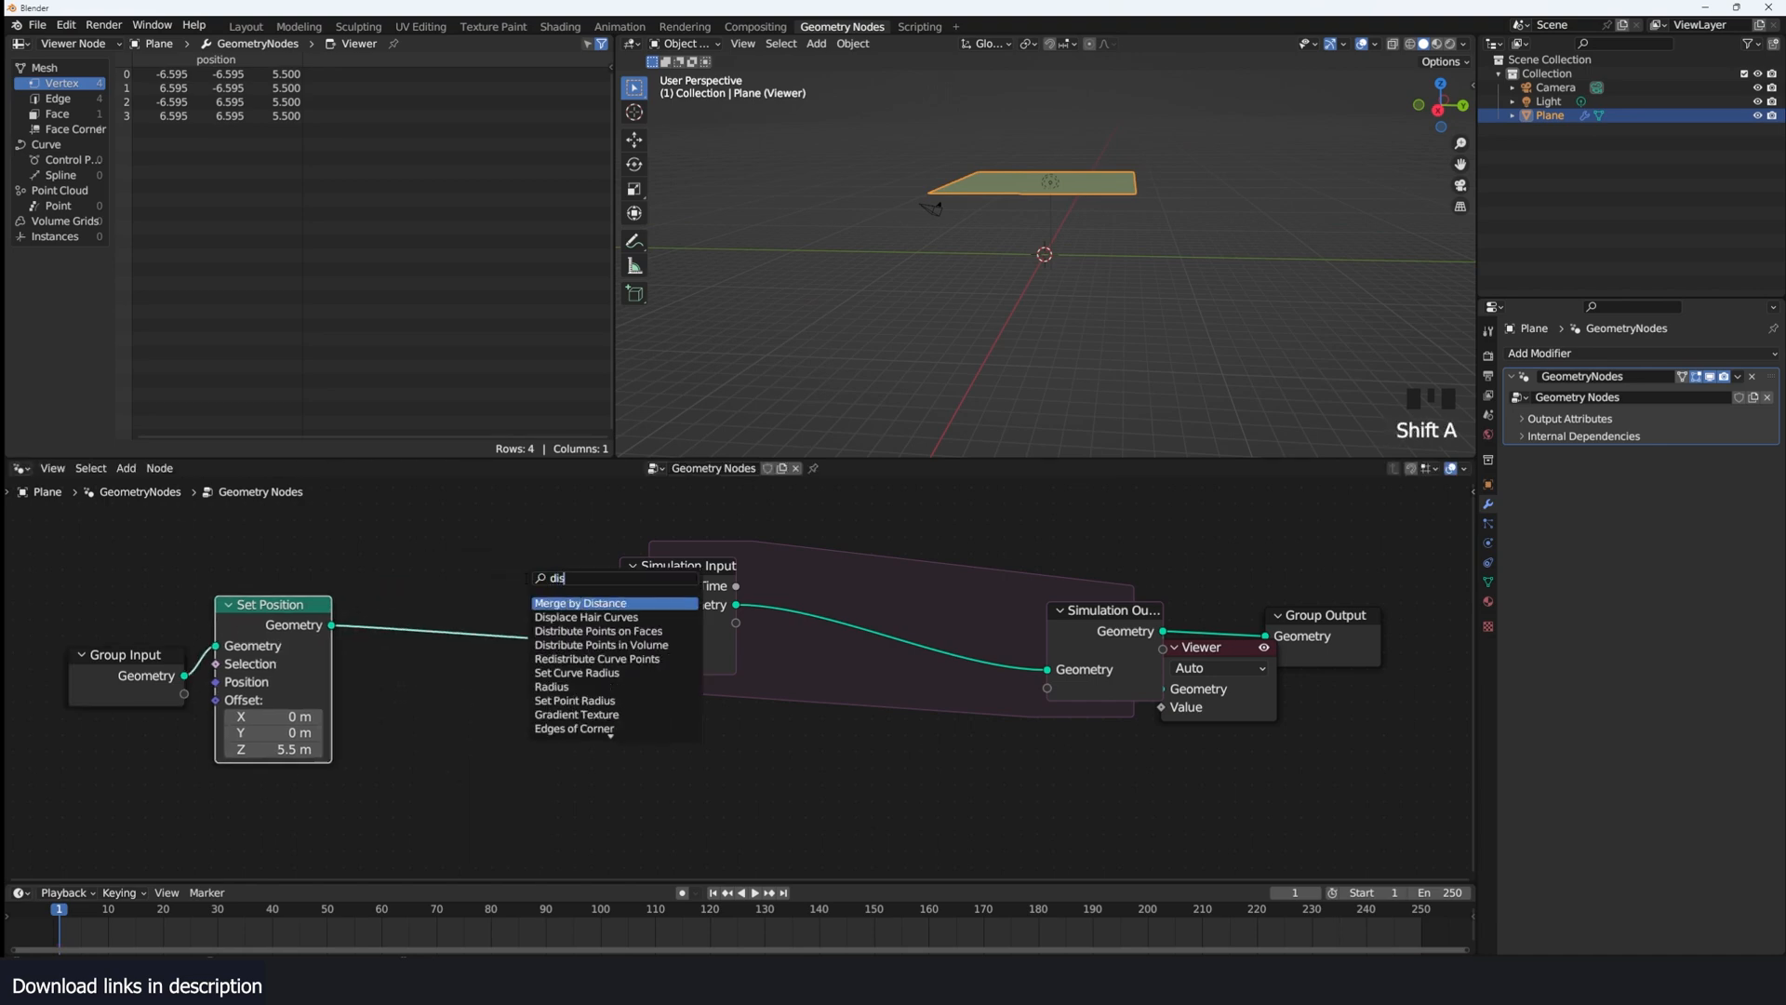
{"action": "key", "text": "Down"}
{"action": "key", "text": "Down"}
{"action": "key", "text": "Return"}
{"action": "left_click", "coordinate": [419, 579]}
Step: Play the animation briefly to check the distributed points
{"action": "key", "text": "grave"}
{"action": "key", "text": "space"}
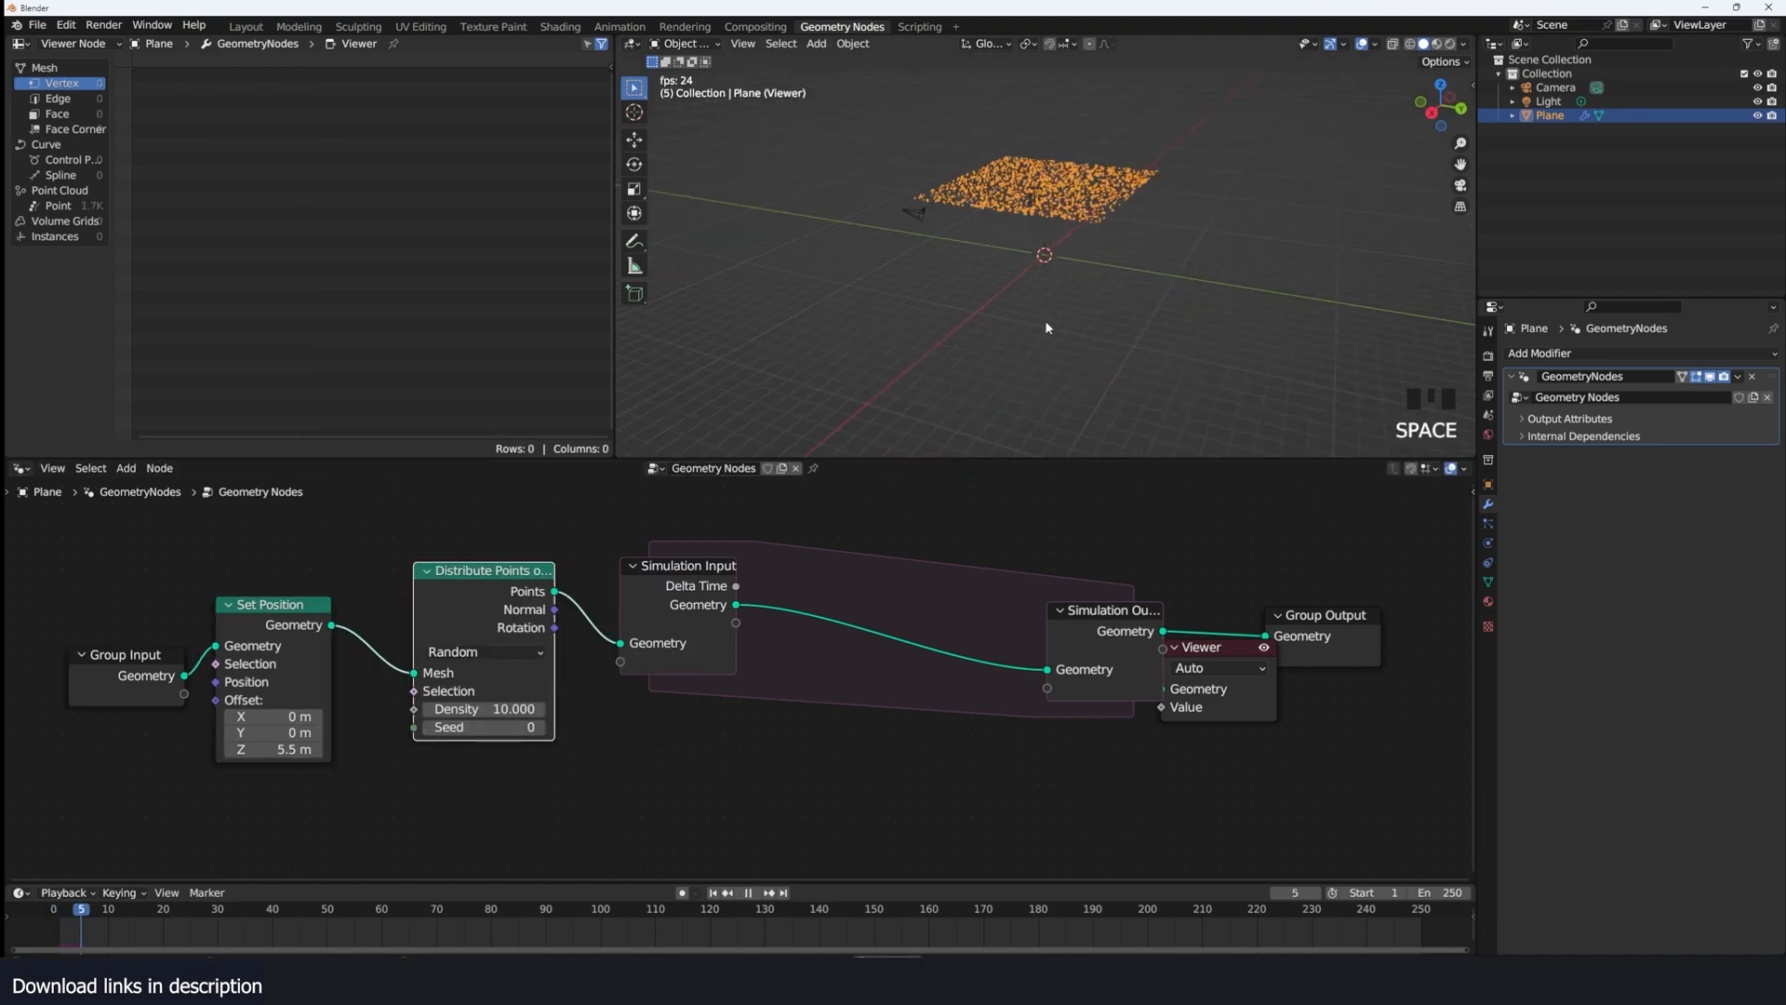
{"action": "key", "text": "space"}
Step: Insert a Join Geometry node inside the simulation zone and link the Distribute Points on Faces node's Points output into it
{"action": "scroll", "coordinate": [733, 623], "scroll_direction": "up", "scroll_amount": 1}
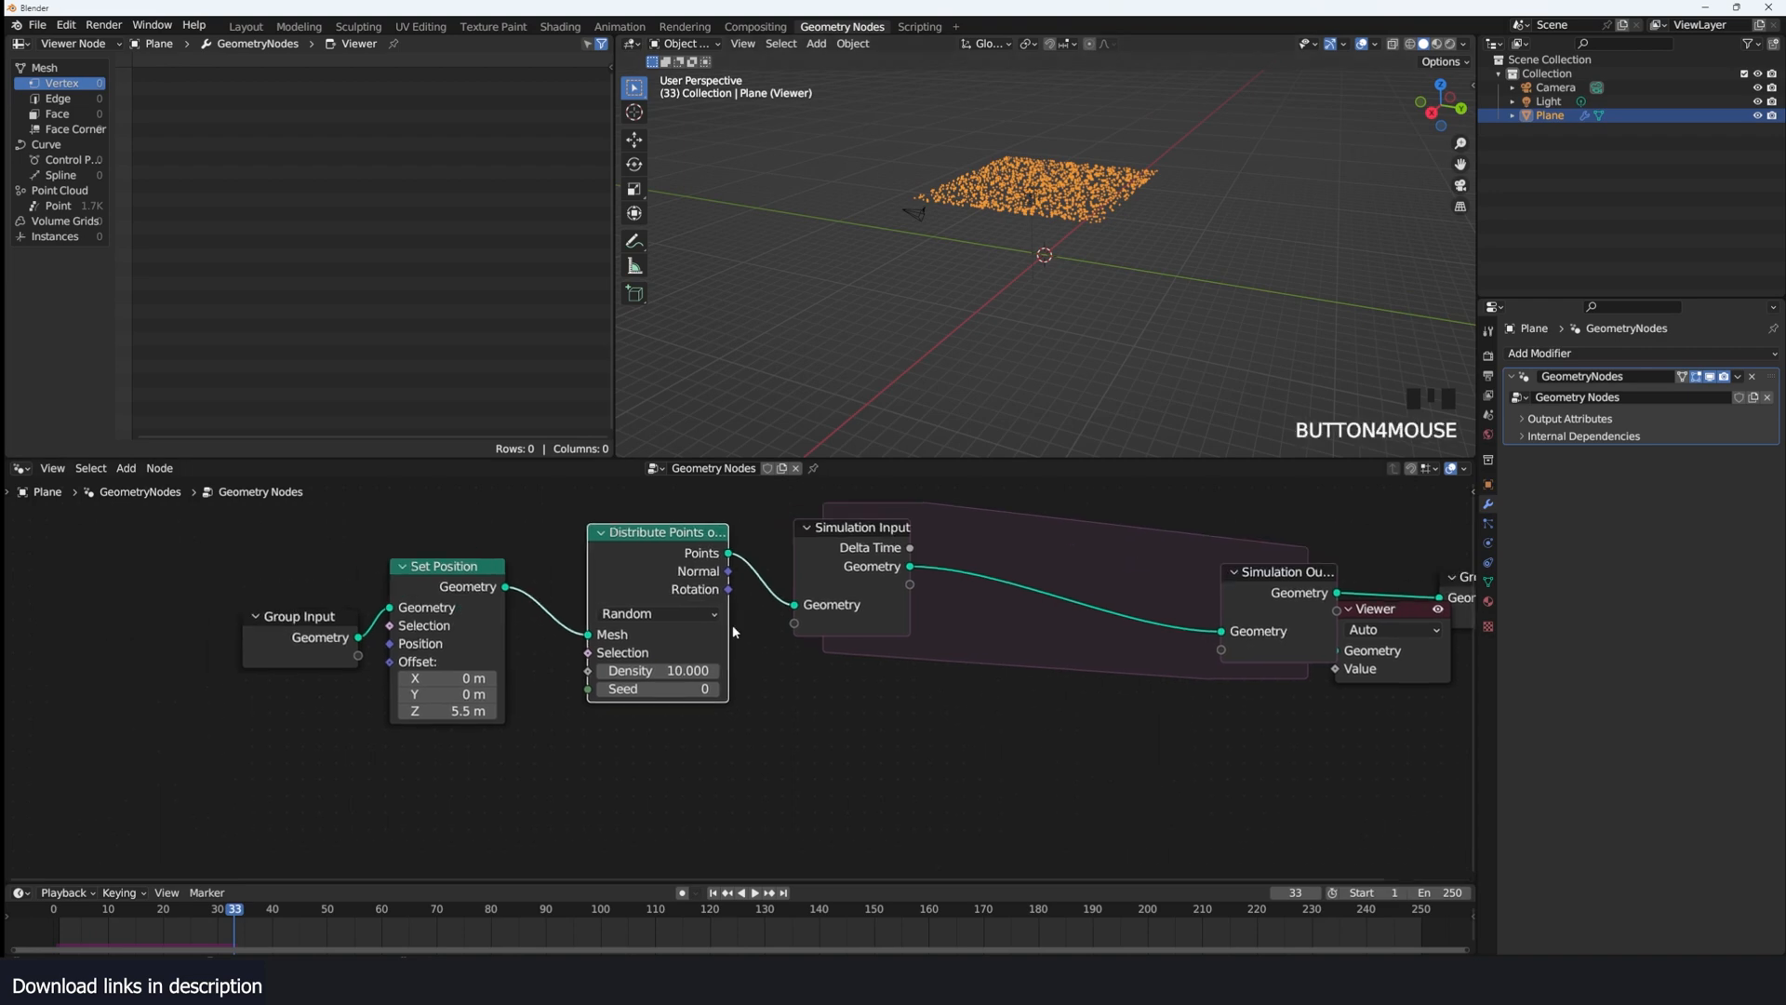
{"action": "scroll", "coordinate": [994, 577], "scroll_direction": "down", "scroll_amount": 3}
{"action": "key", "text": "shift+a"}
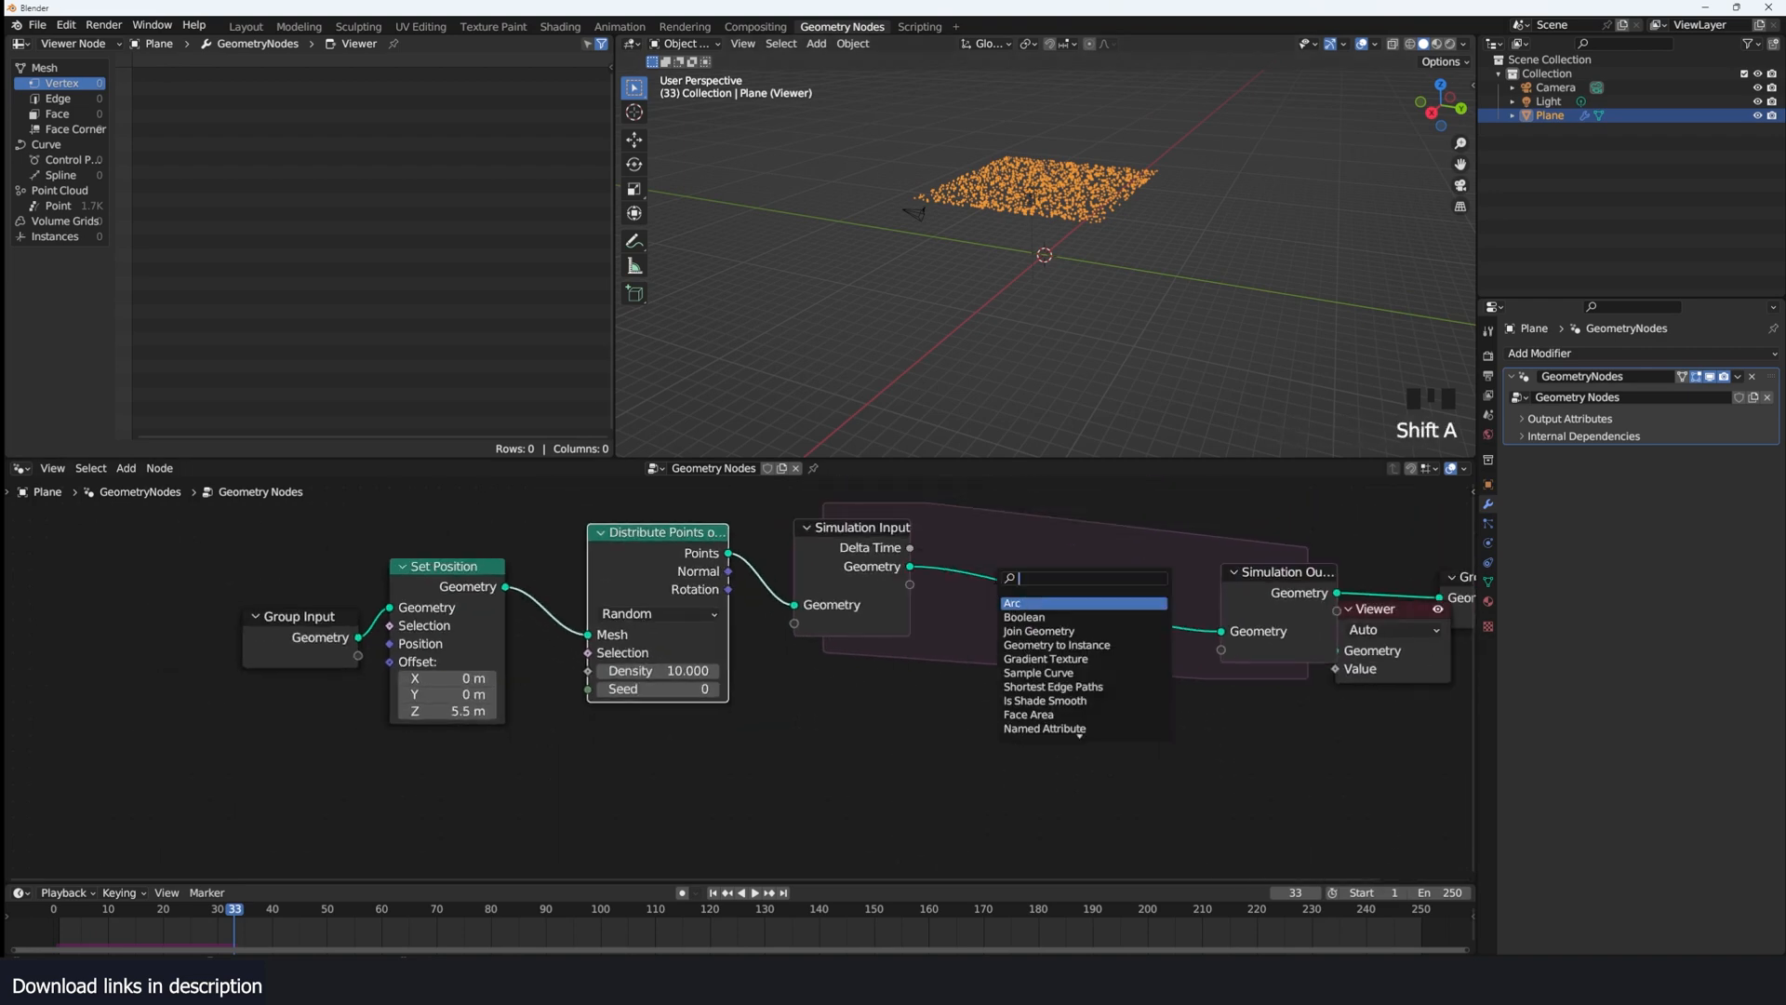
{"action": "type", "text": "join"}
{"action": "left_click", "coordinate": [1039, 617]}
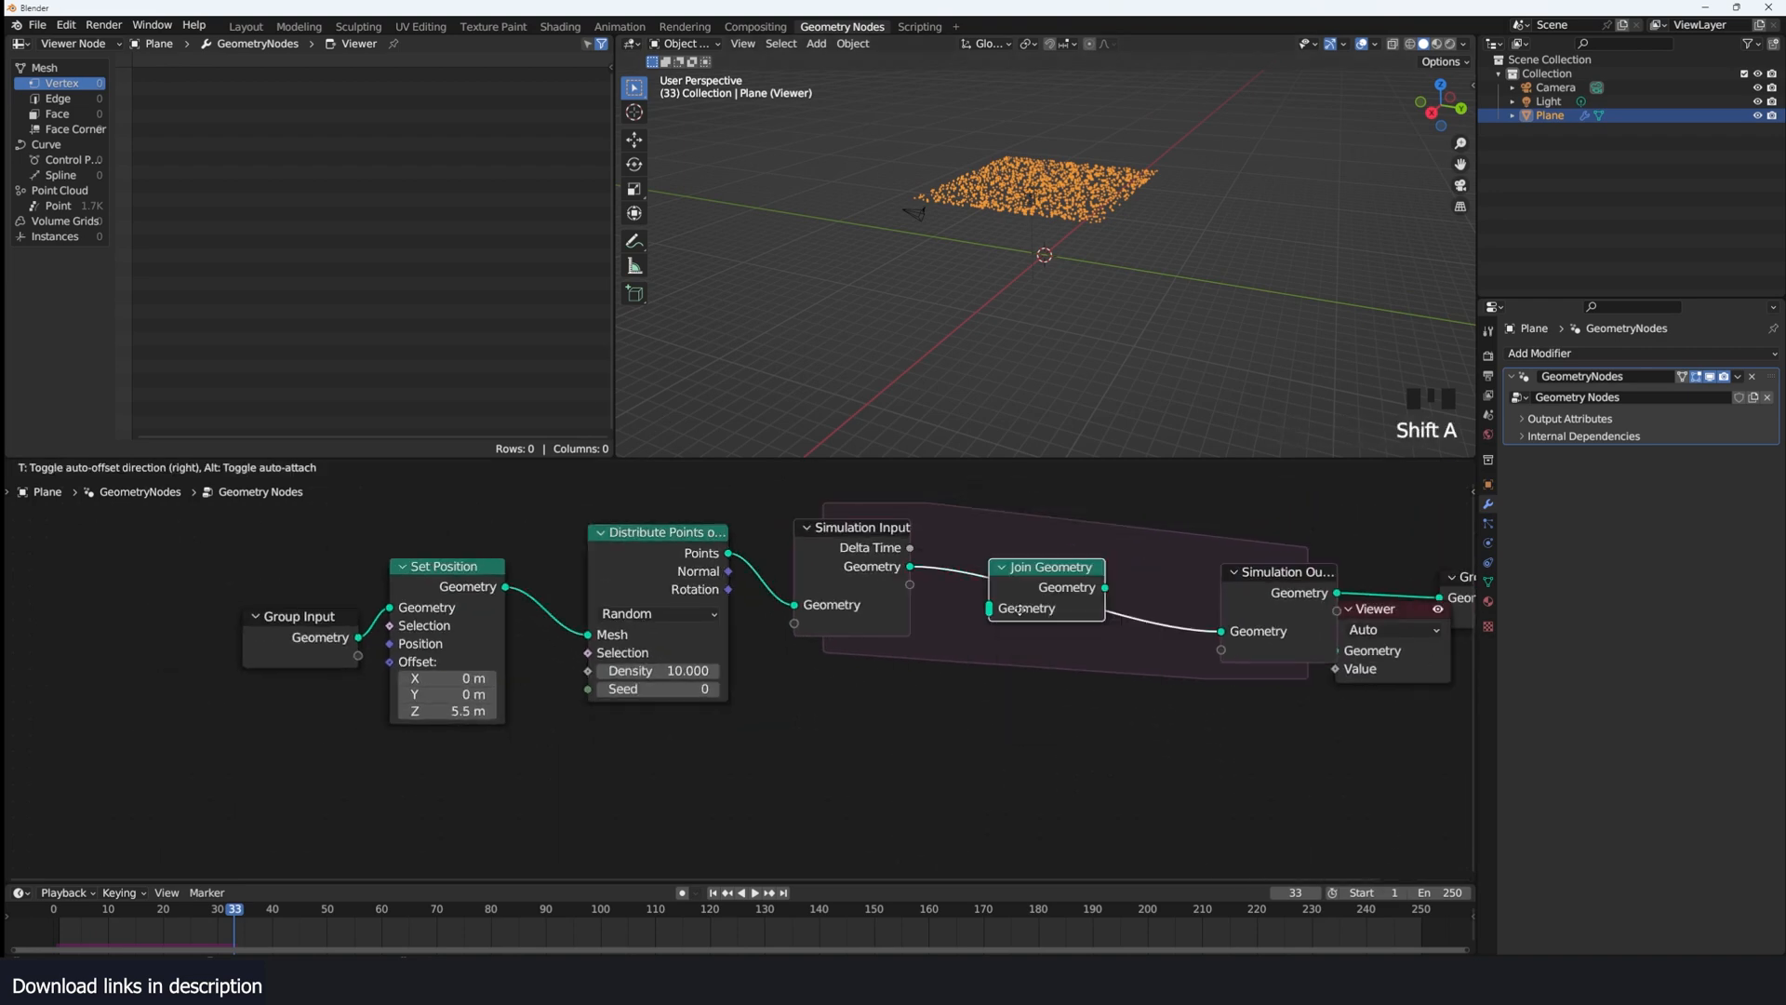
{"action": "left_click", "coordinate": [1042, 601]}
{"action": "left_click_drag", "start_coordinate": [735, 558], "coordinate": [968, 601]}
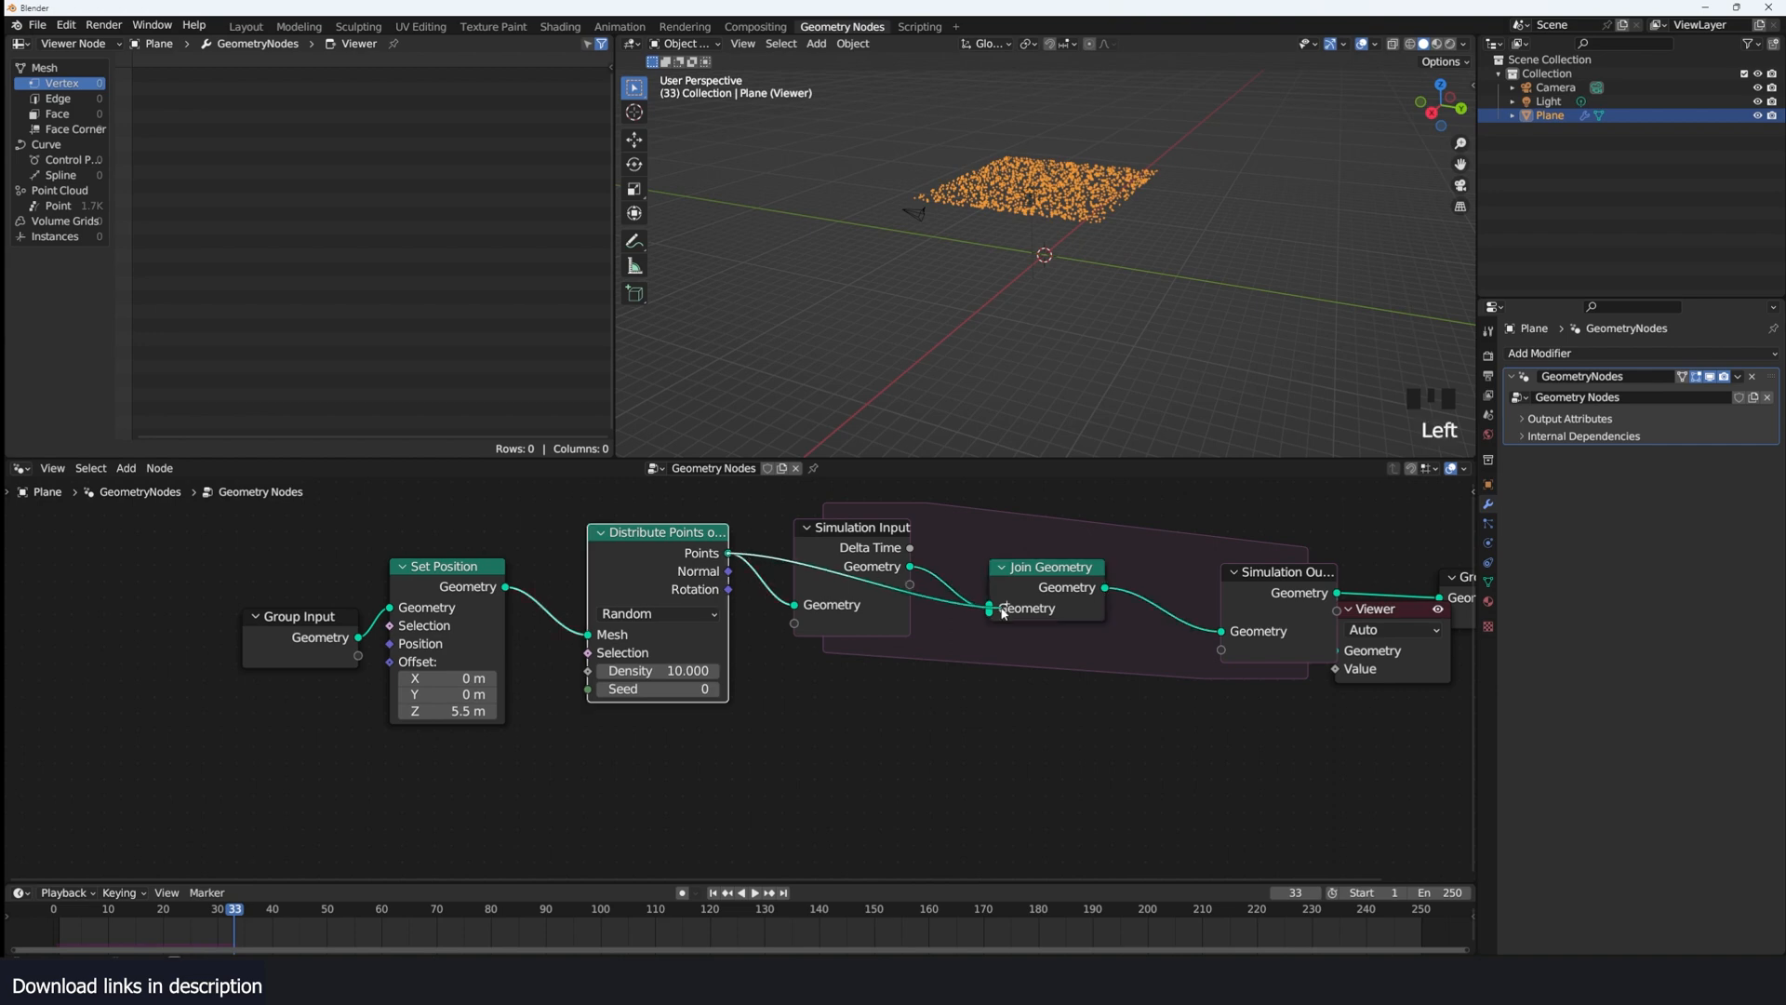
Step: Rearrange the Simulation Input, Viewer and Distribute Points on Faces nodes so the links are clearly readable
{"action": "left_click_drag", "start_coordinate": [862, 592], "coordinate": [837, 650]}
{"action": "scroll", "coordinate": [879, 643], "scroll_direction": "up", "scroll_amount": 1}
{"action": "middle_click_drag", "start_coordinate": [964, 638], "coordinate": [969, 630]}
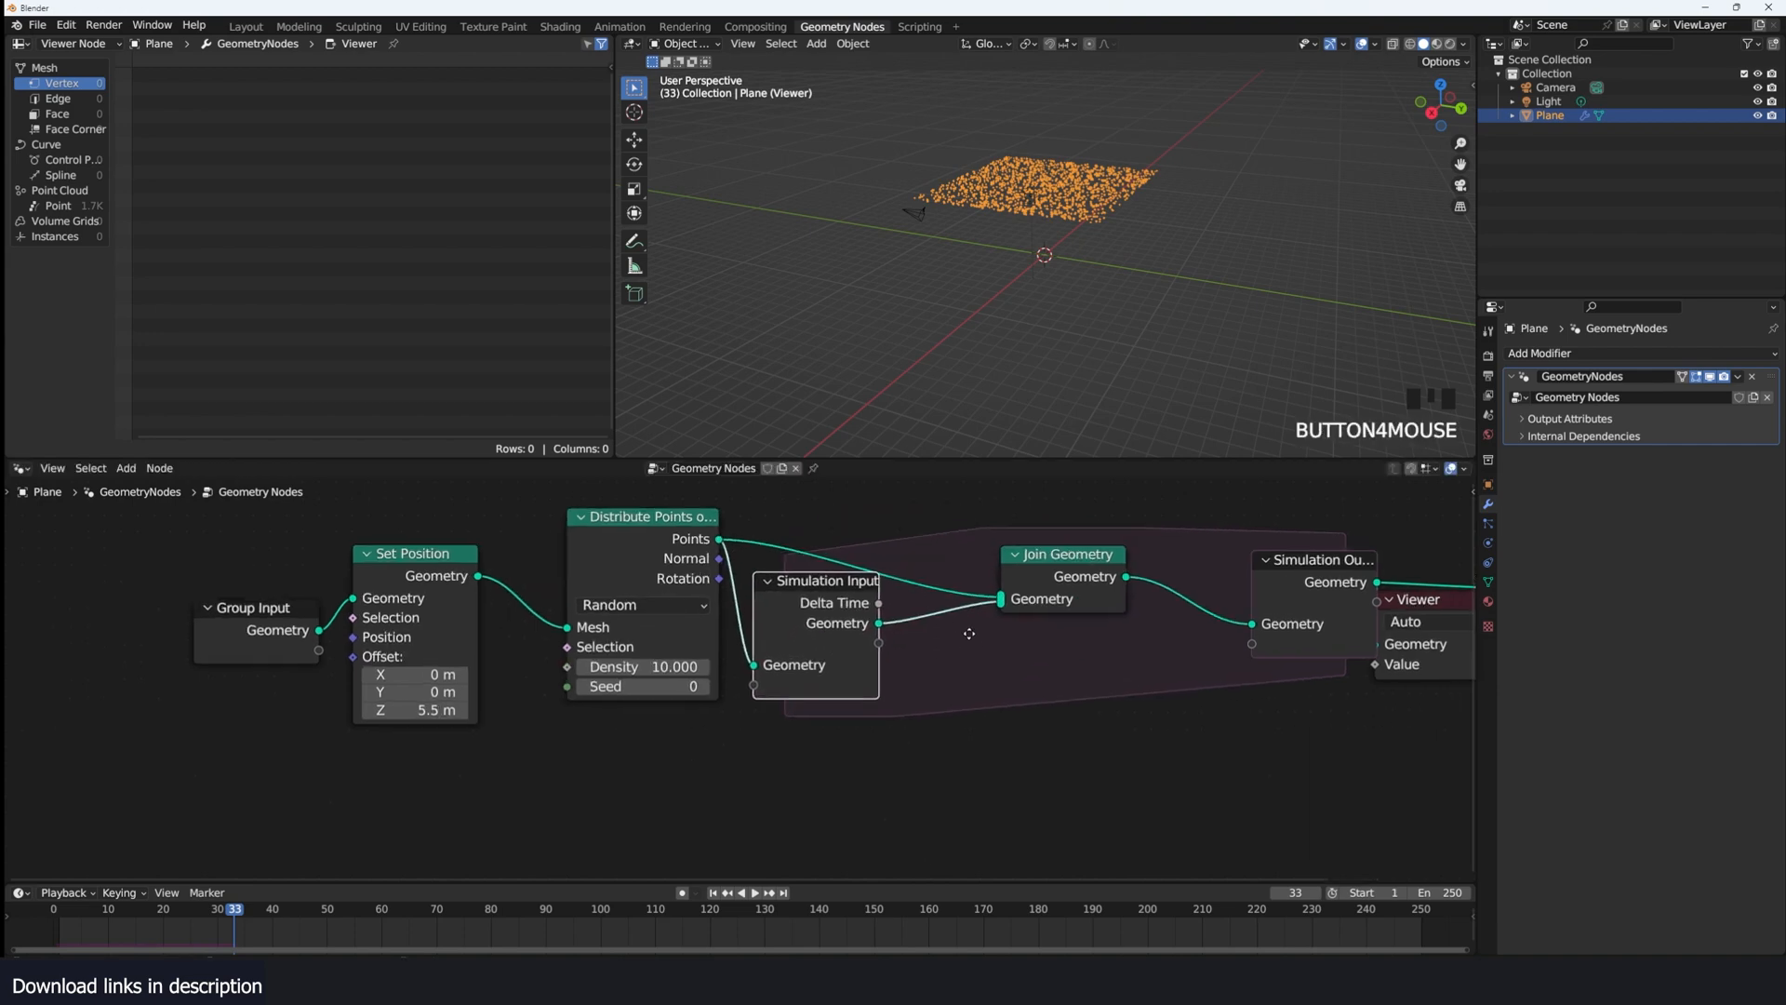
{"action": "middle_click_drag", "start_coordinate": [839, 664], "coordinate": [499, 732]}
{"action": "left_click_drag", "start_coordinate": [1268, 613], "coordinate": [1242, 673]}
{"action": "left_click", "coordinate": [1107, 654]}
{"action": "left_click_drag", "start_coordinate": [328, 620], "coordinate": [305, 595]}
{"action": "left_click", "coordinate": [750, 626]}
{"action": "middle_click_drag", "start_coordinate": [319, 584], "coordinate": [350, 536]}
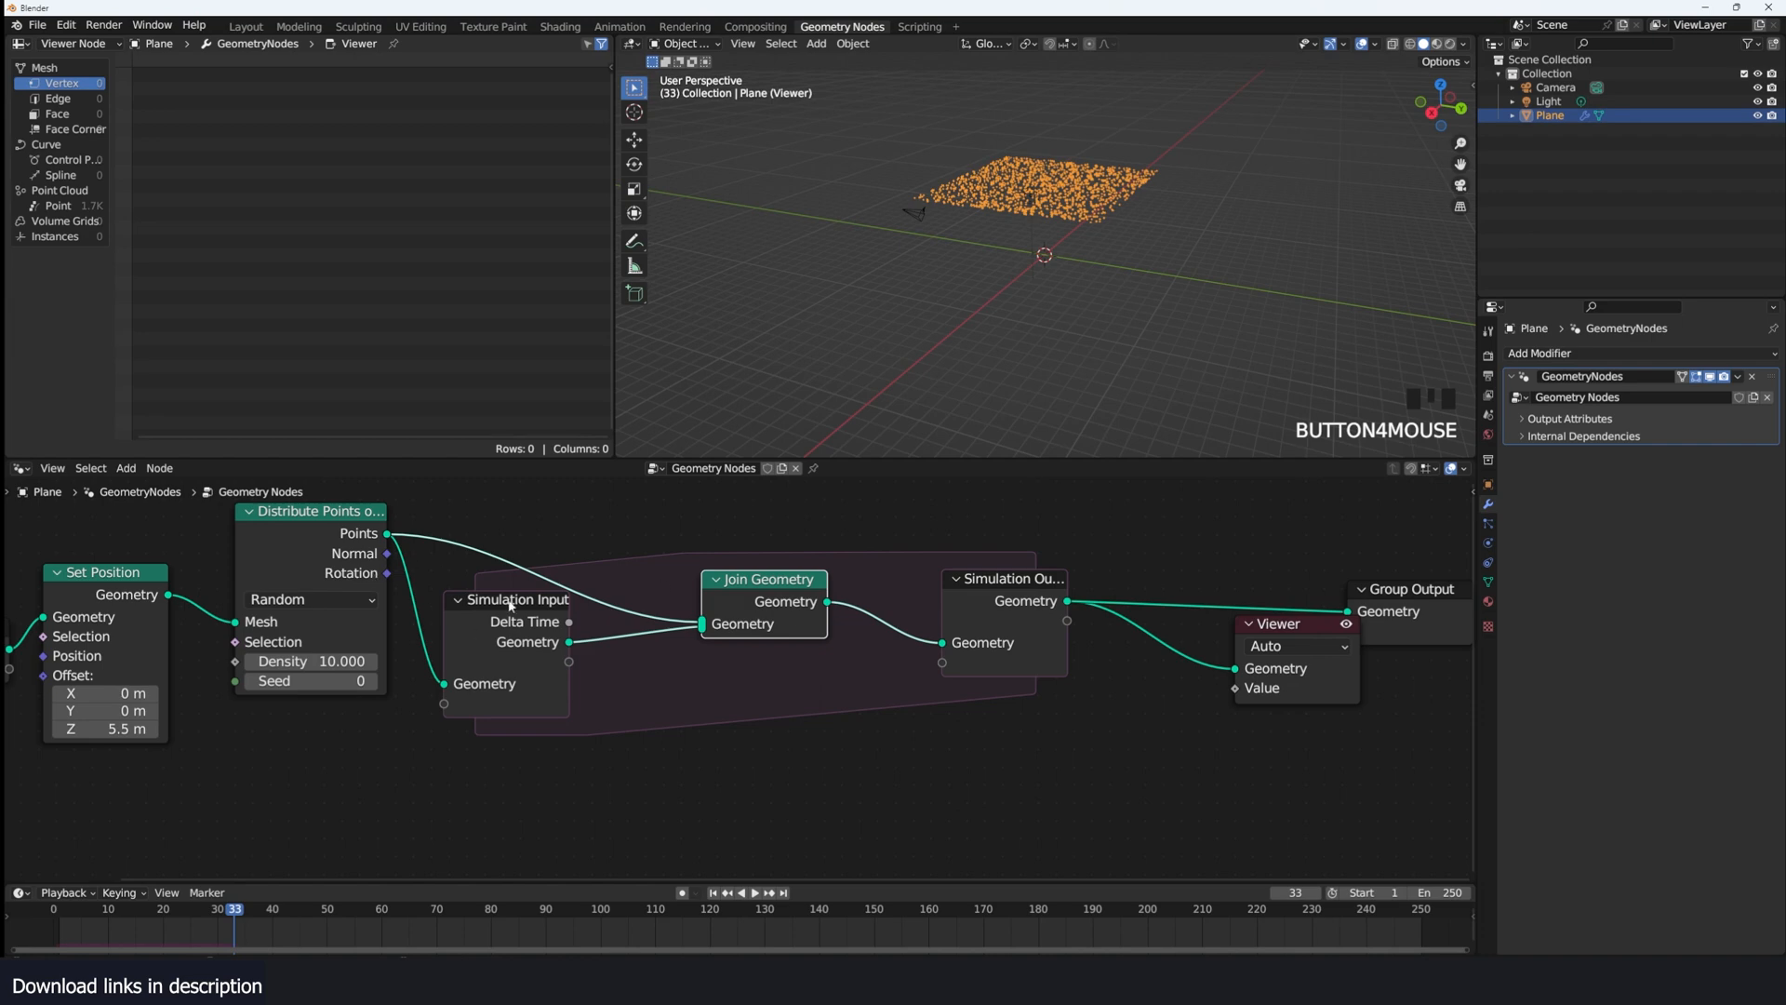
{"action": "left_click_drag", "start_coordinate": [289, 571], "coordinate": [297, 593]}
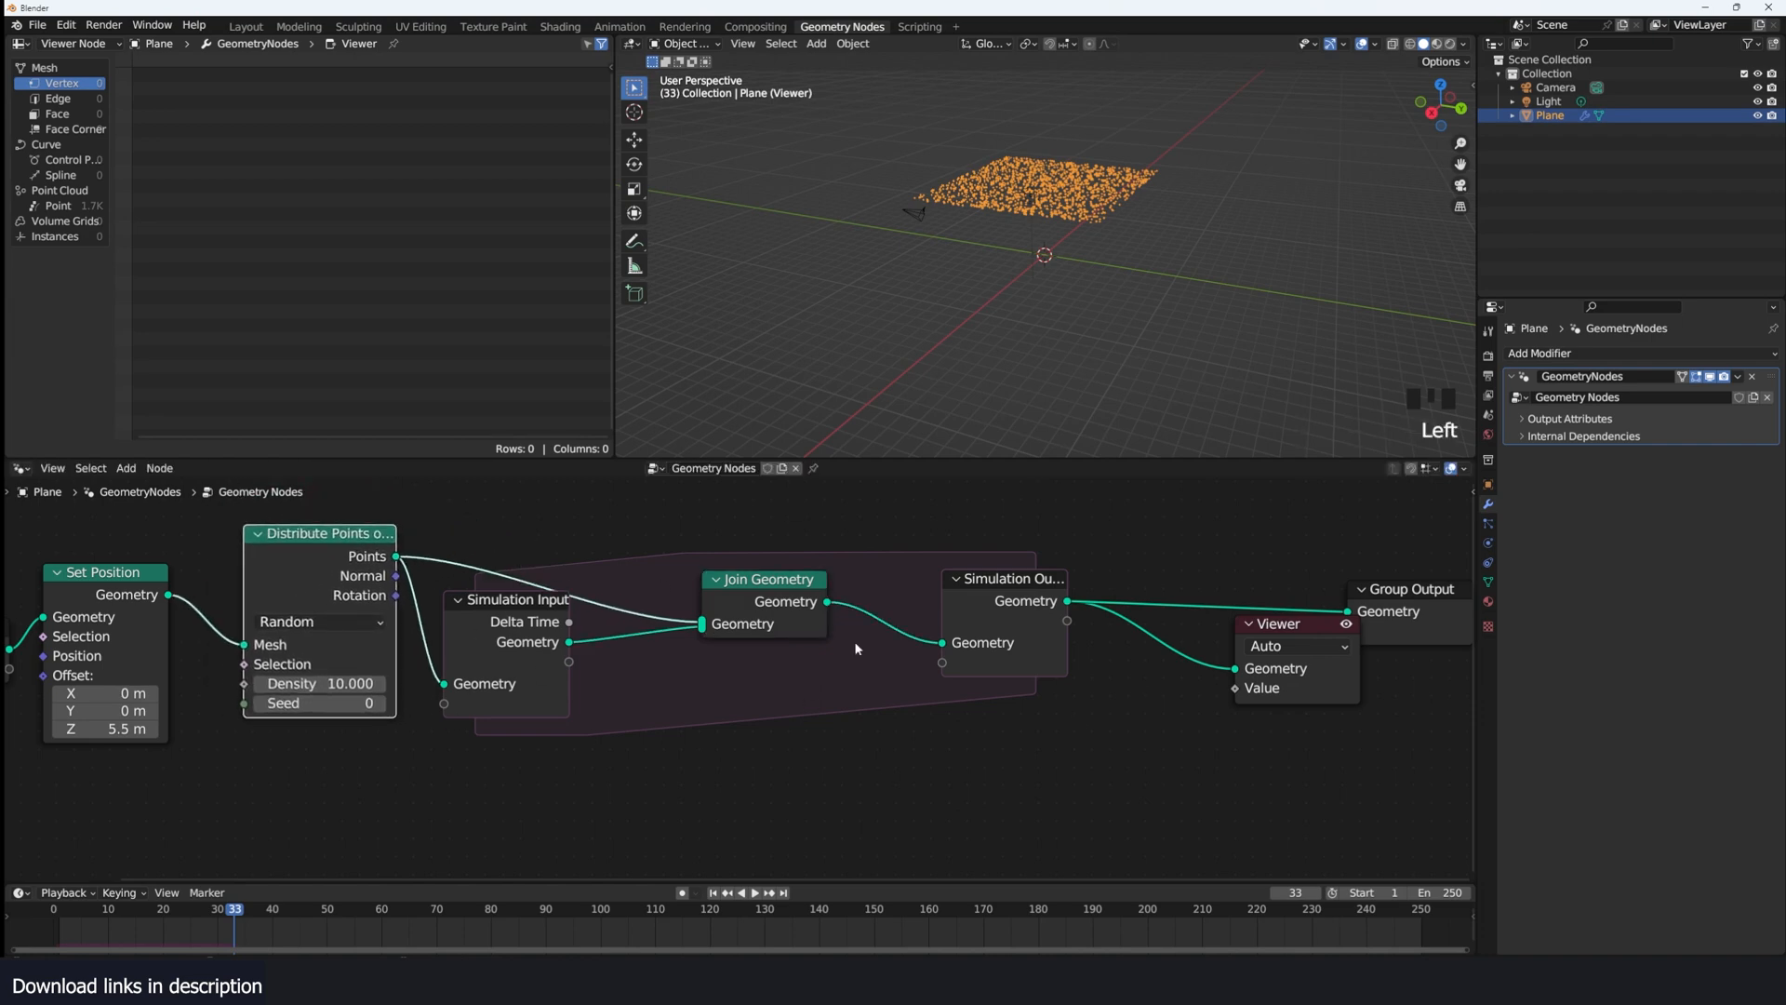
Step: Play the simulation from frame 1 and examine the spreadsheet's point cloud count and the points in the viewport
{"action": "middle_click_drag", "start_coordinate": [928, 703], "coordinate": [1058, 676]}
{"action": "right_click", "coordinate": [58, 928], "text": "shift"}
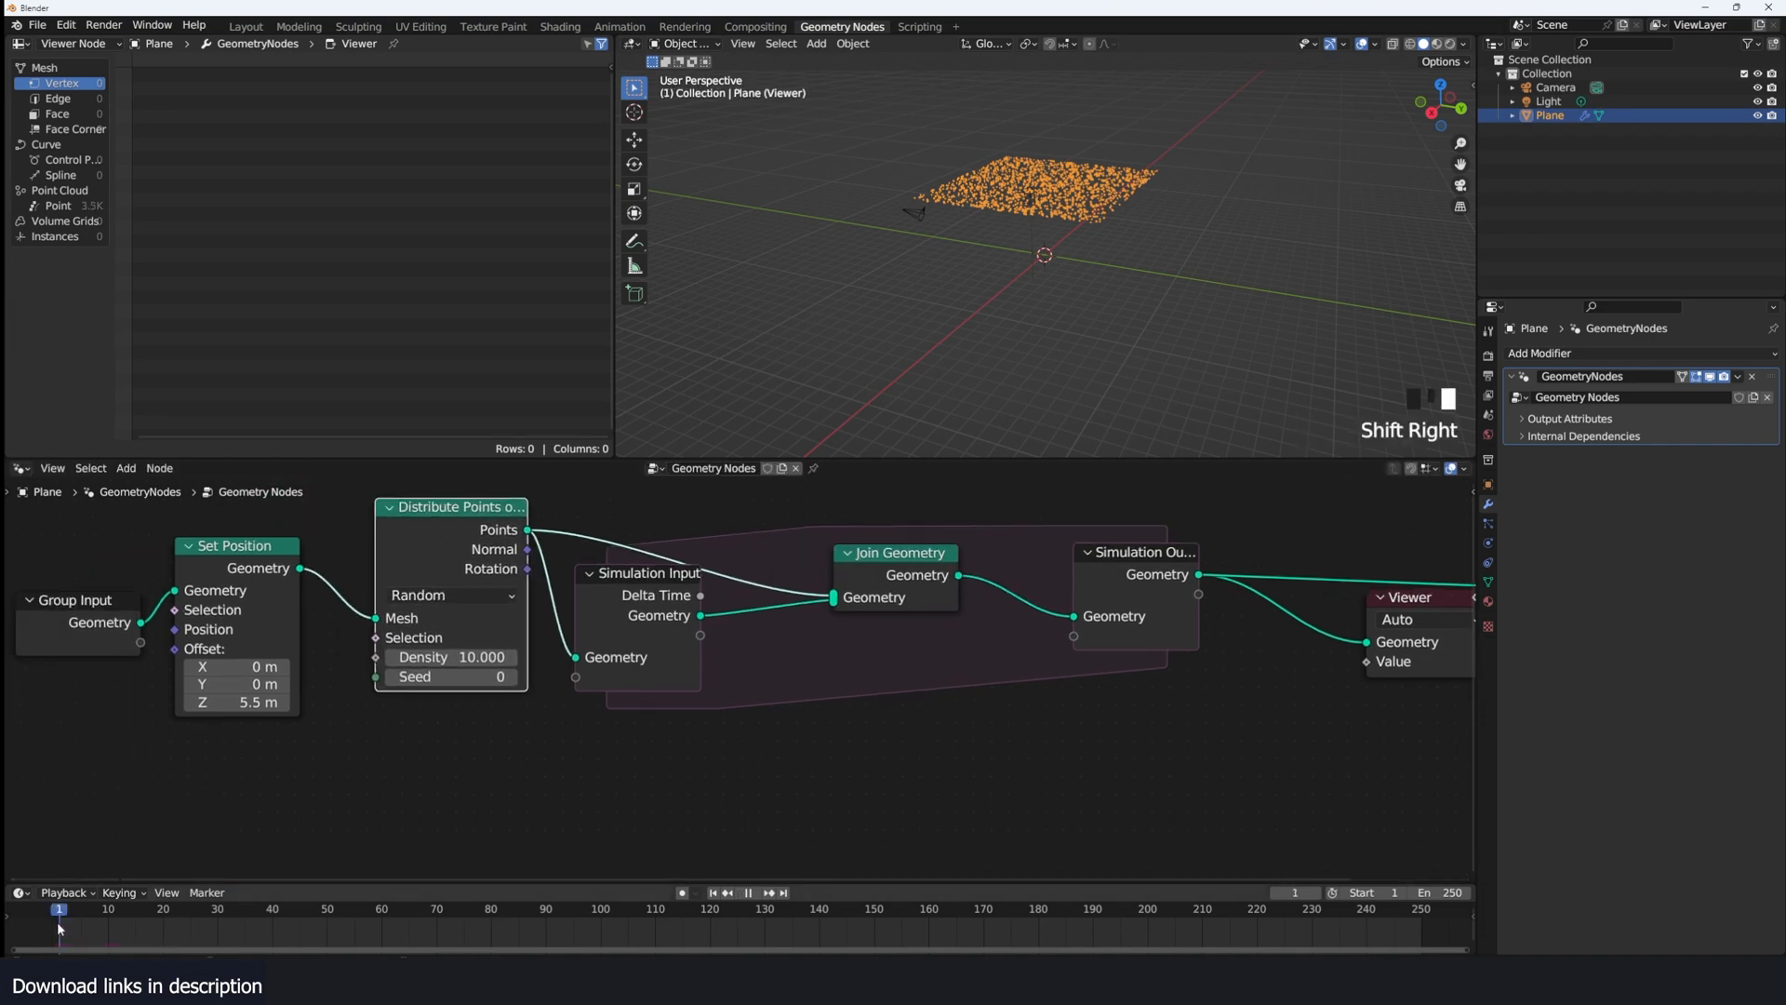
{"action": "key", "text": "space"}
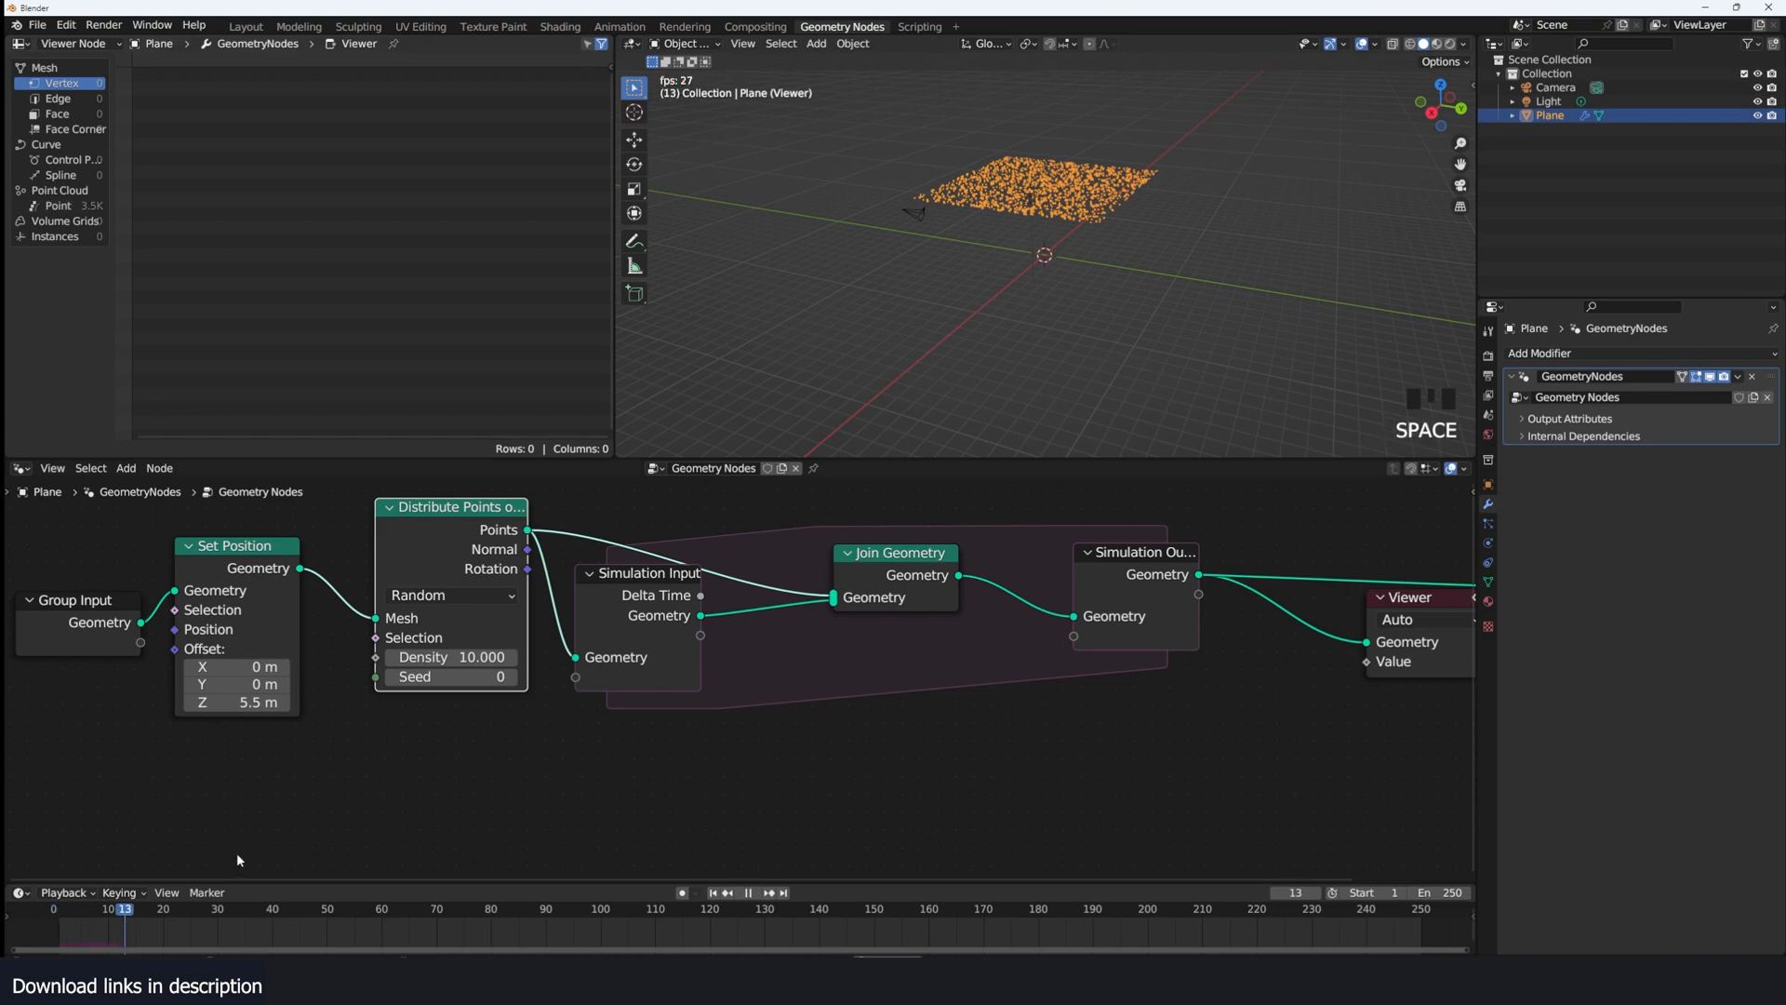
{"action": "right_click_drag", "start_coordinate": [107, 923], "coordinate": [104, 916], "text": "shift"}
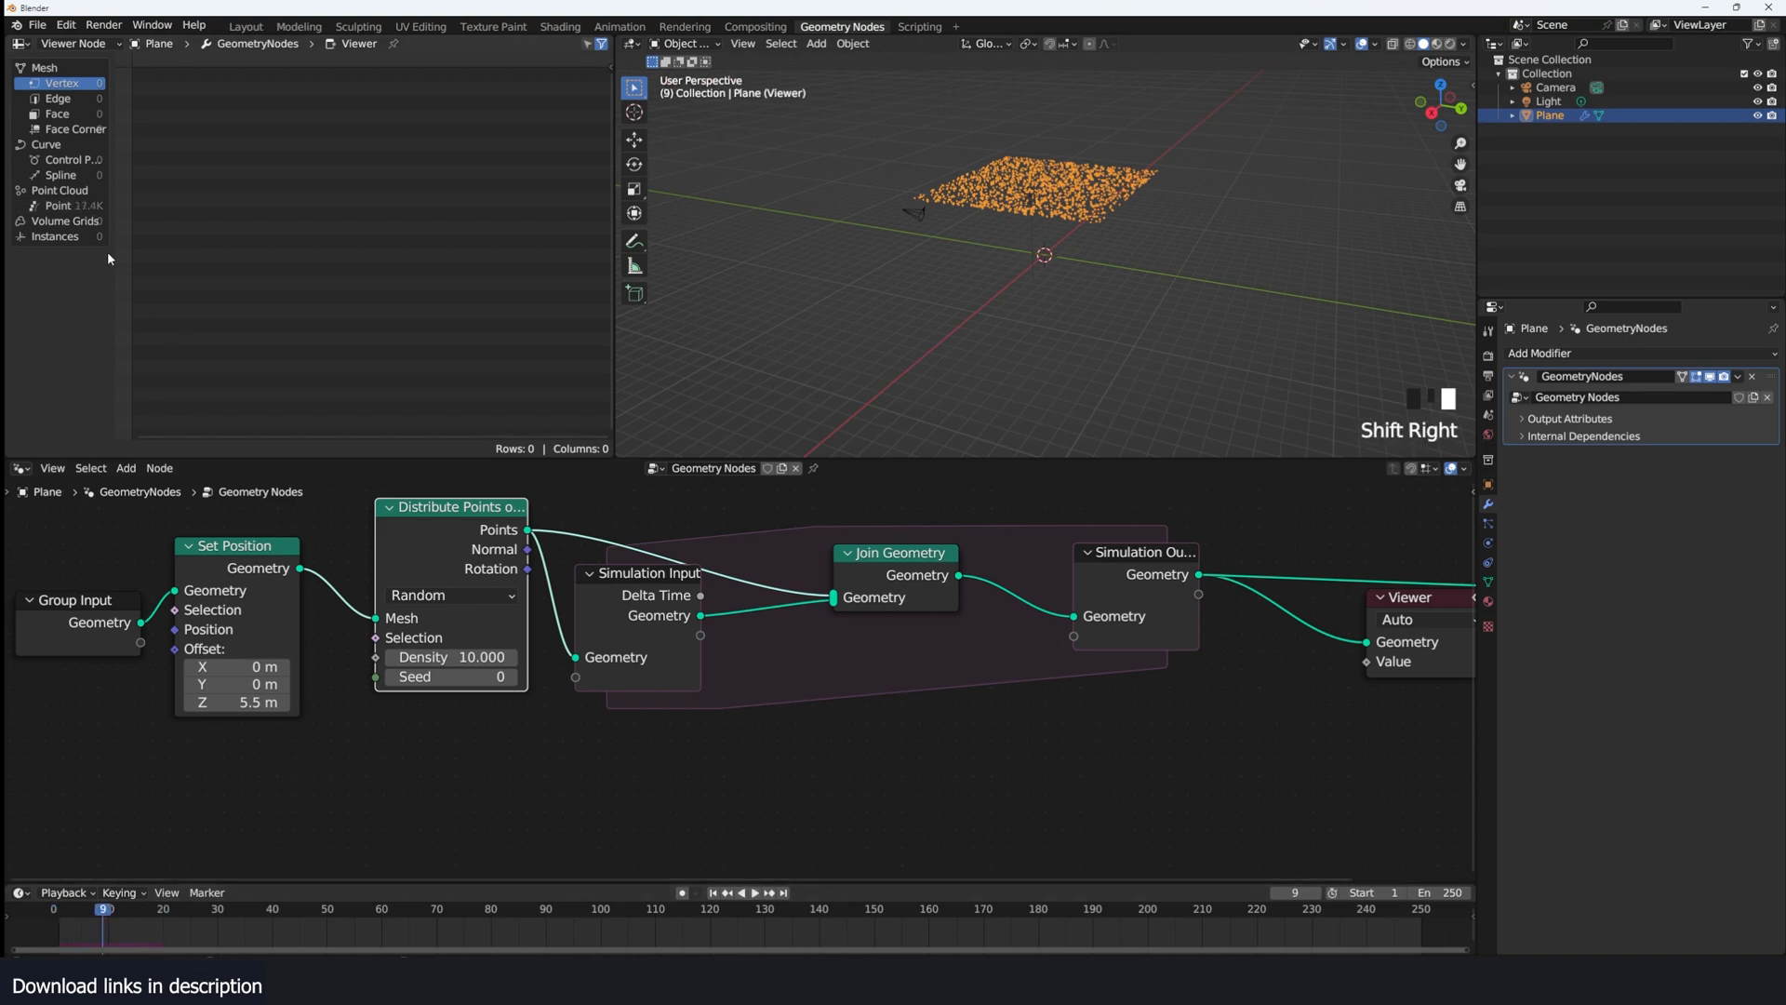
{"action": "scroll", "coordinate": [741, 684], "scroll_direction": "up", "scroll_amount": 4}
{"action": "key", "text": "shift+Left"}
{"action": "key", "text": "space"}
{"action": "scroll", "coordinate": [1079, 224], "scroll_direction": "up", "scroll_amount": 2}
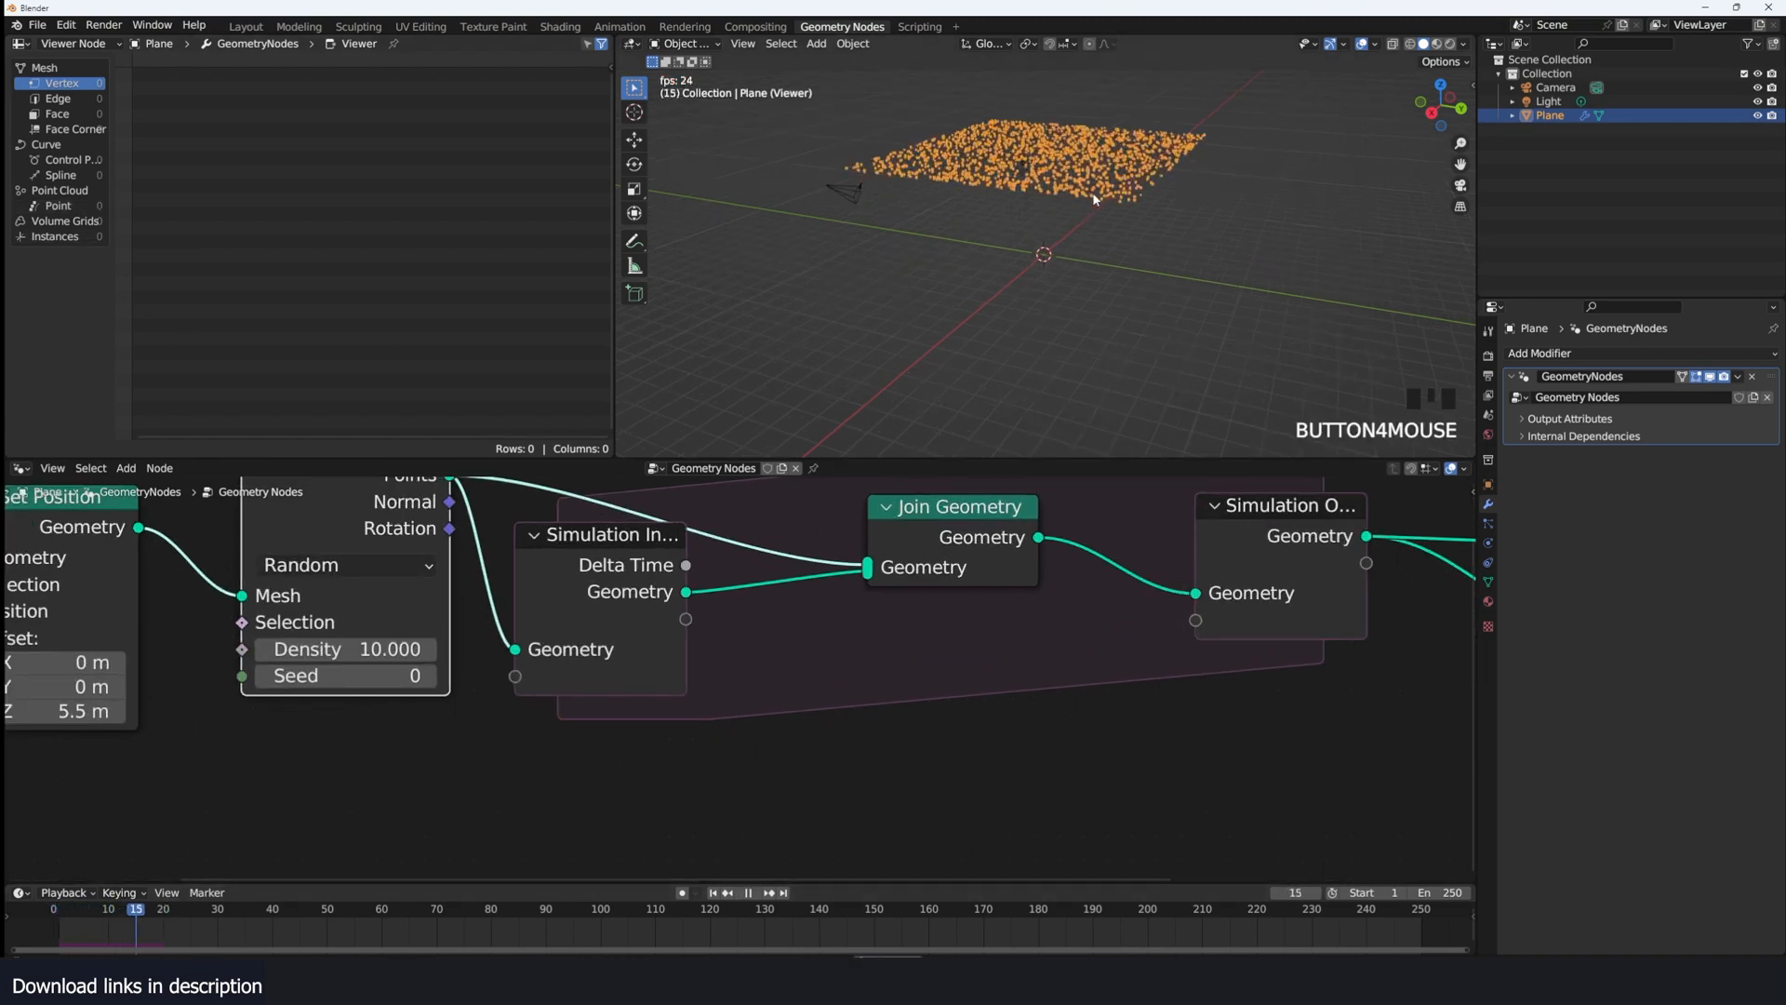
Step: Stop the simulation playback and examine the emitted points above the grid up close
{"action": "middle_click_drag", "start_coordinate": [1072, 211], "coordinate": [1068, 282], "text": "shift"}
{"action": "key", "text": "space"}
{"action": "scroll", "coordinate": [1105, 267], "scroll_direction": "up", "scroll_amount": 2}
{"action": "key", "text": "grave"}
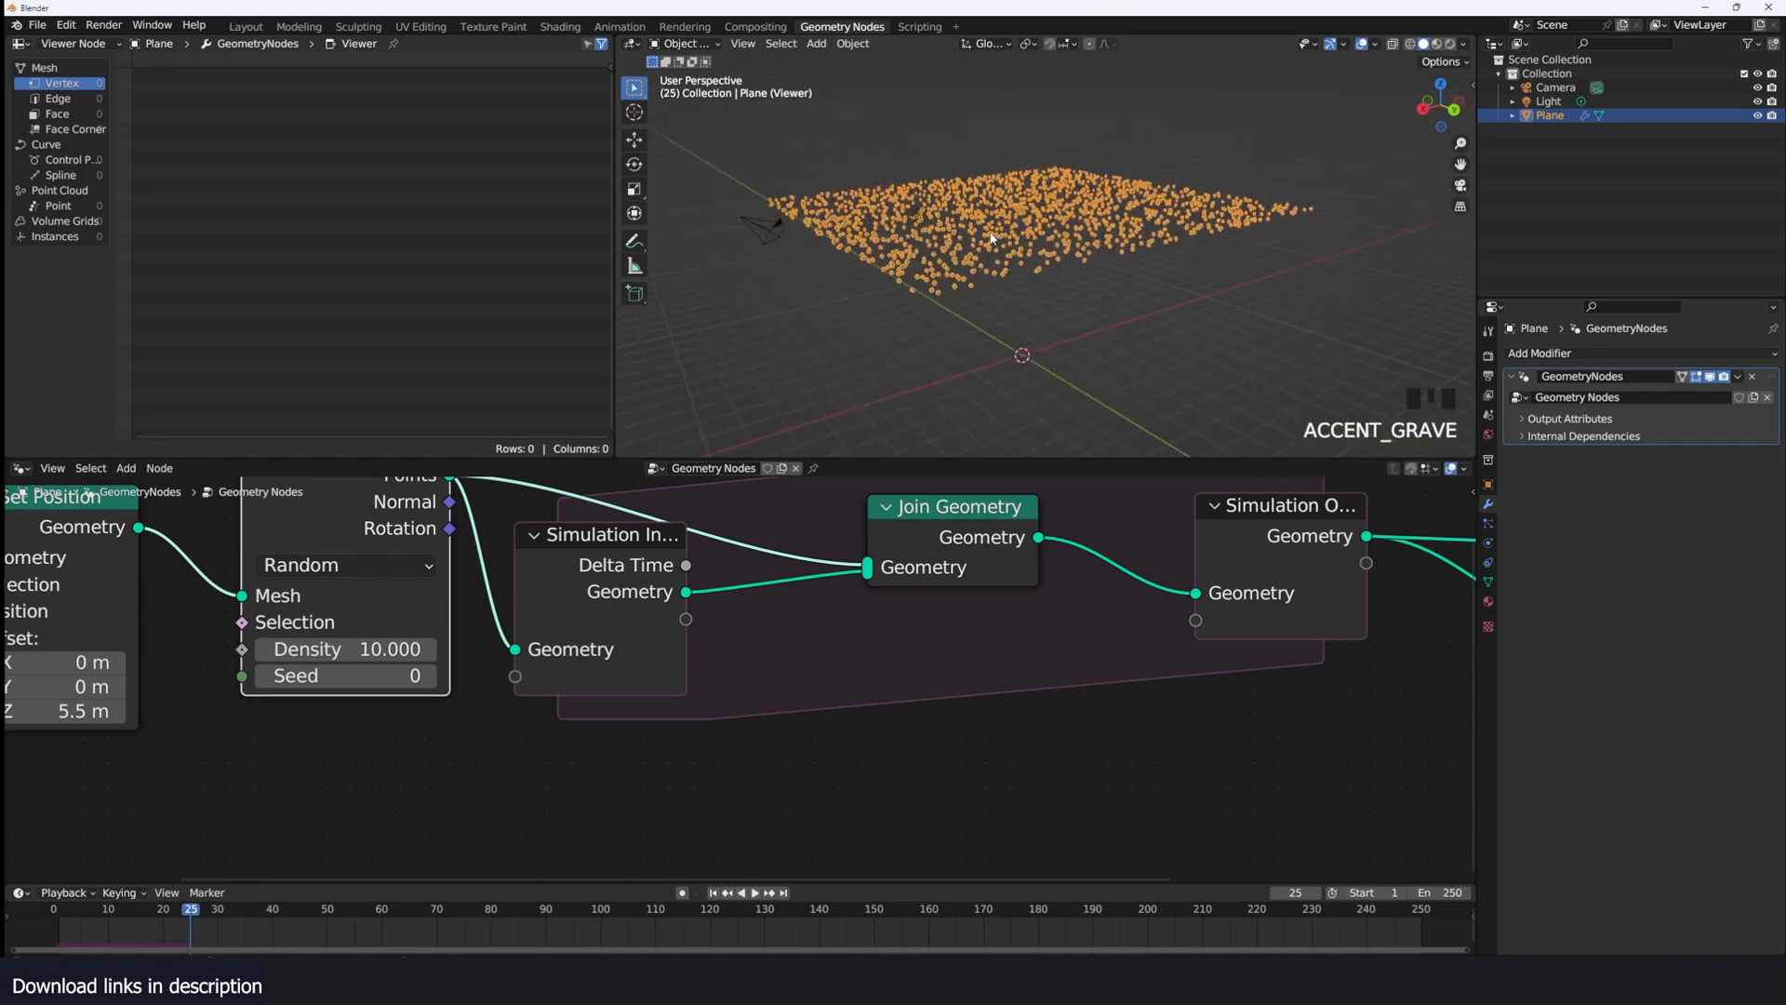
{"action": "scroll", "coordinate": [994, 281], "scroll_direction": "up", "scroll_amount": 2}
Step: Move the Group Input and first Set Position nodes away from Distribute Points on Faces to make room between them
{"action": "middle_click_drag", "start_coordinate": [288, 690], "coordinate": [839, 711]}
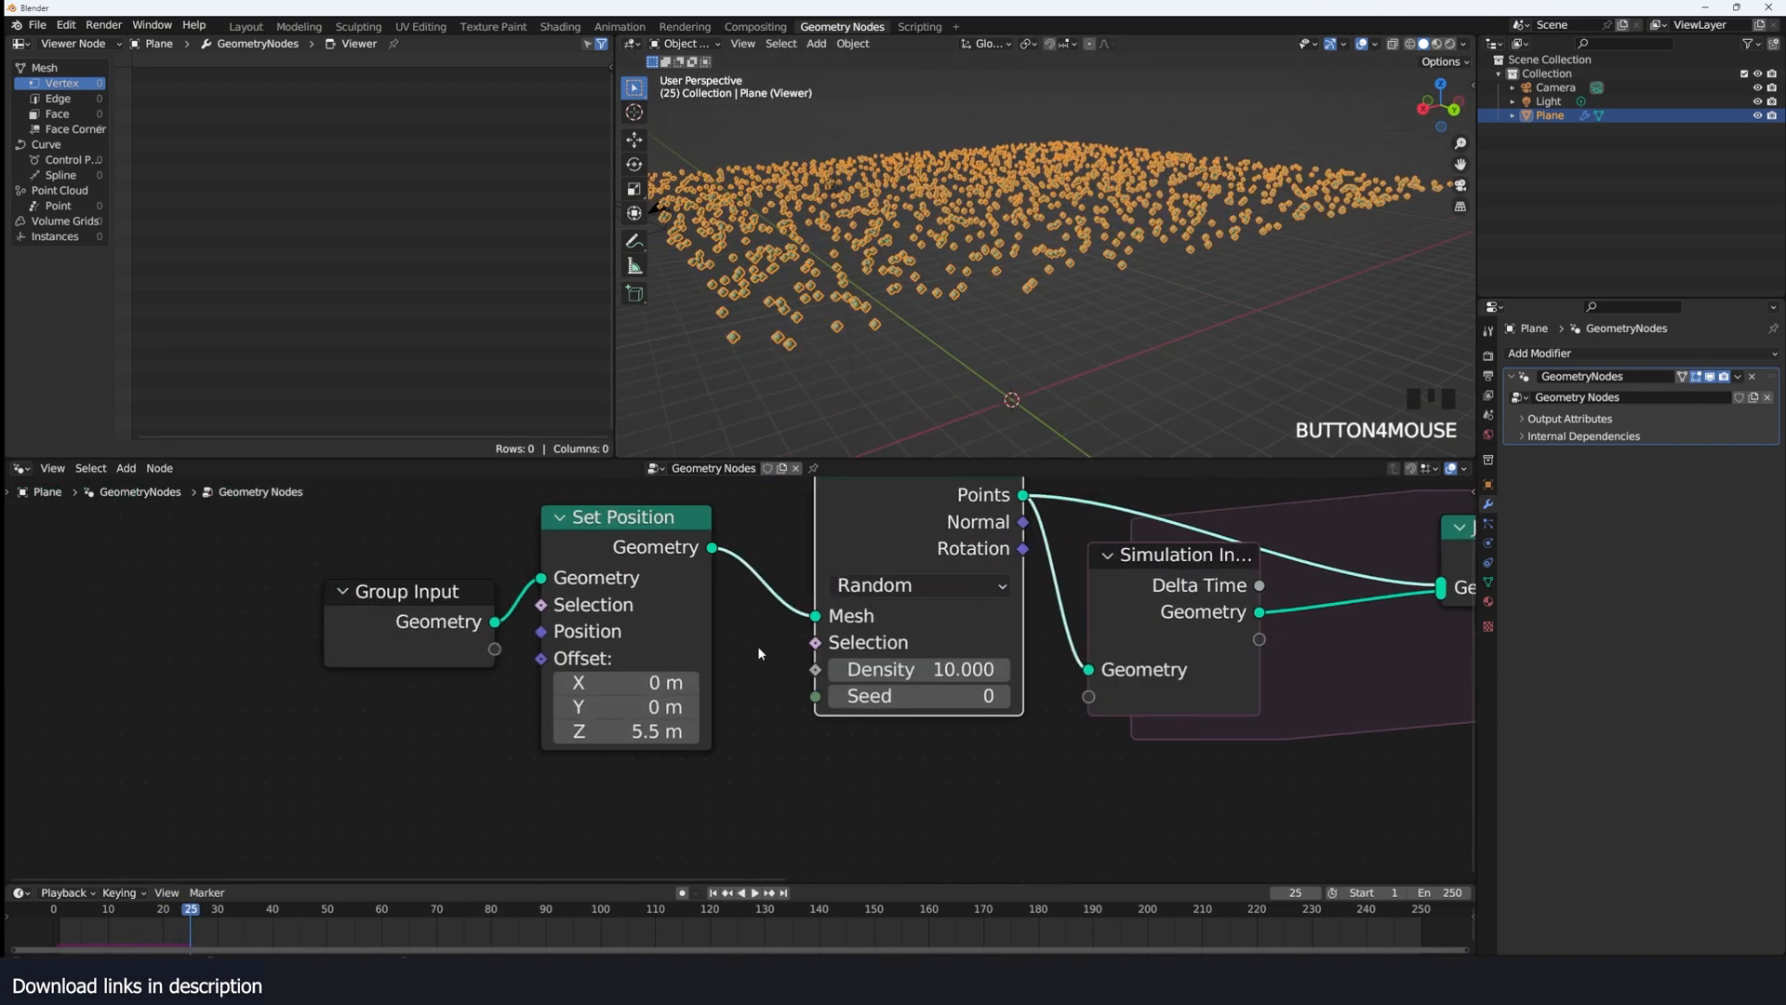
{"action": "left_click_drag", "start_coordinate": [679, 772], "coordinate": [411, 599]}
{"action": "left_click_drag", "start_coordinate": [588, 550], "coordinate": [462, 535]}
{"action": "left_click", "coordinate": [645, 692]}
{"action": "middle_click_drag", "start_coordinate": [666, 722], "coordinate": [674, 671]}
{"action": "left_click", "coordinate": [657, 650]}
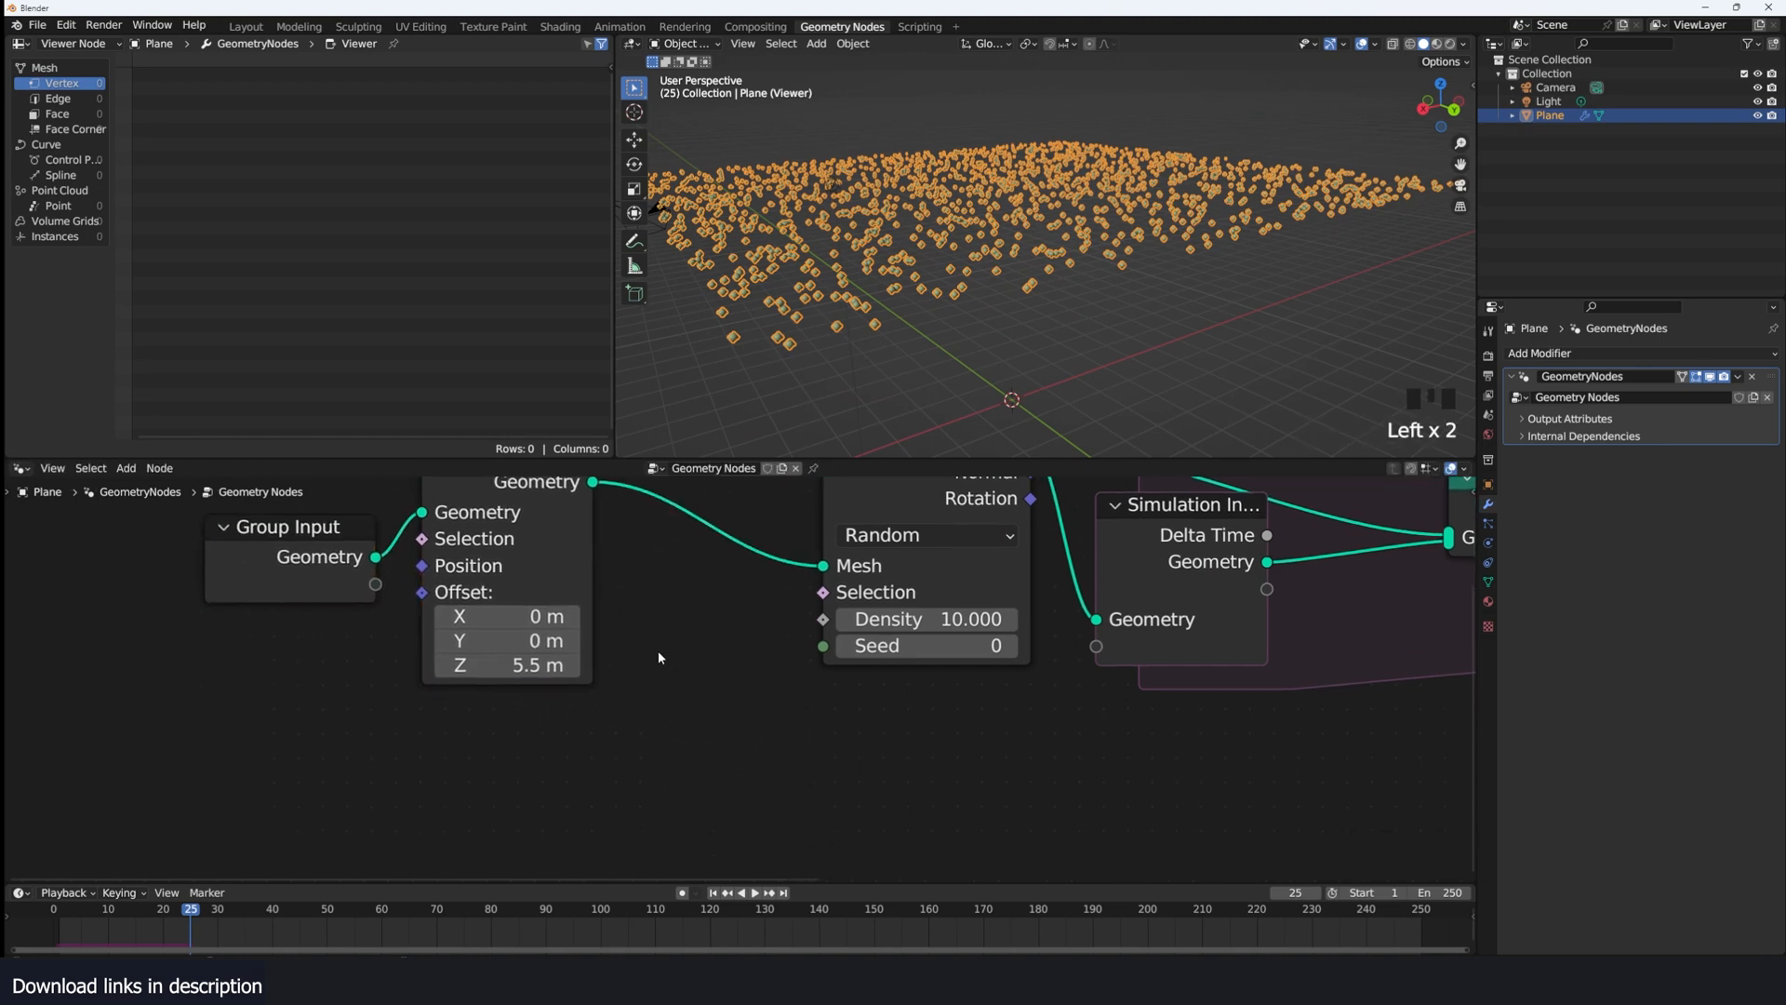
Step: Add a Scene Time node and link its Frame output to the Seed of Distribute Points on Faces
{"action": "key", "text": "shift+a"}
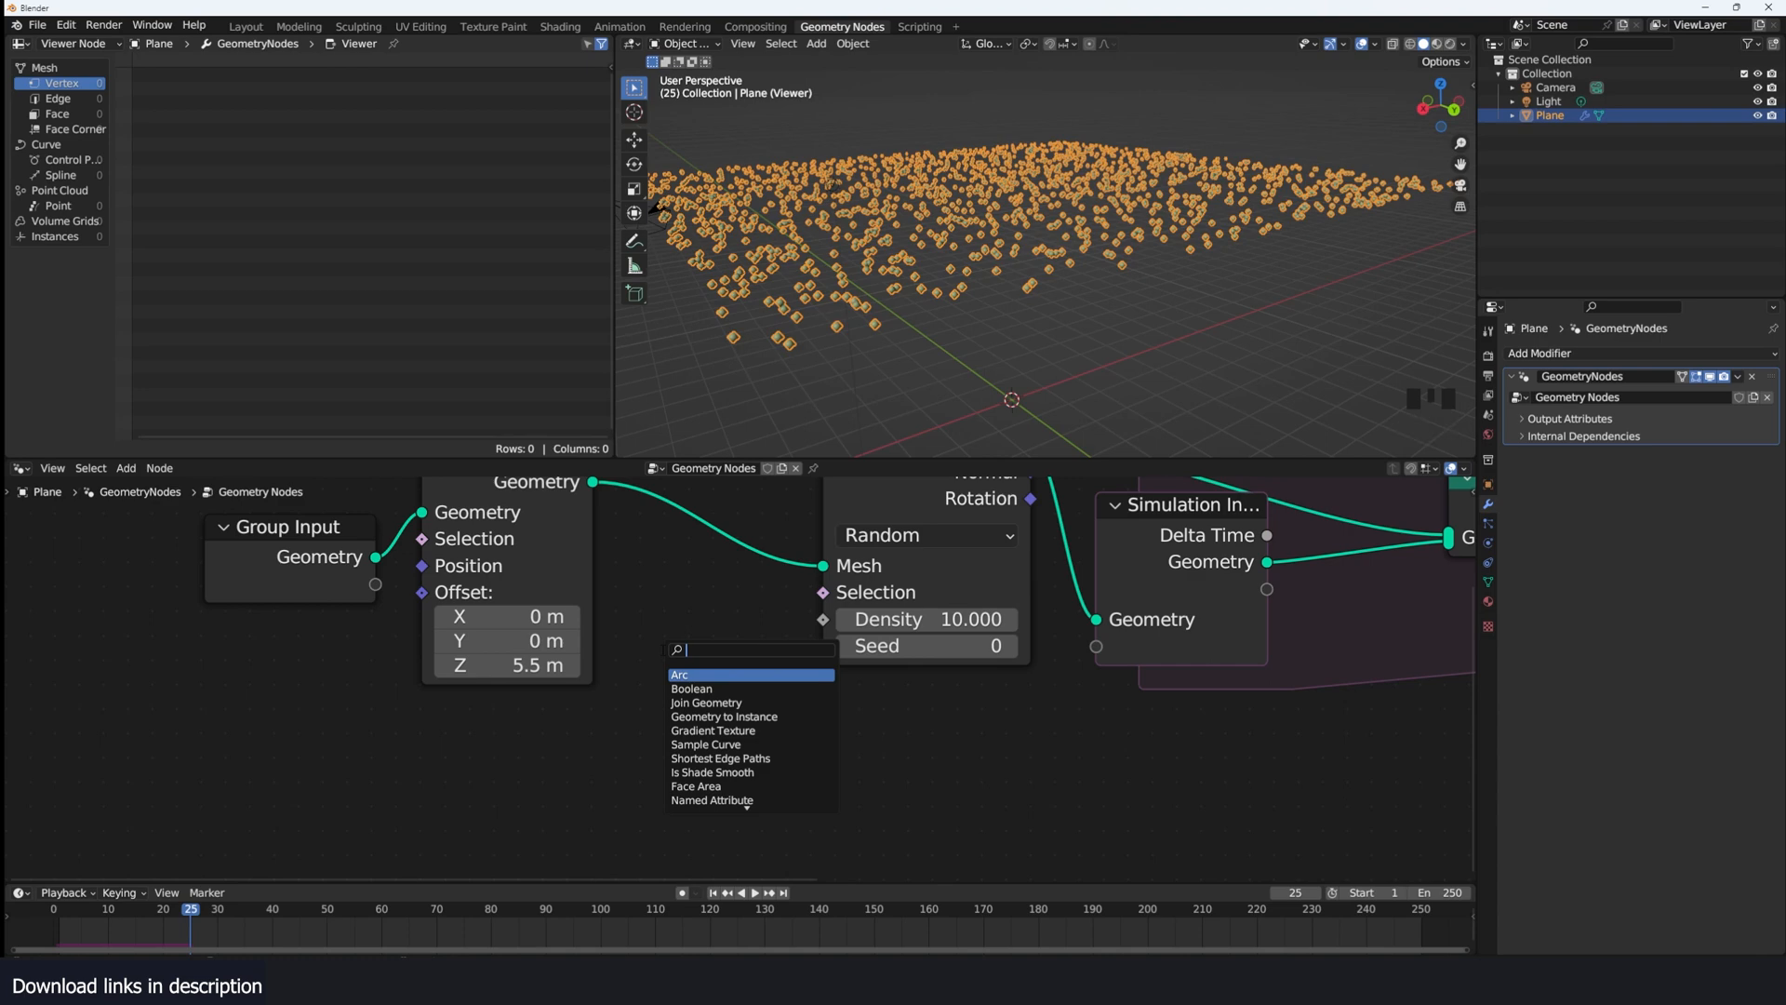
{"action": "type", "text": "time"}
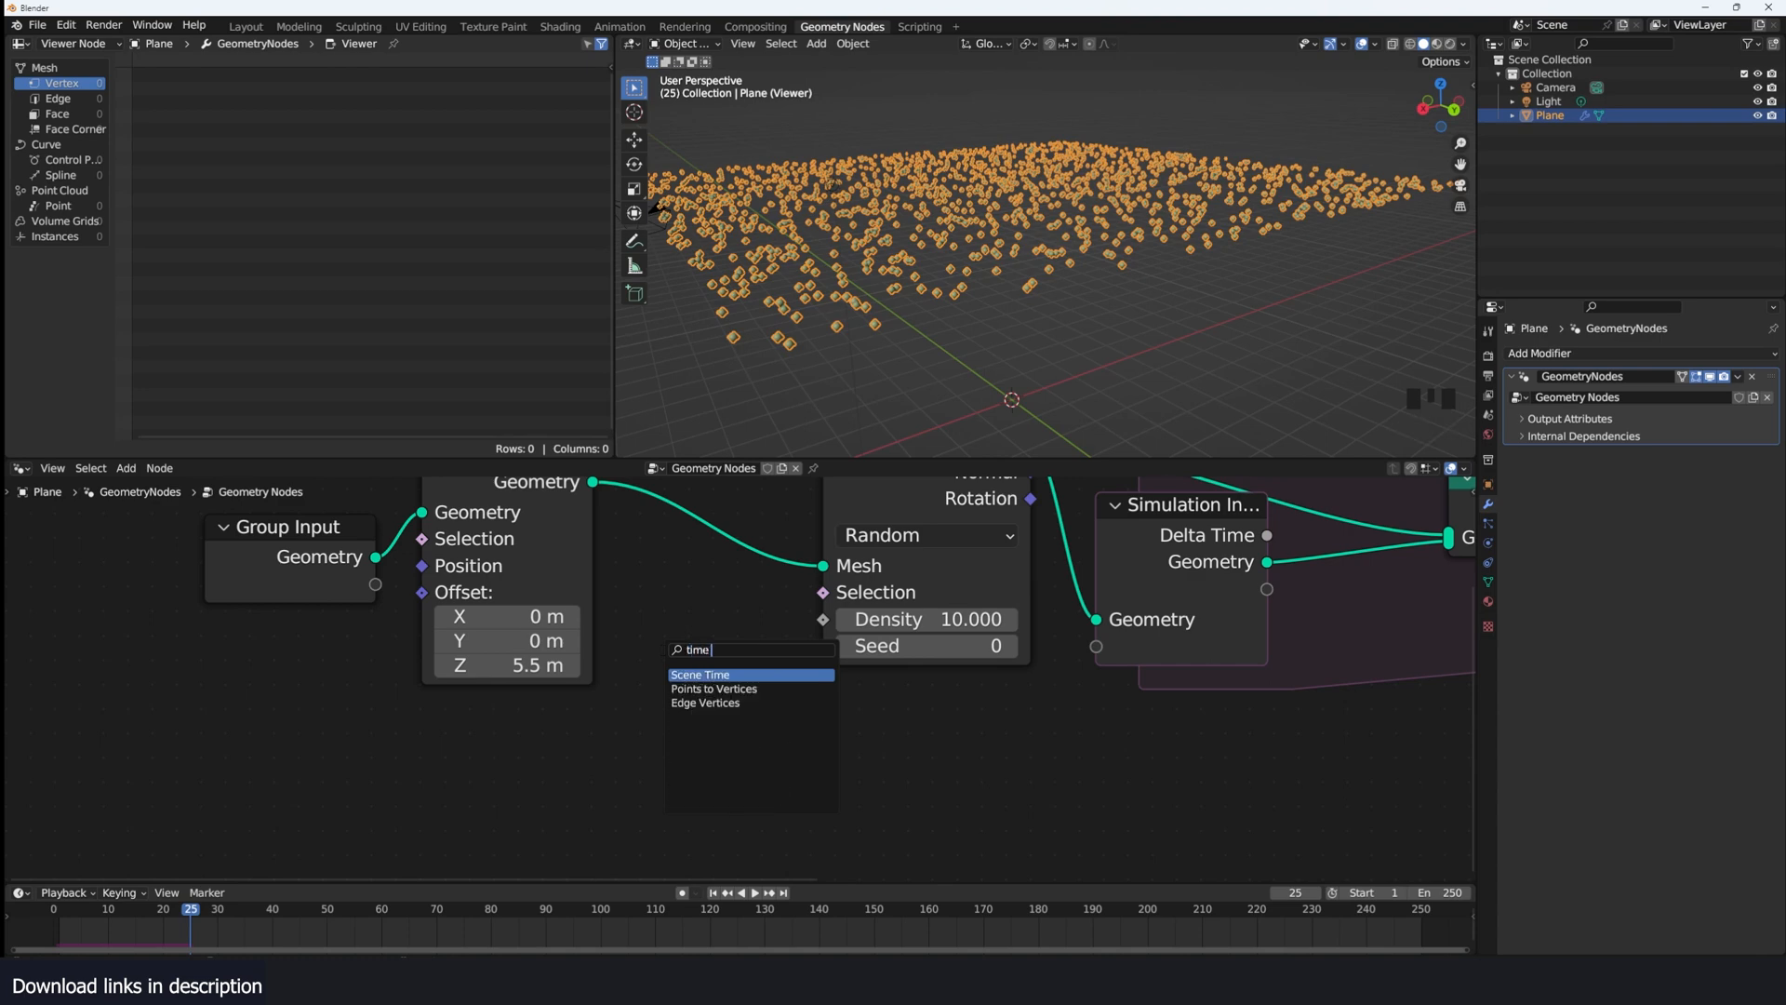
{"action": "key", "text": "Return"}
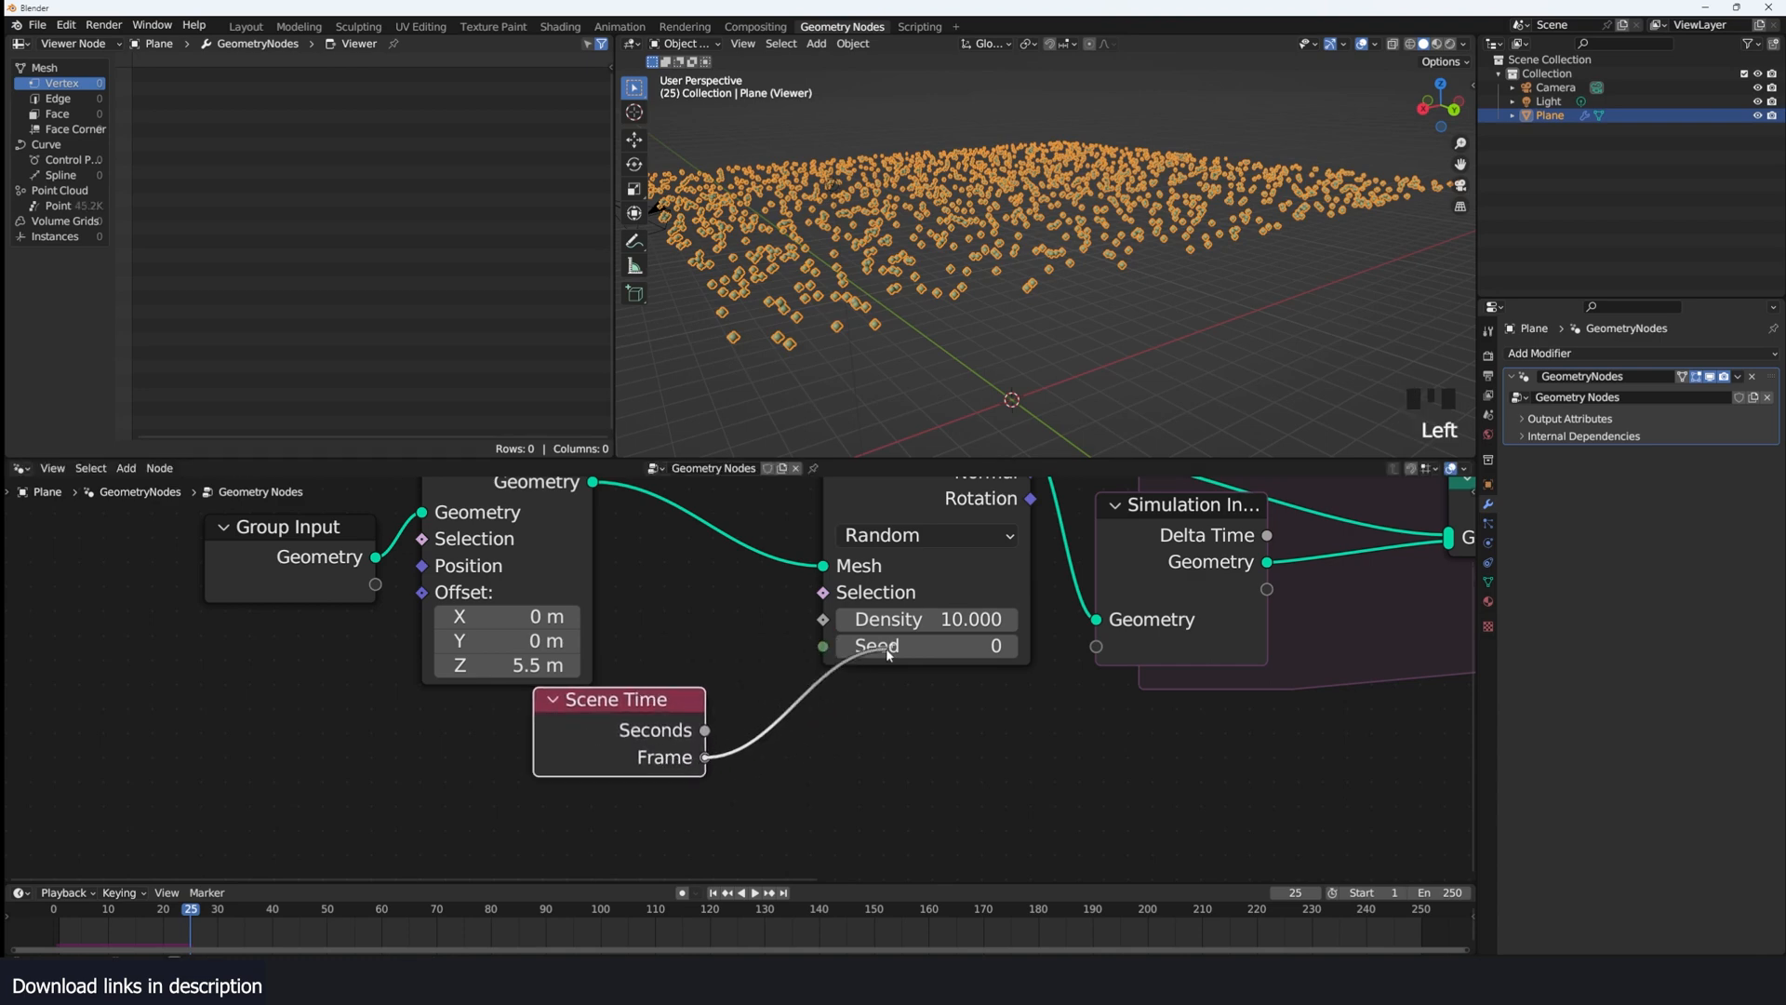
{"action": "left_click_drag", "start_coordinate": [826, 661], "coordinate": [826, 657]}
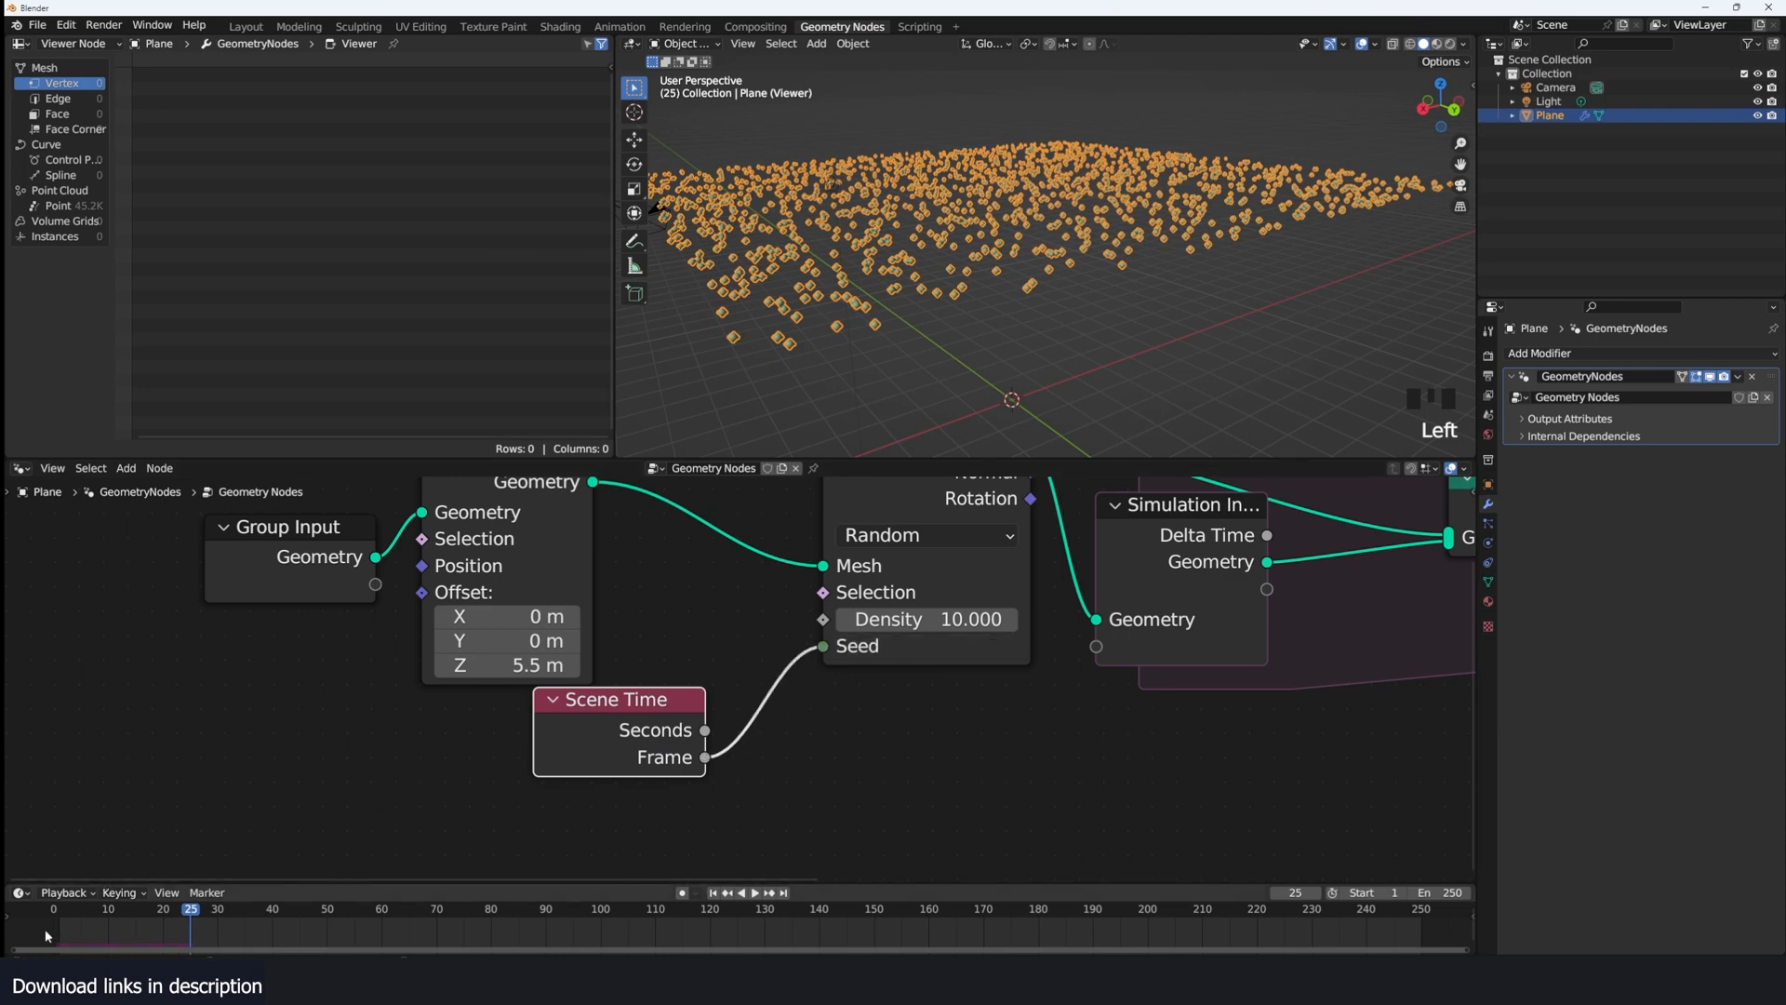
Step: Replay the simulation and inspect how the points accumulate with the changing seed
{"action": "key", "text": "shift+Right"}
{"action": "key", "text": "space"}
{"action": "scroll", "coordinate": [965, 362], "scroll_direction": "up", "scroll_amount": 4}
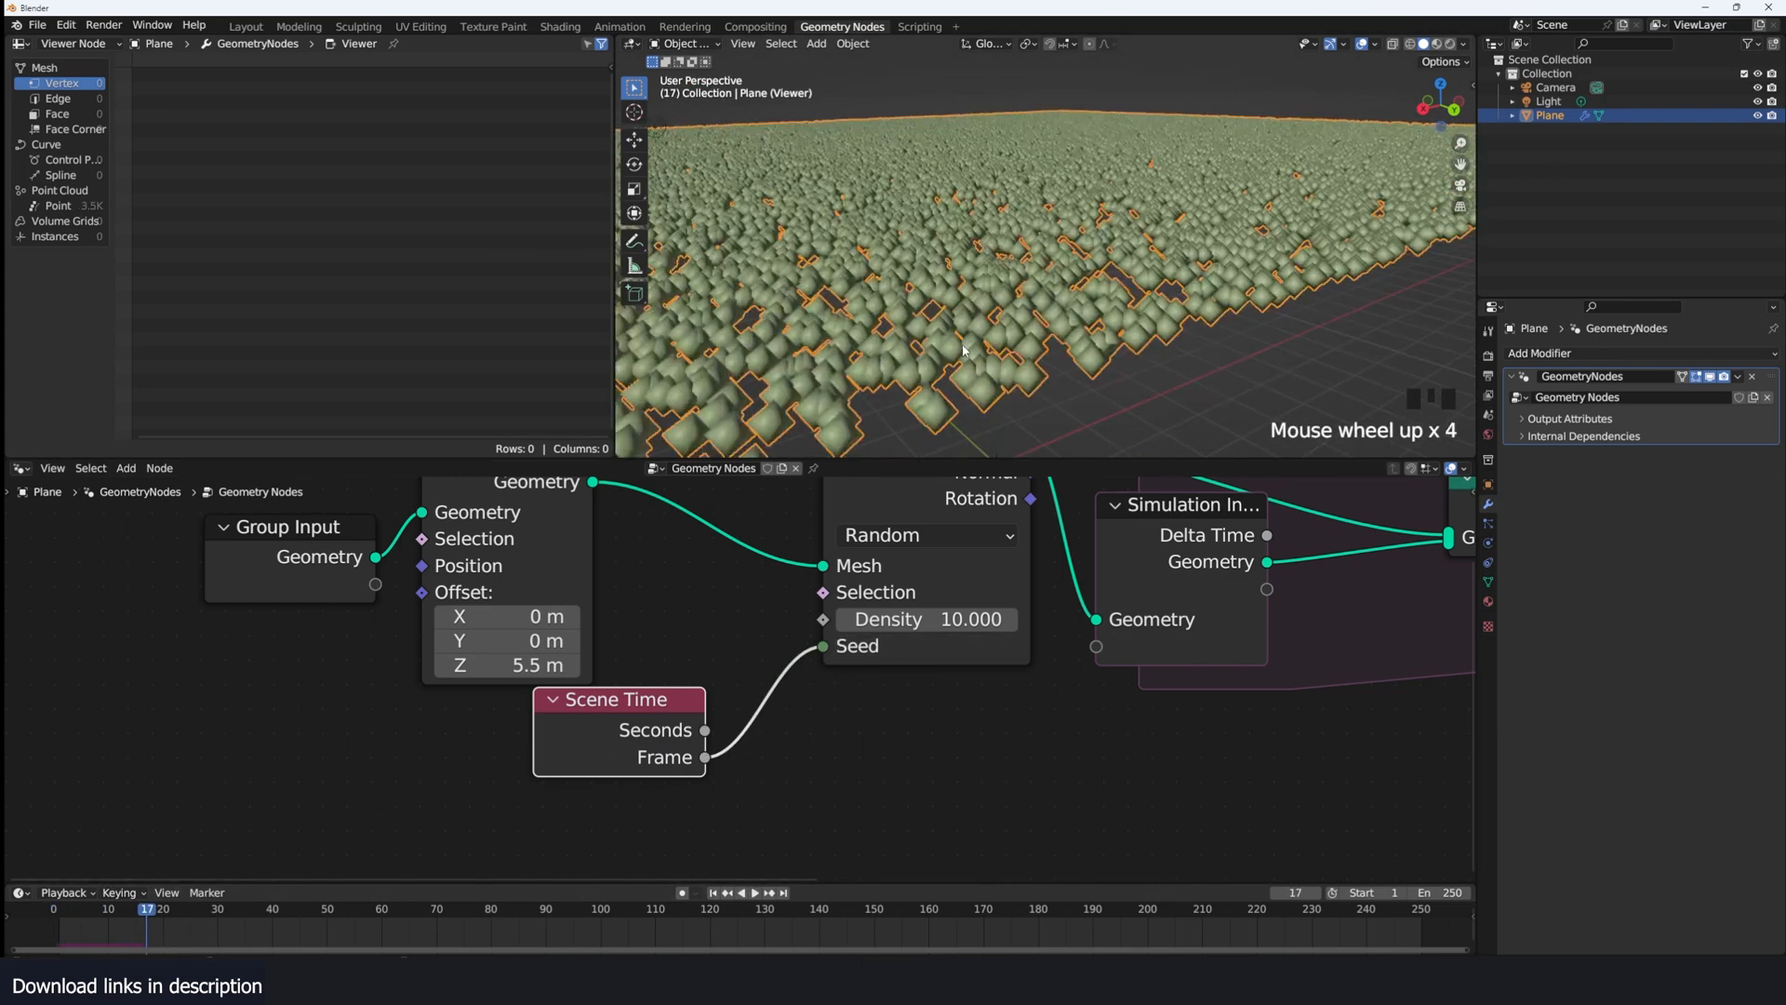
{"action": "key", "text": "grave"}
{"action": "scroll", "coordinate": [945, 376], "scroll_direction": "down", "scroll_amount": 3}
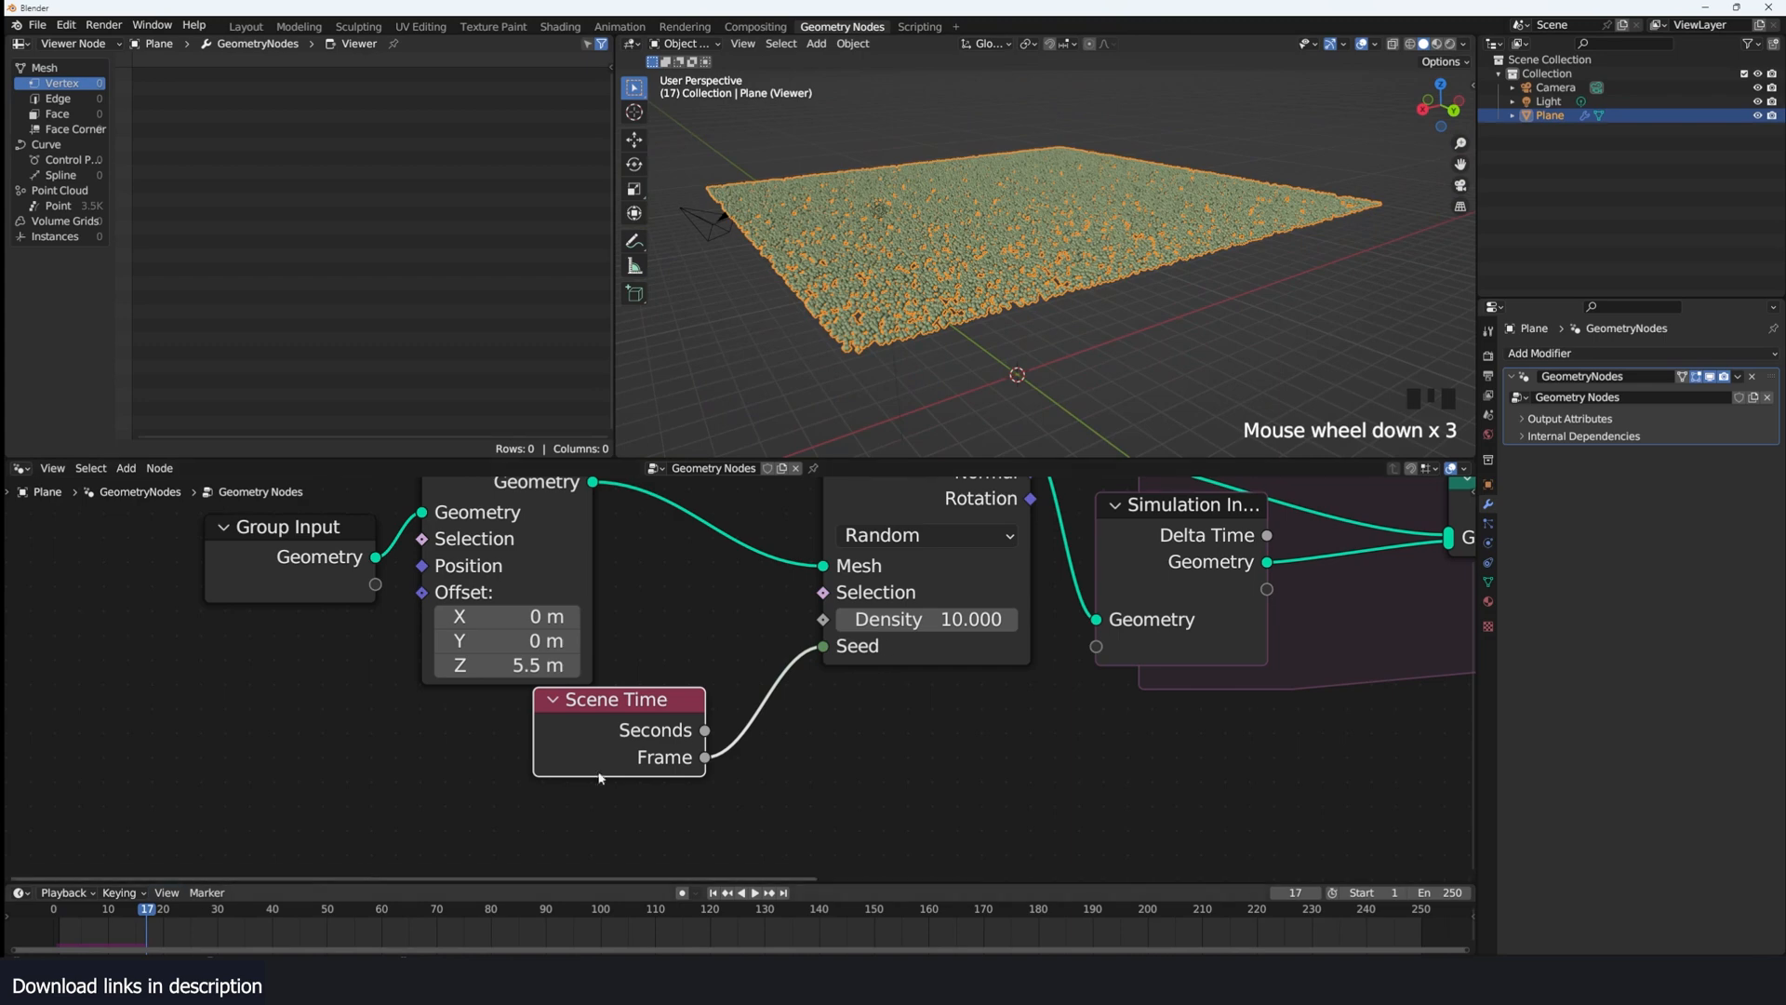
Step: Set the Distribute Points on Faces density to 1 and replay the simulation
{"action": "left_click", "coordinate": [930, 618]}
{"action": "type", "text": "1"}
{"action": "key", "text": "Return"}
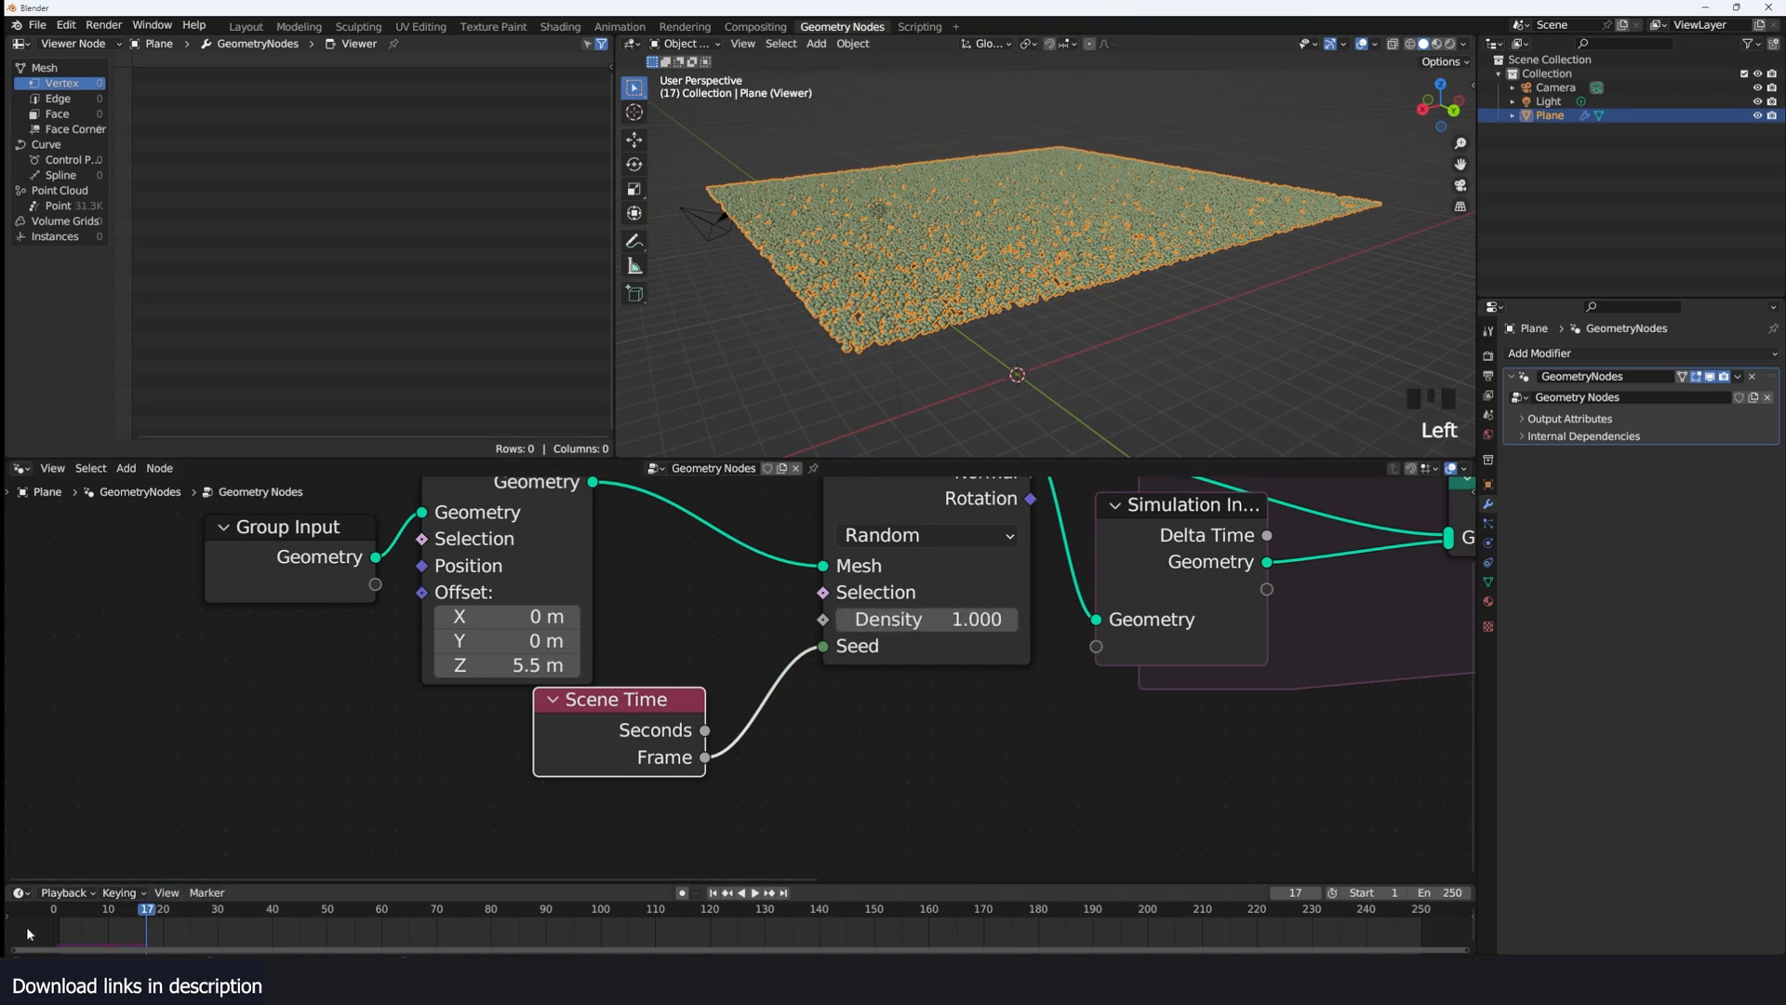
{"action": "key", "text": "space"}
{"action": "scroll", "coordinate": [1160, 634], "scroll_direction": "down", "scroll_amount": 4}
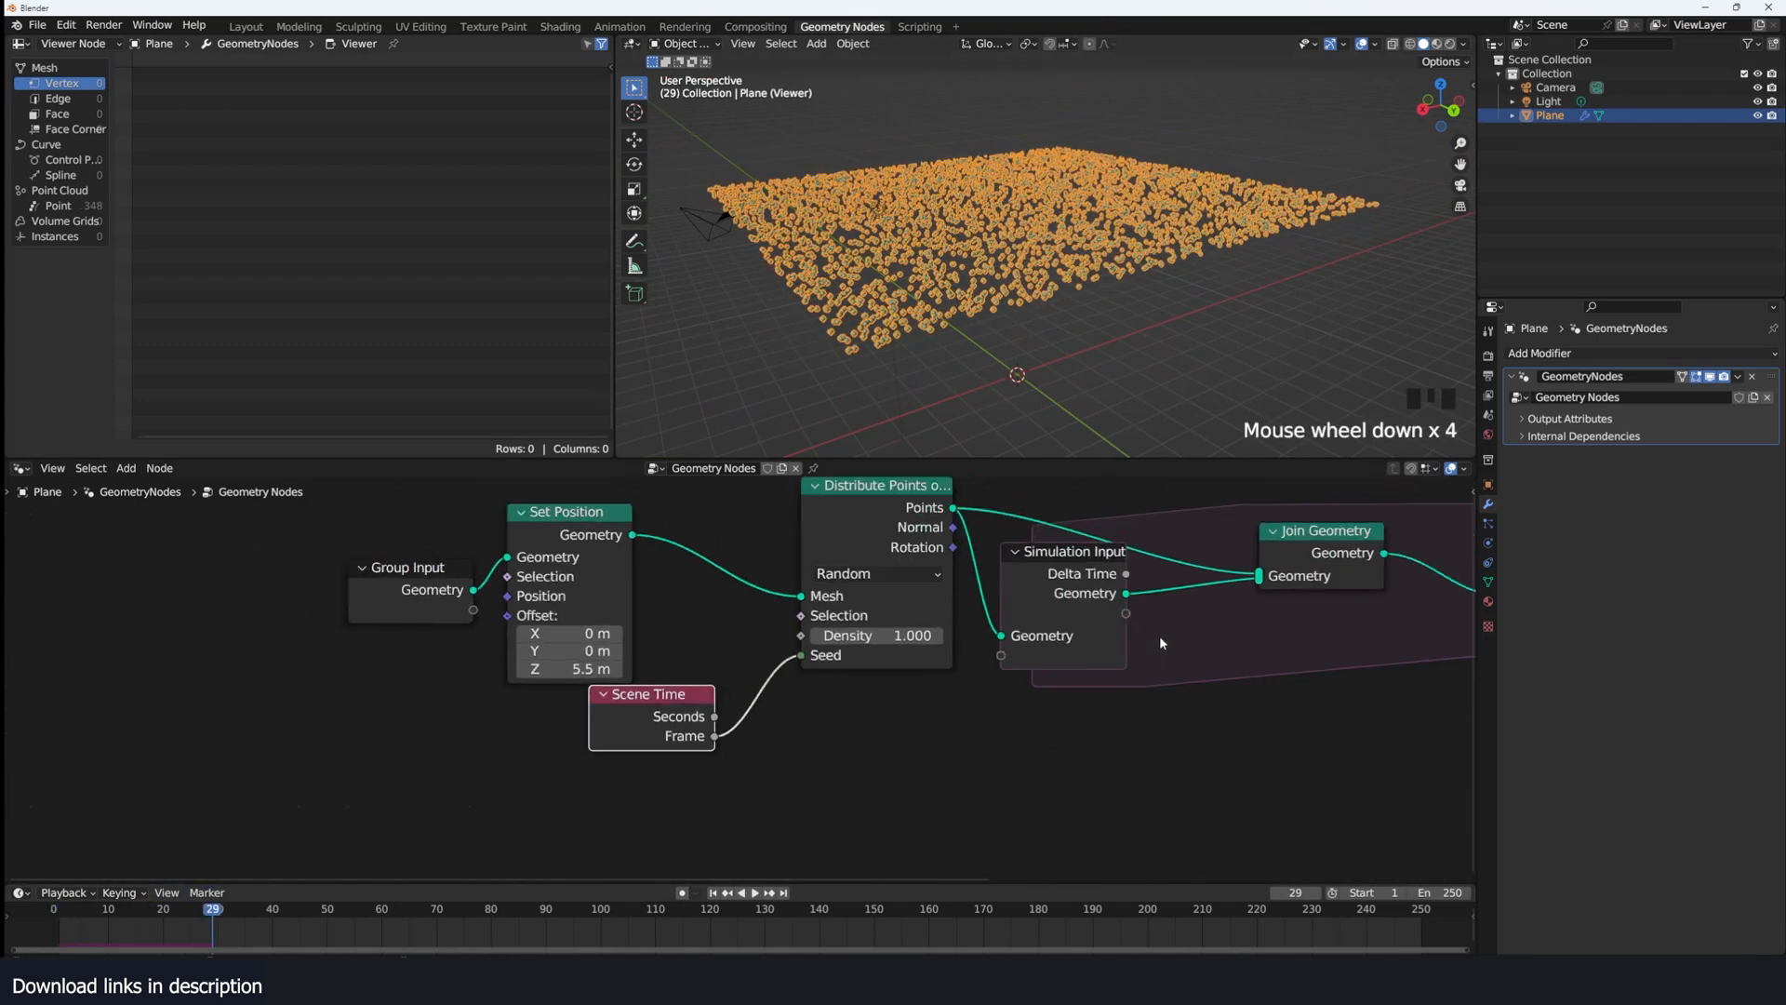
Step: Spread the Join Geometry node apart from the Simulation Output, Viewer and Group Output nodes to widen the simulation zone
{"action": "middle_click_drag", "start_coordinate": [1159, 635], "coordinate": [1093, 643]}
{"action": "scroll", "coordinate": [1052, 335], "scroll_direction": "down", "scroll_amount": 4}
{"action": "mouse_move", "coordinate": [1051, 334]}
{"action": "middle_mouse_down"}
{"action": "mouse_move", "coordinate": [981, 314]}
{"action": "mouse_move", "coordinate": [1080, 332]}
{"action": "mouse_move", "coordinate": [1119, 310]}
{"action": "mouse_move", "coordinate": [1070, 207]}
{"action": "mouse_move", "coordinate": [1034, 304]}
{"action": "middle_mouse_up"}
{"action": "key", "text": "alt+a"}
{"action": "scroll", "coordinate": [1151, 612], "scroll_direction": "down", "scroll_amount": 4}
{"action": "middle_click_drag", "start_coordinate": [1165, 662], "coordinate": [888, 661]}
{"action": "scroll", "coordinate": [1024, 638], "scroll_direction": "up", "scroll_amount": 2}
{"action": "middle_click_drag", "start_coordinate": [1403, 575], "coordinate": [1130, 625]}
{"action": "left_click_drag", "start_coordinate": [1332, 562], "coordinate": [1143, 657]}
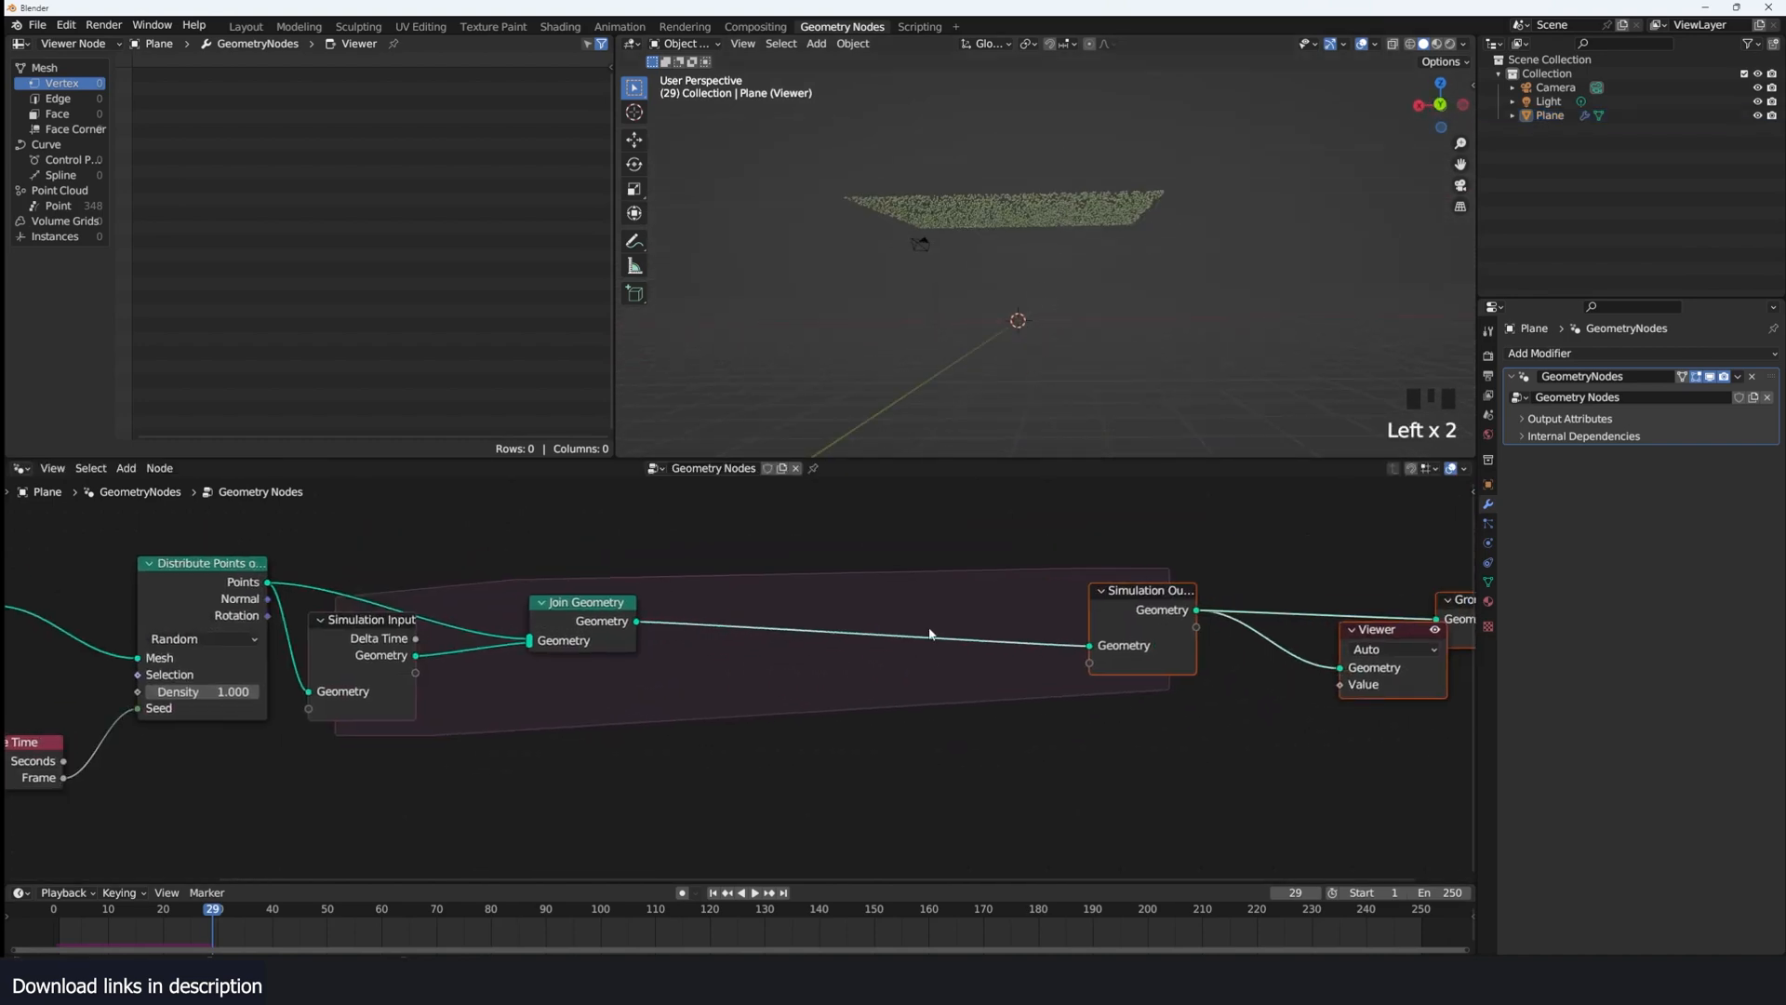
{"action": "left_click_drag", "start_coordinate": [567, 622], "coordinate": [527, 609]}
Step: Insert a Set Position node between Join Geometry and Simulation Output with a Z offset of -0.11 m
{"action": "key", "text": "shift+a"}
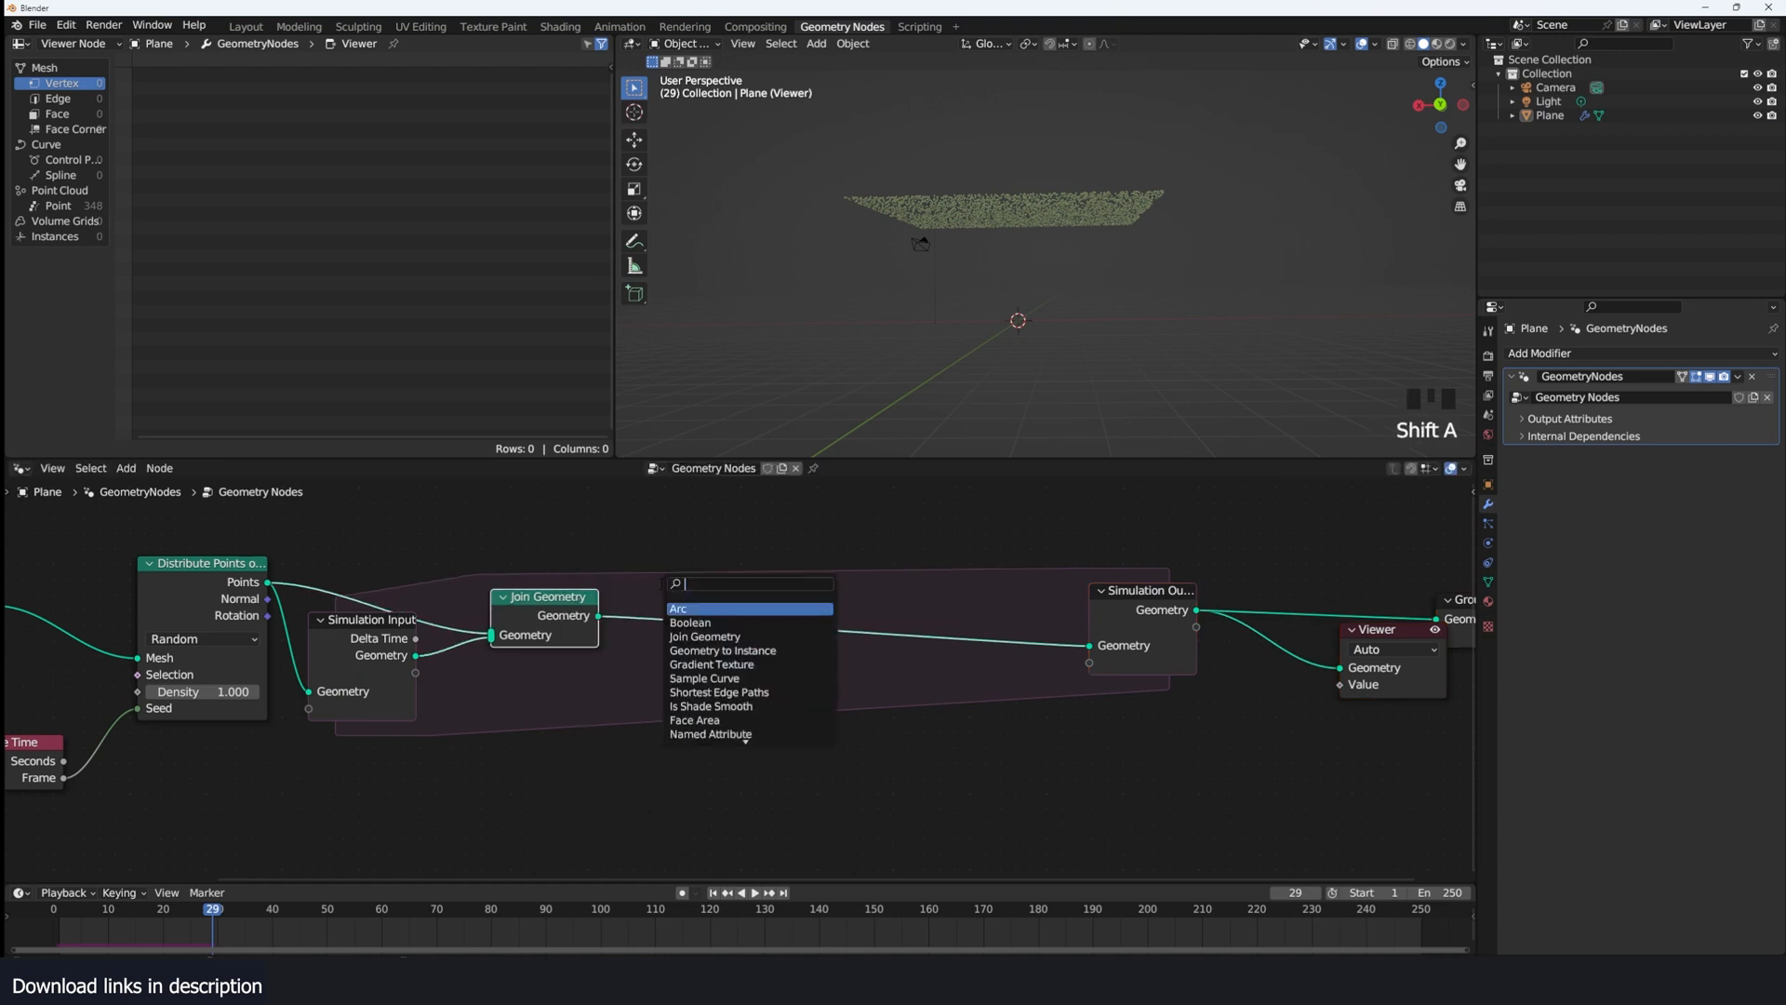
{"action": "type", "text": "set"}
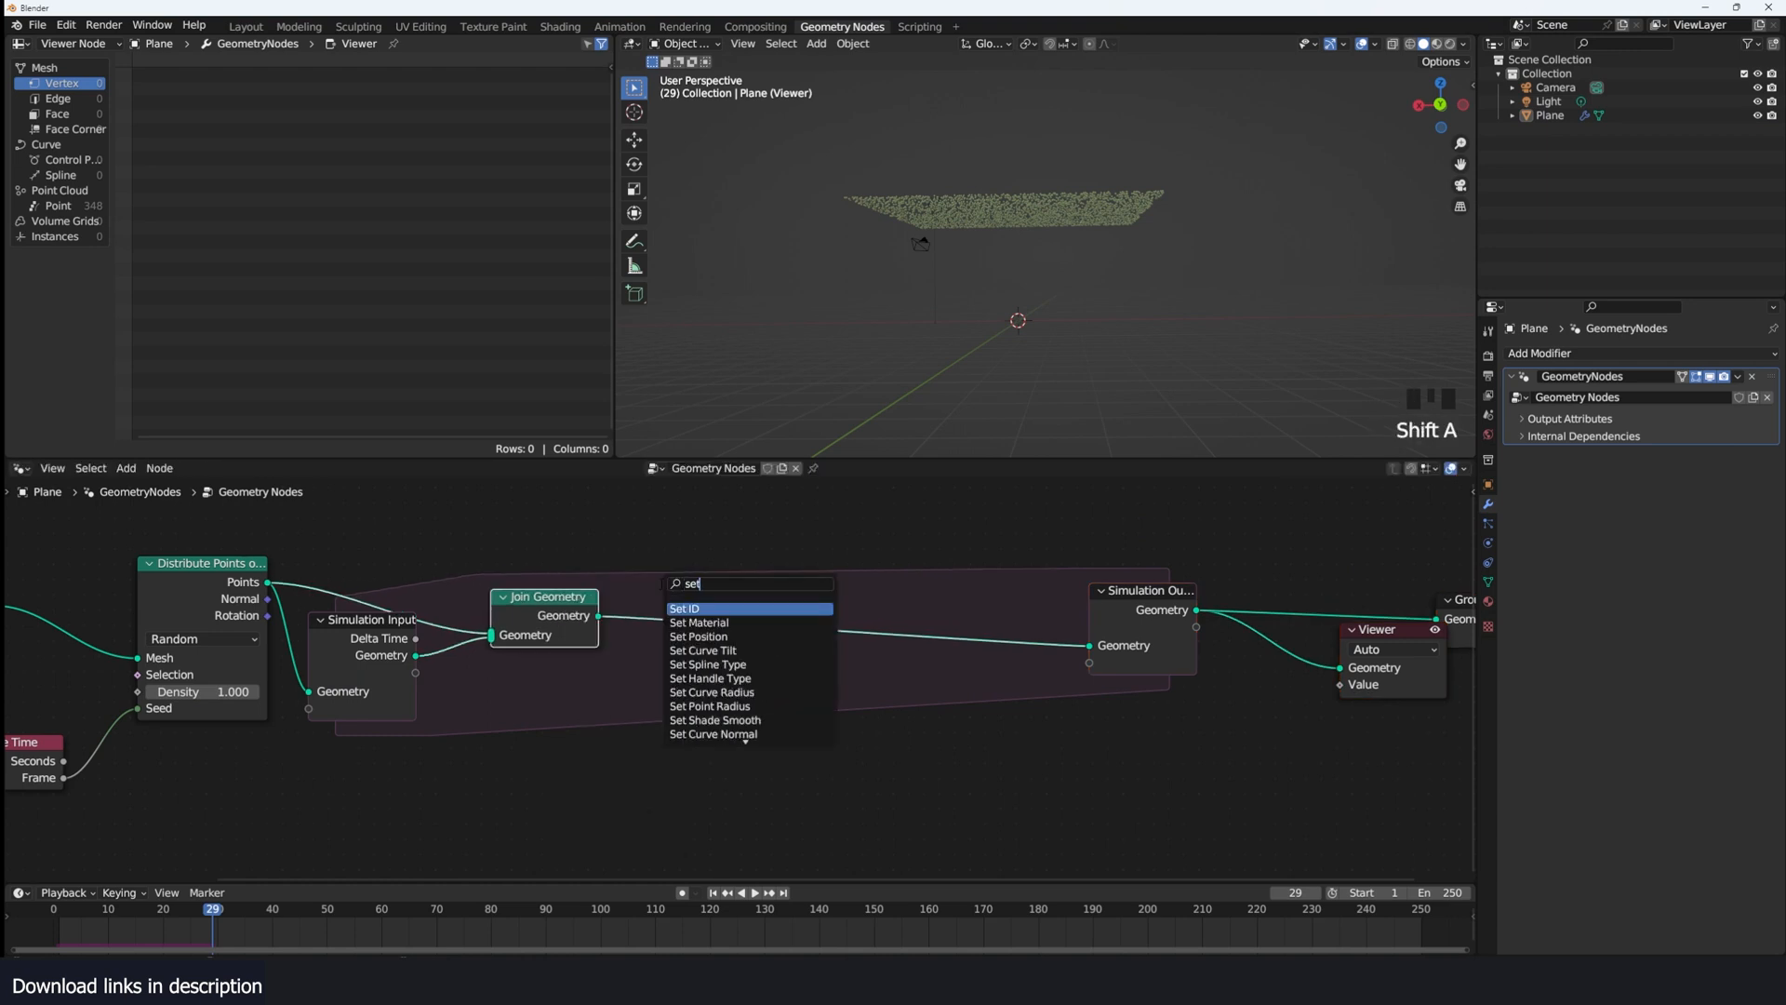
{"action": "left_click", "coordinate": [724, 637]}
{"action": "left_click", "coordinate": [778, 630]}
{"action": "left_click_drag", "start_coordinate": [798, 715], "coordinate": [782, 714], "text": "shift"}
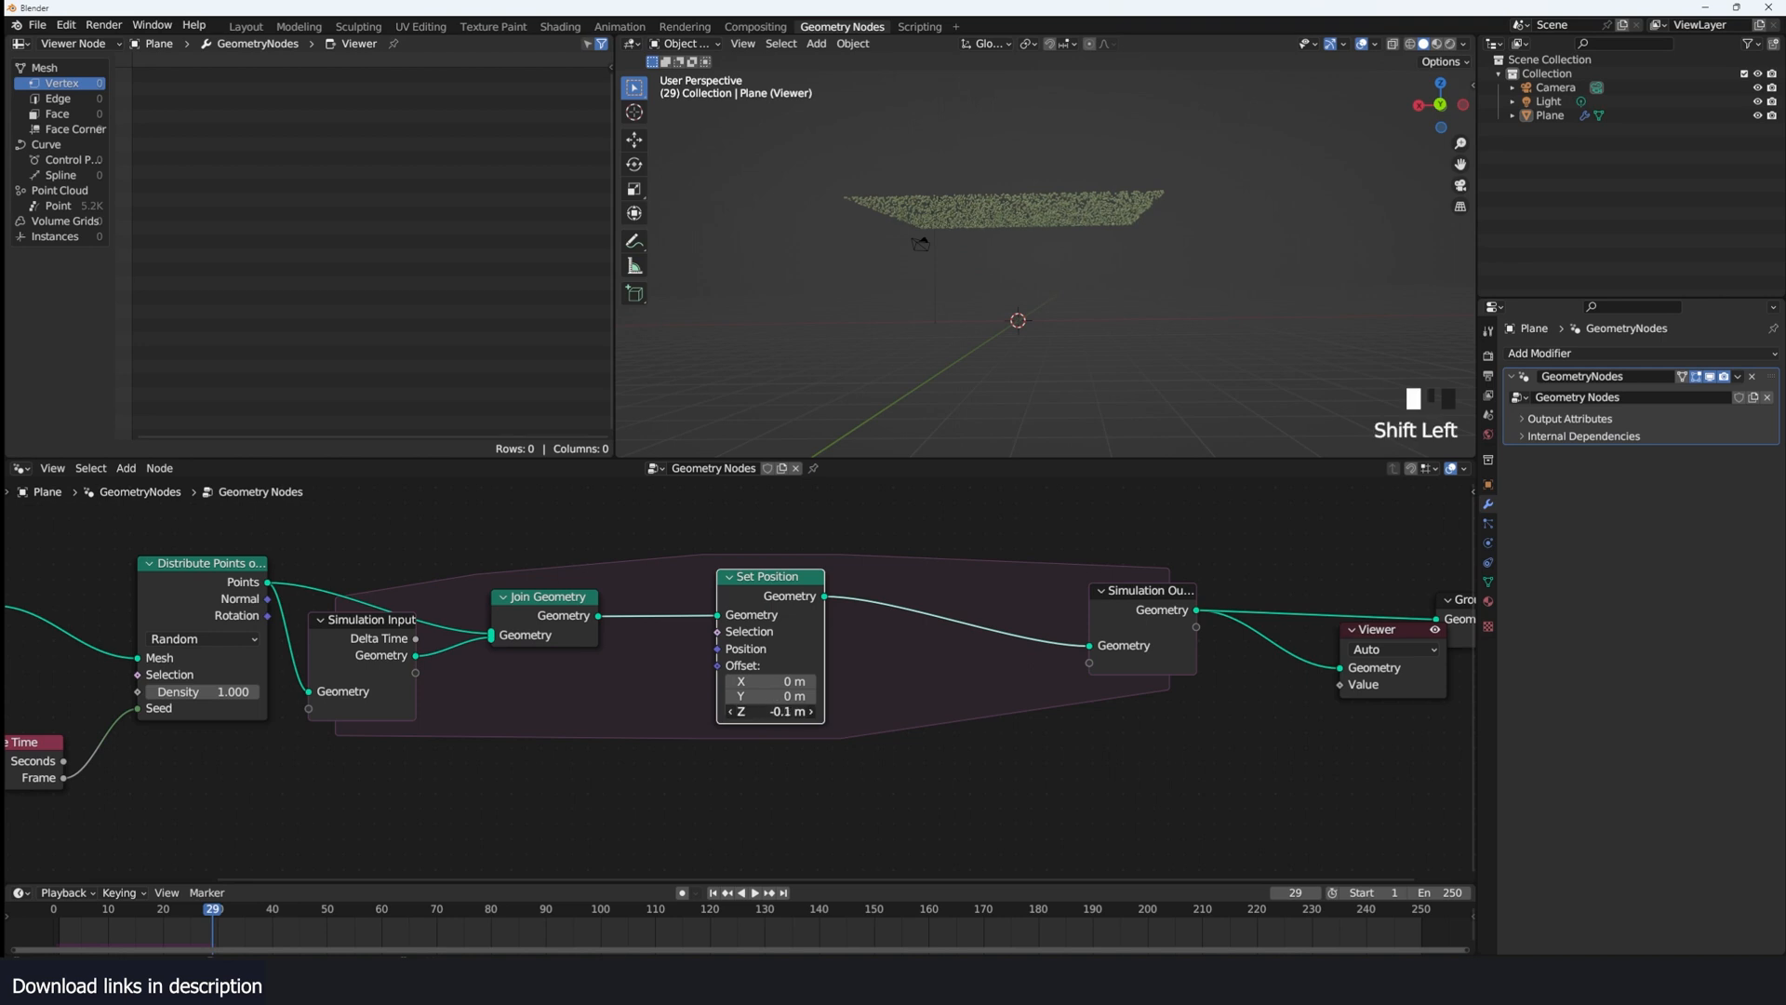
Step: Play the simulation from frame 1 and examine the falling points in the viewport
{"action": "key", "text": "shift+Left"}
{"action": "key", "text": "space"}
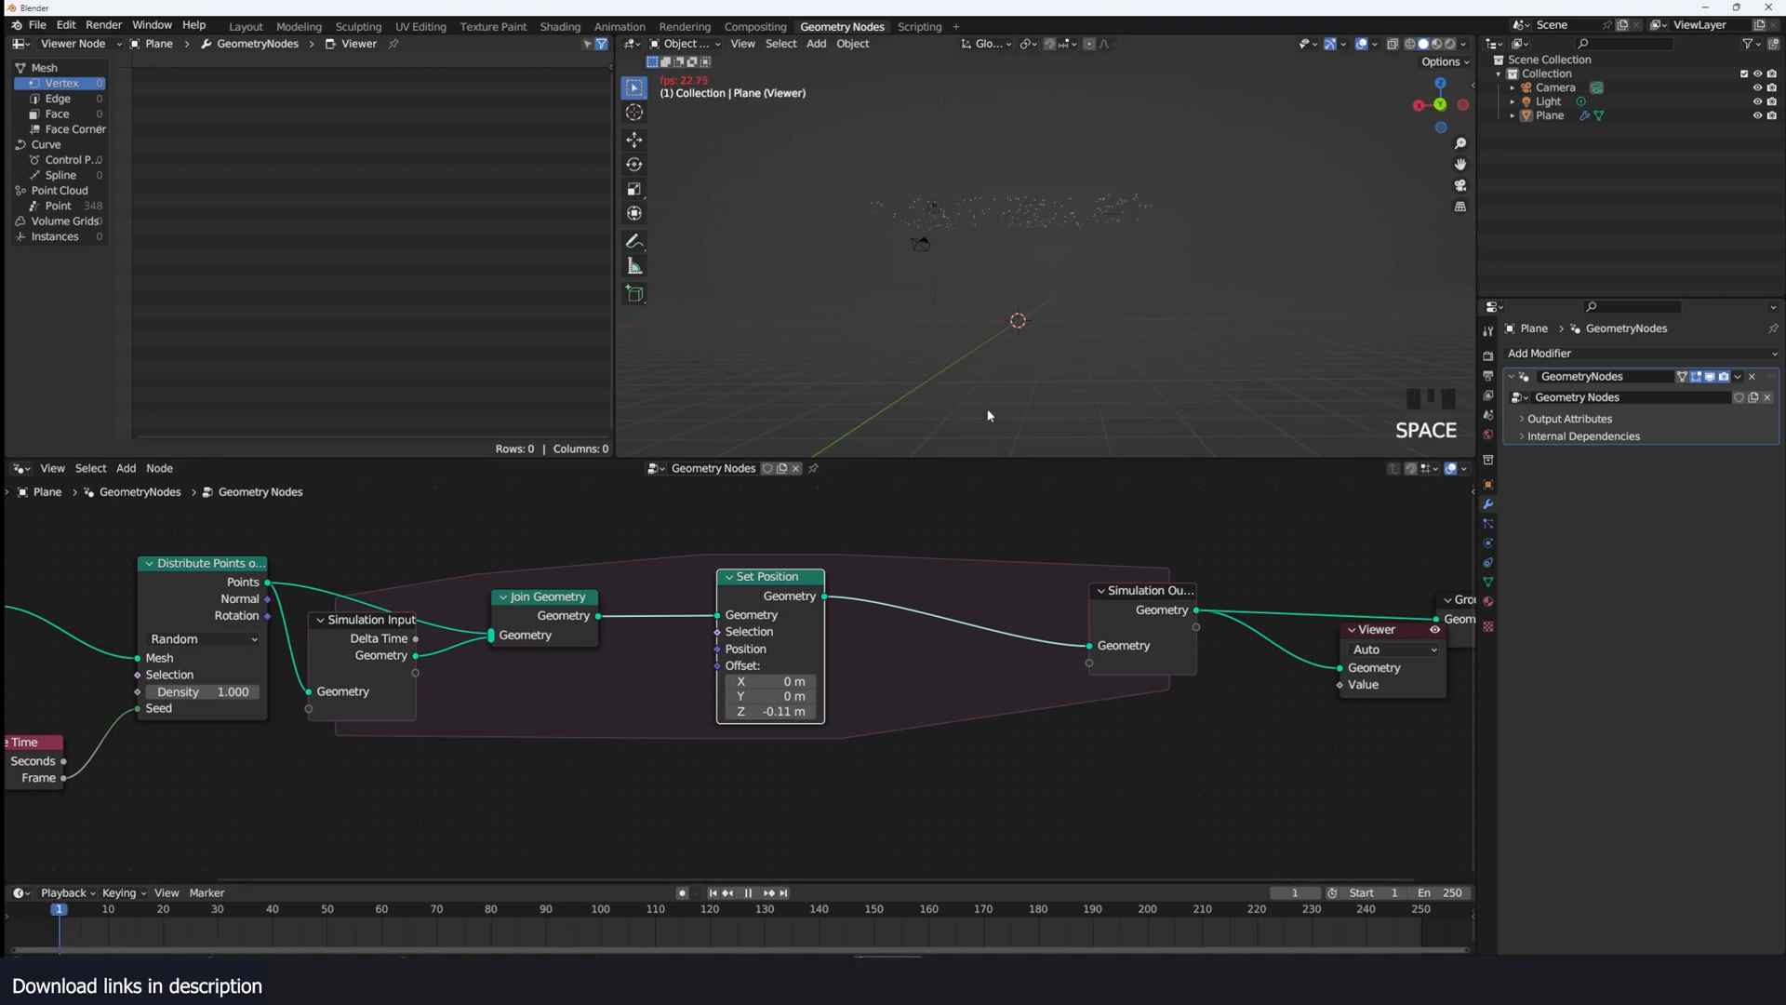
{"action": "middle_click_drag", "start_coordinate": [981, 359], "coordinate": [1060, 335]}
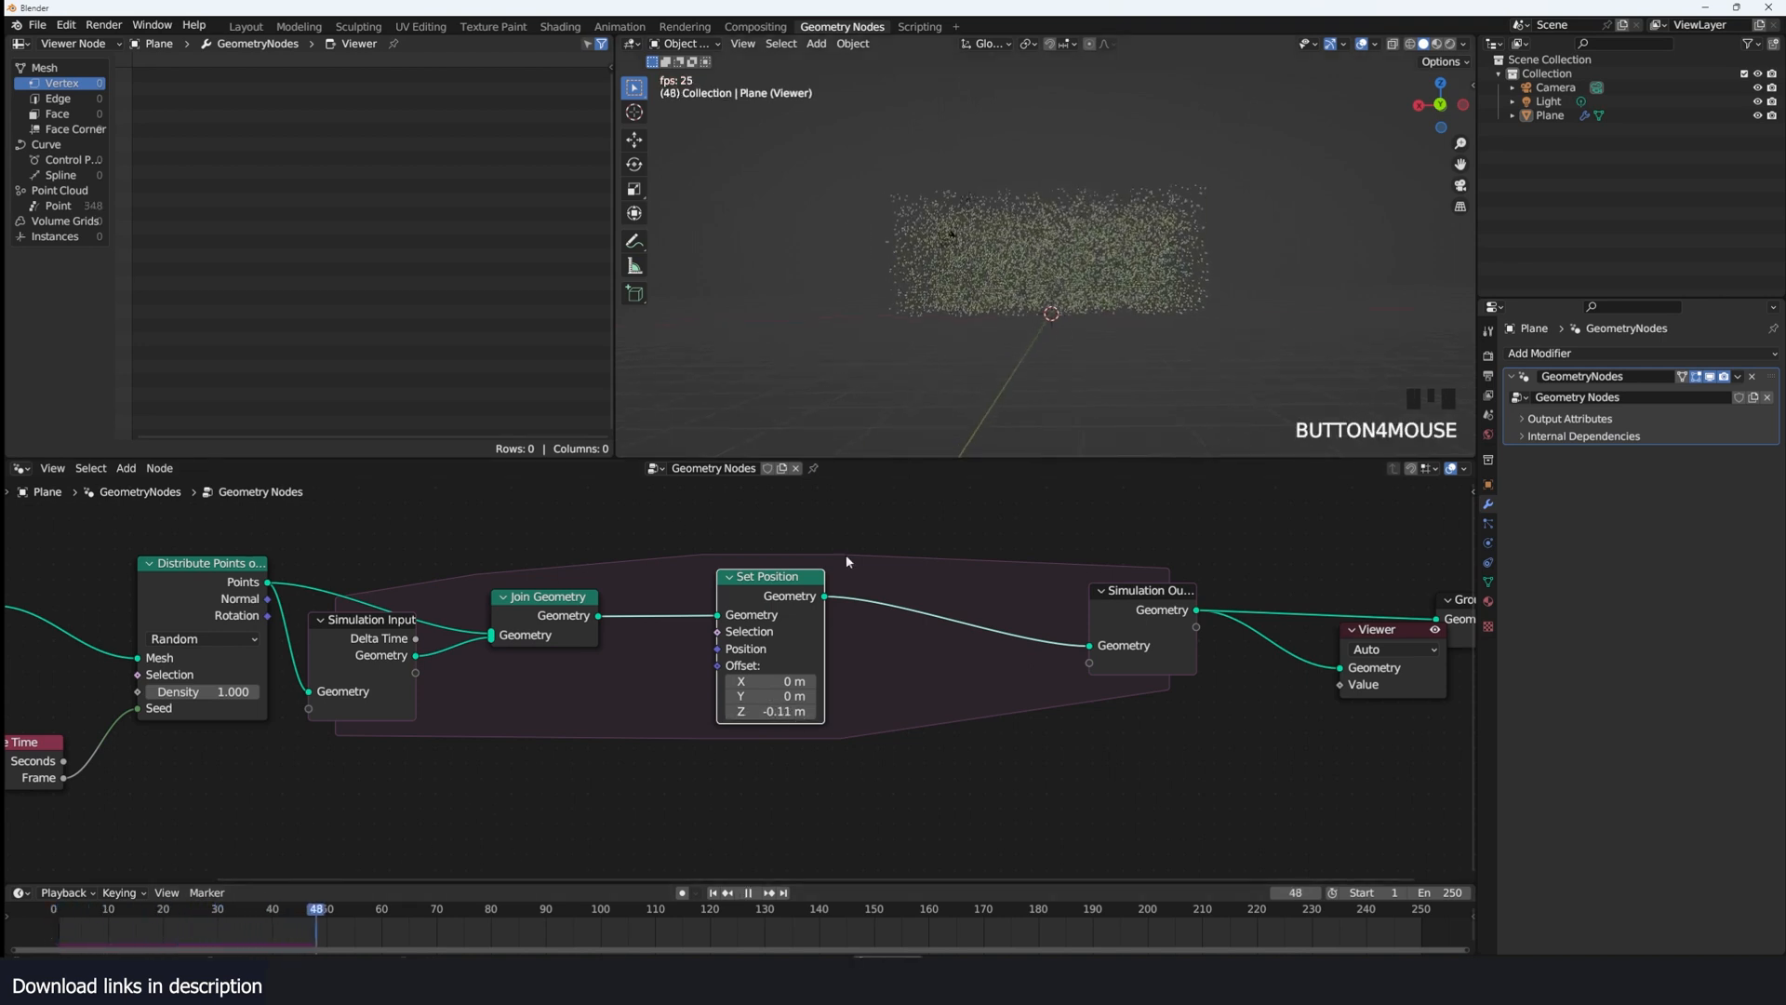
{"action": "key", "text": "space"}
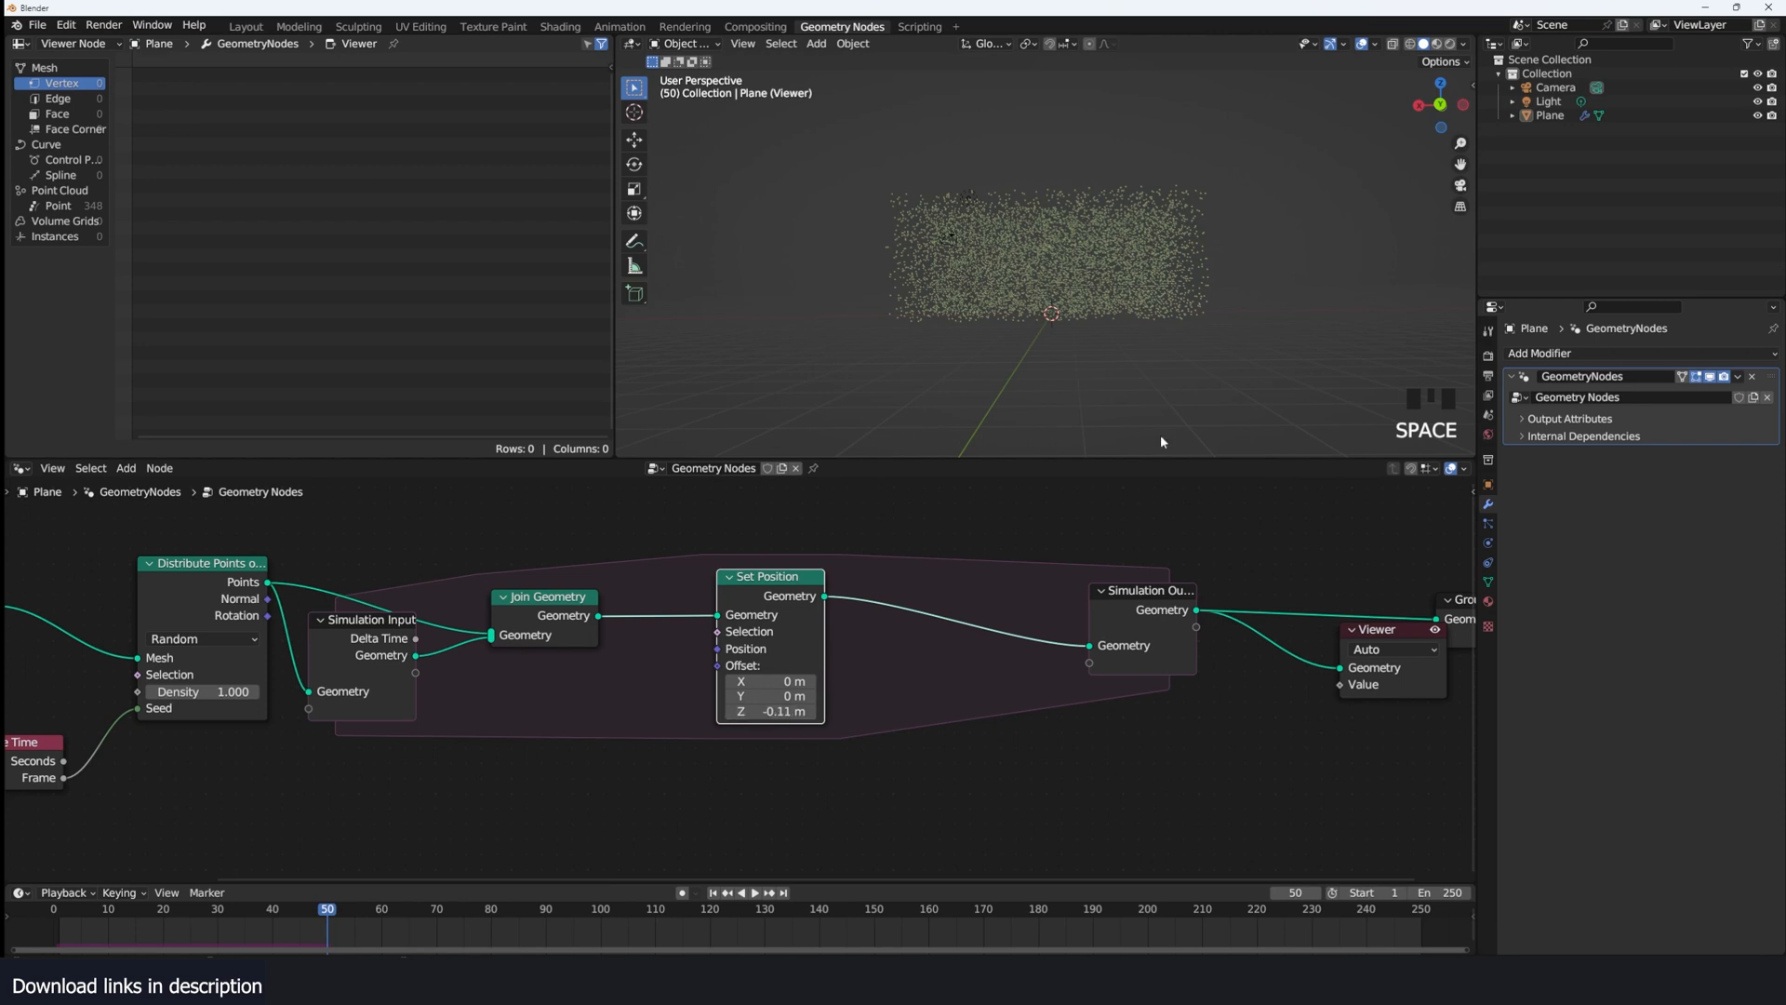
{"action": "key", "text": "space"}
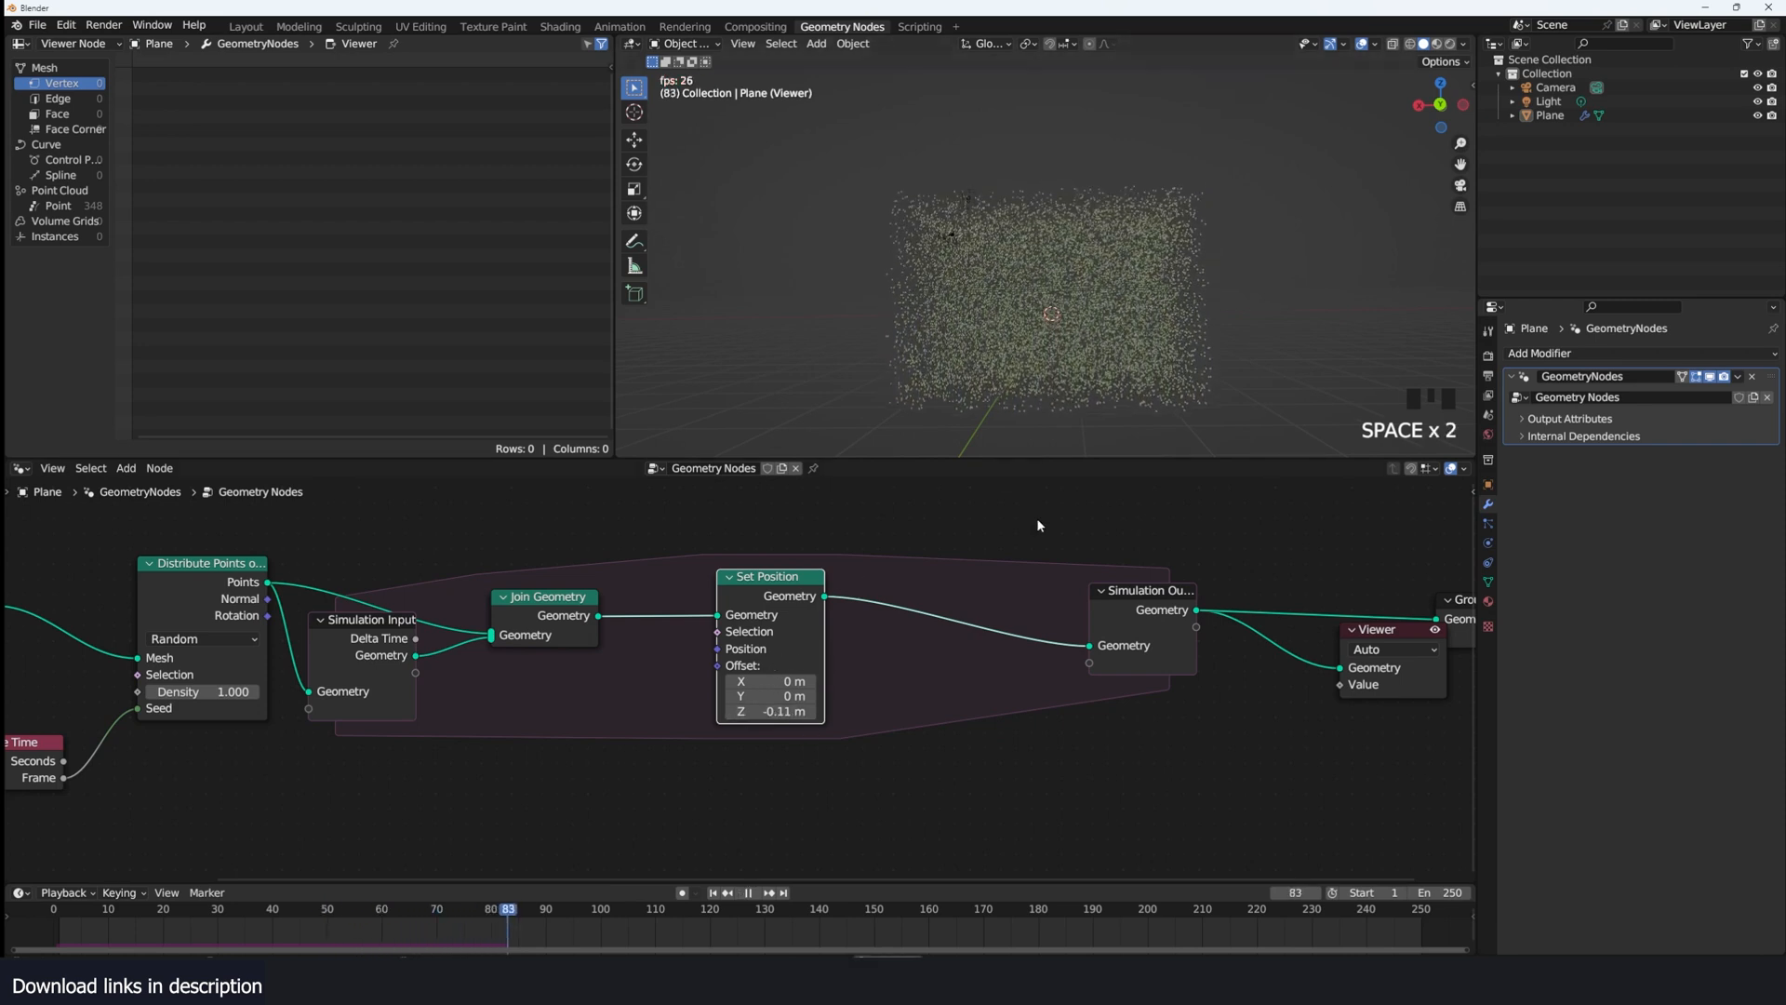
{"action": "key", "text": "space"}
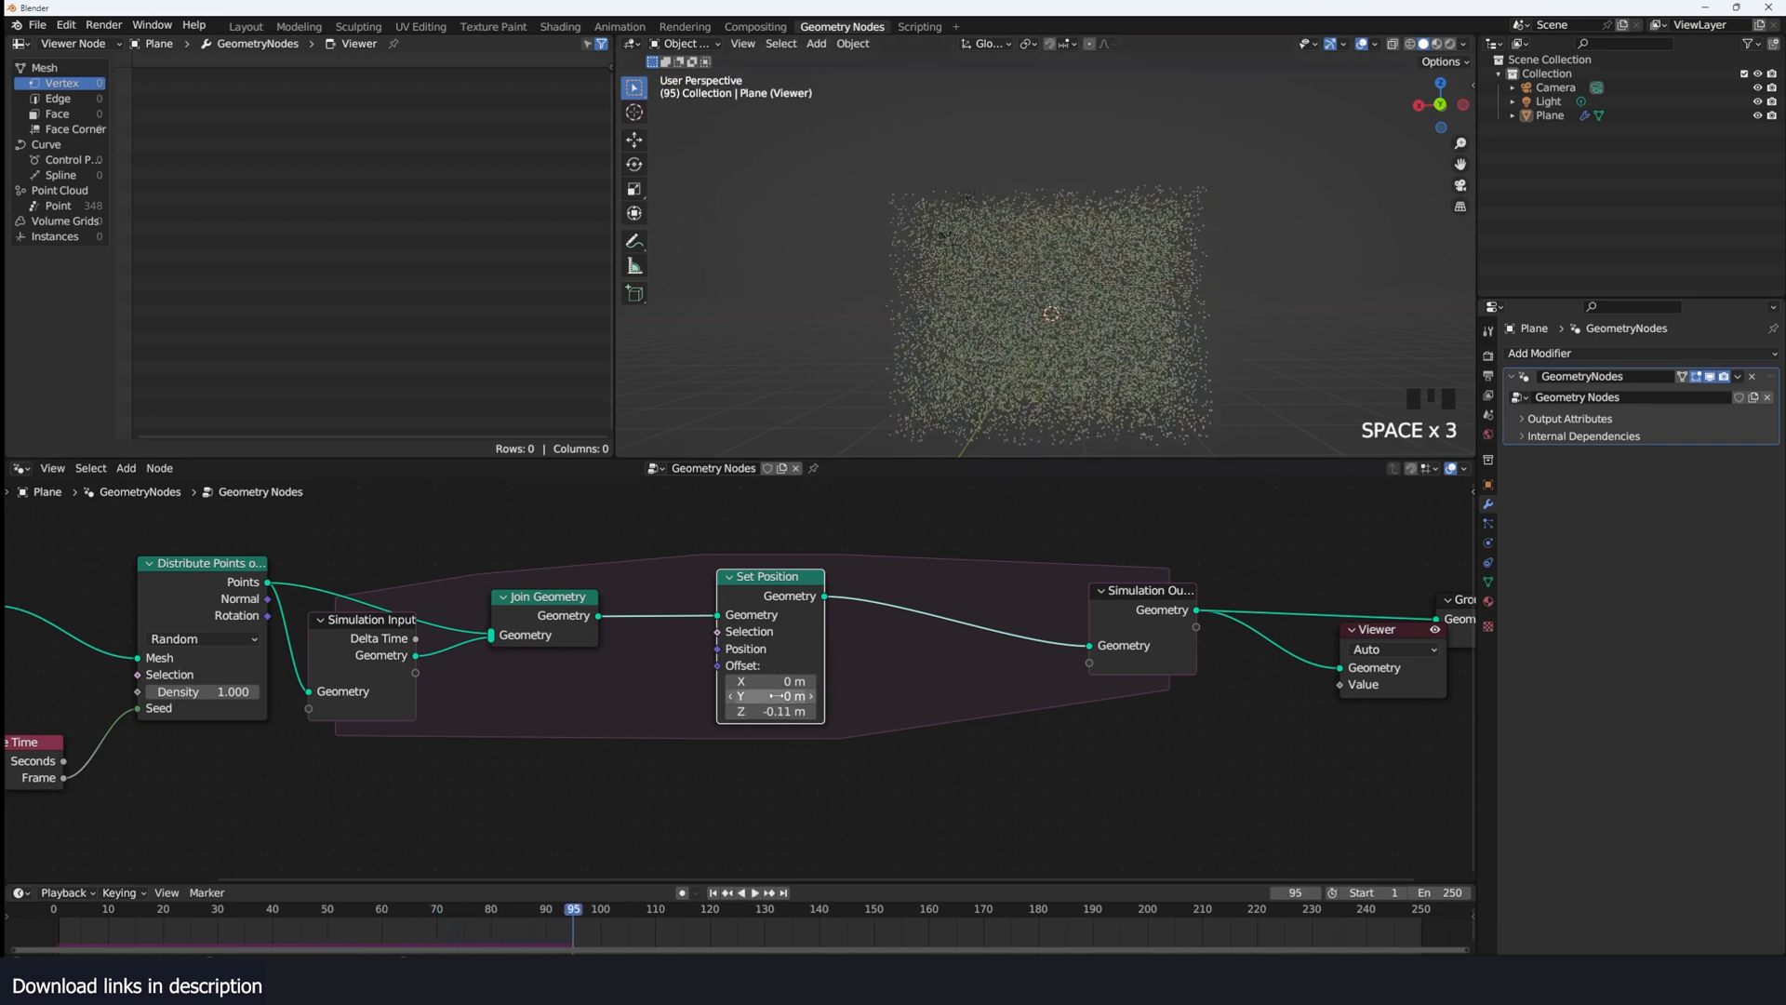
Step: Set the Y offset of the Set Position node inside the zone to -0.31 m and replay the simulation
{"action": "left_click_drag", "start_coordinate": [773, 696], "coordinate": [762, 696], "text": "shift"}
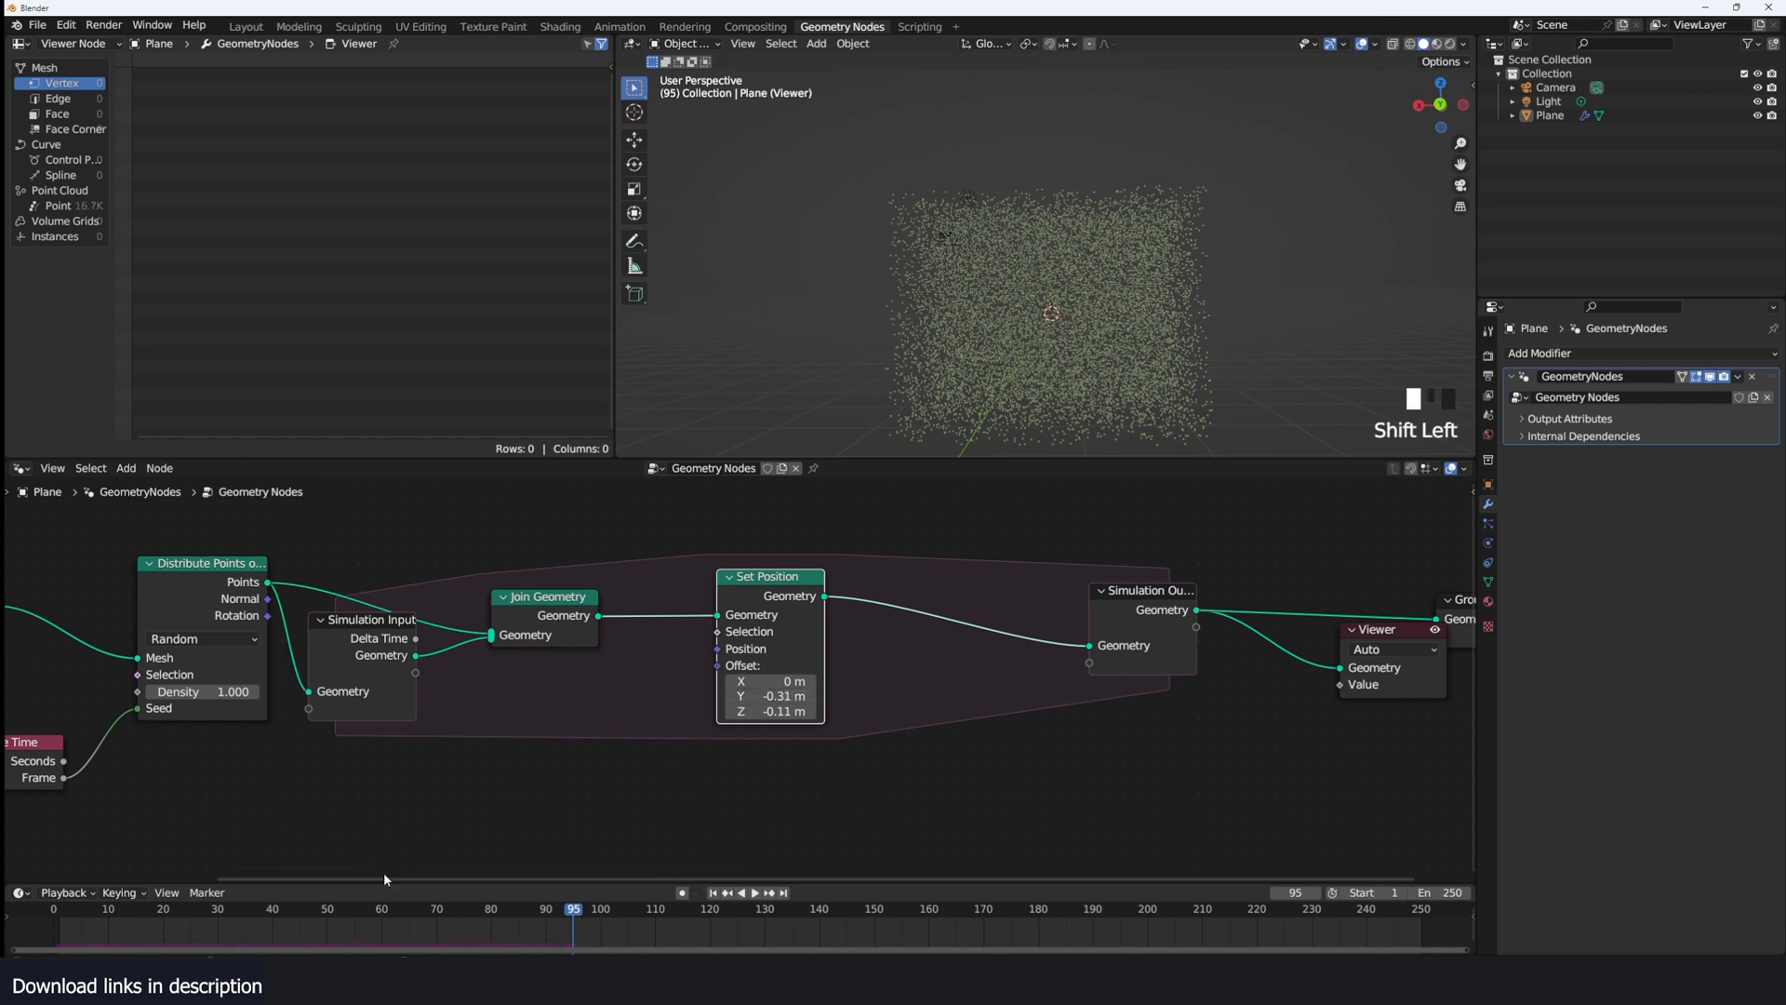
{"action": "key", "text": "space"}
{"action": "key", "text": "space"}
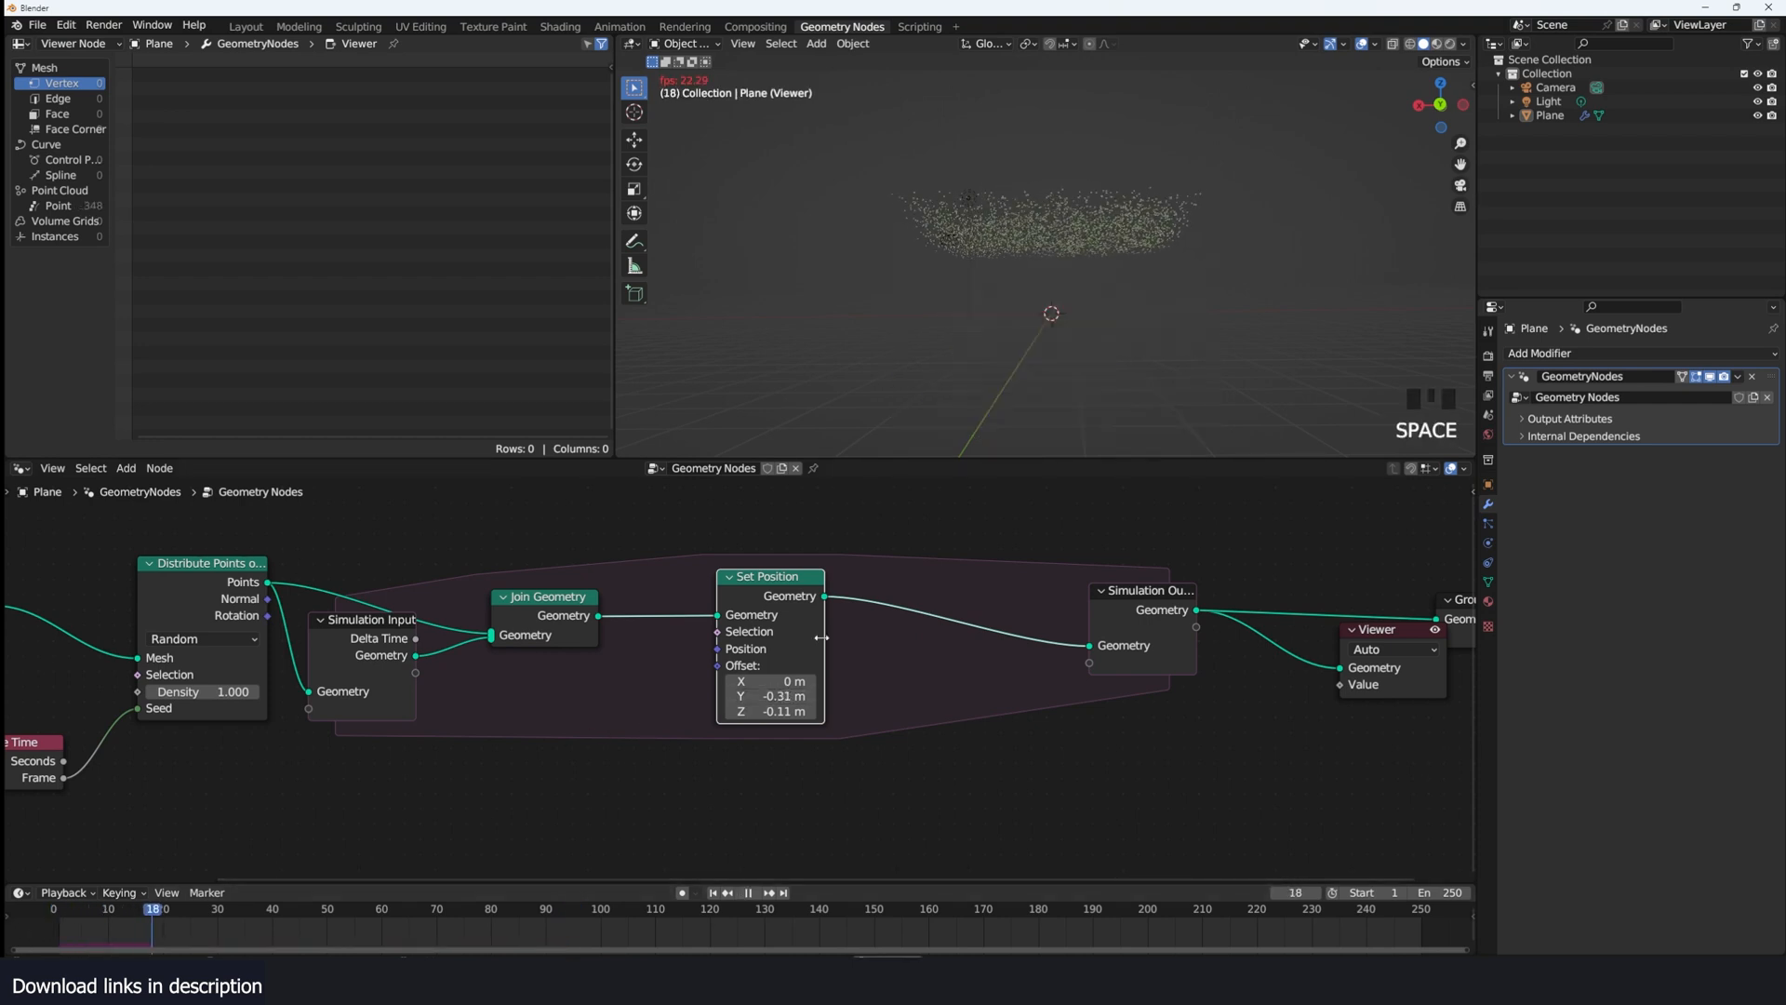
{"action": "key", "text": "grave"}
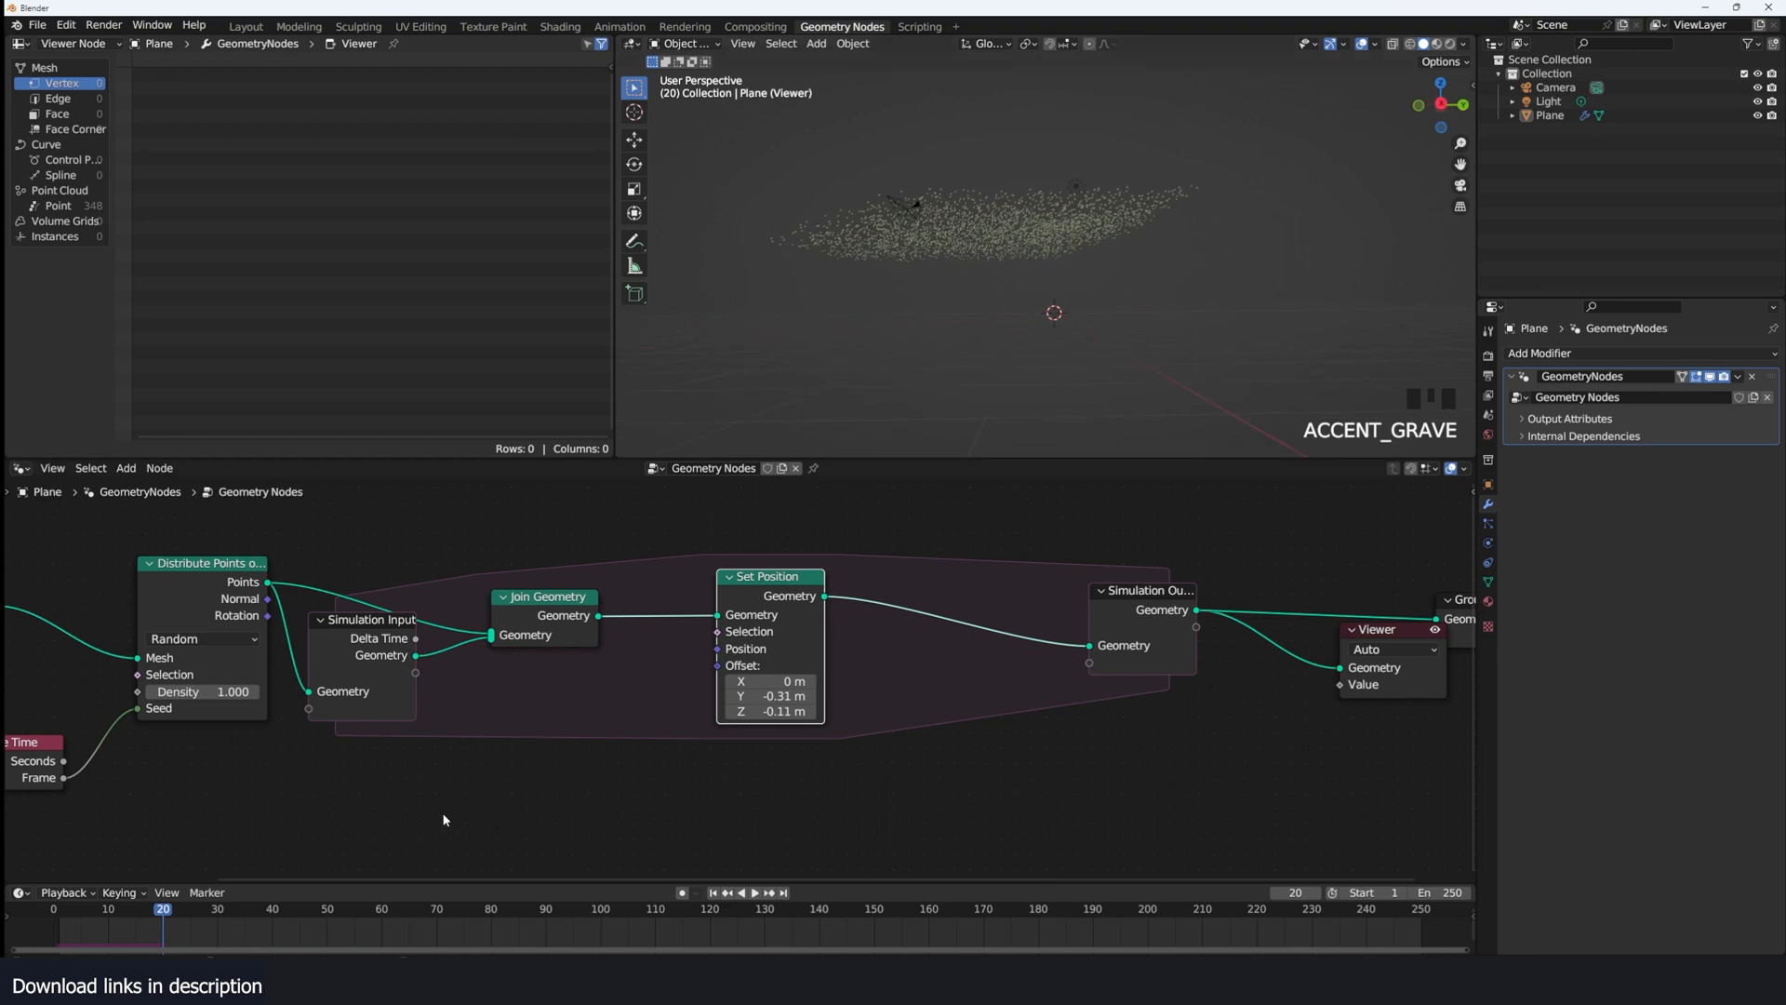
Step: Set the in-zone Set Position node's Y offset to -0.05 m and check the slanted fall in playback
{"action": "left_click_drag", "start_coordinate": [786, 696], "coordinate": [800, 696], "text": "shift"}
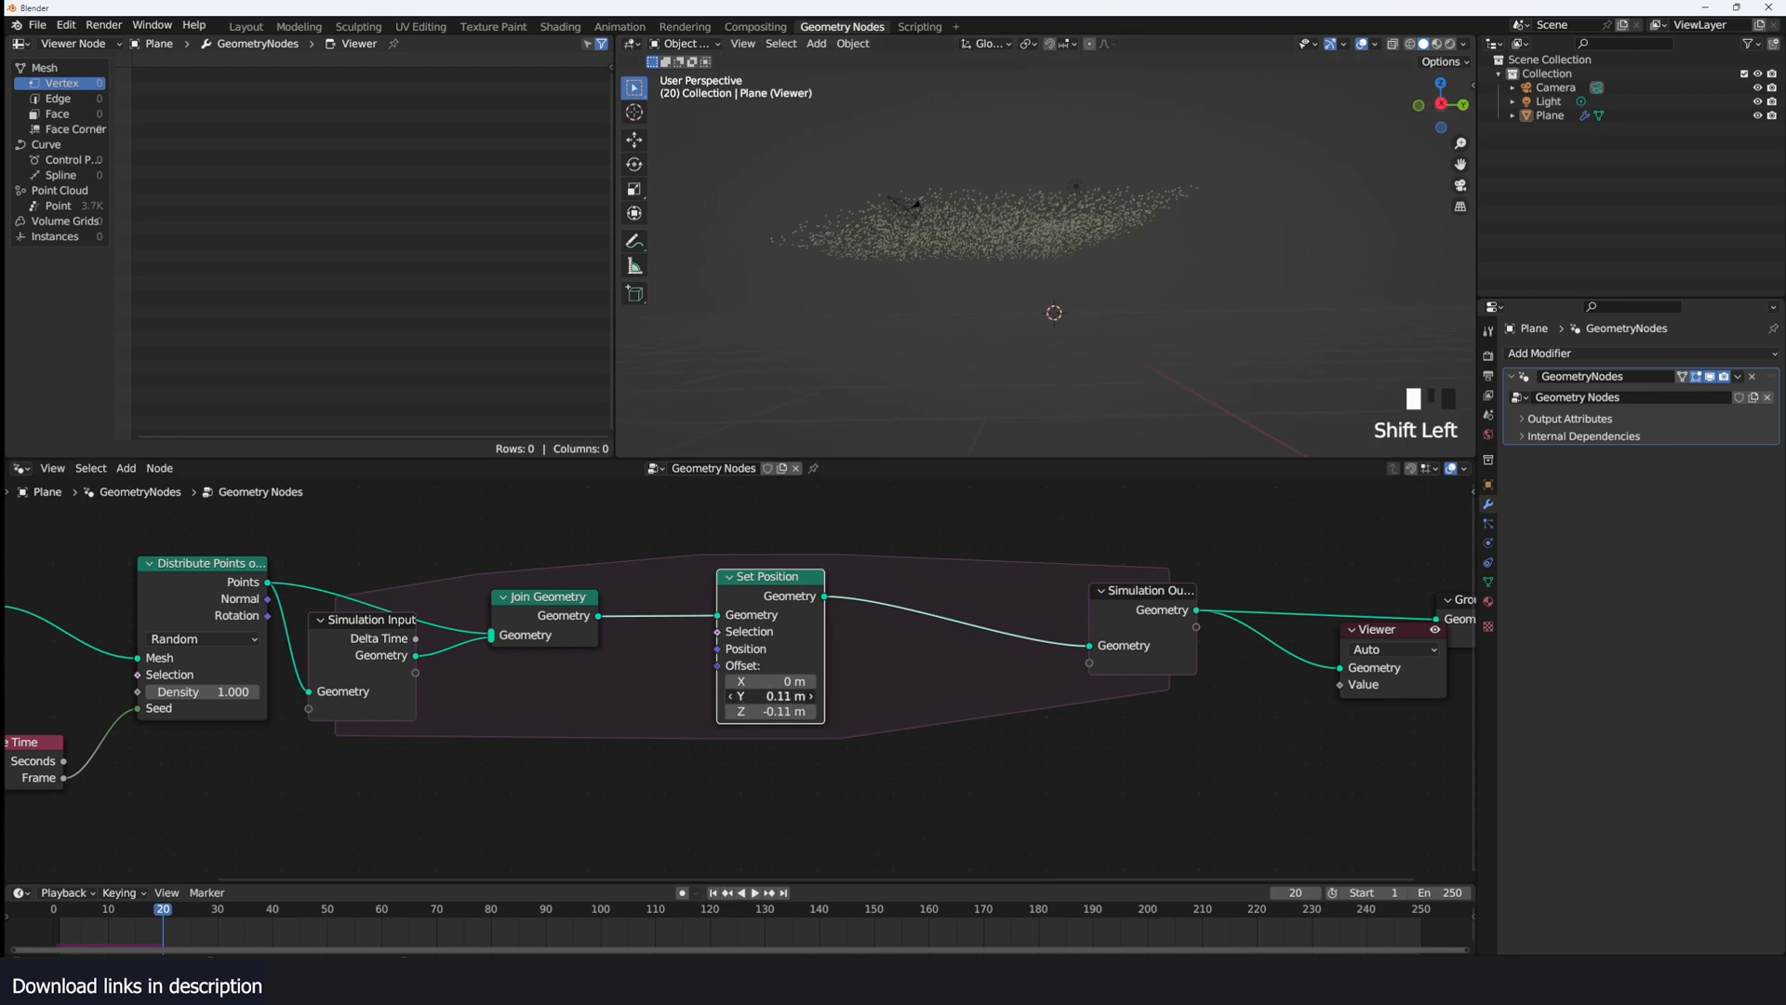
{"action": "key", "text": "space"}
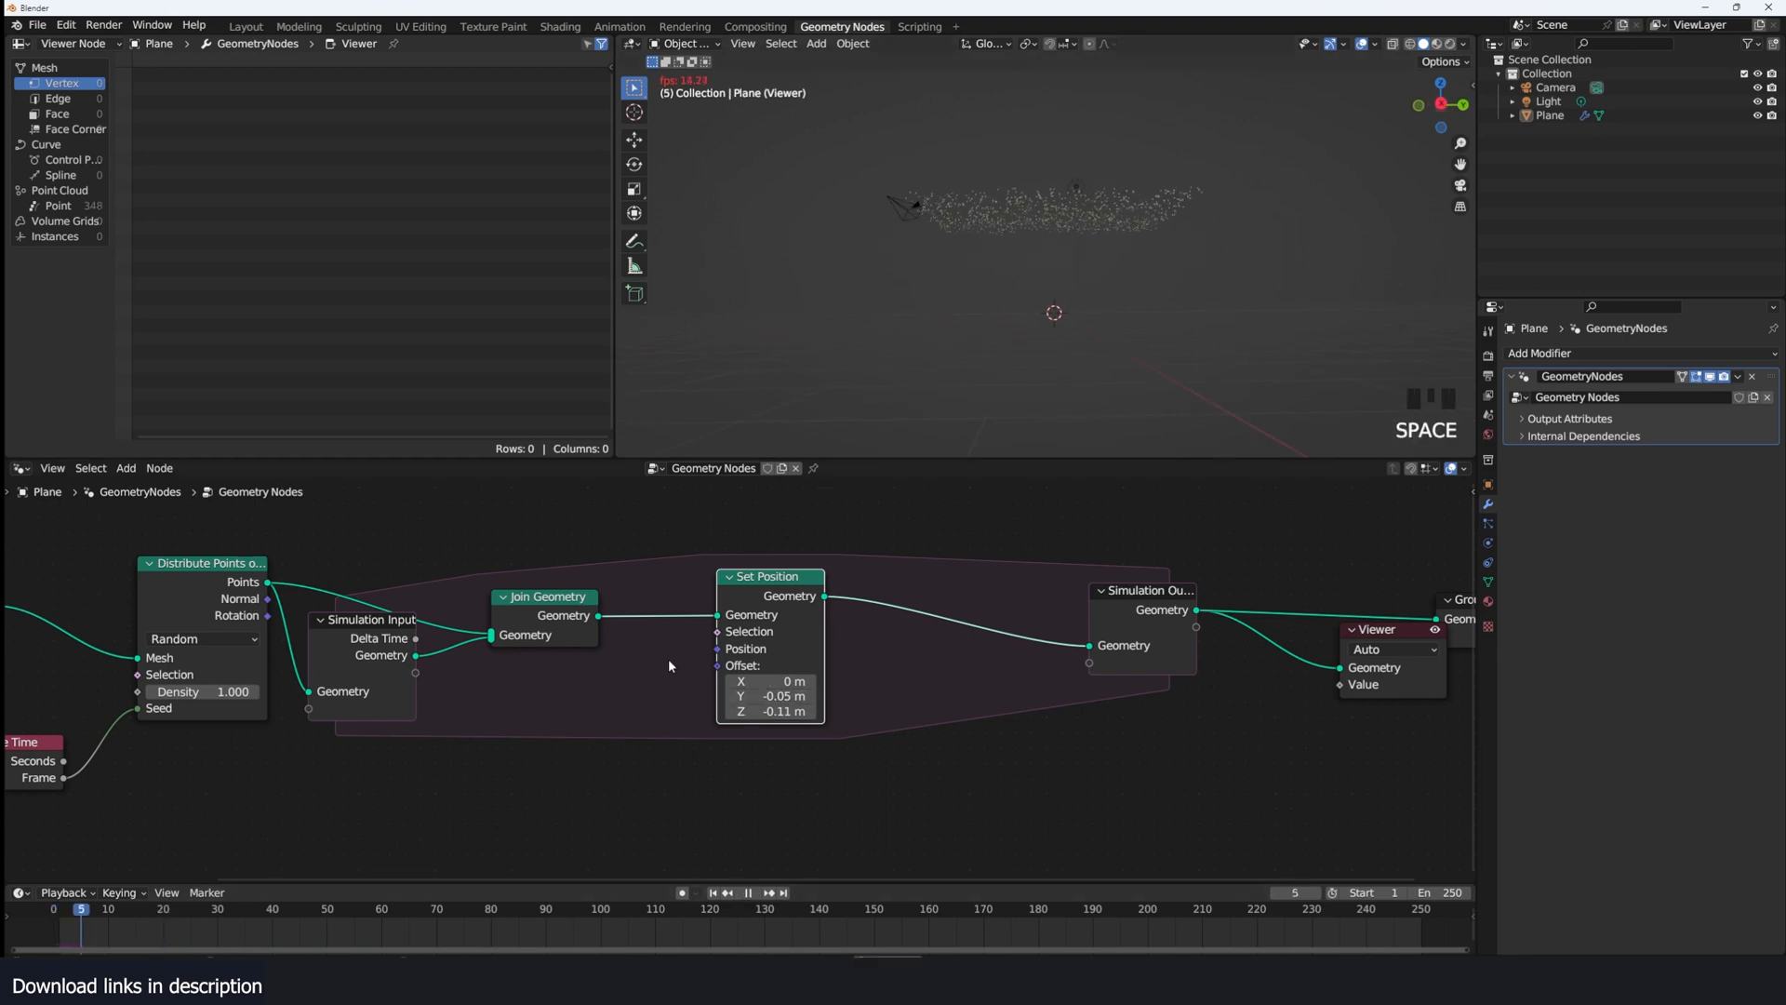
{"action": "key", "text": "grave"}
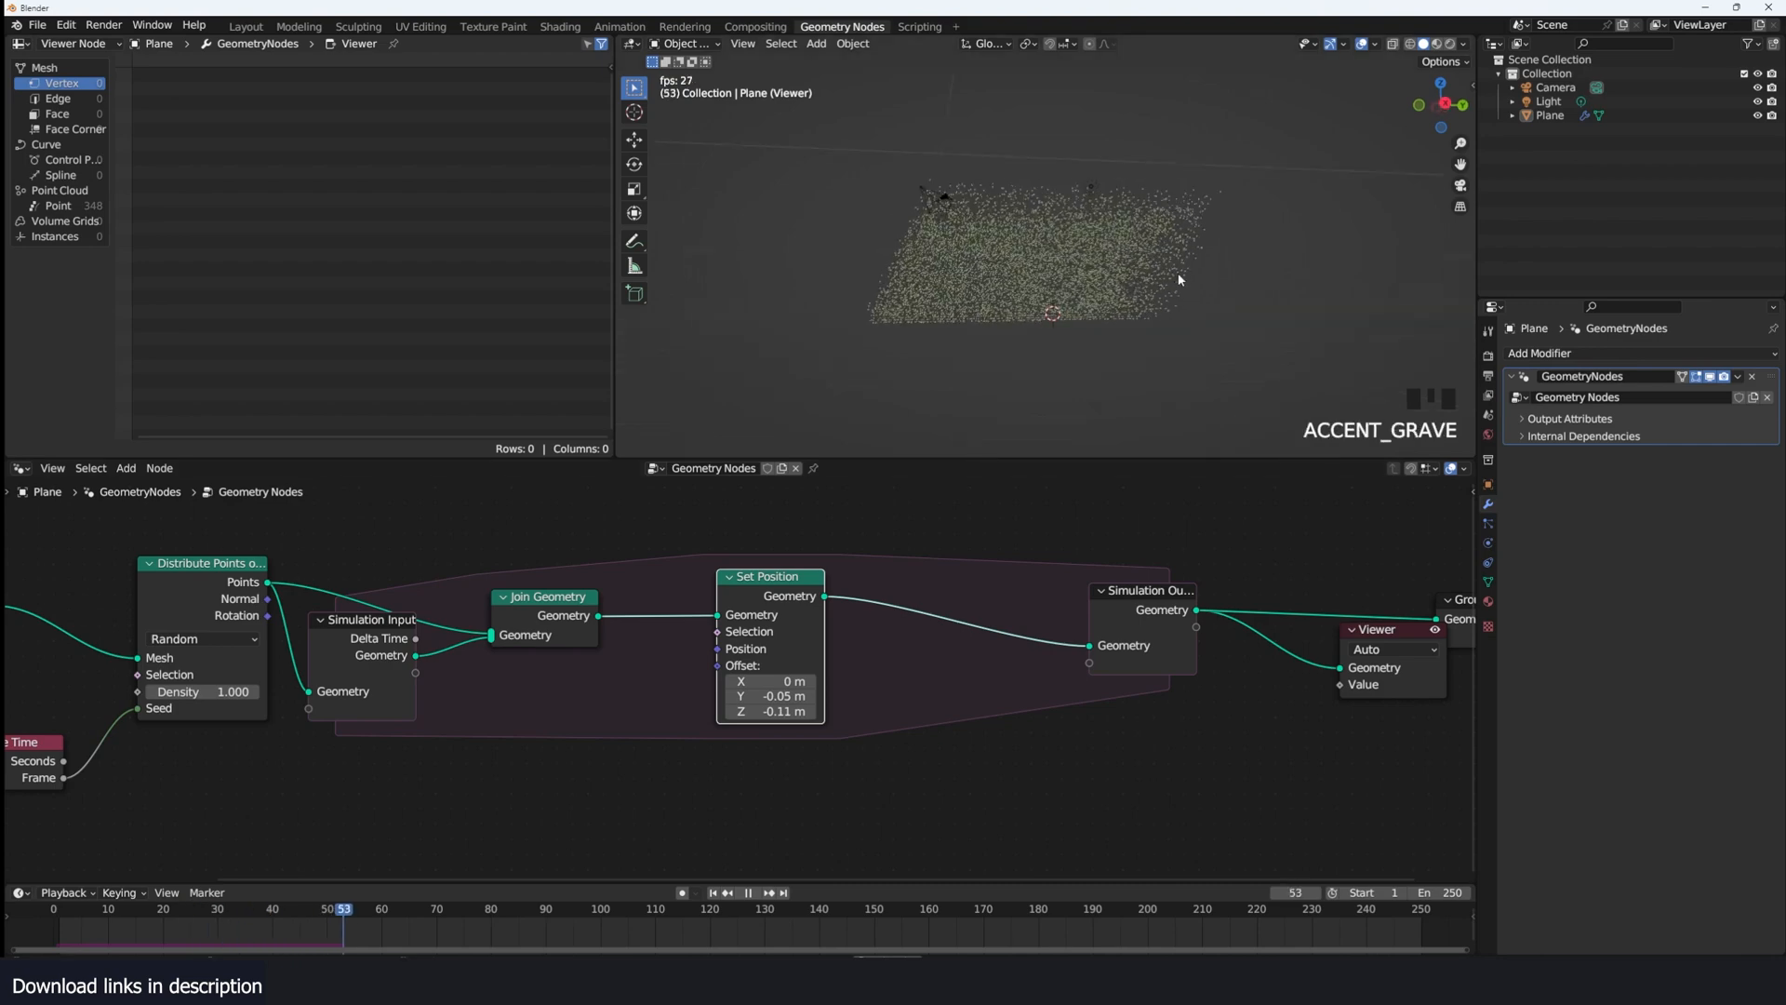
{"action": "scroll", "coordinate": [1156, 284], "scroll_direction": "up", "scroll_amount": 3}
{"action": "key", "text": "space"}
Step: Set the in-zone Set Position node's Z offset to -0.18 m and replay the simulation to check the fall
{"action": "left_click_drag", "start_coordinate": [772, 711], "coordinate": [766, 711], "text": "shift"}
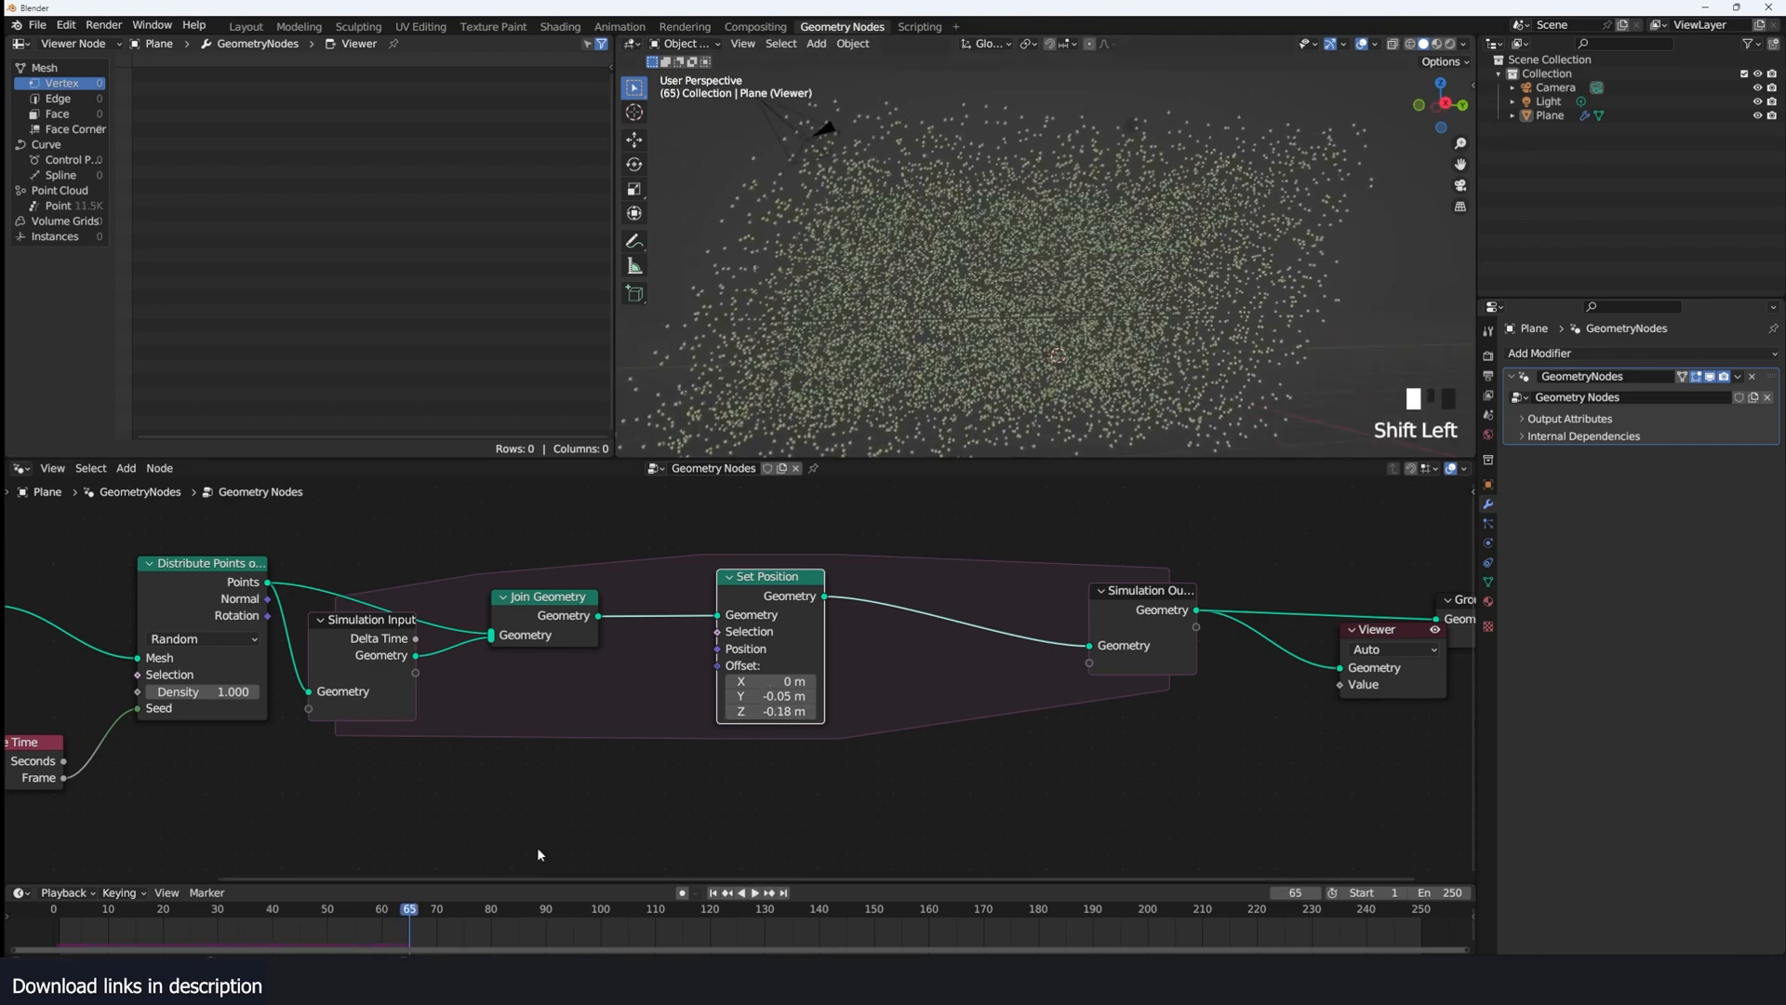
{"action": "key", "text": "space"}
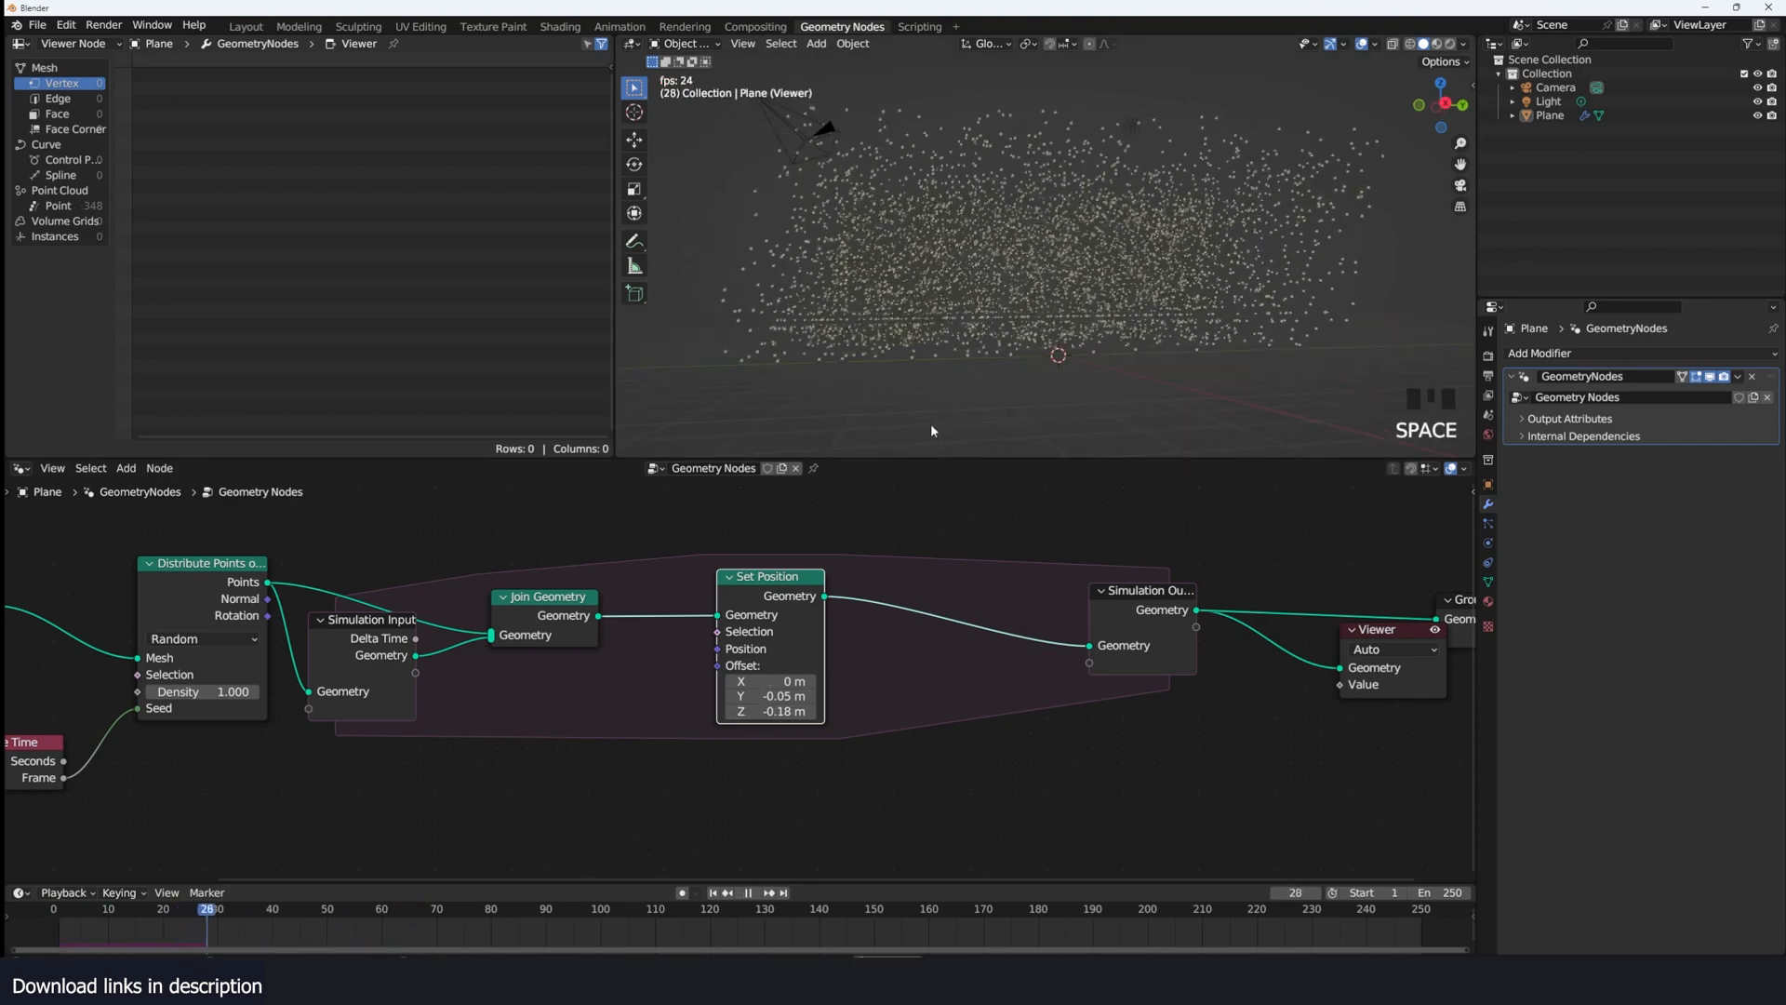
{"action": "scroll", "coordinate": [1119, 340], "scroll_direction": "down", "scroll_amount": 4}
{"action": "middle_click_drag", "start_coordinate": [1119, 337], "coordinate": [1148, 311], "text": "shift"}
{"action": "scroll", "coordinate": [1045, 341], "scroll_direction": "up", "scroll_amount": 2}
Step: Add a mesh cube to the scene and scale it to about 0.53
{"action": "key", "text": "shift+a"}
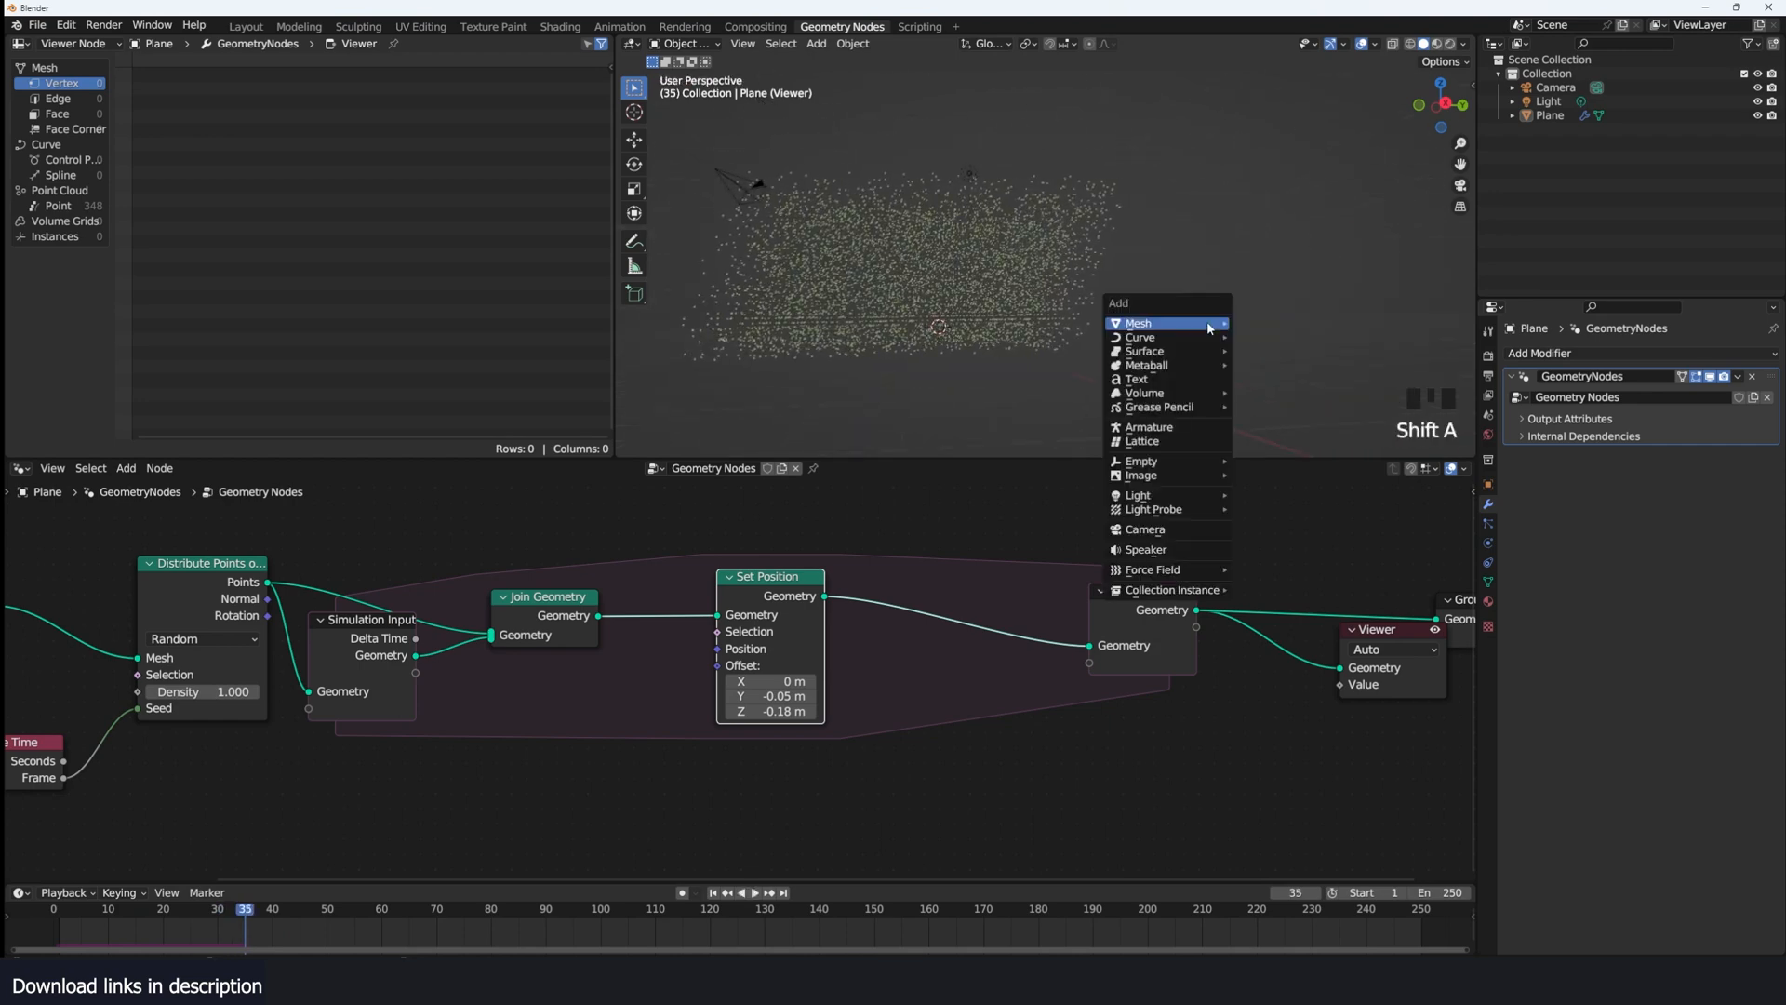
{"action": "mouse_move", "coordinate": [1210, 324]}
{"action": "left_click", "coordinate": [1273, 338]}
{"action": "key", "text": "s"}
{"action": "left_click", "coordinate": [1177, 389]}
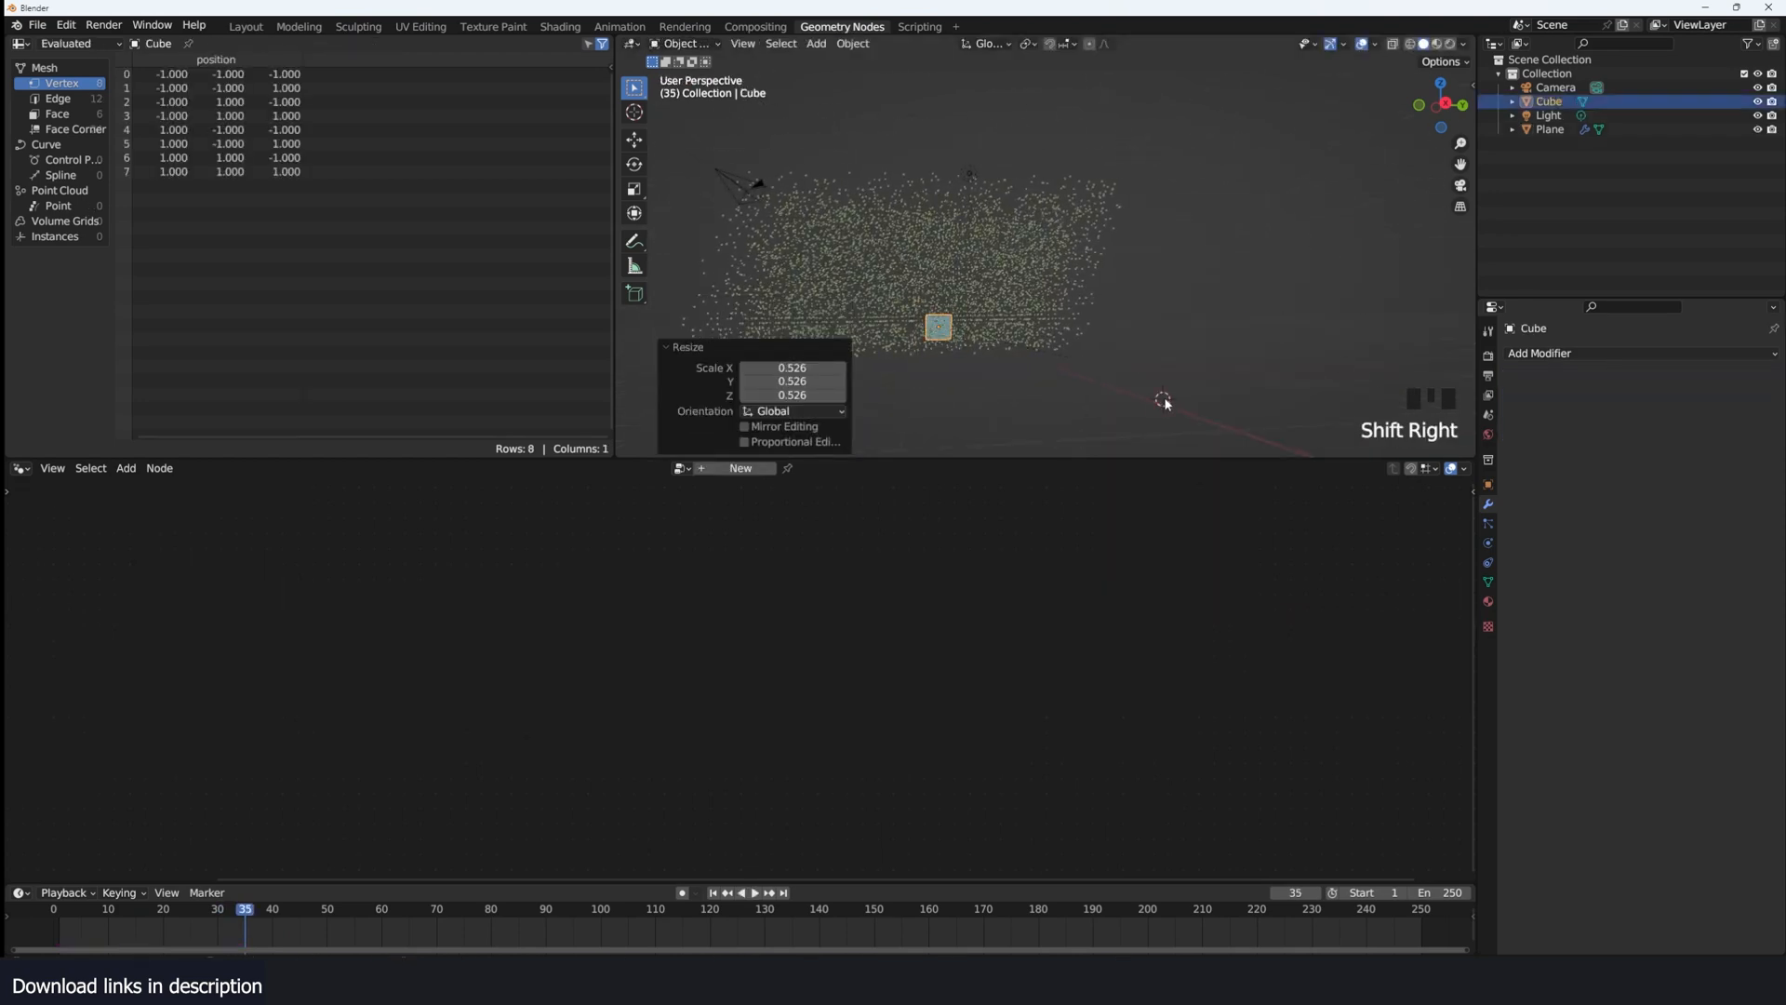
Step: Snap the cube to the 3D cursor placed beside the falling points and frame it in the view
{"action": "key", "text": "shift+s"}
{"action": "left_click", "coordinate": [1107, 310]}
{"action": "key", "text": "KP_Decimal"}
Step: Taper the cube in Edit Mode by scaling its top face to about 0.31 and raising it along Z to about 4.04
{"action": "key", "text": "Tab"}
{"action": "scroll", "coordinate": [1006, 216], "scroll_direction": "down", "scroll_amount": 4}
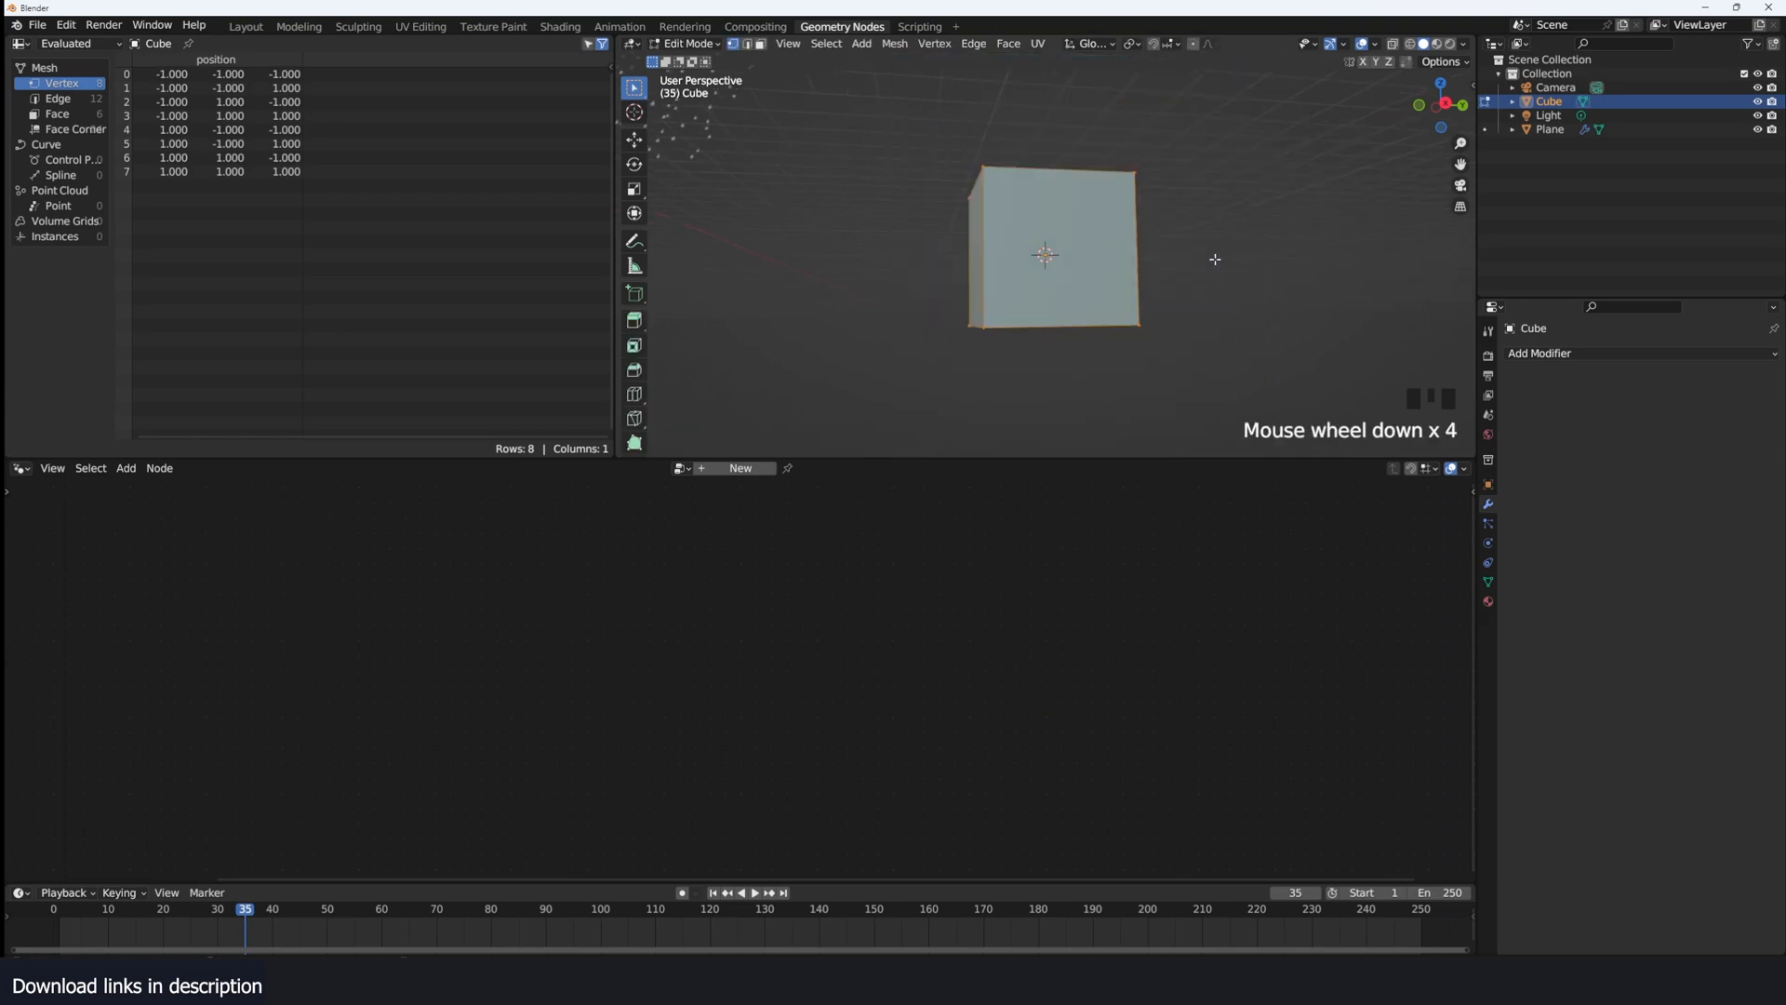
{"action": "scroll", "coordinate": [1006, 217], "scroll_direction": "down", "scroll_amount": 1}
{"action": "scroll", "coordinate": [1006, 217], "scroll_direction": "down", "scroll_amount": 2}
{"action": "key", "text": "grave"}
{"action": "middle_click_drag", "start_coordinate": [1006, 217], "coordinate": [1104, 149]}
{"action": "key", "text": "s"}
{"action": "left_click", "coordinate": [1124, 223]}
{"action": "key", "text": "g"}
{"action": "key", "text": "z"}
{"action": "left_click", "coordinate": [1120, 117]}
Step: Extrude the cube's bottom face about 0.53 m down along Z and scale the new face to about 0.48
{"action": "key", "text": "grave"}
{"action": "left_click", "coordinate": [1054, 283]}
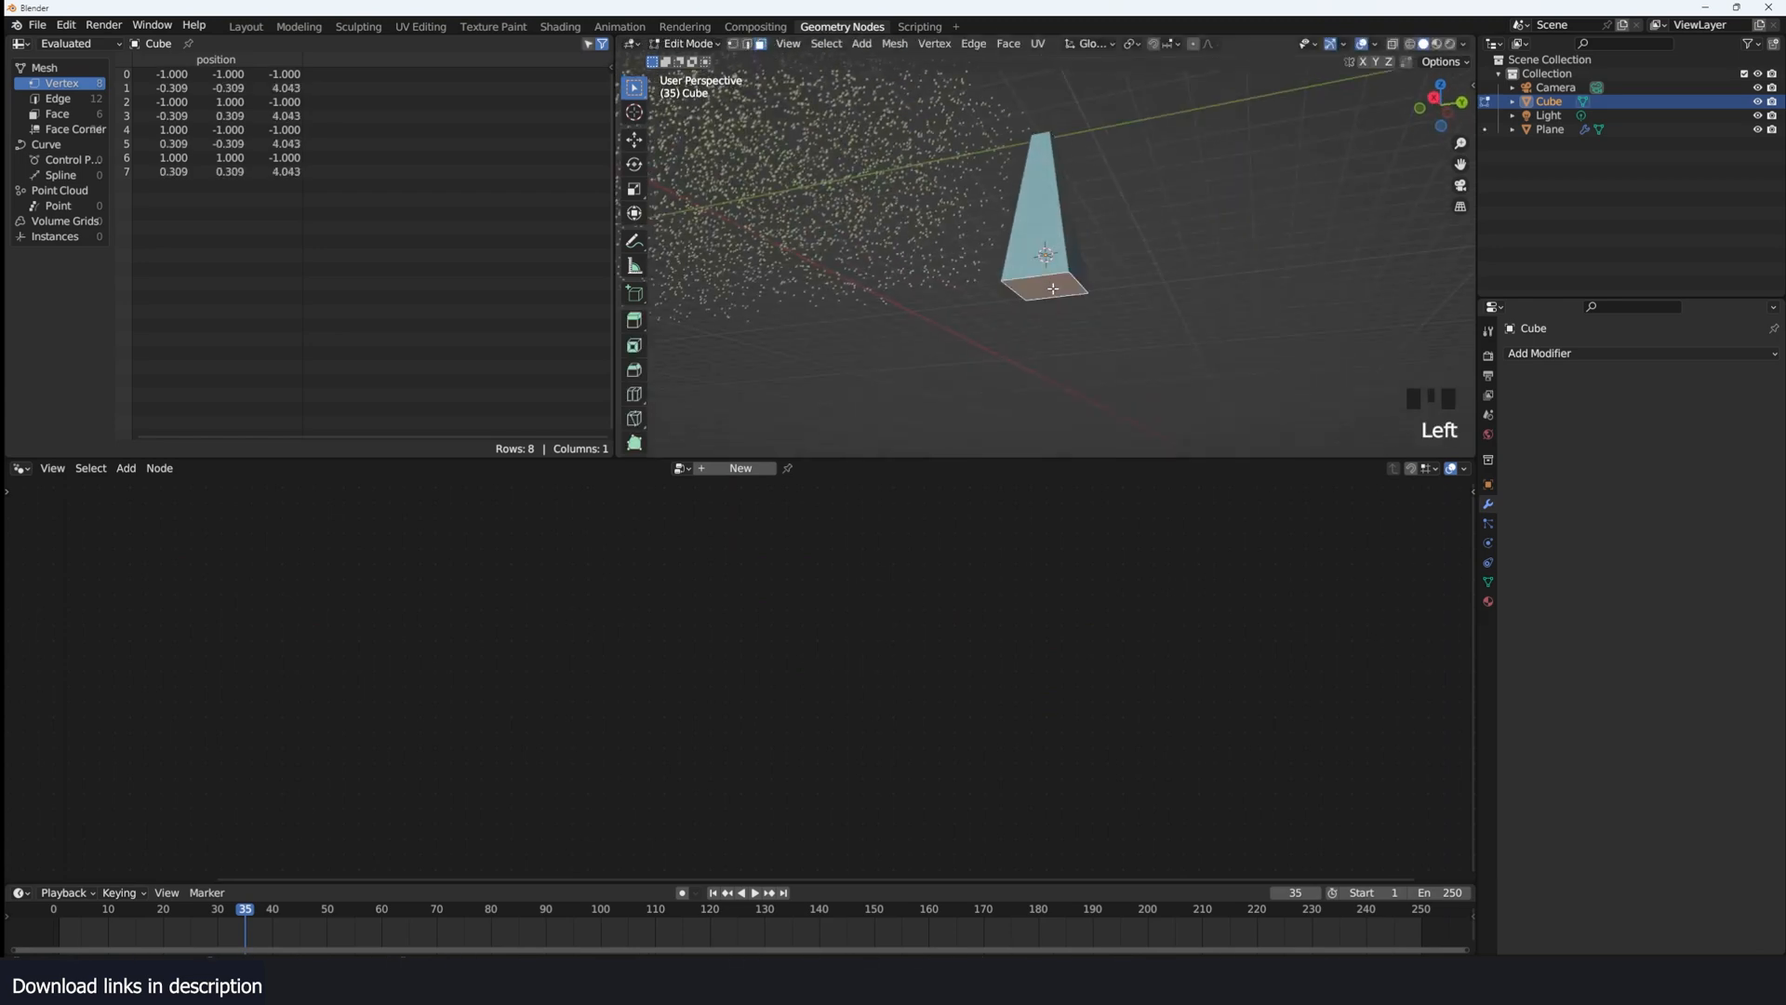
{"action": "key", "text": "e"}
{"action": "key", "text": "z"}
{"action": "left_click", "coordinate": [1140, 250]}
{"action": "key", "text": "s"}
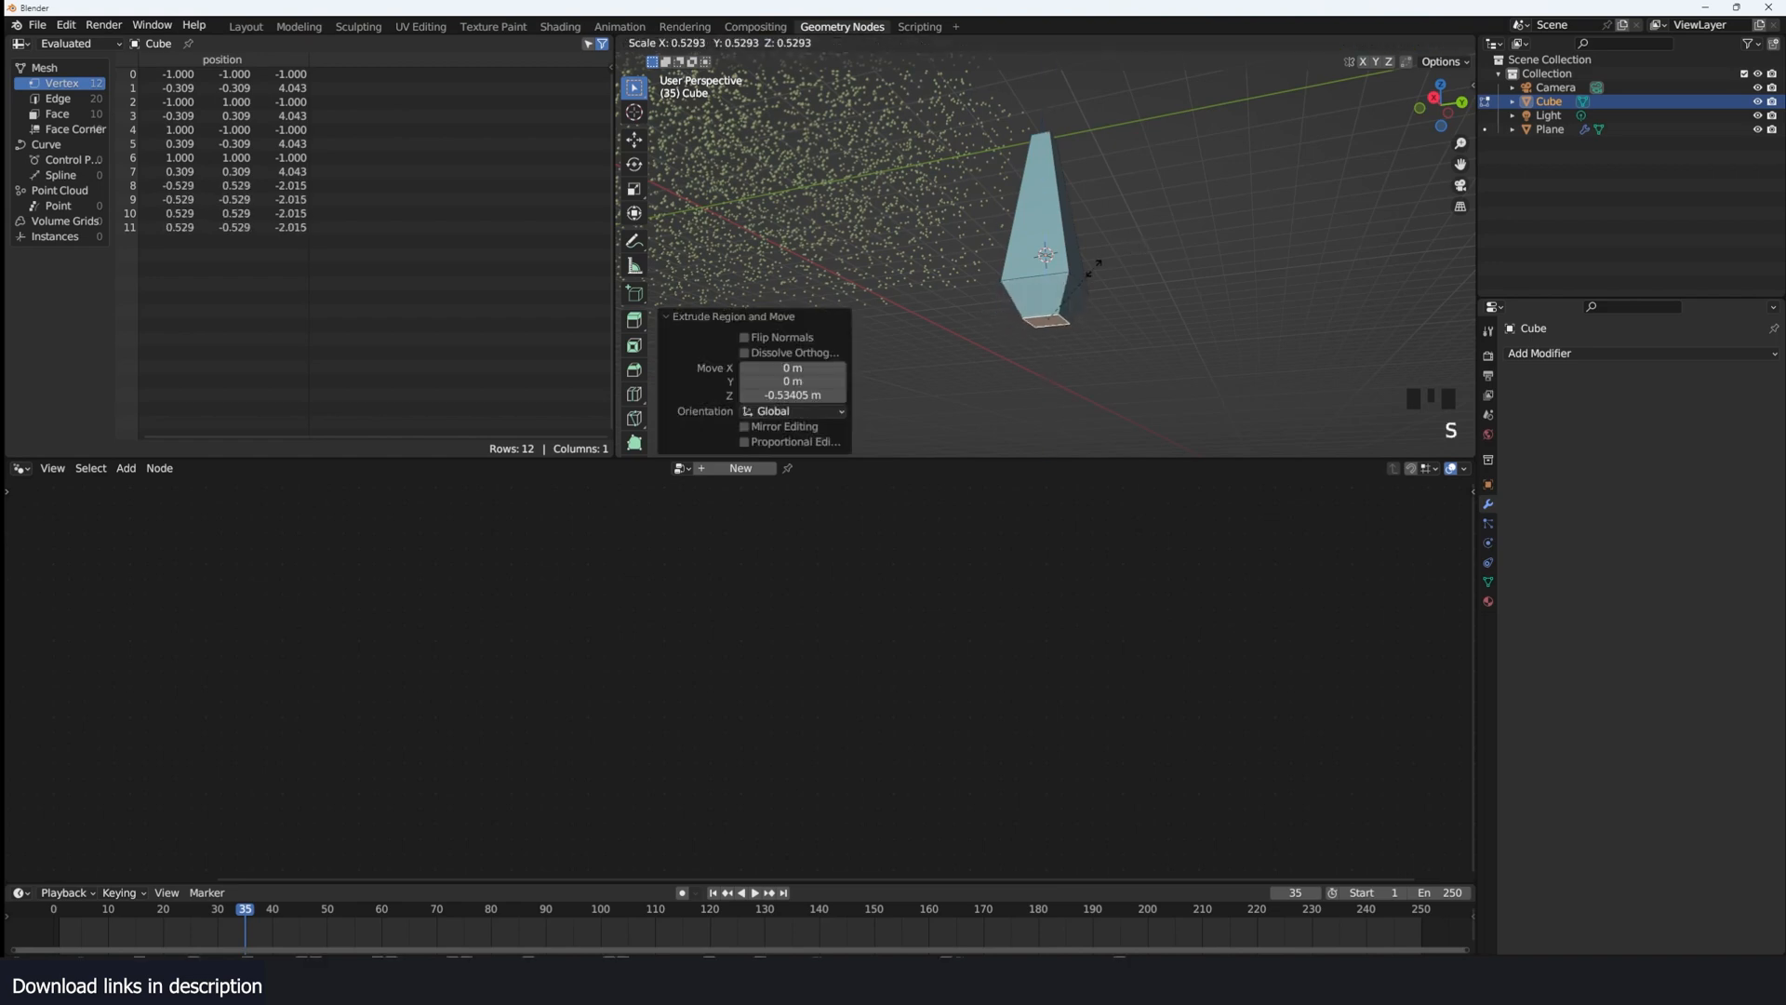
{"action": "left_click", "coordinate": [1092, 271]}
Step: Return to Object Mode and apply smooth shading to the raindrop mesh
{"action": "key", "text": "Tab"}
{"action": "right_click", "coordinate": [1080, 273]}
{"action": "left_click", "coordinate": [1080, 277]}
{"action": "key", "text": "grave"}
{"action": "middle_click_drag", "start_coordinate": [1082, 279], "coordinate": [1023, 297]}
{"action": "scroll", "coordinate": [1072, 198], "scroll_direction": "down", "scroll_amount": 2}
{"action": "key", "text": "grave"}
Step: Sharpen the raindrop's tip in Edit Mode by scaling its top face down to corner coordinates of about ±0.085
{"action": "key", "text": "Tab"}
{"action": "key", "text": "grave"}
{"action": "key", "text": "s"}
{"action": "left_click", "coordinate": [1150, 211]}
{"action": "key", "text": "Tab"}
Step: Apply the raindrop object's scale and leave the Cube object selected
{"action": "left_click", "coordinate": [986, 256]}
{"action": "left_click", "coordinate": [1304, 349]}
{"action": "key", "text": "ctrl+a"}
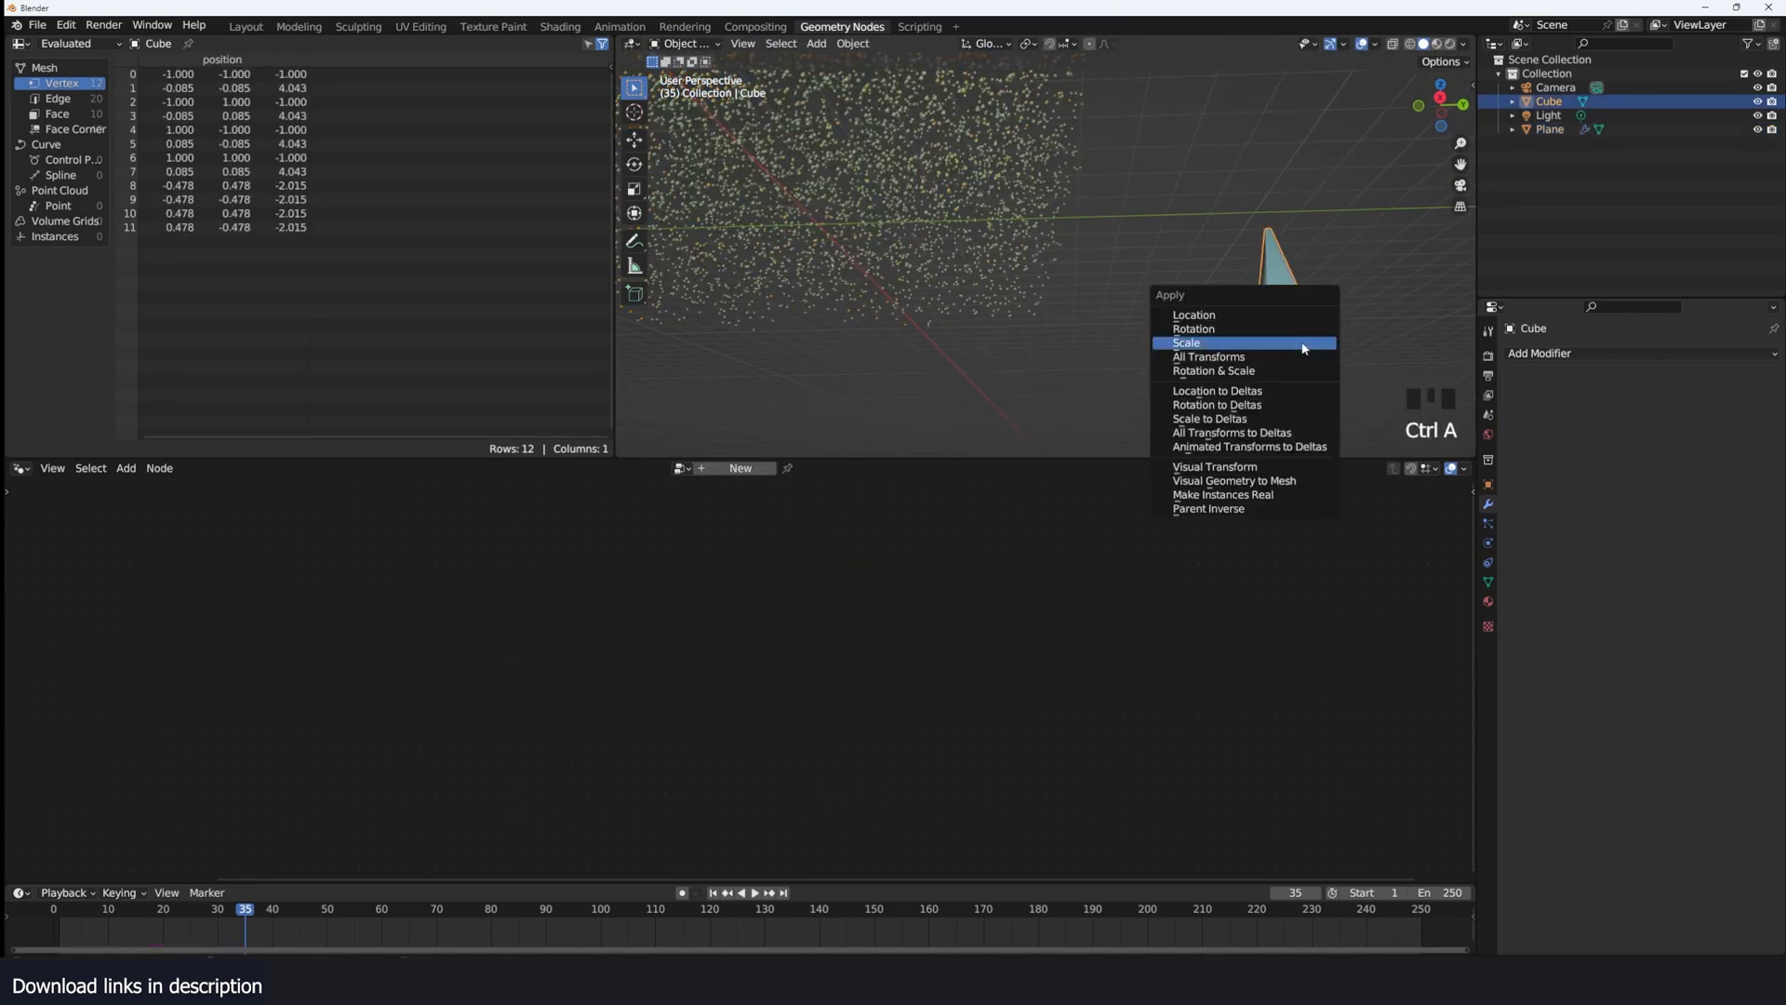
{"action": "left_click", "coordinate": [1303, 344]}
{"action": "left_click", "coordinate": [1549, 130]}
{"action": "left_click", "coordinate": [1555, 102]}
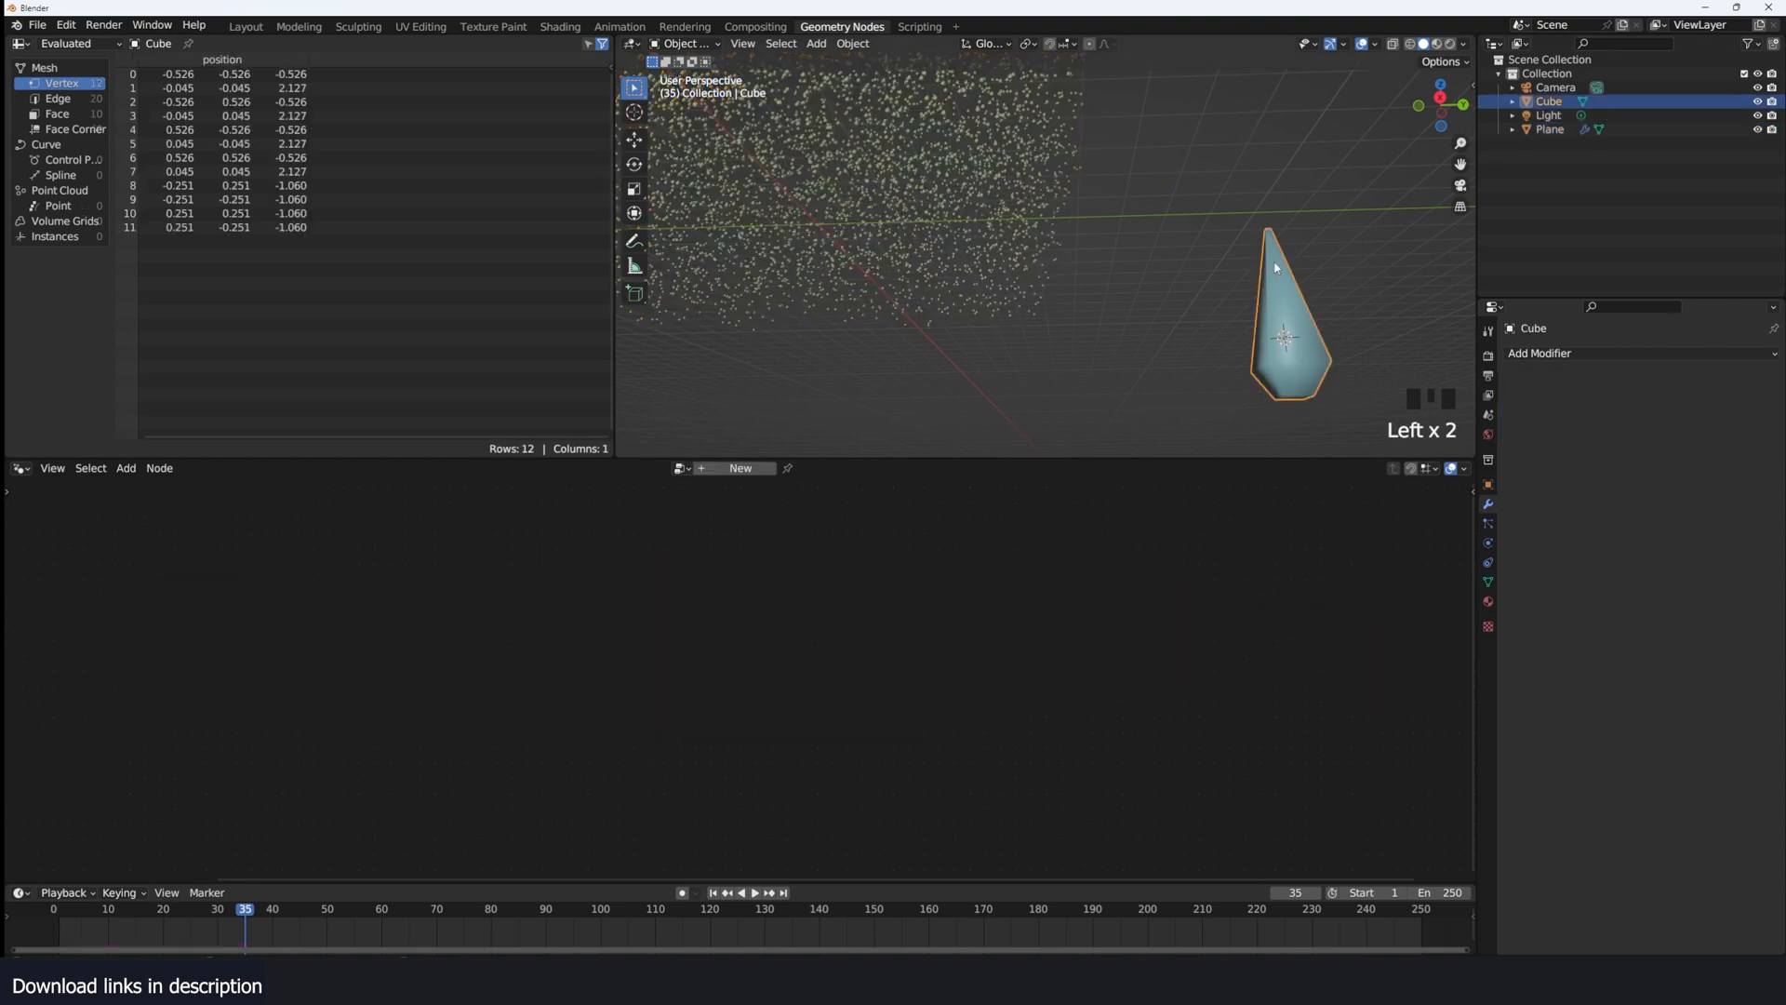
Step: Rename the Cube object as droplet
{"action": "double_click", "coordinate": [1557, 102]}
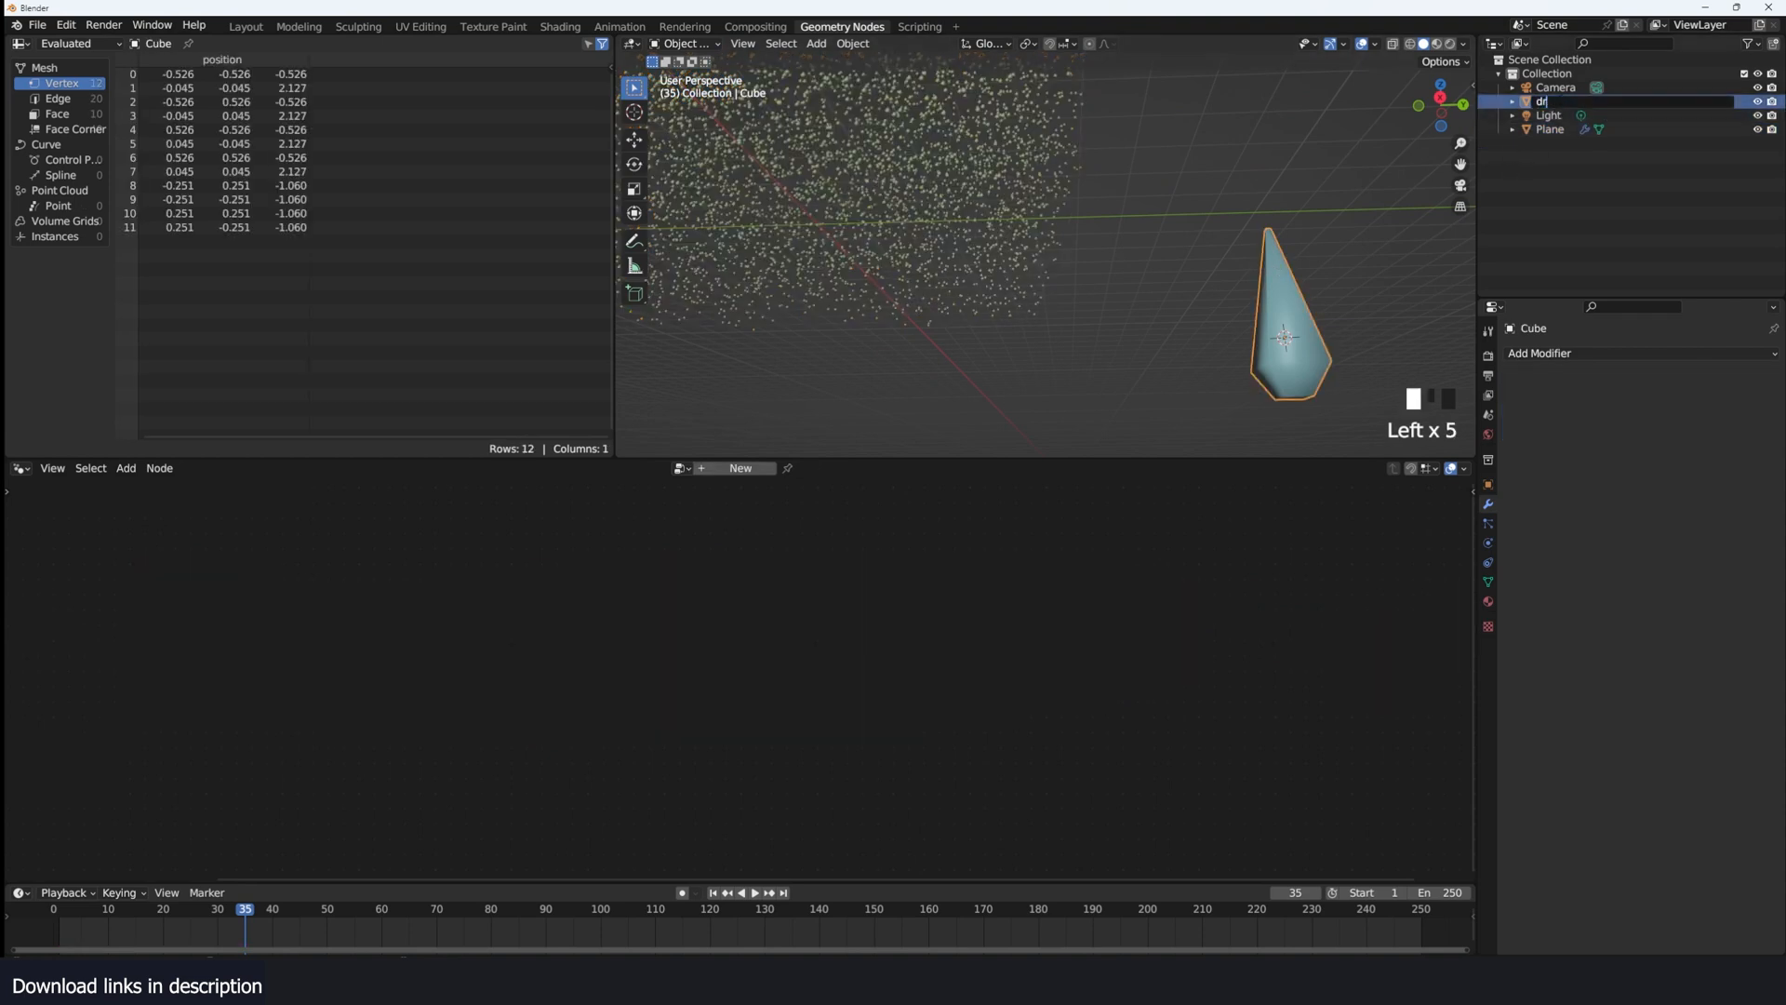
{"action": "type", "text": "drp"}
{"action": "key", "text": "BackSpace"}
{"action": "type", "text": "oplet"}
{"action": "key", "text": "Return"}
Step: Bring the droplet object into the Plane's node tree as an Object Info node and place it below the Simulation Output
{"action": "left_click", "coordinate": [1549, 129]}
{"action": "left_click_drag", "start_coordinate": [1556, 102], "coordinate": [796, 676]}
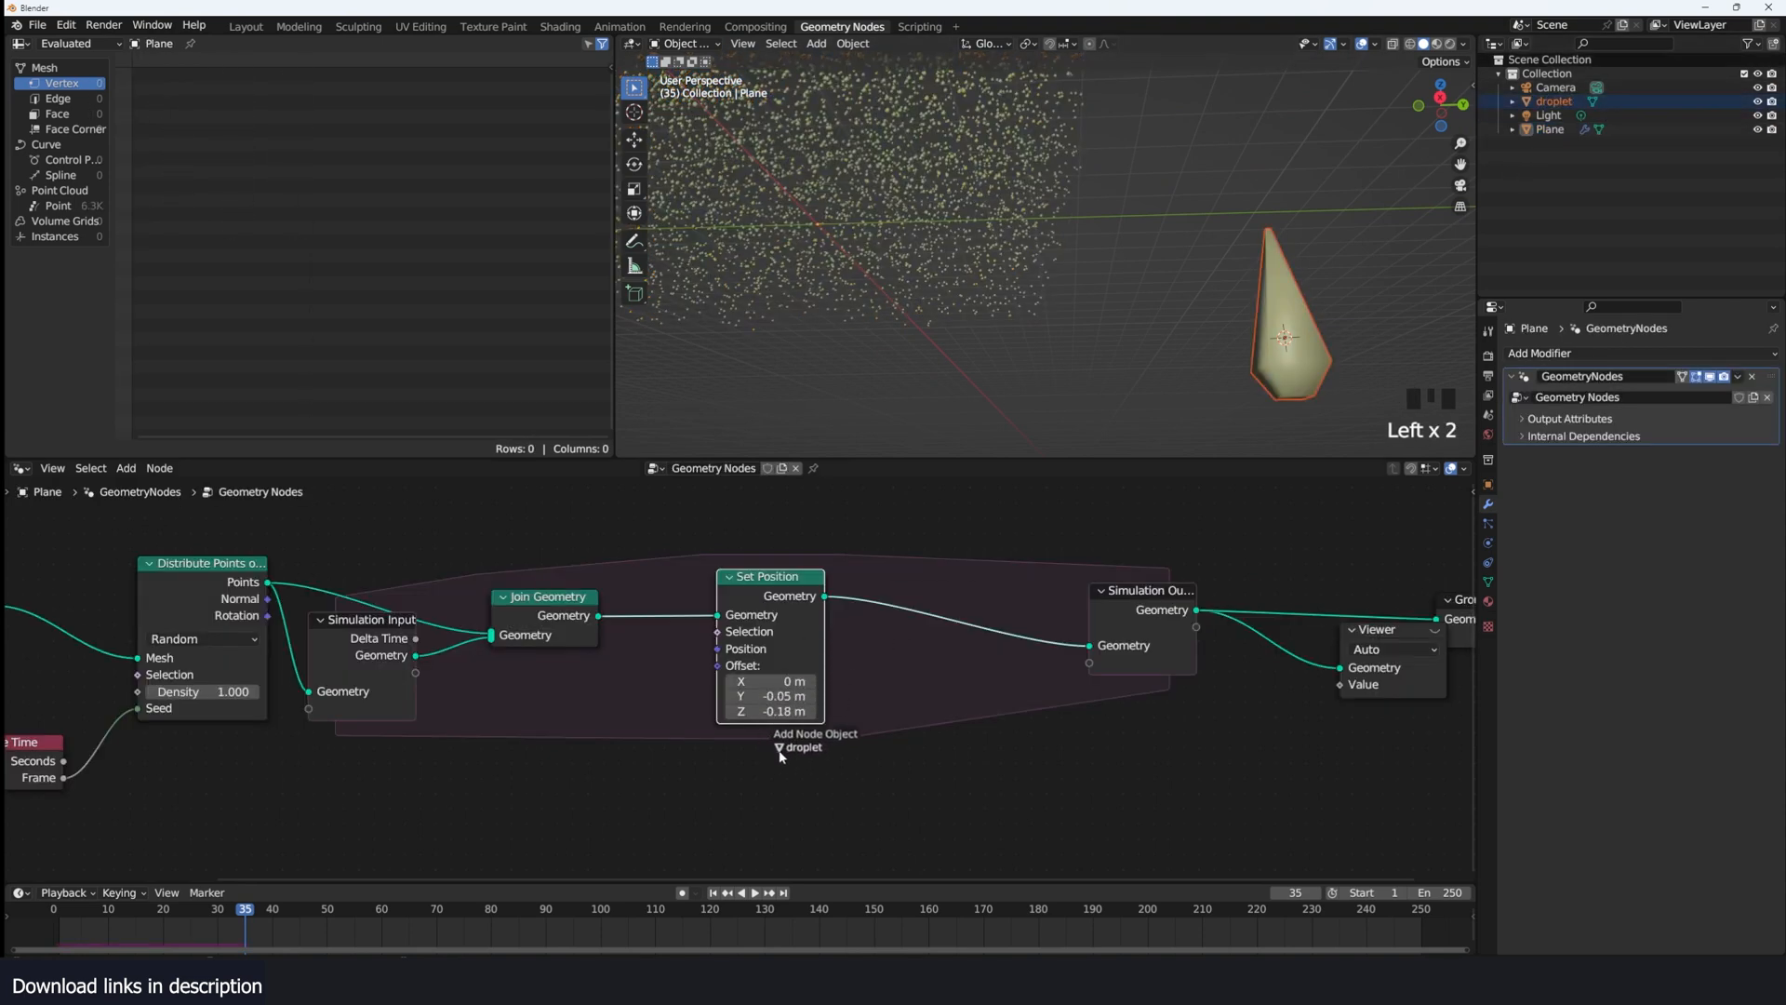
{"action": "left_click_drag", "start_coordinate": [780, 755], "coordinate": [779, 754]}
{"action": "scroll", "coordinate": [977, 689], "scroll_direction": "down", "scroll_amount": 4}
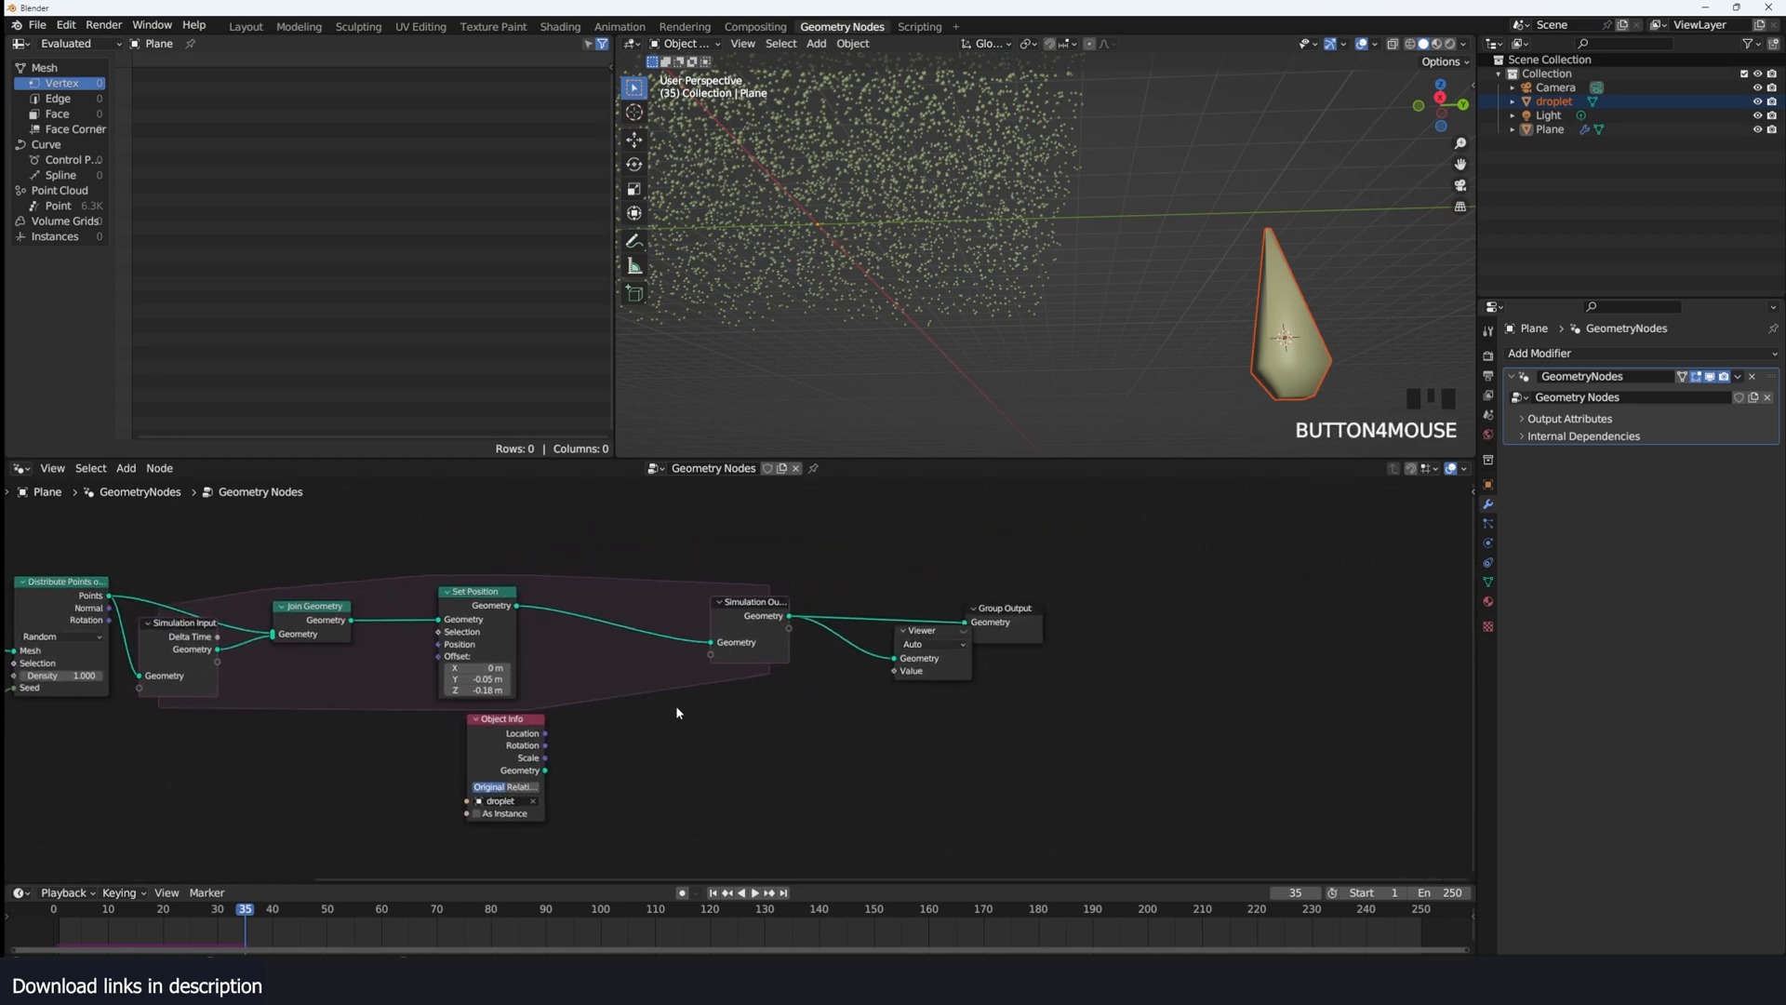
{"action": "left_click_drag", "start_coordinate": [502, 719], "coordinate": [722, 691]}
{"action": "scroll", "coordinate": [1012, 644], "scroll_direction": "up", "scroll_amount": 2}
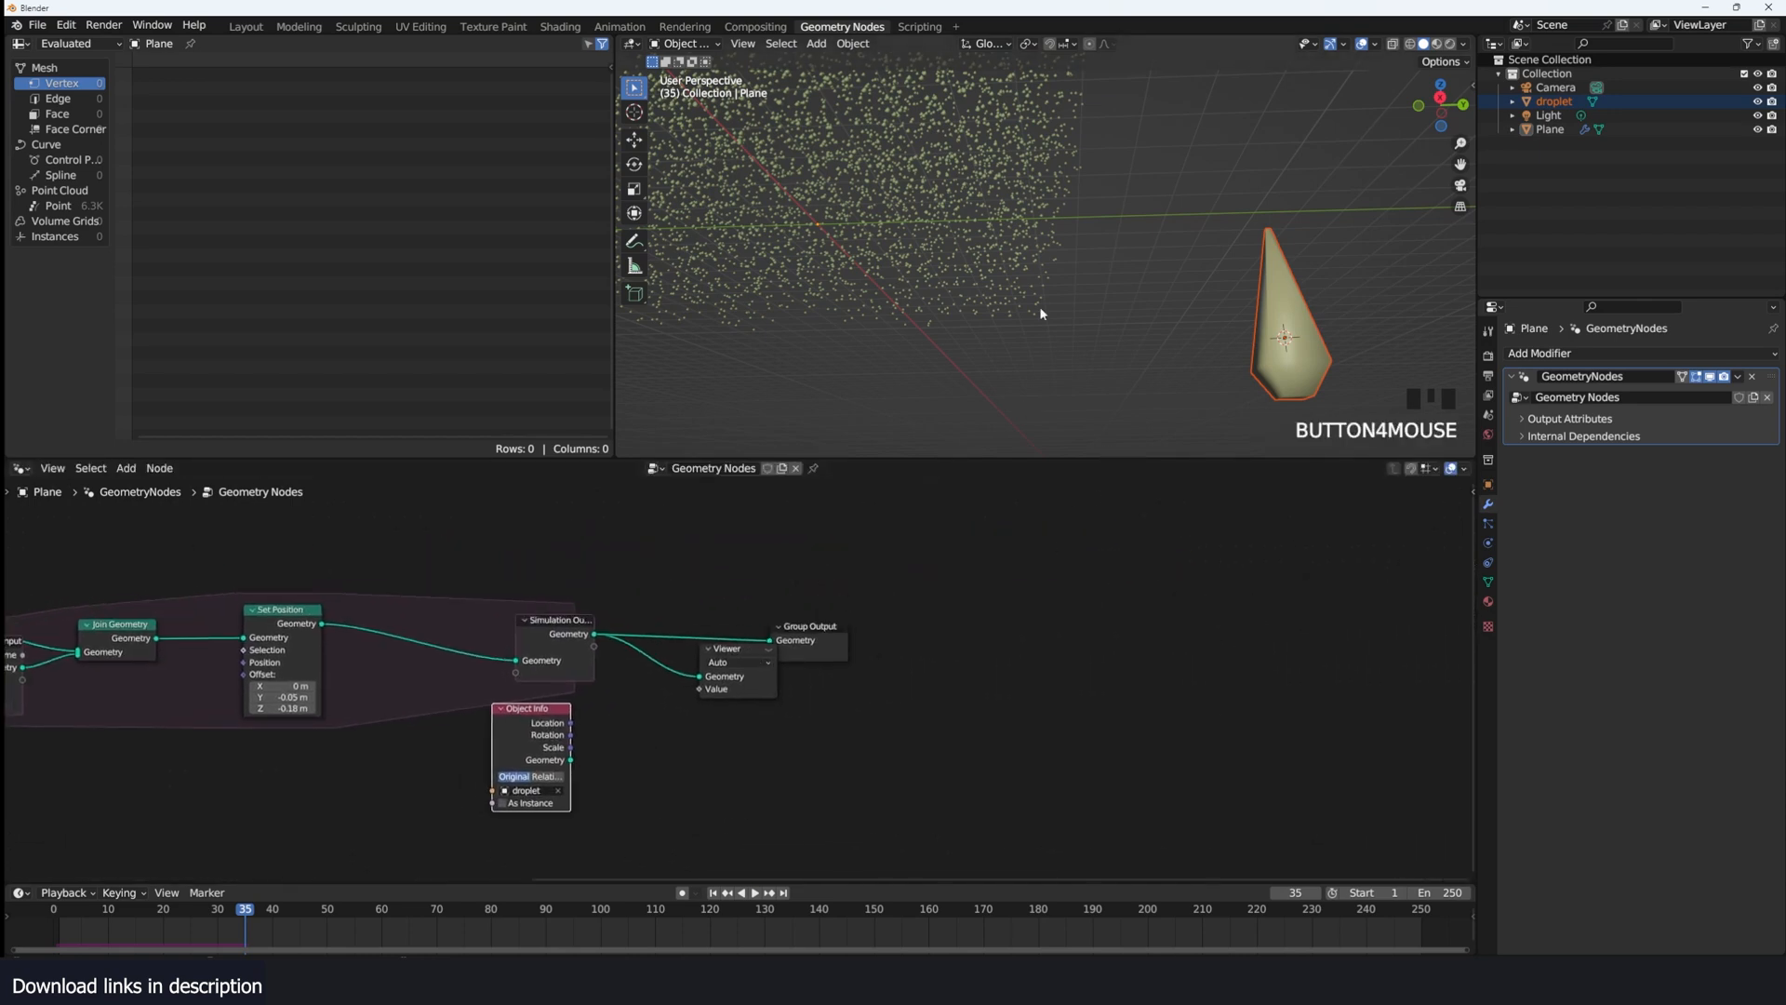
Step: Select the Plane, preview the Simulation Output in the Viewer, and make room around the output and Object Info nodes
{"action": "left_click", "coordinate": [1040, 309]}
{"action": "scroll", "coordinate": [883, 612], "scroll_direction": "up", "scroll_amount": 3}
{"action": "left_click_drag", "start_coordinate": [884, 608], "coordinate": [803, 636]}
{"action": "left_click", "coordinate": [726, 672]}
{"action": "left_click", "coordinate": [492, 613], "text": "ctrl+shift"}
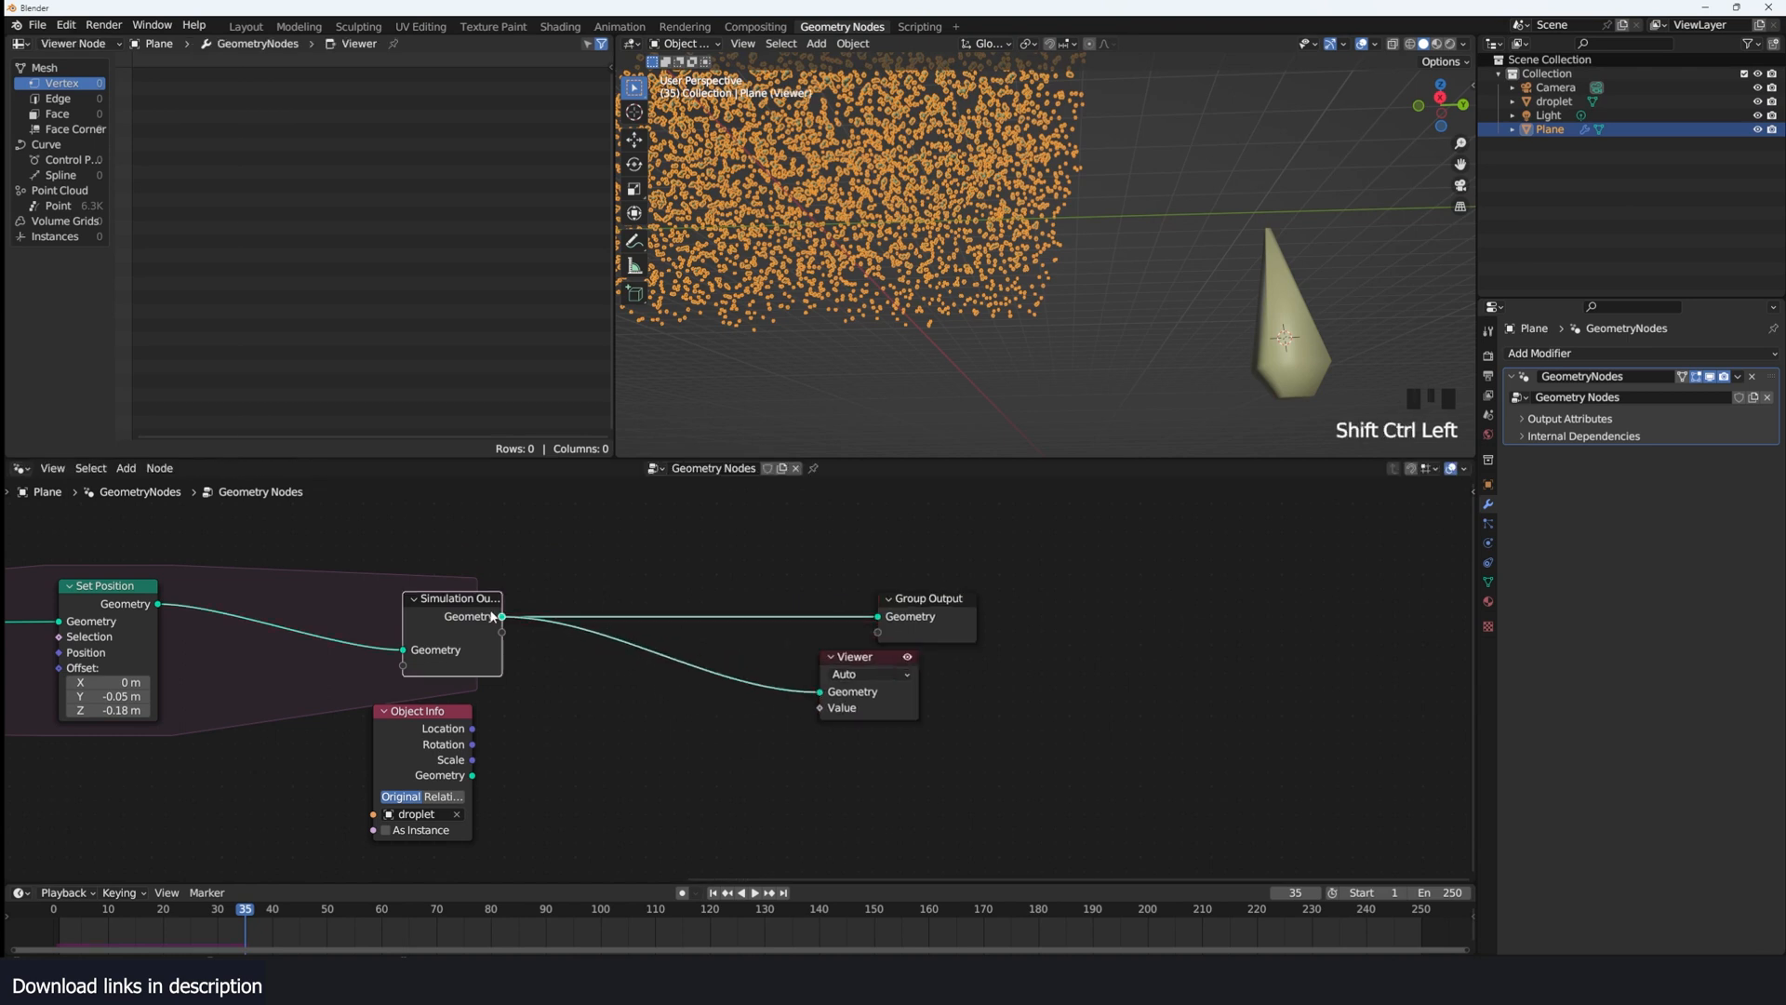
{"action": "middle_click_drag", "start_coordinate": [174, 615], "coordinate": [538, 627]}
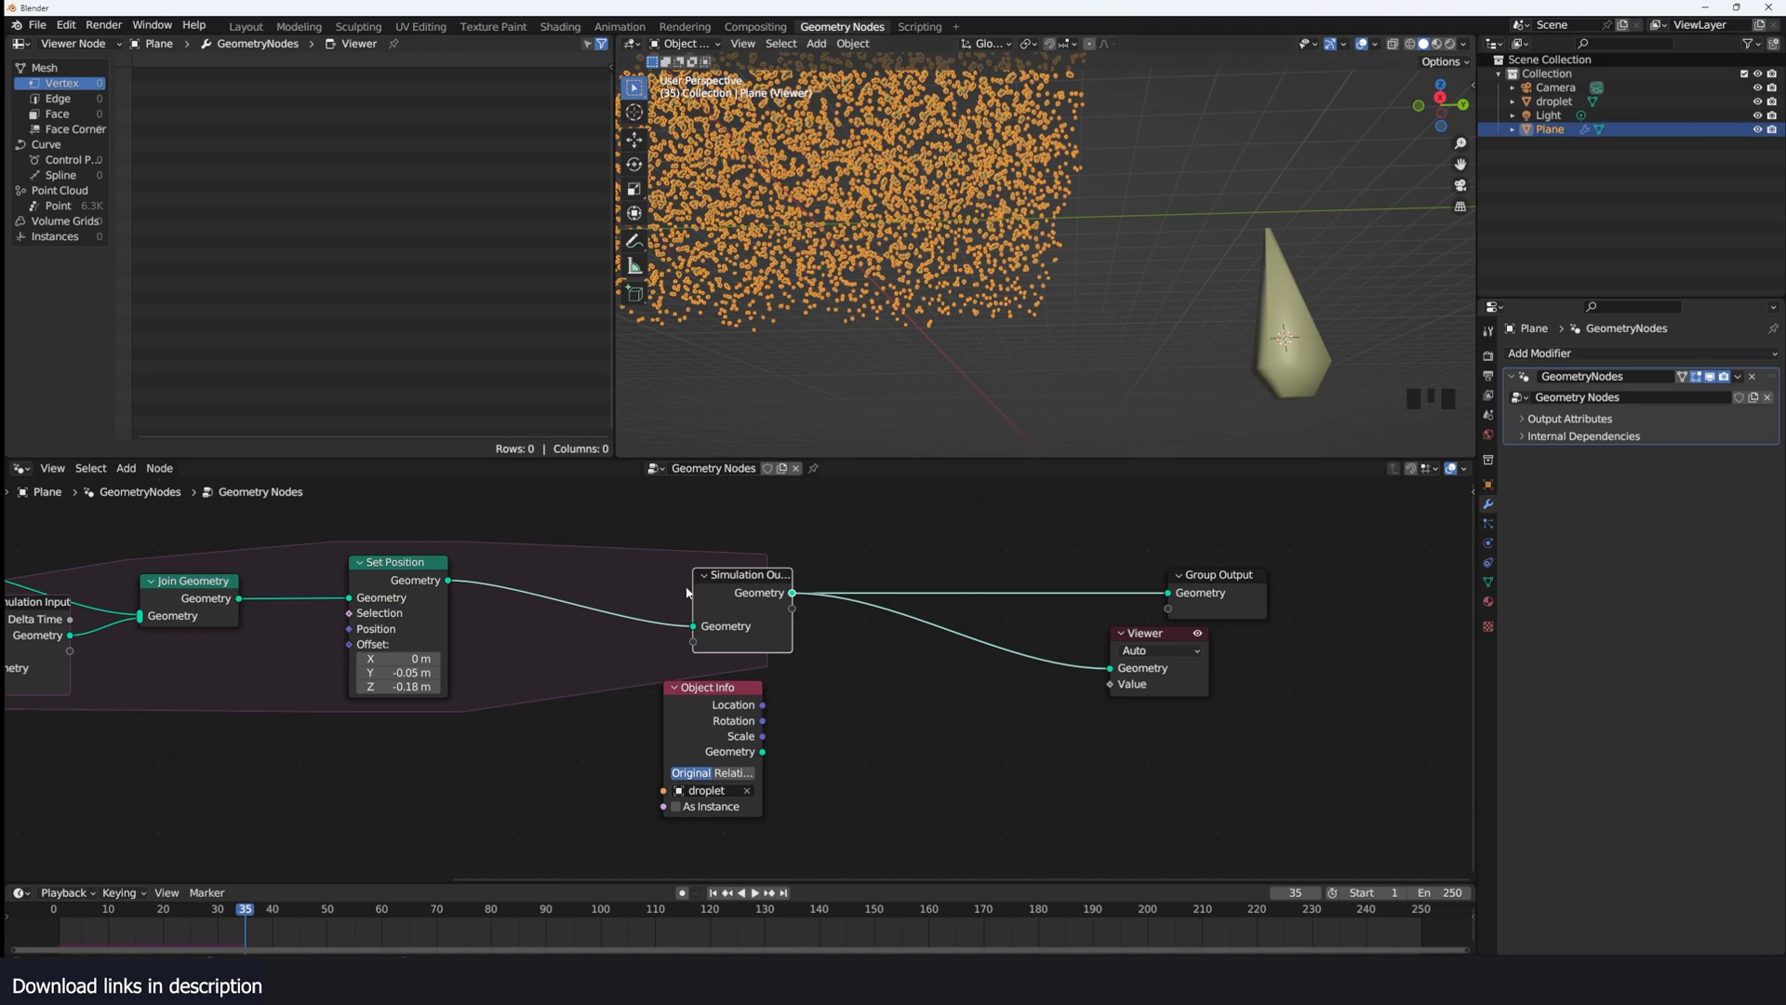
{"action": "scroll", "coordinate": [770, 687], "scroll_direction": "up", "scroll_amount": 2}
{"action": "middle_click_drag", "start_coordinate": [864, 560], "coordinate": [687, 601]}
{"action": "left_click_drag", "start_coordinate": [534, 764], "coordinate": [607, 763]}
Step: Insert an Instance on Points node after the Simulation Output, feed the droplet geometry into its Instance input, and preview it
{"action": "key", "text": "shift+a"}
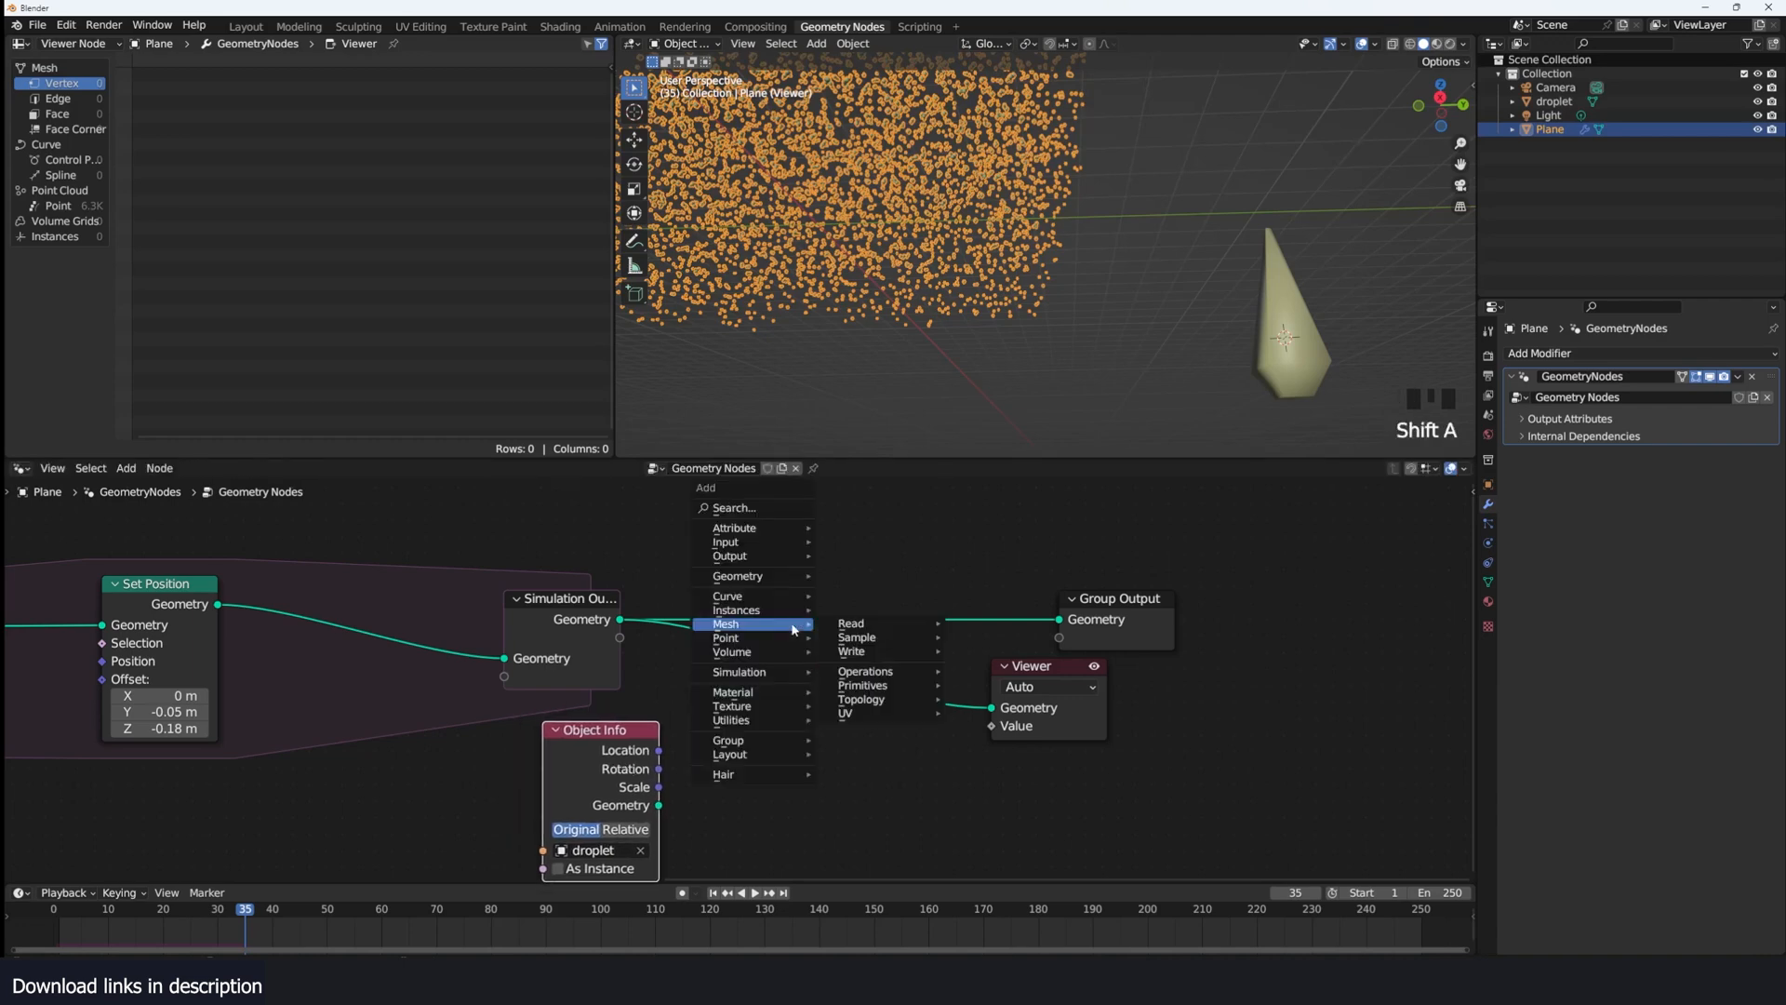
{"action": "mouse_move", "coordinate": [754, 541]}
{"action": "left_click", "coordinate": [740, 507]}
{"action": "type", "text": "on in"}
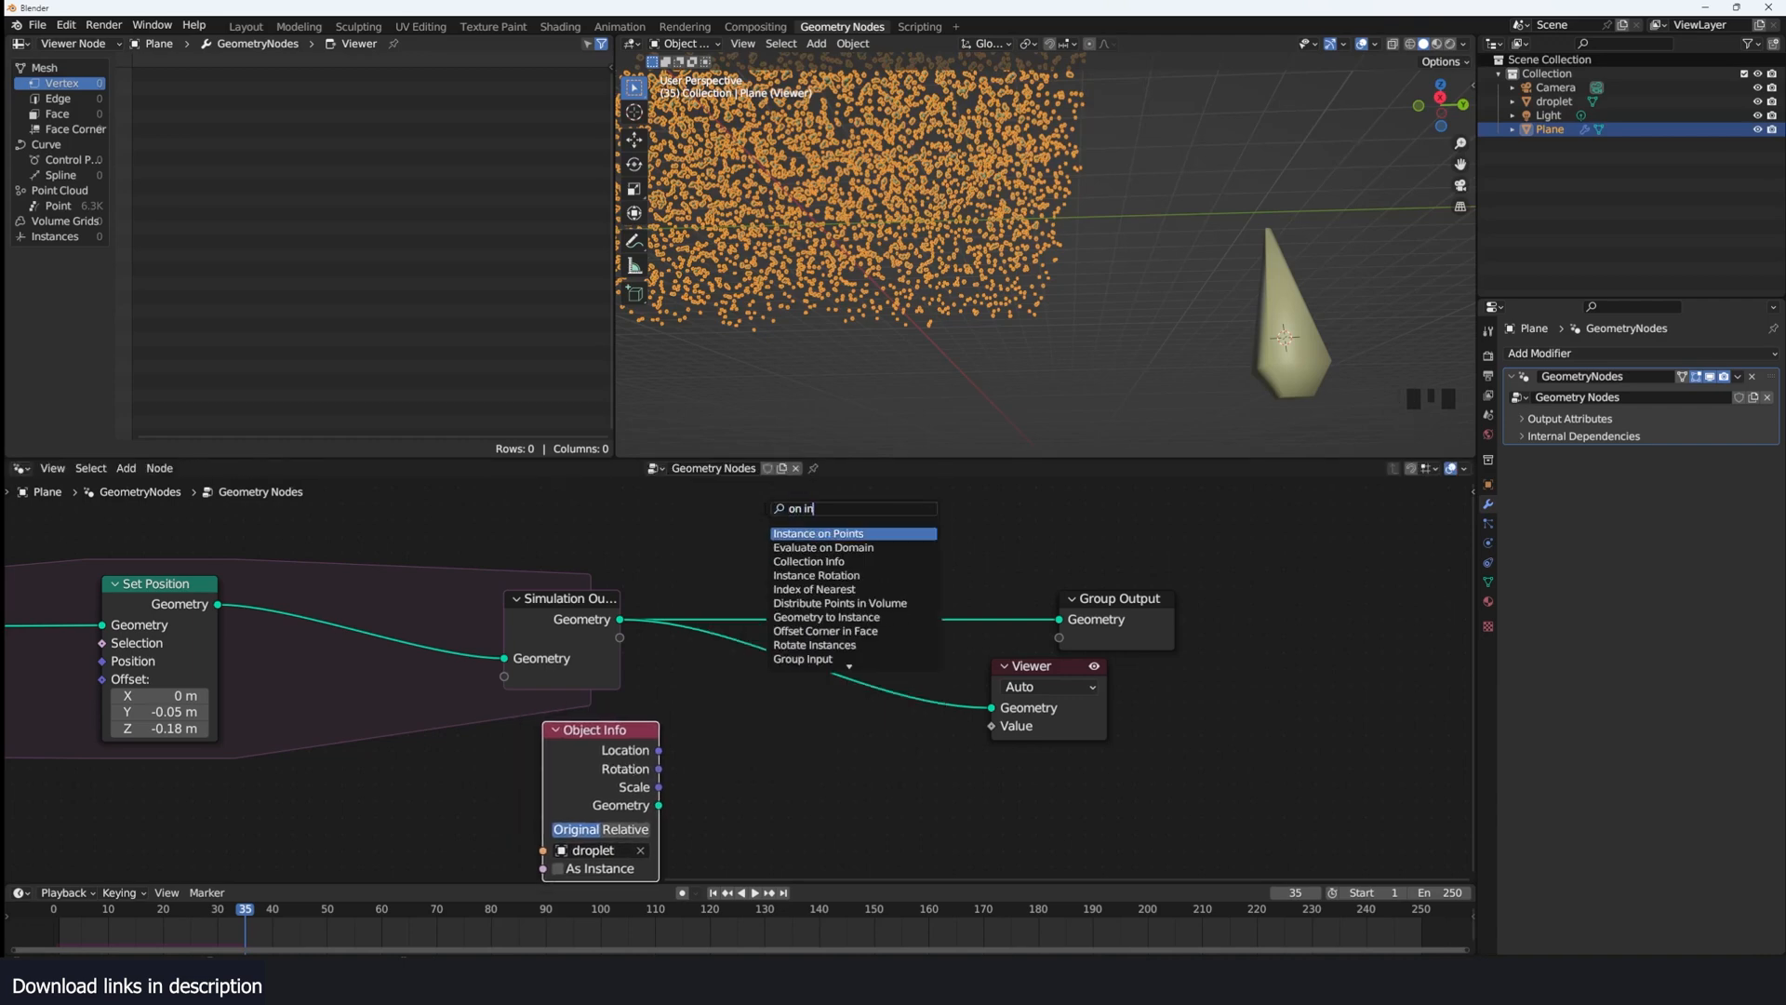
{"action": "left_click", "coordinate": [853, 533]}
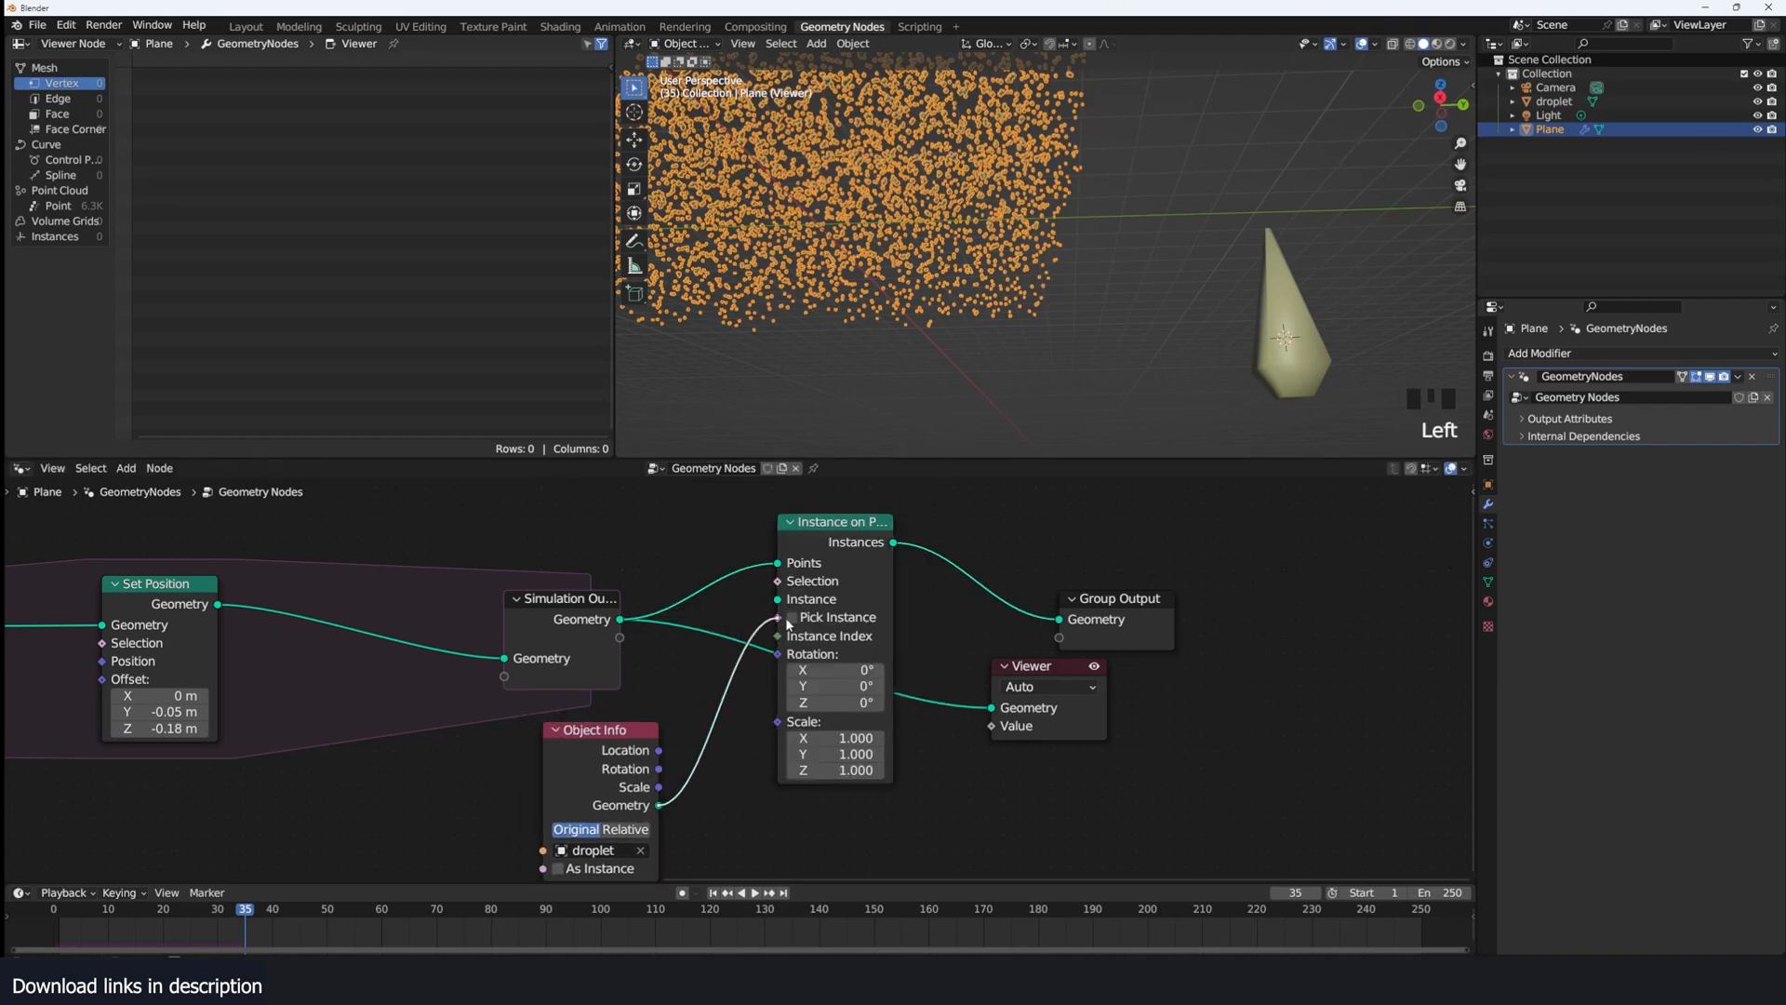
{"action": "left_click", "coordinate": [859, 550], "text": "ctrl+shift"}
Step: Set the droplet instances' scale to 0.050 in X and Y and 0.130 in Z
{"action": "scroll", "coordinate": [1045, 251], "scroll_direction": "down", "scroll_amount": 3}
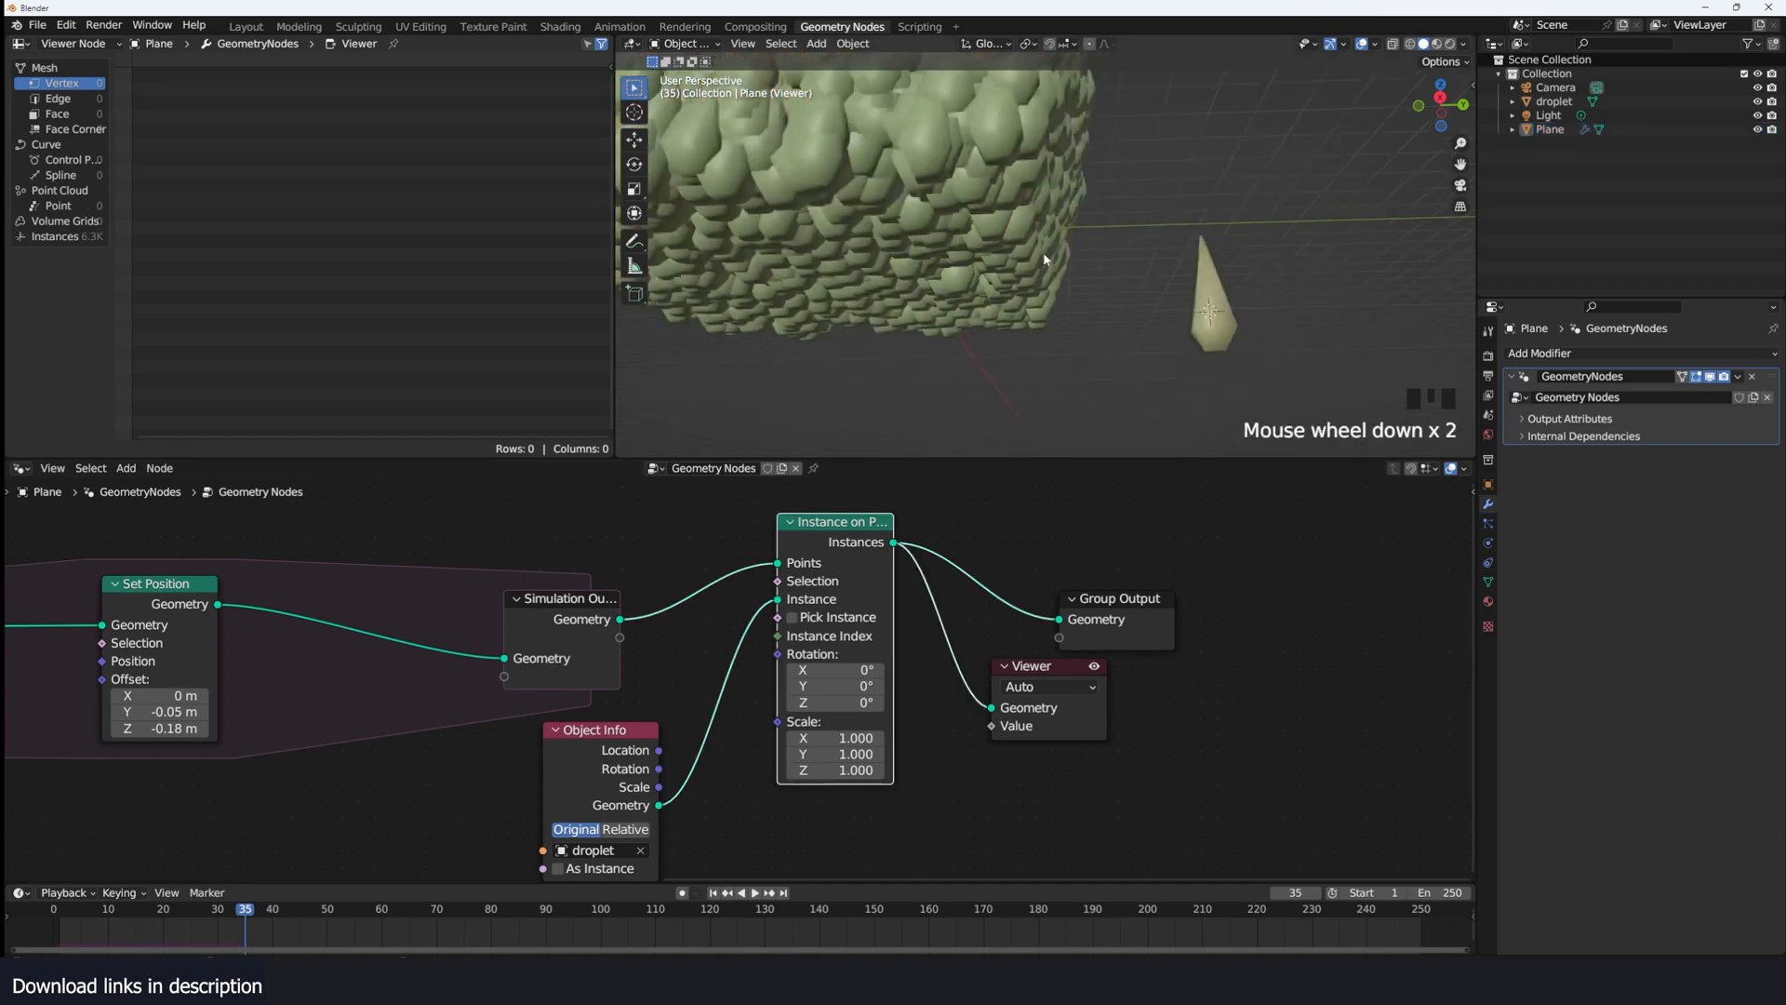
{"action": "left_click_drag", "start_coordinate": [862, 738], "coordinate": [773, 770]}
{"action": "key", "text": "grave"}
{"action": "middle_click_drag", "start_coordinate": [976, 206], "coordinate": [1004, 284]}
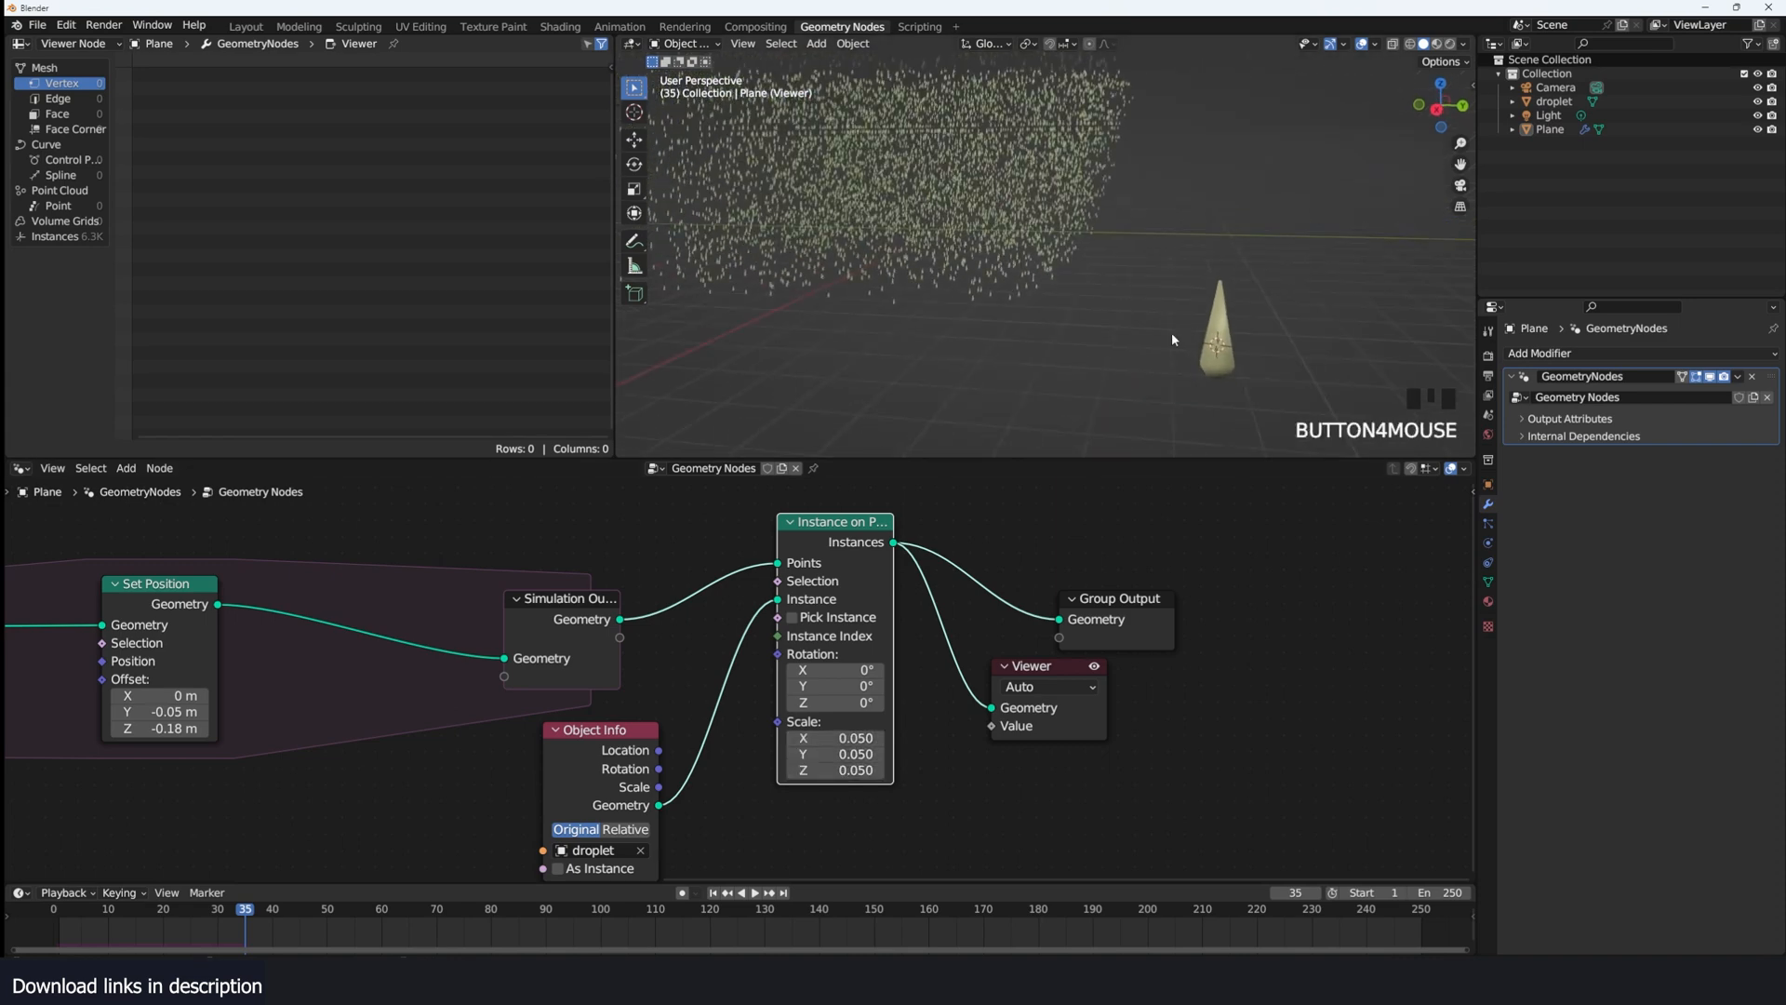
{"action": "left_click_drag", "start_coordinate": [843, 770], "coordinate": [869, 771], "text": "shift"}
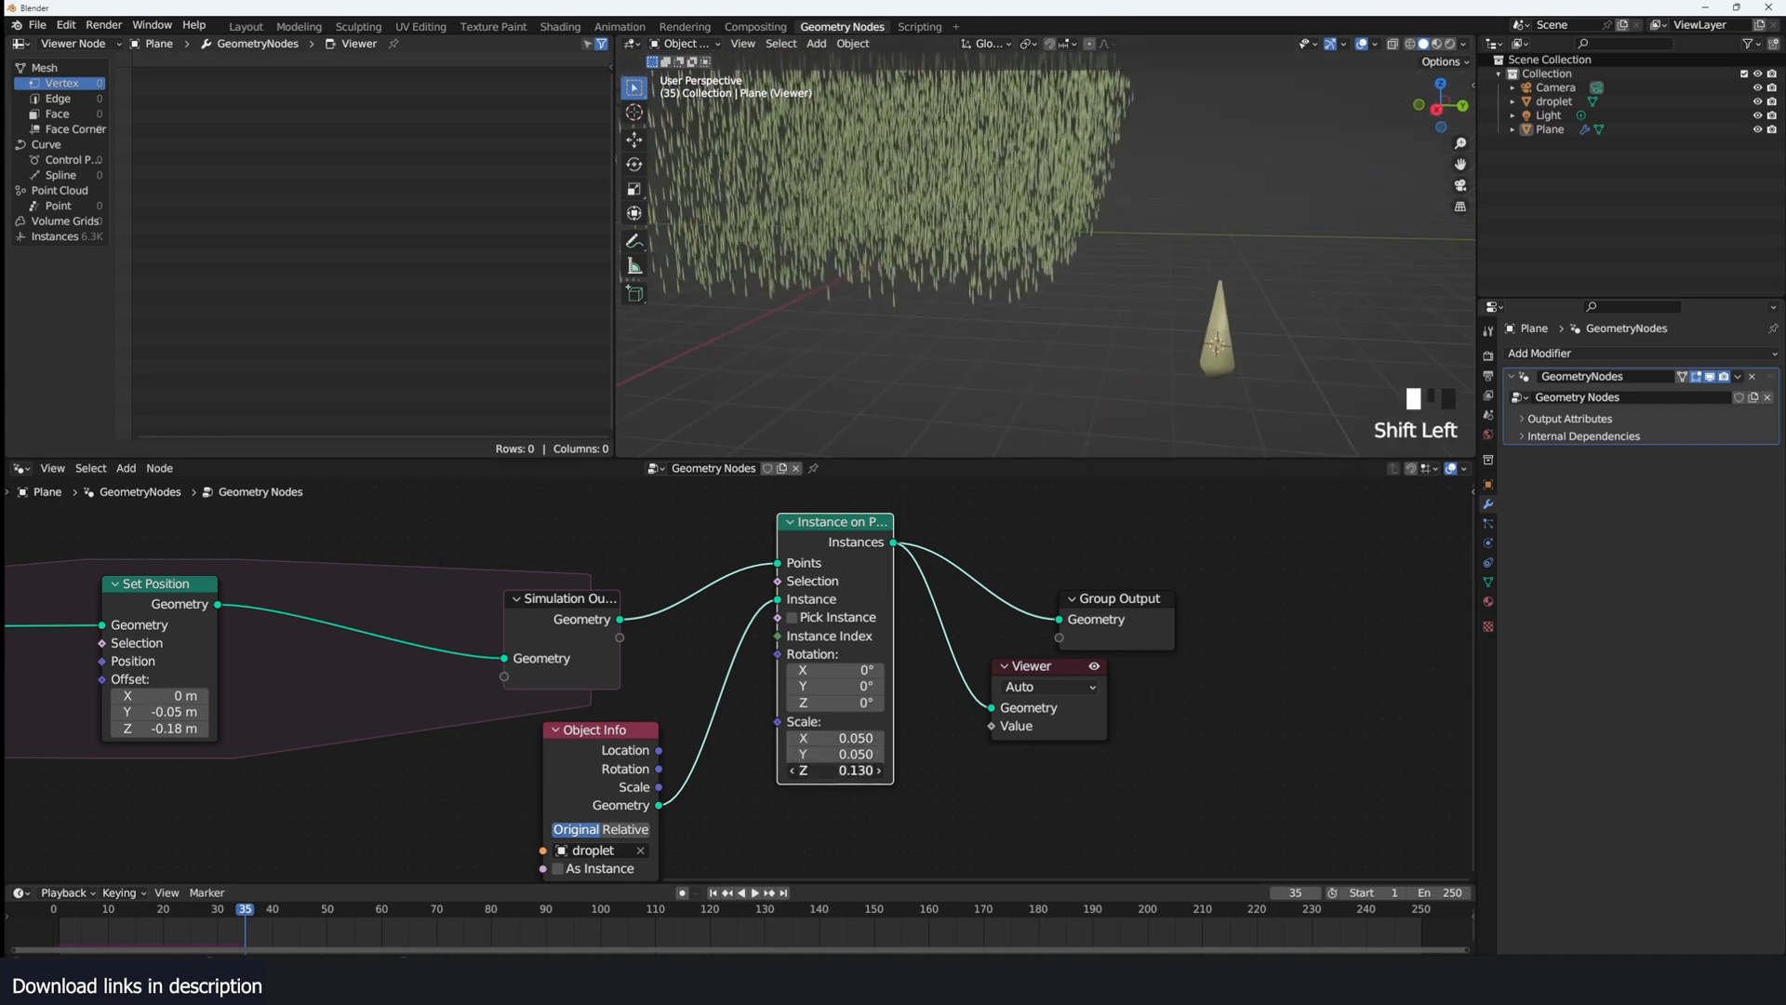
Step: Play the simulation from the start and examine the falling droplets in the front and right views
{"action": "middle_click_drag", "start_coordinate": [662, 788], "coordinate": [785, 759]}
{"action": "key", "text": "shift+Right"}
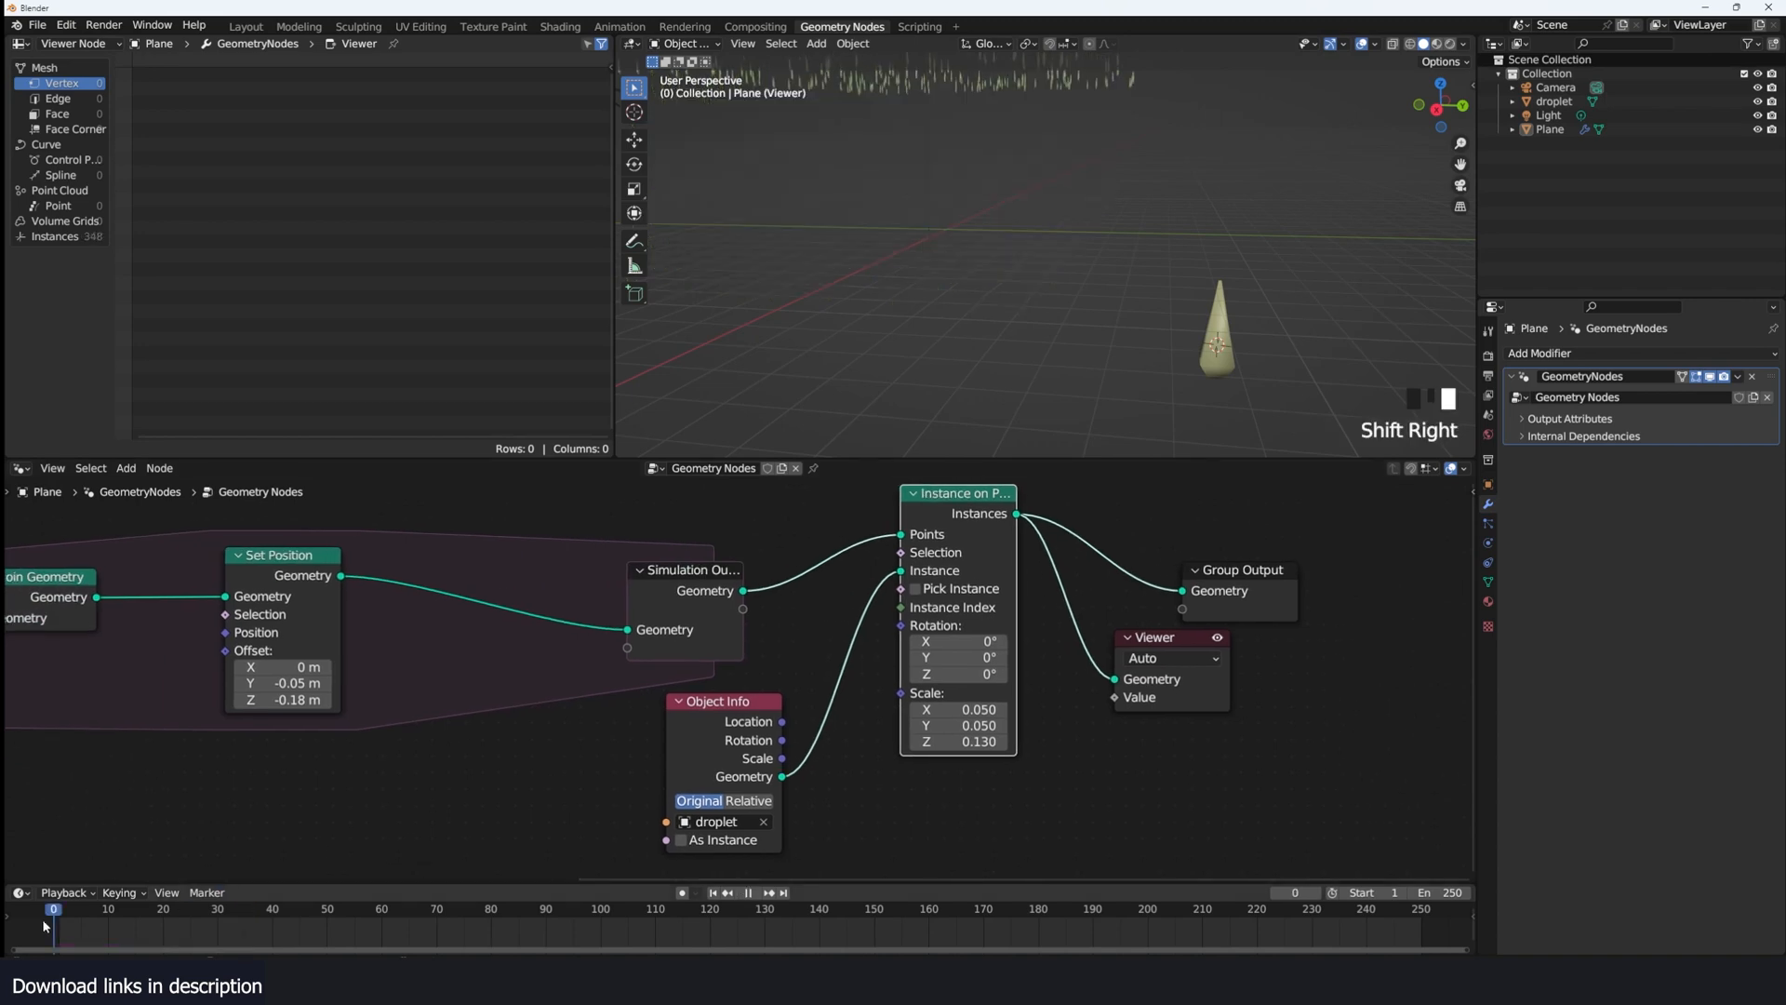
{"action": "scroll", "coordinate": [981, 378], "scroll_direction": "down", "scroll_amount": 4}
{"action": "key", "text": "space"}
{"action": "key", "text": "grave"}
{"action": "middle_click_drag", "start_coordinate": [944, 308], "coordinate": [951, 358]}
{"action": "key", "text": "KP_3"}
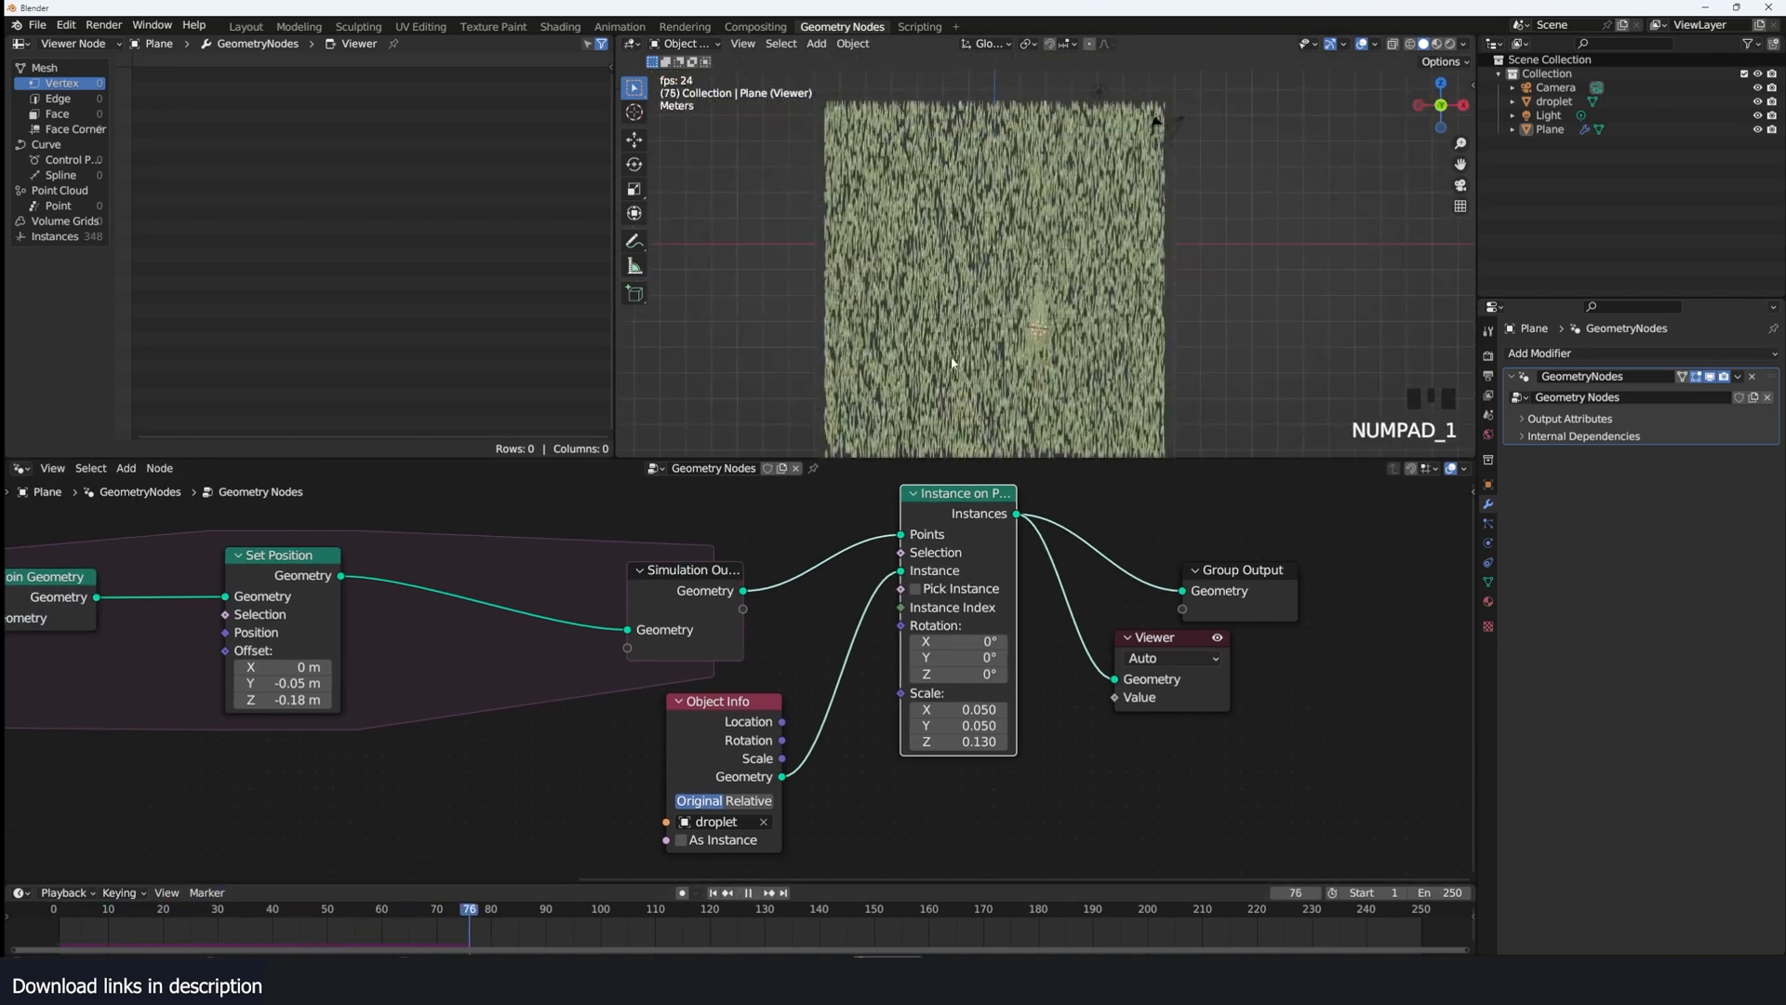
{"action": "key", "text": "space"}
{"action": "scroll", "coordinate": [1004, 295], "scroll_direction": "up", "scroll_amount": 3}
{"action": "key", "text": "space"}
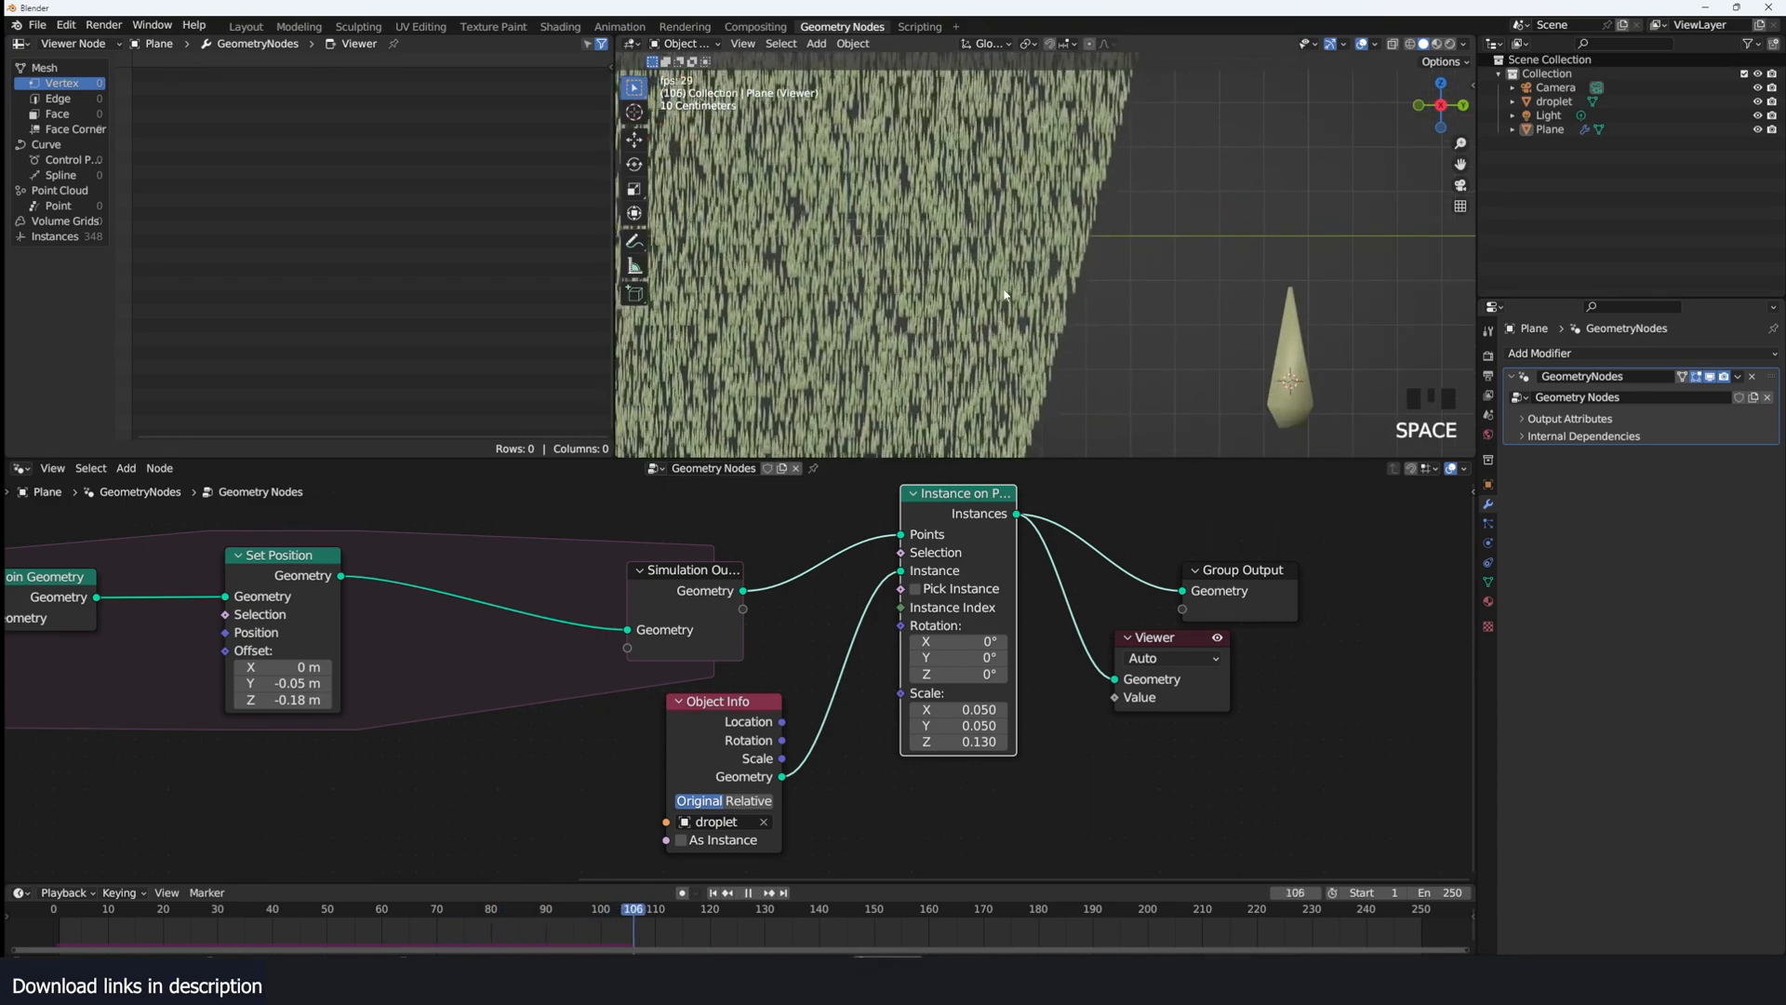
{"action": "scroll", "coordinate": [1004, 295], "scroll_direction": "up", "scroll_amount": 3}
{"action": "scroll", "coordinate": [959, 243], "scroll_direction": "up", "scroll_amount": 3}
{"action": "scroll", "coordinate": [944, 224], "scroll_direction": "down", "scroll_amount": 2}
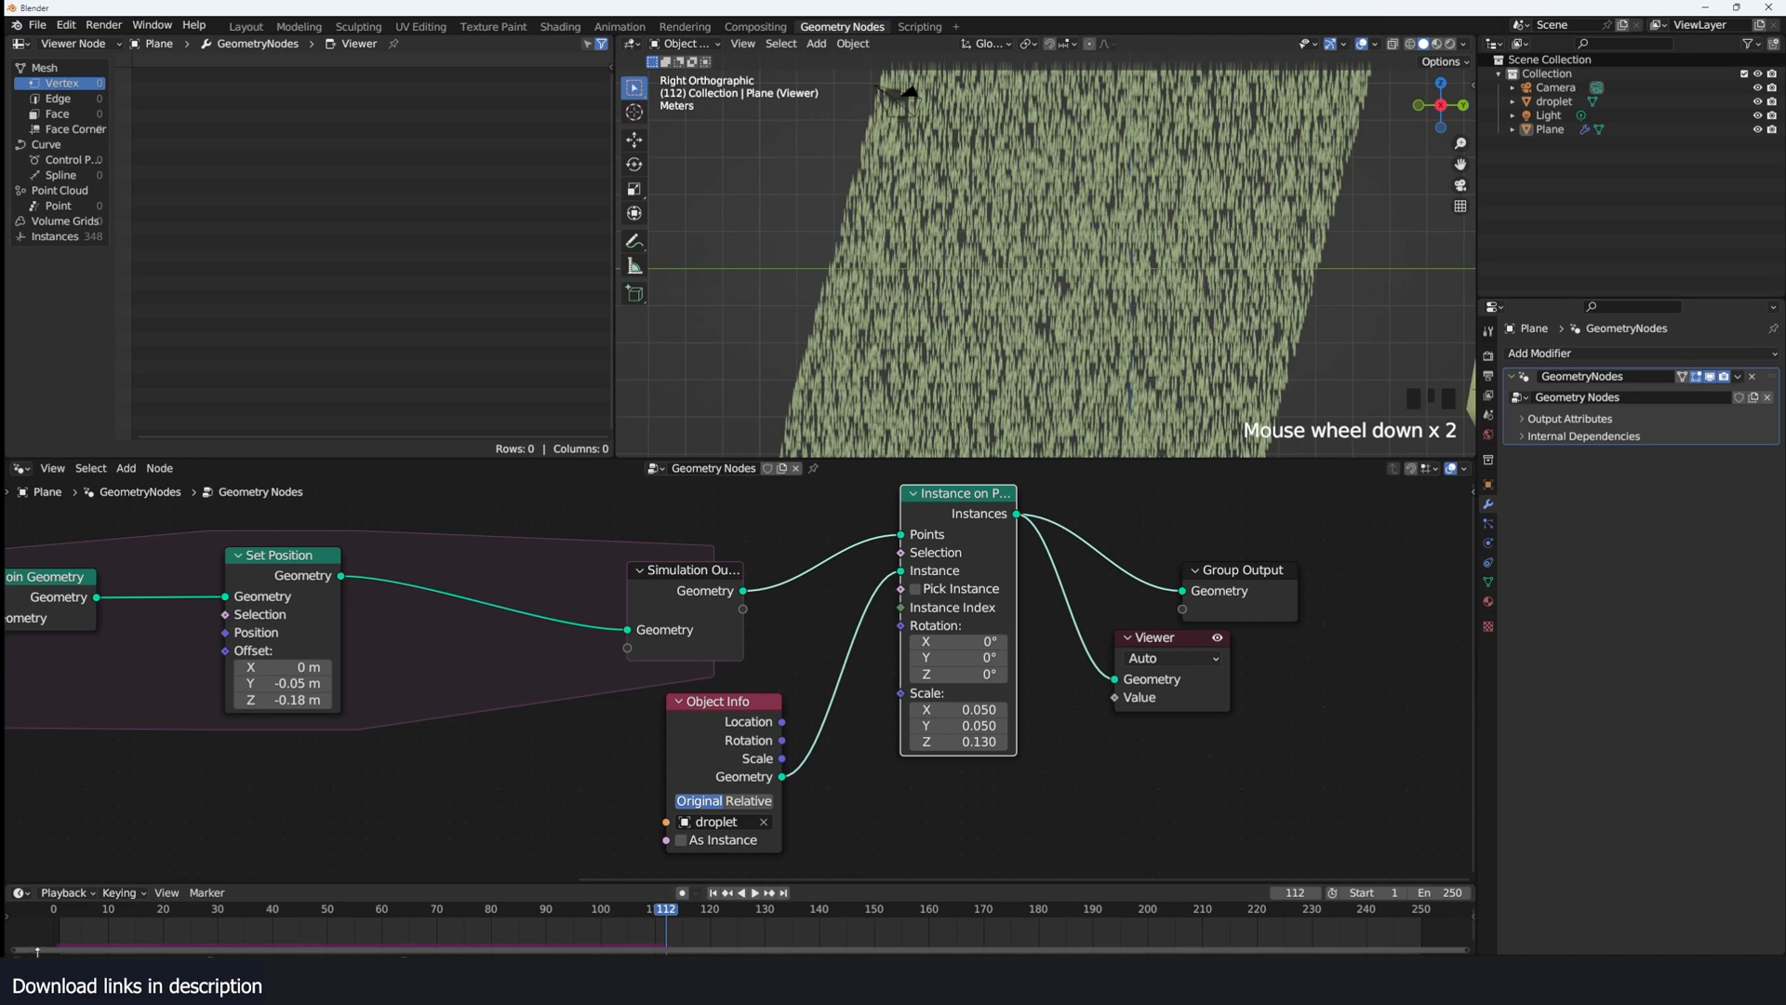
{"action": "key", "text": "shift+Left"}
{"action": "key", "text": "space"}
Step: Add an Align Euler to Vector node and connect it to the Rotation input of Instance on Points
{"action": "middle_click_drag", "start_coordinate": [516, 658], "coordinate": [692, 657]}
{"action": "middle_click_drag", "start_coordinate": [289, 690], "coordinate": [483, 689]}
{"action": "middle_click_drag", "start_coordinate": [850, 711], "coordinate": [584, 680]}
{"action": "key", "text": "shift+a"}
{"action": "type", "text": "alig"}
{"action": "key", "text": "Return"}
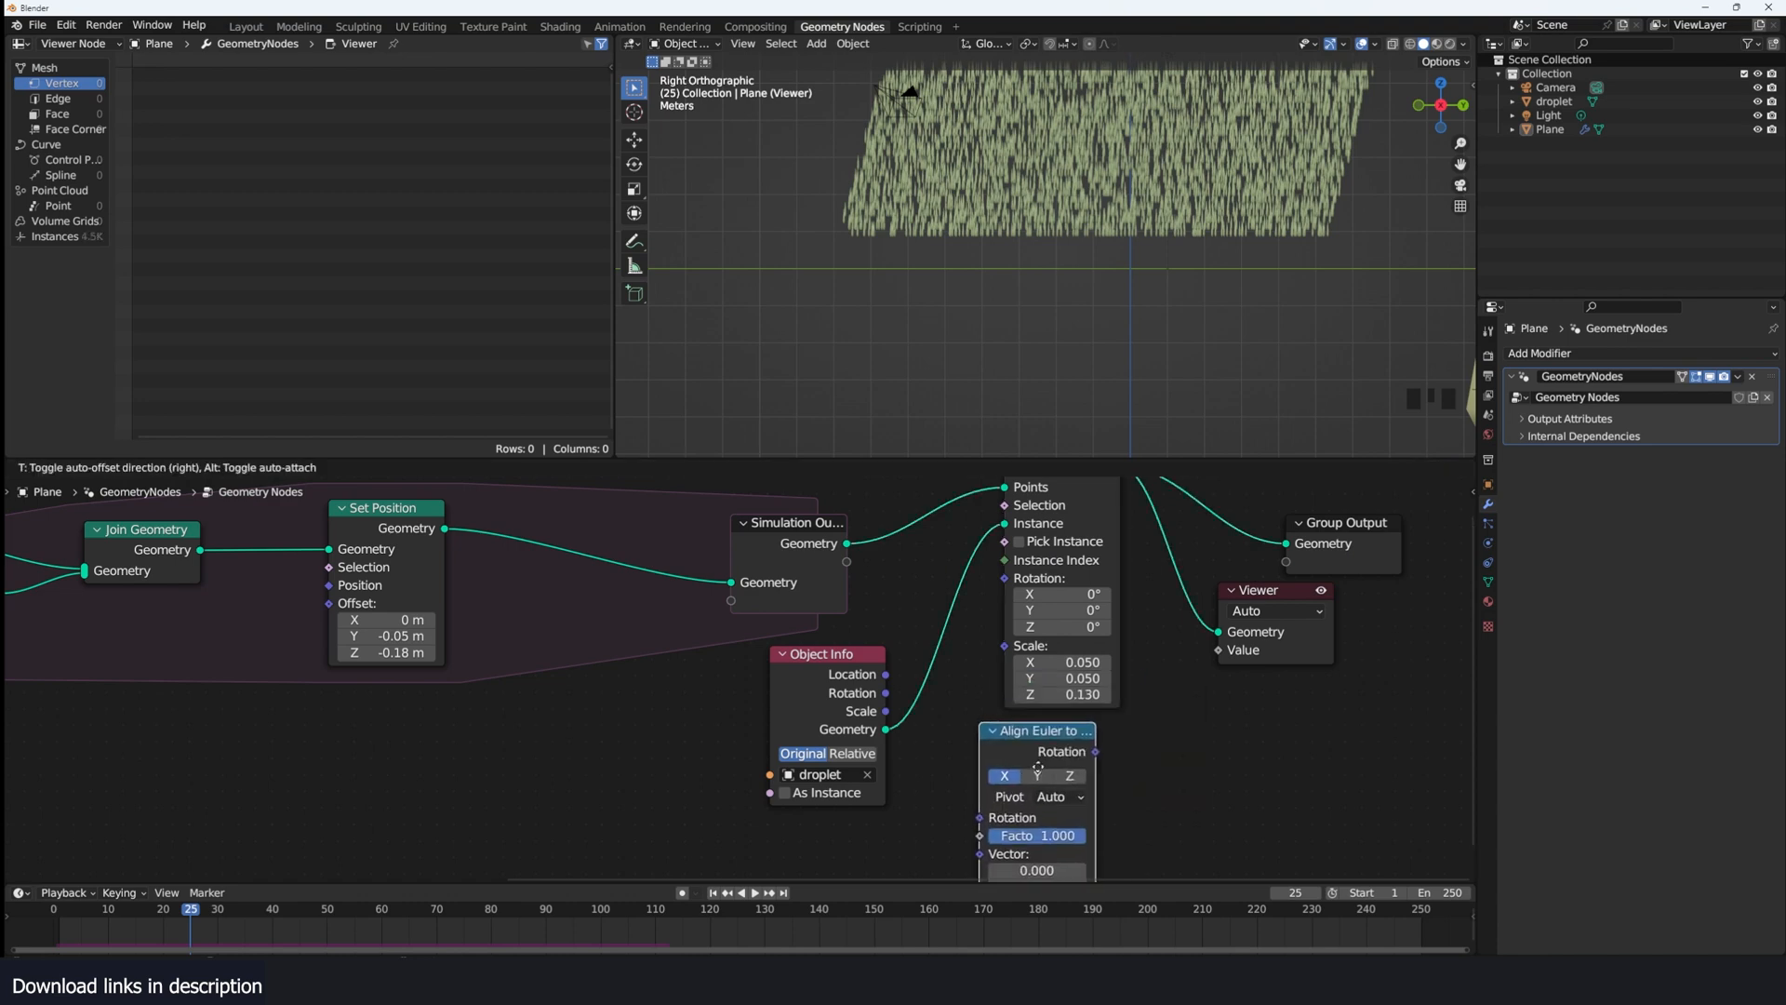
{"action": "scroll", "coordinate": [1065, 762], "scroll_direction": "down", "scroll_amount": 3}
{"action": "left_click_drag", "start_coordinate": [1297, 520], "coordinate": [984, 622]}
{"action": "left_click_drag", "start_coordinate": [999, 581], "coordinate": [1120, 582]}
{"action": "scroll", "coordinate": [1188, 701], "scroll_direction": "up", "scroll_amount": 1}
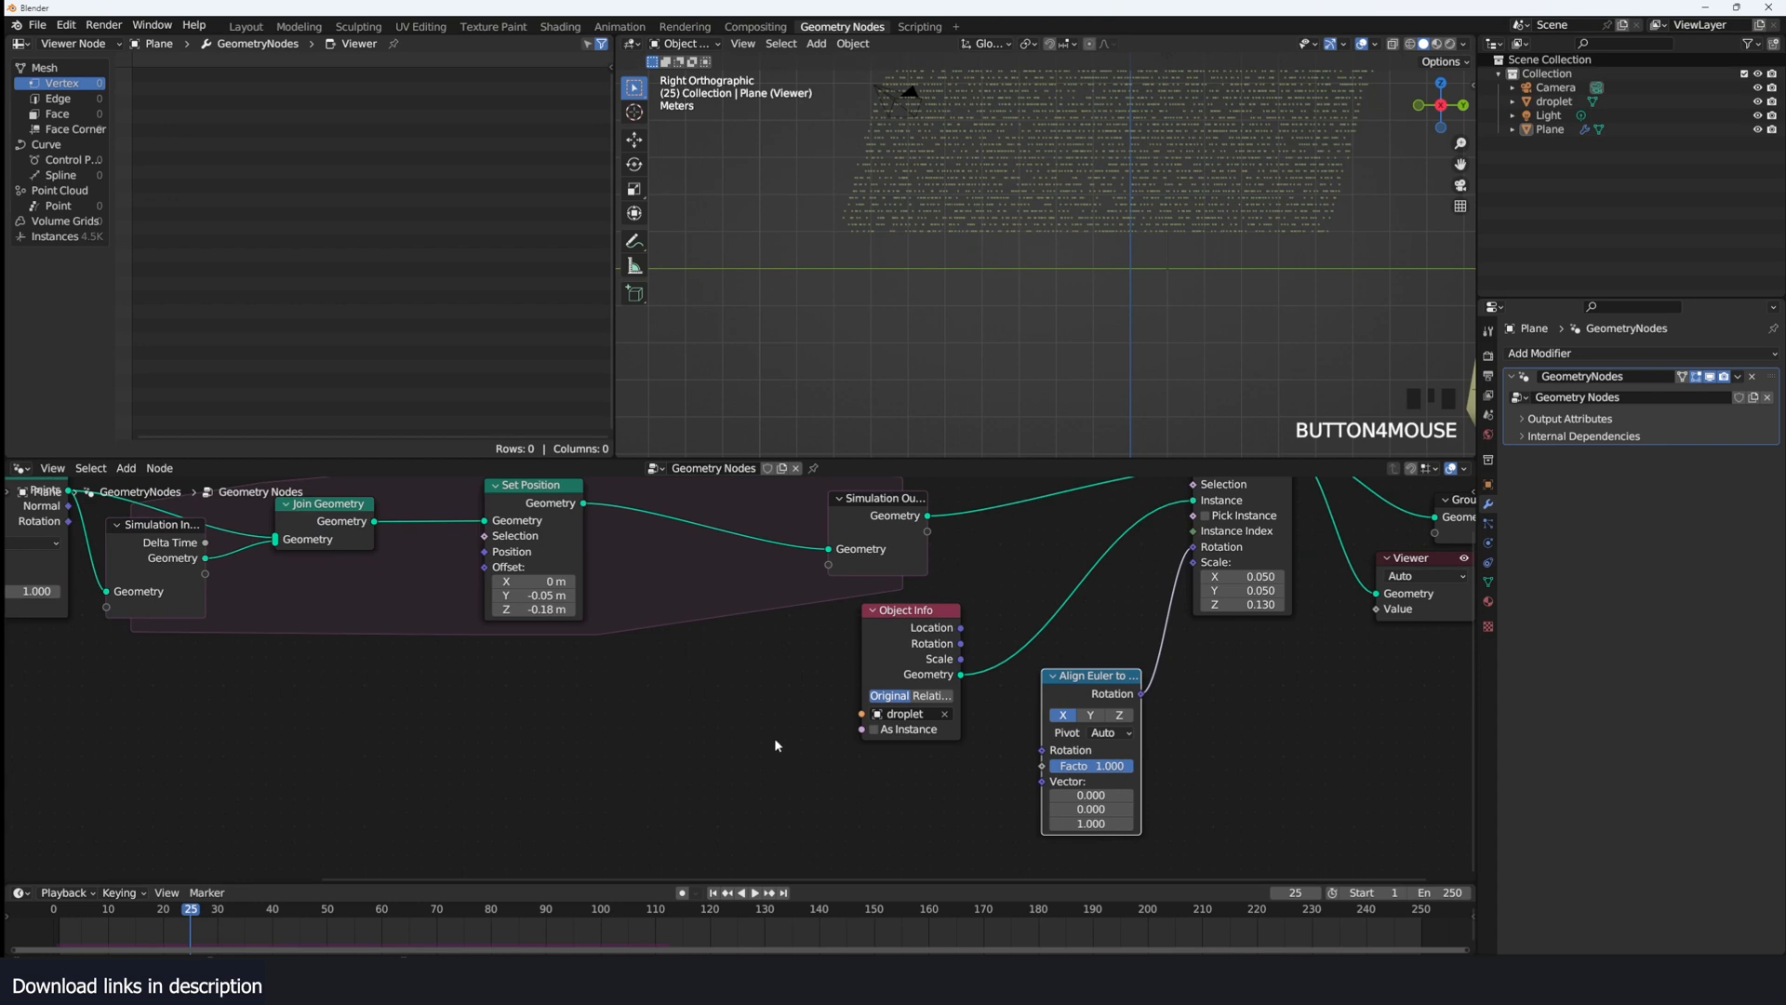
Step: Try driving the Vector input of Align Euler to Vector with a new Position node
{"action": "key", "text": "shift+a"}
{"action": "left_click", "coordinate": [734, 684]}
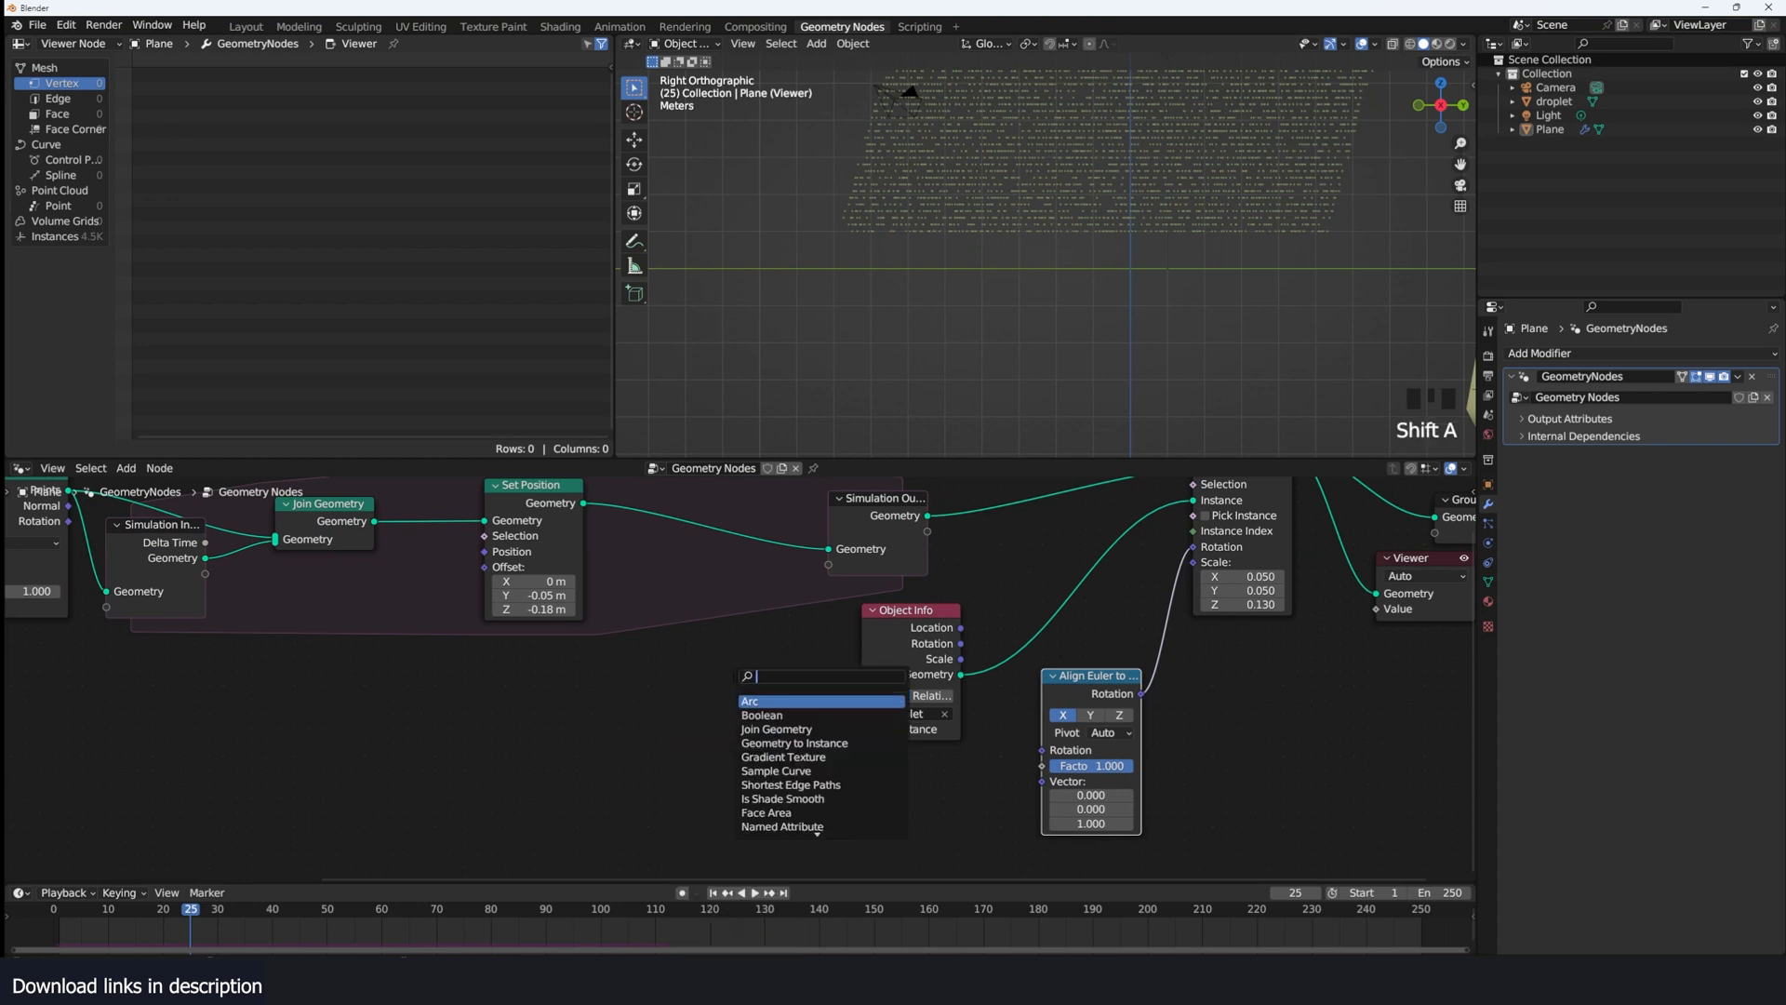
{"action": "type", "text": "posi"}
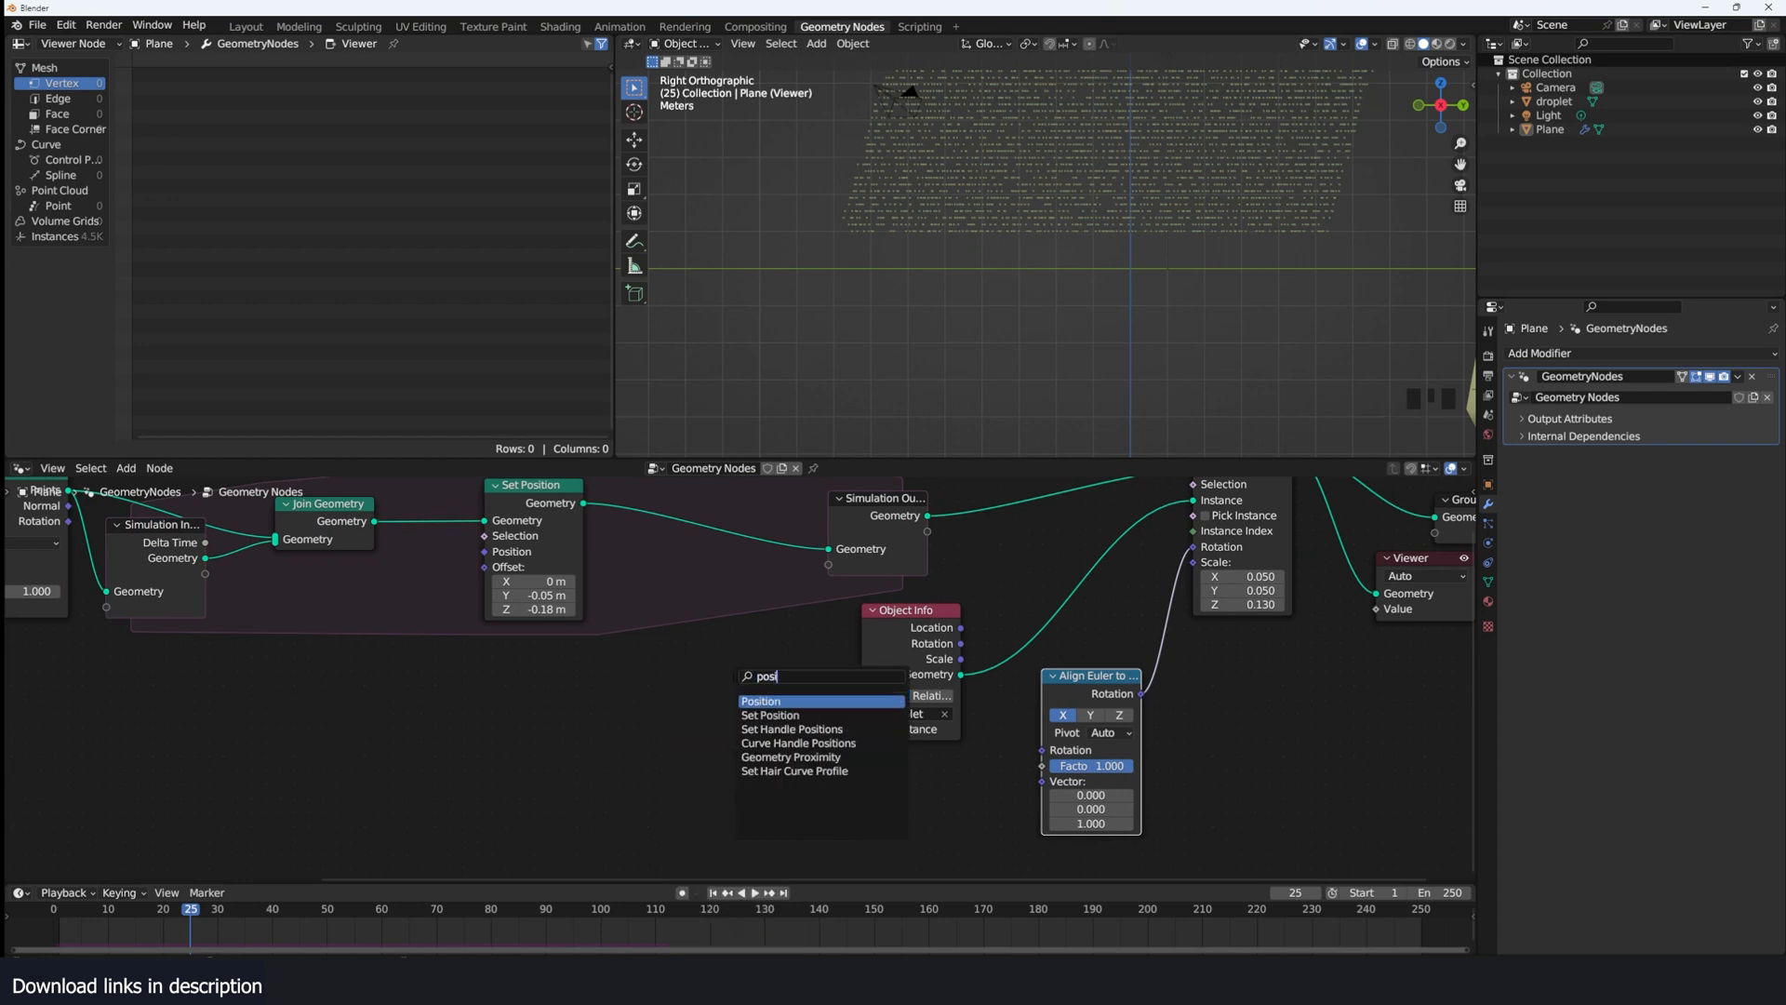
{"action": "key", "text": "Return"}
{"action": "left_click", "coordinate": [883, 782]}
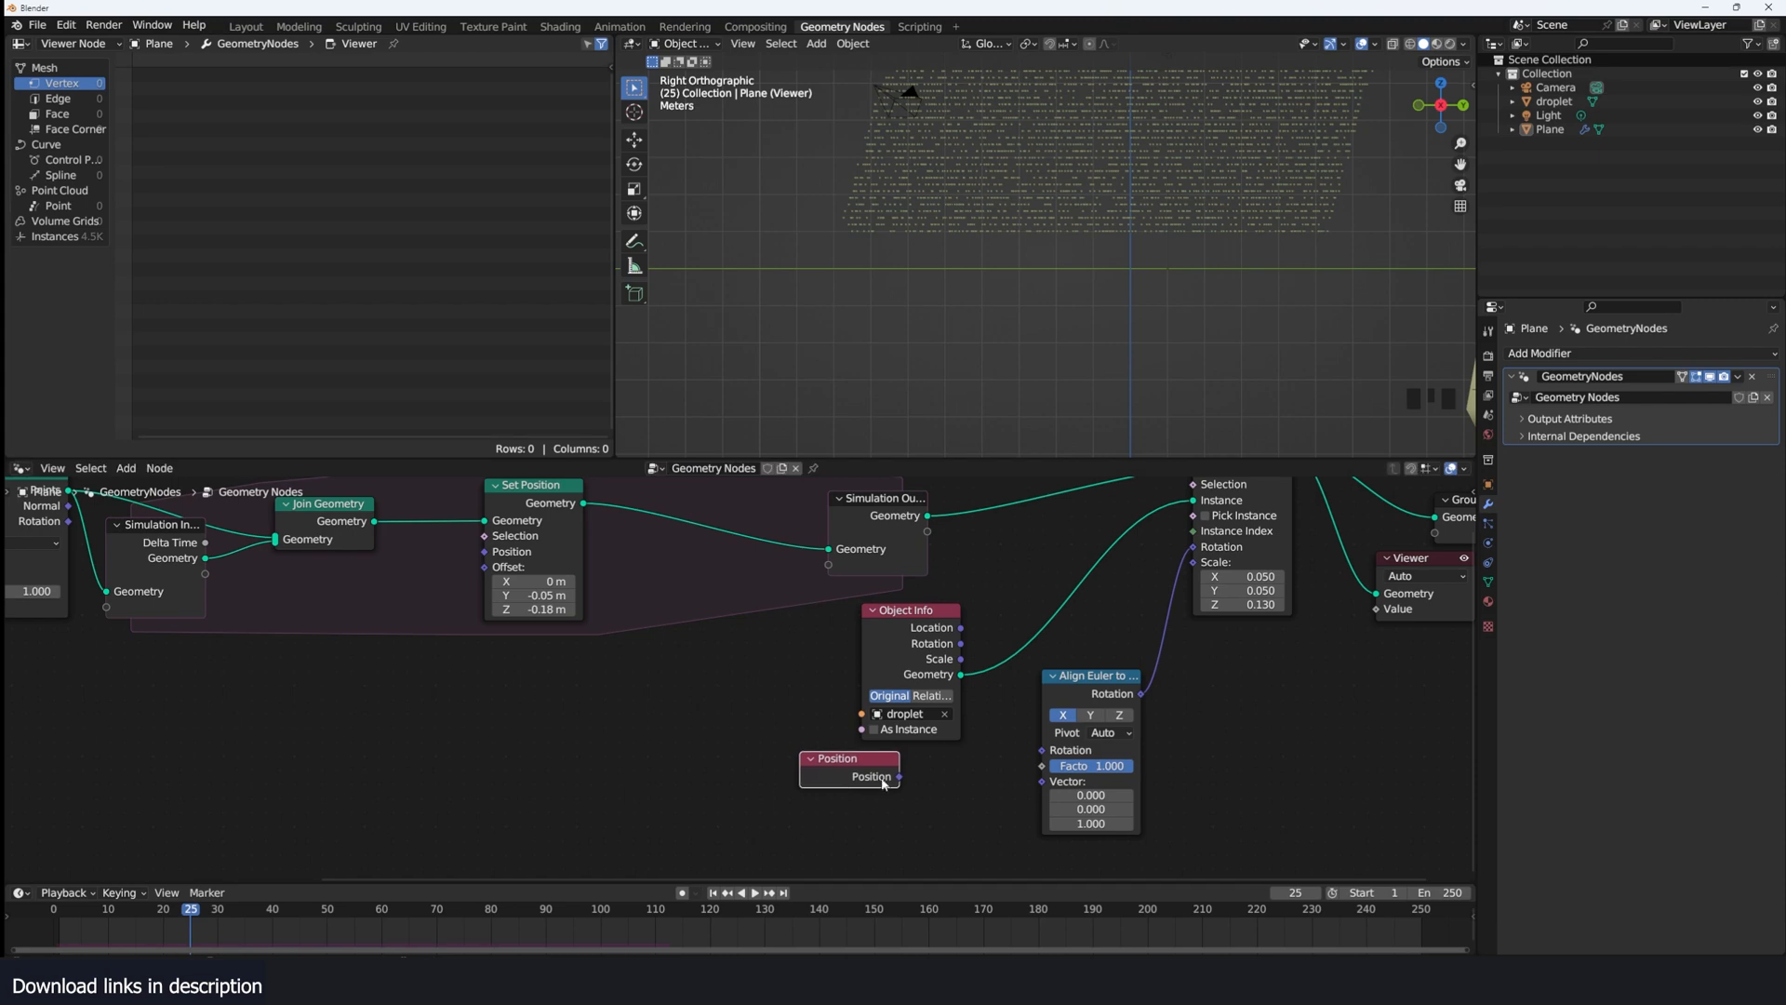
{"action": "left_click_drag", "start_coordinate": [1029, 791], "coordinate": [1041, 780]}
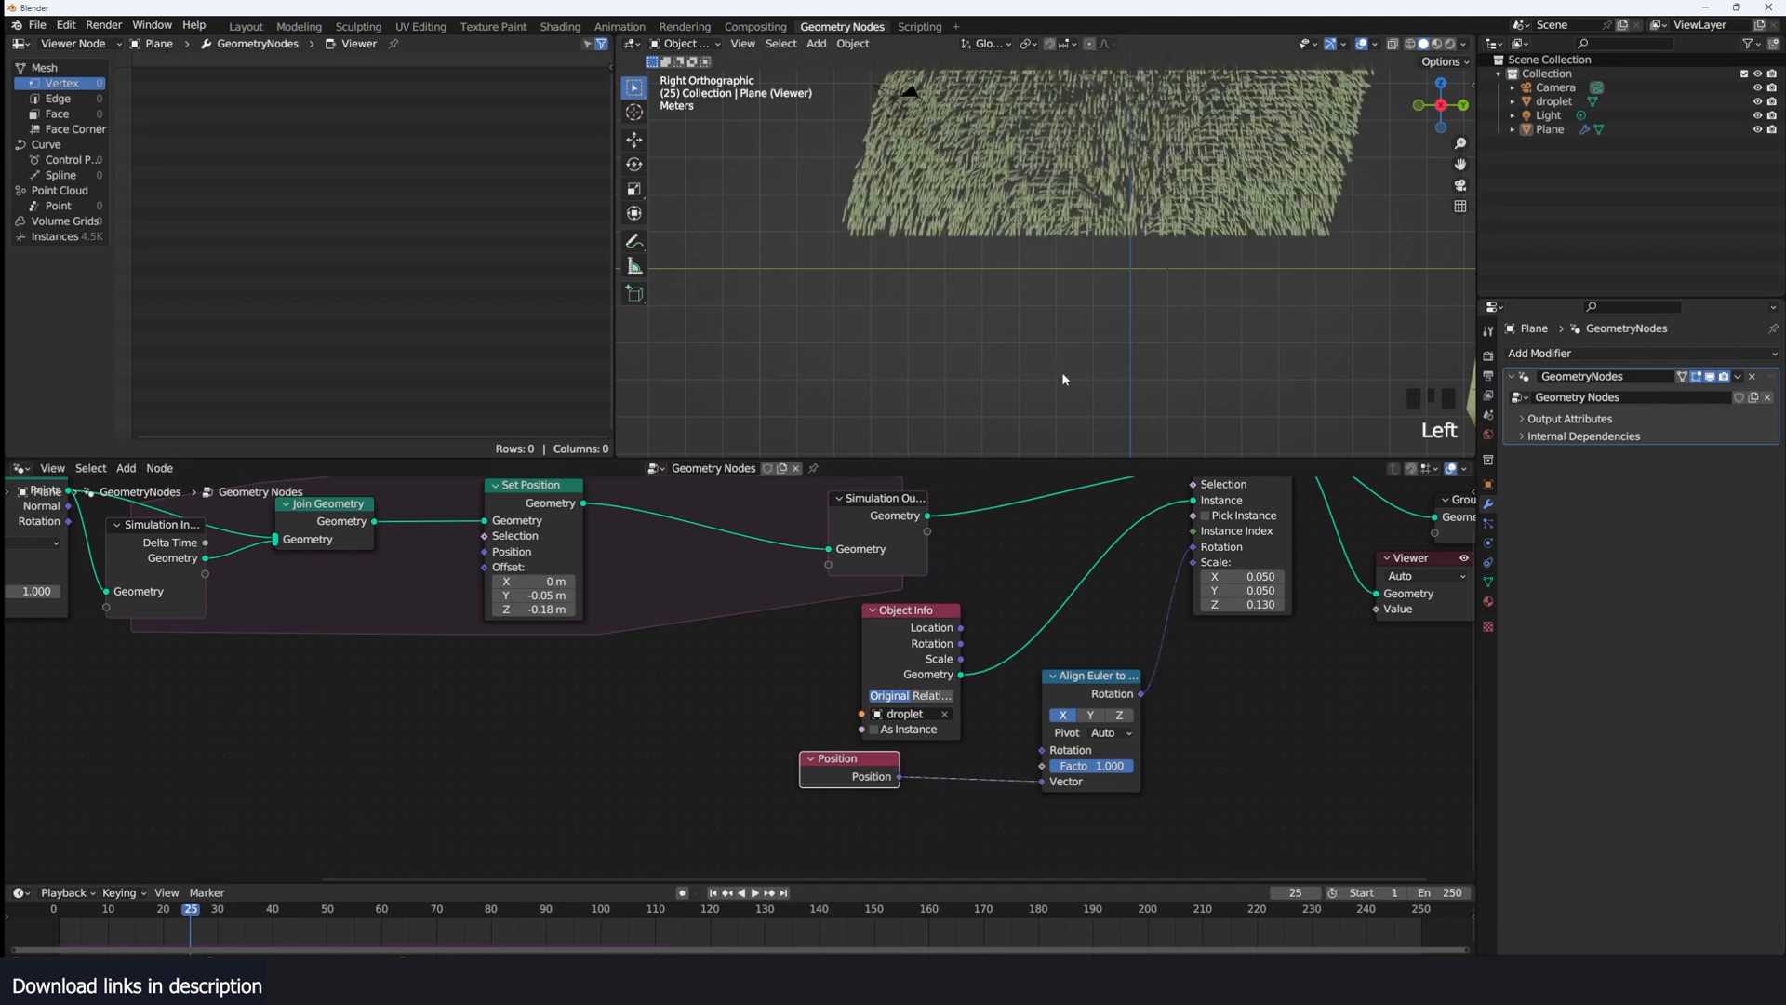
Step: Replay the rain from frame 0 to check the droplets' orientation, and delete the Position node
{"action": "key", "text": "grave"}
{"action": "key", "text": "grave"}
{"action": "key", "text": "grave"}
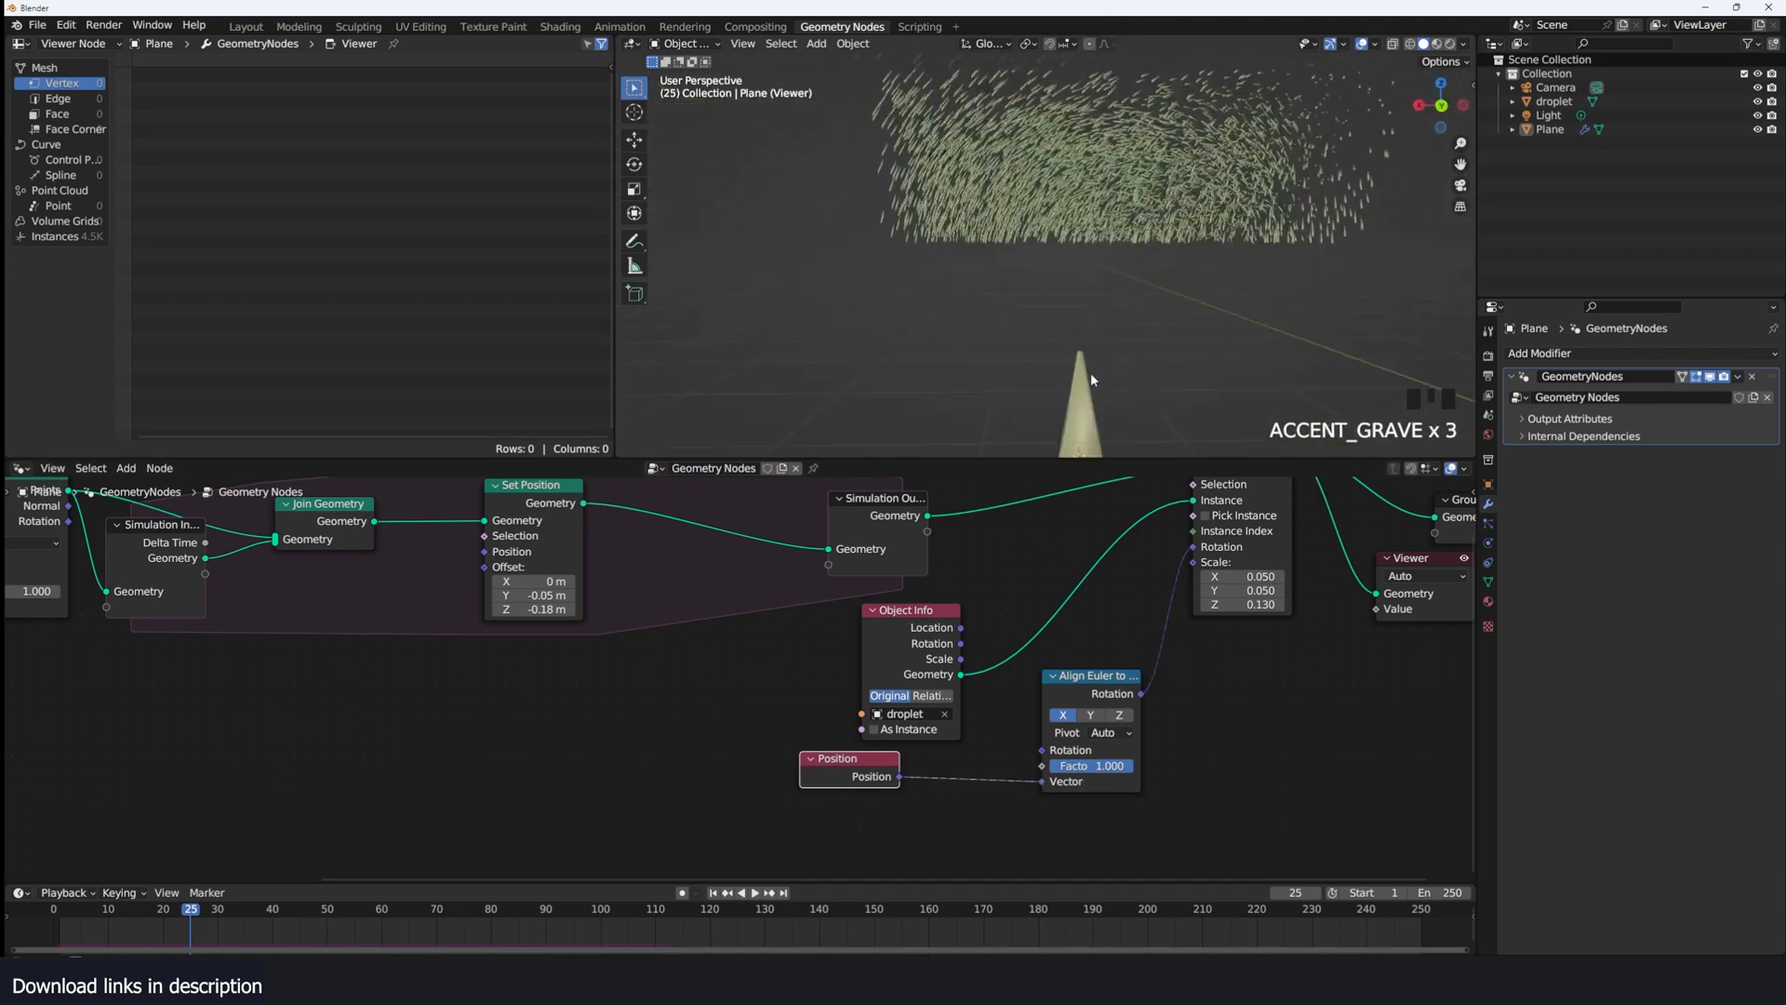
{"action": "key", "text": "grave"}
{"action": "key", "text": "shift+Left"}
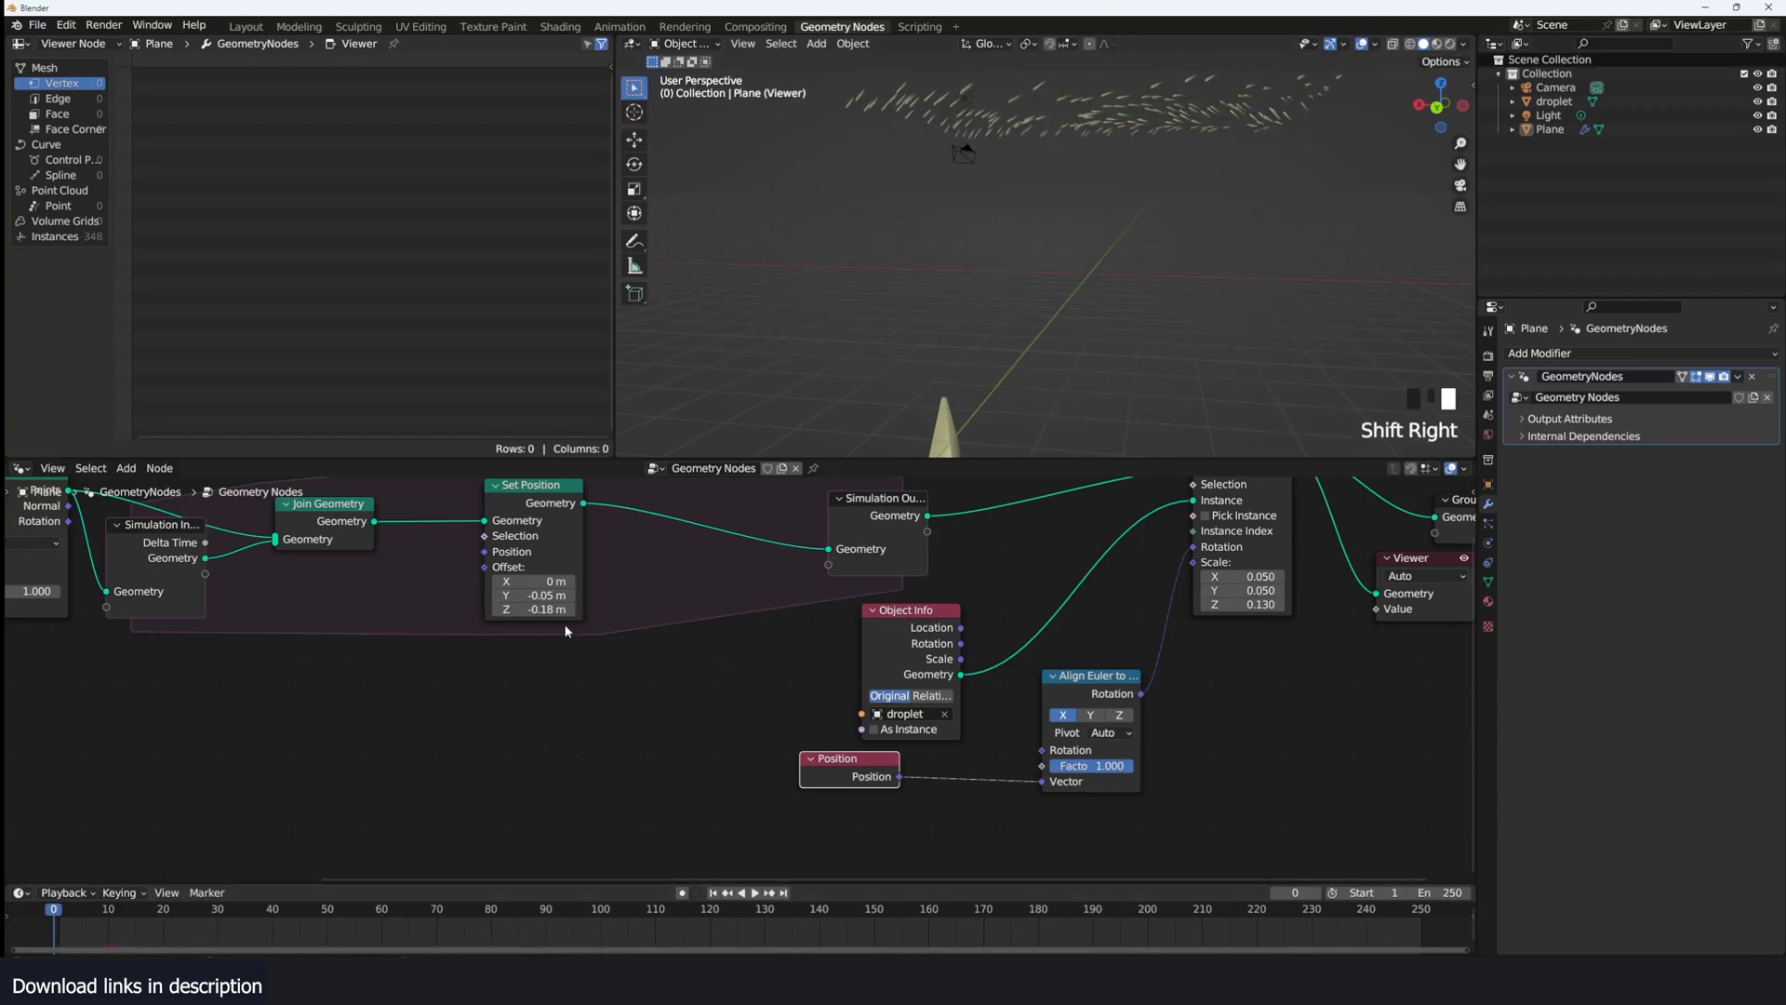
{"action": "key", "text": "space"}
{"action": "key", "text": "space"}
{"action": "key", "text": "grave"}
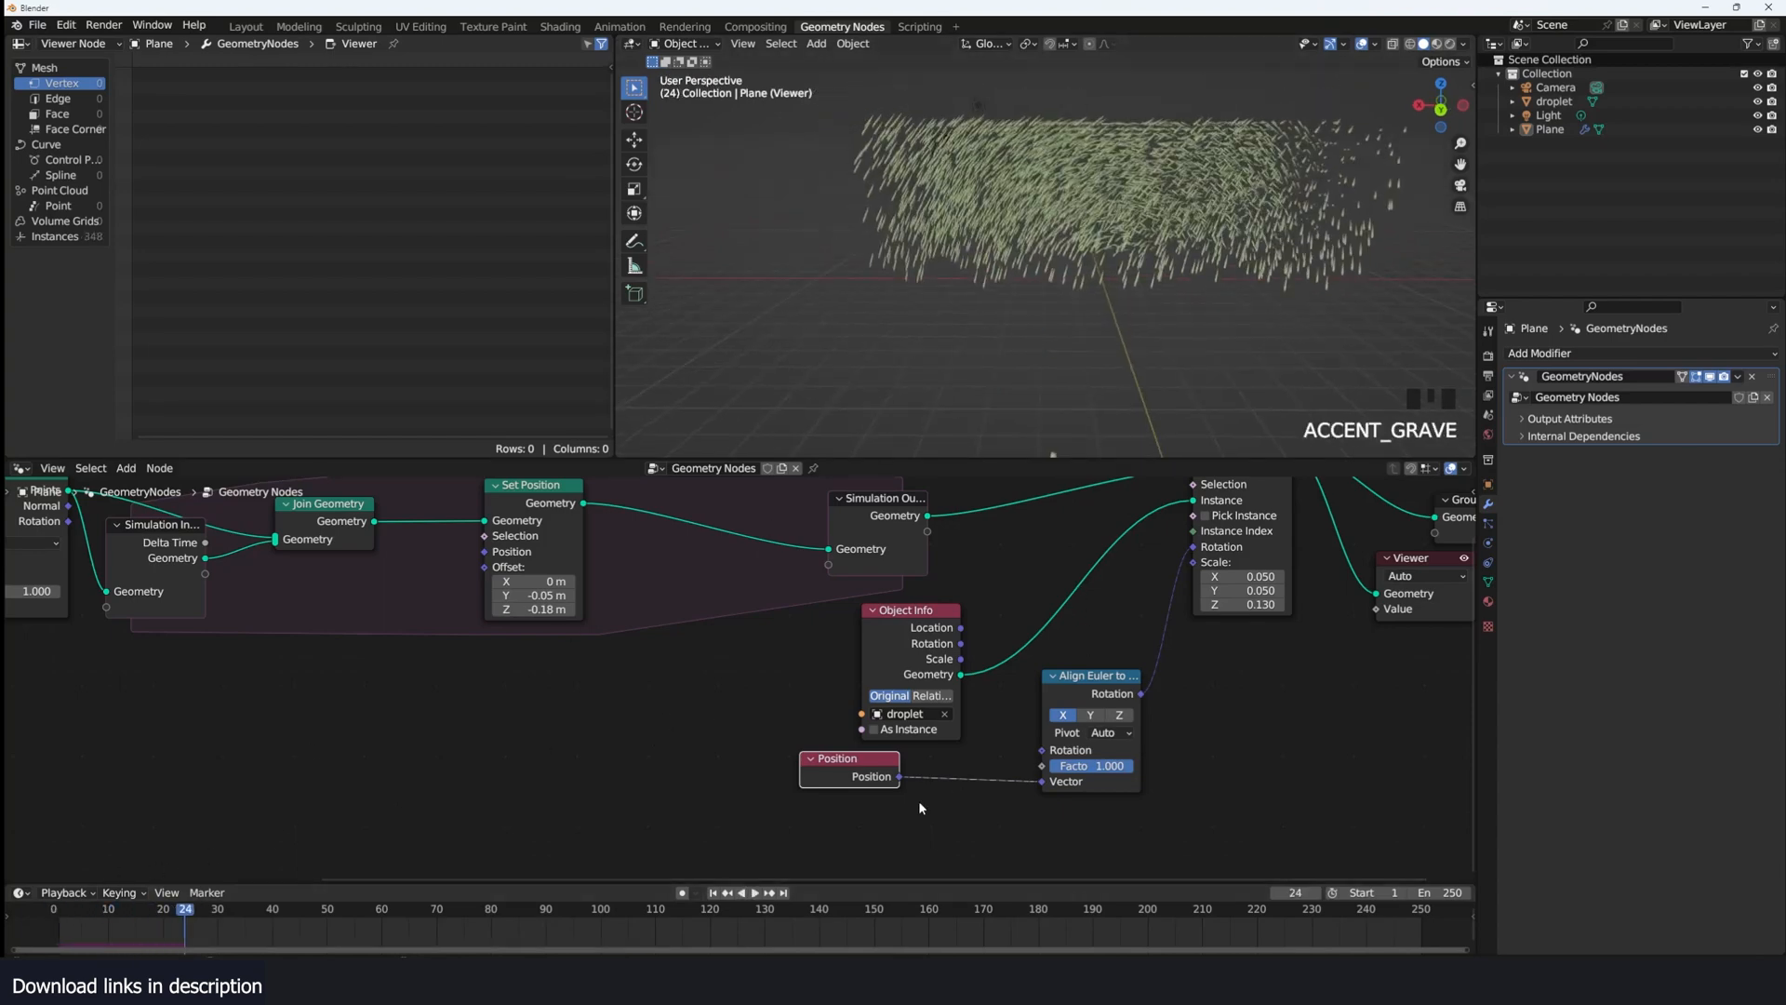
{"action": "key", "text": "x"}
Step: Add a Vector item named vel to the simulation state of the Simulation Output node
{"action": "middle_click_drag", "start_coordinate": [674, 683], "coordinate": [783, 666]}
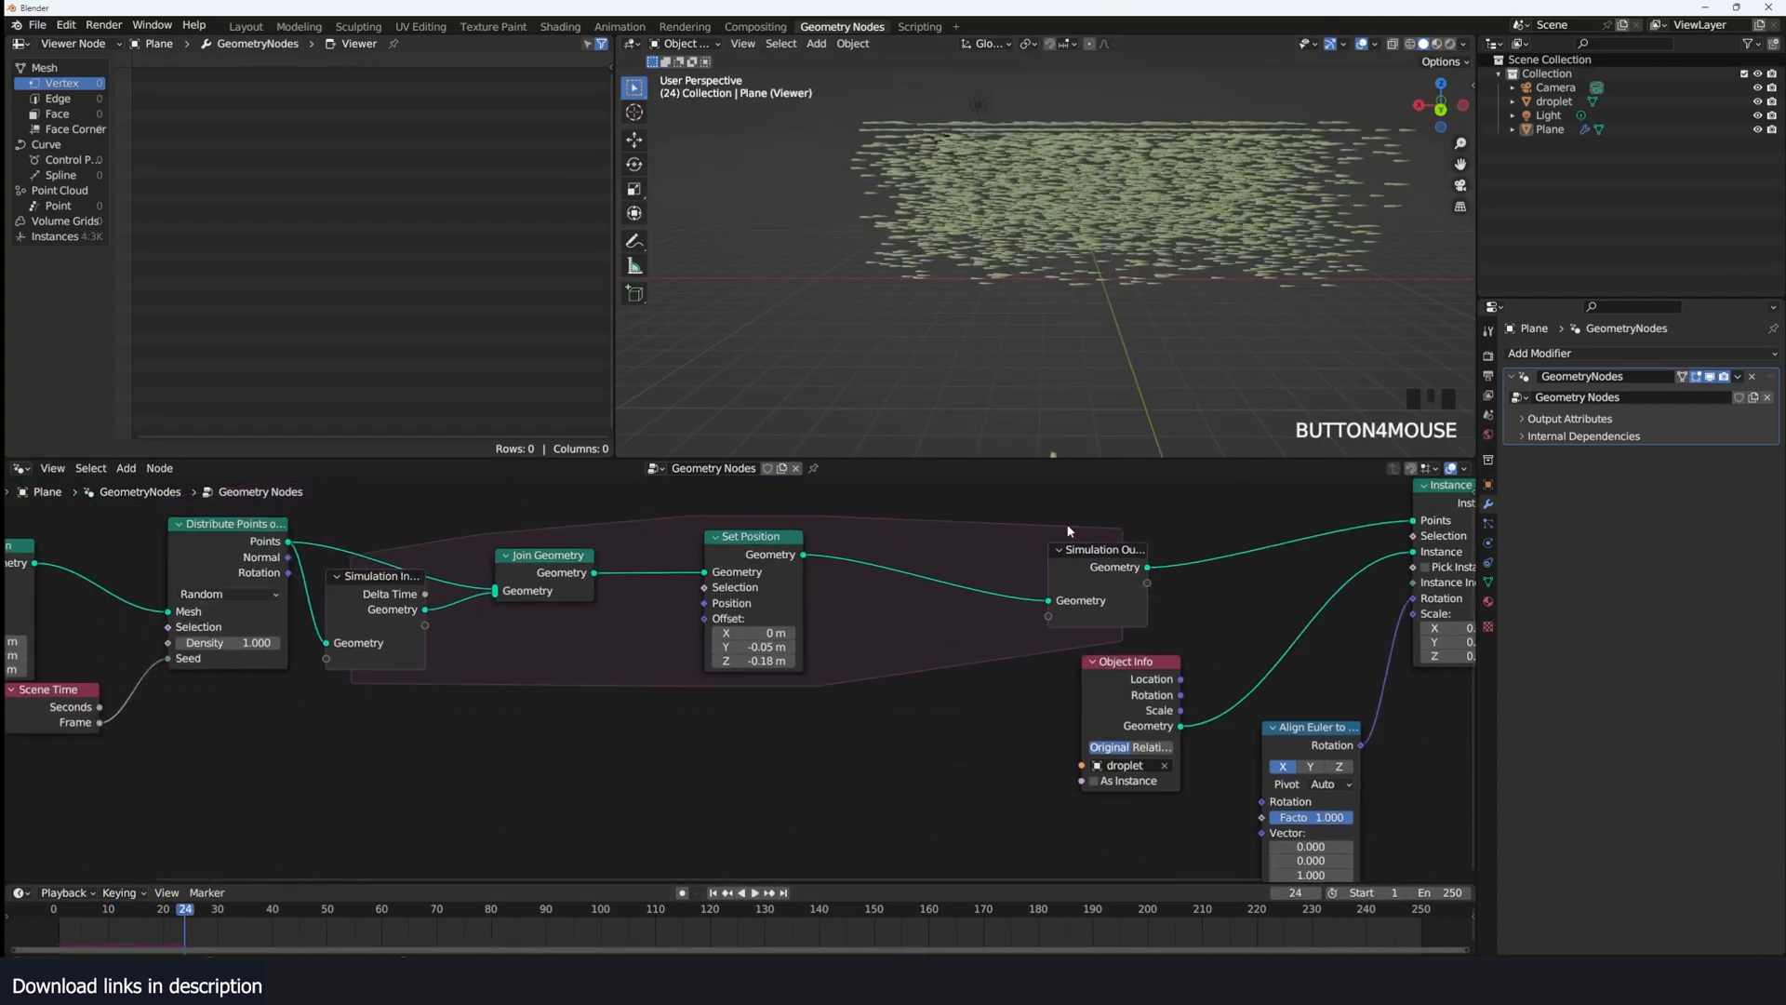
{"action": "scroll", "coordinate": [535, 713], "scroll_direction": "up", "scroll_amount": 2}
{"action": "middle_click_drag", "start_coordinate": [590, 735], "coordinate": [572, 725]}
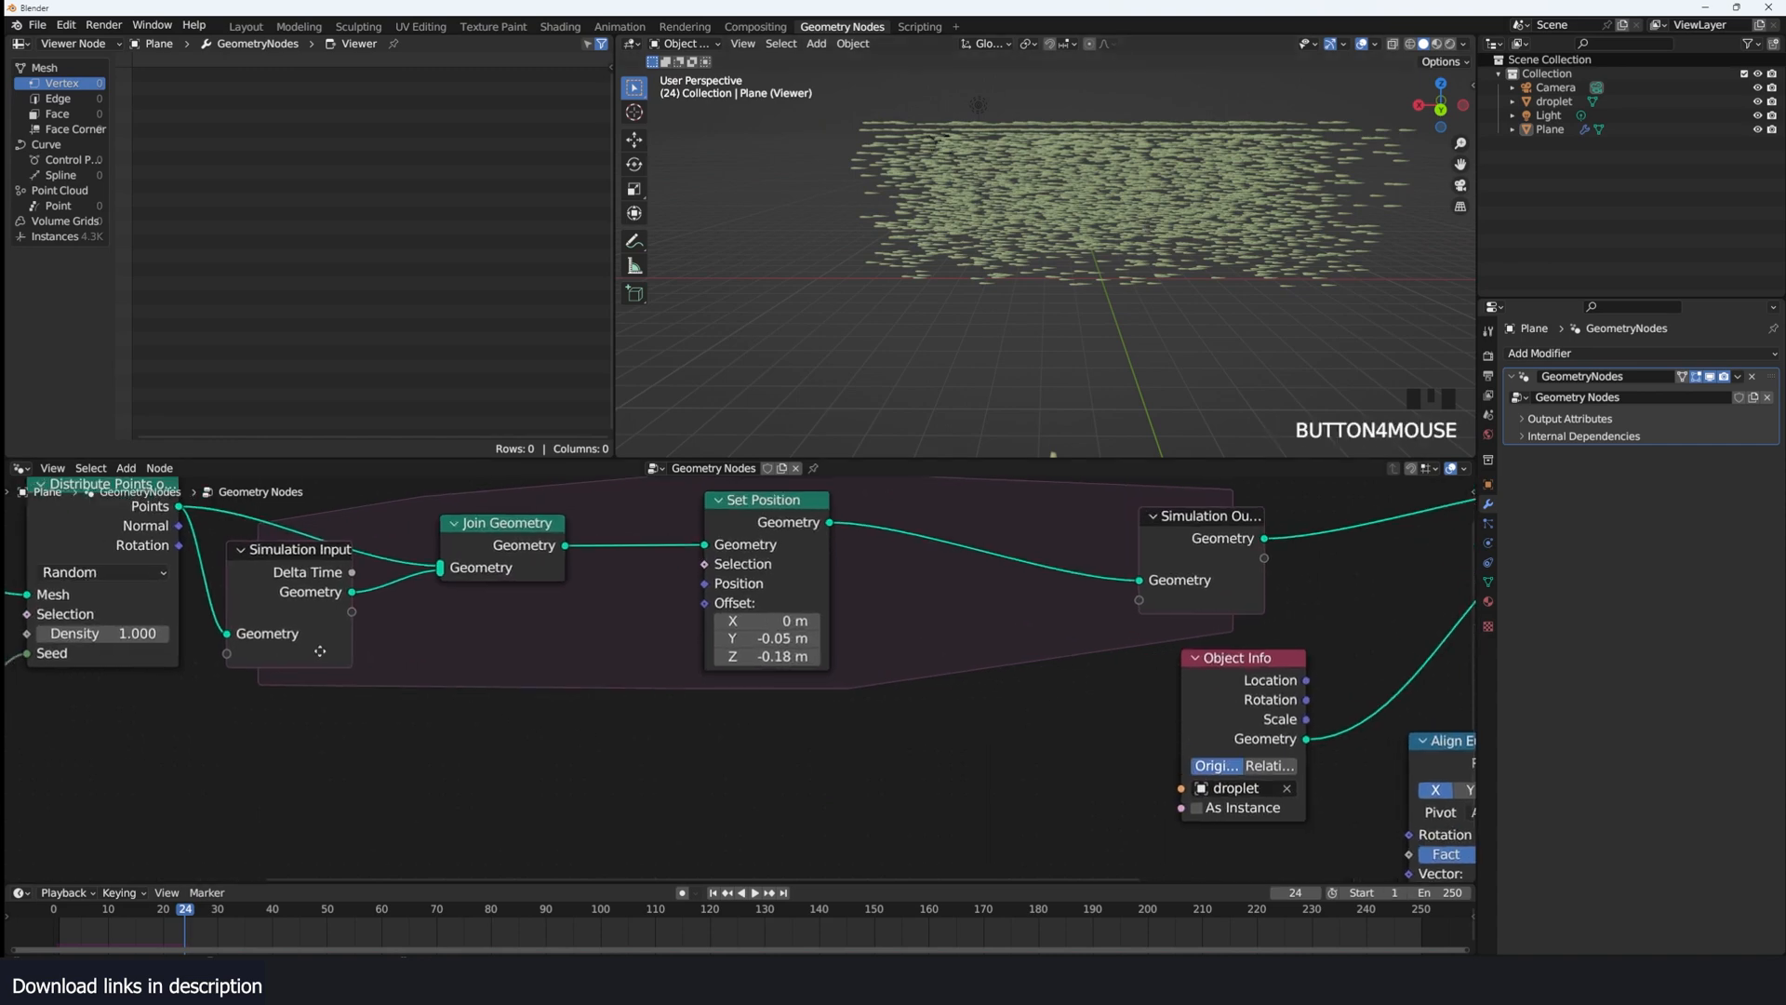
{"action": "left_click", "coordinate": [1195, 547]}
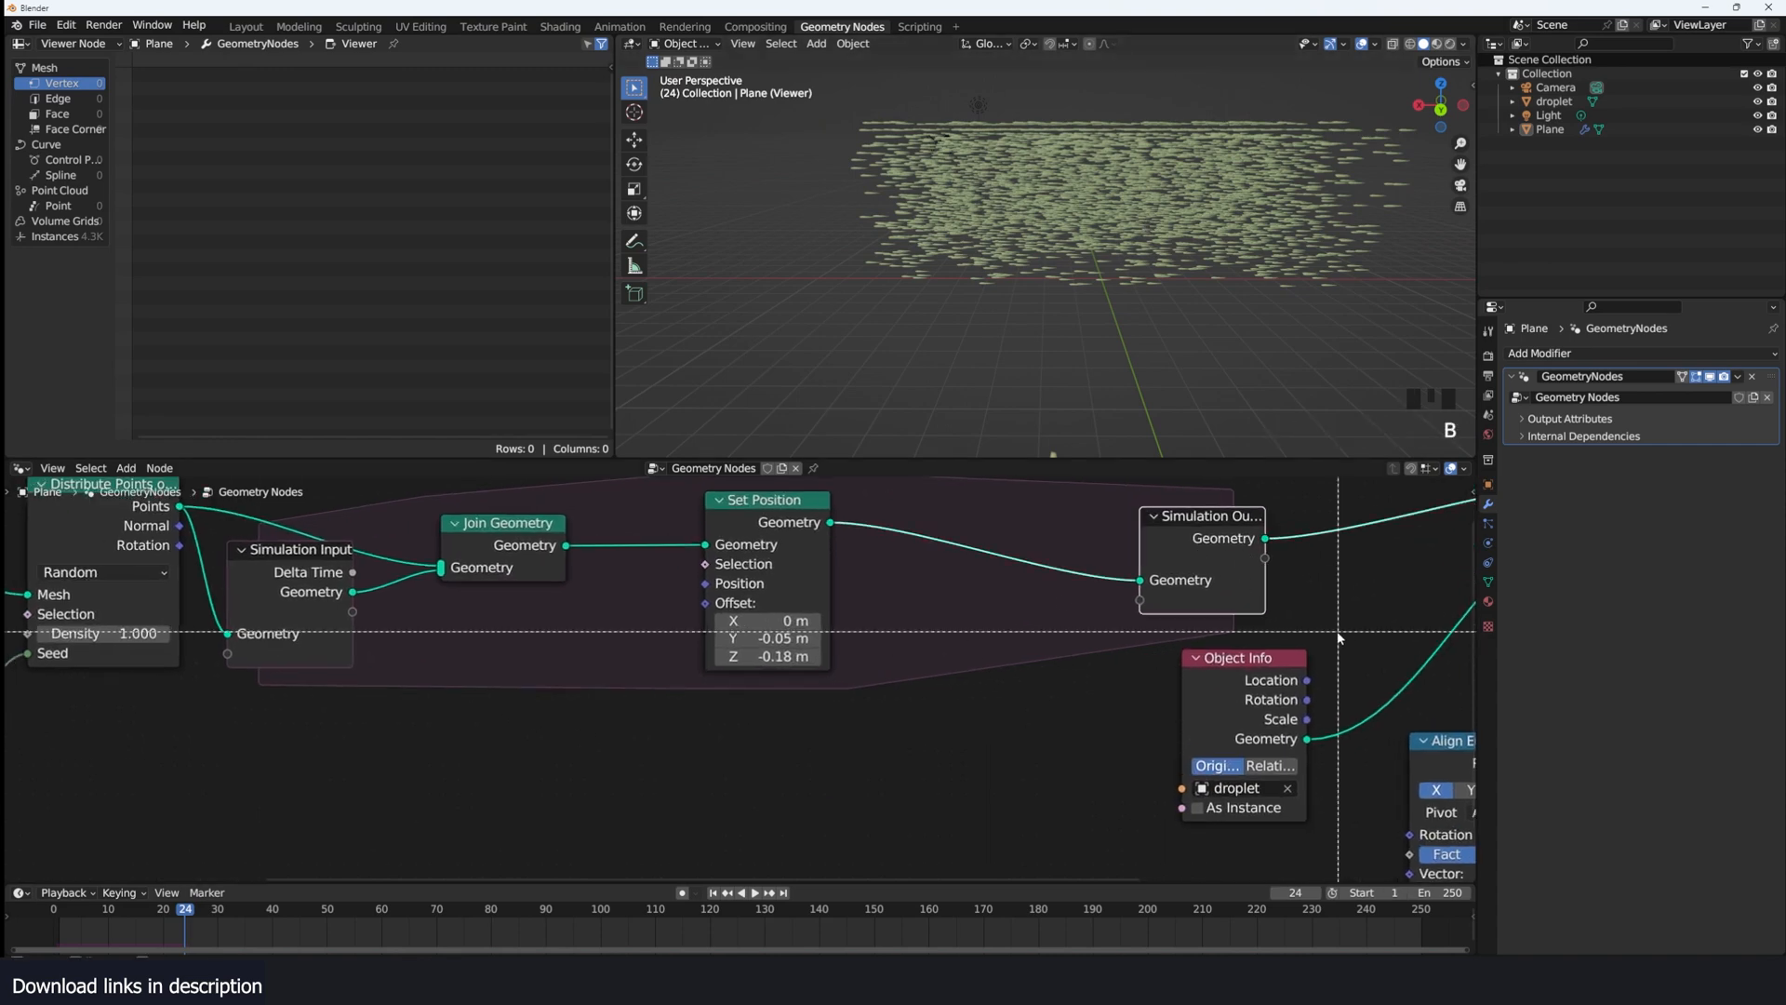
{"action": "key", "text": "b"}
{"action": "key", "text": "n"}
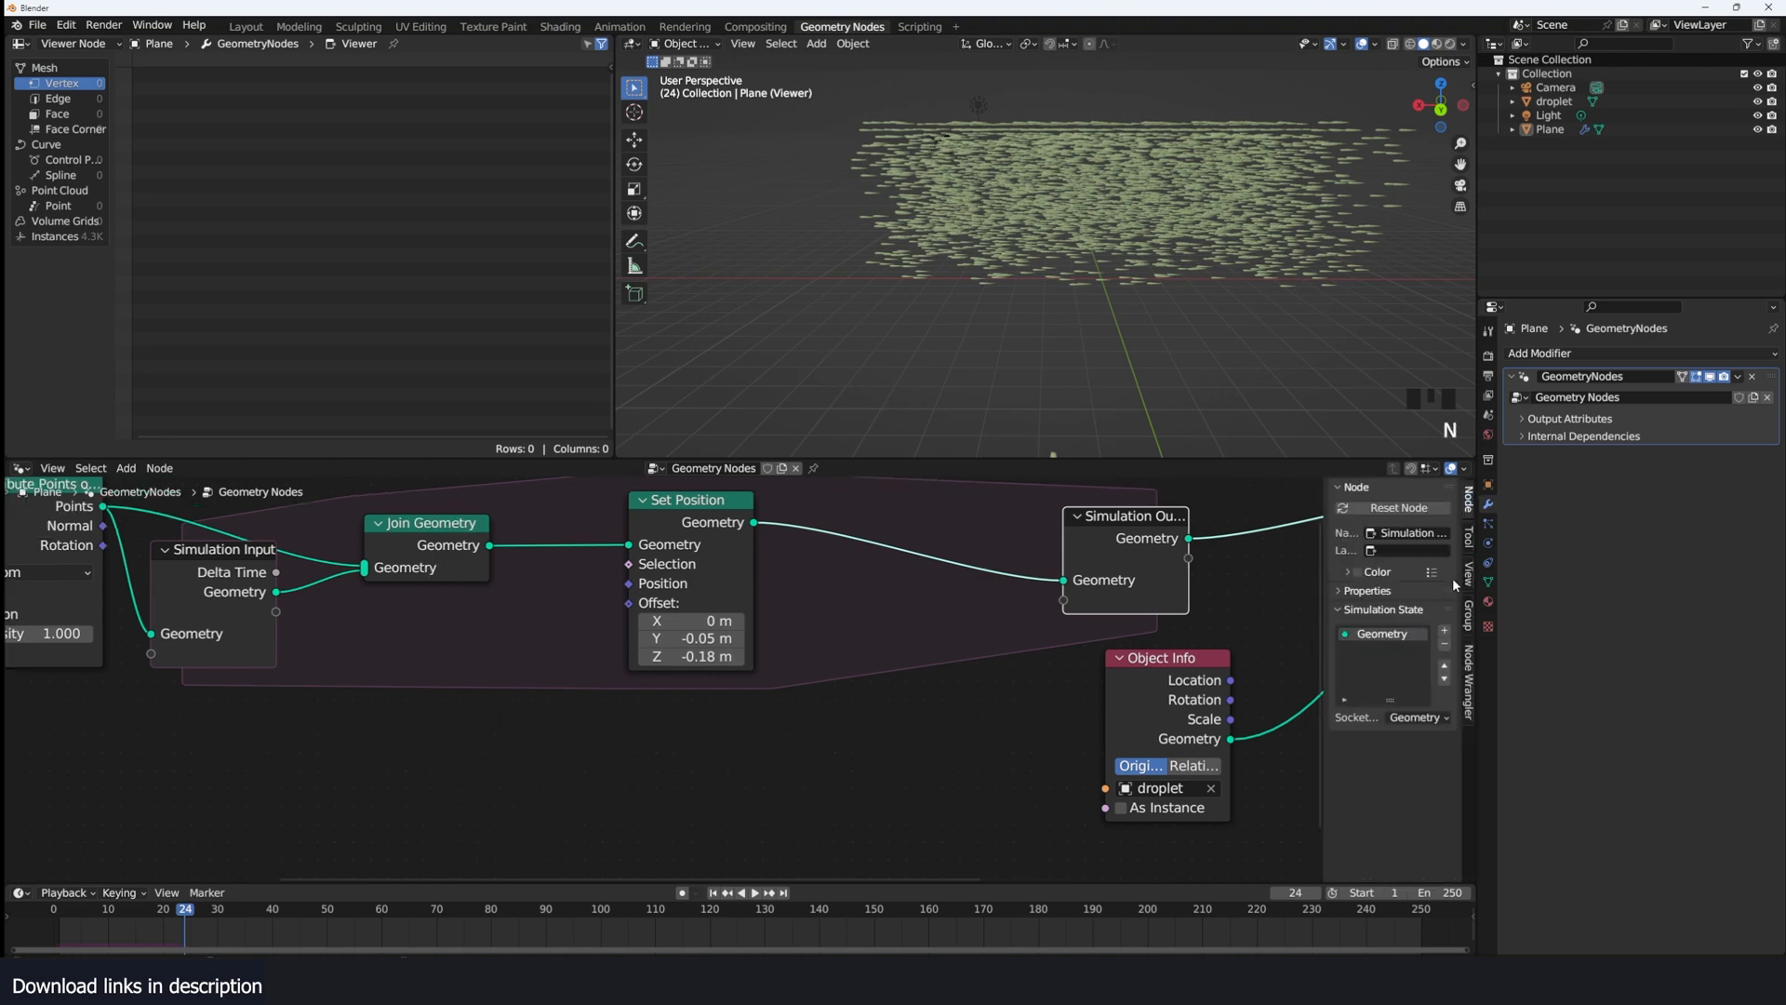
{"action": "left_click", "coordinate": [1444, 633]}
{"action": "left_click", "coordinate": [1438, 718]}
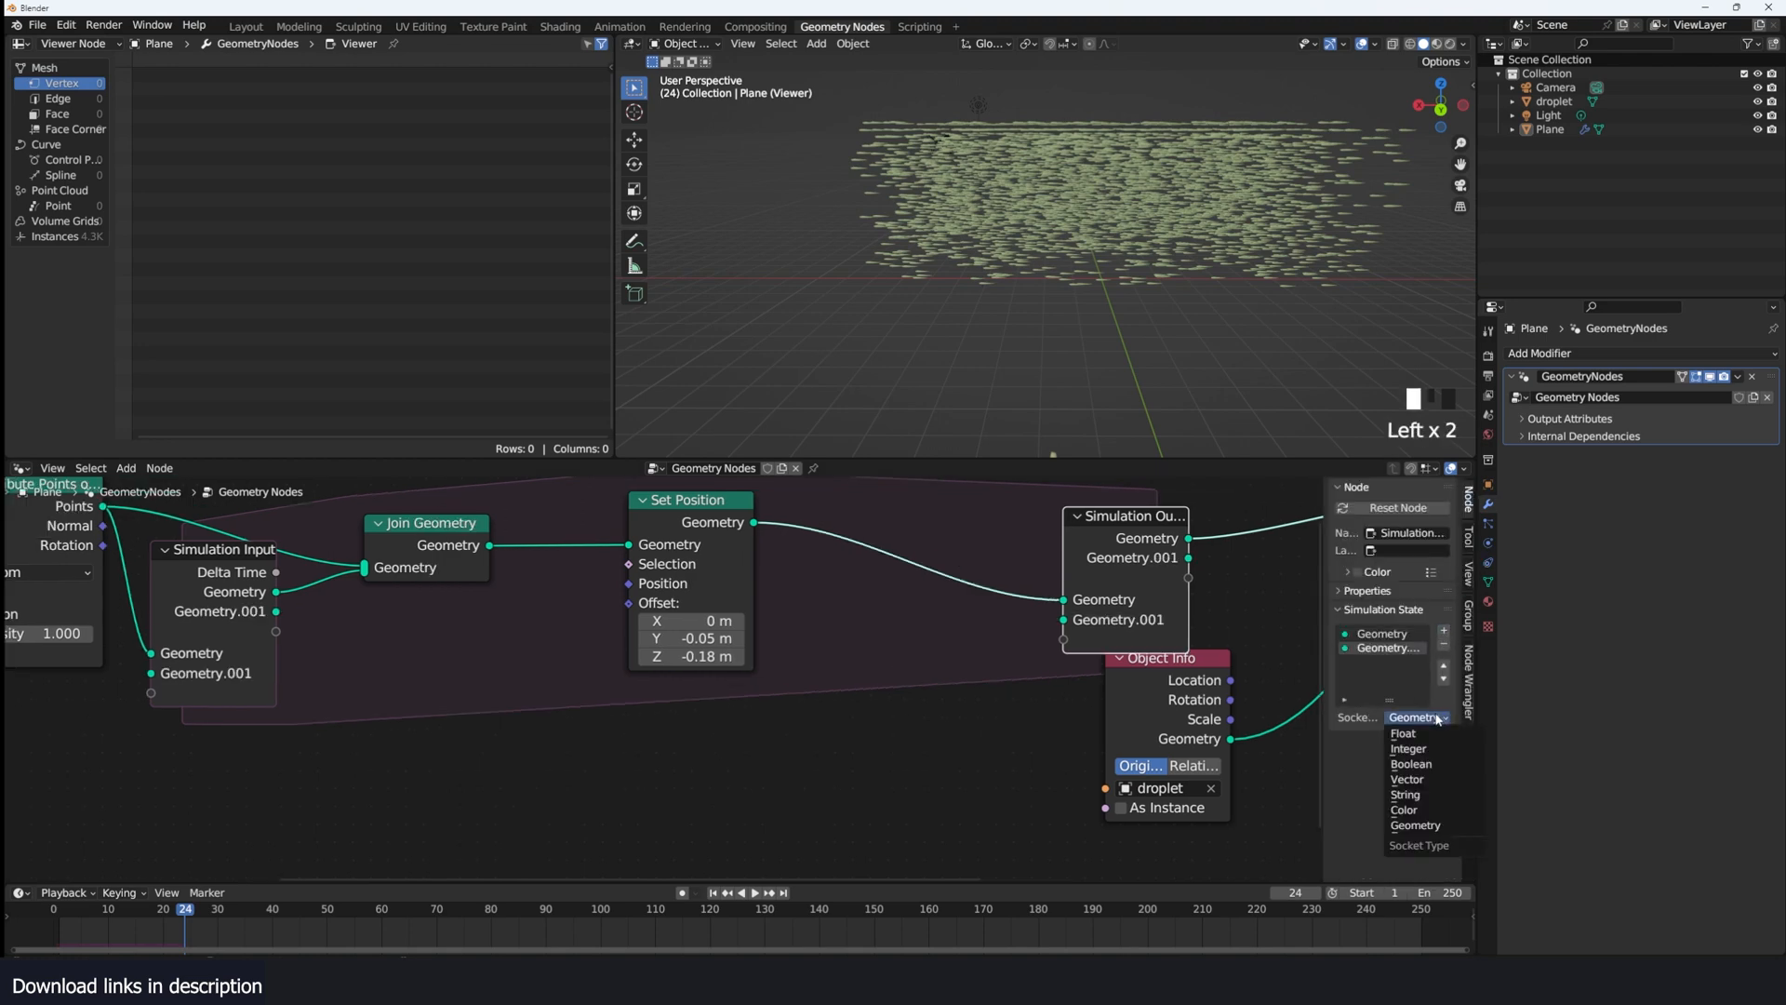
{"action": "left_click", "coordinate": [1407, 779]}
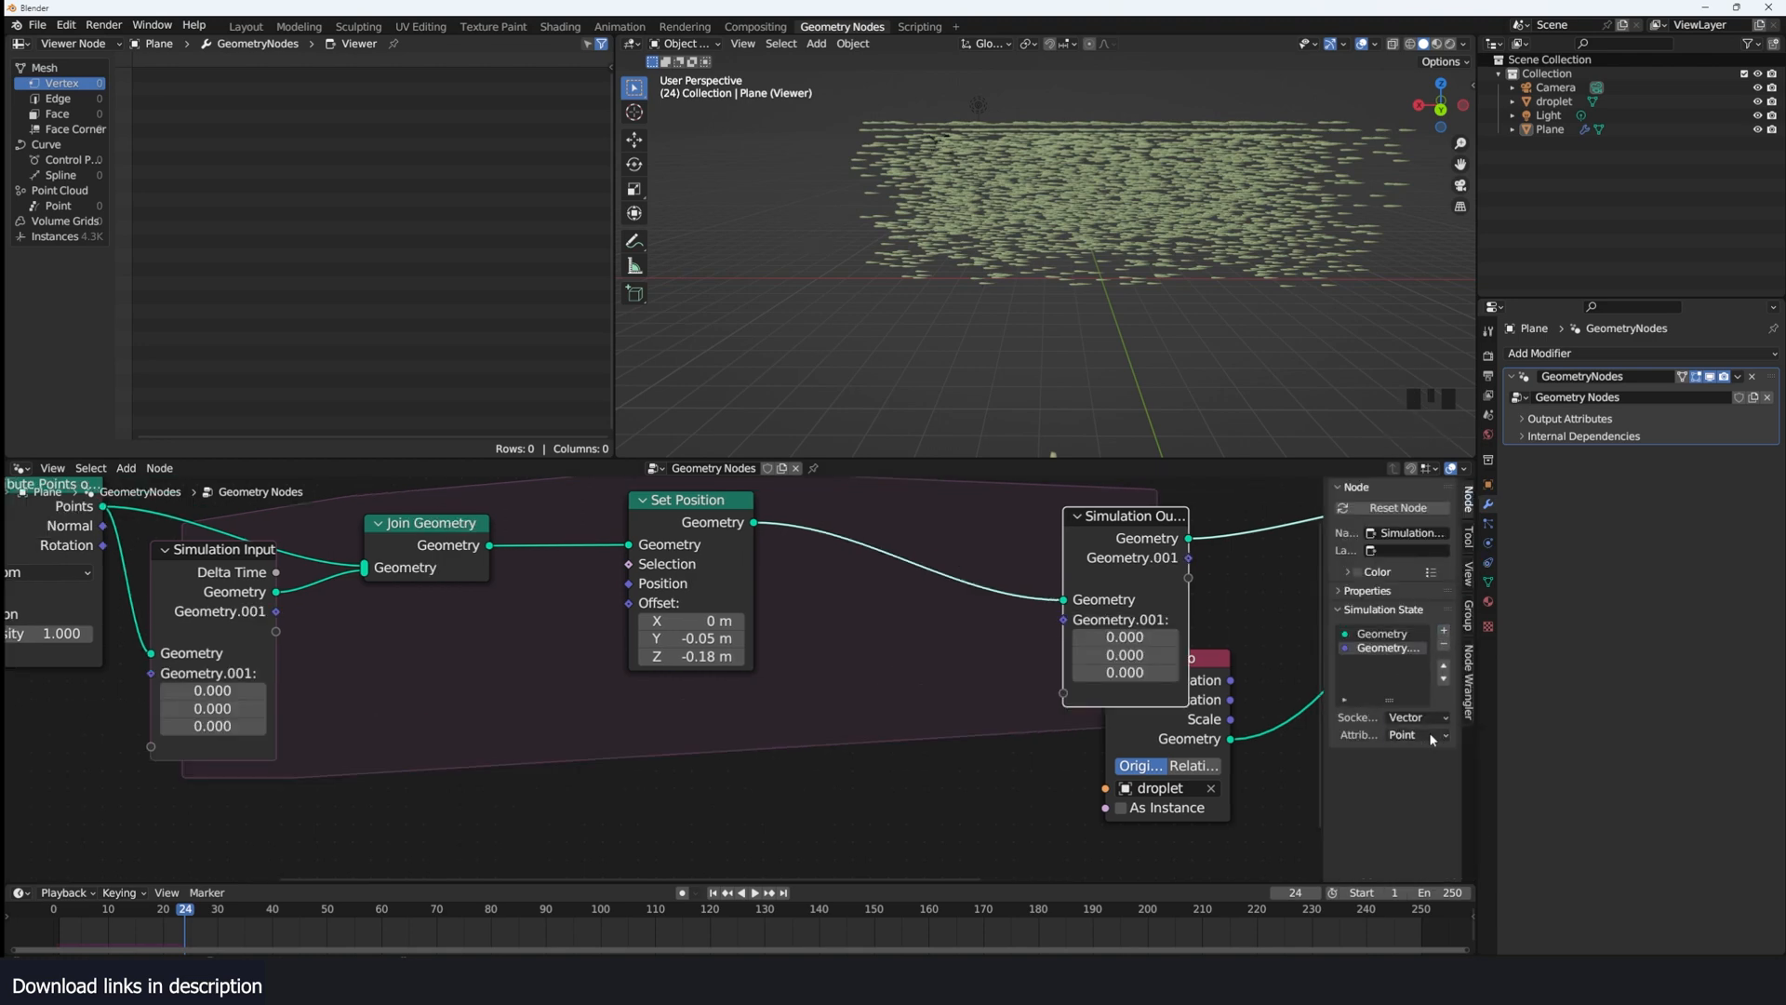
{"action": "type", "text": "vel"}
{"action": "key", "text": "Return"}
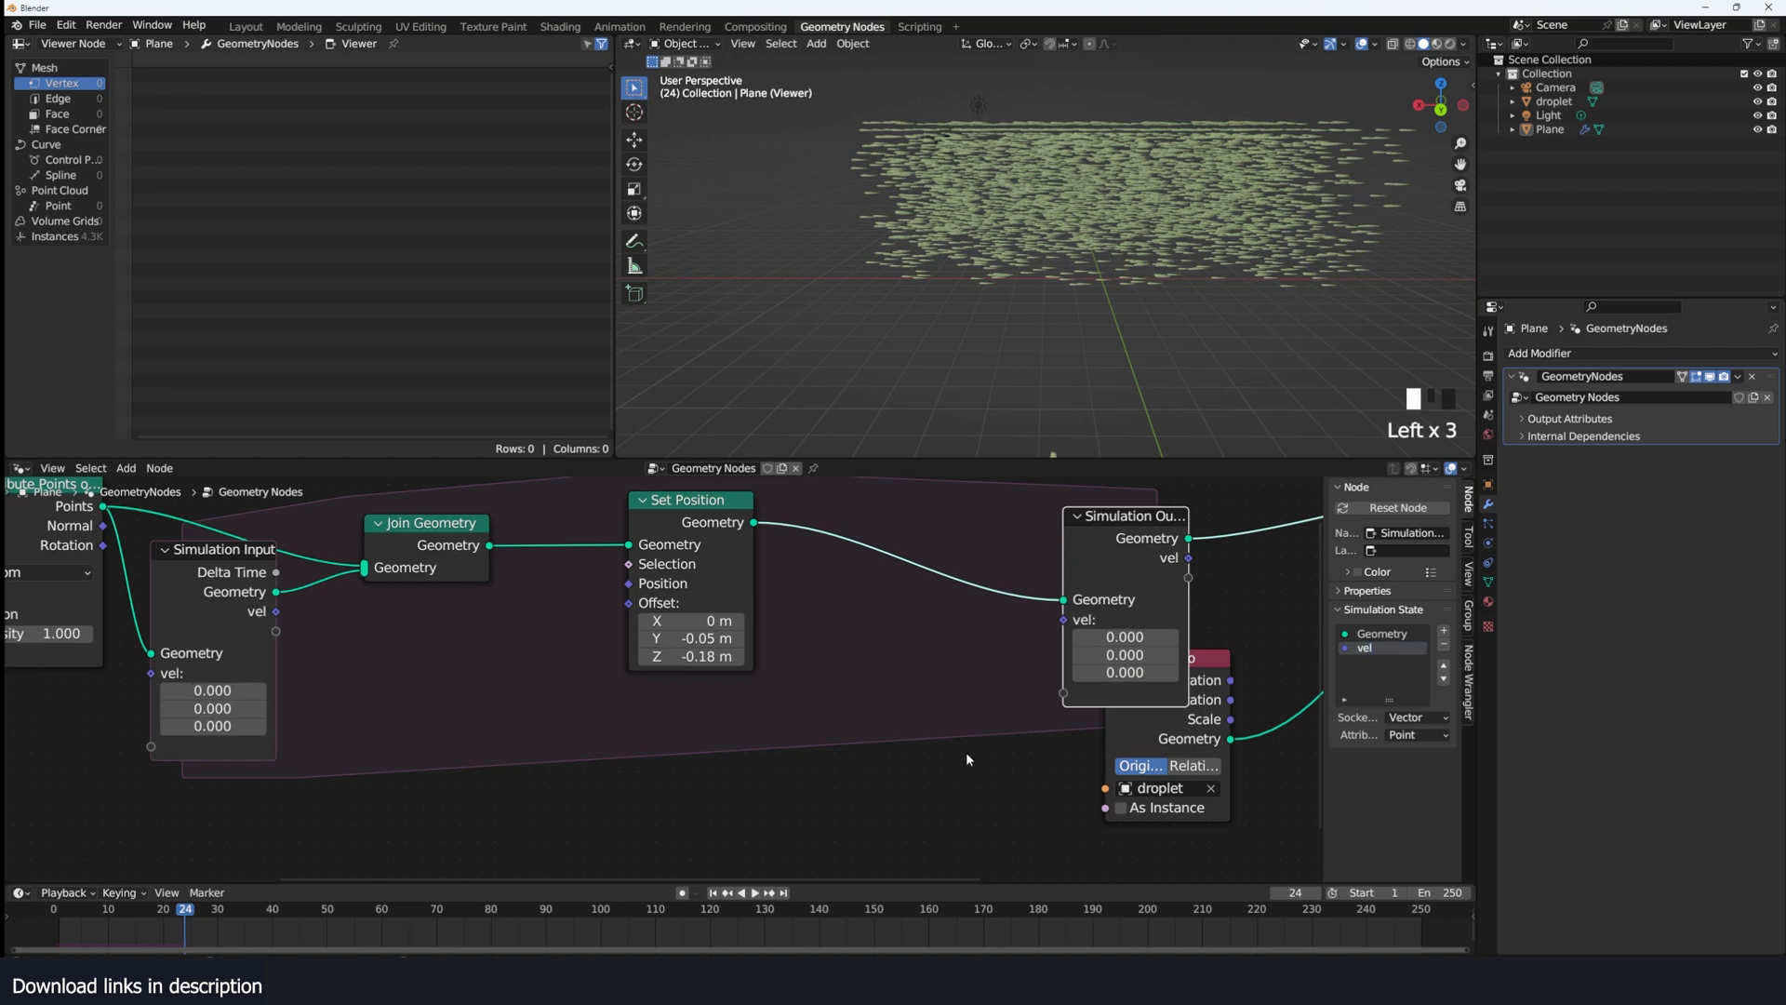
Step: Add a Combine XYZ node inside the simulation zone, below the Set Position node
{"action": "middle_click_drag", "start_coordinate": [287, 654], "coordinate": [318, 640]}
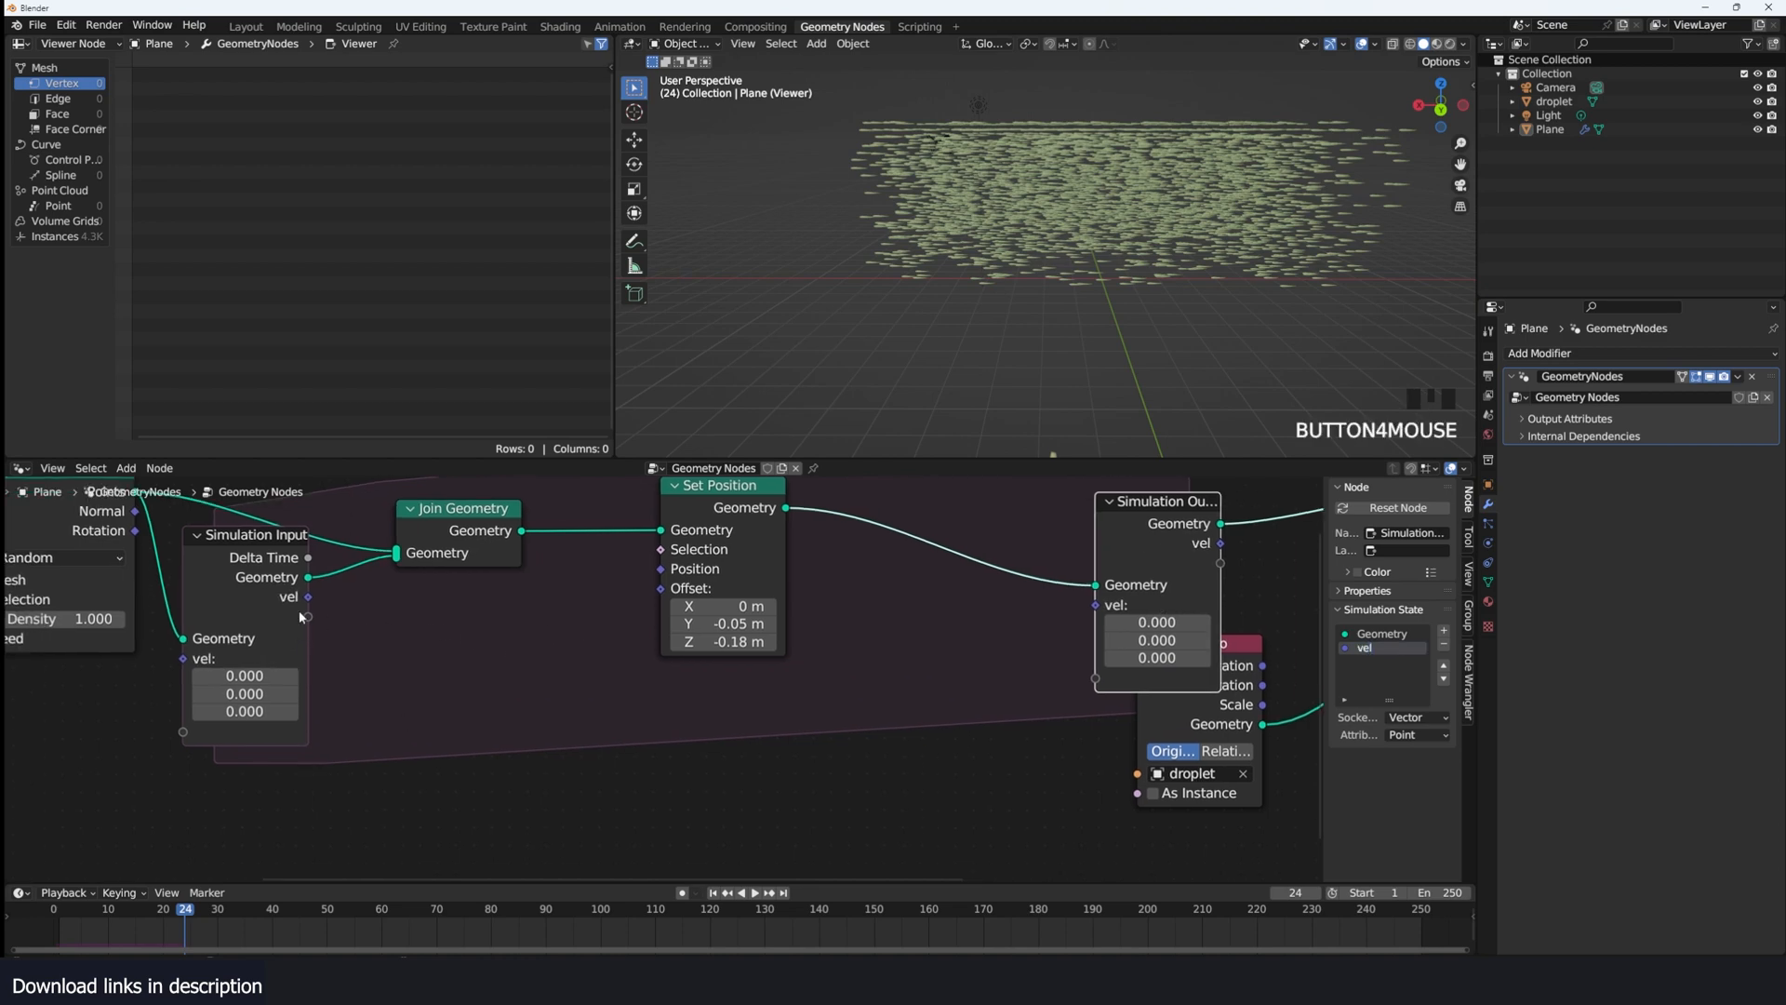
{"action": "key", "text": "shift+a"}
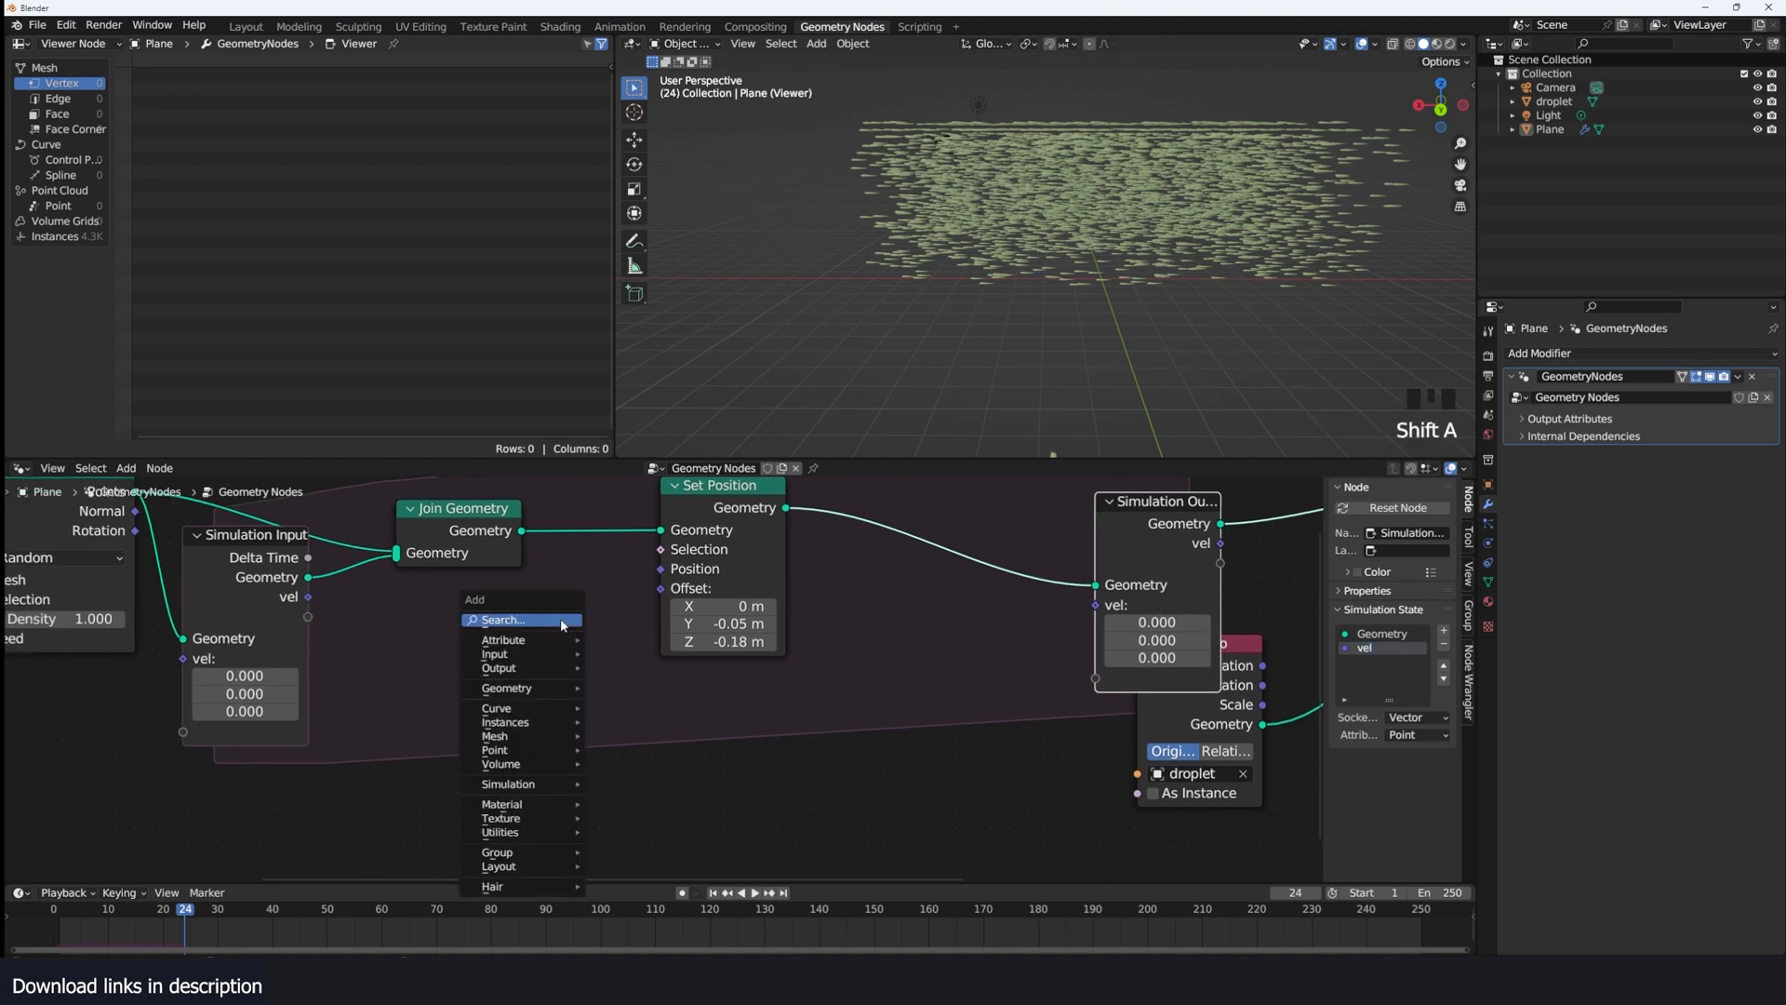
{"action": "key", "text": "shift+a"}
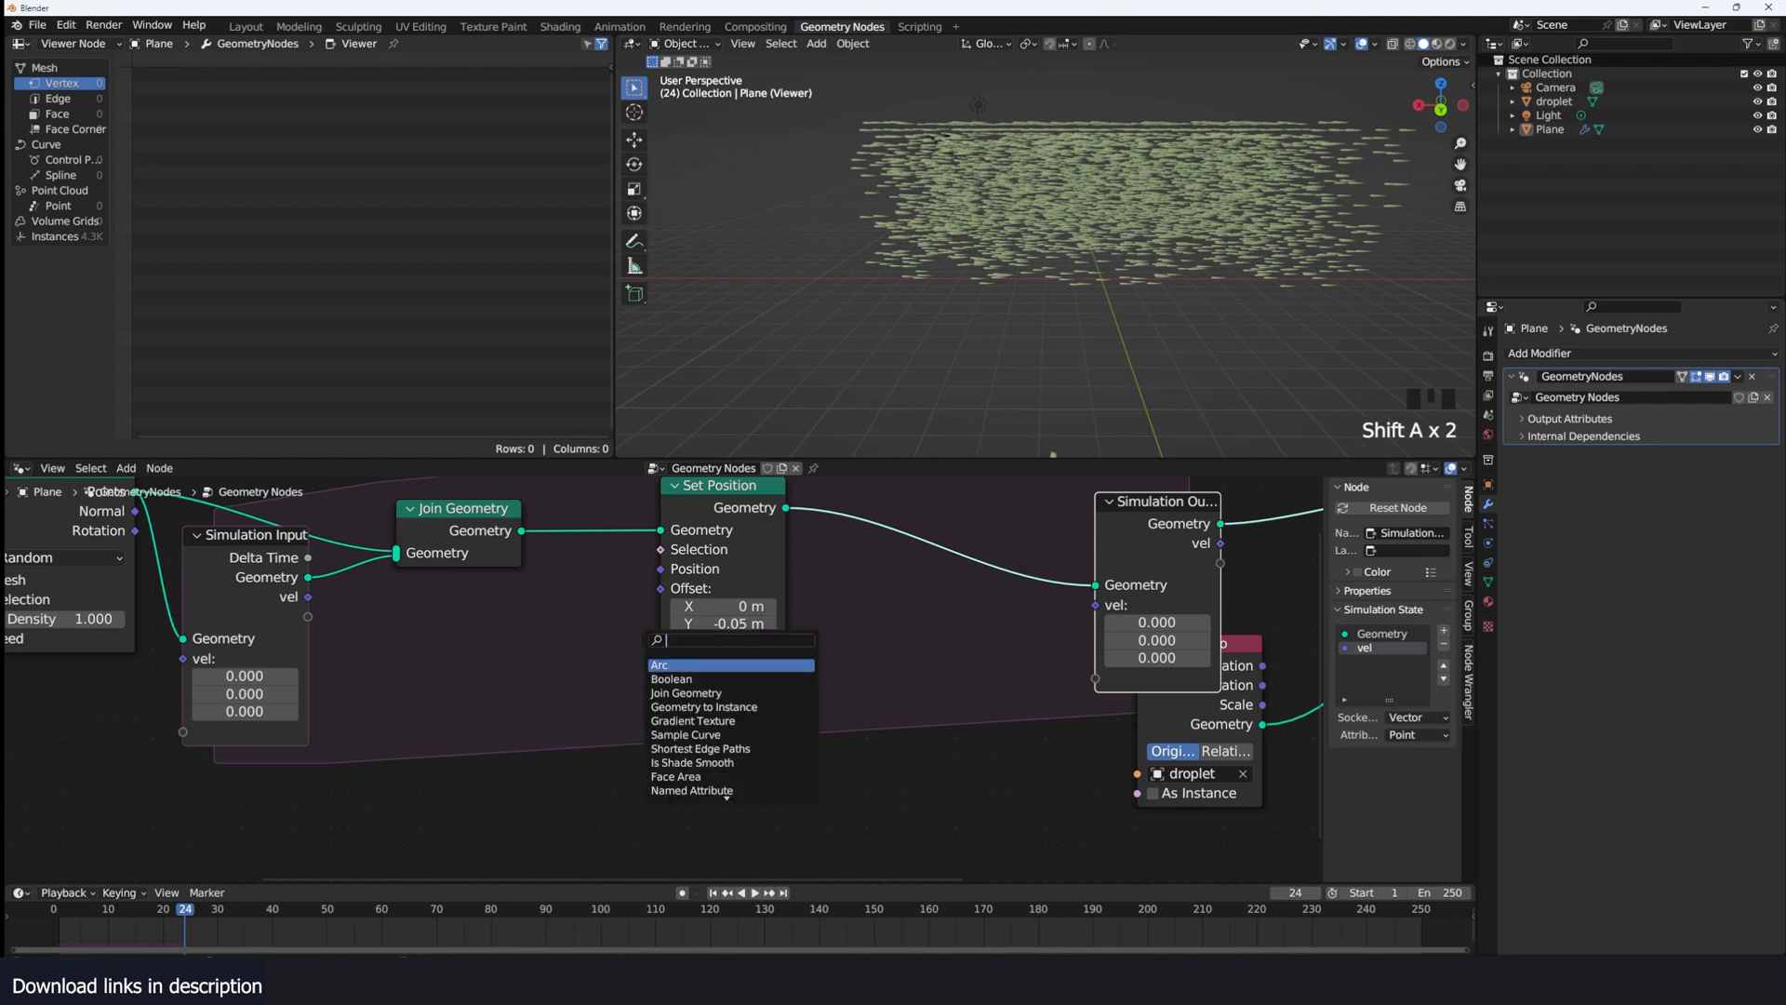
{"action": "key", "text": "x"}
{"action": "key", "text": "ctrl+z"}
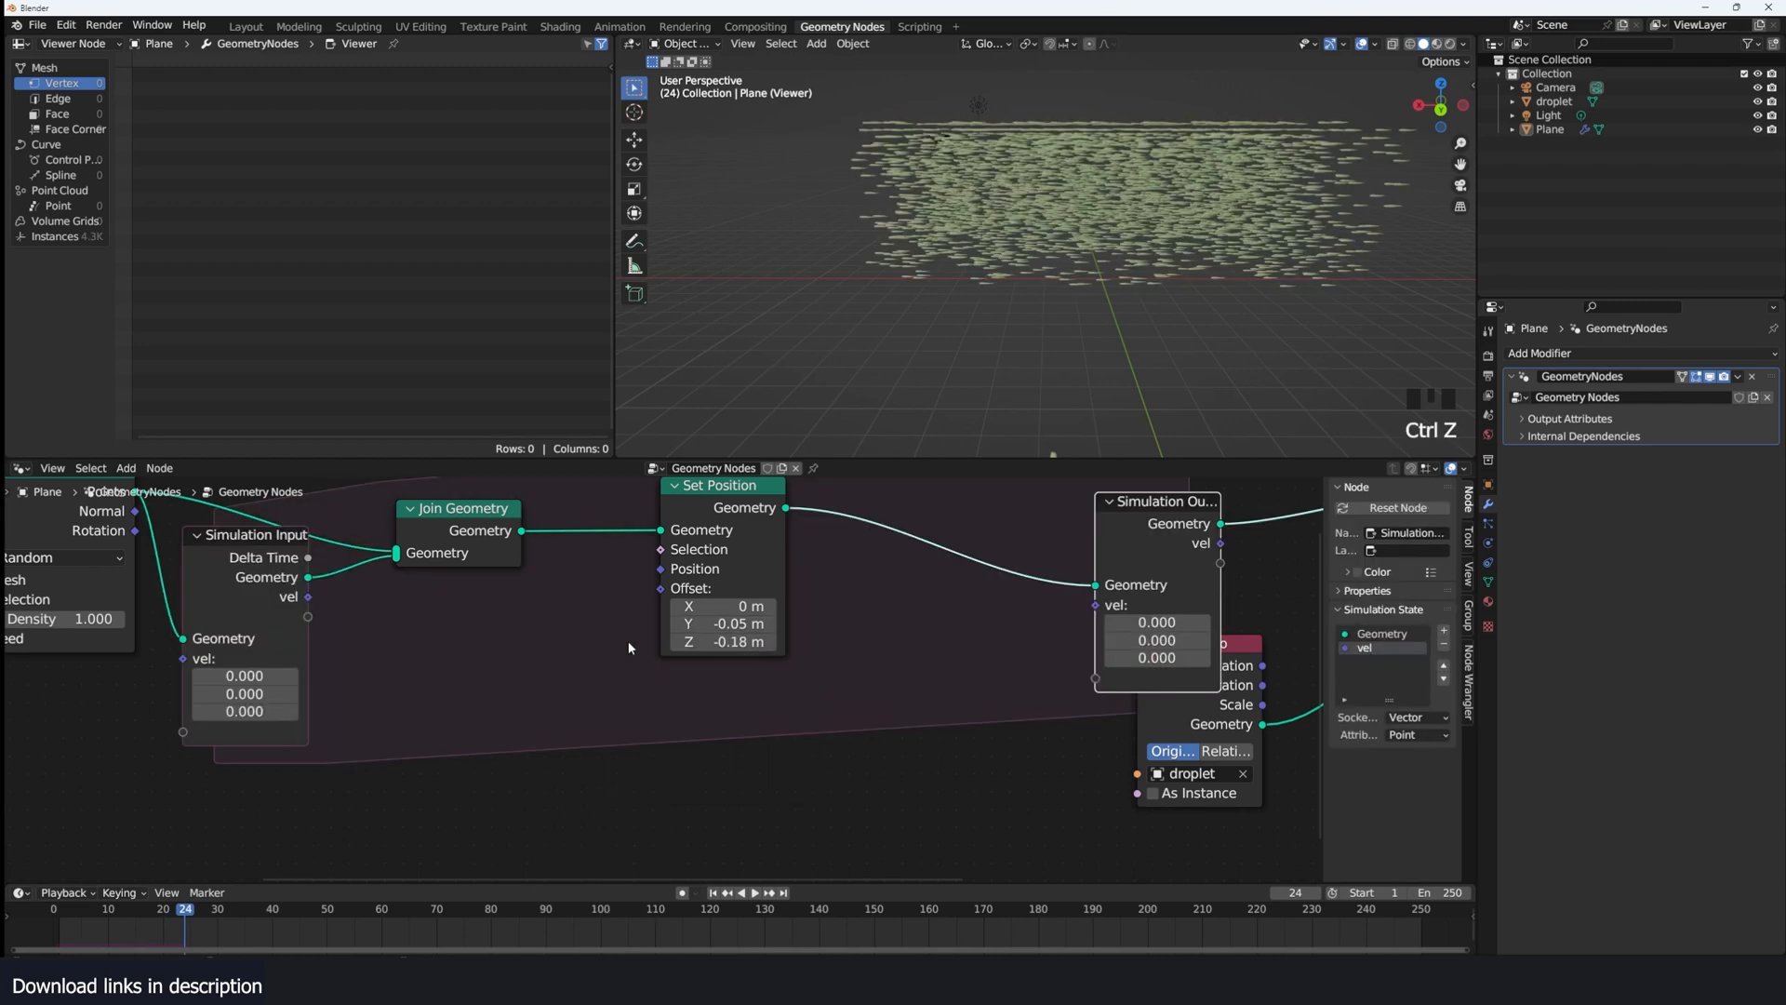
{"action": "key", "text": "shift+a"}
{"action": "type", "text": "x"}
{"action": "key", "text": "Return"}
{"action": "left_click", "coordinate": [785, 684]}
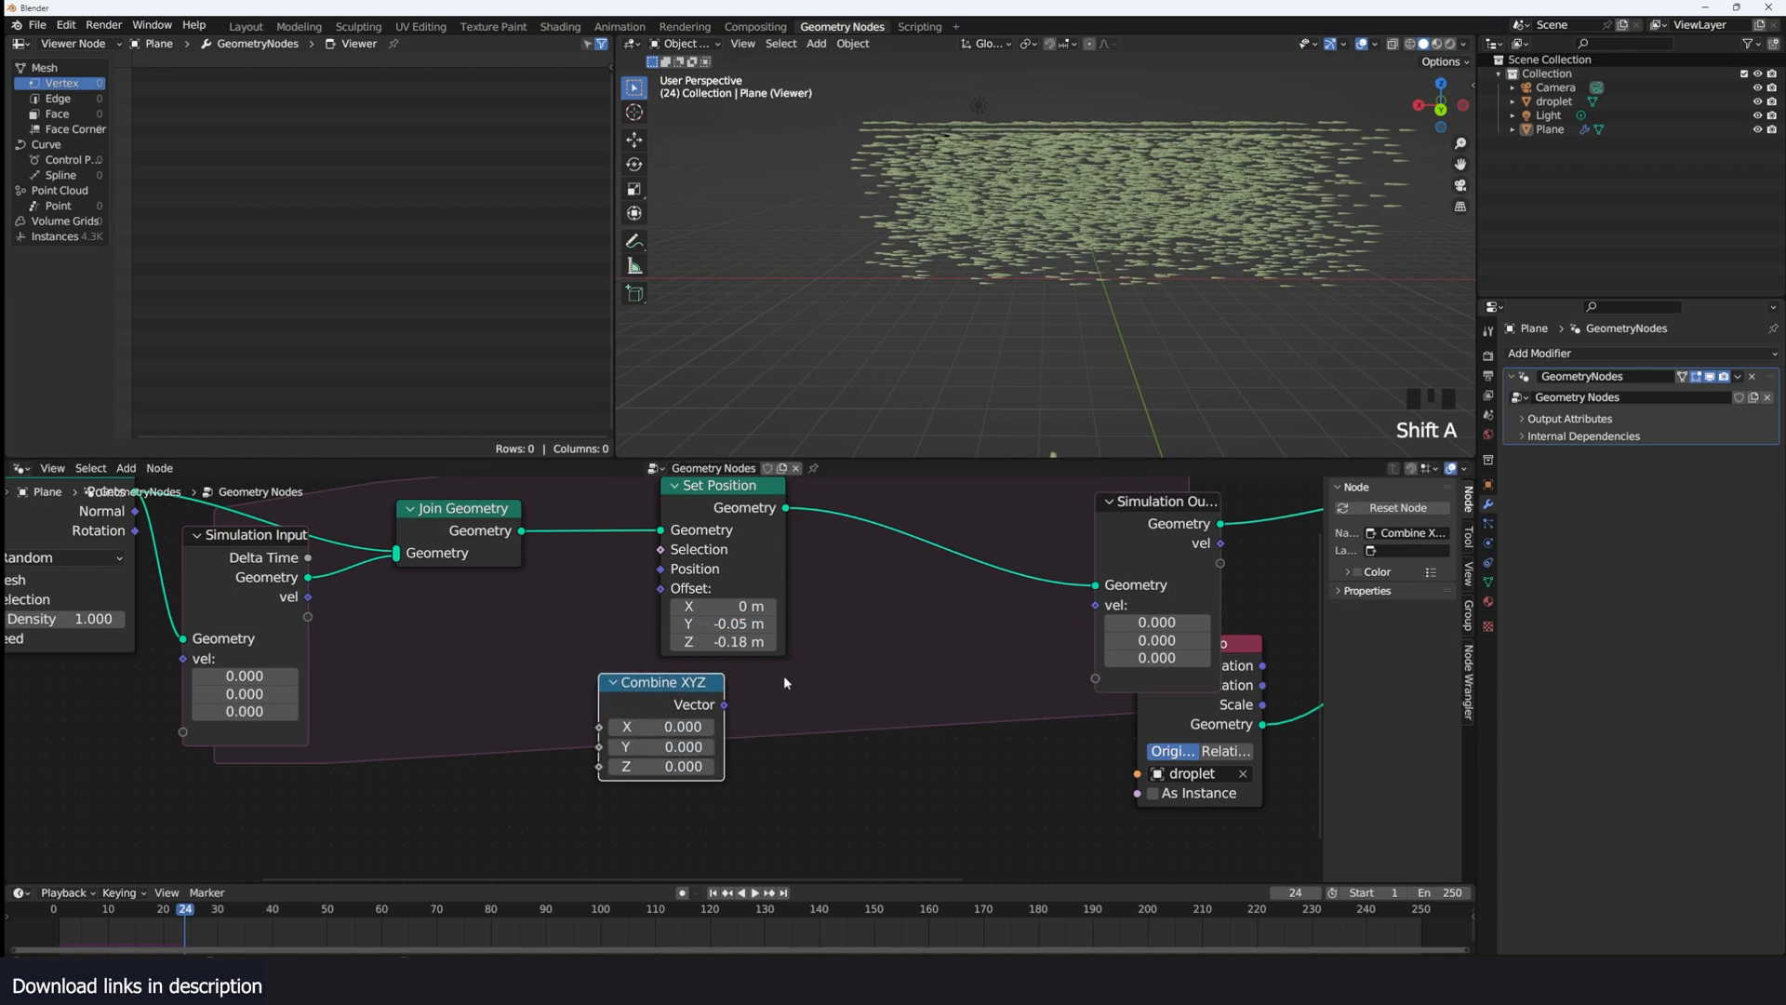
Step: Set Combine XYZ to Y -0.05 and Z -0.18, and connect its Vector to the vel input of Simulation Output
{"action": "left_click", "coordinate": [686, 747]}
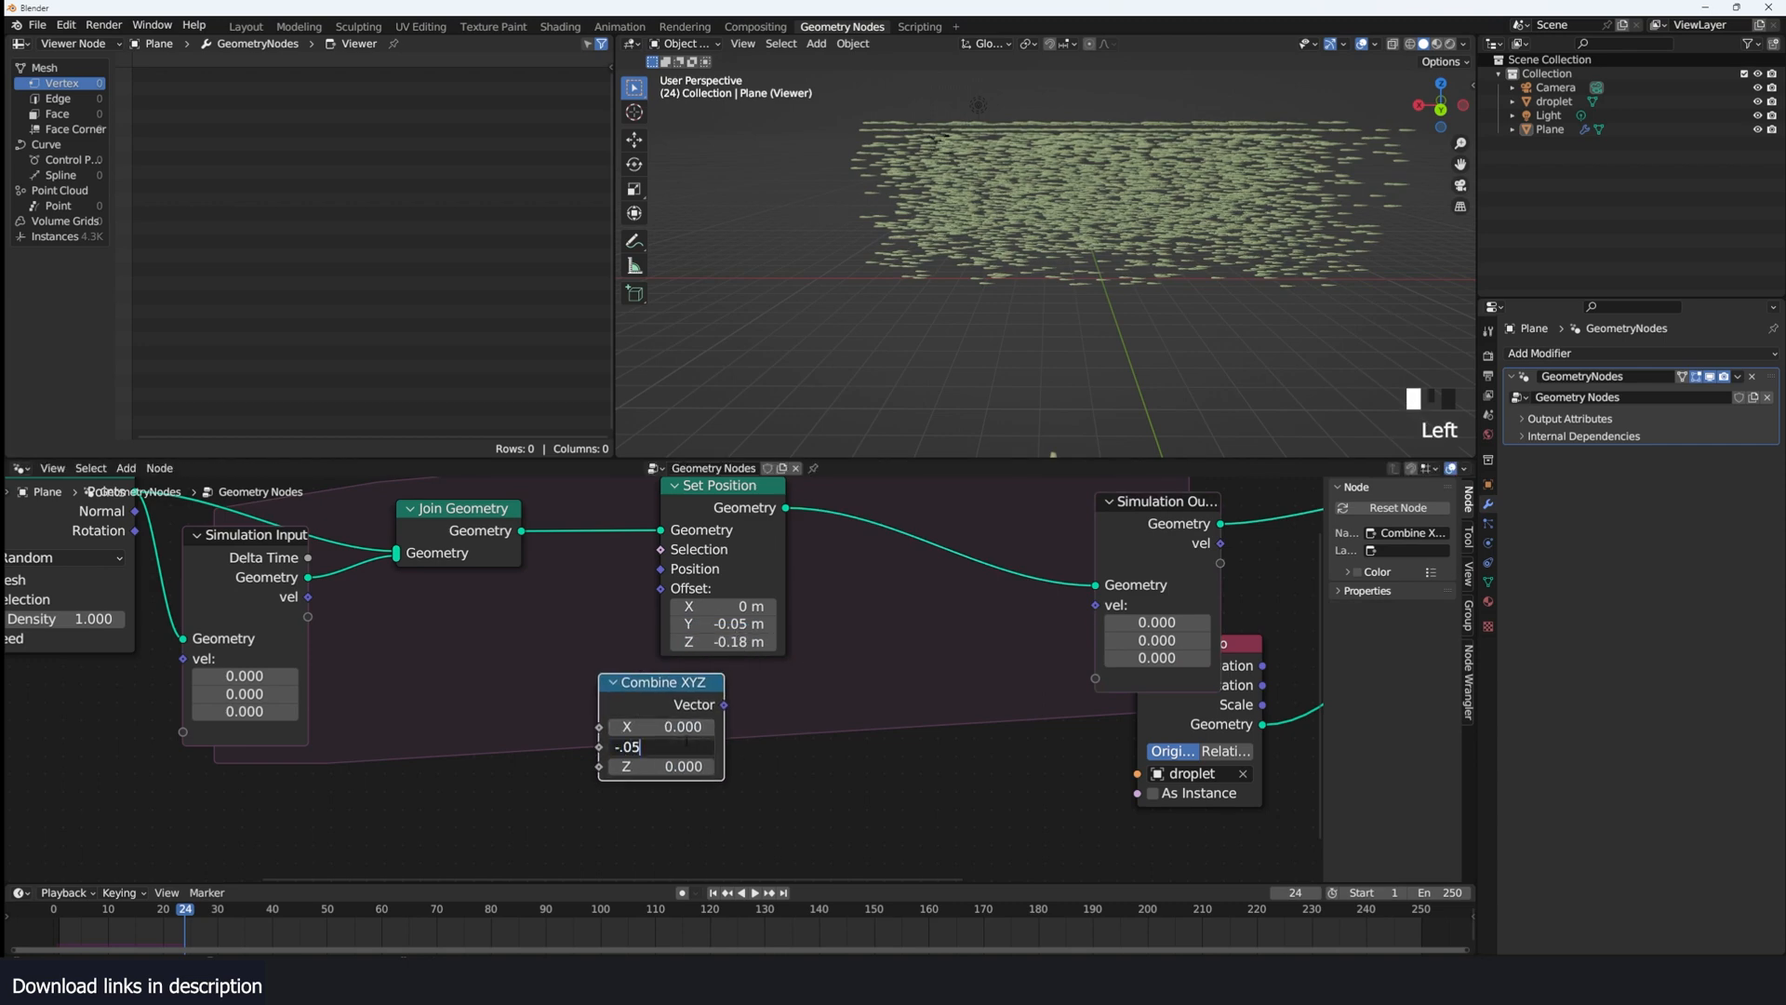
{"action": "left_click", "coordinate": [679, 769]}
{"action": "type", "text": "-"}
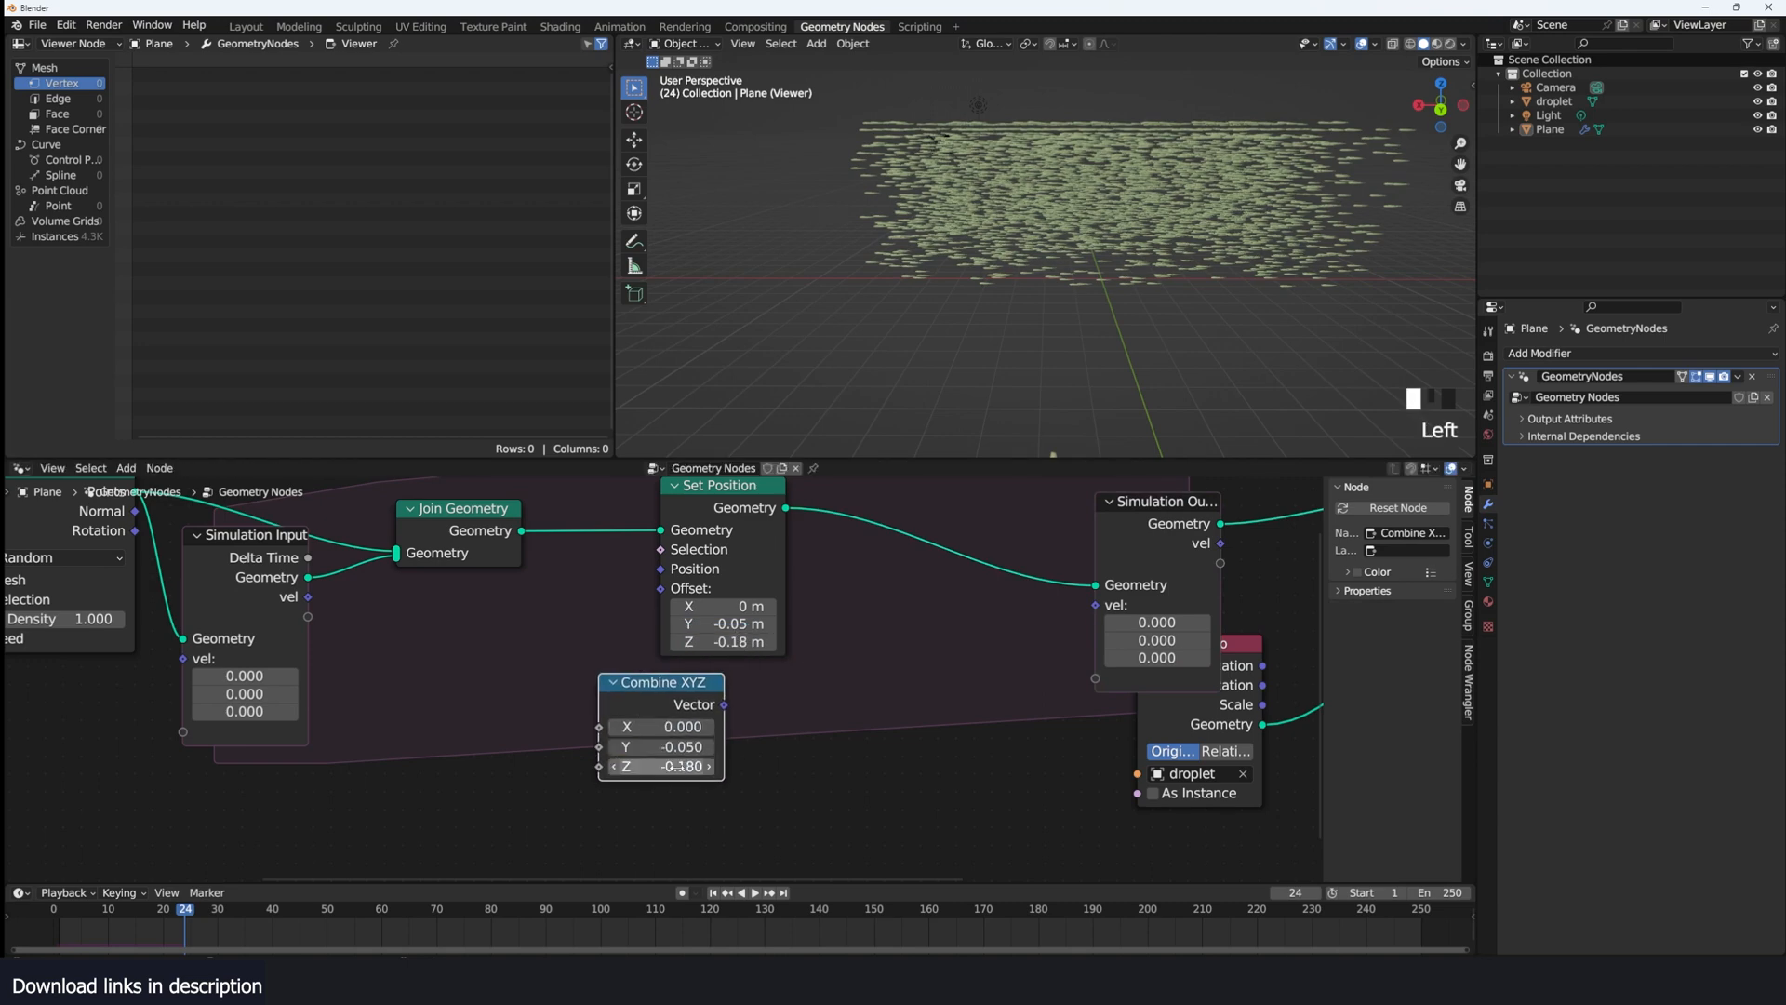
{"action": "left_click_drag", "start_coordinate": [724, 705], "coordinate": [644, 581]}
{"action": "left_click_drag", "start_coordinate": [993, 598], "coordinate": [1096, 605]}
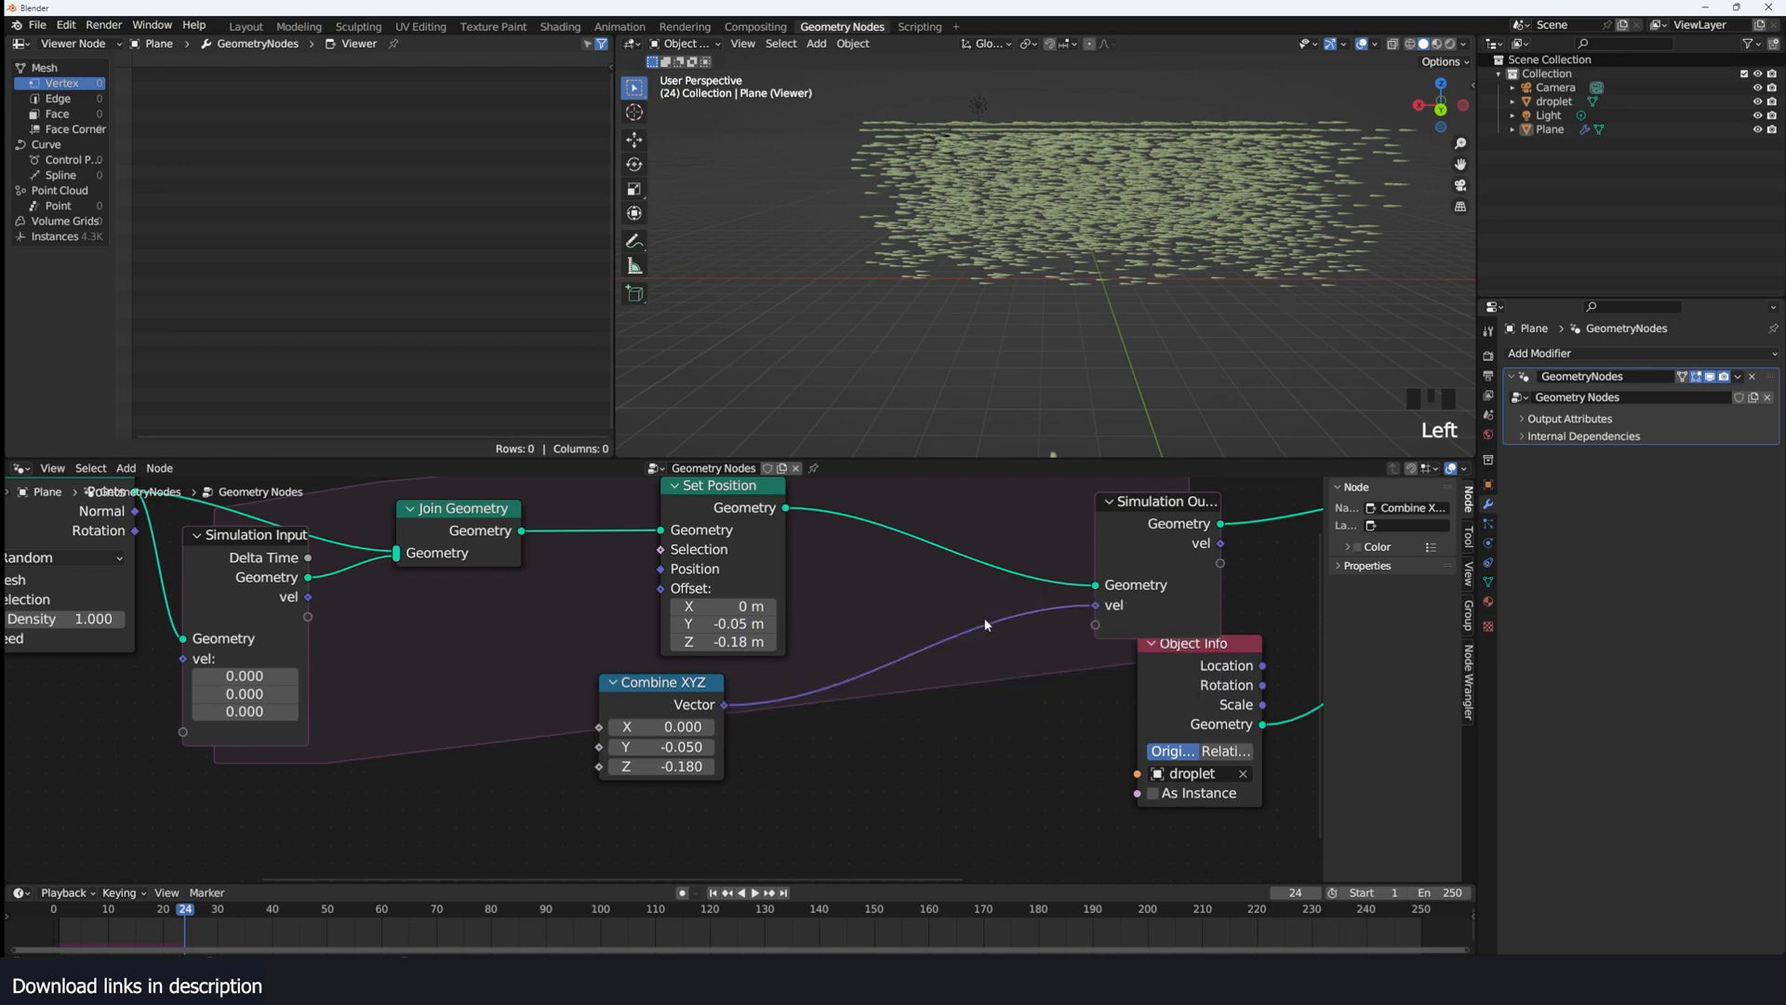
Step: Connect Simulation Input's vel output to Set Position's Offset, place Combine XYZ beneath Set Position, and play the rain
{"action": "left_click_drag", "start_coordinate": [595, 689], "coordinate": [781, 749]}
{"action": "left_click_drag", "start_coordinate": [307, 597], "coordinate": [662, 589]}
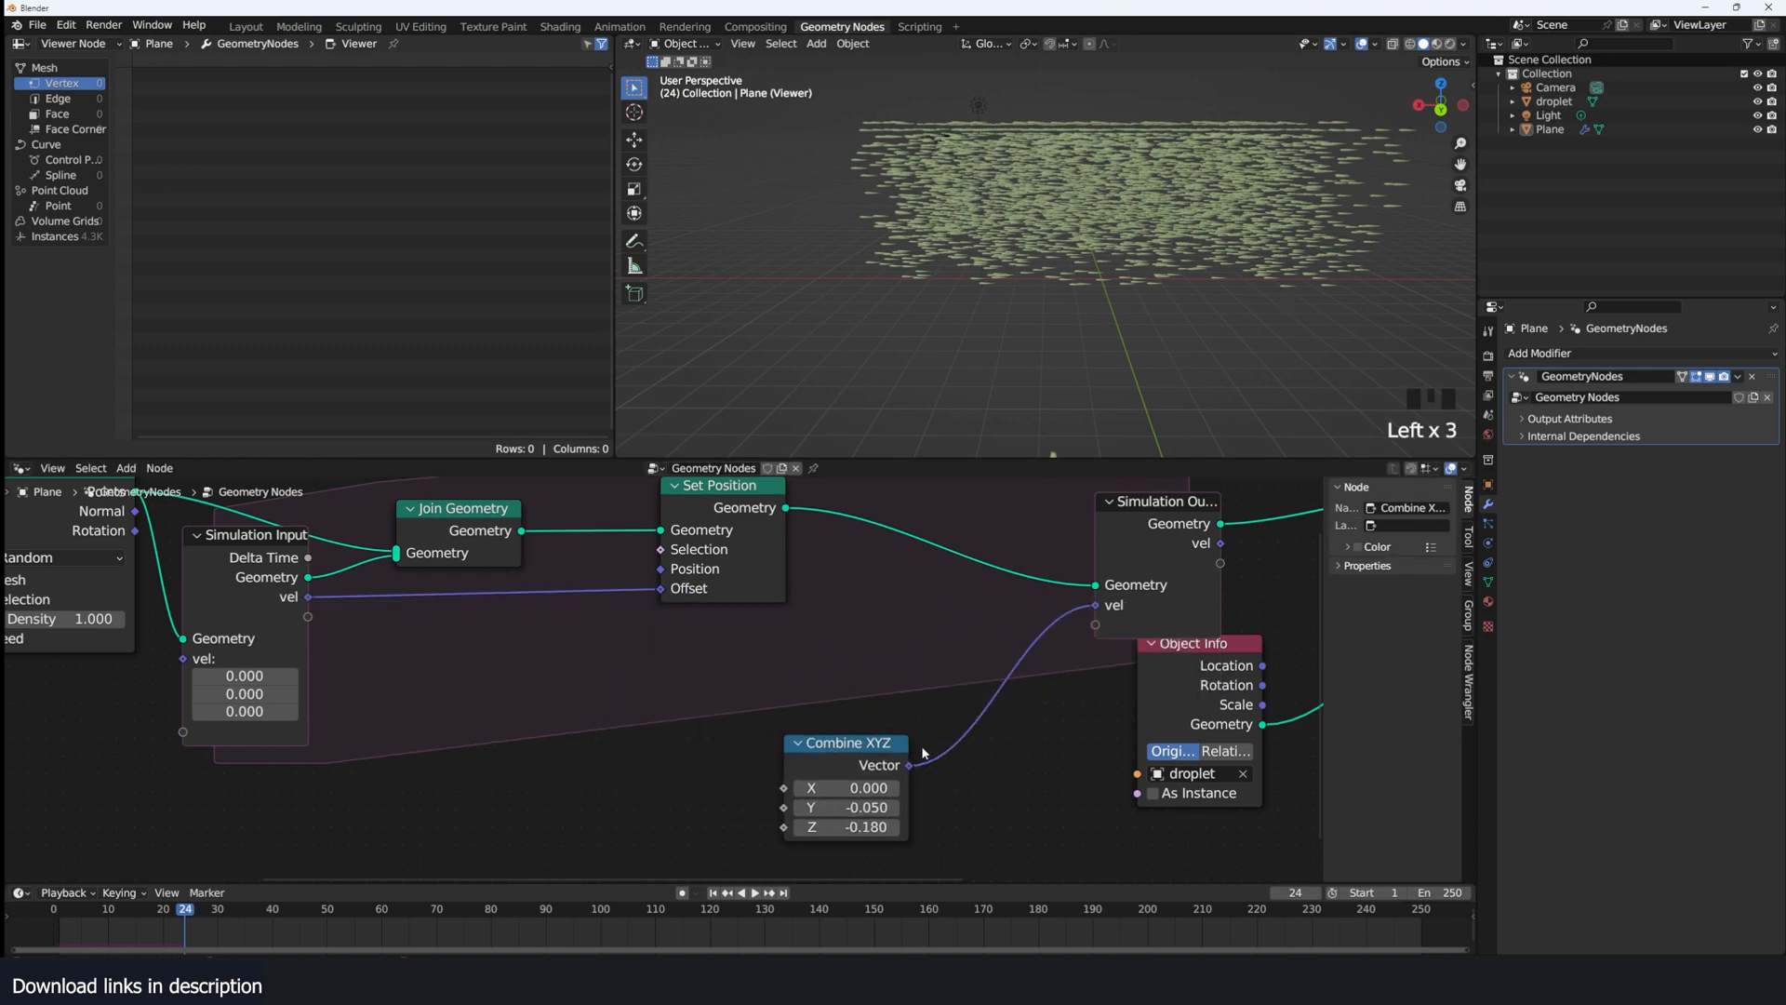
{"action": "left_click_drag", "start_coordinate": [840, 767], "coordinate": [719, 671]}
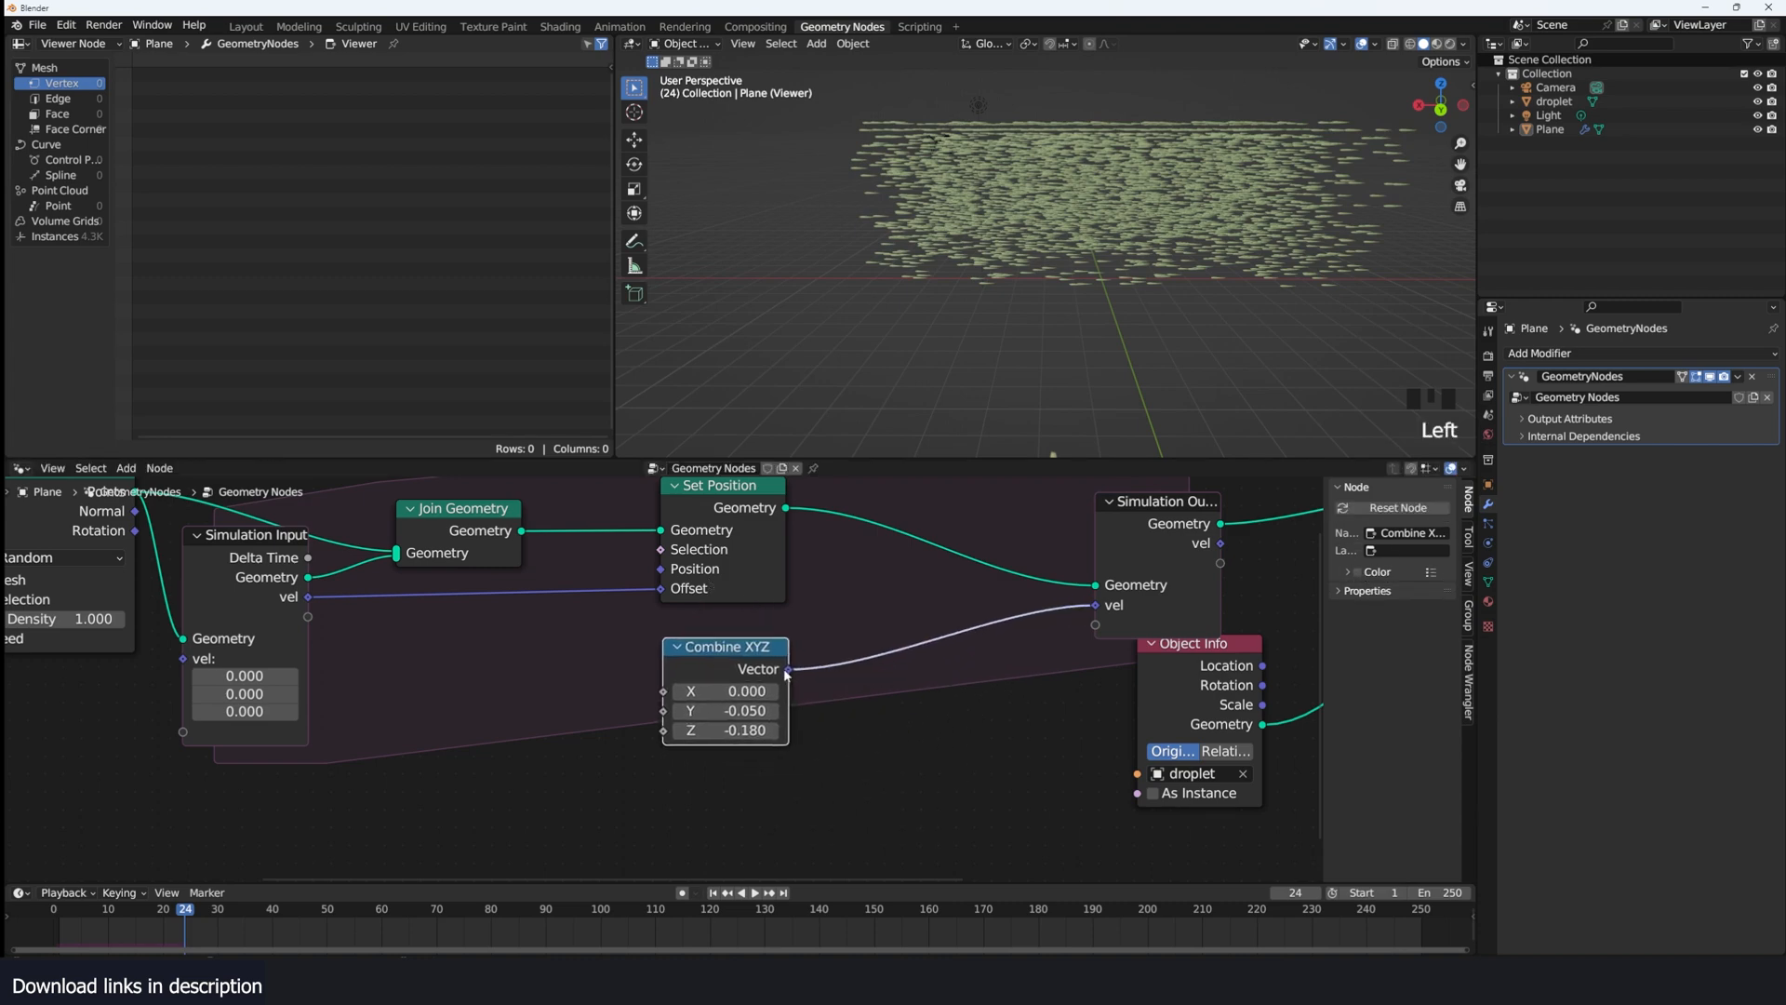
{"action": "key", "text": "space"}
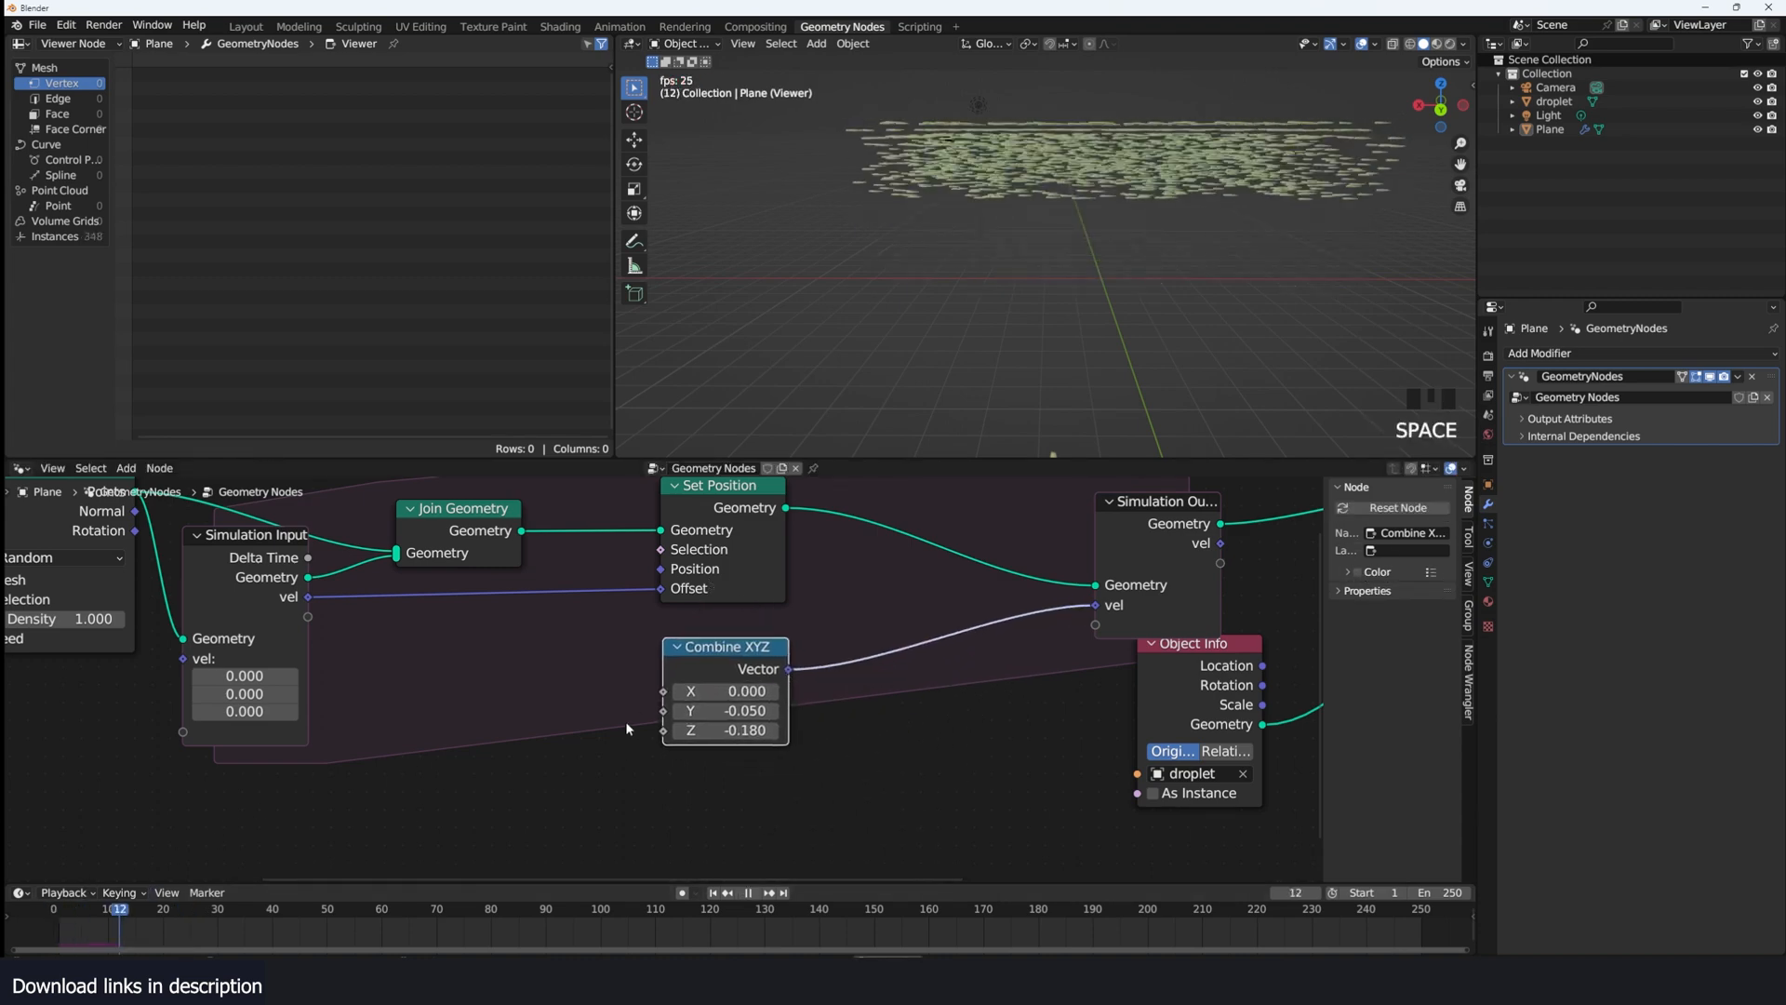
{"action": "key", "text": "space"}
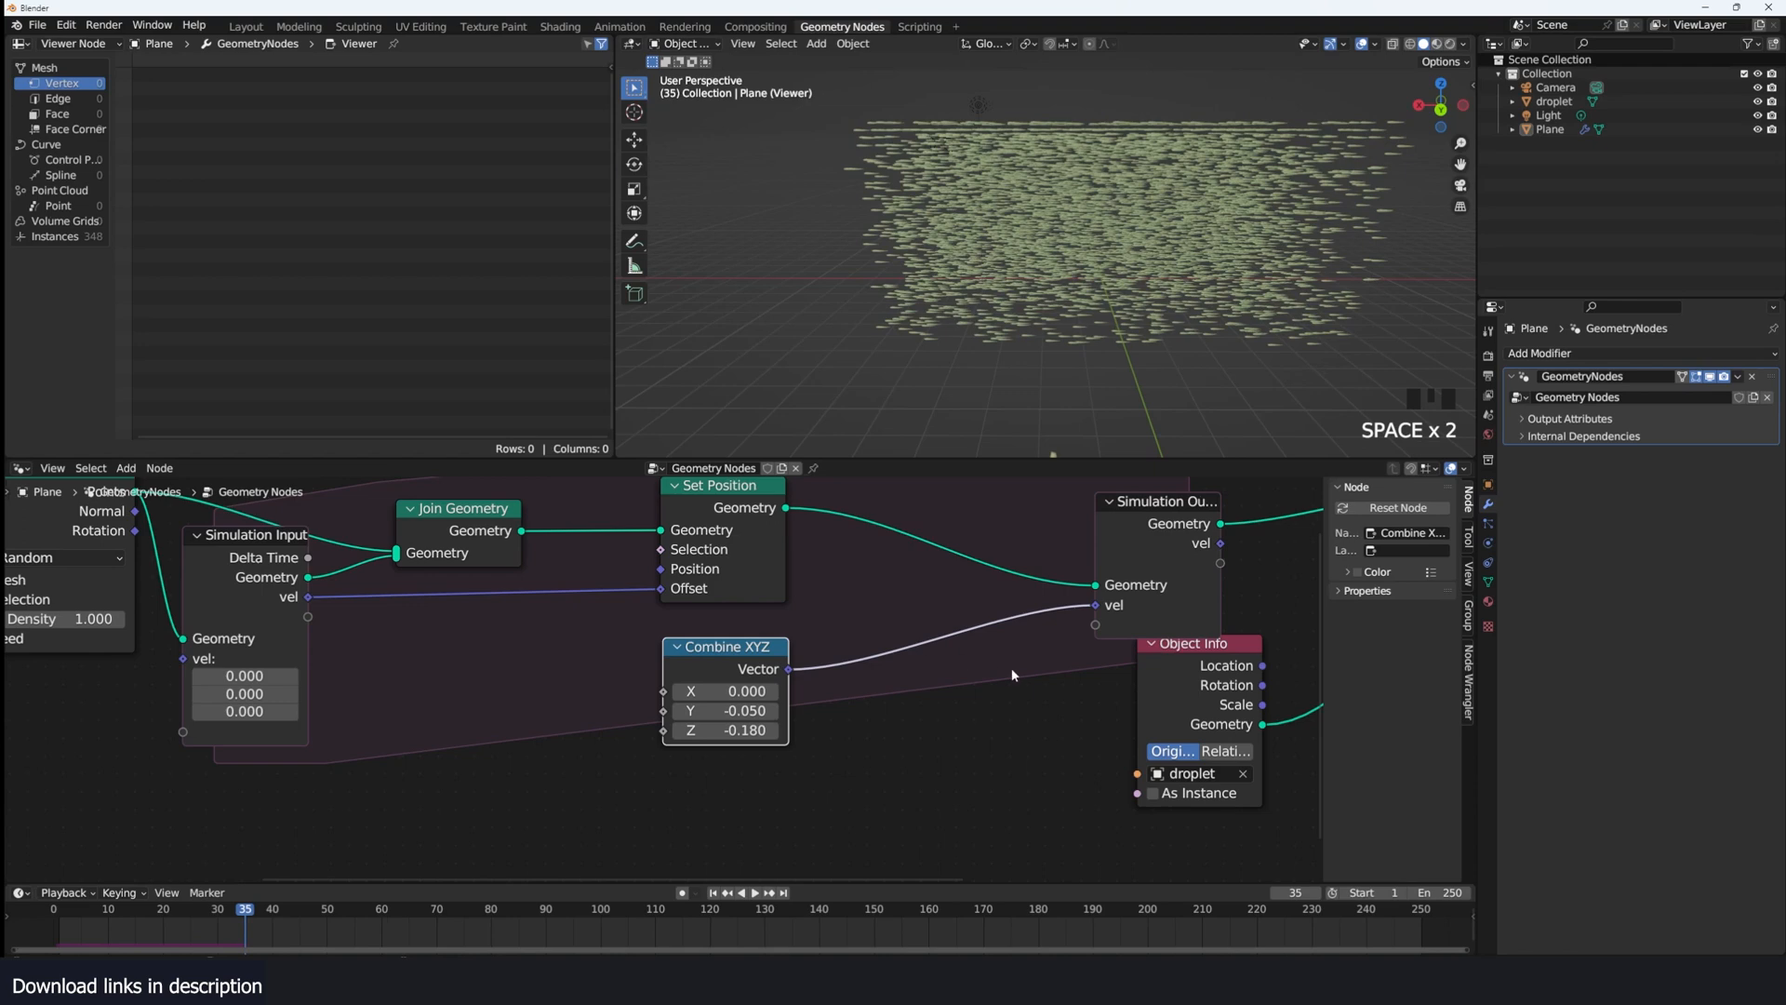
Step: Disconnect Align Euler to Vector from the Rotation input of Instance on Points and replay the rain
{"action": "middle_click_drag", "start_coordinate": [1014, 676], "coordinate": [655, 672]}
{"action": "middle_click_drag", "start_coordinate": [1163, 672], "coordinate": [1067, 655]}
{"action": "left_click_drag", "start_coordinate": [1096, 542], "coordinate": [1073, 549]}
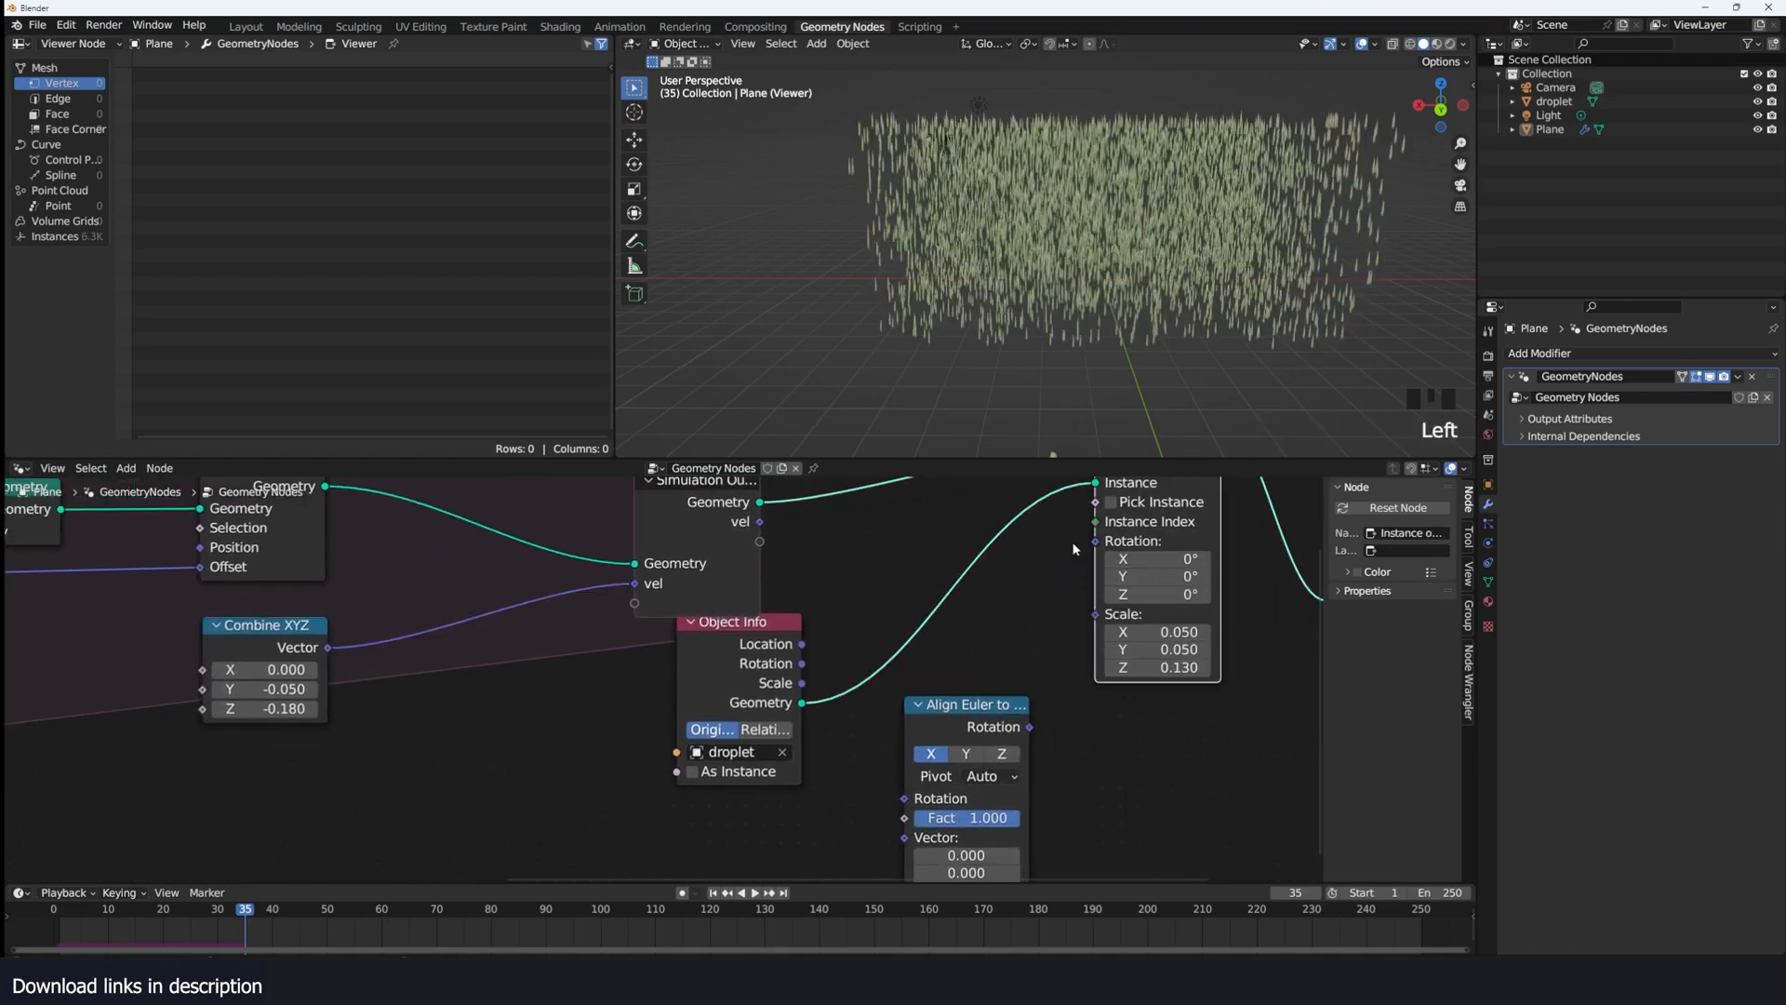
{"action": "middle_click_drag", "start_coordinate": [901, 638], "coordinate": [1031, 621]}
{"action": "key", "text": "space"}
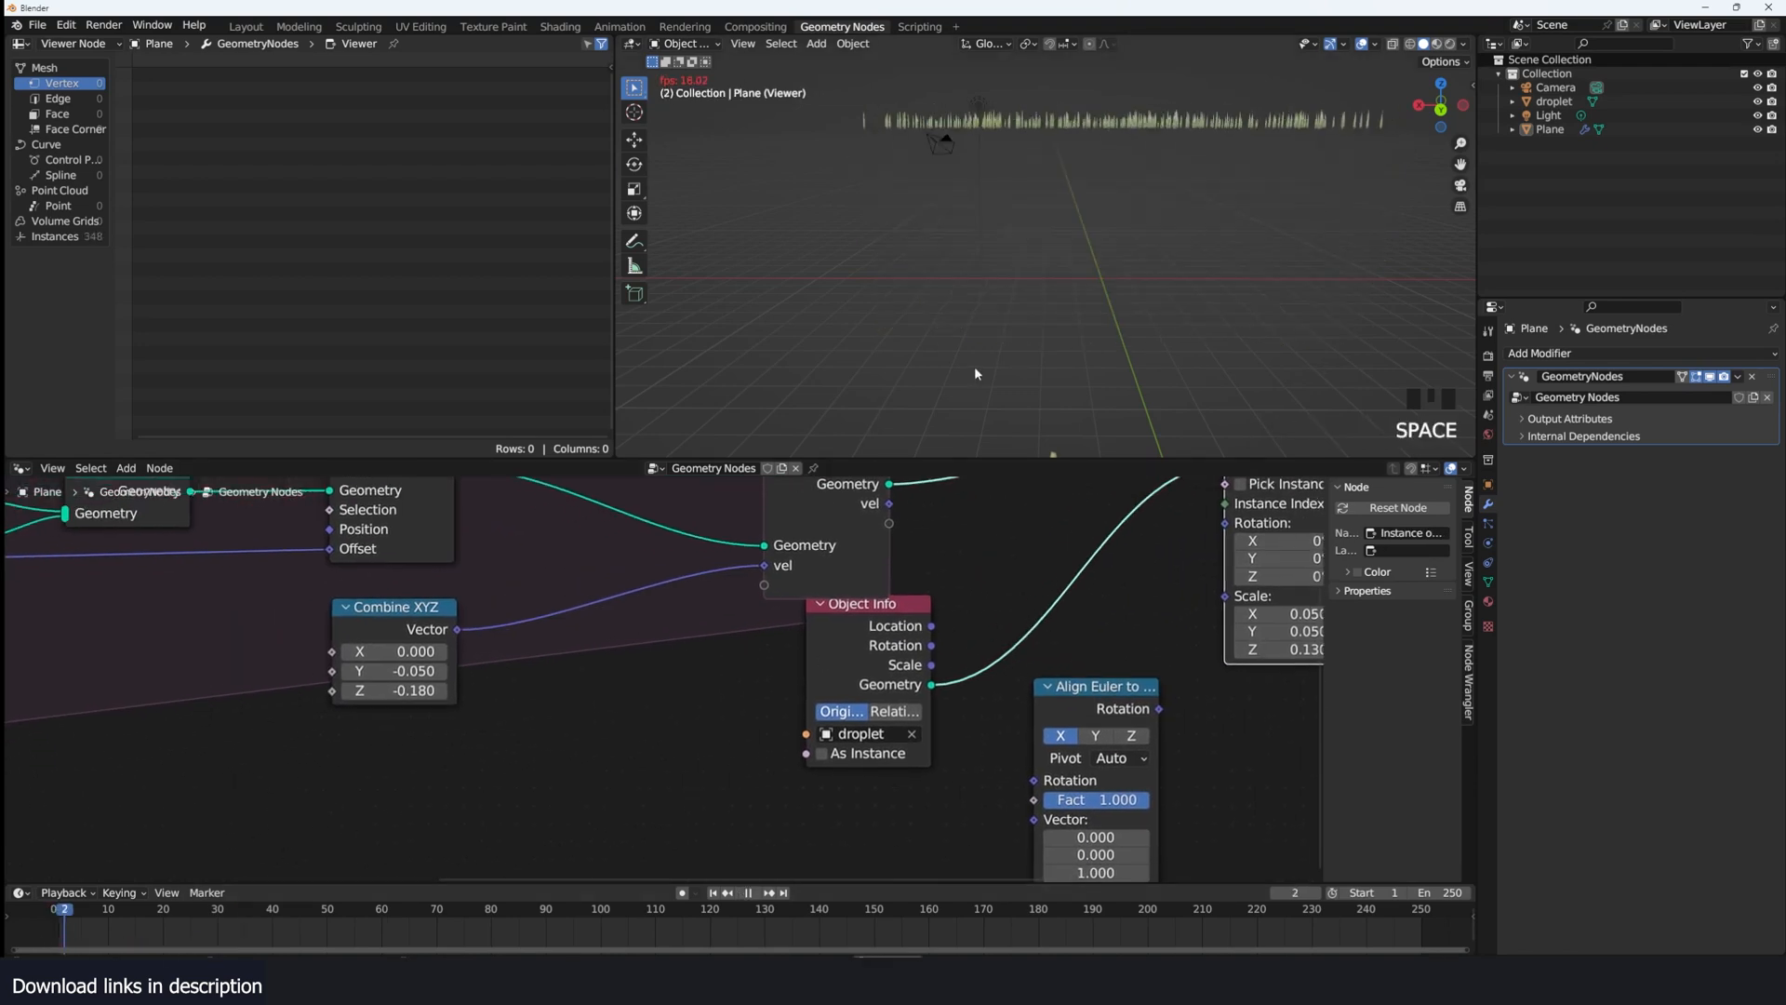
{"action": "middle_click_drag", "start_coordinate": [487, 661], "coordinate": [598, 676]}
{"action": "scroll", "coordinate": [598, 676], "scroll_direction": "down", "scroll_amount": 3}
{"action": "key", "text": "space"}
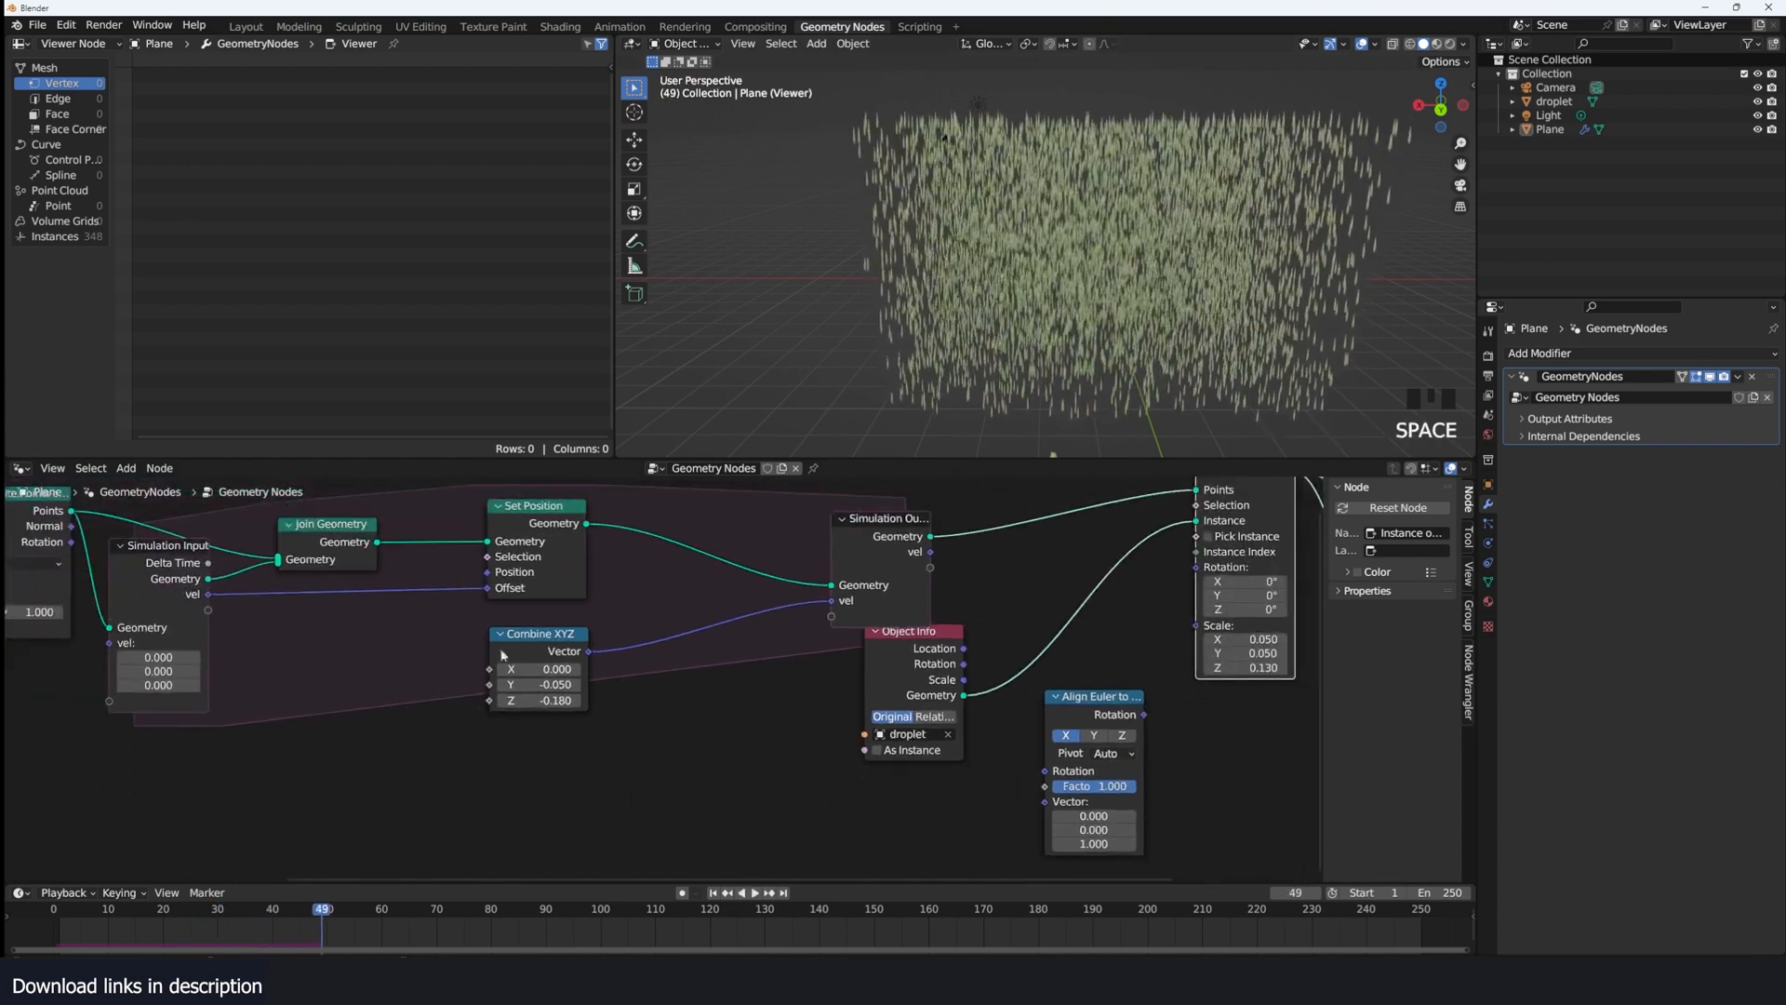
Step: Shift the Combine XYZ node slightly and move the Object Info node clear of Simulation Output
{"action": "mouse_move", "coordinate": [565, 652]}
{"action": "left_mouse_down"}
{"action": "mouse_move", "coordinate": [523, 669]}
{"action": "mouse_move", "coordinate": [537, 641]}
{"action": "left_mouse_up"}
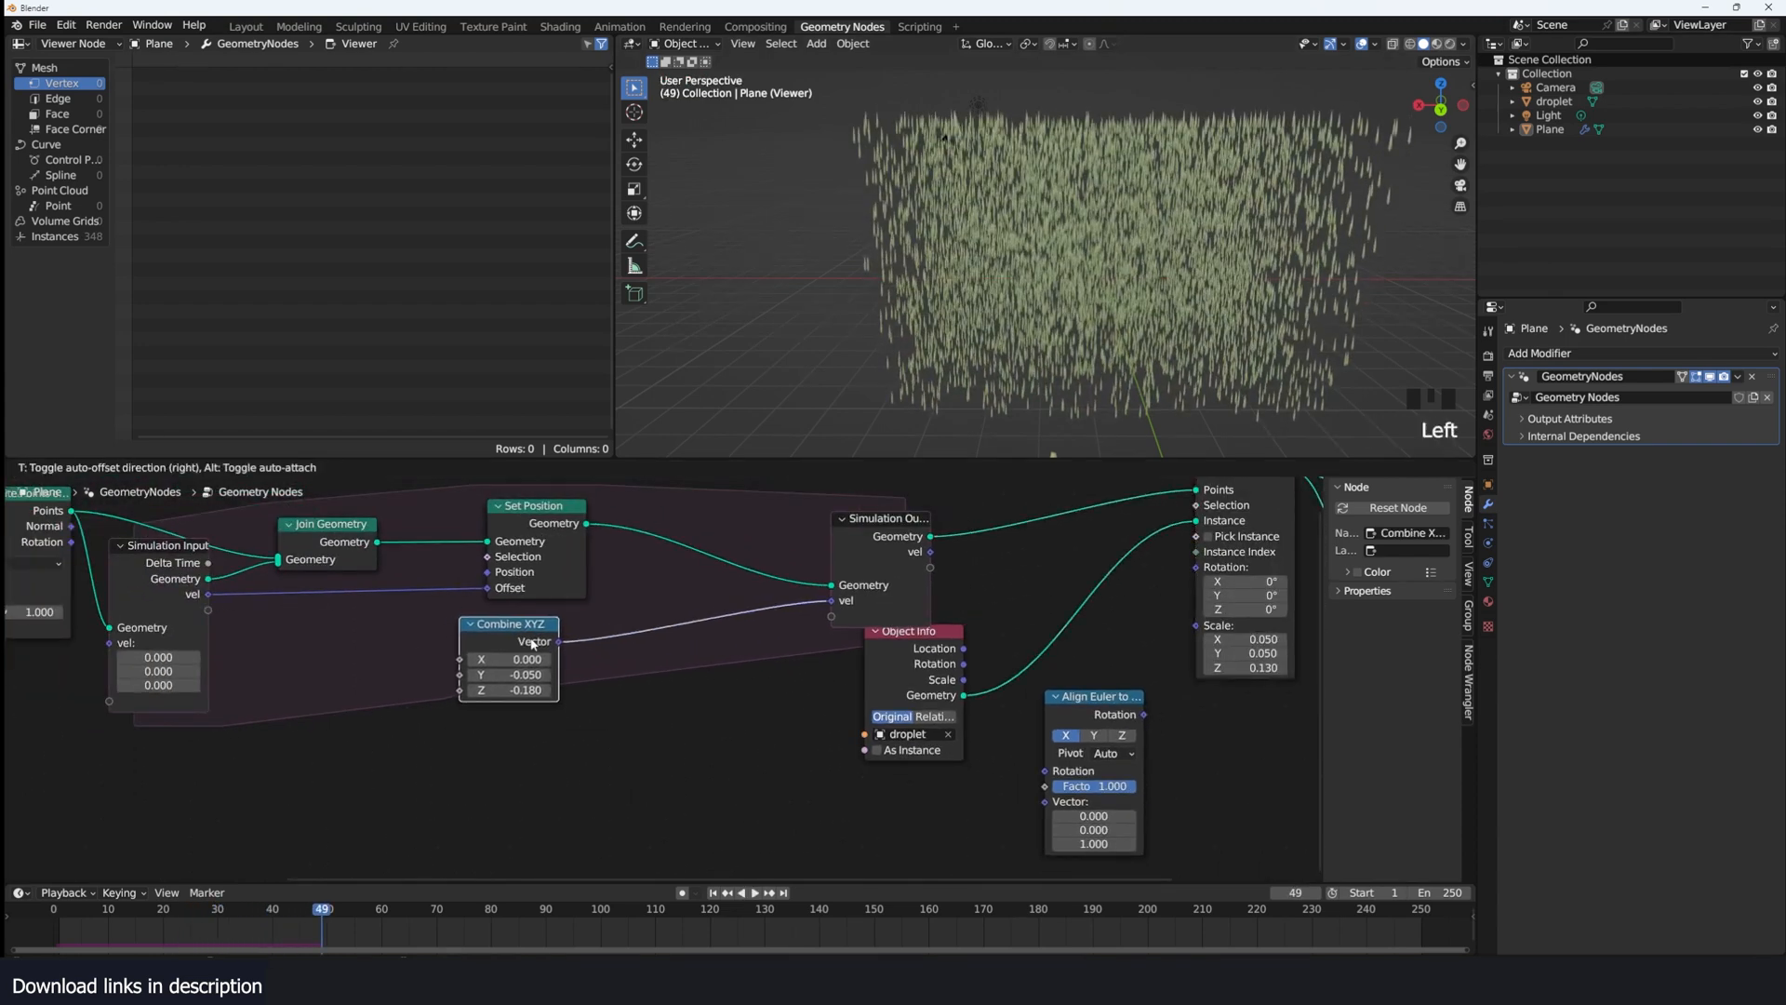
{"action": "middle_click_drag", "start_coordinate": [907, 555], "coordinate": [658, 565]}
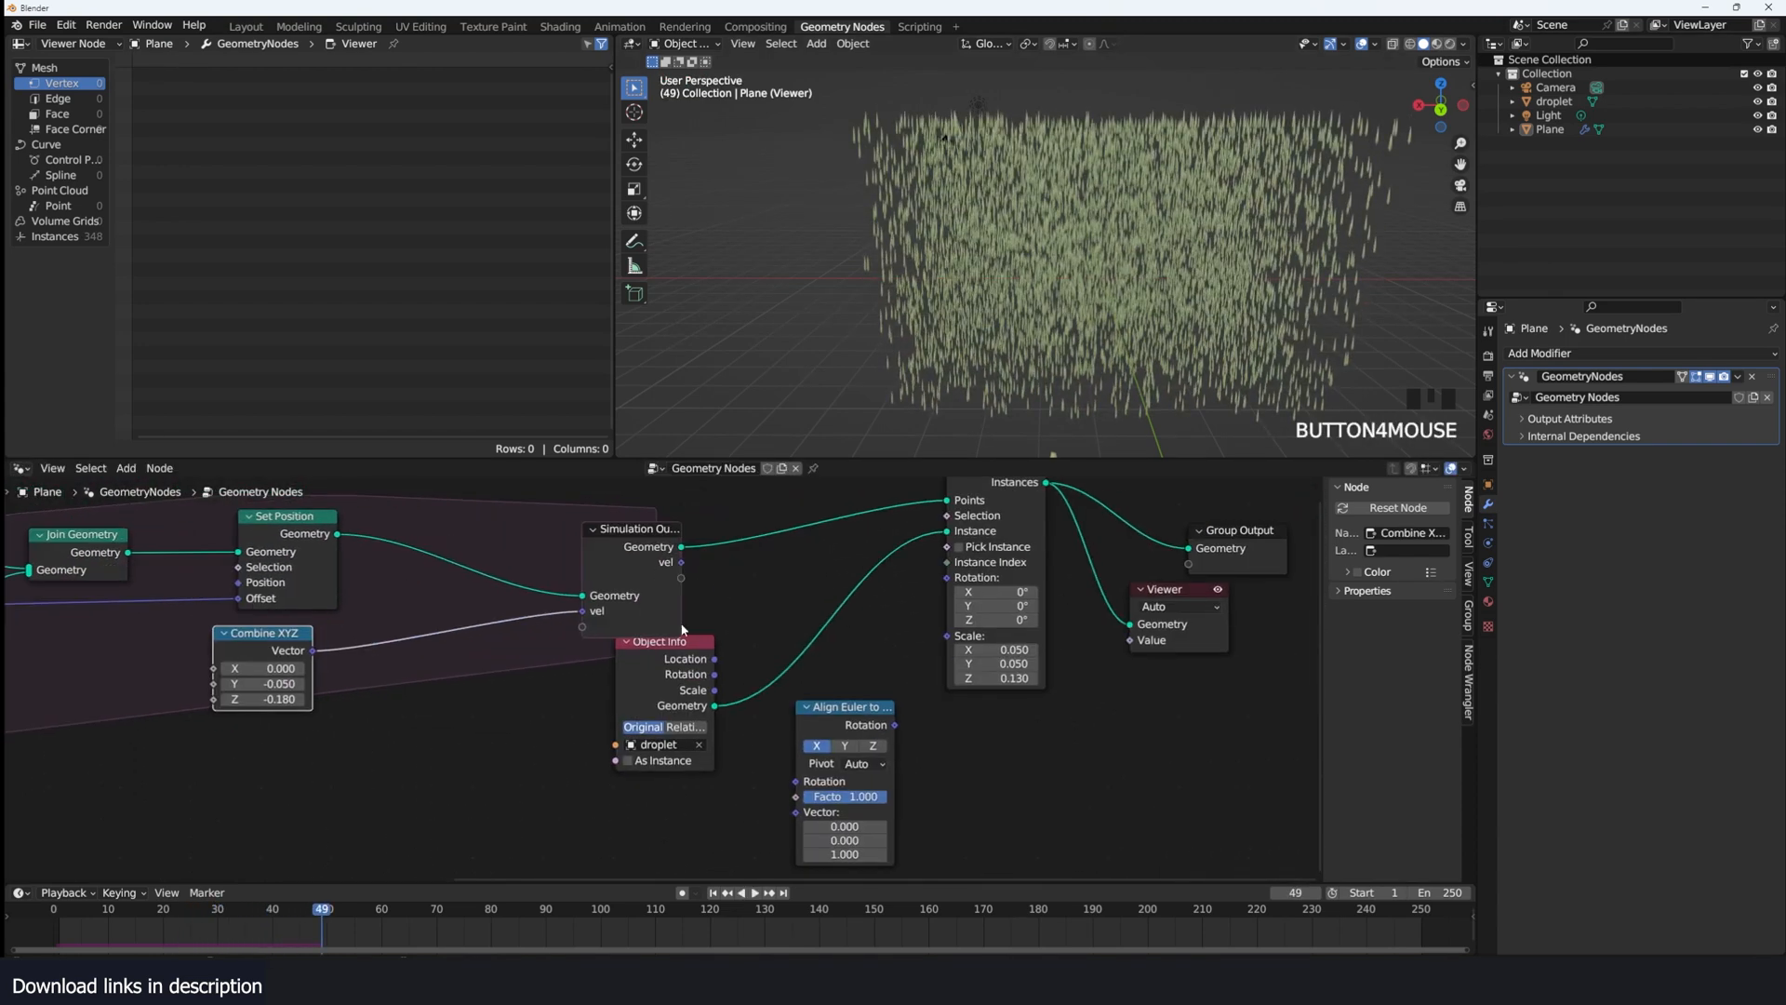
{"action": "left_click_drag", "start_coordinate": [682, 641], "coordinate": [656, 668]}
{"action": "middle_click_drag", "start_coordinate": [600, 618], "coordinate": [558, 617]}
{"action": "scroll", "coordinate": [558, 618], "scroll_direction": "up", "scroll_amount": 1}
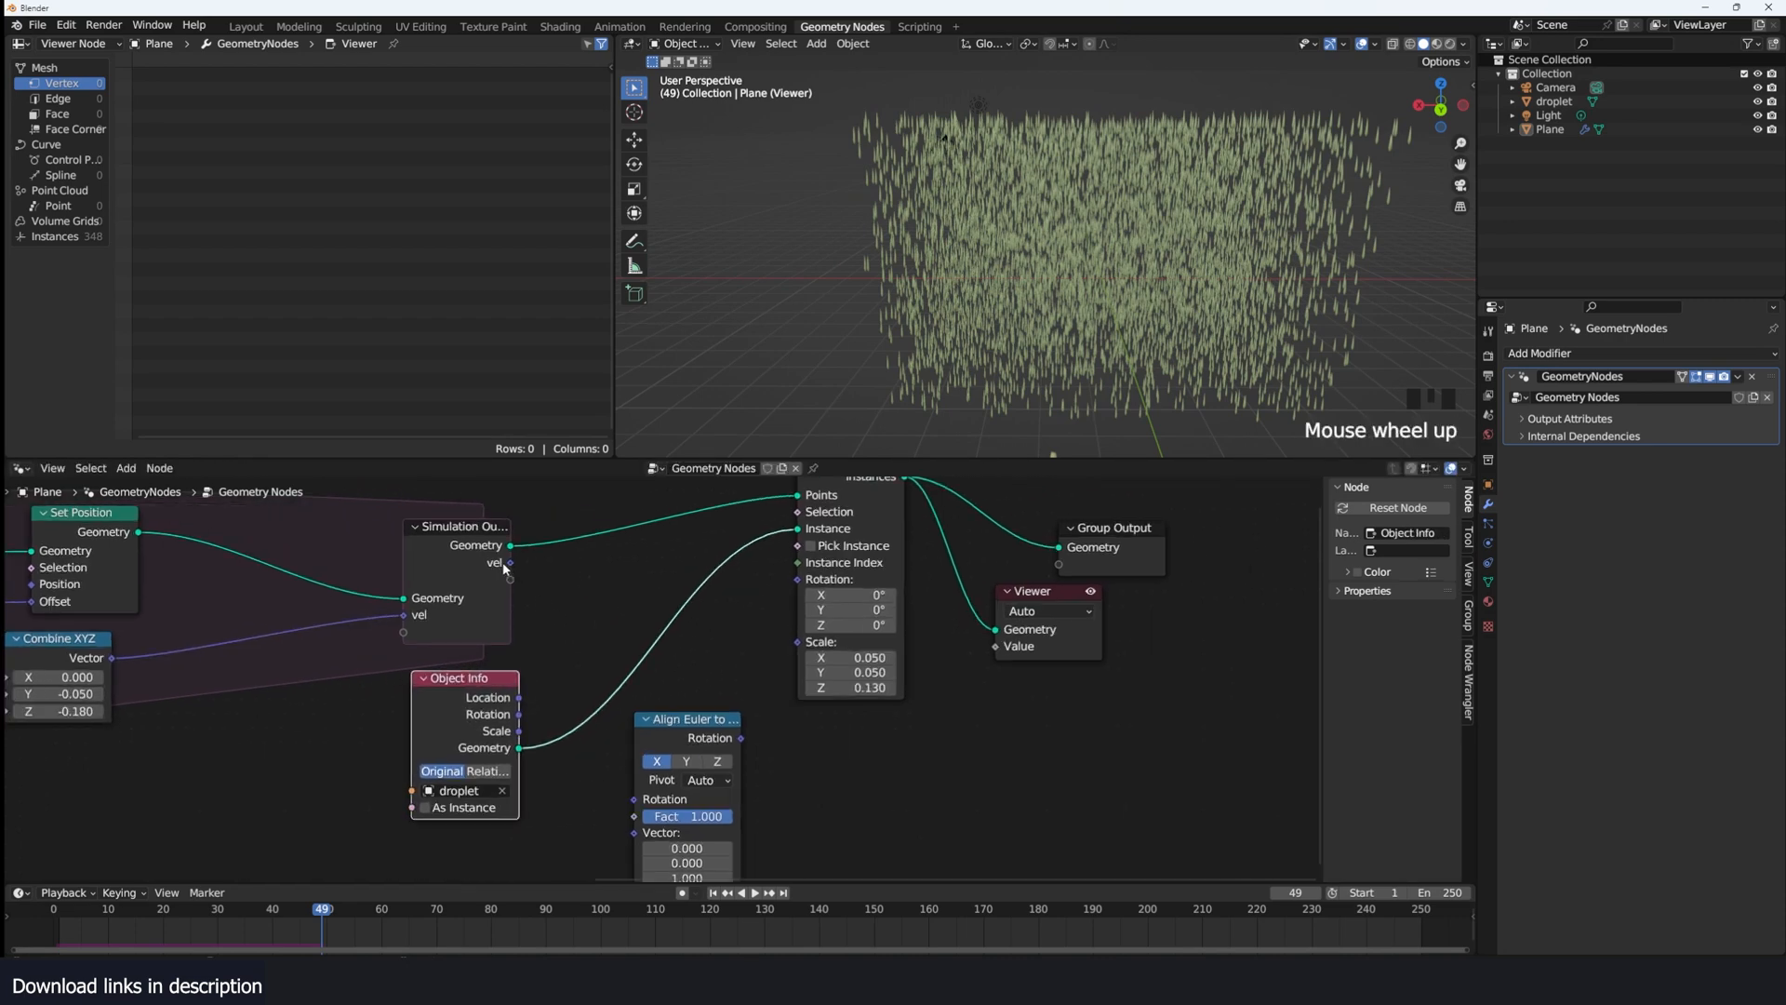
Step: Connect Simulation Output's vel through Align Euler to Vector to the Rotation of Instance on Points, using Z as the alignment axis
{"action": "left_click_drag", "start_coordinate": [507, 564], "coordinate": [640, 835]}
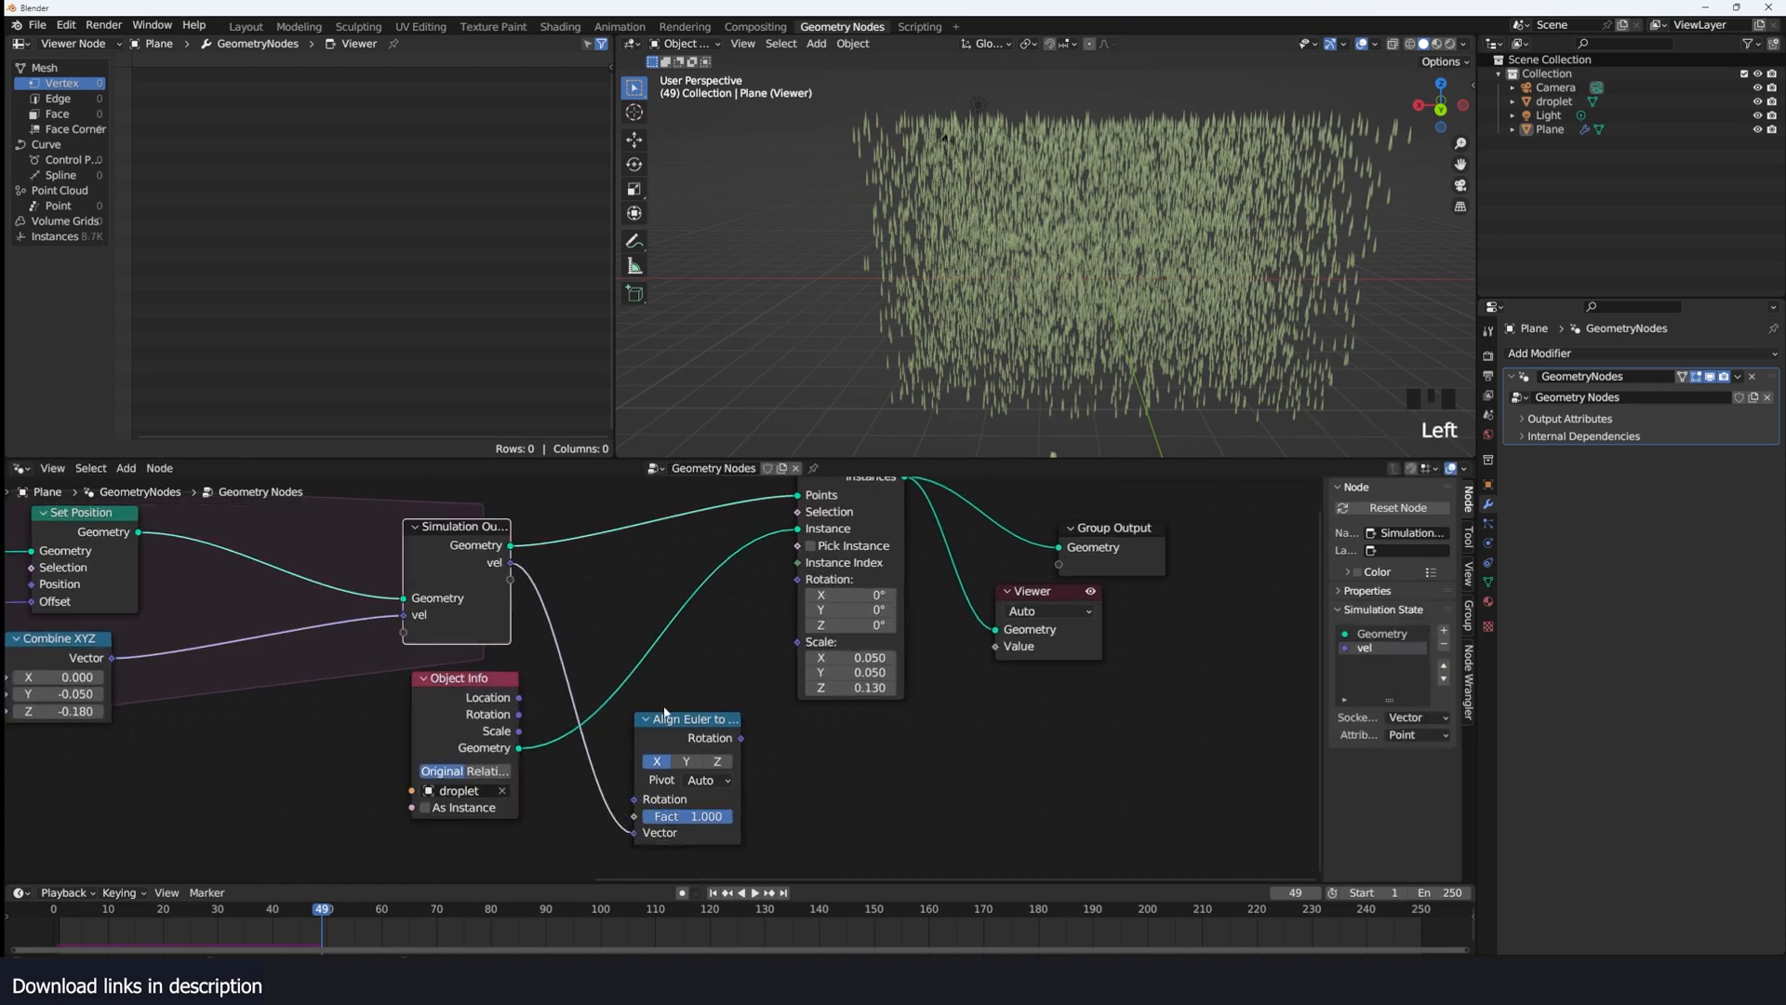
{"action": "left_click_drag", "start_coordinate": [742, 738], "coordinate": [802, 581]}
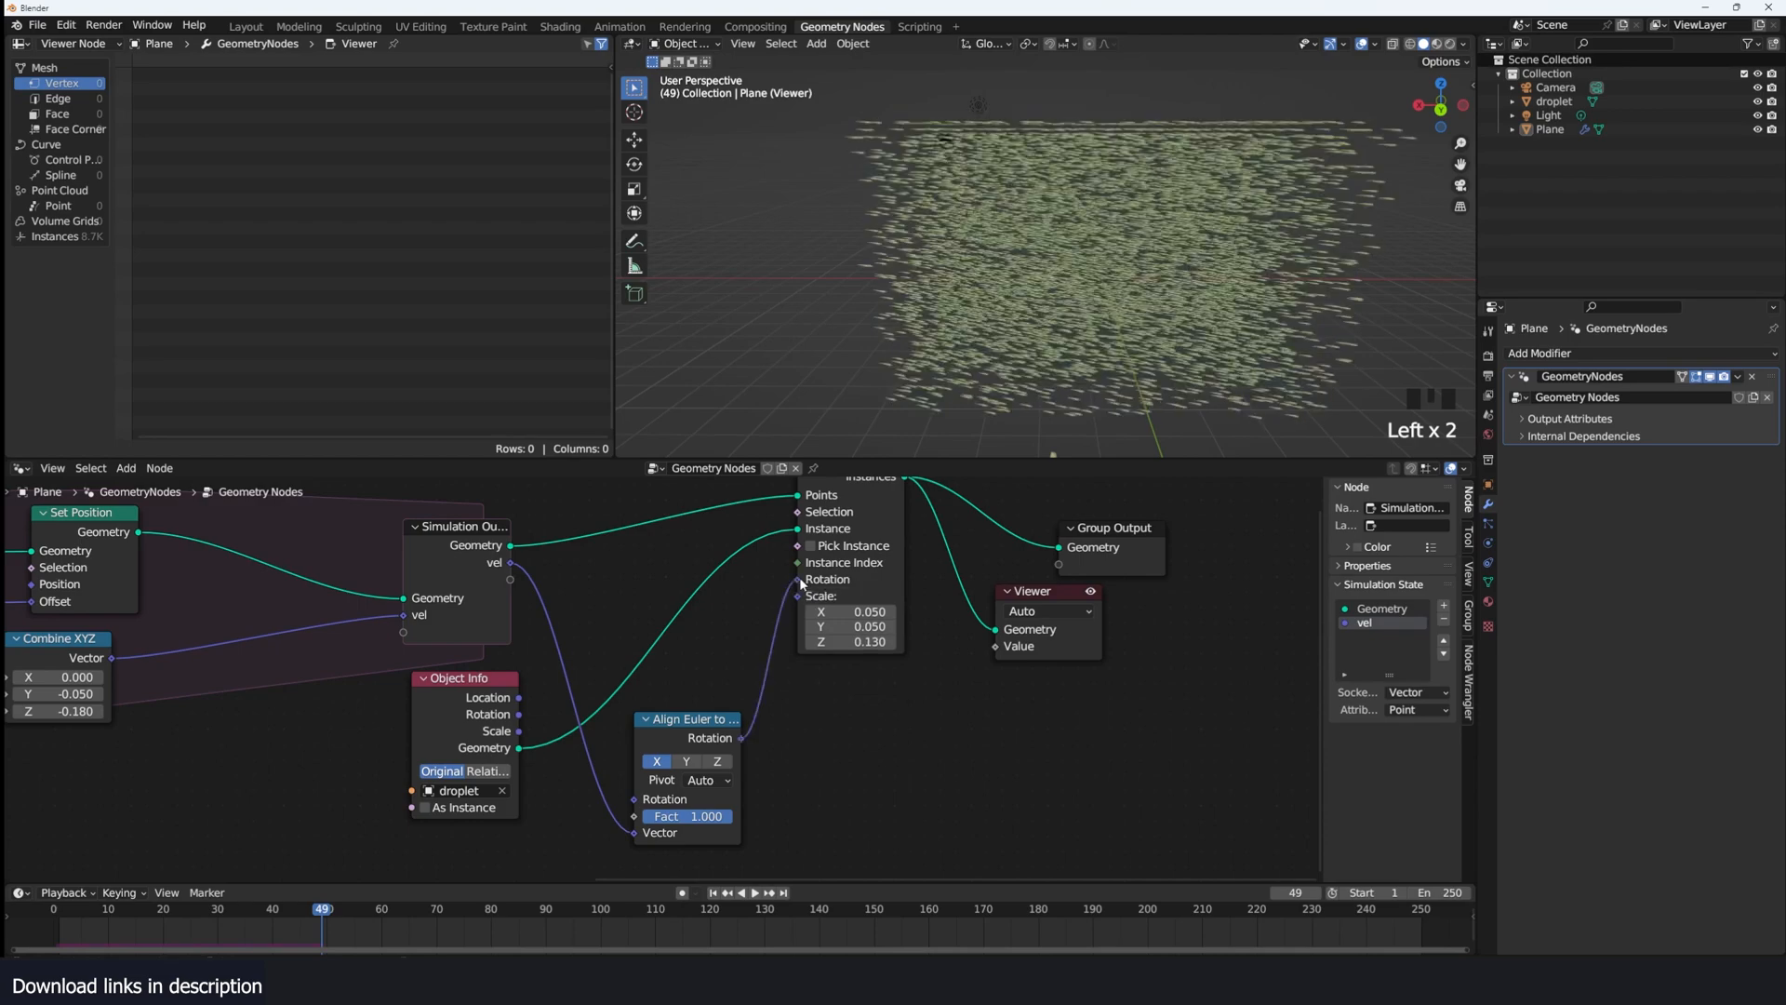
{"action": "left_click", "coordinate": [718, 761]}
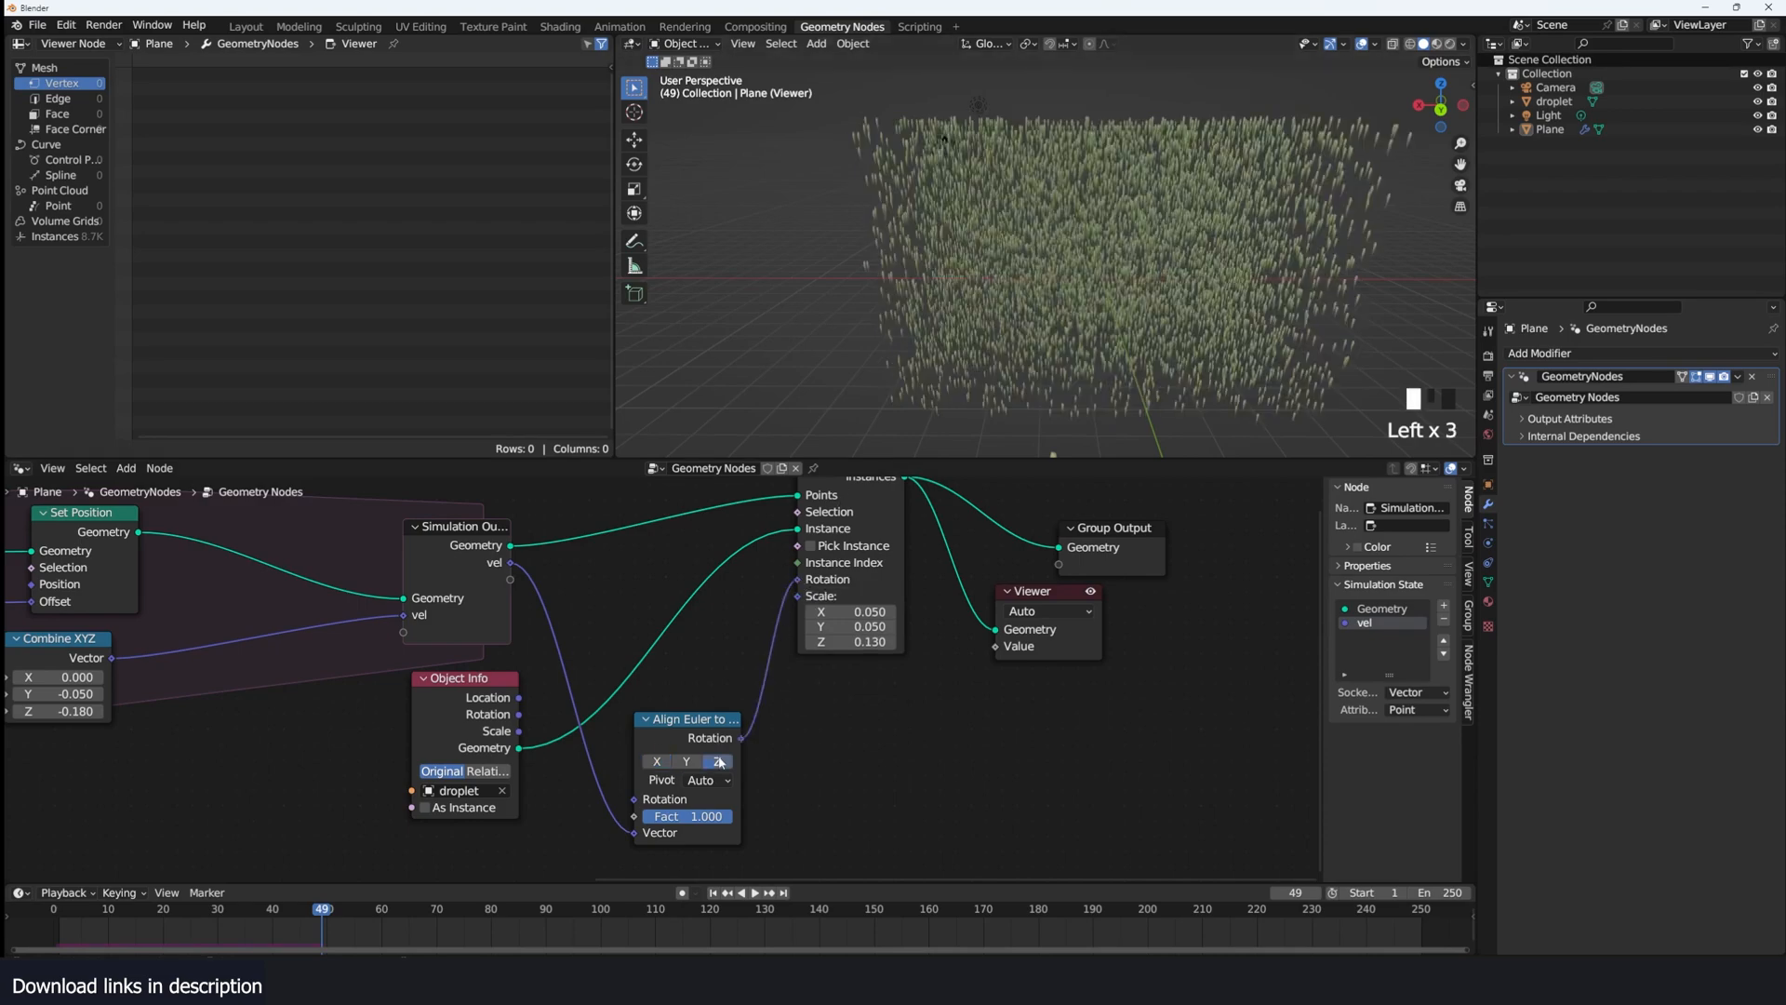
Step: Rotate the whole droplet mesh 180° in Edit Mode from the right orthographic view, and return to Object Mode
{"action": "key", "text": "grave"}
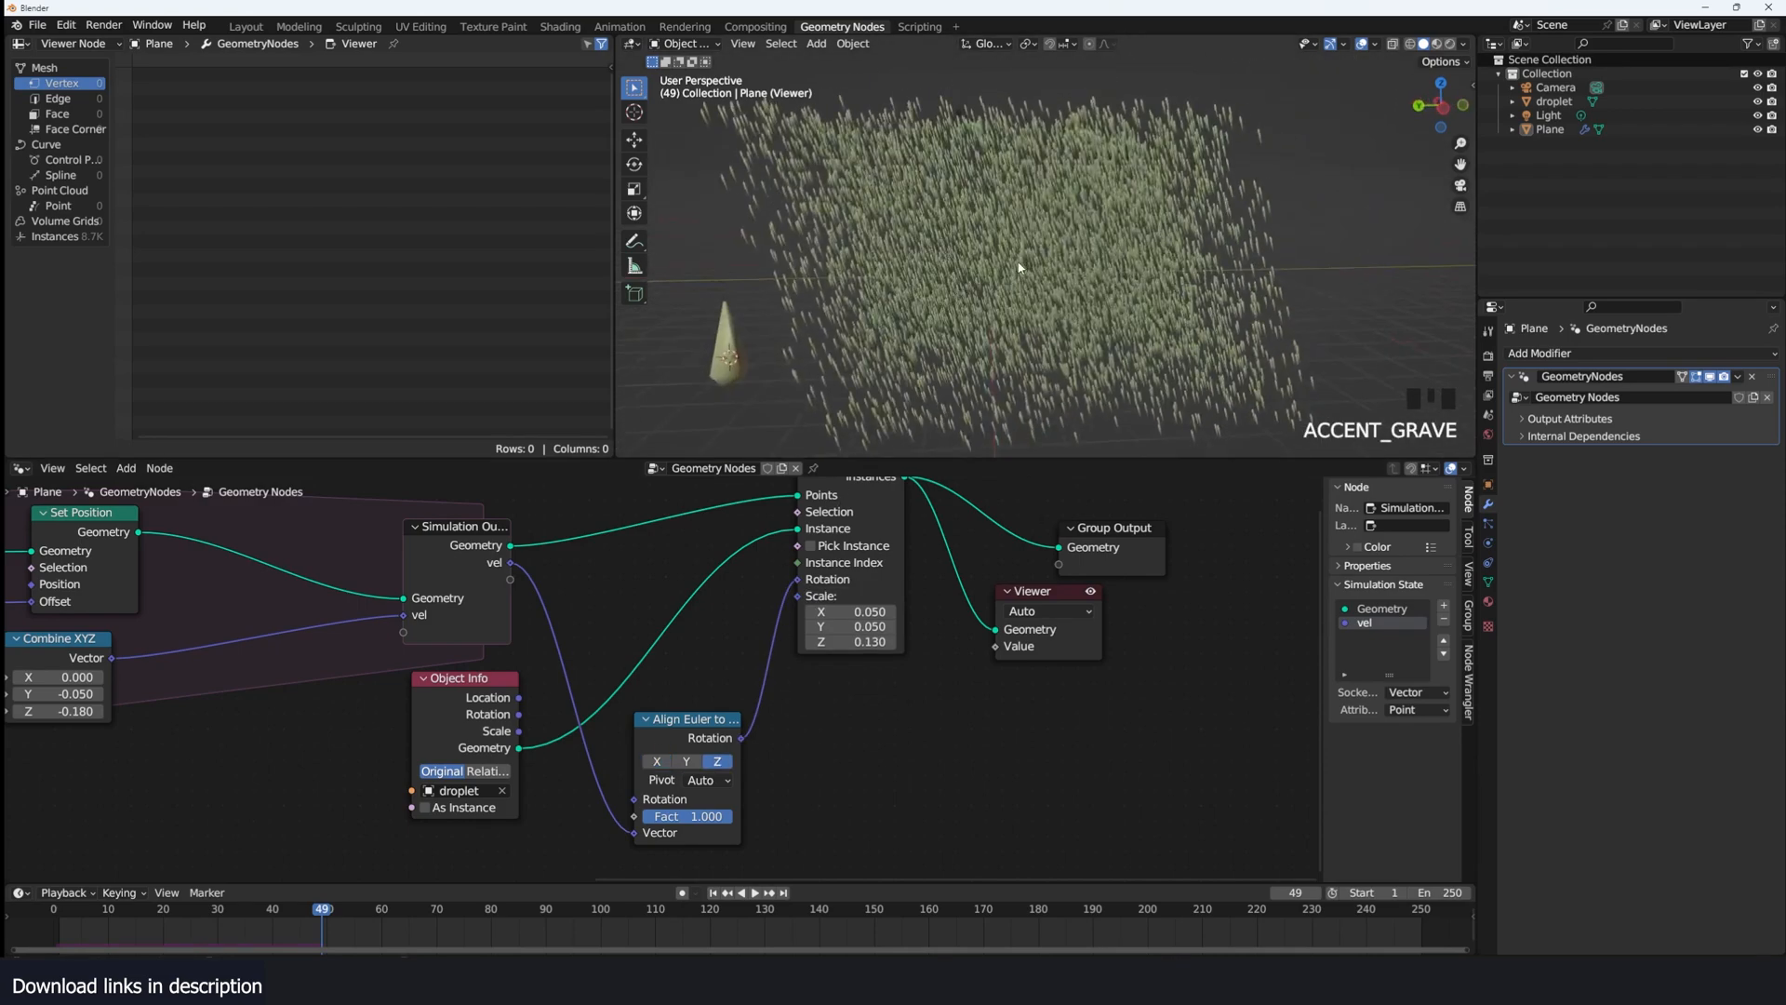
{"action": "key", "text": "KP_1"}
{"action": "key", "text": "KP_3"}
{"action": "scroll", "coordinate": [1237, 303], "scroll_direction": "up", "scroll_amount": 4}
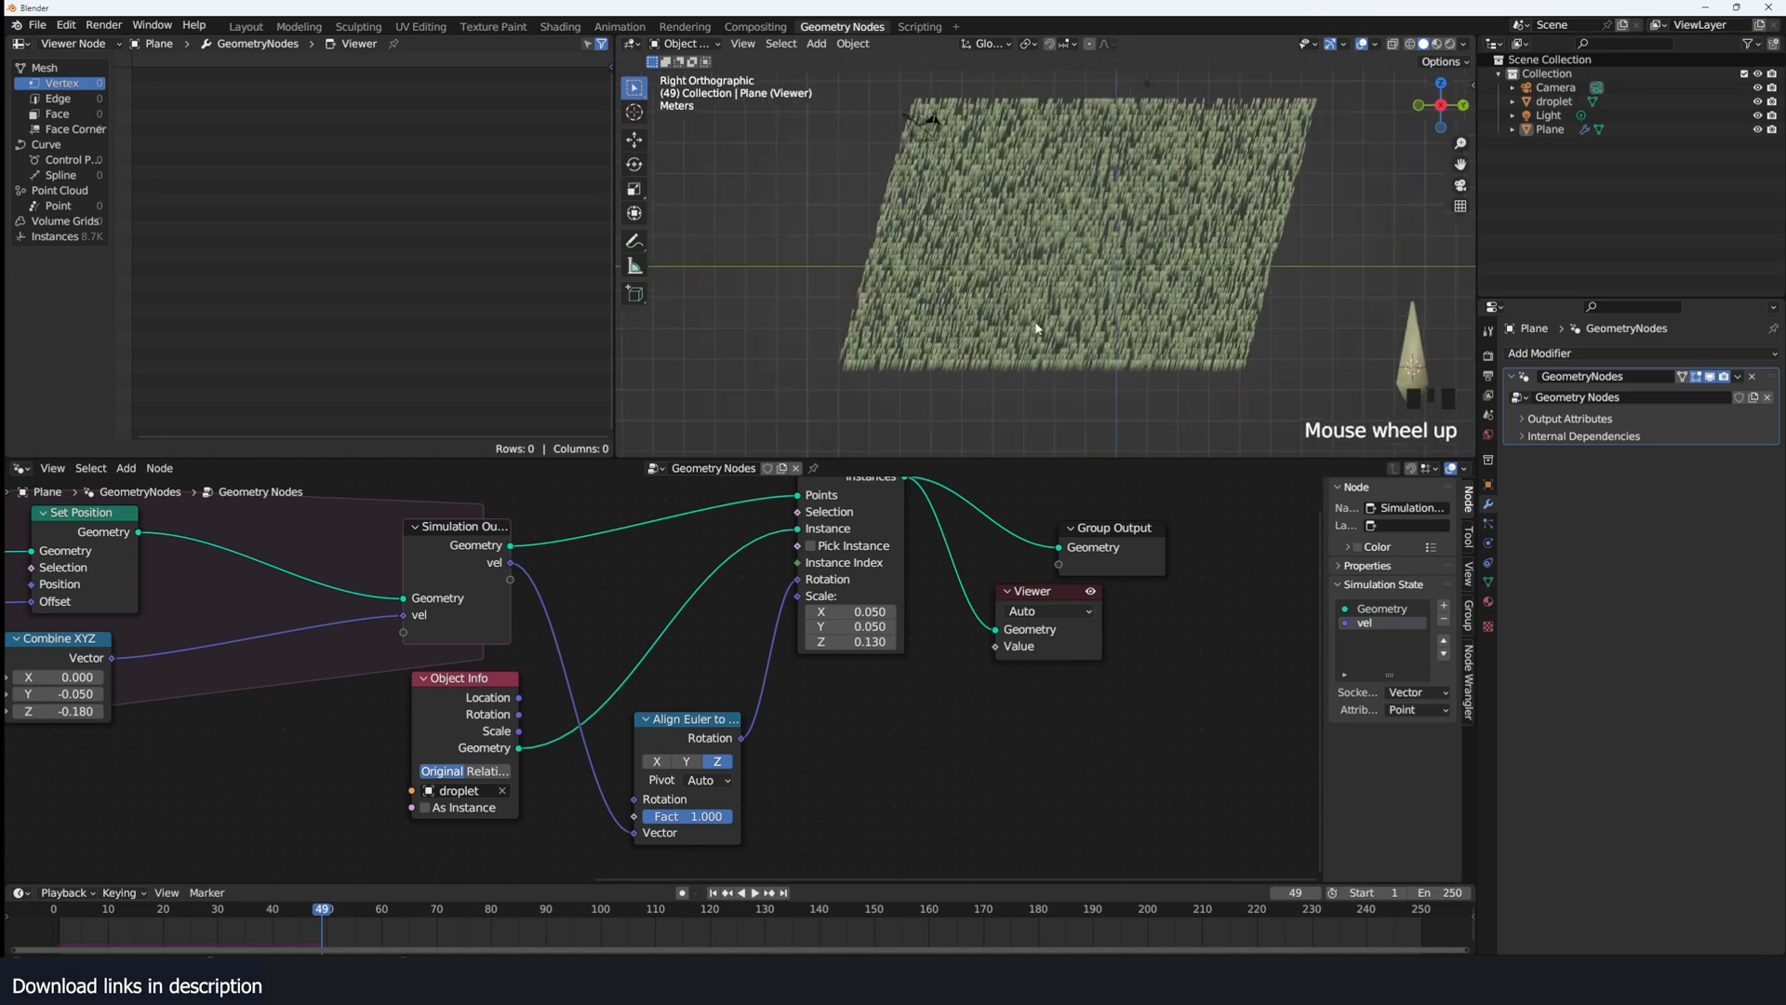
{"action": "middle_click_drag", "start_coordinate": [1078, 379], "coordinate": [888, 375], "text": "shift"}
{"action": "left_click", "coordinate": [1264, 368]}
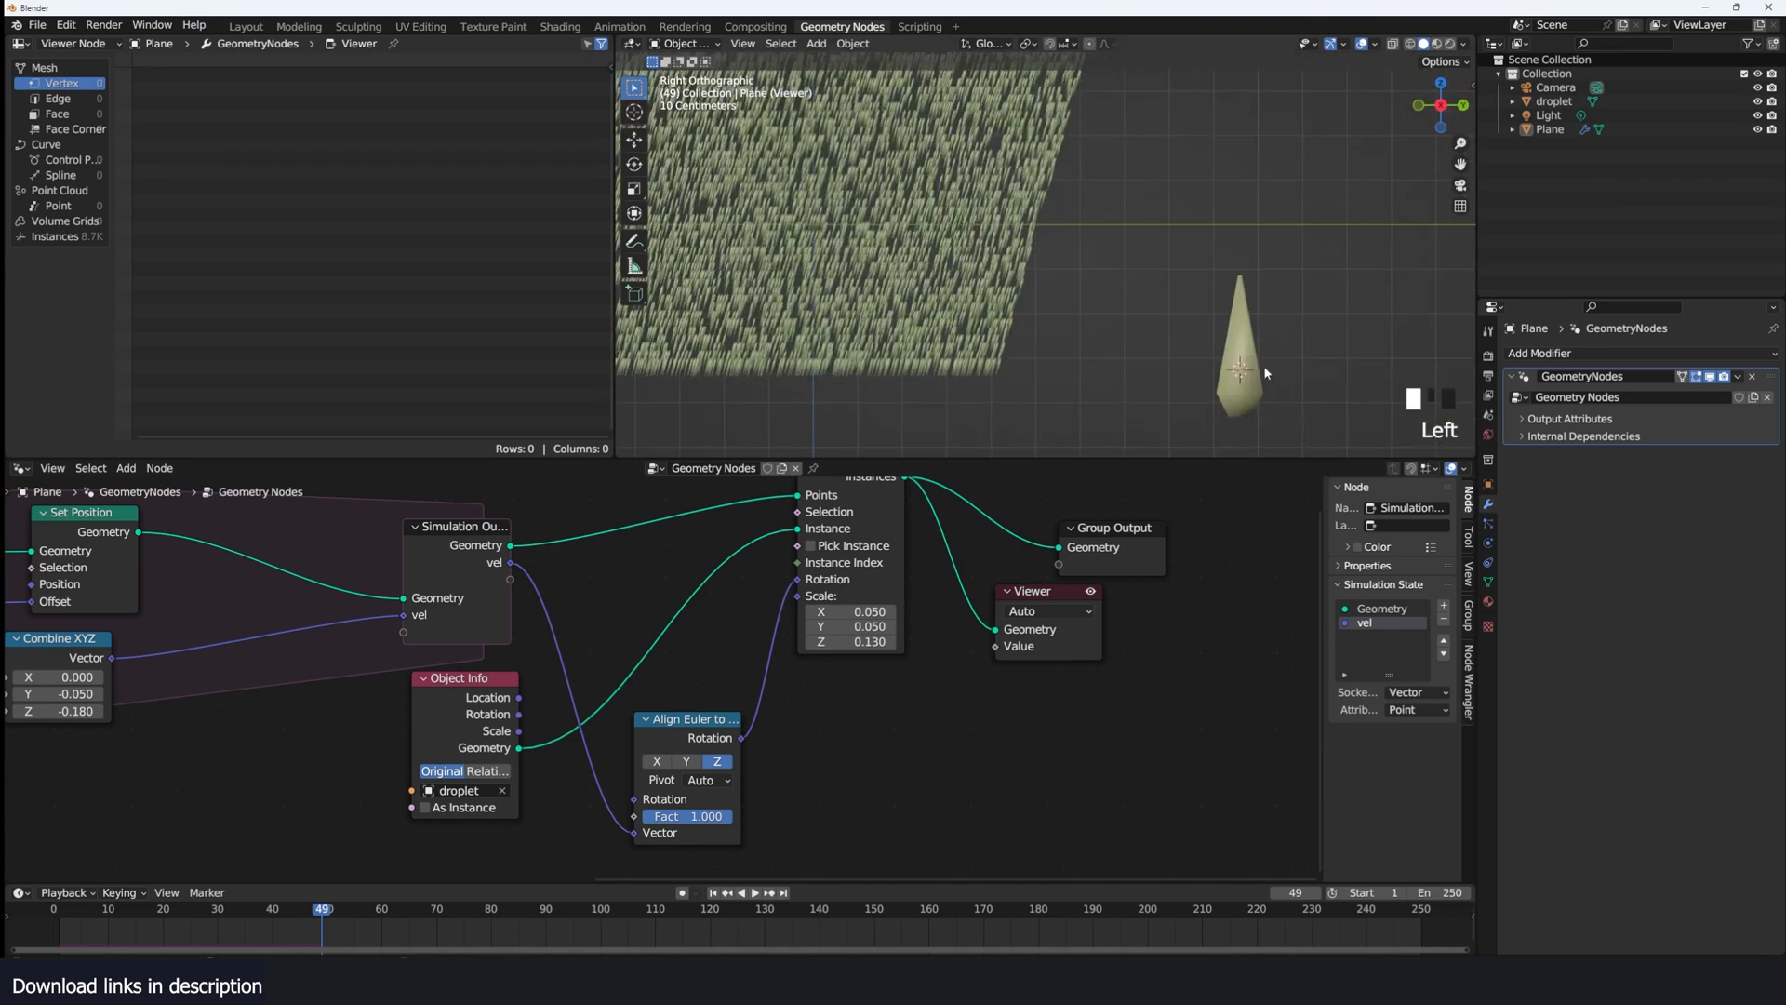
{"action": "left_click", "coordinate": [1247, 372]}
{"action": "key", "text": "Tab"}
{"action": "type", "text": "ar180"}
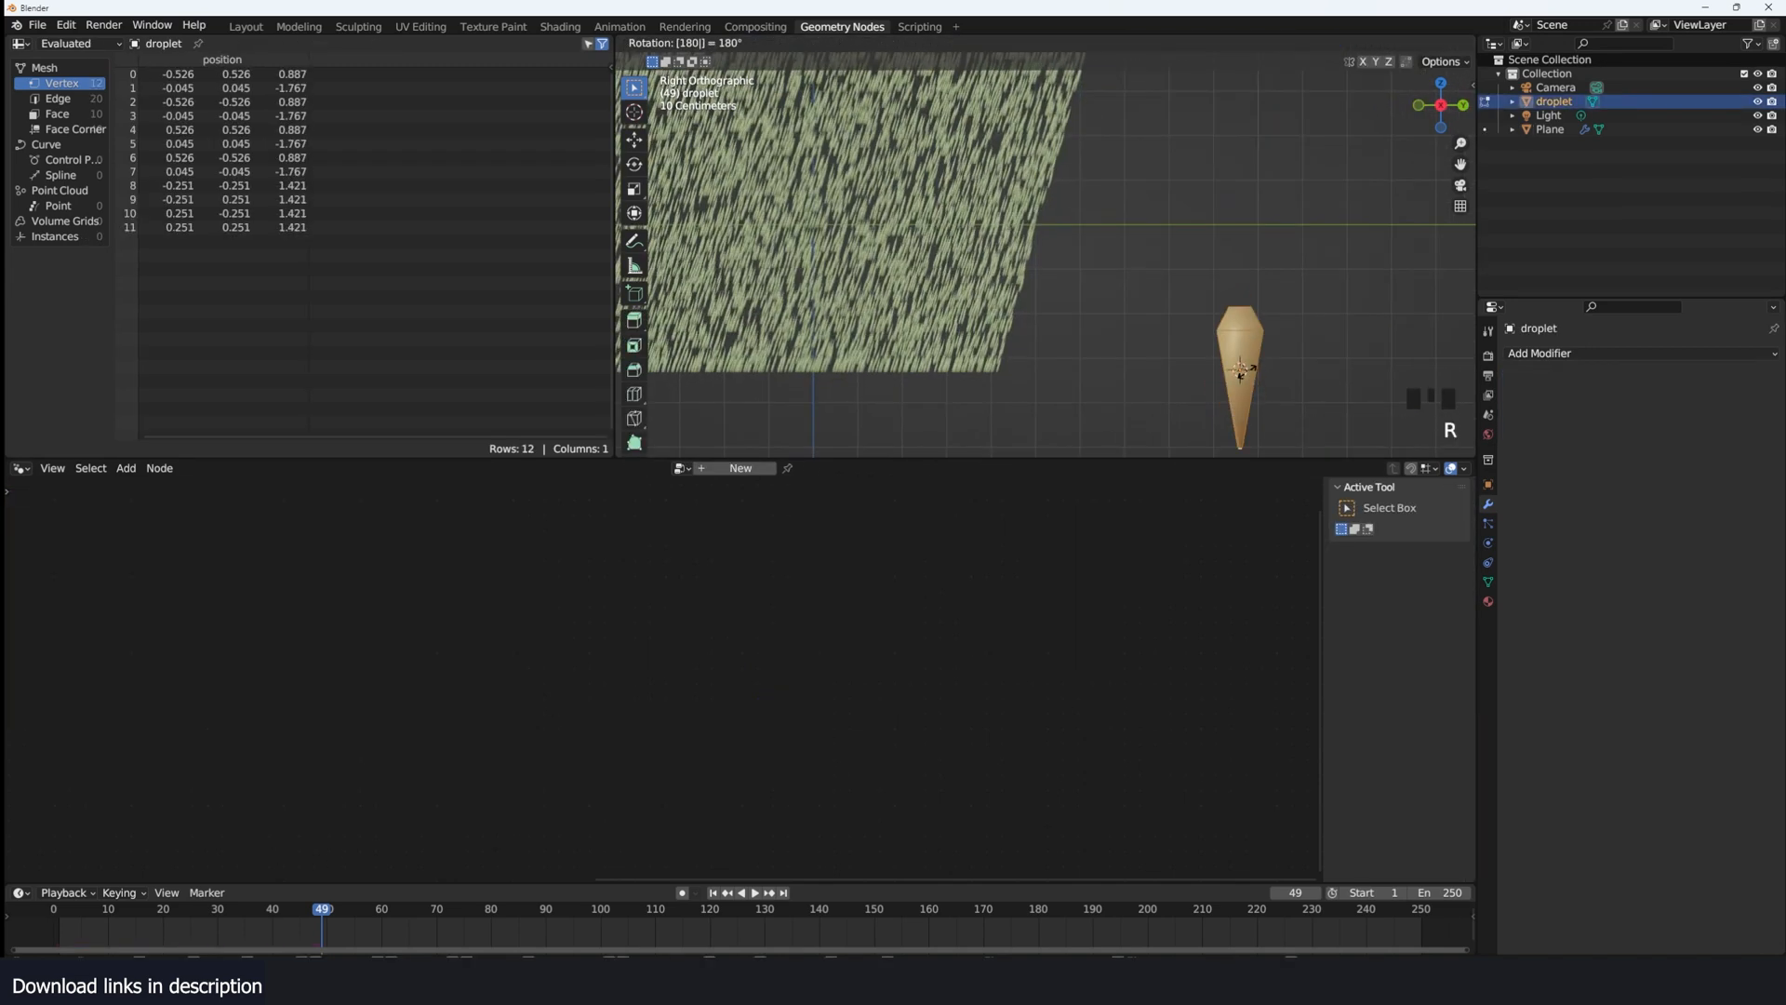
{"action": "key", "text": "Return"}
{"action": "key", "text": "Tab"}
Step: Deselect everything and replay the rain from the start of the timeline to check the flipped droplets
{"action": "scroll", "coordinate": [827, 302], "scroll_direction": "down", "scroll_amount": 3}
{"action": "key", "text": "alt+a"}
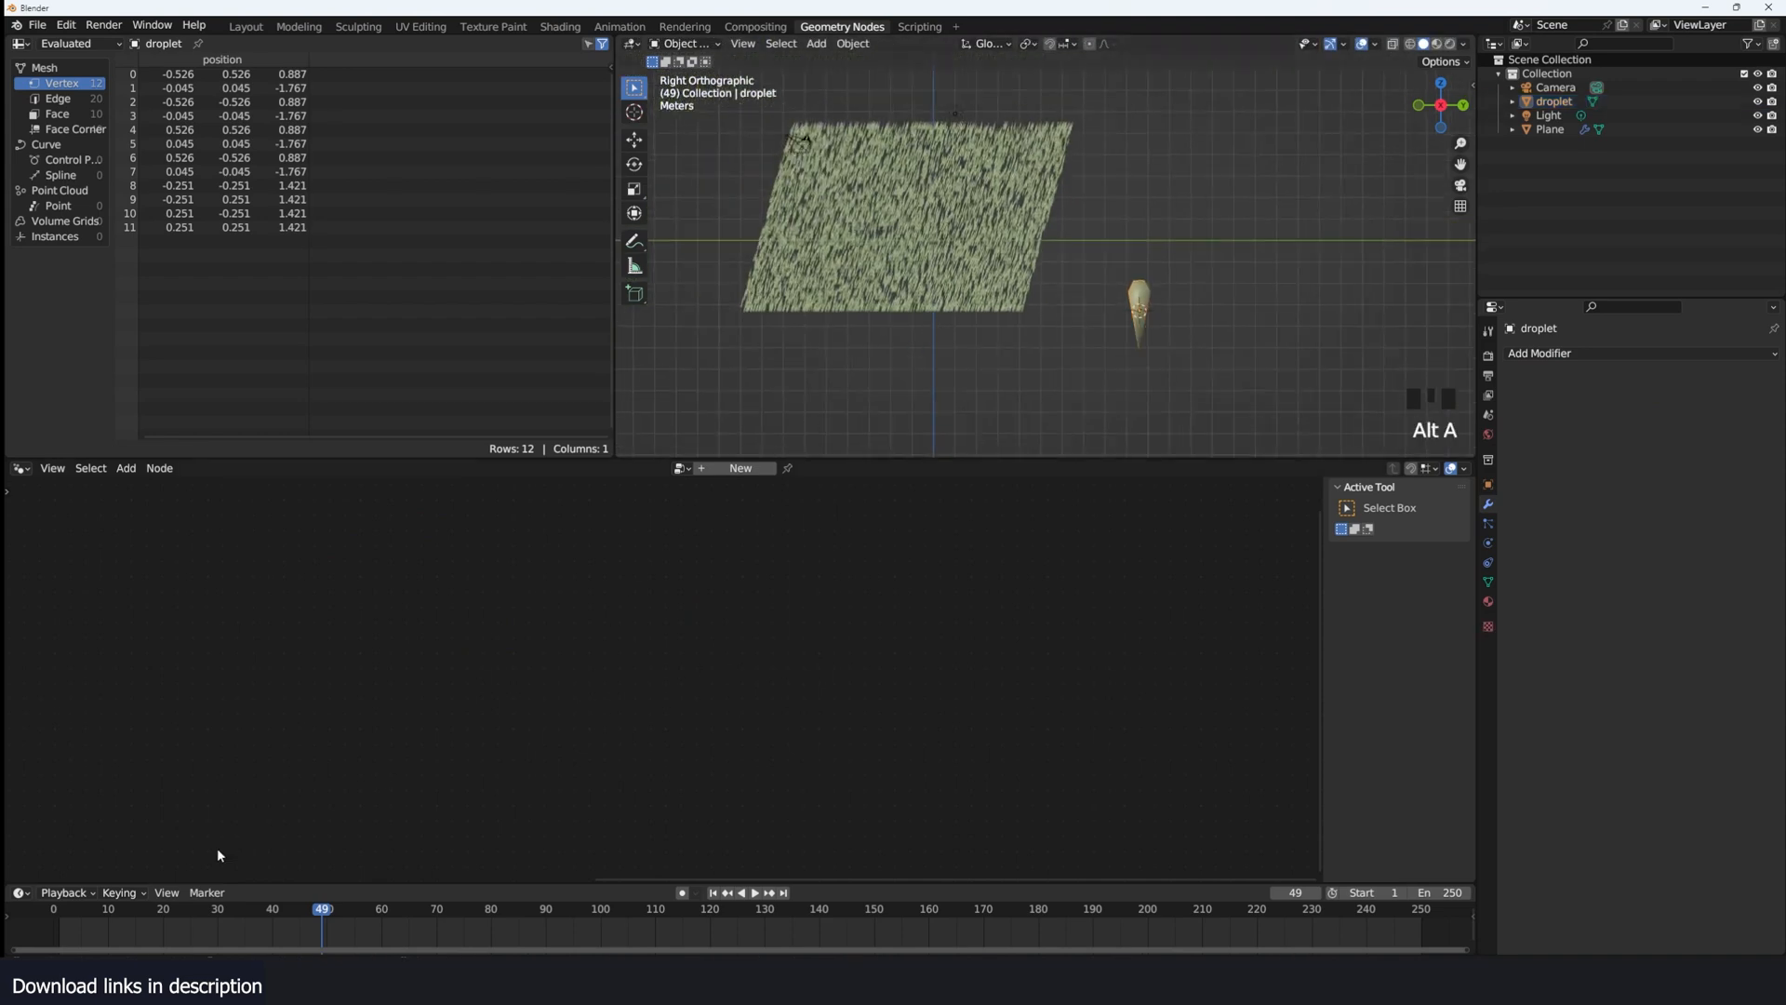
{"action": "right_click", "coordinate": [37, 929]}
{"action": "left_click", "coordinate": [61, 919]}
{"action": "key", "text": "space"}
{"action": "scroll", "coordinate": [899, 292], "scroll_direction": "up", "scroll_amount": 3}
{"action": "key", "text": "space"}
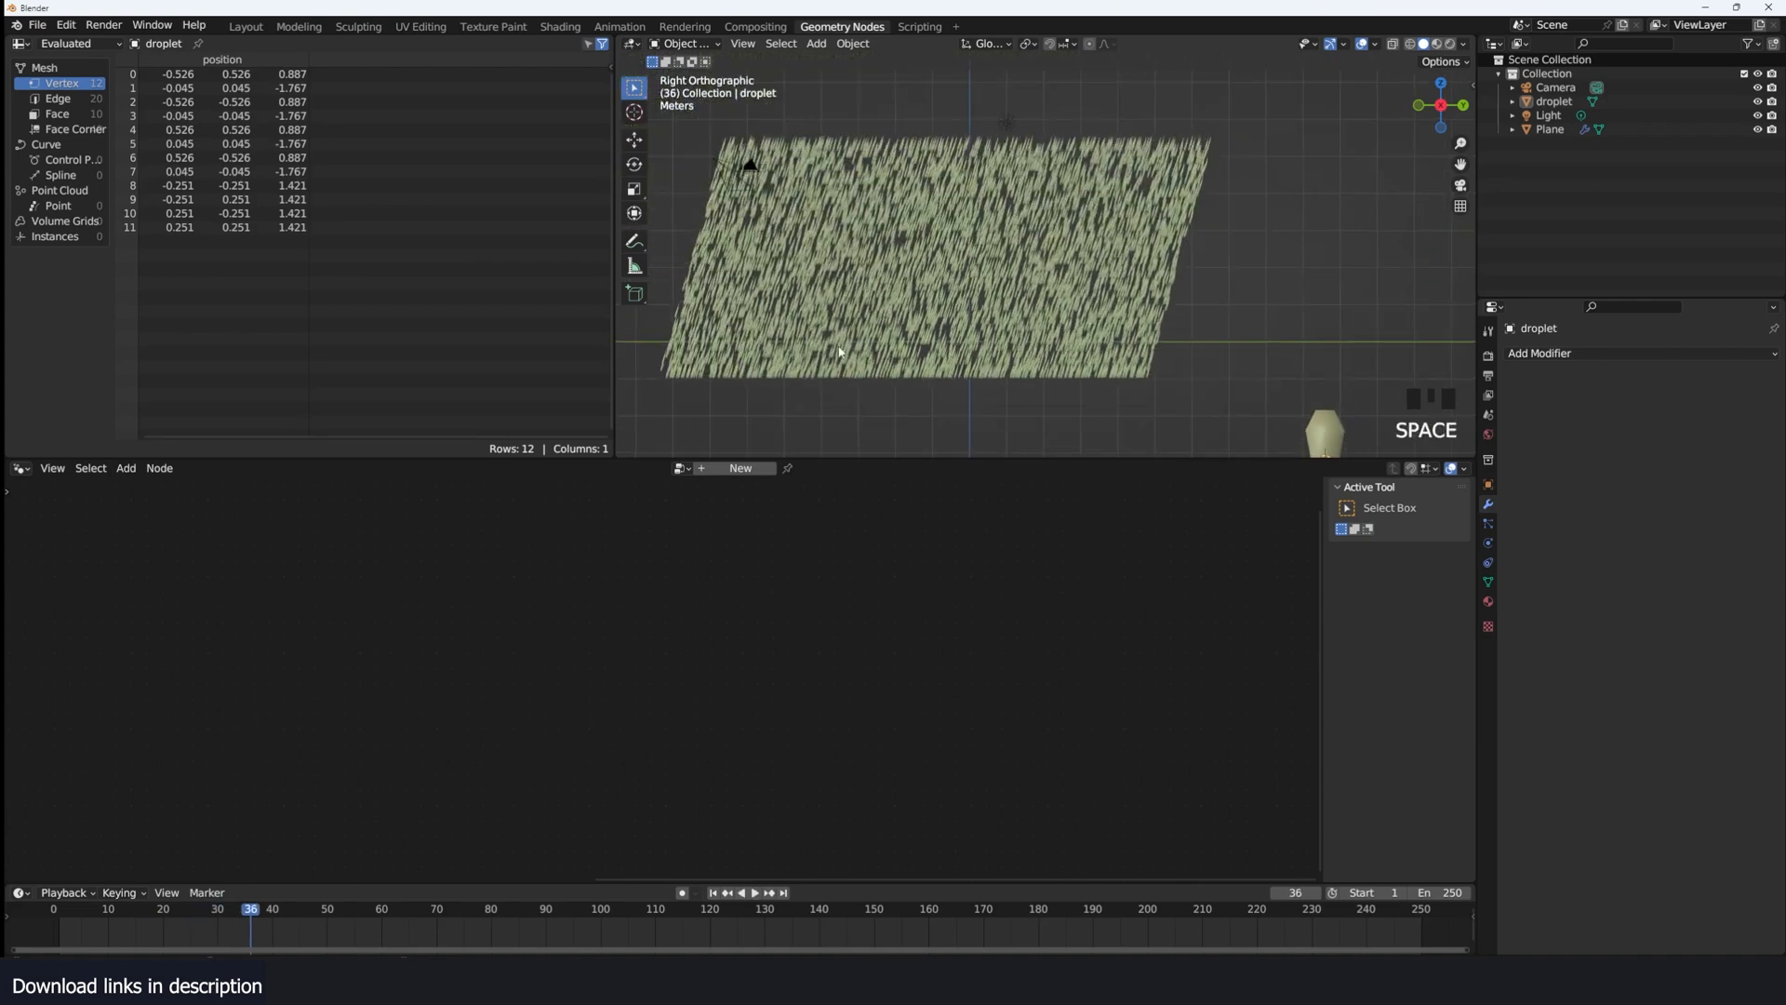
Step: Set the Distribute Points density on the rain plane to 0.1 and save the file as rain tut.blend
{"action": "left_click", "coordinate": [827, 290]}
{"action": "scroll", "coordinate": [376, 624], "scroll_direction": "left", "scroll_amount": 2}
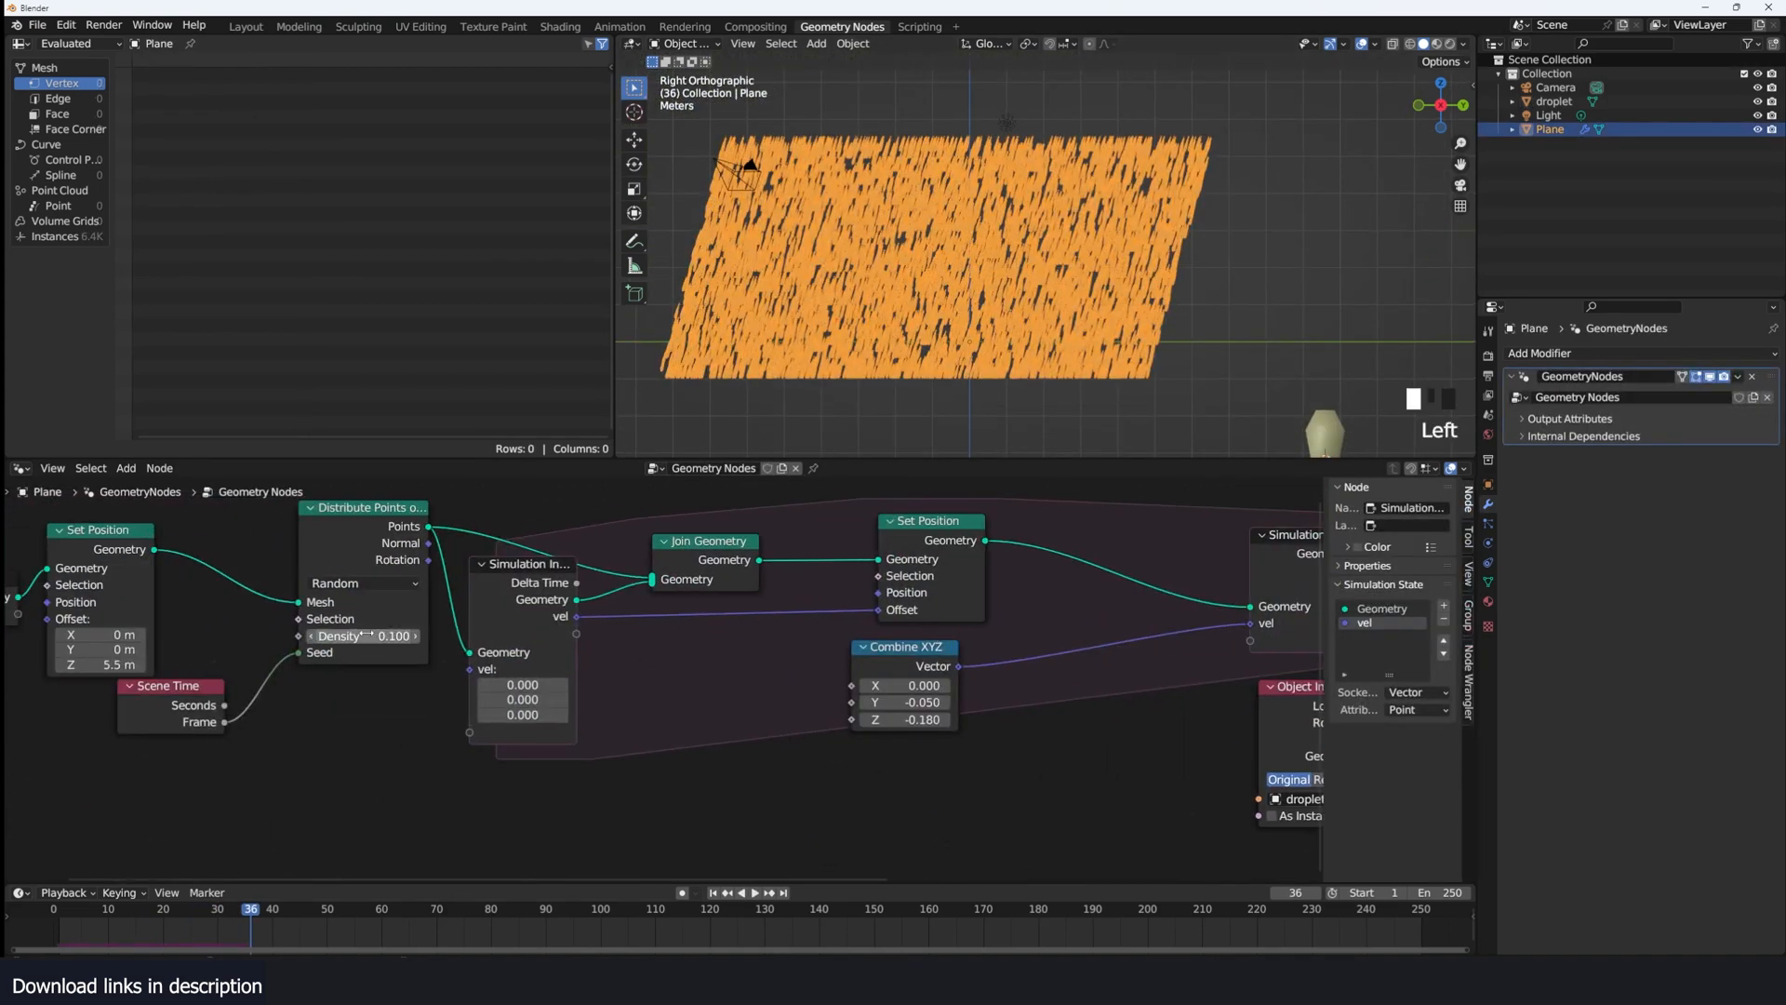
{"action": "key", "text": "ctrl+s"}
{"action": "double_click", "coordinate": [704, 389]}
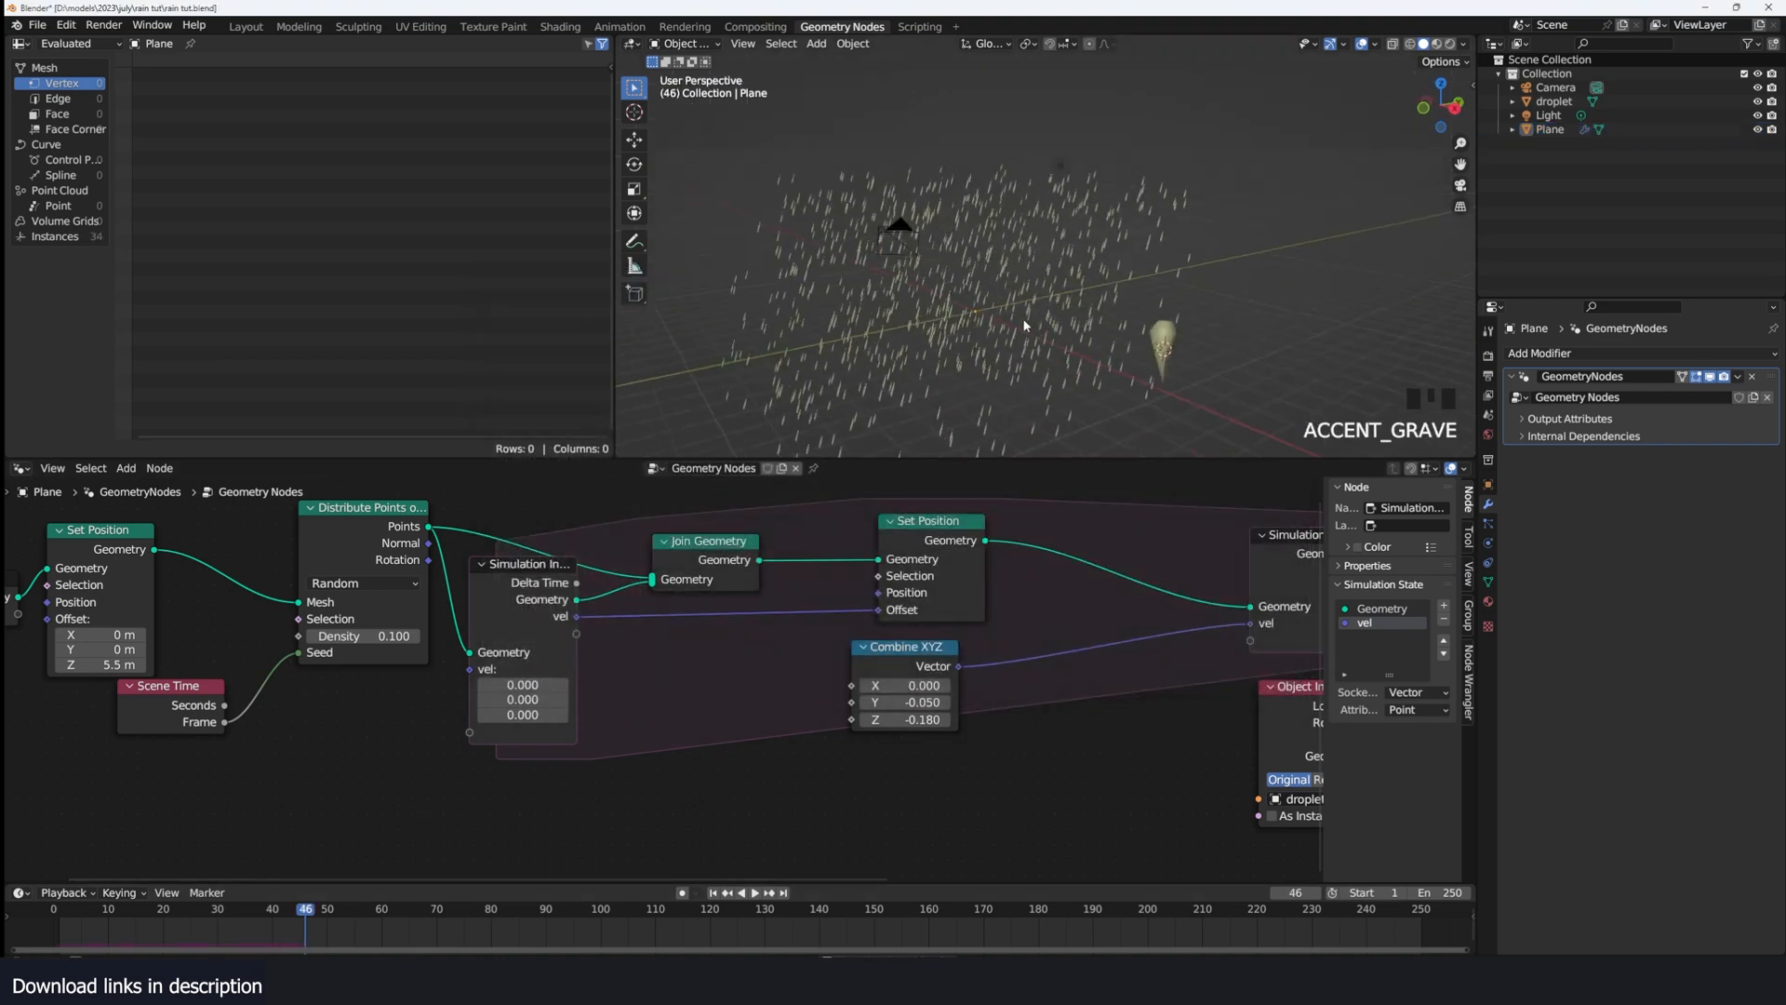
Step: Set the Z offset of the Set Position node after Group Input to 9.5 m
{"action": "middle_click_drag", "start_coordinate": [1028, 327], "coordinate": [1014, 329]}
{"action": "middle_click_drag", "start_coordinate": [160, 609], "coordinate": [472, 616]}
{"action": "left_click_drag", "start_coordinate": [423, 671], "coordinate": [456, 672]}
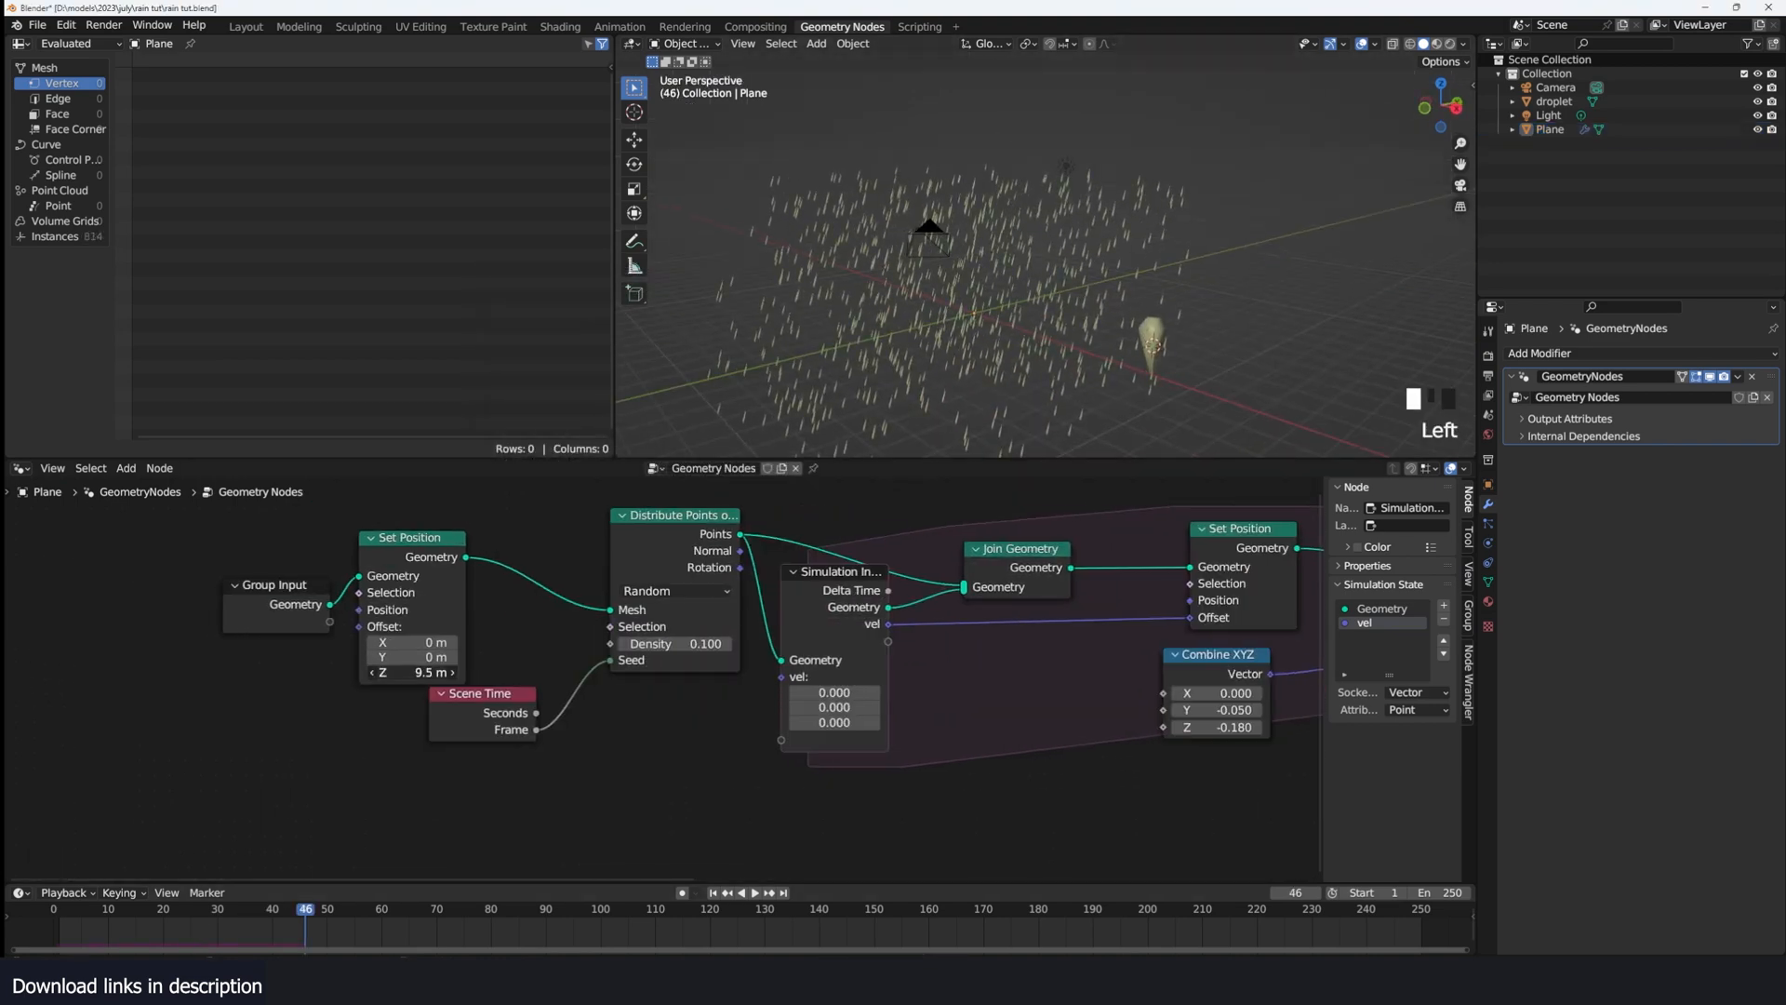
Step: Replay the rain from the first frame and examine its fall in front and perspective views
{"action": "key", "text": "shift+Left"}
{"action": "key", "text": "space"}
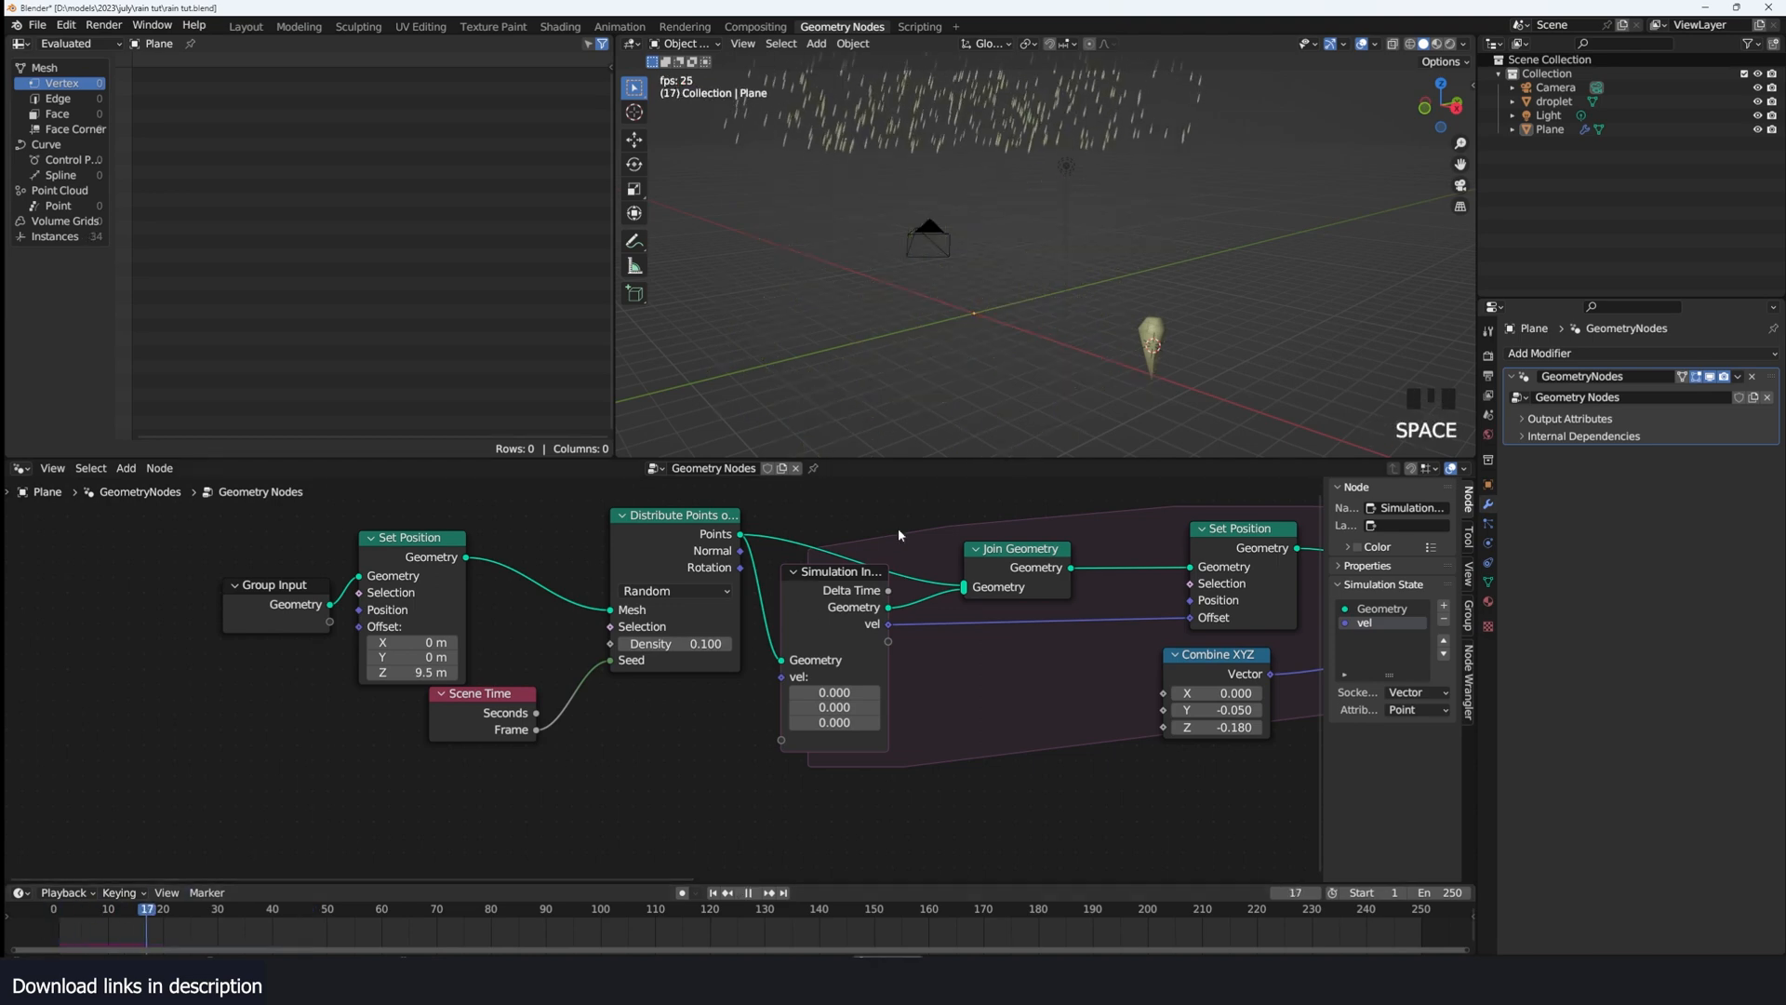
{"action": "middle_click_drag", "start_coordinate": [1196, 319], "coordinate": [1108, 293]}
{"action": "key", "text": "space"}
{"action": "key", "text": "KP_1"}
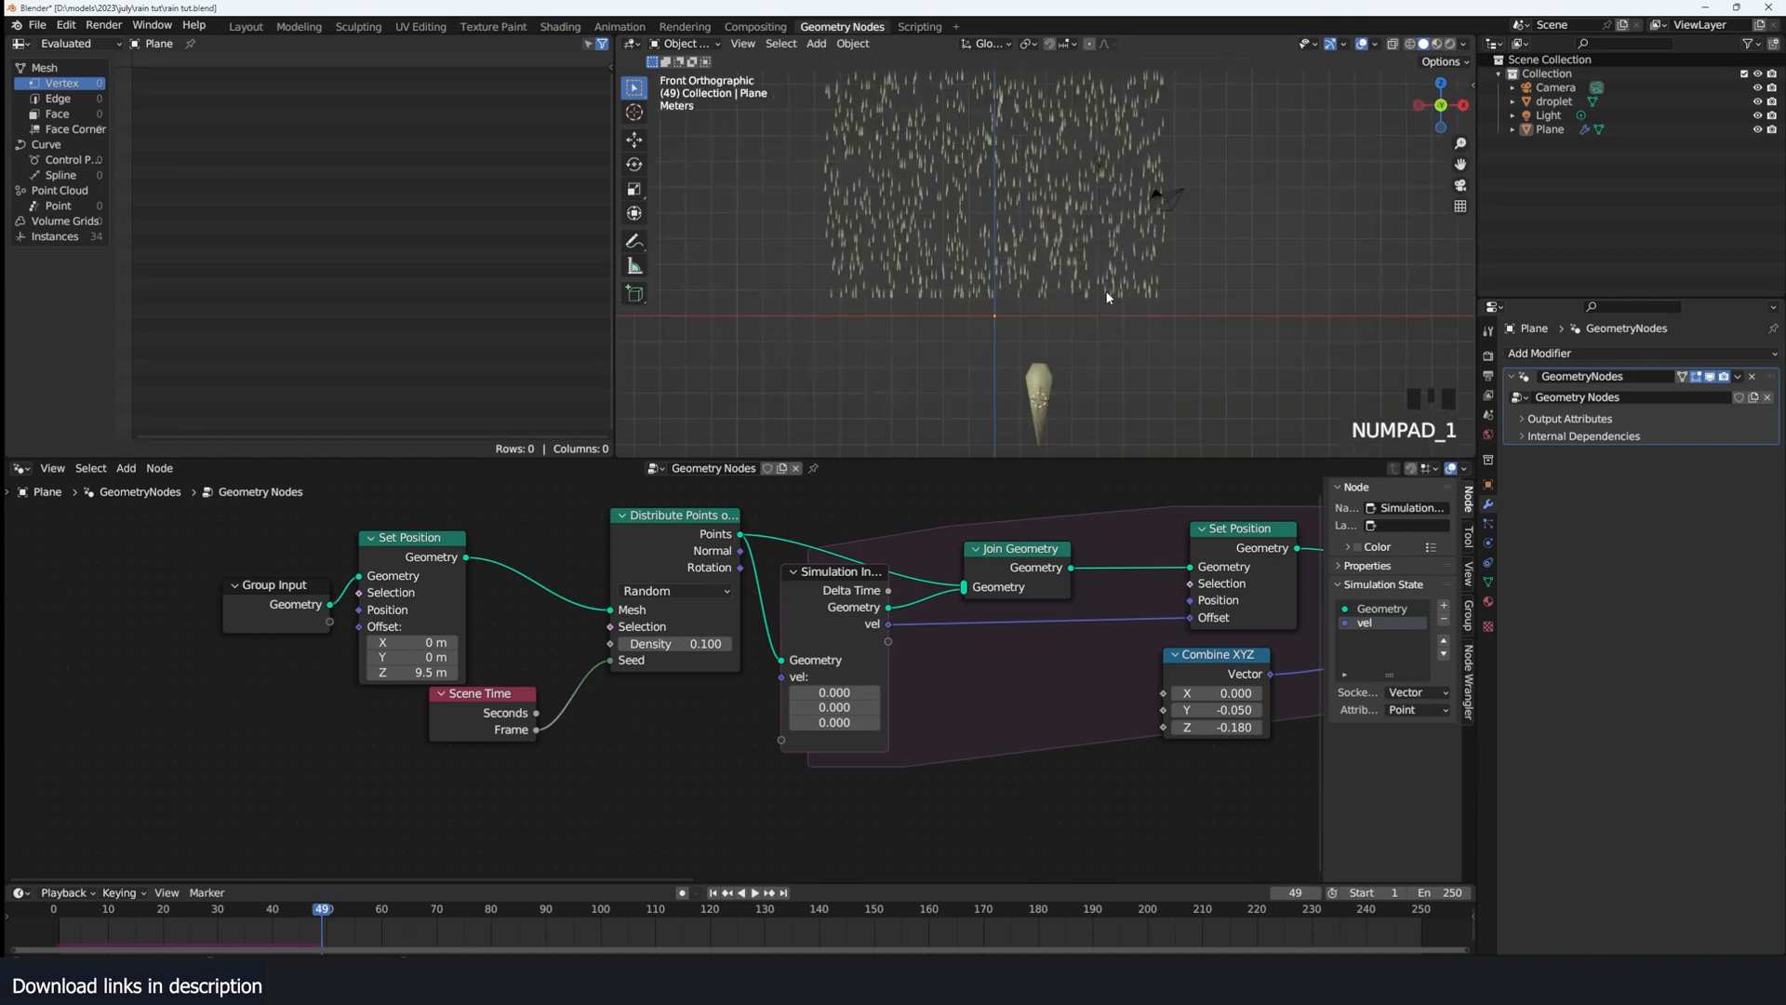
{"action": "middle_click_drag", "start_coordinate": [994, 311], "coordinate": [1029, 324]}
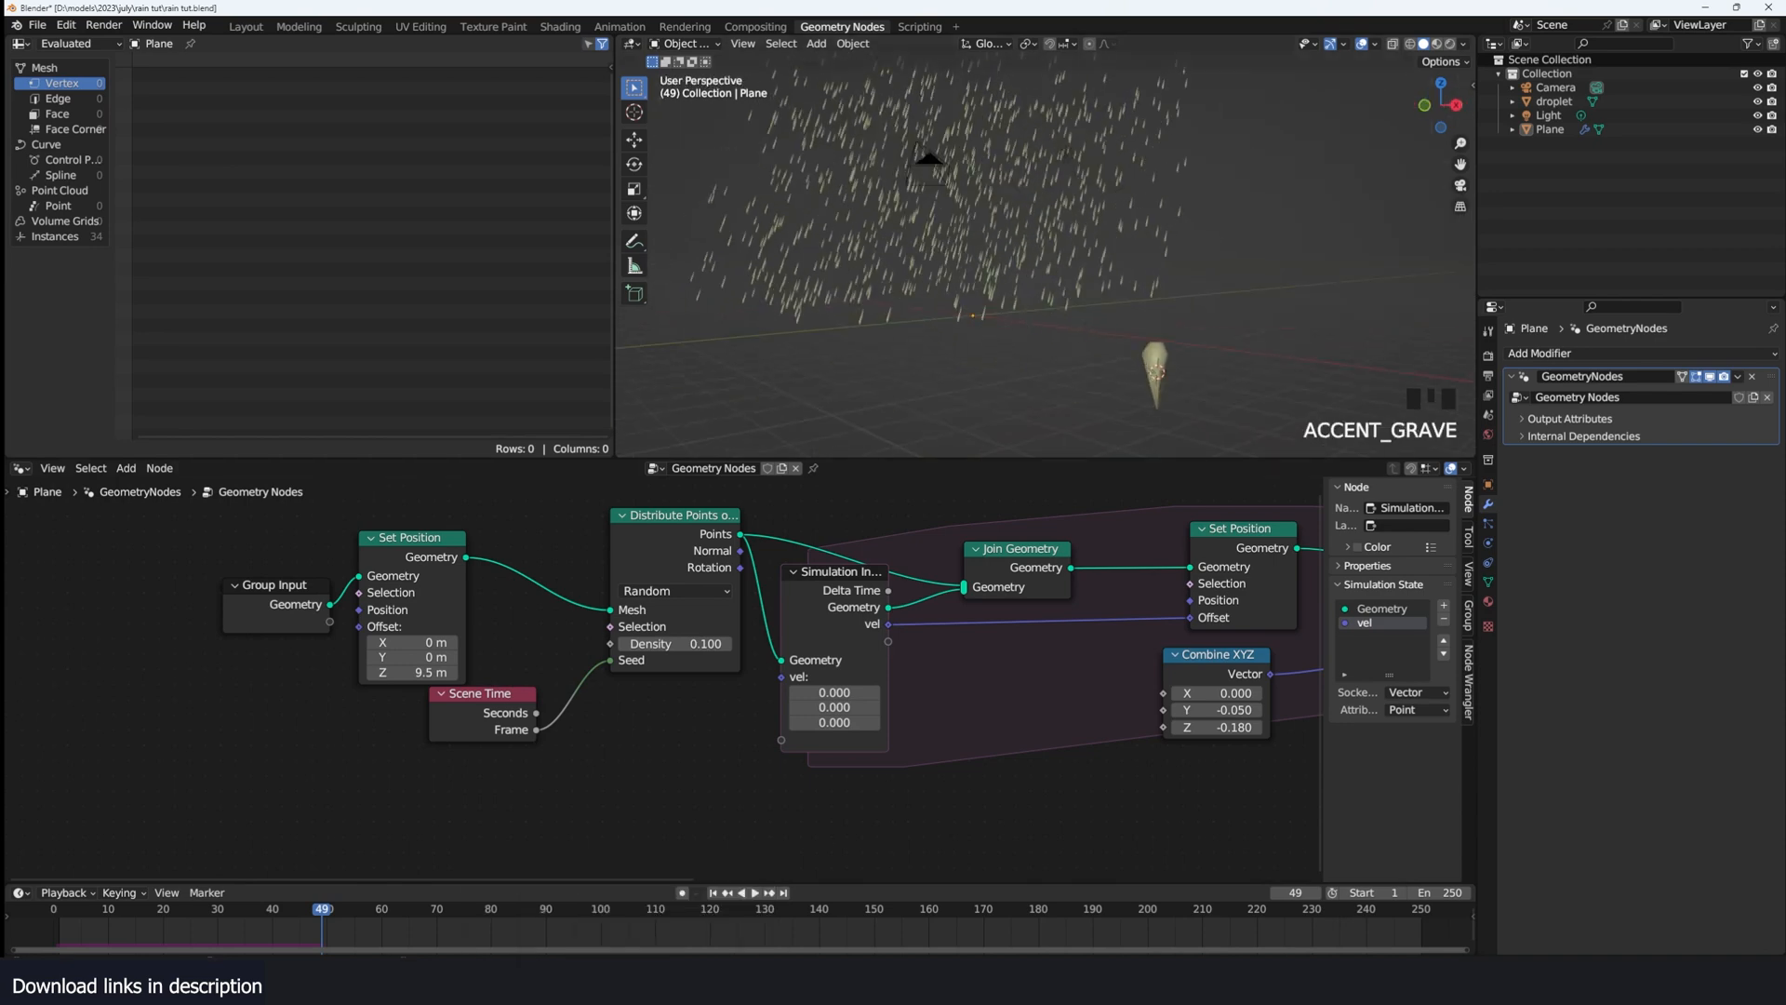
Step: Save the rain file with the complete node tree in view
{"action": "mouse_move", "coordinate": [622, 982]}
{"action": "left_click", "coordinate": [603, 921]}
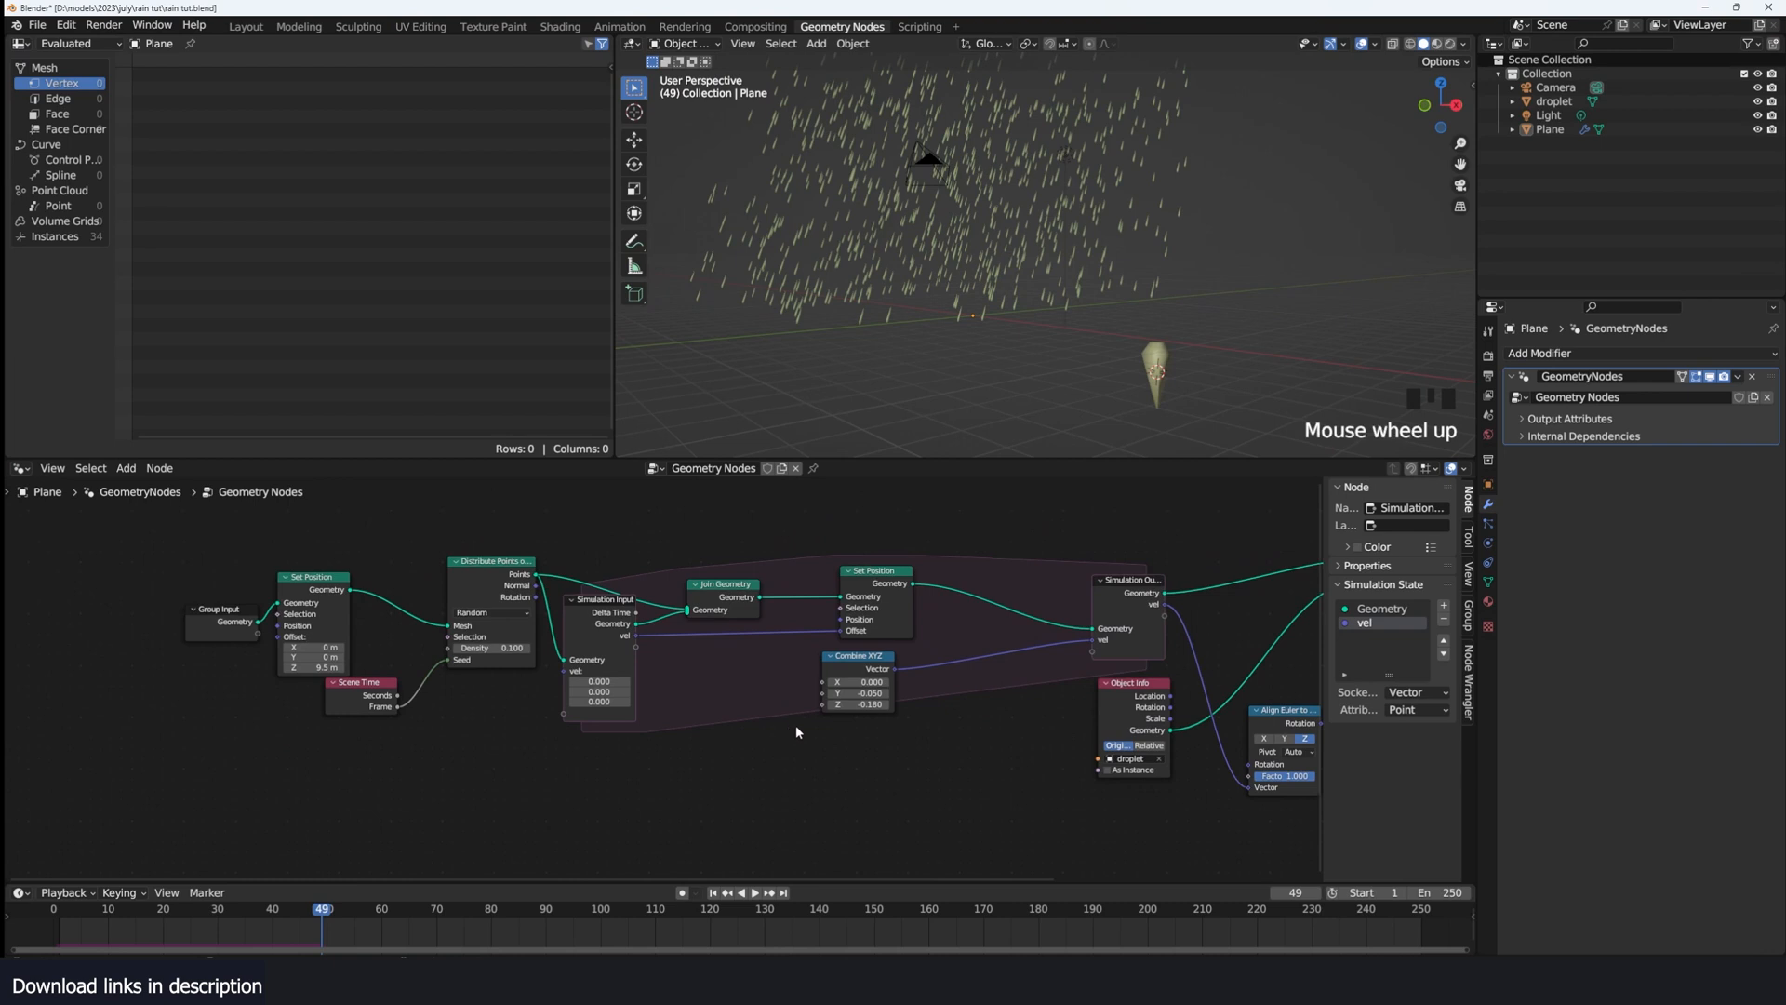
{"action": "key", "text": "ctrl+s"}
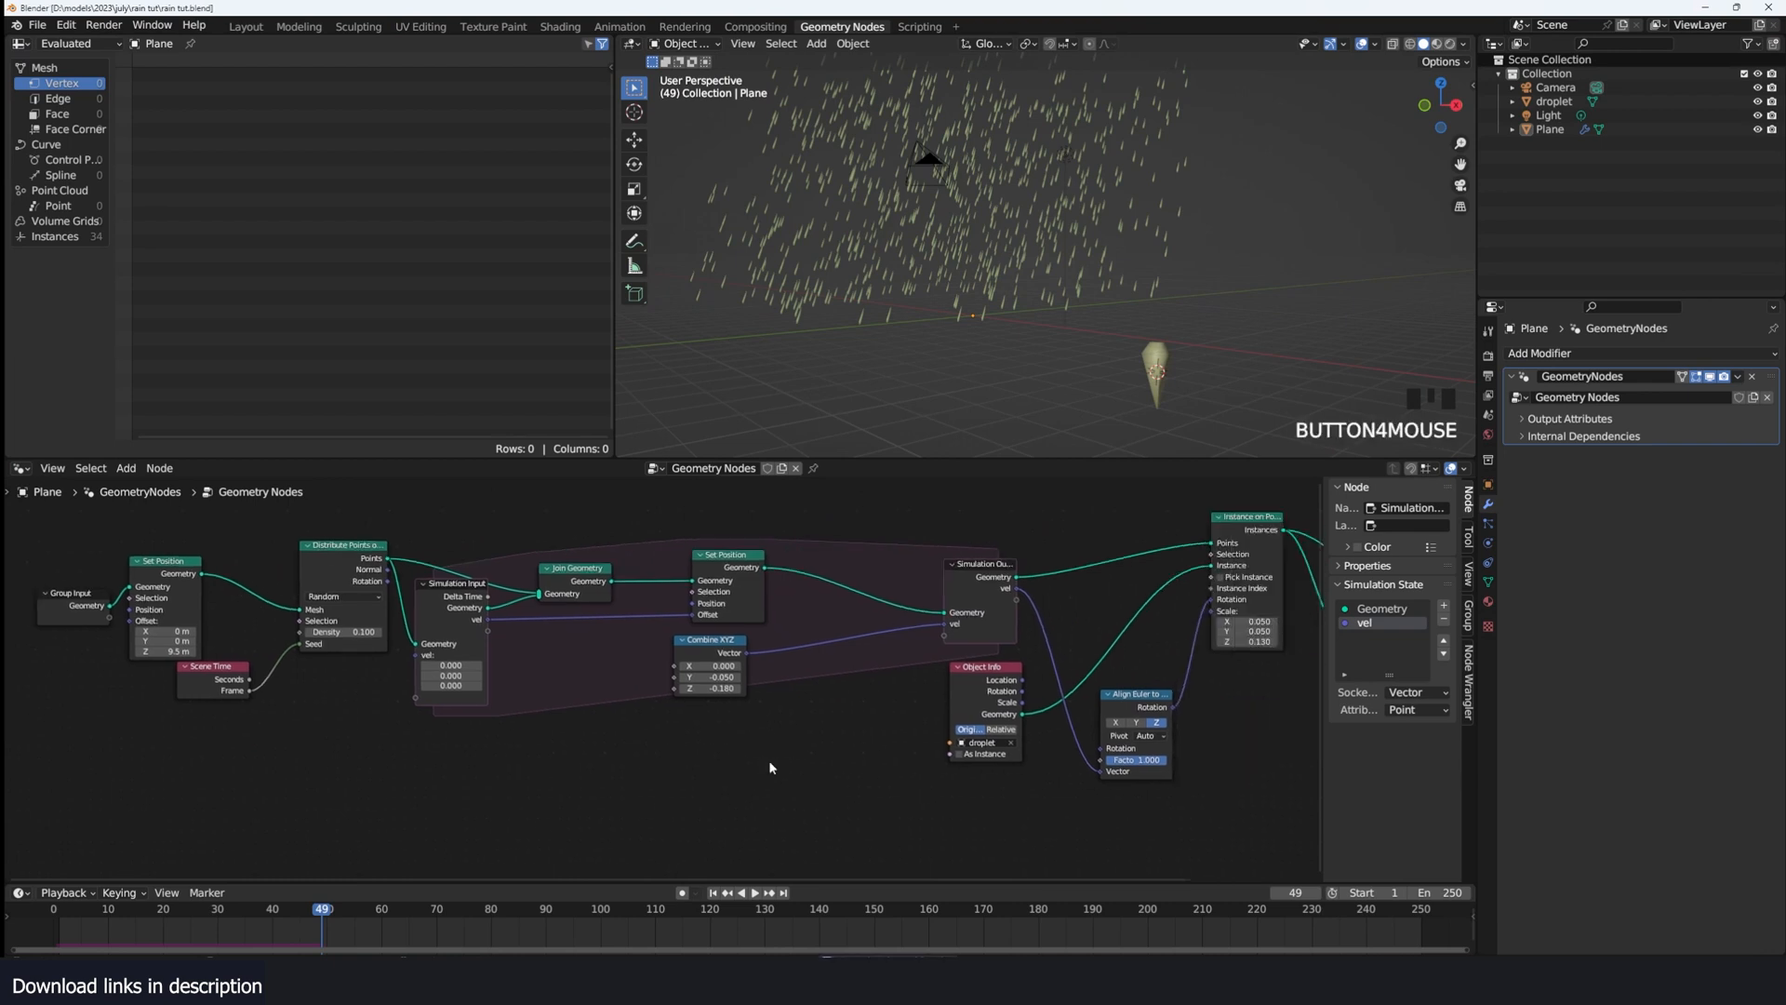
Step: Duplicate the complete rain node chain without Group Input, Group Output and Viewer, and place the copy below the original
{"action": "left_click_drag", "start_coordinate": [158, 606], "coordinate": [85, 612]}
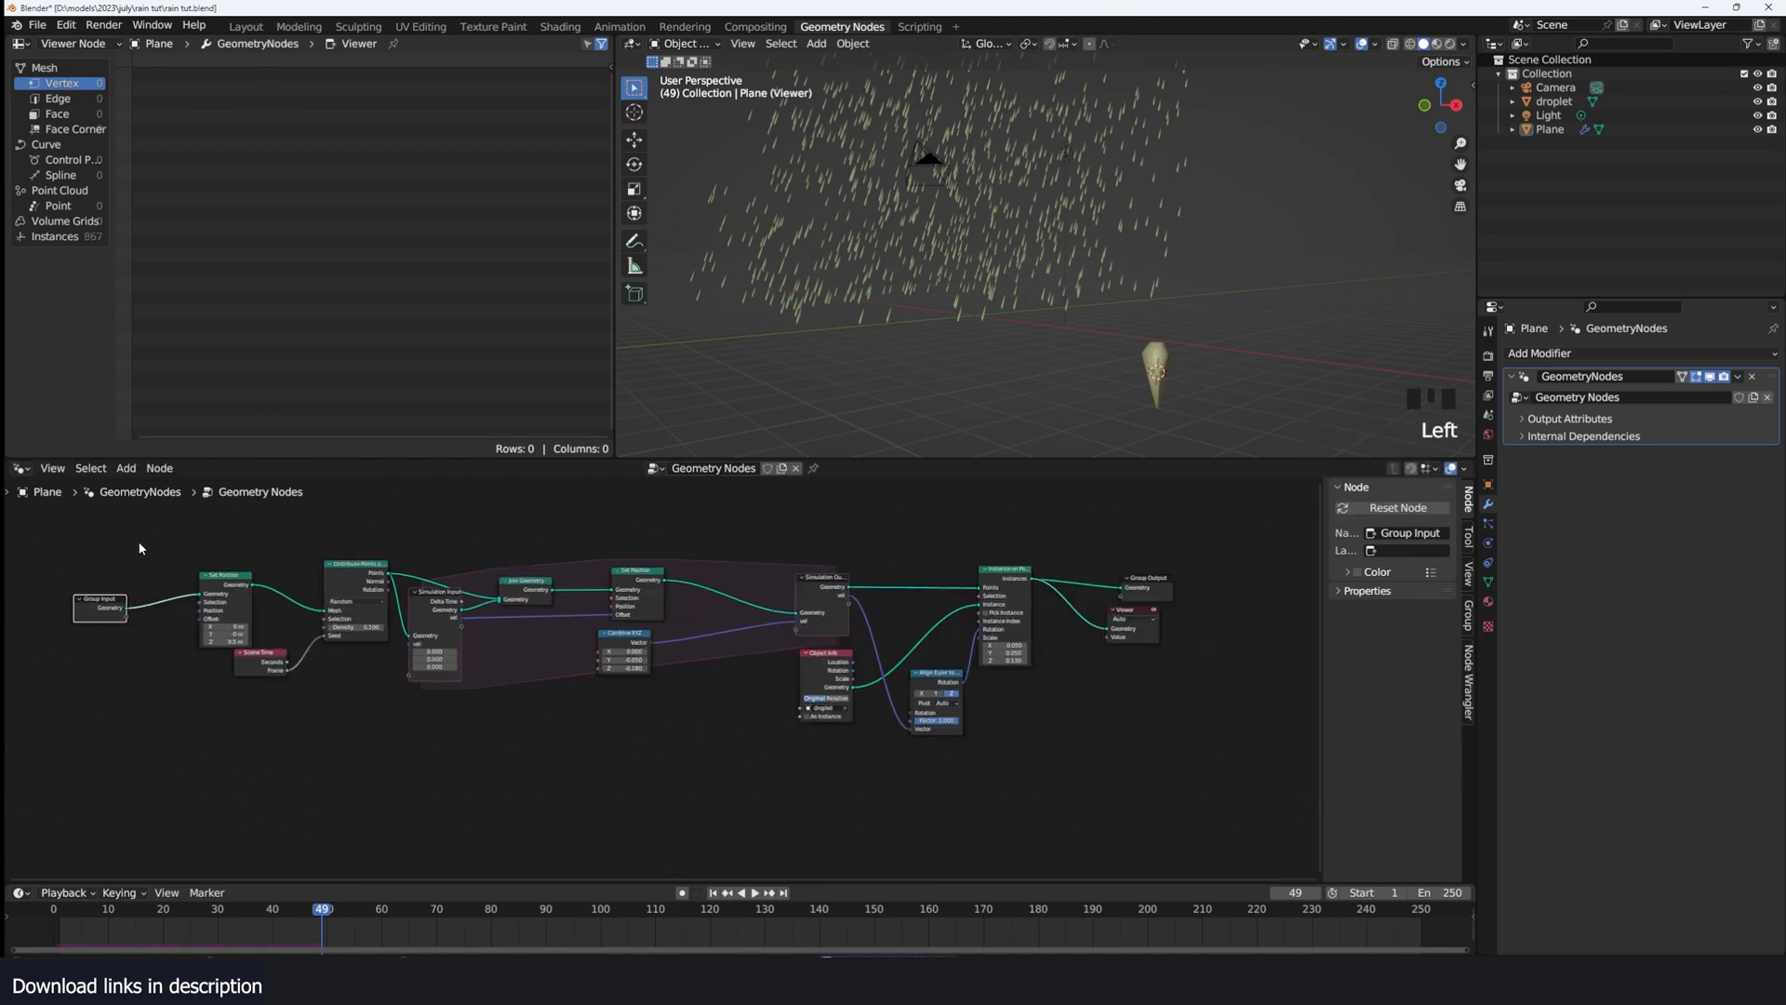
{"action": "left_click_drag", "start_coordinate": [140, 548], "coordinate": [1047, 775]}
{"action": "key", "text": "shift+d"}
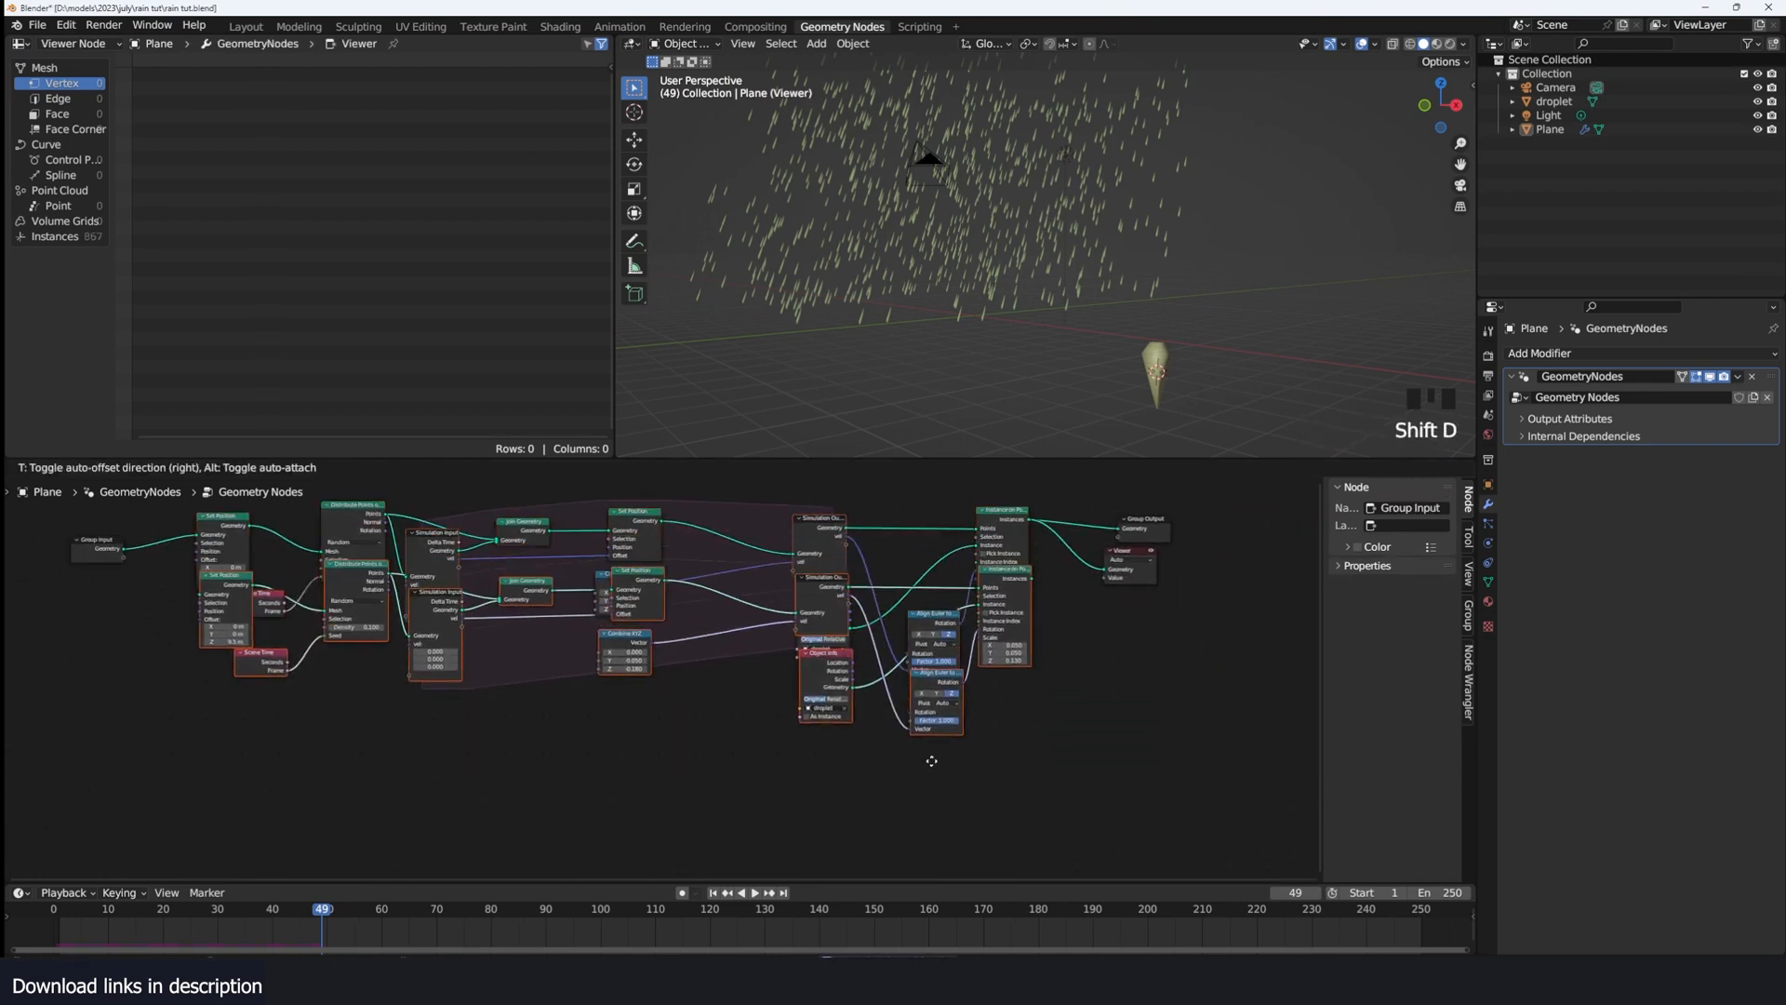
{"action": "left_click", "coordinate": [928, 843]}
{"action": "key", "text": "g"}
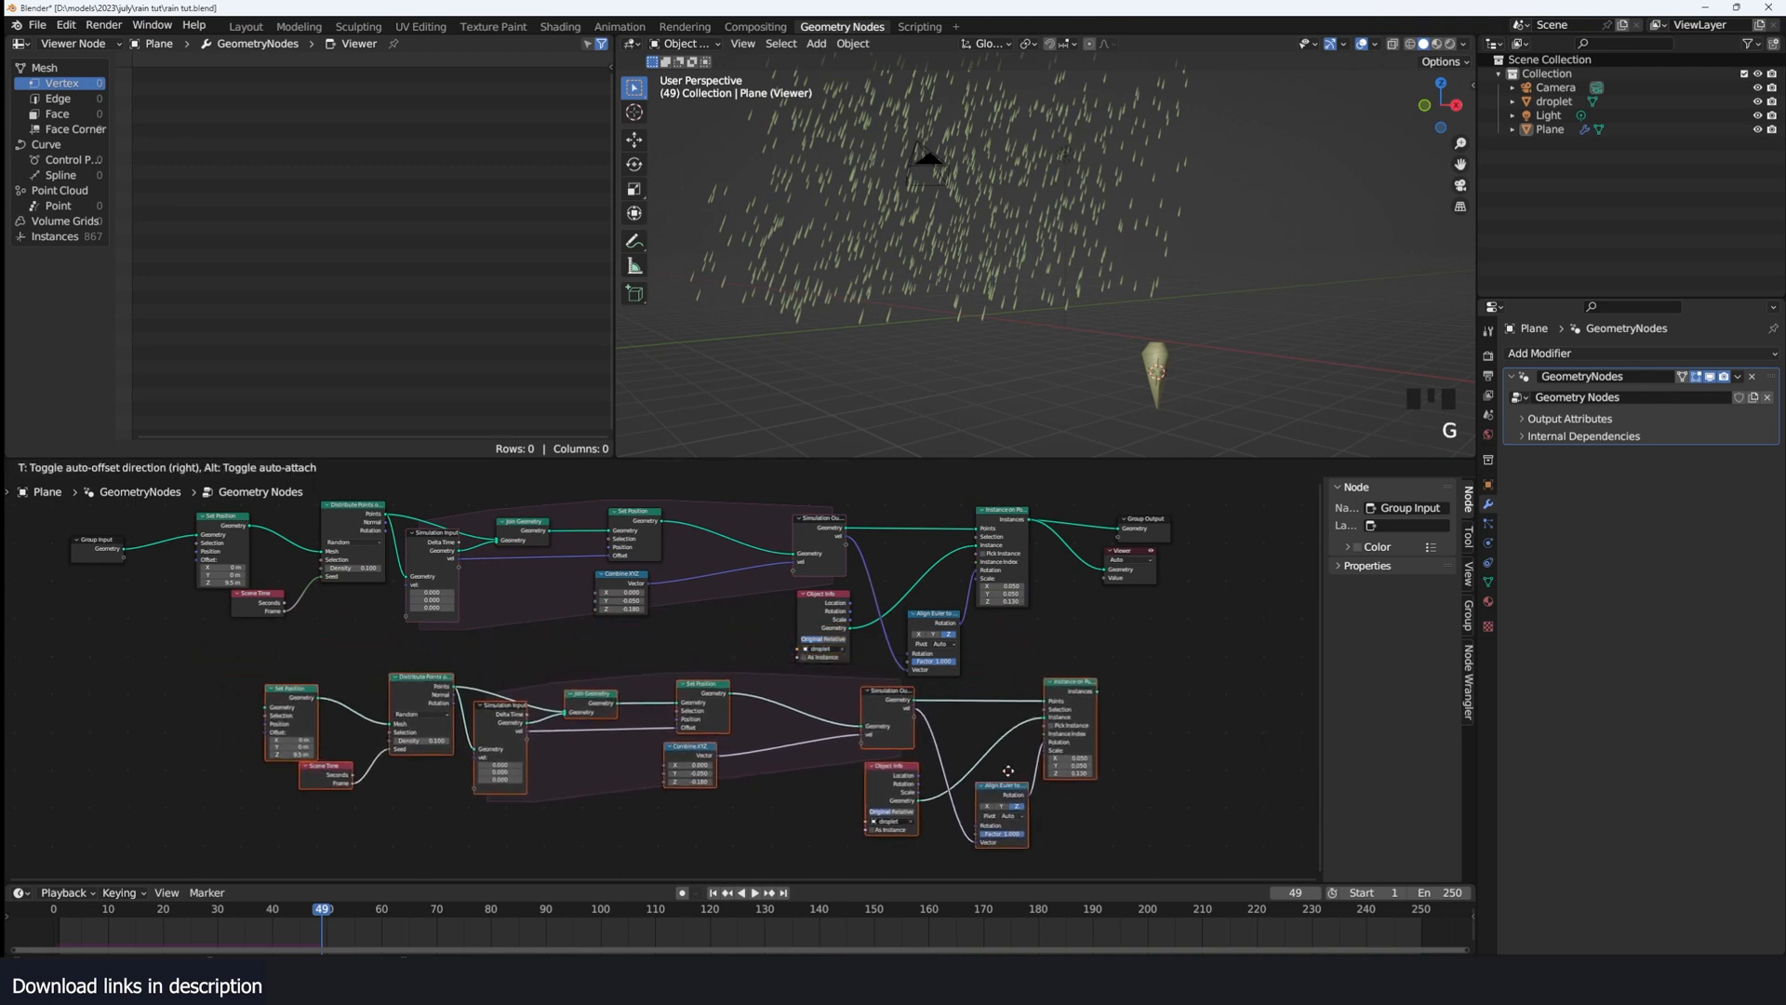
{"action": "left_click", "coordinate": [996, 799]}
{"action": "middle_click_drag", "start_coordinate": [952, 784], "coordinate": [974, 756]}
{"action": "key", "text": "g"}
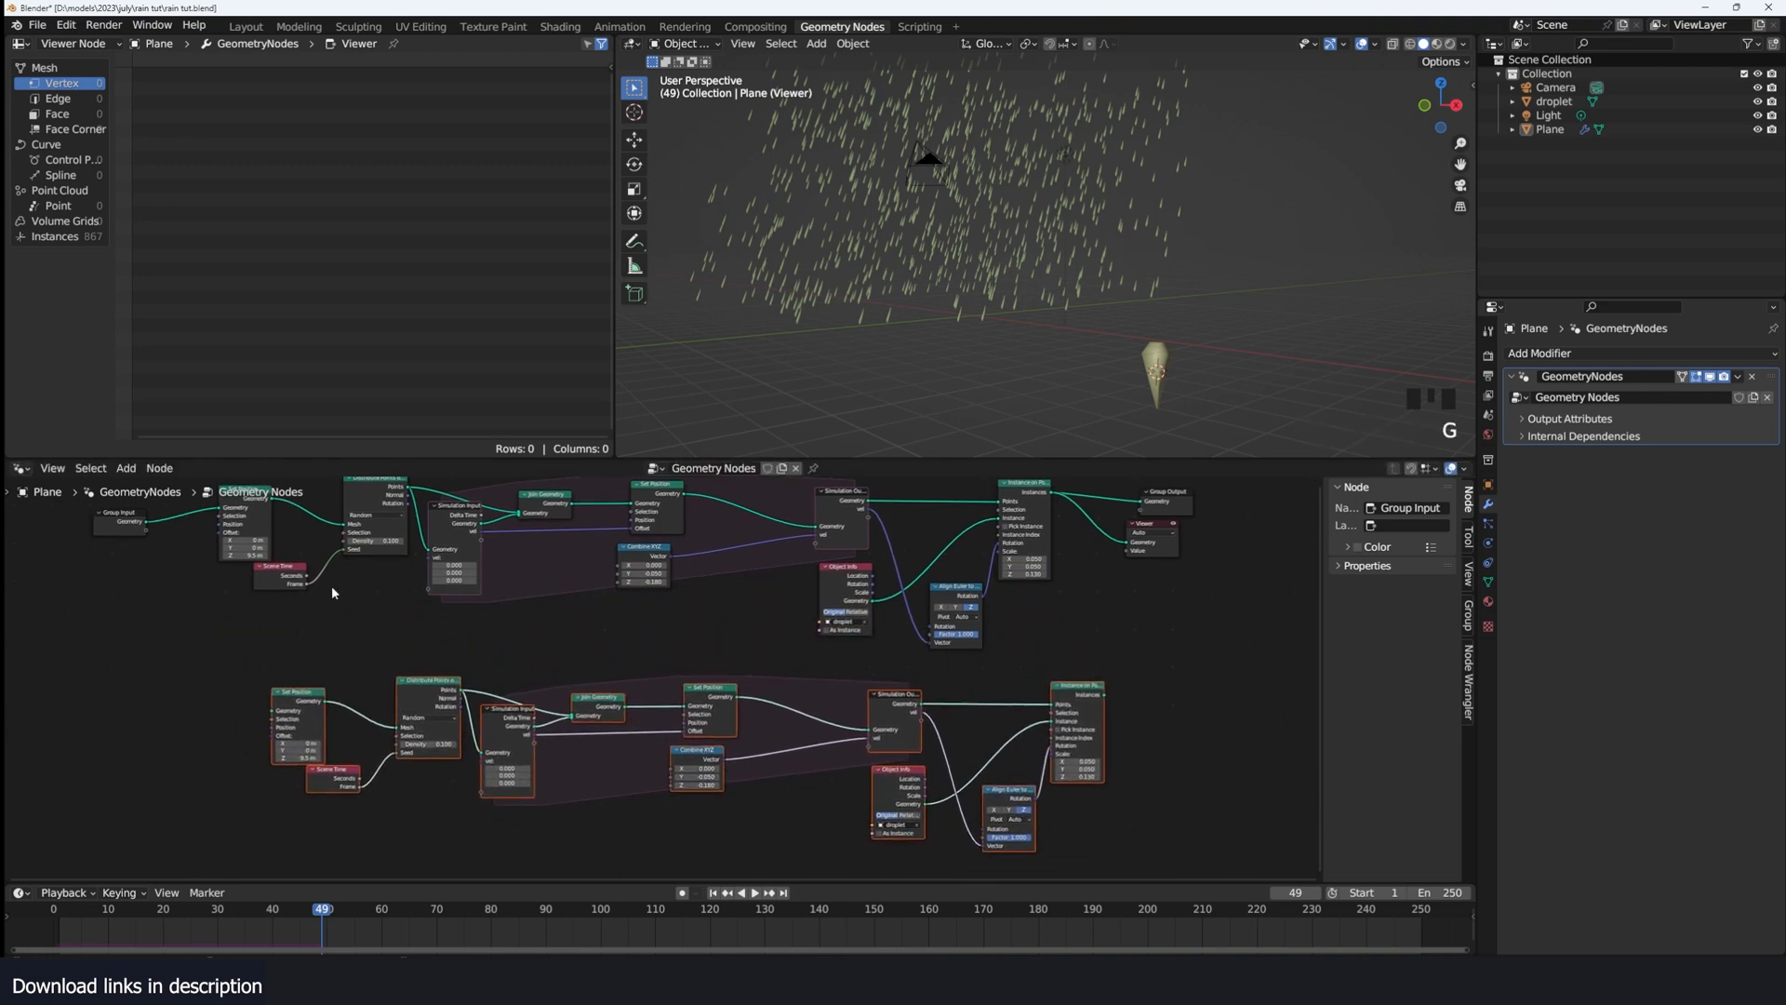
Step: Connect Group Input to the duplicated Set Position, preview the duplicated Instance on Points in the Viewer, and replay from the first frame
{"action": "left_click", "coordinate": [146, 524]}
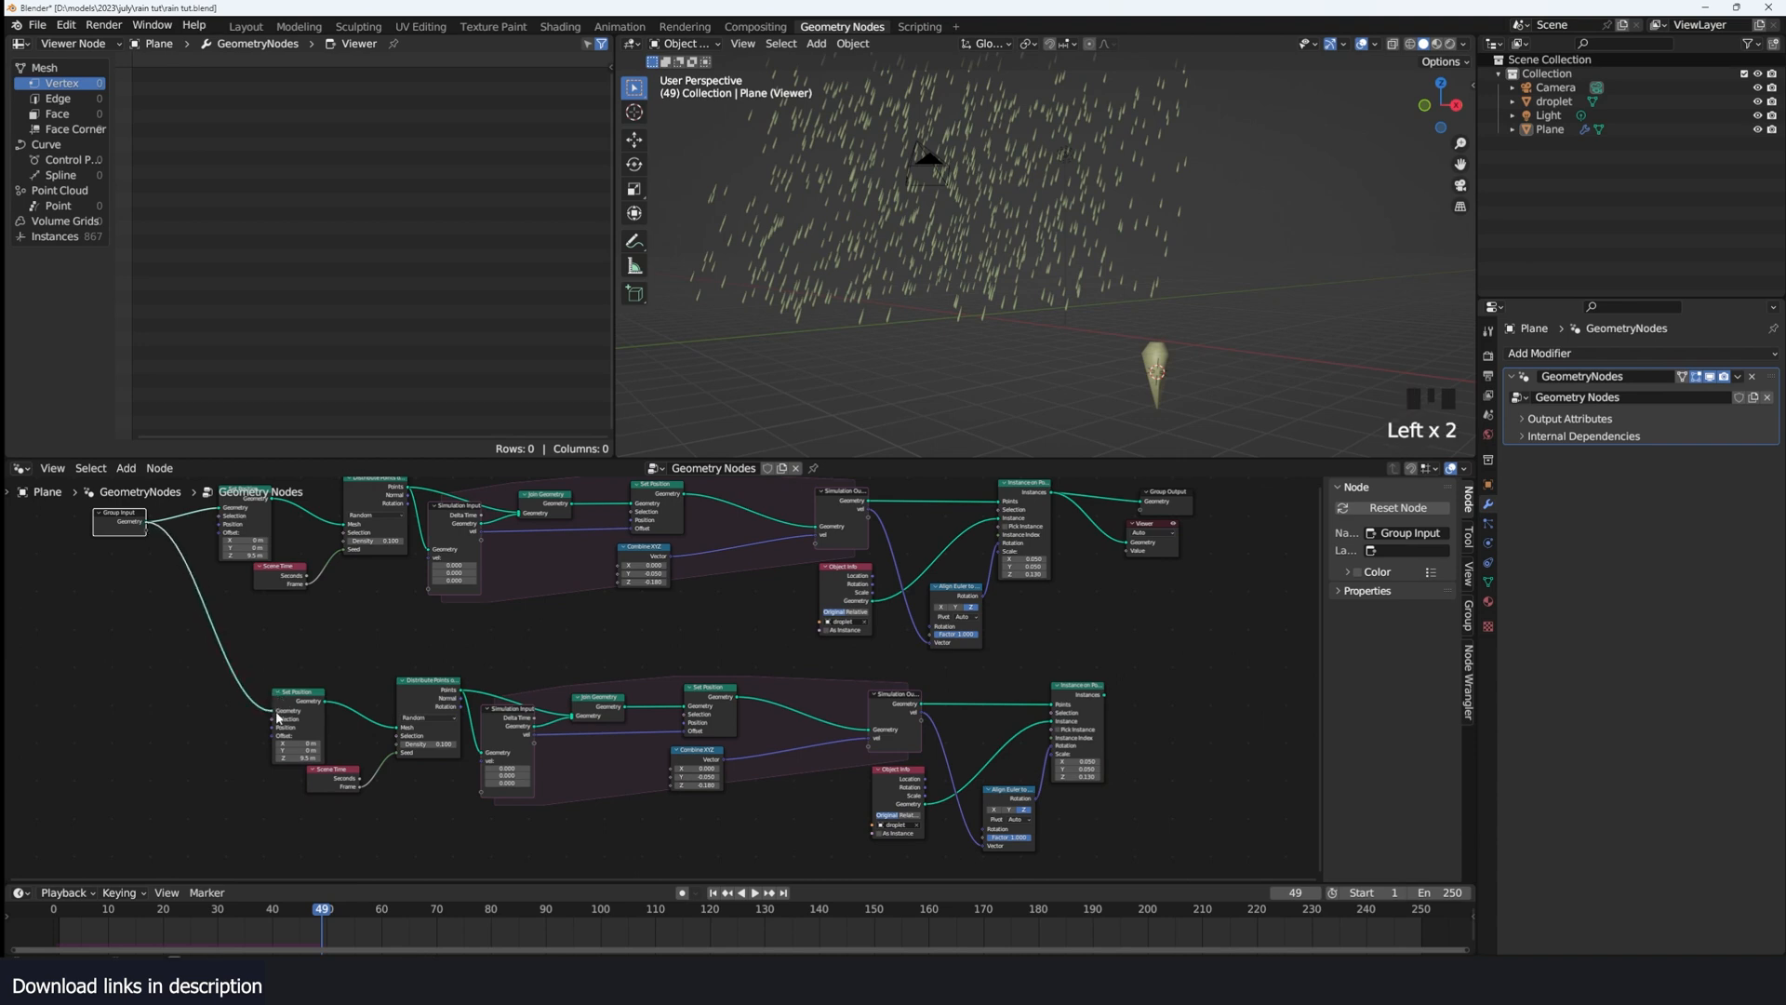
{"action": "left_click", "coordinate": [309, 710]}
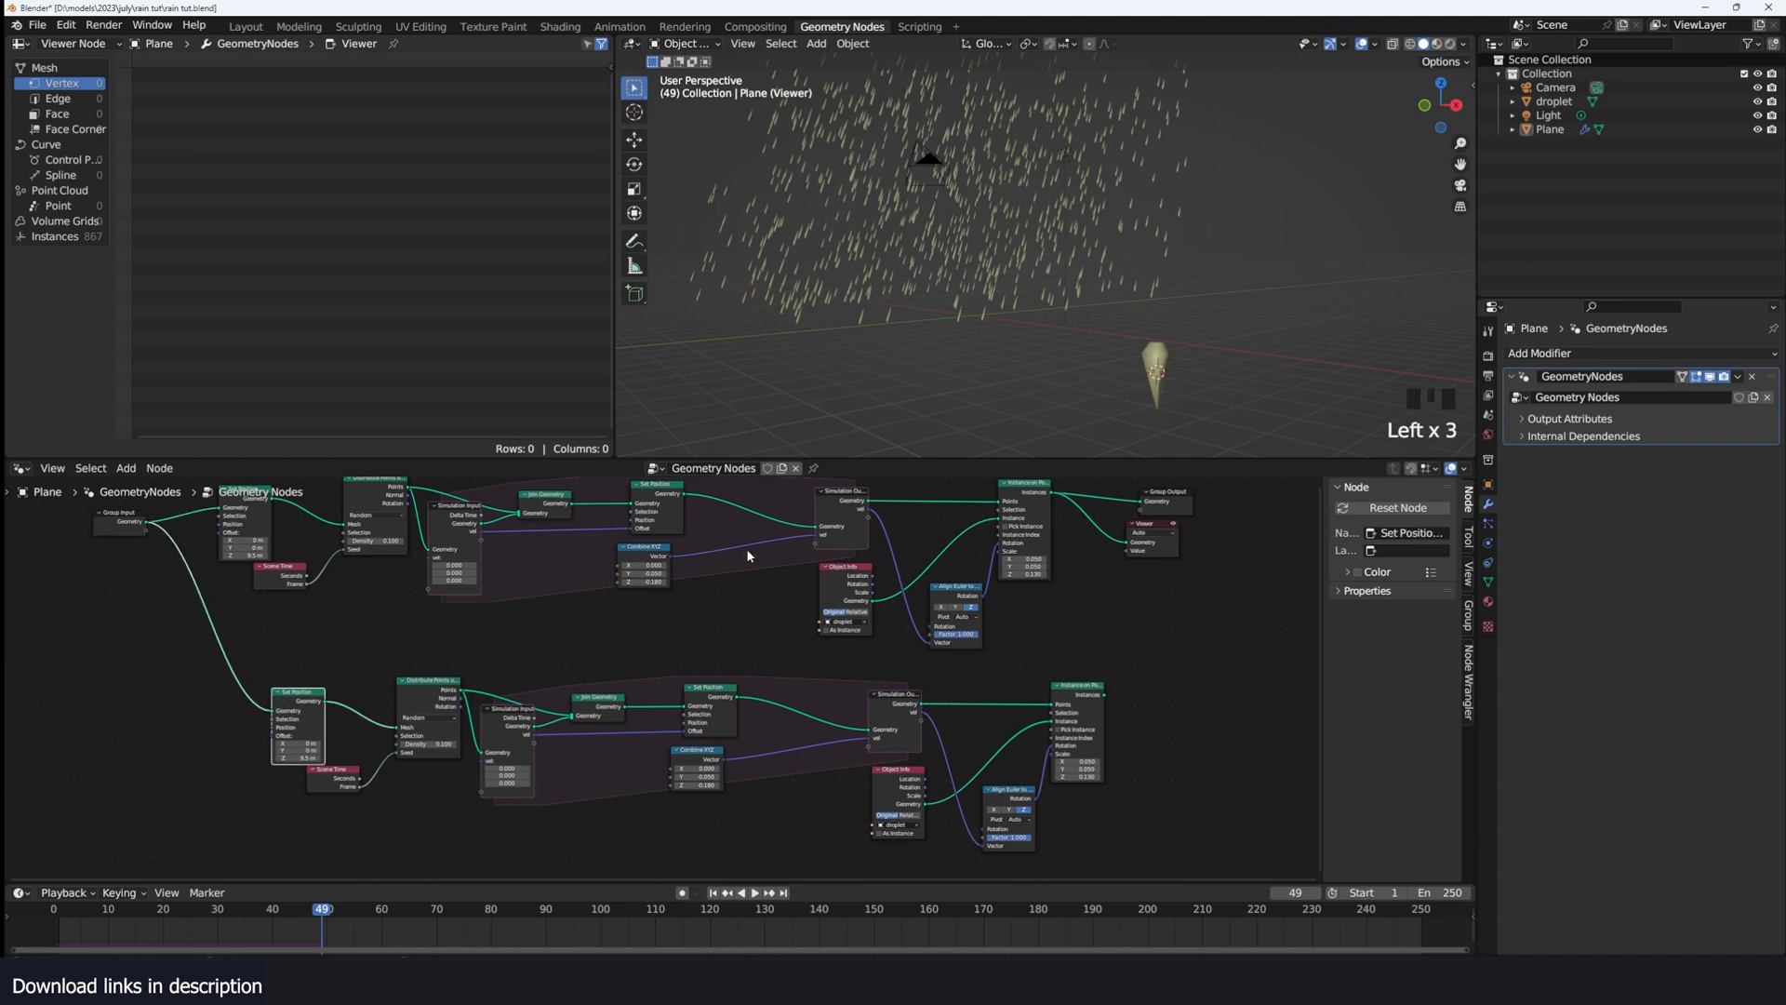
{"action": "left_click", "coordinate": [1084, 689], "text": "ctrl+shift"}
{"action": "middle_click_drag", "start_coordinate": [1122, 669], "coordinate": [1040, 676]}
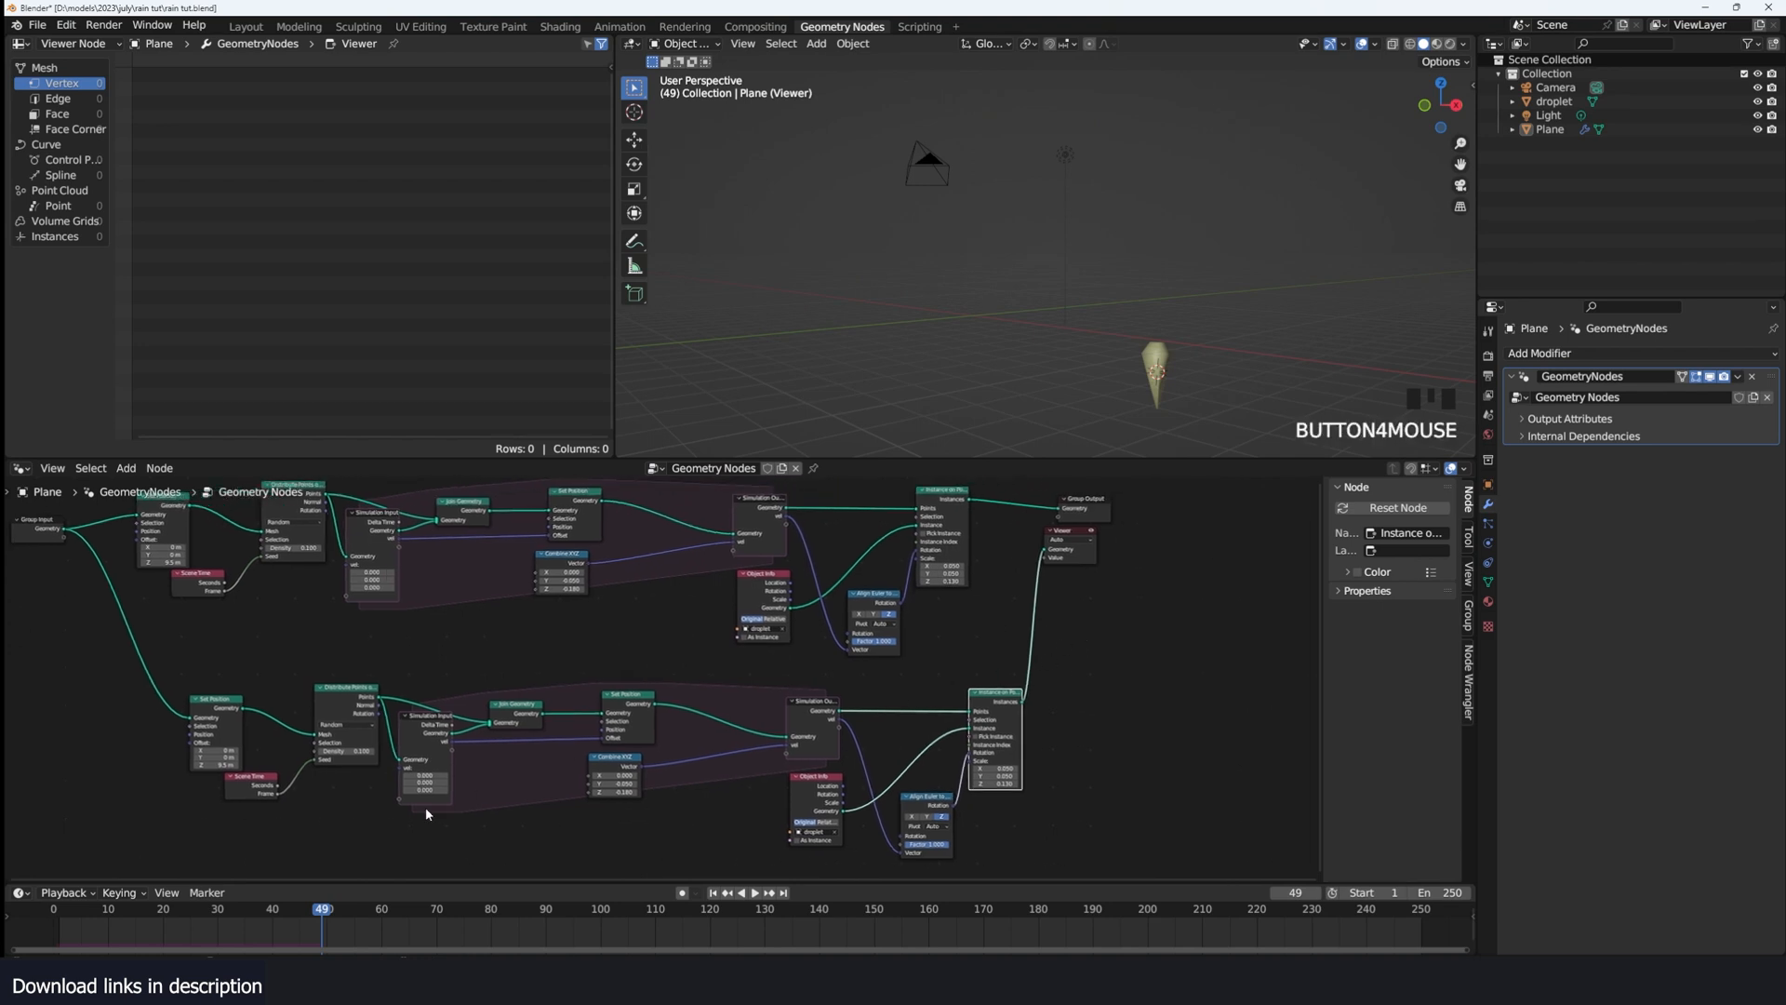
{"action": "key", "text": "shift+Left"}
{"action": "key", "text": "space"}
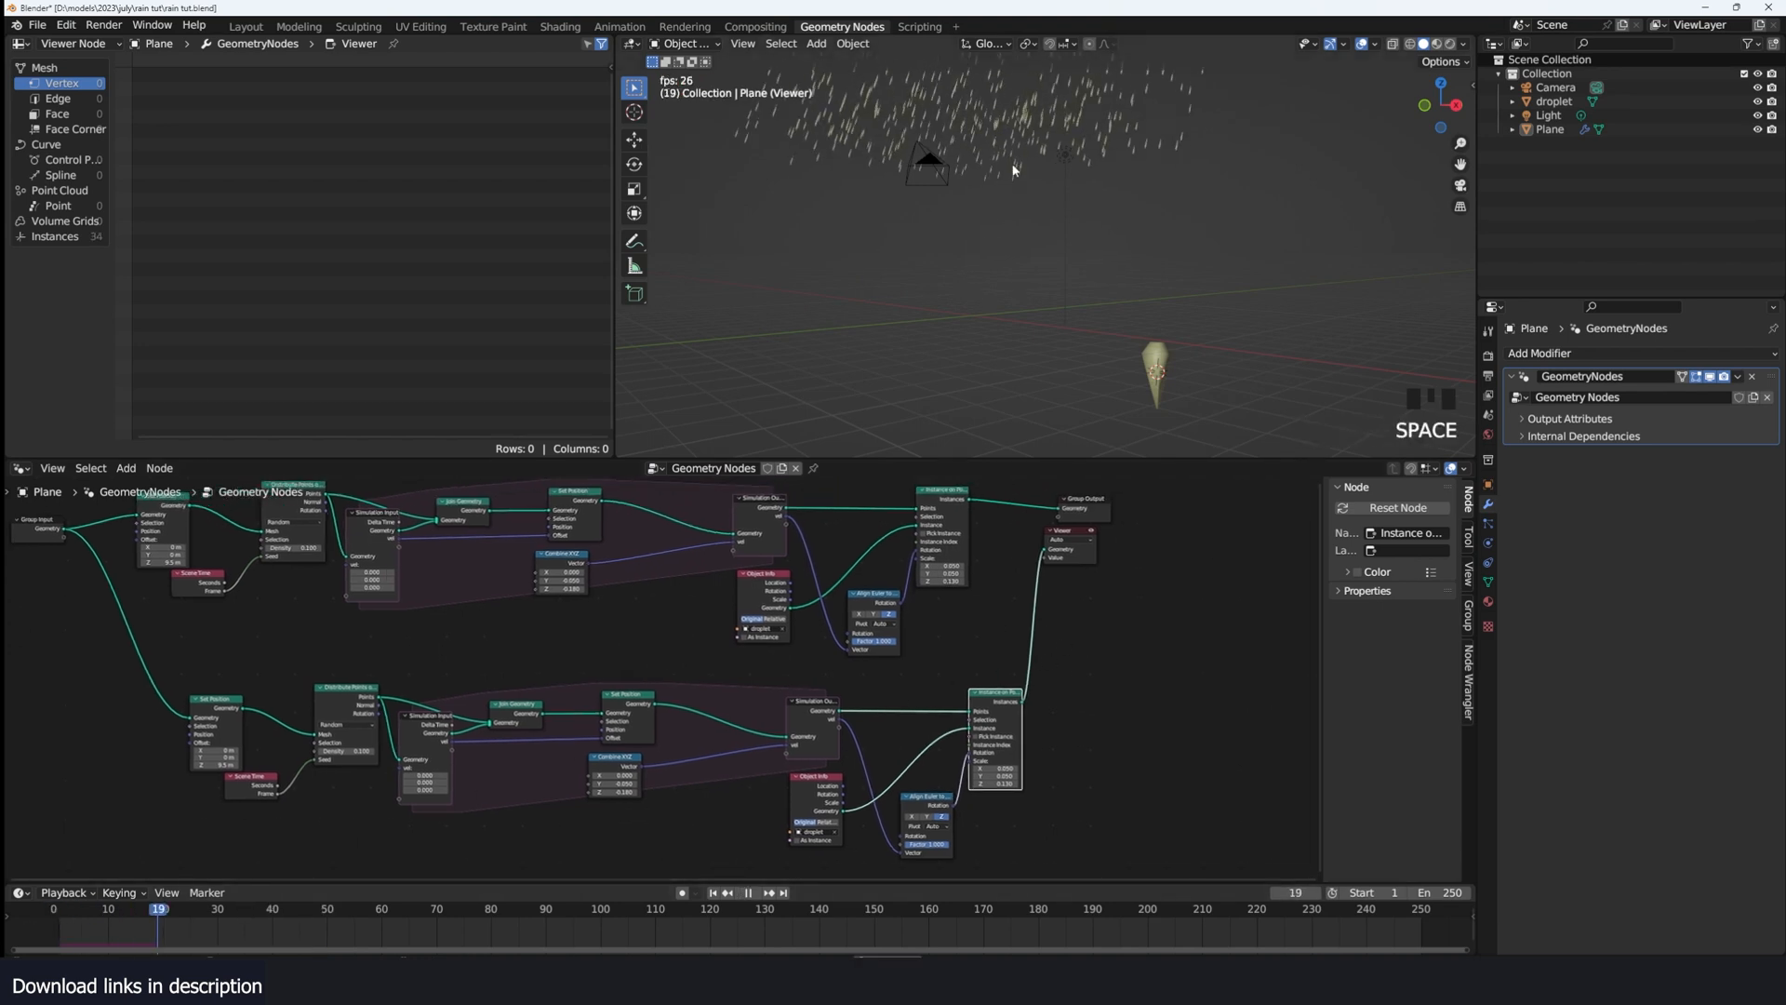
{"action": "key", "text": "space"}
Step: Dissolve the Set Position node before Distribute Points in the duplicated chain, keeping its link, and replay from the first frame
{"action": "scroll", "coordinate": [402, 658], "scroll_direction": "up", "scroll_amount": 2}
{"action": "left_click", "coordinate": [303, 697]}
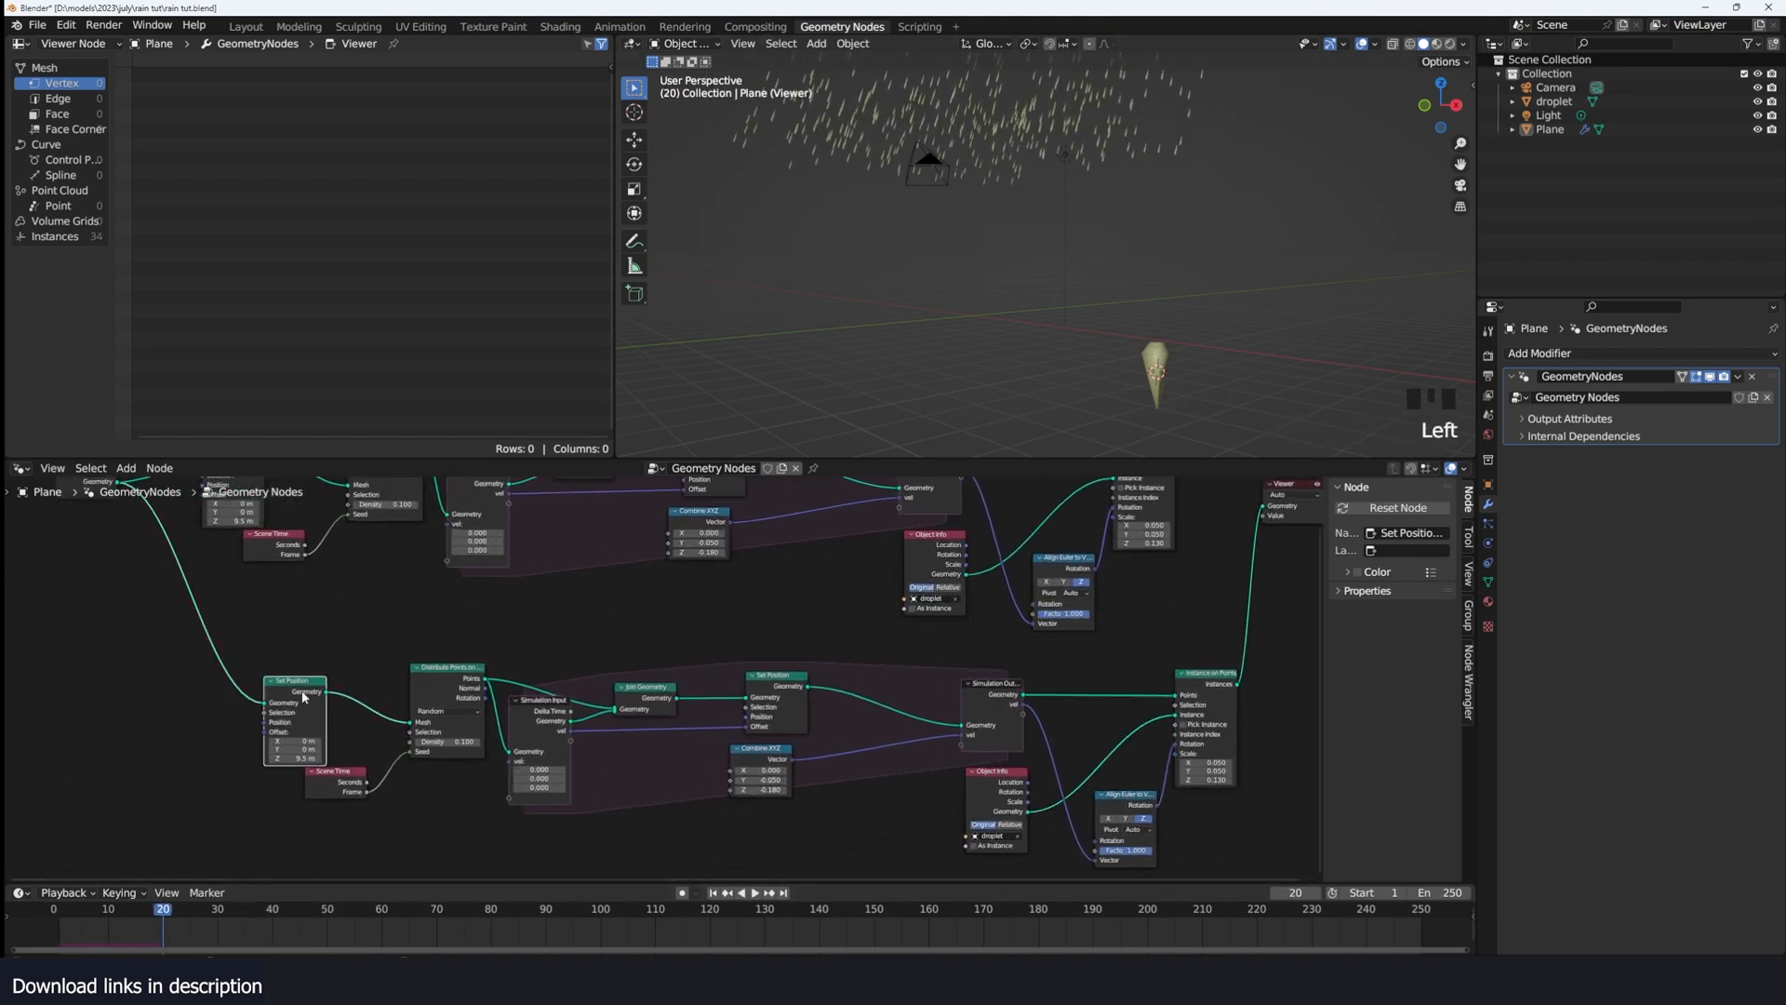
{"action": "key", "text": "ctrl+x"}
{"action": "key", "text": "shift+Left"}
{"action": "key", "text": "space"}
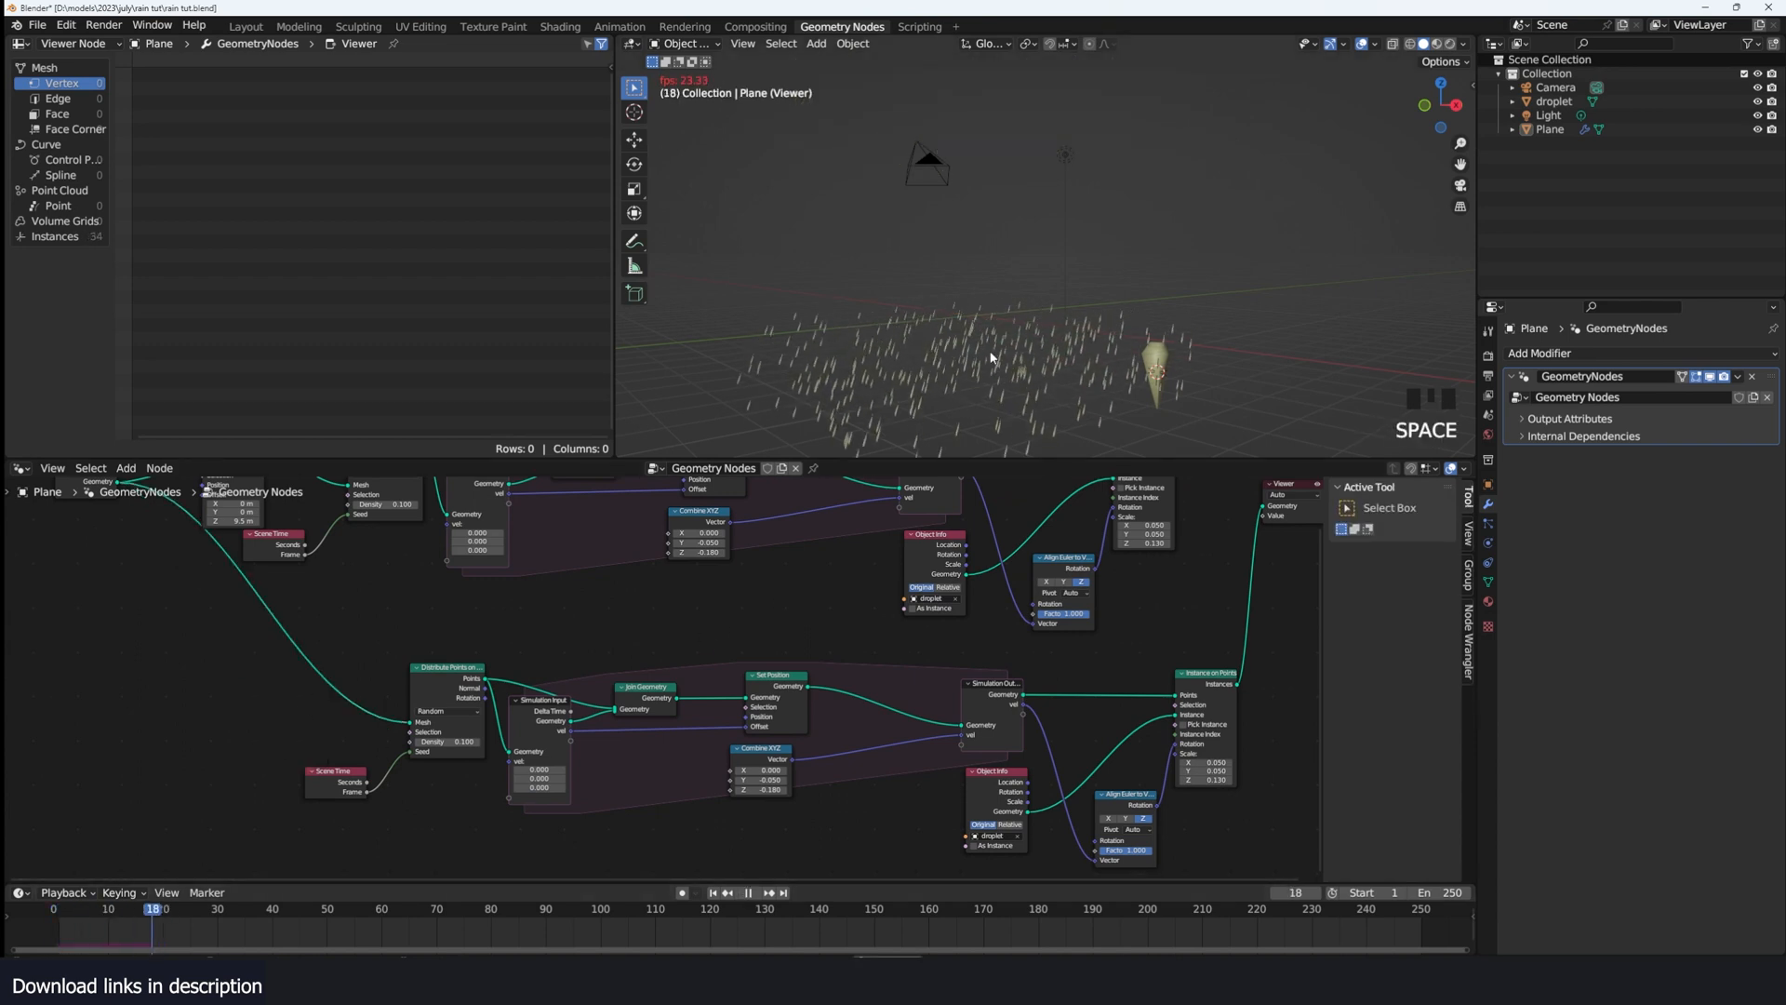
{"action": "key", "text": "space"}
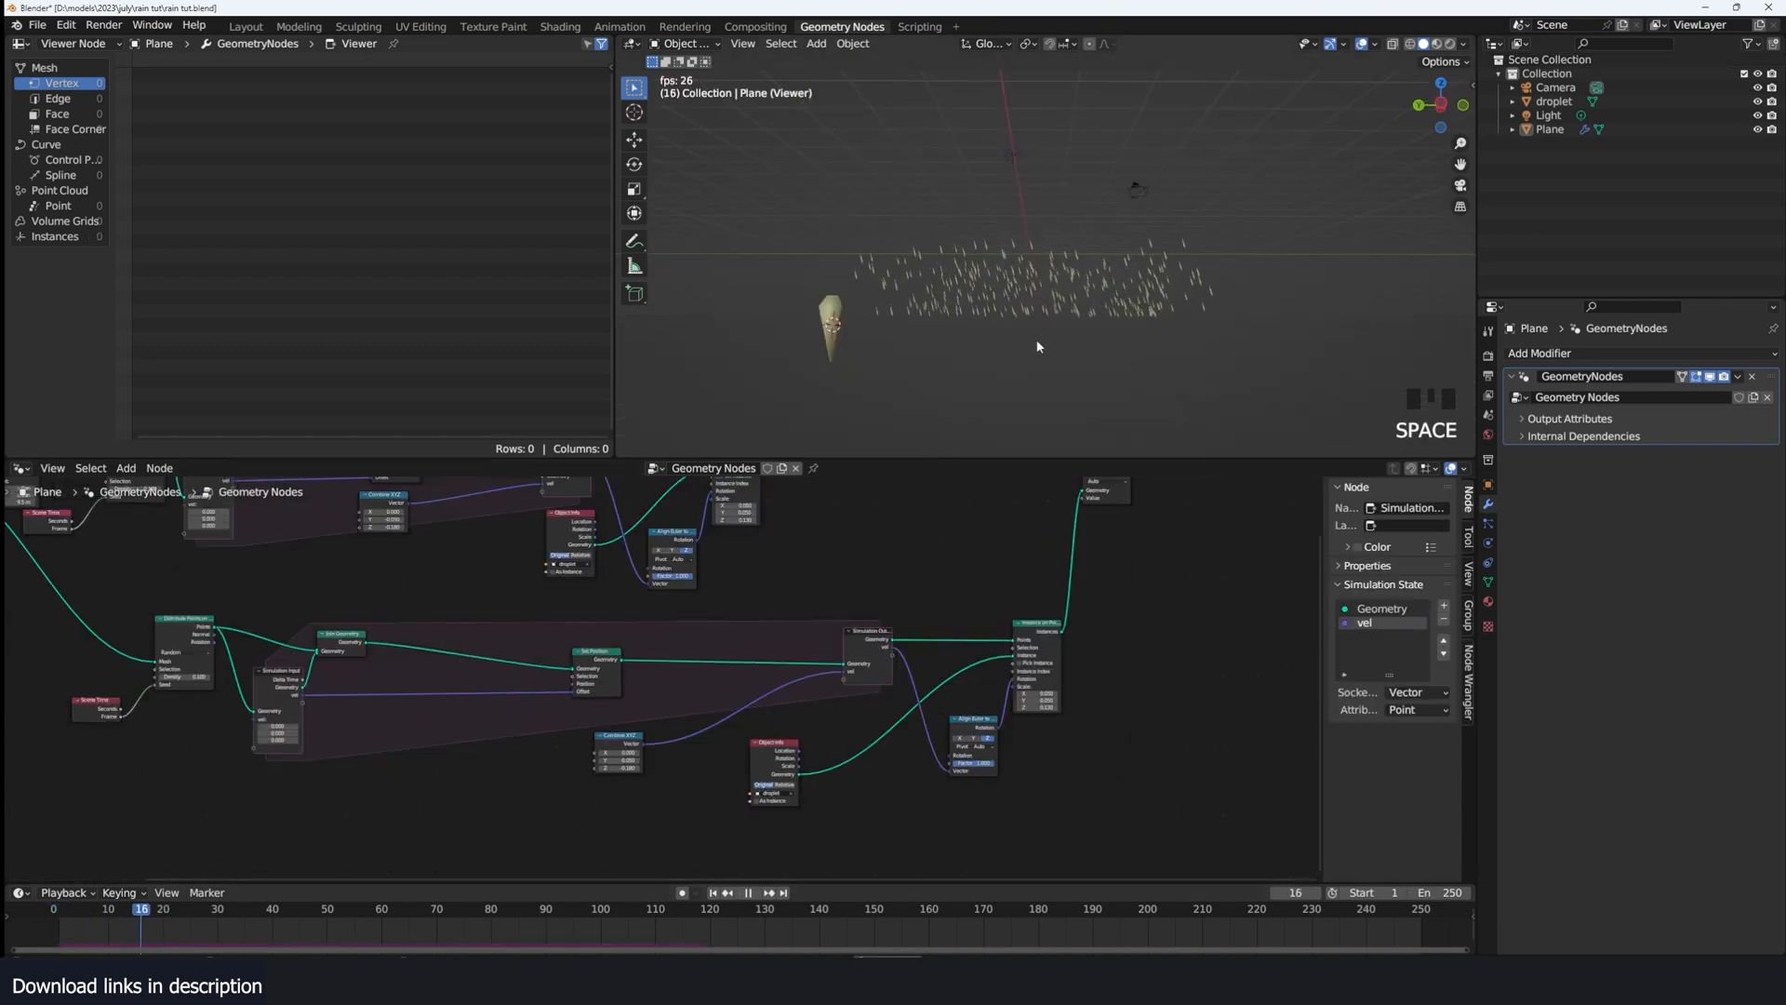
Step: Examine the duplicated rain from different angles during playback and review how vel drives the Align Euler to Vector node
{"action": "key", "text": "grave"}
{"action": "key", "text": "space"}
{"action": "scroll", "coordinate": [1014, 351], "scroll_direction": "up", "scroll_amount": 2}
{"action": "key", "text": "grave"}
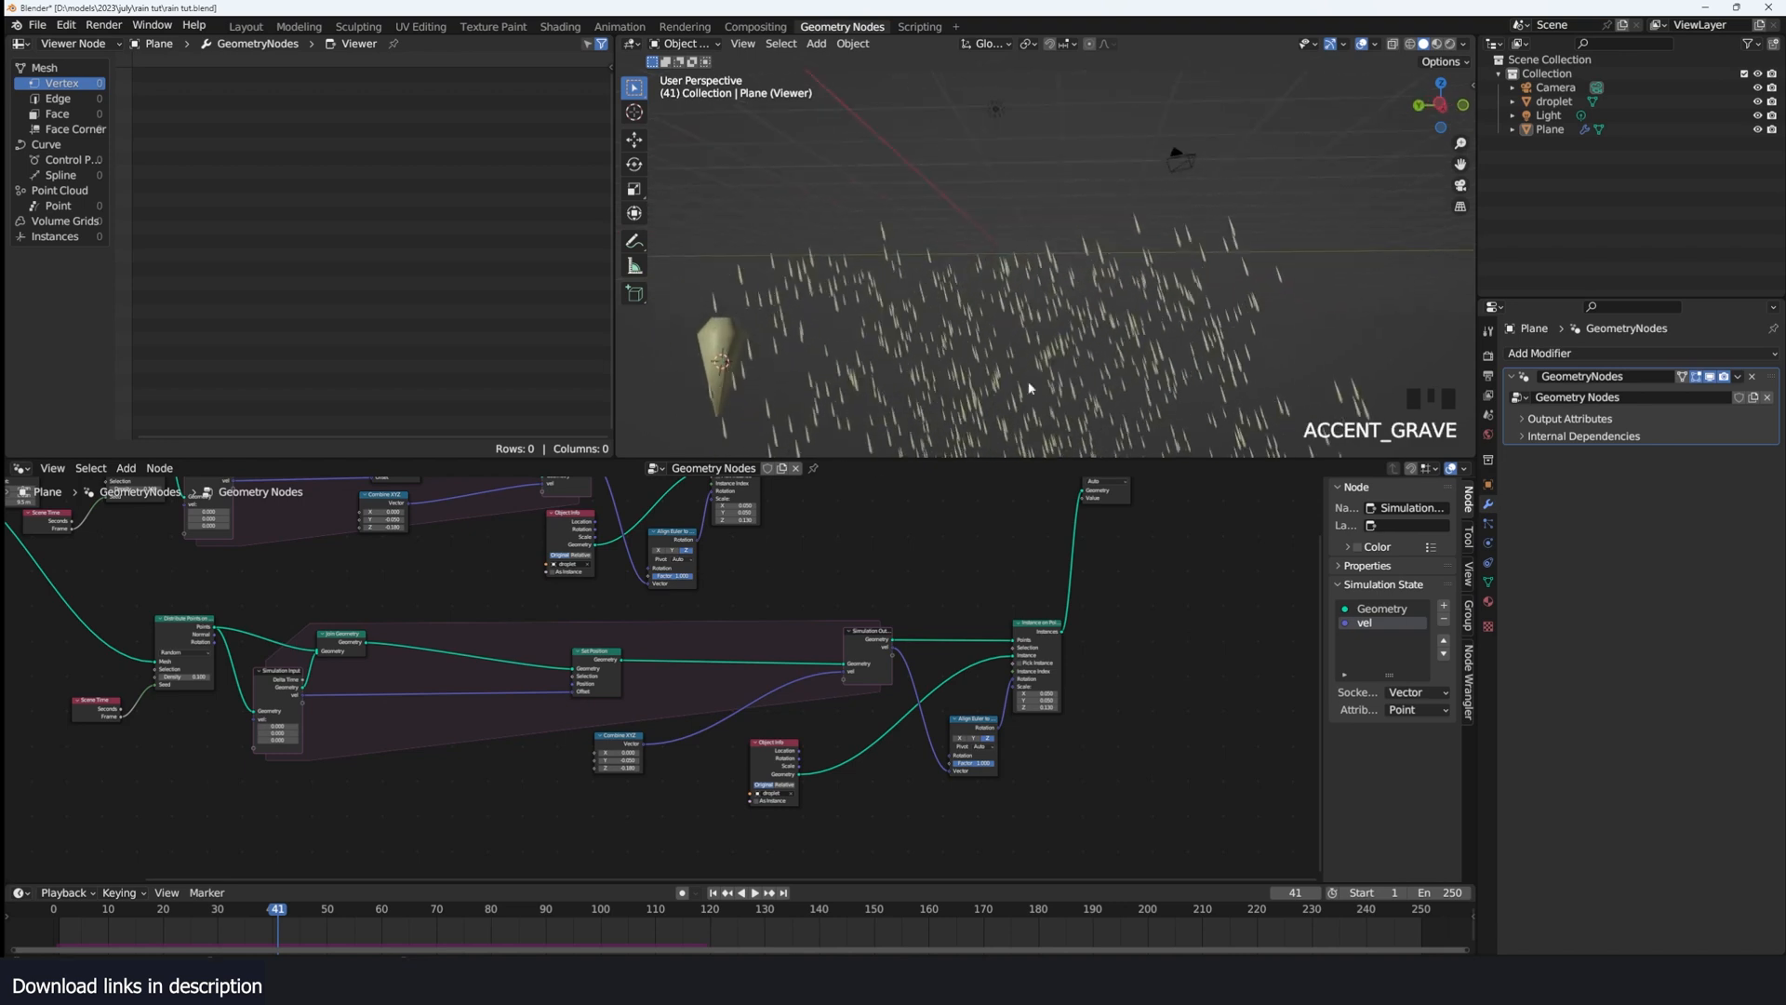
{"action": "key", "text": "space"}
{"action": "key", "text": "space"}
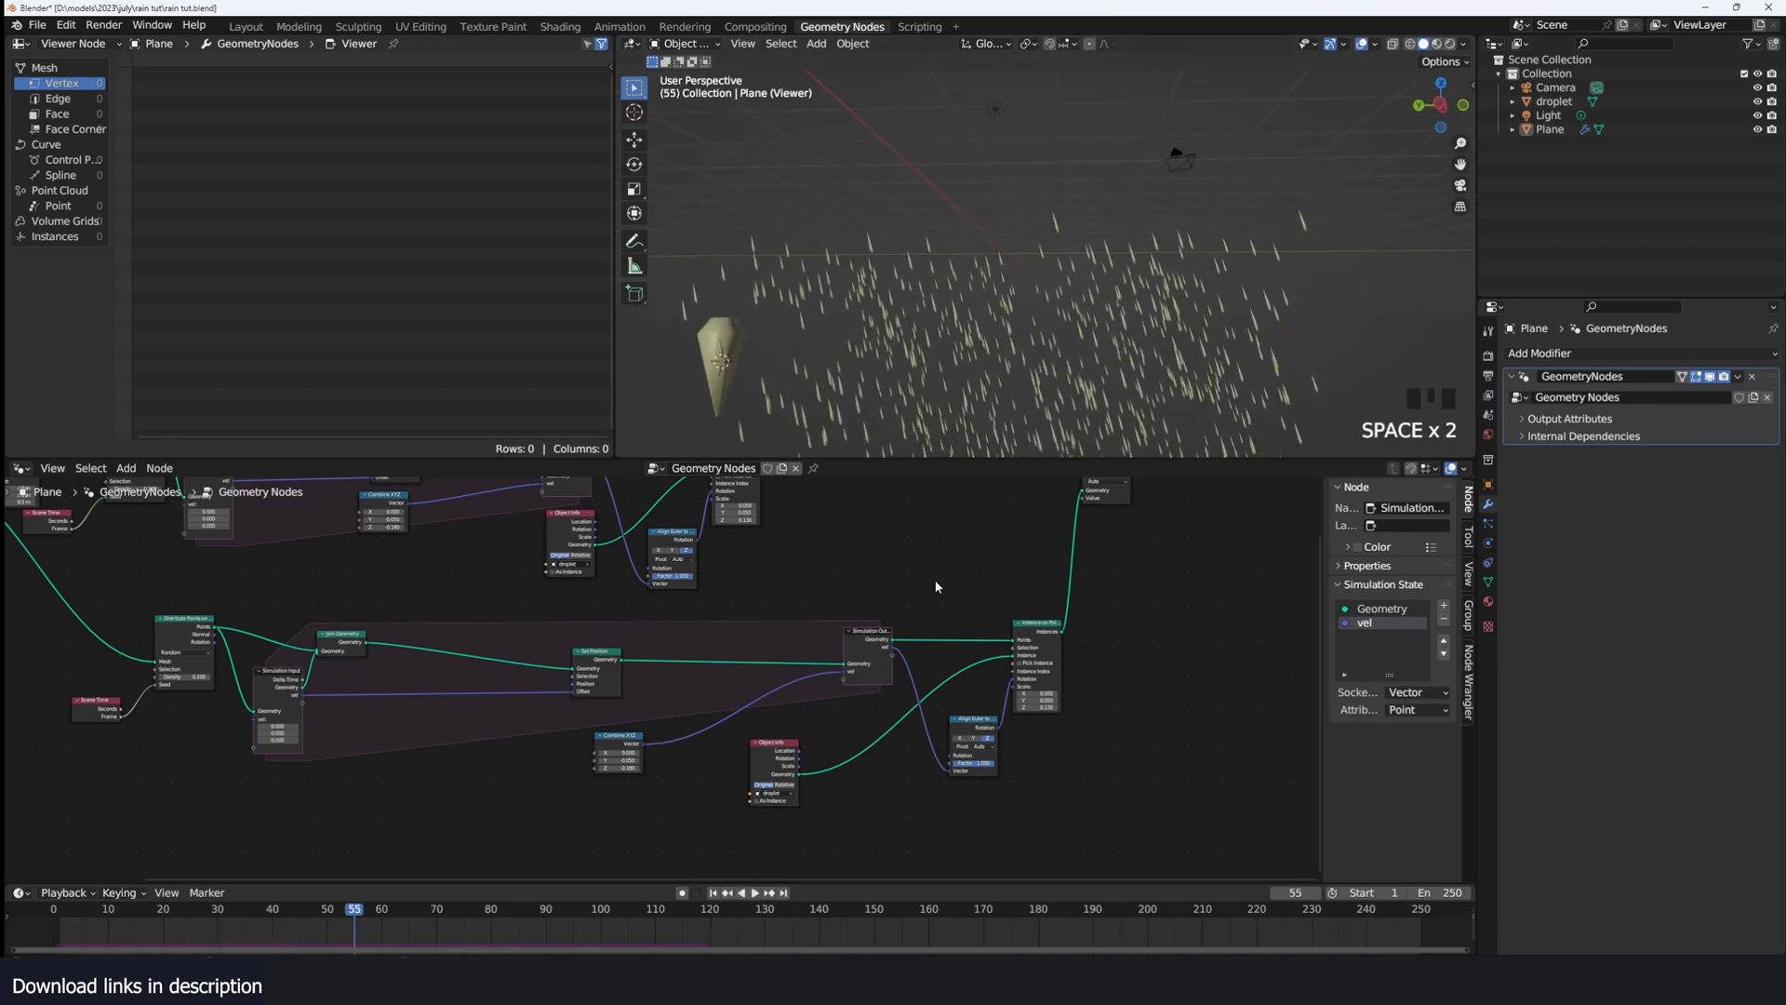
{"action": "scroll", "coordinate": [937, 586], "scroll_direction": "up", "scroll_amount": 3}
{"action": "left_click_drag", "start_coordinate": [1117, 604], "coordinate": [912, 768]}
{"action": "scroll", "coordinate": [897, 680], "scroll_direction": "up", "scroll_amount": 1}
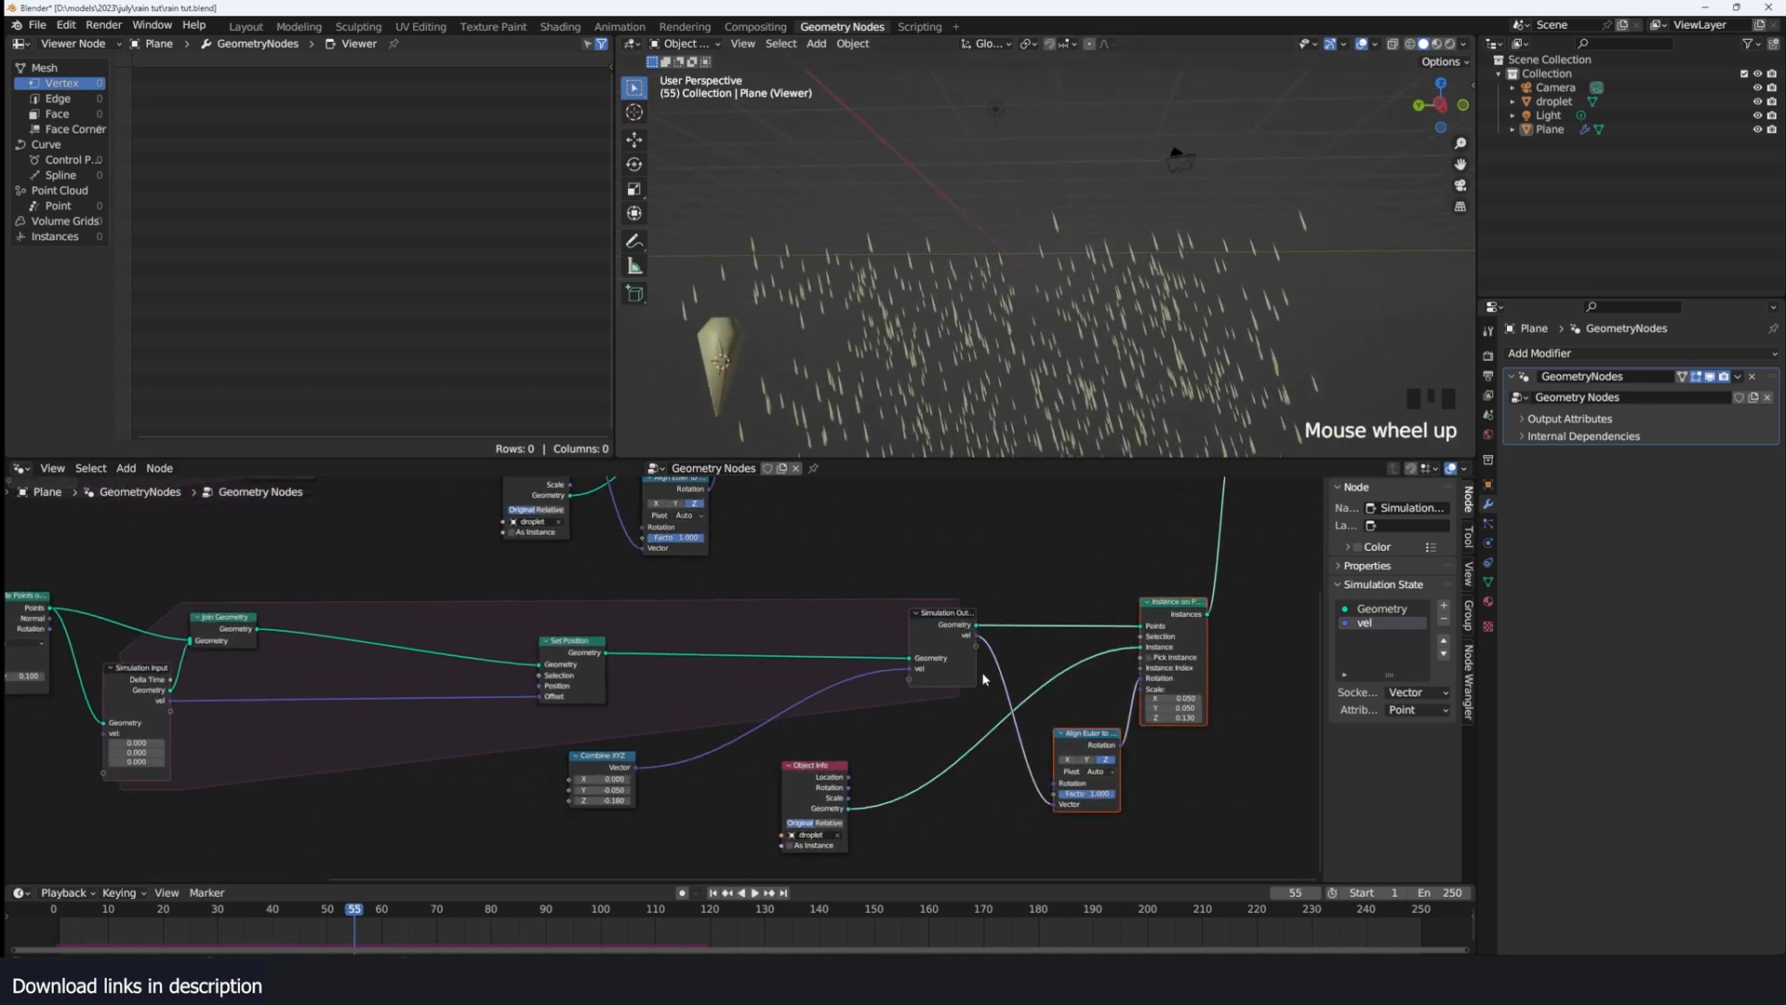
{"action": "scroll", "coordinate": [961, 615], "scroll_direction": "up", "scroll_amount": 1}
{"action": "left_click_drag", "start_coordinate": [1107, 805], "coordinate": [1085, 775]}
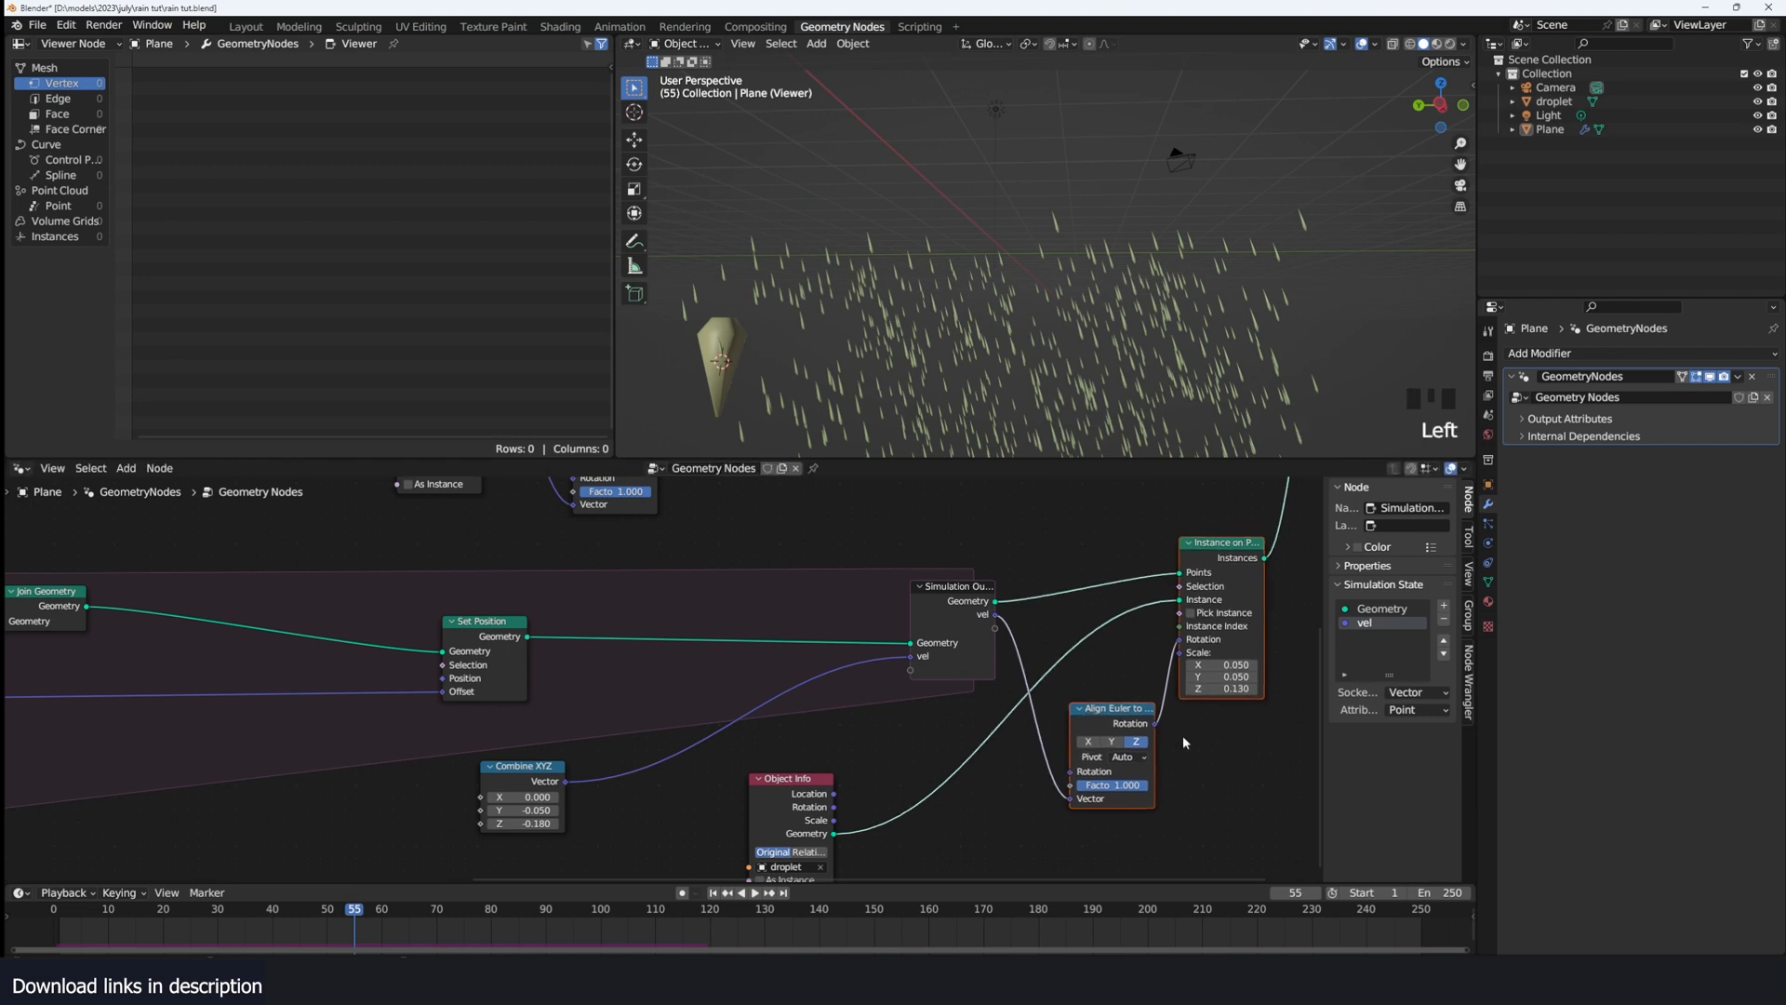
{"action": "left_click", "coordinate": [1027, 642]}
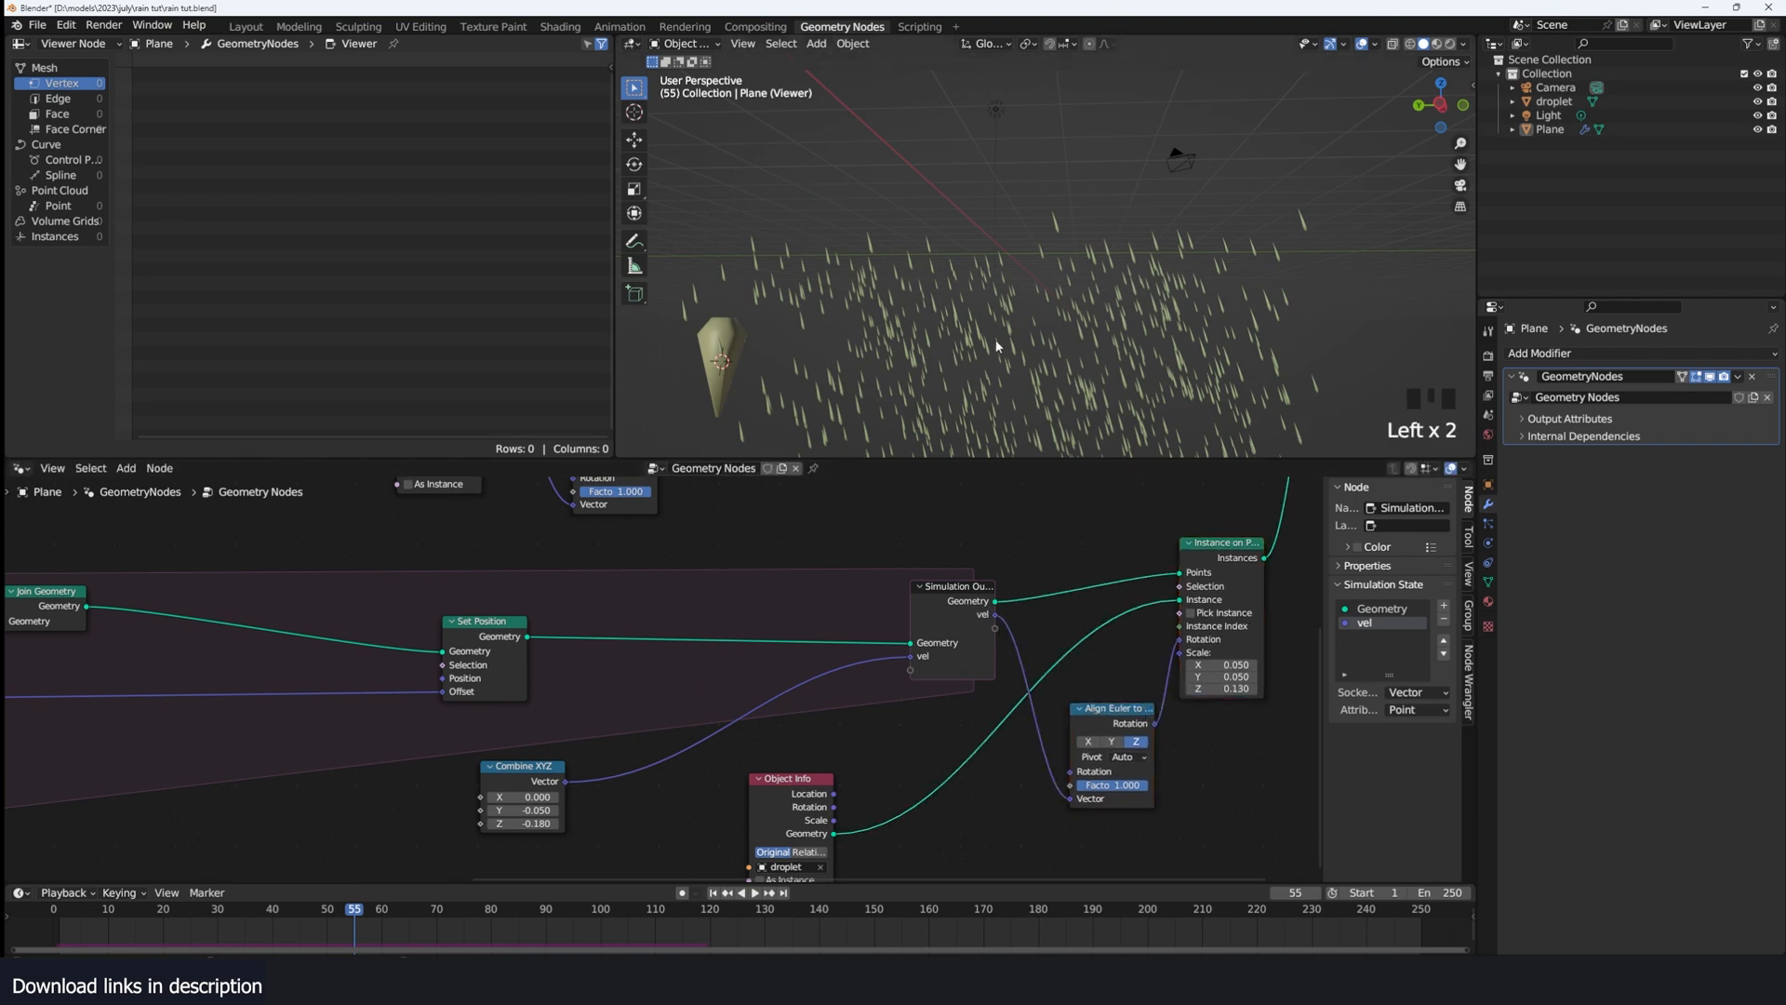
{"action": "scroll", "coordinate": [852, 718], "scroll_direction": "up", "scroll_amount": 2}
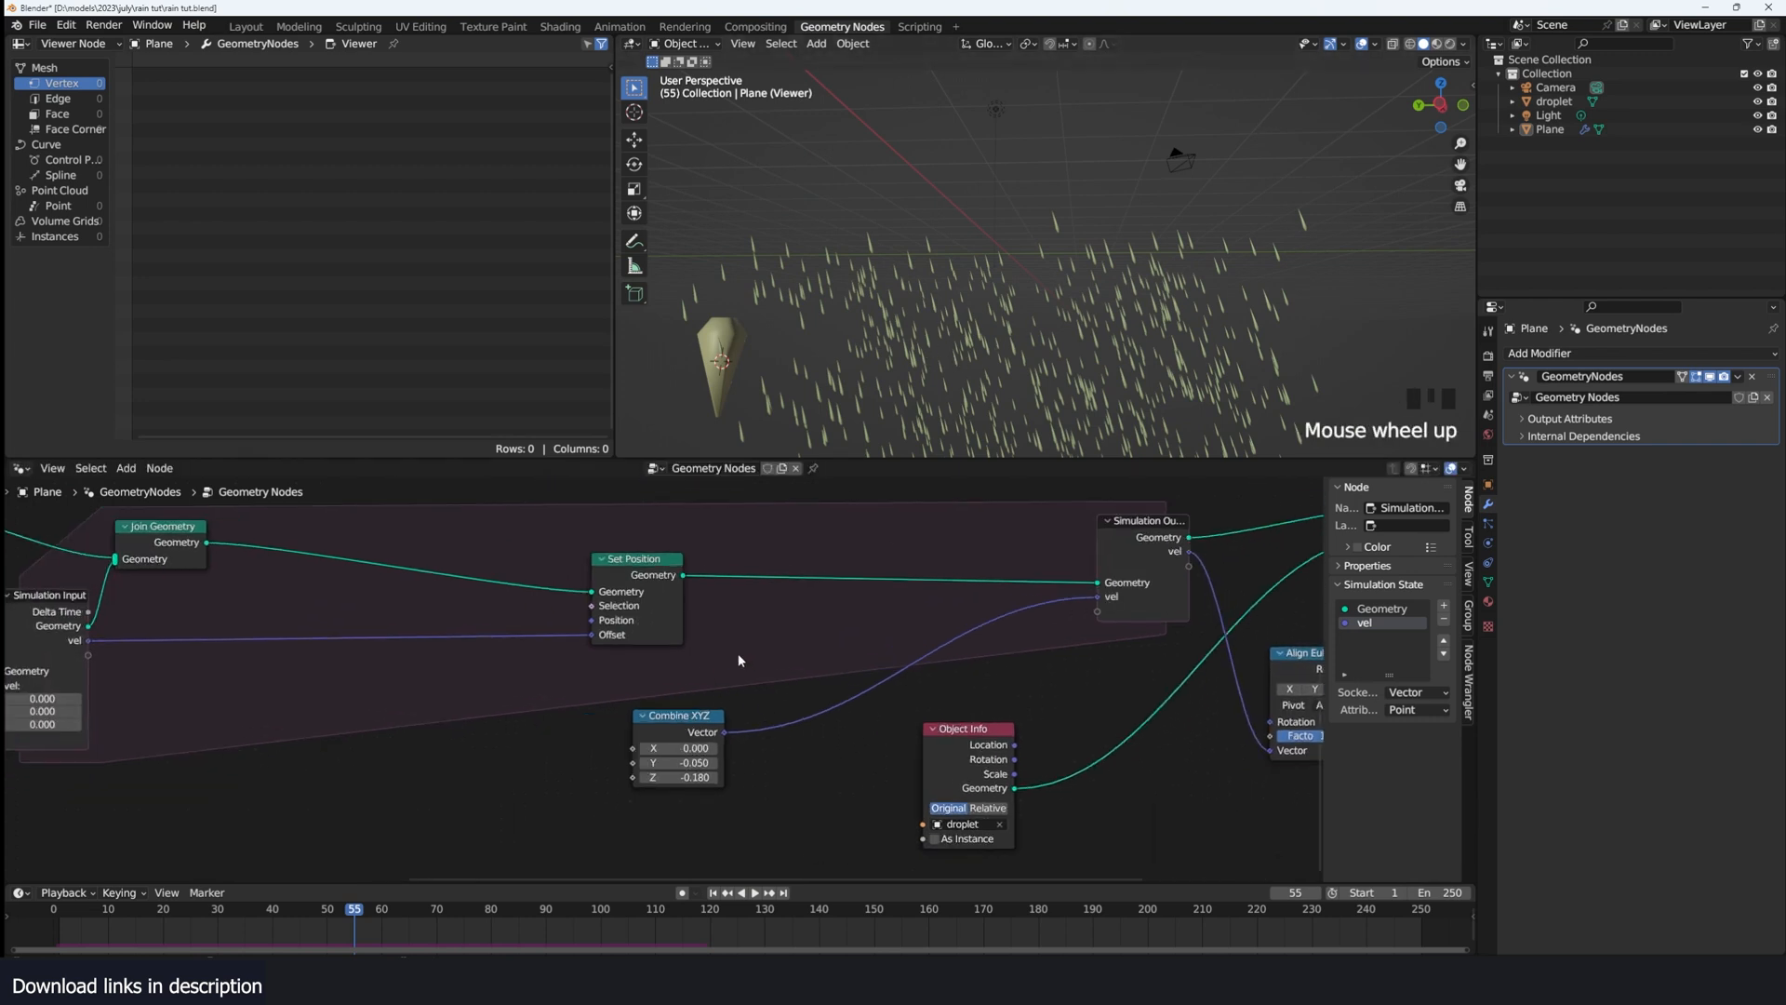
Step: Move Combine XYZ aside, add a vector Random Value node, and connect it to vel on the duplicated Simulation Output
{"action": "left_click_drag", "start_coordinate": [670, 717], "coordinate": [470, 757]}
{"action": "key", "text": "shift+a"}
{"action": "type", "text": "ra"}
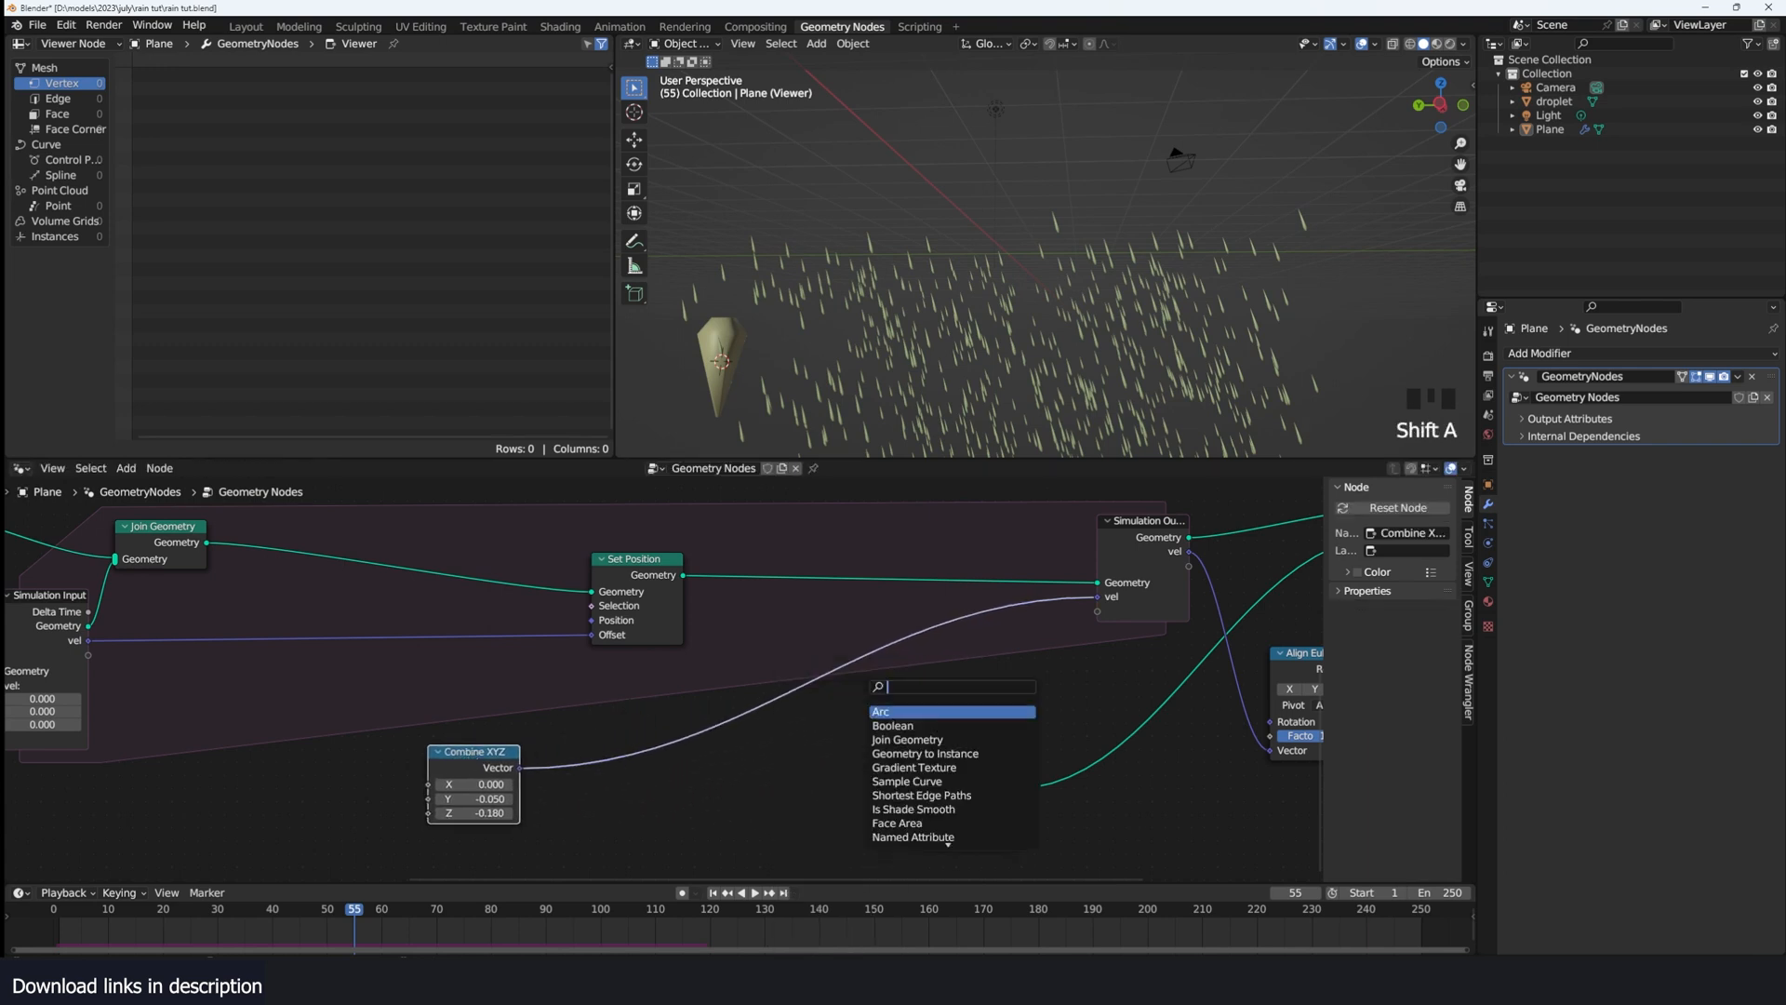
{"action": "type", "text": "ndmo"}
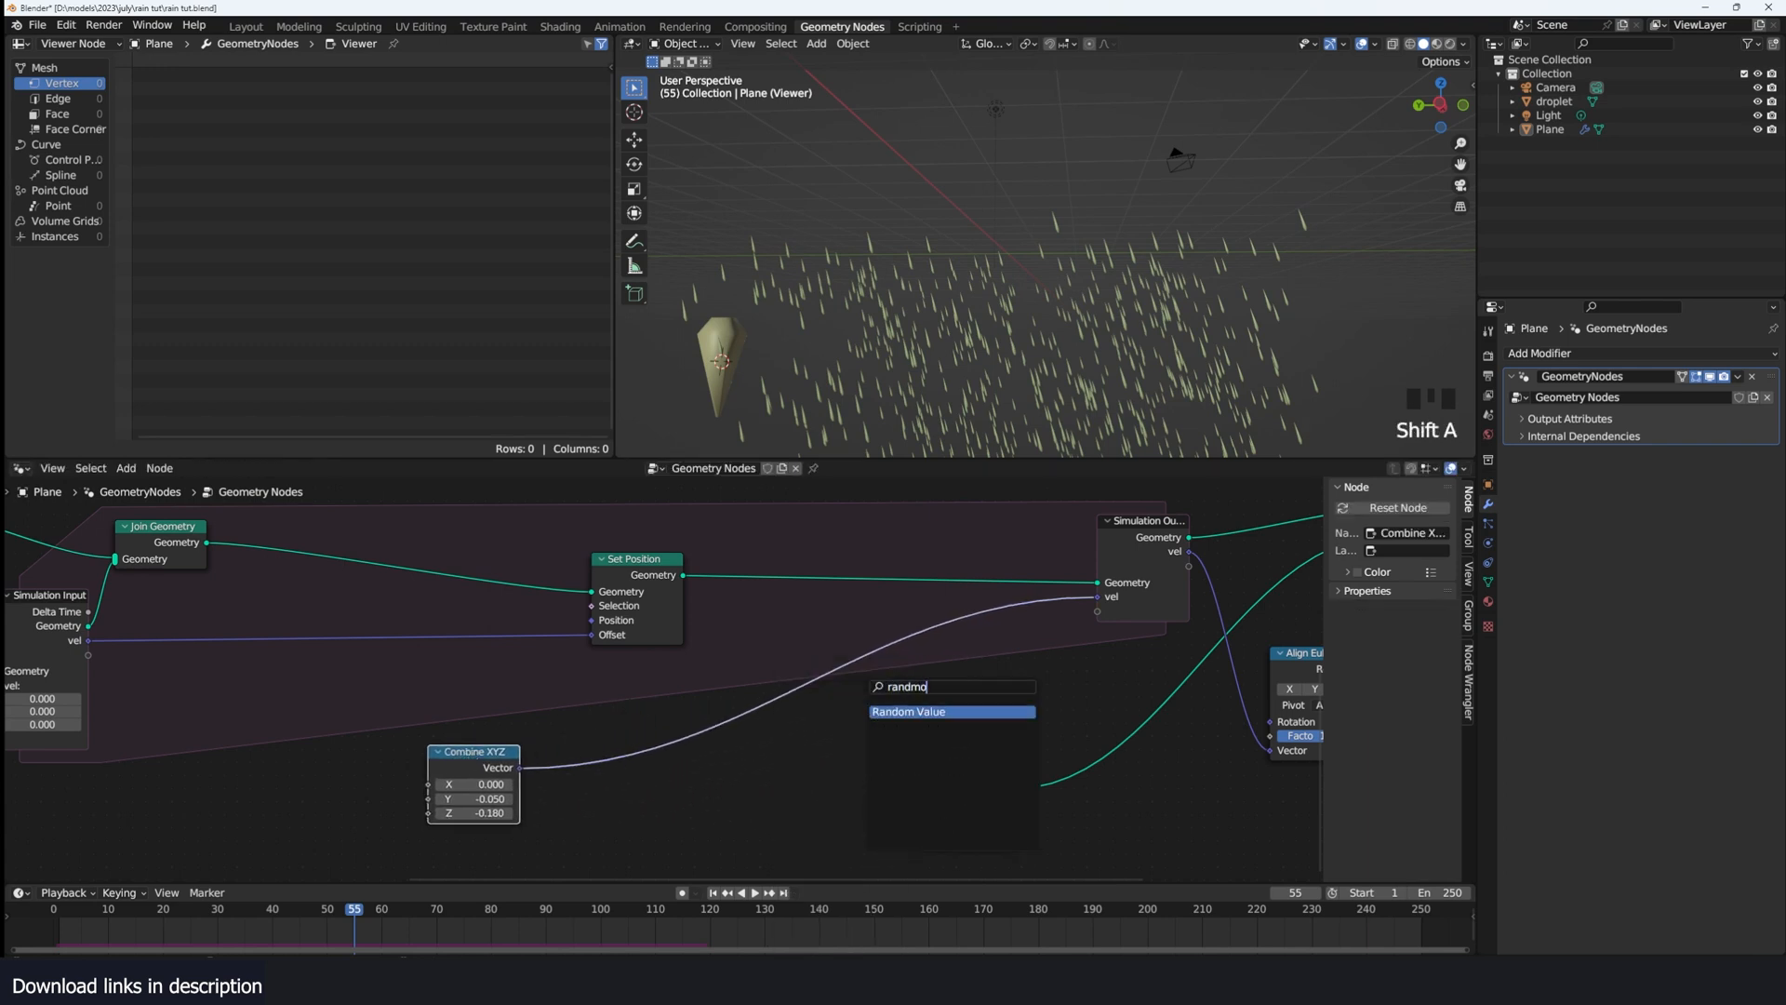
{"action": "left_click", "coordinate": [952, 712]}
{"action": "left_click", "coordinate": [865, 792]}
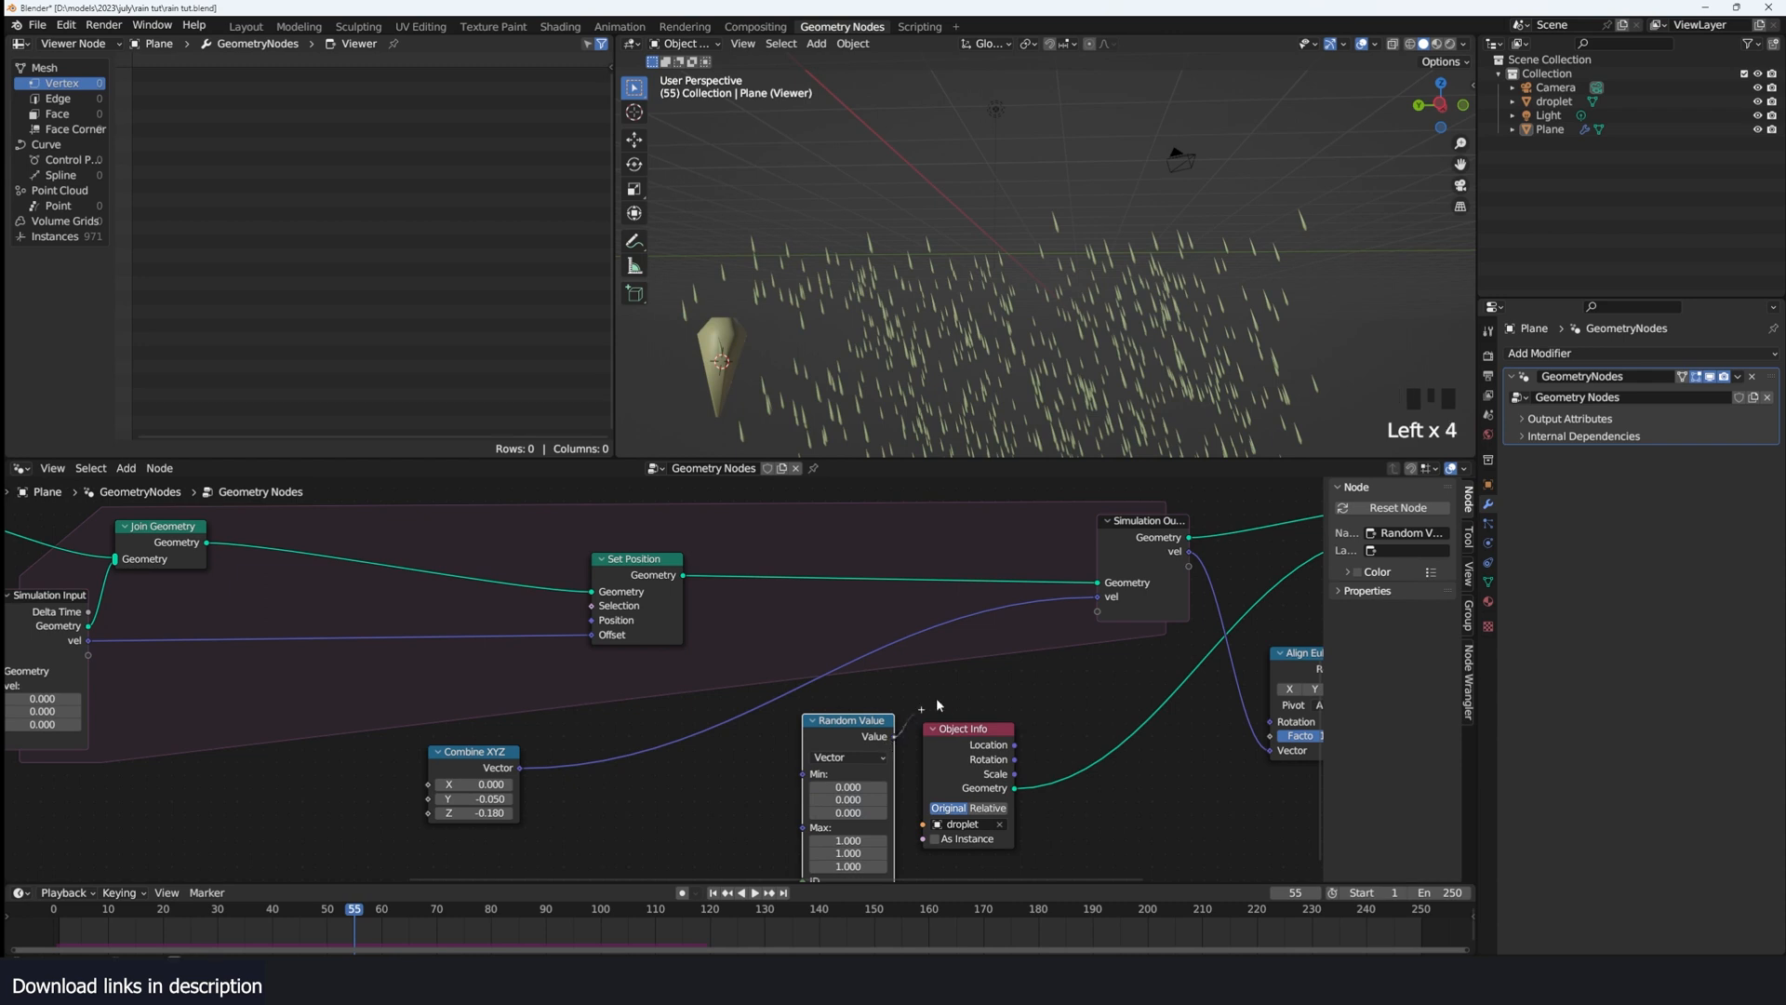
{"action": "left_click_drag", "start_coordinate": [1092, 599], "coordinate": [1096, 597]}
Step: Replay the simulation from the first frame and examine the droplets' motion with random velocities in the viewport
{"action": "key", "text": "grave"}
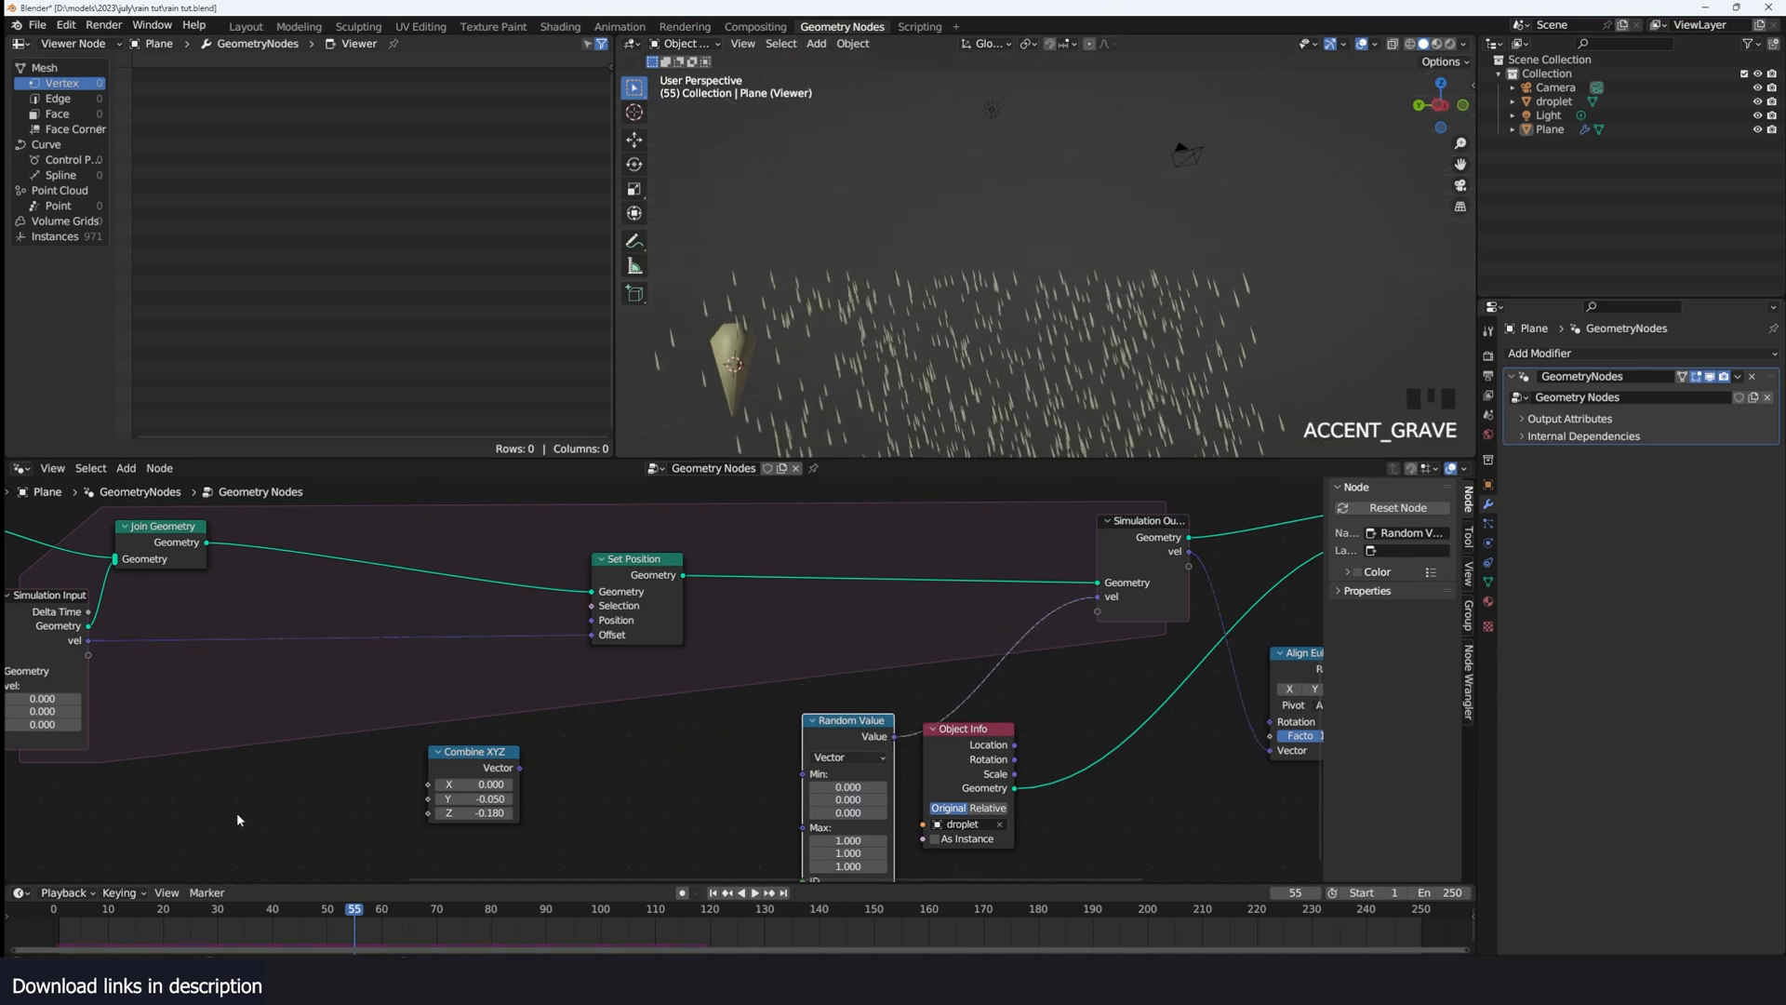
{"action": "key", "text": "shift+Left"}
{"action": "key", "text": "space"}
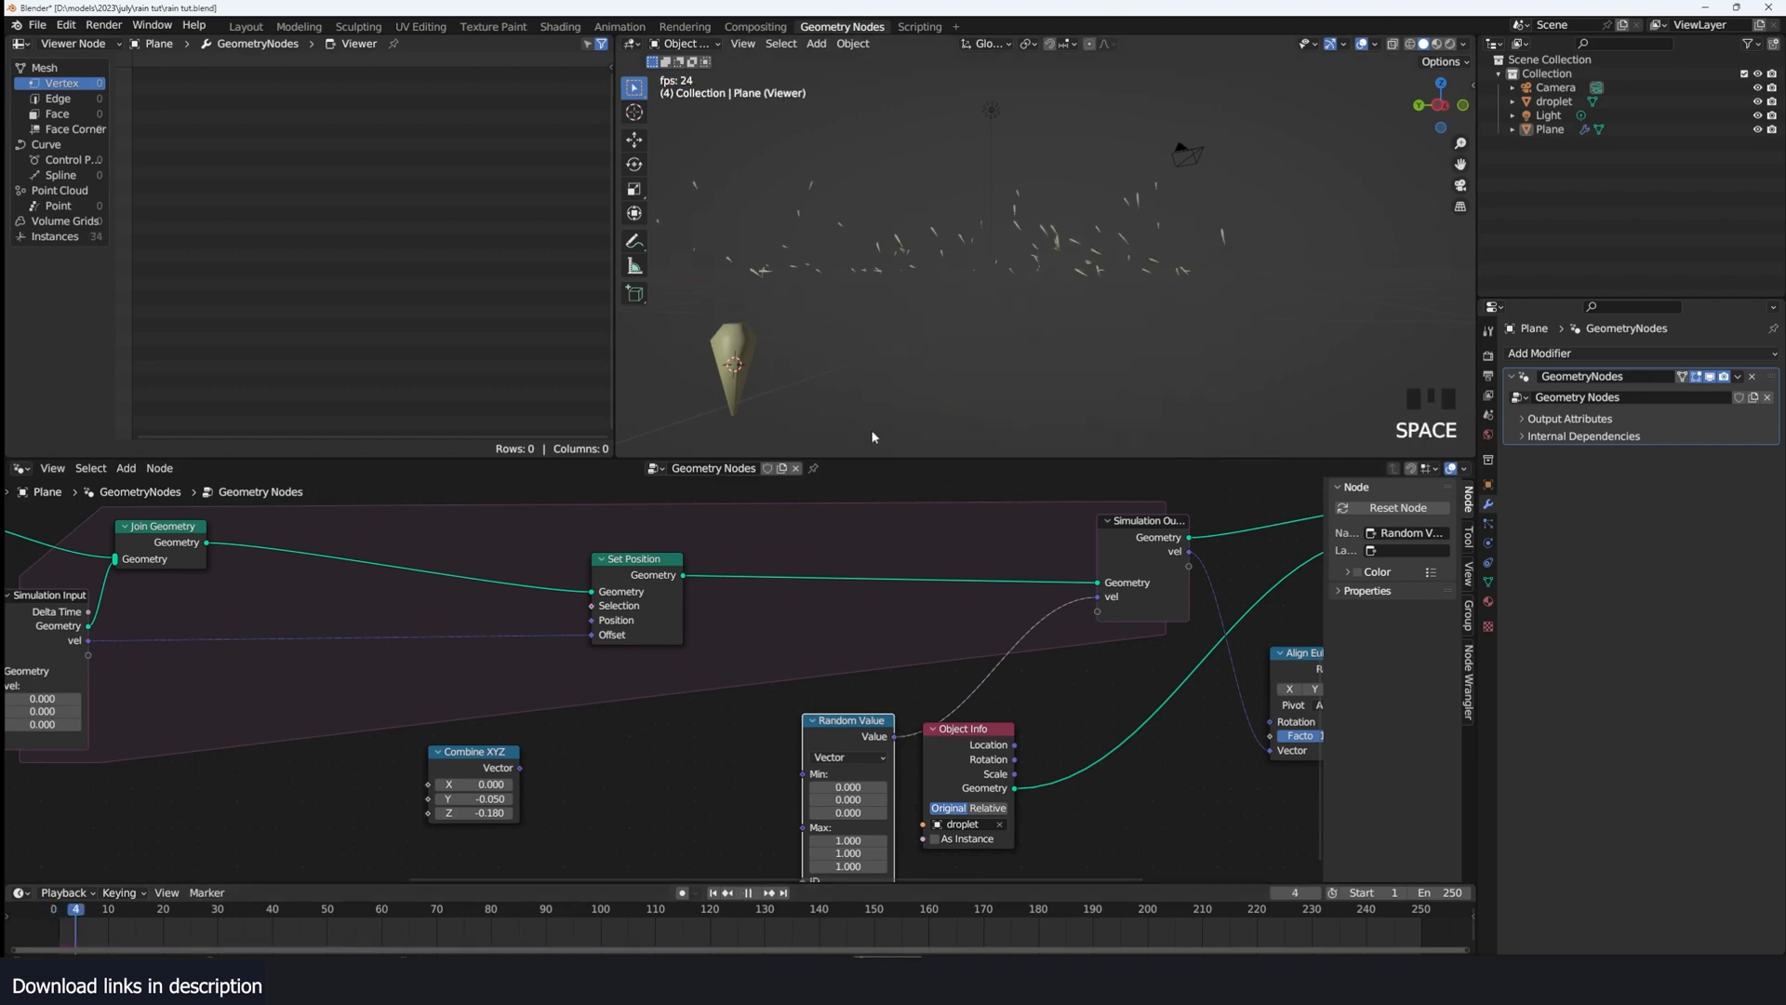
{"action": "key", "text": "grave"}
{"action": "scroll", "coordinate": [988, 341], "scroll_direction": "up", "scroll_amount": 3}
{"action": "key", "text": "space"}
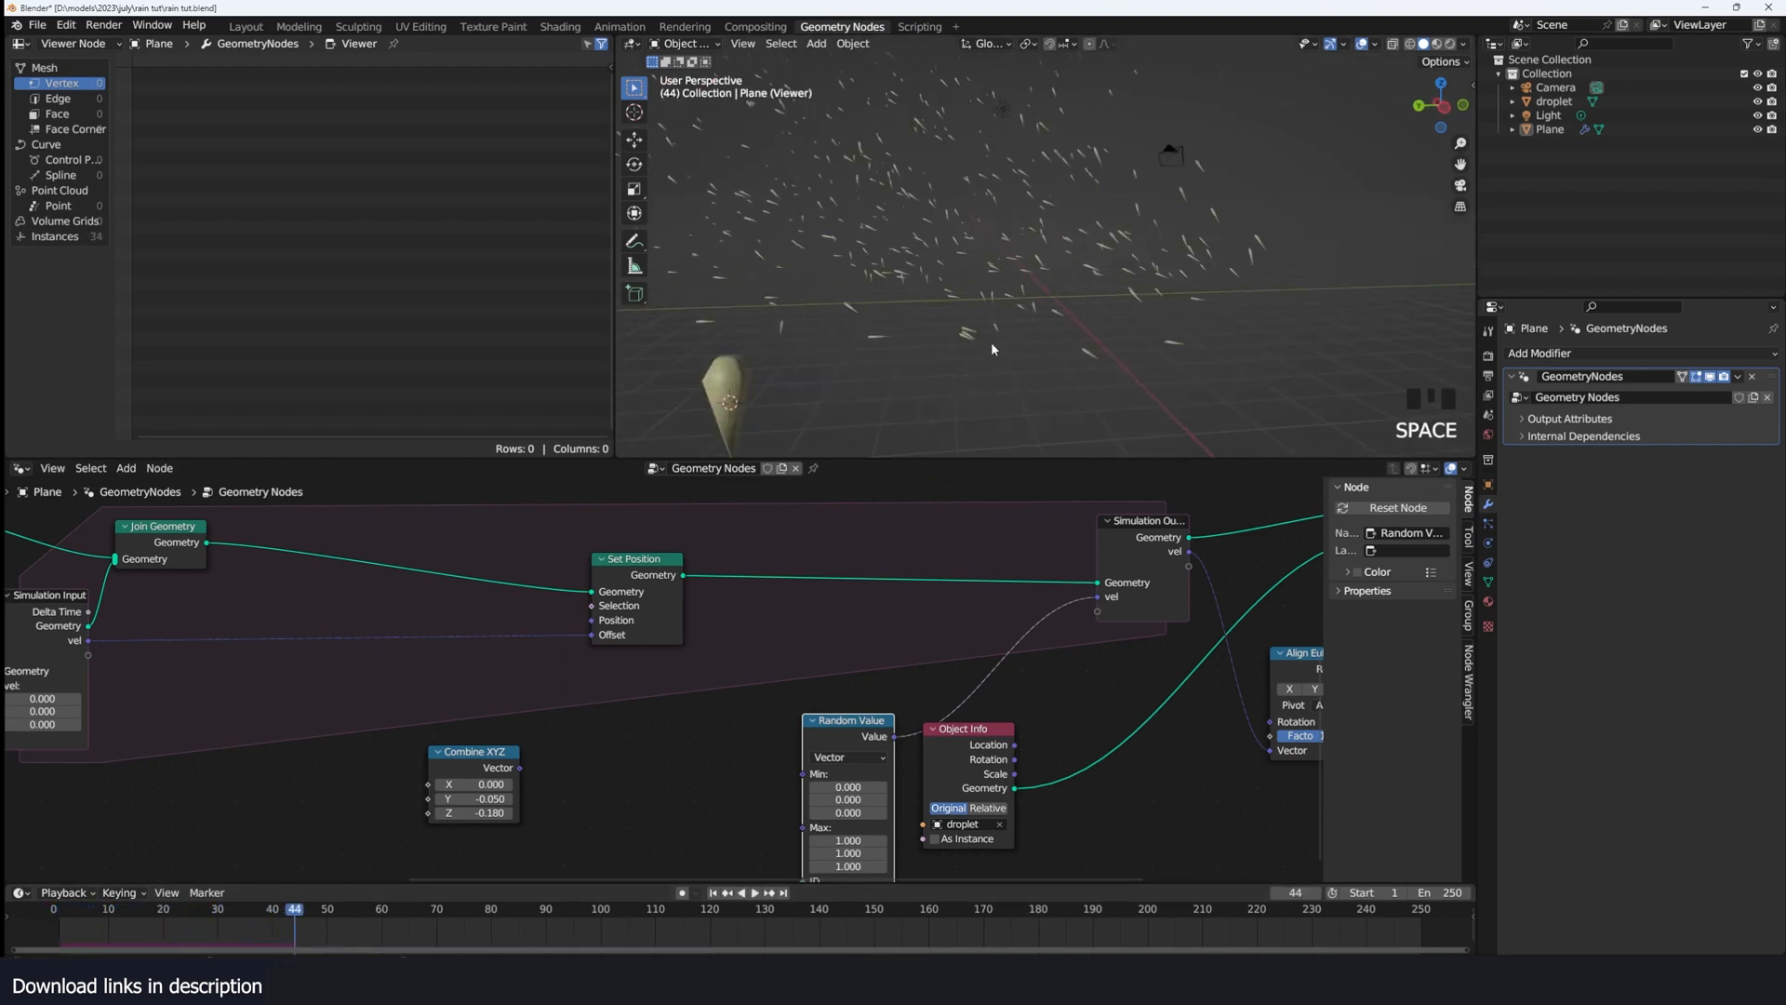
{"action": "scroll", "coordinate": [990, 343], "scroll_direction": "up", "scroll_amount": 1}
{"action": "key", "text": "space"}
Step: Make room around the Random Value link and insert a Vector Math node between Random Value and the Simulation Output's vel
{"action": "left_click_drag", "start_coordinate": [857, 746], "coordinate": [703, 745]}
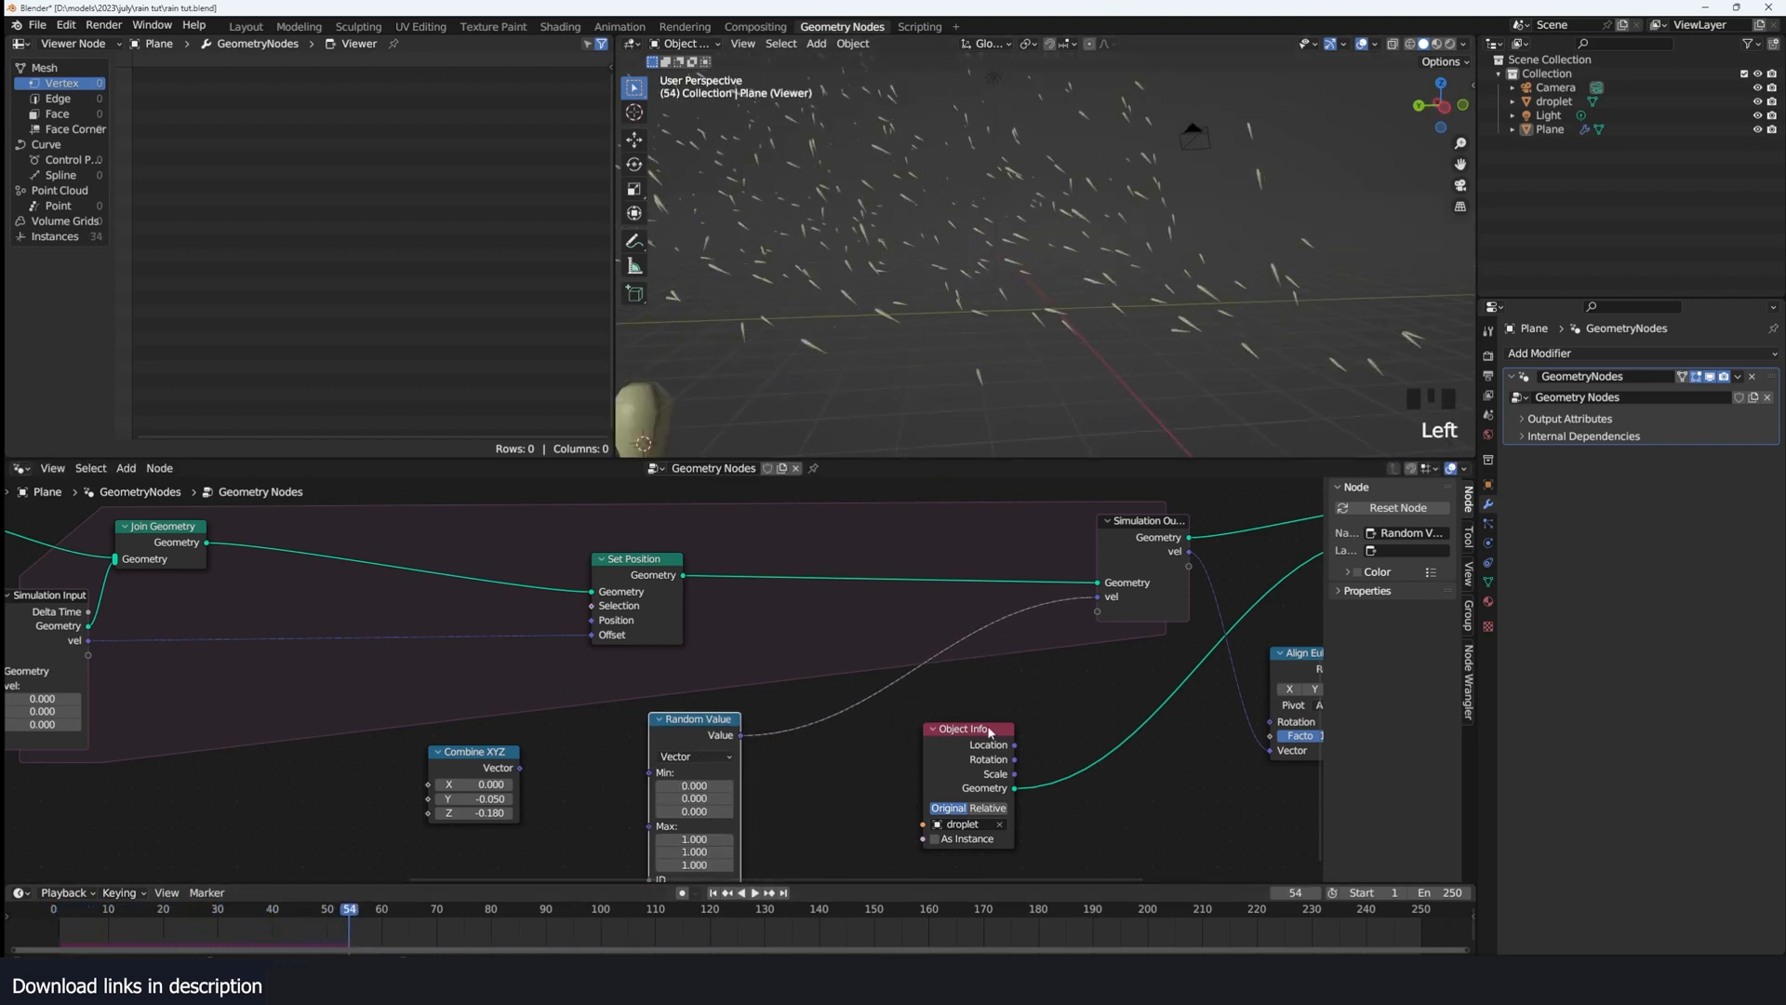
{"action": "left_click_drag", "start_coordinate": [962, 729], "coordinate": [1074, 761]}
{"action": "key", "text": "shift+a"}
{"action": "type", "text": "sa"}
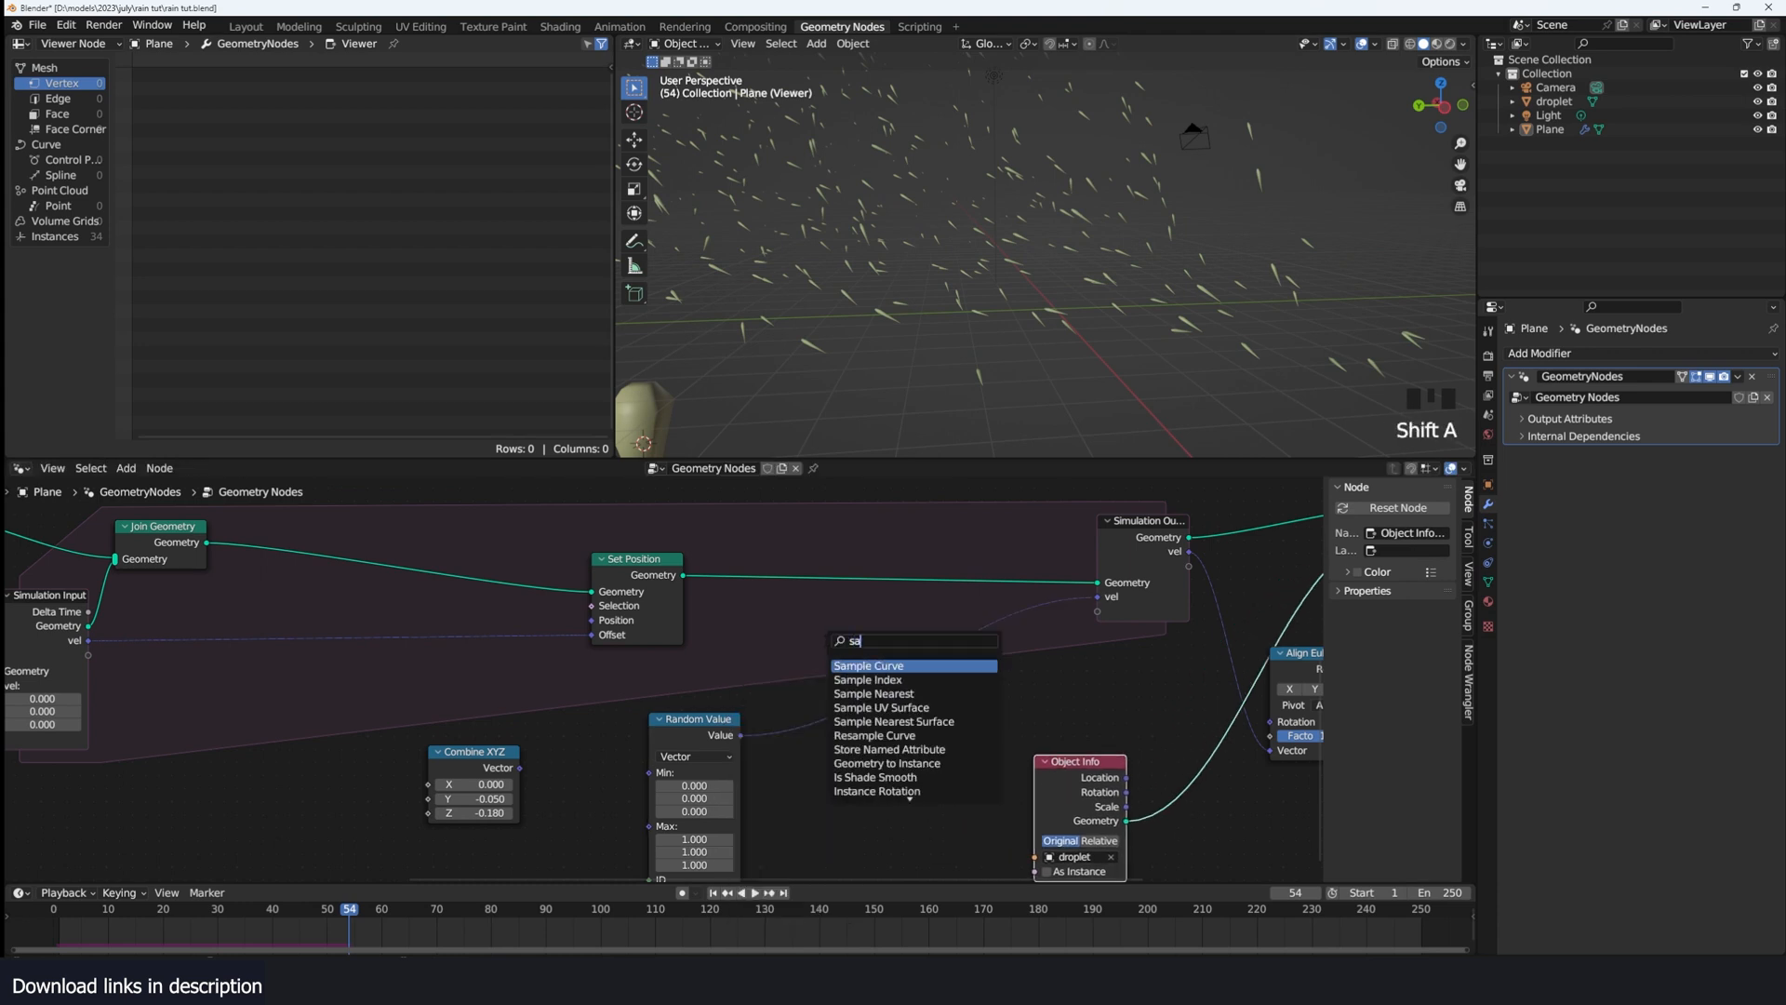
{"action": "key", "text": "BackSpace"}
{"action": "key", "text": "BackSpace"}
{"action": "type", "text": "vec"}
{"action": "left_click", "coordinate": [864, 680]}
{"action": "left_click", "coordinate": [827, 637]}
Step: Set the Vector Math node's operation to Scale with a scale of 0.2
{"action": "left_click", "coordinate": [865, 674]}
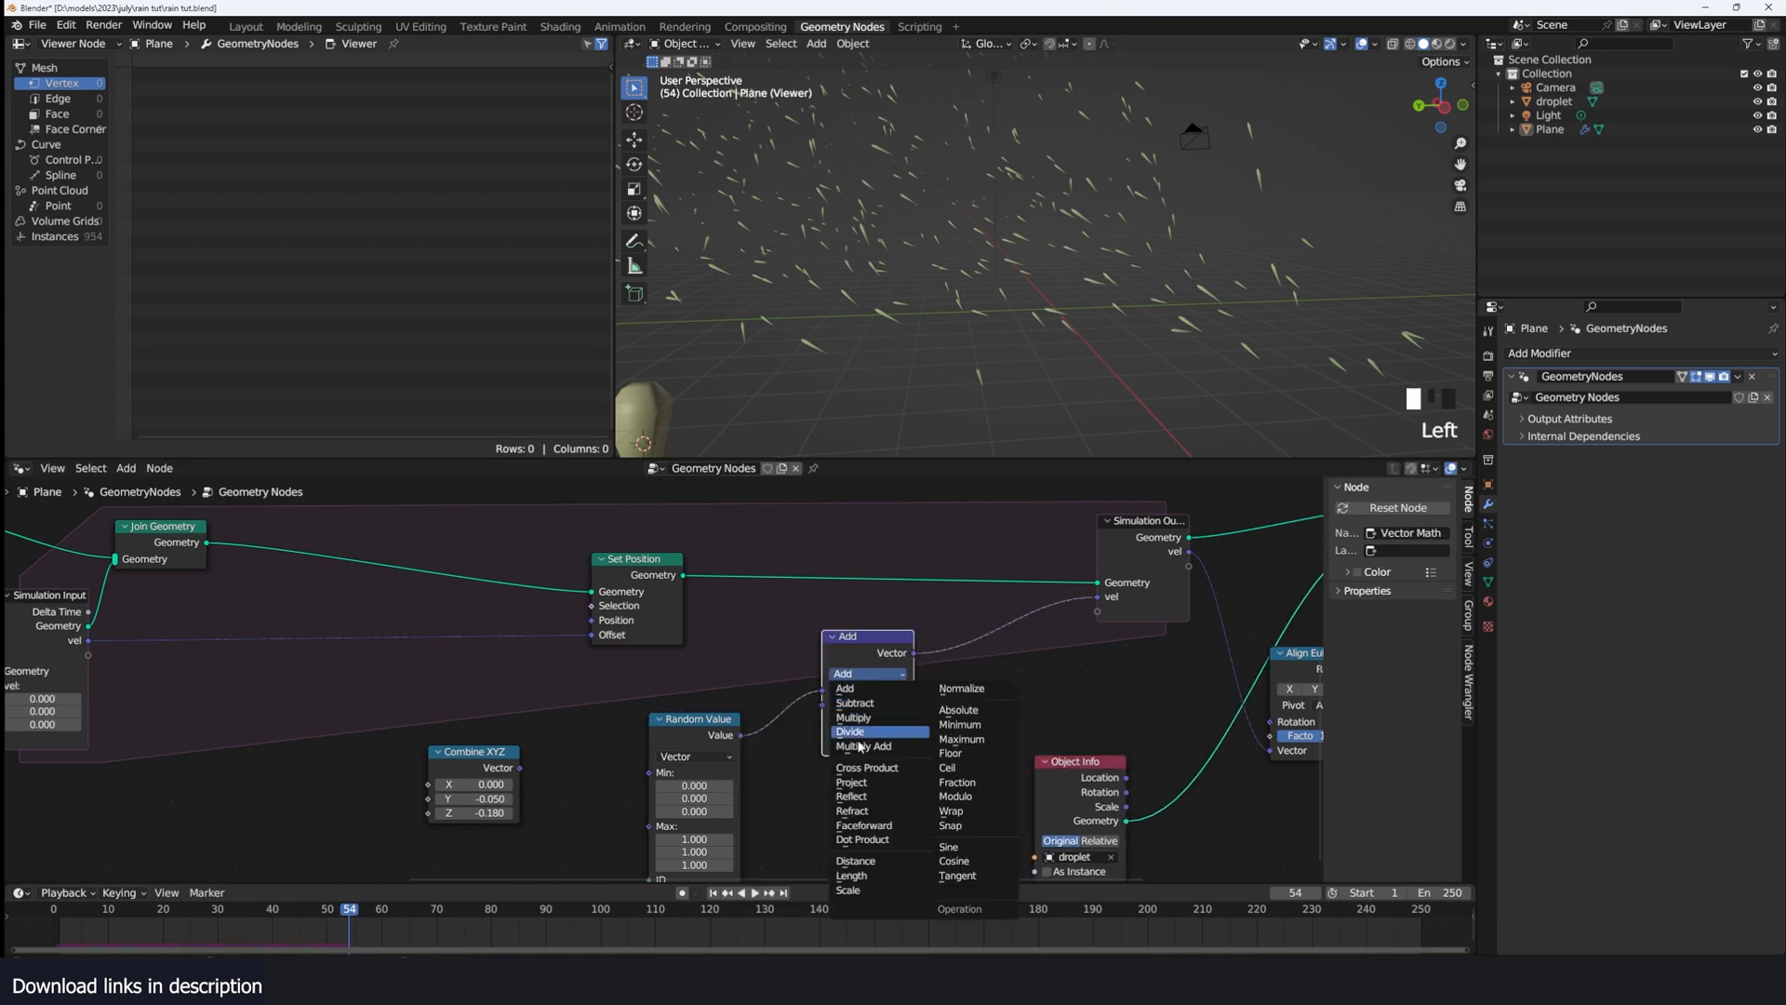
{"action": "left_click", "coordinate": [851, 873]}
{"action": "type", "text": "0.2"}
{"action": "key", "text": "Return"}
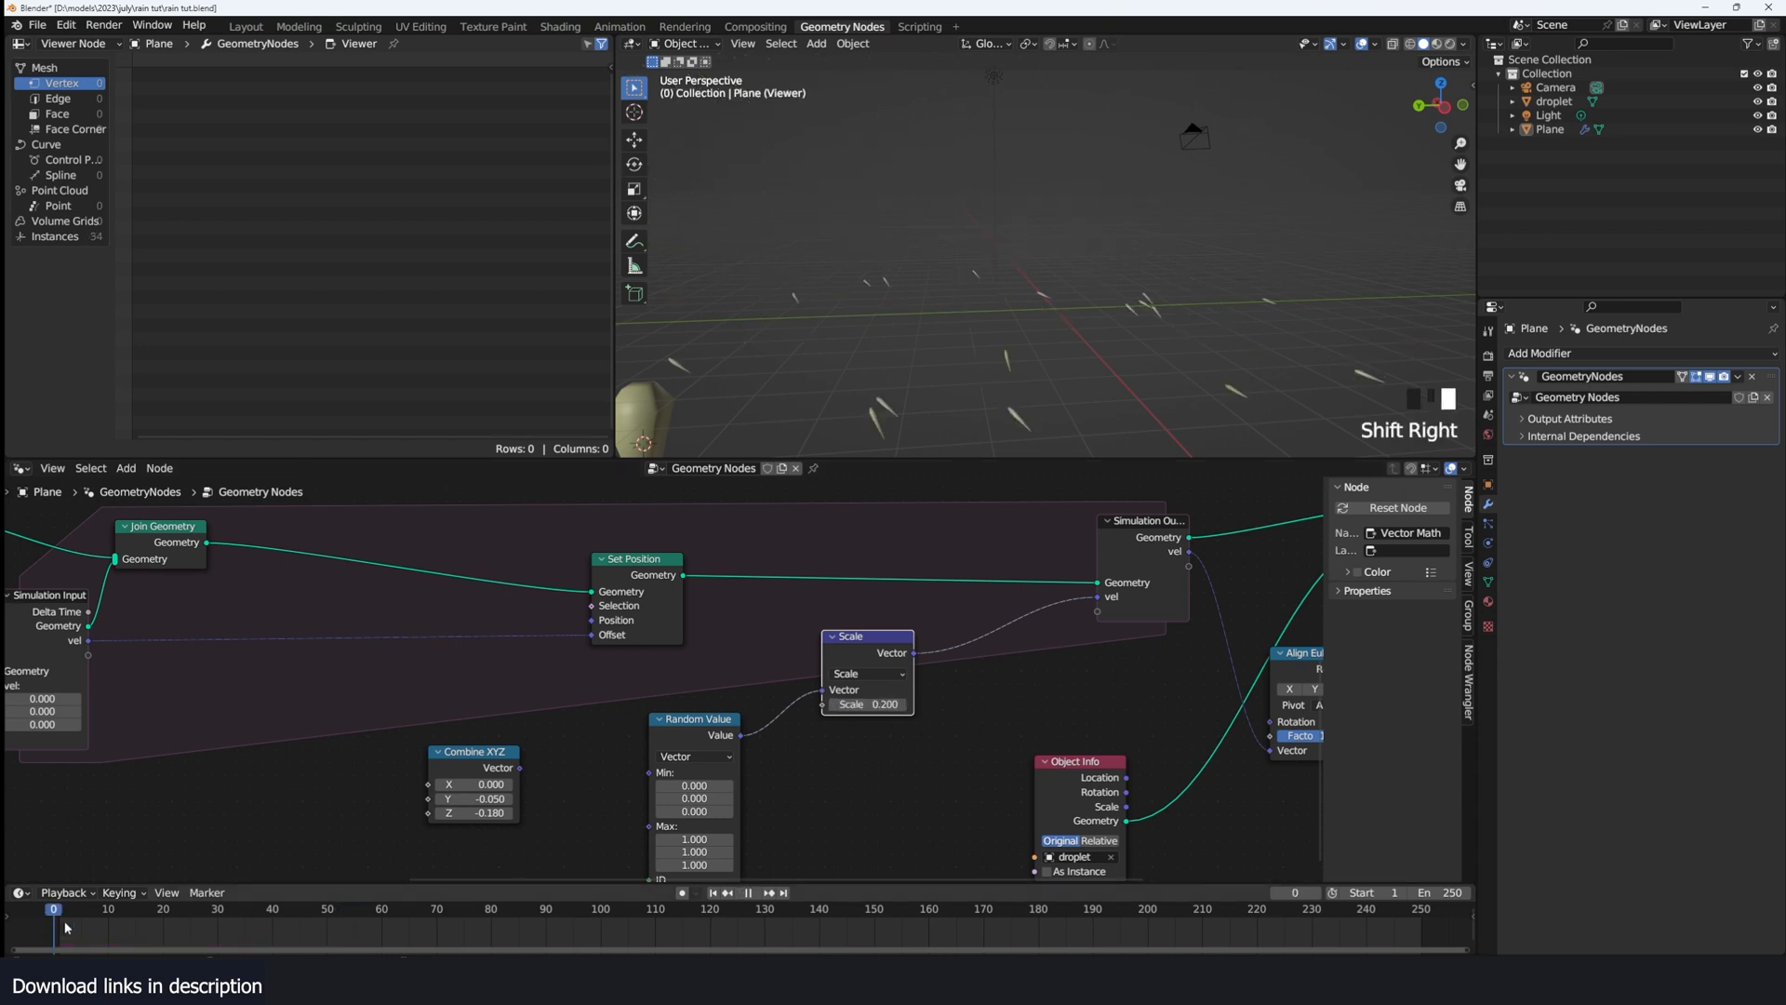
Step: Replay the particles and examine the scaled random velocity from a wider view
{"action": "key", "text": "space"}
{"action": "scroll", "coordinate": [1046, 343], "scroll_direction": "down", "scroll_amount": 3}
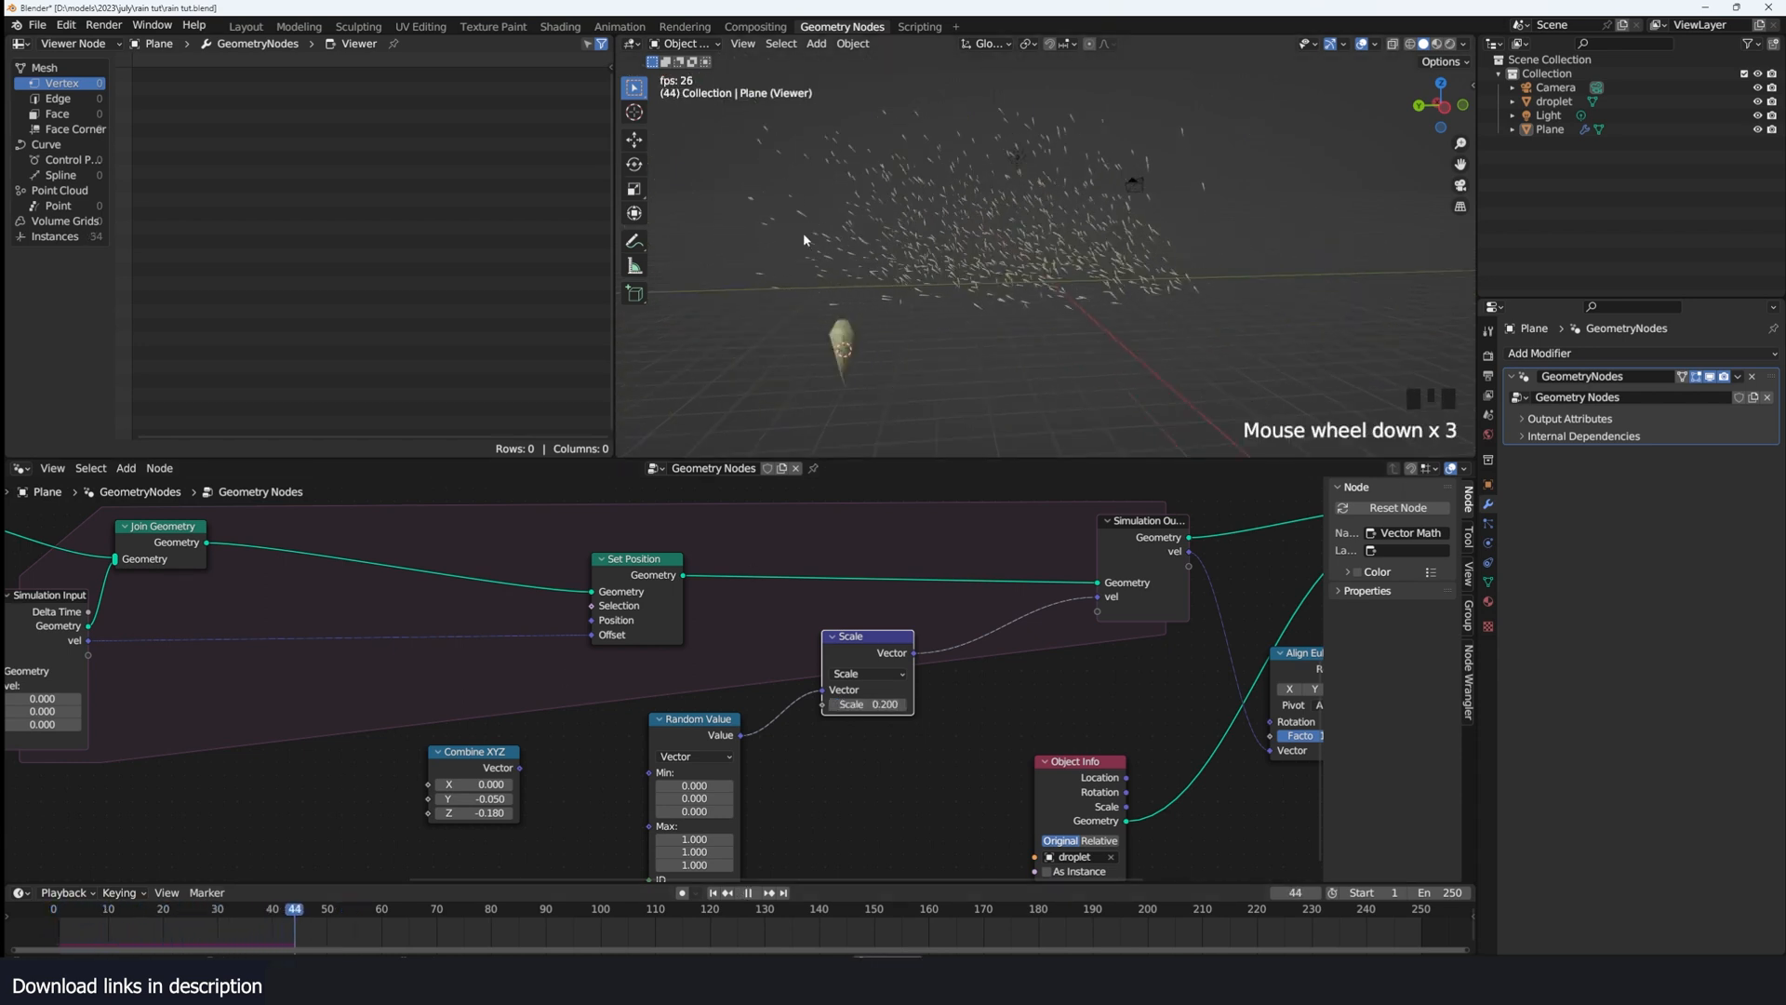
{"action": "key", "text": "space"}
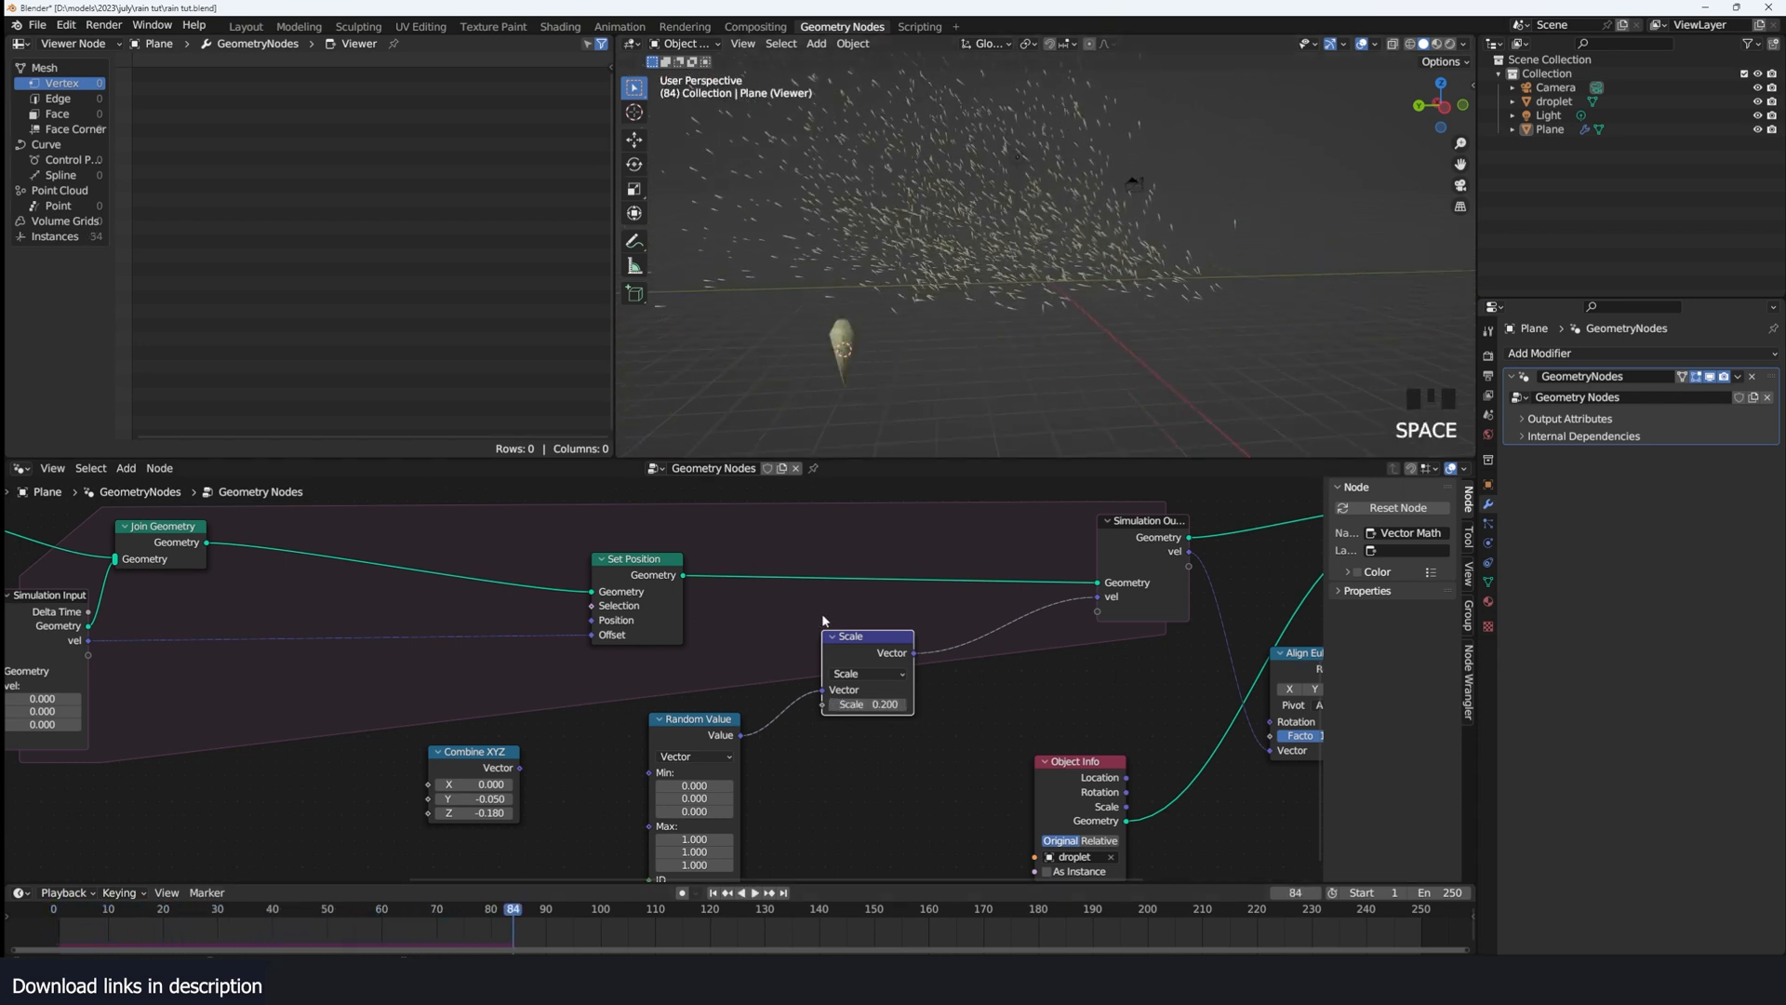
Step: Remove the unused Combine XYZ node from the duplicated chain and move Random Value next to the Simulation Input
{"action": "middle_click_drag", "start_coordinate": [742, 731], "coordinate": [819, 693]}
{"action": "left_click_drag", "start_coordinate": [786, 691], "coordinate": [385, 663]}
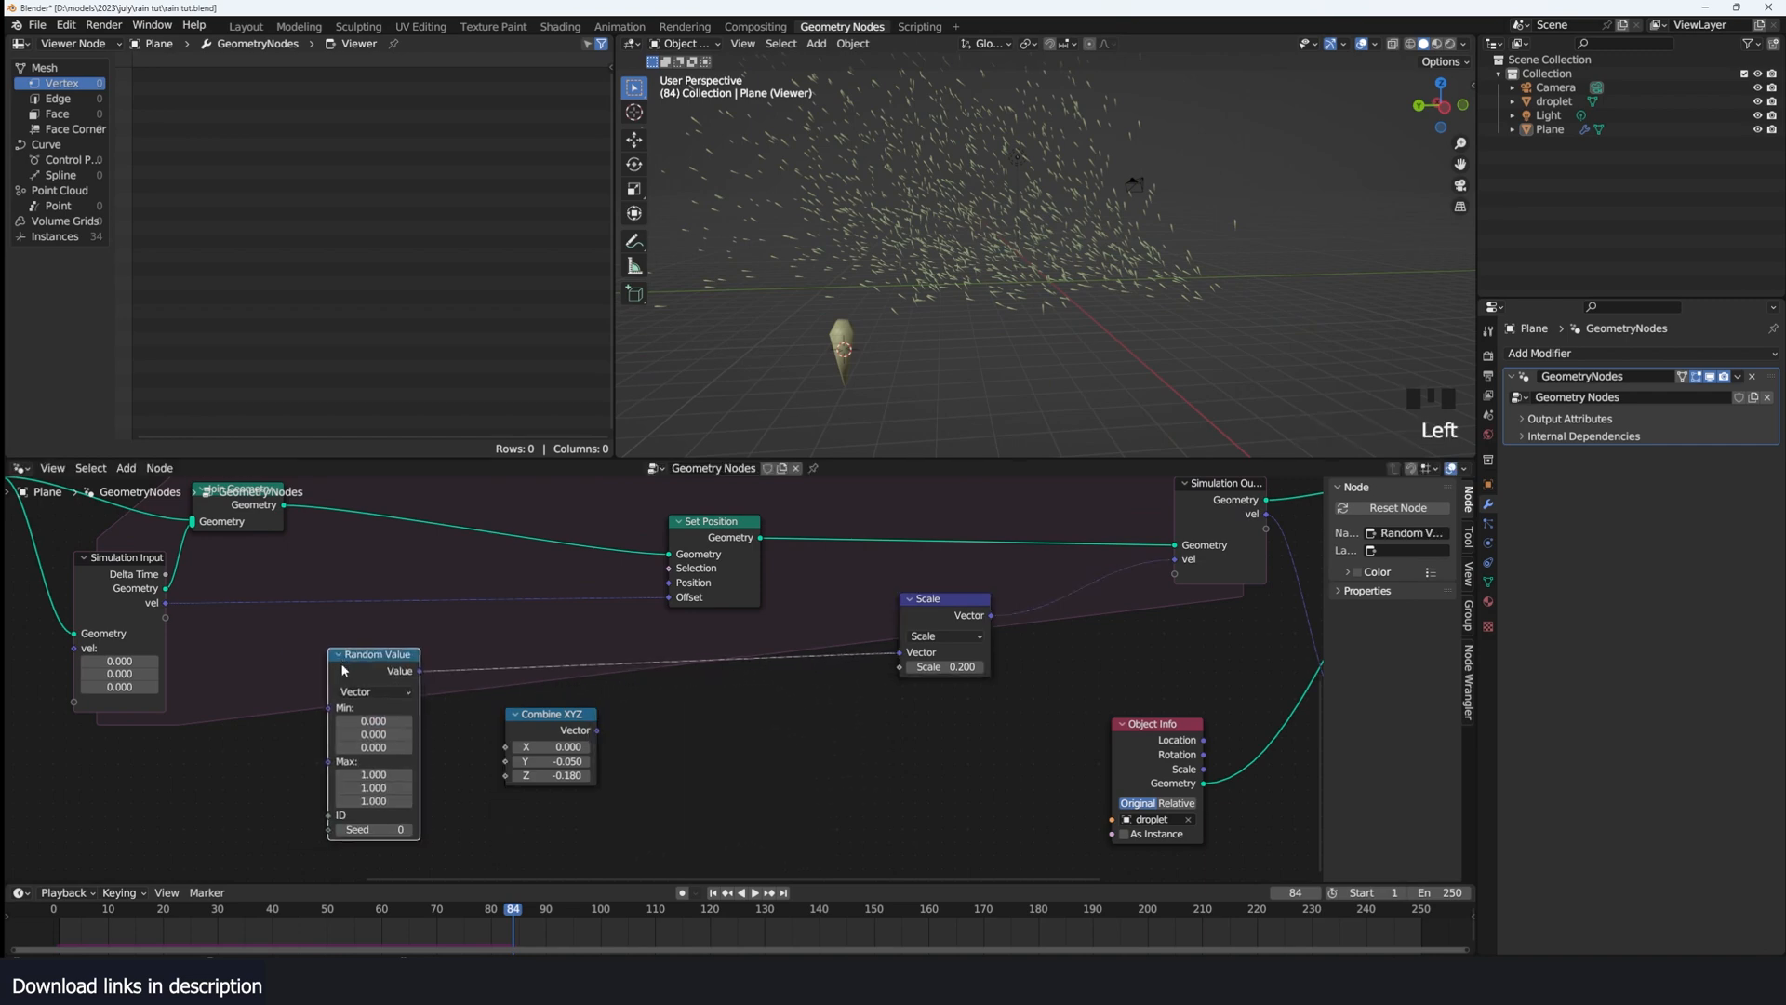
{"action": "scroll", "coordinate": [731, 599], "scroll_direction": "down", "scroll_amount": 1}
{"action": "left_click_drag", "start_coordinate": [709, 540], "coordinate": [625, 529]}
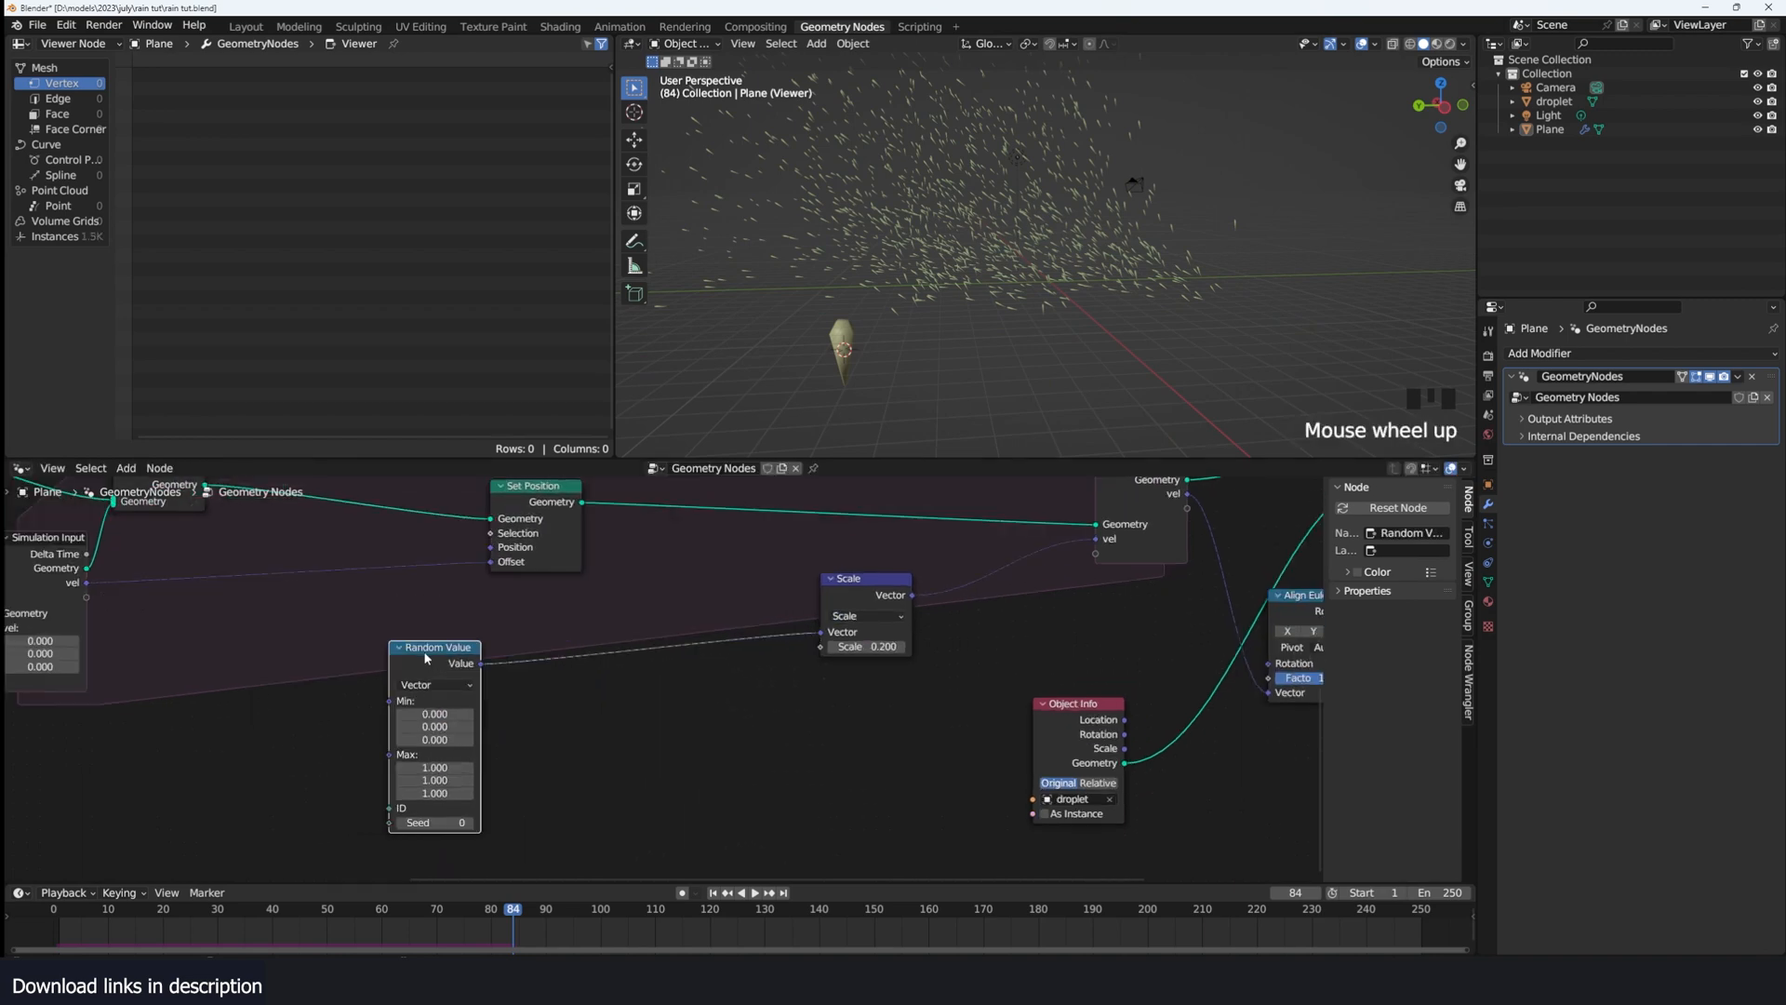
{"action": "left_click_drag", "start_coordinate": [429, 654], "coordinate": [322, 680]}
Step: Duplicate the Scale node onto the link between Random Value and Scale, and set the copy's operation to Add
{"action": "key", "text": "shift+a"}
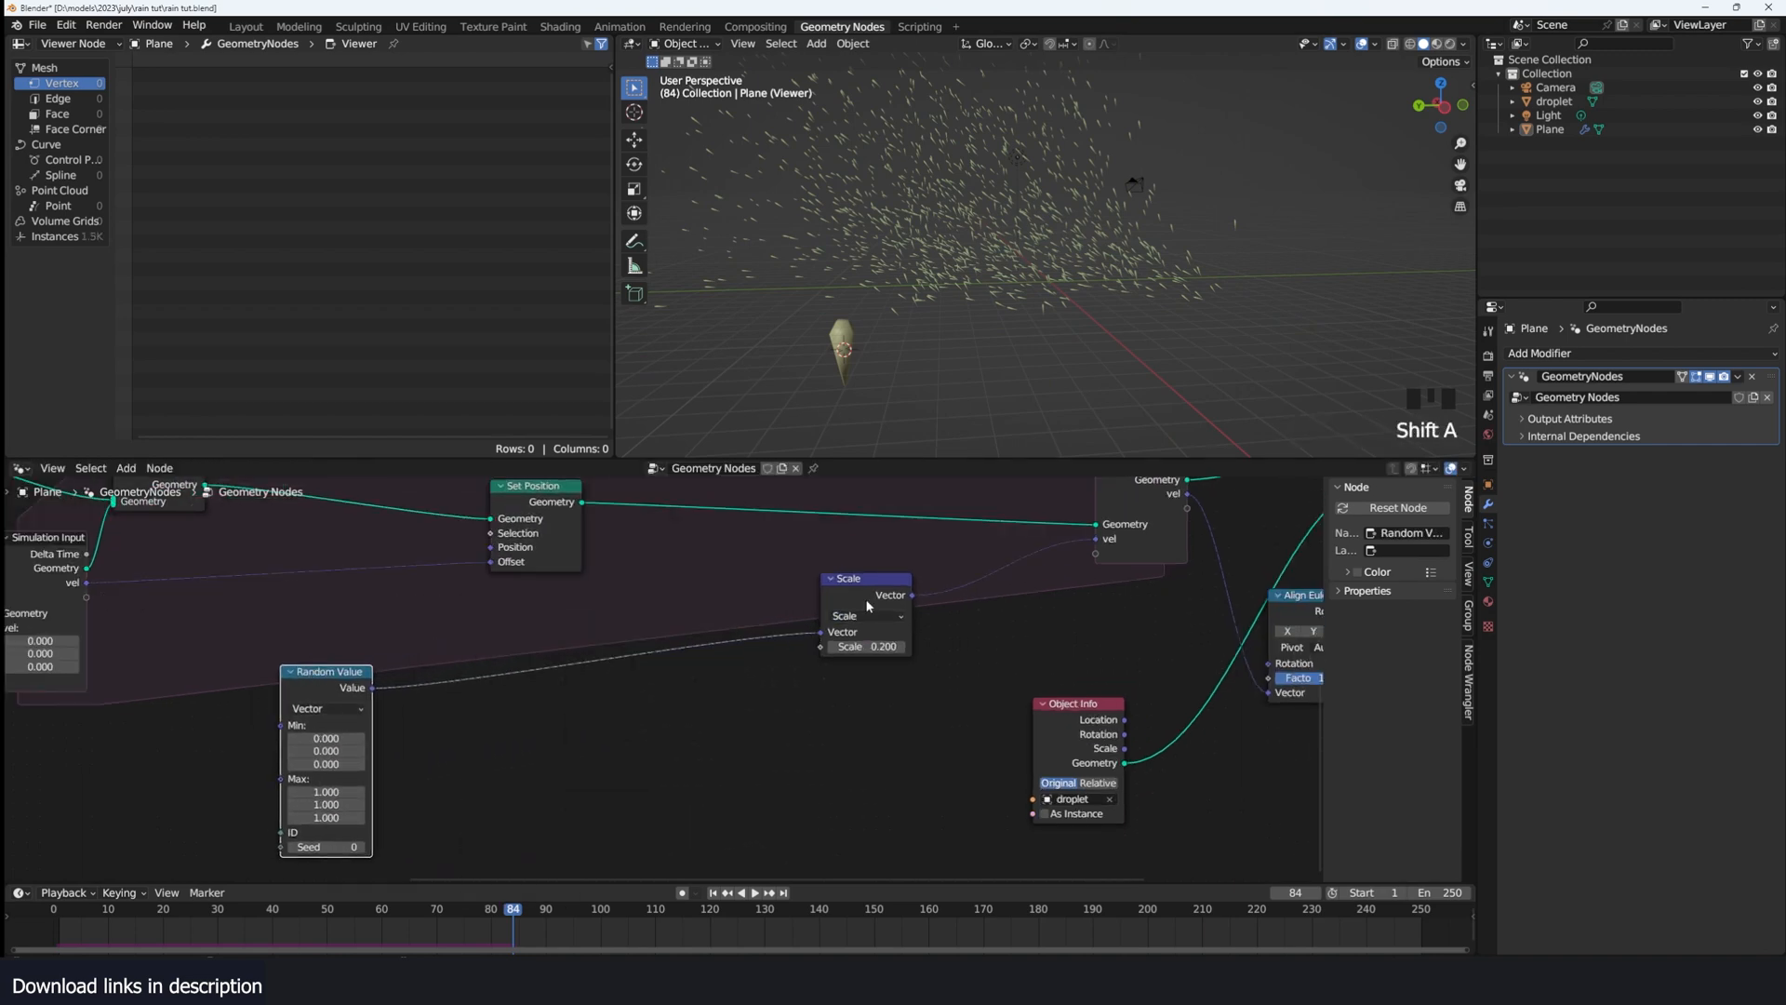
{"action": "left_click", "coordinate": [886, 595]}
{"action": "key", "text": "shift+d"}
{"action": "left_click", "coordinate": [484, 626]}
{"action": "left_click", "coordinate": [474, 643]}
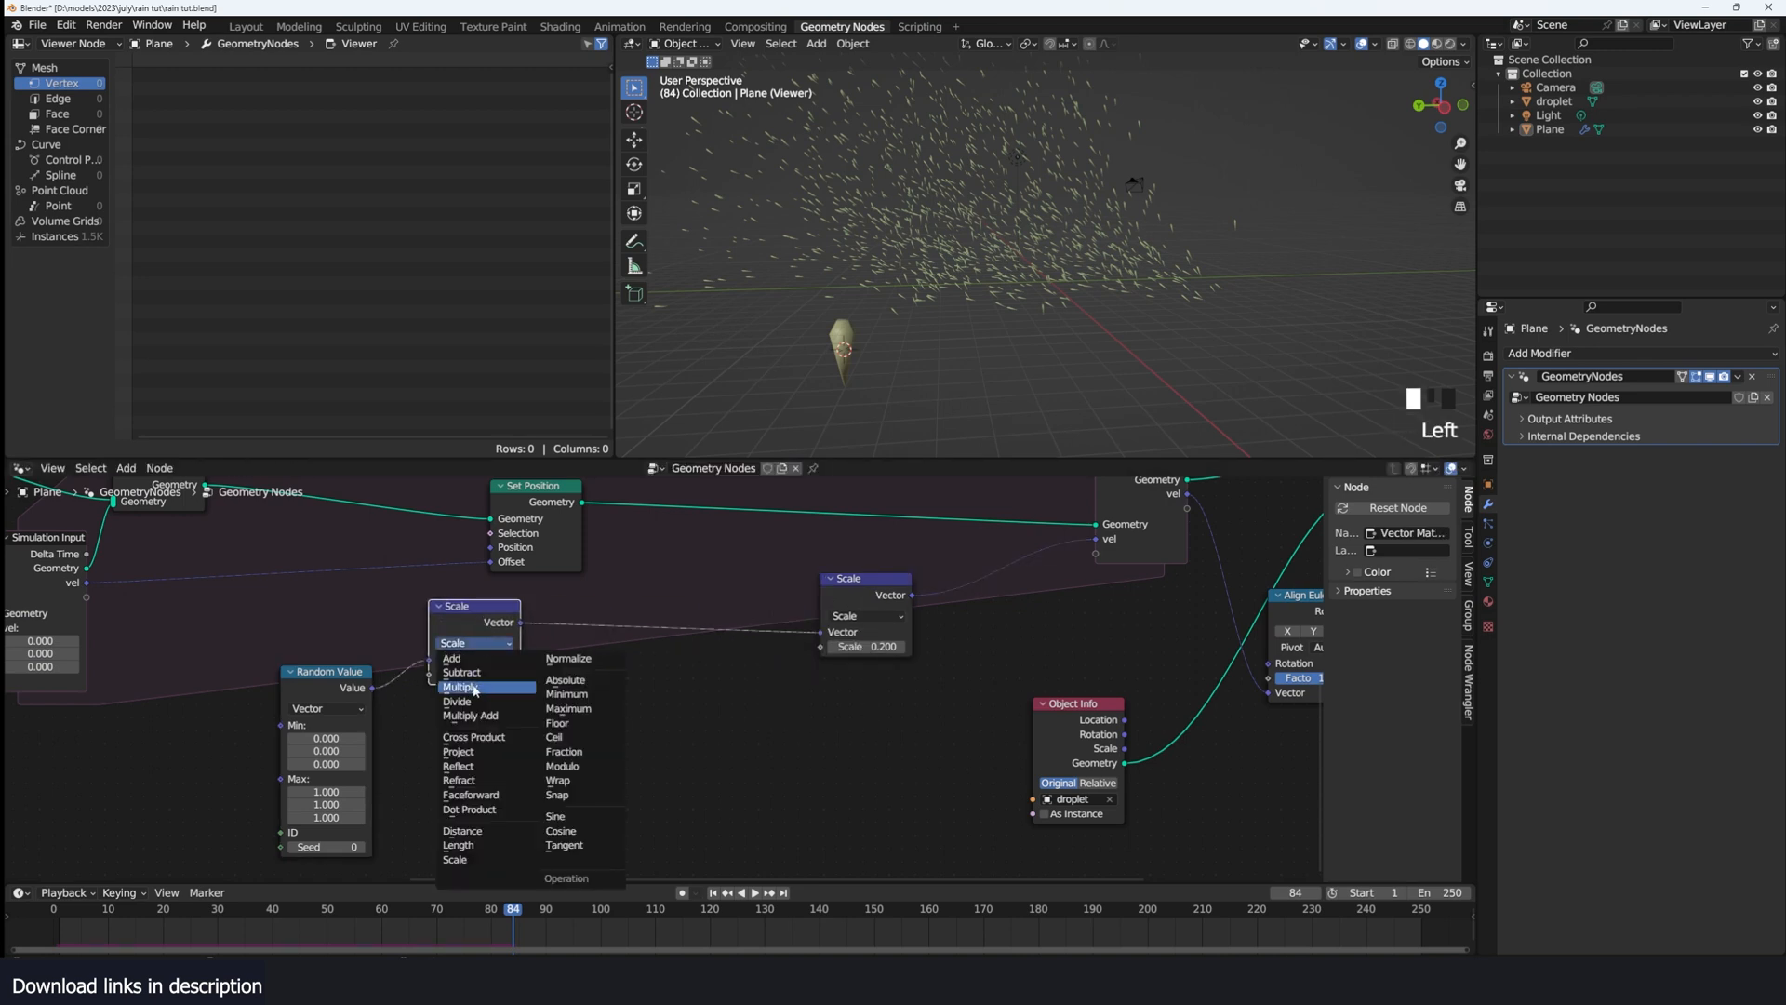
{"action": "left_click", "coordinate": [470, 659]}
Step: Connect the Simulation Input's vel to Add's first vector input and Random Value to its second, and move Scale closer to Add
{"action": "left_click_drag", "start_coordinate": [314, 686], "coordinate": [258, 705]}
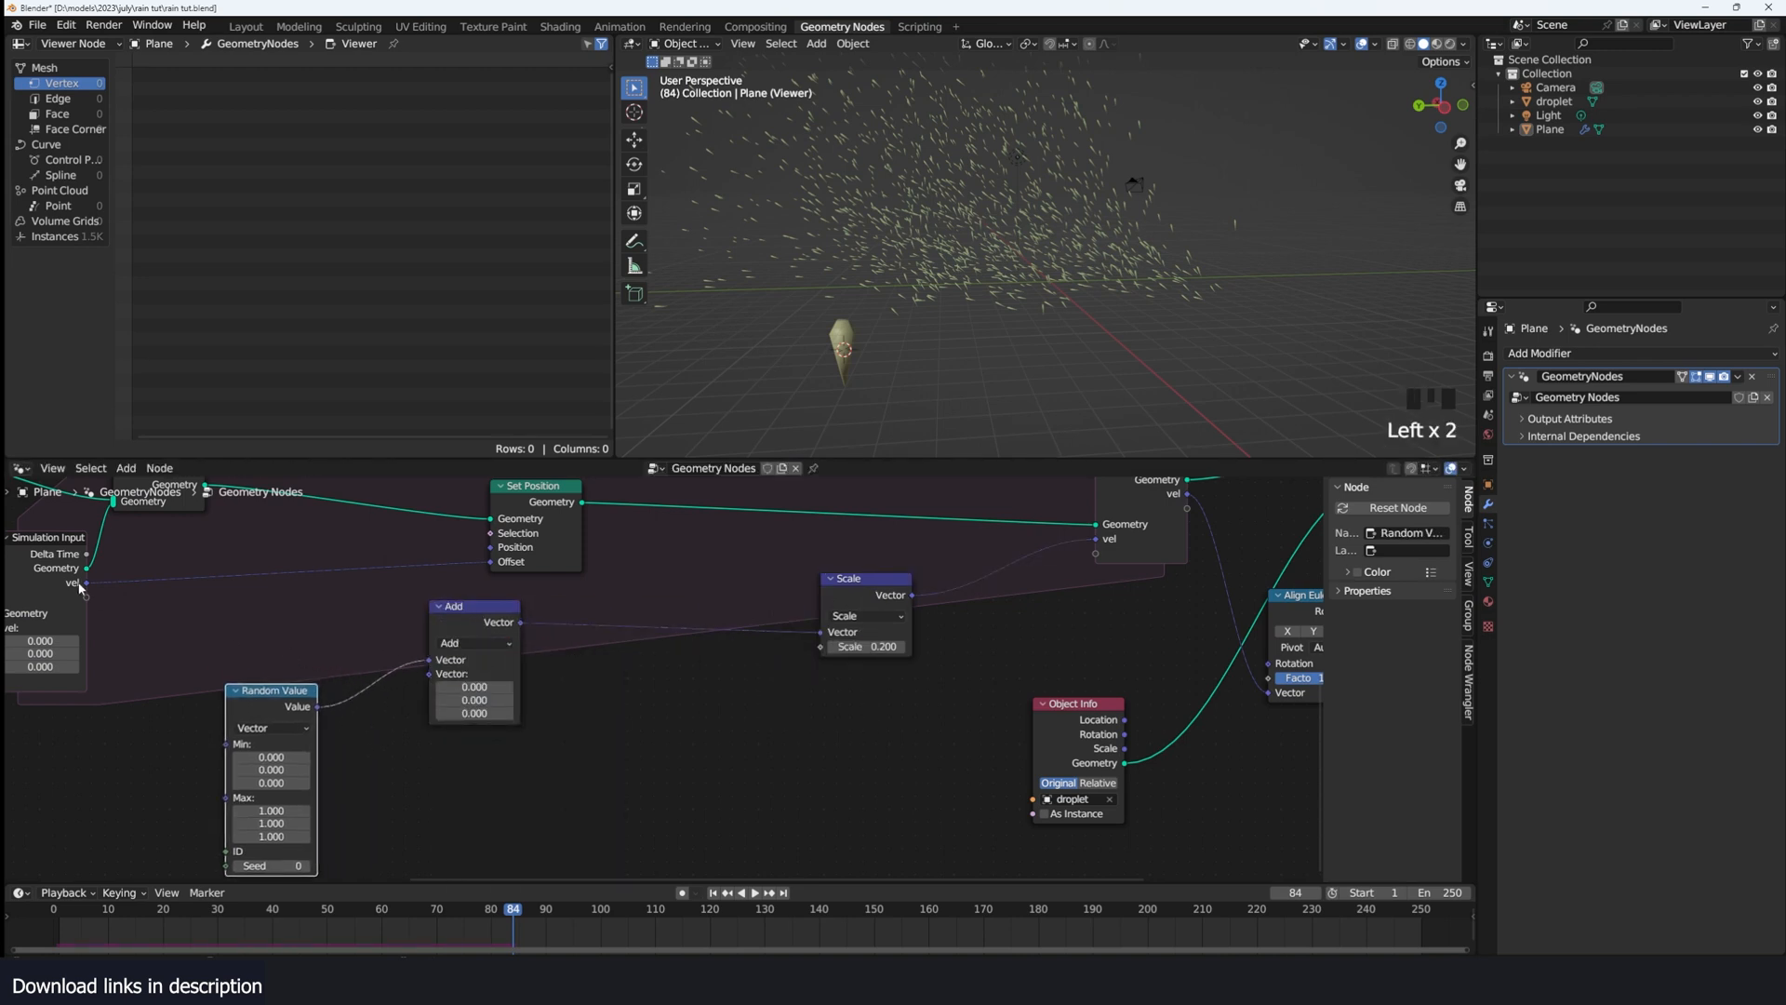
{"action": "left_click_drag", "start_coordinate": [85, 584], "coordinate": [430, 660]}
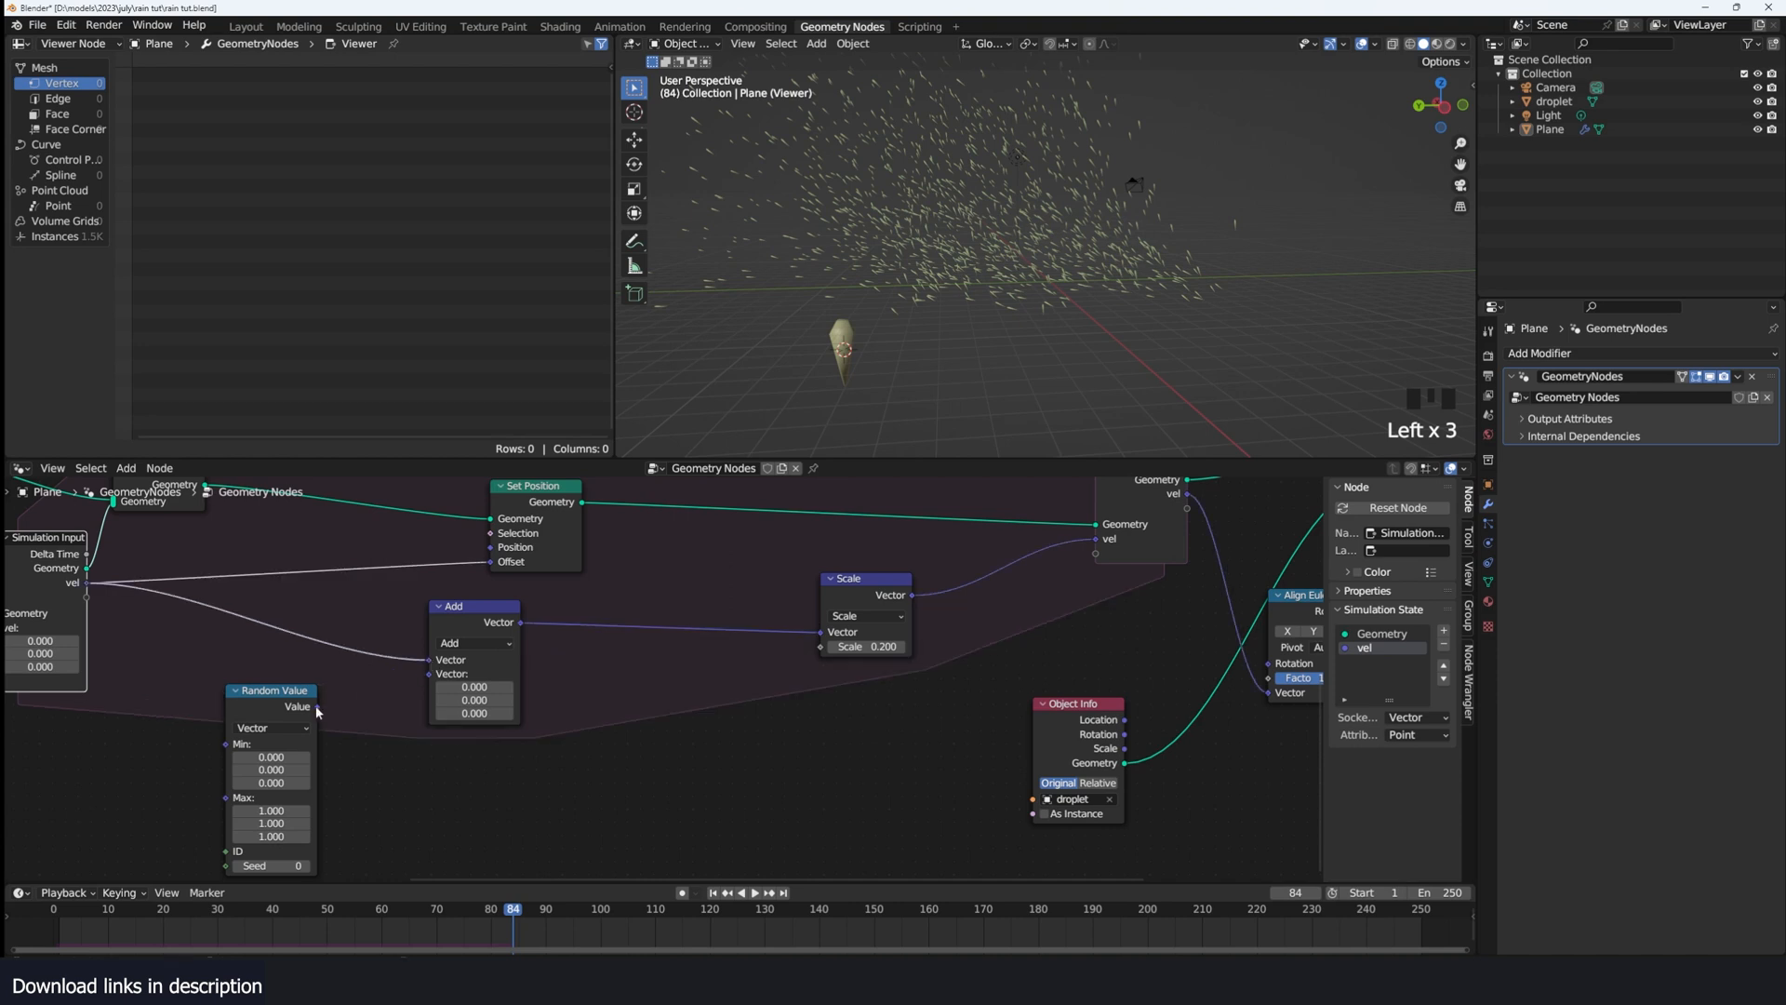
{"action": "left_click_drag", "start_coordinate": [317, 707], "coordinate": [431, 674]}
{"action": "left_click_drag", "start_coordinate": [499, 608], "coordinate": [510, 646]}
{"action": "left_click_drag", "start_coordinate": [828, 647], "coordinate": [644, 701]}
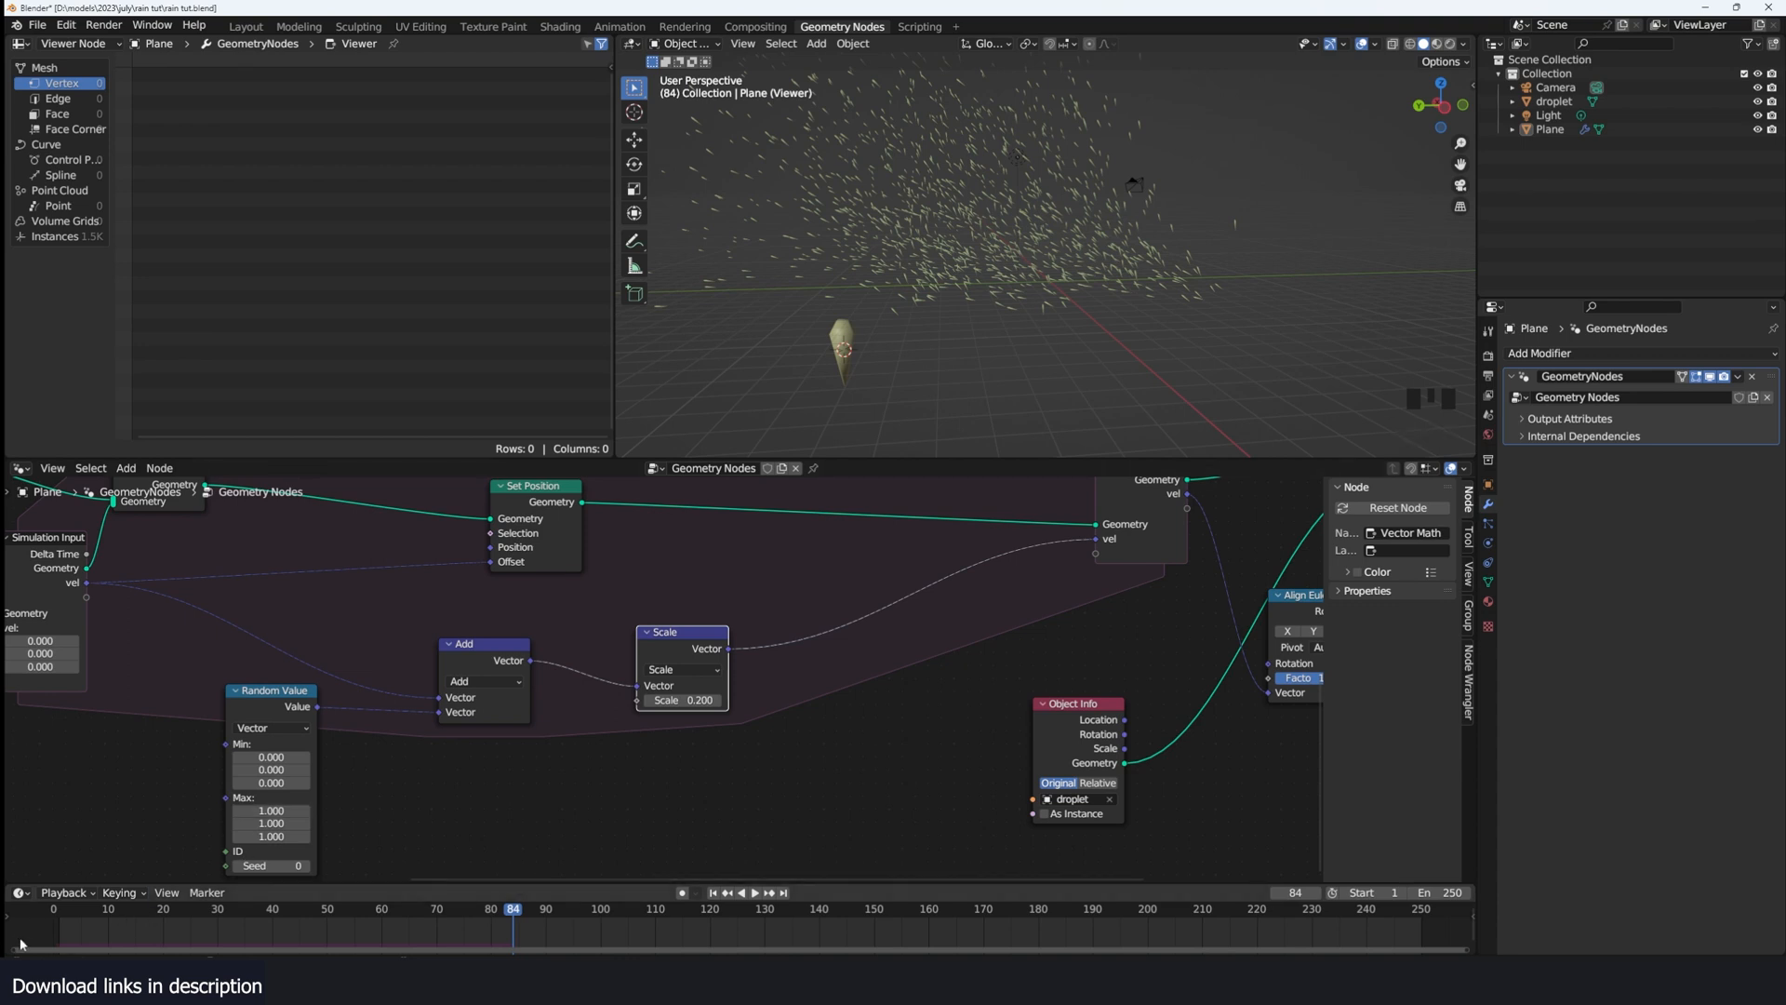
Step: Replay the particles from the start to check the random value added to the velocity
{"action": "key", "text": "shift+Left"}
{"action": "key", "text": "space"}
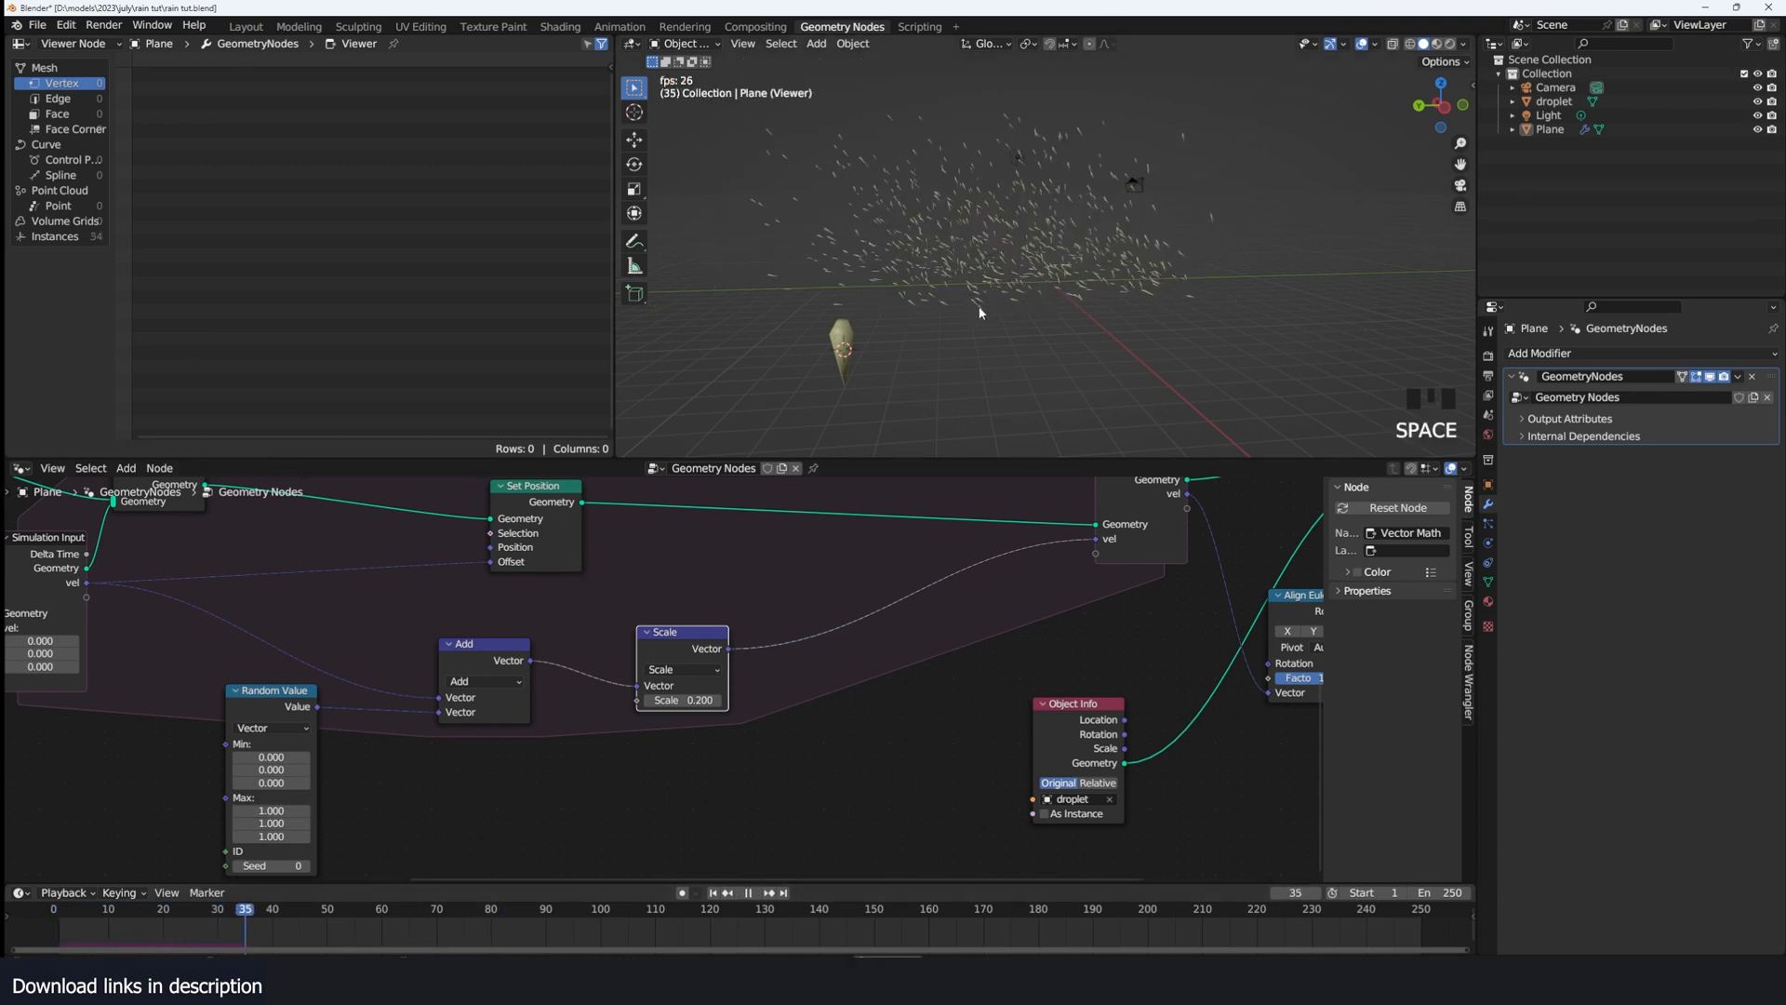
{"action": "key", "text": "space"}
Step: Set all three Min components of the Random Value node to -0.460 and replay the particles
{"action": "left_click_drag", "start_coordinate": [643, 639], "coordinate": [728, 623]}
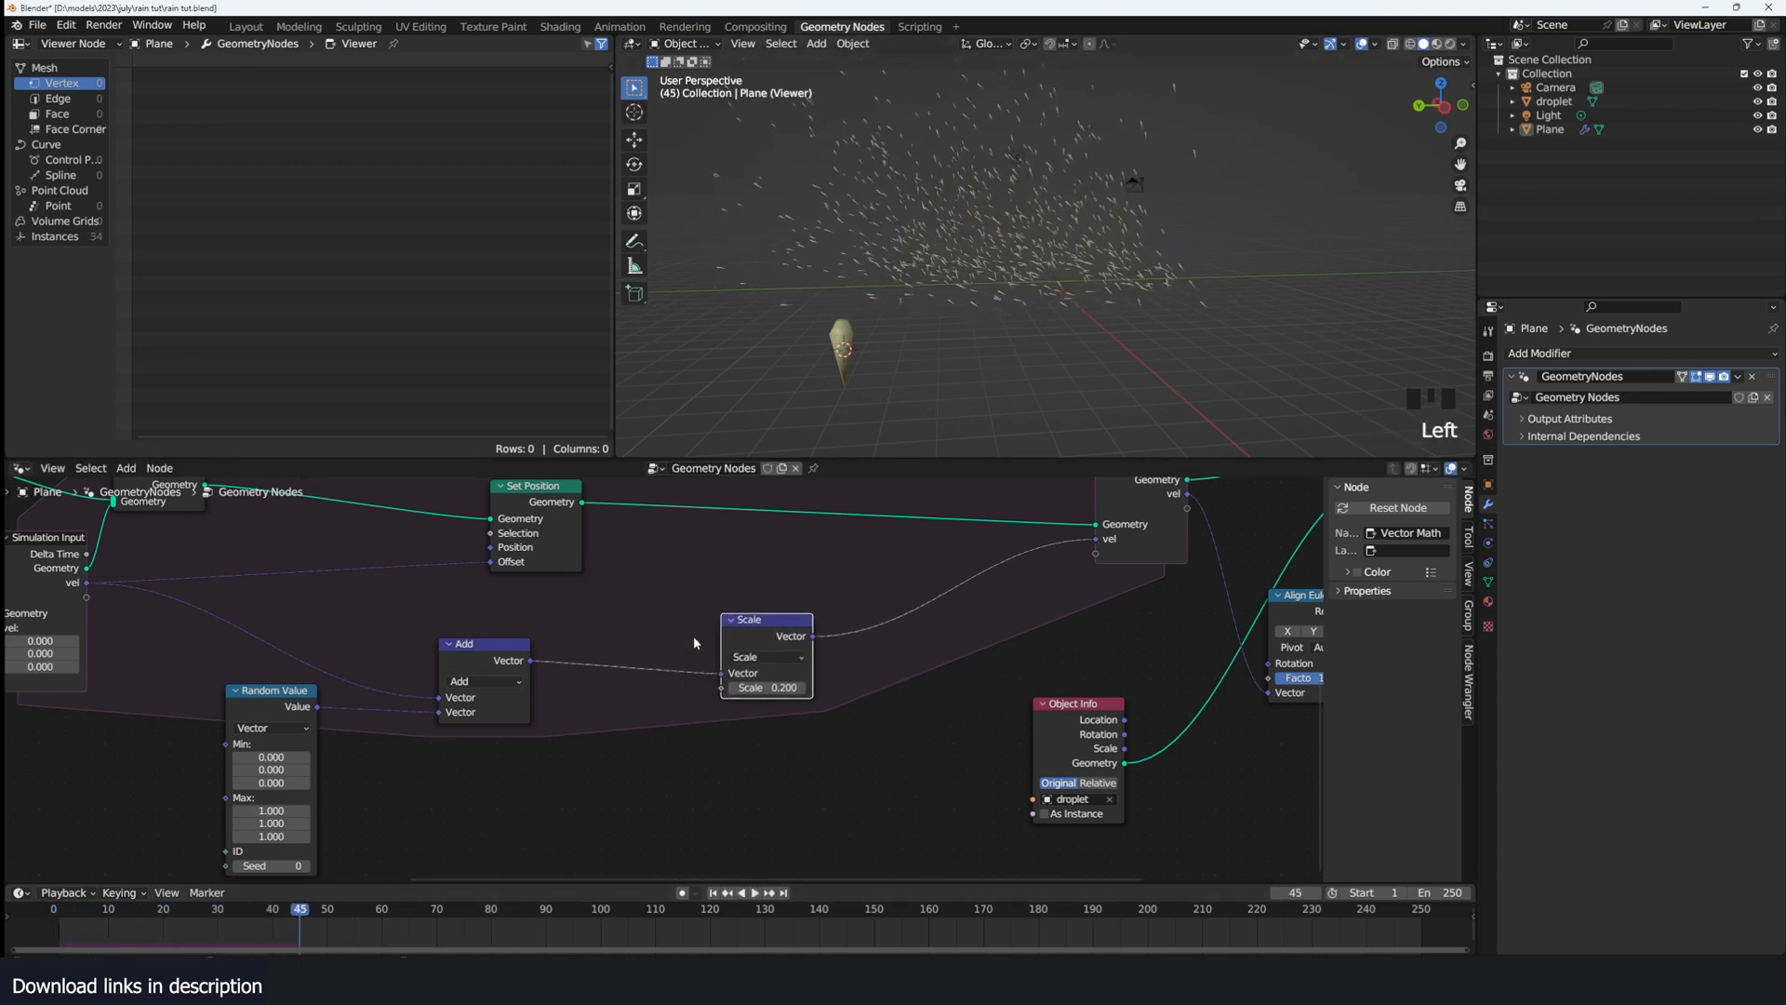
{"action": "middle_click_drag", "start_coordinate": [387, 701], "coordinate": [521, 654]}
{"action": "left_click_drag", "start_coordinate": [427, 705], "coordinate": [451, 738]}
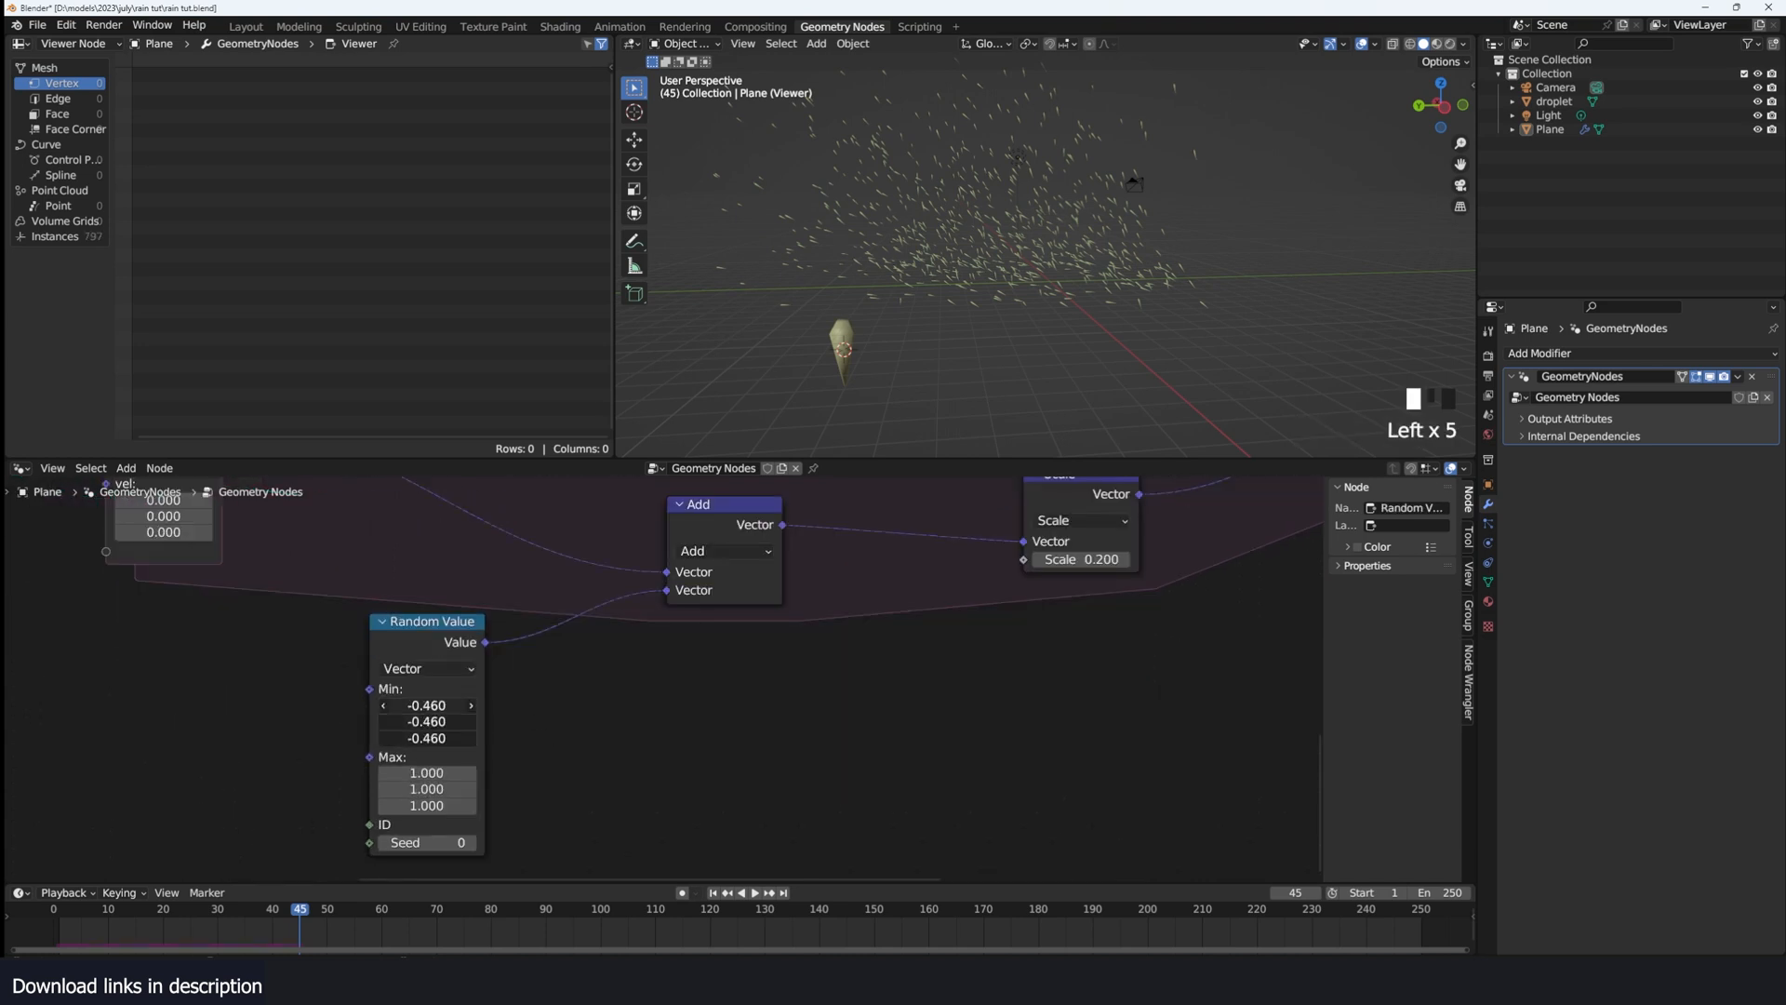
{"action": "key", "text": "shift+Left"}
{"action": "key", "text": "space"}
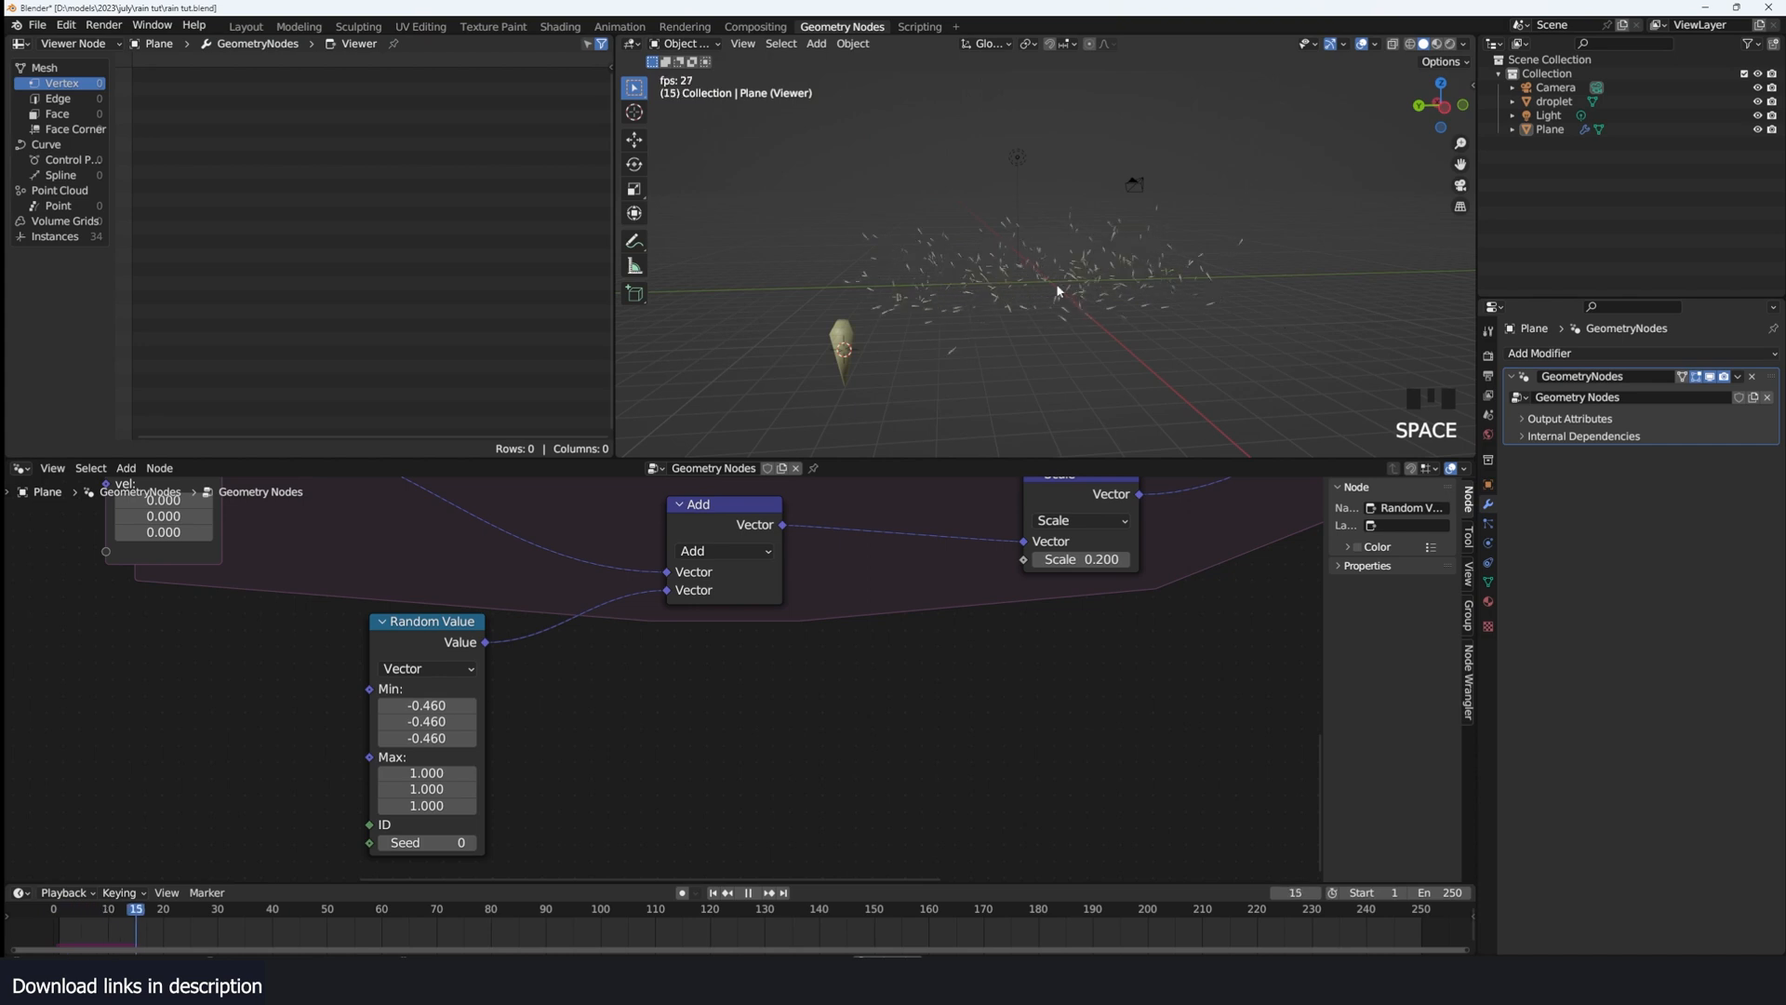
{"action": "key", "text": "space"}
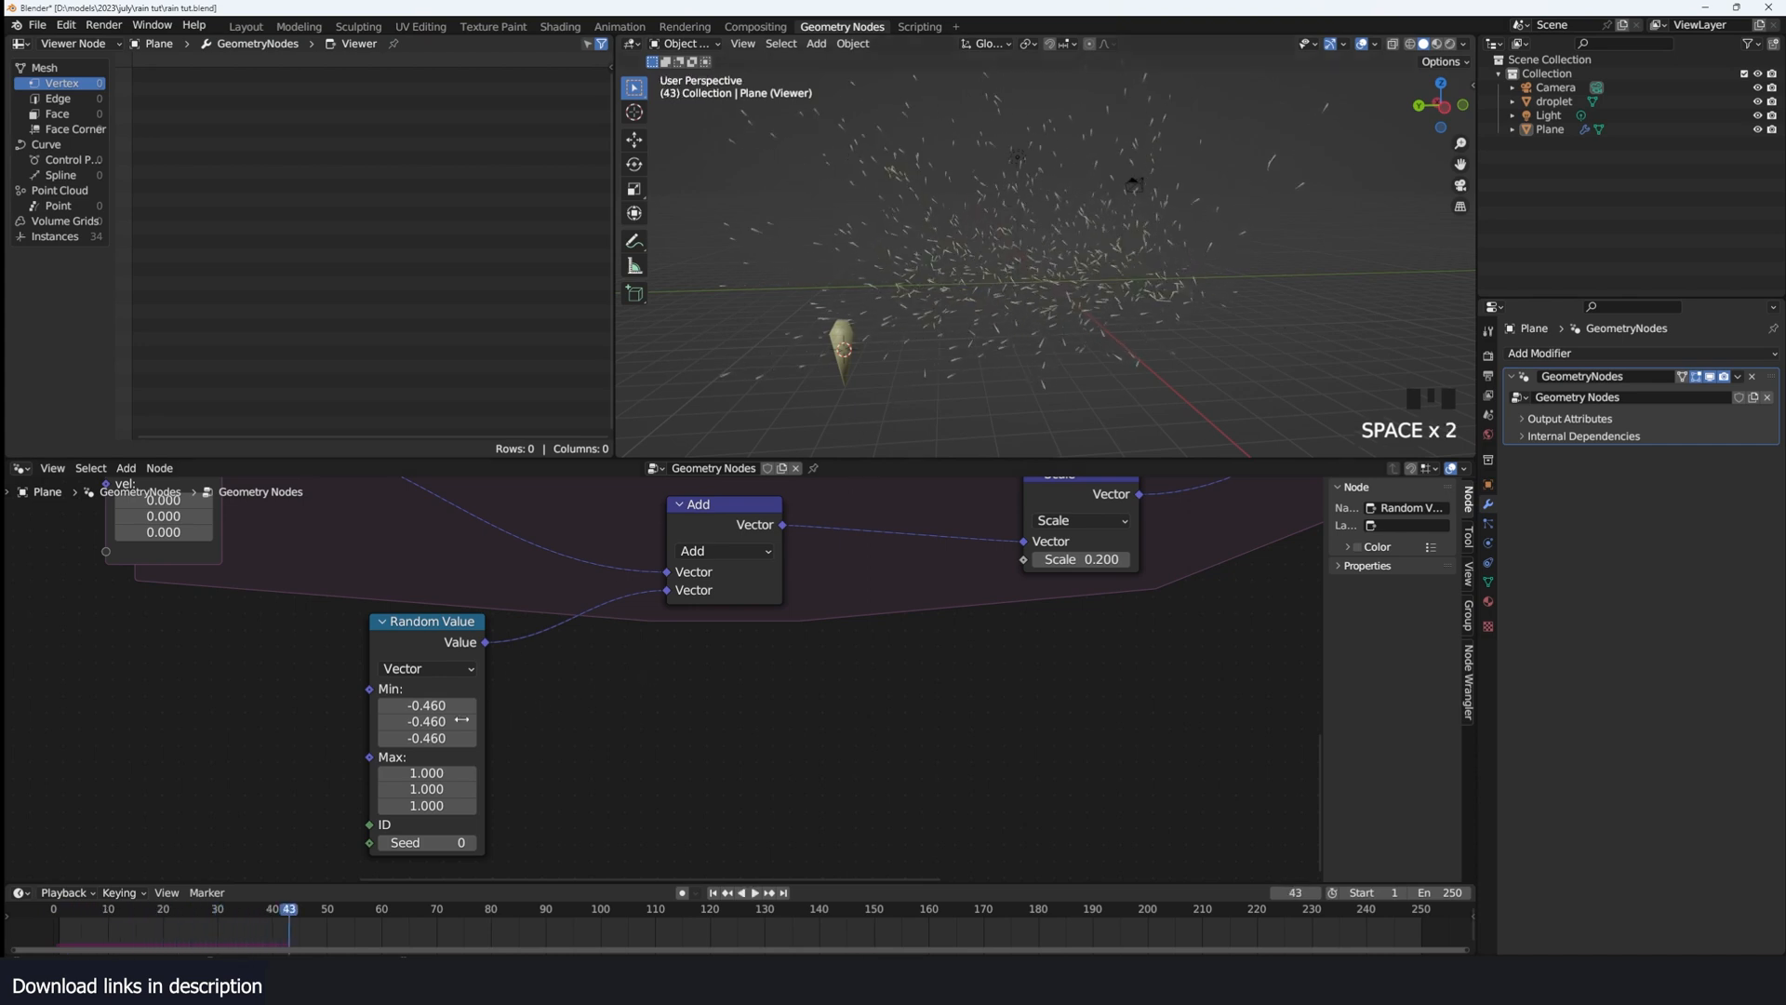
Step: Set the Random Value node's Min Z component to 0 and replay the particles from another angle
{"action": "left_click", "coordinate": [409, 739]}
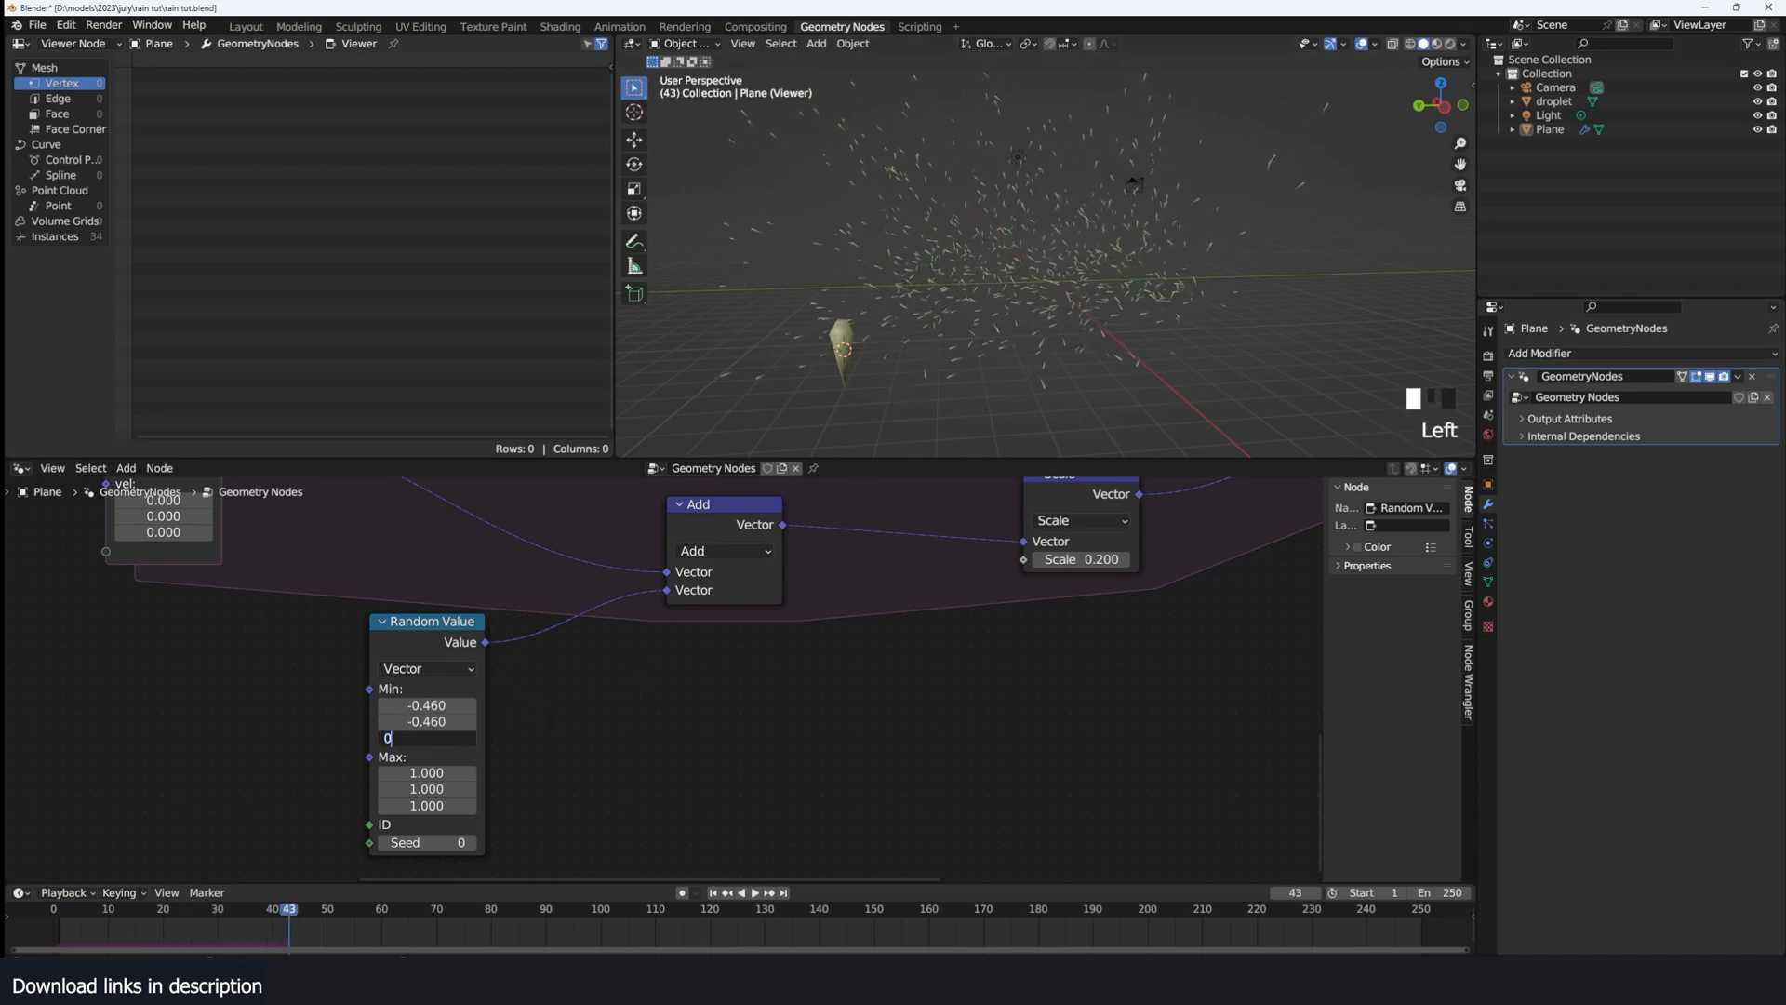
{"action": "type", "text": "0"}
{"action": "left_click", "coordinate": [552, 763]}
{"action": "key", "text": "shift+Left"}
{"action": "key", "text": "space"}
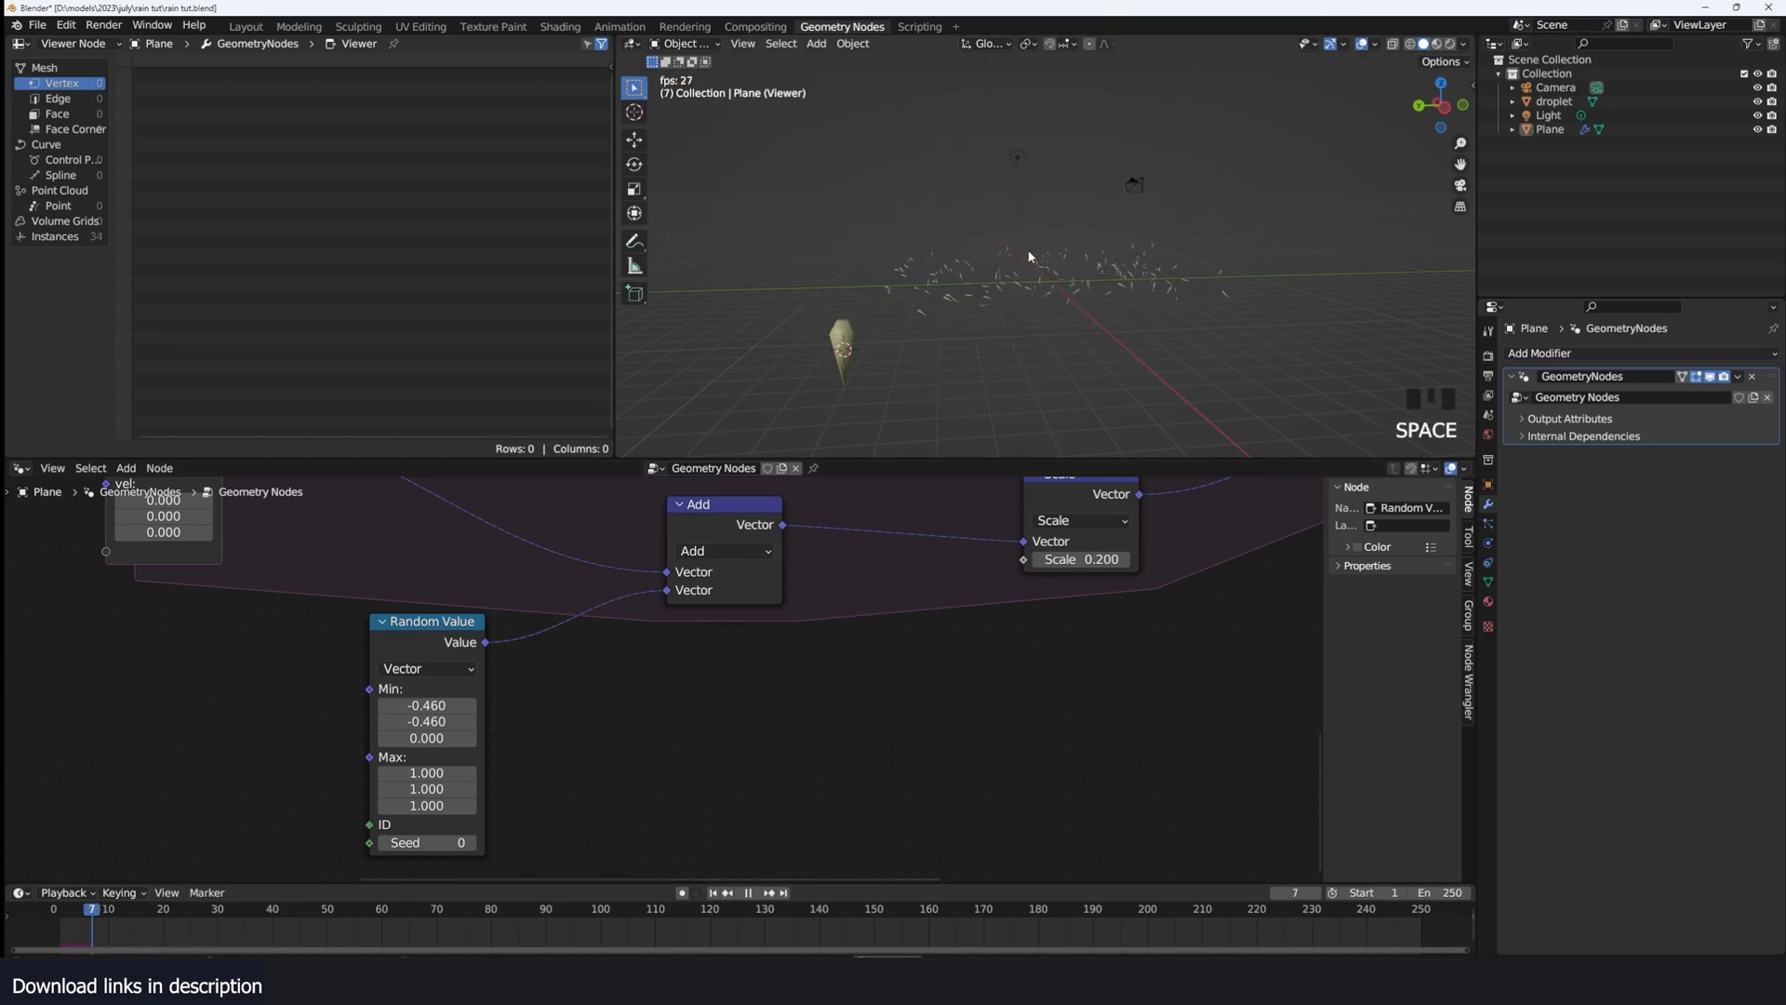
{"action": "key", "text": "grave"}
{"action": "middle_click_drag", "start_coordinate": [1029, 255], "coordinate": [913, 238]}
{"action": "key", "text": "space"}
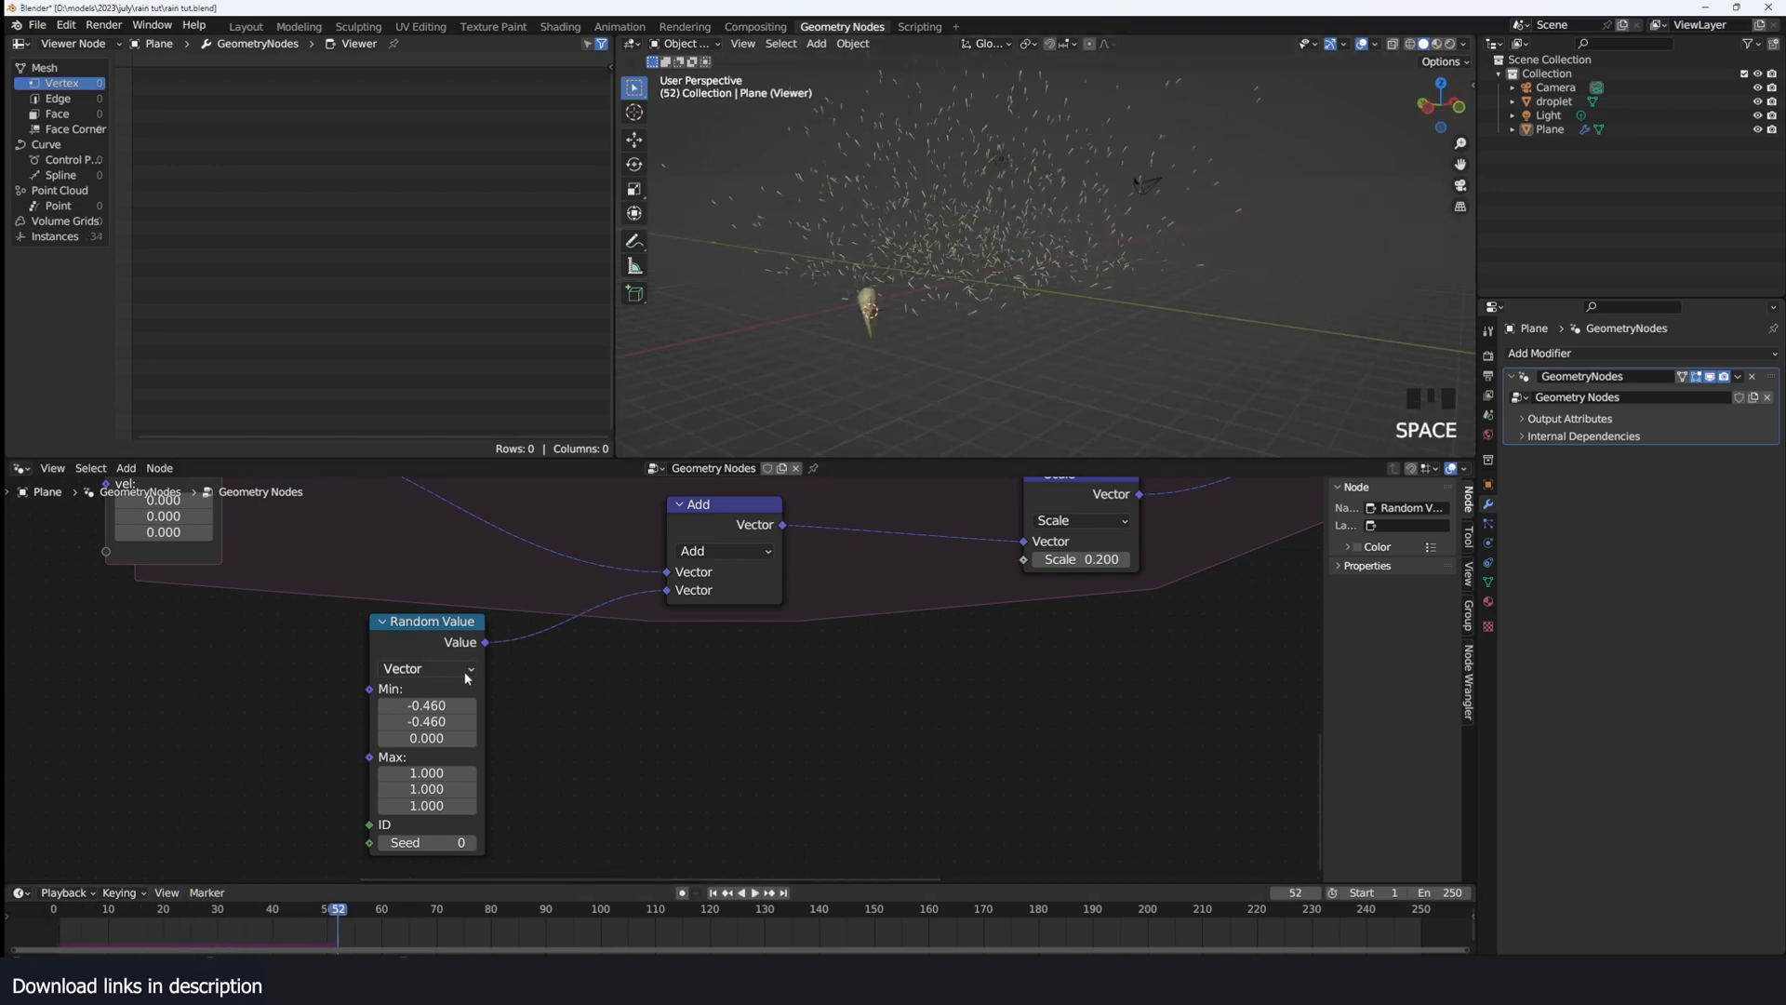
Step: Set the Random Value node's Min X and Y to -1 and place the Add and Scale nodes side by side
{"action": "left_click_drag", "start_coordinate": [547, 607], "coordinate": [505, 610]}
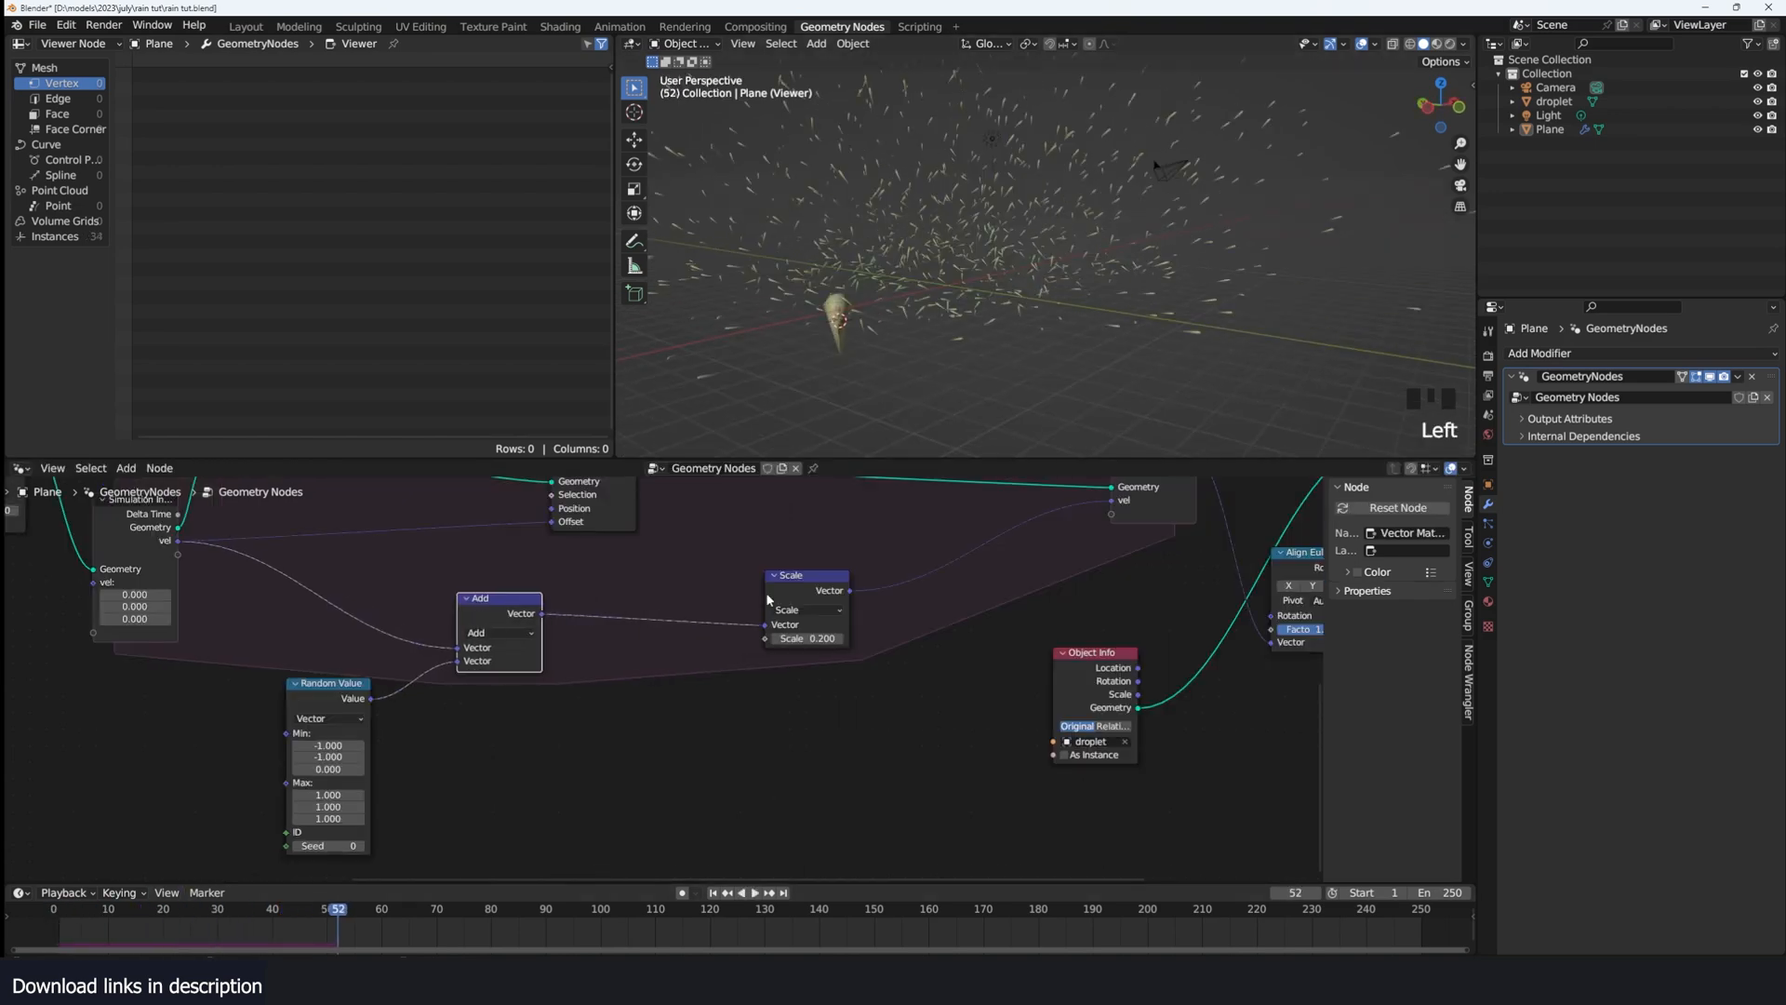
{"action": "left_click_drag", "start_coordinate": [793, 596], "coordinate": [589, 626]}
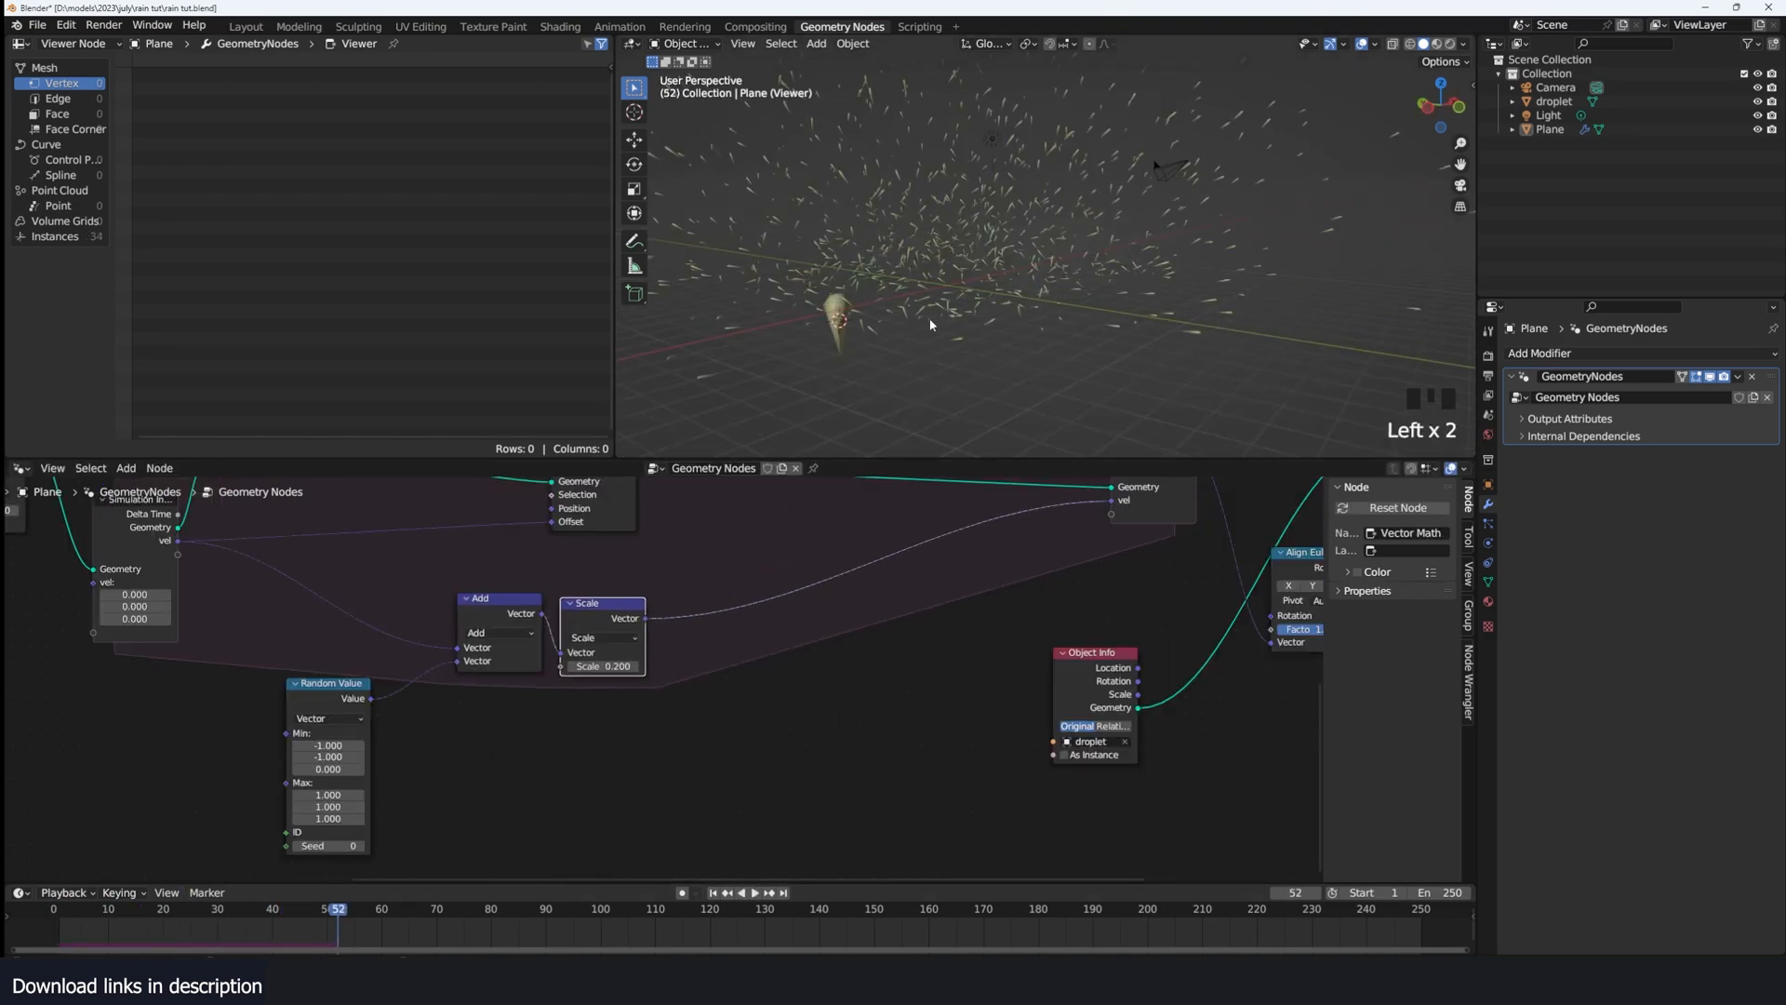
{"action": "key", "text": "shift+a"}
Step: Duplicate the Add node onto the link after Scale, and set the copy to Subtract with a Z value of 1
{"action": "left_click", "coordinate": [518, 618]}
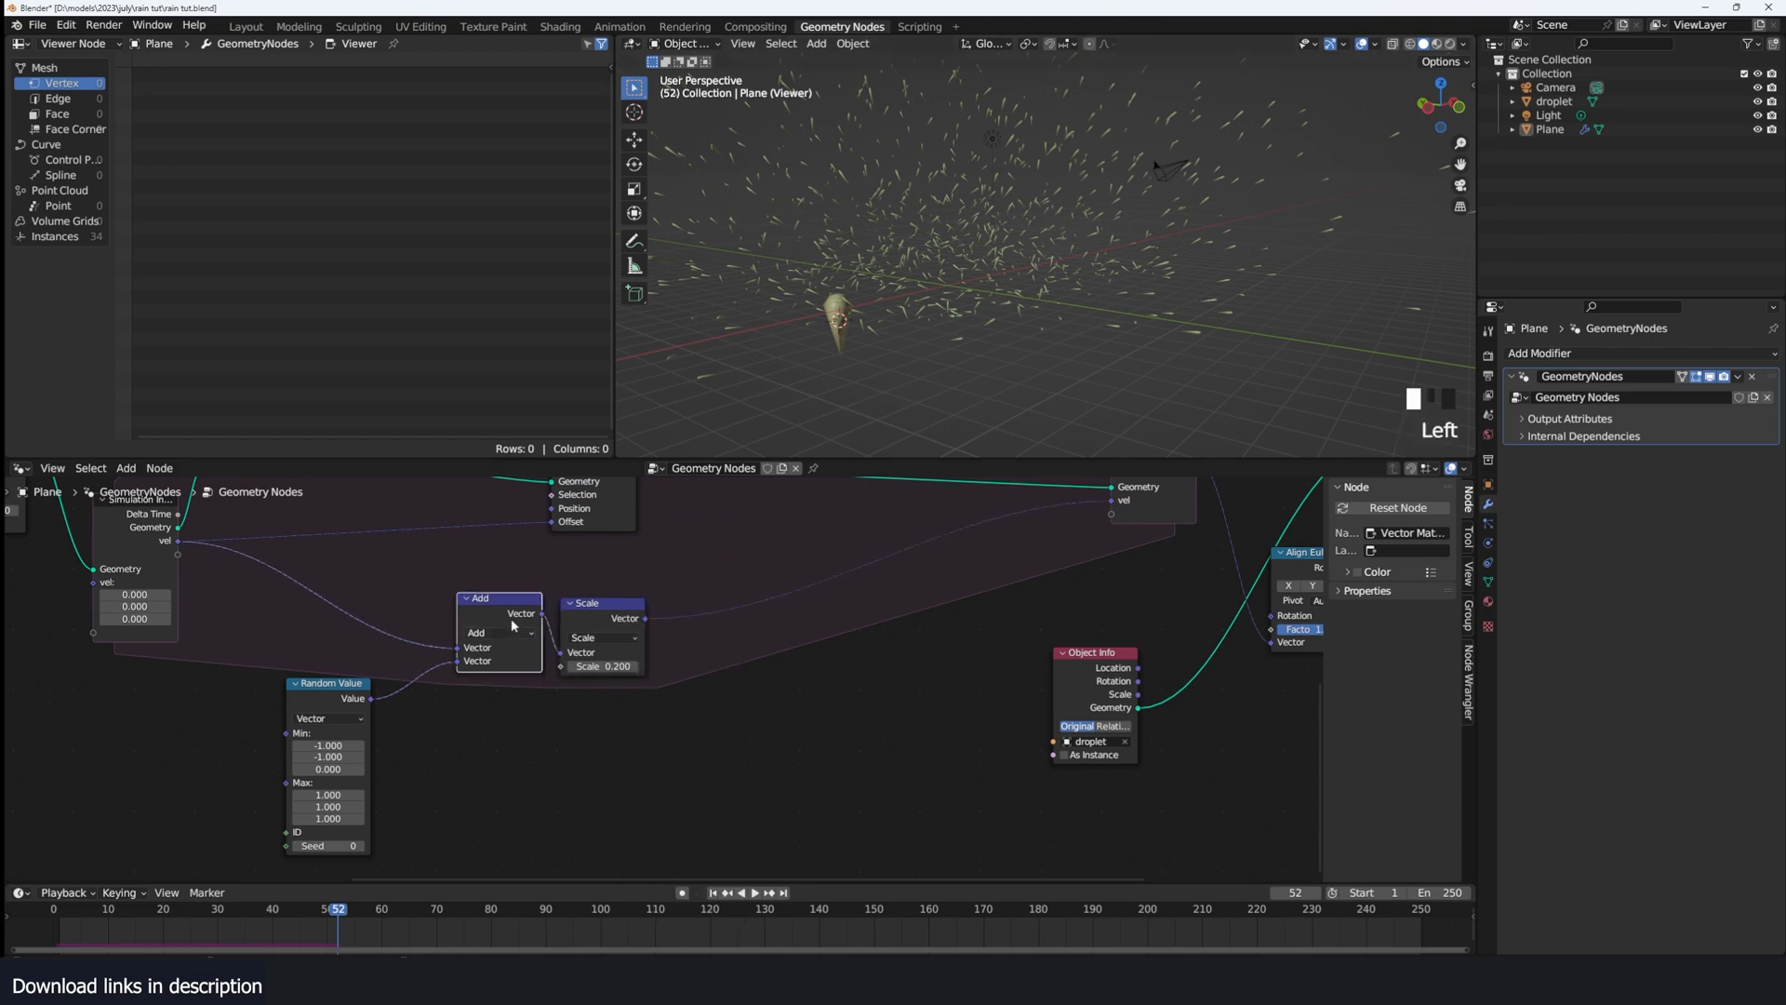
{"action": "key", "text": "shift+d"}
{"action": "left_click", "coordinate": [849, 598]}
{"action": "left_click", "coordinate": [851, 606]}
{"action": "left_click", "coordinate": [847, 633]}
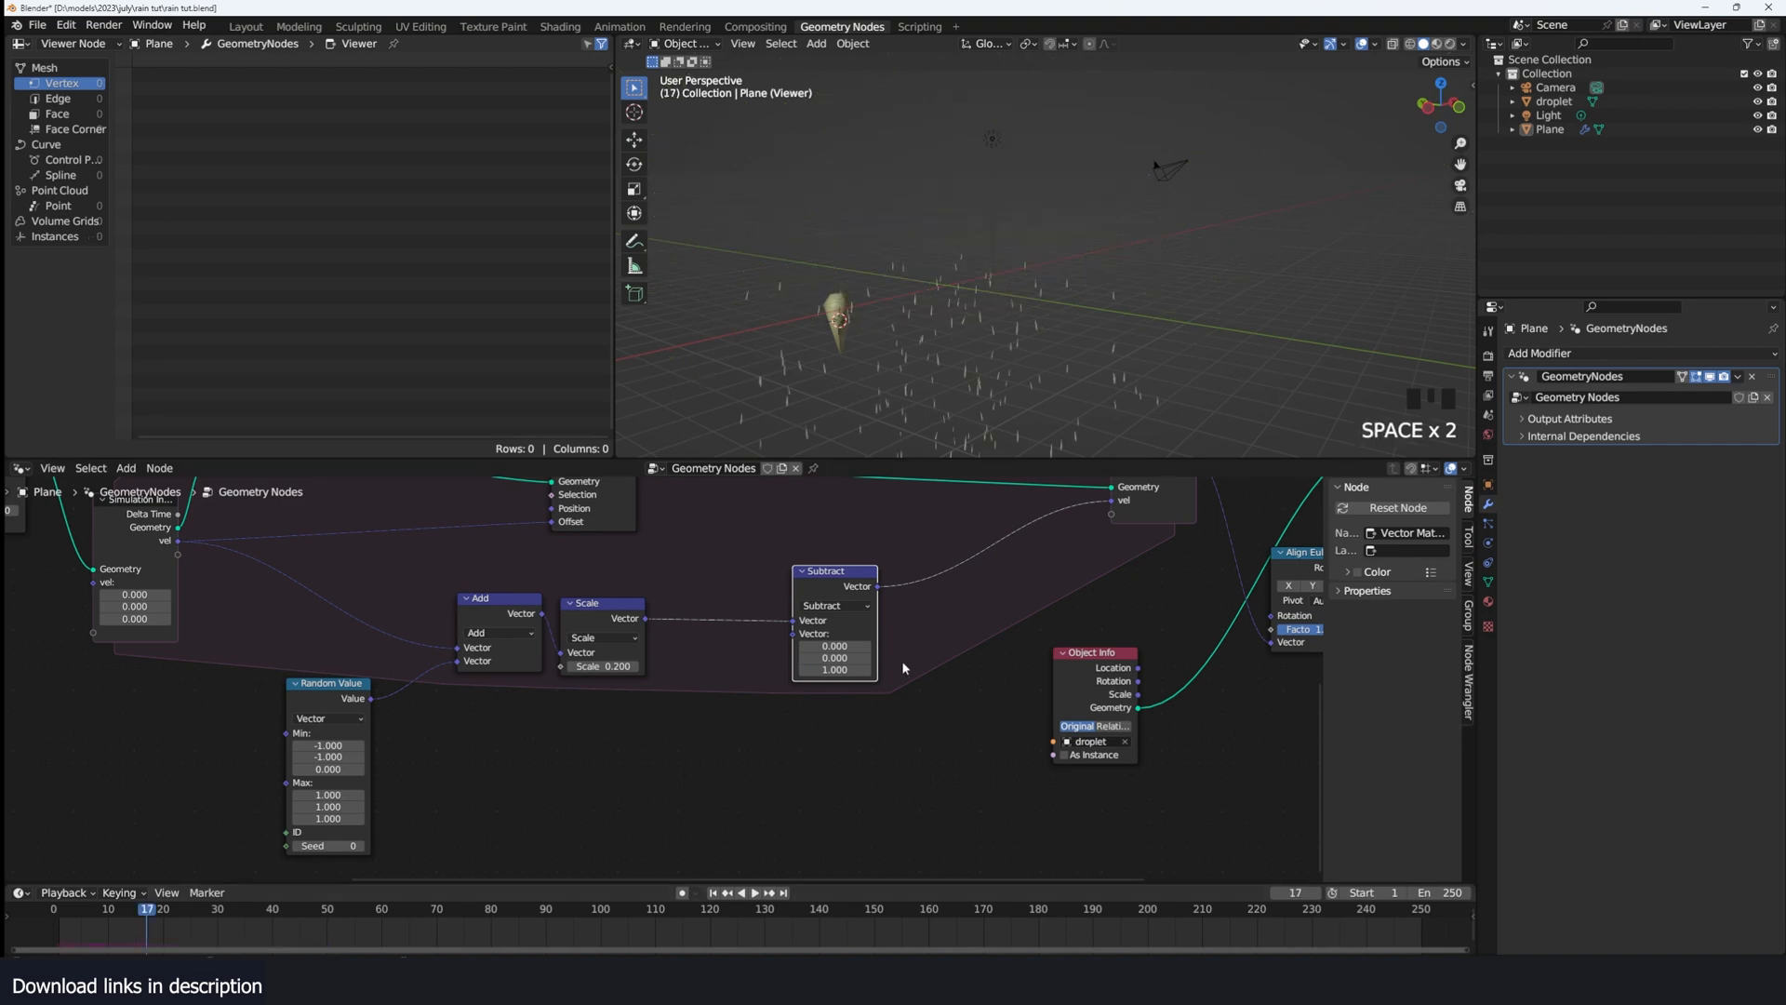
Step: Set the Subtract node's Z value to 0.01 and replay the particles
{"action": "left_click", "coordinate": [837, 669]}
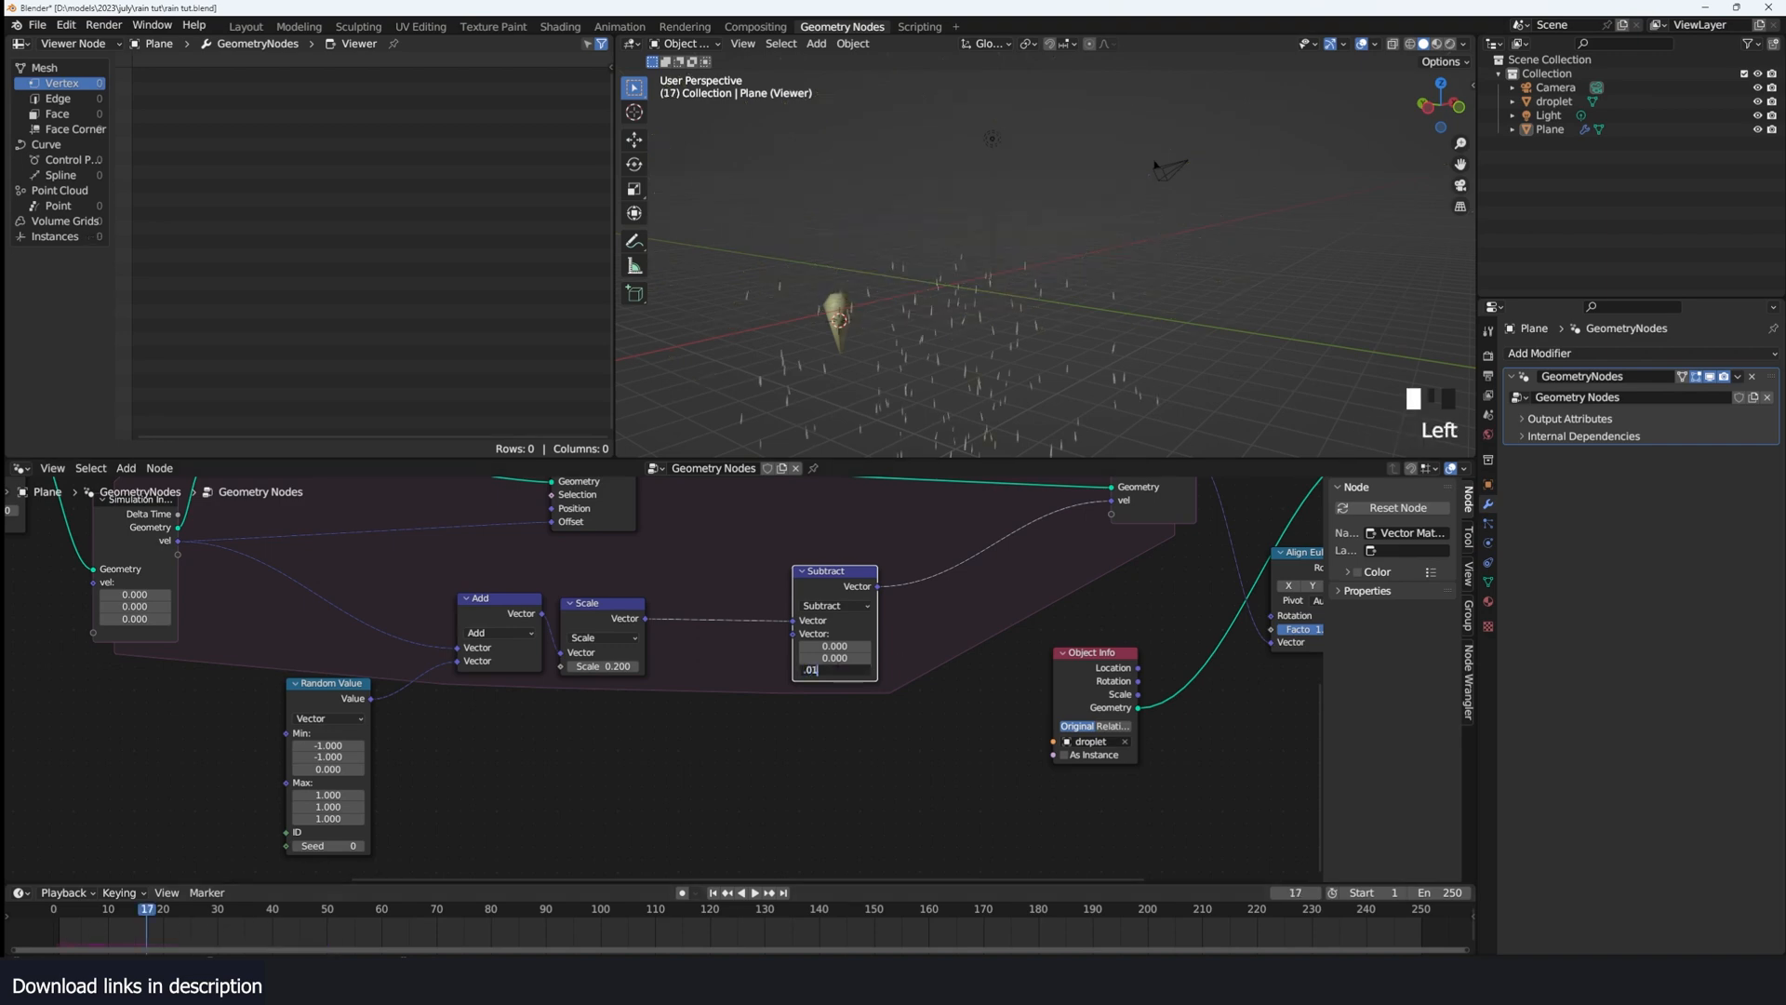
{"action": "type", "text": ".01"}
{"action": "key", "text": "Return"}
{"action": "key", "text": "space"}
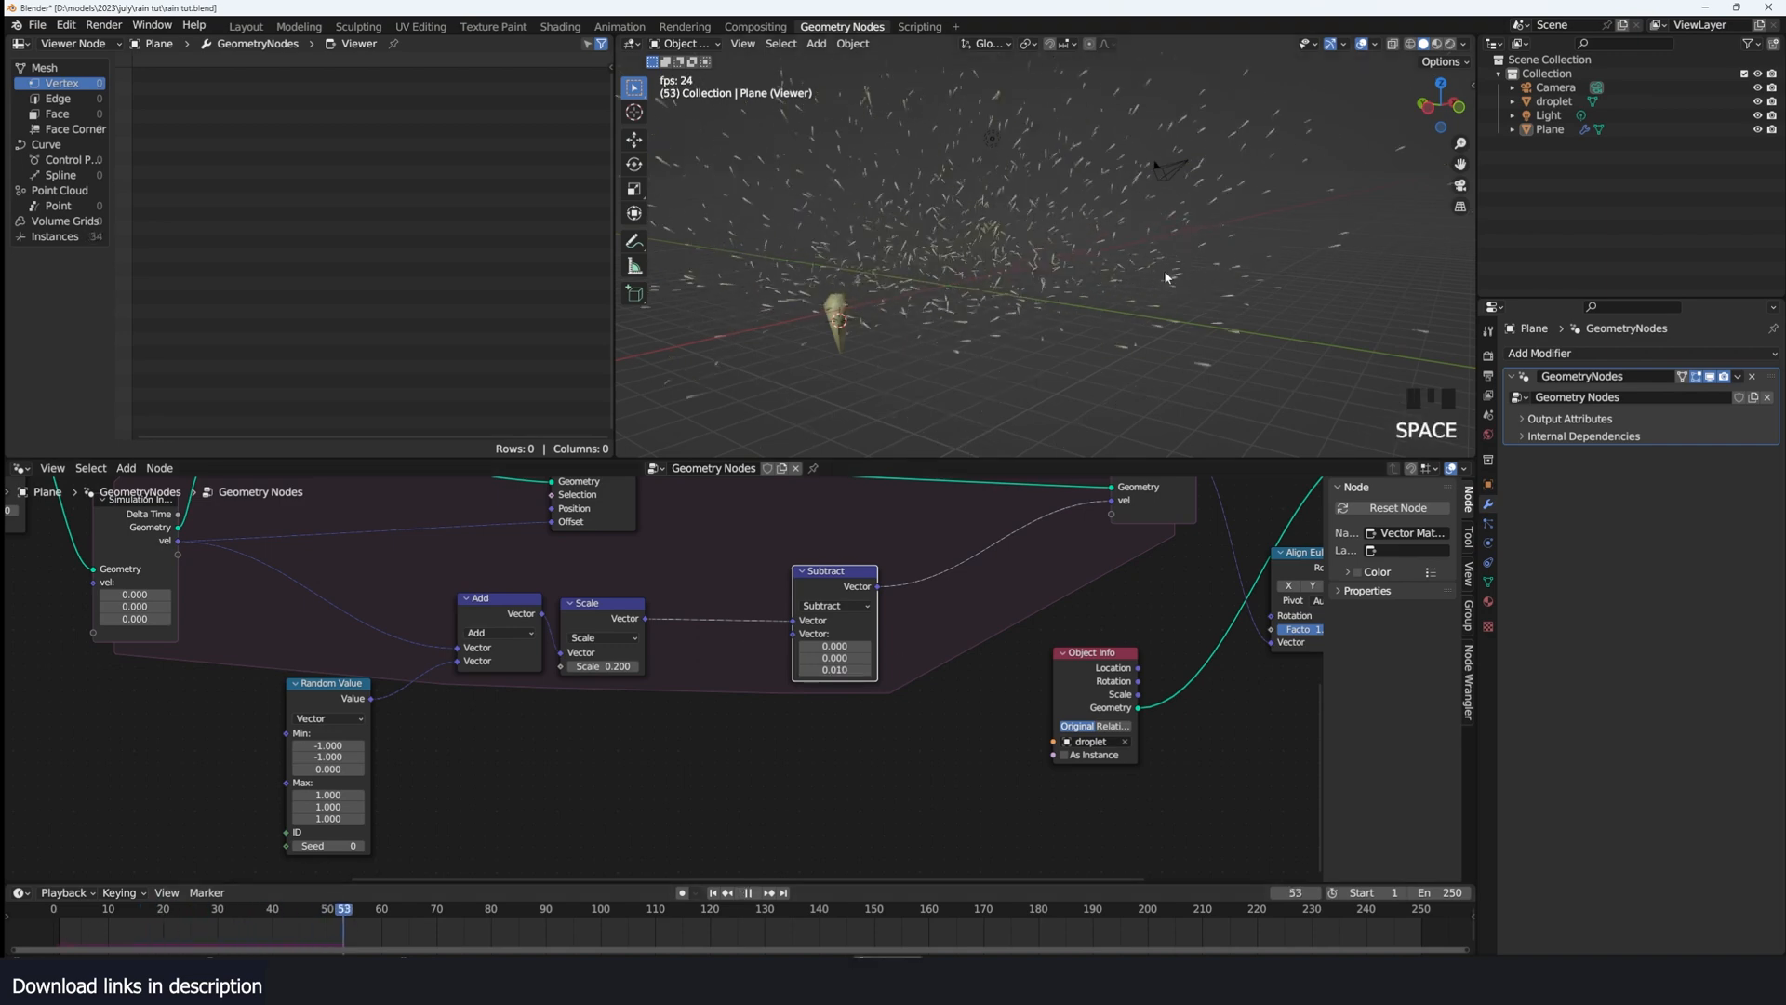
{"action": "key", "text": "space"}
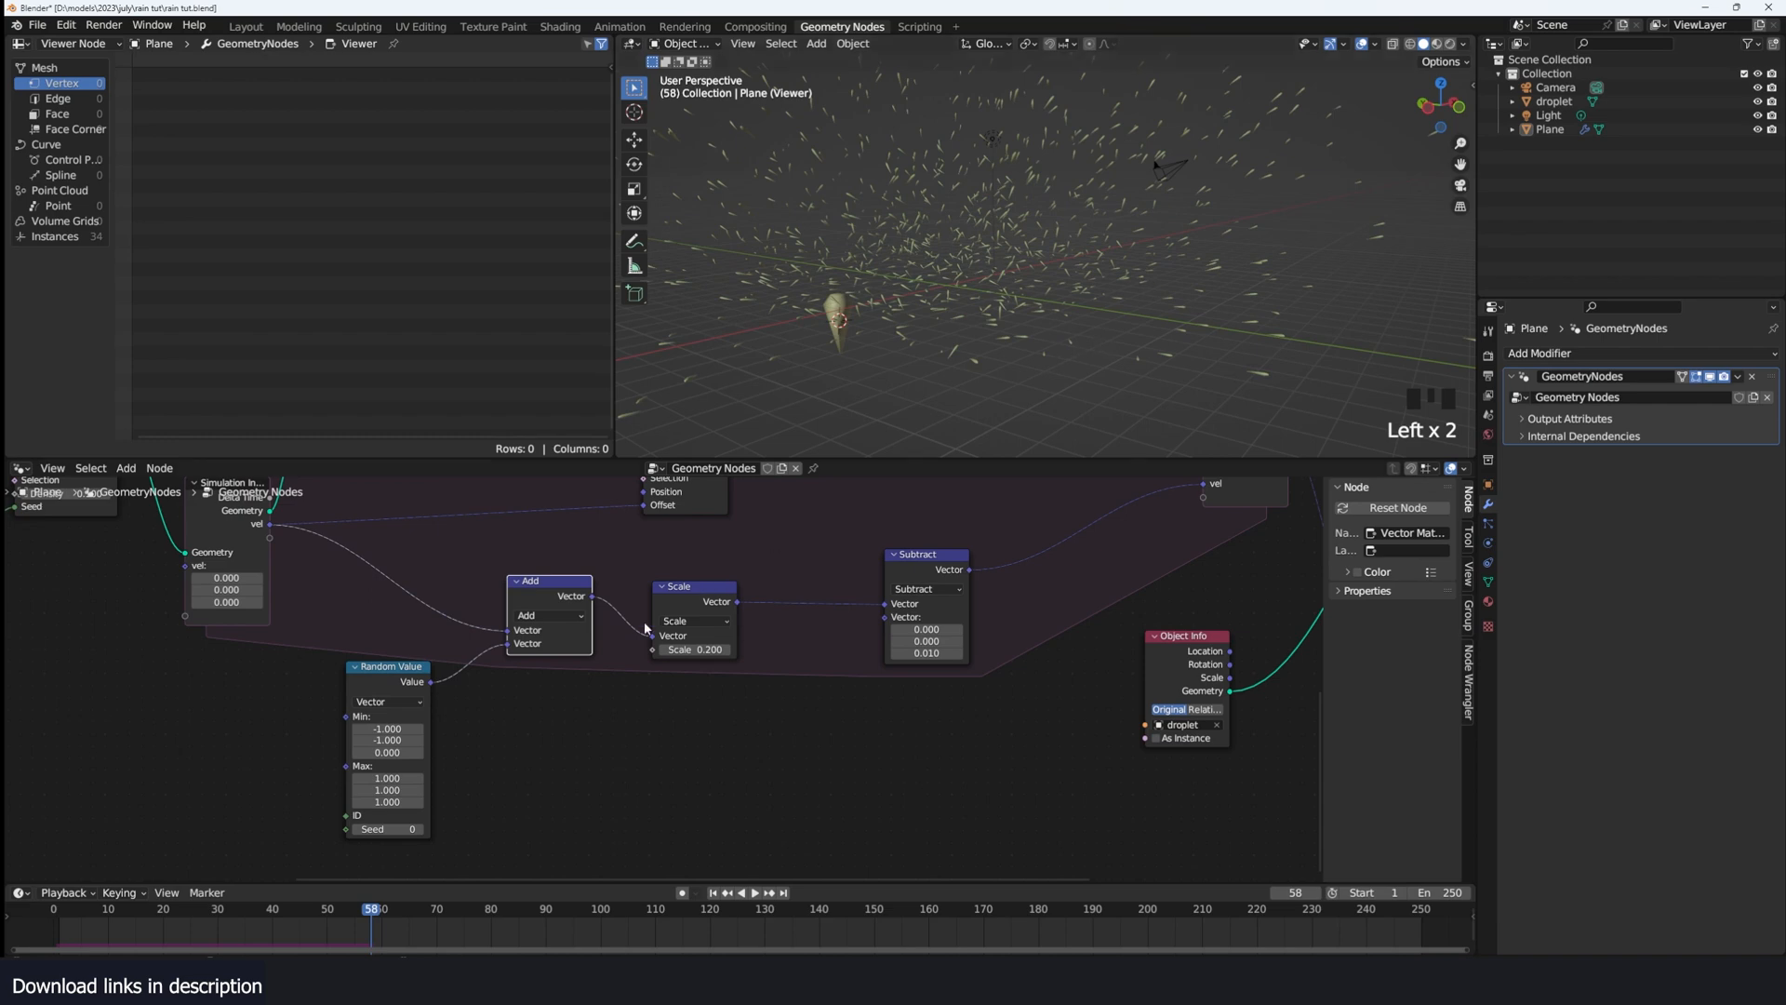
Step: Rearrange the velocity chain, moving Add and Scale closer to Random Value and Subtract nearer to the simulation's output
{"action": "double_click", "coordinate": [644, 621]}
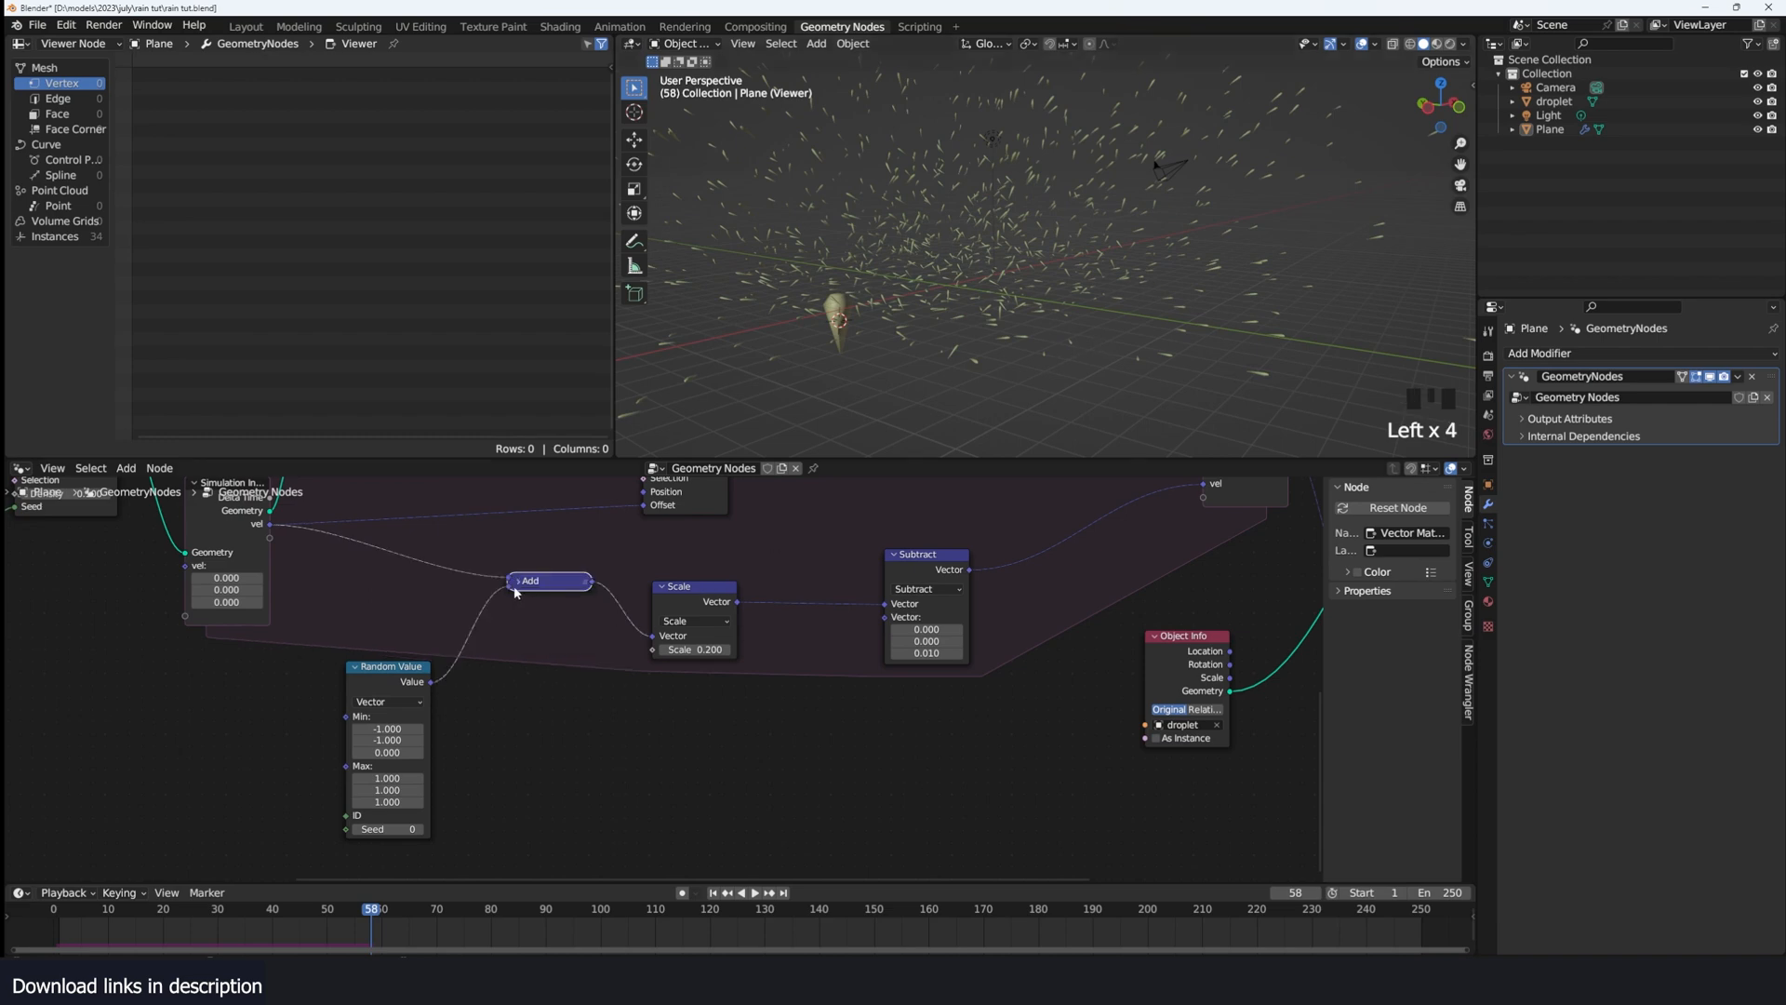
{"action": "left_click", "coordinate": [638, 594]}
{"action": "scroll", "coordinate": [638, 593], "scroll_direction": "down", "scroll_amount": 5}
{"action": "scroll", "coordinate": [577, 577], "scroll_direction": "up", "scroll_amount": 3}
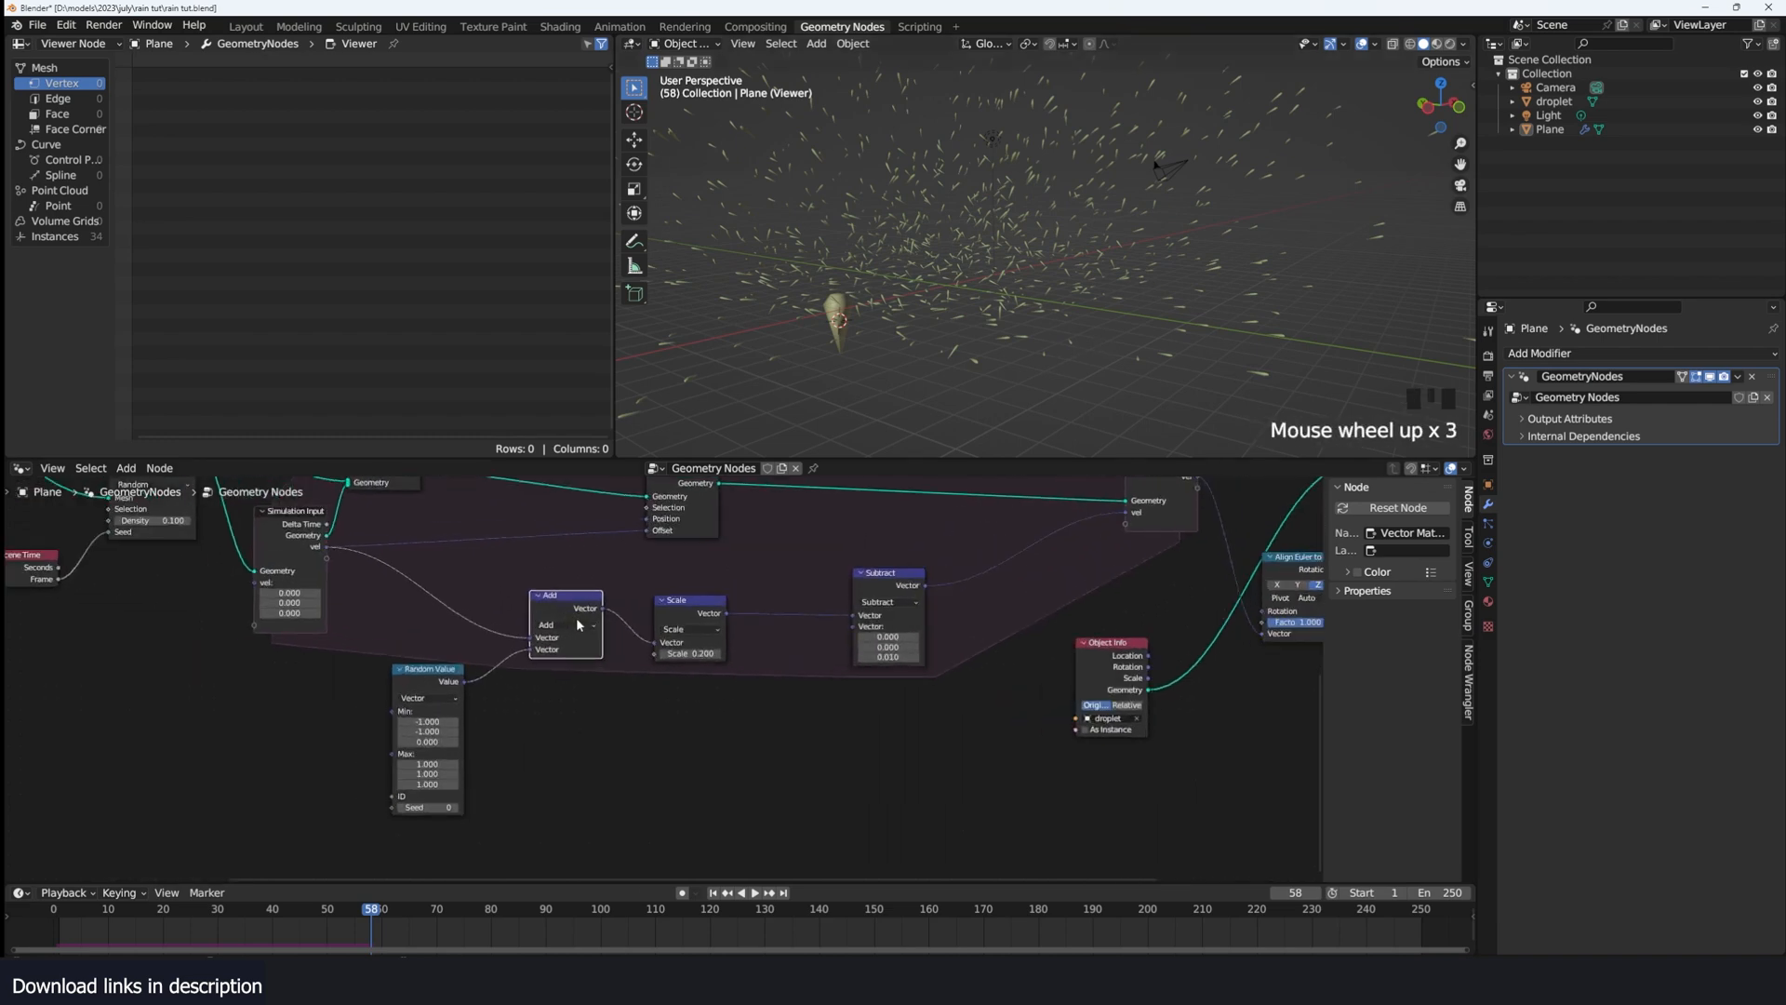
{"action": "left_click", "coordinate": [404, 593]}
{"action": "left_click_drag", "start_coordinate": [403, 593], "coordinate": [629, 780]}
{"action": "left_click_drag", "start_coordinate": [891, 581], "coordinate": [960, 610]}
{"action": "scroll", "coordinate": [1096, 292], "scroll_direction": "down", "scroll_amount": 2}
Step: Replay the particles and set the Subtract node's Z value to 0.02
{"action": "key", "text": "space"}
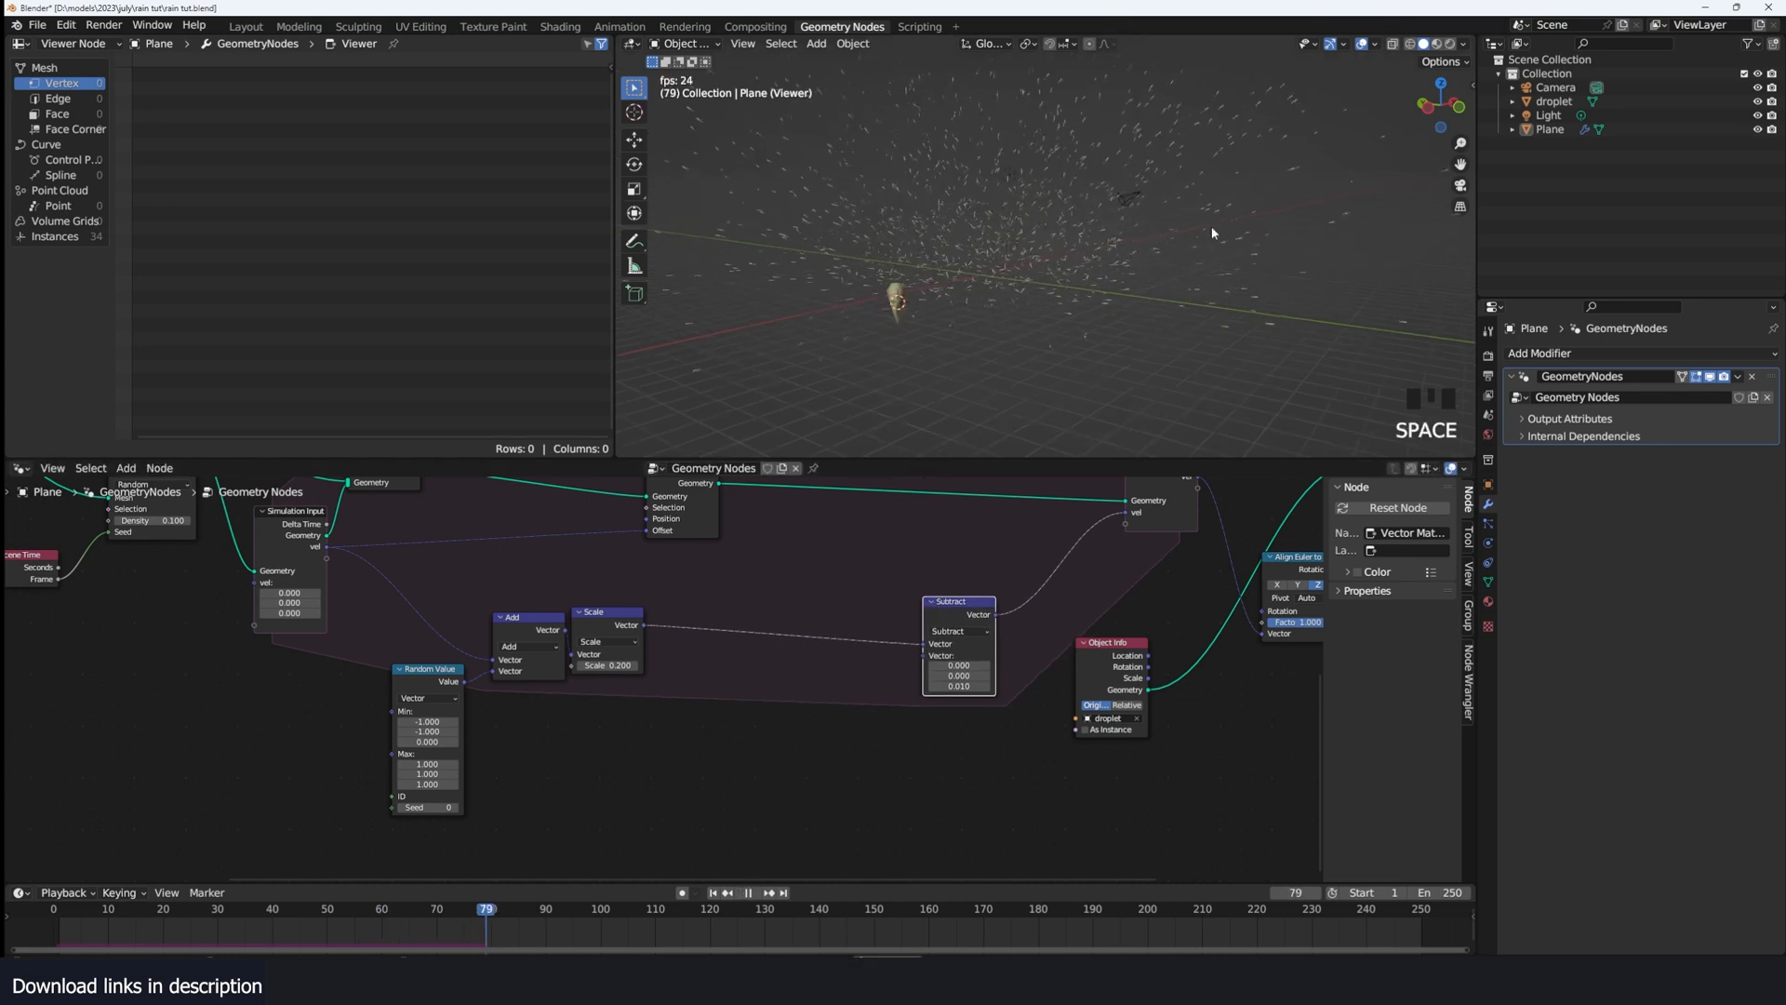
{"action": "key", "text": "space"}
{"action": "scroll", "coordinate": [664, 679], "scroll_direction": "up", "scroll_amount": 3}
{"action": "left_click", "coordinate": [665, 600]}
{"action": "key", "text": "shift+a"}
{"action": "left_click", "coordinate": [712, 586]}
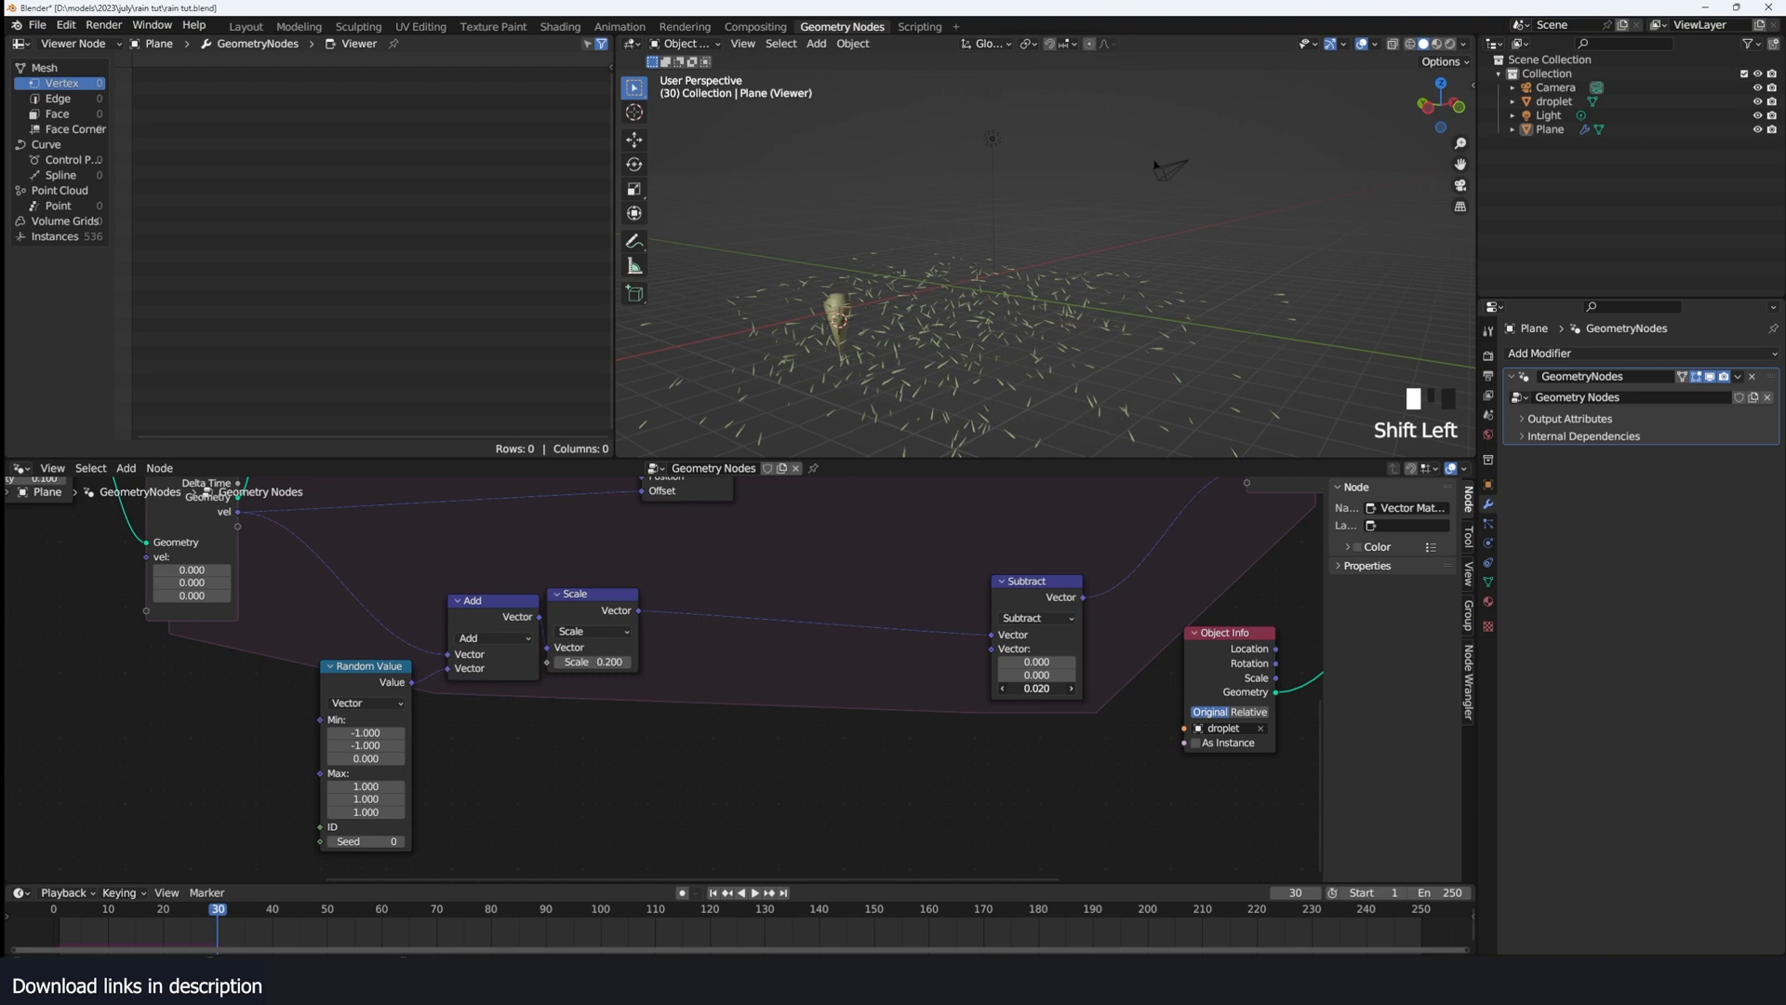
Step: Duplicate the Scale node onto the link between vel and Add, set the copy's scale to 2.11, and replay the particles
{"action": "left_click_drag", "start_coordinate": [369, 666], "coordinate": [283, 683]}
{"action": "left_click_drag", "start_coordinate": [576, 595], "coordinate": [625, 605]}
{"action": "key", "text": "shift+d"}
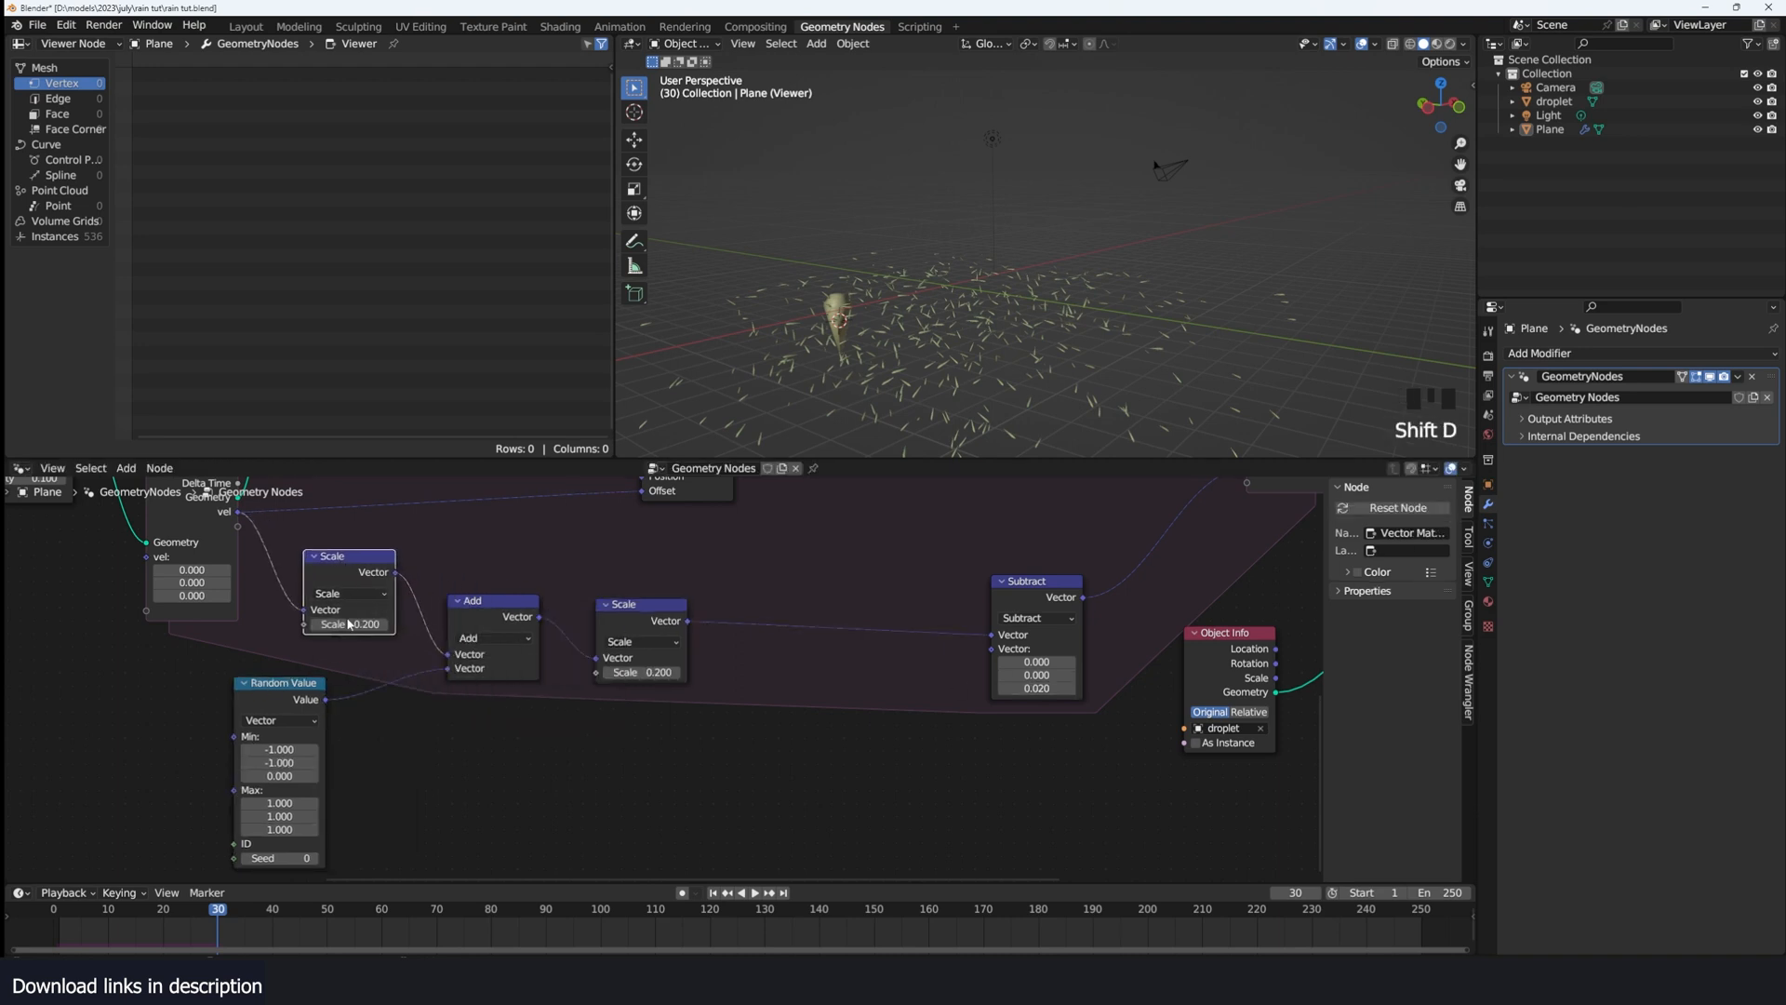
{"action": "left_click", "coordinate": [366, 601]}
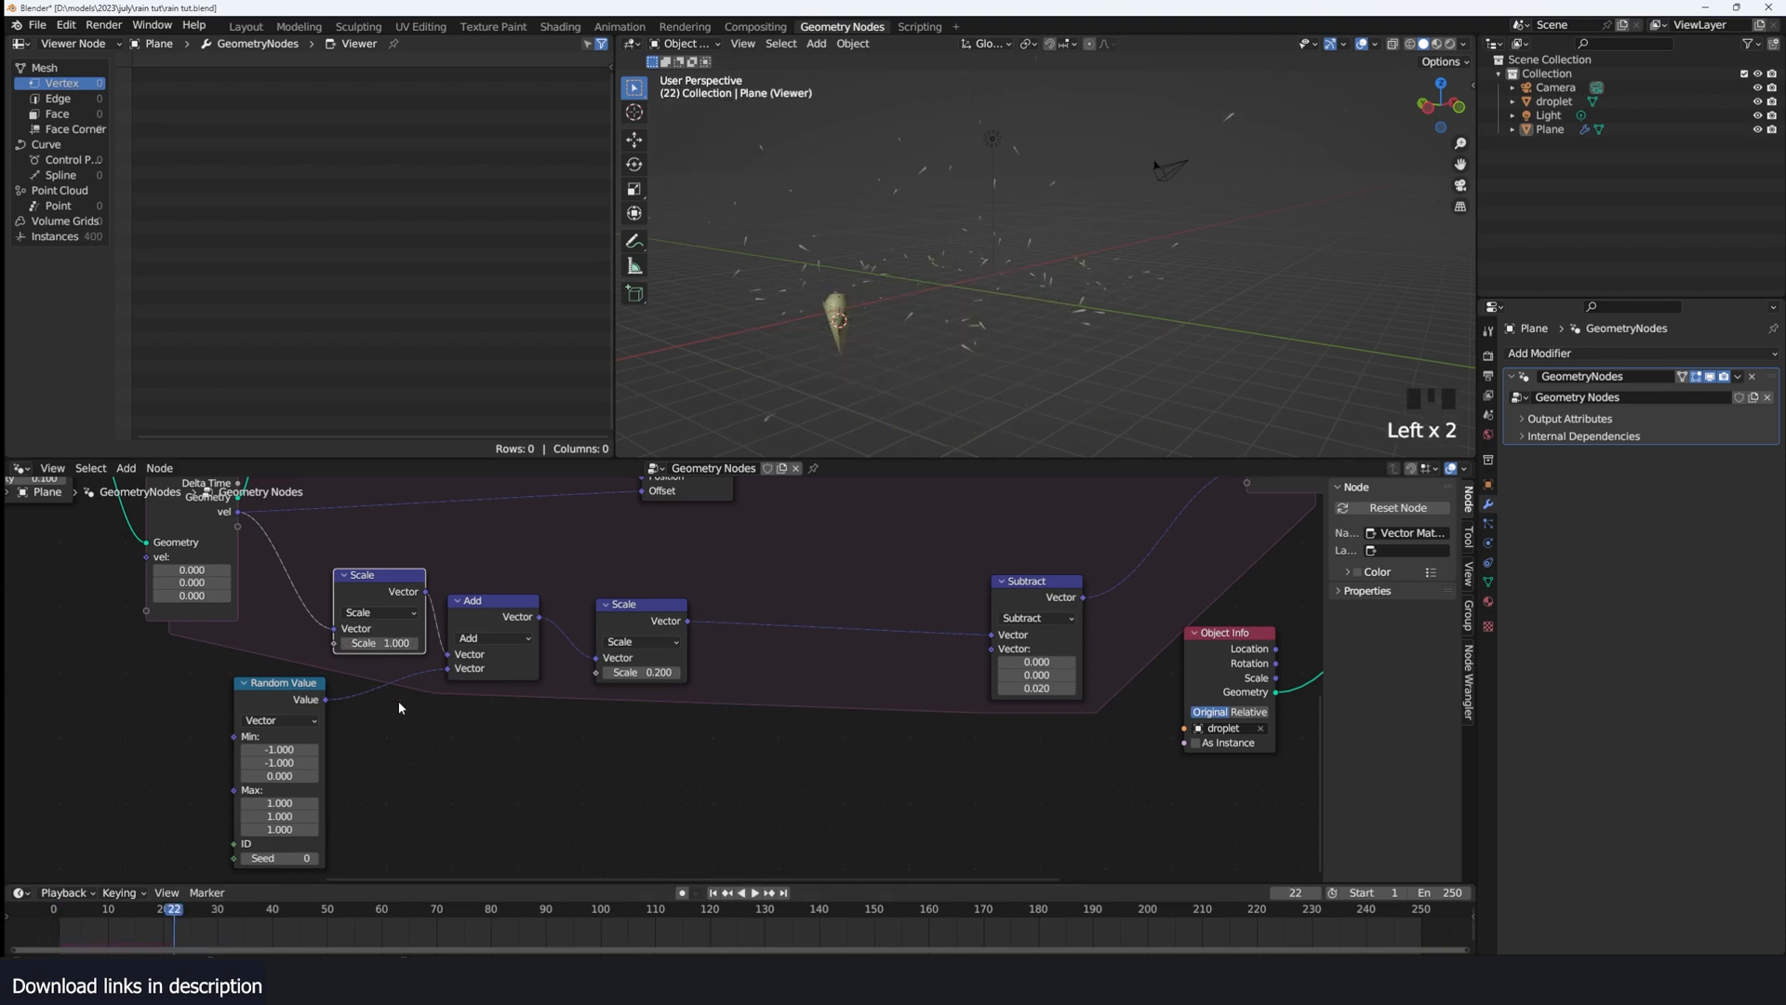
{"action": "key", "text": "space"}
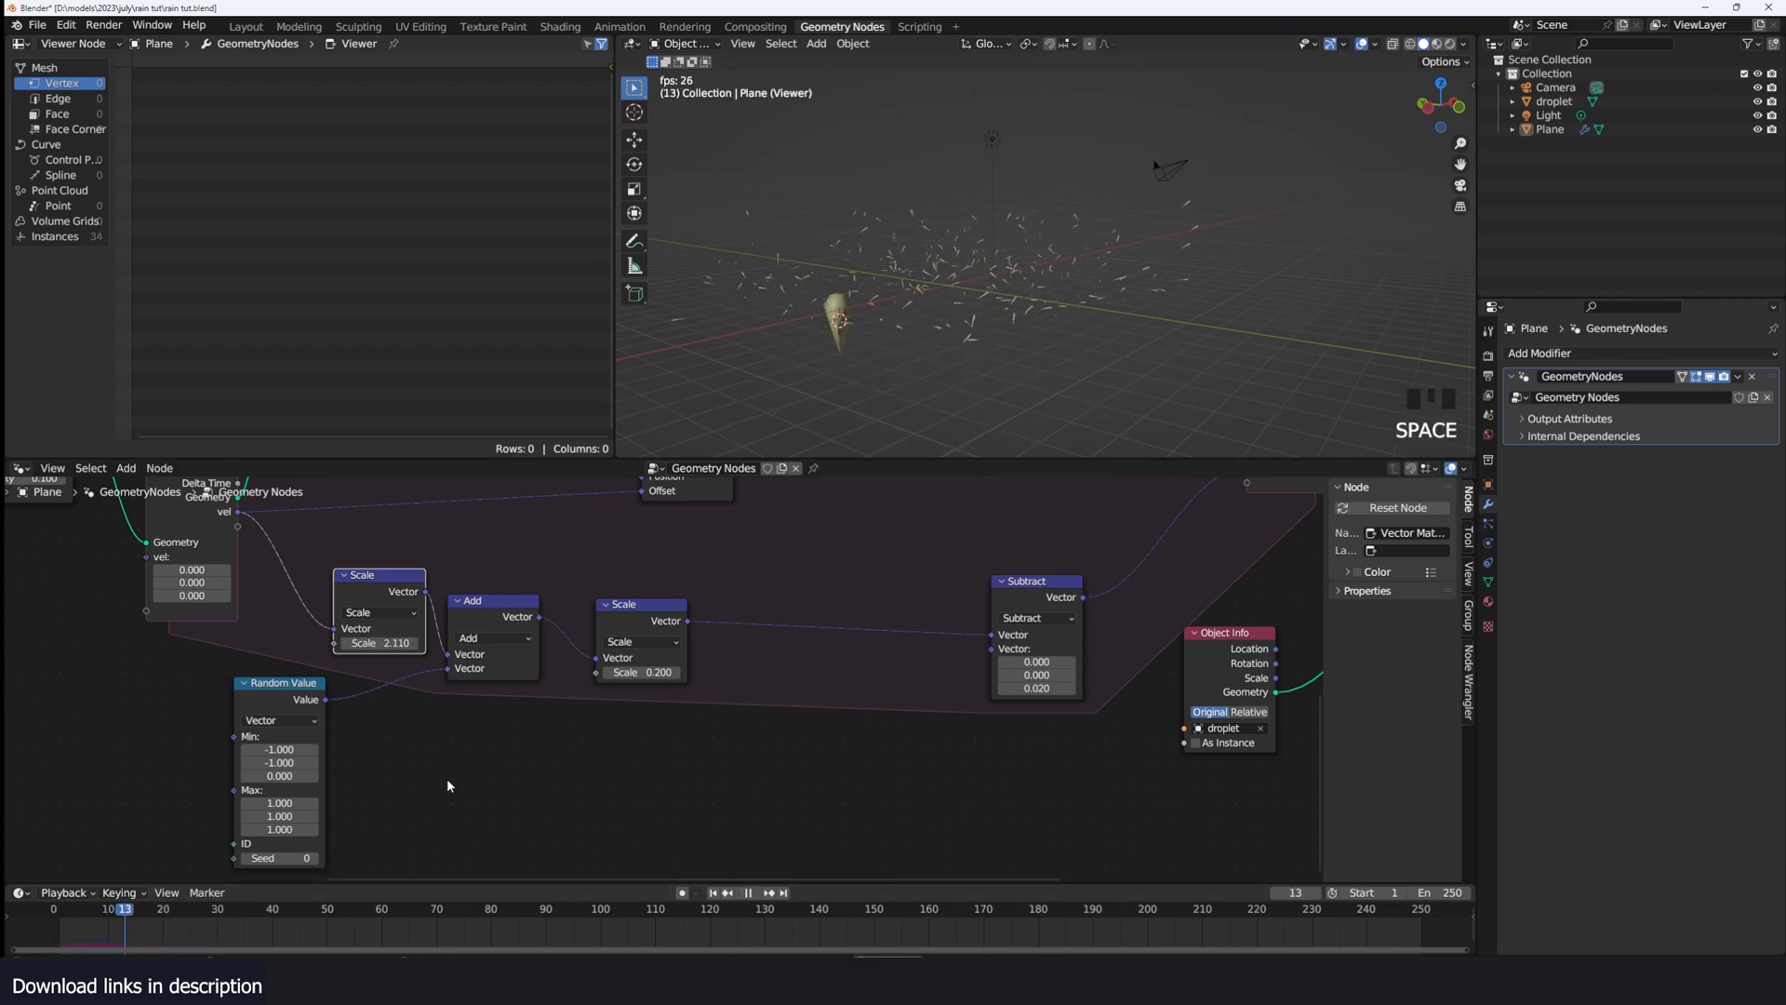
Step: Insert a Normalize operation between Add and the 0.2 Scale by duplicating Scale, and set the vel Scale node to 15.21
{"action": "key", "text": "shift+a"}
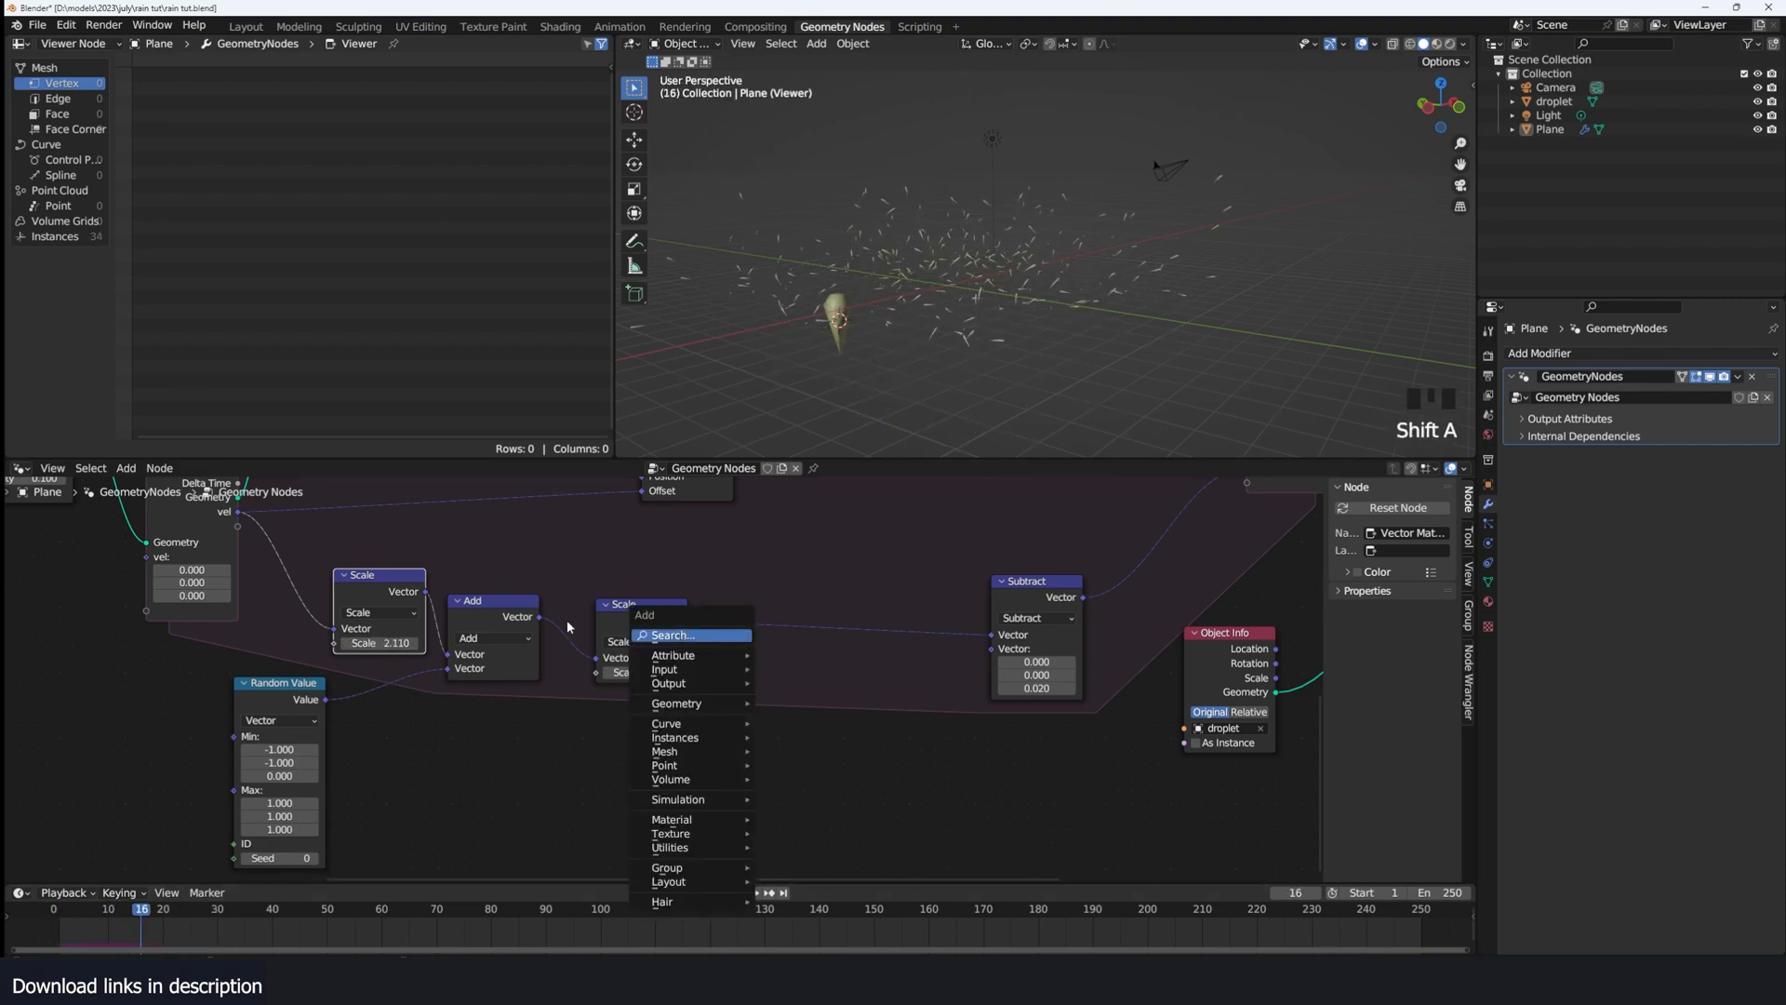
{"action": "left_click_drag", "start_coordinate": [651, 604], "coordinate": [614, 603]}
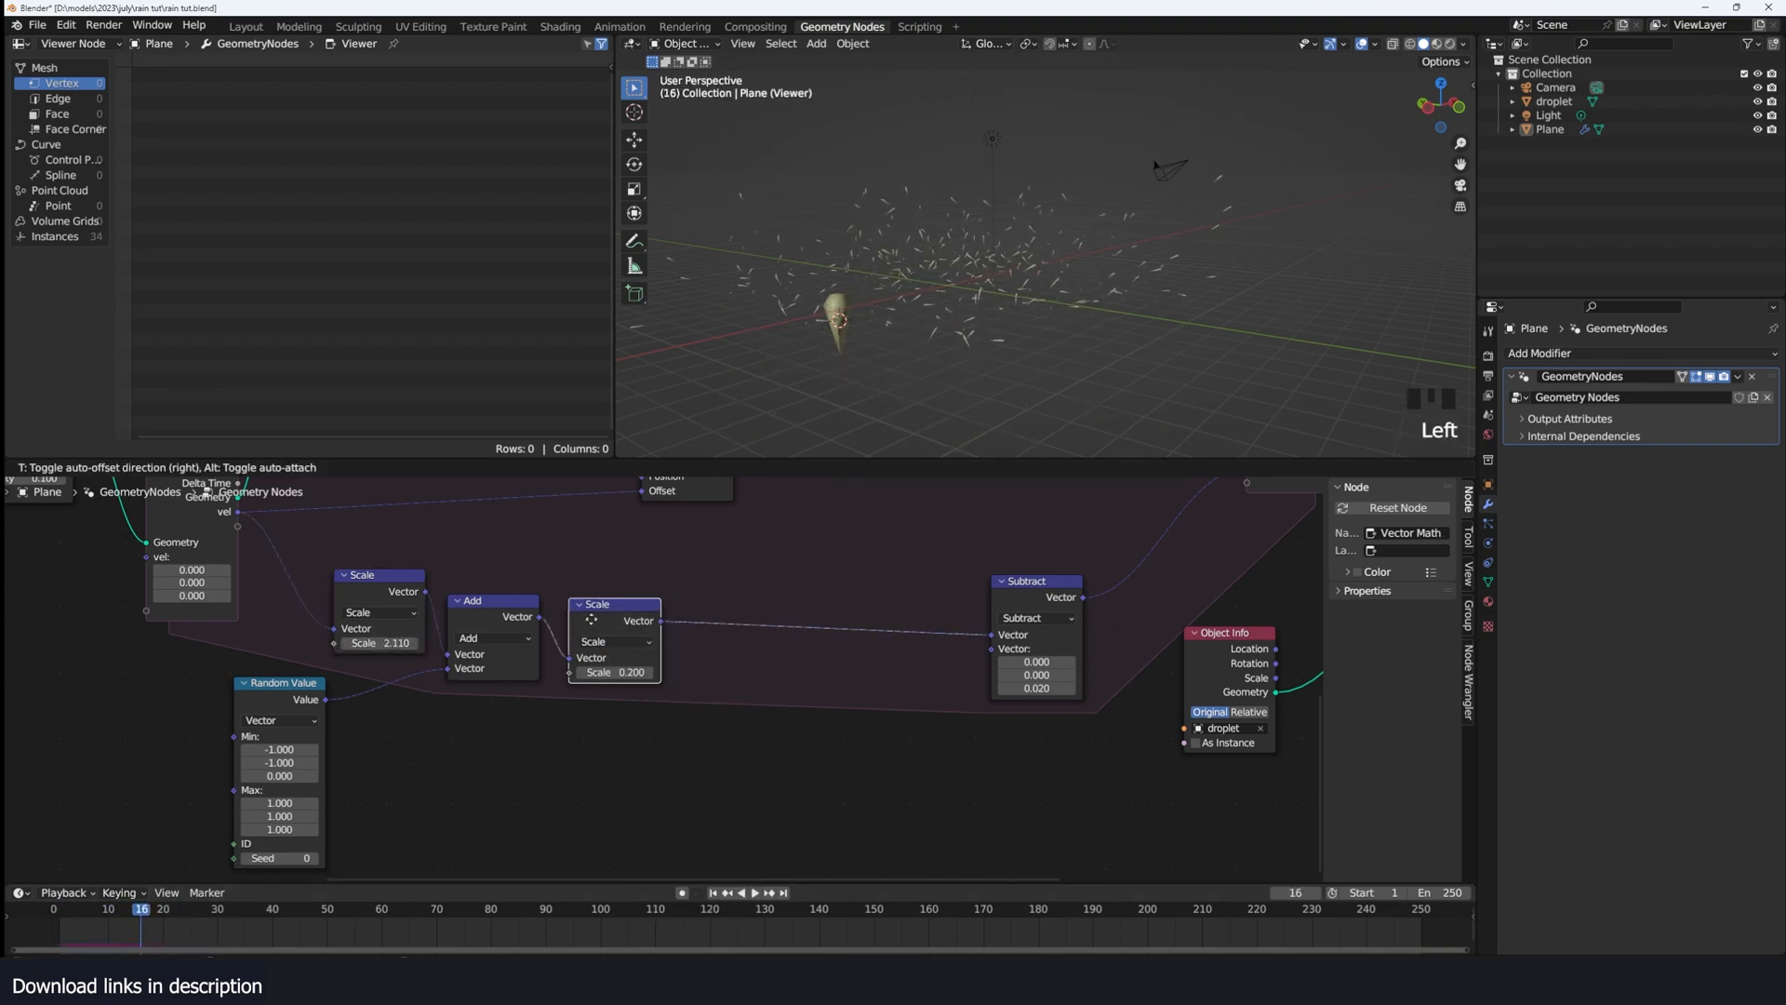
{"action": "key", "text": "shift+d"}
{"action": "left_click", "coordinate": [711, 627]}
{"action": "left_click", "coordinate": [722, 632]}
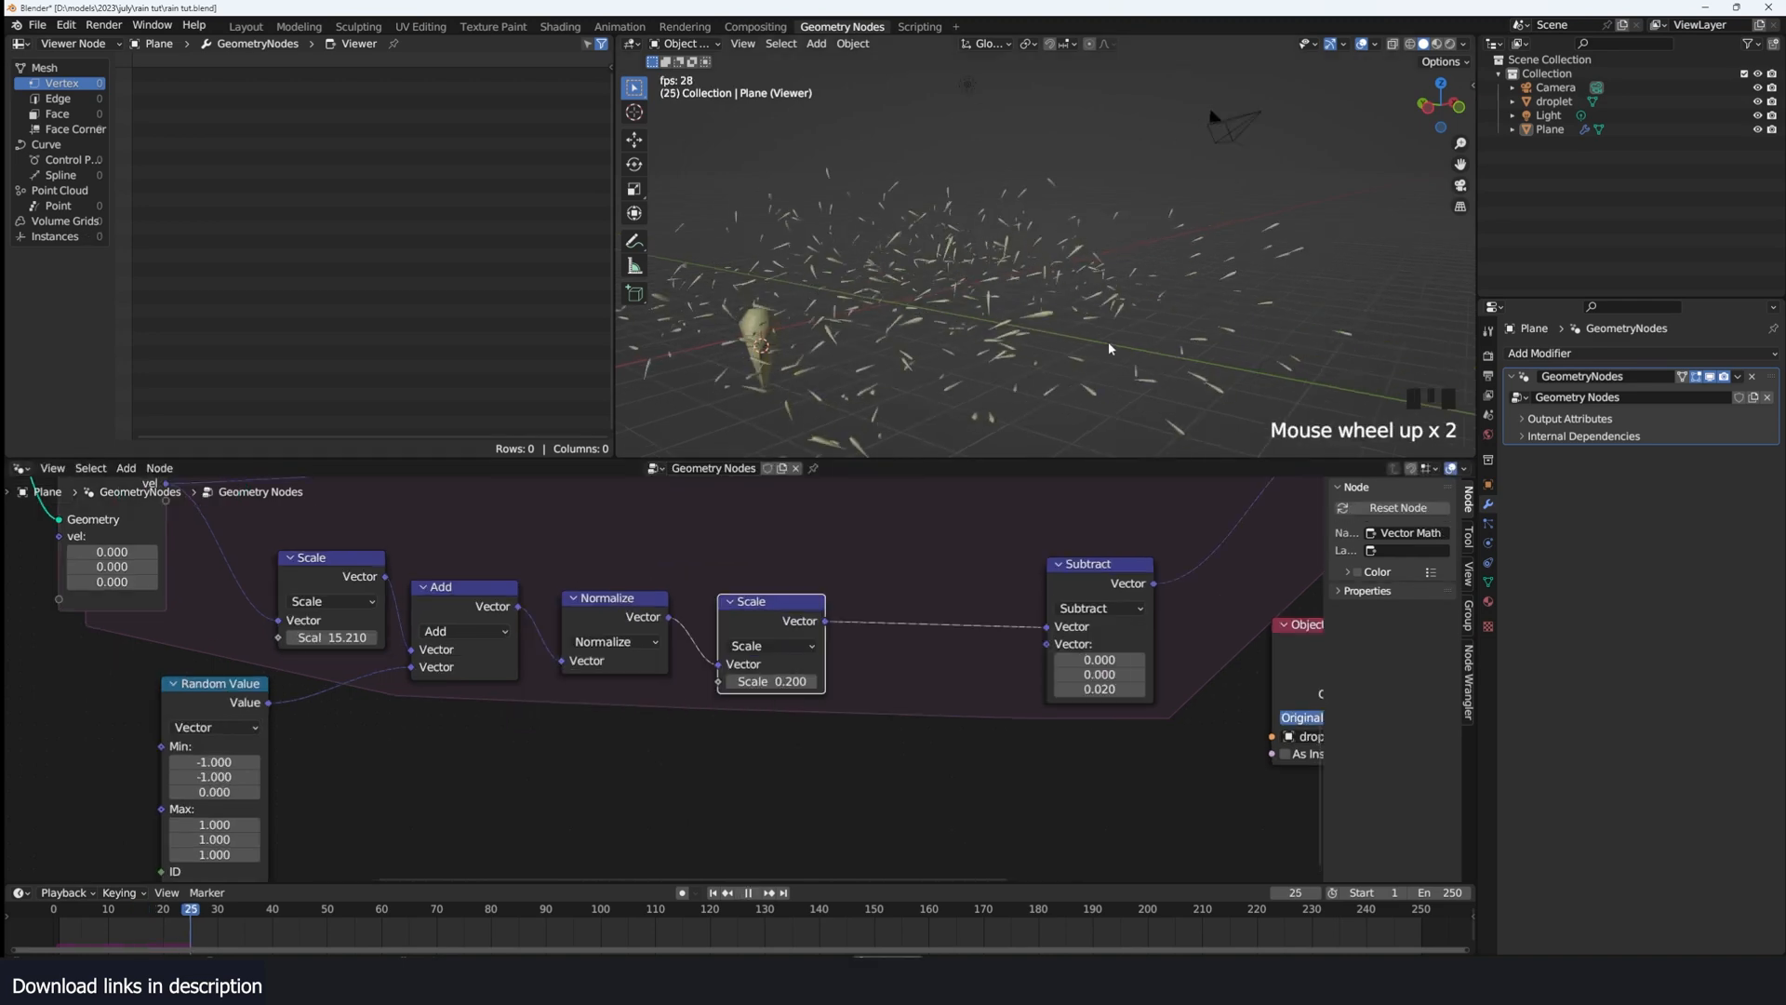
Step: Examine the normalized particle motion from several angles and distances during playback
{"action": "key", "text": "grave"}
{"action": "scroll", "coordinate": [1108, 326], "scroll_direction": "down", "scroll_amount": 2}
{"action": "key", "text": "grave"}
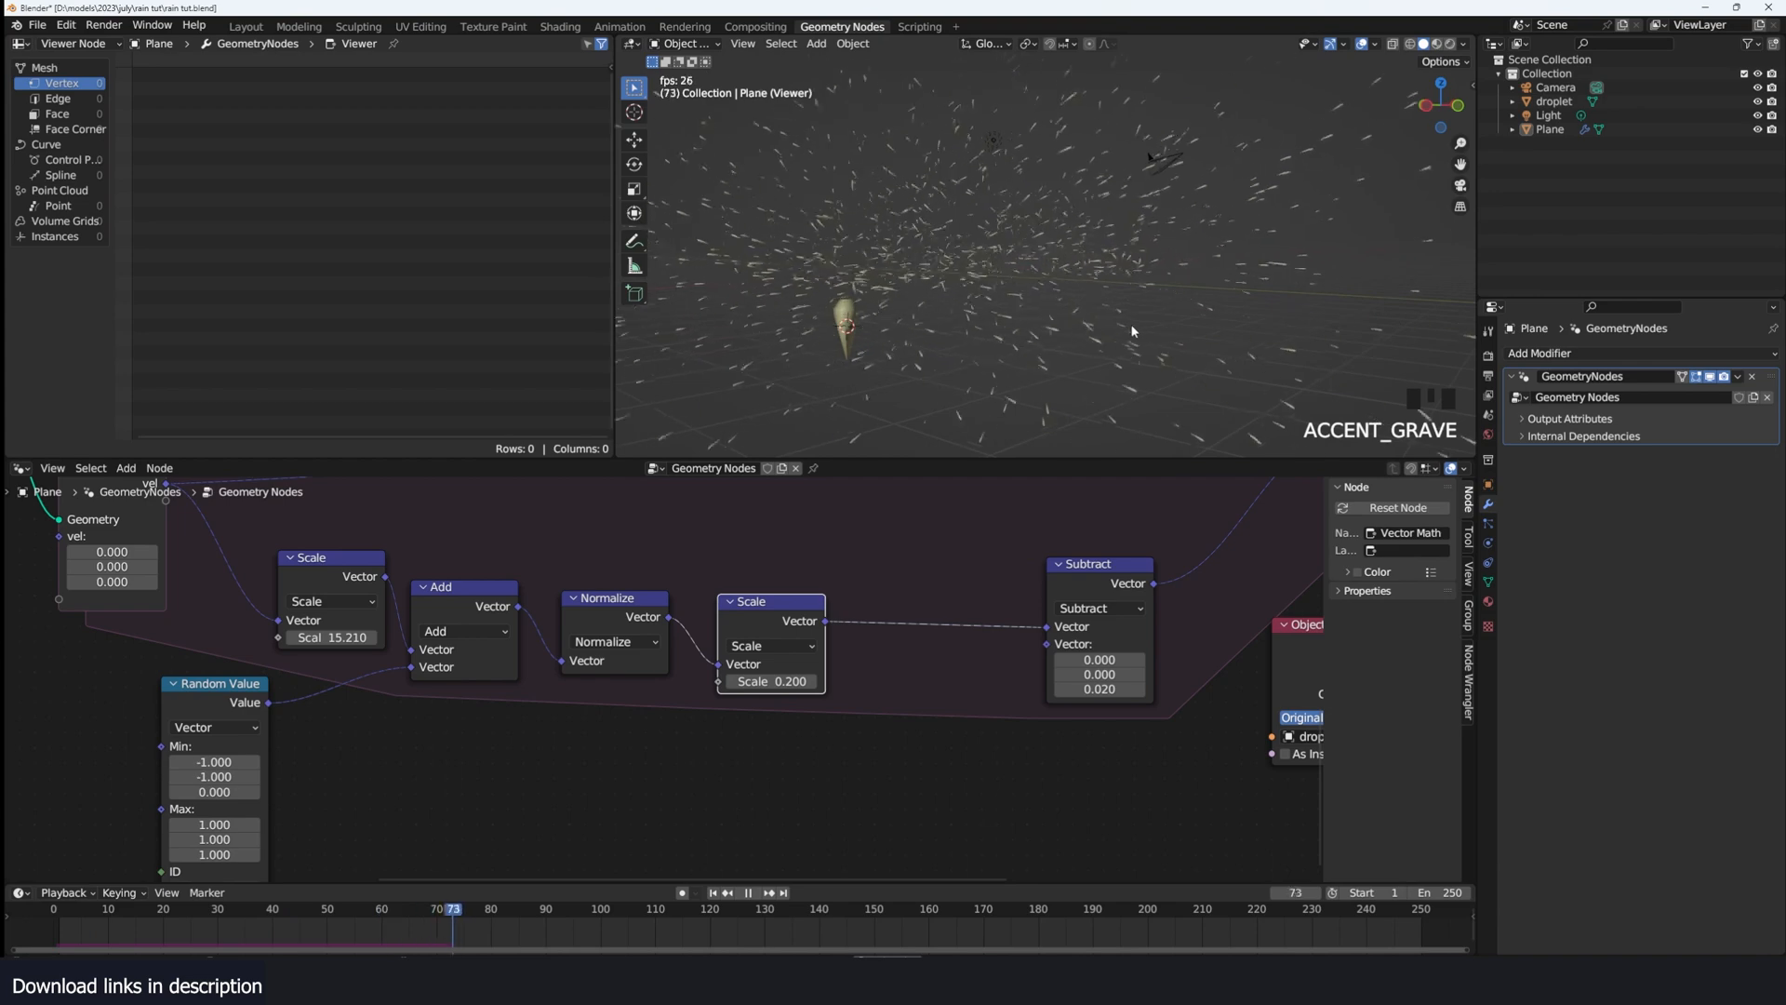
{"action": "scroll", "coordinate": [1098, 333], "scroll_direction": "down", "scroll_amount": 1}
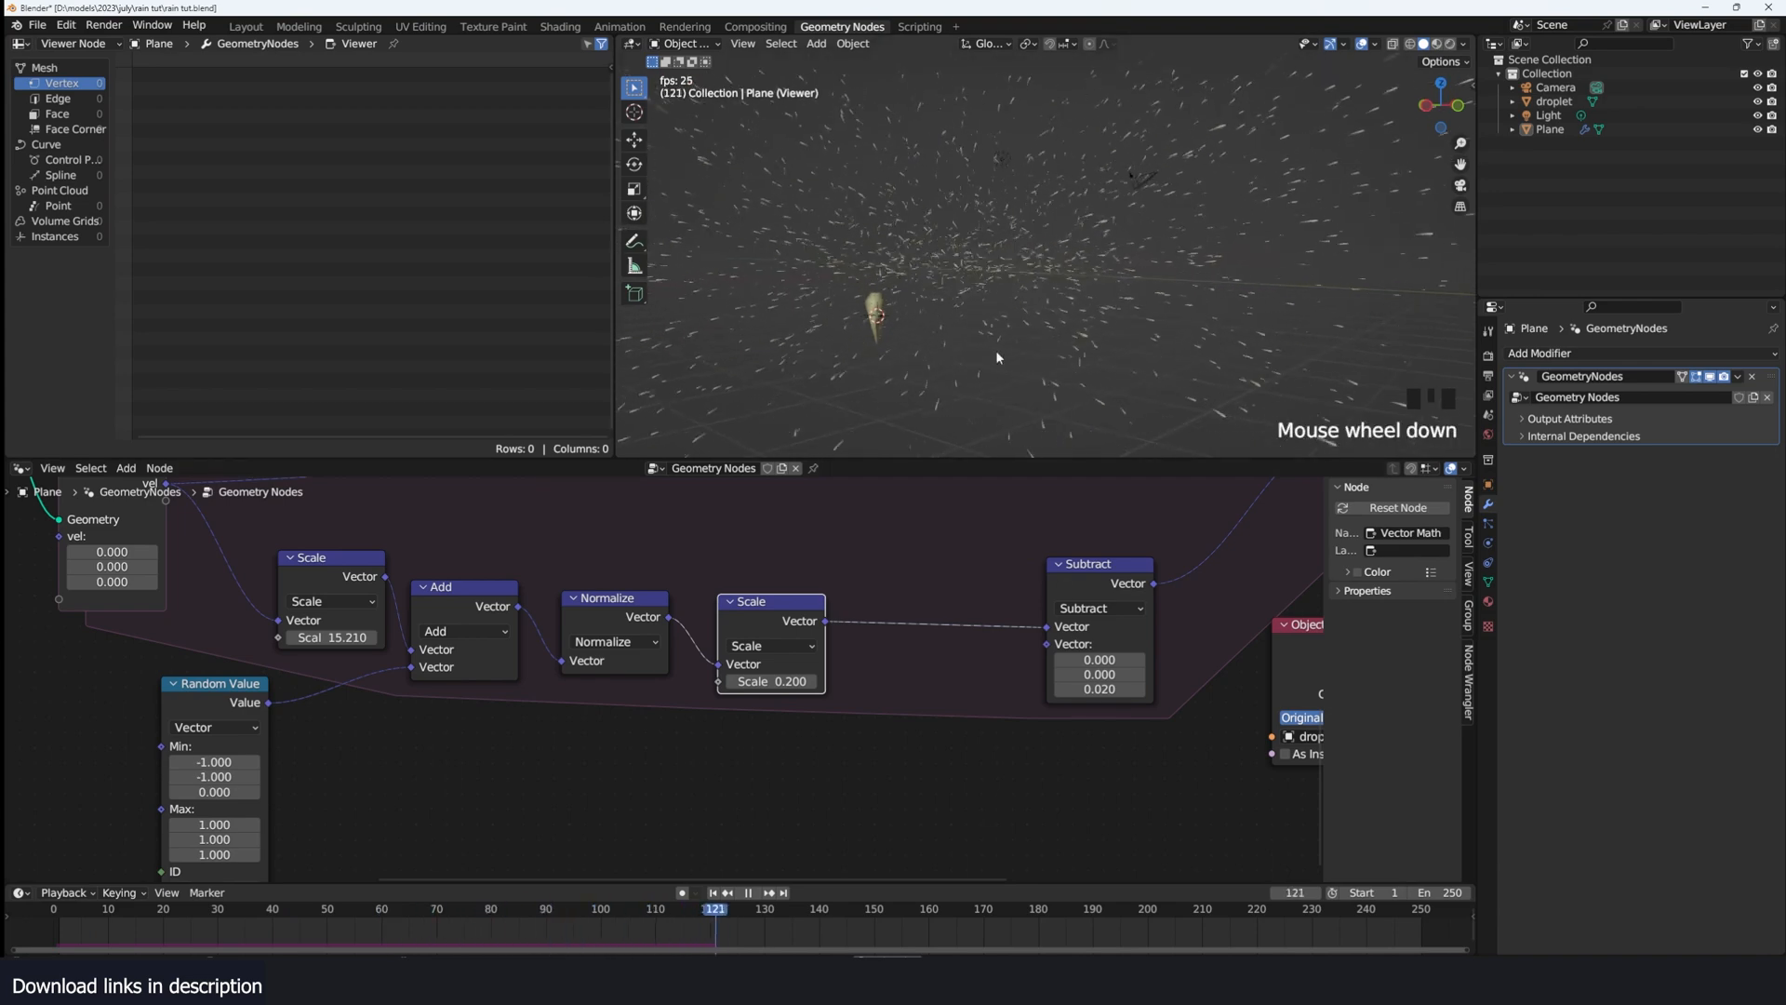
{"action": "key", "text": "space"}
Step: Duplicate the 0.2 Scale node onto the link between Random Value and Add, and shift Random Value to make room
{"action": "middle_click_drag", "start_coordinate": [454, 739], "coordinate": [521, 705]}
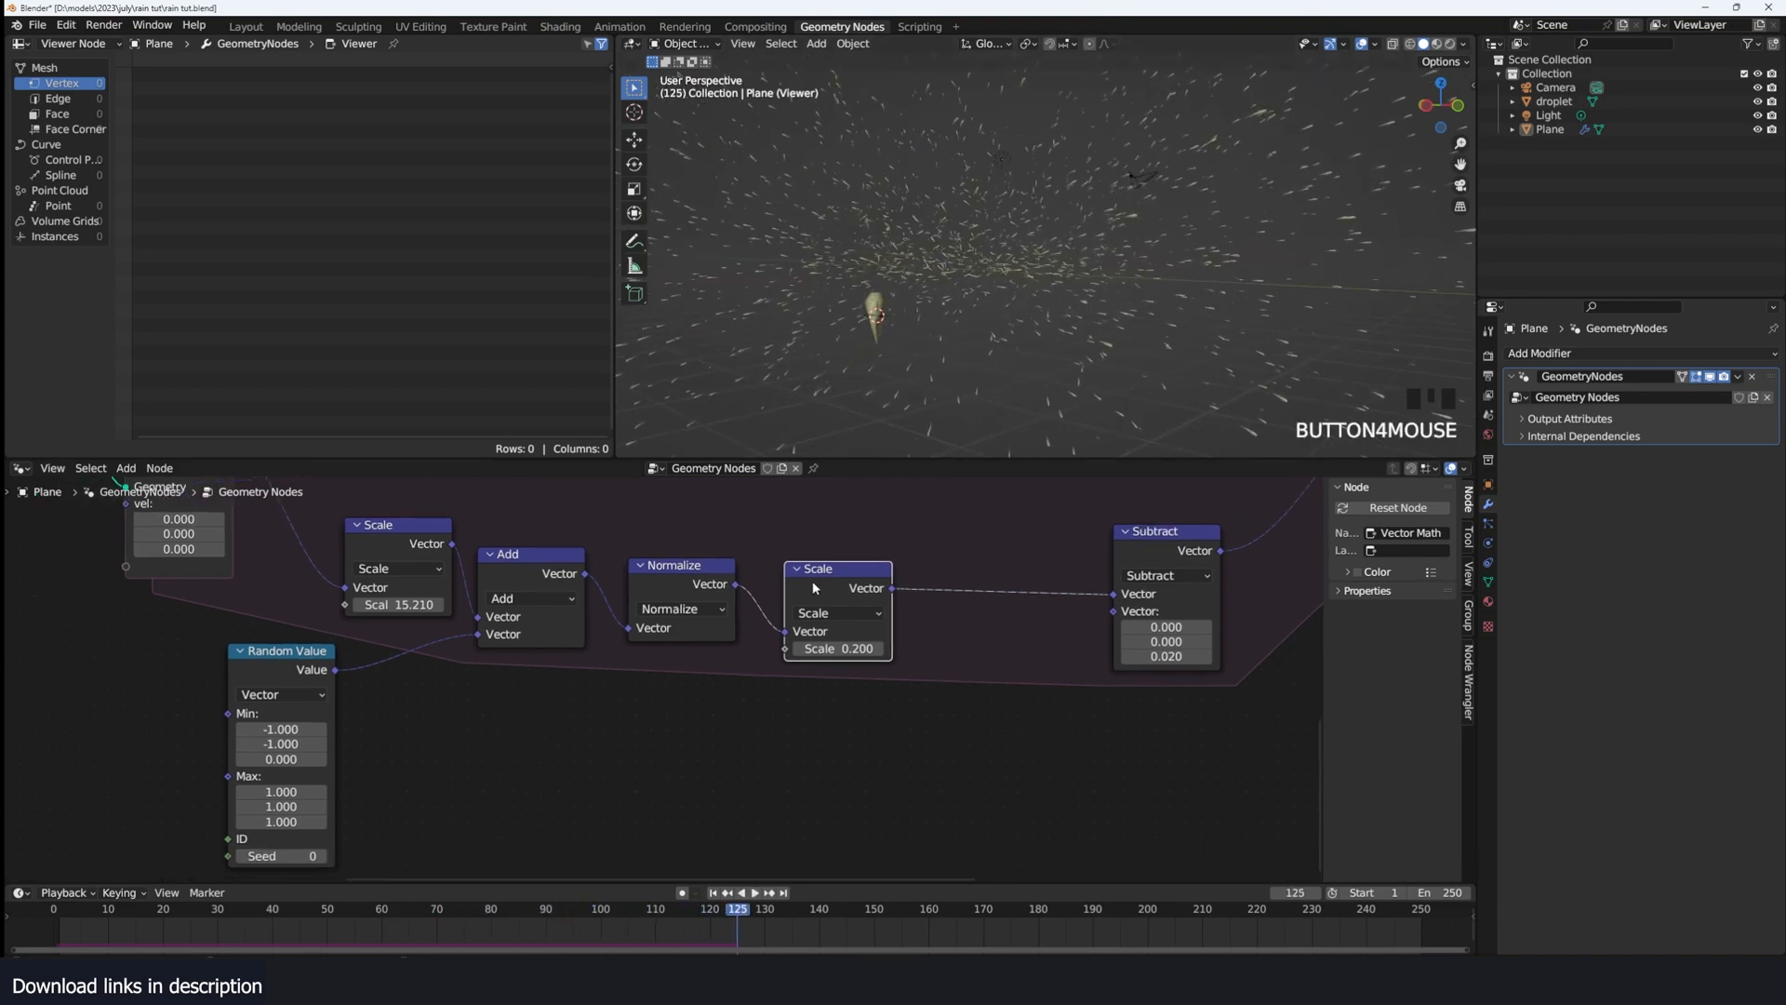
{"action": "key", "text": "shift+d"}
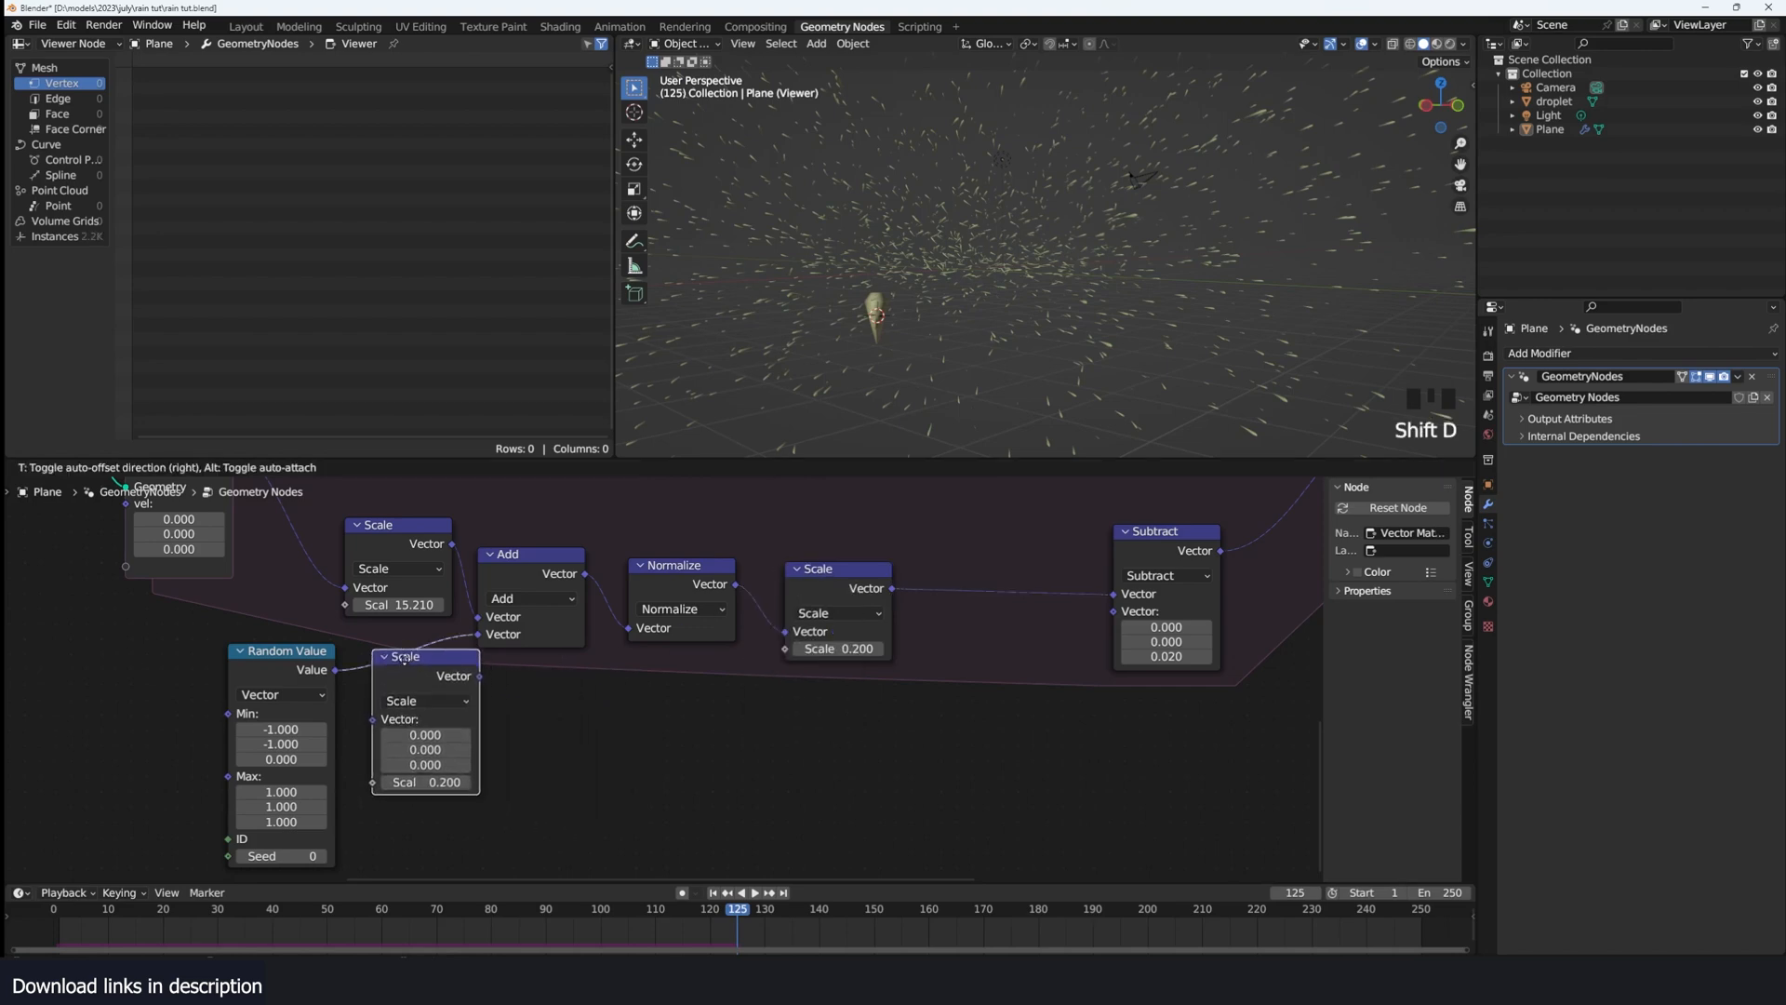
{"action": "left_click", "coordinate": [437, 693]}
{"action": "left_click_drag", "start_coordinate": [278, 670], "coordinate": [297, 675]}
Step: Replay the particles from frame 0 and examine the effect of the scaled random value from different views
{"action": "right_click_drag", "start_coordinate": [54, 917], "coordinate": [83, 911], "text": "shift"}
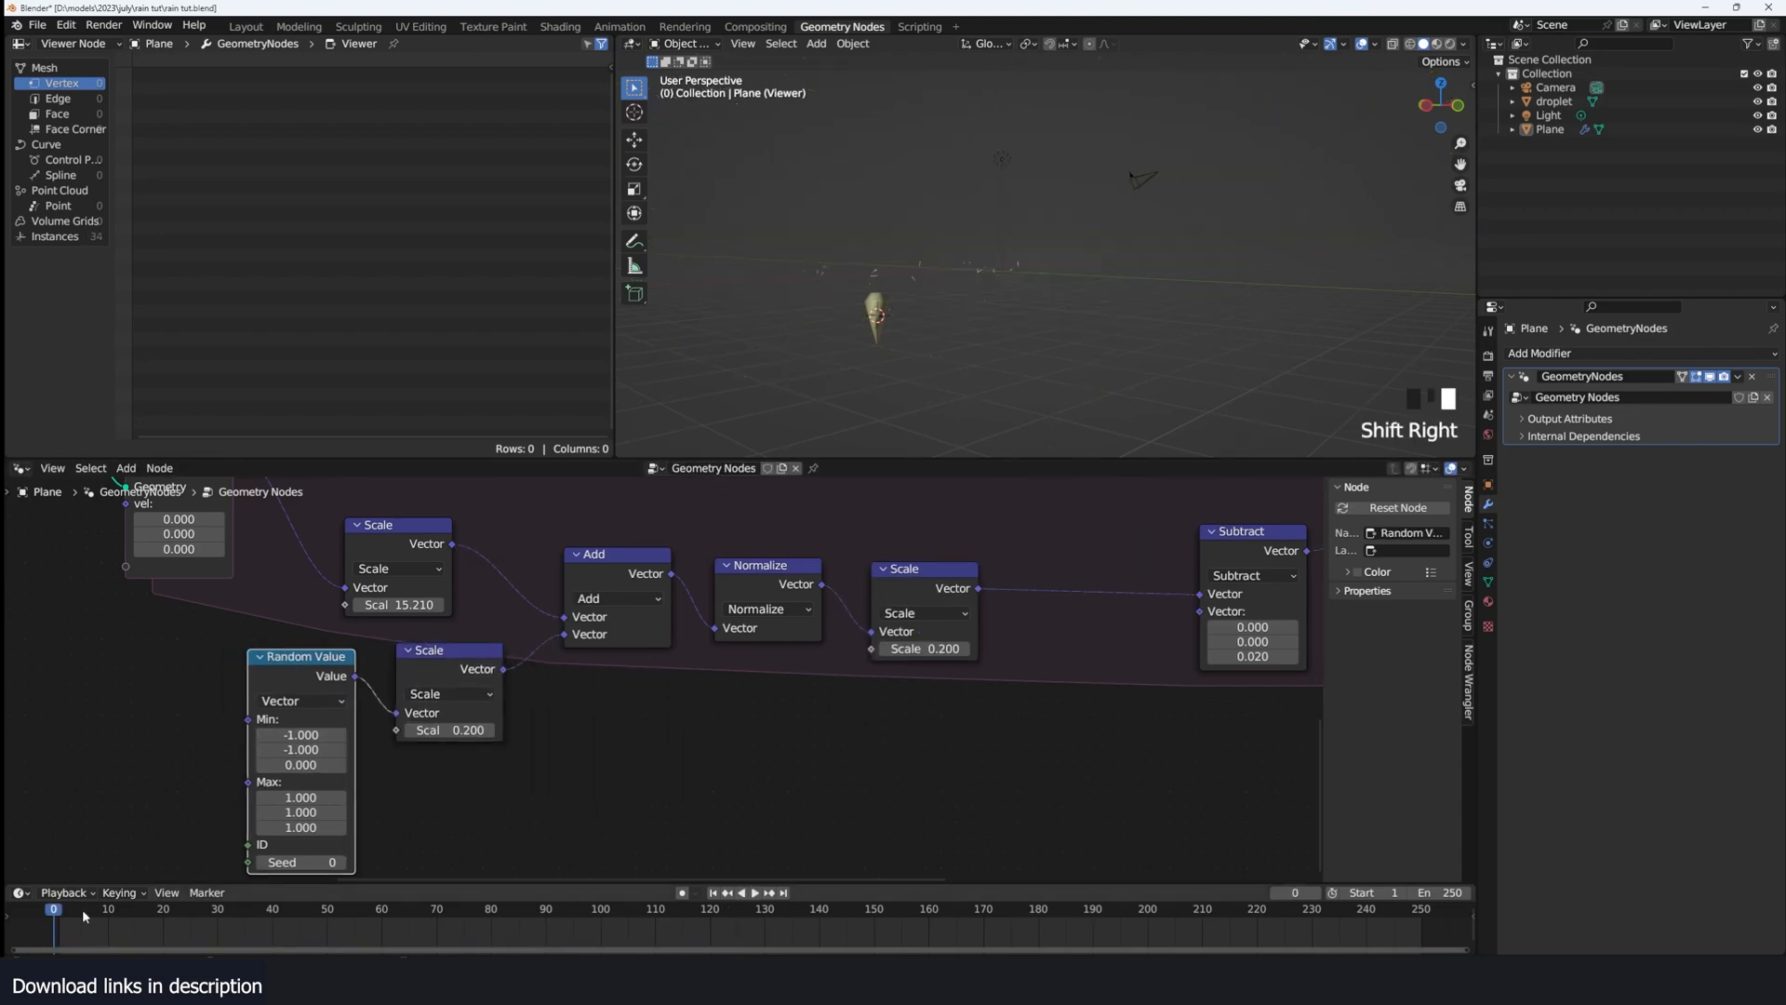
{"action": "scroll", "coordinate": [996, 361], "scroll_direction": "up", "scroll_amount": 3}
{"action": "key", "text": "grave"}
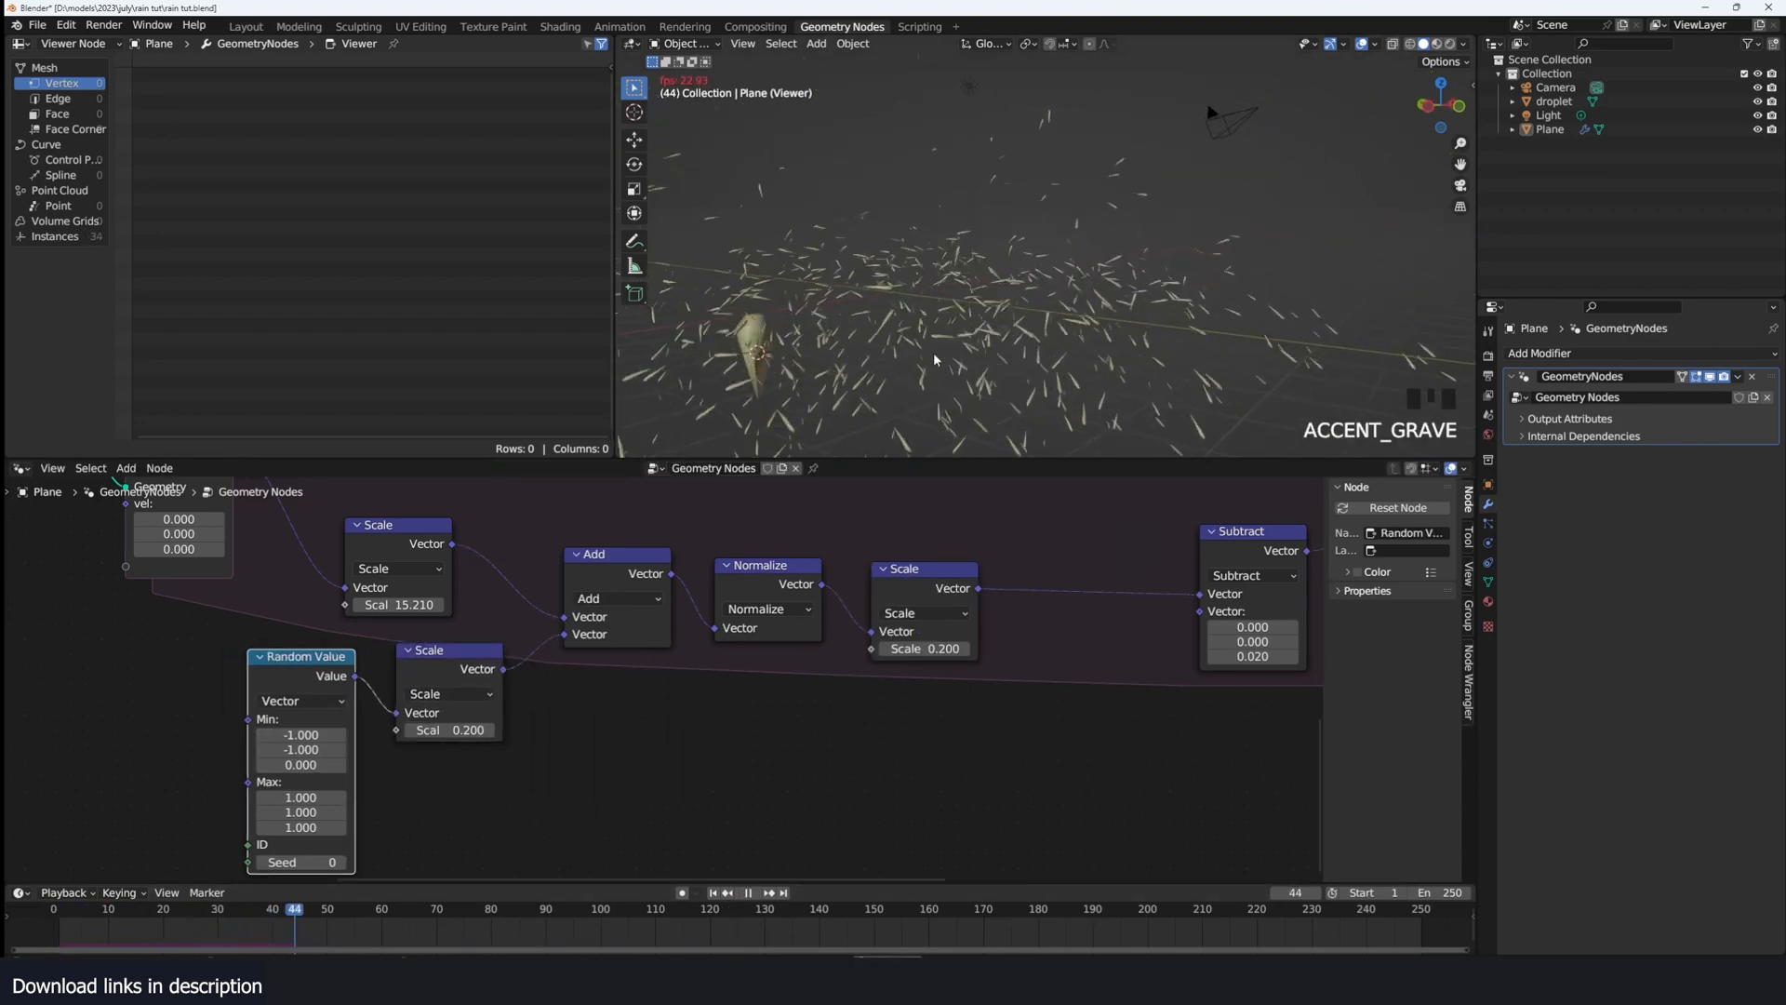
{"action": "scroll", "coordinate": [936, 339], "scroll_direction": "down", "scroll_amount": 2}
{"action": "key", "text": "grave"}
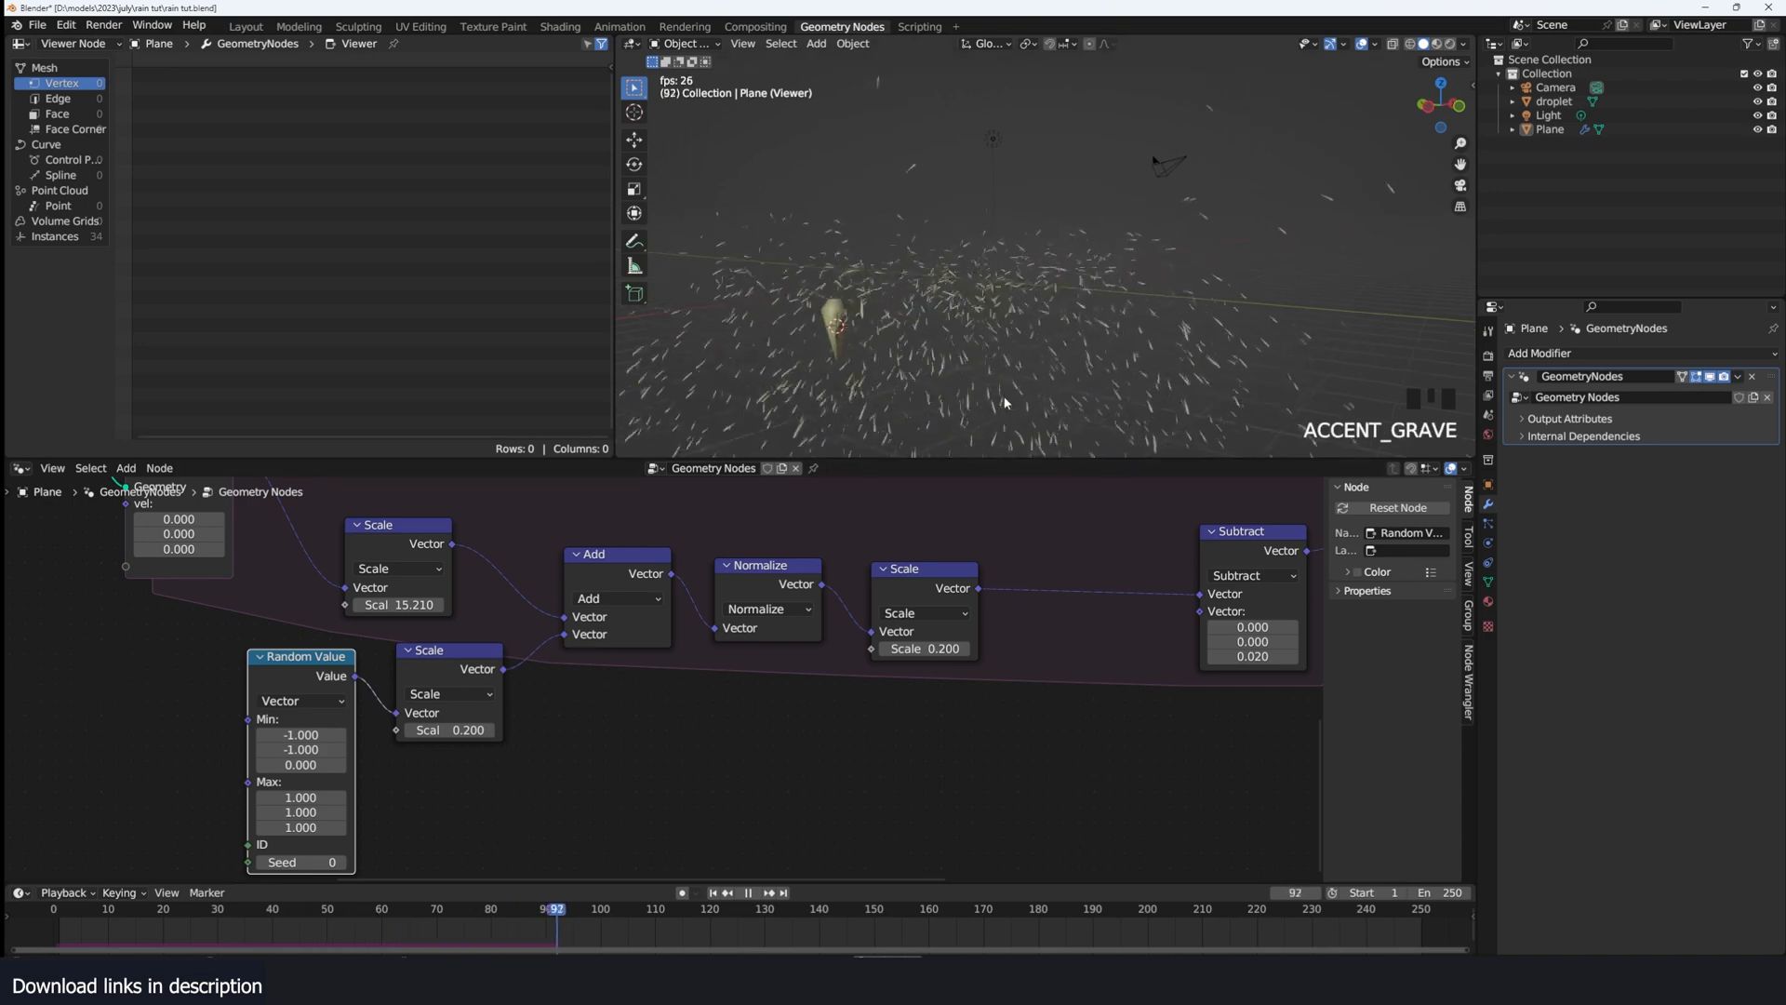
Step: Set the Z value of the splash branch's Subtract node to 0.1 and replay the simulation from frame 0
{"action": "middle_click_drag", "start_coordinate": [1107, 562], "coordinate": [945, 605]}
{"action": "key", "text": "space"}
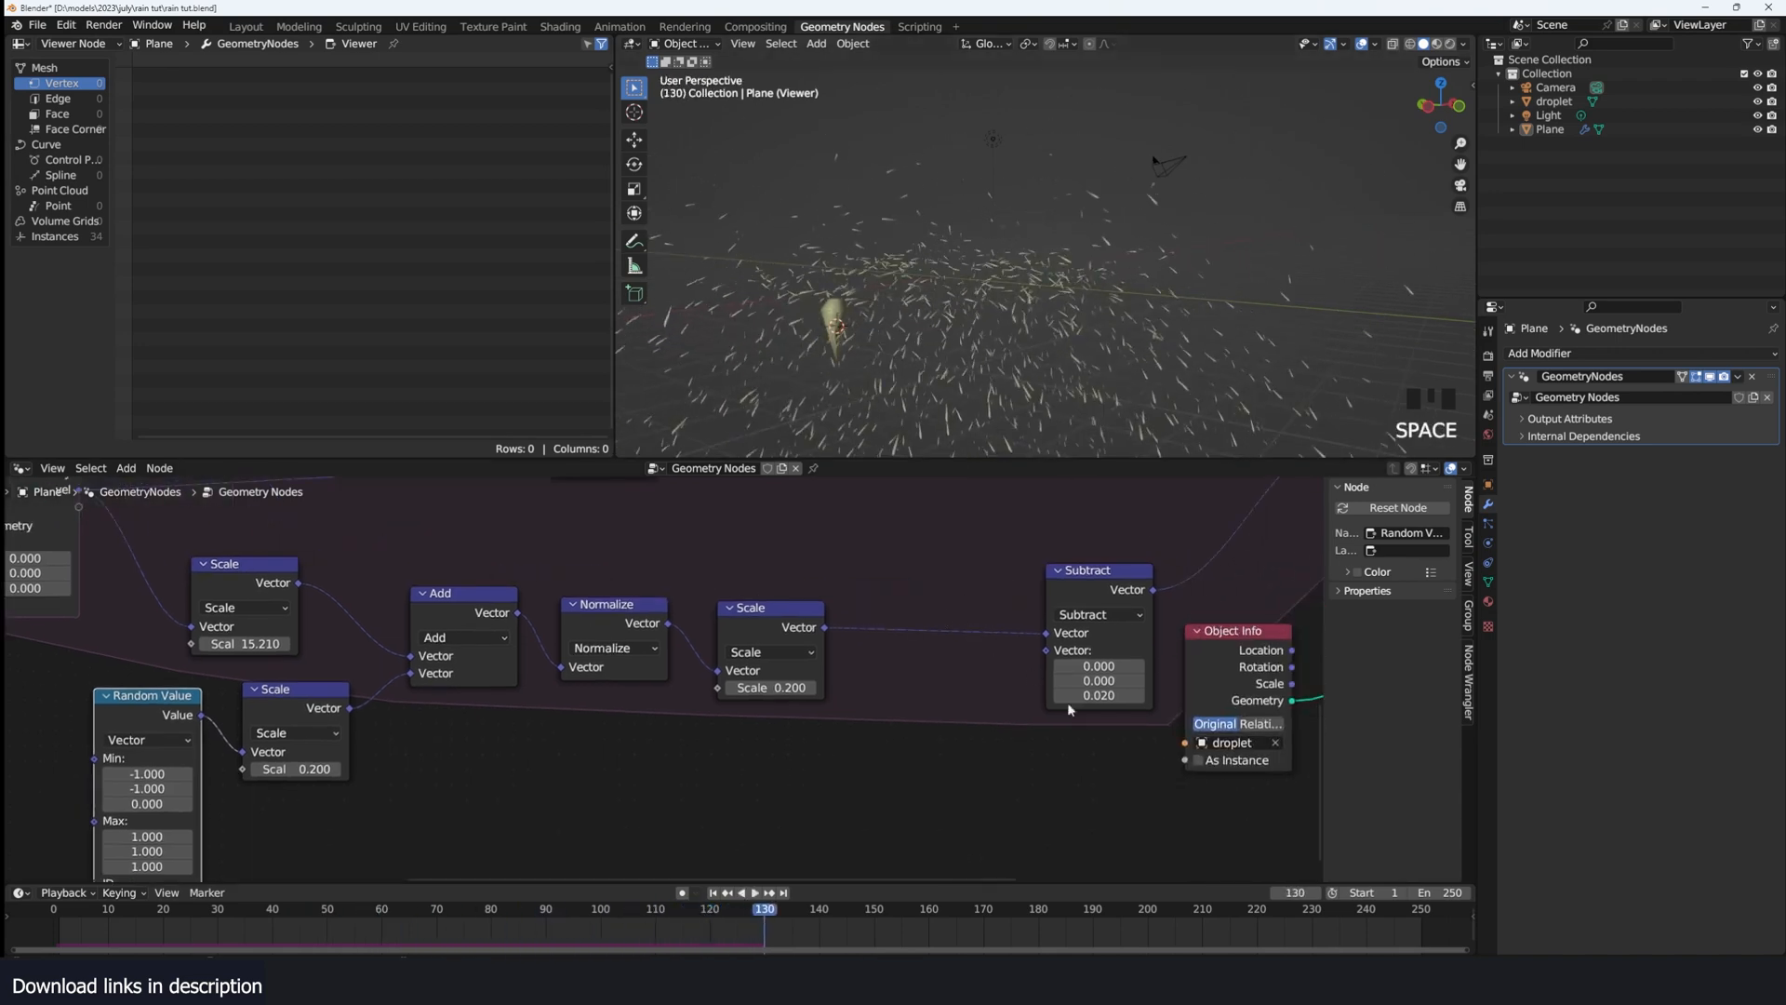
{"action": "left_click_drag", "start_coordinate": [1102, 702], "coordinate": [1117, 701], "text": "shift"}
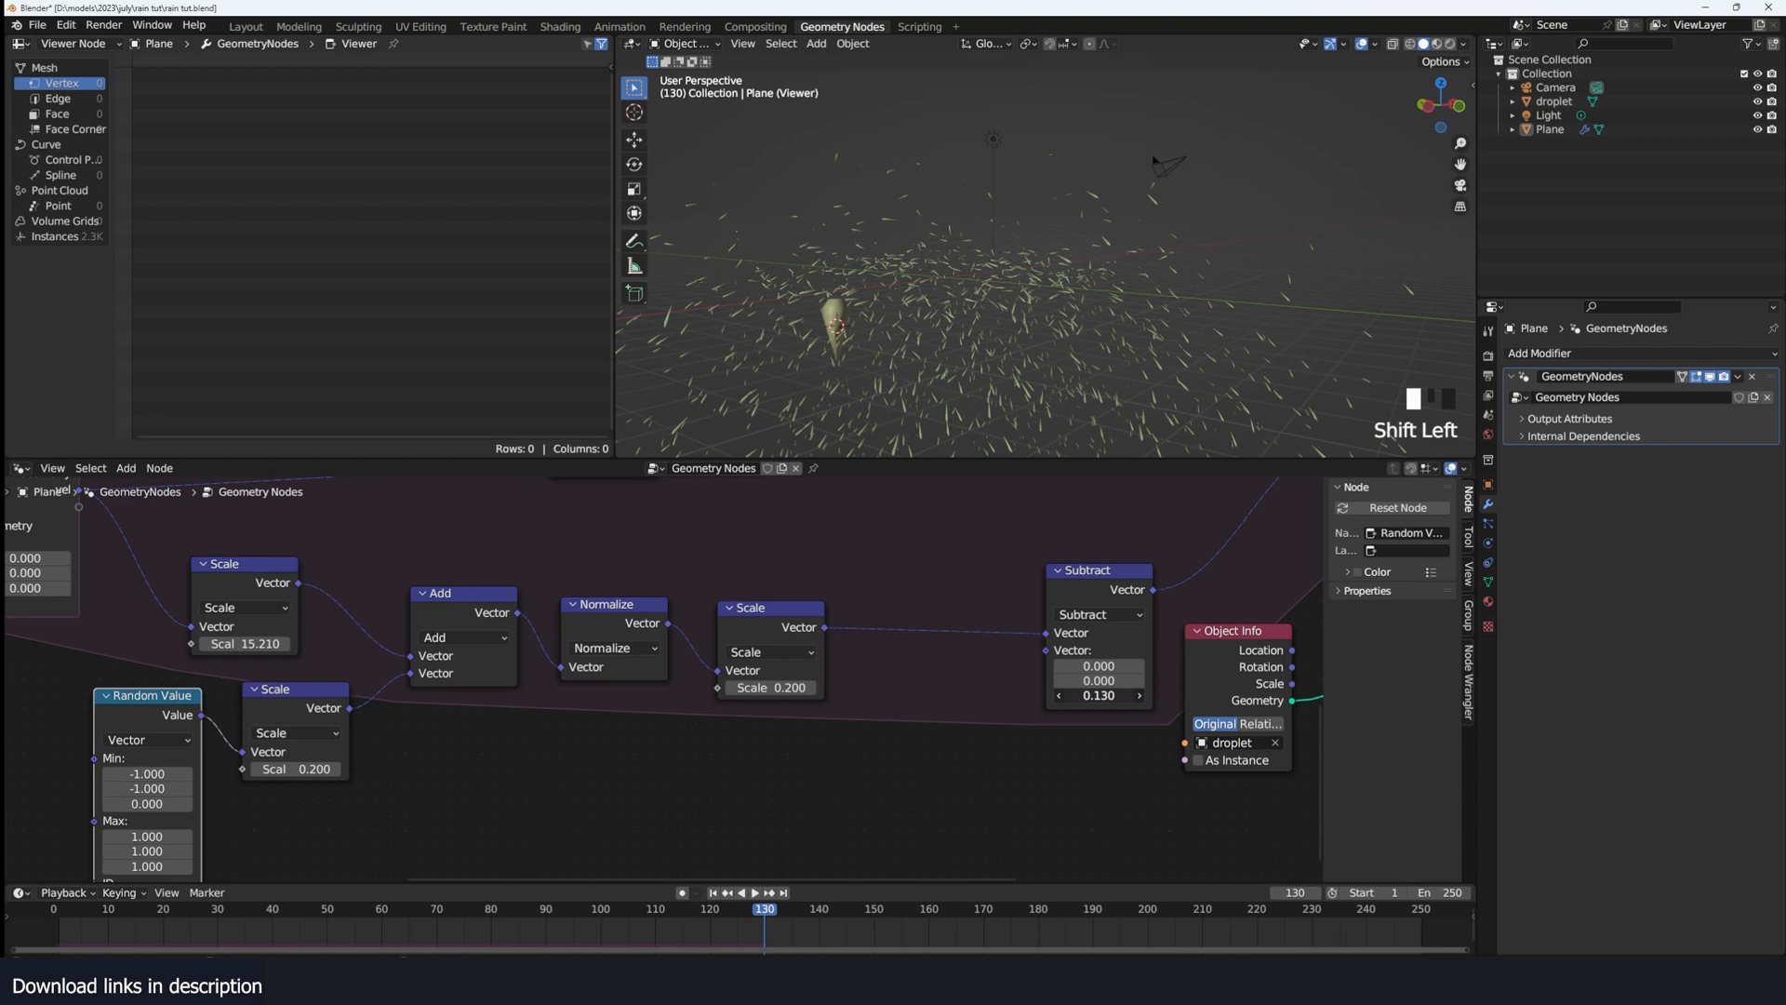
{"action": "right_click", "coordinate": [33, 937], "text": "shift"}
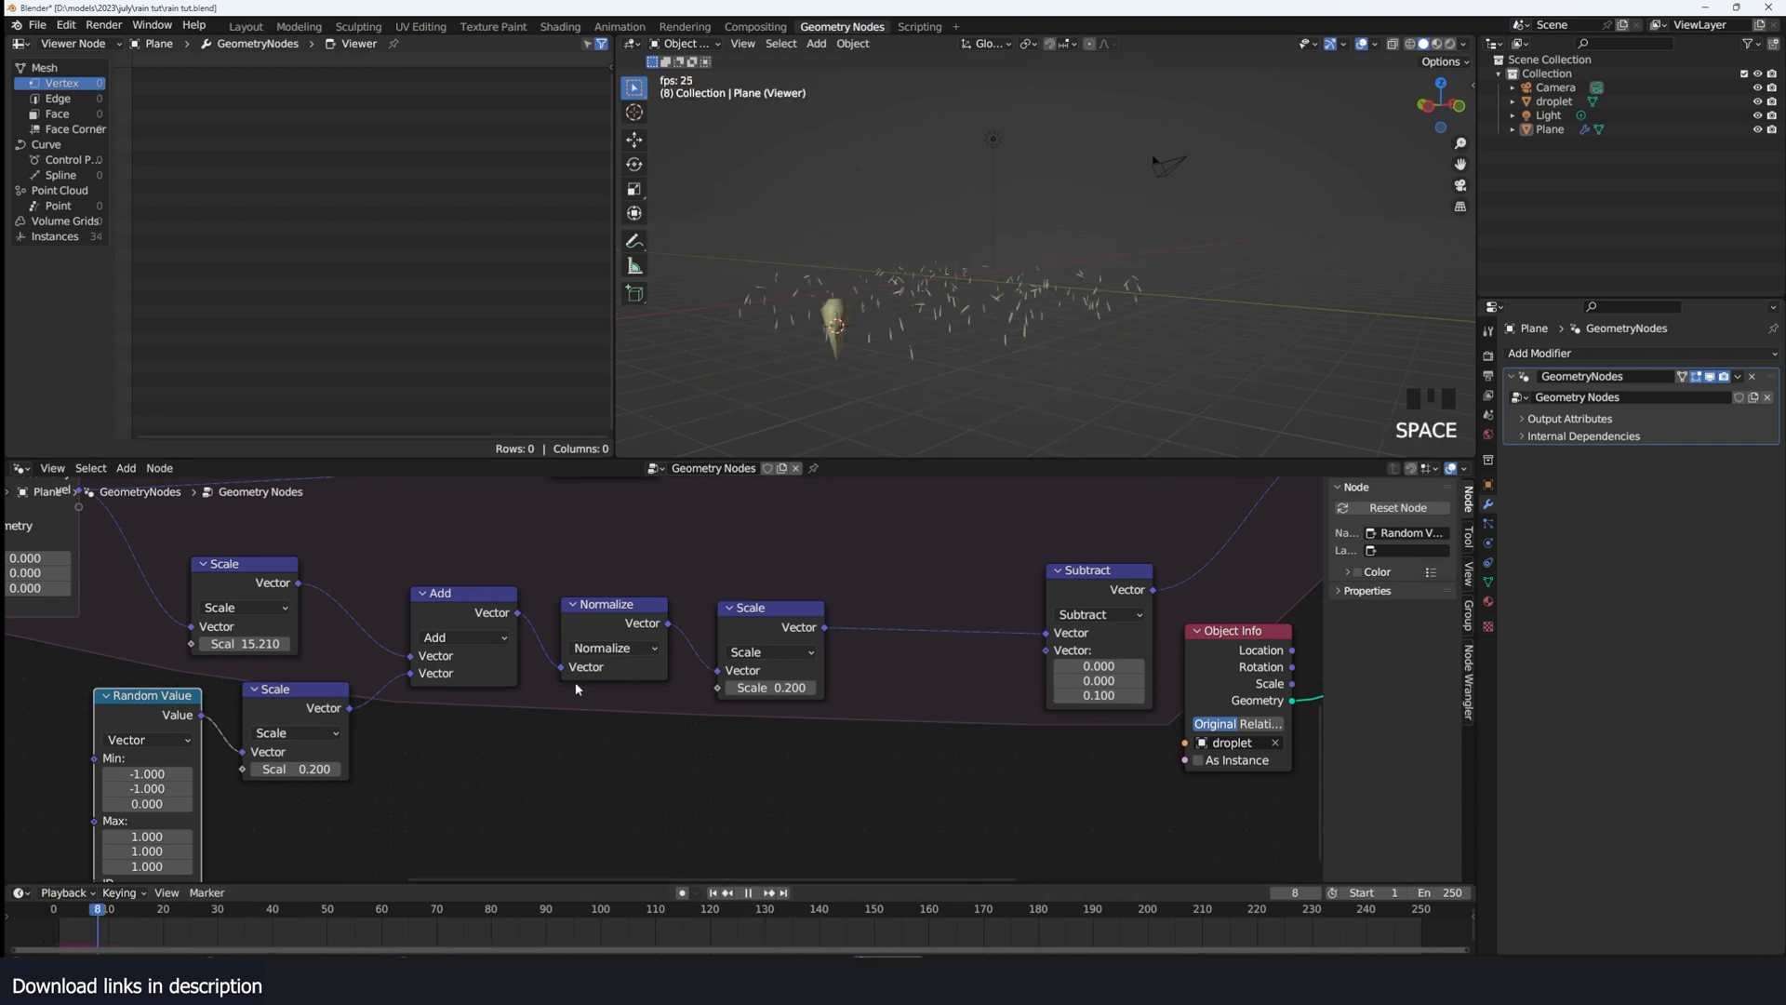
Step: Set the vel Scale node to 77.71 and the Scale node after Normalize to 0.4, checking the splash motion during playback
{"action": "middle_click_drag", "start_coordinate": [575, 685], "coordinate": [650, 673]}
{"action": "scroll", "coordinate": [419, 668], "scroll_direction": "up", "scroll_amount": 2}
{"action": "left_click_drag", "start_coordinate": [263, 624], "coordinate": [337, 625]}
{"action": "key", "text": "space"}
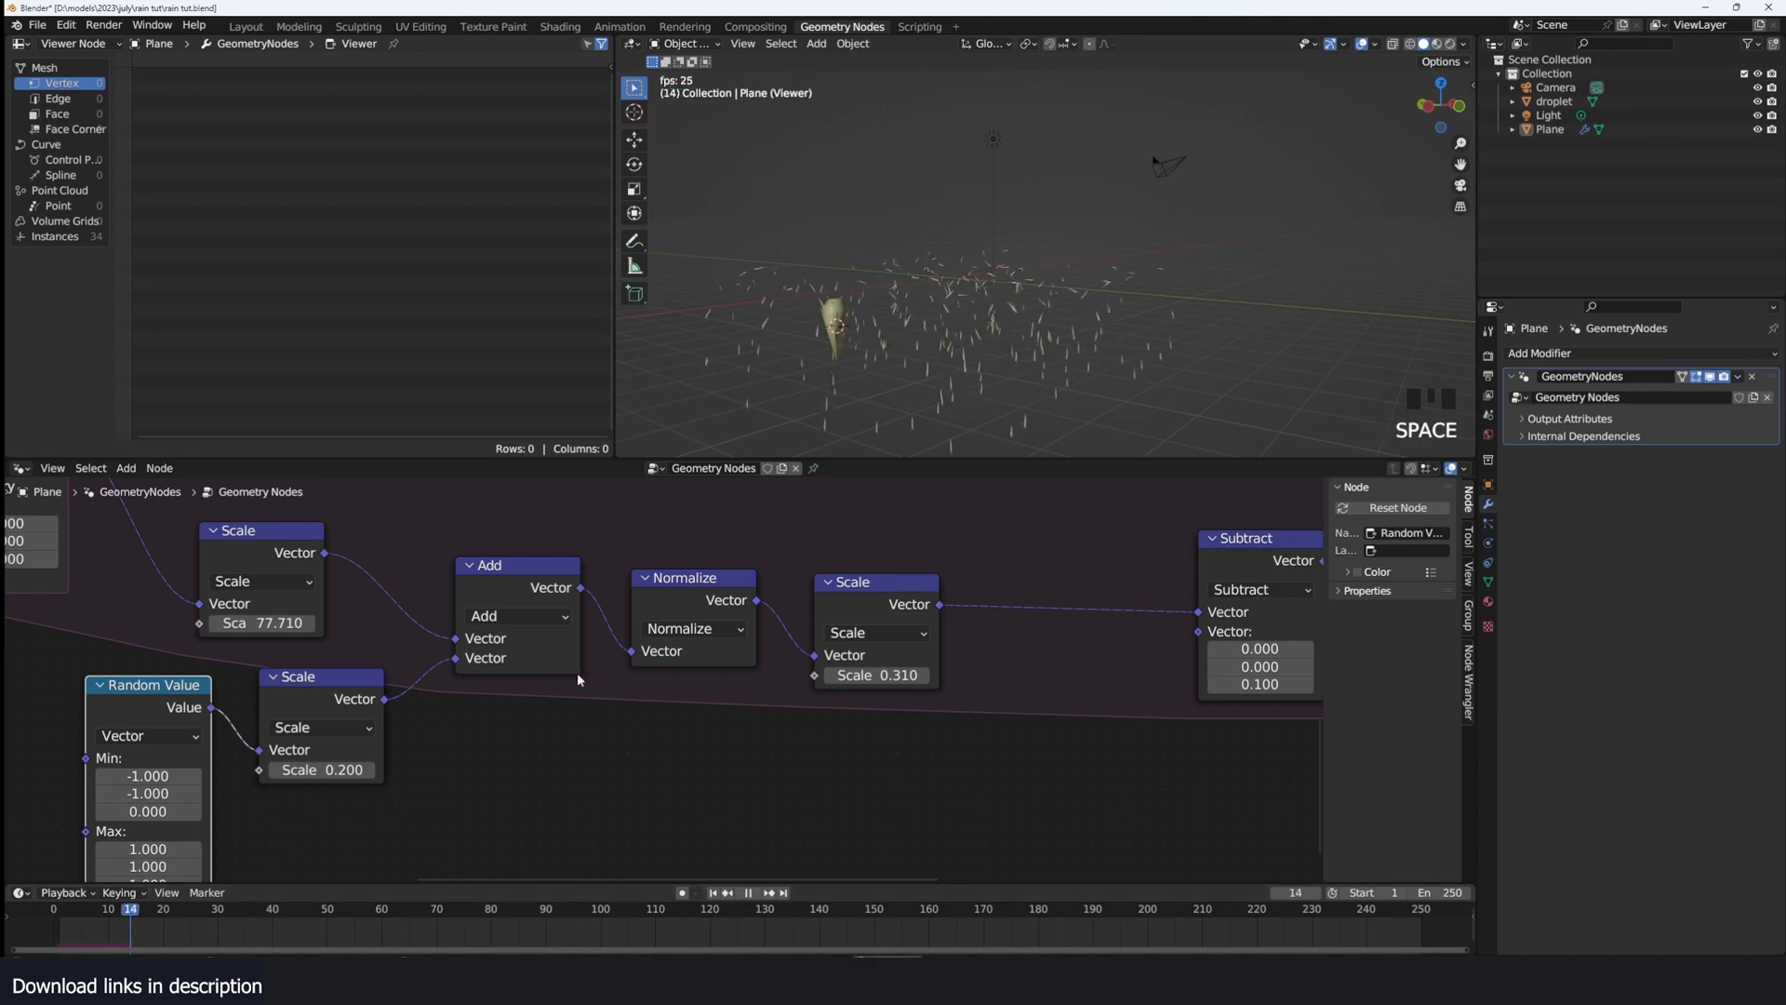
{"action": "scroll", "coordinate": [793, 626], "scroll_direction": "up", "scroll_amount": 1}
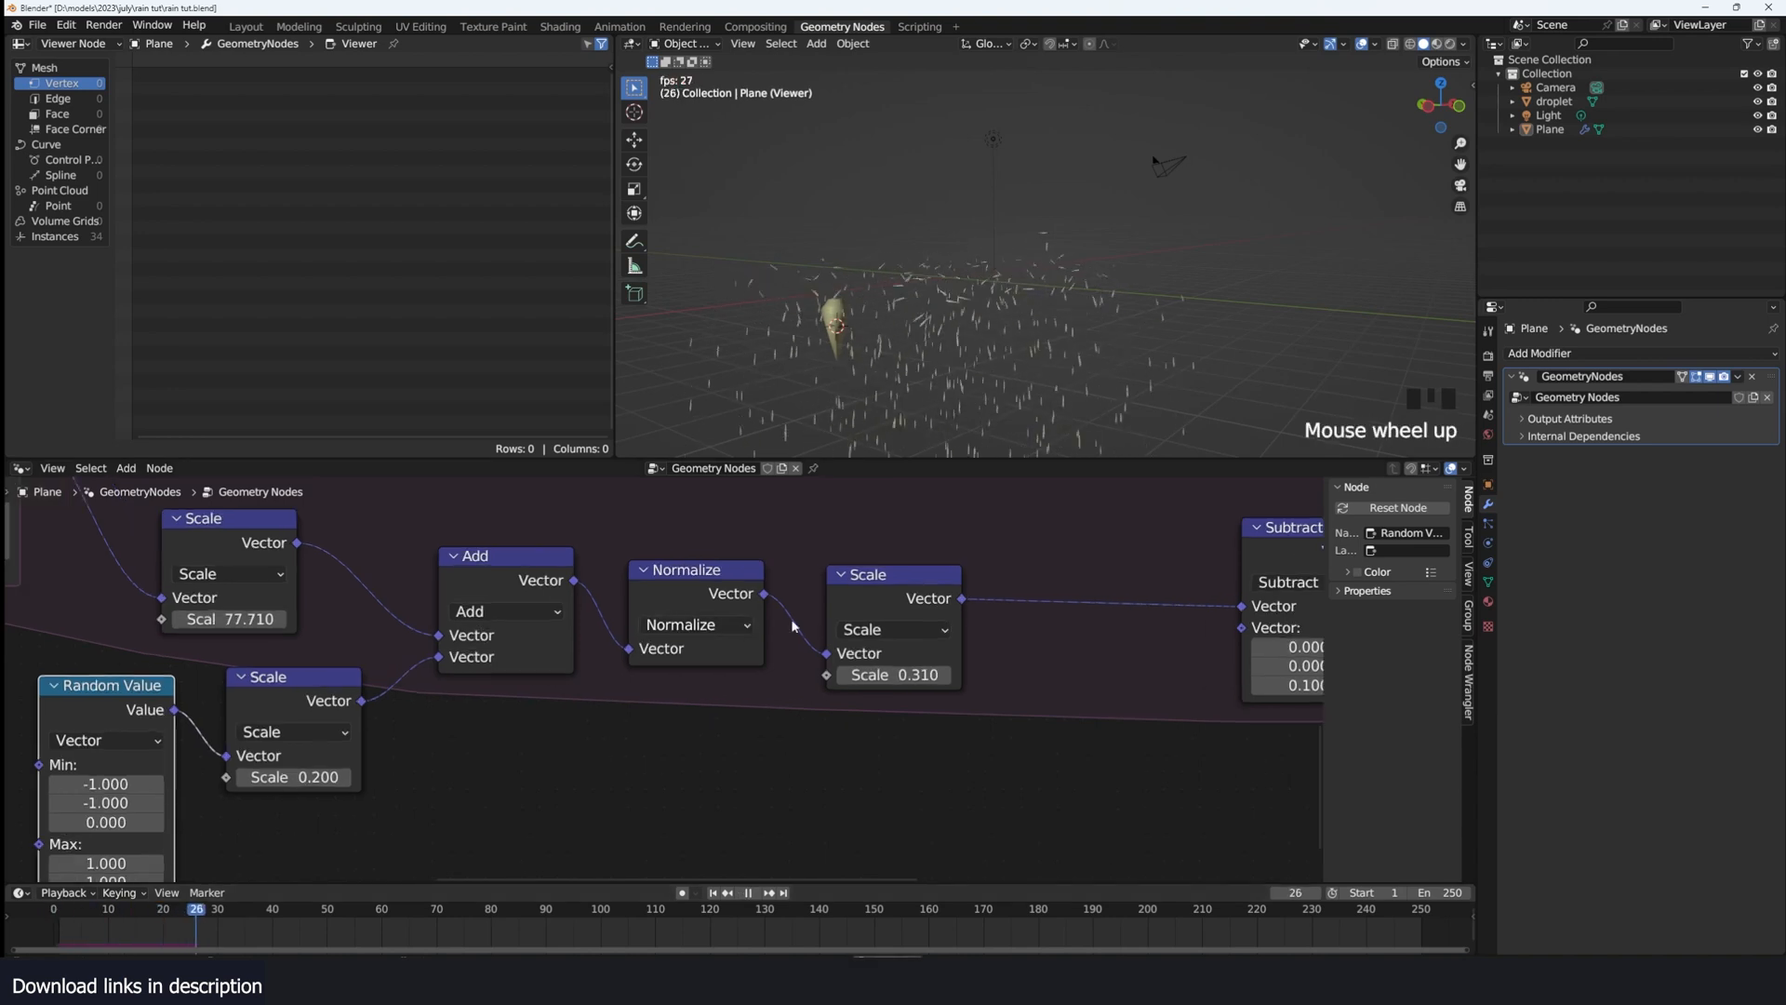
{"action": "left_click_drag", "start_coordinate": [891, 675], "coordinate": [898, 674], "text": "shift"}
{"action": "key", "text": "grave"}
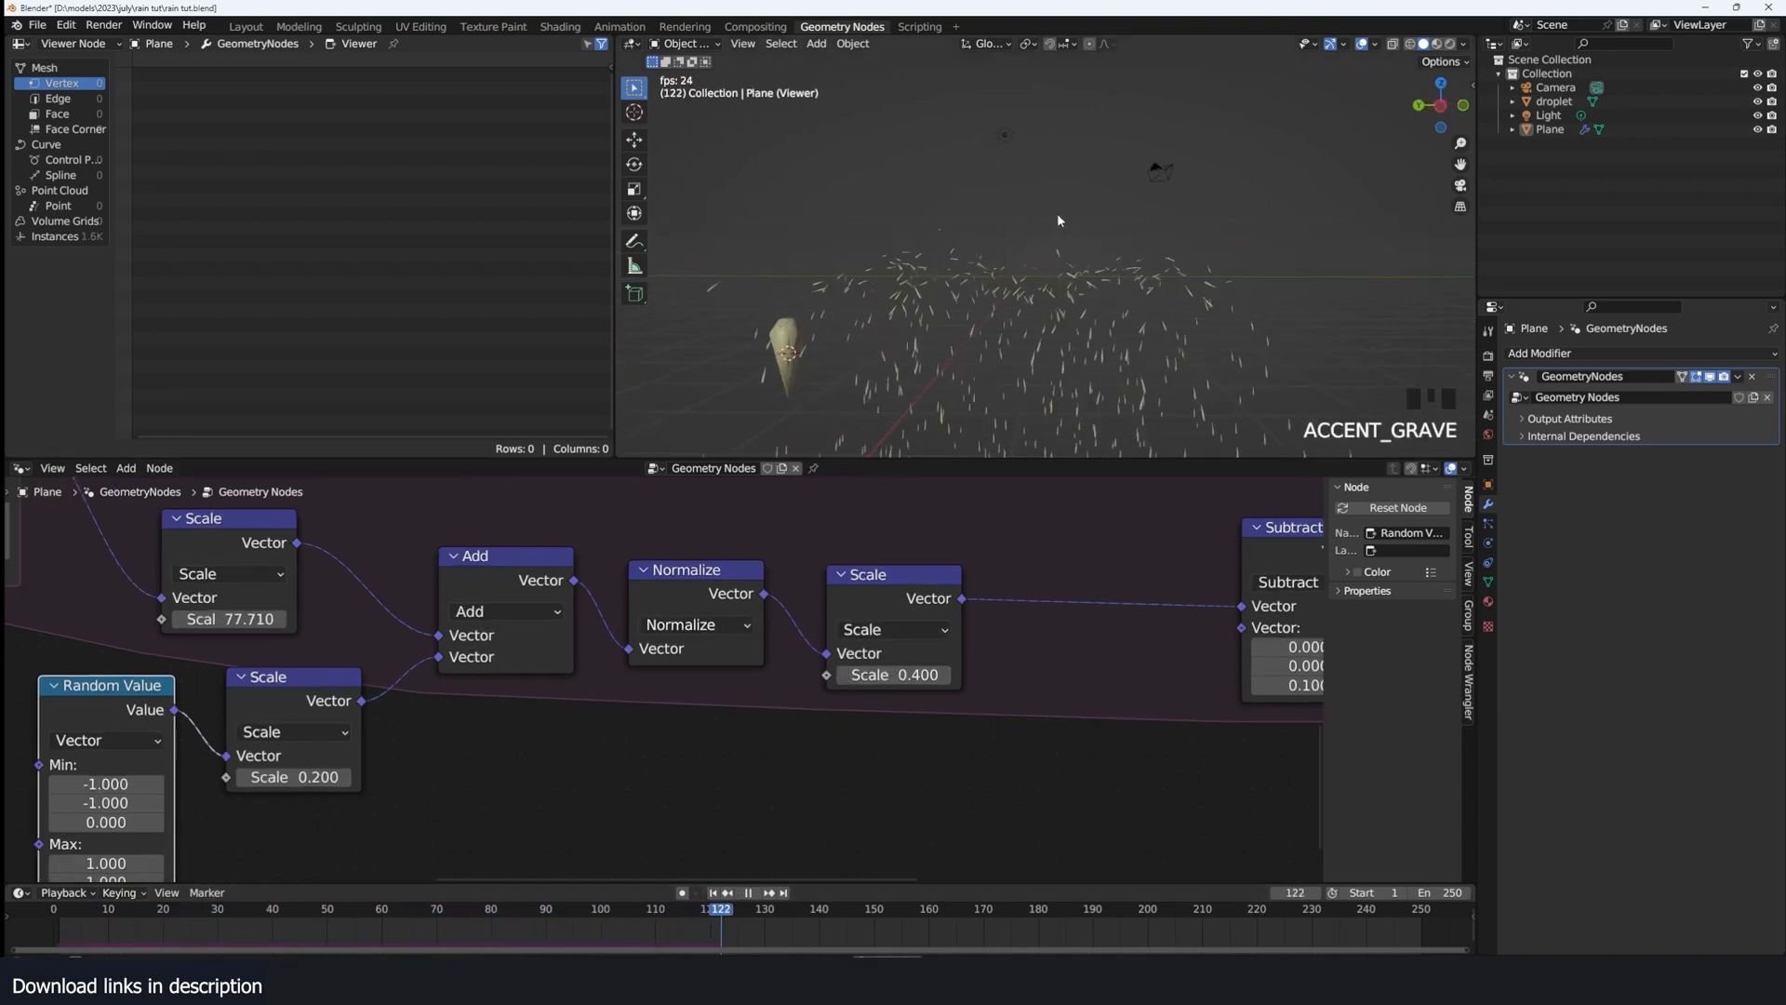
{"action": "scroll", "coordinate": [663, 679], "scroll_direction": "down", "scroll_amount": 4}
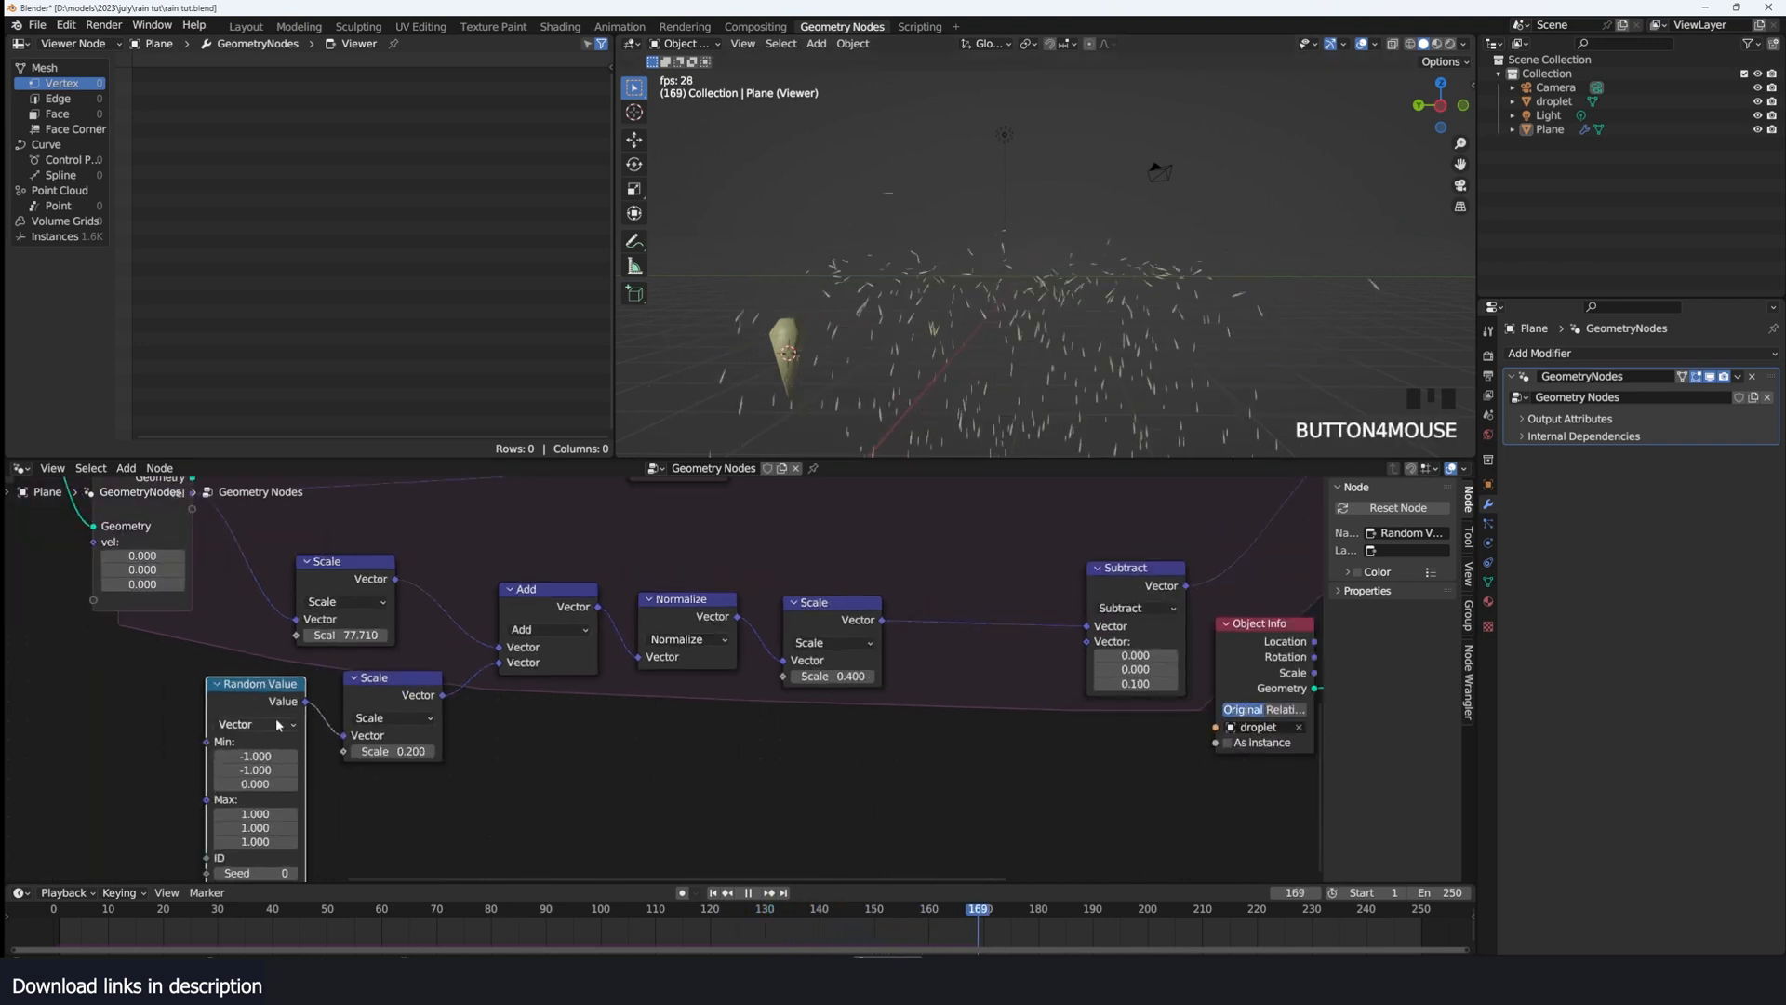
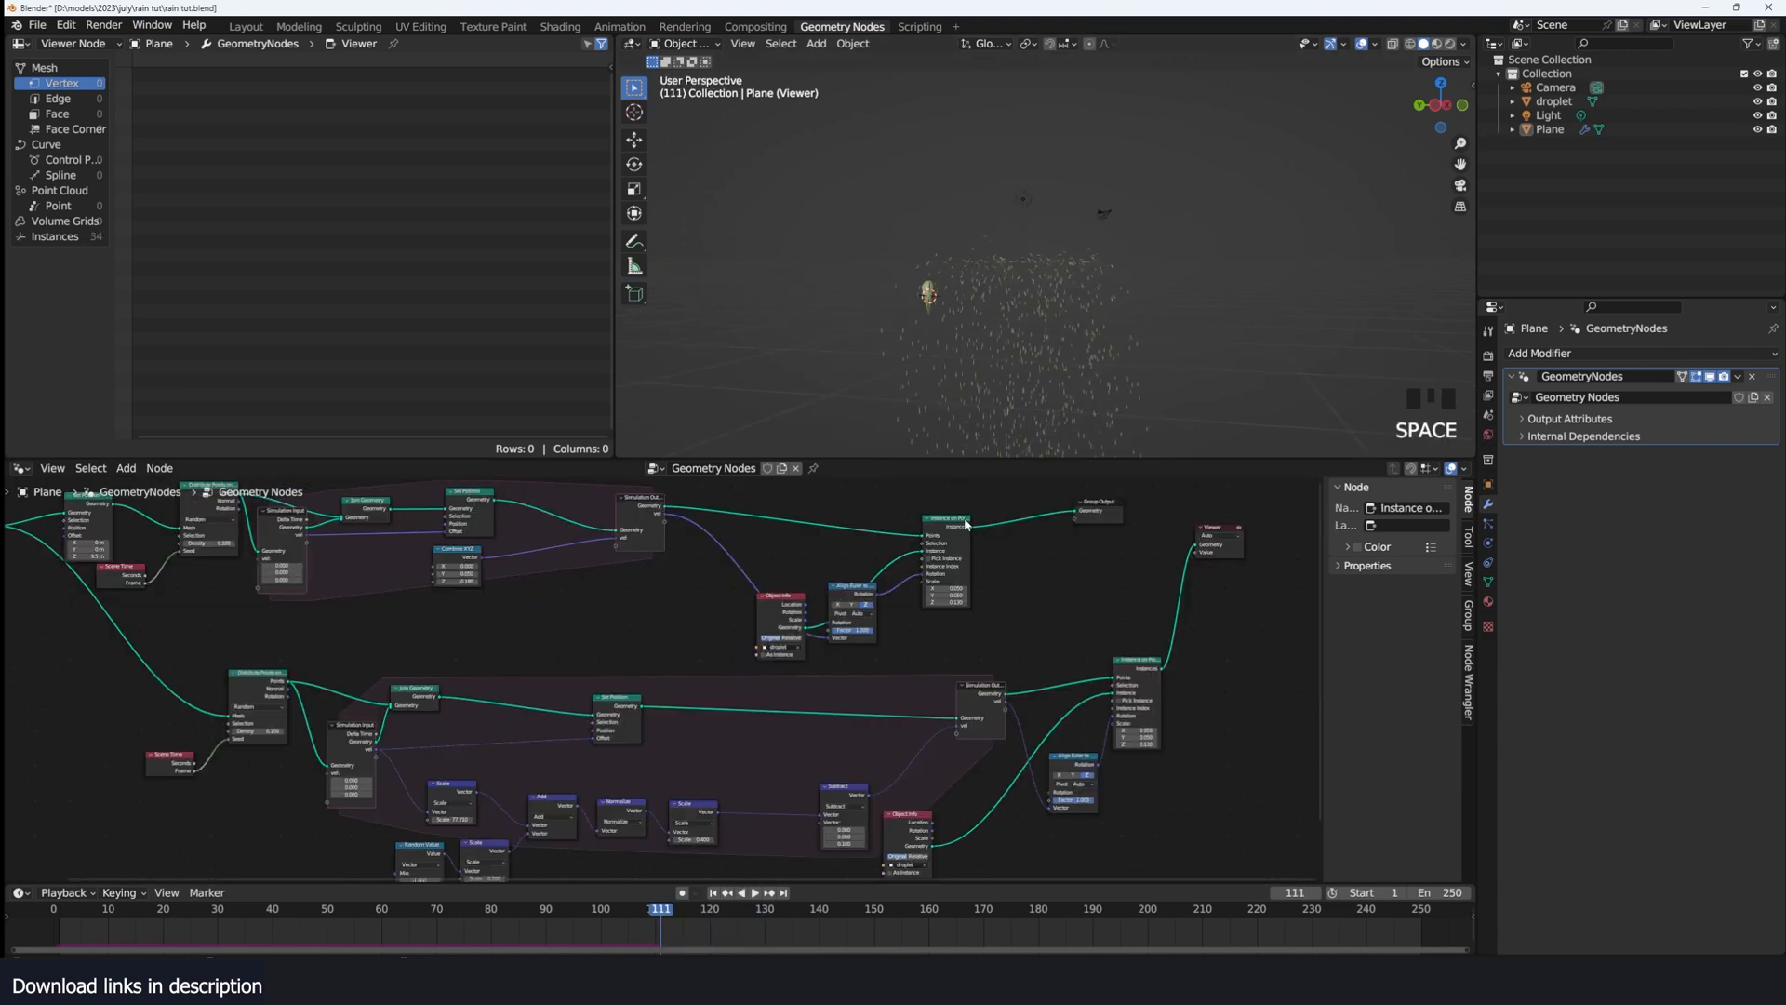
Step: Preview the rain branch's Instance on Points output, play the falling droplets, and return to frame 0
{"action": "key", "text": "shift+ctrl+Left"}
{"action": "key", "text": "space"}
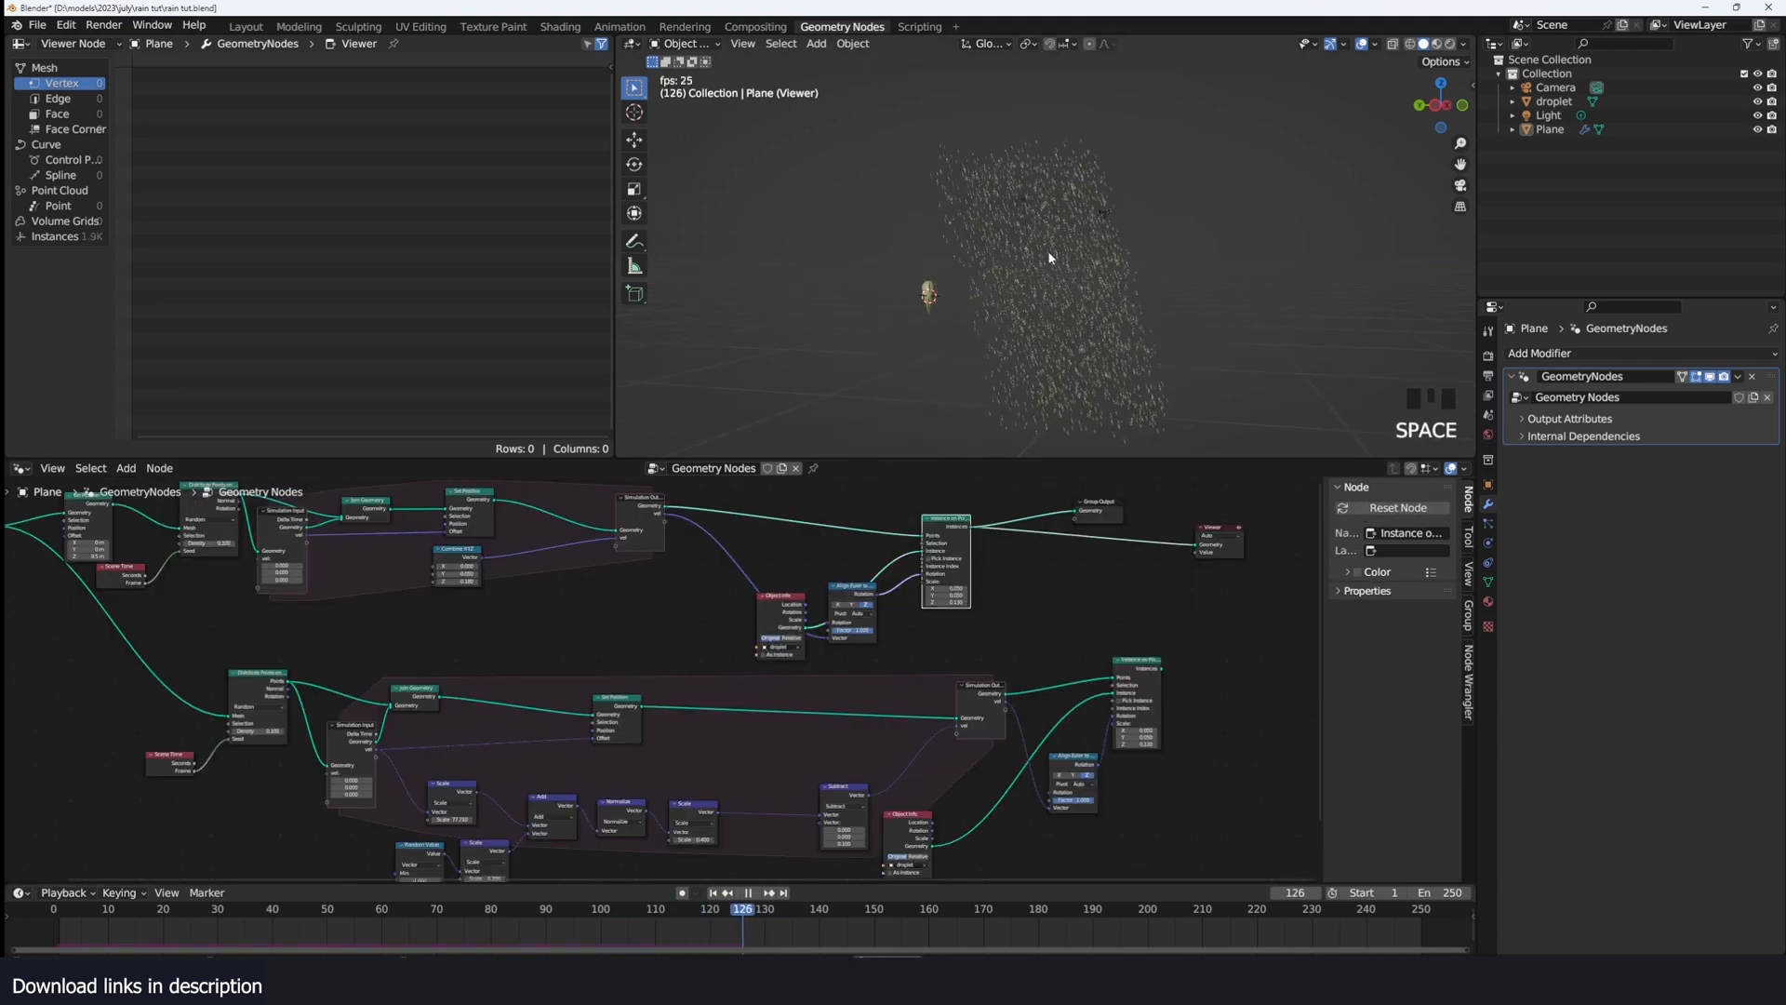
{"action": "key", "text": "space"}
{"action": "scroll", "coordinate": [1013, 680], "scroll_direction": "down", "scroll_amount": 4}
{"action": "middle_click_drag", "start_coordinate": [1016, 680], "coordinate": [905, 679]}
{"action": "scroll", "coordinate": [905, 680], "scroll_direction": "up", "scroll_amount": 2}
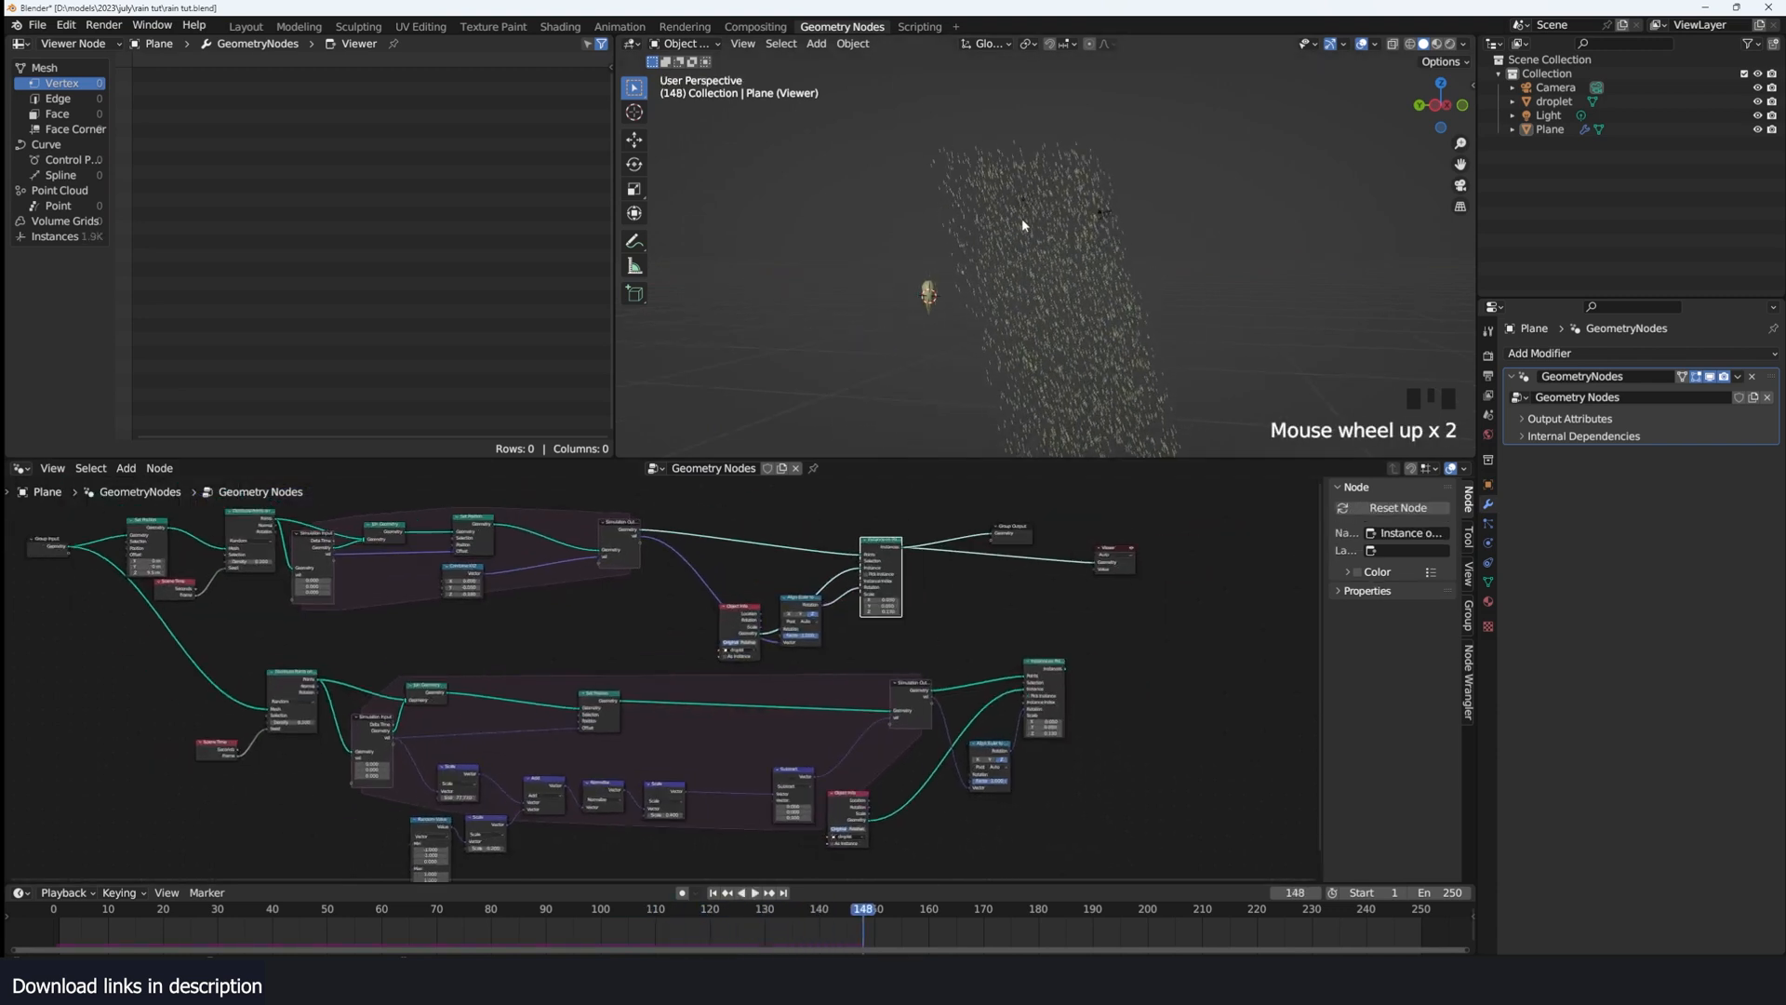
{"action": "key", "text": "shift+Left"}
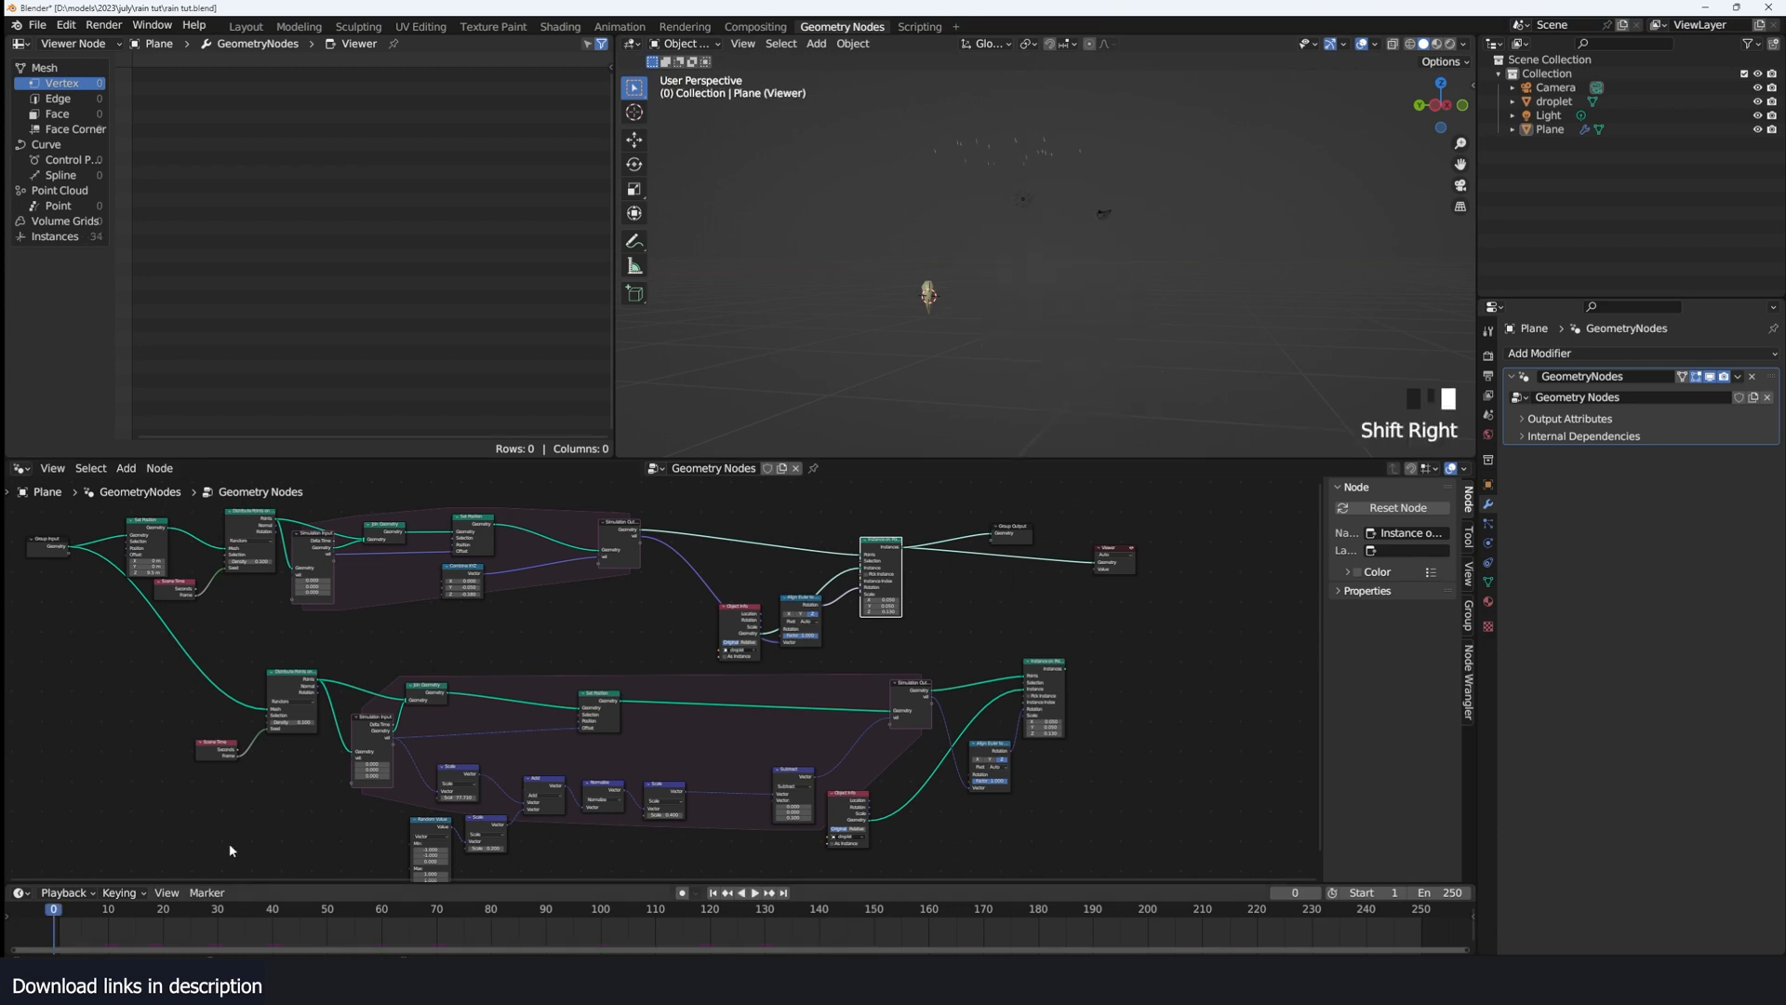
Step: Preview the Group Input geometry and examine the original ground plane up close from different angles
{"action": "middle_click_drag", "start_coordinate": [370, 667], "coordinate": [573, 718]}
{"action": "left_click", "coordinate": [268, 600], "text": "ctrl+shift"}
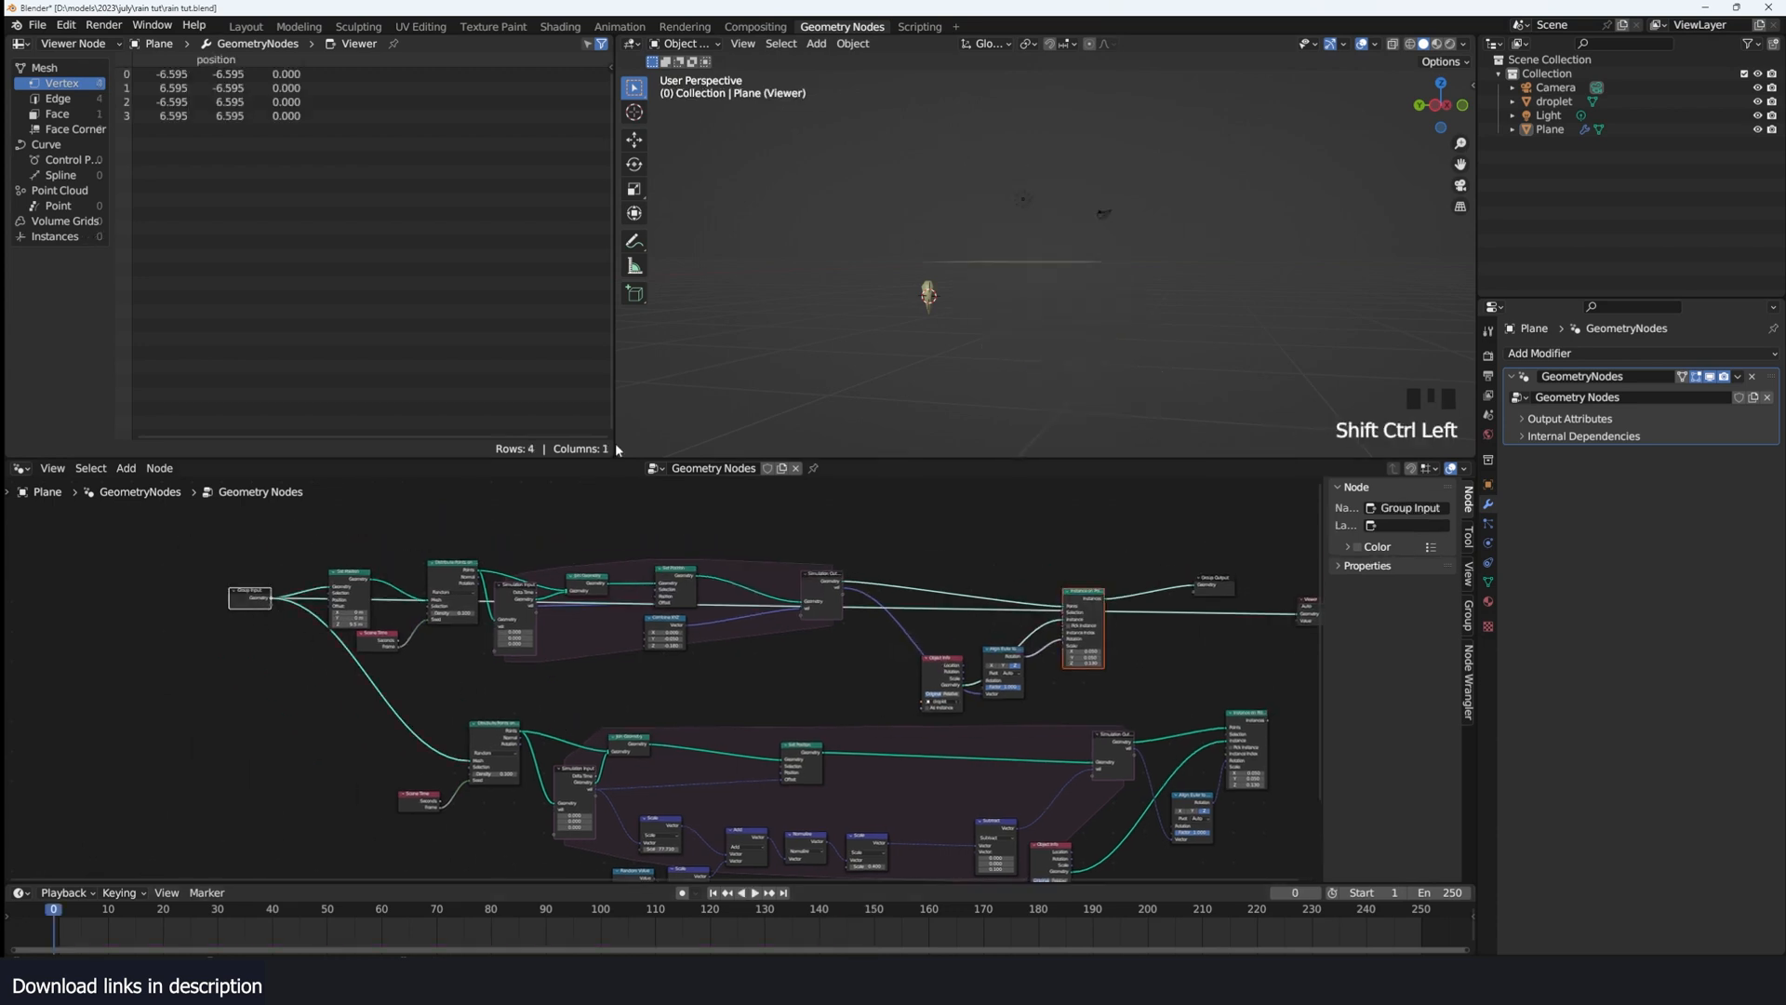
{"action": "scroll", "coordinate": [1007, 279], "scroll_direction": "up", "scroll_amount": 2}
{"action": "key", "text": "grave"}
{"action": "scroll", "coordinate": [1019, 304], "scroll_direction": "up", "scroll_amount": 4}
{"action": "key", "text": "grave"}
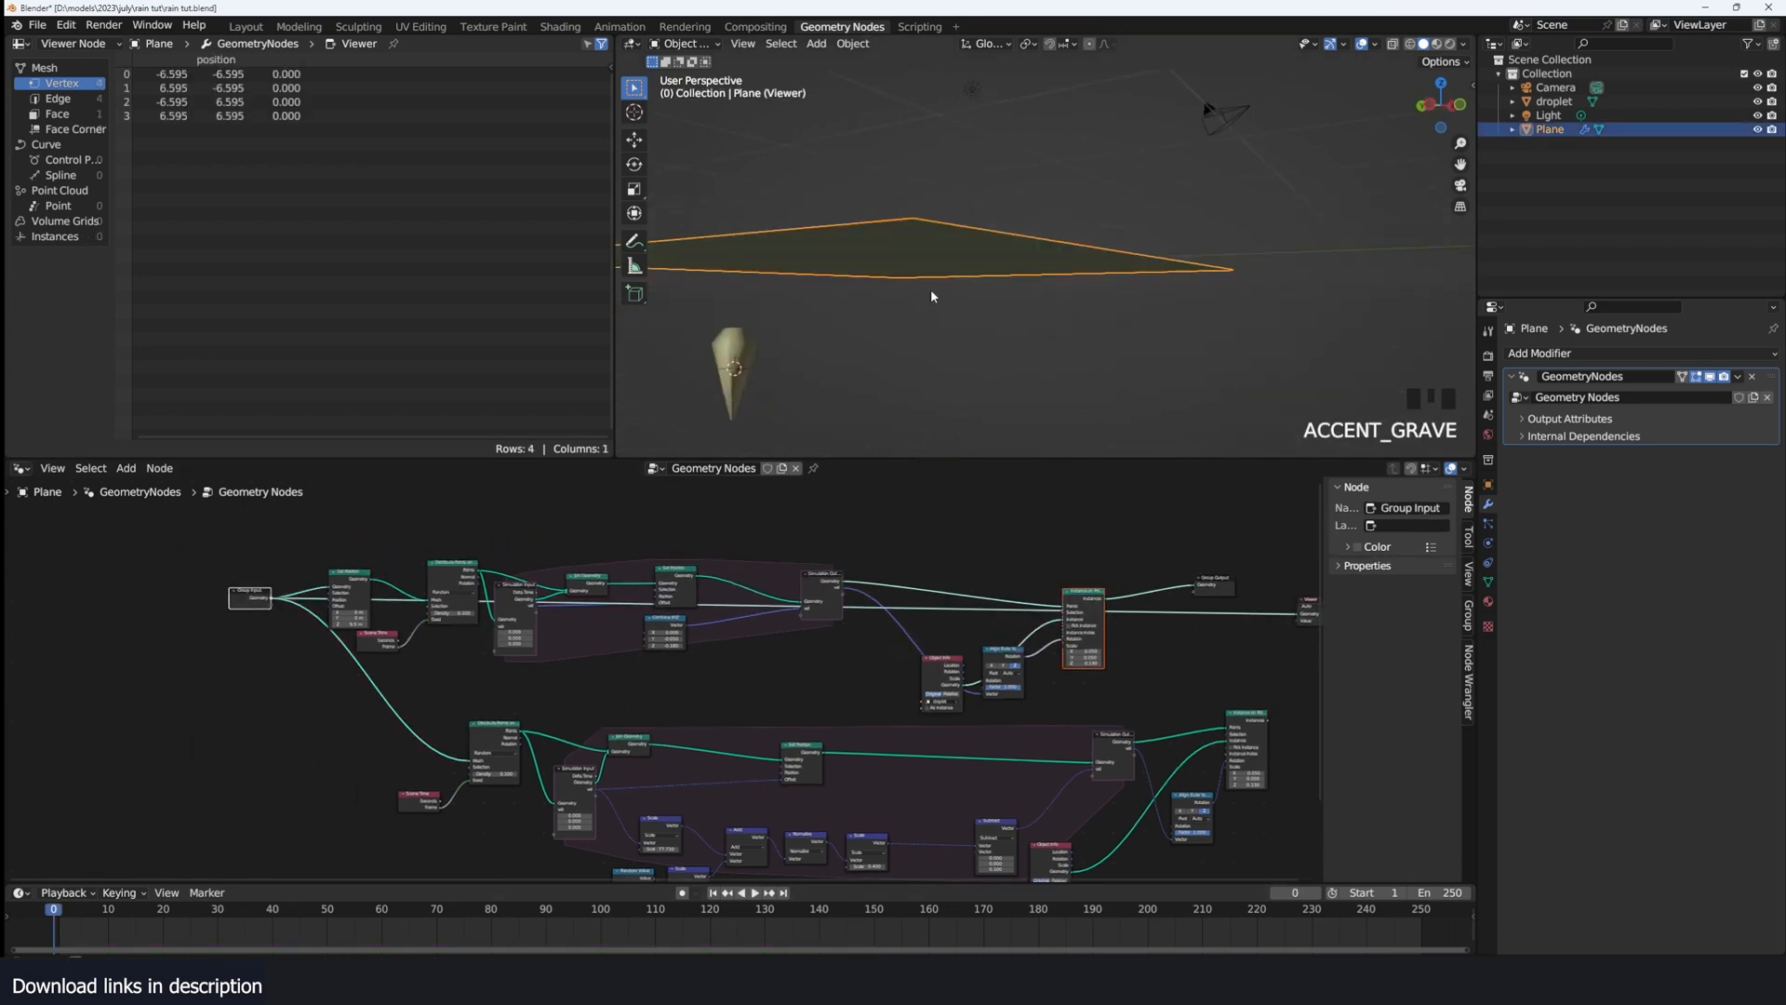
Step: Preview the rain branch's Simulation Output points in the viewport
{"action": "scroll", "coordinate": [1088, 690], "scroll_direction": "down", "scroll_amount": 3}
{"action": "middle_click_drag", "start_coordinate": [1089, 691], "coordinate": [745, 644]}
{"action": "scroll", "coordinate": [647, 684], "scroll_direction": "up", "scroll_amount": 3}
{"action": "scroll", "coordinate": [746, 645], "scroll_direction": "up", "scroll_amount": 4}
{"action": "left_click", "coordinate": [503, 517]}
{"action": "left_click_drag", "start_coordinate": [745, 572], "coordinate": [766, 556]}
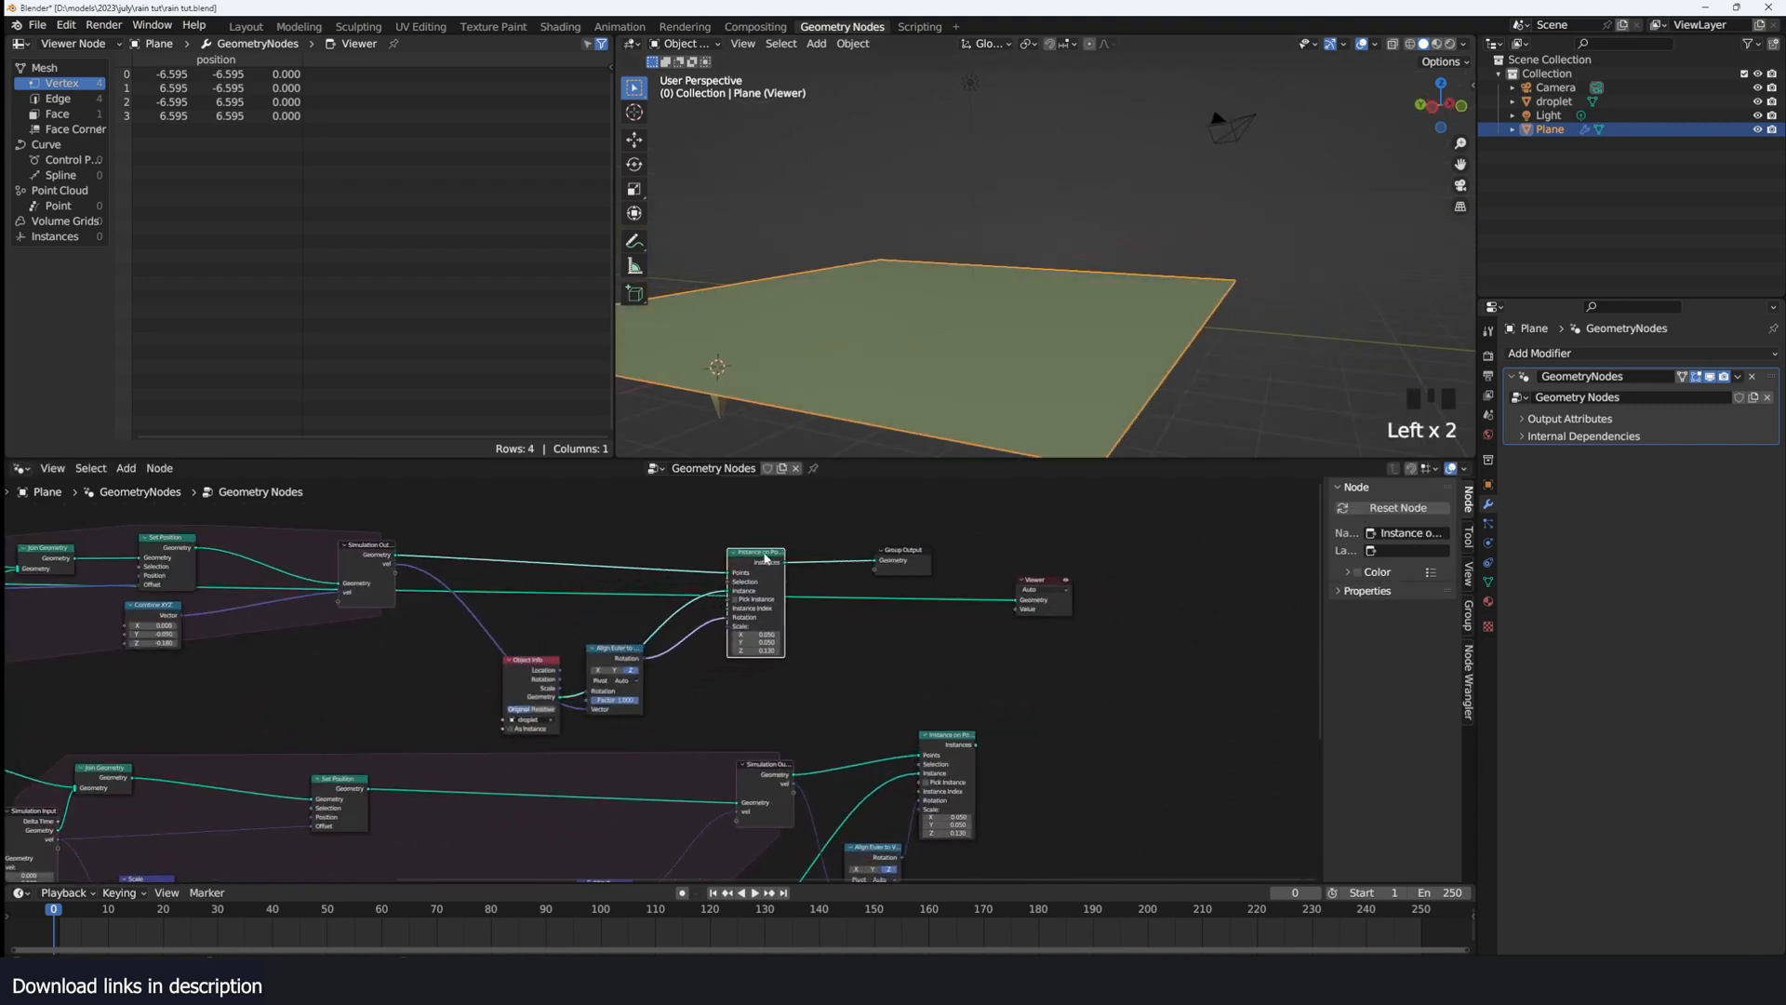
{"action": "left_click", "coordinate": [392, 564], "text": "ctrl+shift"}
{"action": "scroll", "coordinate": [392, 565], "scroll_direction": "down", "scroll_amount": 3}
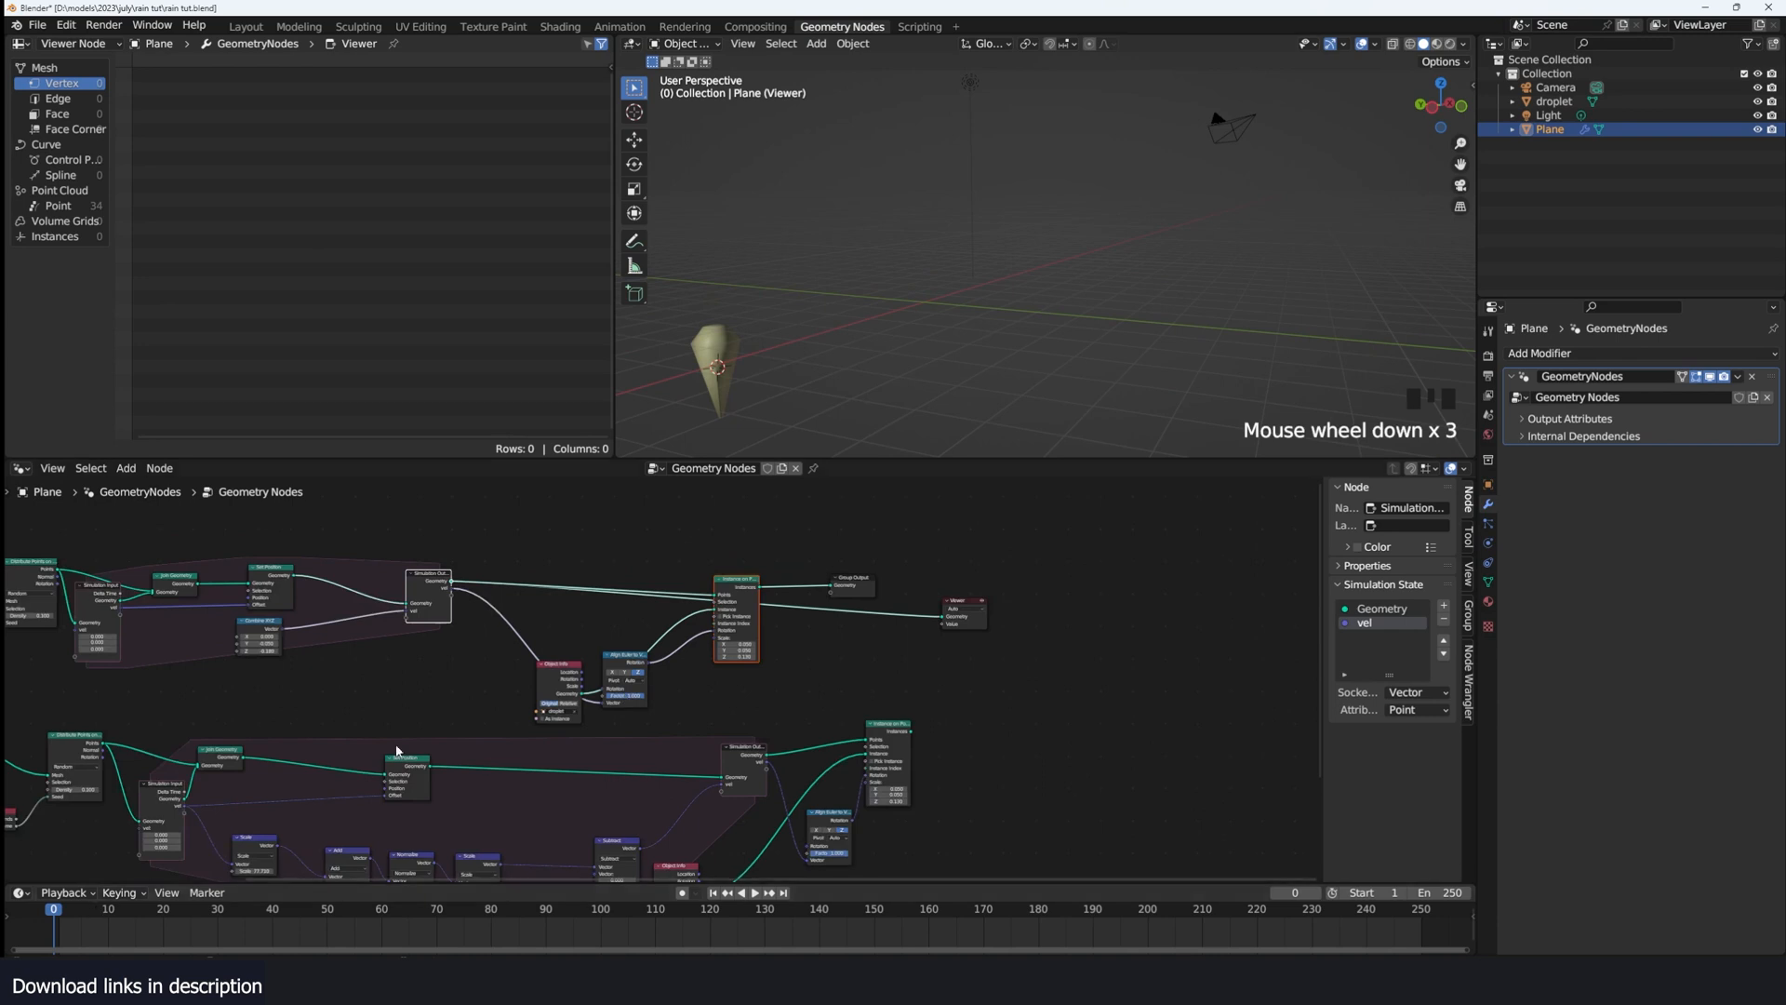
Step: Play the rain points and examine from the front view how they fall through ground level
{"action": "key", "text": "space"}
{"action": "scroll", "coordinate": [1043, 293], "scroll_direction": "down", "scroll_amount": 3}
{"action": "key", "text": "space"}
{"action": "key", "text": "space"}
{"action": "key", "text": "space"}
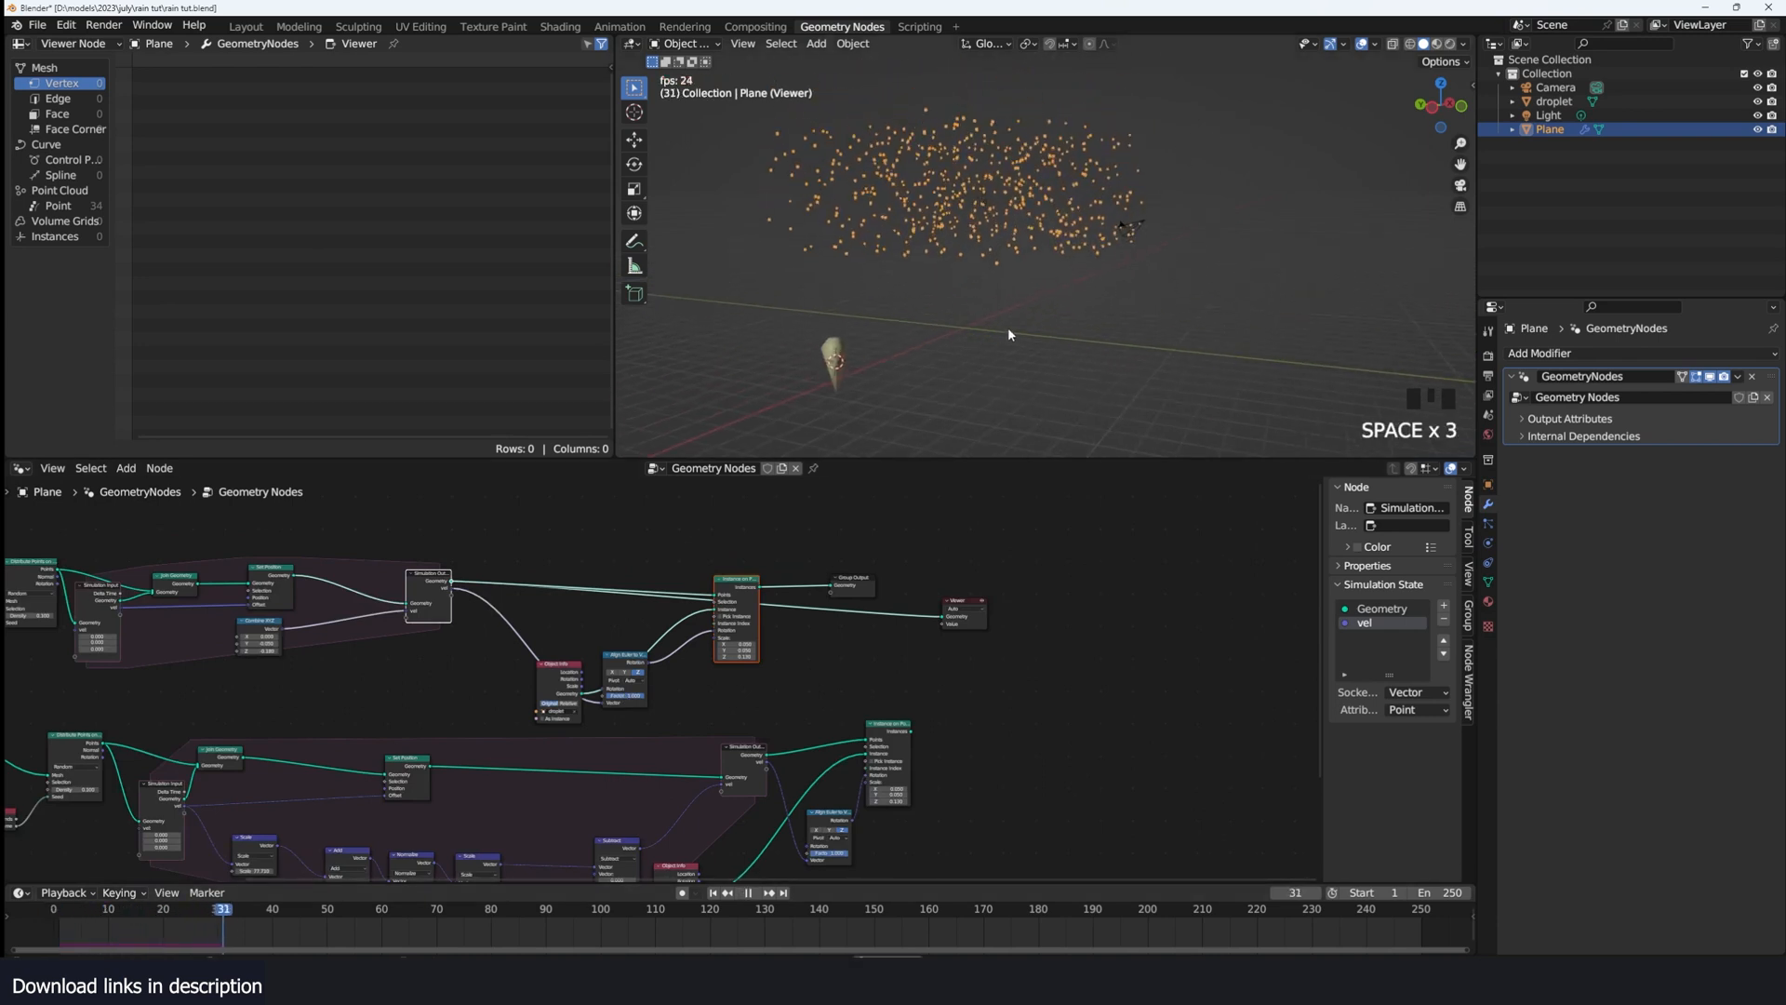
{"action": "key", "text": "space"}
{"action": "key", "text": "grave"}
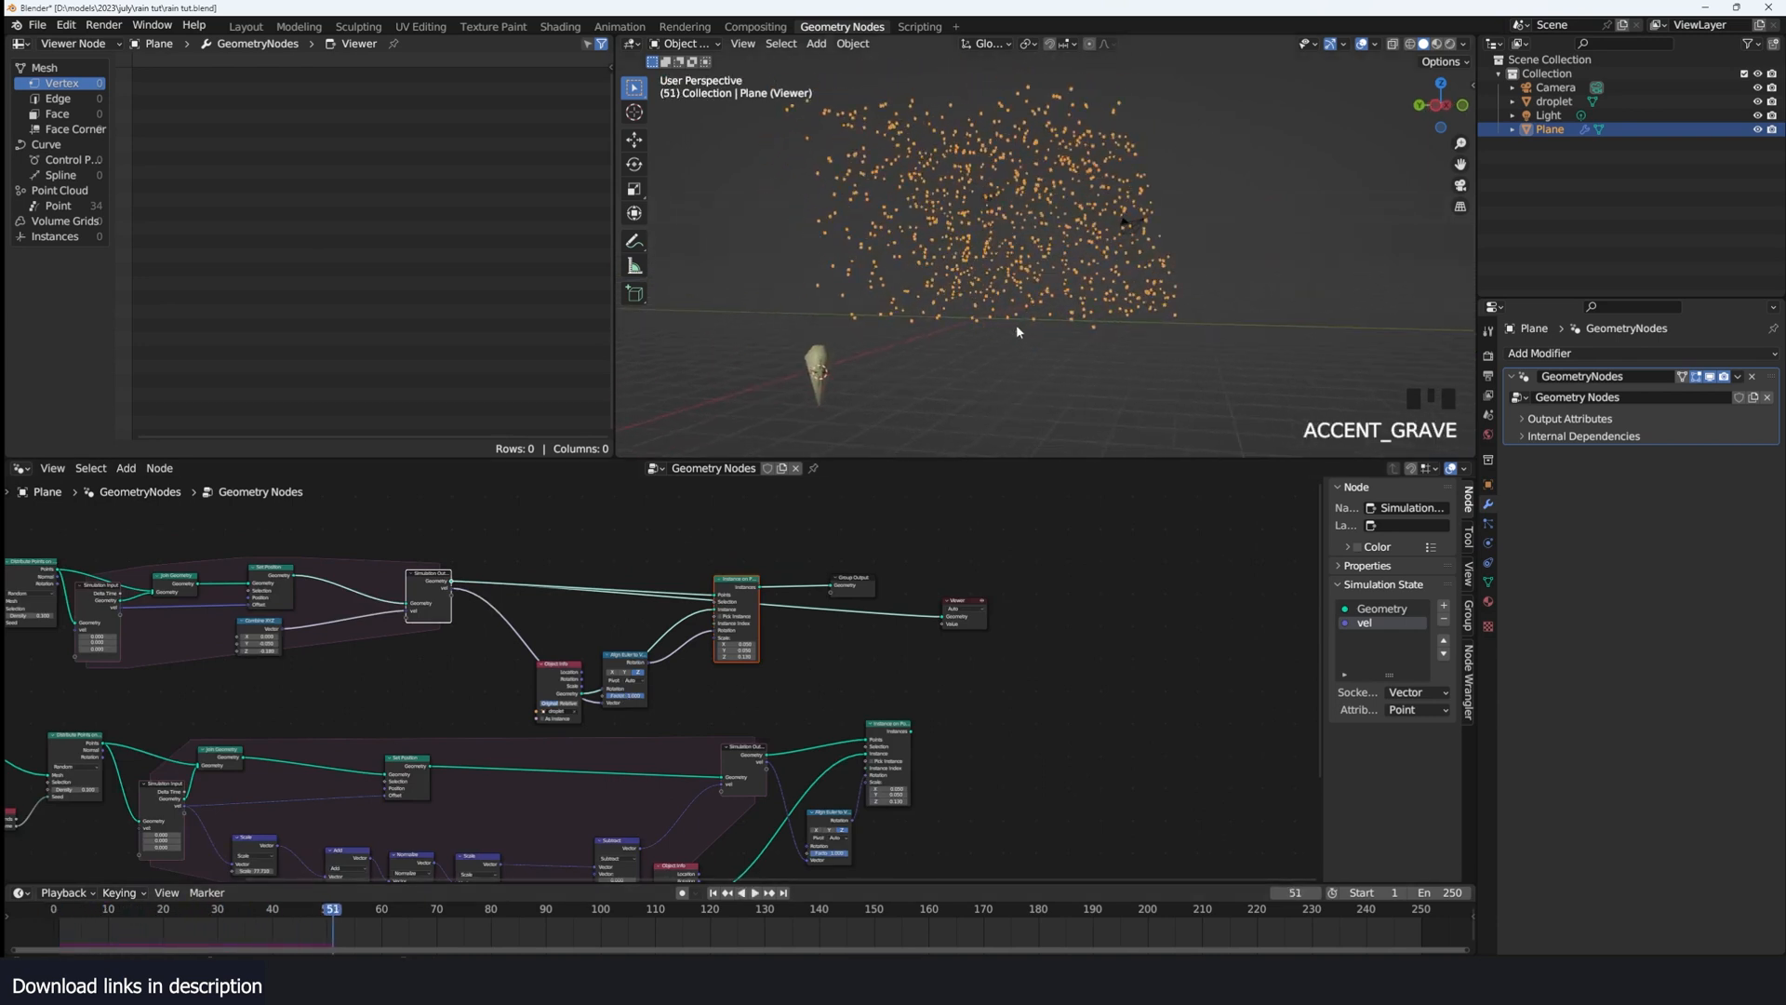
{"action": "key", "text": "KP_1"}
{"action": "scroll", "coordinate": [1016, 324], "scroll_direction": "up", "scroll_amount": 3}
{"action": "key", "text": "space"}
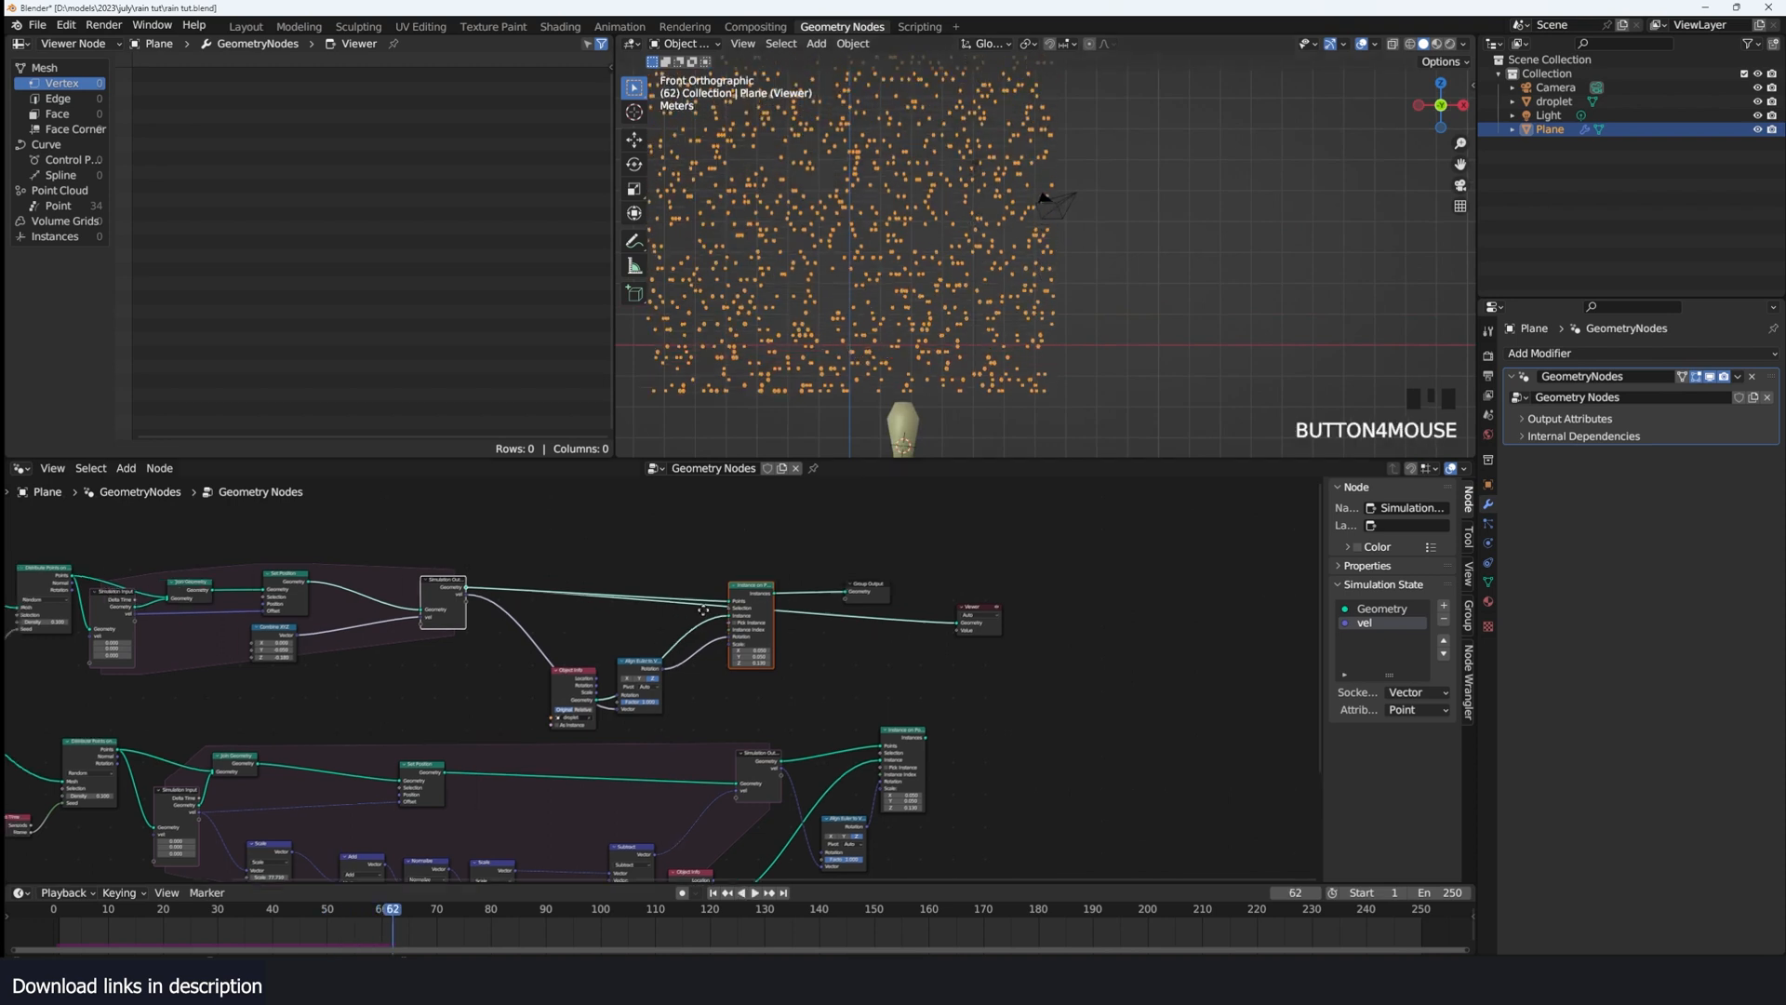
Step: Add a Position node above the rain branch and feed it into a new Separate XYZ node
{"action": "scroll", "coordinate": [587, 538], "scroll_direction": "up", "scroll_amount": 4}
{"action": "key", "text": "shift+a"}
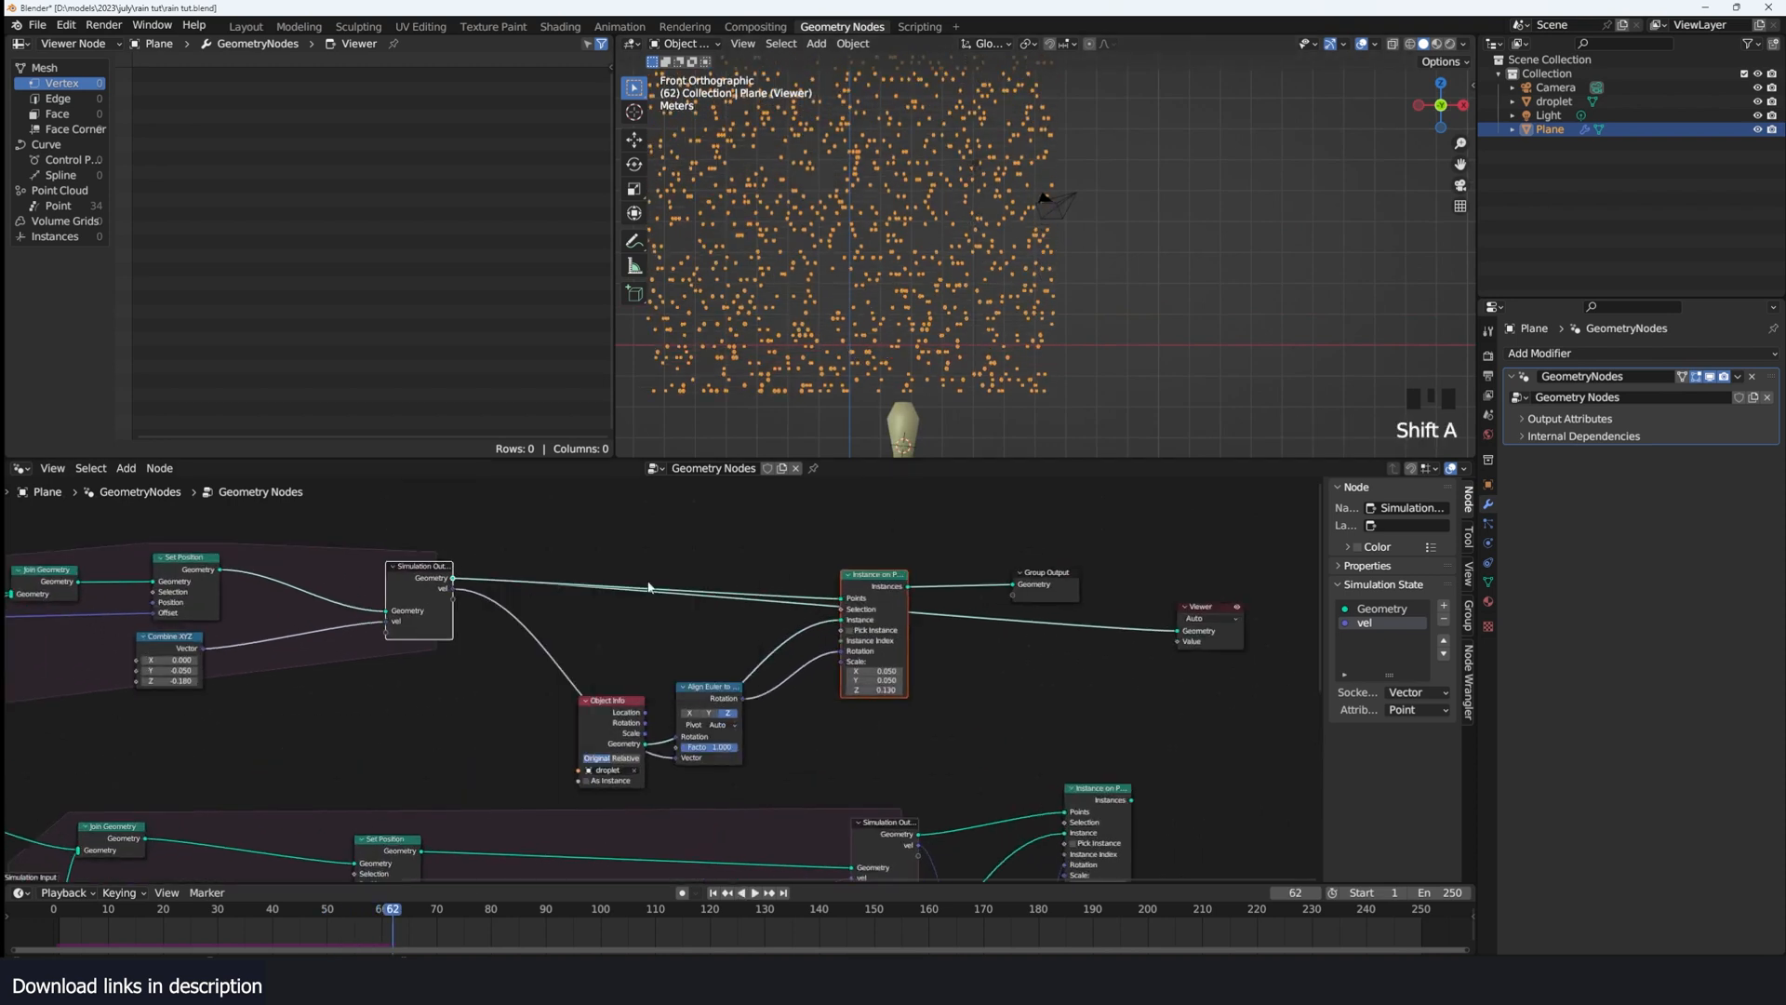
{"action": "key", "text": "shift+a"}
{"action": "type", "text": "pos"}
{"action": "key", "text": "Return"}
{"action": "left_click", "coordinate": [523, 526]}
{"action": "left_click_drag", "start_coordinate": [587, 537], "coordinate": [651, 522]}
{"action": "type", "text": "sep"}
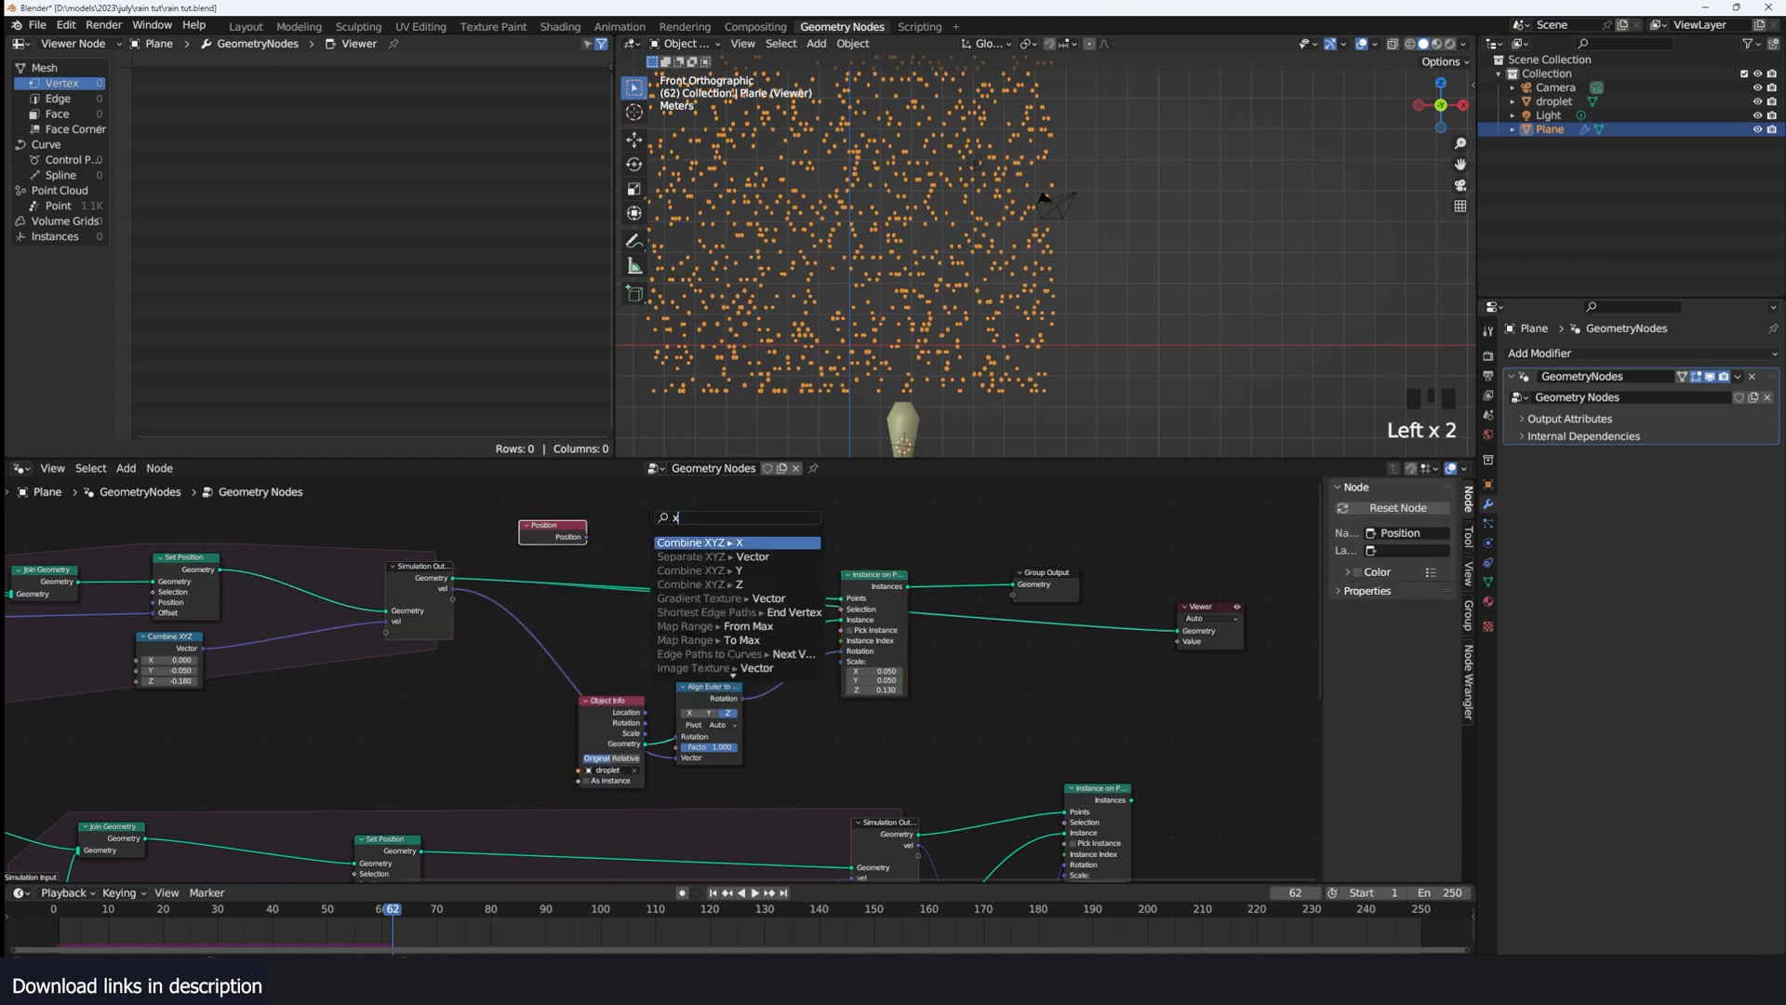
{"action": "key", "text": "Return"}
{"action": "left_click", "coordinate": [682, 540]}
Step: Preview the Separate XYZ node's Z output on the rain points and examine it while replaying from frame 0
{"action": "left_click", "coordinate": [685, 541], "text": "ctrl+shift"}
{"action": "left_click", "coordinate": [685, 541], "text": "ctrl+shift"}
{"action": "left_click", "coordinate": [685, 541], "text": "ctrl+shift"}
{"action": "key", "text": "alt+a"}
{"action": "key", "text": "grave"}
{"action": "middle_click_drag", "start_coordinate": [873, 365], "coordinate": [840, 380]}
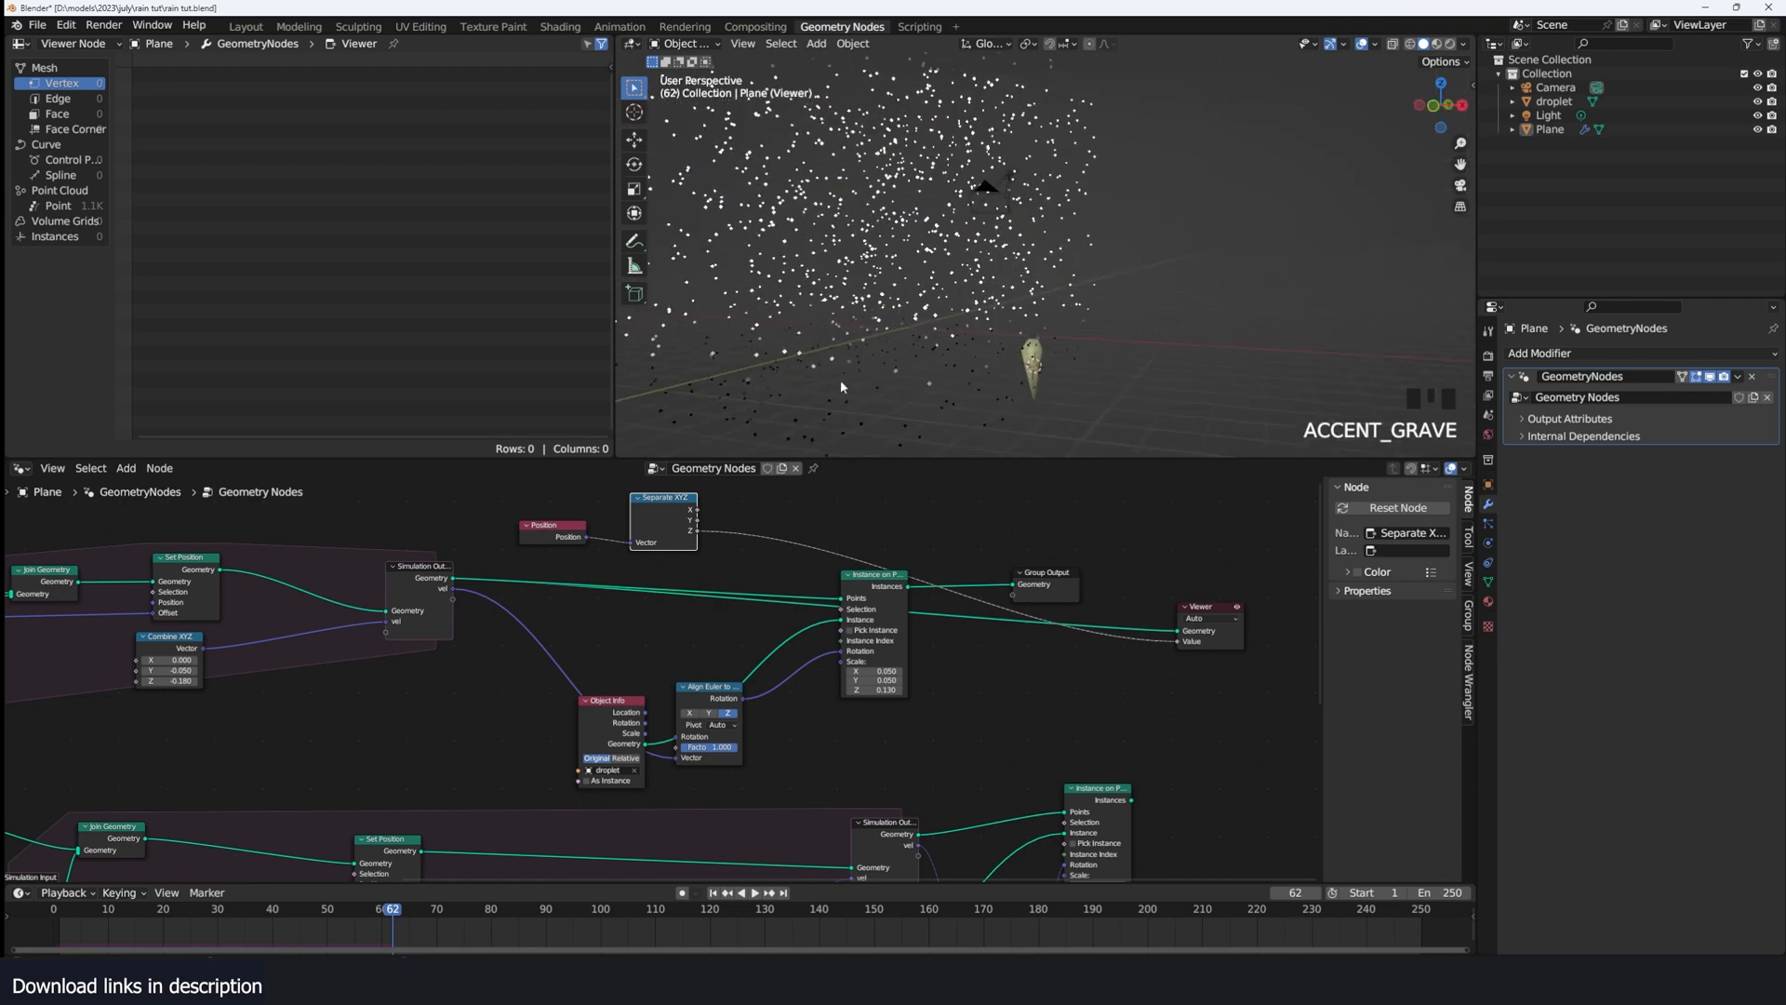
{"action": "key", "text": "shift+Left"}
{"action": "key", "text": "space"}
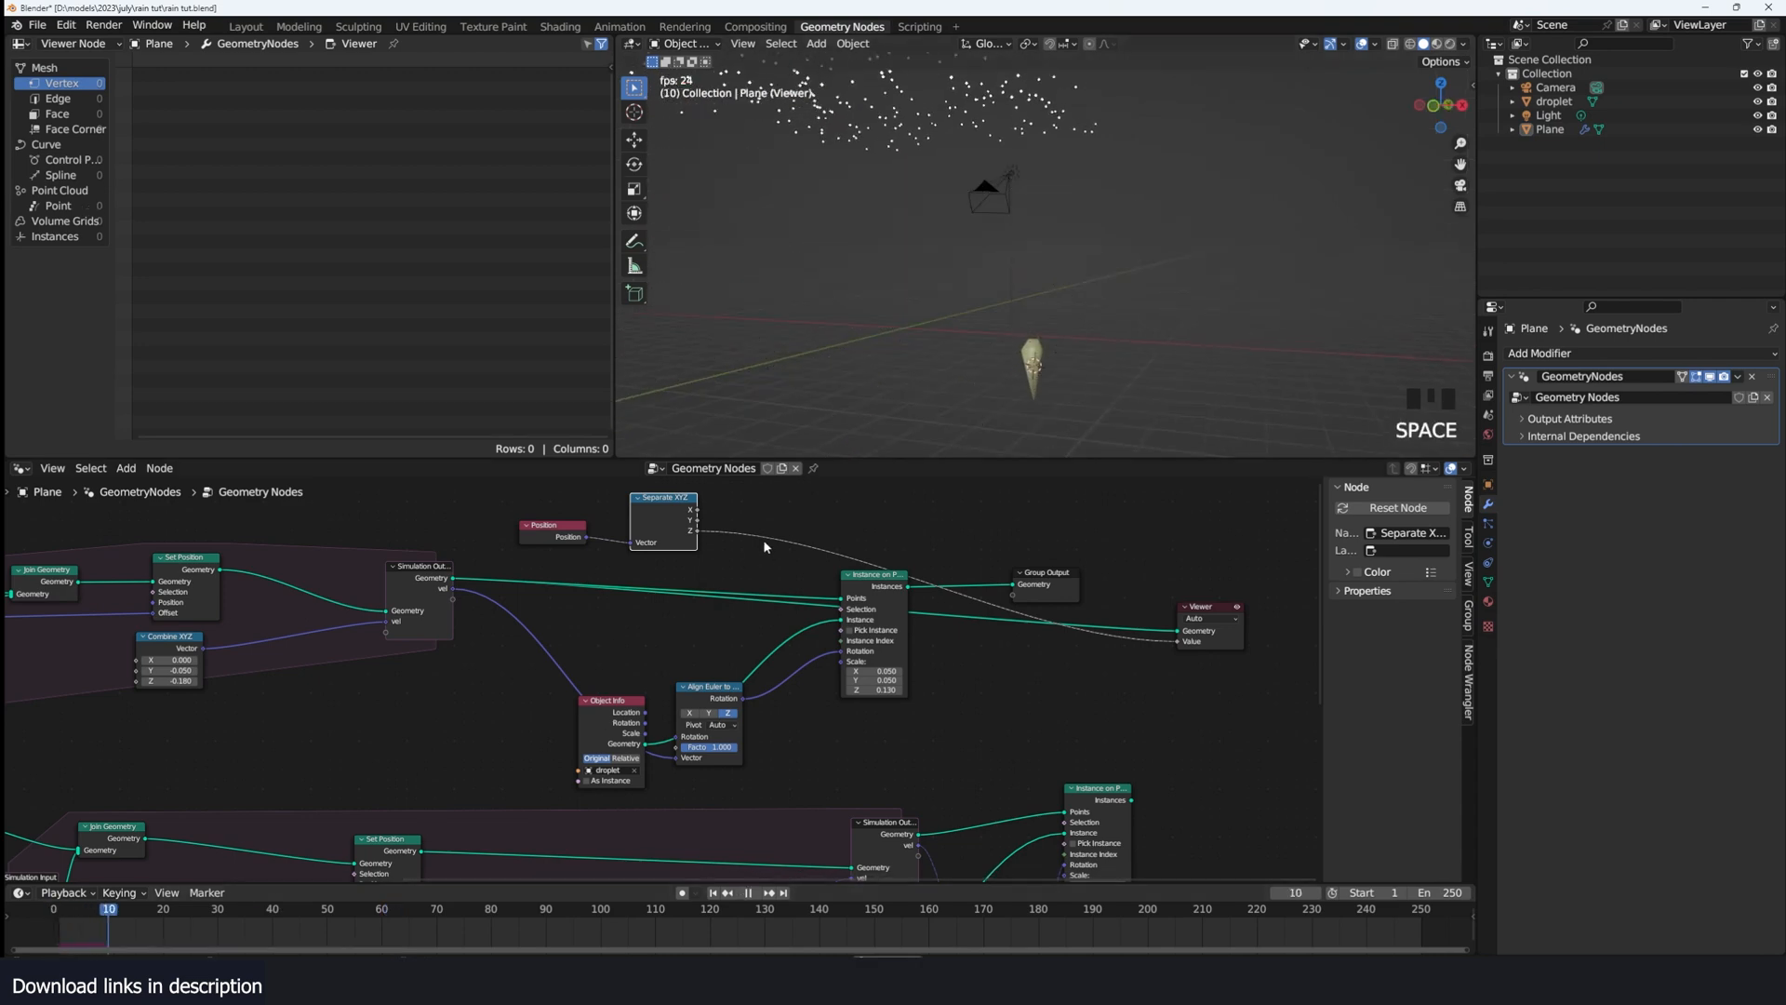
{"action": "key", "text": "grave"}
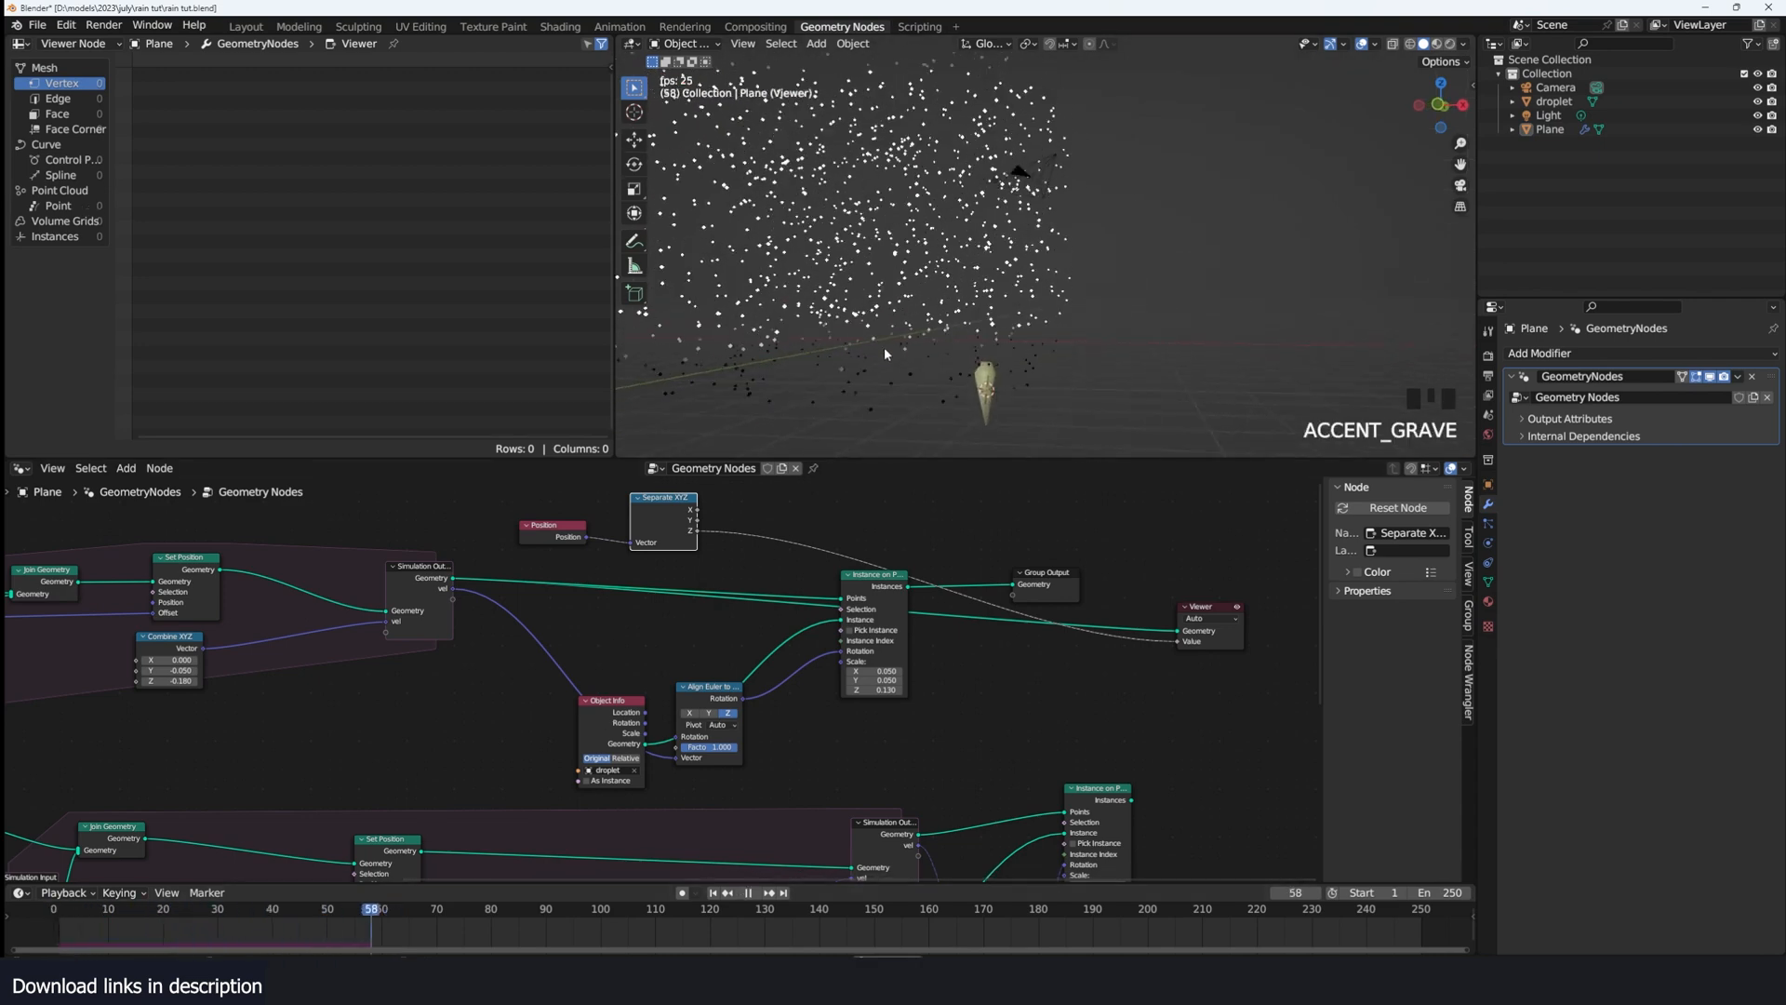
{"action": "key", "text": "space"}
{"action": "scroll", "coordinate": [773, 534], "scroll_direction": "up", "scroll_amount": 1}
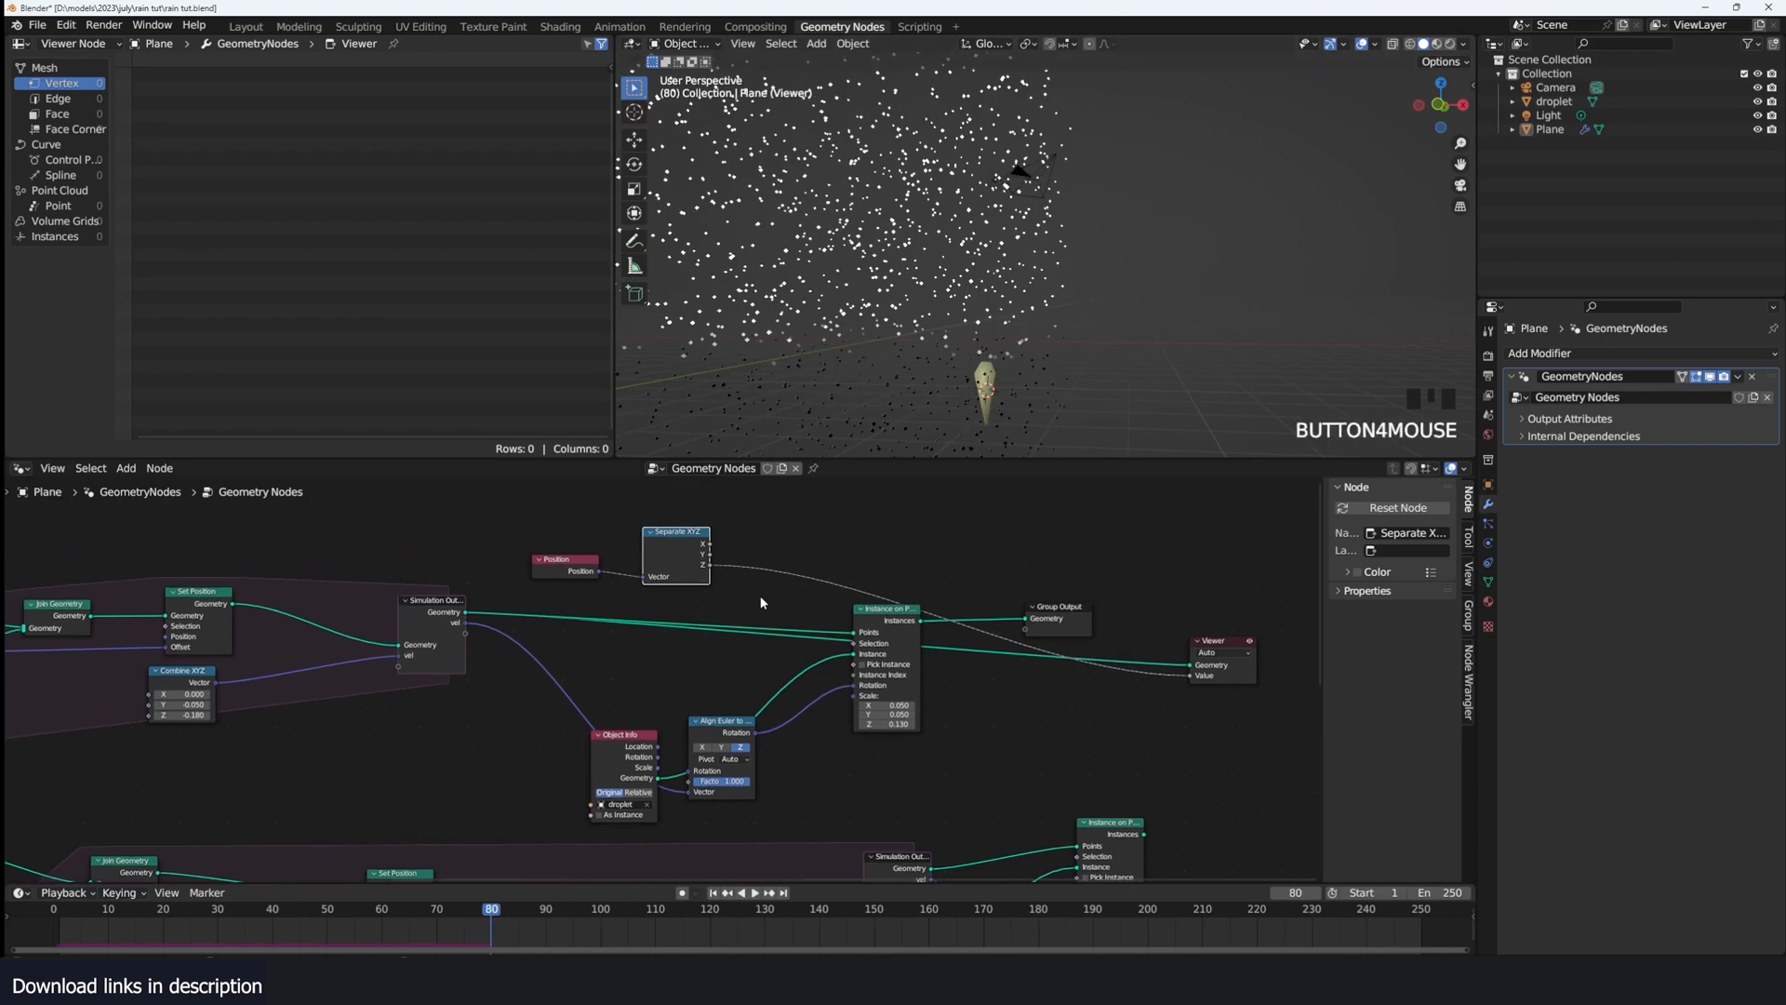
Step: Insert a Compare node after the Separate XYZ node's Z output and set its operation to Less Than
{"action": "key", "text": "shift+a"}
{"action": "type", "text": "compa"}
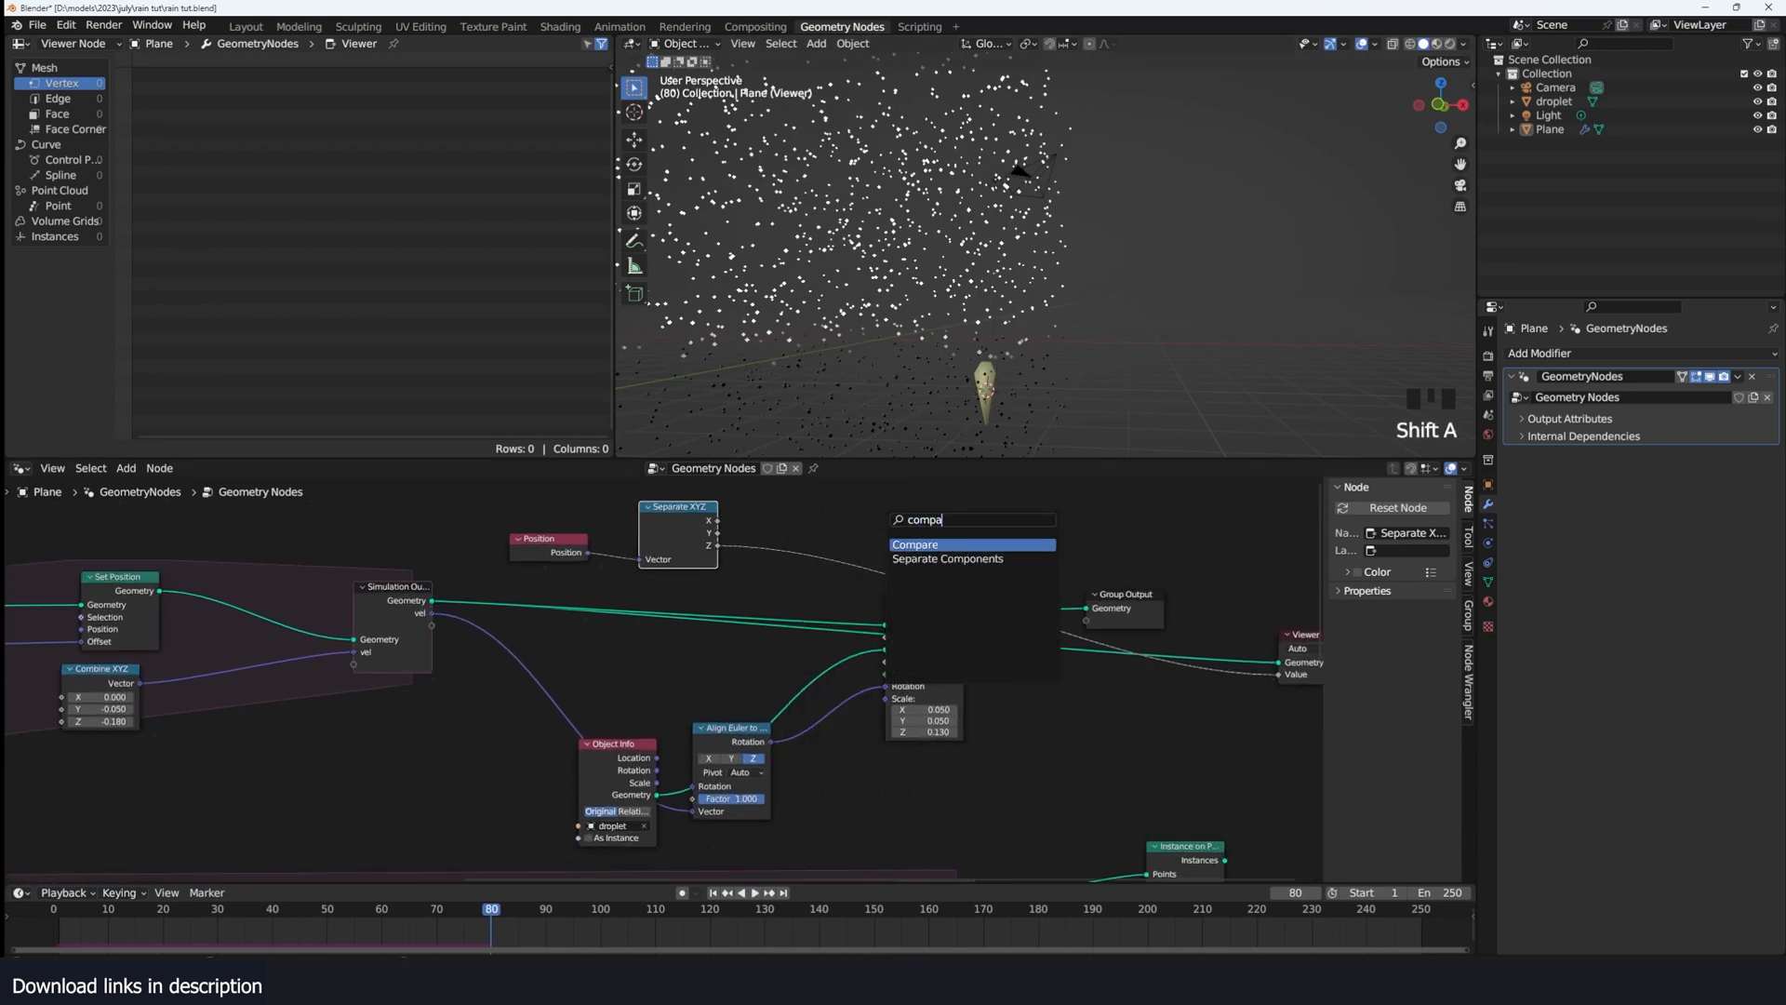
{"action": "key", "text": "Return"}
{"action": "left_click", "coordinate": [819, 550]}
{"action": "scroll", "coordinate": [845, 573], "scroll_direction": "up", "scroll_amount": 2}
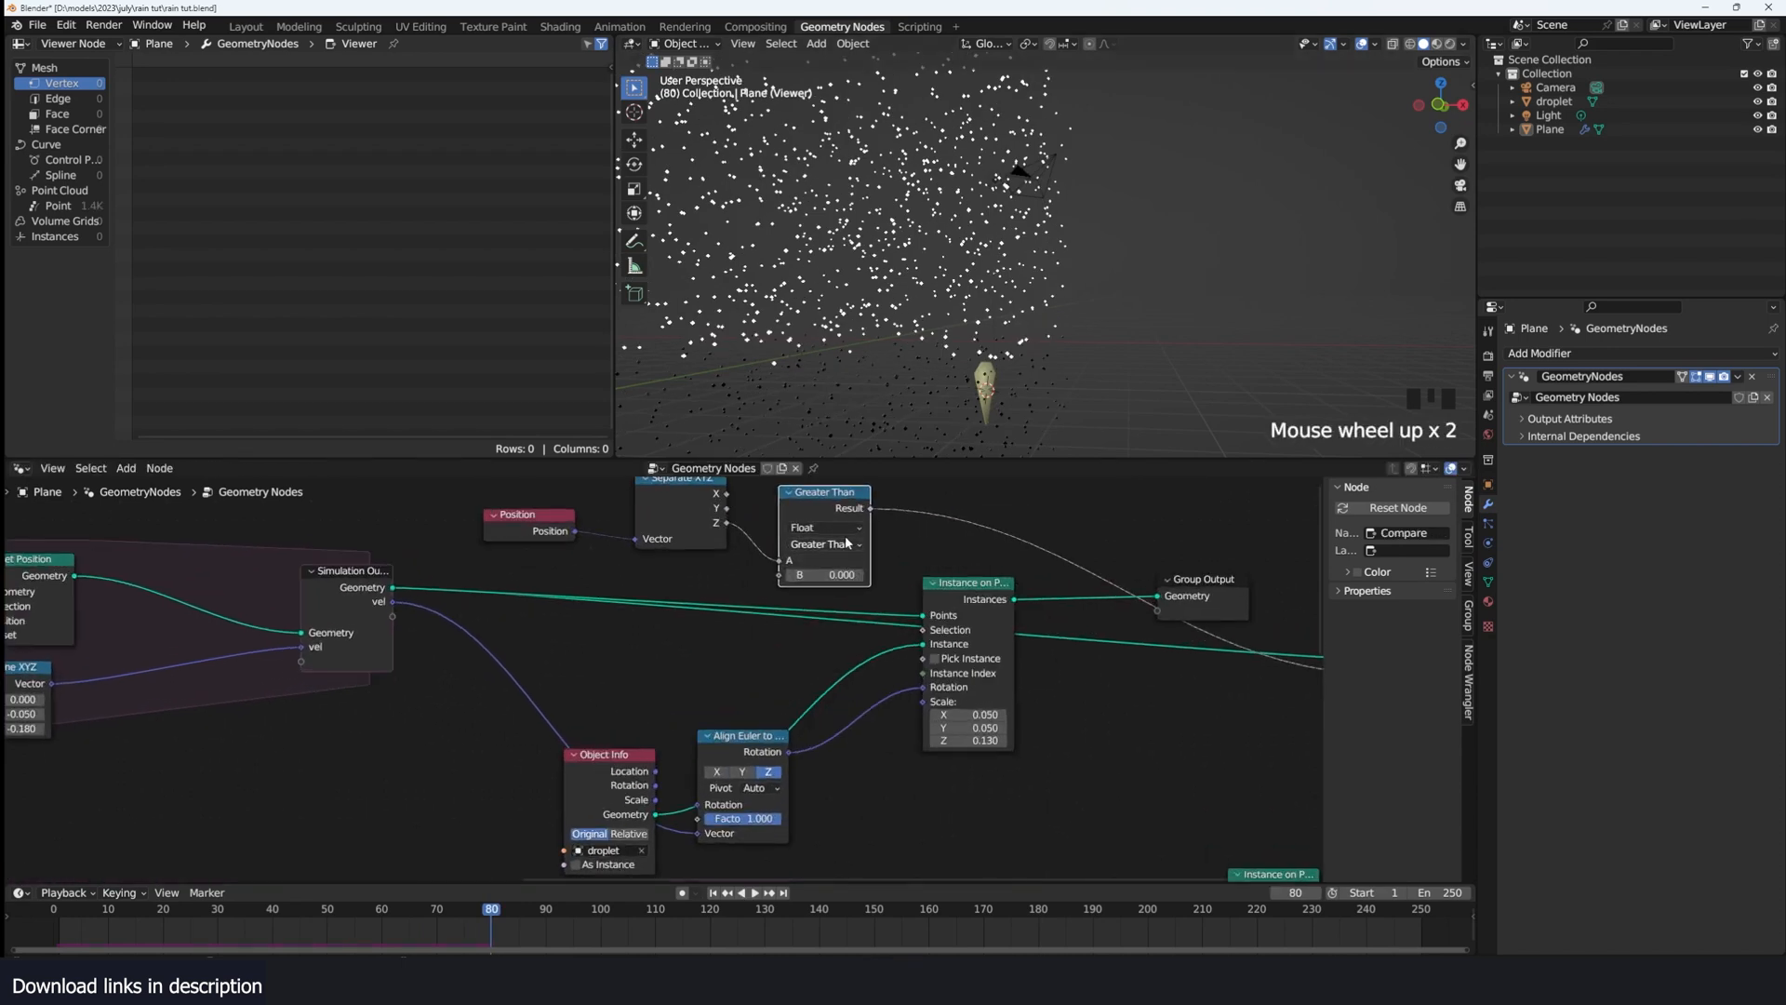
{"action": "left_click", "coordinate": [848, 550]}
{"action": "left_click", "coordinate": [828, 509]}
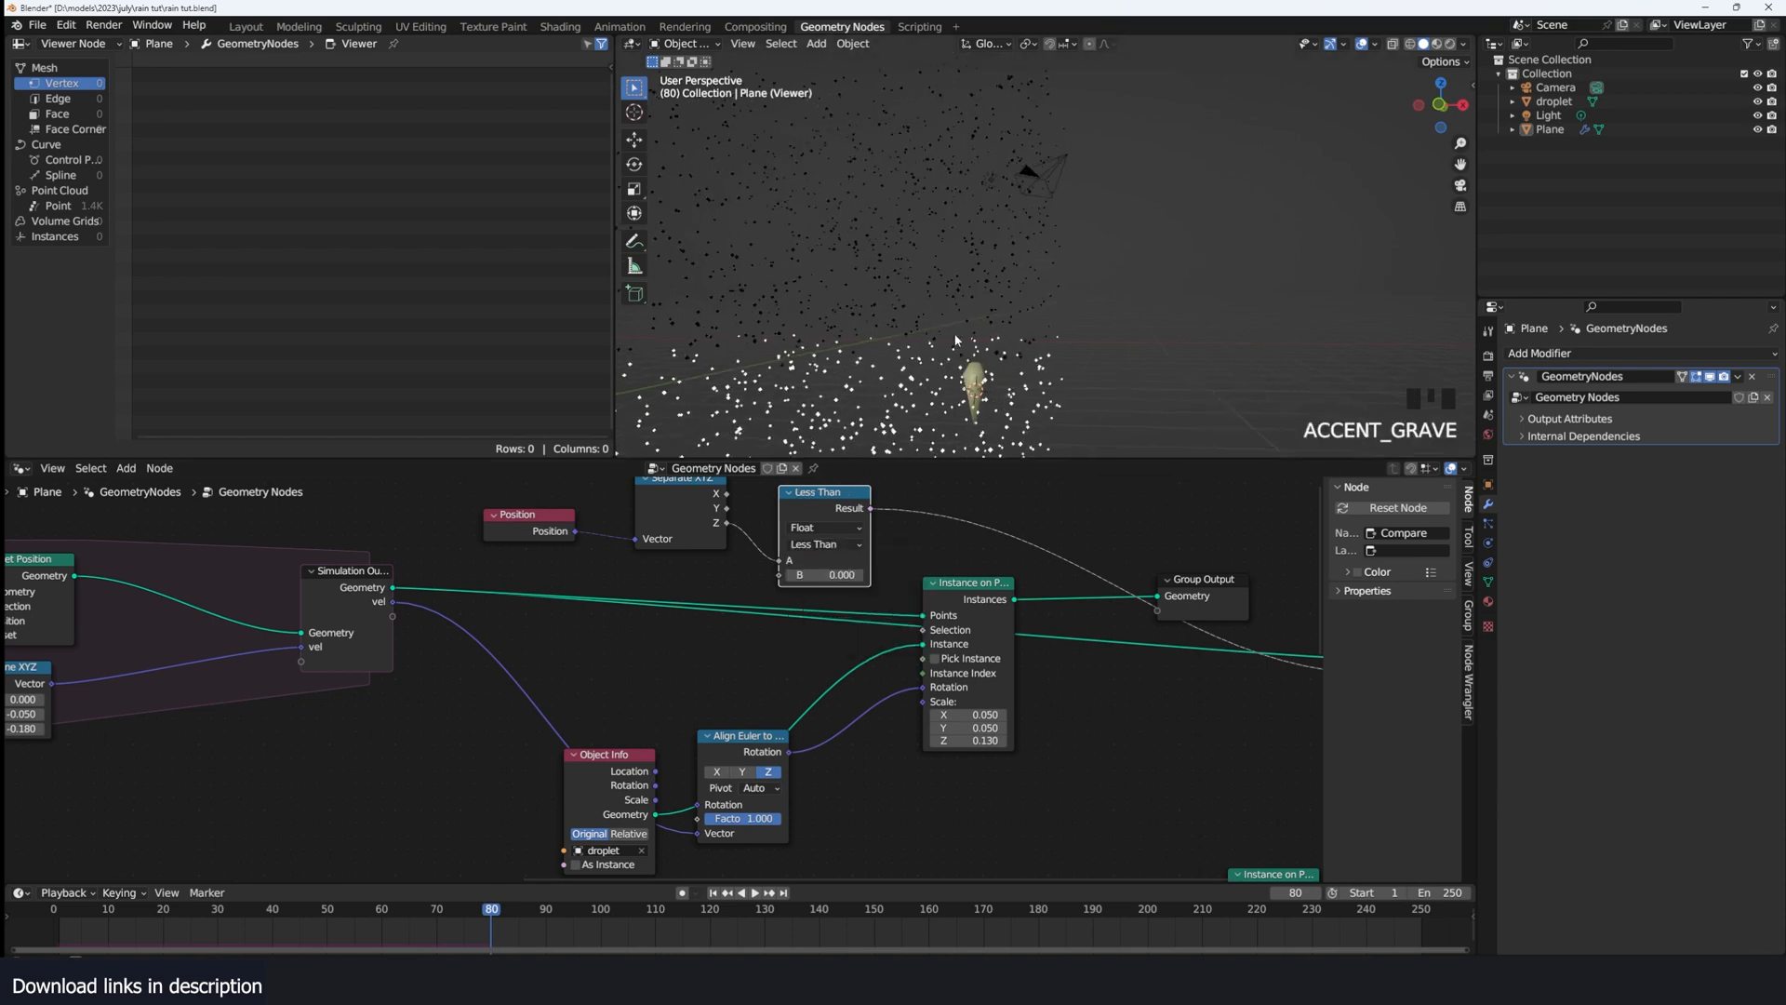
{"action": "scroll", "coordinate": [889, 468], "scroll_direction": "down", "scroll_amount": 1}
Step: Shift the Position, Separate XYZ and Less Than nodes back to sit above the rain branch's Simulation Output
{"action": "left_click_drag", "start_coordinate": [882, 486], "coordinate": [515, 534]}
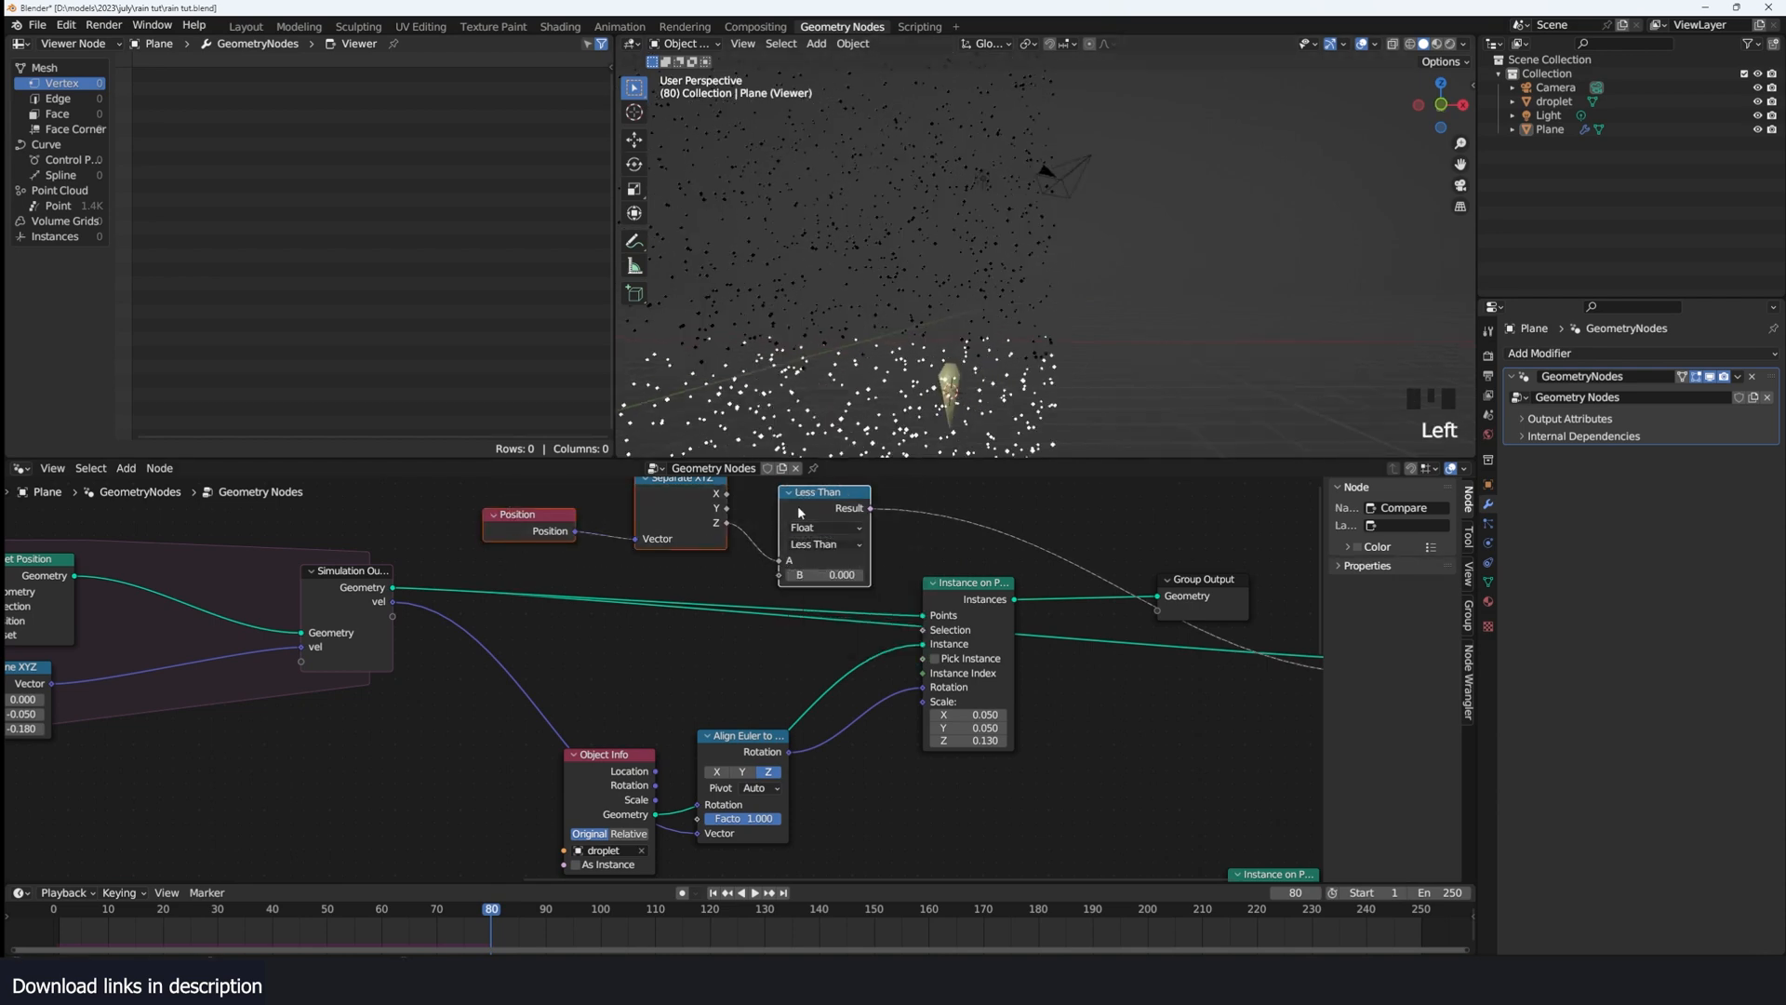
{"action": "left_click_drag", "start_coordinate": [791, 507], "coordinate": [541, 486]}
{"action": "middle_click_drag", "start_coordinate": [667, 531], "coordinate": [698, 577]}
{"action": "left_click_drag", "start_coordinate": [610, 536], "coordinate": [509, 529]}
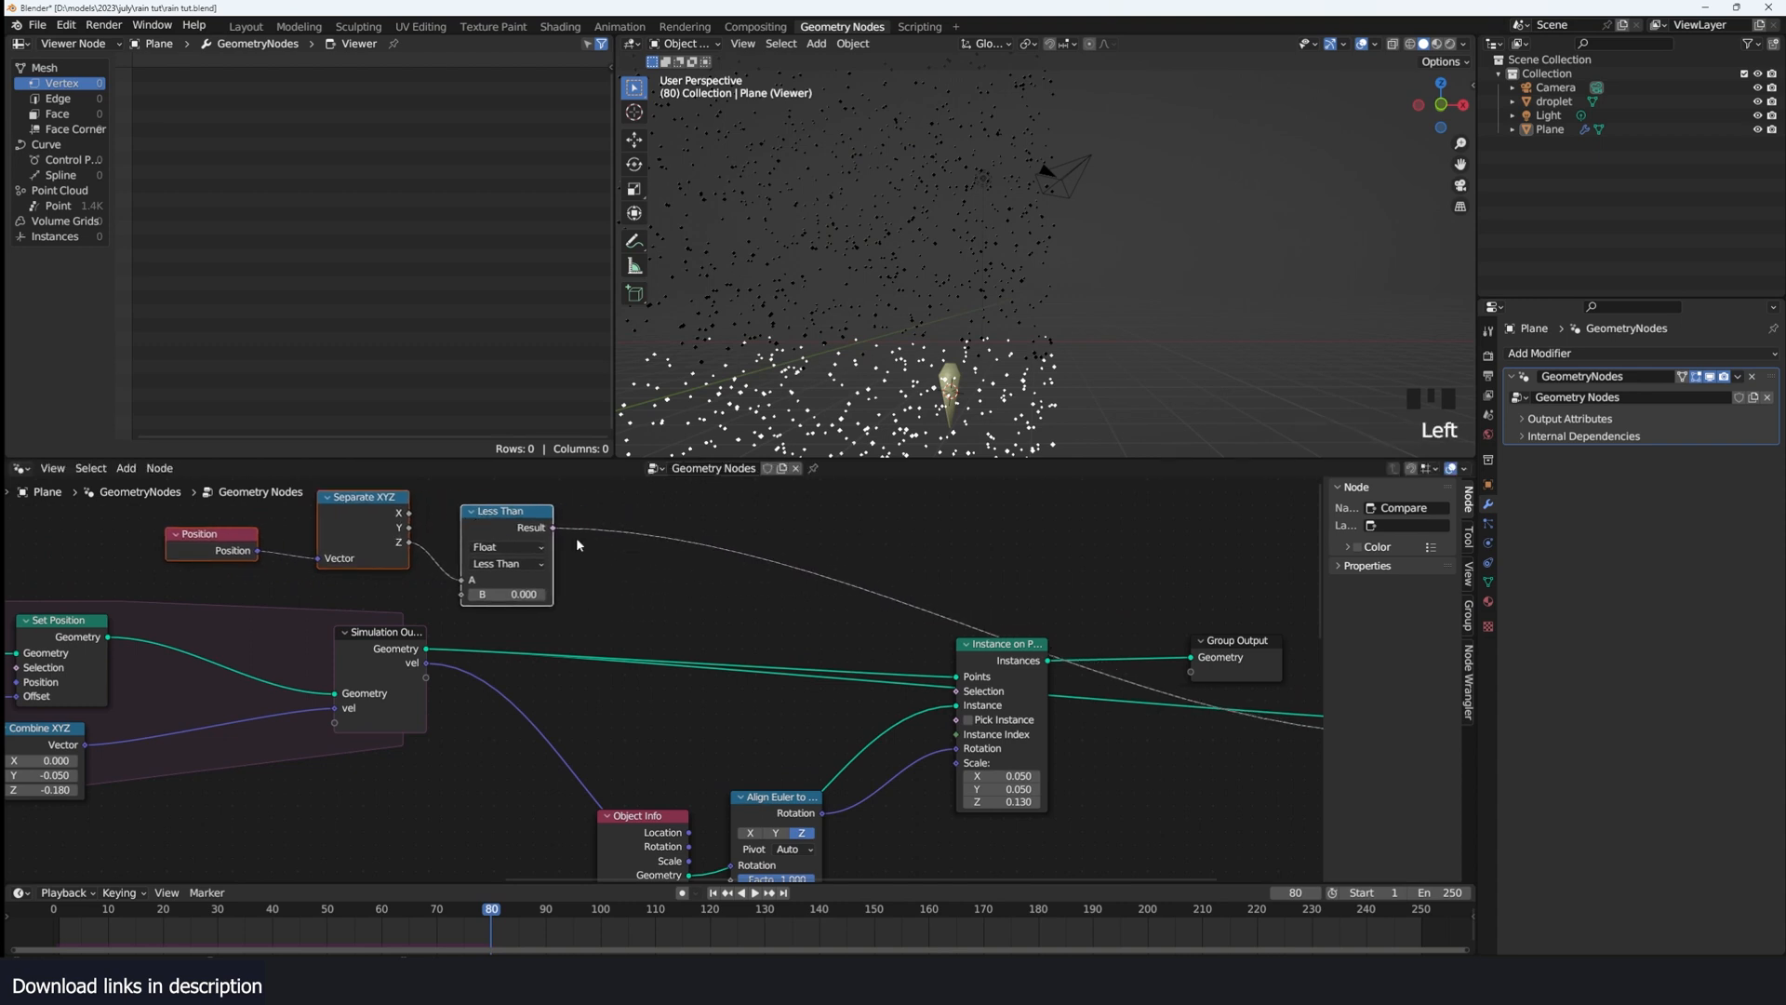
{"action": "left_click", "coordinate": [580, 544]}
Step: Insert a Delete Geometry node between the rain Simulation Output and Instance on Points, with the Less Than result driving its Selection
{"action": "key", "text": "shift+a"}
{"action": "left_click", "coordinate": [724, 541]}
{"action": "type", "text": "del"}
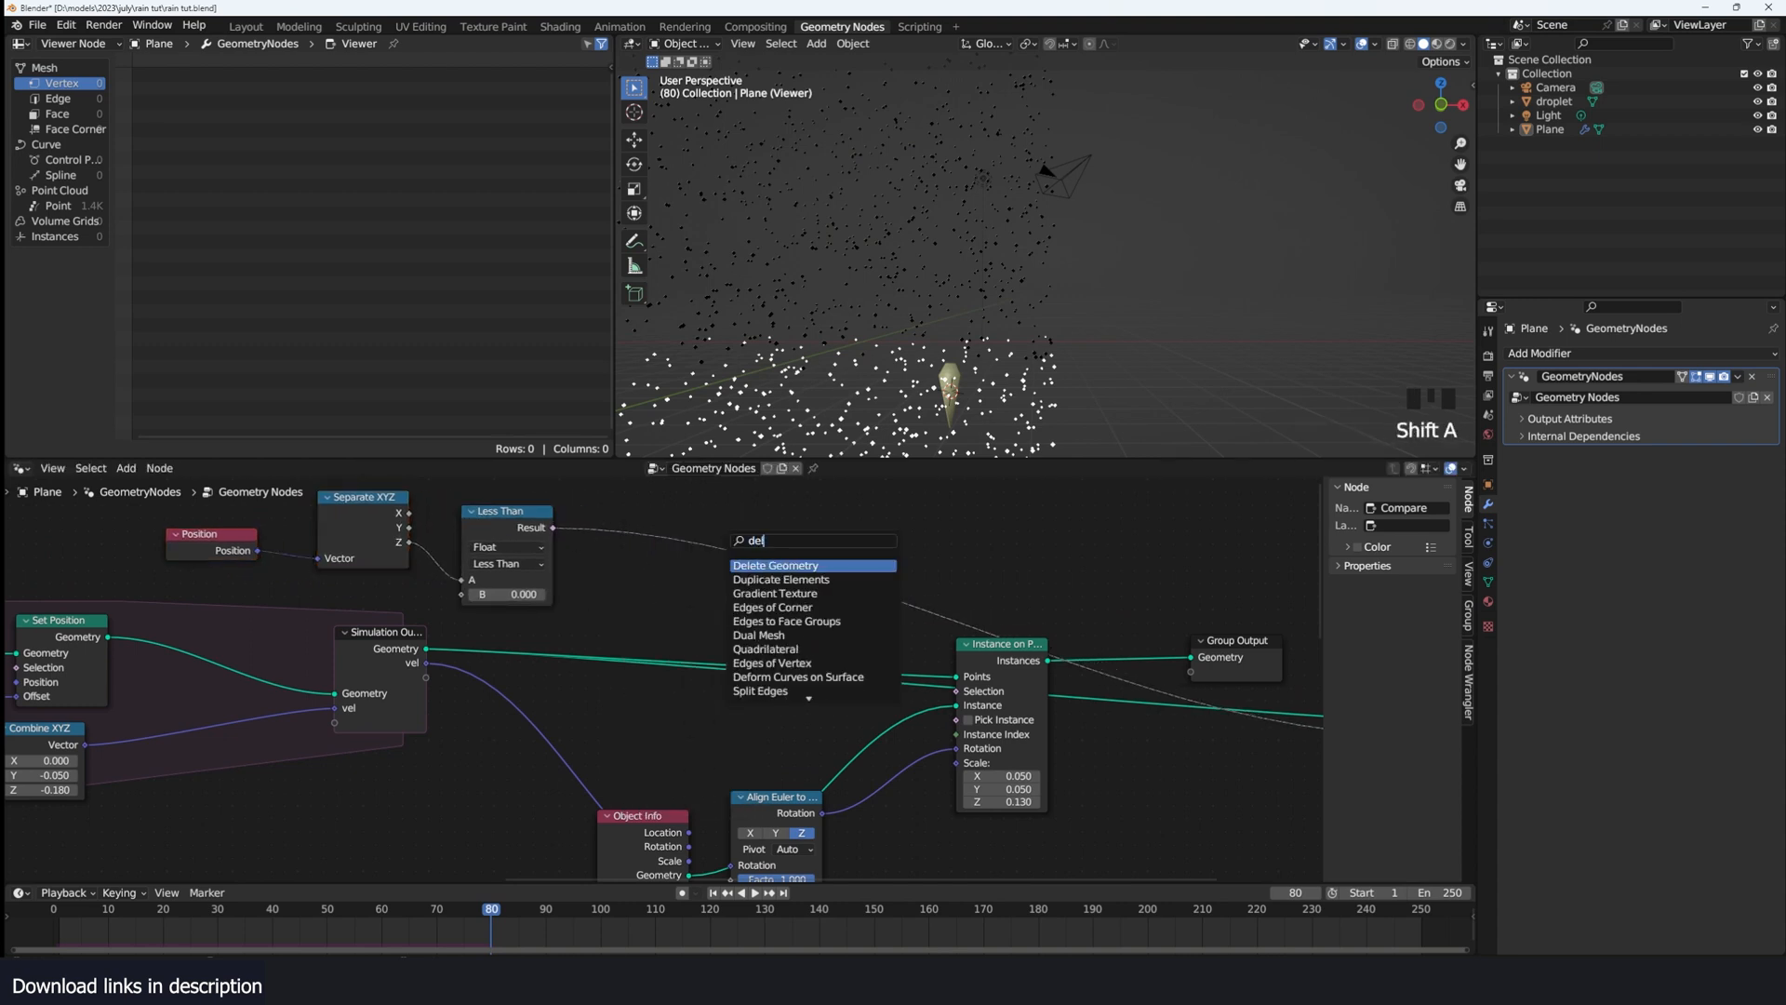
{"action": "left_click", "coordinate": [759, 565]}
{"action": "left_click", "coordinate": [789, 553]}
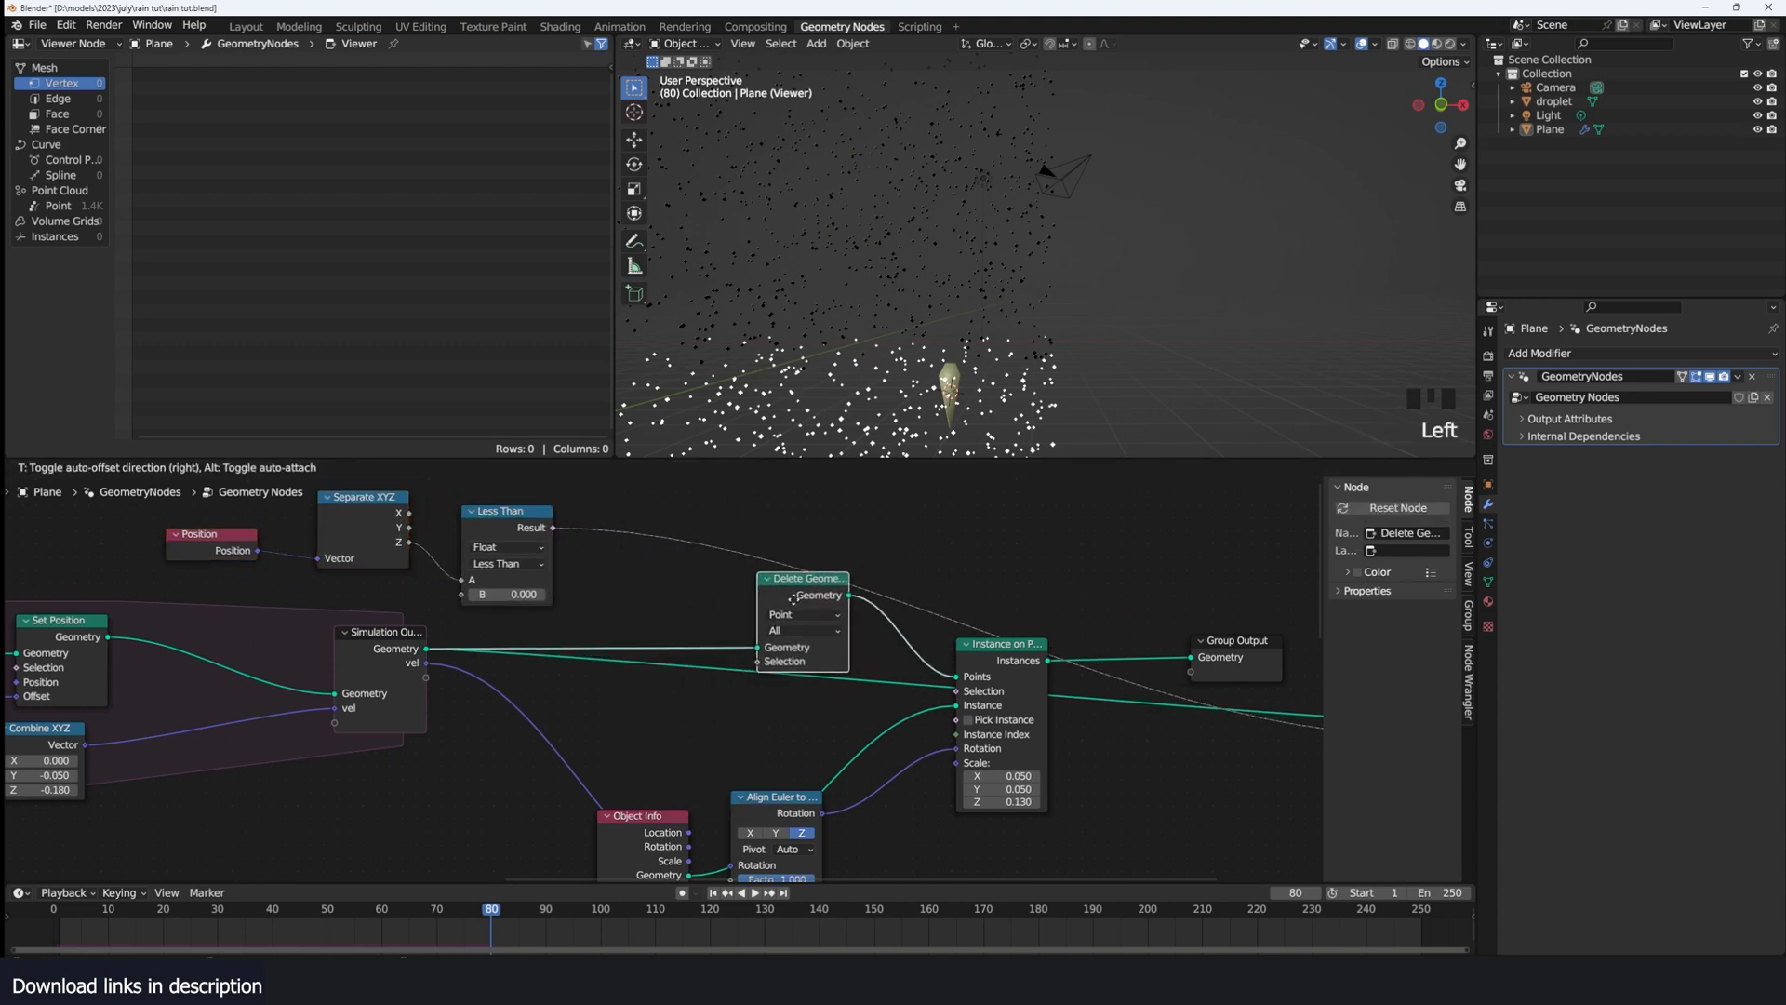
{"action": "left_click_drag", "start_coordinate": [553, 527], "coordinate": [685, 631]}
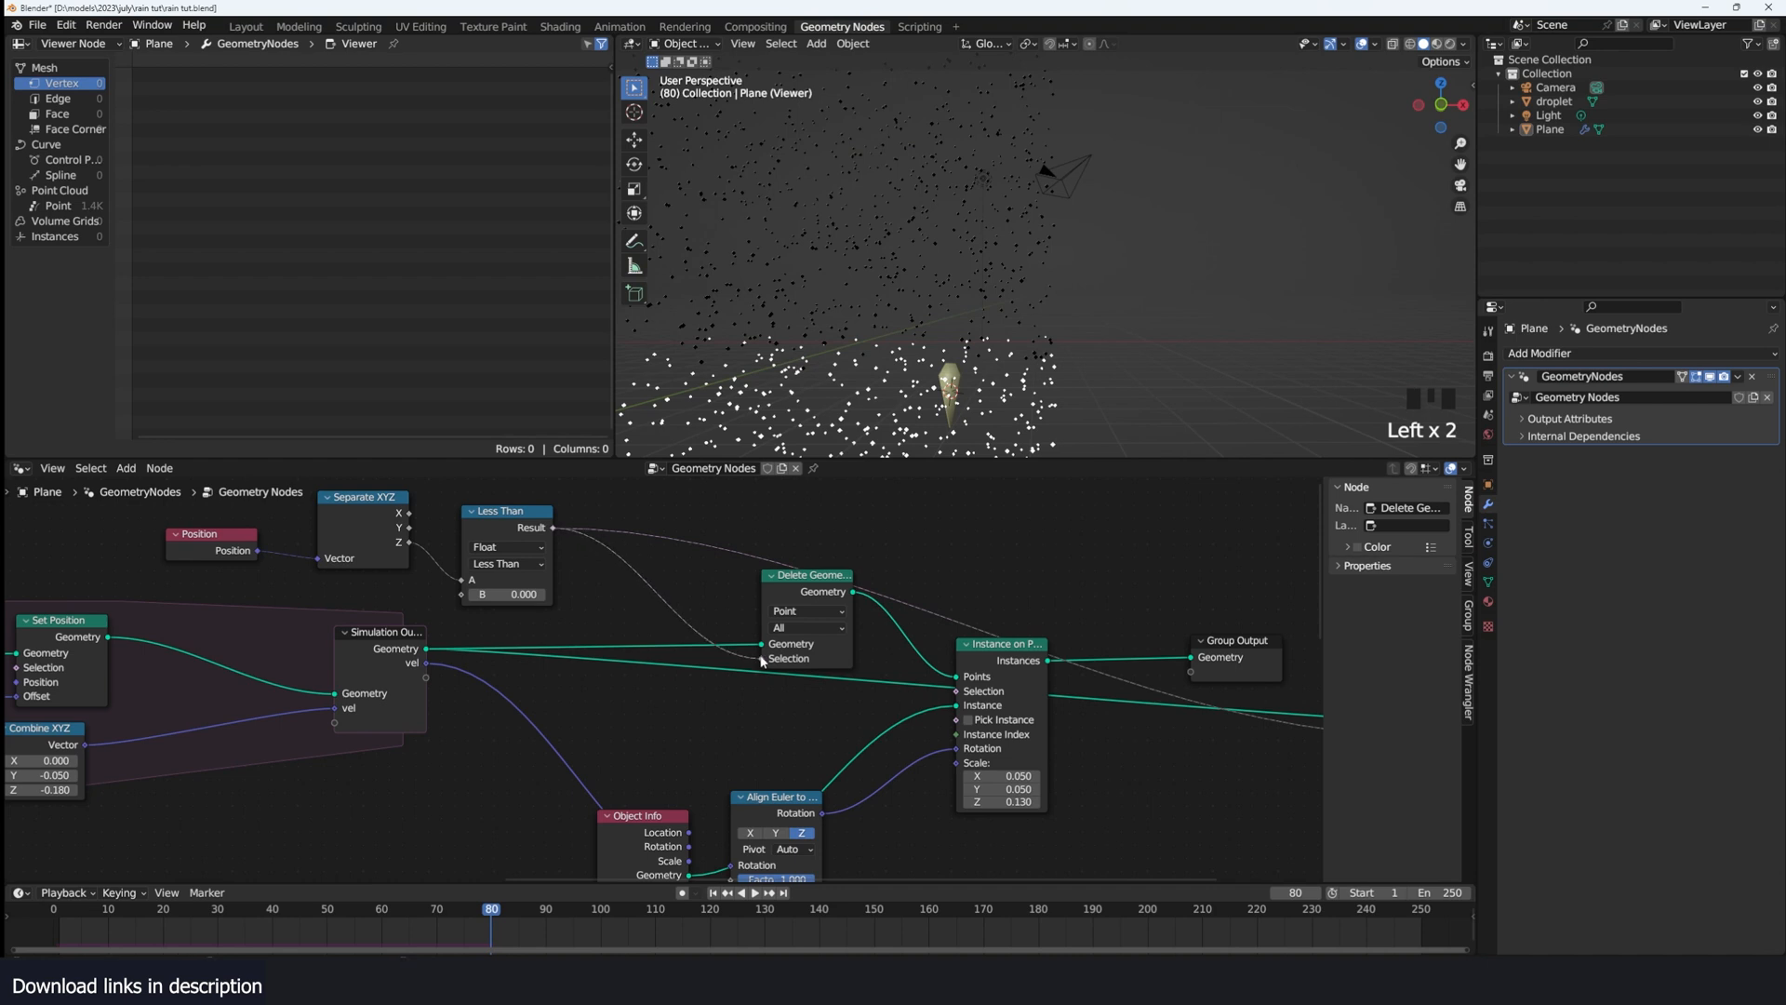
Step: Preview the rain branch's Instance on Points output and play the animation to examine the droplets at ground level
{"action": "left_click", "coordinate": [1024, 662], "text": "ctrl+shift"}
{"action": "scroll", "coordinate": [1045, 172], "scroll_direction": "down", "scroll_amount": 3}
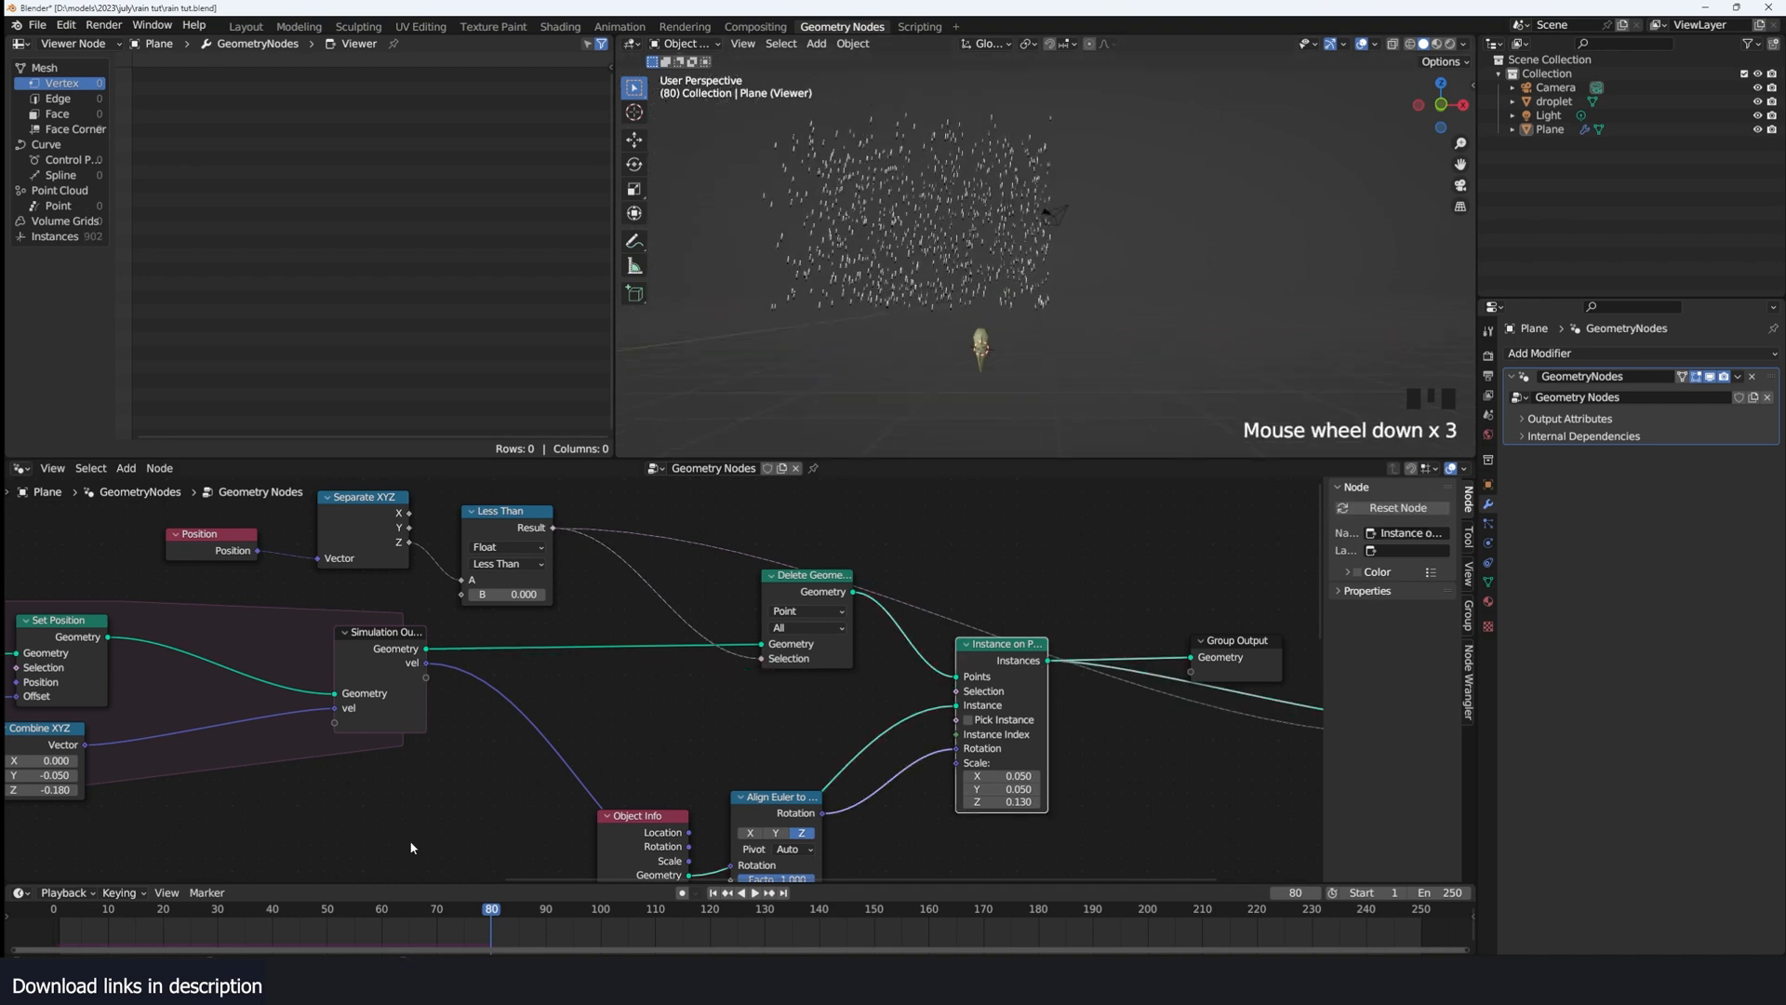
{"action": "key", "text": "space"}
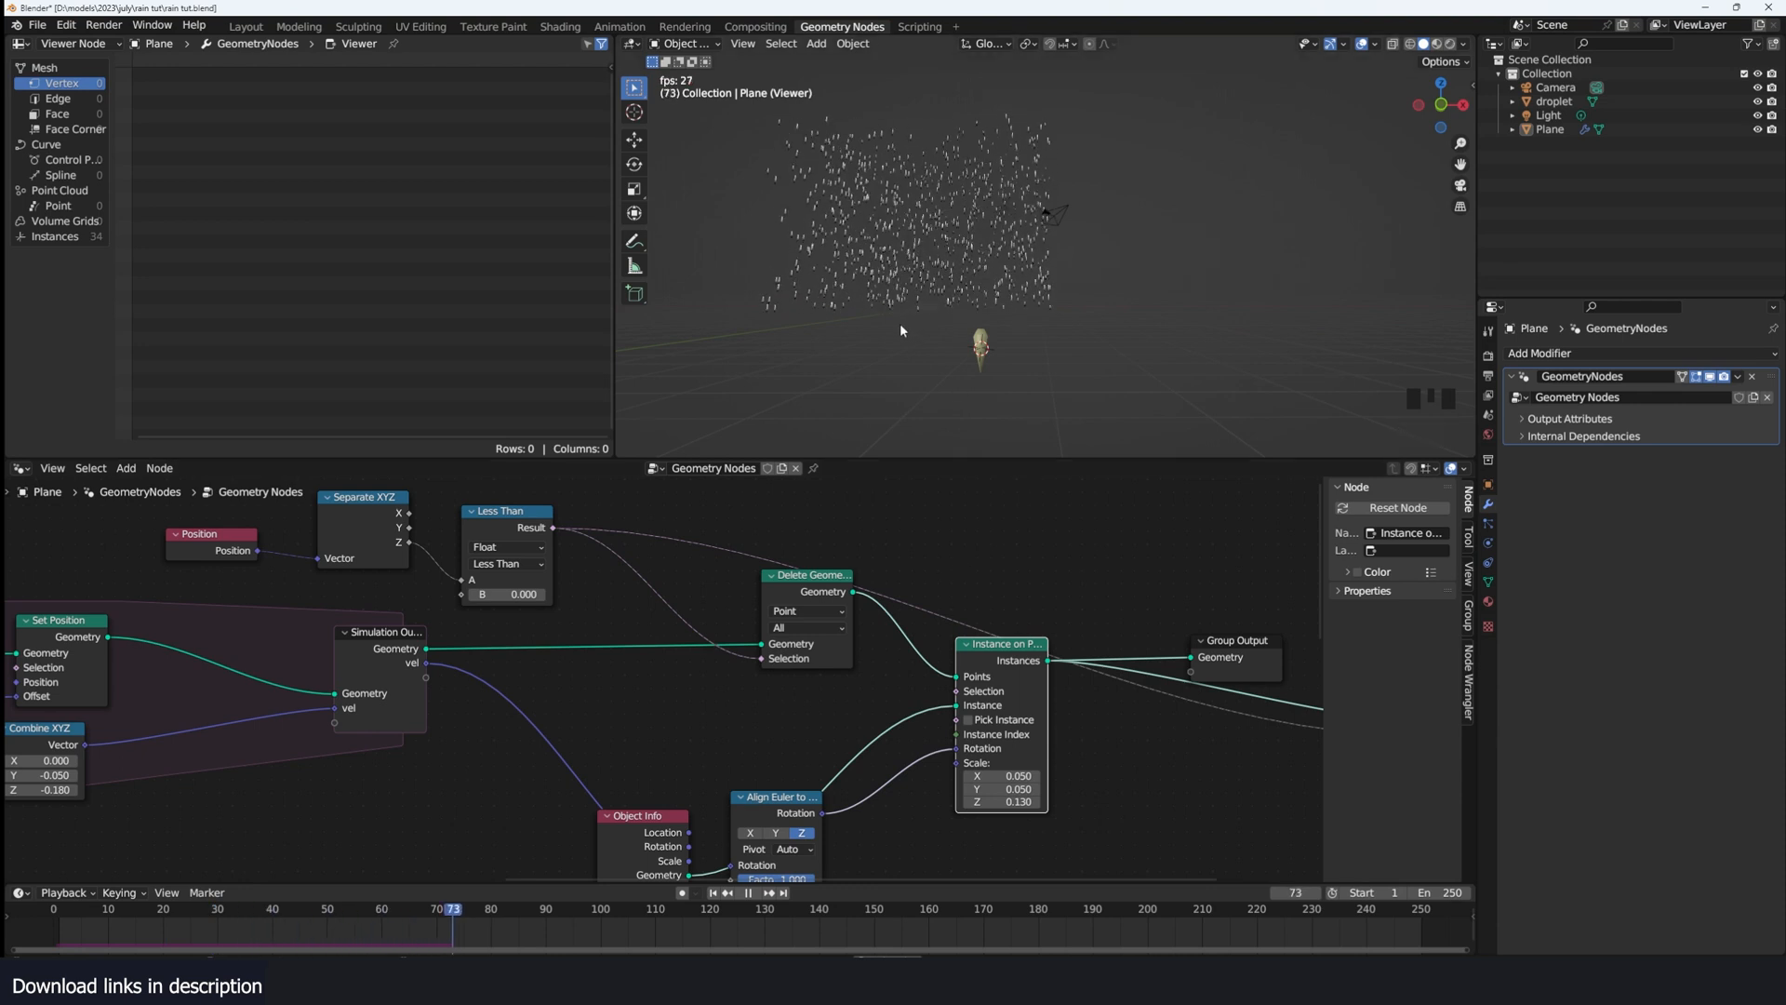
{"action": "key", "text": "space"}
{"action": "scroll", "coordinate": [930, 707], "scroll_direction": "down", "scroll_amount": 3}
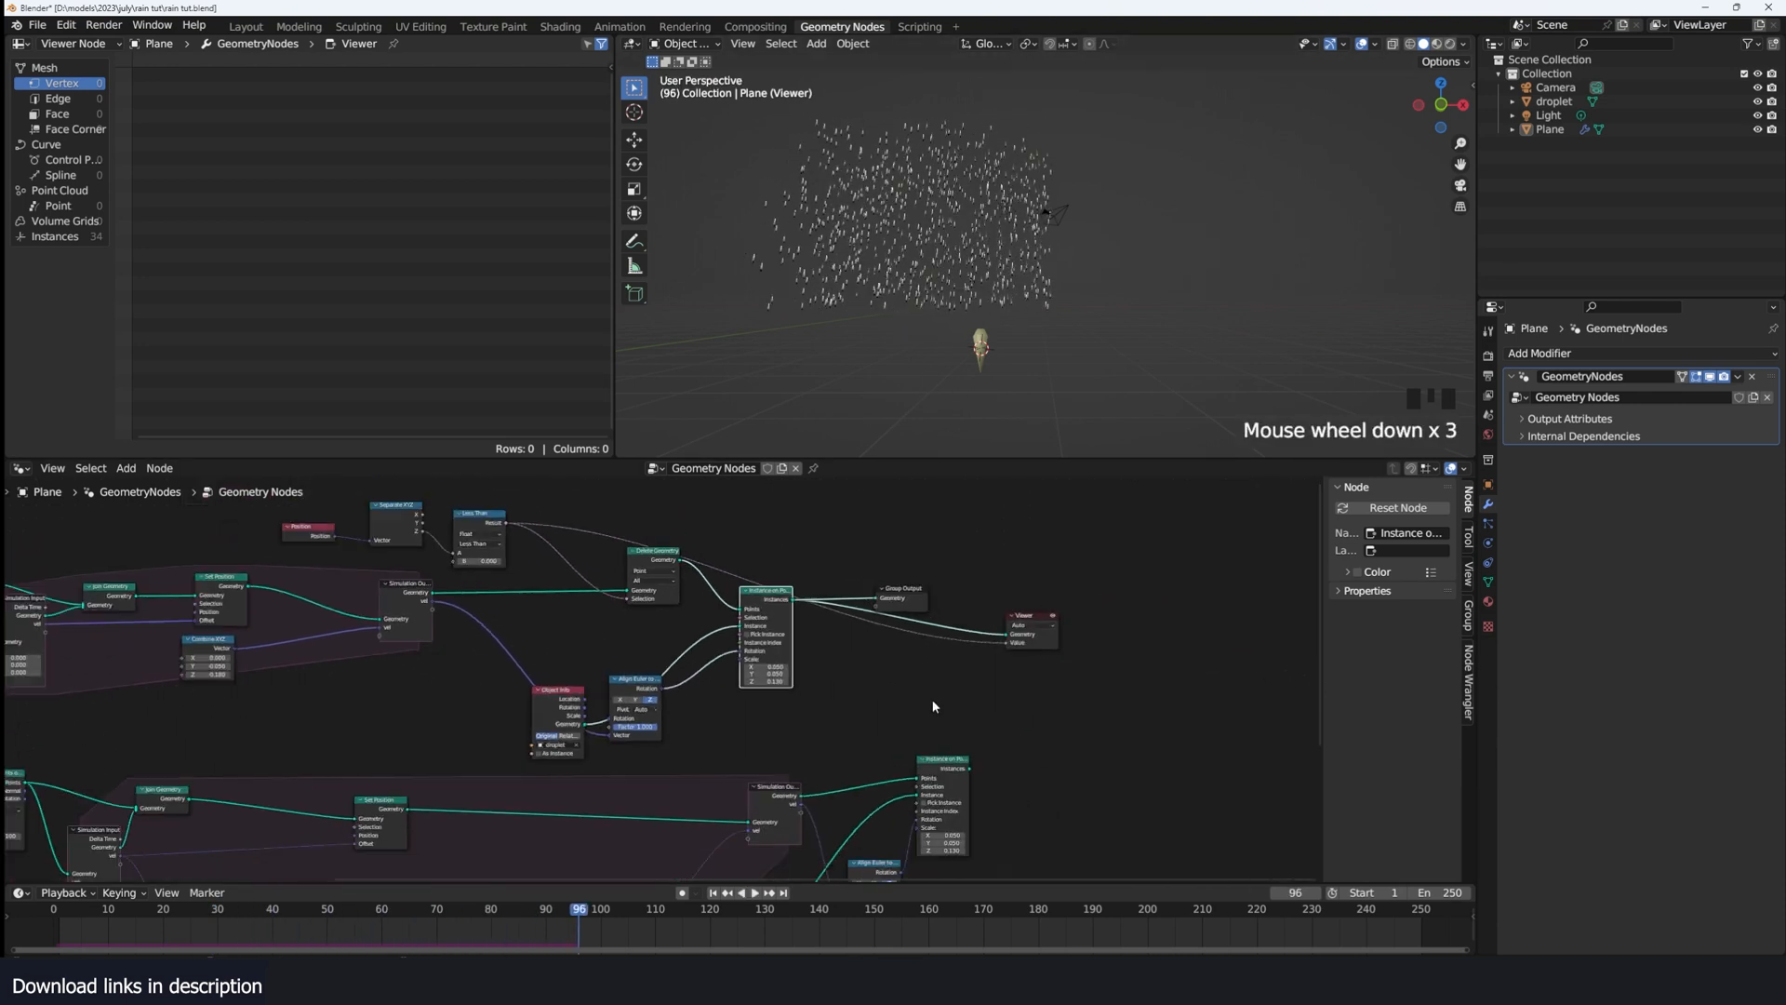
Step: Preview the splash branch's Instance on Points output and shift the Viewer node clear of both branches
{"action": "scroll", "coordinate": [845, 642], "scroll_direction": "up", "scroll_amount": 2}
{"action": "left_click", "coordinate": [918, 705], "text": "ctrl+shift"}
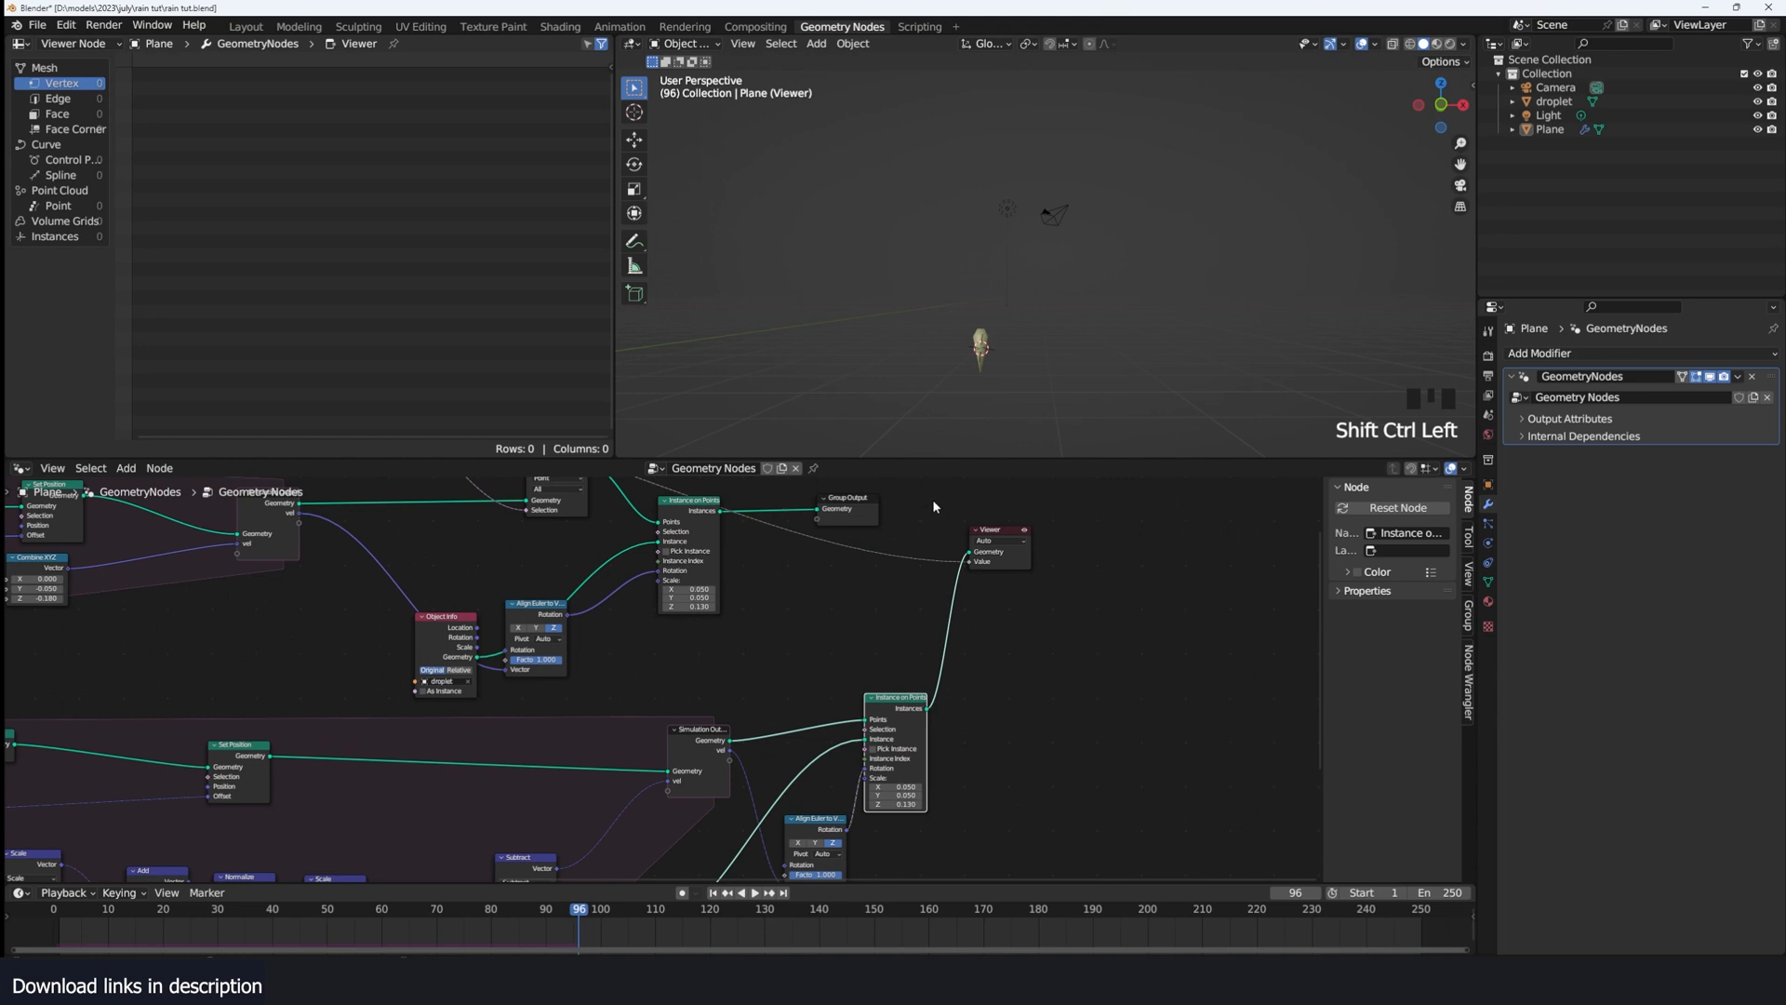
{"action": "scroll", "coordinate": [902, 560], "scroll_direction": "down", "scroll_amount": 2}
{"action": "left_click_drag", "start_coordinate": [944, 614], "coordinate": [1135, 617]}
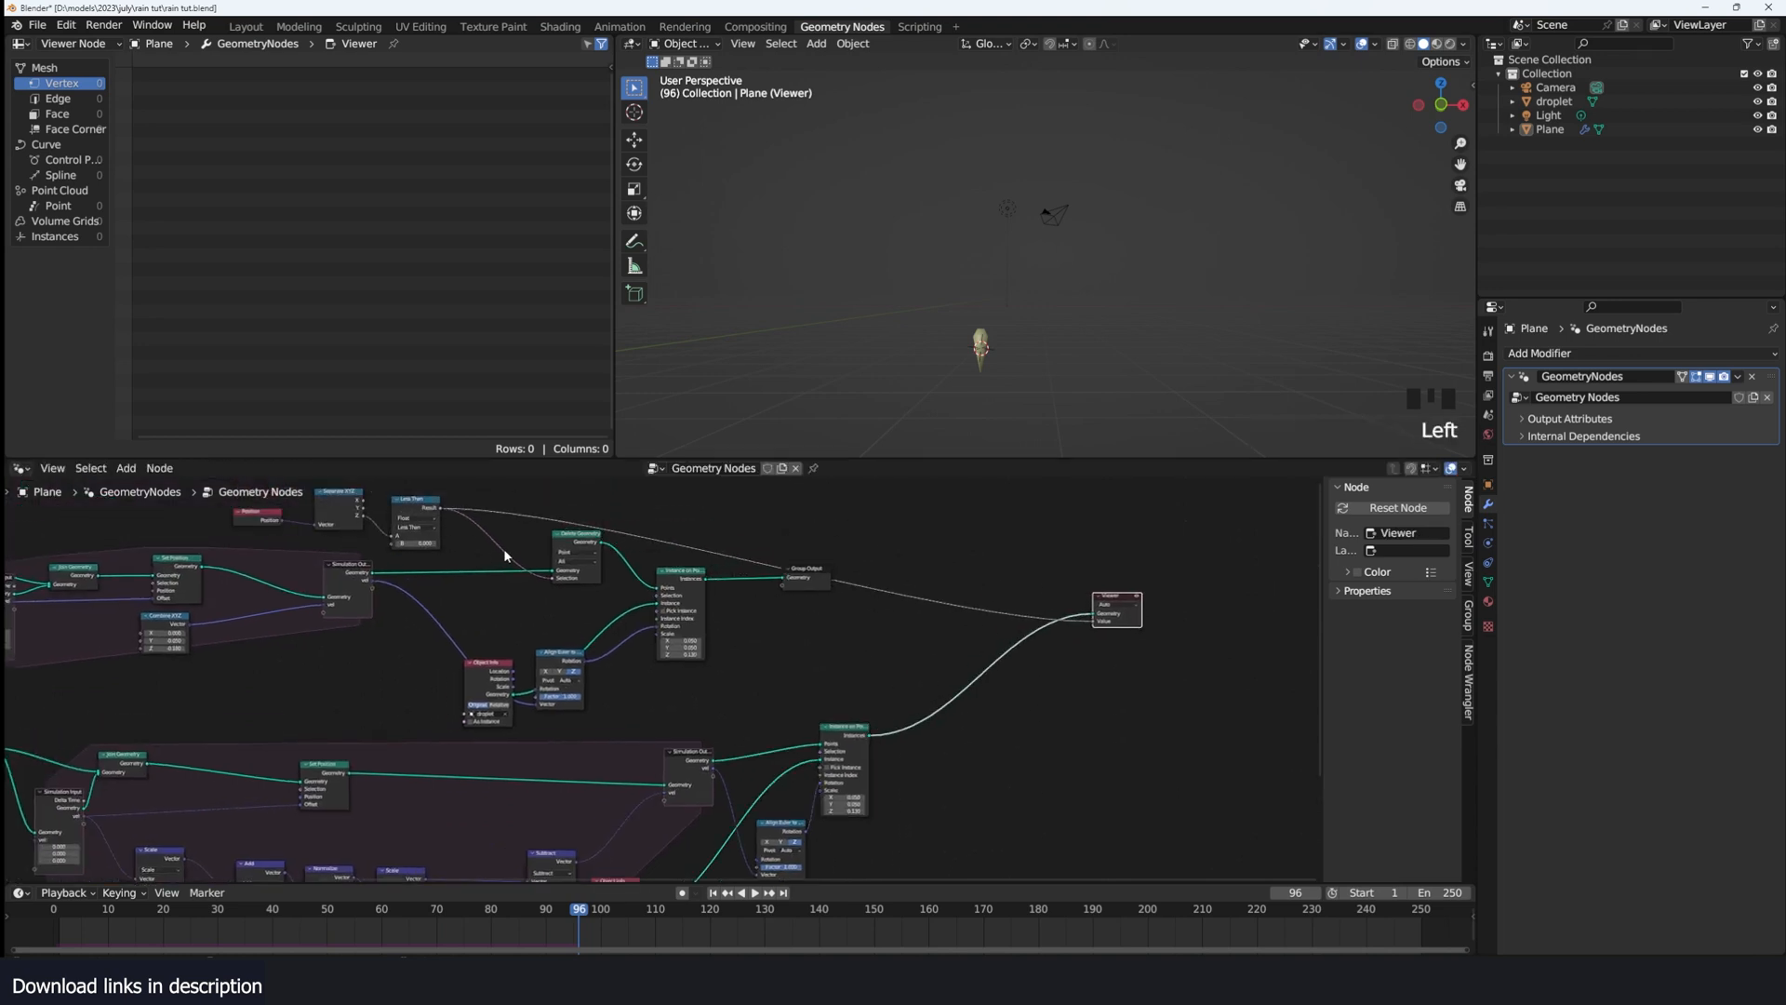
Step: Save the file and duplicate the Position, Separate XYZ, Less Than and Delete Geometry nodes above the splash branch, with Position tucked below Separate XYZ
{"action": "key", "text": "ctrl+s"}
{"action": "left_click_drag", "start_coordinate": [564, 528], "coordinate": [154, 523]}
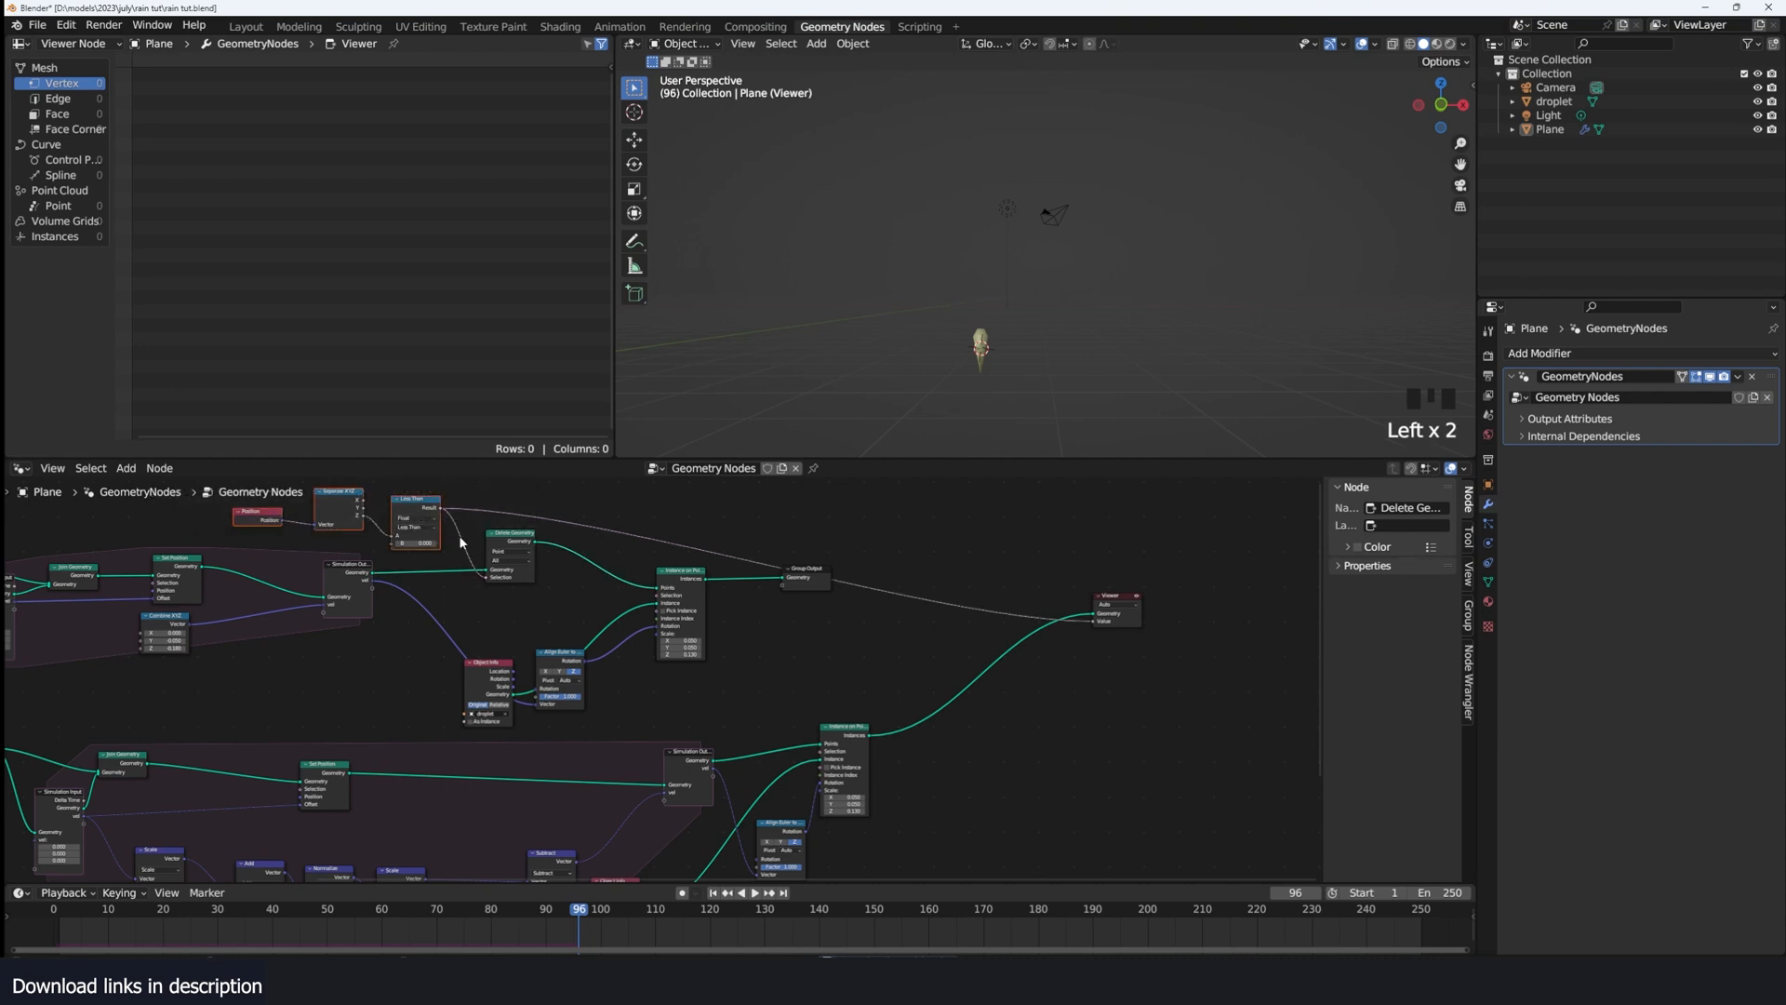
{"action": "key", "text": "shift+d"}
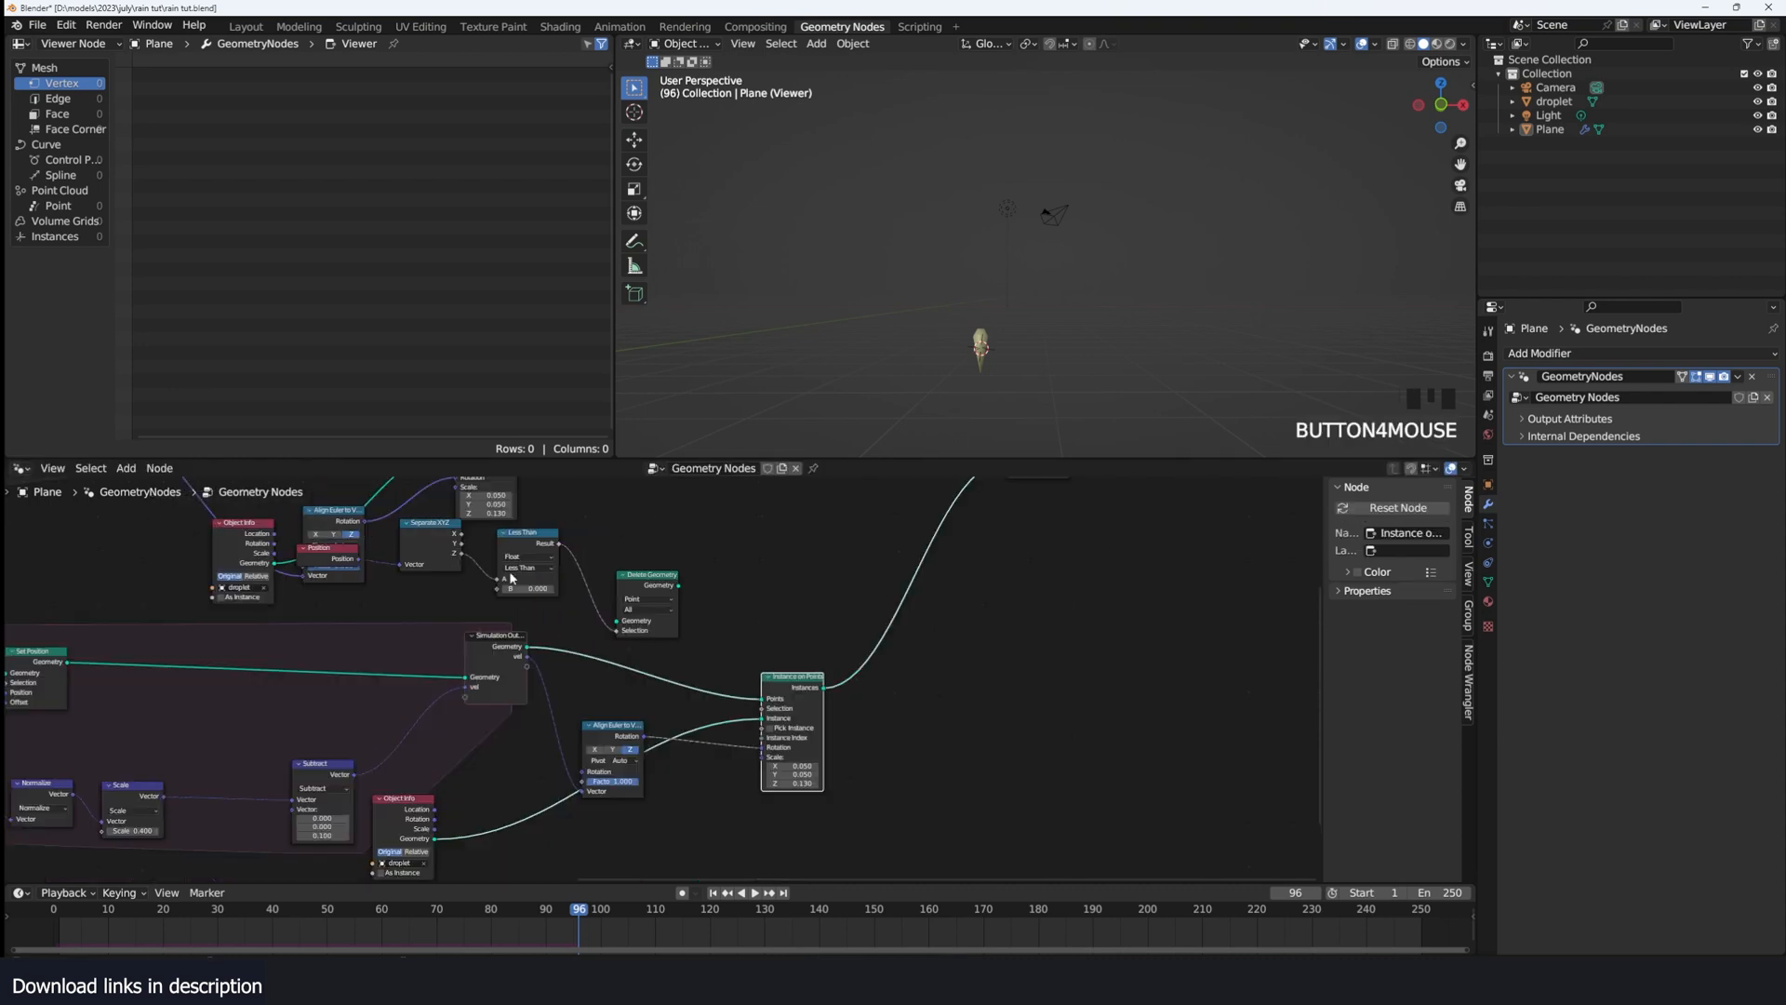
{"action": "left_click_drag", "start_coordinate": [338, 563], "coordinate": [438, 585]}
{"action": "left_click", "coordinate": [435, 570], "text": "shift"}
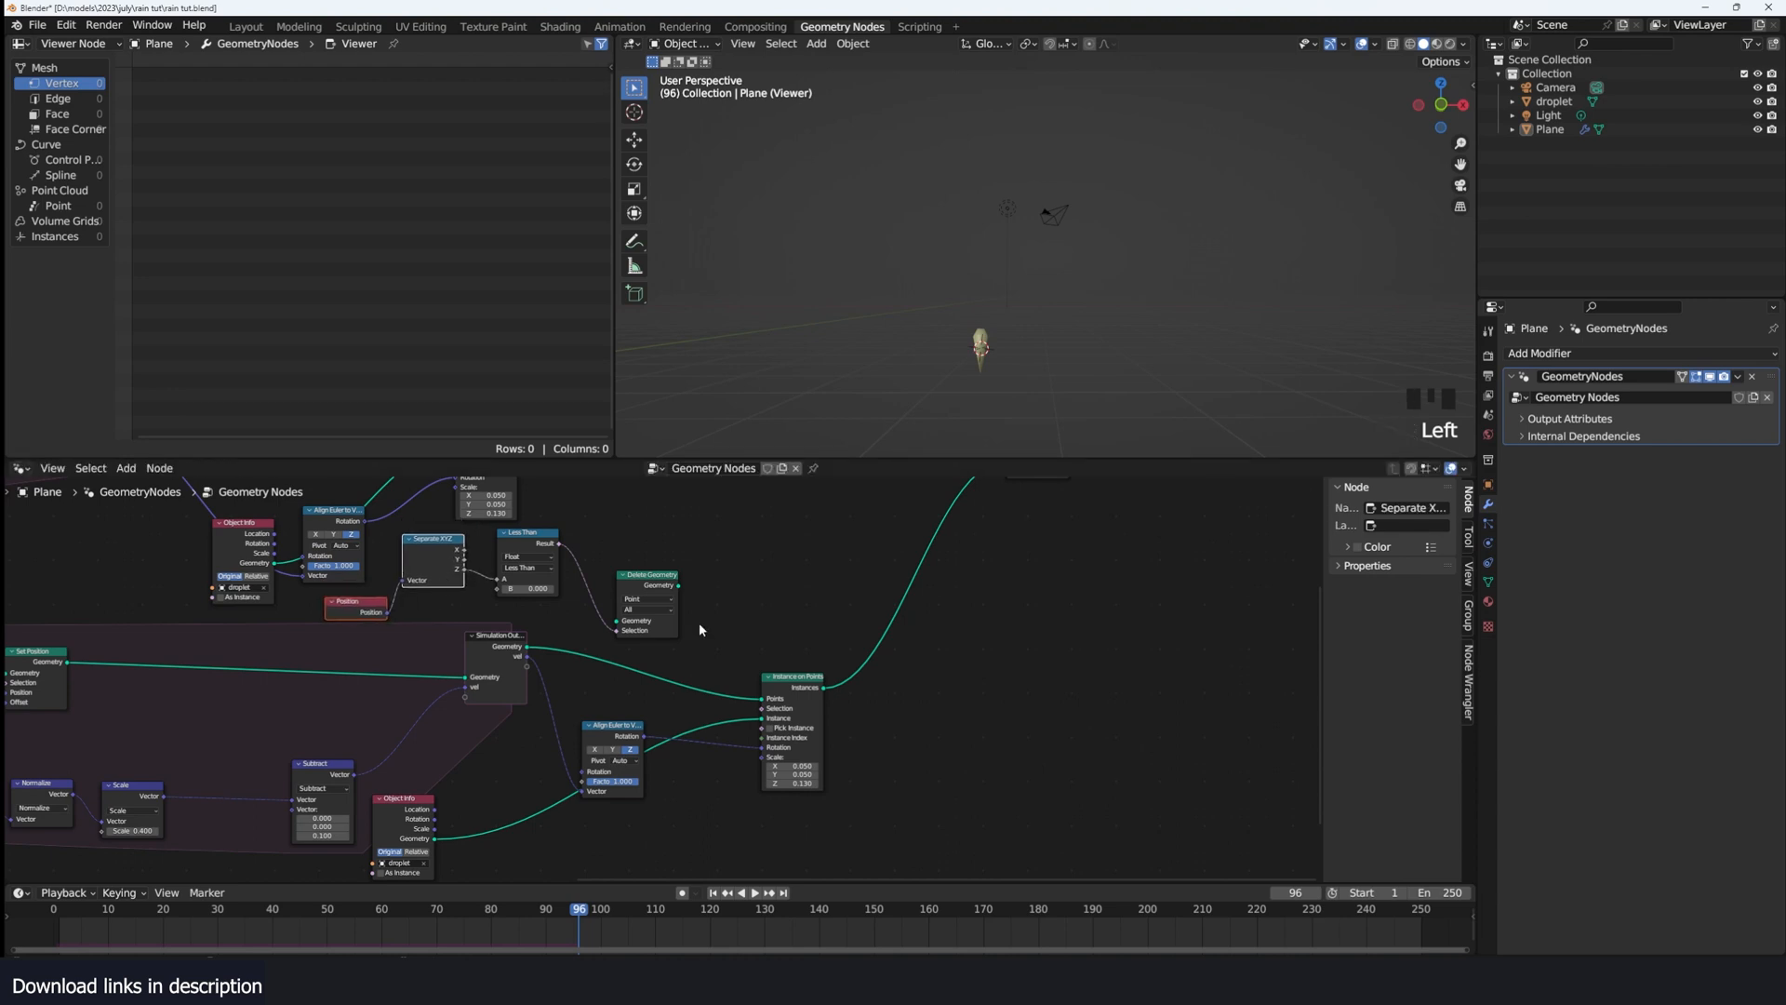
Step: Insert the copied Delete Geometry node between the splash Simulation Output and Instance on Points, checking the result in playback
{"action": "left_click", "coordinate": [802, 684], "text": "ctrl+shift"}
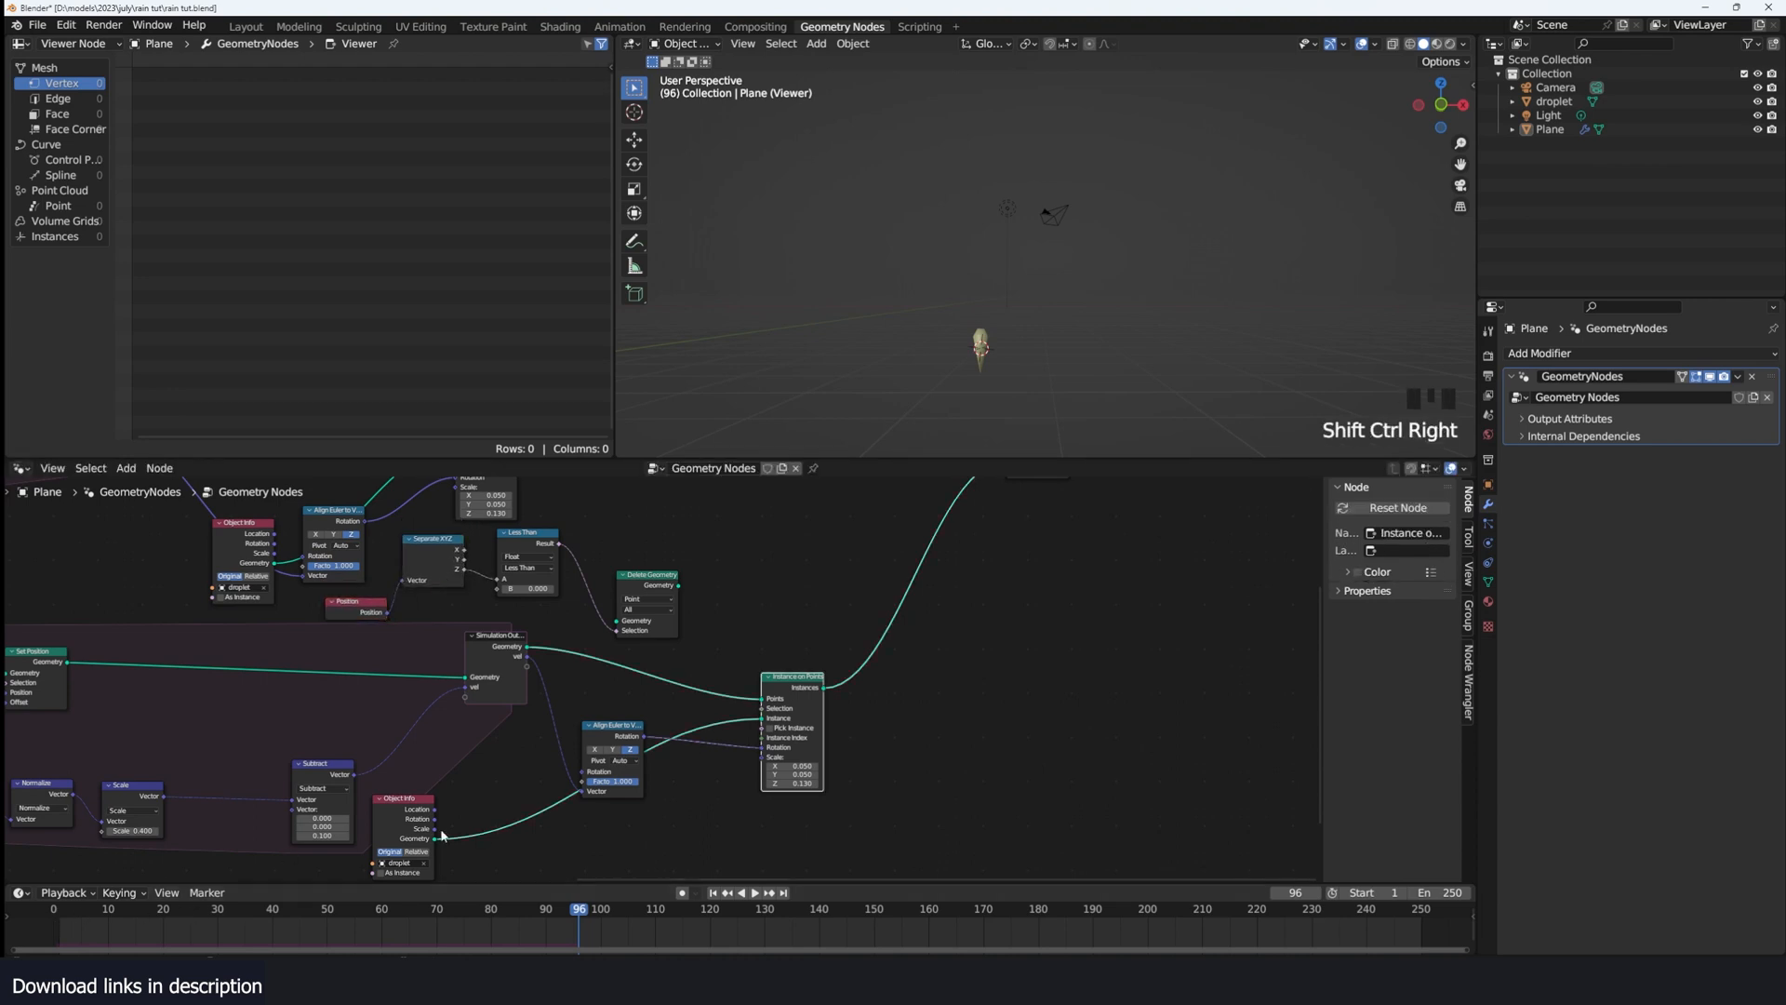
{"action": "key", "text": "space"}
{"action": "key", "text": "space"}
{"action": "scroll", "coordinate": [651, 642], "scroll_direction": "up", "scroll_amount": 1}
{"action": "left_click_drag", "start_coordinate": [503, 641], "coordinate": [584, 624]}
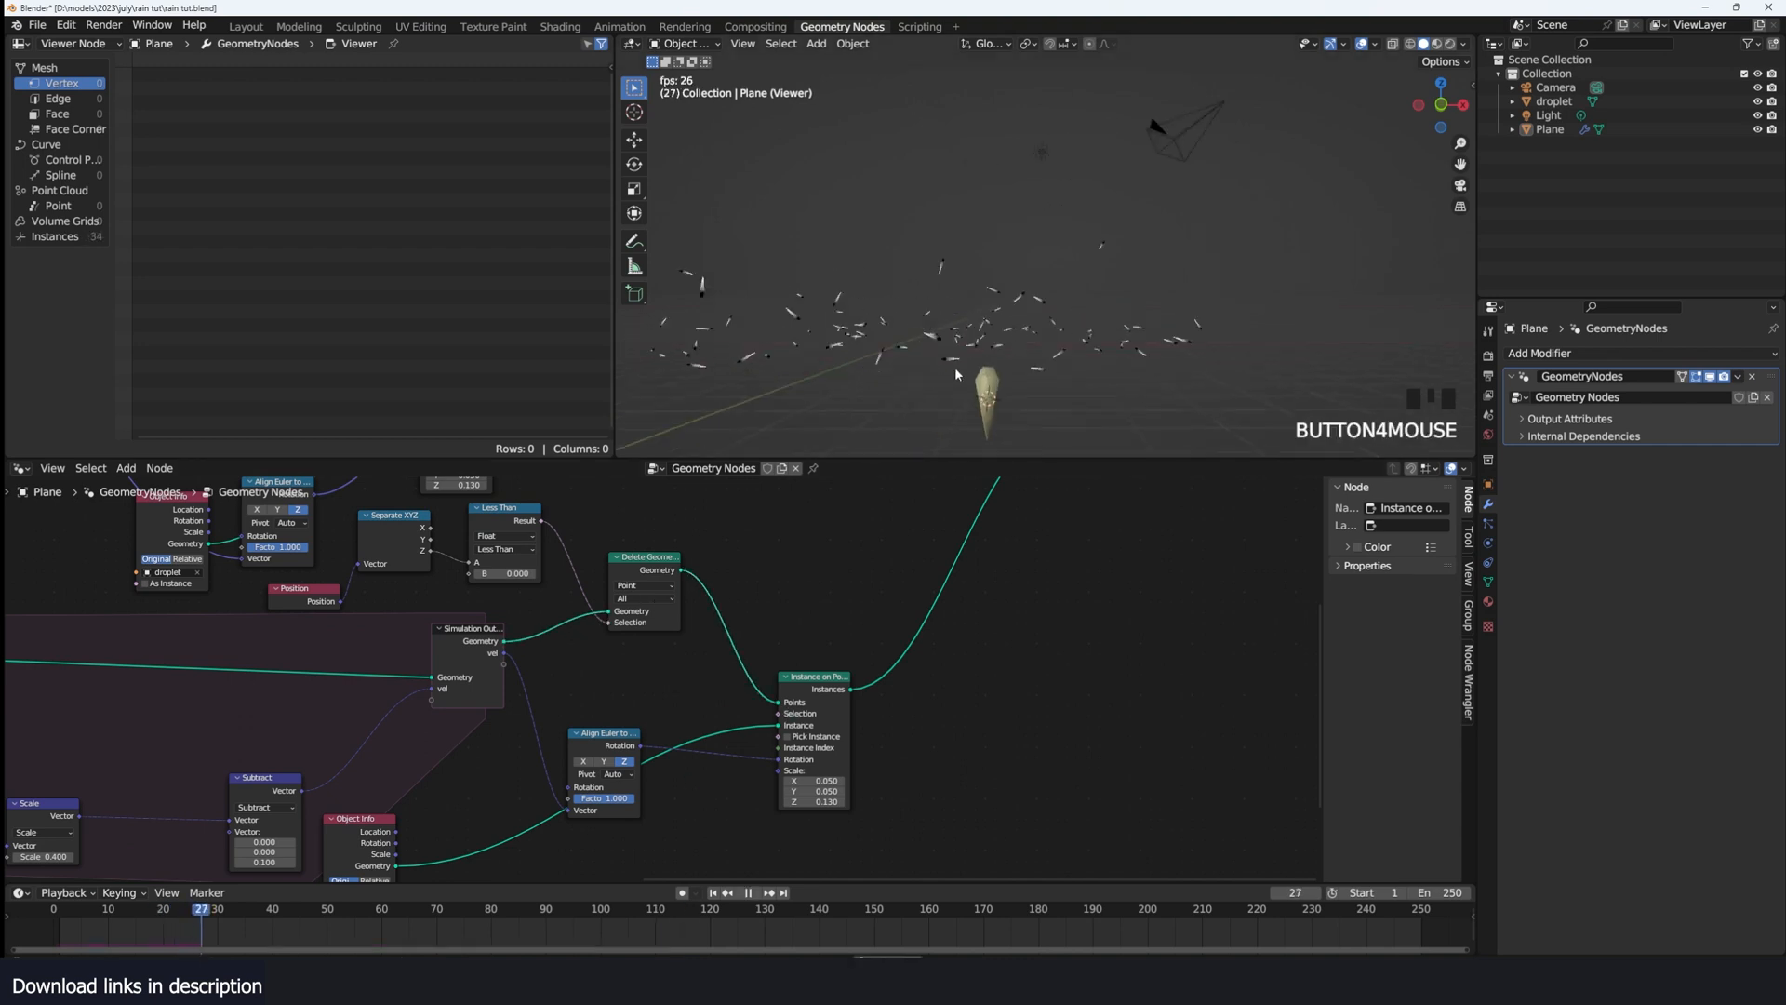
{"action": "key", "text": "space"}
Step: Move the Viewer and Group Output nodes further along to make room after the two Instance on Points nodes
{"action": "scroll", "coordinate": [913, 518], "scroll_direction": "down", "scroll_amount": 5}
{"action": "middle_click_drag", "start_coordinate": [908, 521], "coordinate": [875, 603]}
{"action": "left_click_drag", "start_coordinate": [940, 603], "coordinate": [1041, 599]}
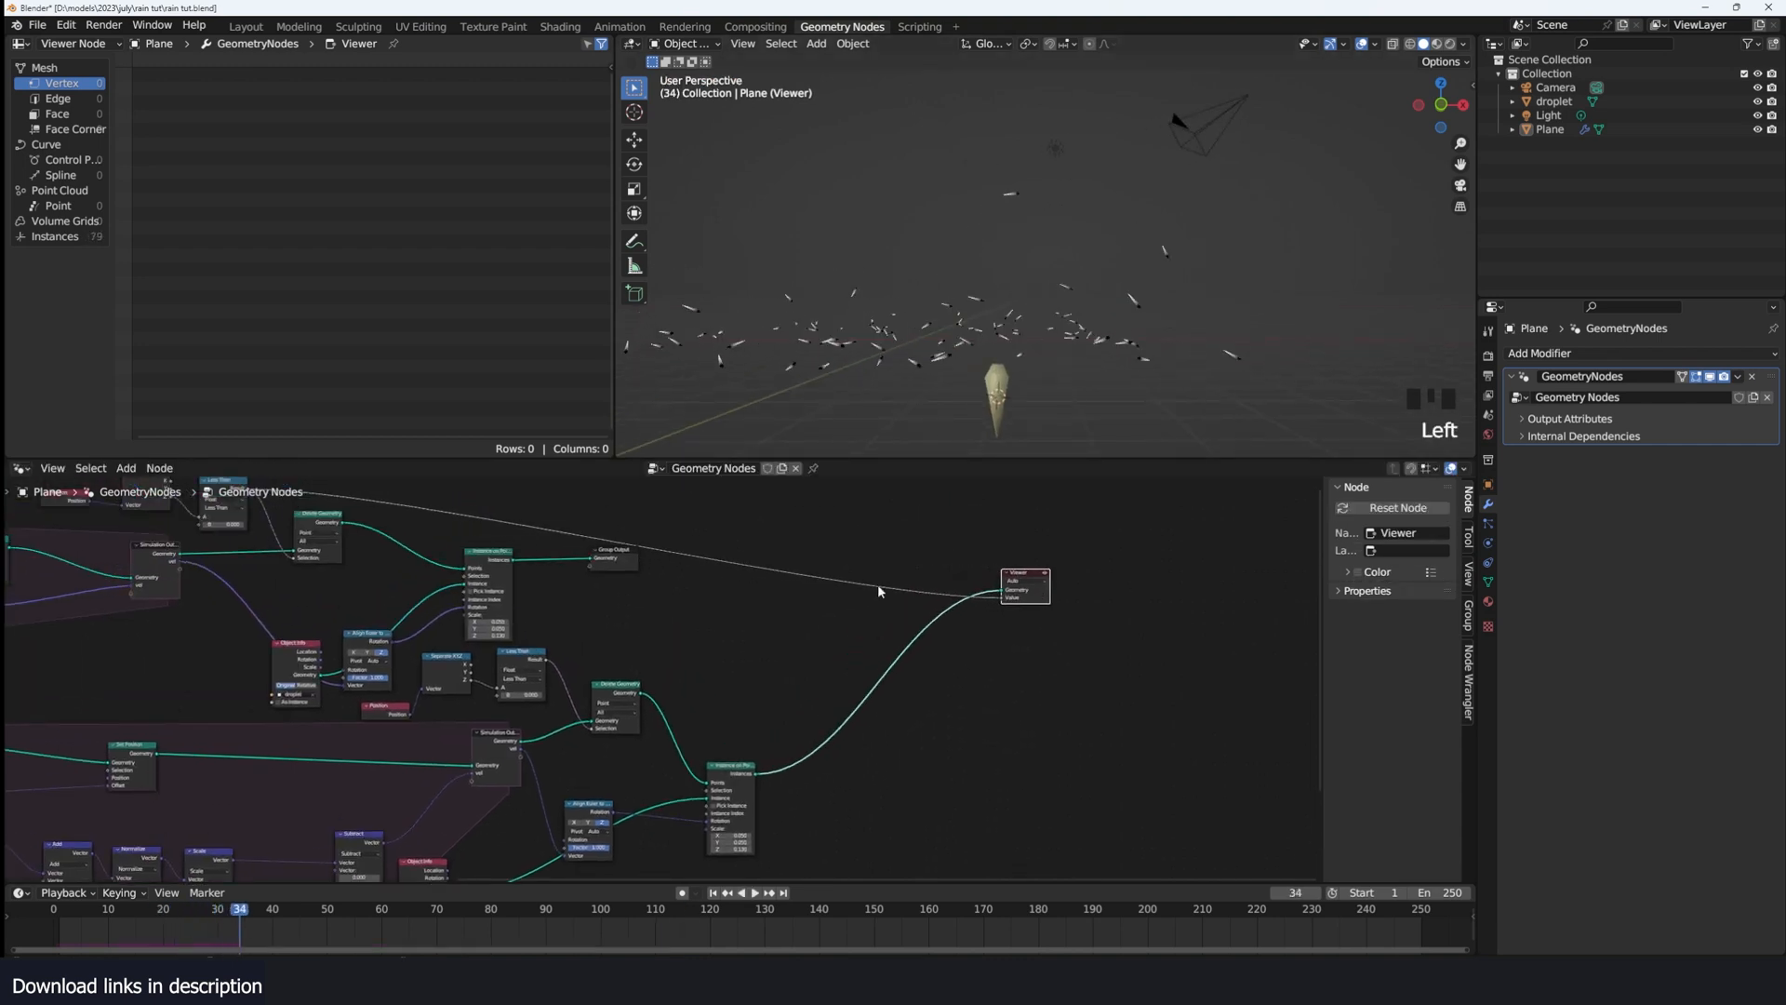
{"action": "left_click_drag", "start_coordinate": [608, 570], "coordinate": [822, 599]}
Step: Add a Join Geometry node combining the rain and splash Instance on Points outputs, and connect it to the Group Output
{"action": "key", "text": "shift+a"}
{"action": "type", "text": "join"}
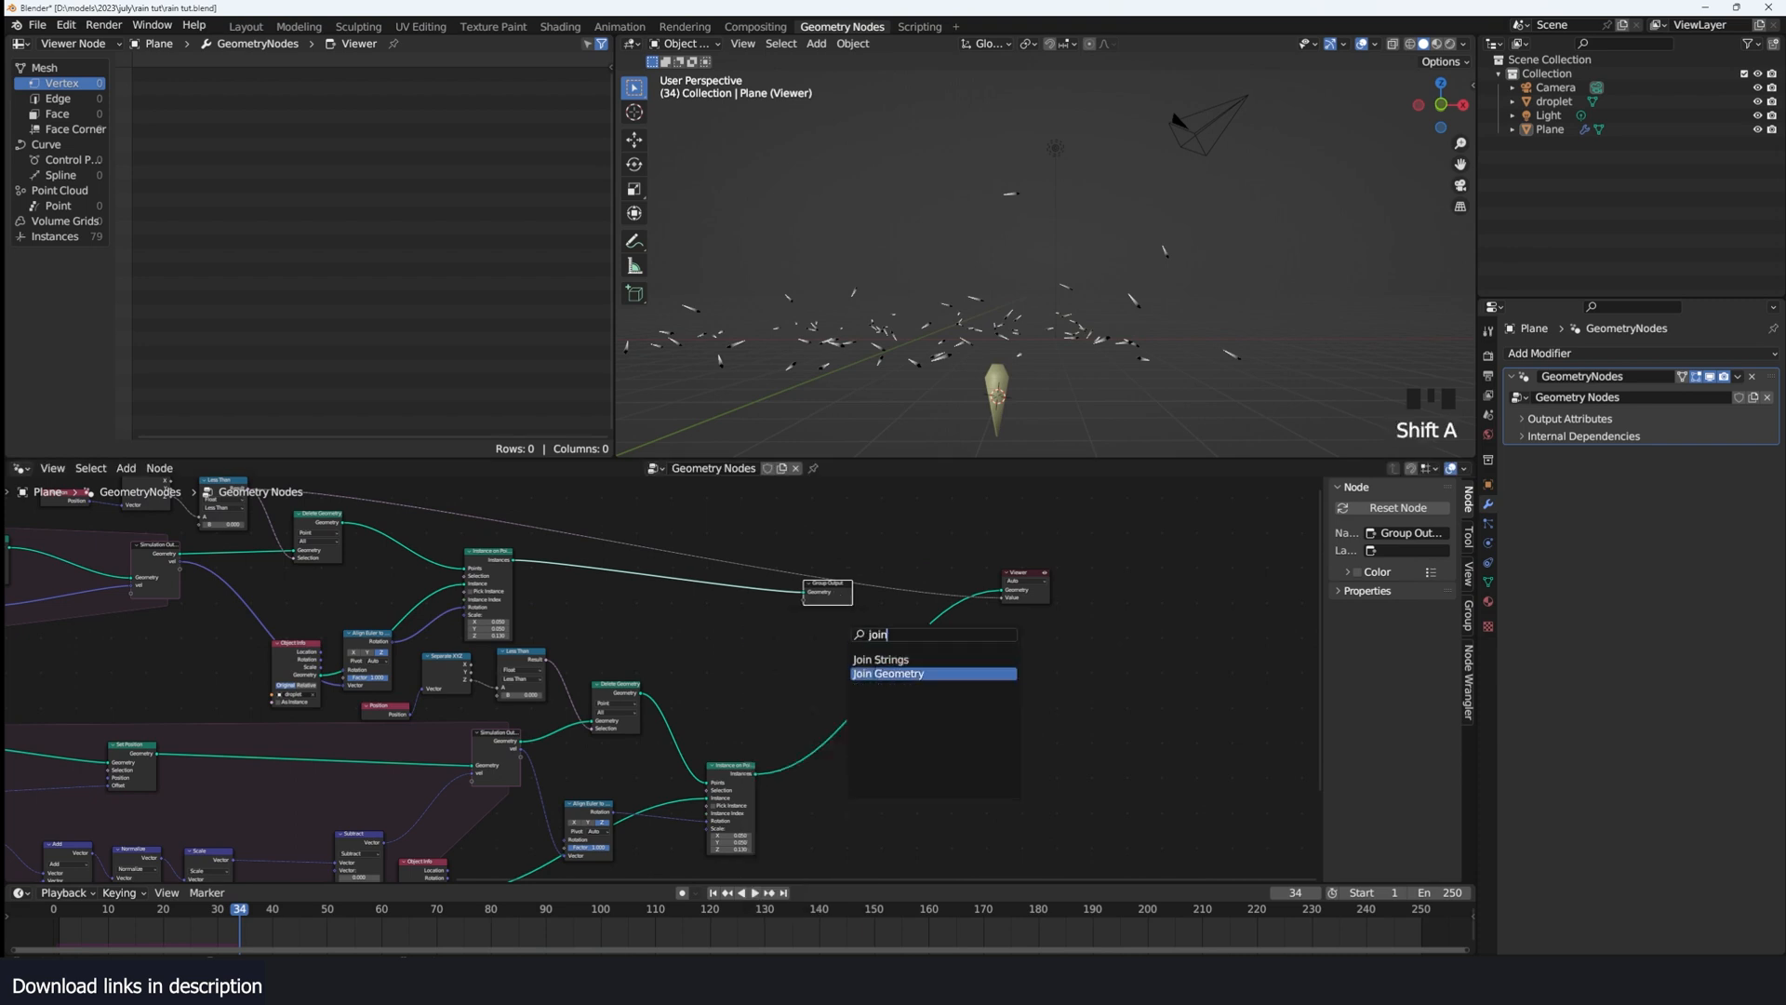
{"action": "left_click", "coordinate": [929, 674]}
{"action": "left_click", "coordinate": [849, 705]}
{"action": "left_click_drag", "start_coordinate": [511, 561], "coordinate": [824, 714]}
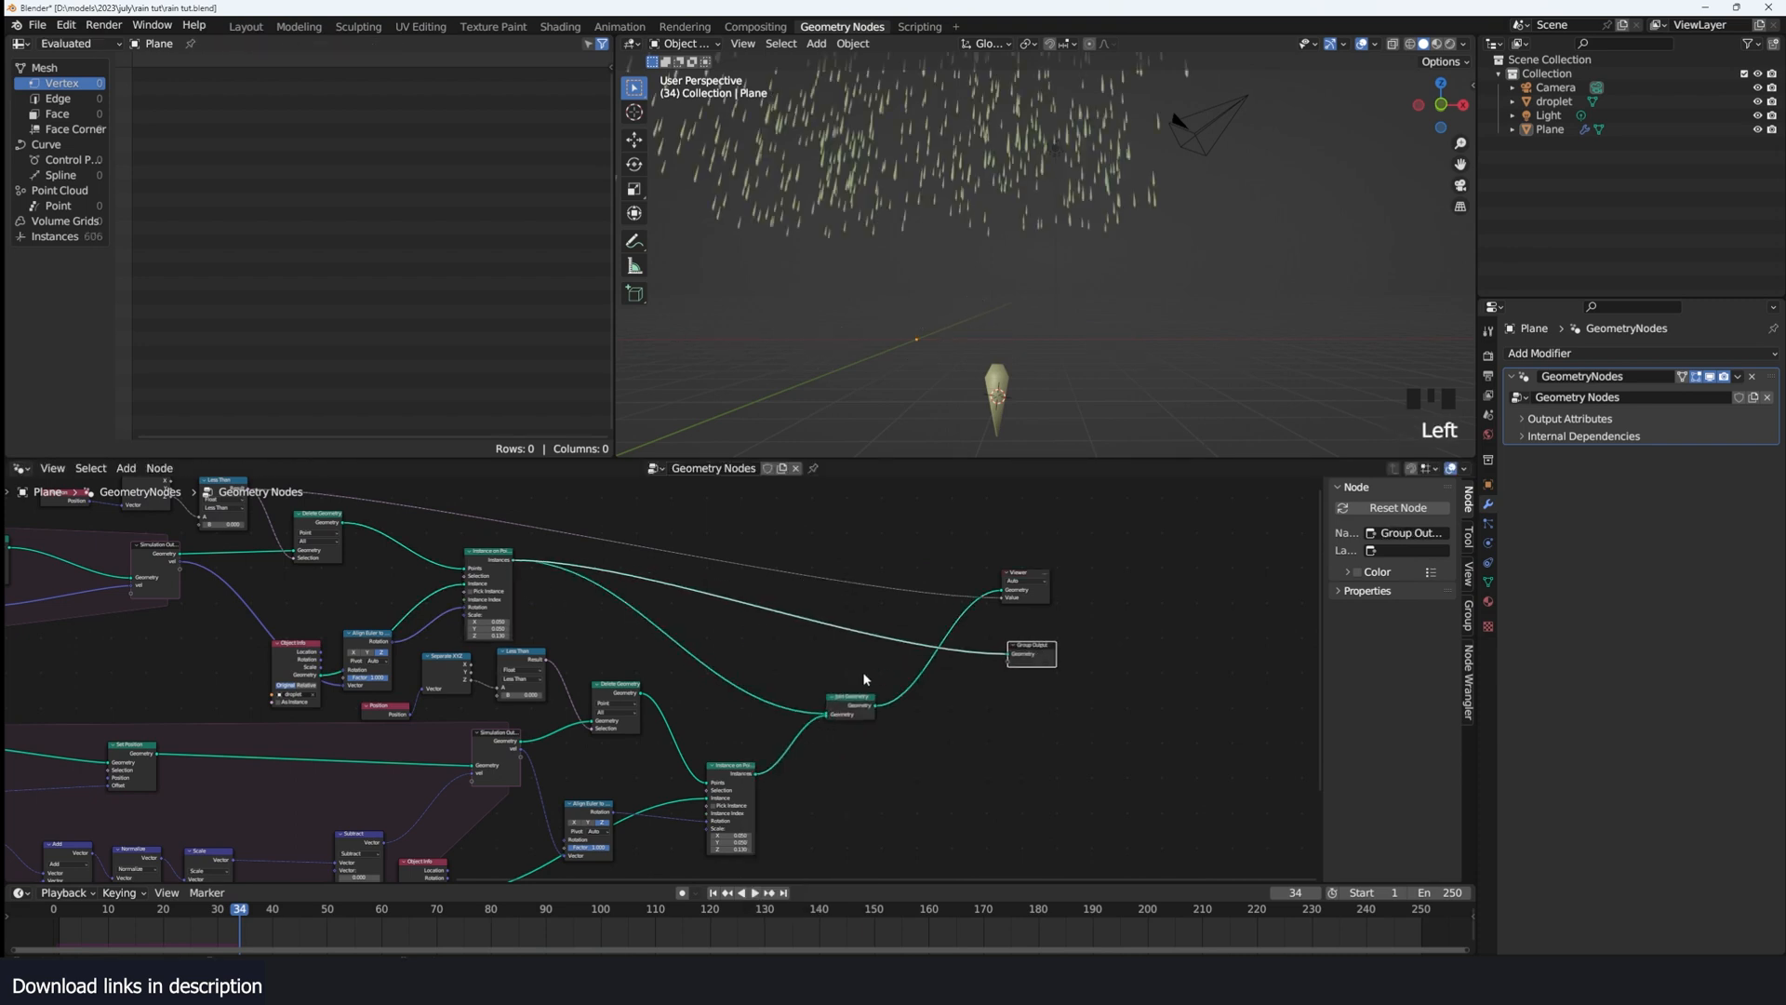
{"action": "left_click", "coordinate": [855, 704], "text": "alt+shift"}
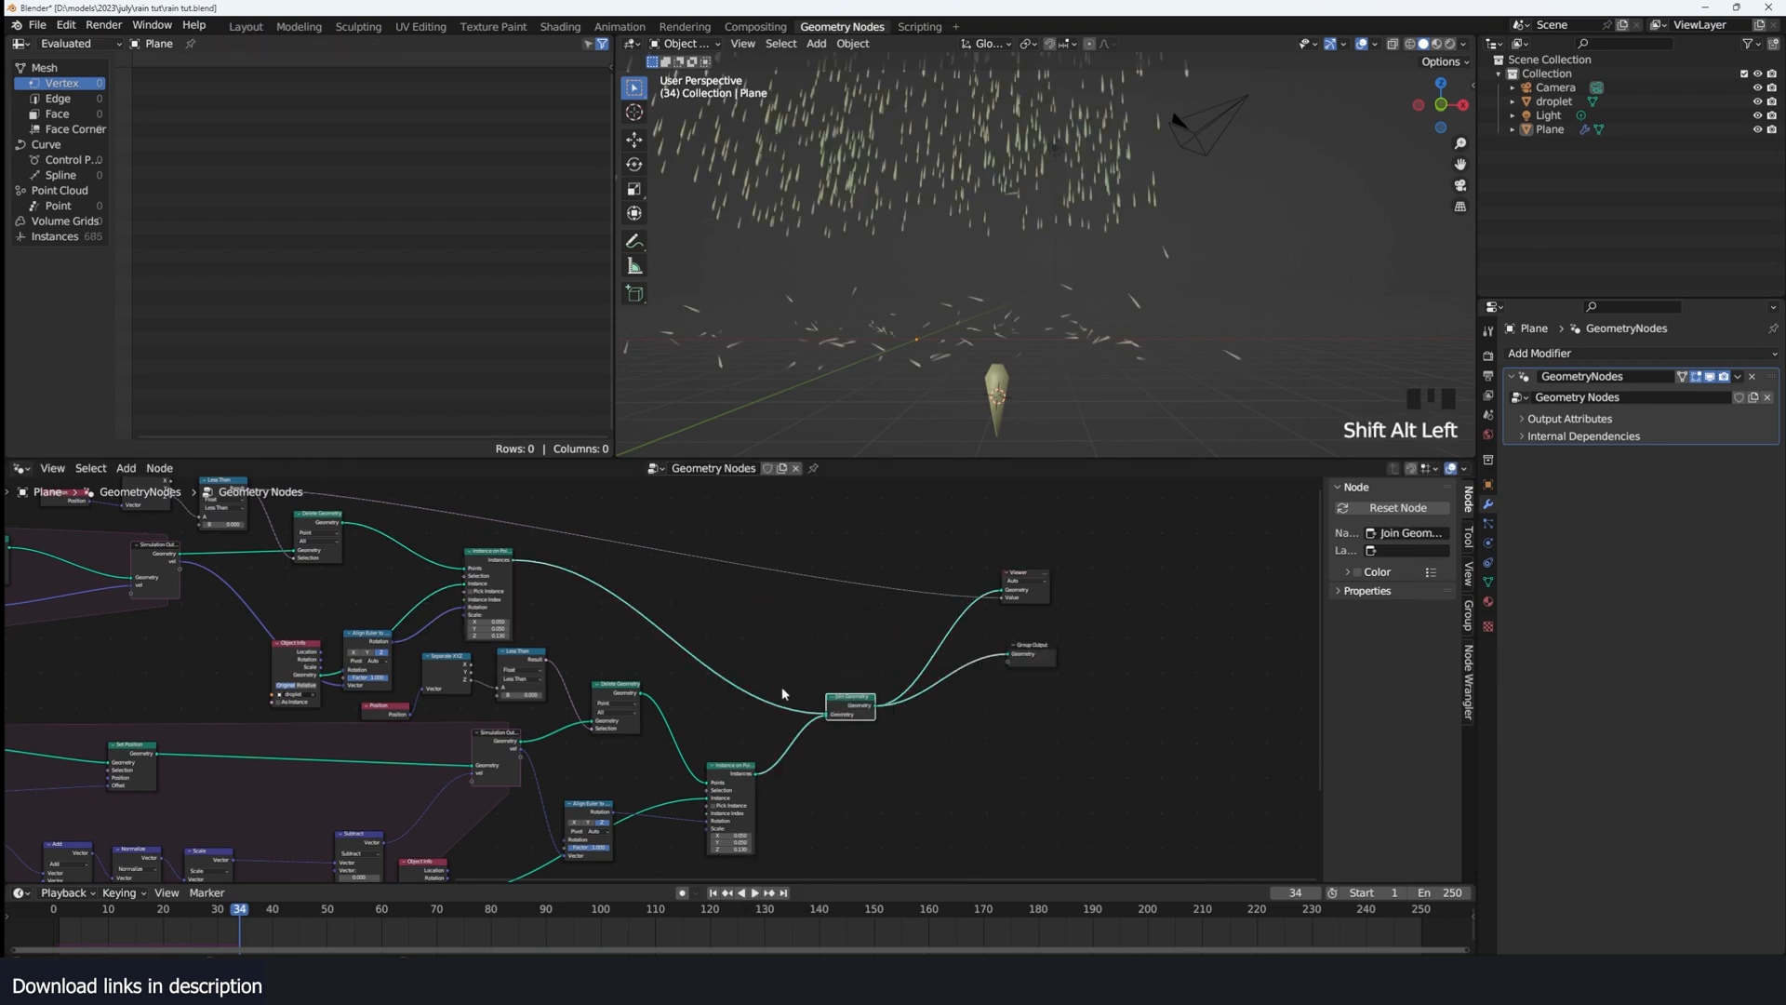
Step: Preview the Join Geometry output in the Viewer and save the file
{"action": "middle_click_drag", "start_coordinate": [782, 694], "coordinate": [900, 680]}
{"action": "left_click", "coordinate": [966, 687], "text": "ctrl+shift"}
{"action": "key", "text": "ctrl+s"}
Step: Play the animation and examine the combined rain and splashes from several angles
{"action": "right_click", "coordinate": [56, 930], "text": "shift"}
{"action": "key", "text": "space"}
{"action": "key", "text": "grave"}
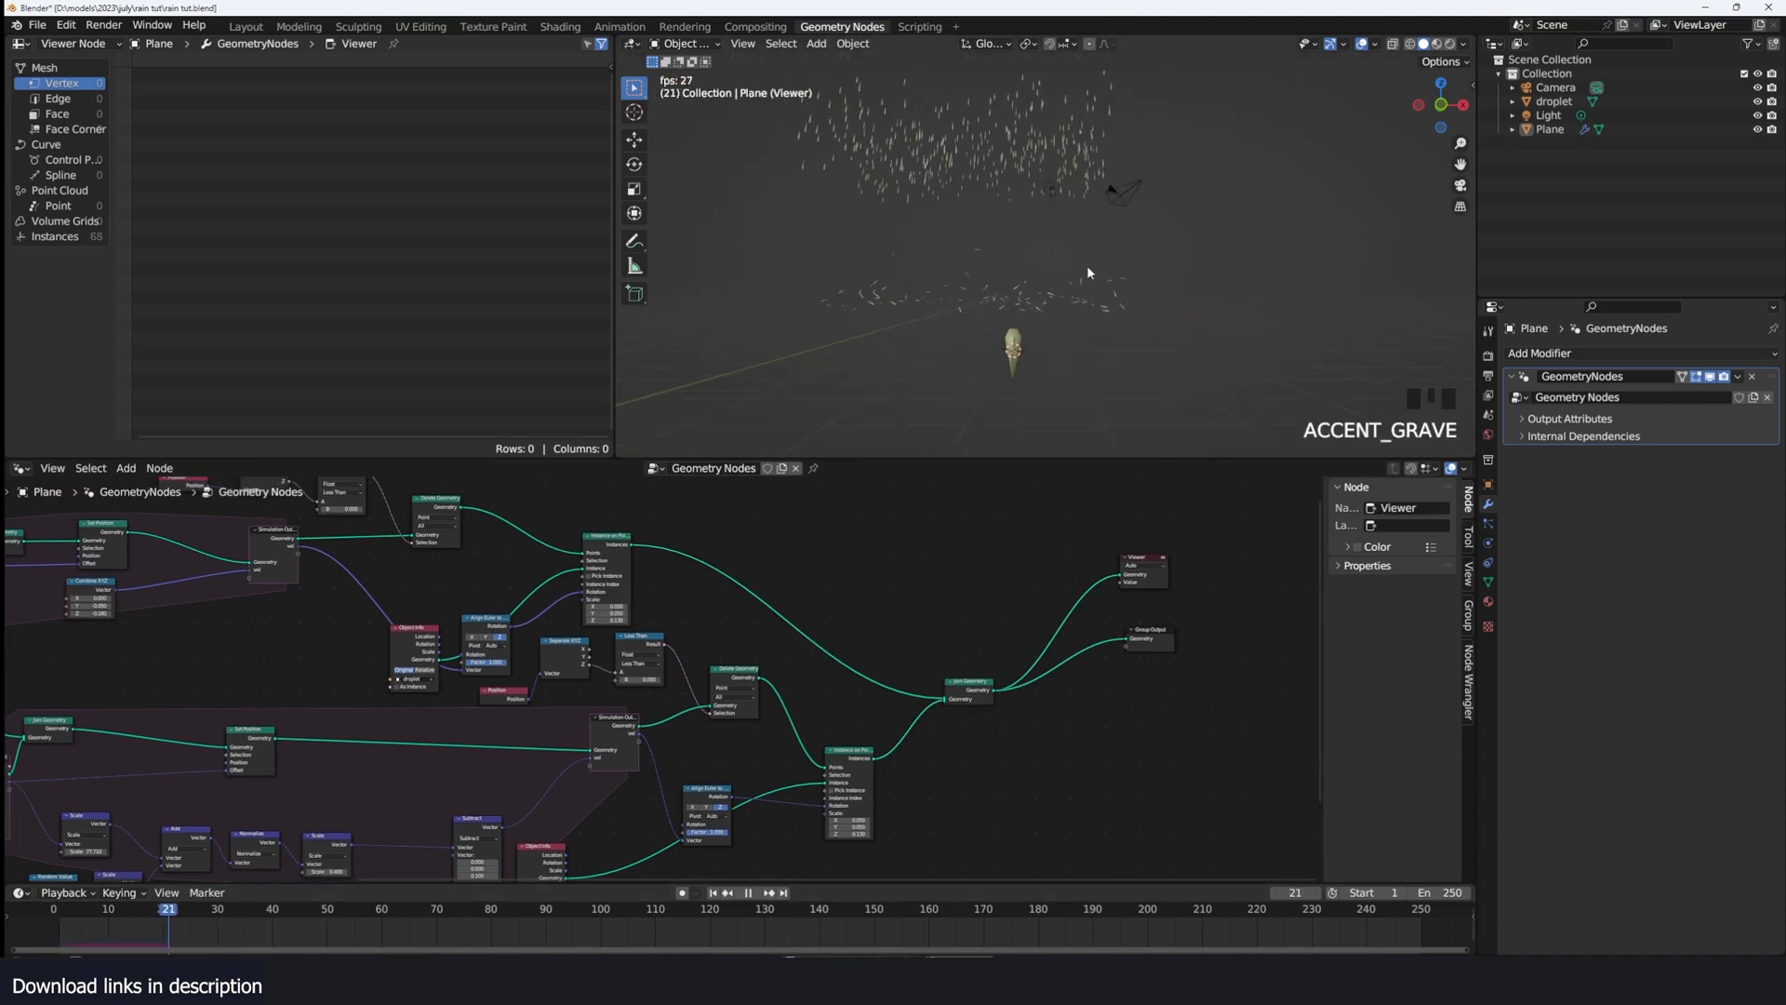
{"action": "scroll", "coordinate": [1117, 274], "scroll_direction": "up", "scroll_amount": 2}
{"action": "key", "text": "grave"}
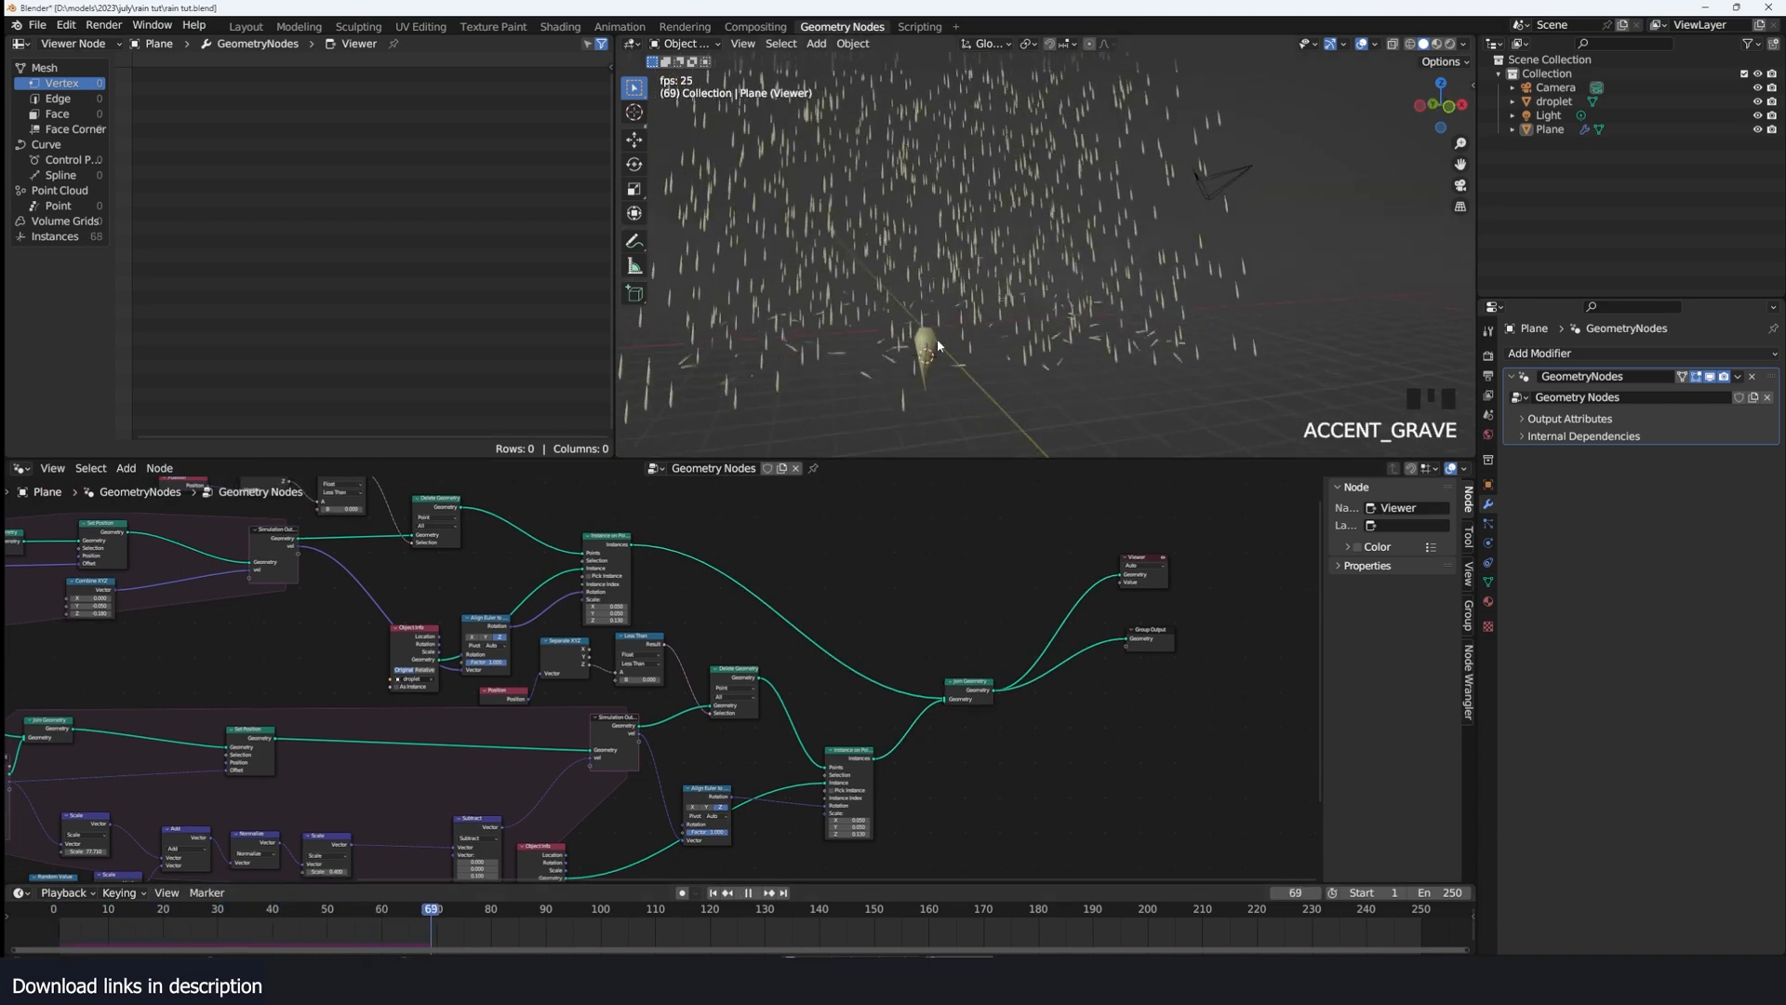
{"action": "key", "text": "grave"}
{"action": "key", "text": "space"}
{"action": "key", "text": "grave"}
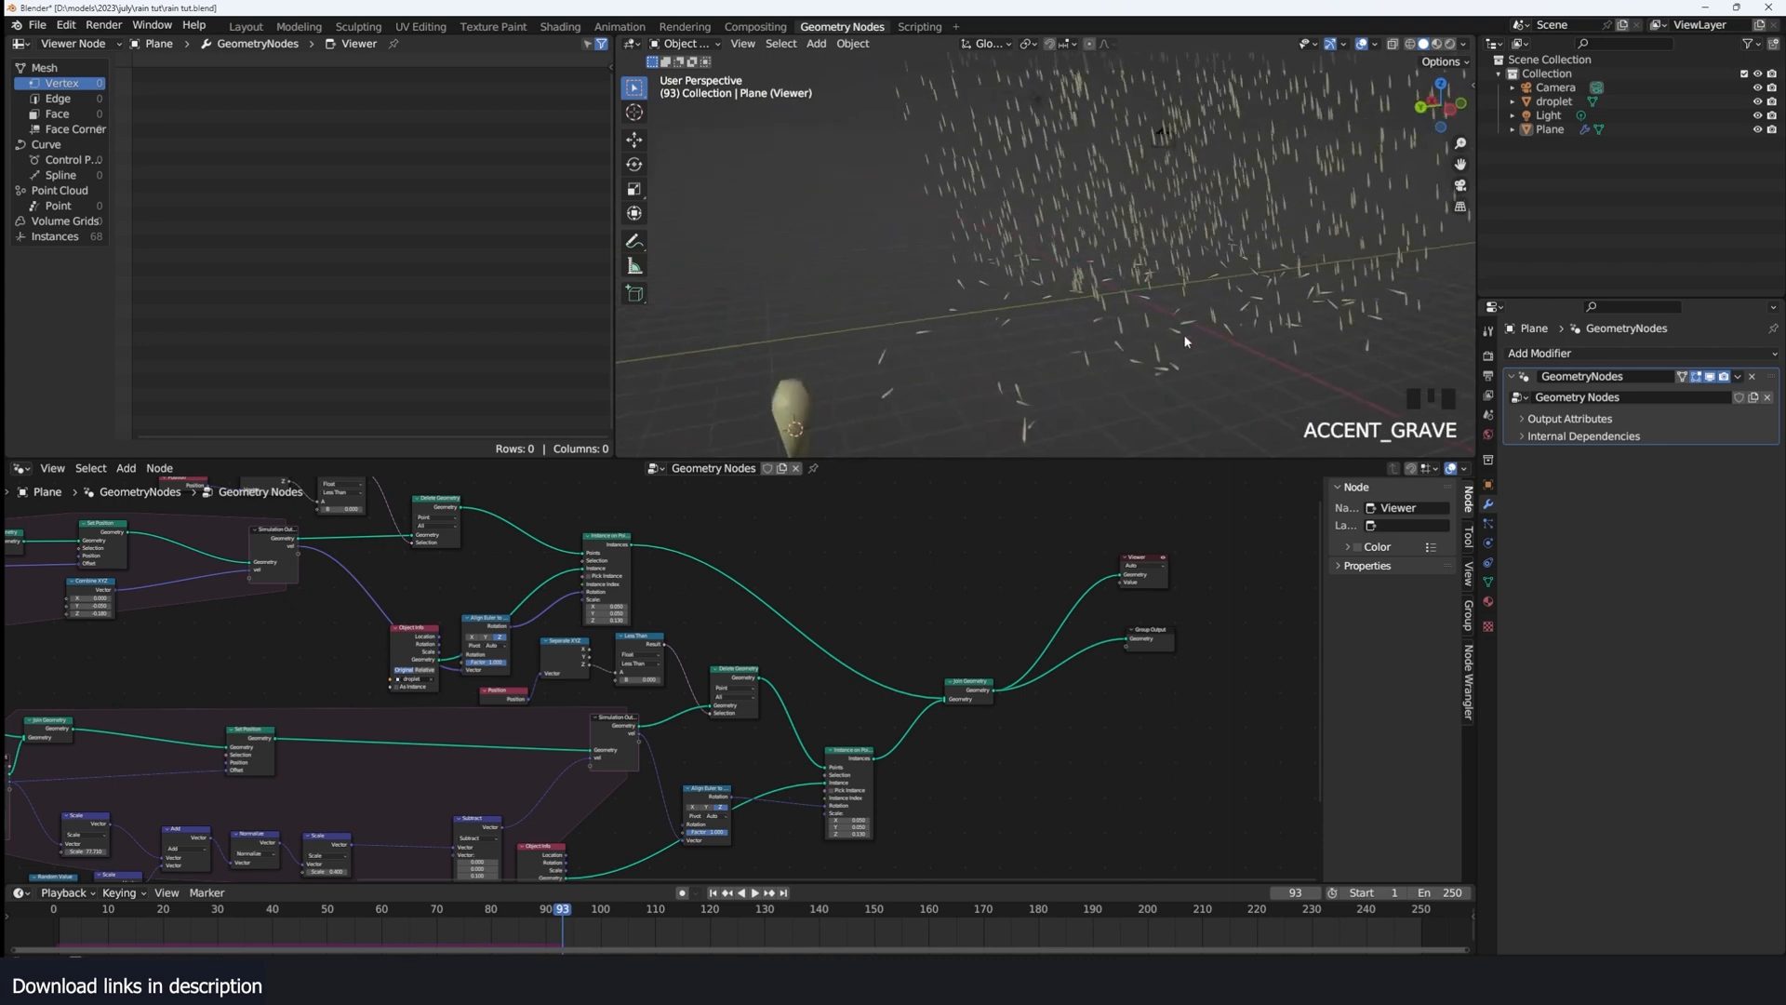
{"action": "scroll", "coordinate": [1185, 340], "scroll_direction": "down", "scroll_amount": 1}
{"action": "key", "text": "space"}
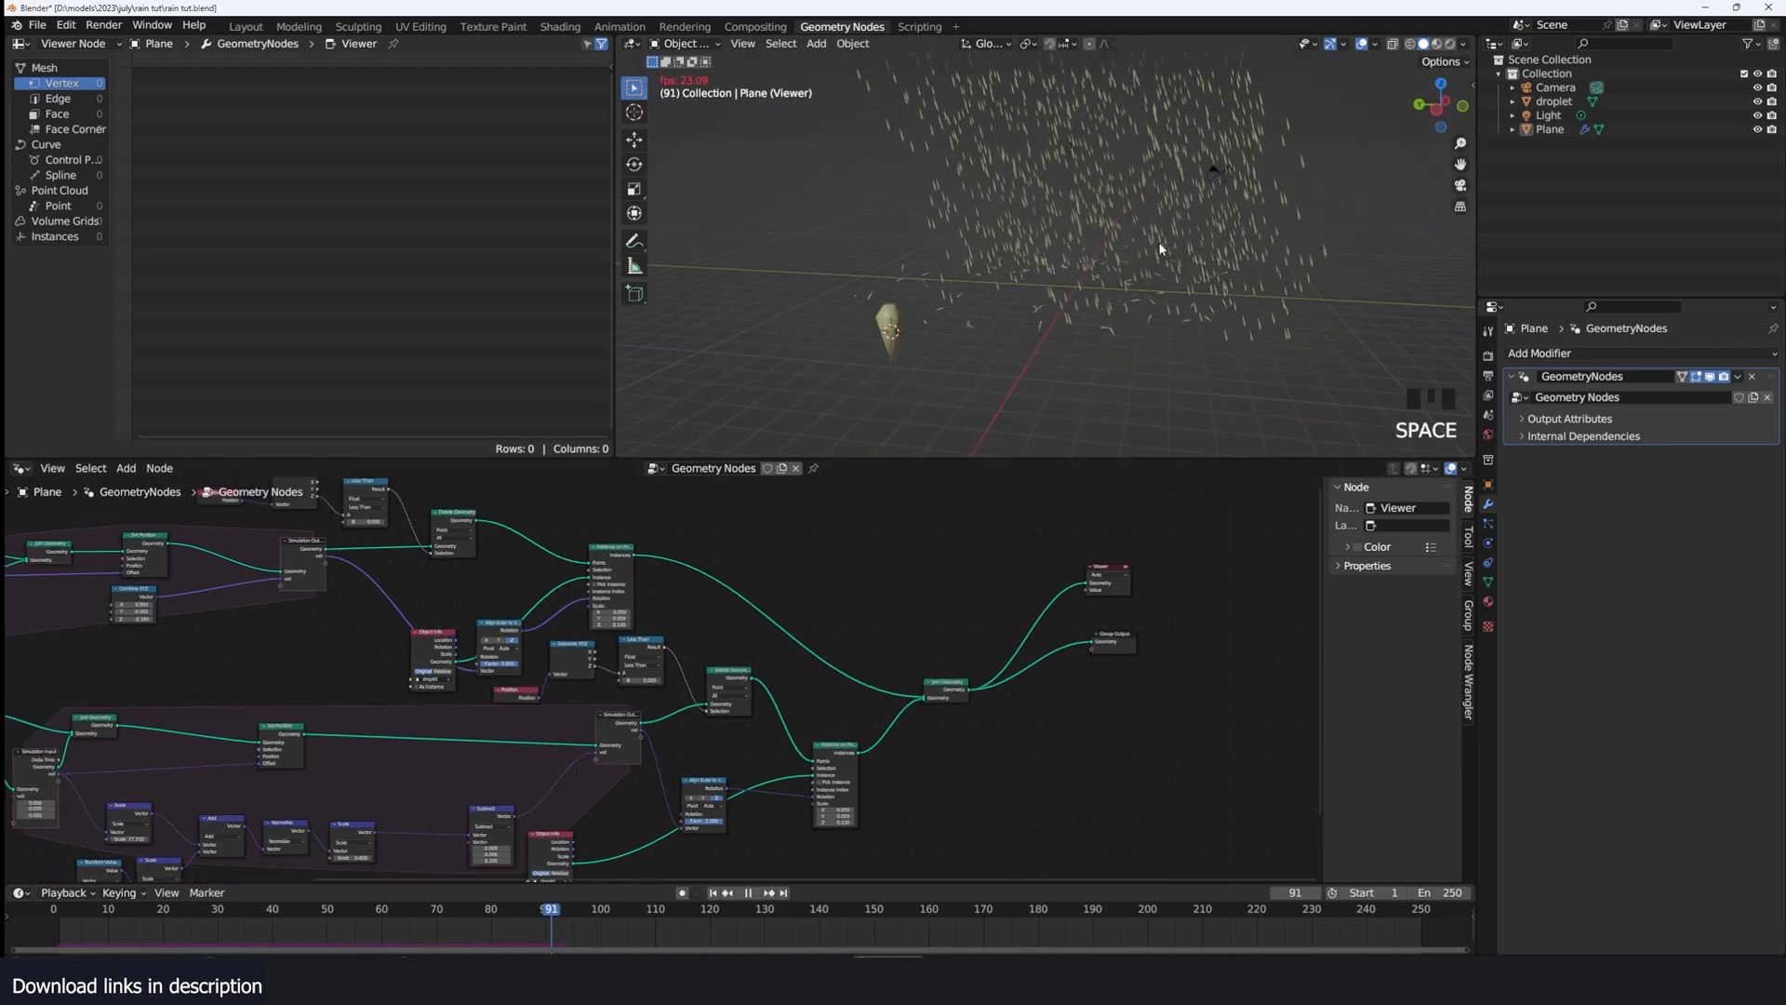
{"action": "key", "text": "space"}
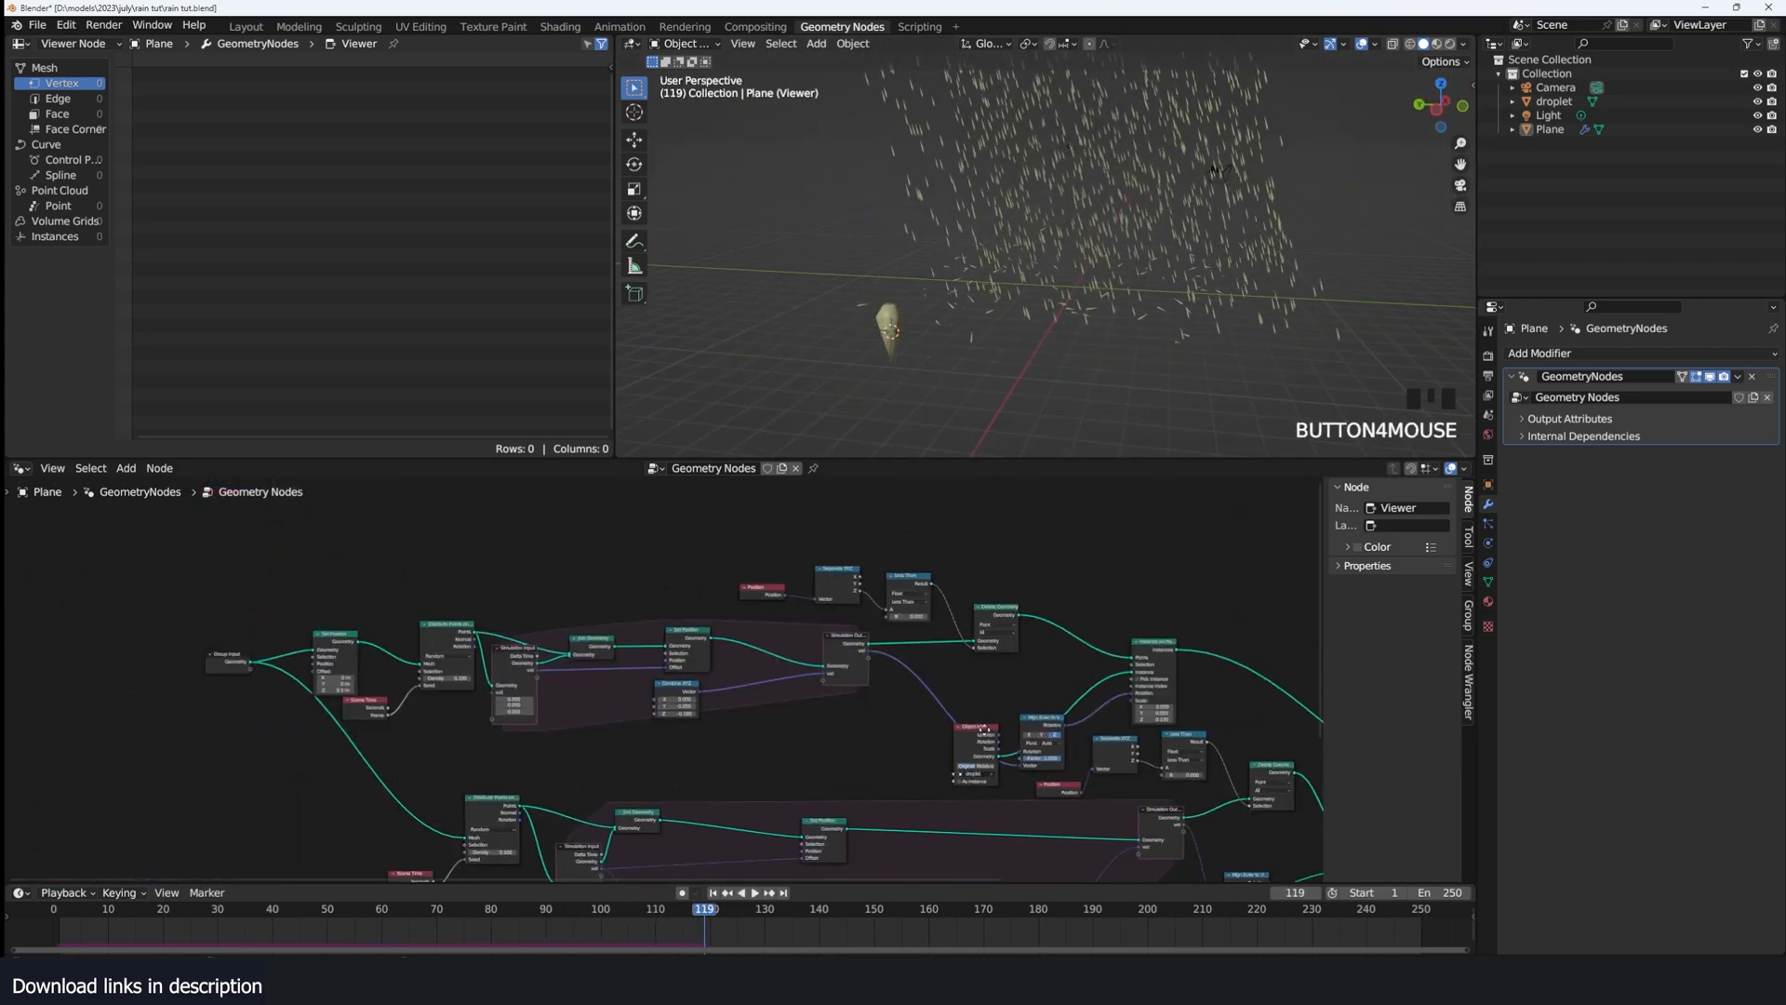
Step: Set the rain's Combine XYZ velocity to -0.320 in Z and inspect the falling droplets from another angle
{"action": "scroll", "coordinate": [530, 689], "scroll_direction": "up", "scroll_amount": 3}
{"action": "middle_click_drag", "start_coordinate": [876, 669], "coordinate": [670, 669]}
{"action": "scroll", "coordinate": [772, 677], "scroll_direction": "up", "scroll_amount": 3}
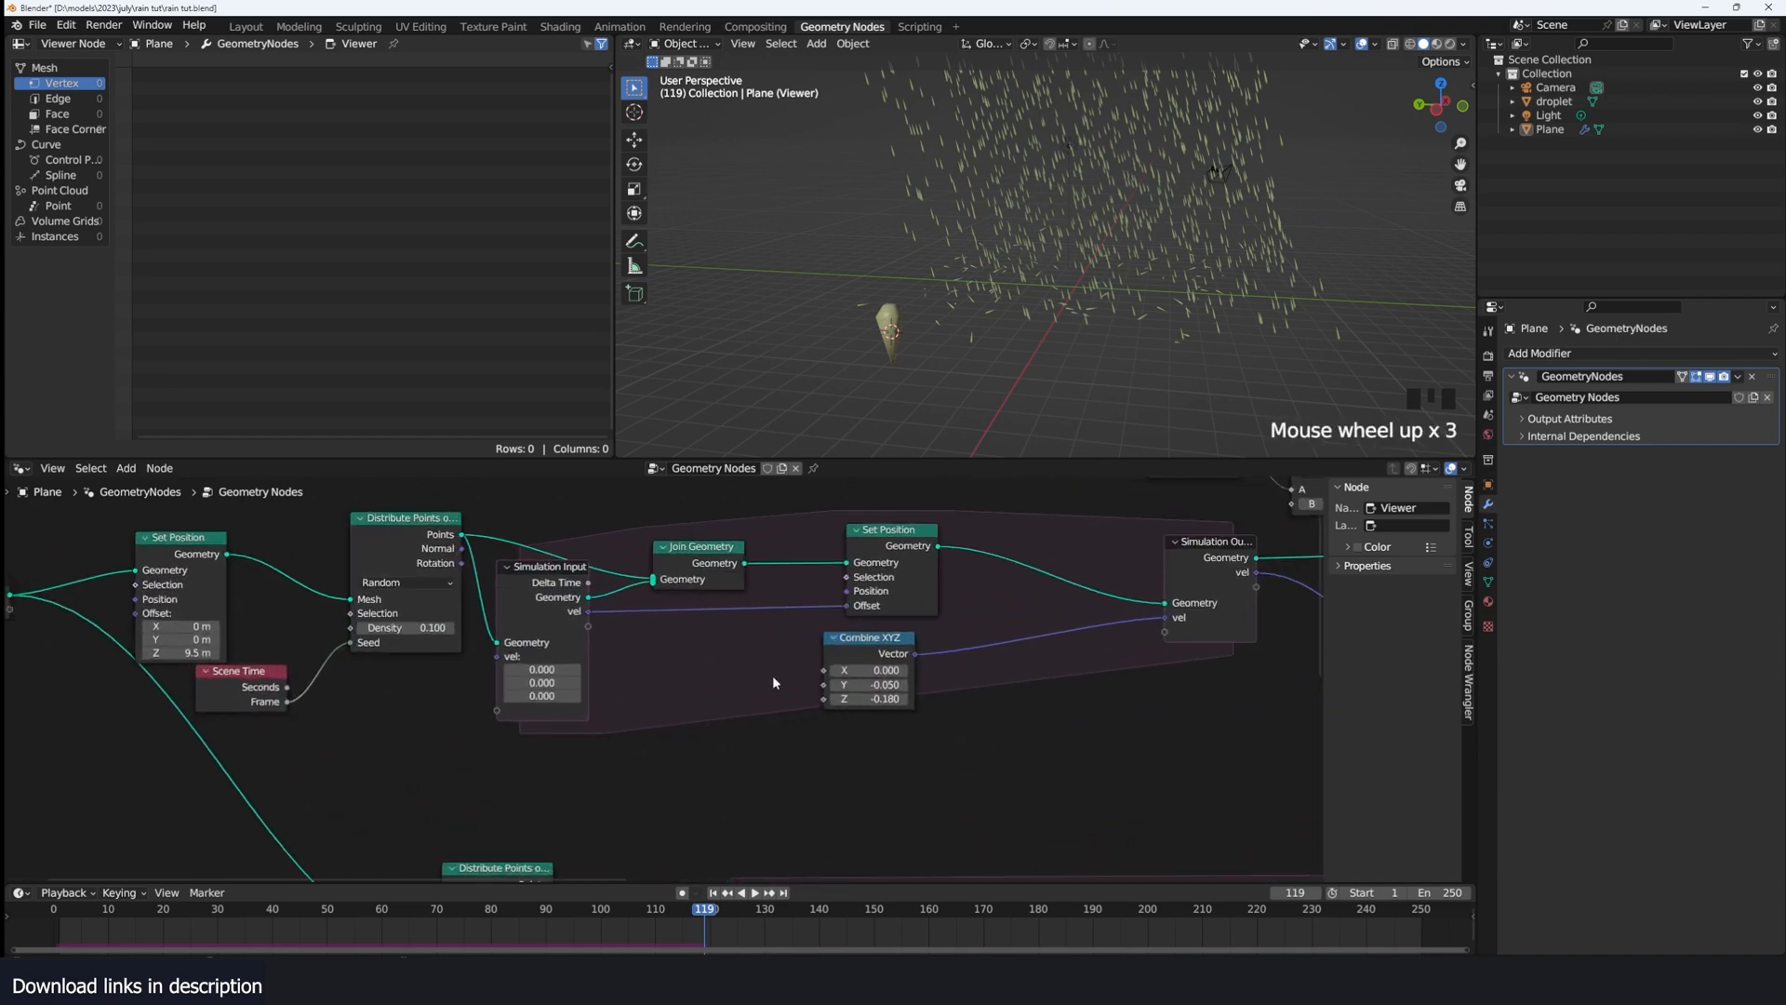
{"action": "left_click_drag", "start_coordinate": [884, 700], "coordinate": [856, 700], "text": "shift"}
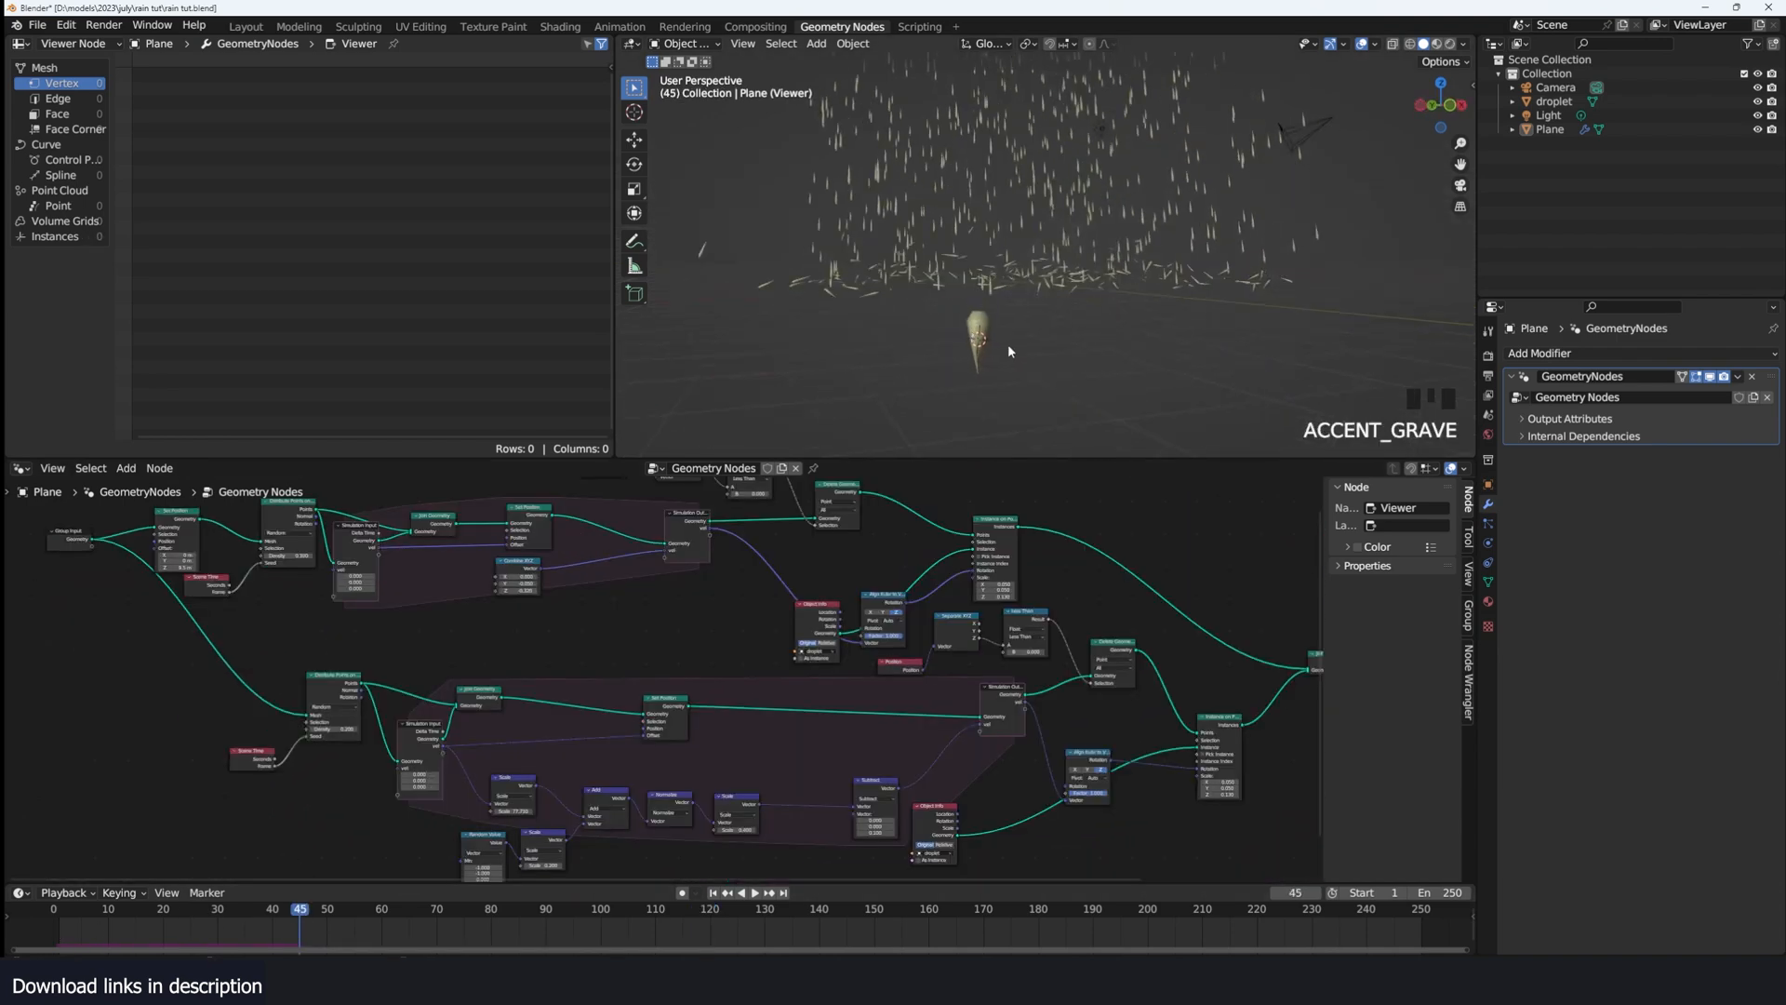
{"action": "key", "text": "grave"}
{"action": "key", "text": "grave"}
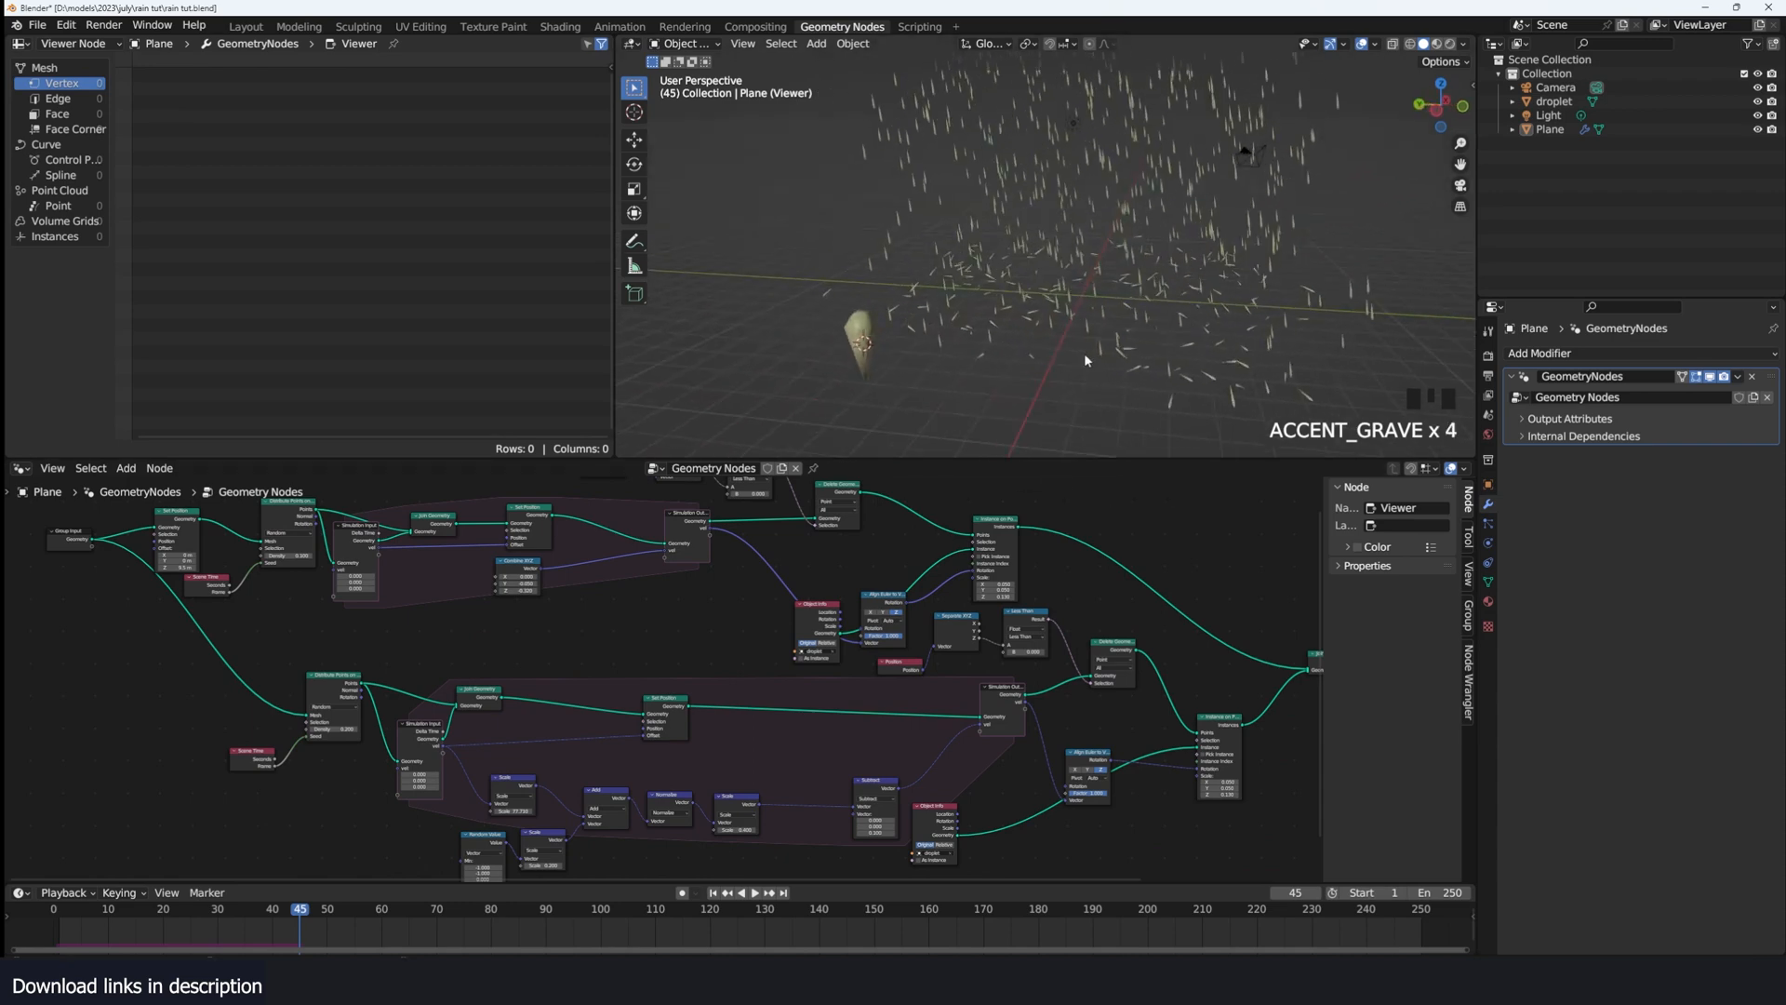
{"action": "key", "text": "grave"}
Step: Insert a Transform Geometry node between the Group Input and the splash branch's Distribute Points on Faces node
{"action": "scroll", "coordinate": [988, 477], "scroll_direction": "down", "scroll_amount": 2}
{"action": "scroll", "coordinate": [763, 567], "scroll_direction": "down", "scroll_amount": 2}
{"action": "scroll", "coordinate": [596, 651], "scroll_direction": "up", "scroll_amount": 5}
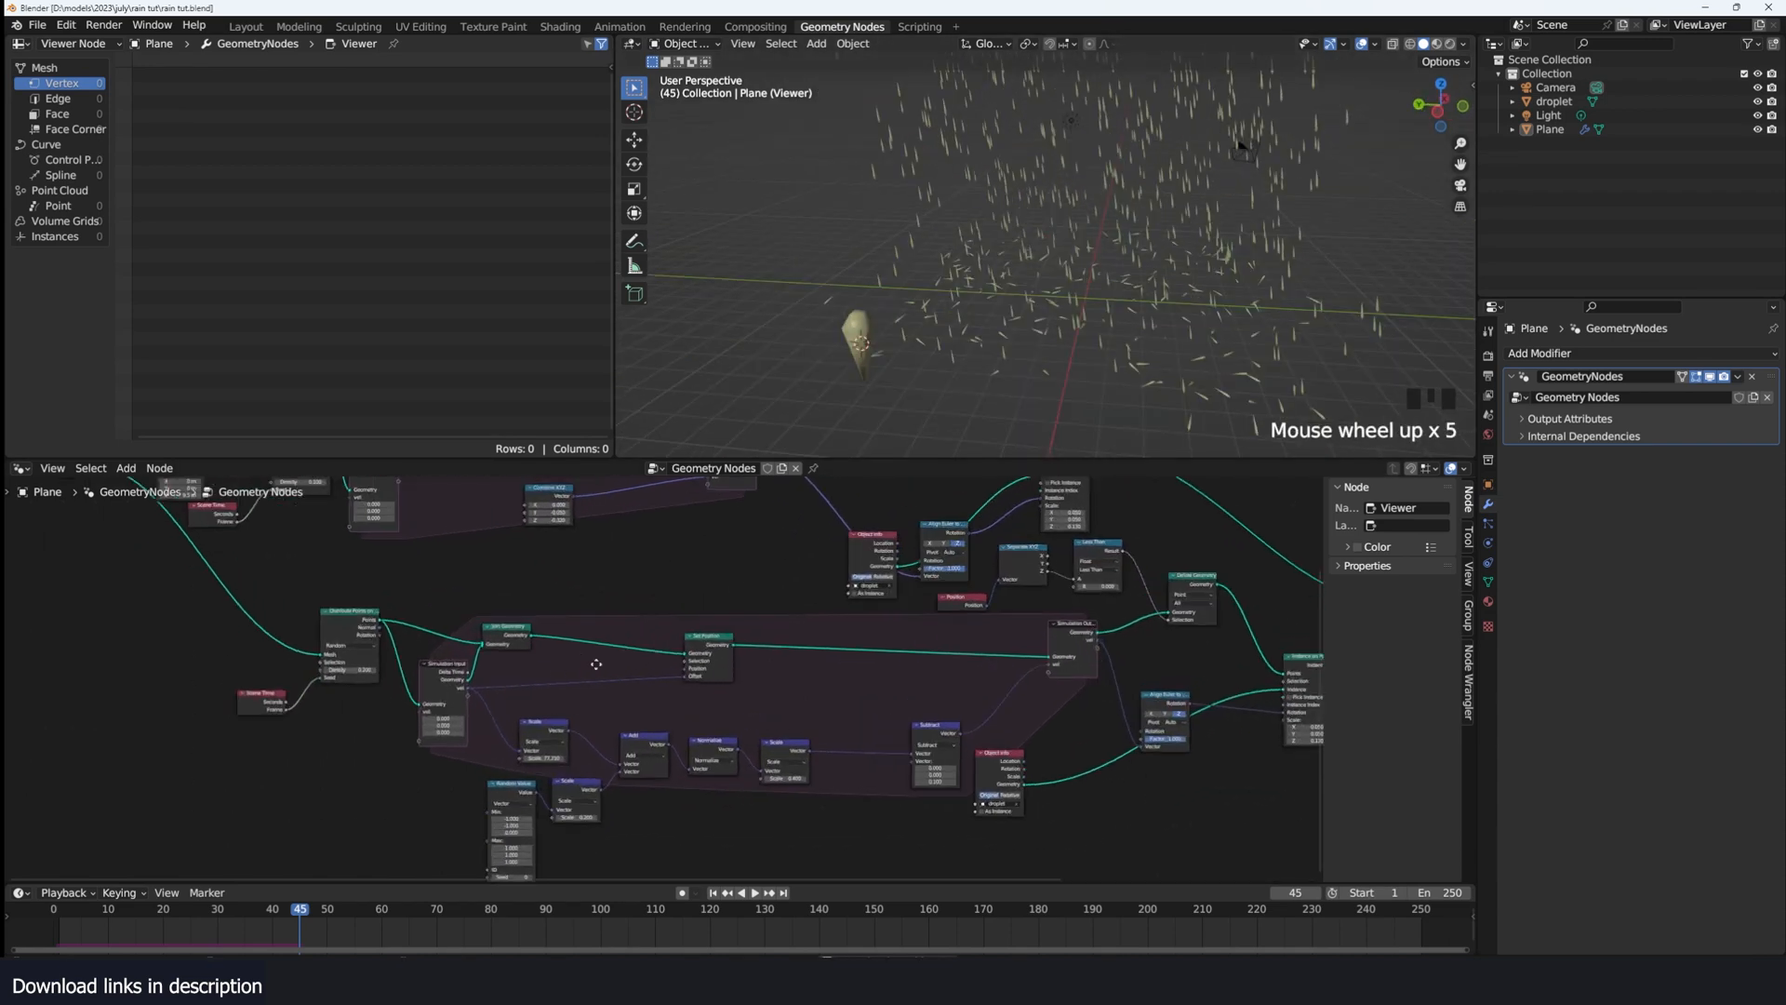
{"action": "key", "text": "shift+a"}
{"action": "type", "text": "tran"}
{"action": "key", "text": "Return"}
{"action": "left_click", "coordinate": [447, 628]}
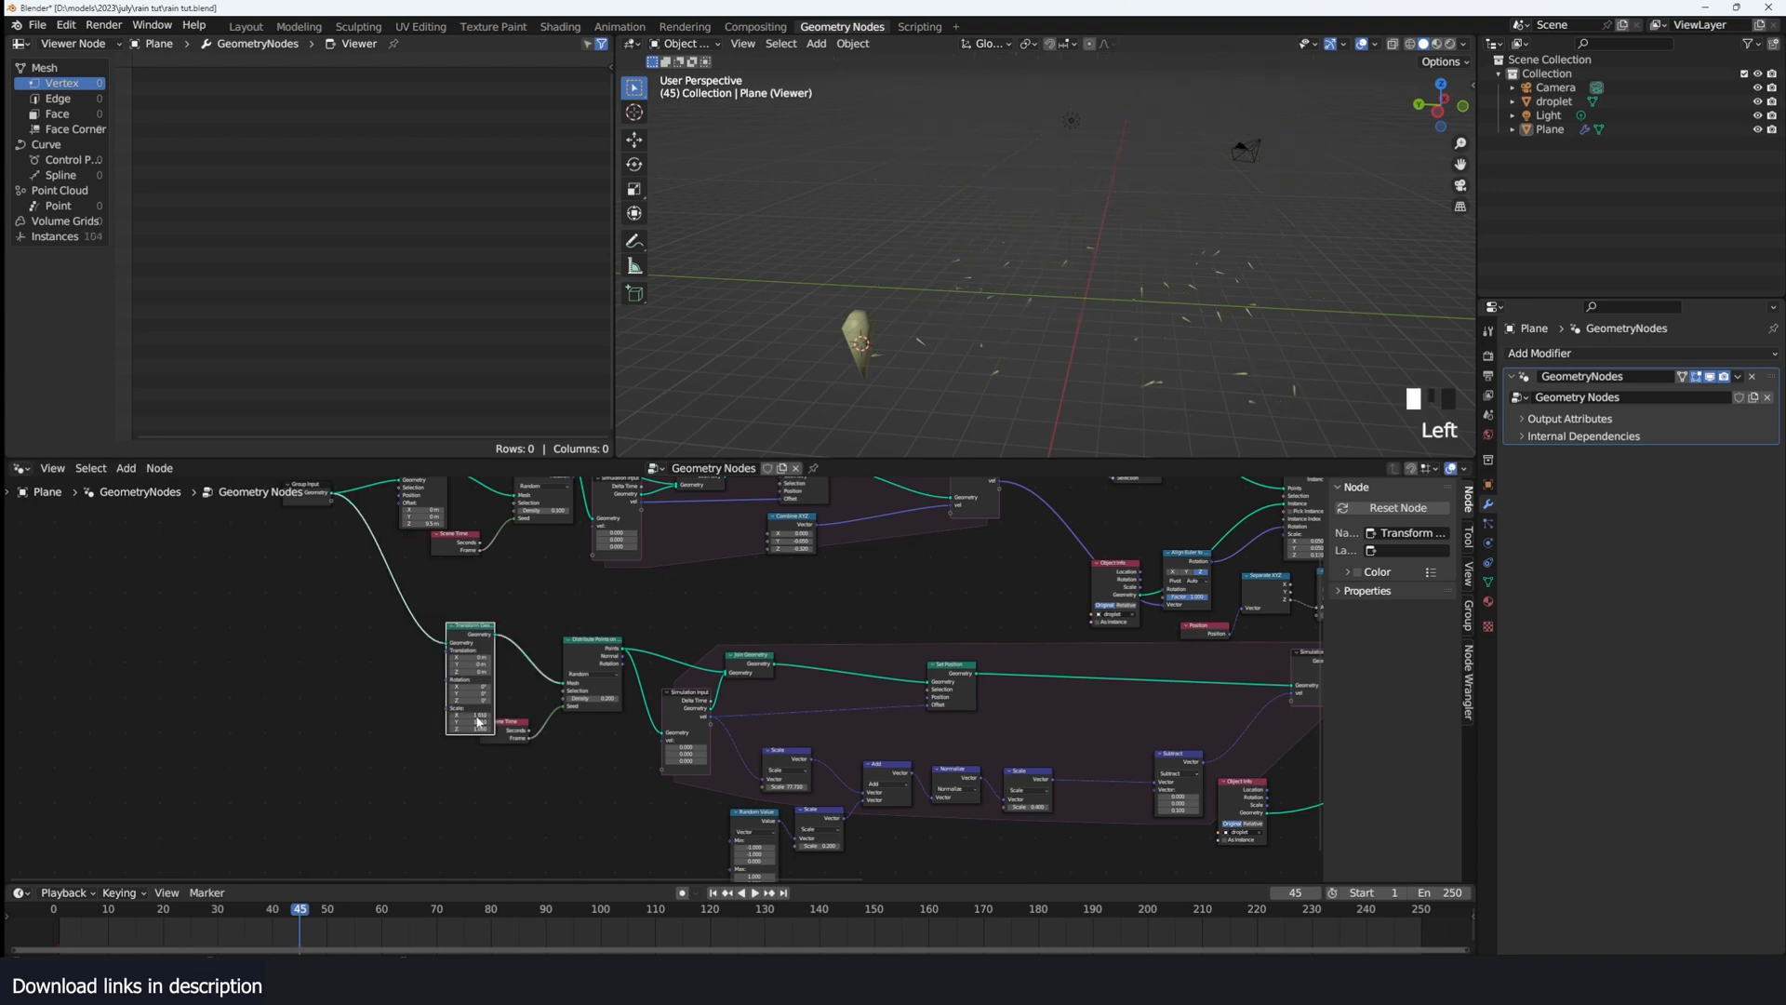
Step: Increase the X and Y scale of the splash branch's Transform Geometry node and replay the animation
{"action": "left_click_drag", "start_coordinate": [480, 715], "coordinate": [469, 723]}
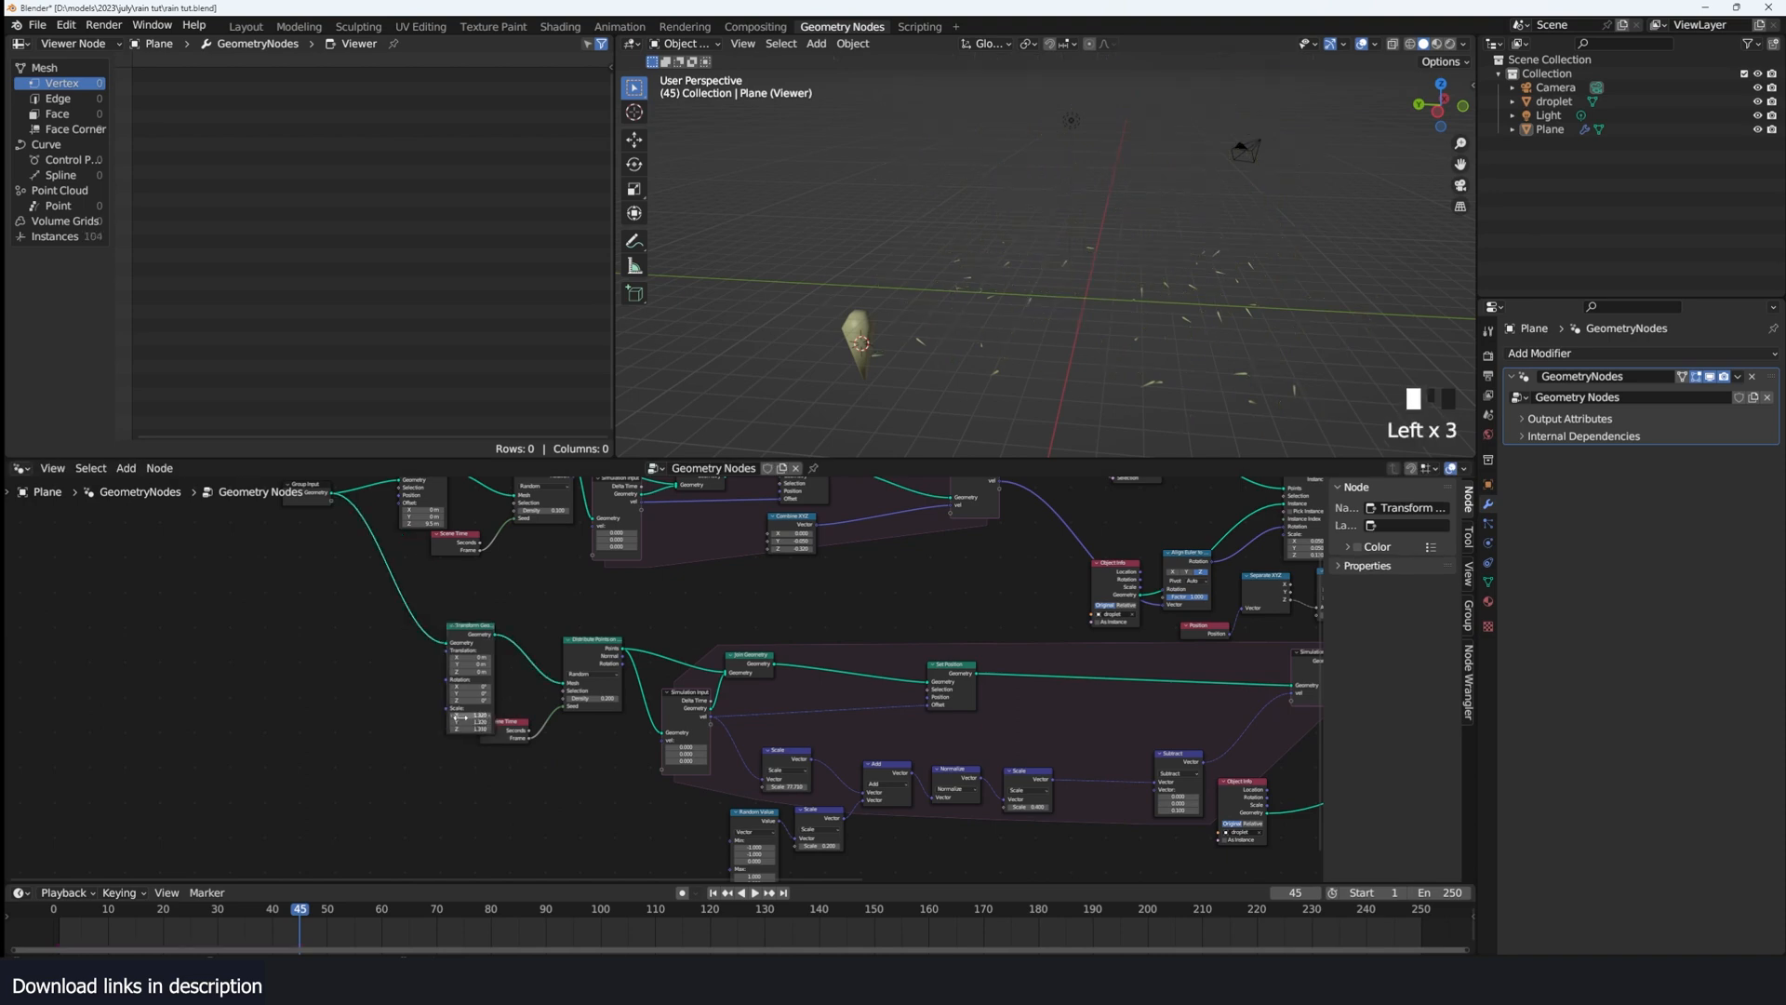
{"action": "key", "text": "shift+Right"}
{"action": "key", "text": "space"}
{"action": "key", "text": "grave"}
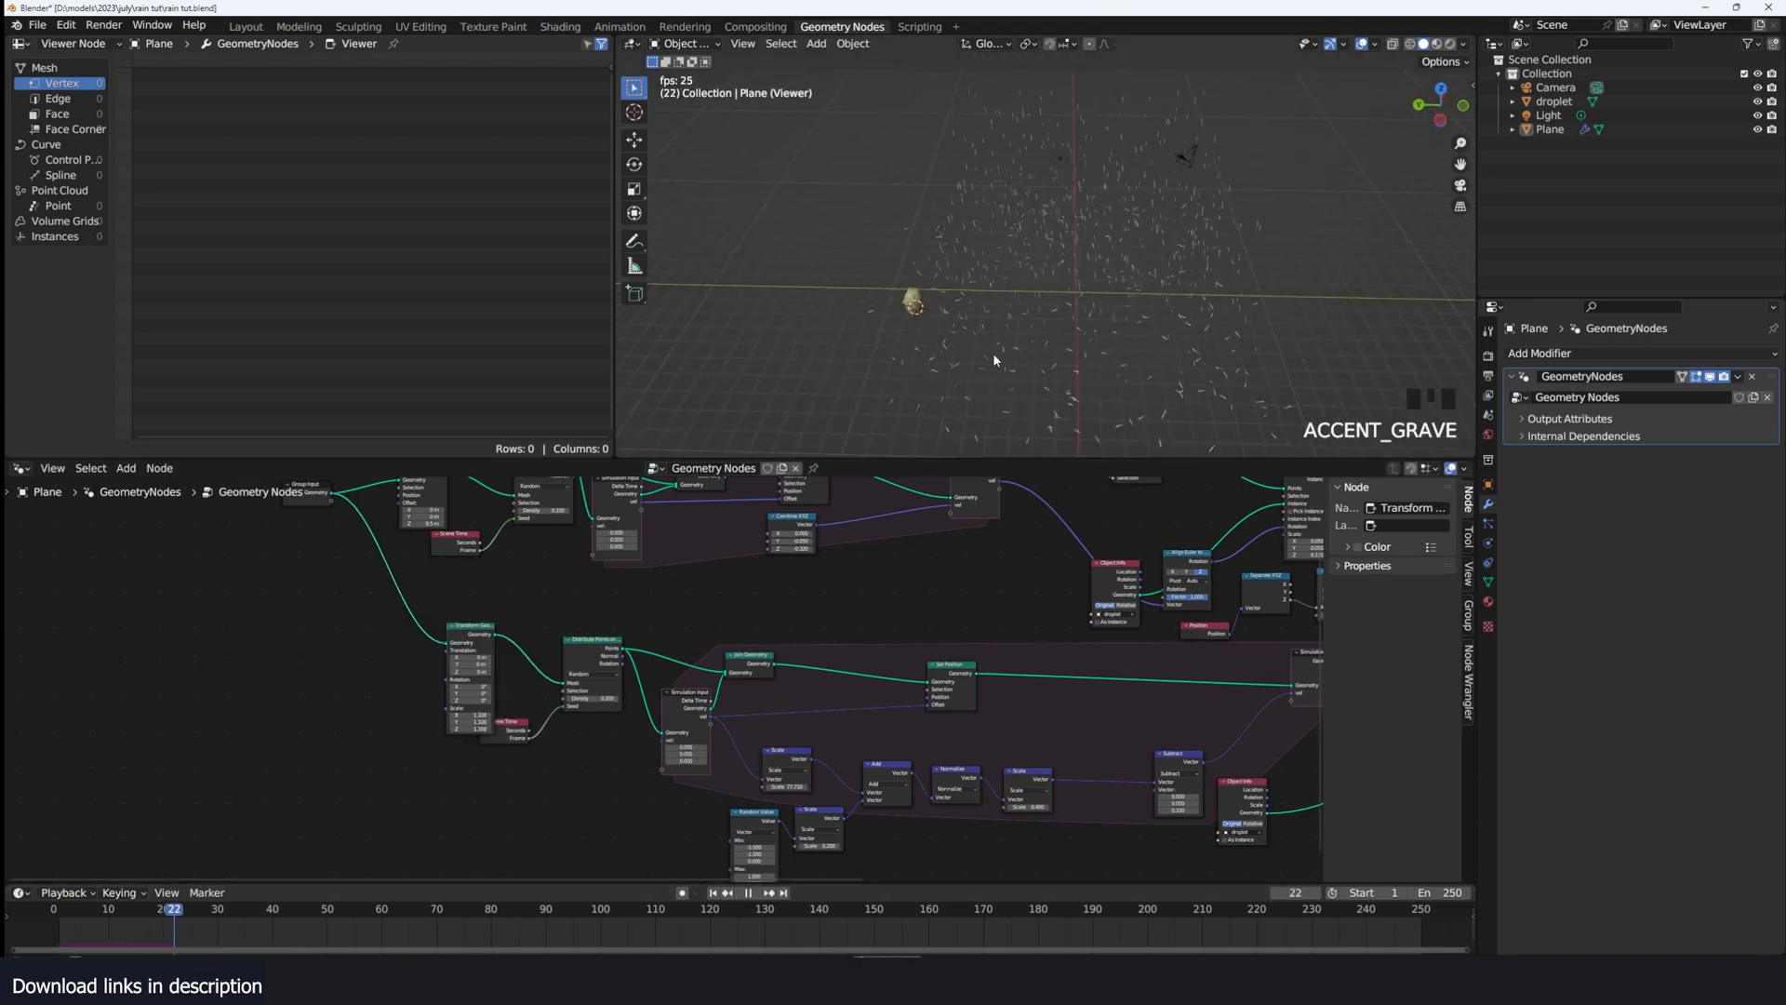
{"action": "key", "text": "space"}
Step: Examine how the widened splash area lines up with the rain from several viewing angles
{"action": "key", "text": "grave"}
{"action": "scroll", "coordinate": [977, 299], "scroll_direction": "up", "scroll_amount": 2}
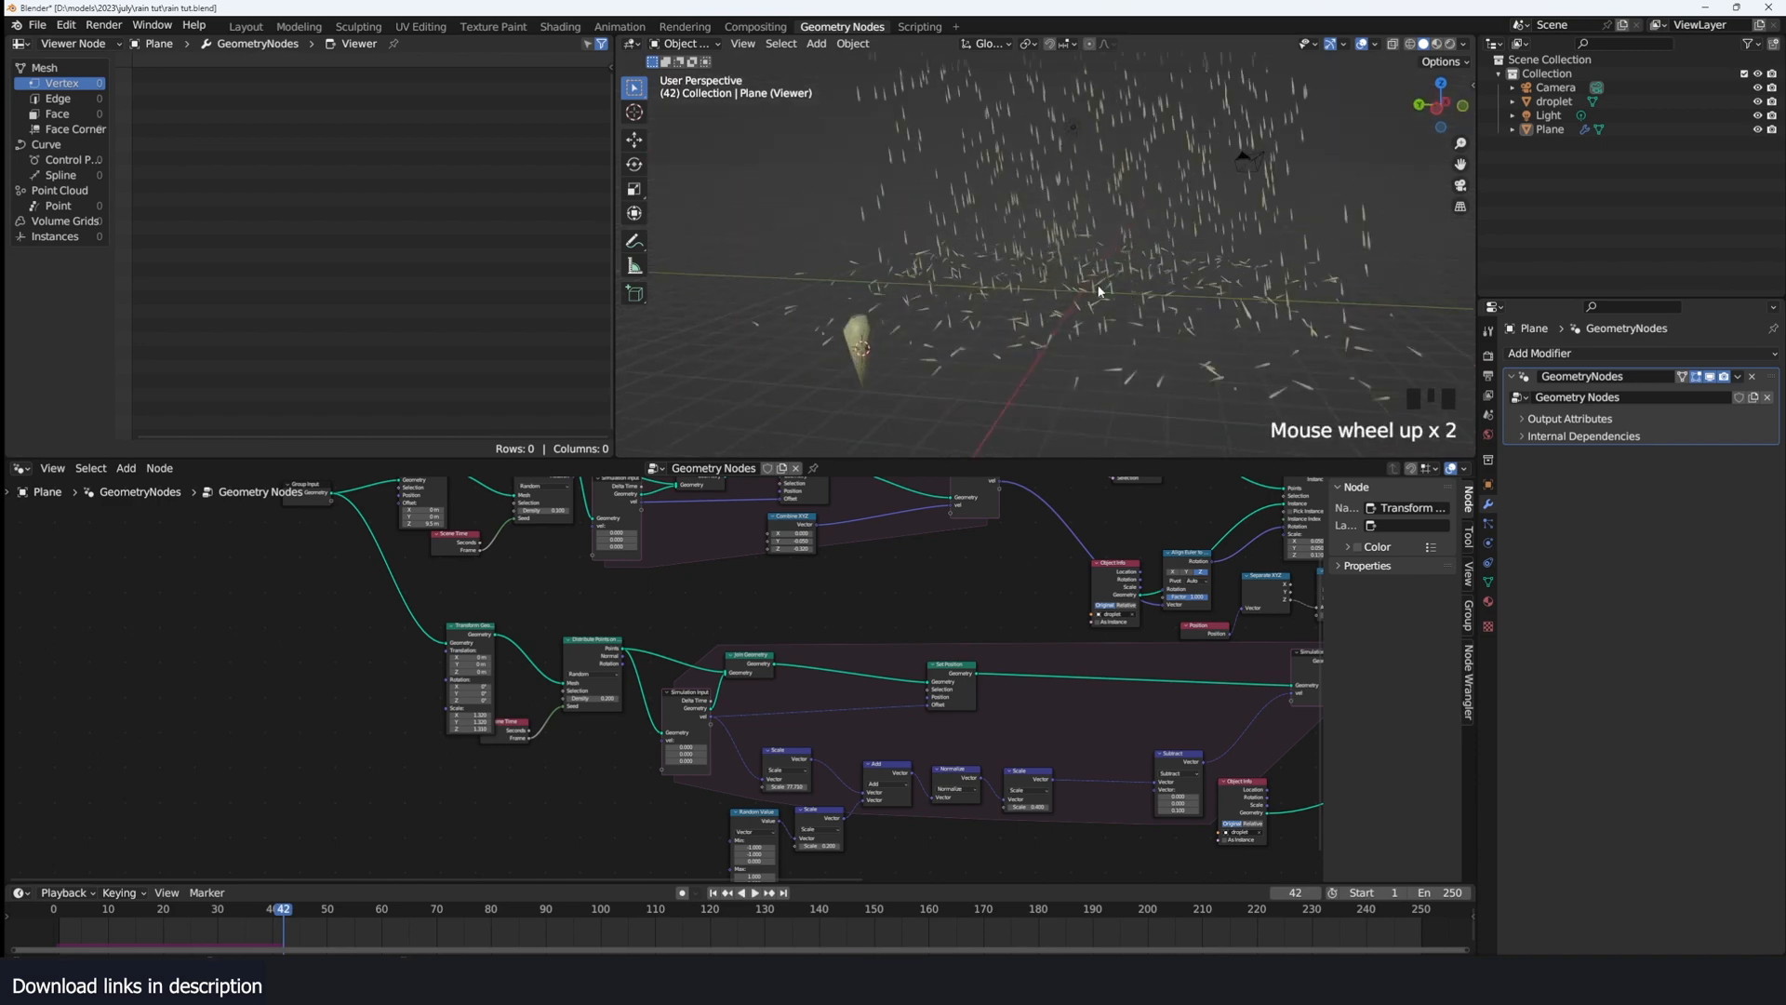
{"action": "key", "text": "grave"}
{"action": "key", "text": "grave"}
{"action": "key", "text": "grave"}
{"action": "key", "text": "grave"}
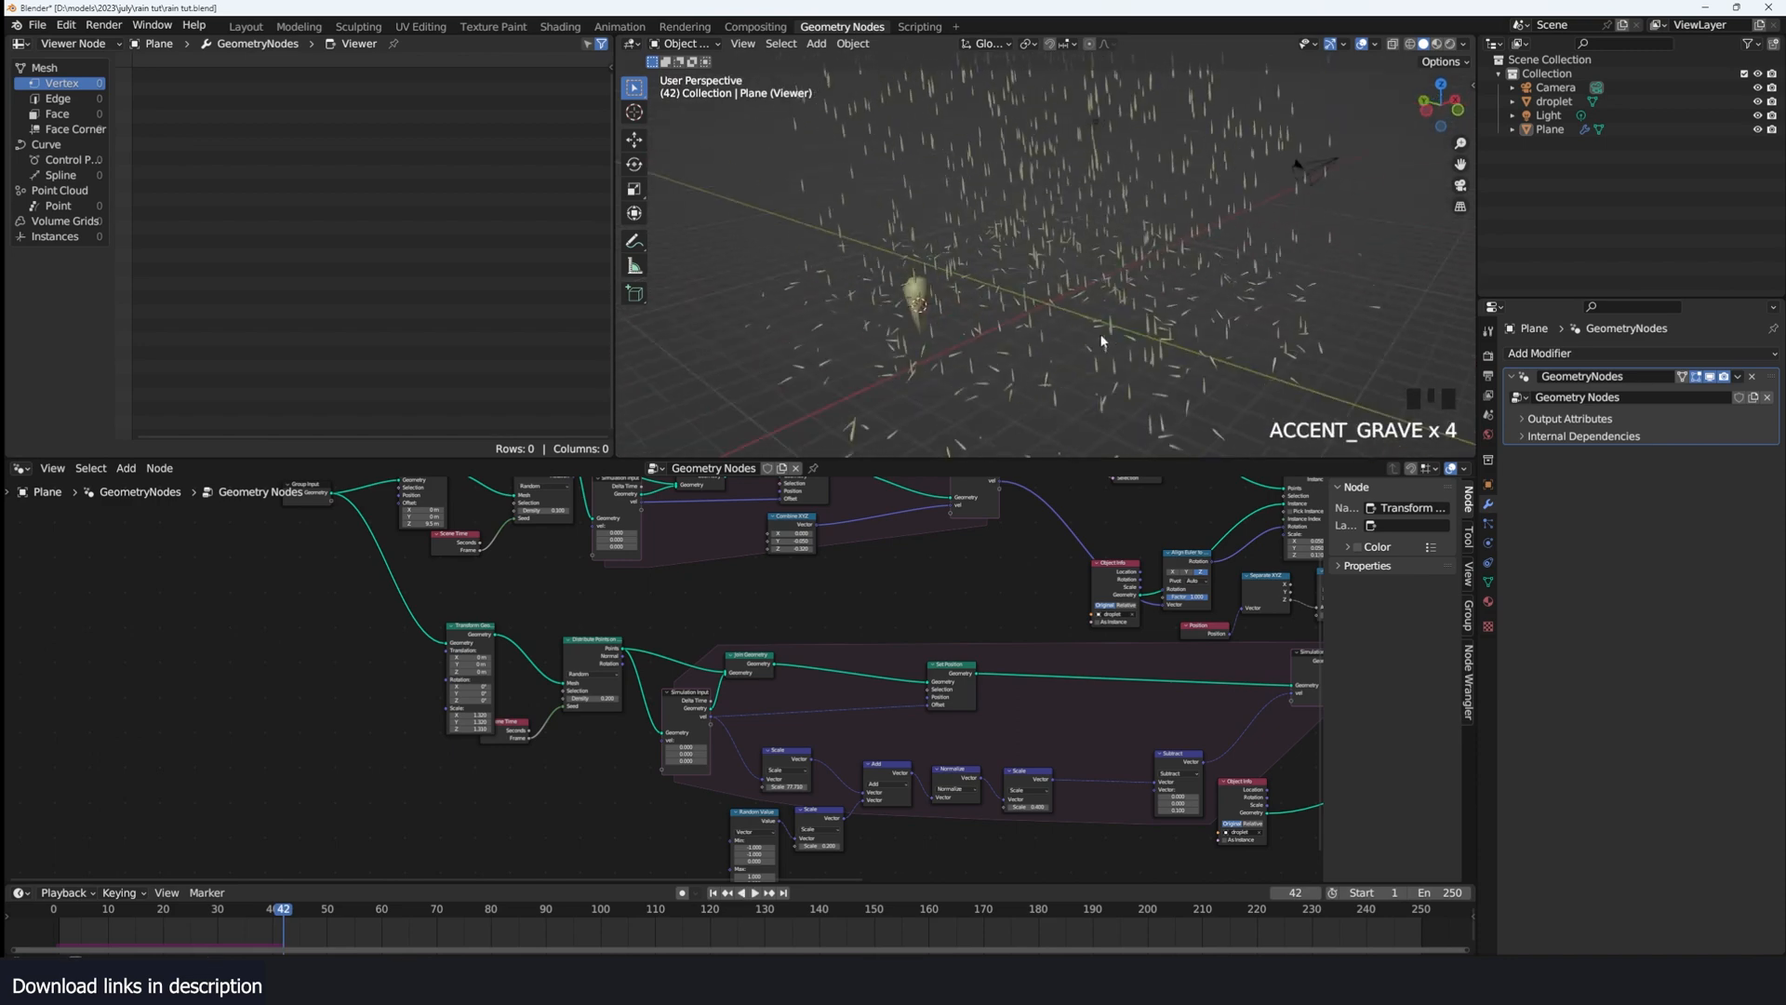
{"action": "scroll", "coordinate": [1022, 353], "scroll_direction": "down", "scroll_amount": 2}
{"action": "middle_click_drag", "start_coordinate": [1025, 238], "coordinate": [958, 269], "text": "shift"}
Step: Move the splash branch nodes down away from the rain branch and shift the Join Geometry, Viewer and Group Output nodes outward
{"action": "scroll", "coordinate": [864, 640], "scroll_direction": "down", "scroll_amount": 8}
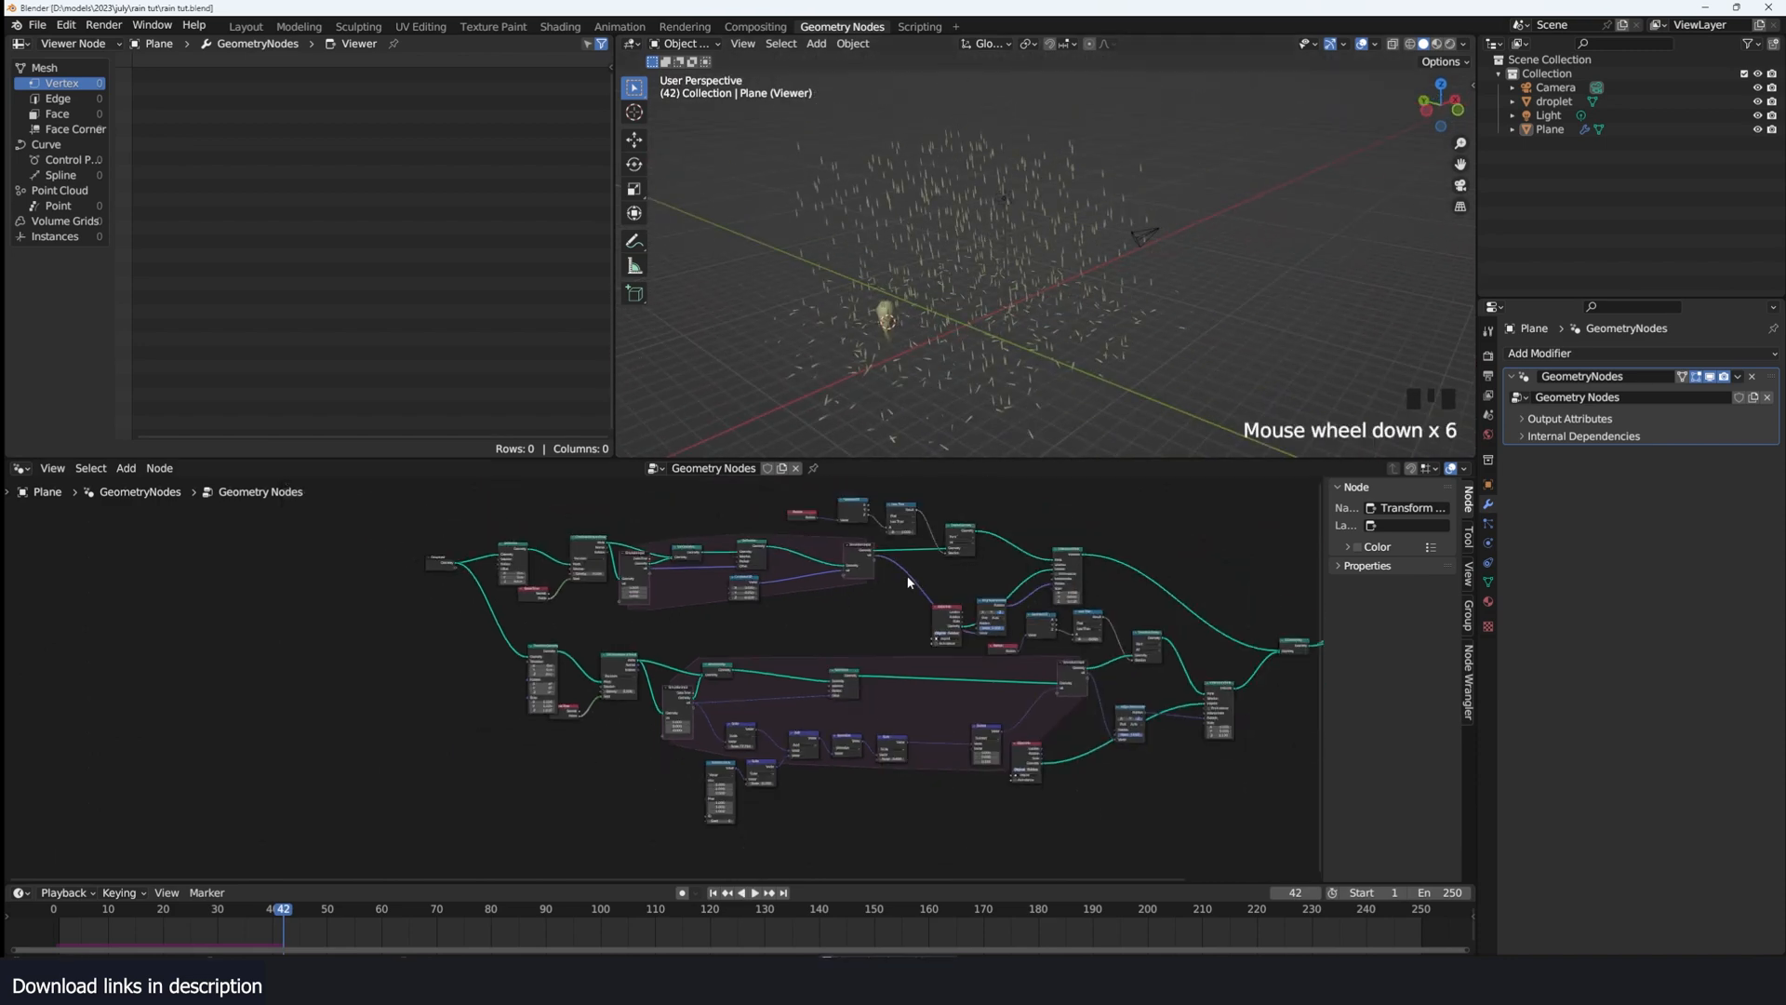
{"action": "middle_click_drag", "start_coordinate": [864, 641], "coordinate": [623, 612]}
{"action": "scroll", "coordinate": [623, 612], "scroll_direction": "down", "scroll_amount": 1}
{"action": "left_click_drag", "start_coordinate": [216, 600], "coordinate": [934, 729]}
{"action": "left_click_drag", "start_coordinate": [839, 583], "coordinate": [958, 694]}
{"action": "left_click_drag", "start_coordinate": [951, 634], "coordinate": [1103, 510]}
{"action": "left_click_drag", "start_coordinate": [1081, 558], "coordinate": [1290, 571]}
Step: Examine the rain and splashes near ground level, along with the rearranged node tree
{"action": "left_click", "coordinate": [930, 196]}
{"action": "middle_click_drag", "start_coordinate": [931, 196], "coordinate": [1046, 237]}
{"action": "left_click", "coordinate": [949, 219]}
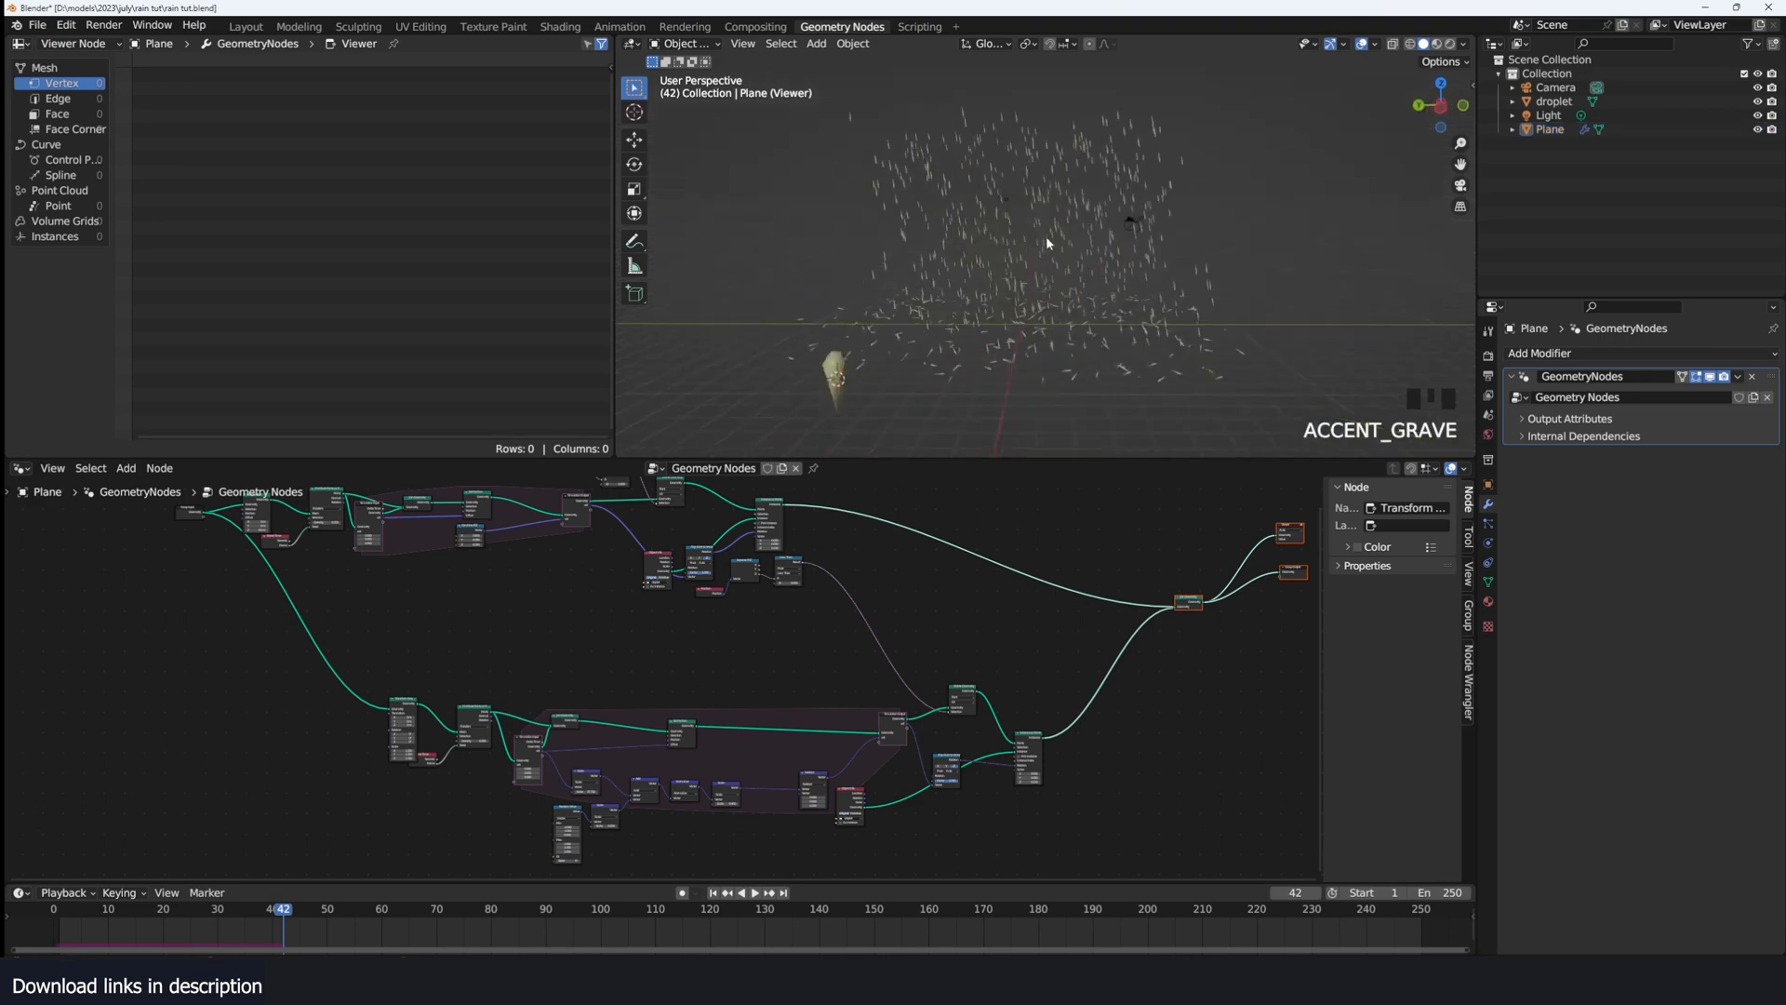
{"action": "scroll", "coordinate": [1037, 283], "scroll_direction": "up", "scroll_amount": 2}
{"action": "middle_click_drag", "start_coordinate": [907, 596], "coordinate": [865, 589]}
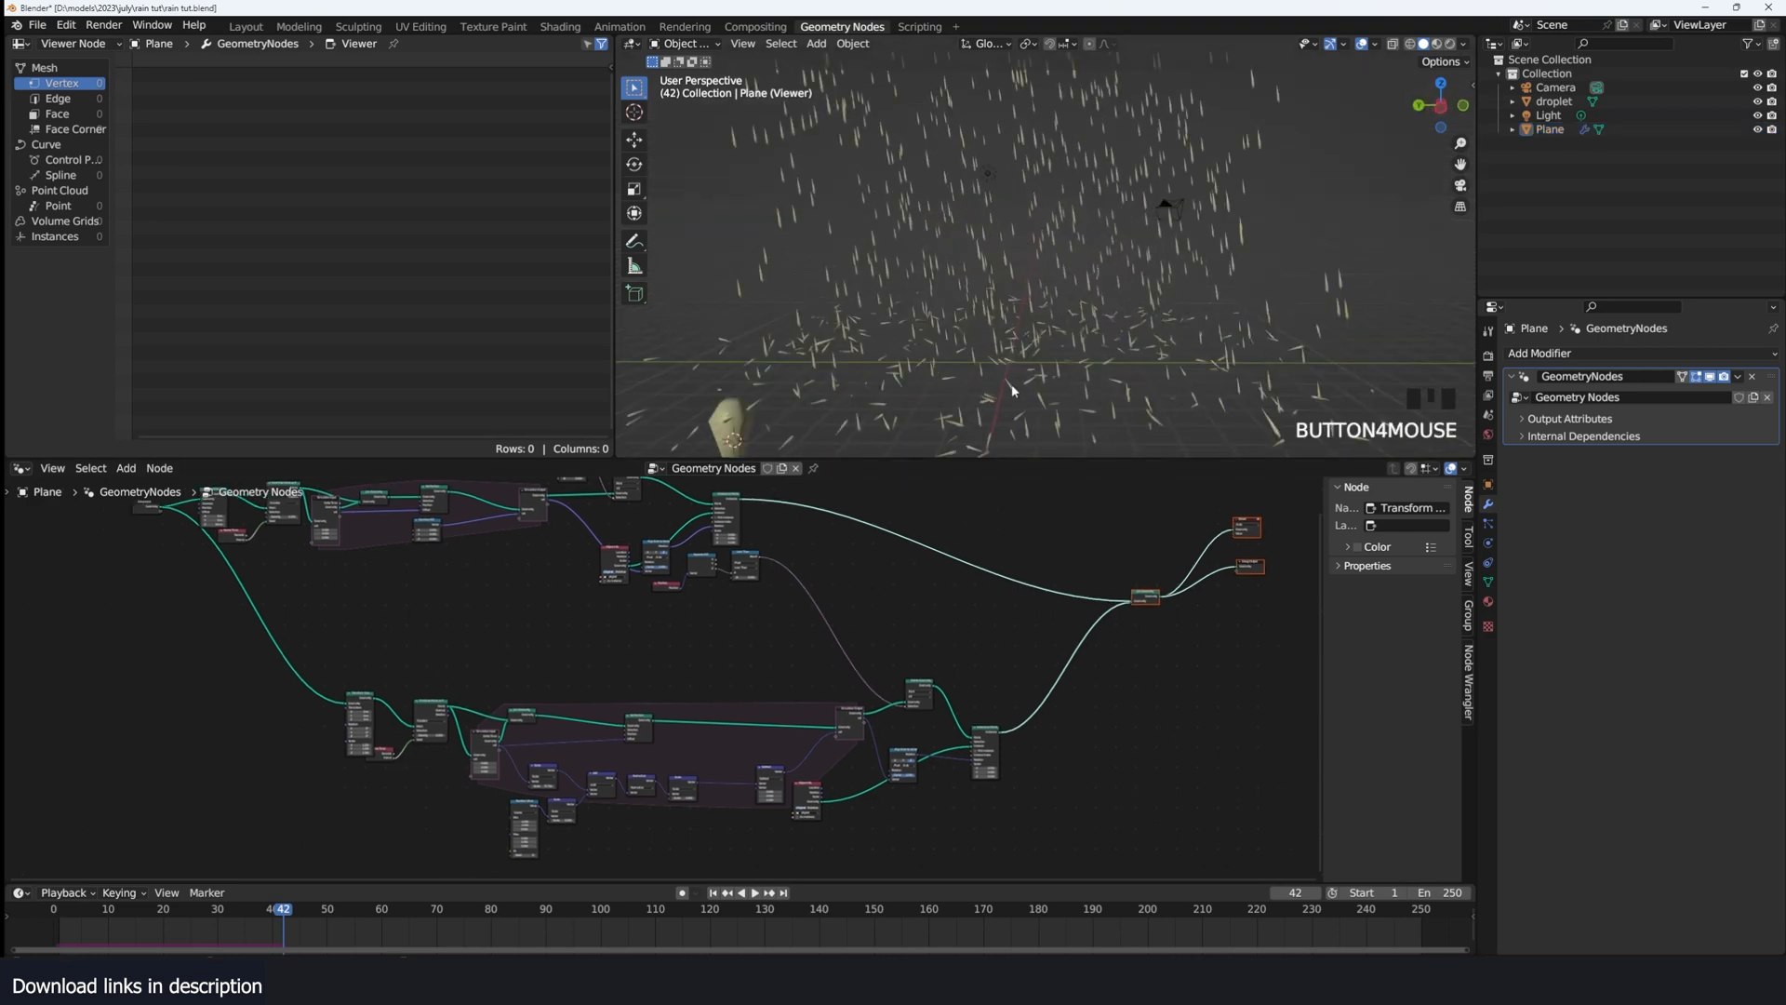
{"action": "middle_click_drag", "start_coordinate": [727, 642], "coordinate": [677, 678]}
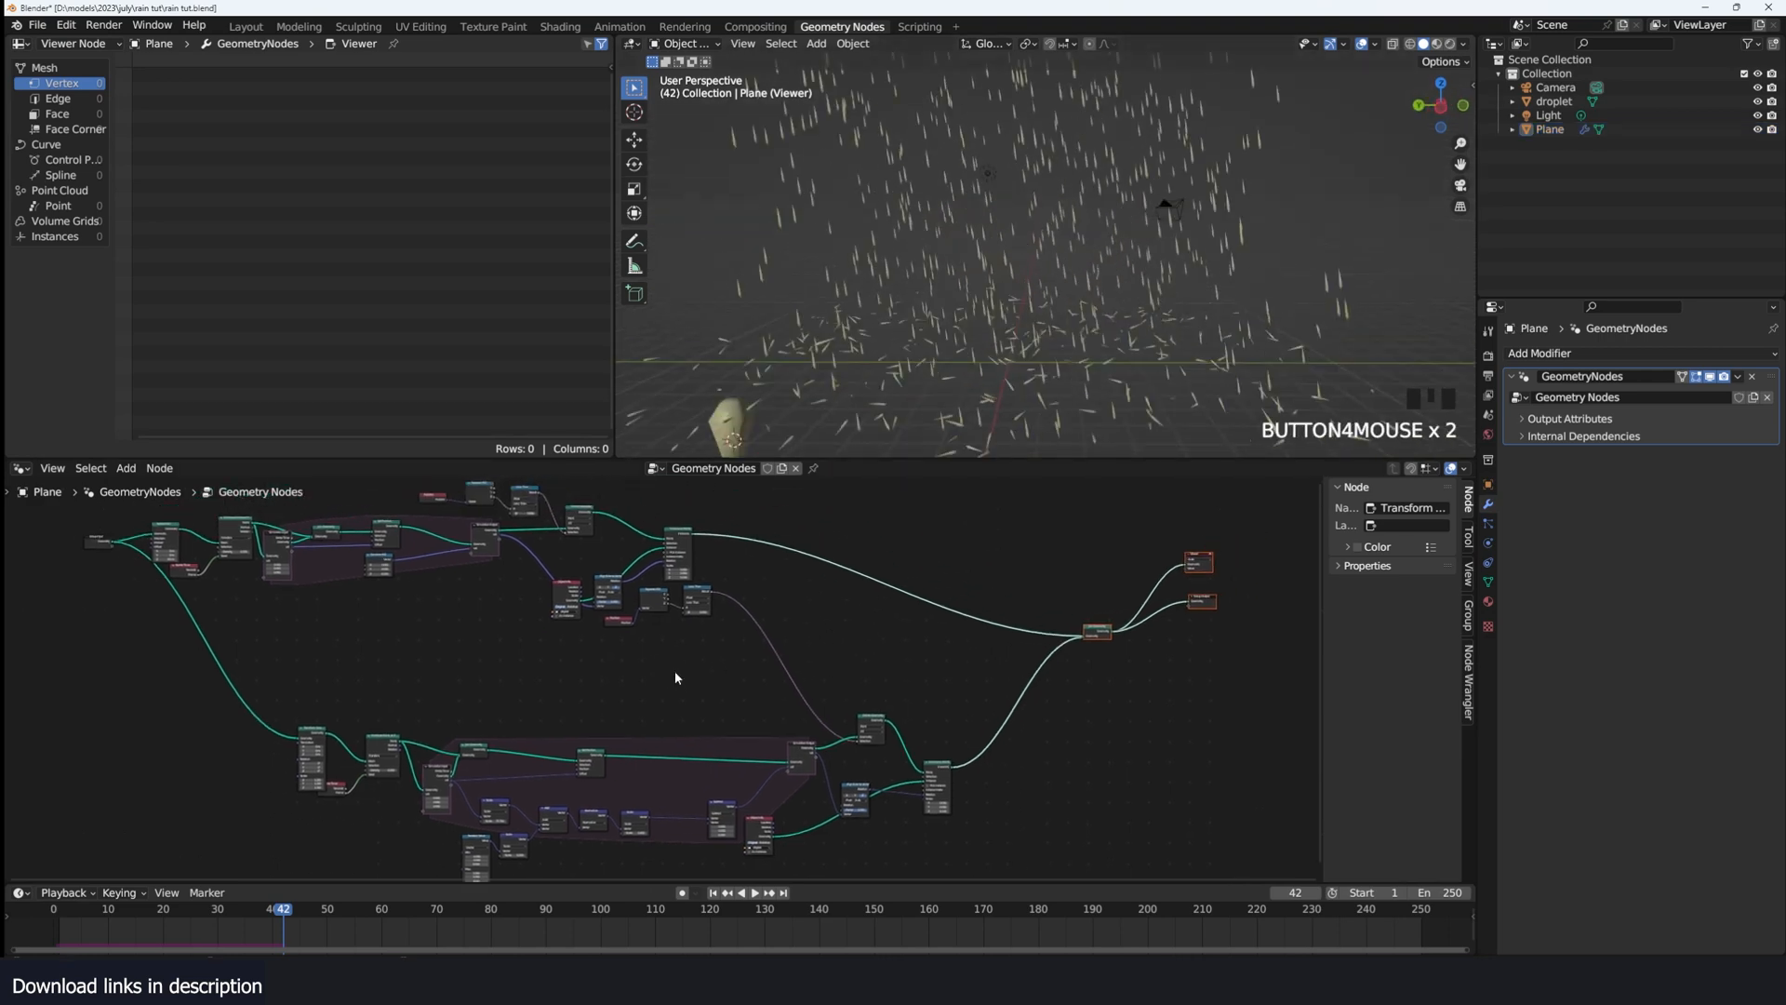
{"action": "scroll", "coordinate": [744, 657], "scroll_direction": "up", "scroll_amount": 3}
{"action": "middle_click_drag", "start_coordinate": [872, 657], "coordinate": [759, 675]}
{"action": "scroll", "coordinate": [901, 692], "scroll_direction": "up", "scroll_amount": 2}
{"action": "scroll", "coordinate": [791, 628], "scroll_direction": "up", "scroll_amount": 2}
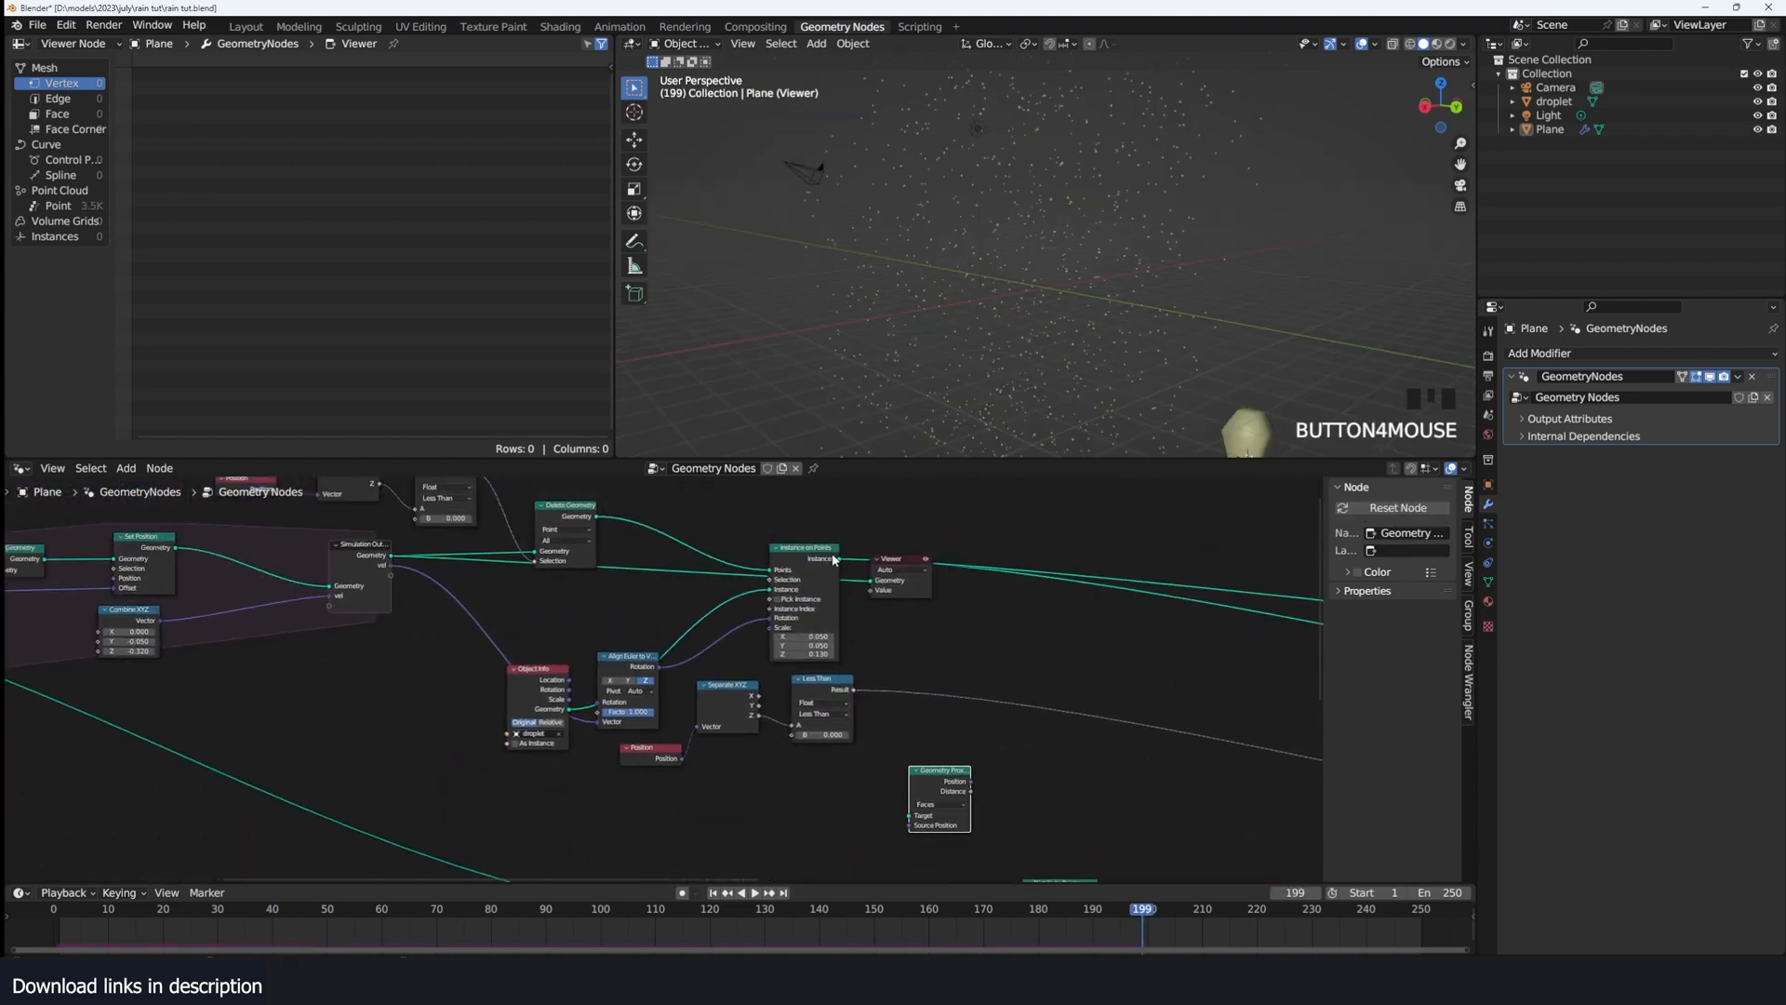
Step: Connect the rain Instance on Points output to the Geometry Proximity node's Target and preview the node's Position output
{"action": "left_click", "coordinate": [833, 559], "text": "ctrl+shift"}
{"action": "scroll", "coordinate": [856, 583], "scroll_direction": "up", "scroll_amount": 2}
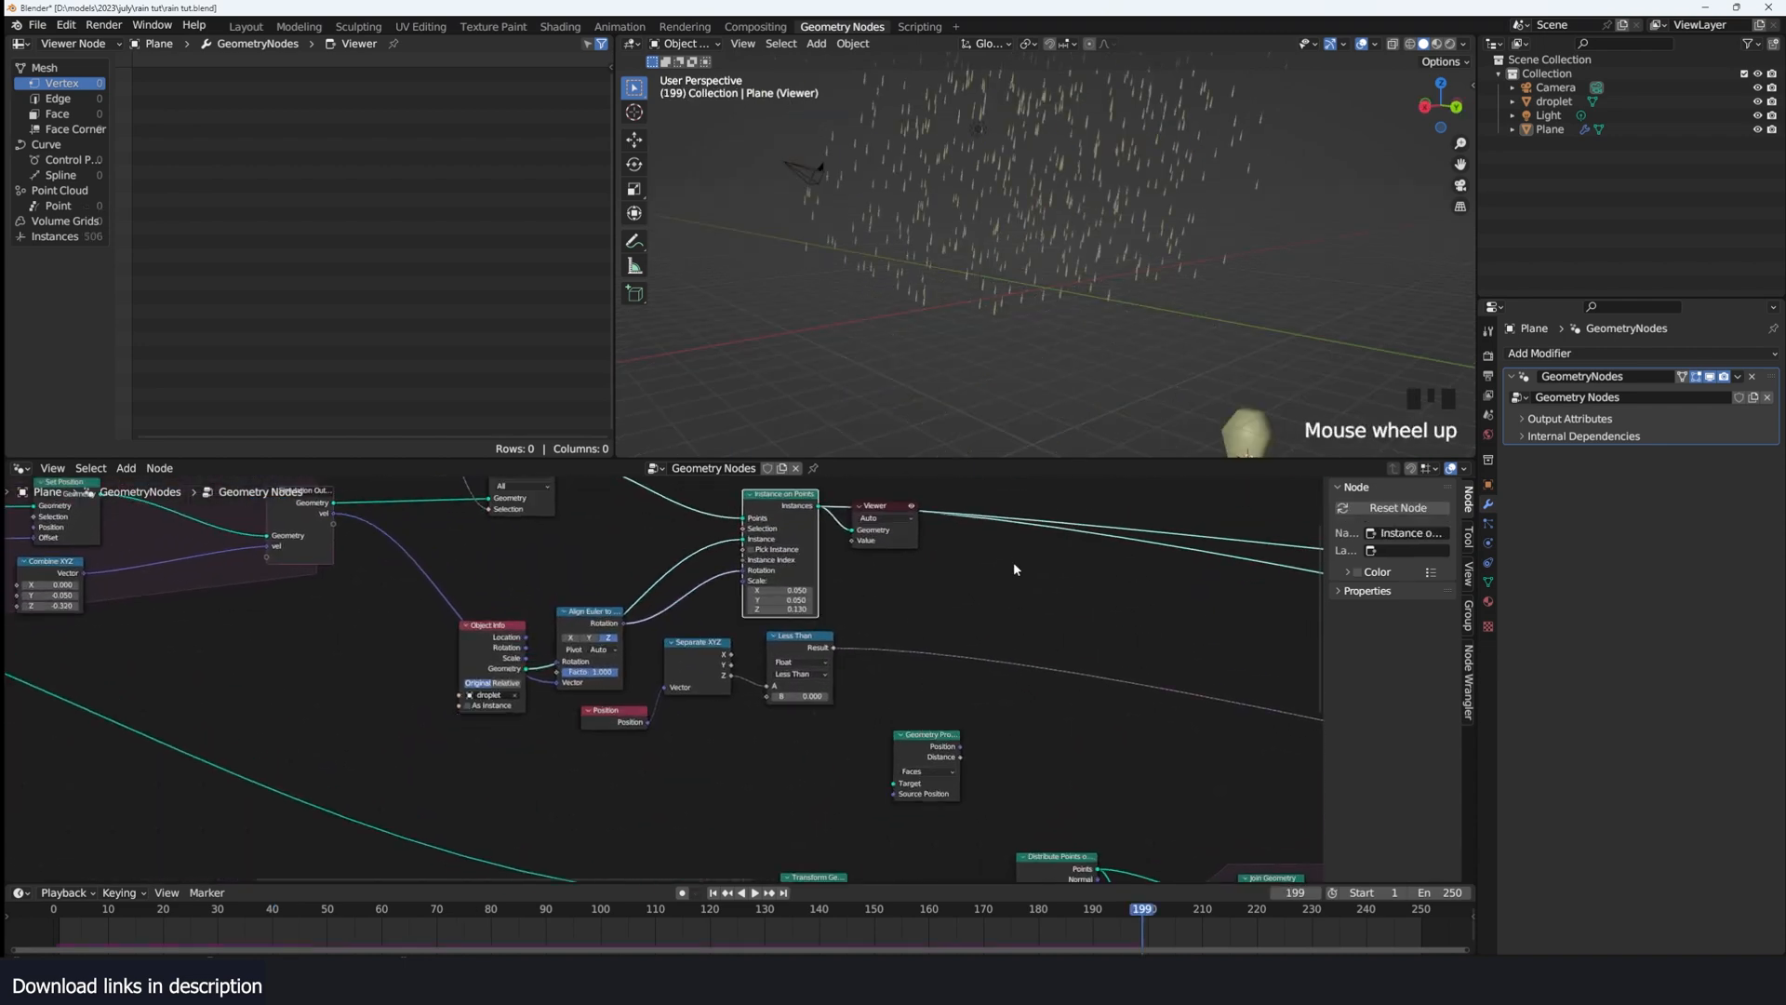
{"action": "left_click_drag", "start_coordinate": [816, 511], "coordinate": [910, 778]}
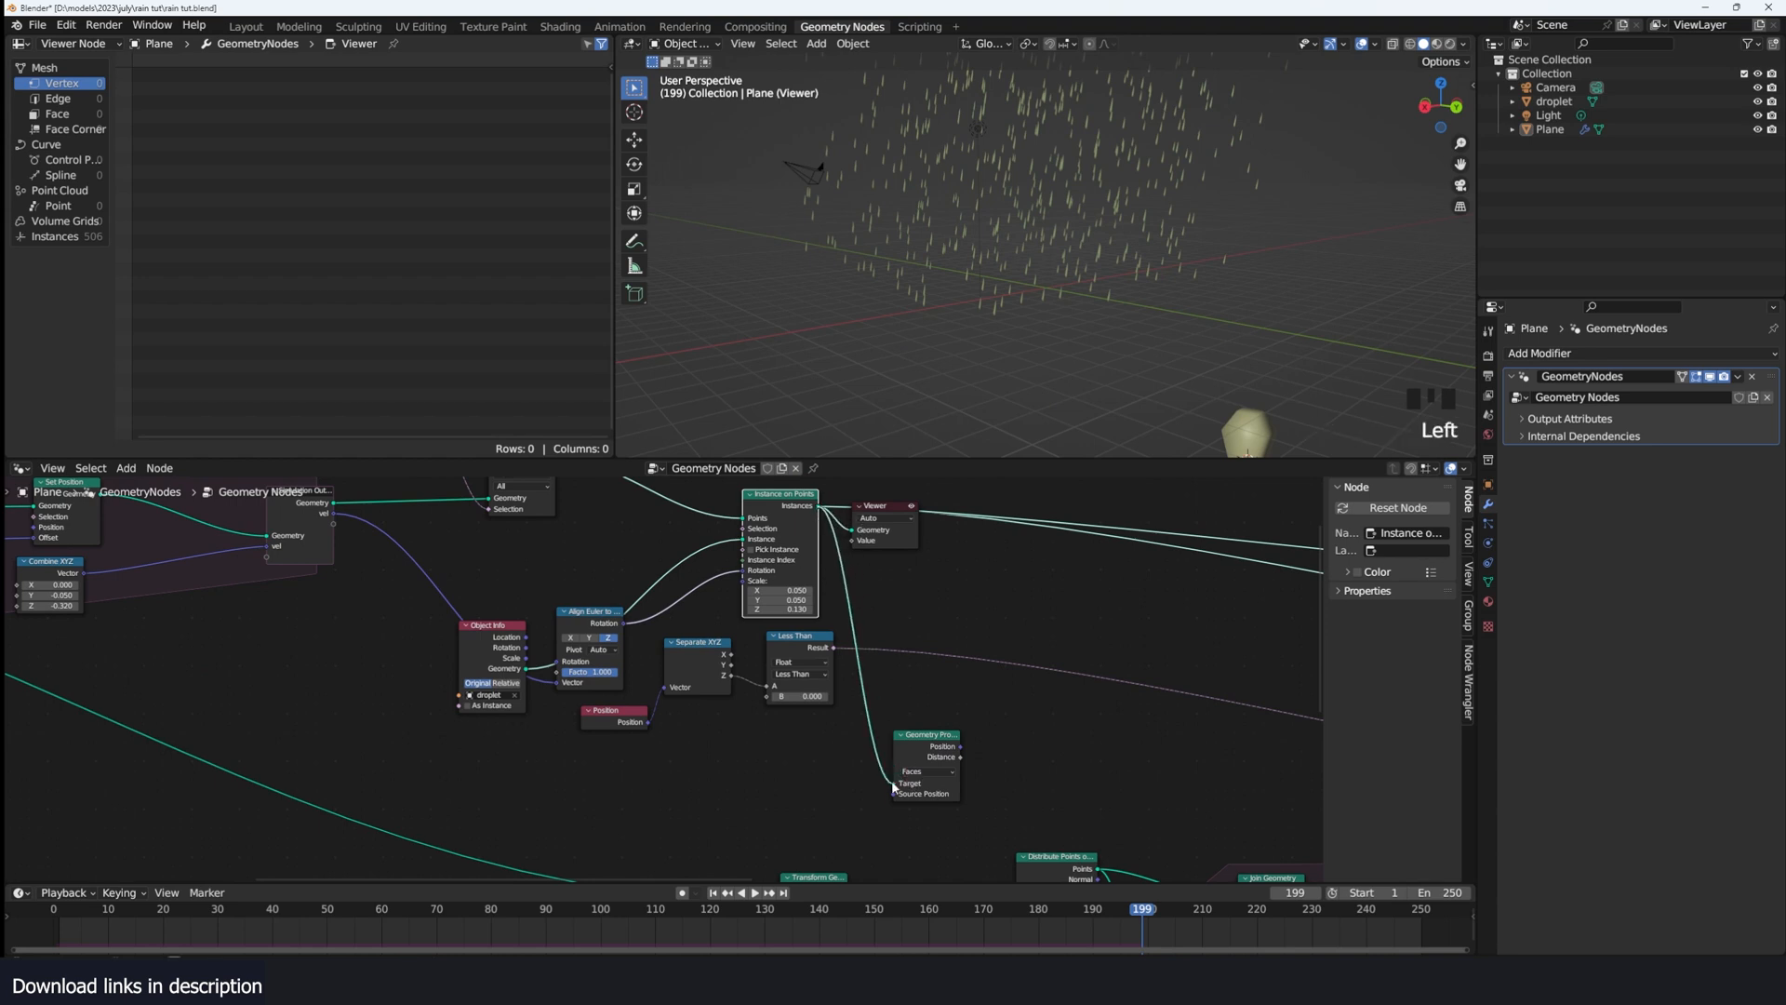
{"action": "left_click", "coordinate": [953, 750], "text": "ctrl+shift"}
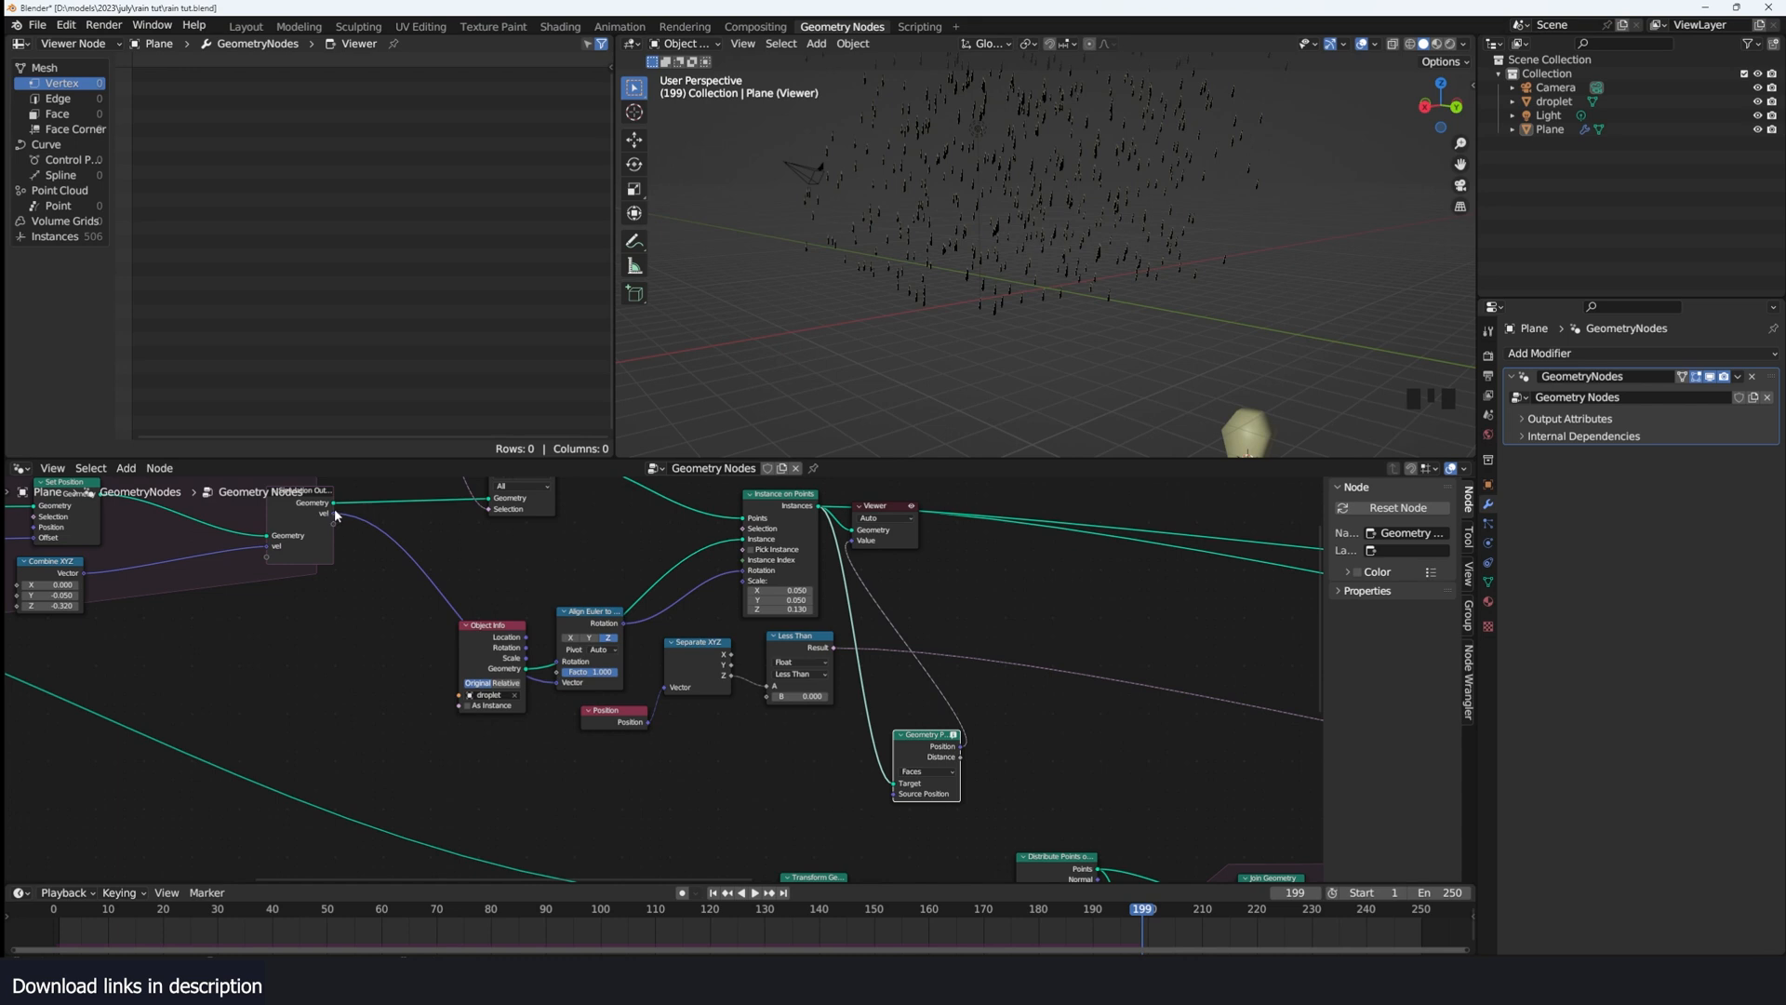
Step: Preview the rain branch's Simulation Output geometry in the Viewer
{"action": "left_click_drag", "start_coordinate": [333, 504], "coordinate": [792, 768]}
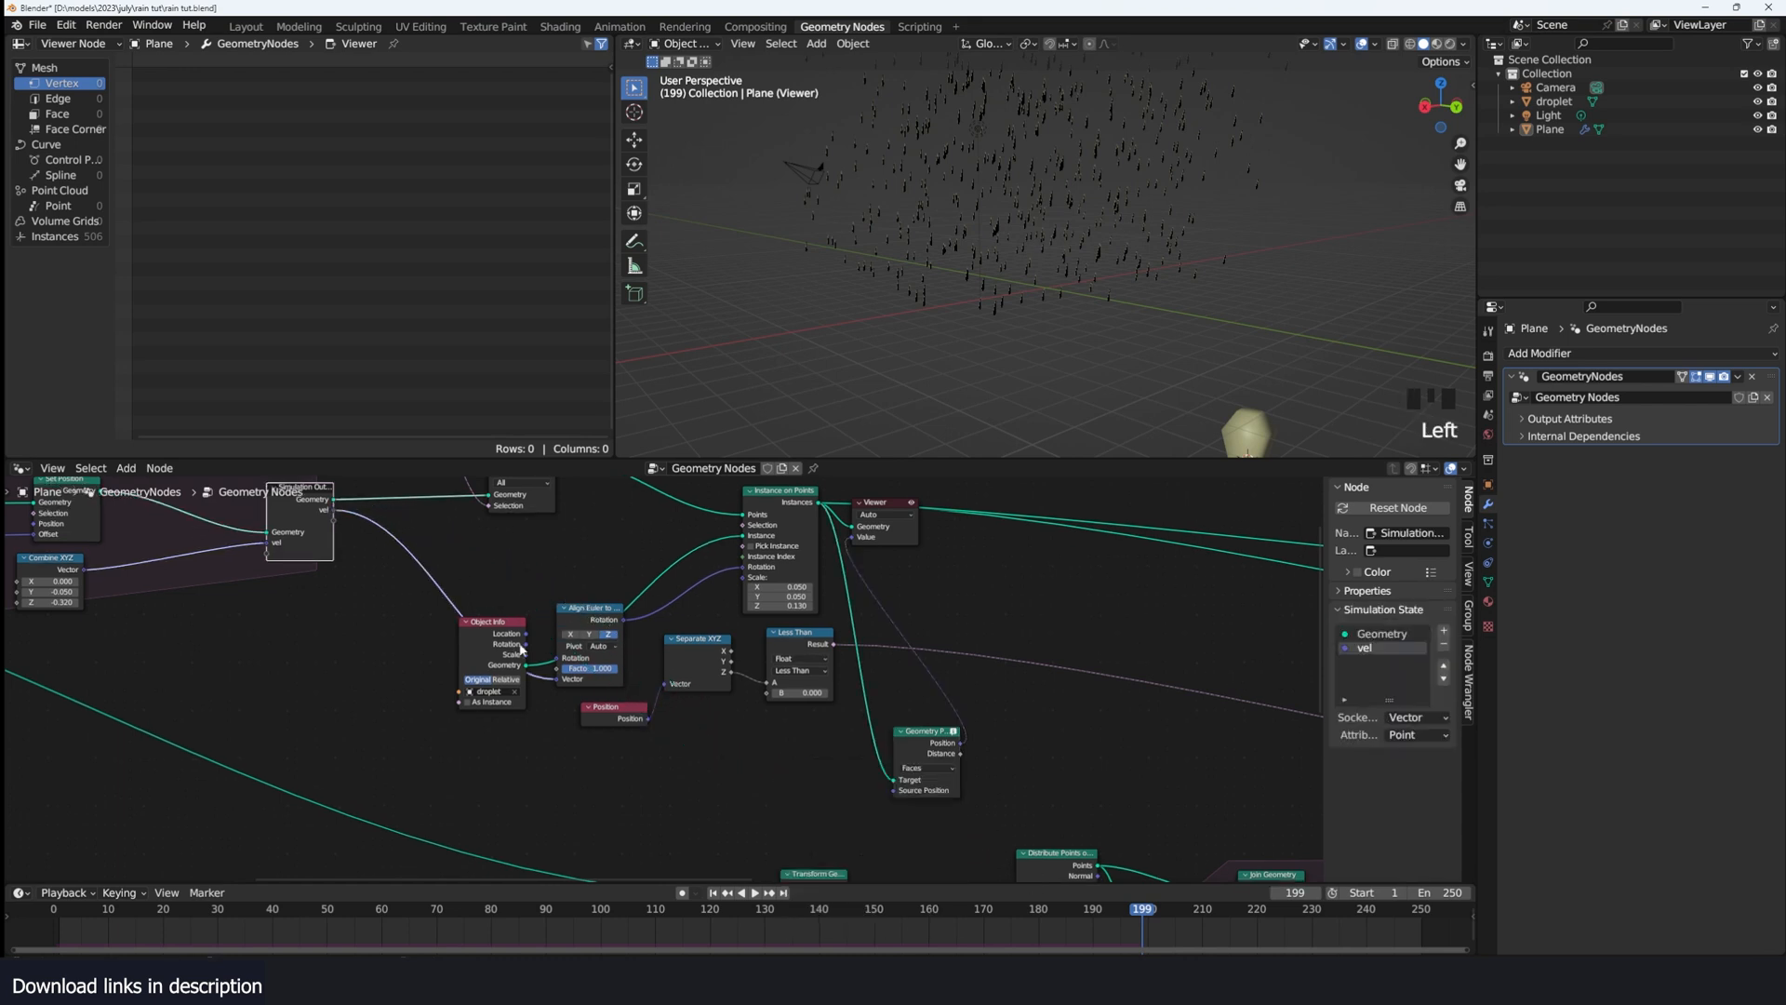
{"action": "left_click", "coordinate": [330, 510], "text": "ctrl+shift"}
{"action": "middle_click_drag", "start_coordinate": [329, 510], "coordinate": [386, 624]}
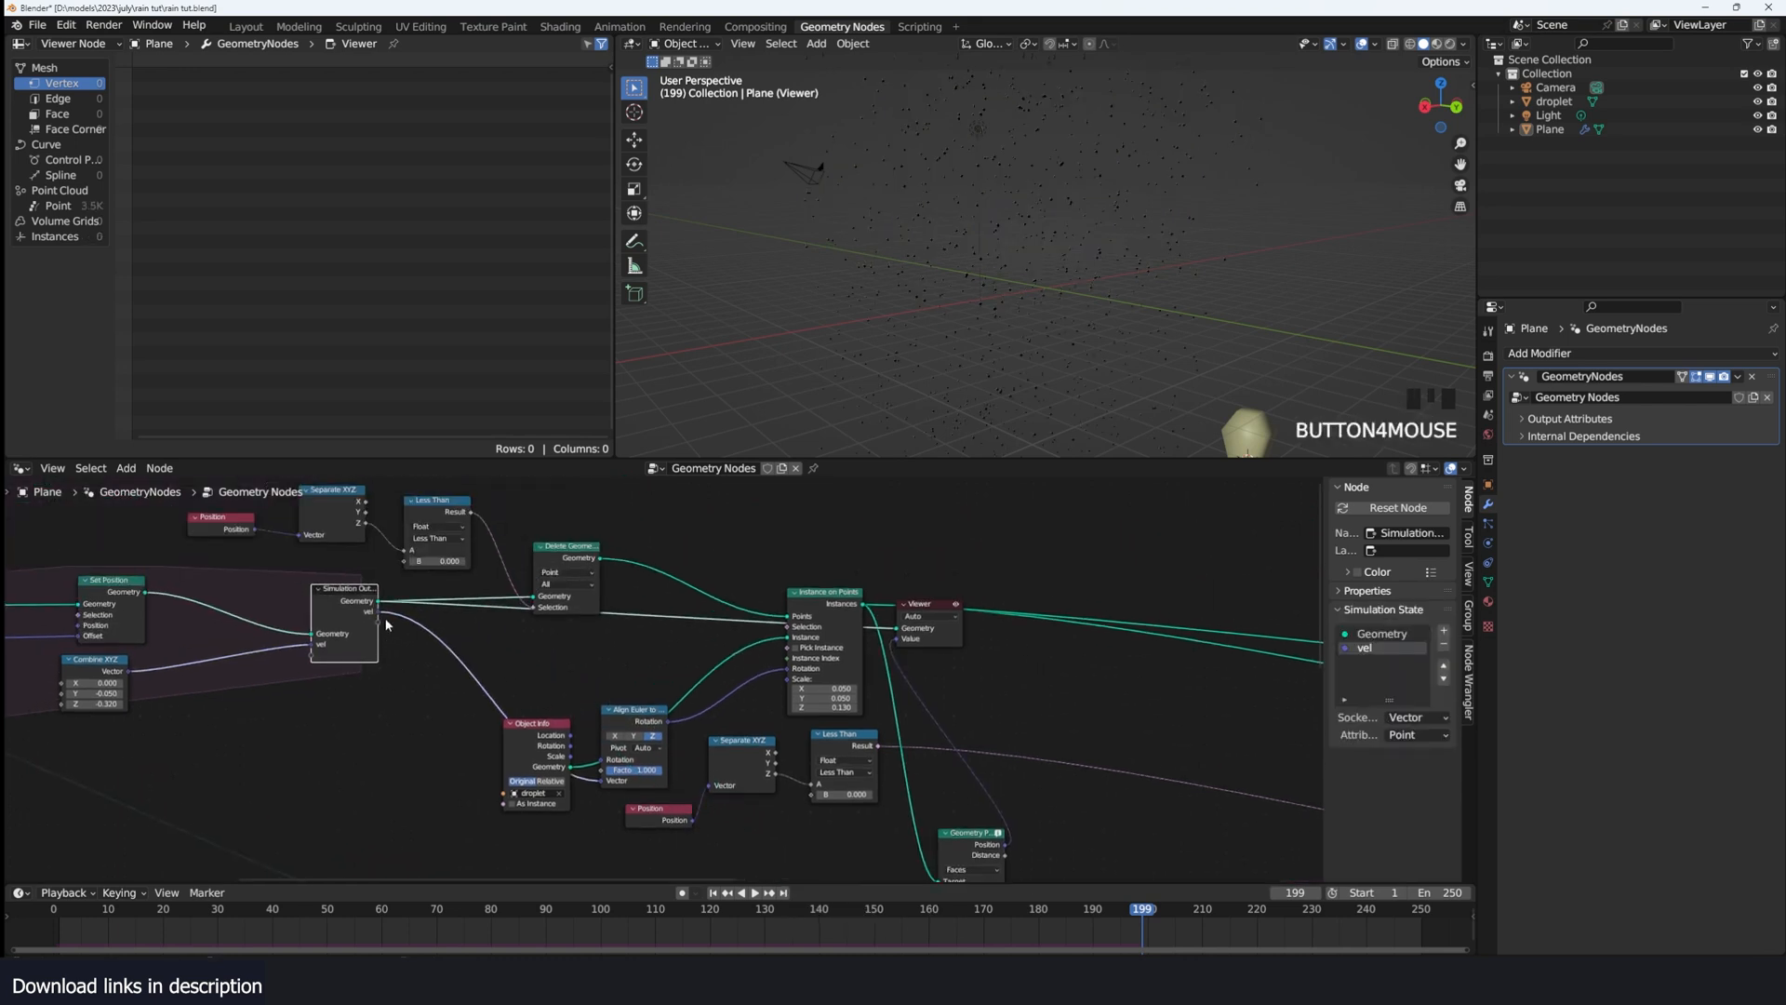
Step: Compare the Instance on Points and Simulation Output previews, and connect the rain Simulation Output geometry to Geometry Proximity's Target
{"action": "left_click", "coordinate": [842, 606], "text": "ctrl+shift"}
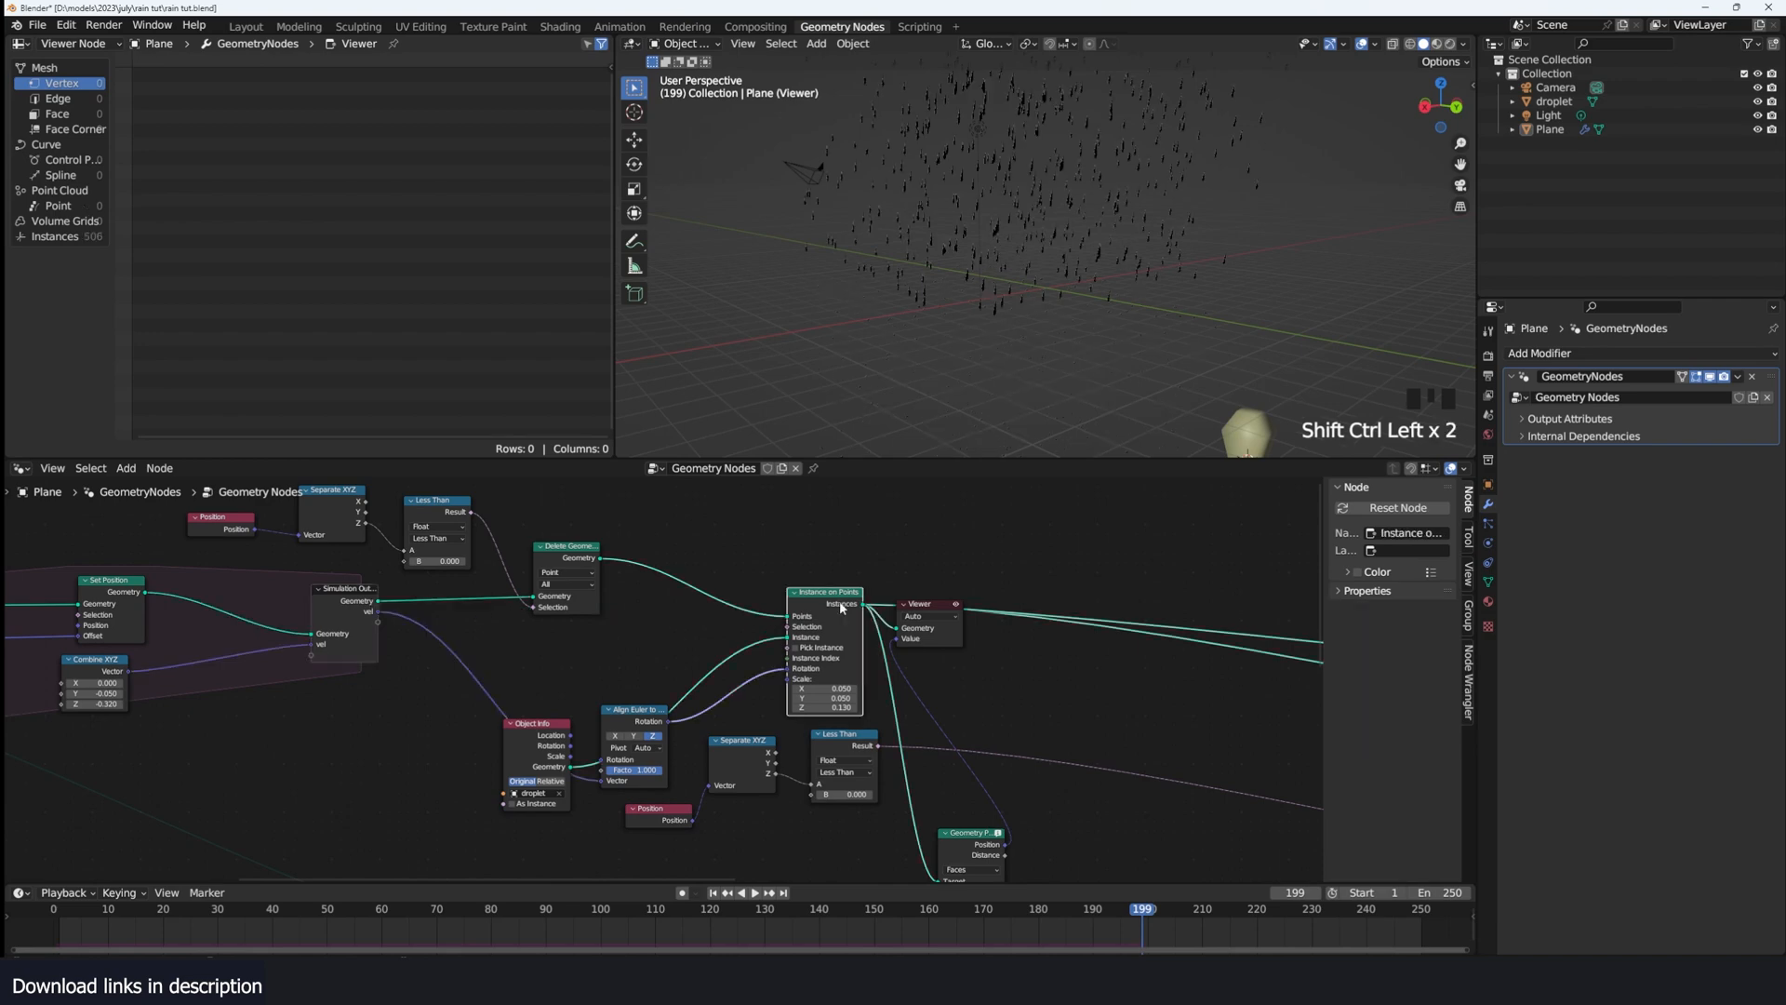
{"action": "left_click", "coordinate": [372, 607], "text": "ctrl+shift"}
{"action": "left_click_drag", "start_coordinate": [880, 837], "coordinate": [940, 832]}
{"action": "middle_click_drag", "start_coordinate": [988, 804], "coordinate": [667, 738]}
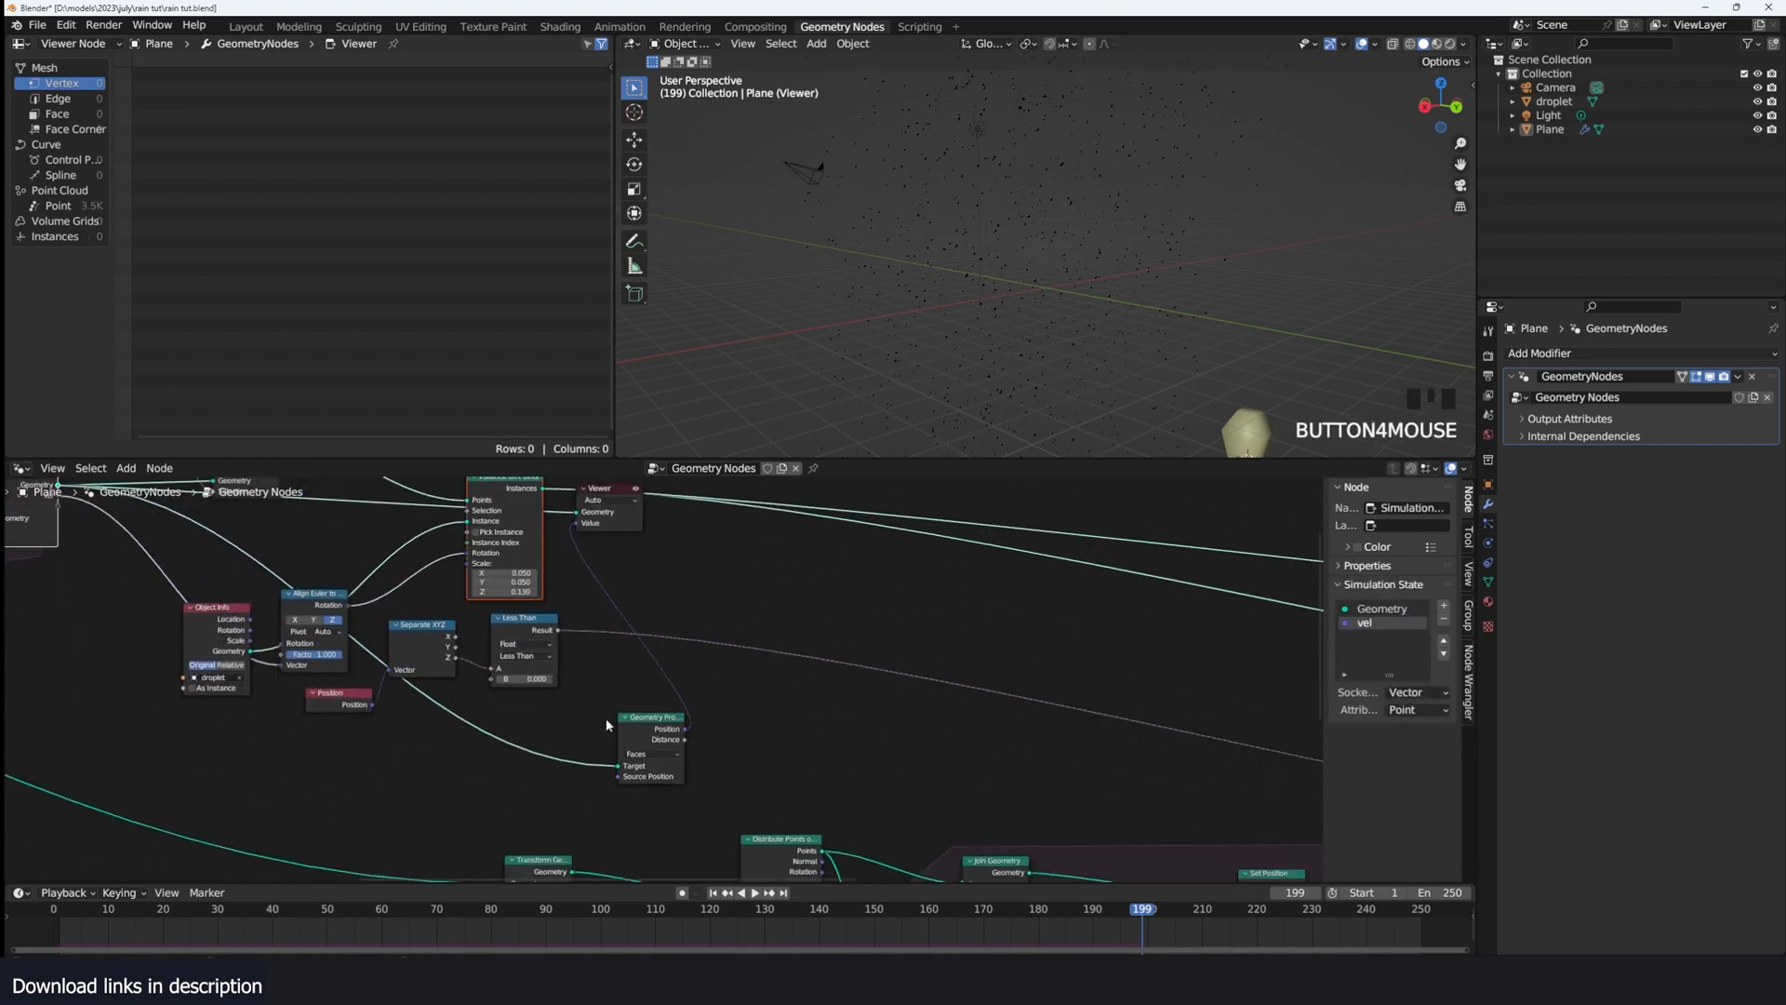
Step: Move the Viewer beside Geometry Proximity and preview the proximity result on the splash branch's Transform Geometry plane
{"action": "left_click", "coordinate": [637, 728], "text": "ctrl+shift"}
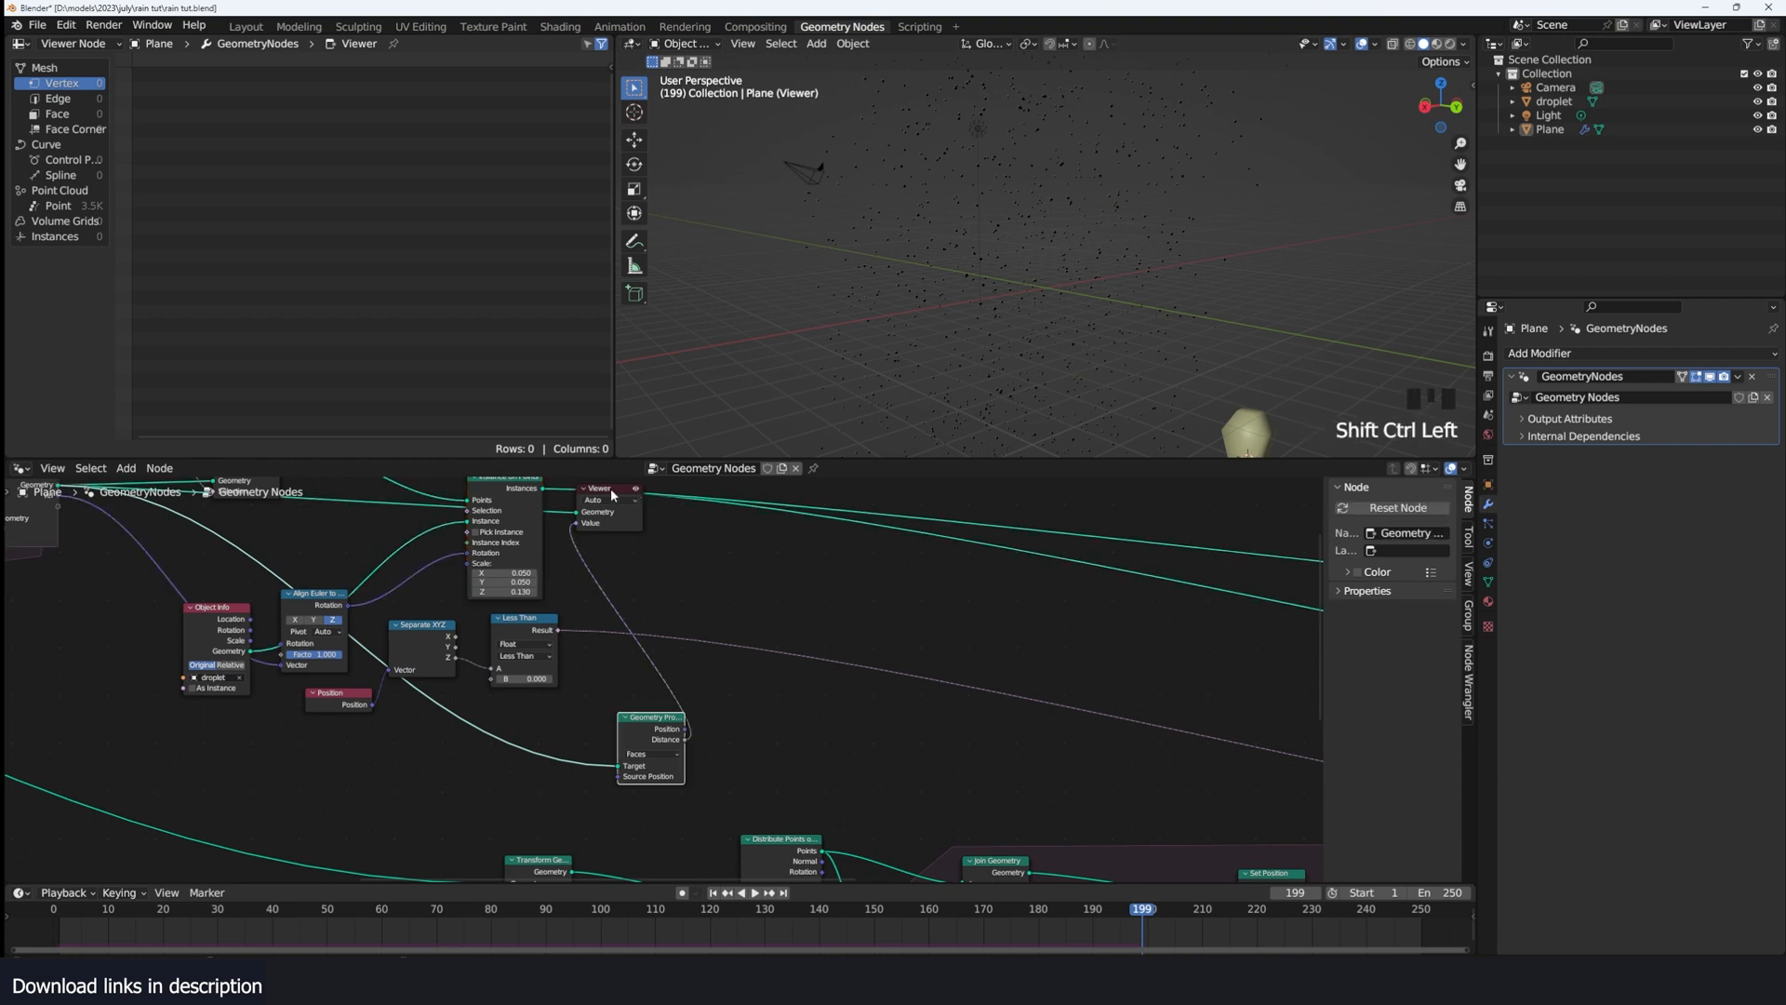
{"action": "left_click_drag", "start_coordinate": [612, 491], "coordinate": [914, 674]}
{"action": "middle_click_drag", "start_coordinate": [533, 849], "coordinate": [476, 778]}
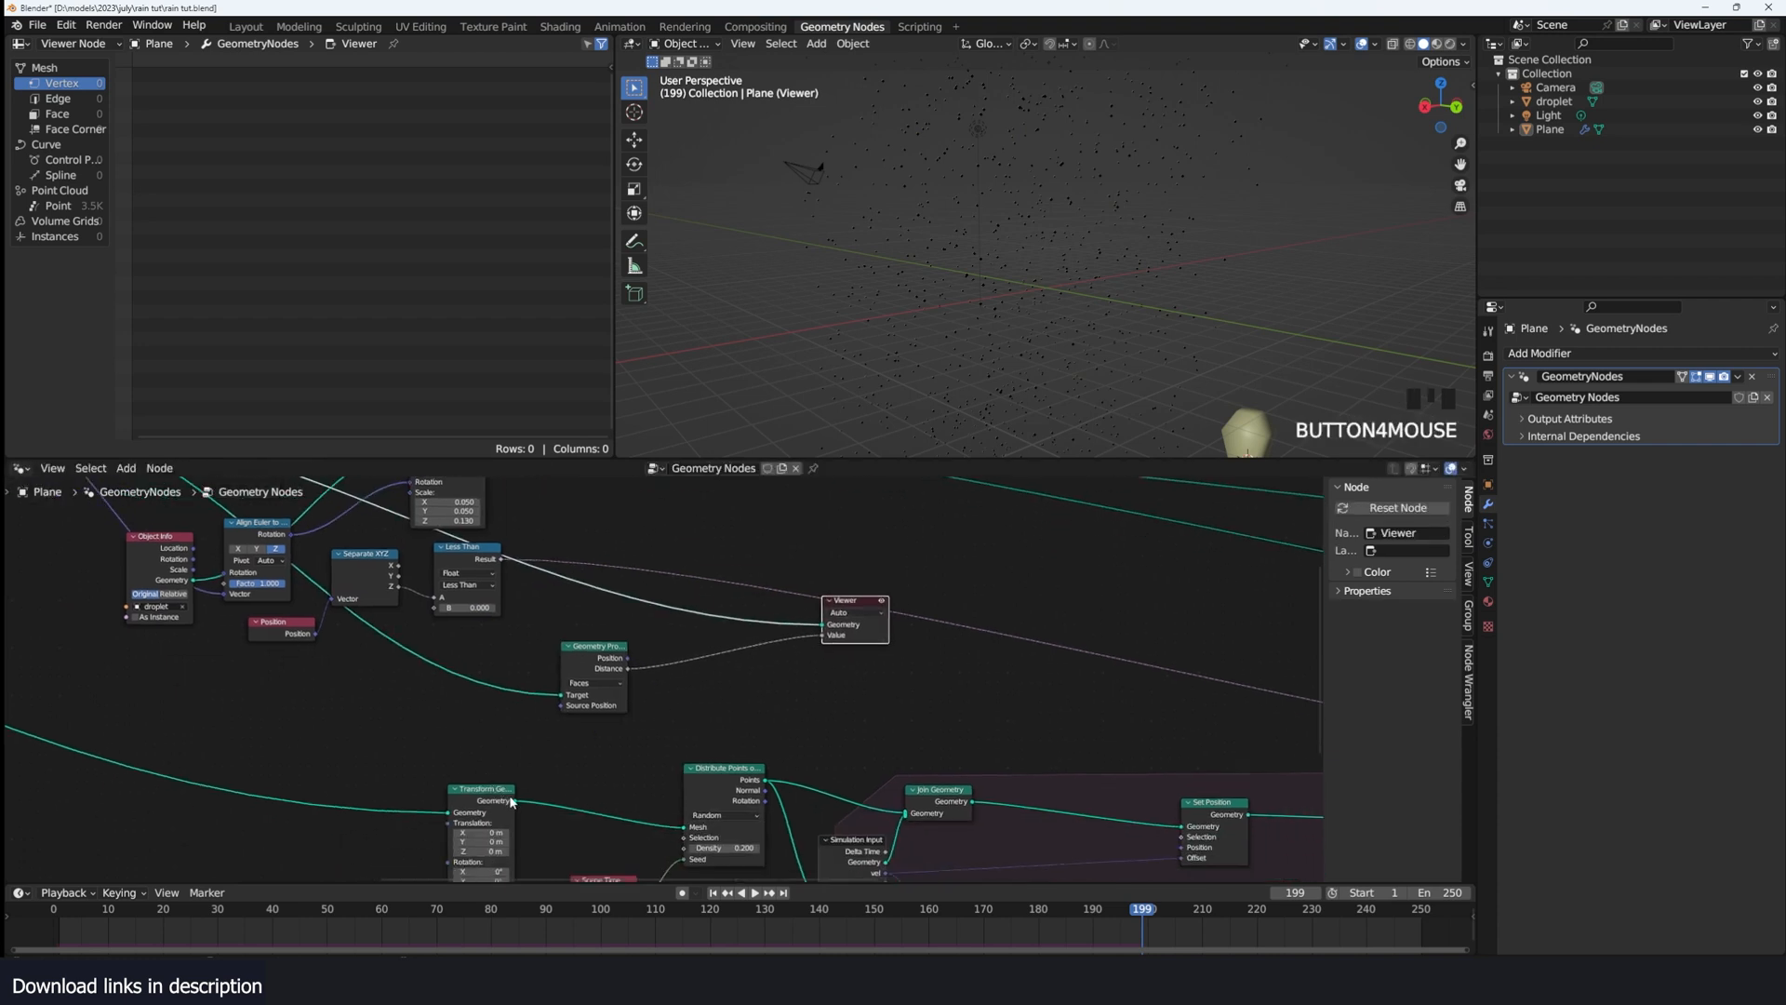
{"action": "left_click_drag", "start_coordinate": [511, 802], "coordinate": [827, 626]}
{"action": "left_click_drag", "start_coordinate": [584, 722], "coordinate": [451, 726]}
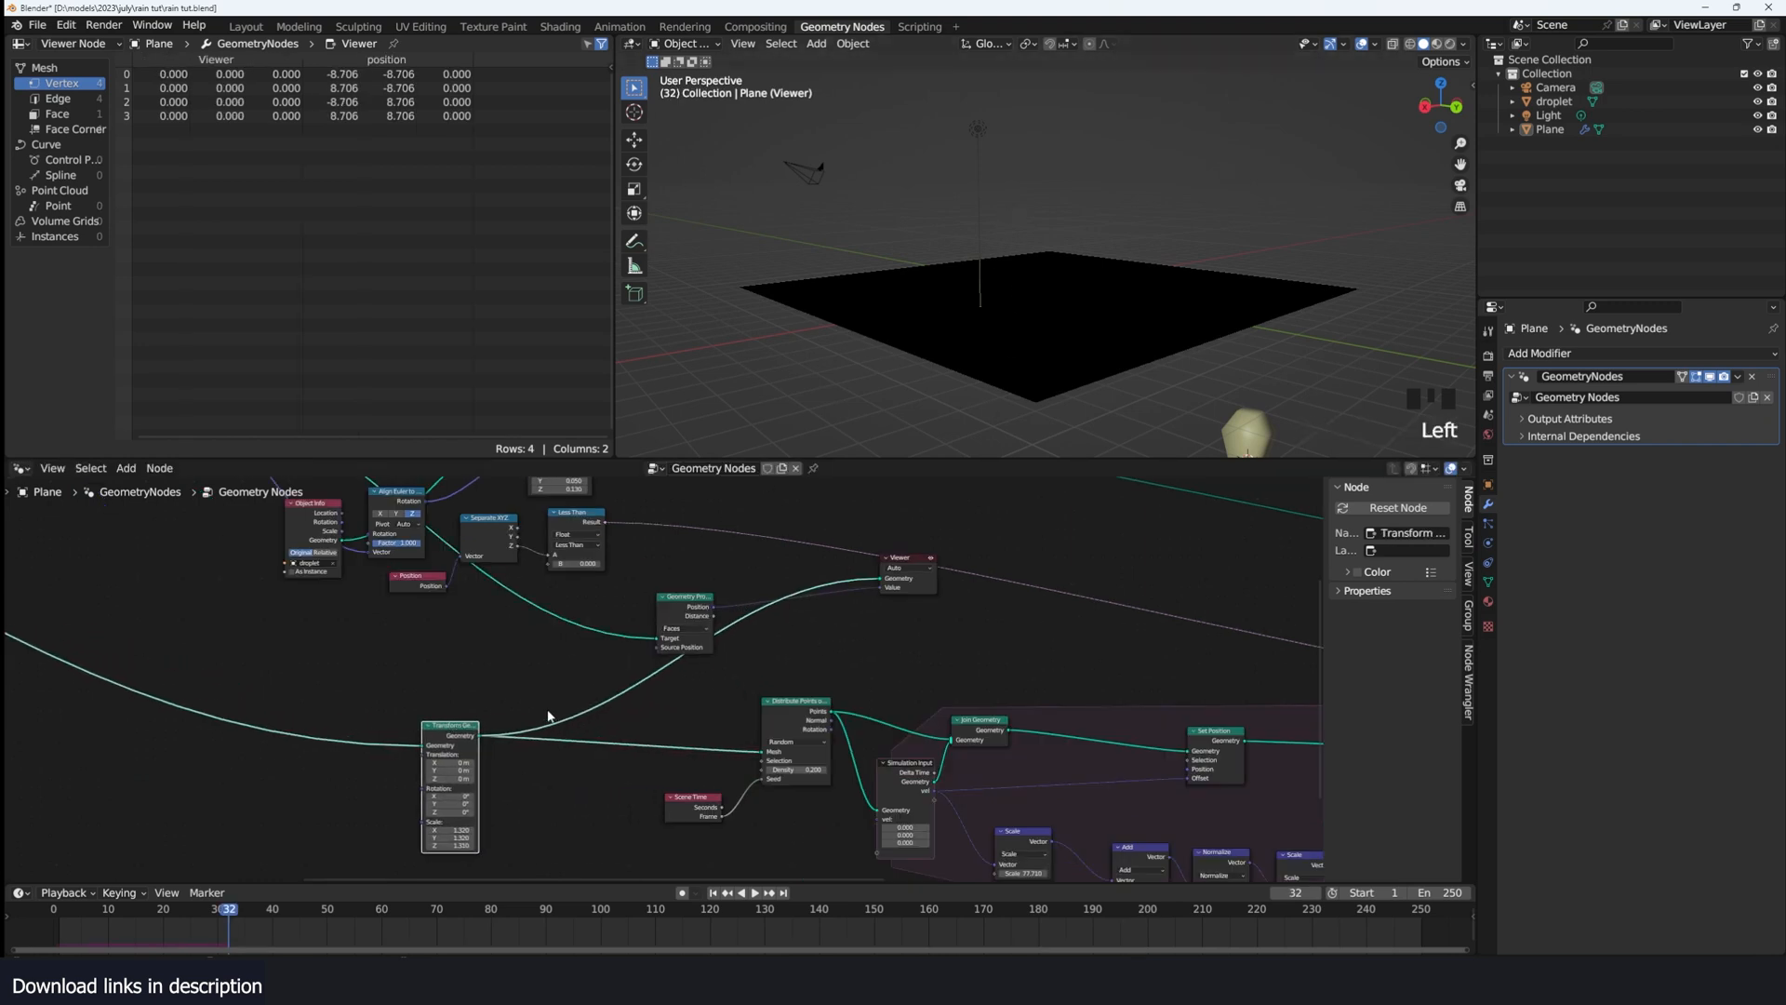
Step: Set Geometry Proximity to measure against Points and play the animation to check the colours on the plane
{"action": "scroll", "coordinate": [547, 716], "scroll_direction": "up", "scroll_amount": 3}
{"action": "left_click", "coordinate": [695, 611]}
{"action": "left_click", "coordinate": [700, 633]}
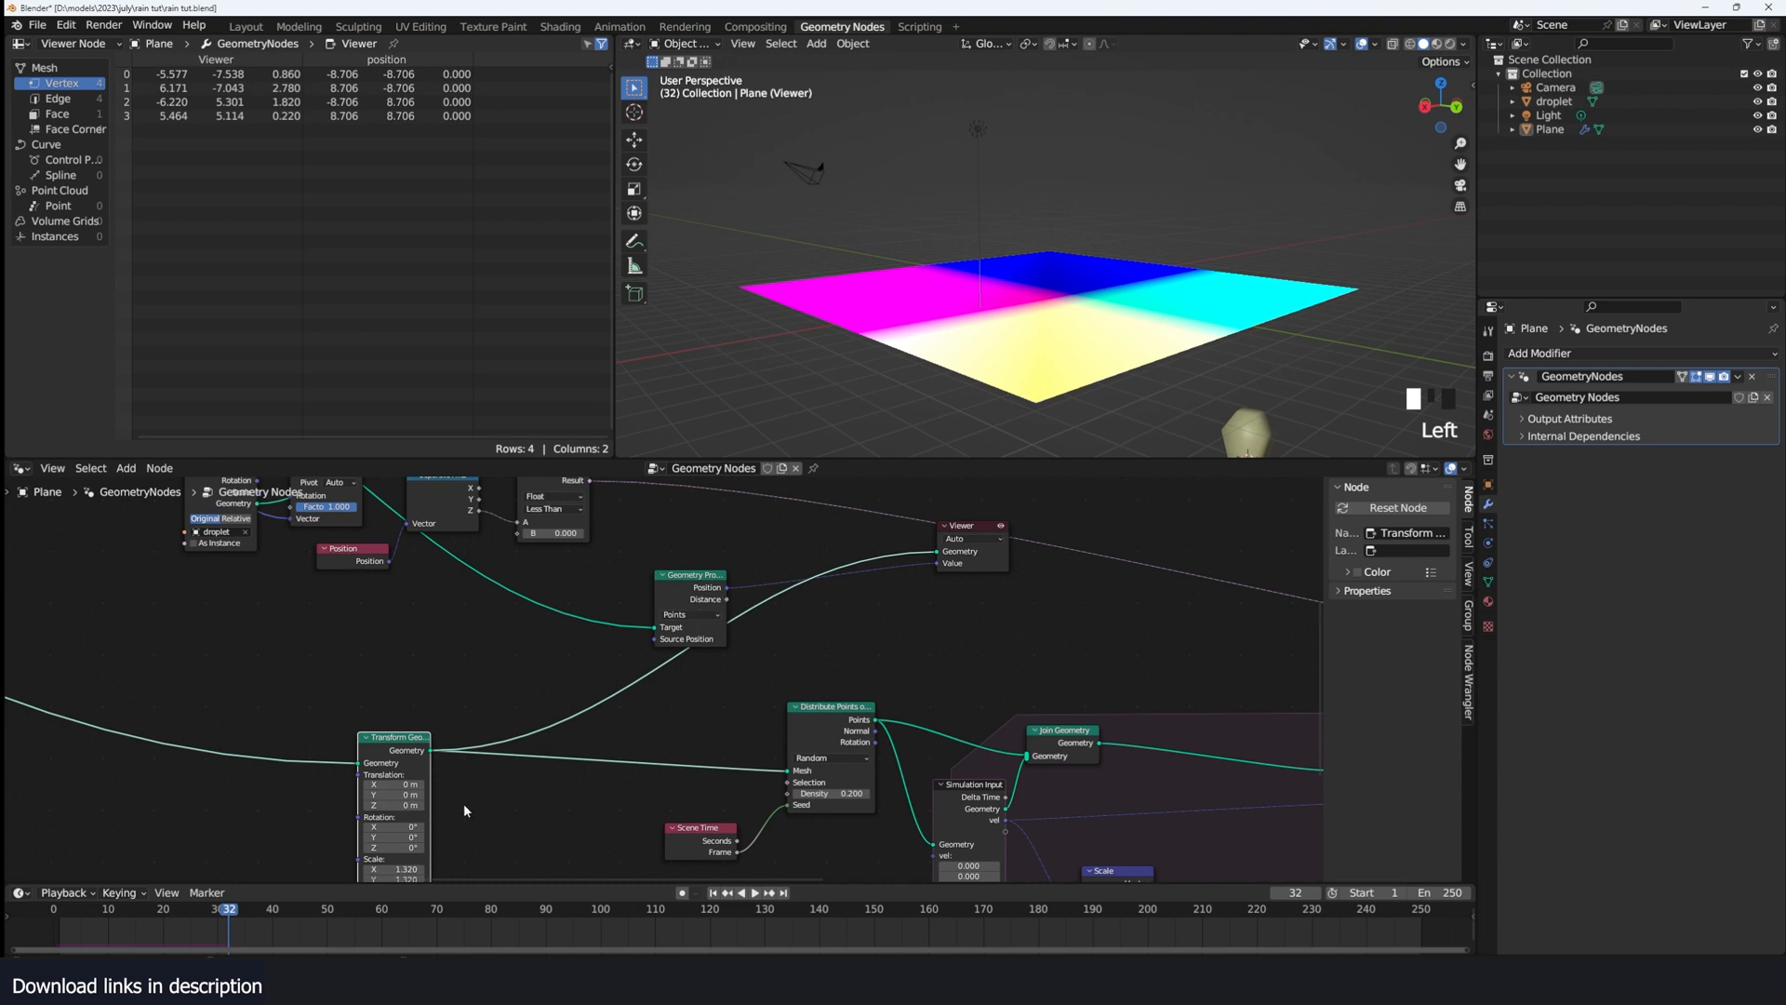
{"action": "key", "text": "space"}
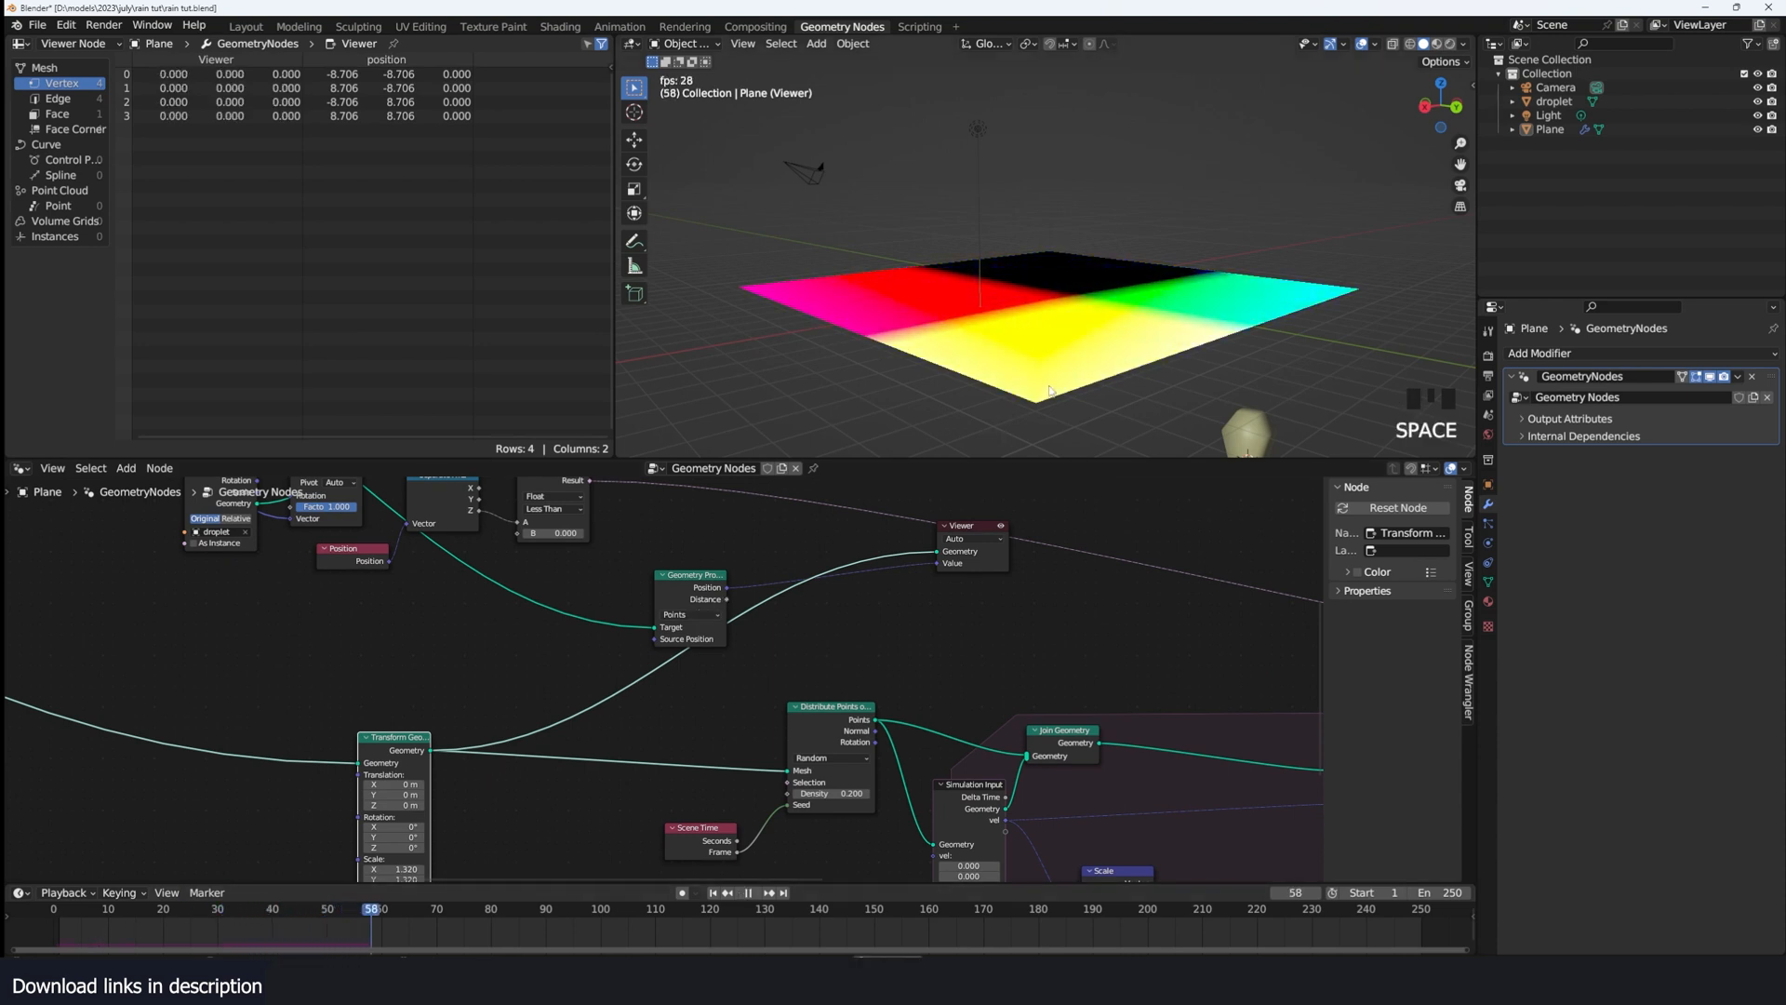
{"action": "key", "text": "space"}
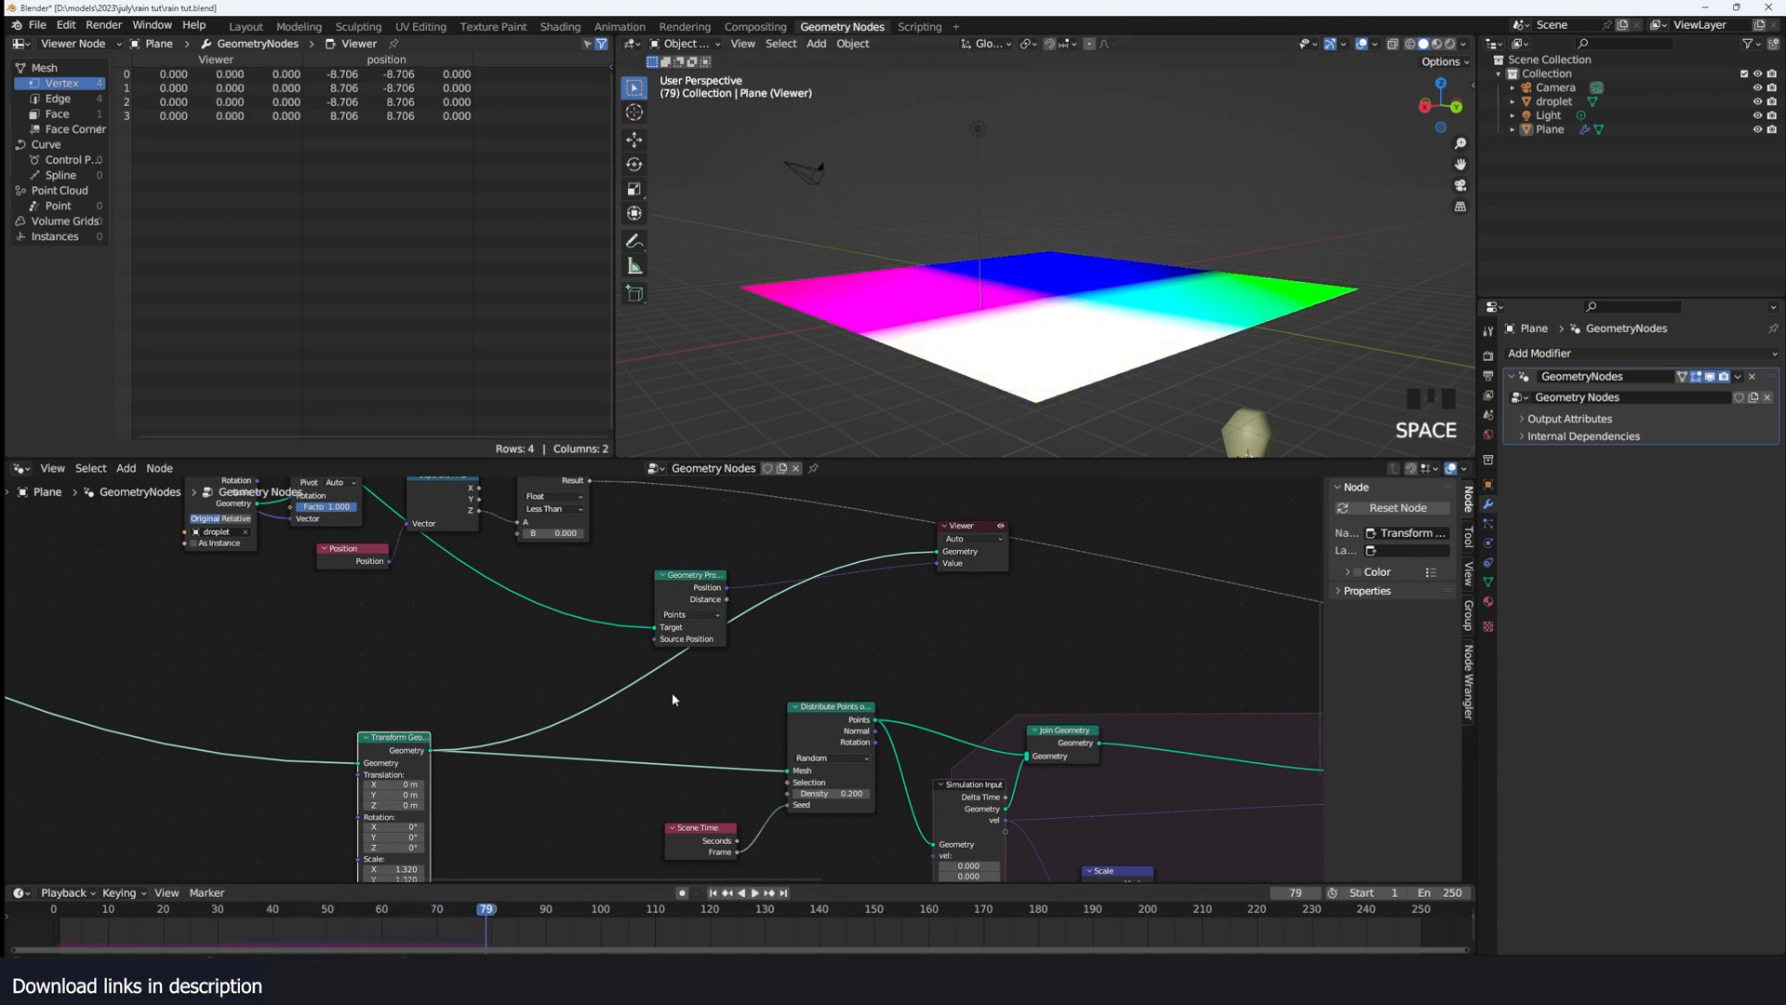
Step: Preview Geometry Proximity's Distance output on the plane and replay the animation from the first frame
{"action": "scroll", "coordinate": [675, 699], "scroll_direction": "up", "scroll_amount": 2}
{"action": "left_click", "coordinate": [727, 588], "text": "ctrl+shift"}
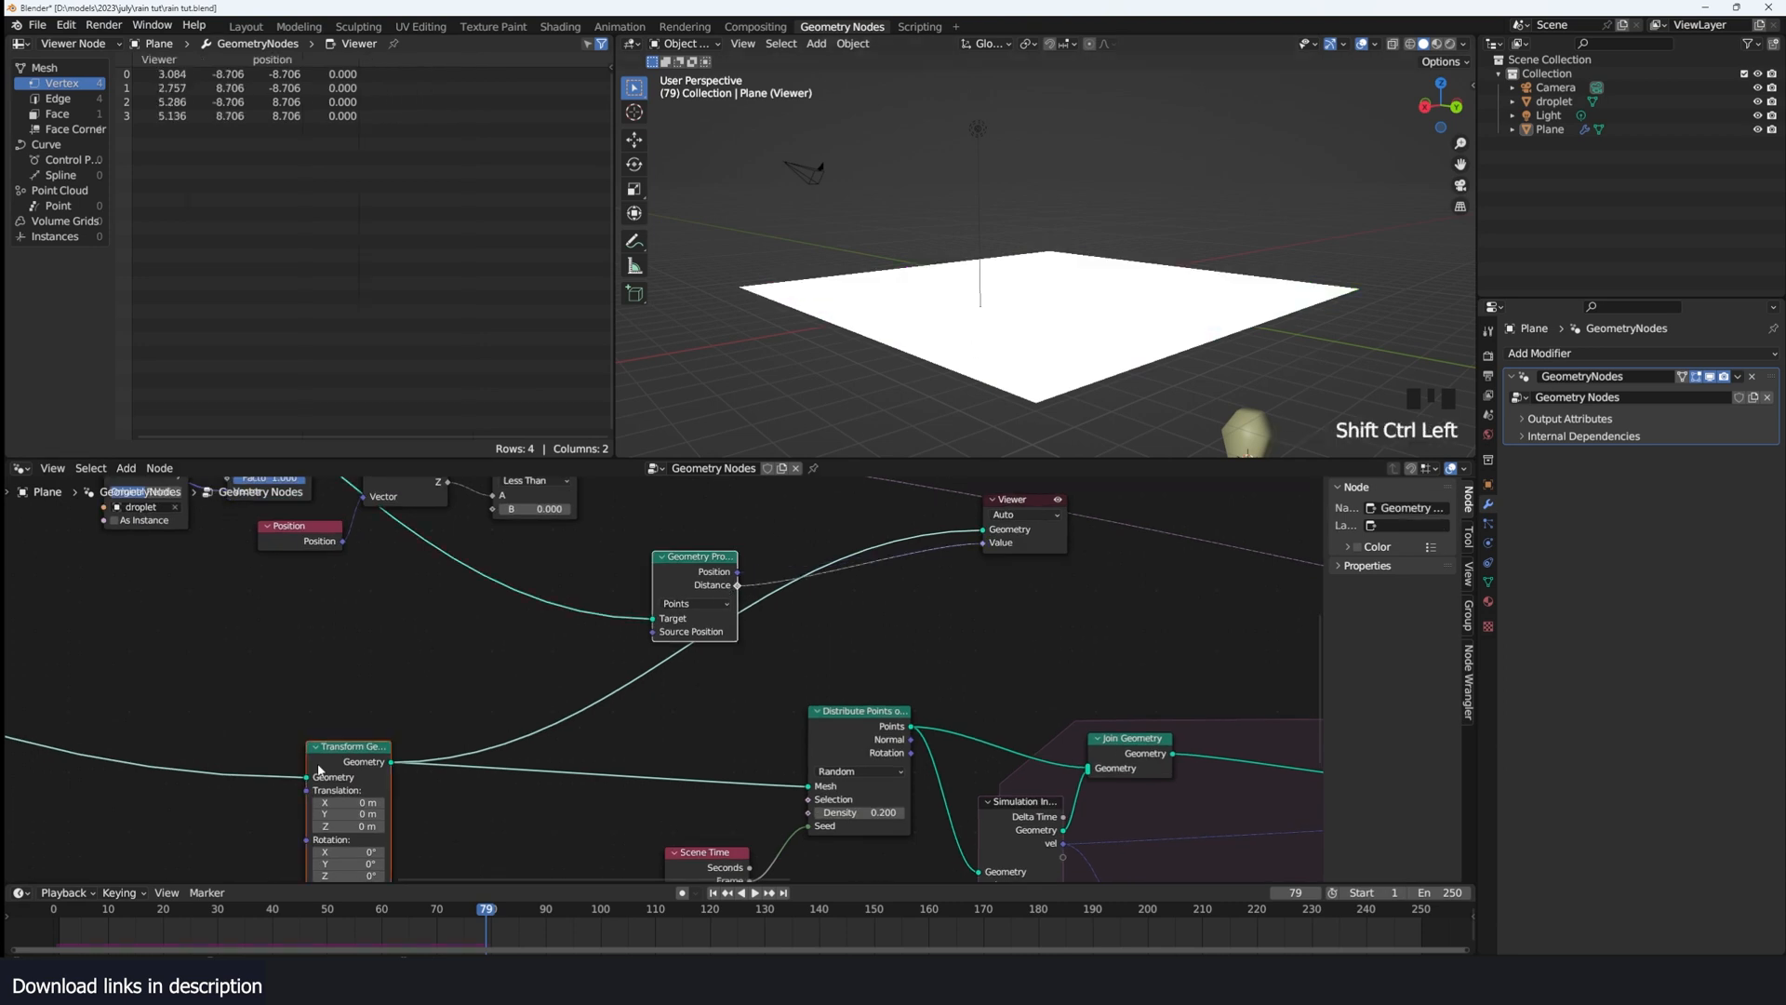
{"action": "key", "text": "shift+Left"}
{"action": "key", "text": "space"}
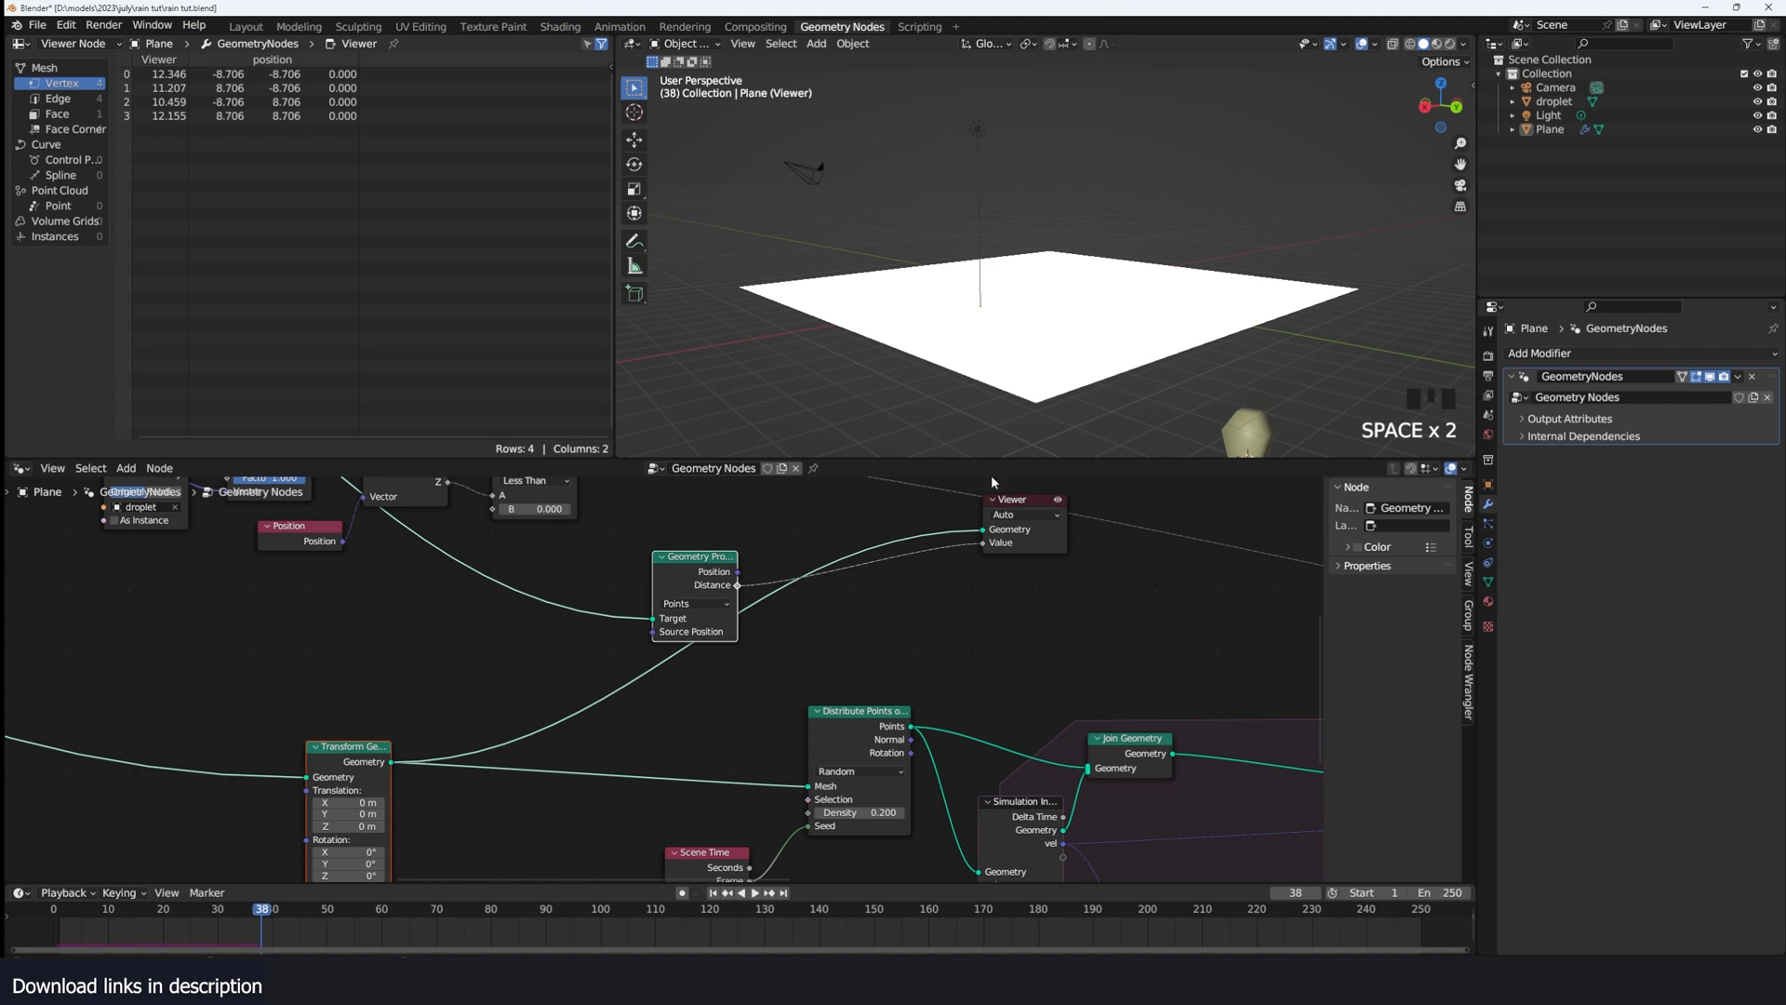
Step: Move the Geometry Proximity and Transform Geometry nodes further away from the Distribute Points node to make room between them
{"action": "middle_click_drag", "start_coordinate": [1042, 350], "coordinate": [1071, 374]}
{"action": "middle_click_drag", "start_coordinate": [640, 660], "coordinate": [698, 642]}
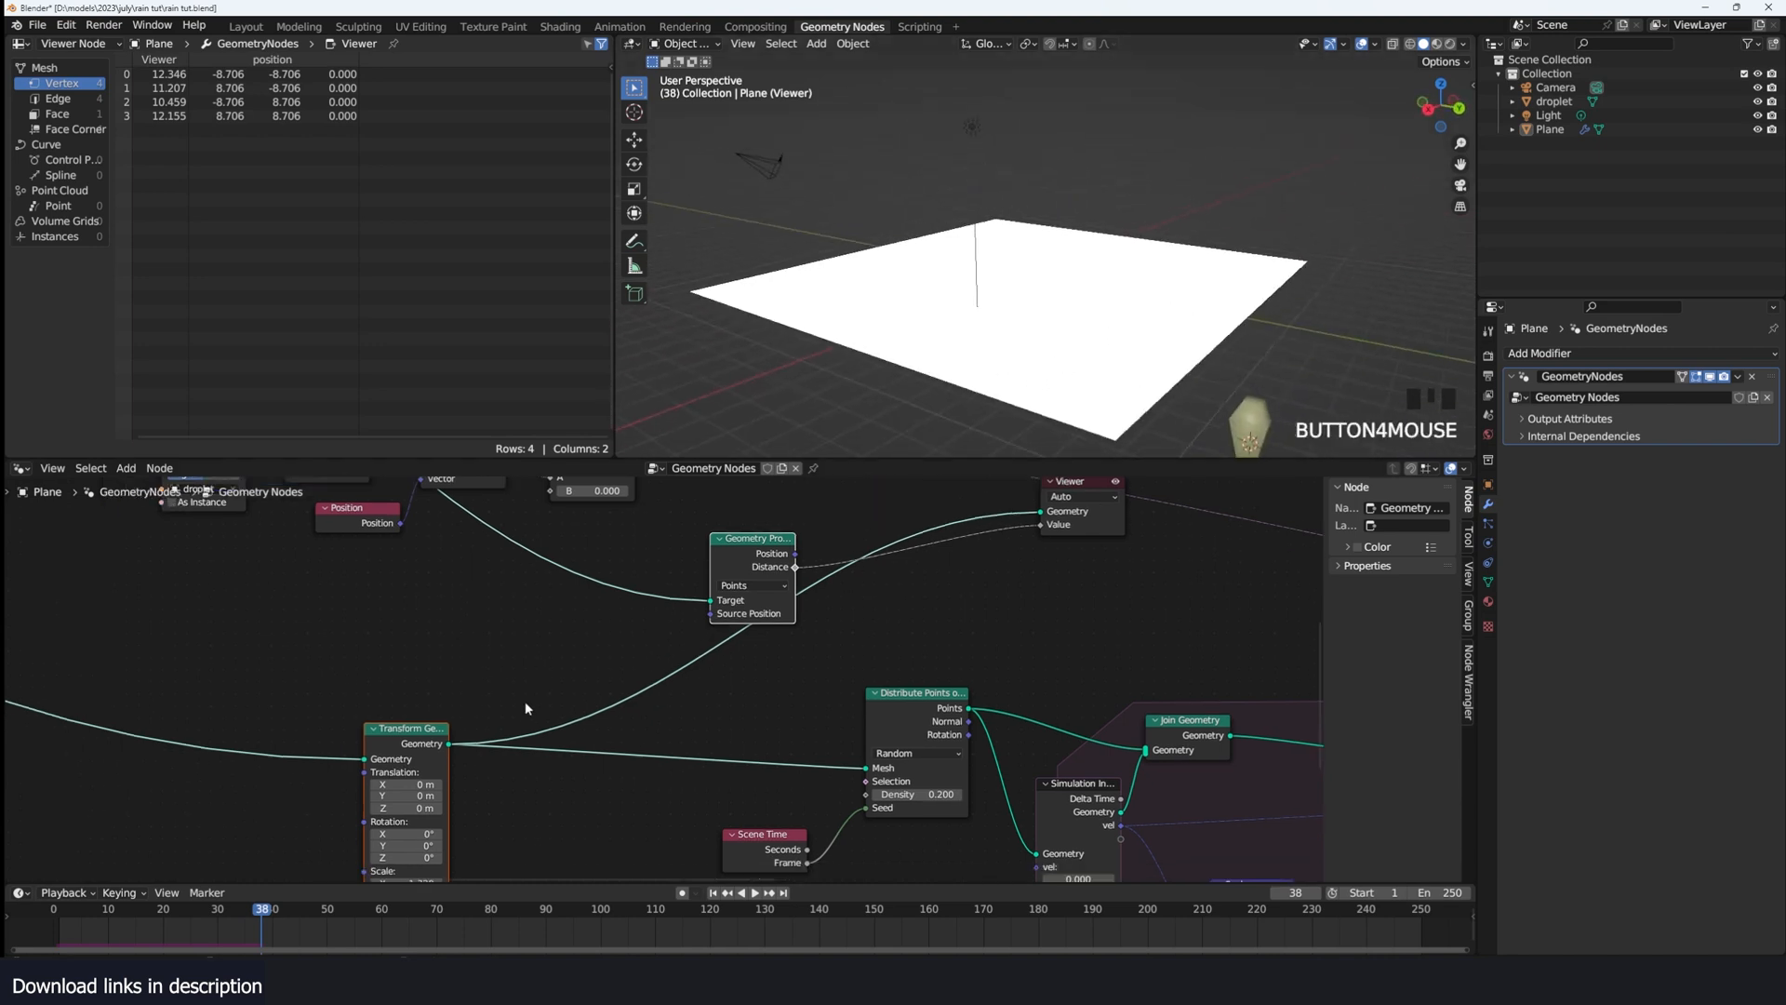
{"action": "left_click_drag", "start_coordinate": [755, 540], "coordinate": [693, 544]}
{"action": "left_click", "coordinate": [909, 491]}
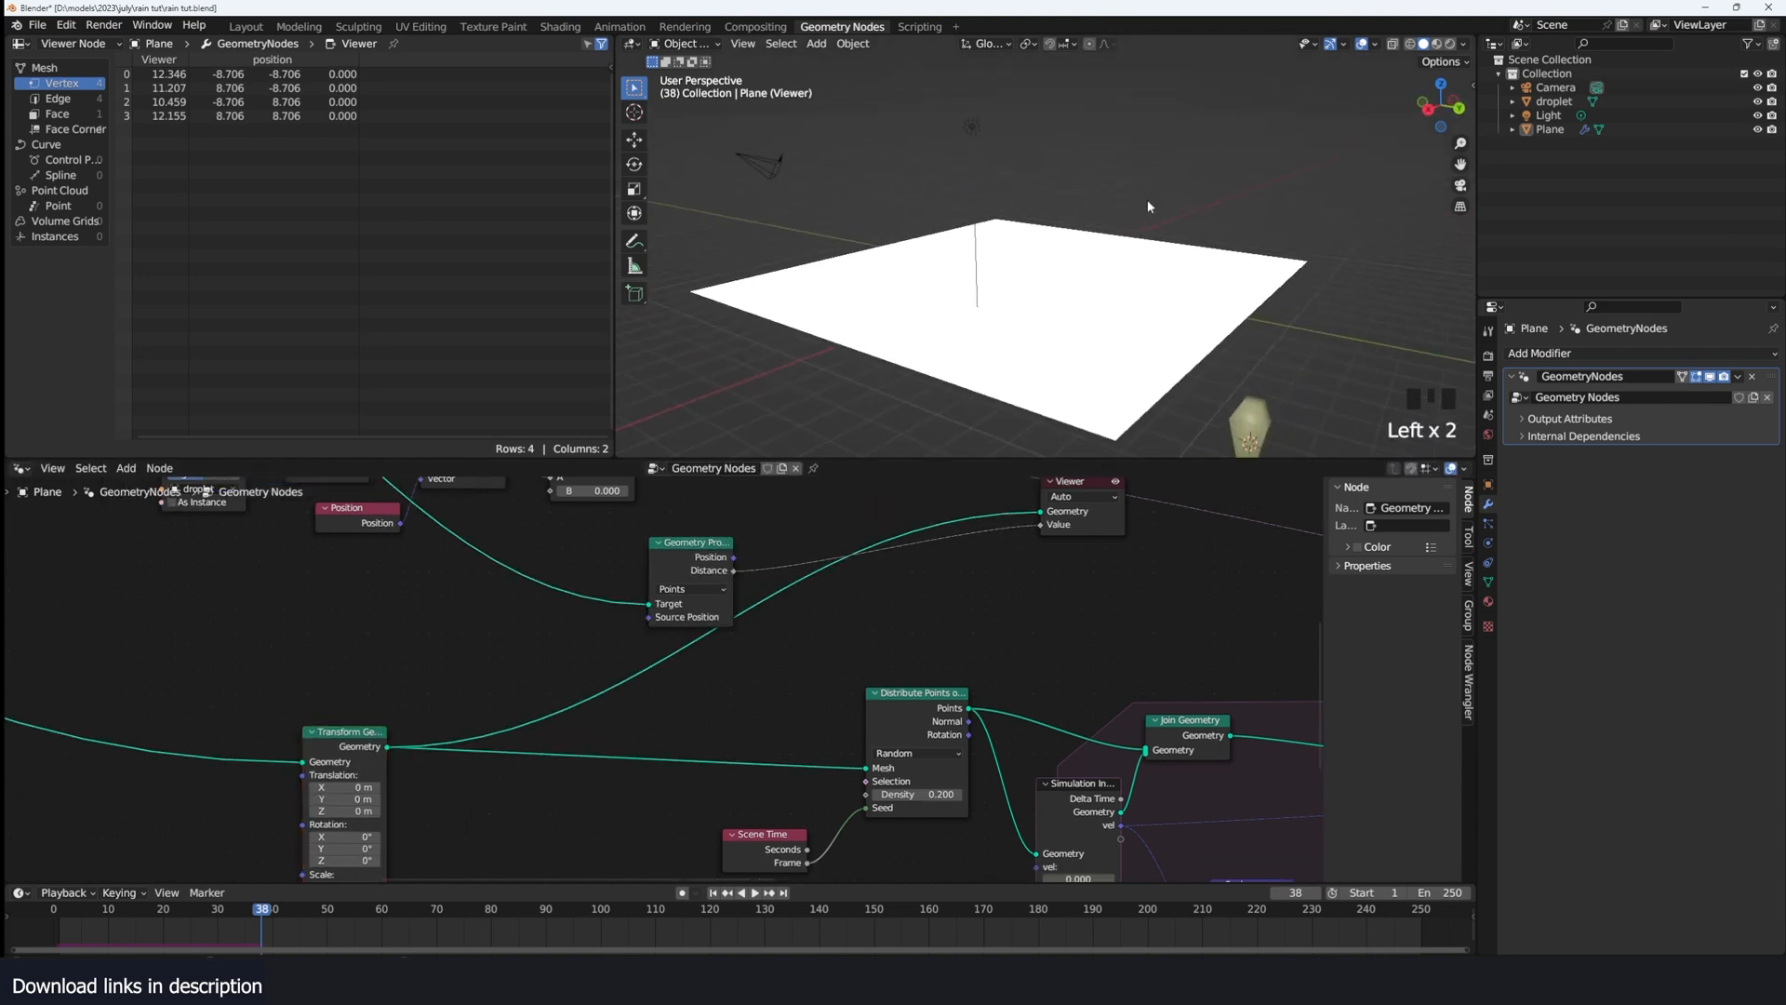
Step: Insert a Subdivide Mesh node on the geometry link between Transform Geometry and Viewer
{"action": "key", "text": "shift+a"}
{"action": "left_click", "coordinate": [444, 689]}
{"action": "type", "text": "sub"}
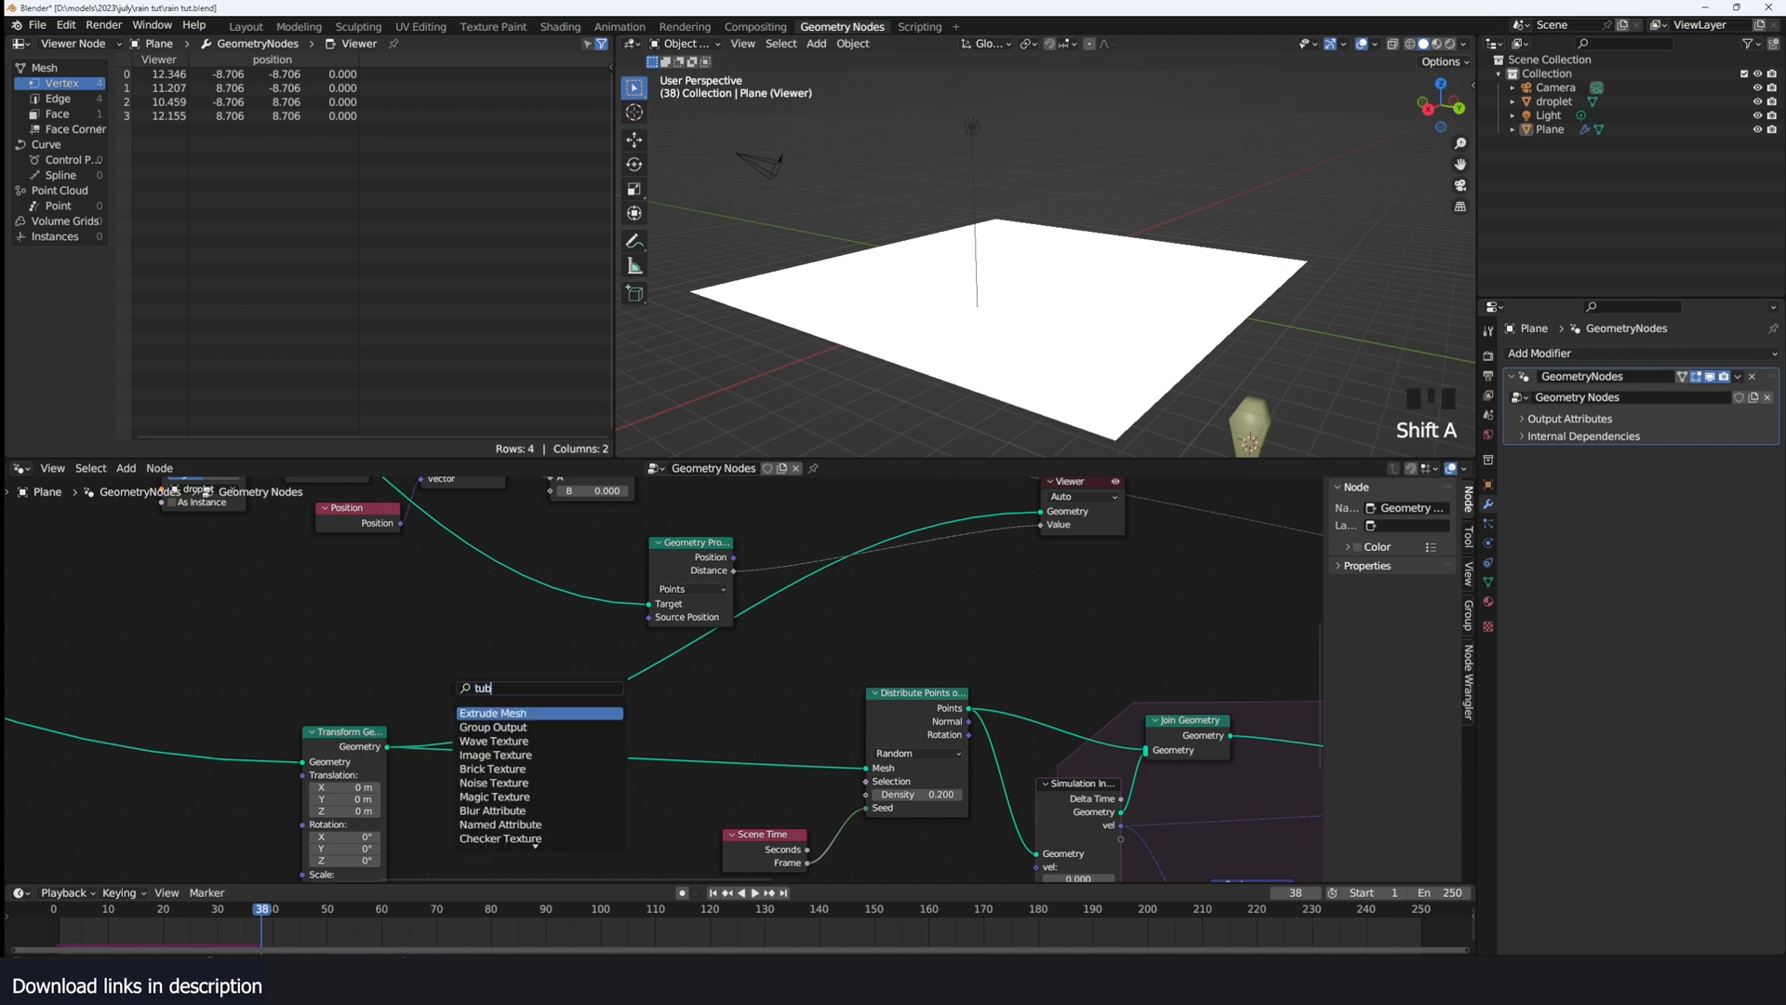
{"action": "key", "text": "Return"}
{"action": "left_click", "coordinate": [494, 663]}
Step: Set the Subdivide Mesh node's level to 6
{"action": "left_click", "coordinate": [569, 711]}
{"action": "left_click", "coordinate": [569, 711]}
{"action": "left_click", "coordinate": [569, 711]}
{"action": "left_click", "coordinate": [569, 711]}
{"action": "left_click", "coordinate": [570, 710]}
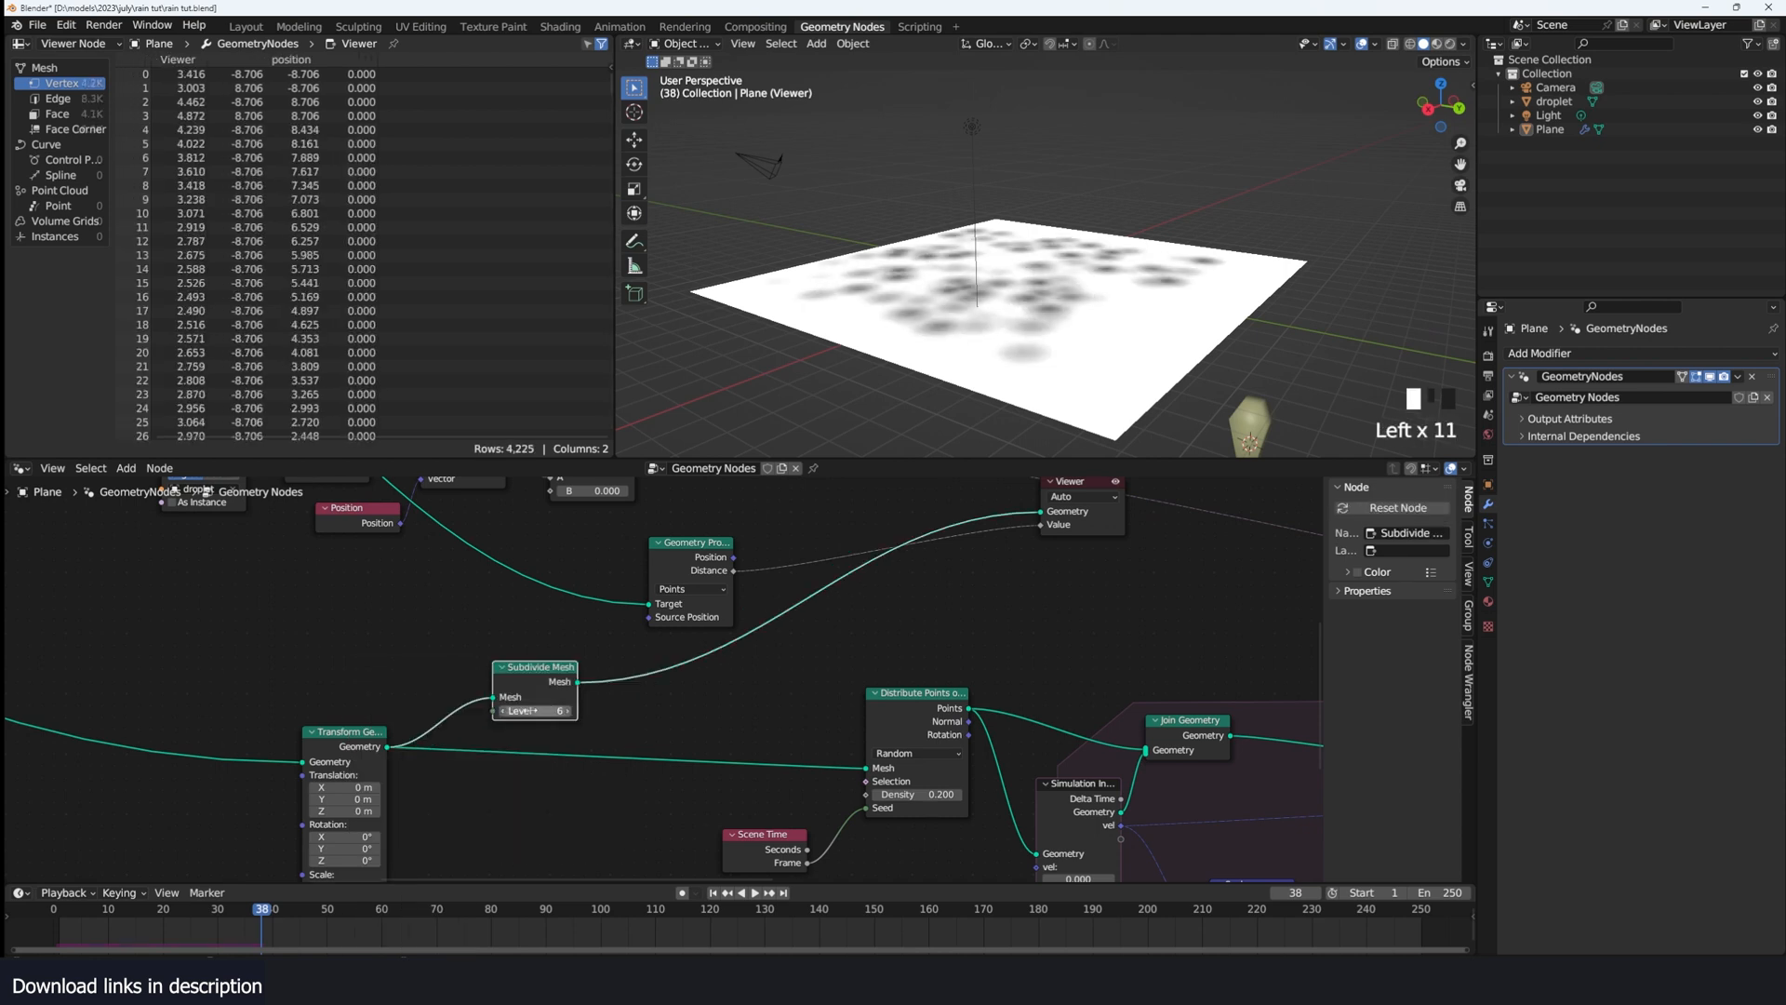
{"action": "left_click", "coordinate": [503, 713]}
{"action": "left_click", "coordinate": [568, 712]}
Step: Play the animation from the first frame and examine the proximity distance pattern on the previewed plane
{"action": "key", "text": "grave"}
{"action": "key", "text": "shift+Left"}
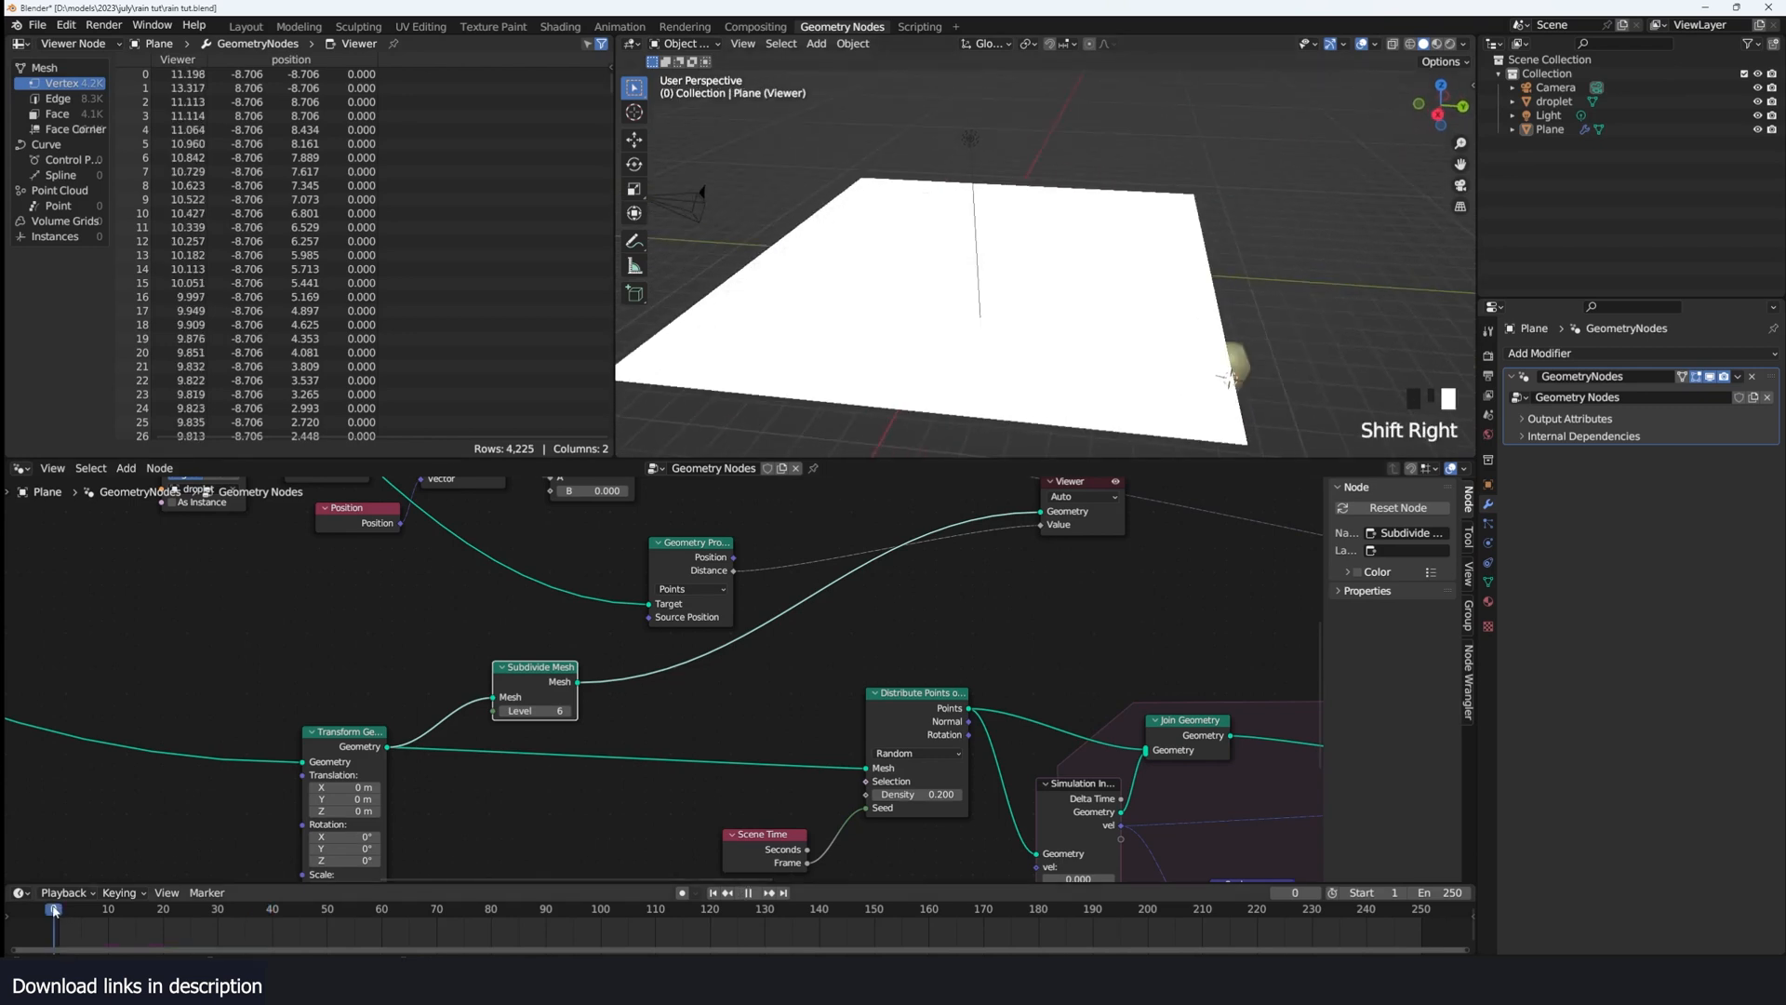
{"action": "key", "text": "space"}
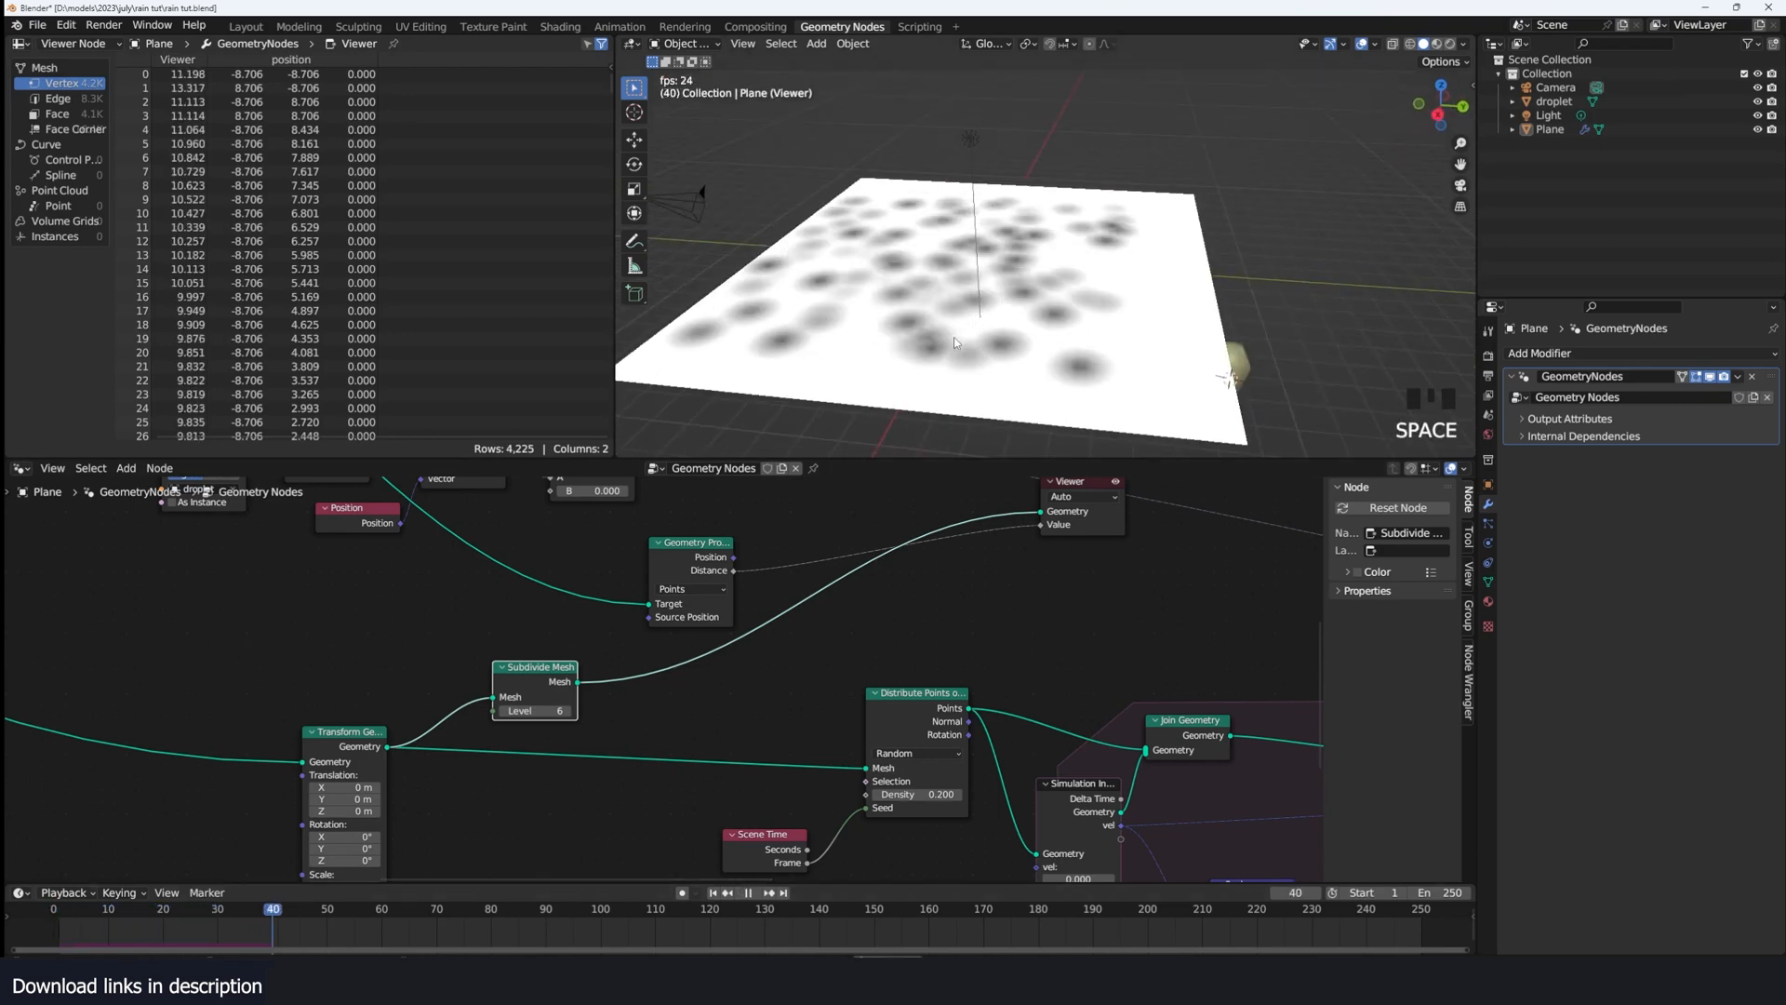
{"action": "key", "text": "space"}
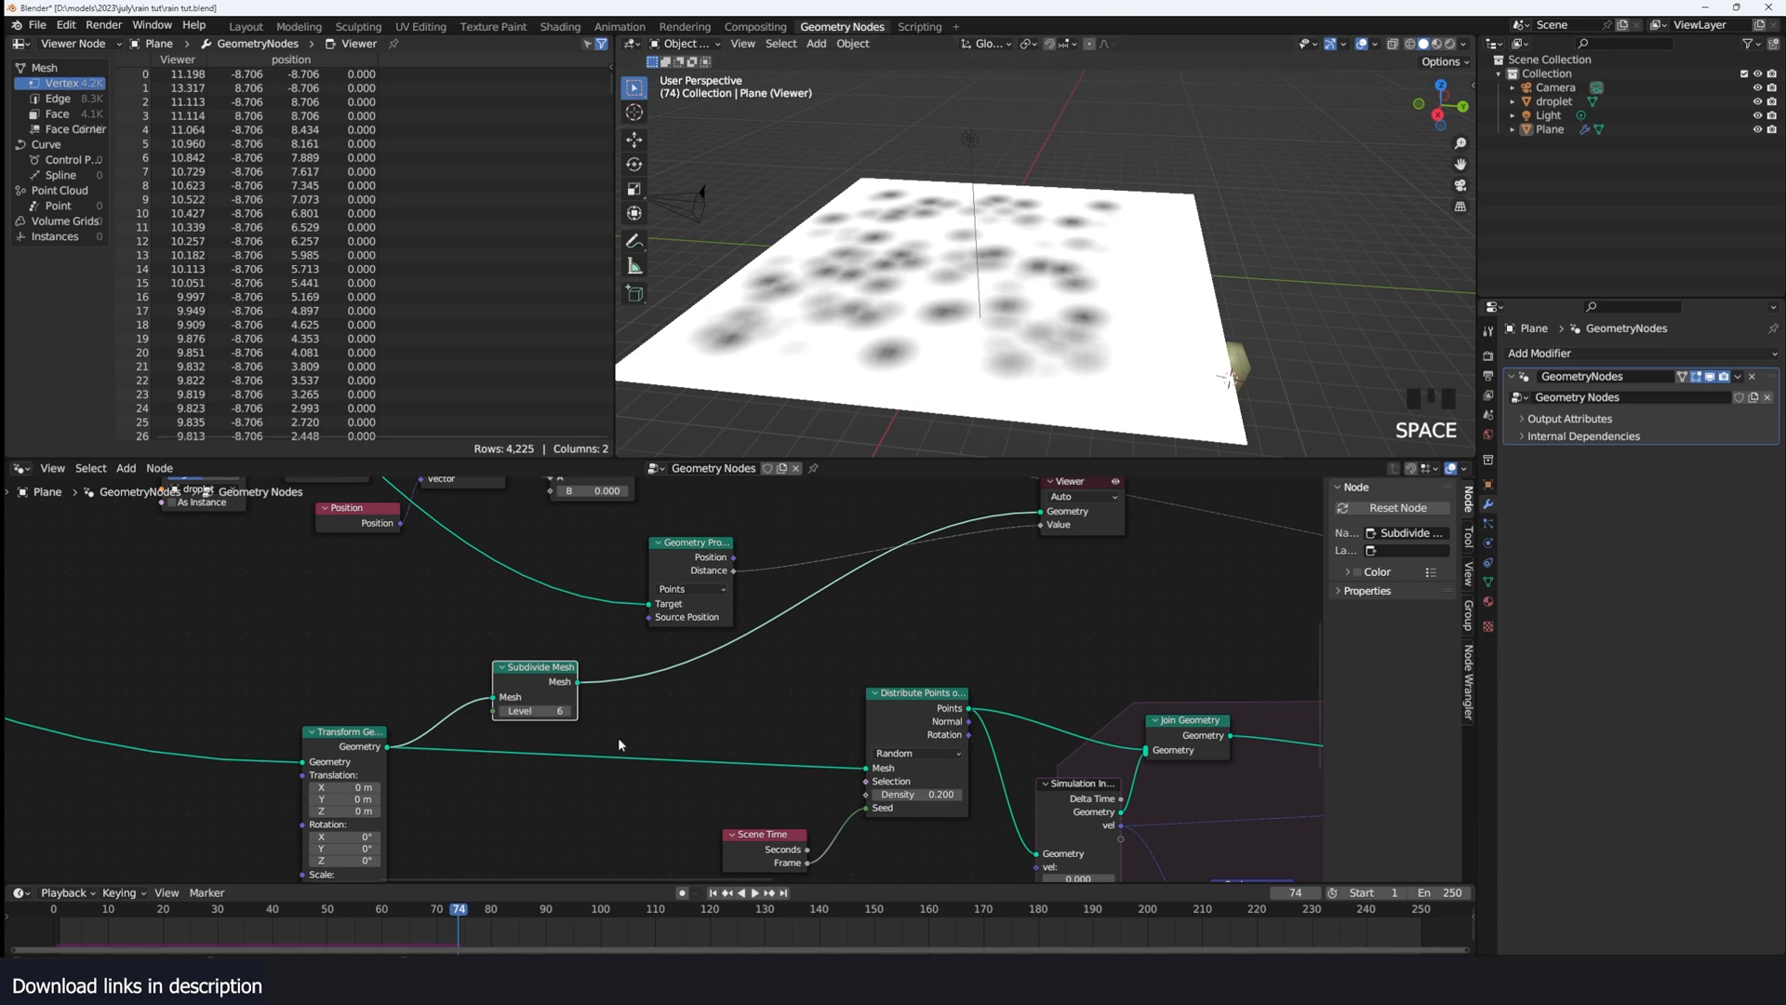
Step: Feed the Subdivide Mesh output into the Distribute Points node's mesh input and replay the animation from the start
{"action": "scroll", "coordinate": [618, 736], "scroll_direction": "up", "scroll_amount": 2}
{"action": "scroll", "coordinate": [789, 687], "scroll_direction": "down", "scroll_amount": 3}
{"action": "left_click_drag", "start_coordinate": [651, 645], "coordinate": [904, 717]}
{"action": "scroll", "coordinate": [382, 735], "scroll_direction": "down", "scroll_amount": 3}
{"action": "key", "text": "shift+Left"}
{"action": "key", "text": "space"}
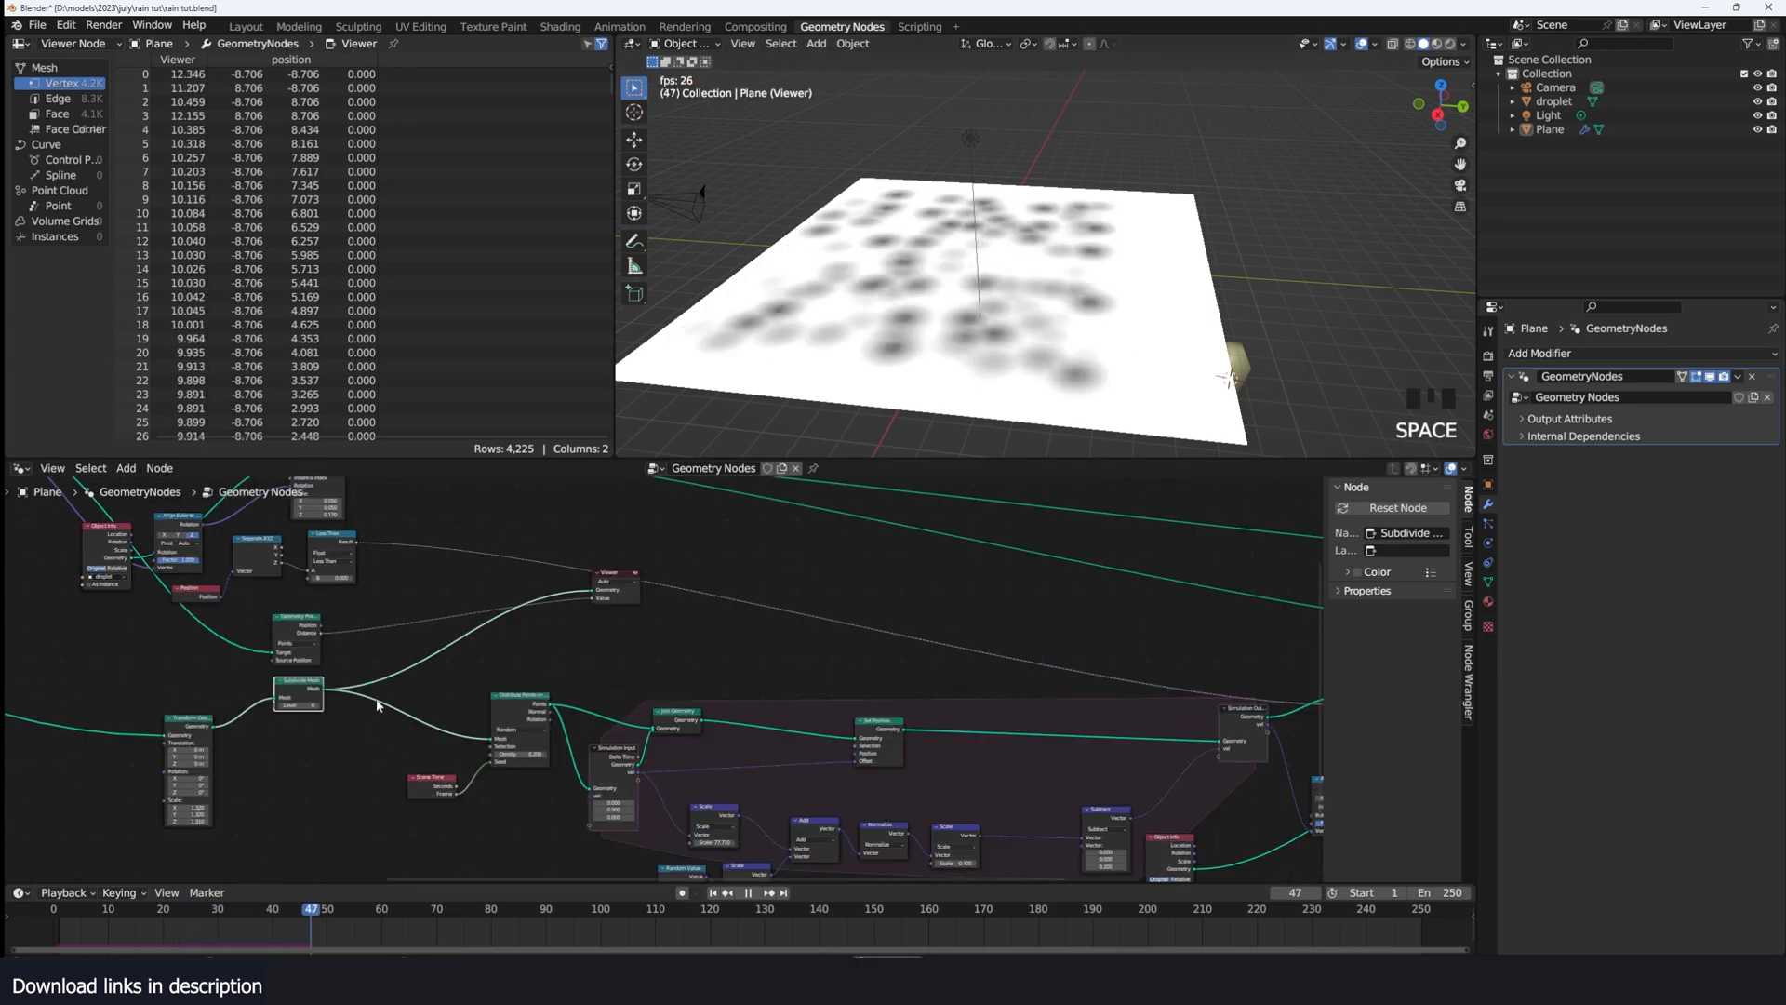
Step: Insert a Compare node between the Geometry Proximity distance output and the Viewer's value input
{"action": "scroll", "coordinate": [377, 705], "scroll_direction": "up", "scroll_amount": 3}
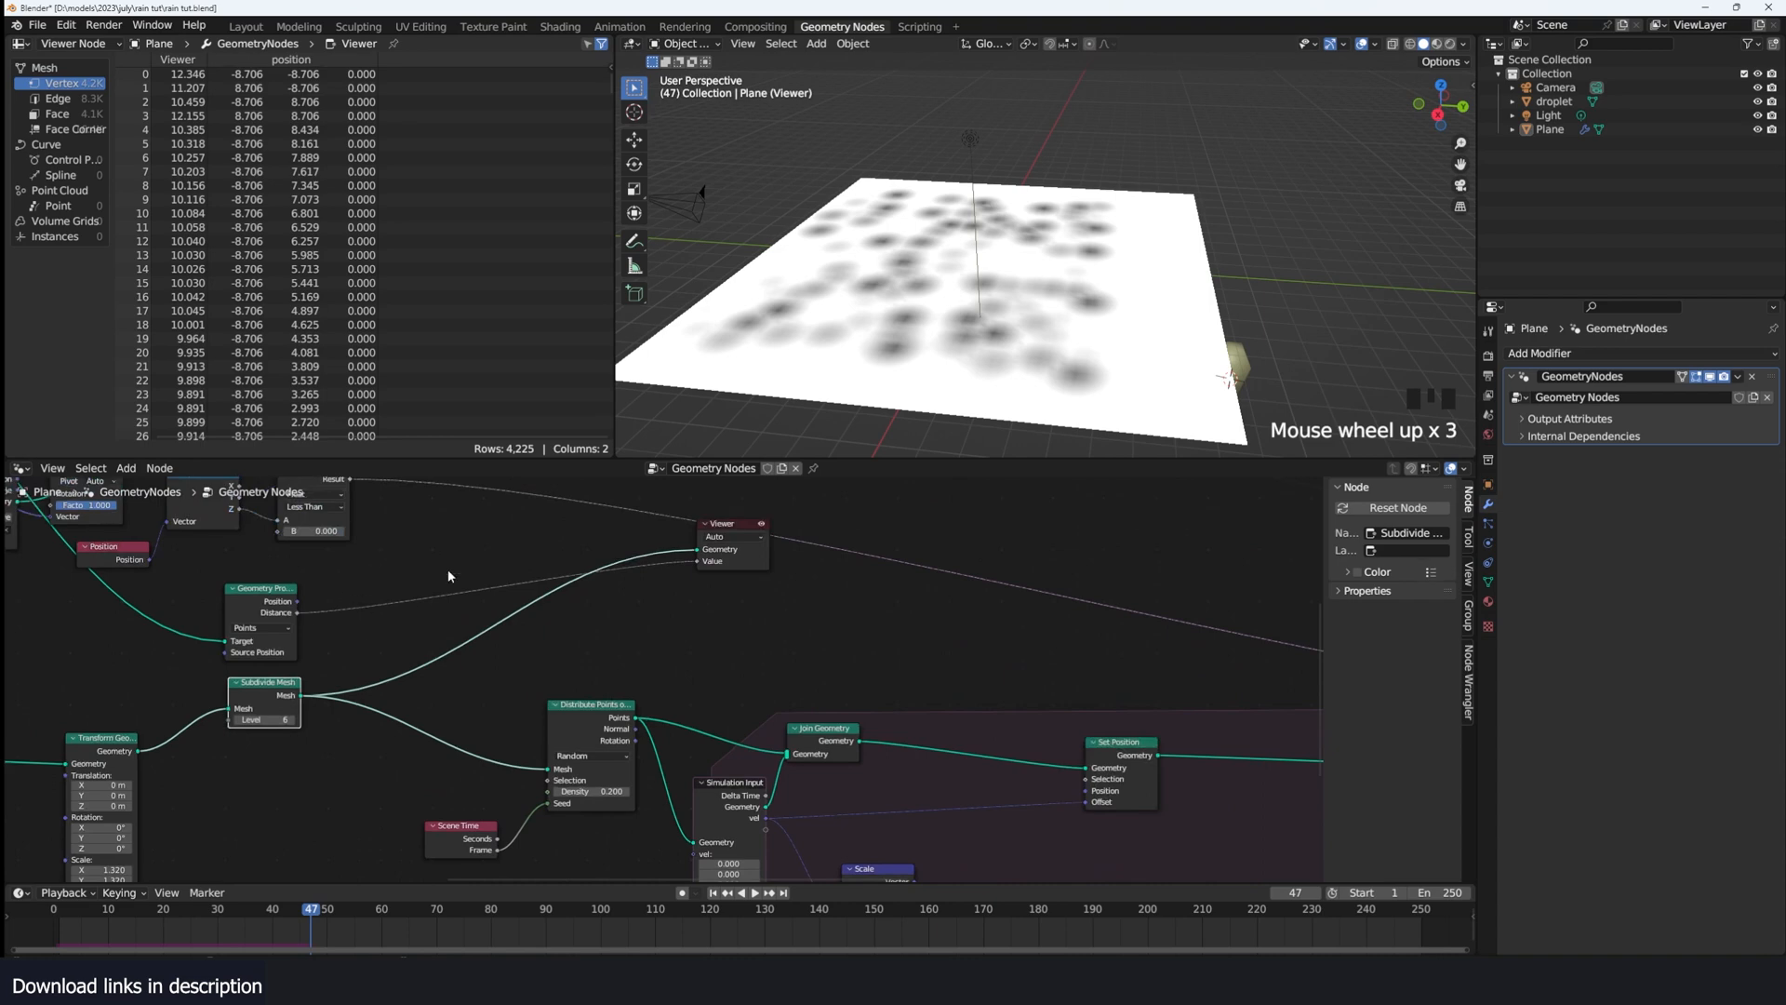
{"action": "key", "text": "shift+a"}
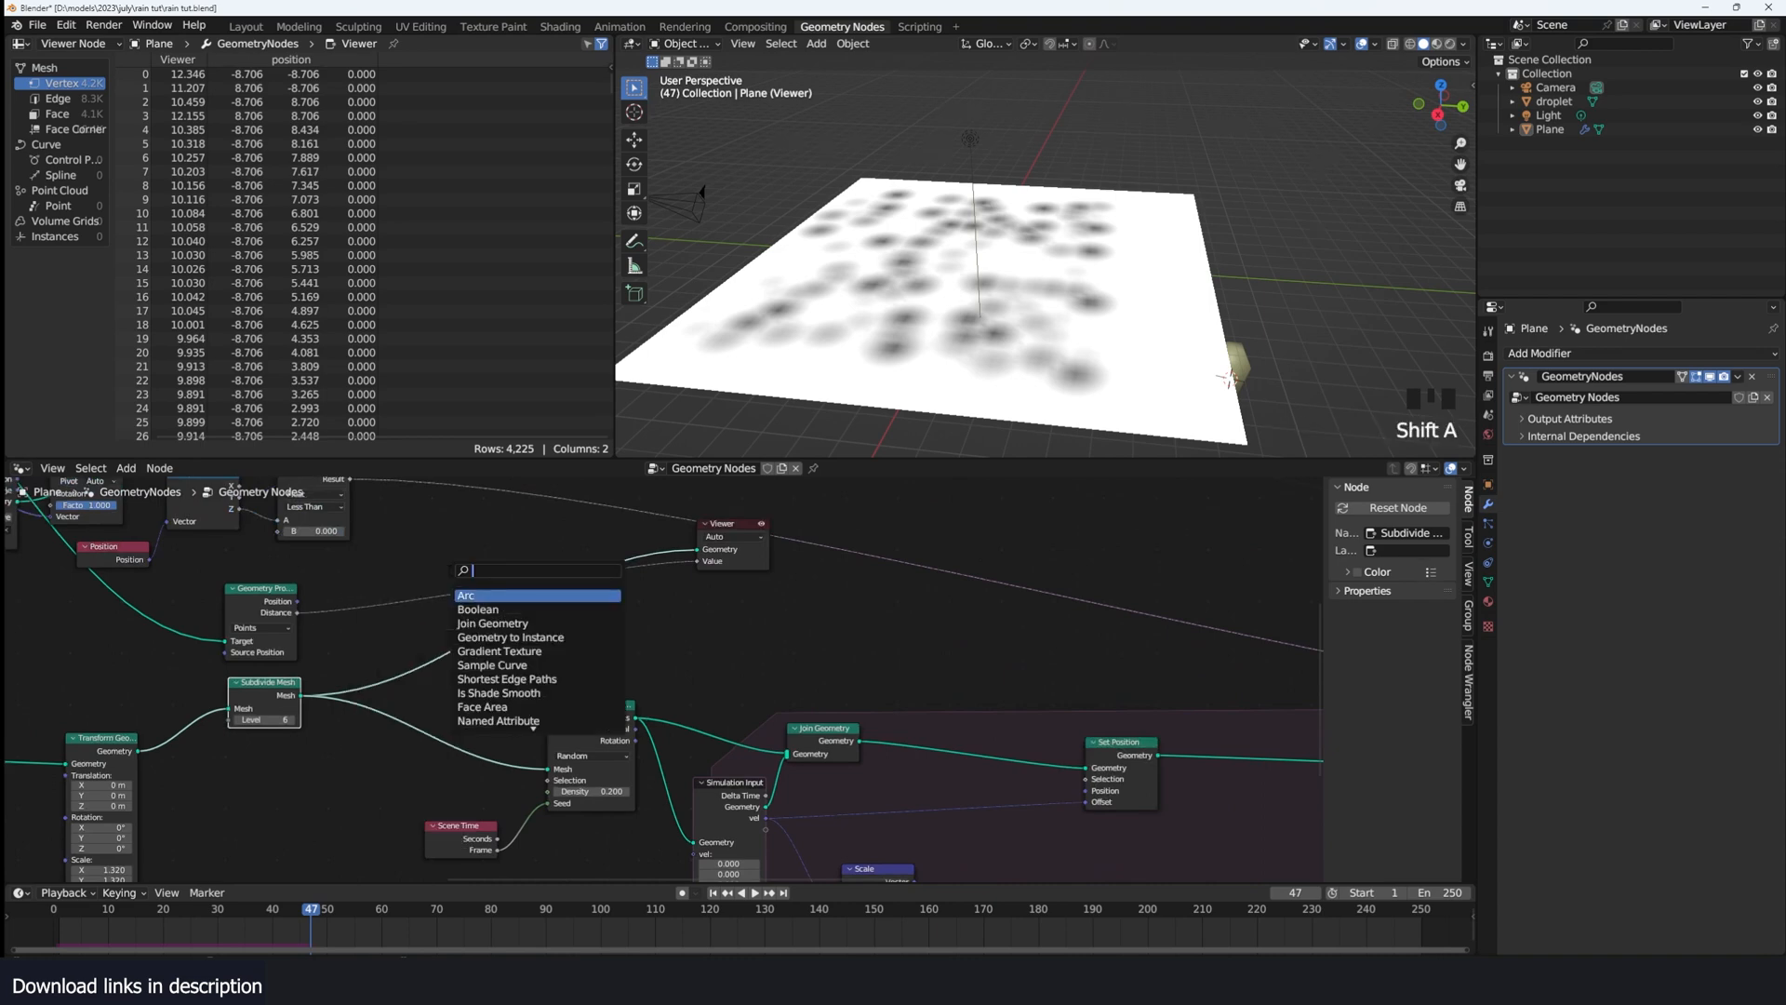
{"action": "type", "text": "comp"}
{"action": "key", "text": "Return"}
{"action": "left_click", "coordinate": [429, 630]}
Step: Set the Compare node's operation to Less Than with a B threshold of 0.920
{"action": "scroll", "coordinate": [429, 632], "scroll_direction": "up", "scroll_amount": 3}
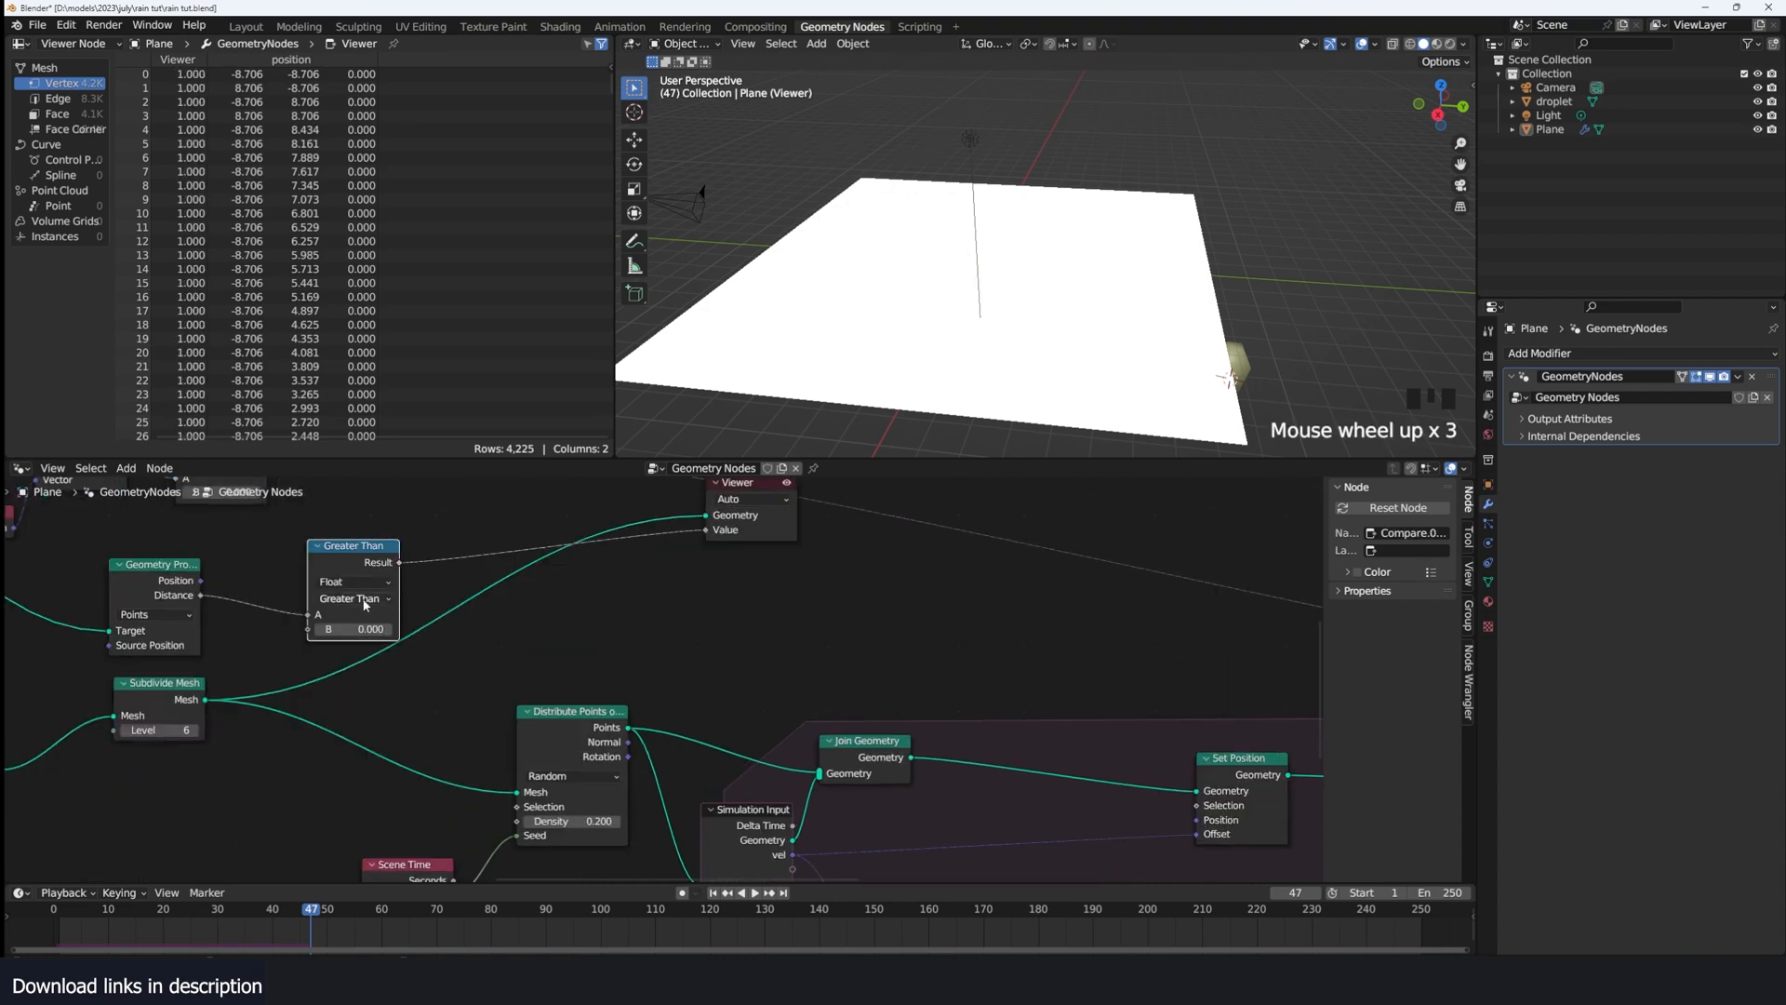
{"action": "left_click", "coordinate": [365, 601]}
{"action": "left_click", "coordinate": [378, 641]}
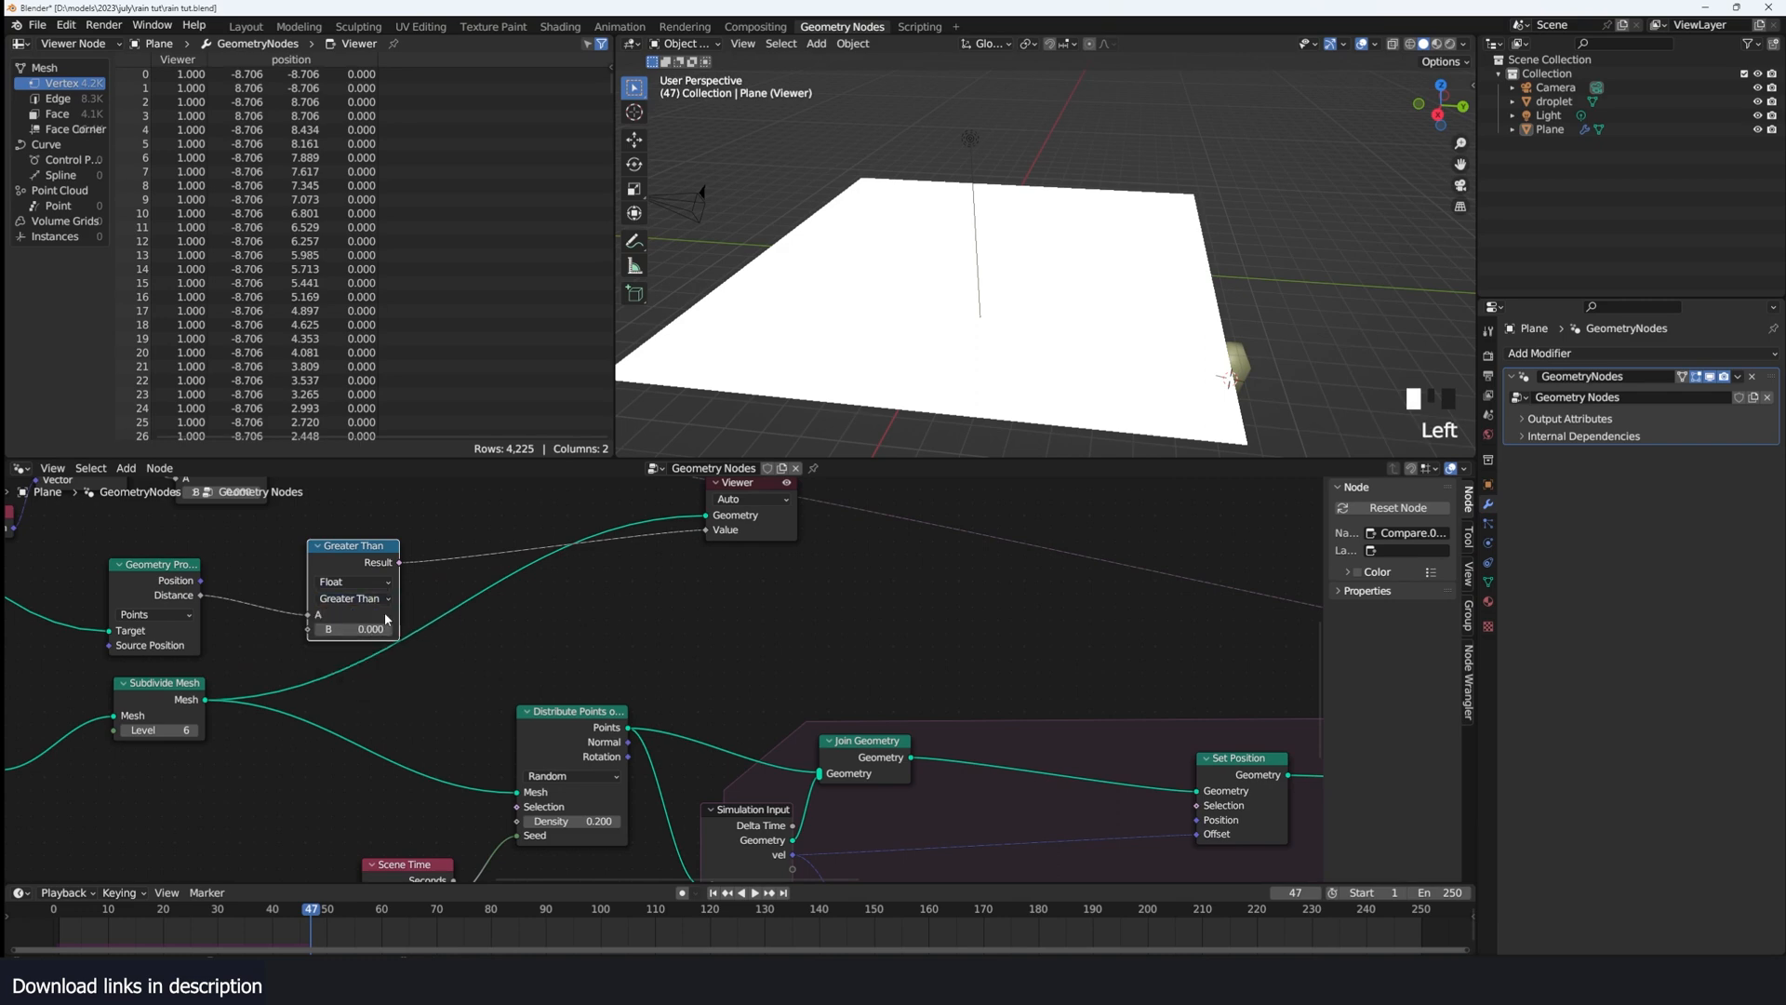
{"action": "left_click", "coordinate": [372, 600]}
{"action": "left_click", "coordinate": [376, 619]}
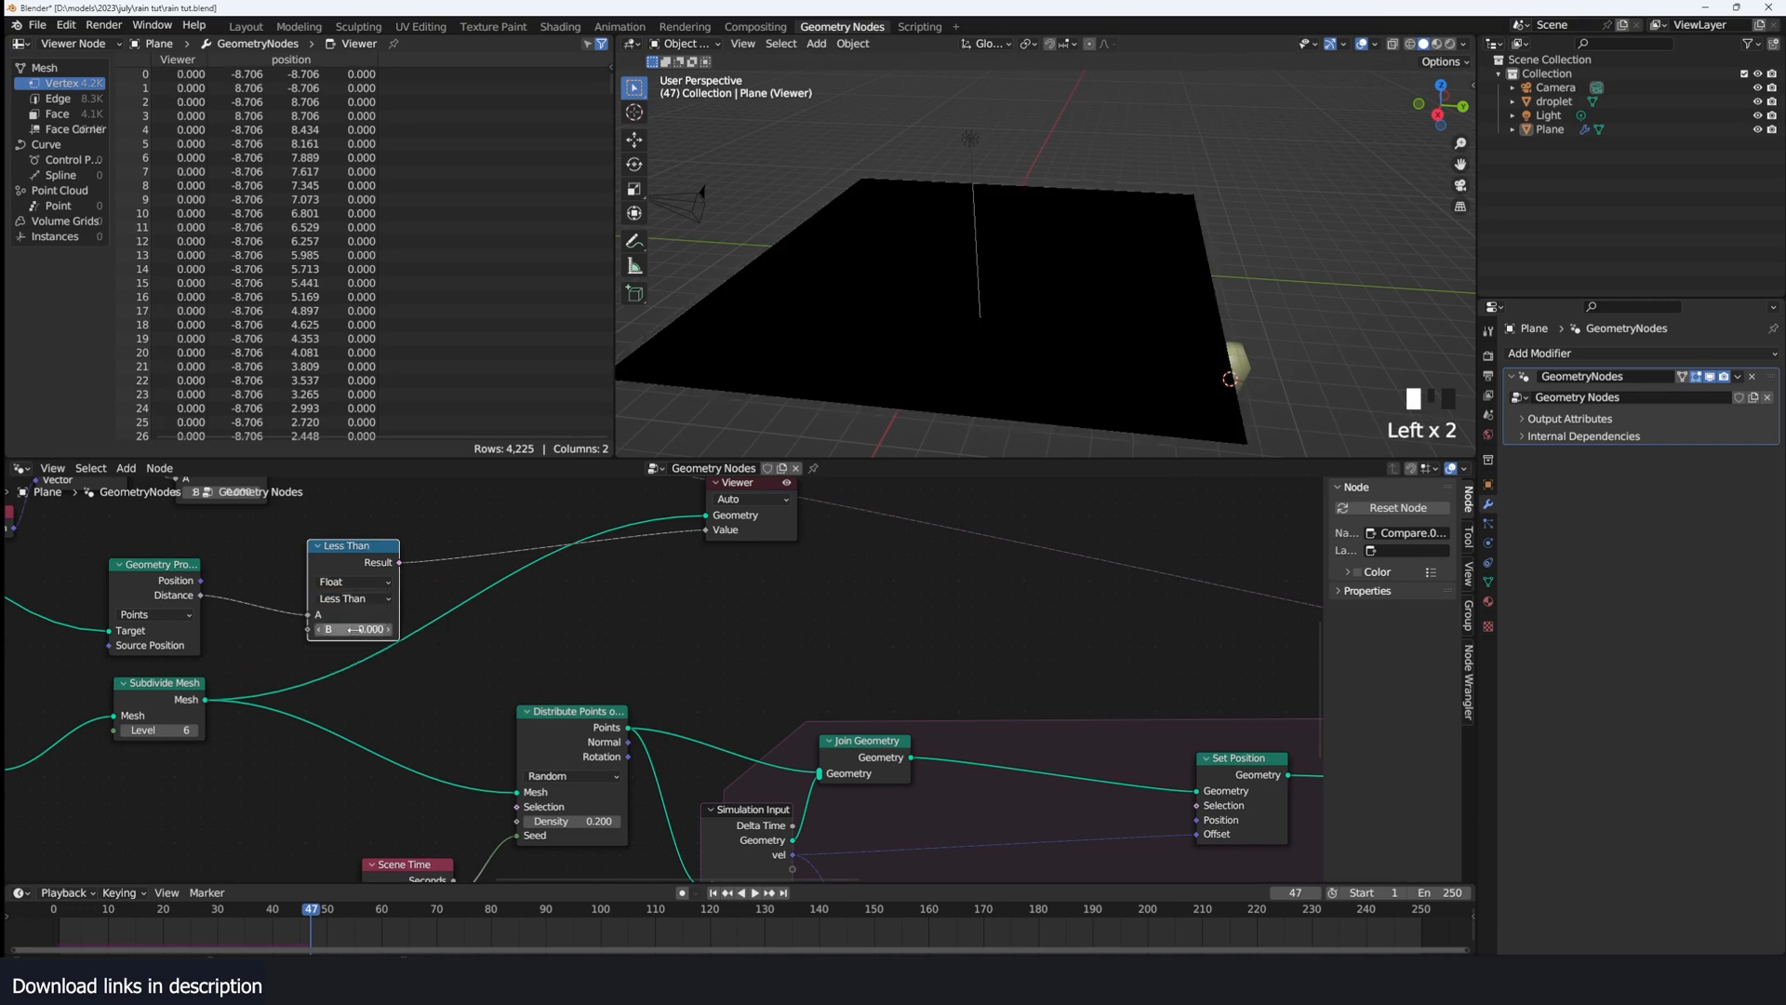
{"action": "left_click_drag", "start_coordinate": [332, 630], "coordinate": [416, 629], "text": "shift"}
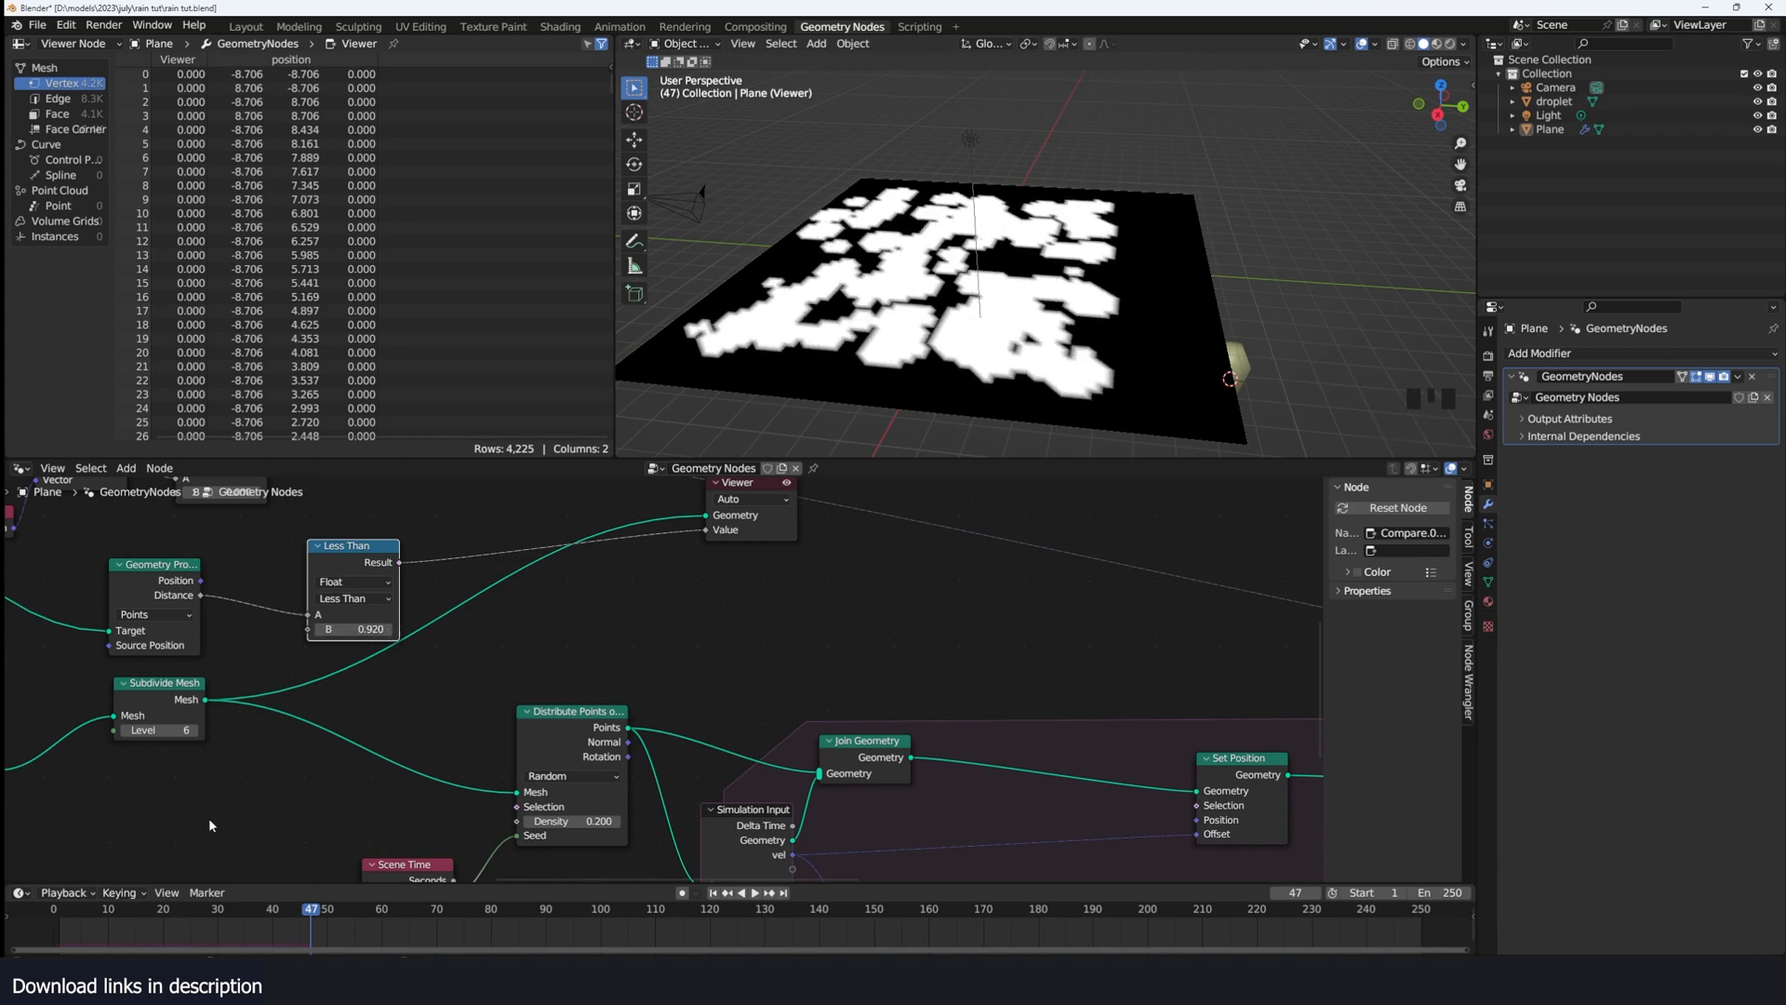
Step: Replay the animation to check the mask and connect the Less Than result to the Distribute Points node's Selection input
{"action": "key", "text": "shift+Left"}
{"action": "key", "text": "space"}
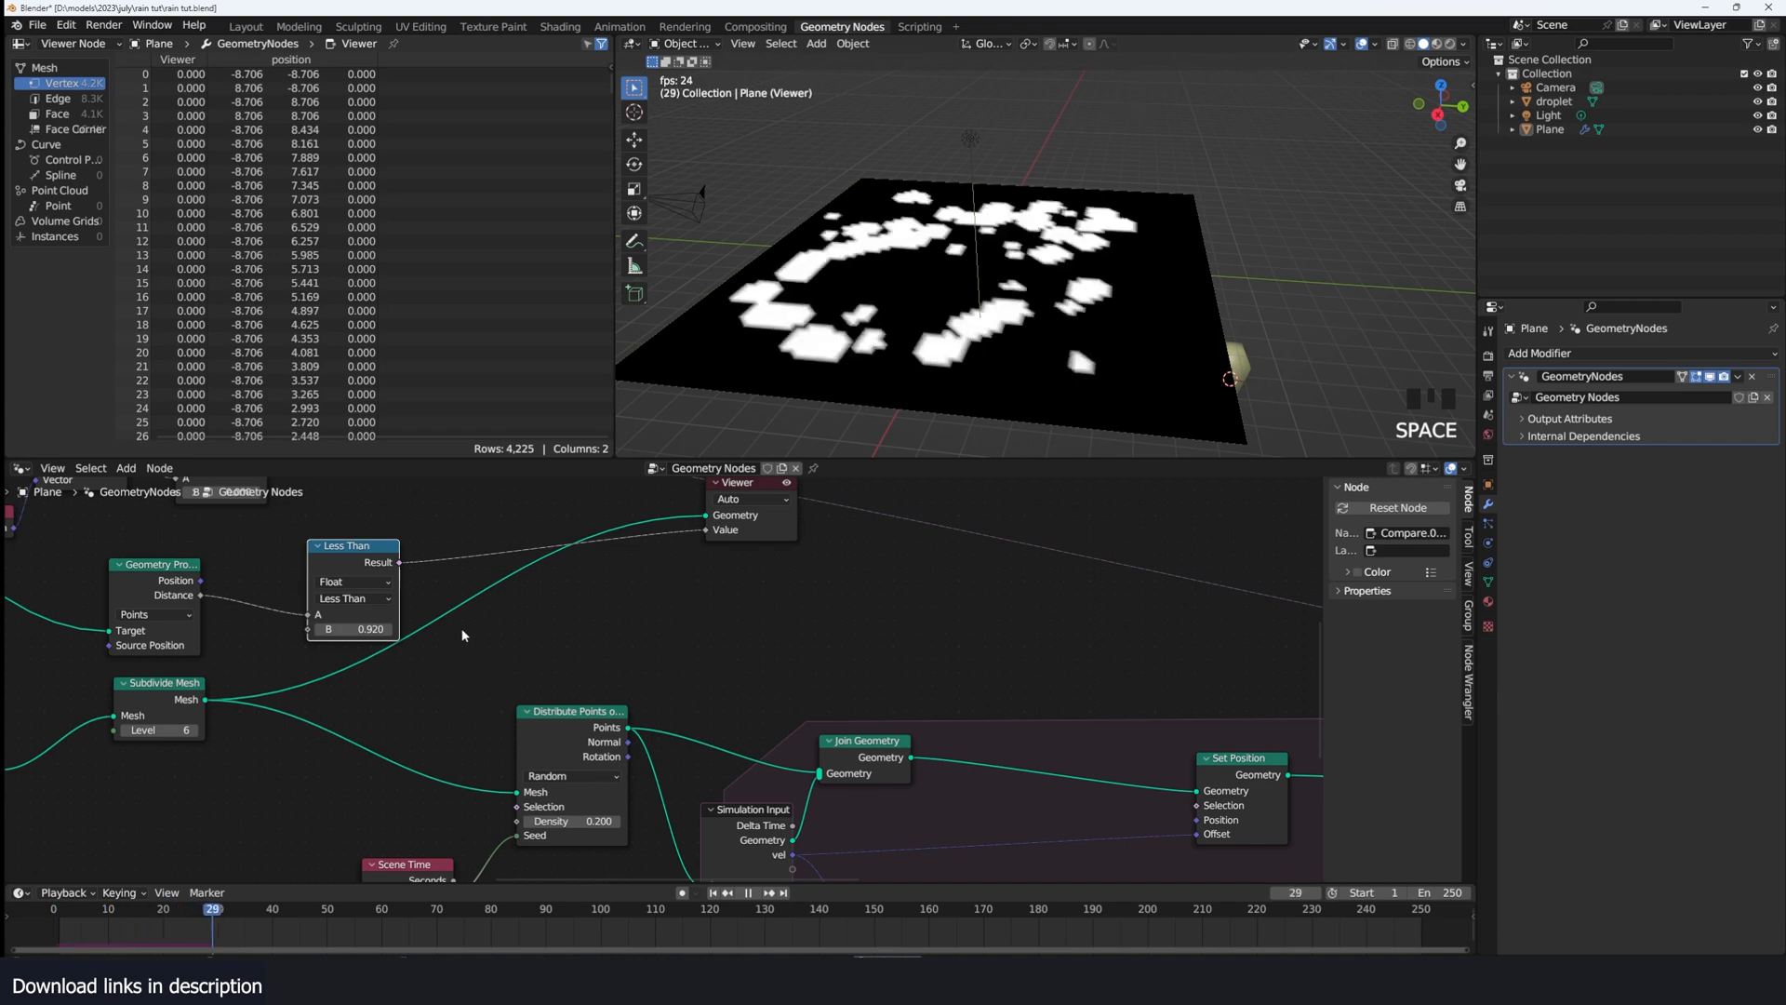
{"action": "key", "text": "space"}
{"action": "left_click_drag", "start_coordinate": [400, 562], "coordinate": [520, 808]}
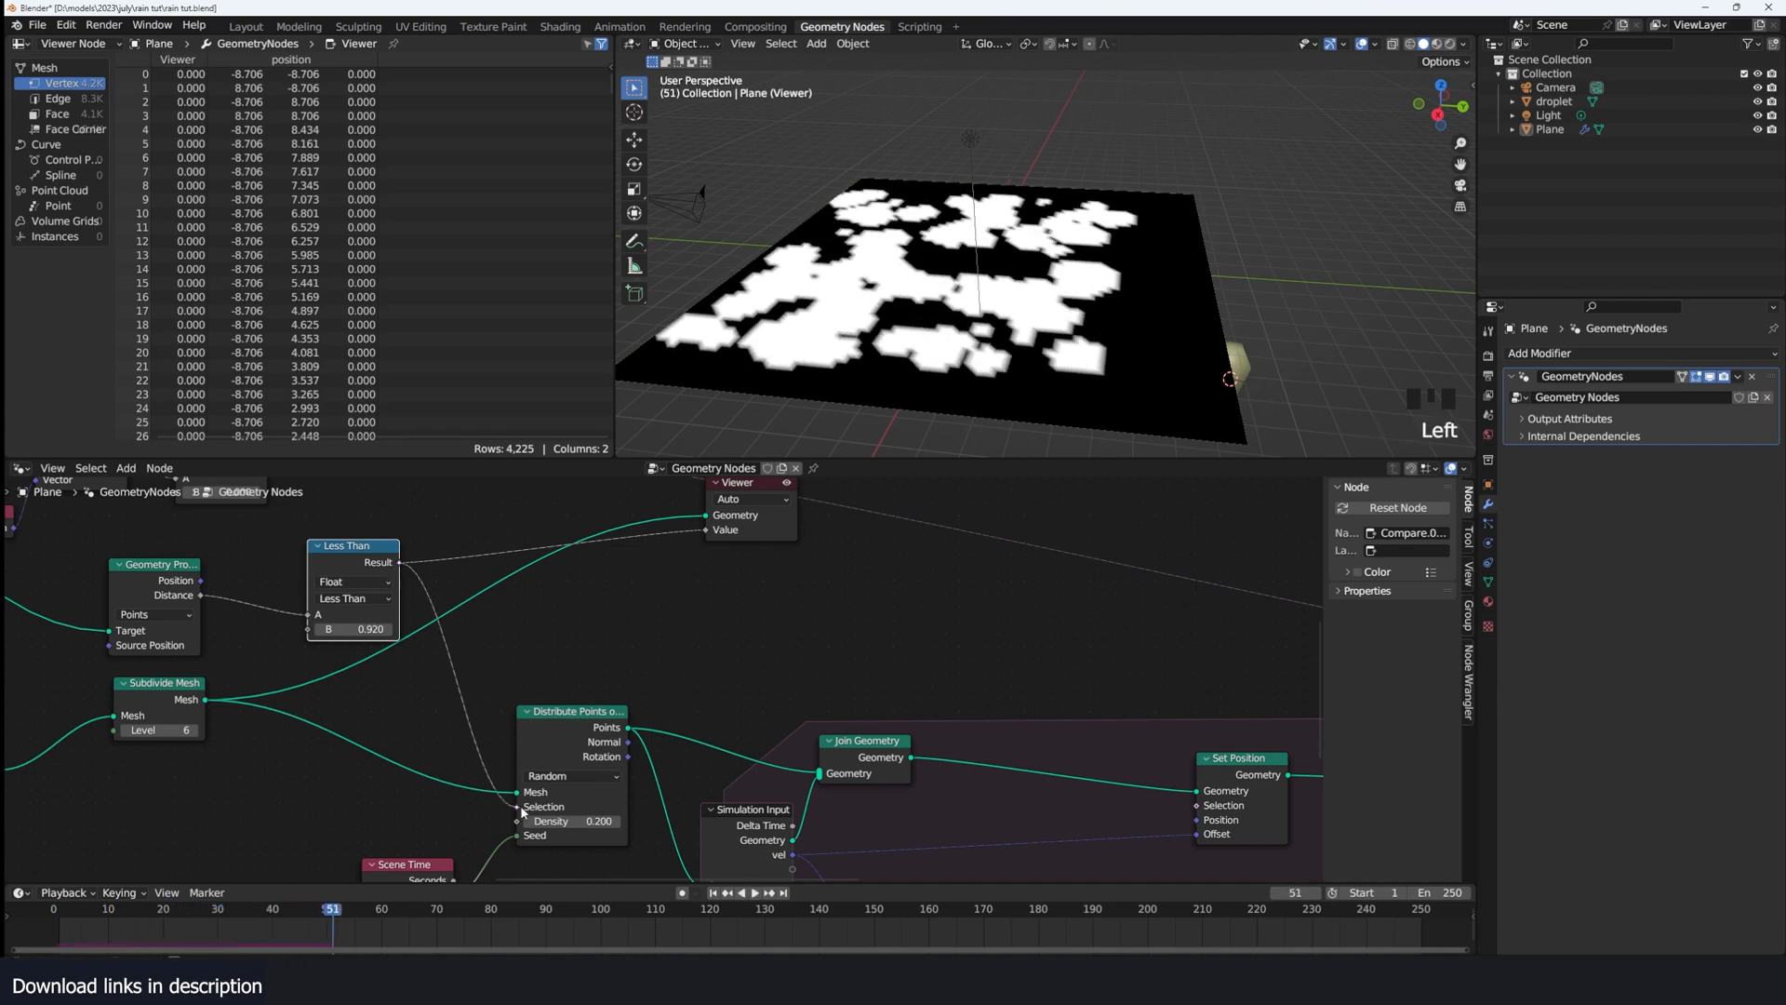
Step: Move the Viewer node beside the Group Output and preview the final Join Geometry node with it
{"action": "scroll", "coordinate": [526, 813], "scroll_direction": "down", "scroll_amount": 6}
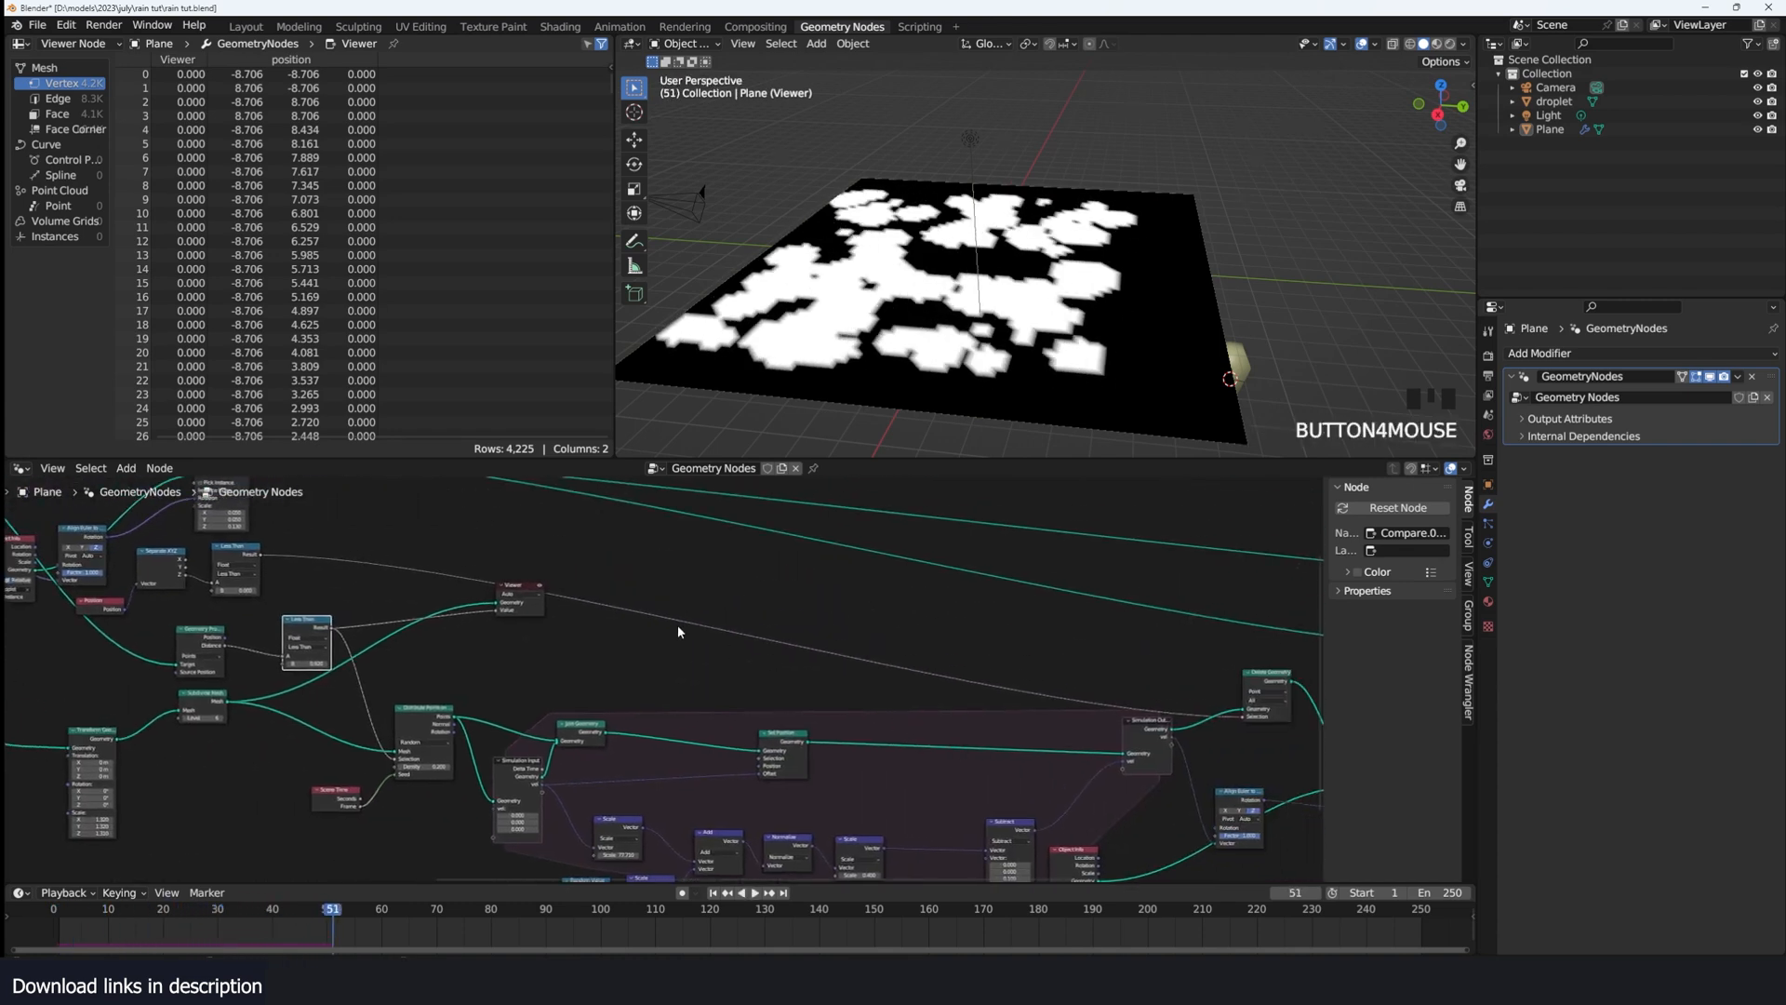
{"action": "left_click", "coordinate": [519, 618]}
{"action": "scroll", "coordinate": [518, 617], "scroll_direction": "down", "scroll_amount": 6}
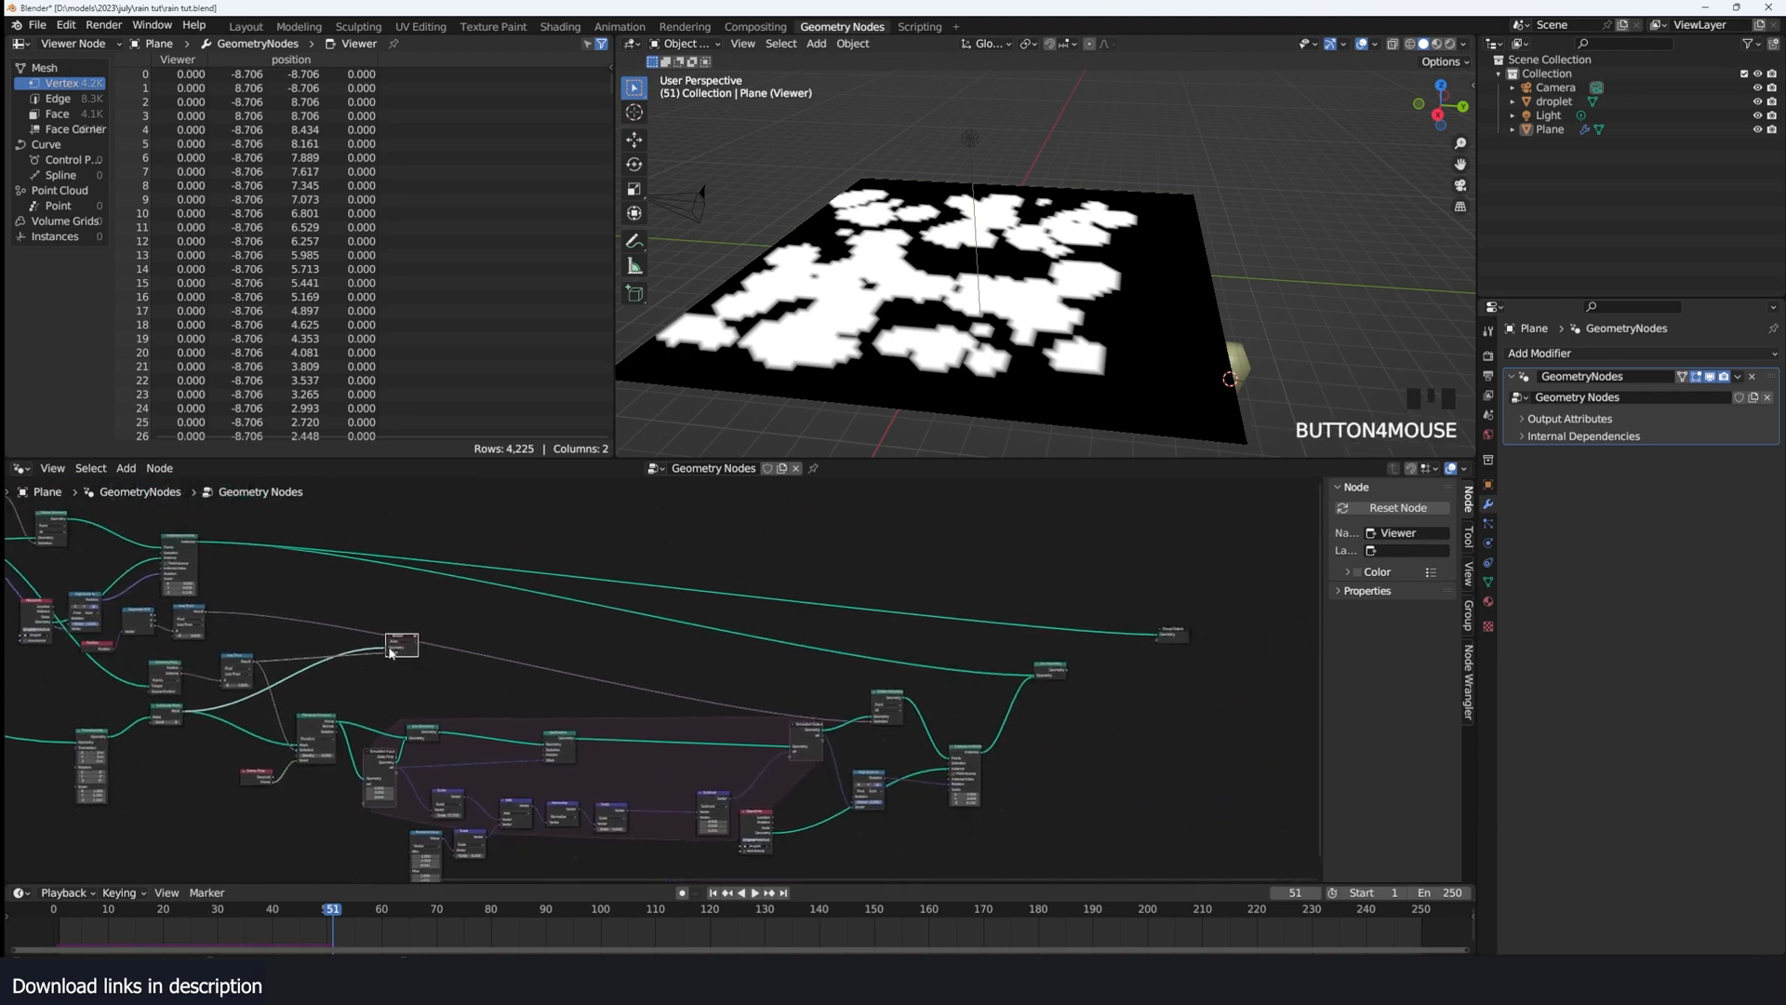
{"action": "left_click_drag", "start_coordinate": [392, 653], "coordinate": [1173, 689]}
{"action": "left_click", "coordinate": [1049, 669], "text": "ctrl+shift"}
Step: Play the rain simulation from the start and examine the falling droplets and ground splashes from several angles
{"action": "scroll", "coordinate": [998, 315], "scroll_direction": "up", "scroll_amount": 1}
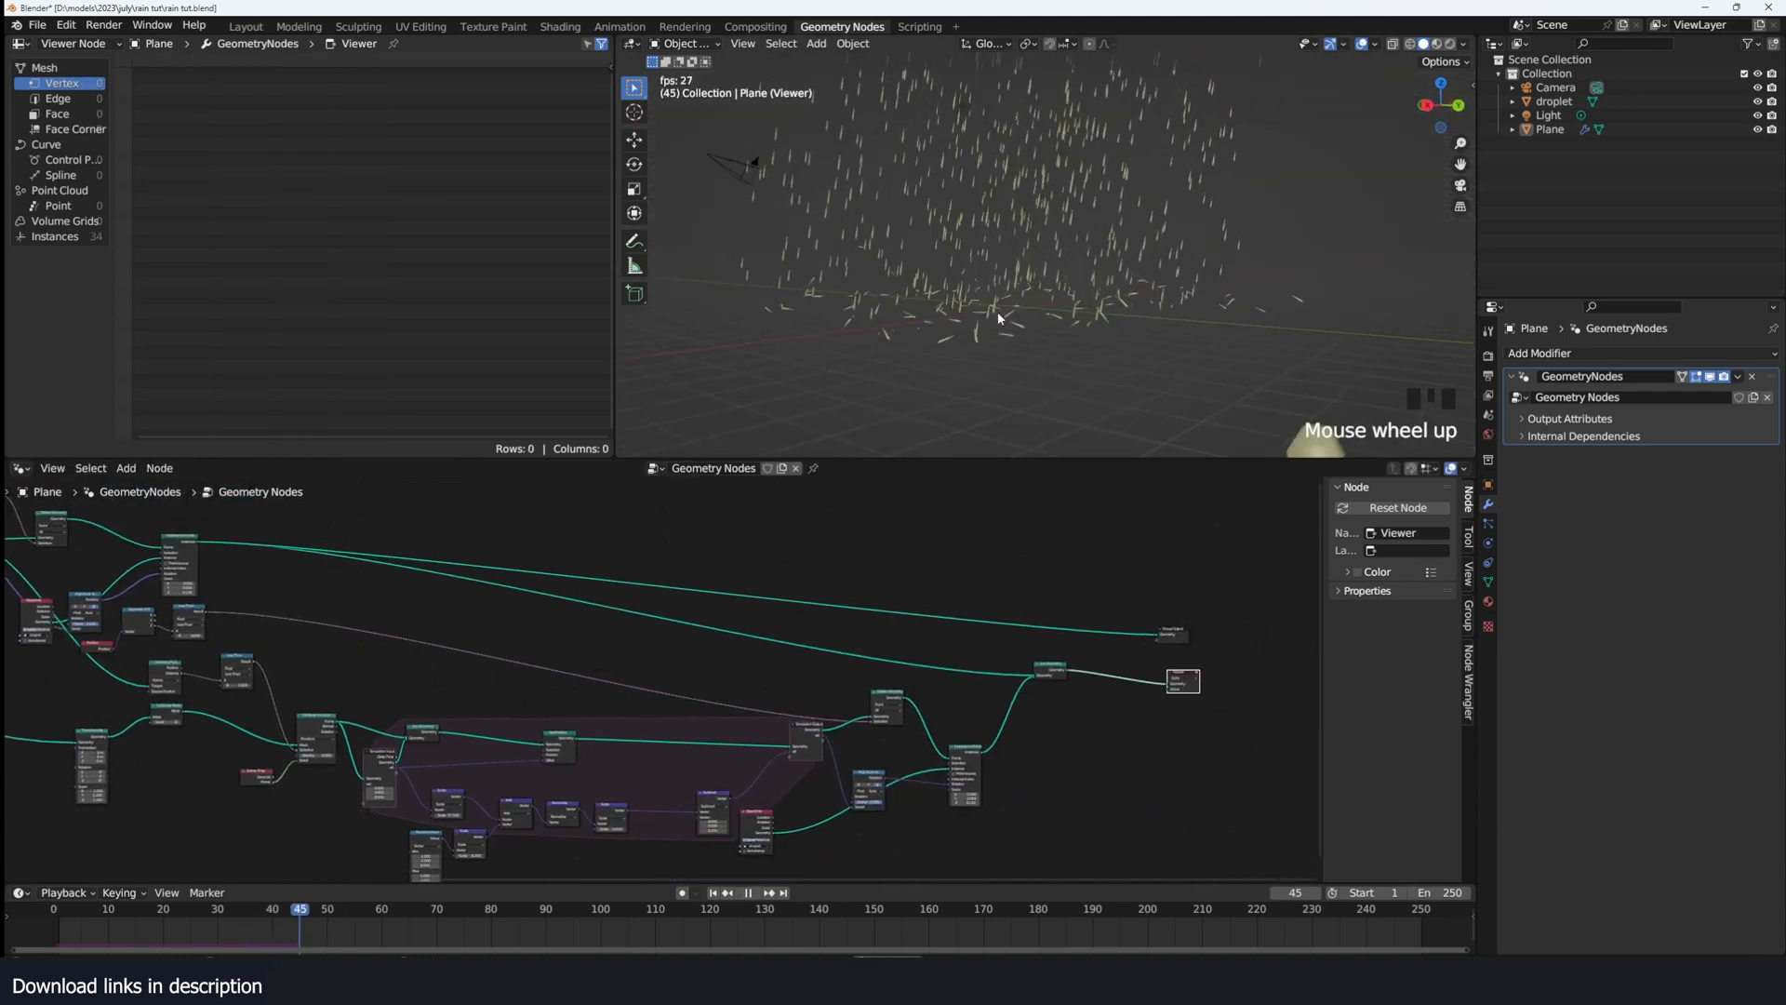
{"action": "middle_click_drag", "start_coordinate": [998, 315], "coordinate": [992, 357]}
{"action": "scroll", "coordinate": [973, 361], "scroll_direction": "down", "scroll_amount": 3}
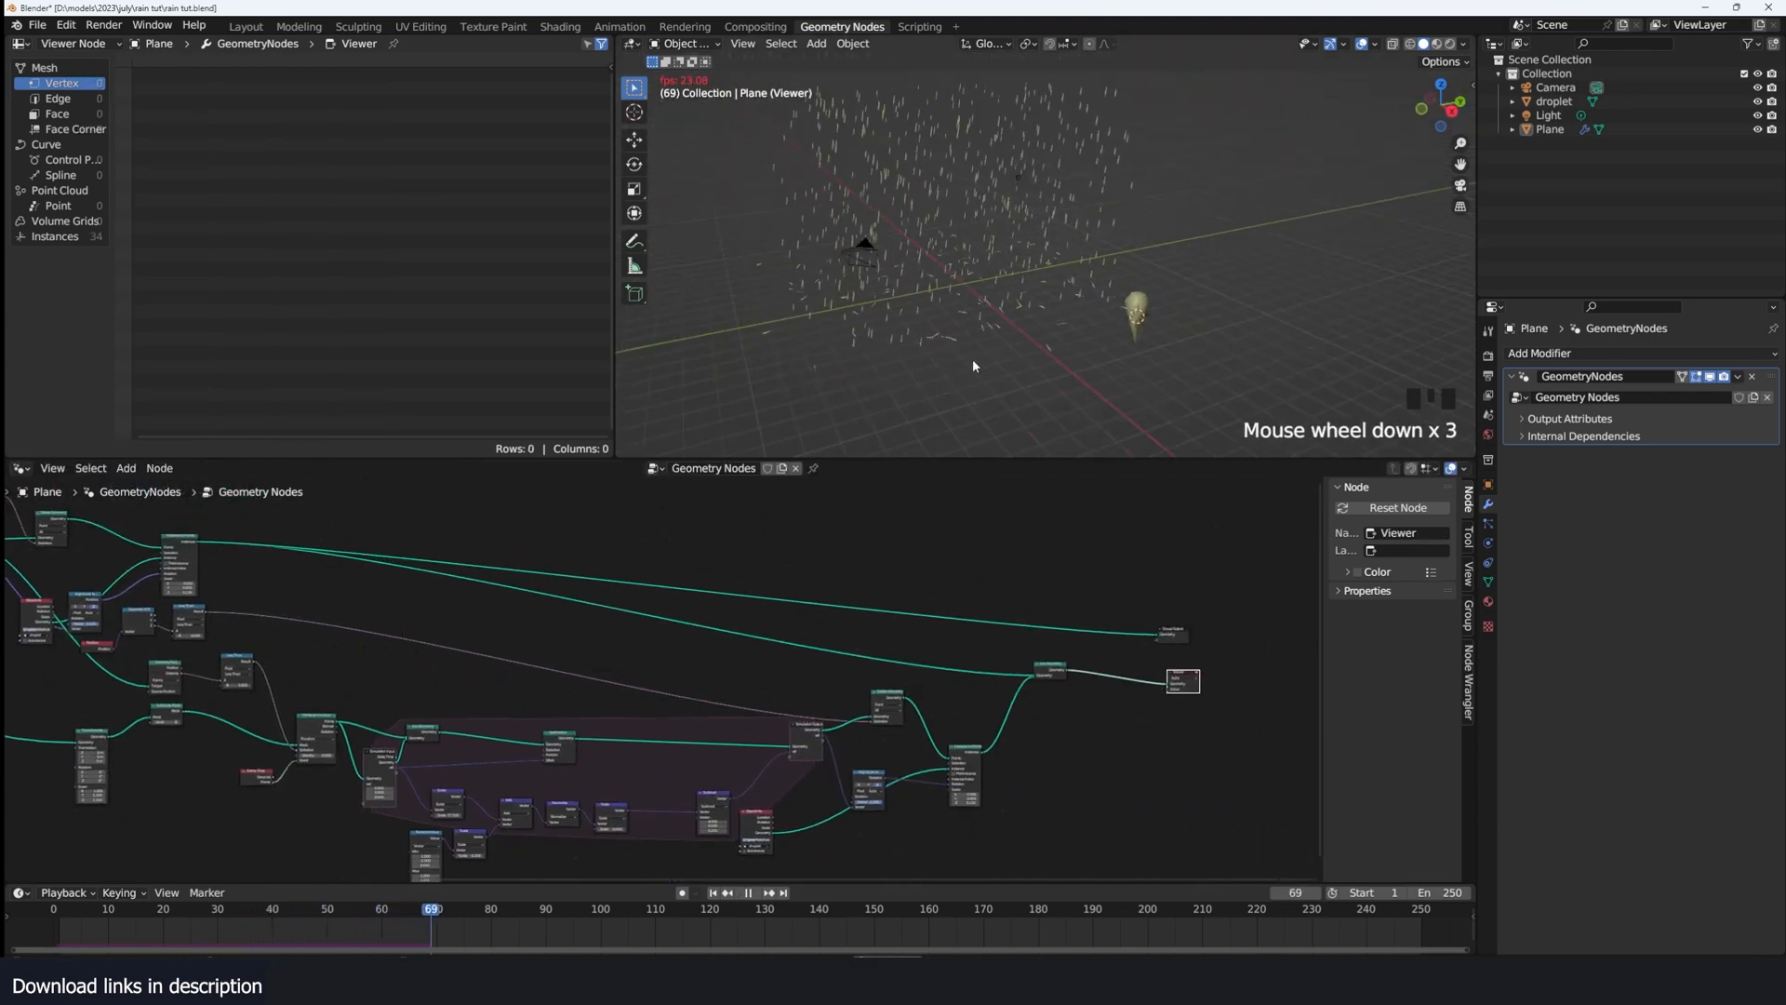
{"action": "key", "text": "space"}
{"action": "left_click", "coordinate": [50, 929]}
{"action": "key", "text": "space"}
{"action": "middle_click_drag", "start_coordinate": [979, 283], "coordinate": [974, 255]}
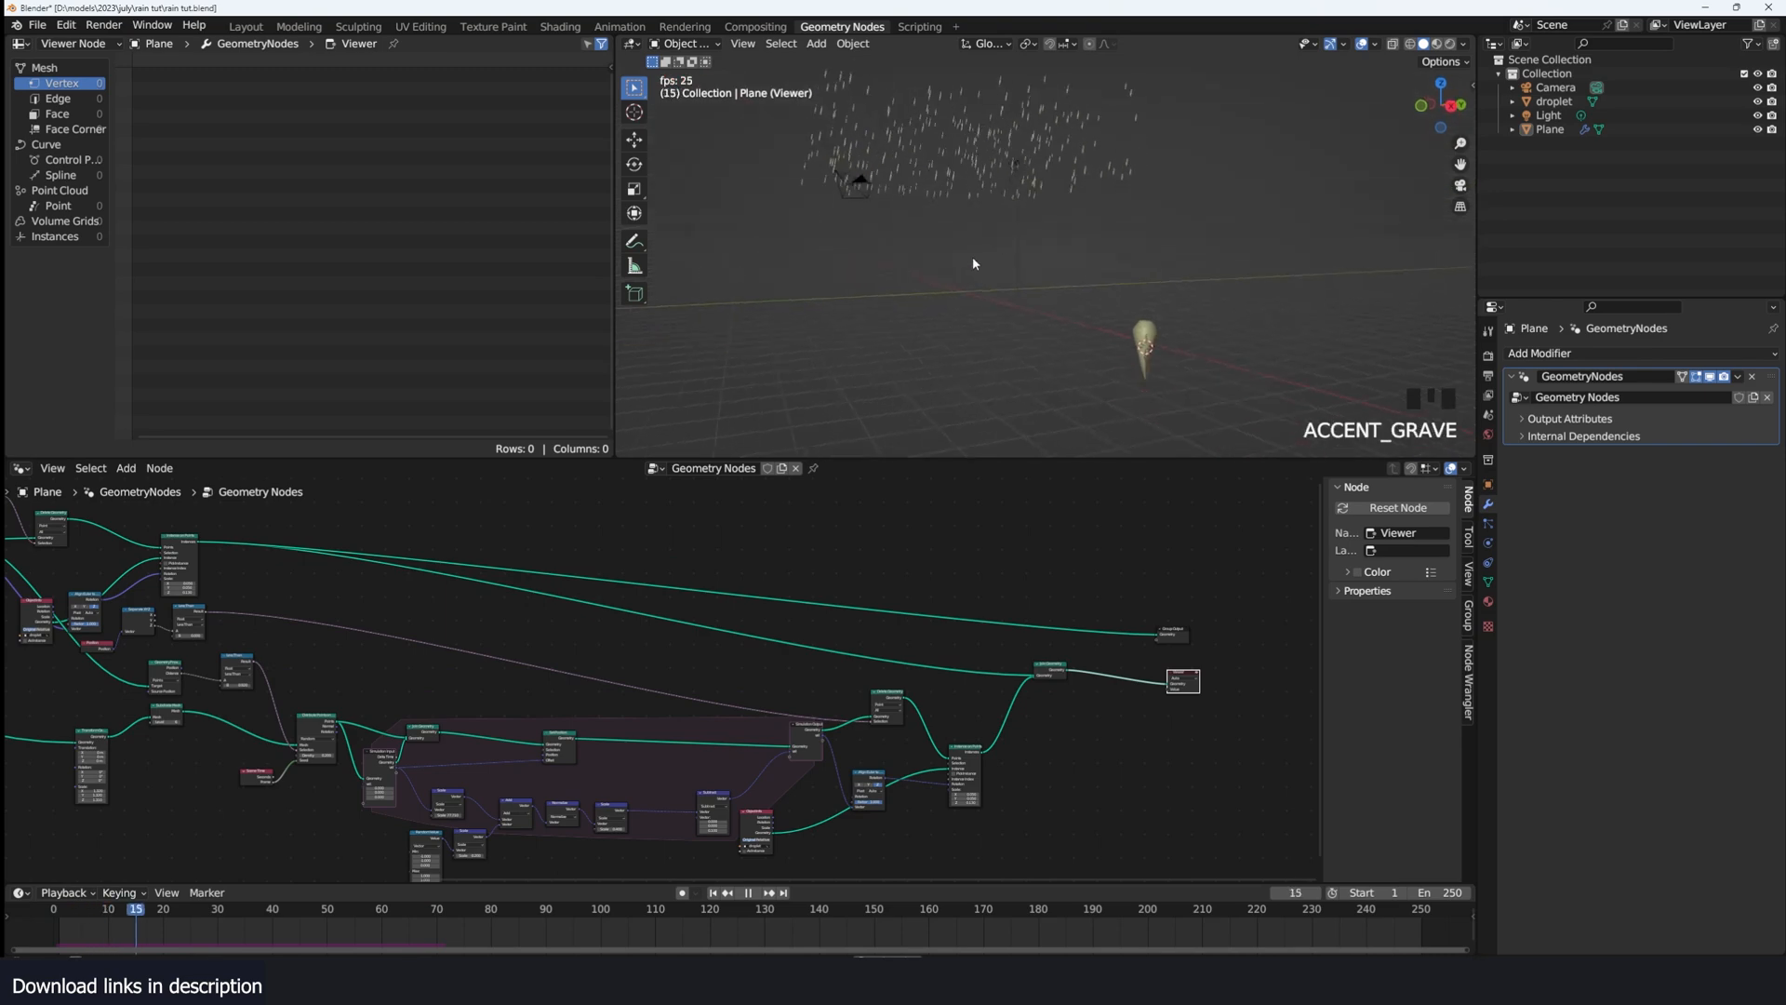
{"action": "scroll", "coordinate": [973, 255], "scroll_direction": "up", "scroll_amount": 1}
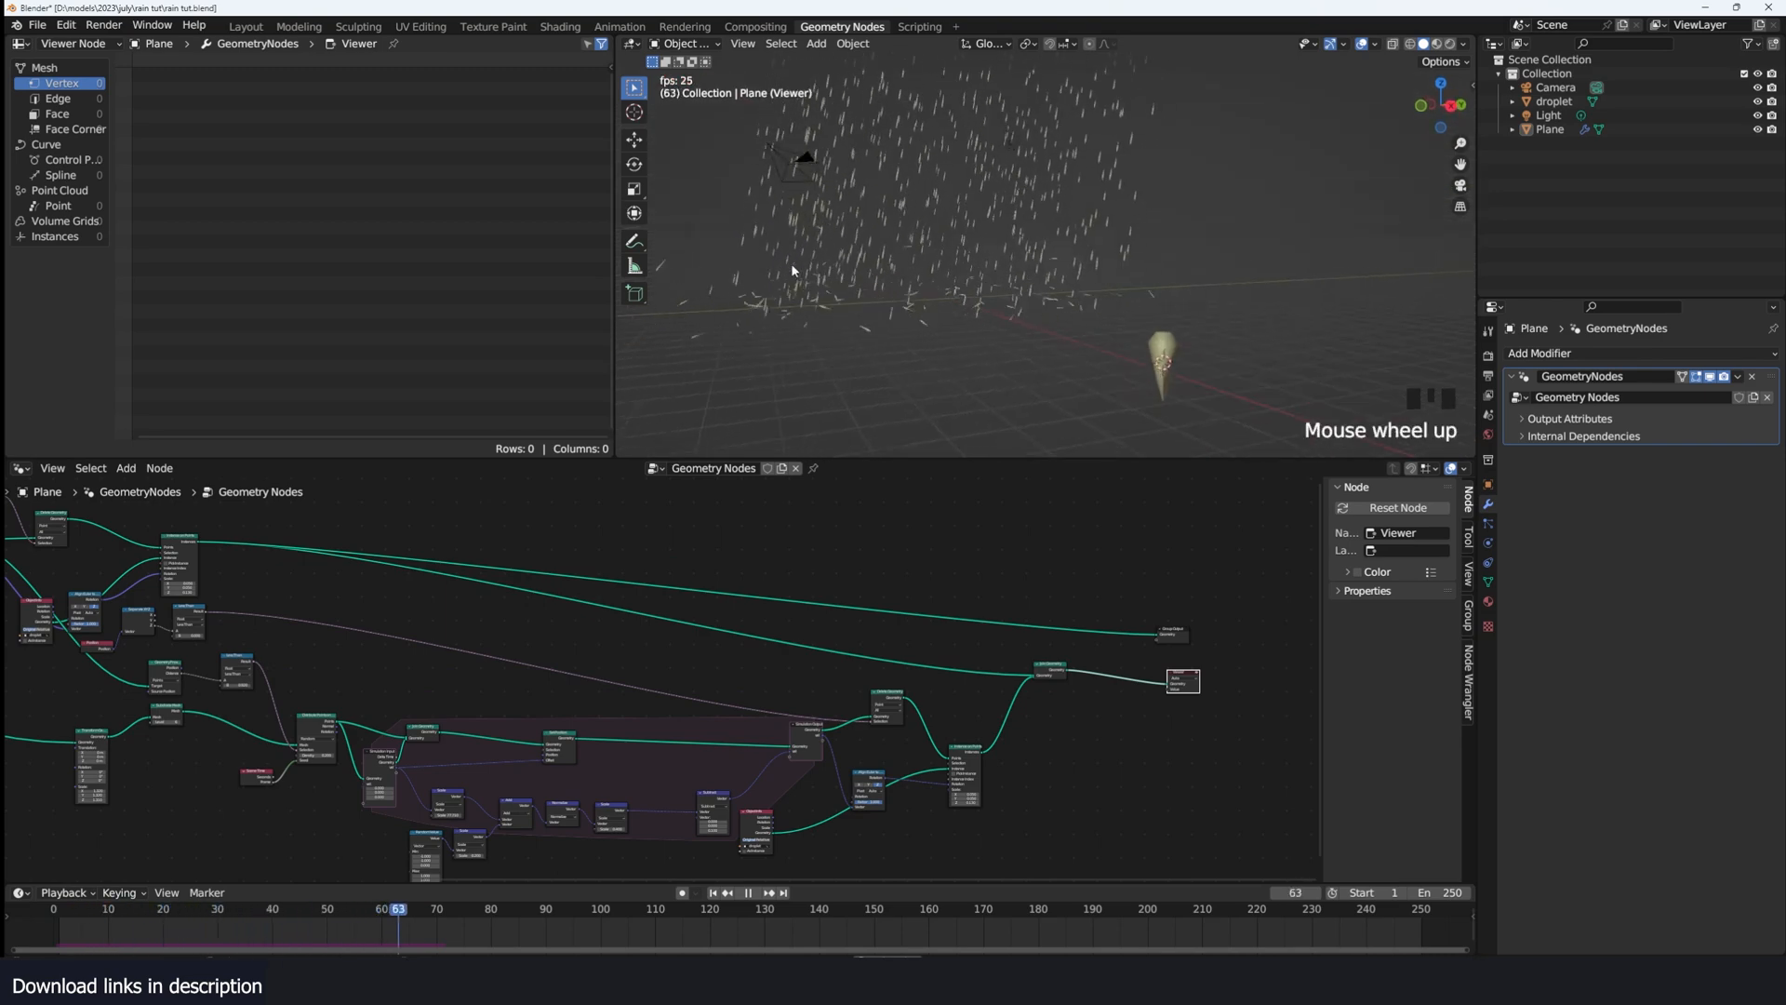
{"action": "key", "text": "grave"}
{"action": "middle_click_drag", "start_coordinate": [899, 310], "coordinate": [845, 299]}
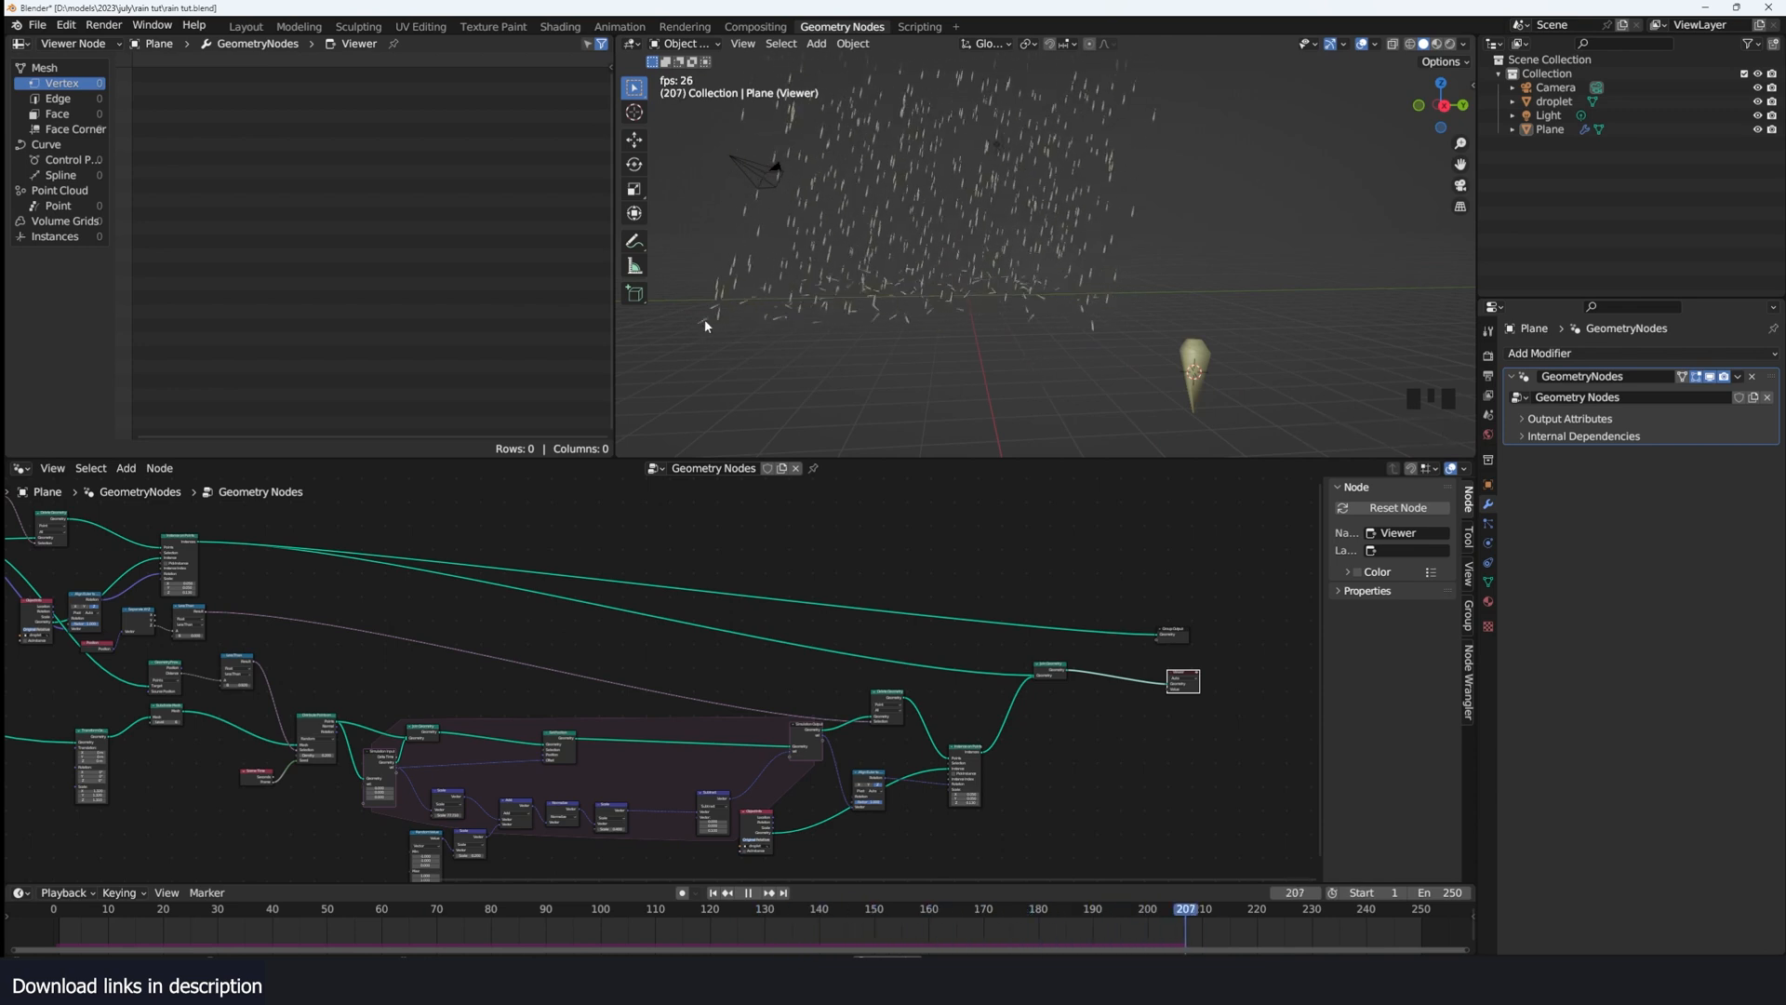
{"action": "key", "text": "space"}
{"action": "scroll", "coordinate": [1031, 240], "scroll_direction": "up", "scroll_amount": 4}
{"action": "key", "text": "grave"}
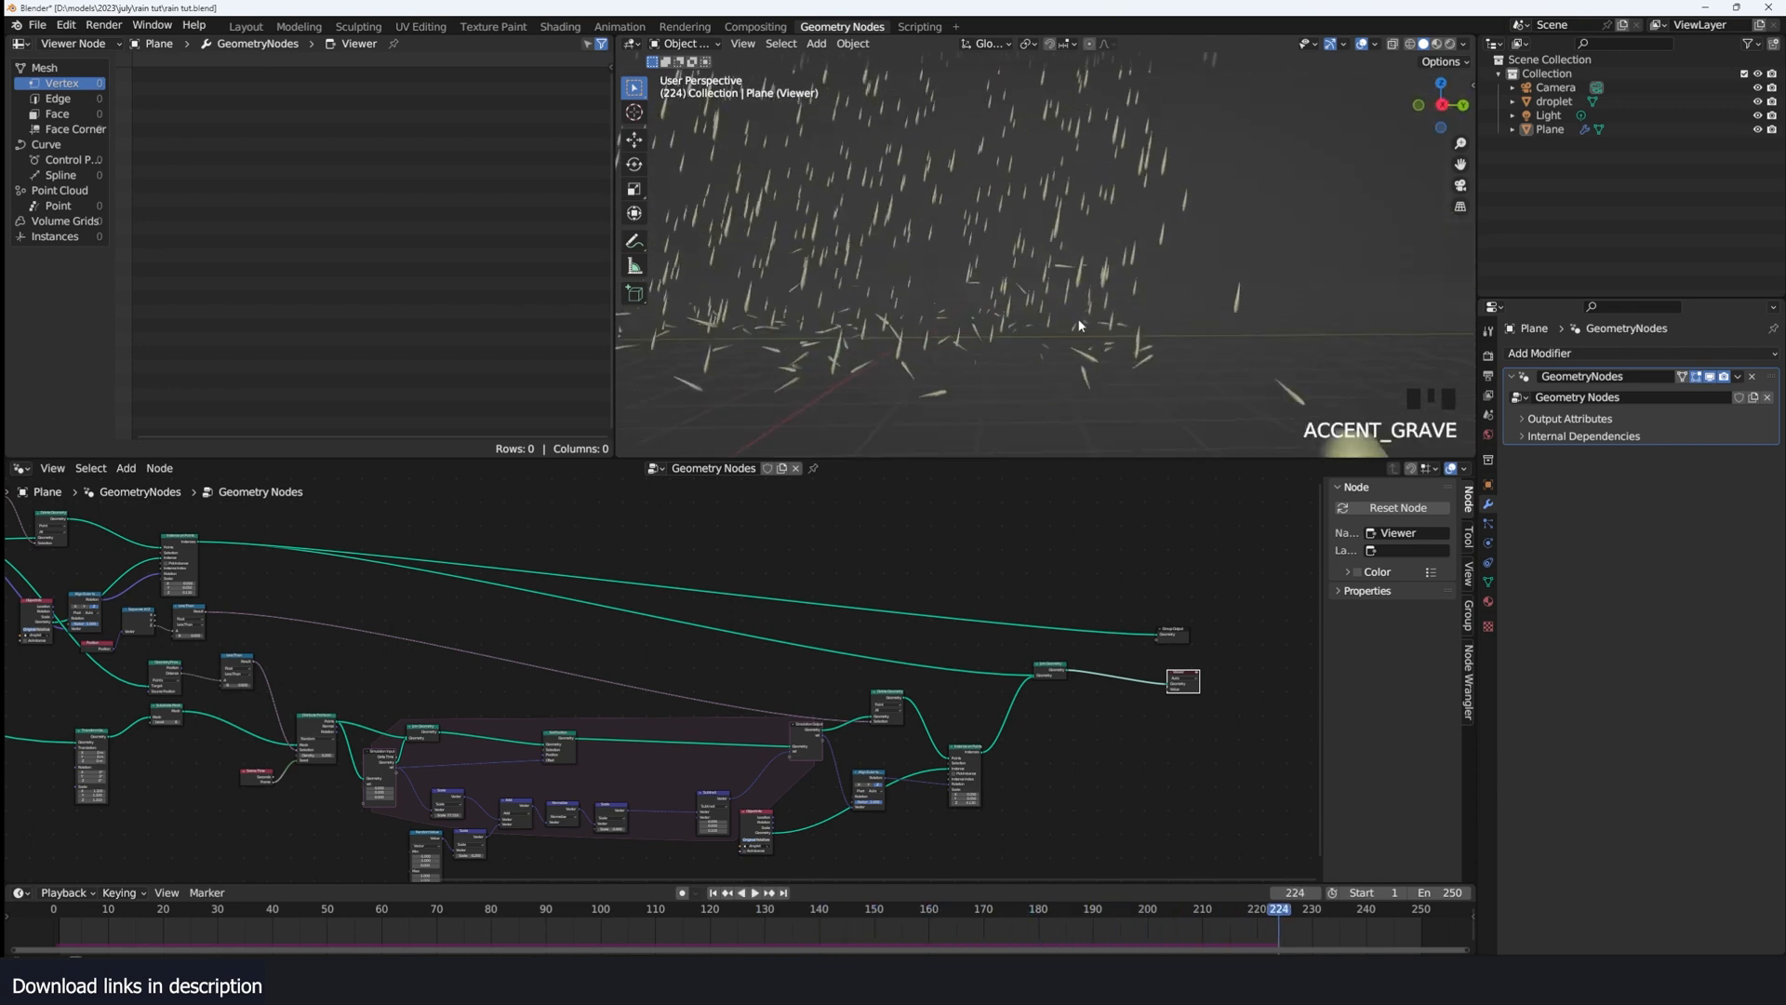
{"action": "scroll", "coordinate": [1051, 204], "scroll_direction": "down", "scroll_amount": 2}
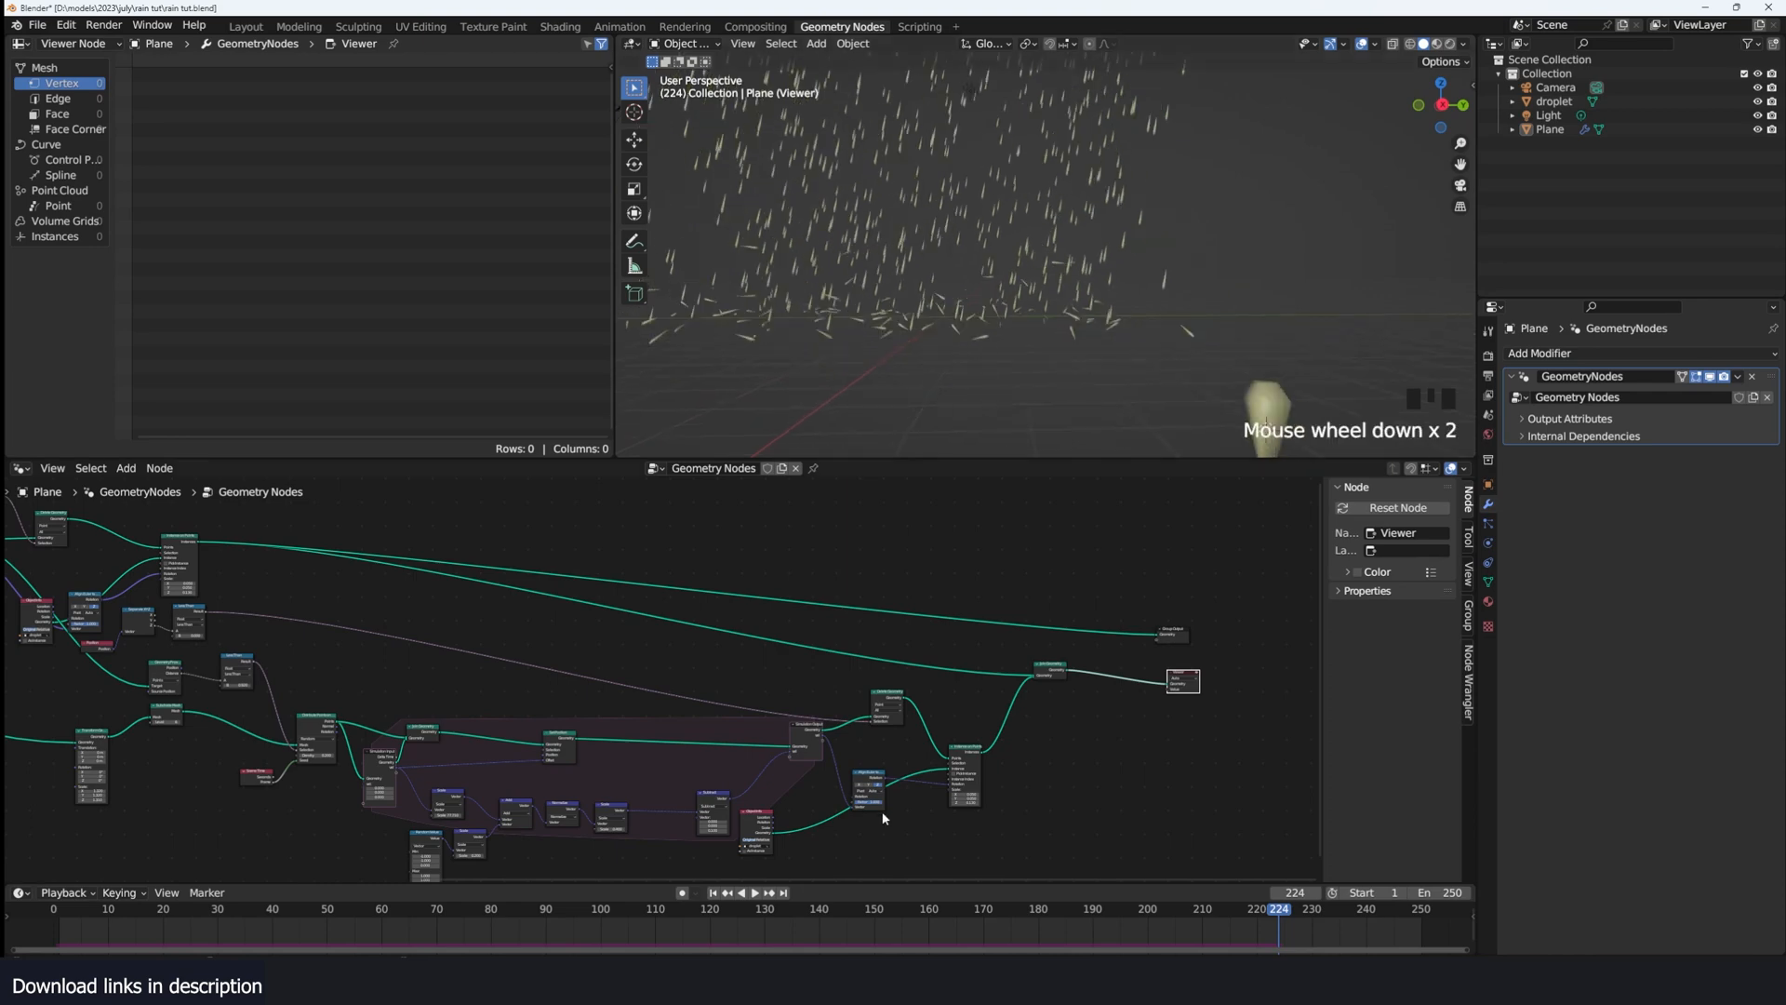
Step: Duplicate the splash node chain from Transform Geometry through Join Geometry, keeping its incoming links, and place the copy below the original
{"action": "scroll", "coordinate": [898, 707], "scroll_direction": "down", "scroll_amount": 1}
{"action": "scroll", "coordinate": [929, 744], "scroll_direction": "up", "scroll_amount": 4}
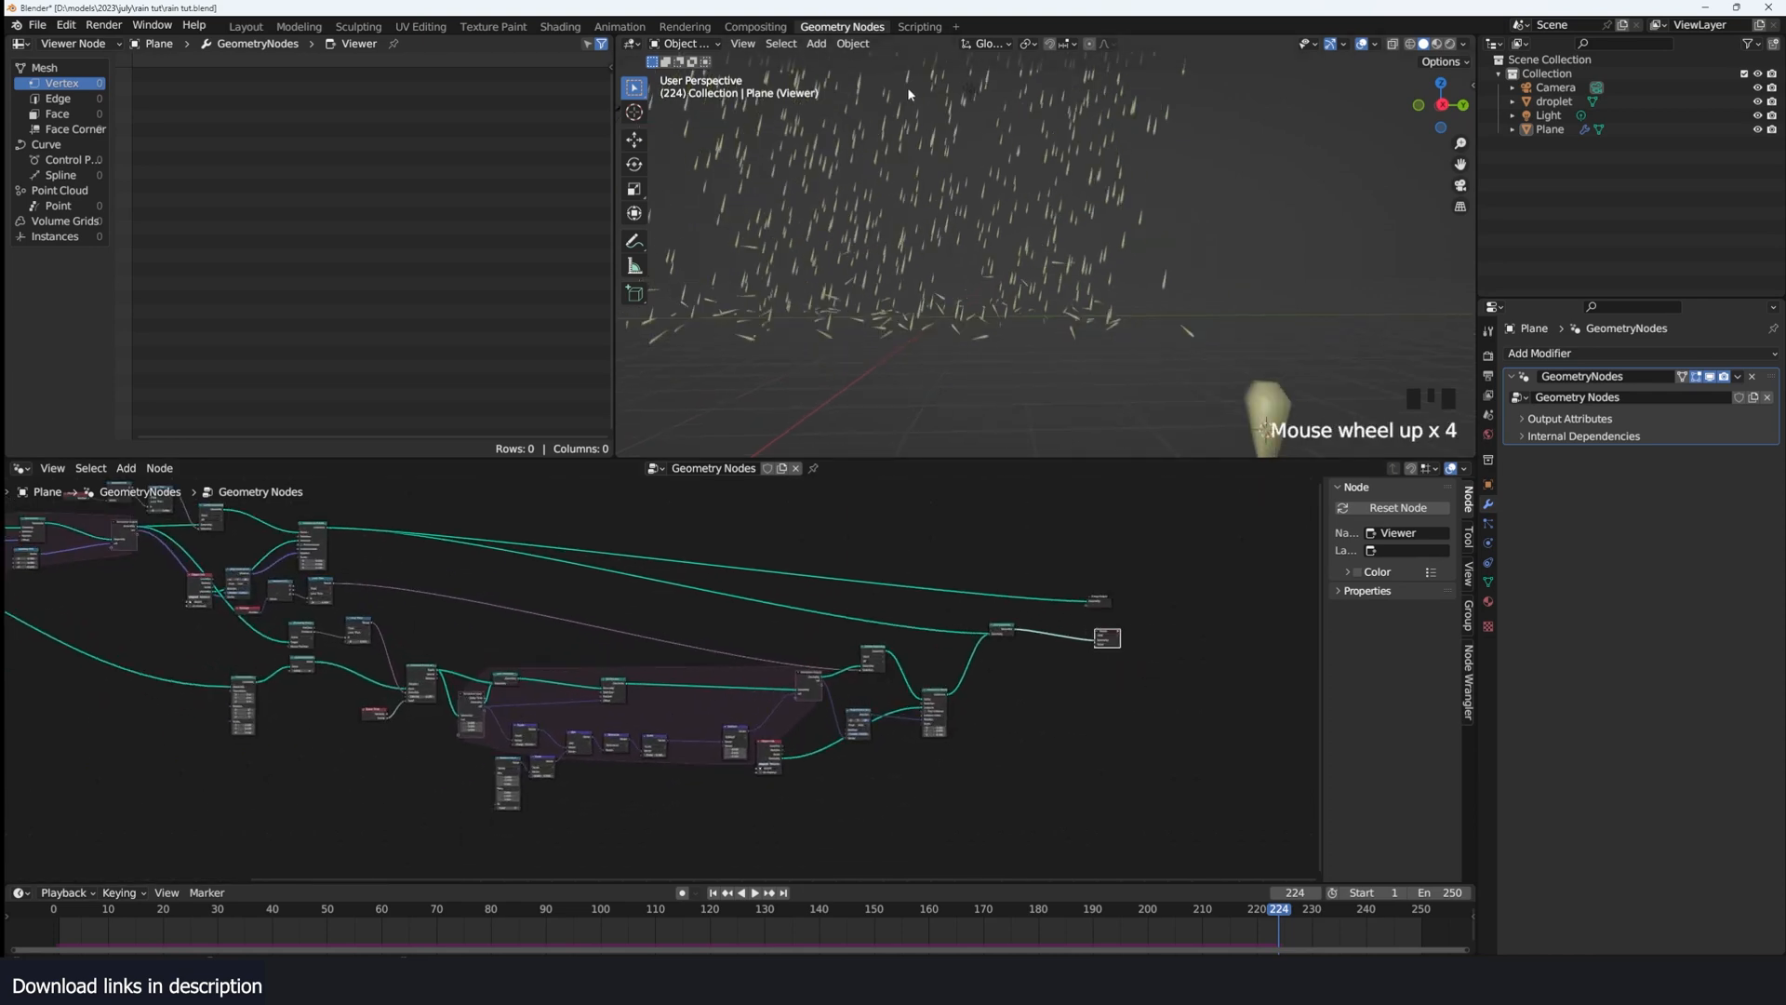
{"action": "scroll", "coordinate": [960, 98], "scroll_direction": "down", "scroll_amount": 3}
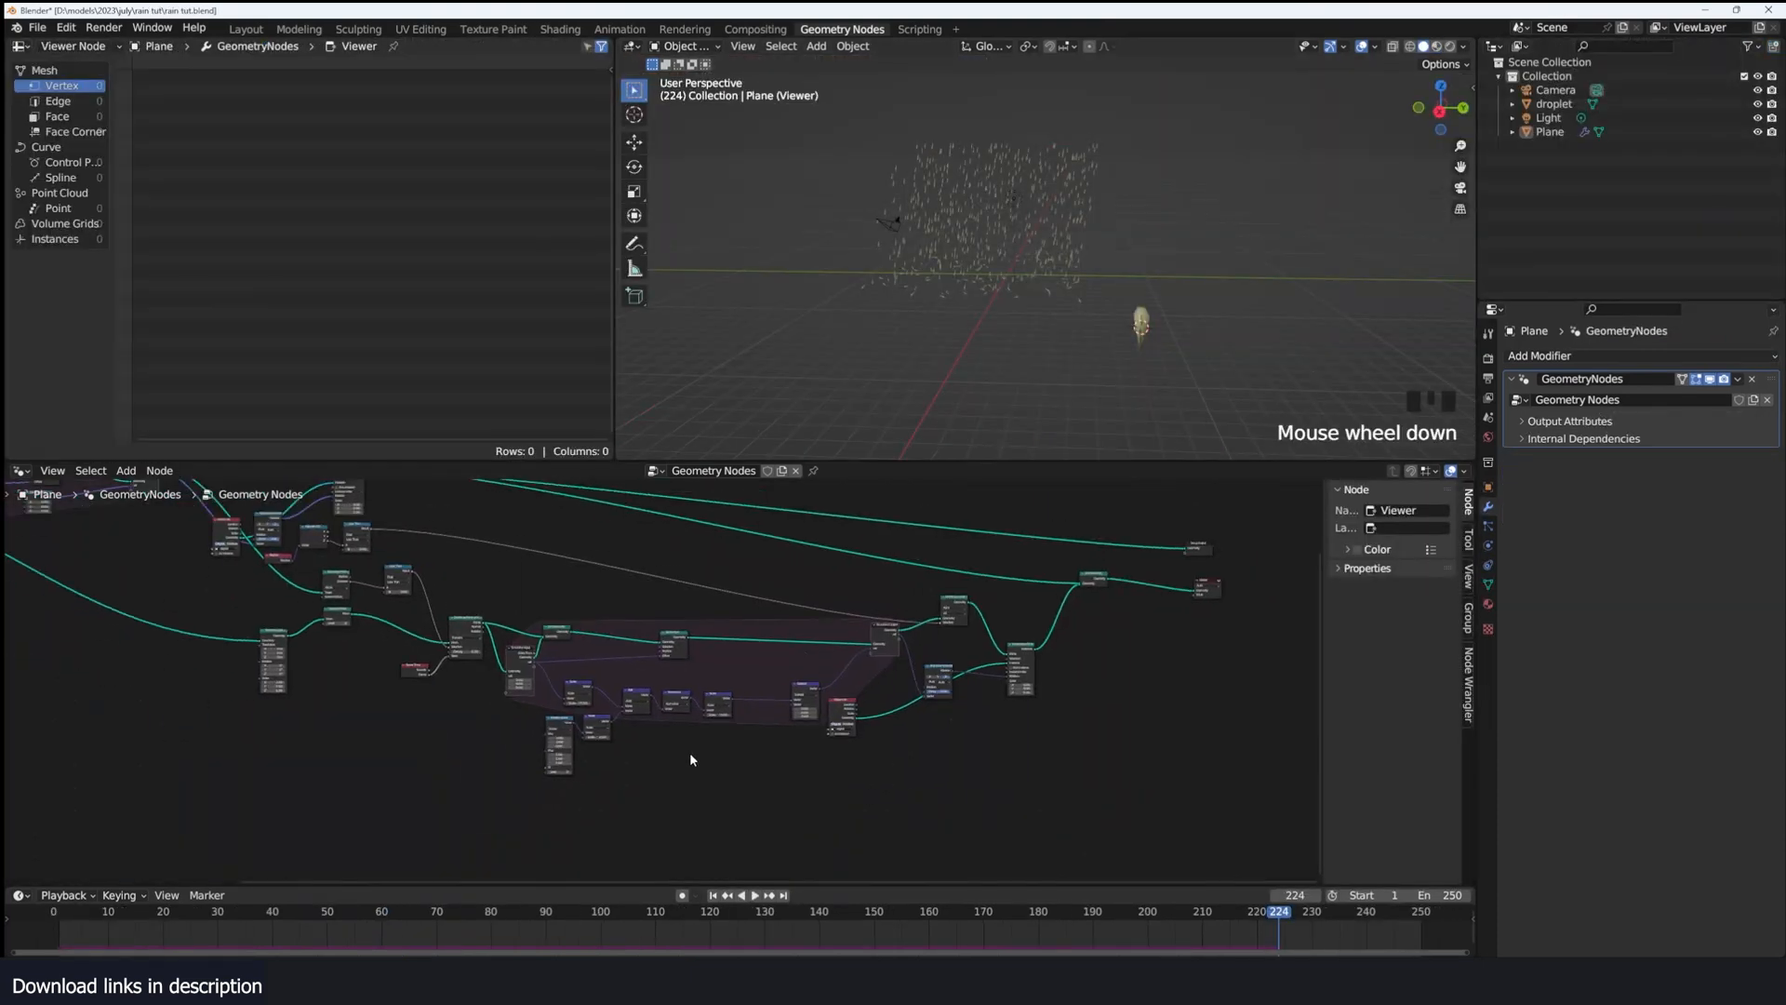
{"action": "scroll", "coordinate": [466, 717], "scroll_direction": "up", "scroll_amount": 2}
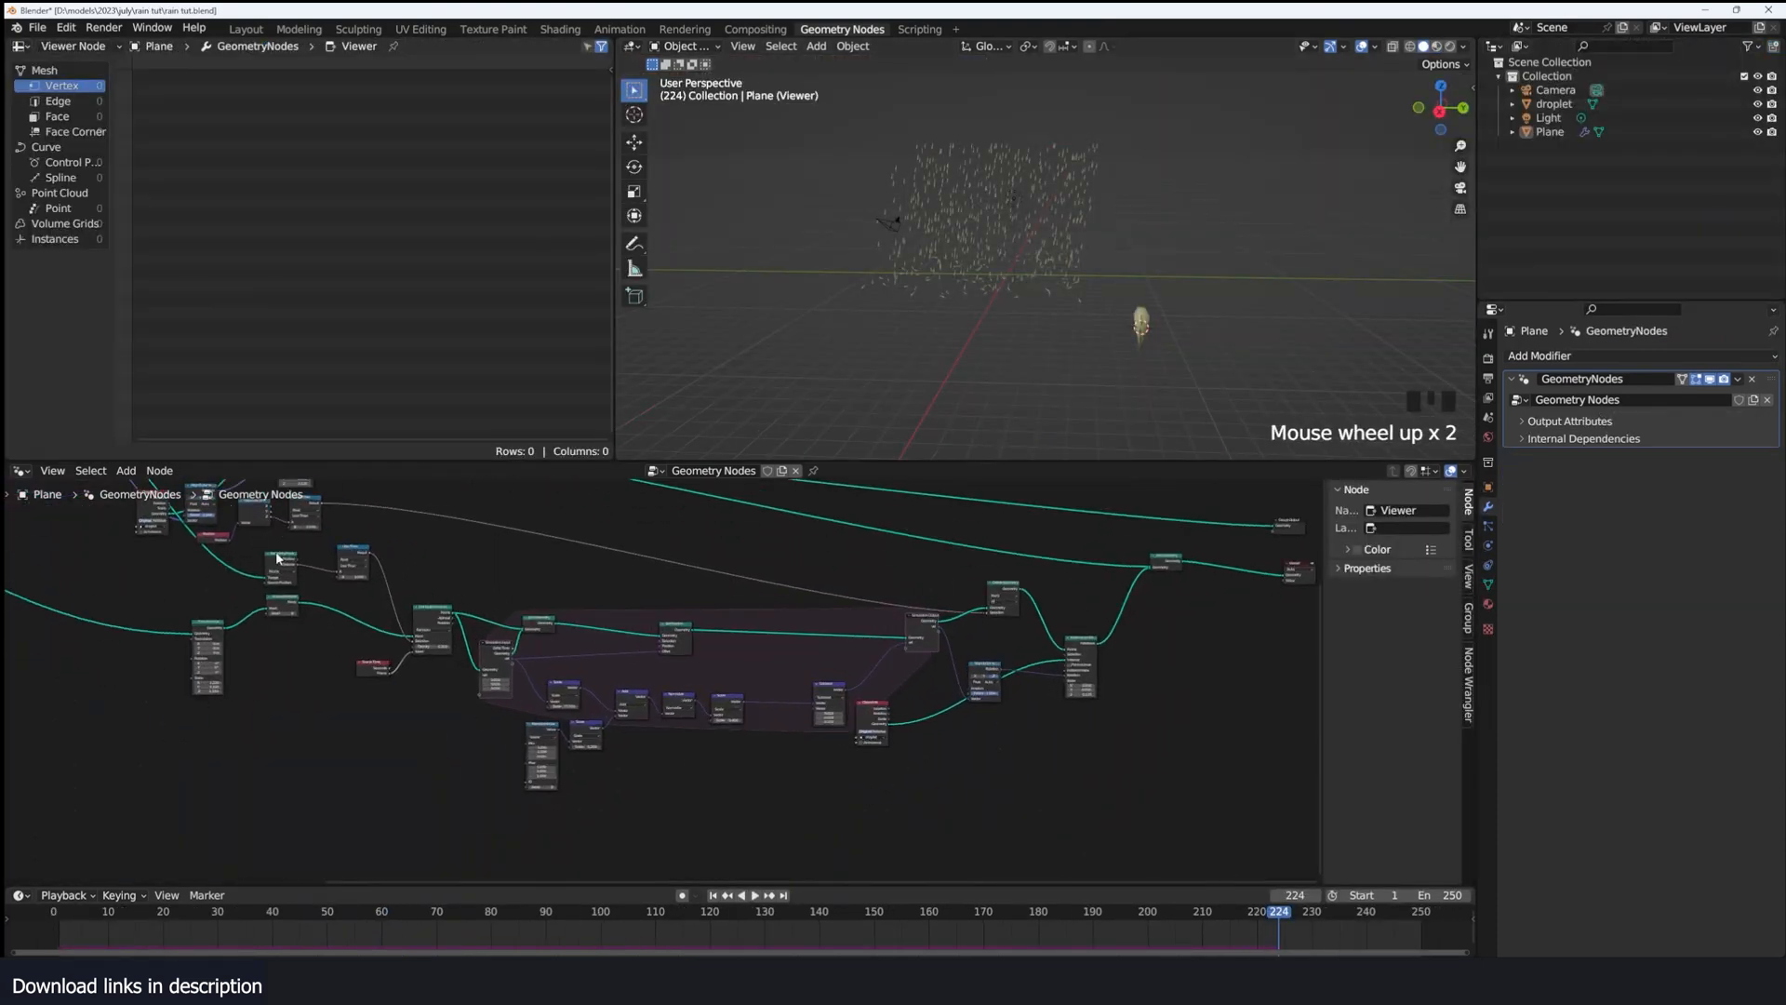
{"action": "left_click_drag", "start_coordinate": [174, 554], "coordinate": [1172, 816]}
{"action": "scroll", "coordinate": [625, 644], "scroll_direction": "down", "scroll_amount": 2}
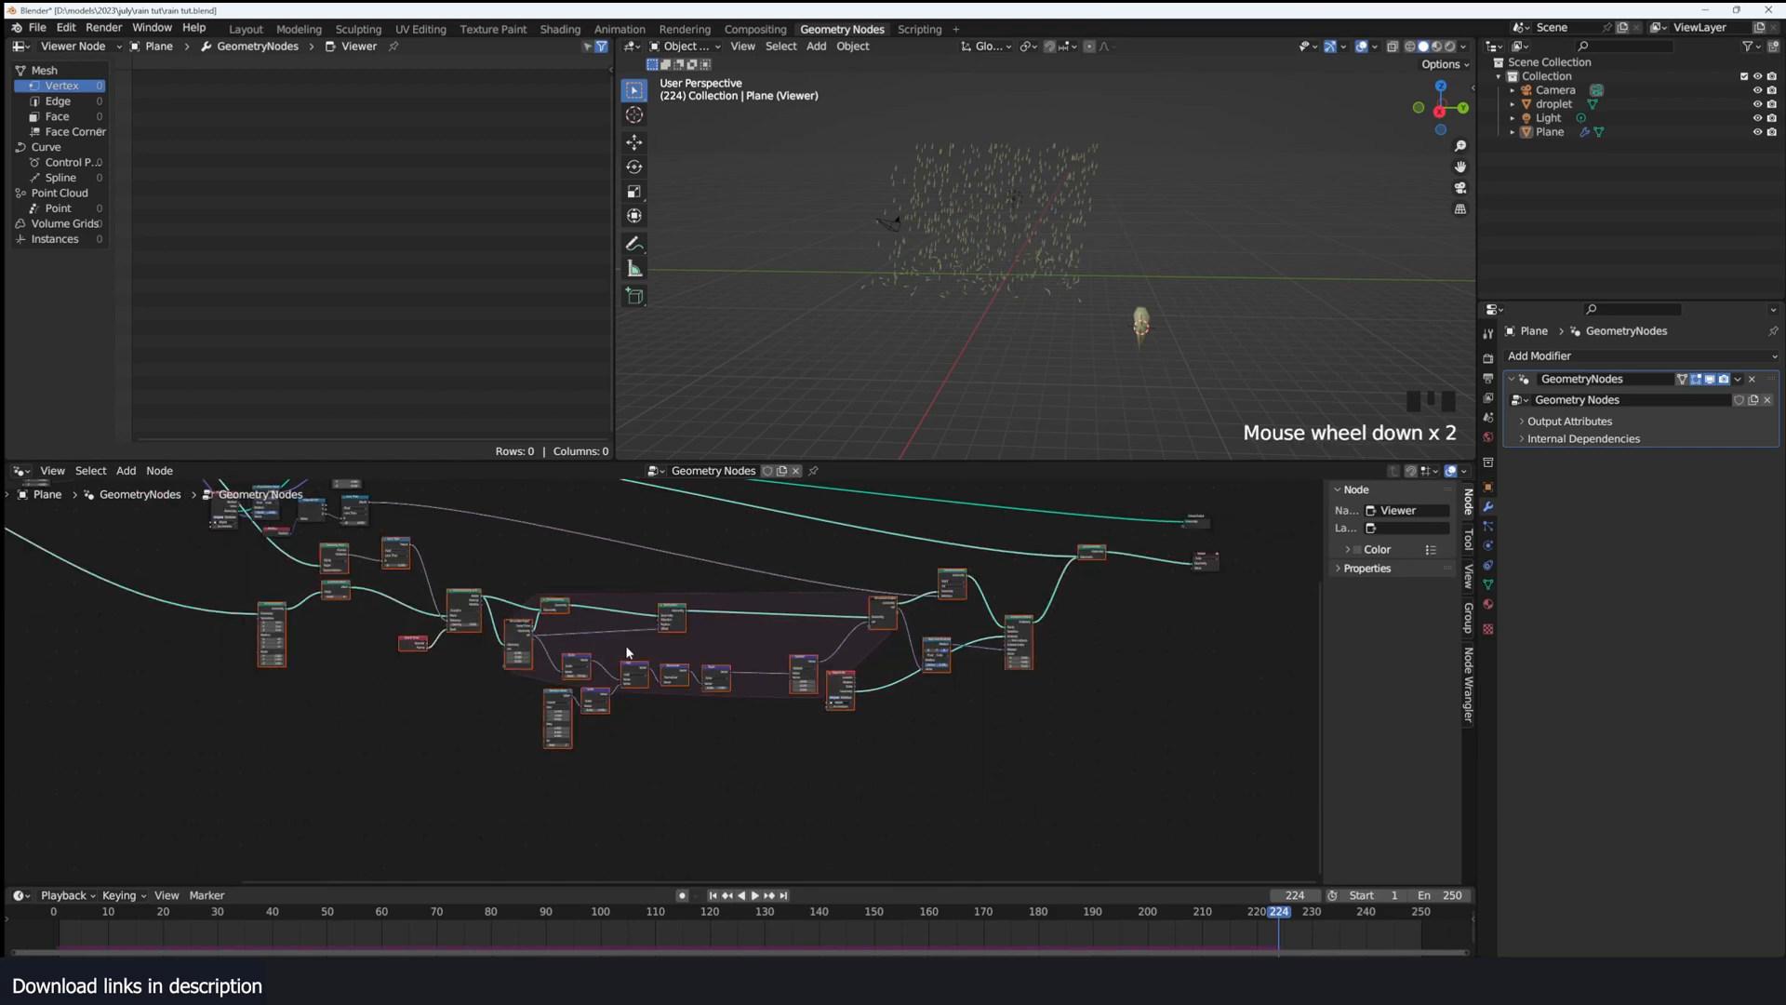
{"action": "key", "text": "ctrl+shift+d"}
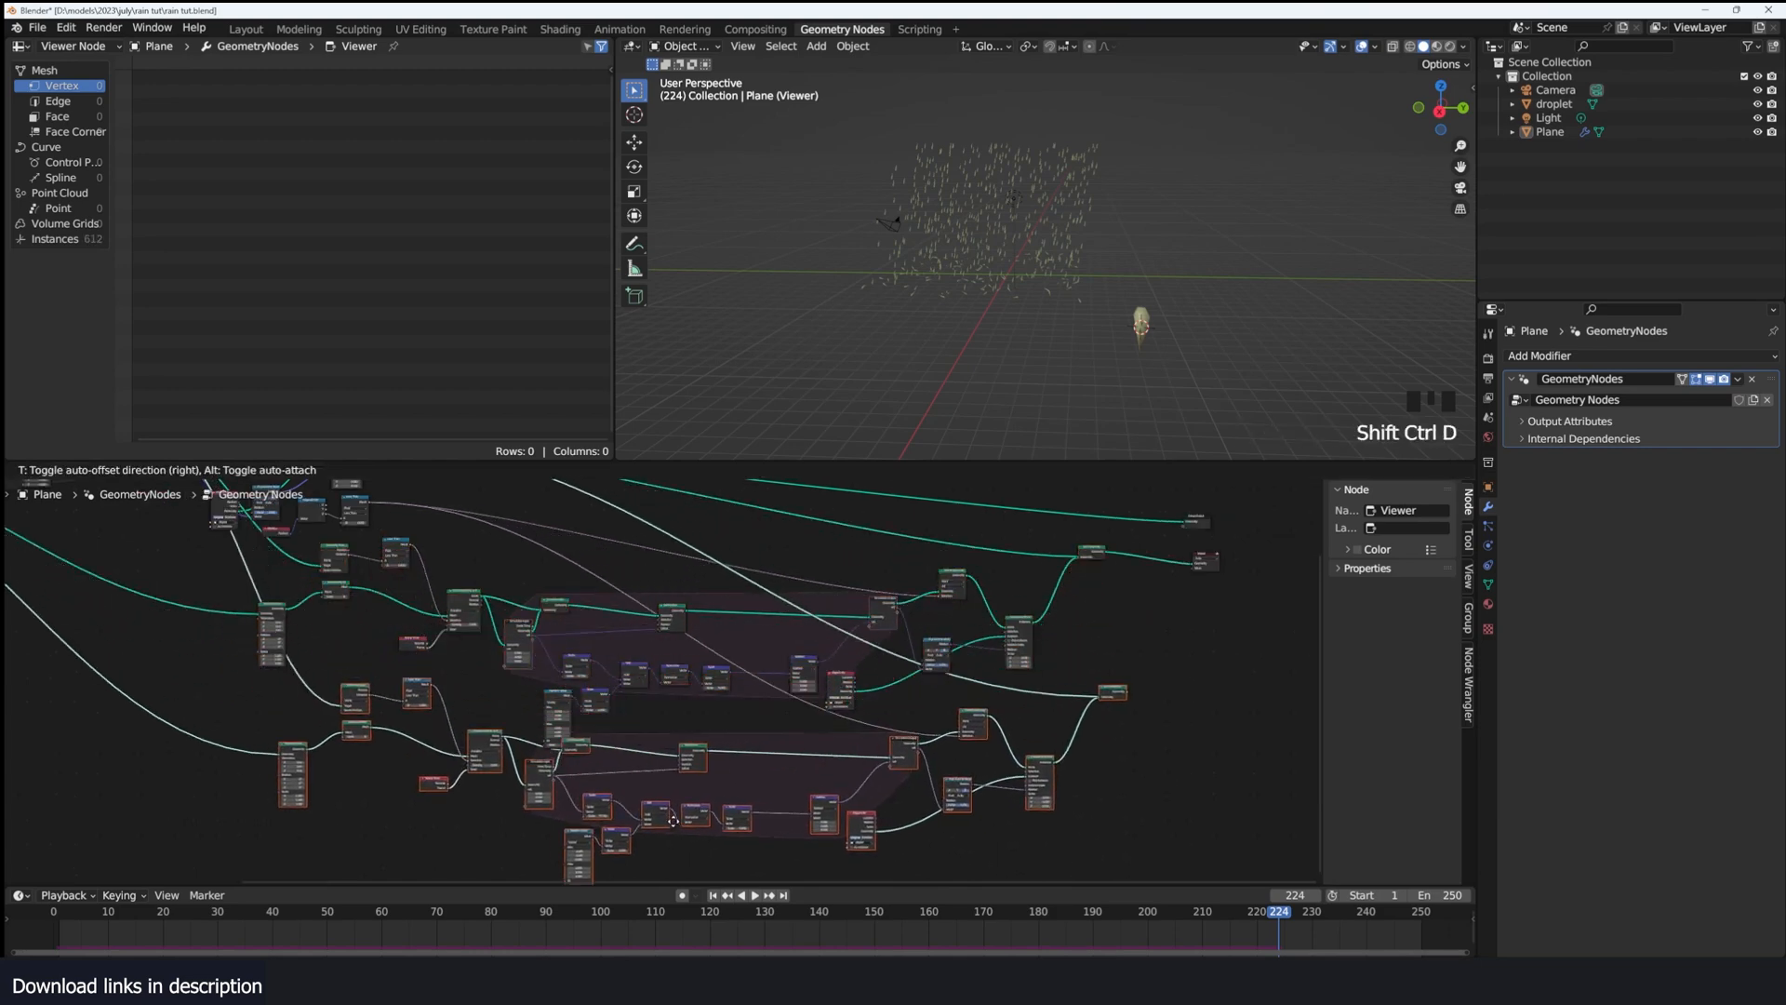
{"action": "left_click", "coordinate": [699, 796]}
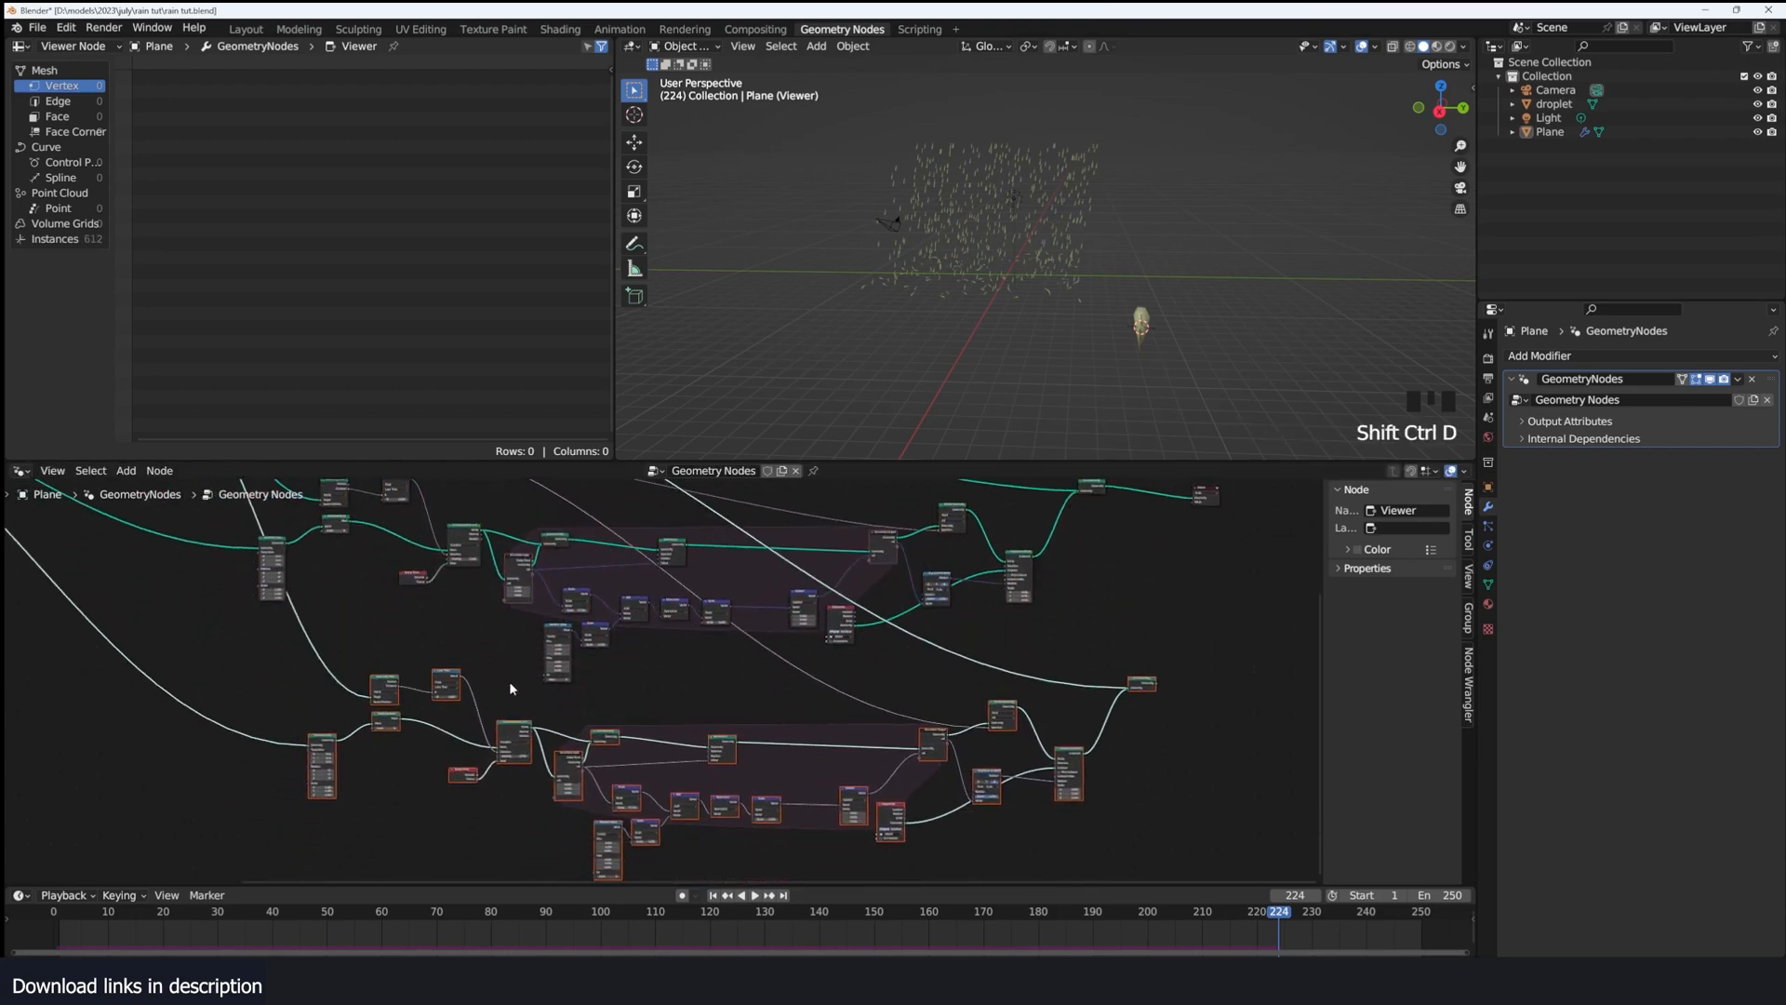
Step: Move the duplicated Join Geometry node away from its chain and lower the original Join Geometry node beside its Instance on Points node
{"action": "scroll", "coordinate": [1048, 562], "scroll_direction": "down", "scroll_amount": 3}
{"action": "left_click", "coordinate": [1044, 564]}
{"action": "scroll", "coordinate": [1035, 722], "scroll_direction": "up", "scroll_amount": 2}
{"action": "left_click_drag", "start_coordinate": [825, 557], "coordinate": [838, 605]}
{"action": "scroll", "coordinate": [850, 646], "scroll_direction": "up", "scroll_amount": 2}
{"action": "scroll", "coordinate": [886, 588], "scroll_direction": "down", "scroll_amount": 3}
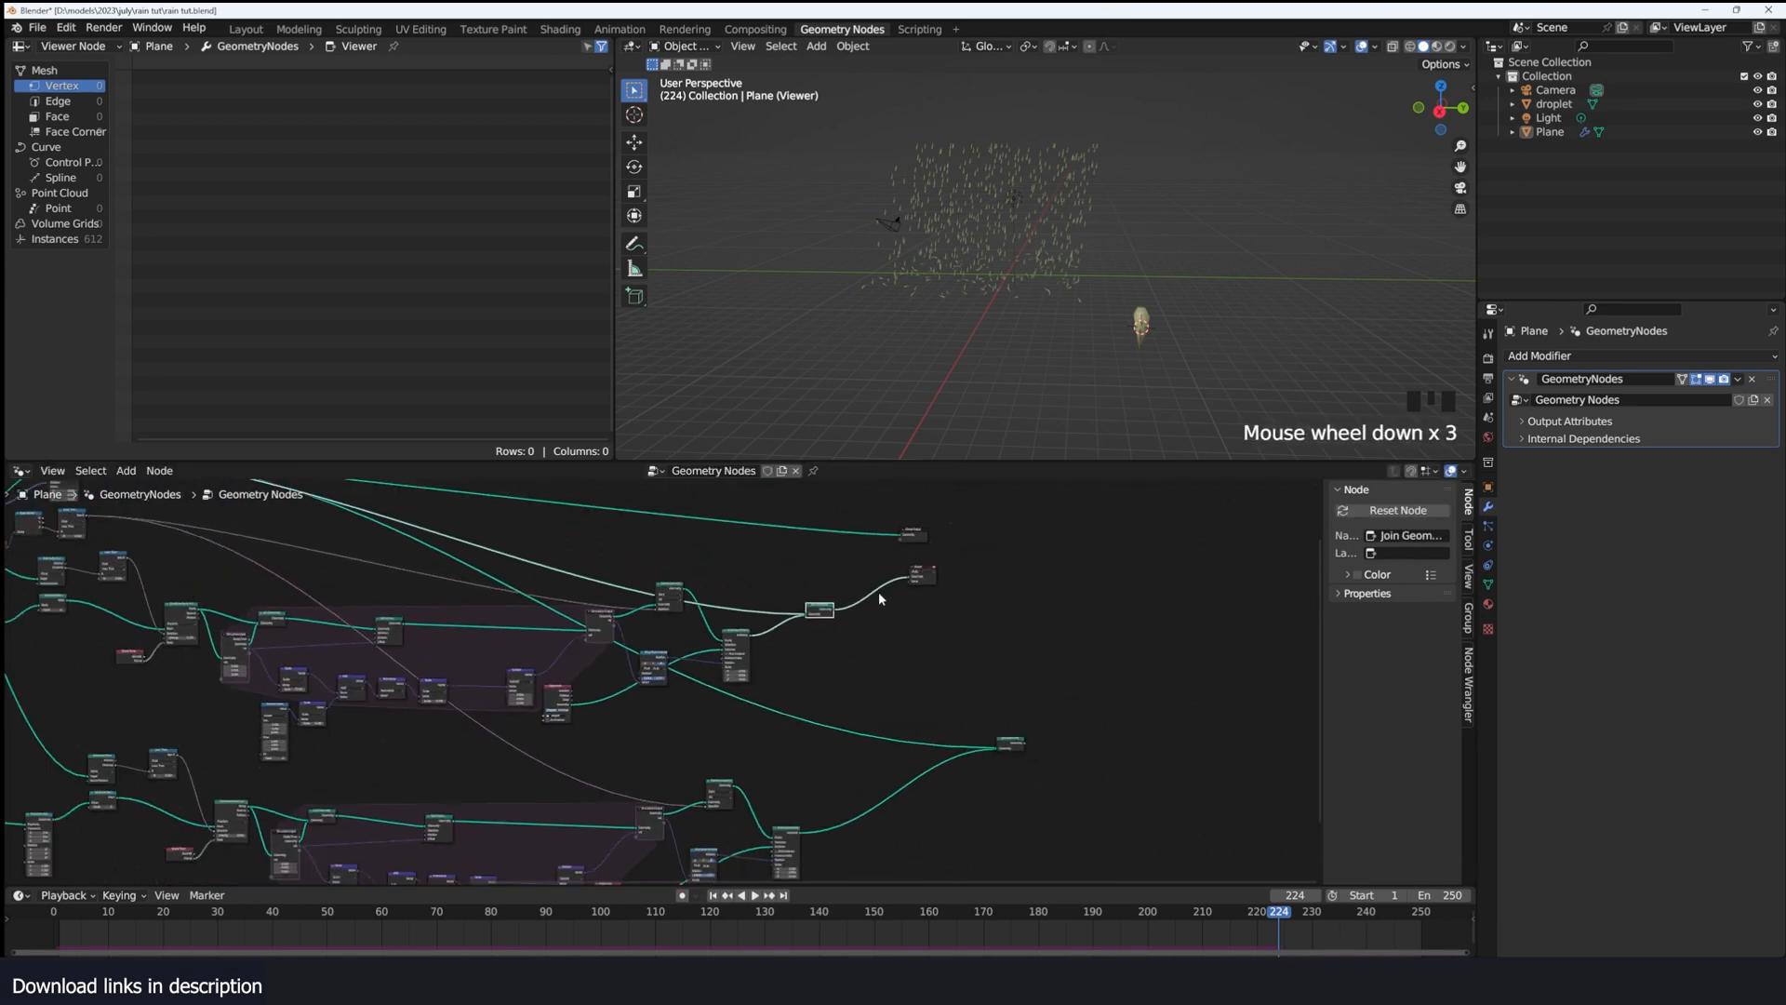
Step: Add a reroute on the long link into the original Join Geometry node, place it above that node, and shift the node nearer the Viewer
{"action": "right_click_drag", "start_coordinate": [632, 638], "coordinate": [643, 619], "text": "shift"}
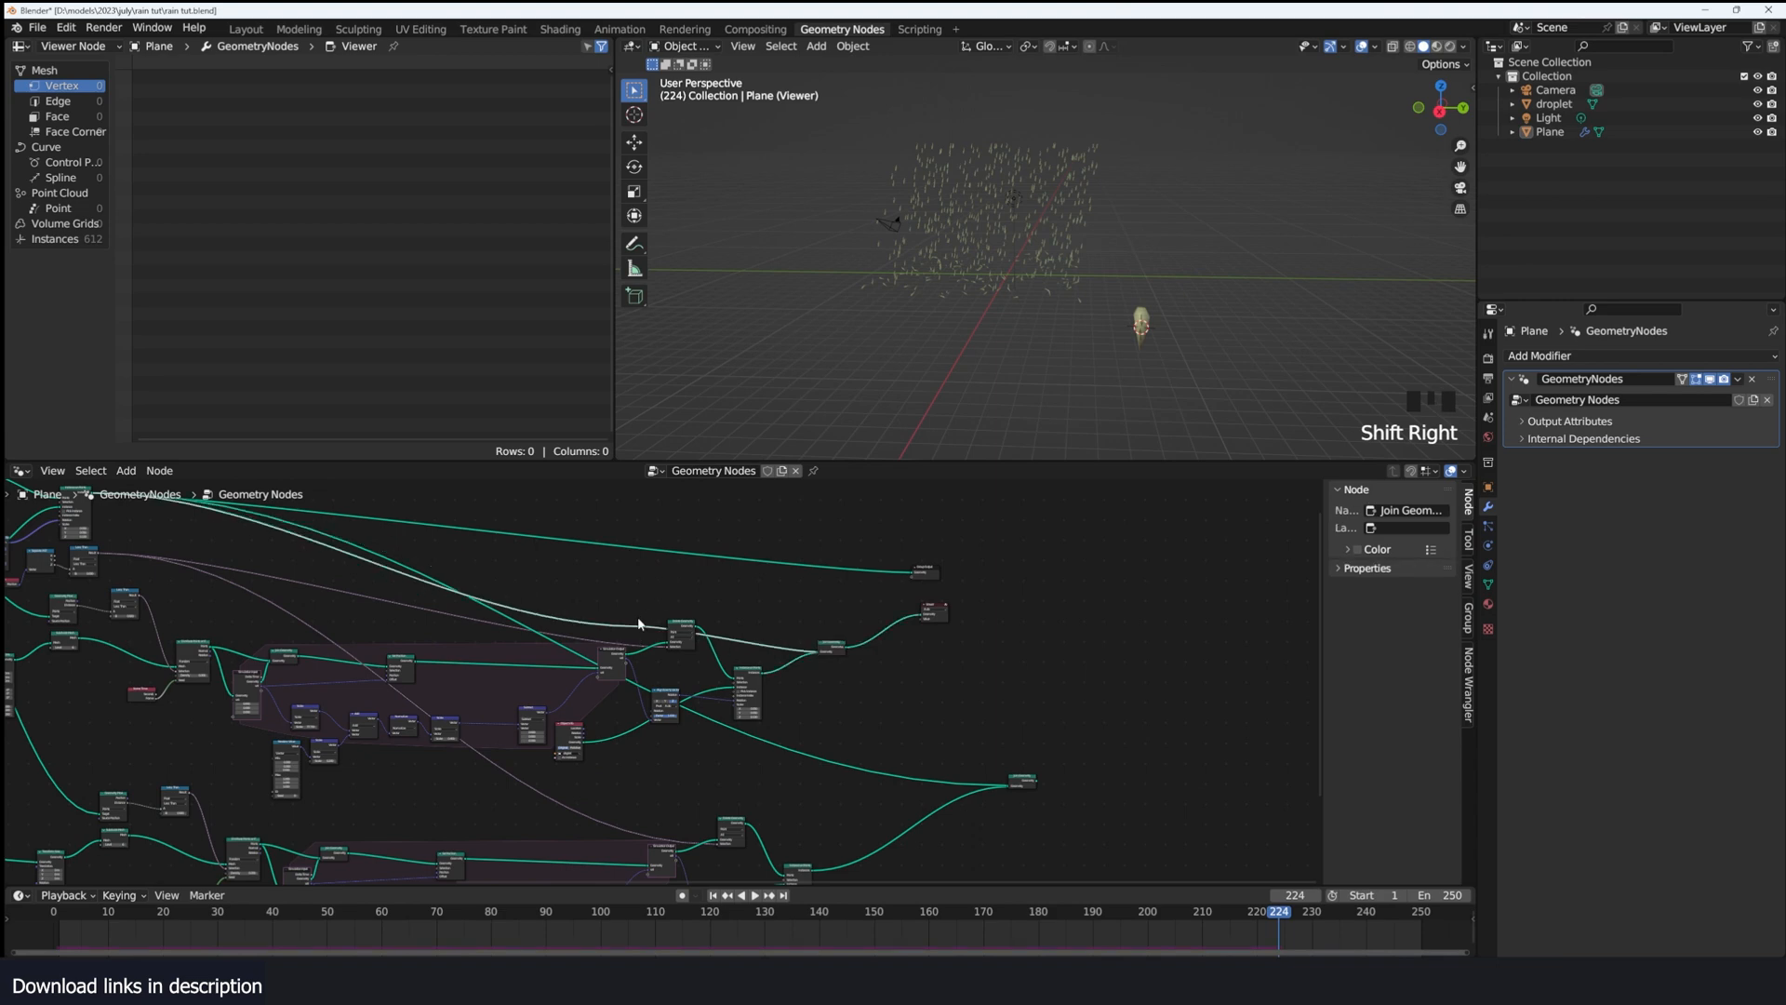
{"action": "left_click_drag", "start_coordinate": [630, 606], "coordinate": [653, 648]}
{"action": "key", "text": "g"}
{"action": "left_click", "coordinate": [805, 597]}
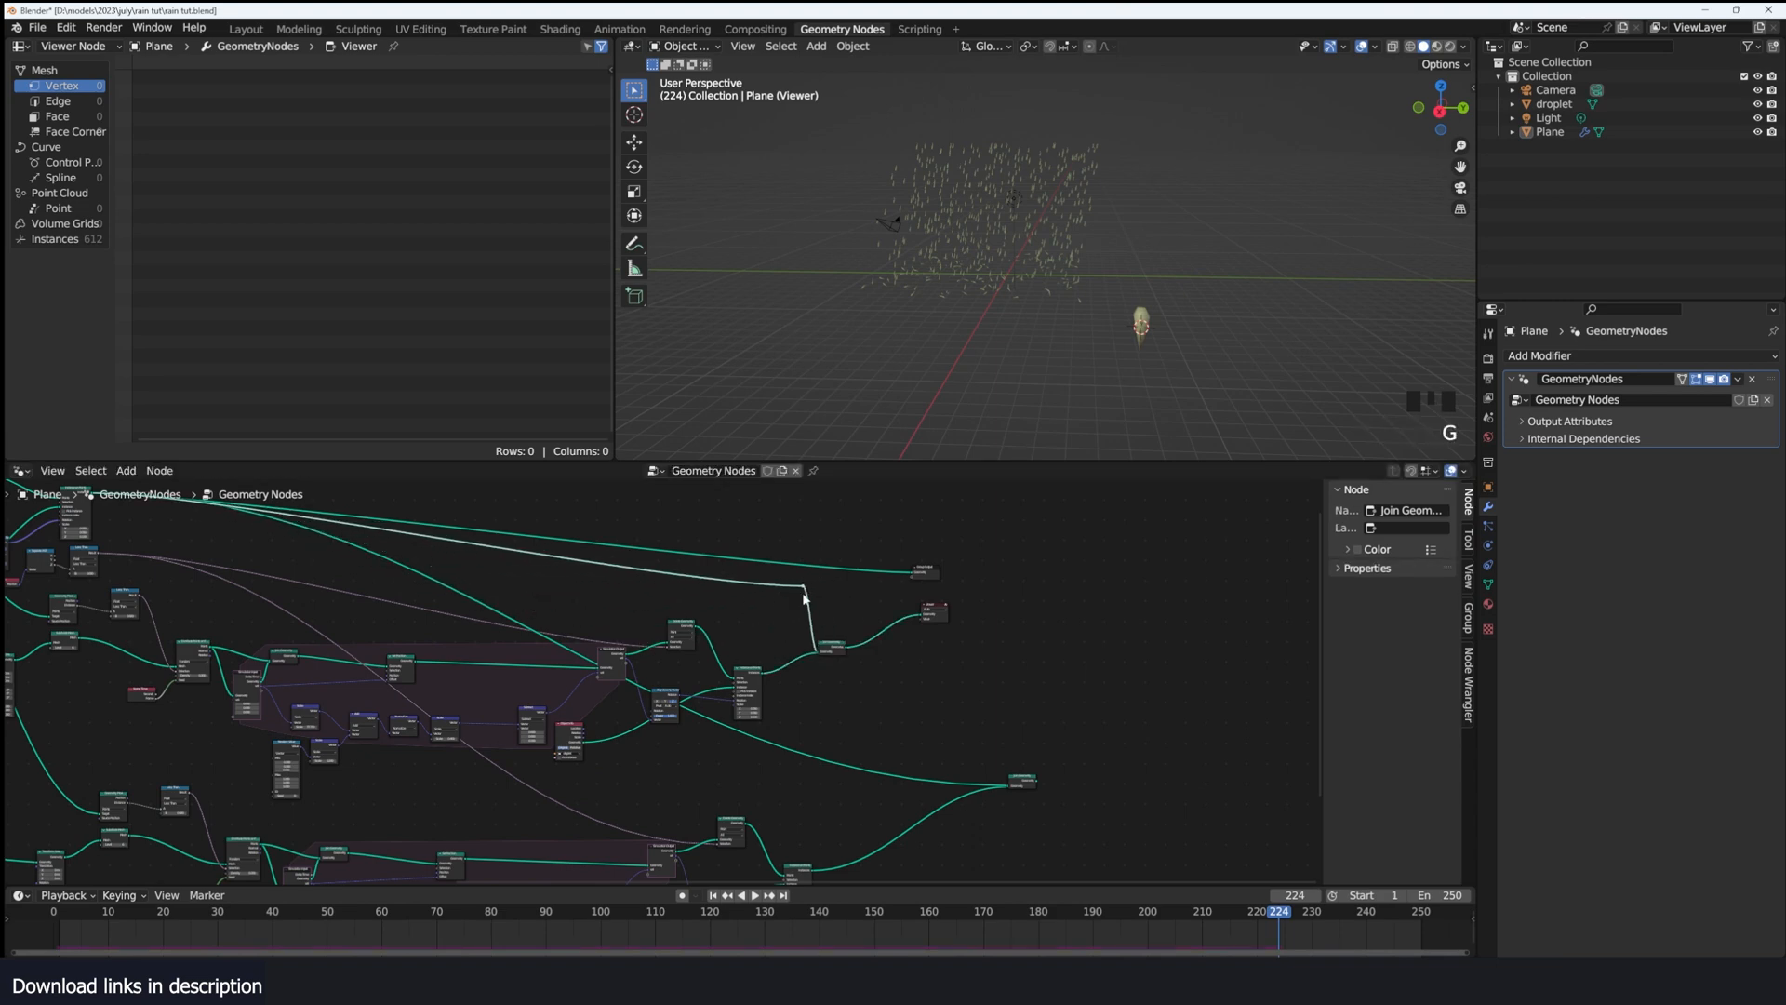
{"action": "left_click_drag", "start_coordinate": [830, 651], "coordinate": [872, 653]}
{"action": "middle_click_drag", "start_coordinate": [1014, 780], "coordinate": [972, 728]}
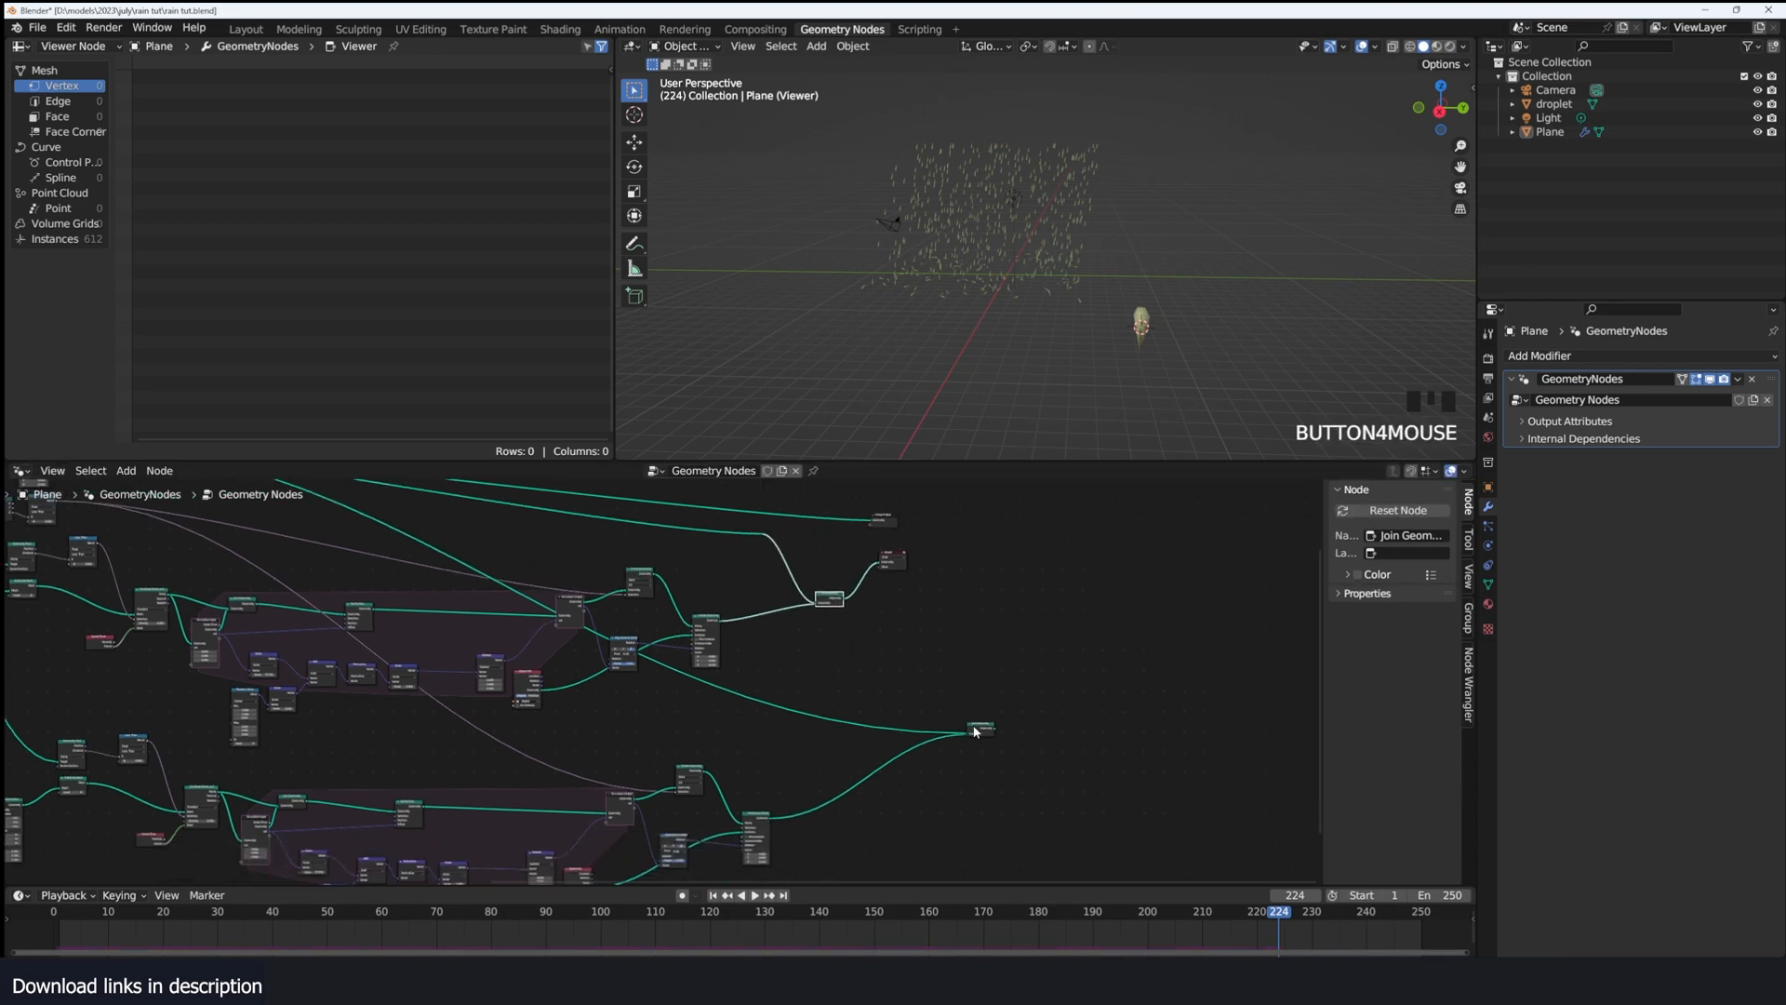
Step: Remove the duplicated Join Geometry node and link the copied Instance on Points output into the original Join Geometry node
{"action": "left_click", "coordinate": [962, 732]}
{"action": "left_click", "coordinate": [968, 733]}
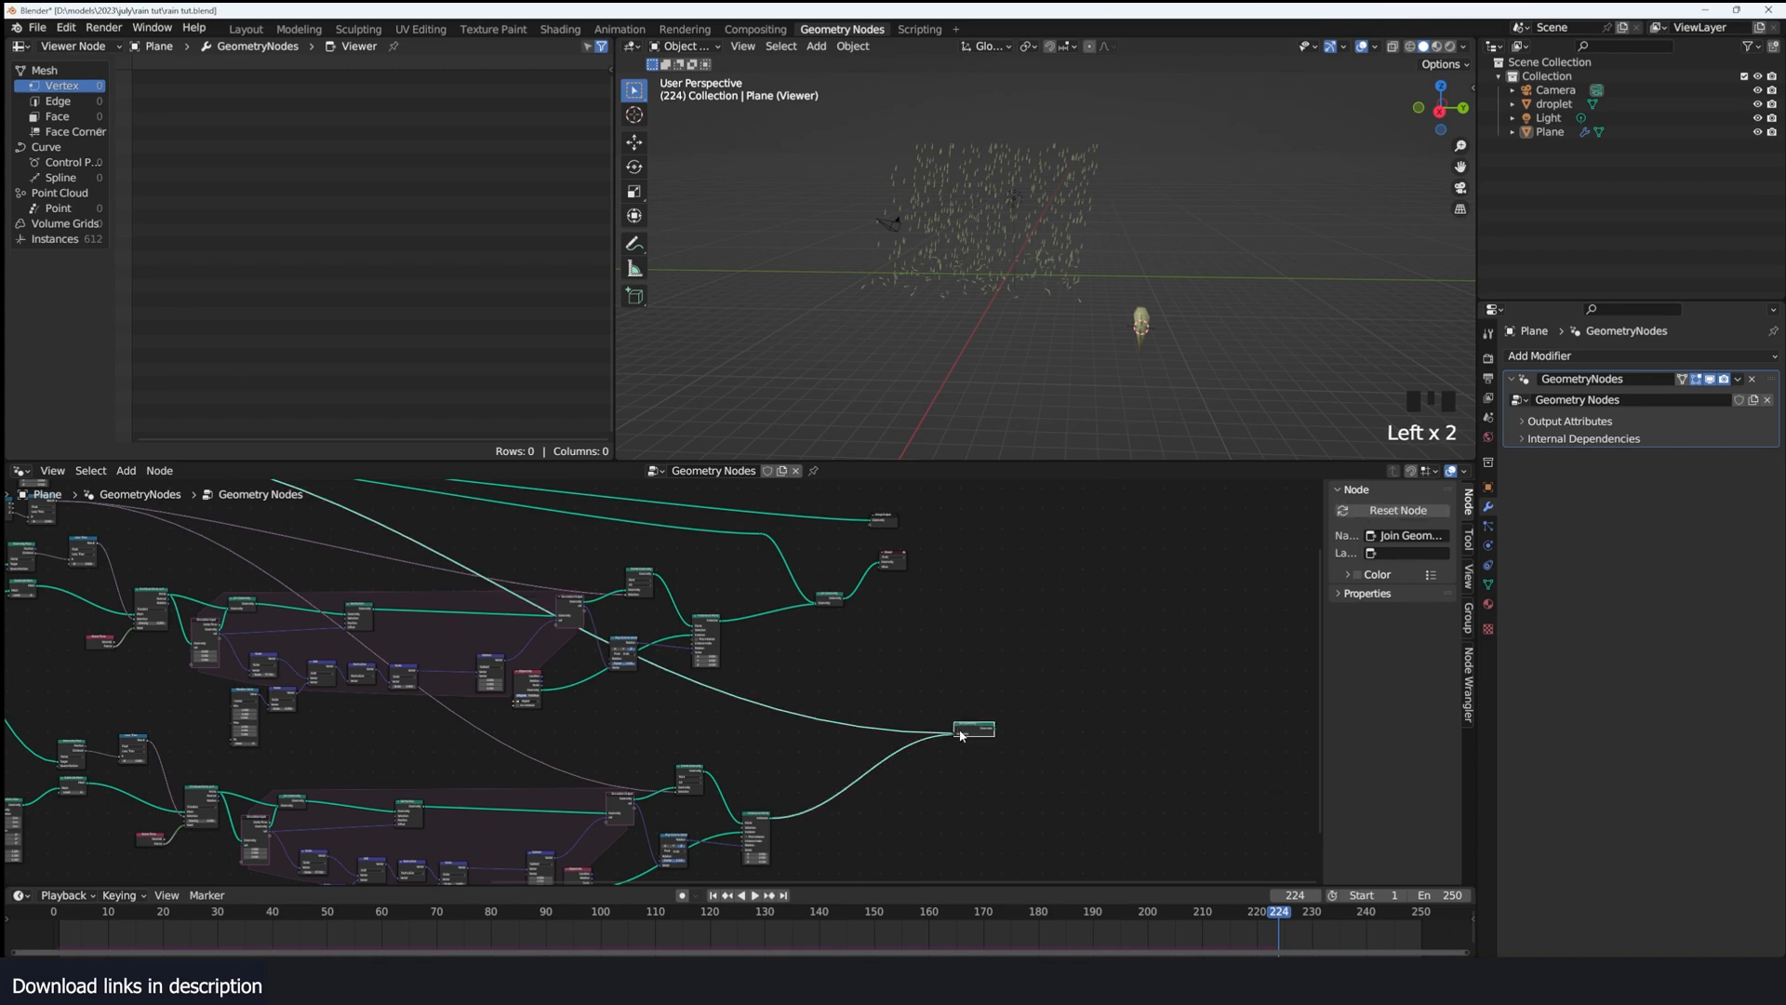
{"action": "left_click_drag", "start_coordinate": [763, 777], "coordinate": [850, 612]}
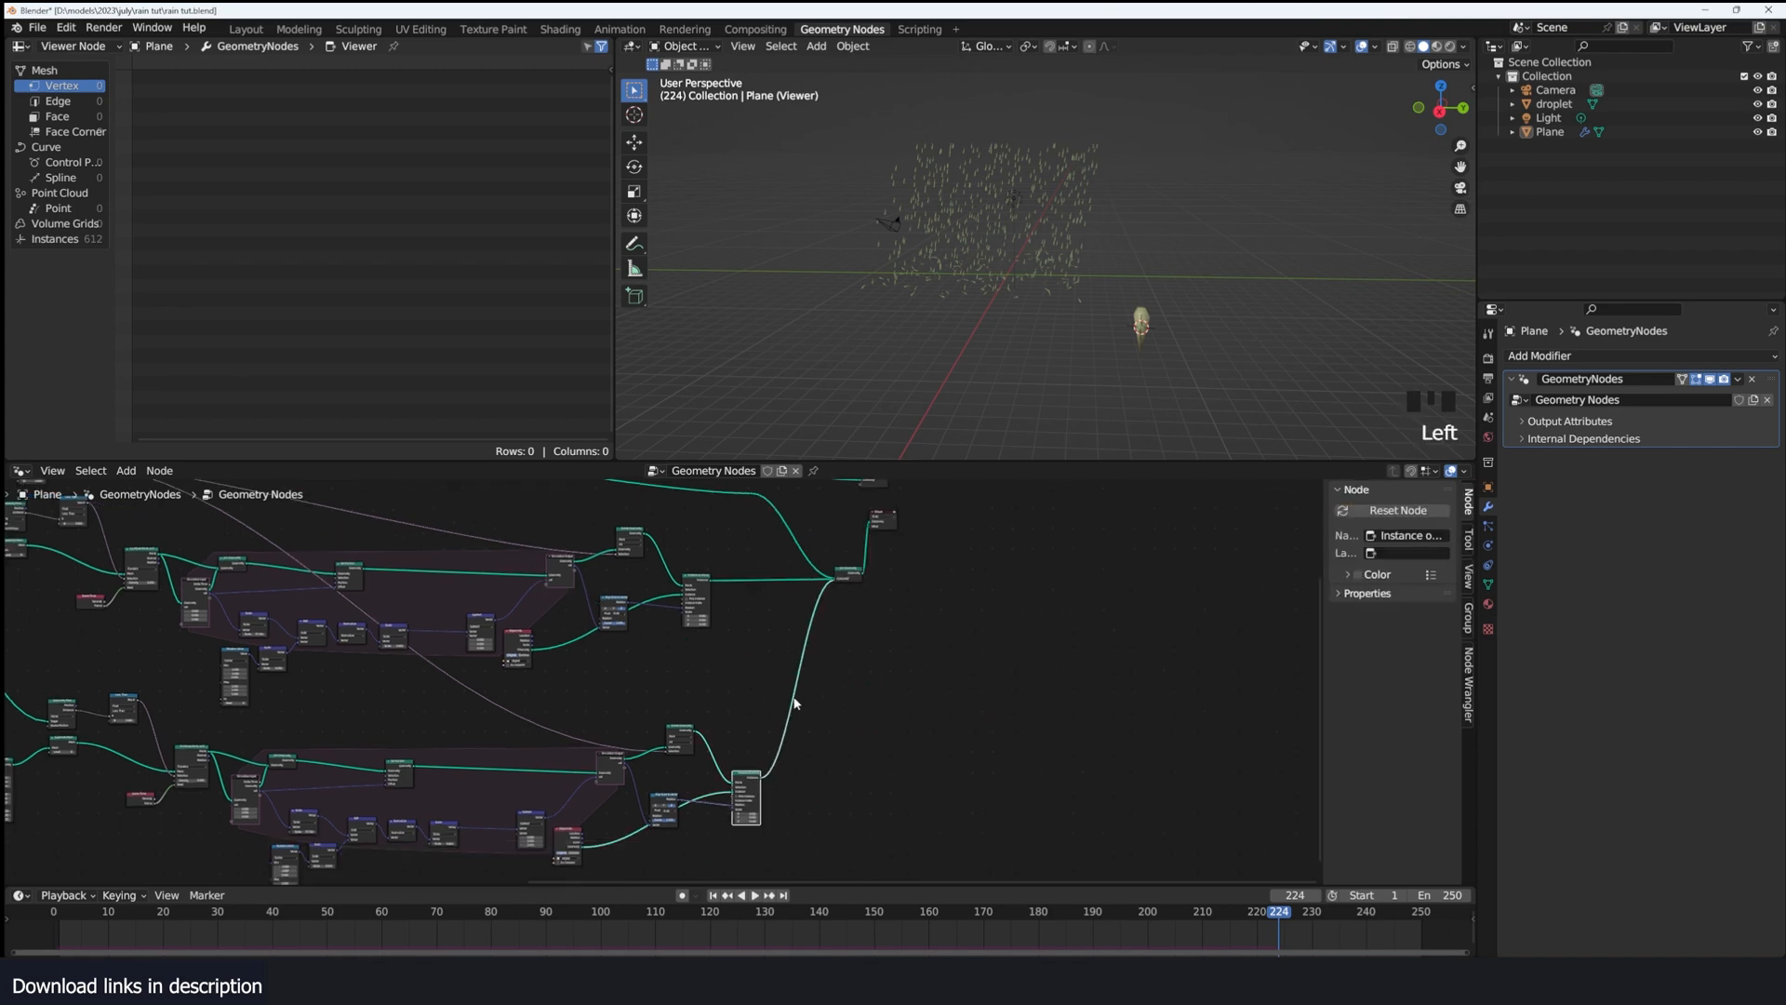
{"action": "scroll", "coordinate": [145, 835], "scroll_direction": "up", "scroll_amount": 4}
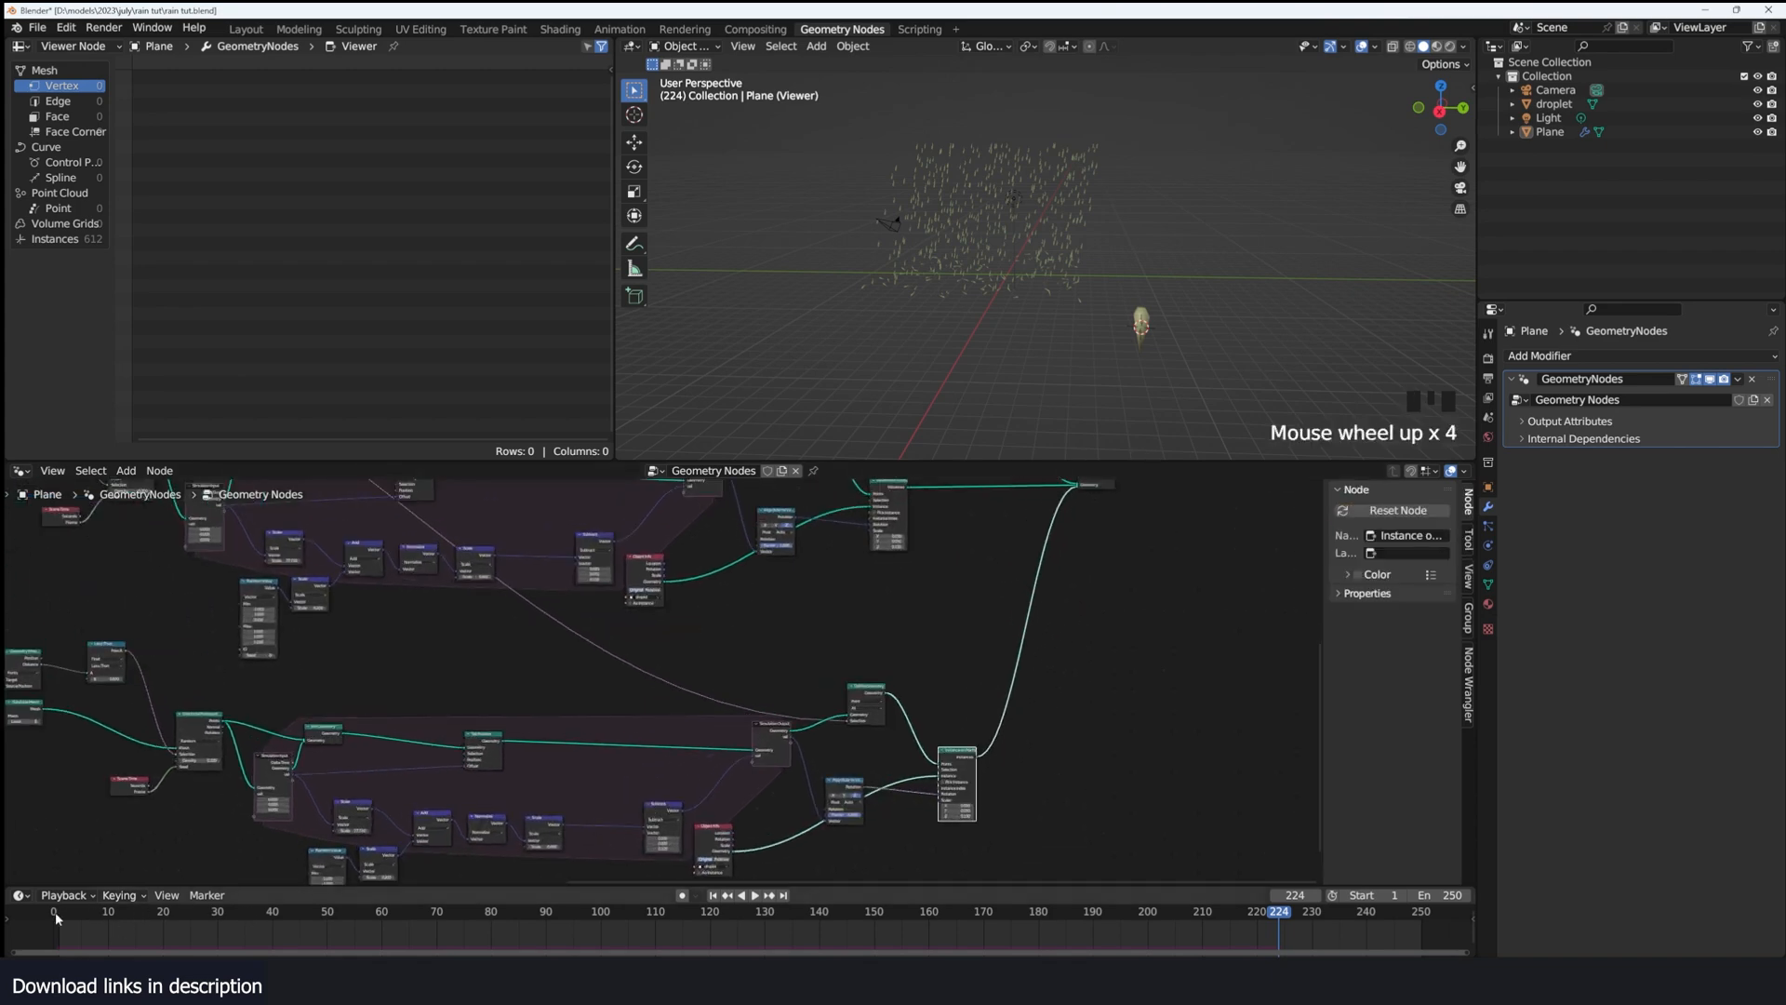
Step: Play the rain simulation from the start and examine the droplets and splashes up close
{"action": "key", "text": "shift+Left"}
{"action": "key", "text": "space"}
{"action": "scroll", "coordinate": [1092, 166], "scroll_direction": "up", "scroll_amount": 3}
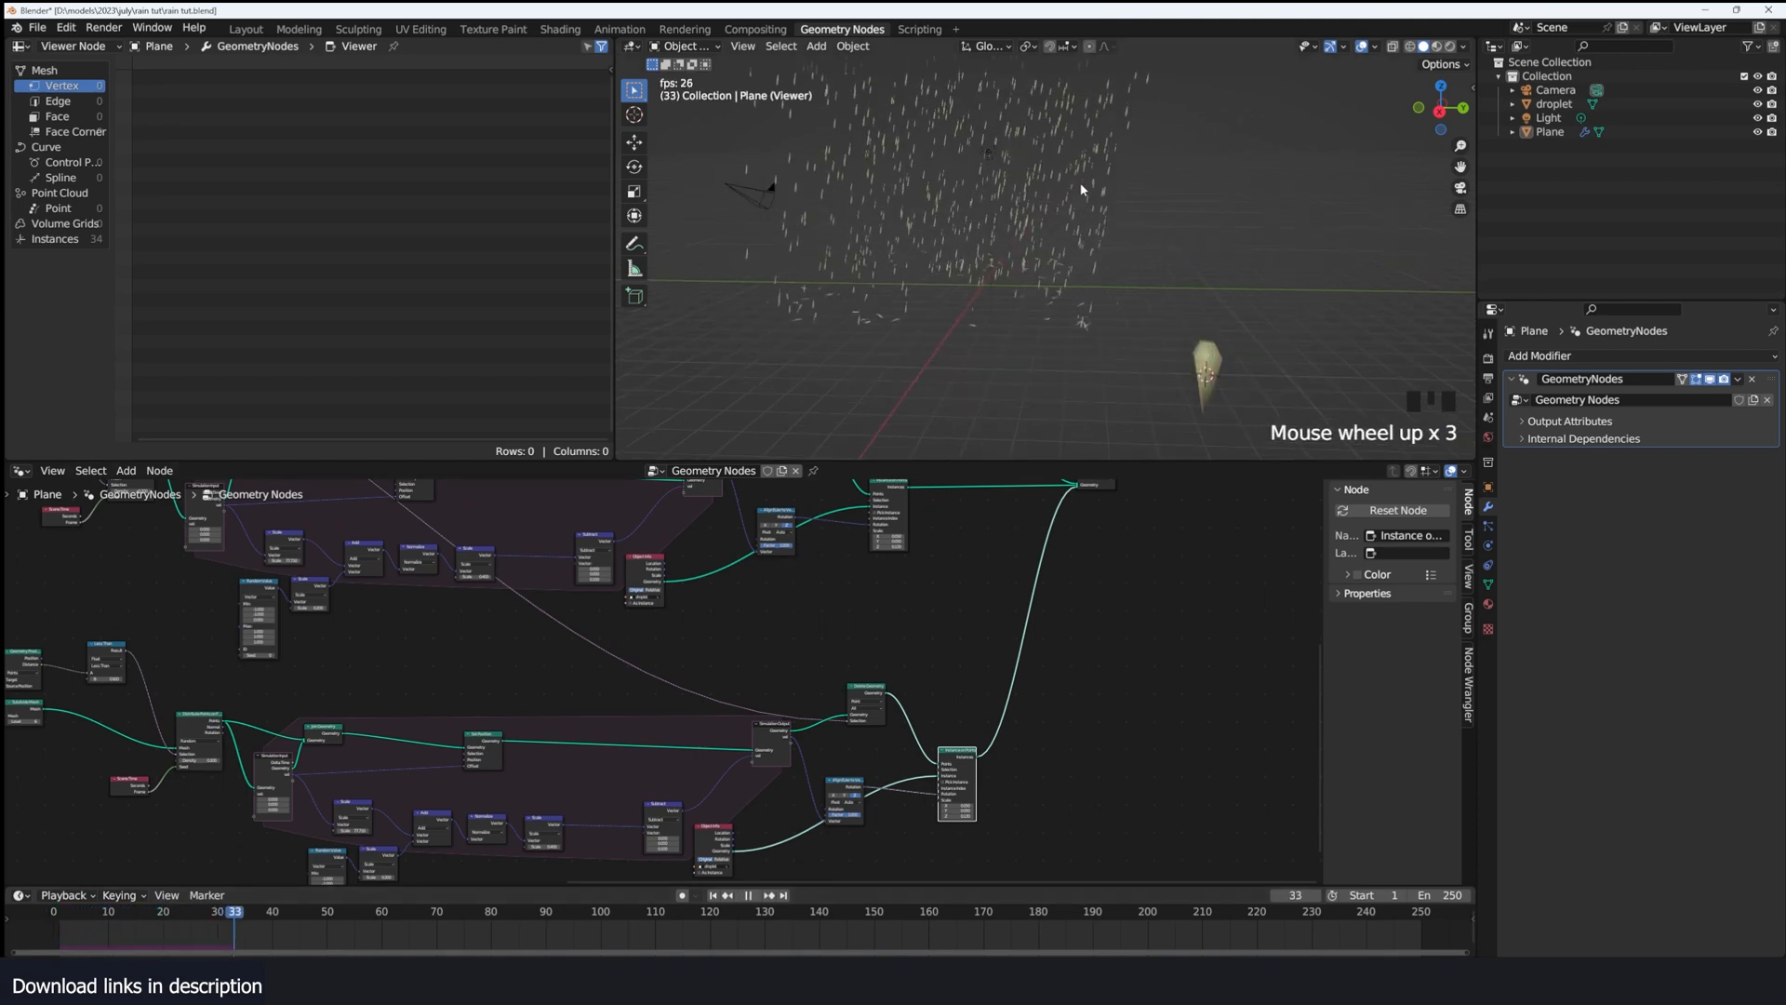
{"action": "key", "text": "space"}
{"action": "middle_click_drag", "start_coordinate": [997, 322], "coordinate": [1056, 297], "text": "shift"}
{"action": "scroll", "coordinate": [1055, 298], "scroll_direction": "up", "scroll_amount": 2}
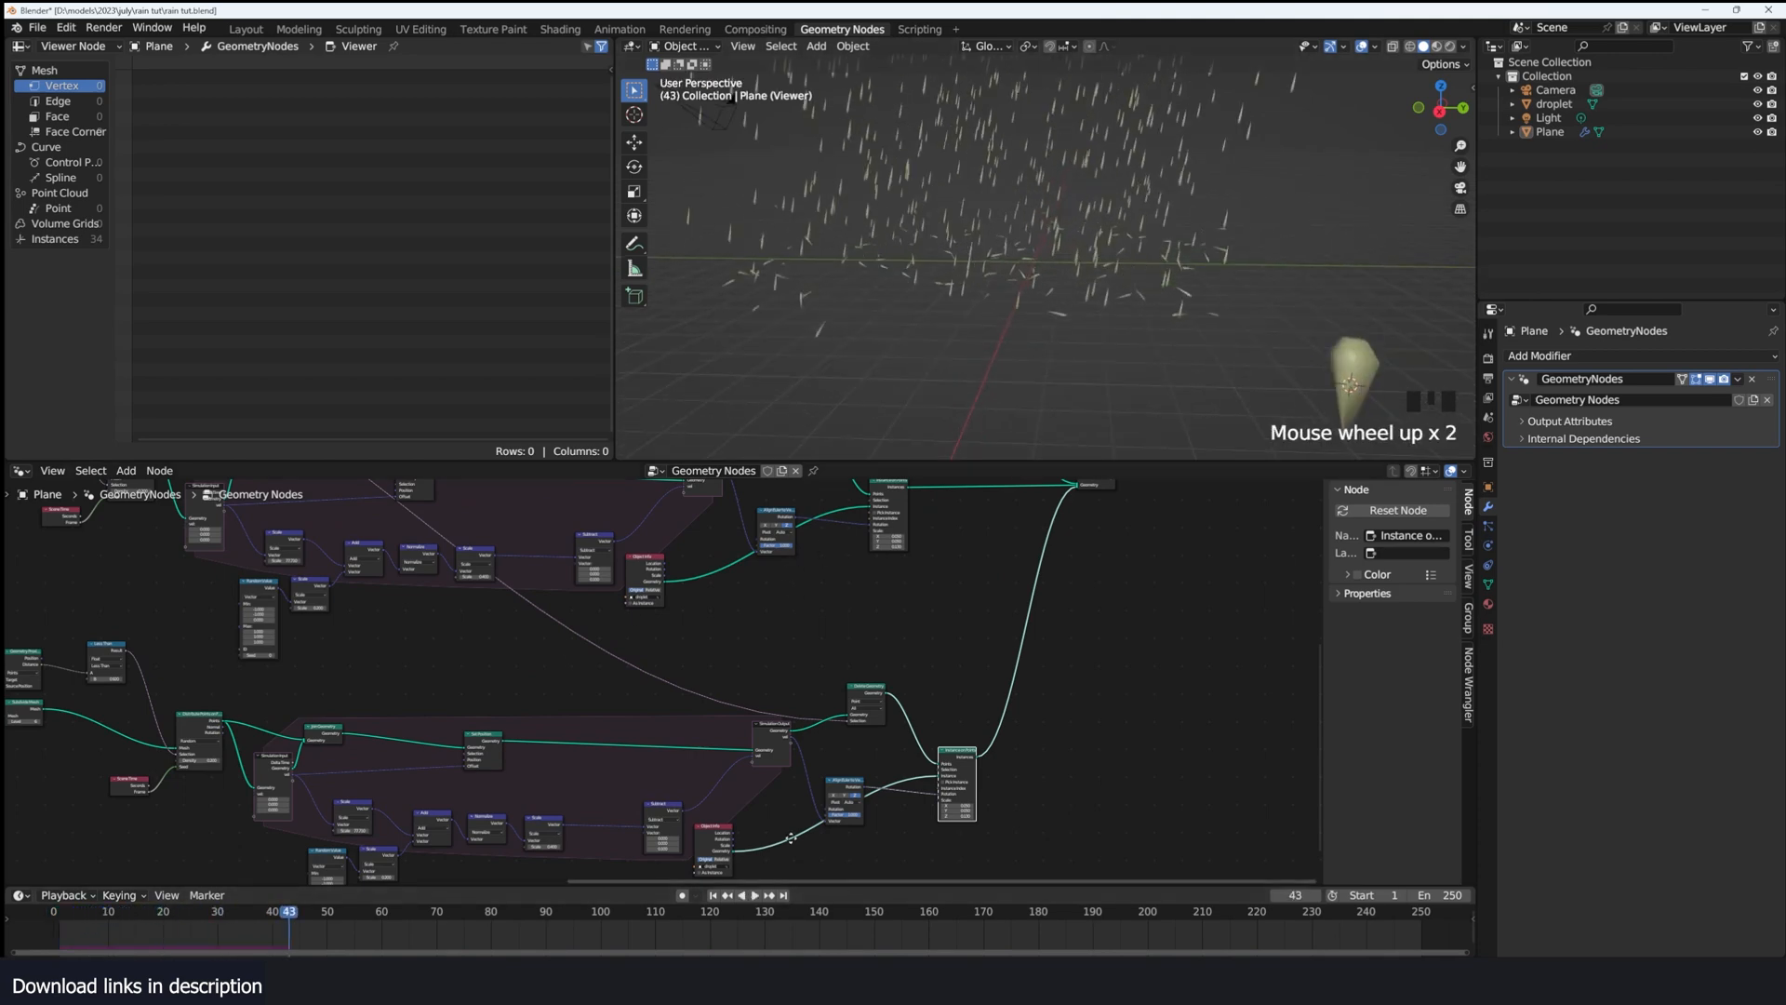
Step: Feed the copied Subdivide Mesh node from the original Transform Geometry node and remove the copied Transform Geometry node
{"action": "middle_click_drag", "start_coordinate": [791, 839], "coordinate": [870, 733]}
{"action": "middle_click_drag", "start_coordinate": [325, 665], "coordinate": [659, 660]}
{"action": "scroll", "coordinate": [660, 660], "scroll_direction": "up", "scroll_amount": 3}
{"action": "middle_click_drag", "start_coordinate": [488, 610], "coordinate": [630, 668]}
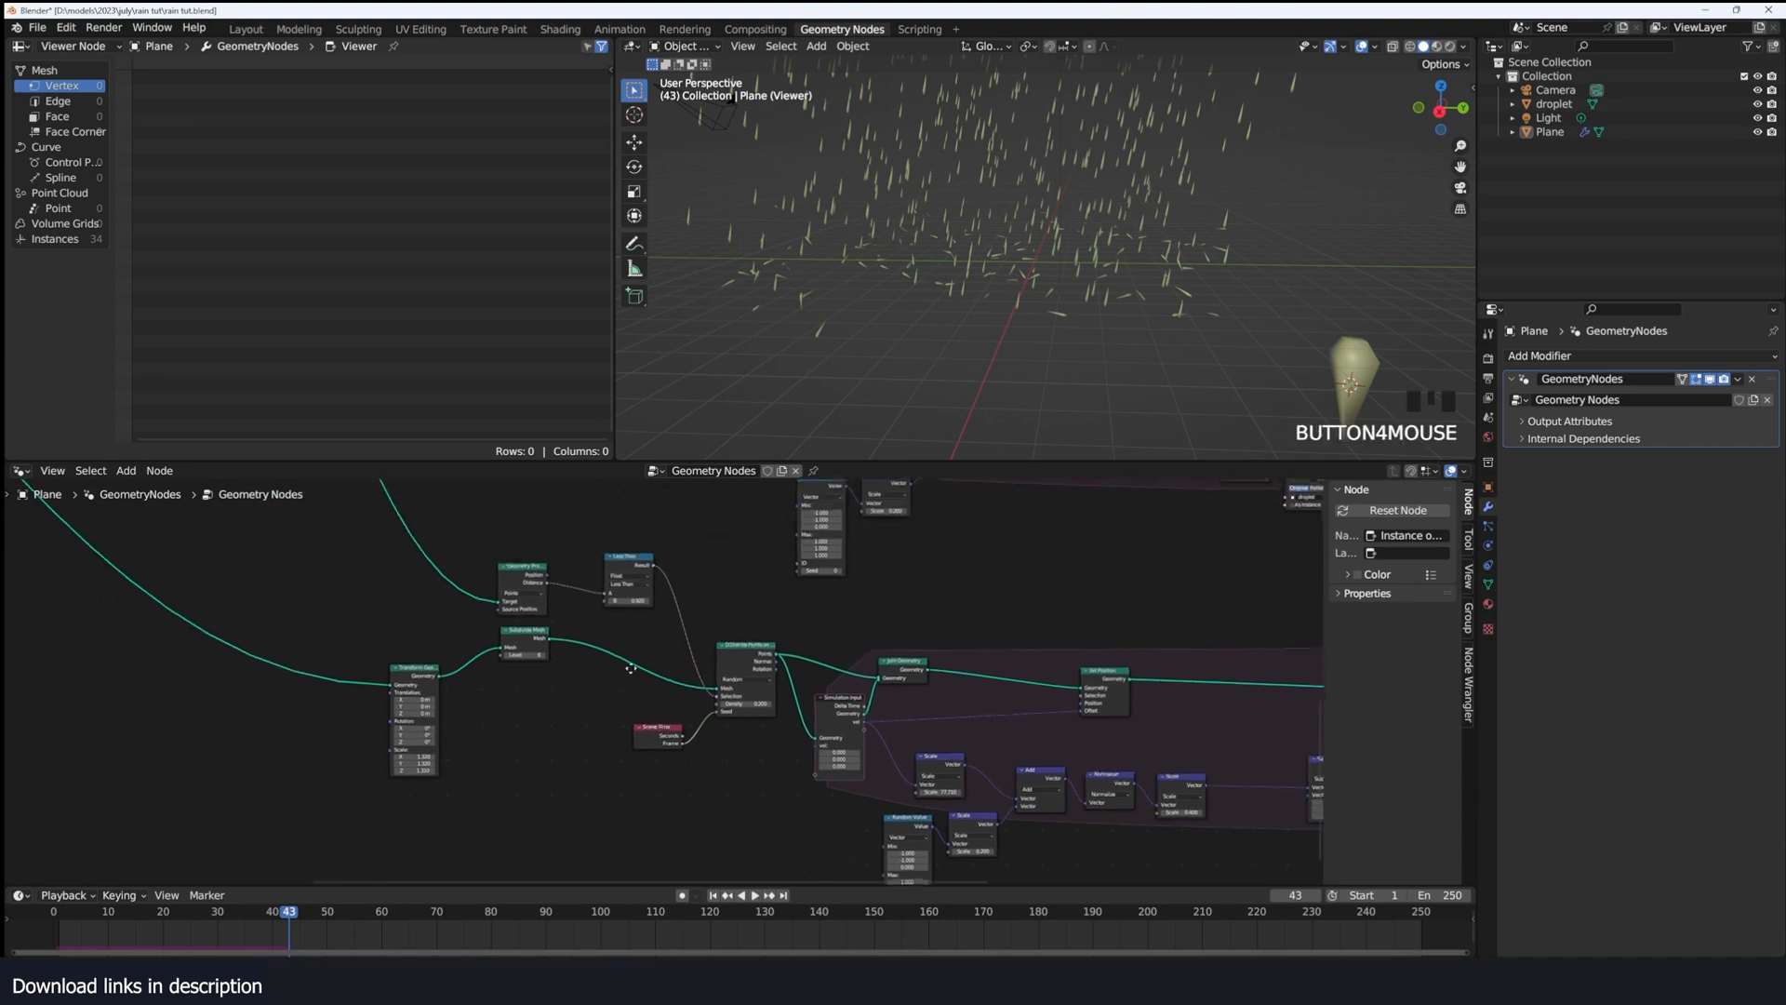
{"action": "scroll", "coordinate": [631, 668], "scroll_direction": "up", "scroll_amount": 2}
{"action": "scroll", "coordinate": [631, 668], "scroll_direction": "down", "scroll_amount": 5}
{"action": "left_click", "coordinate": [442, 597]}
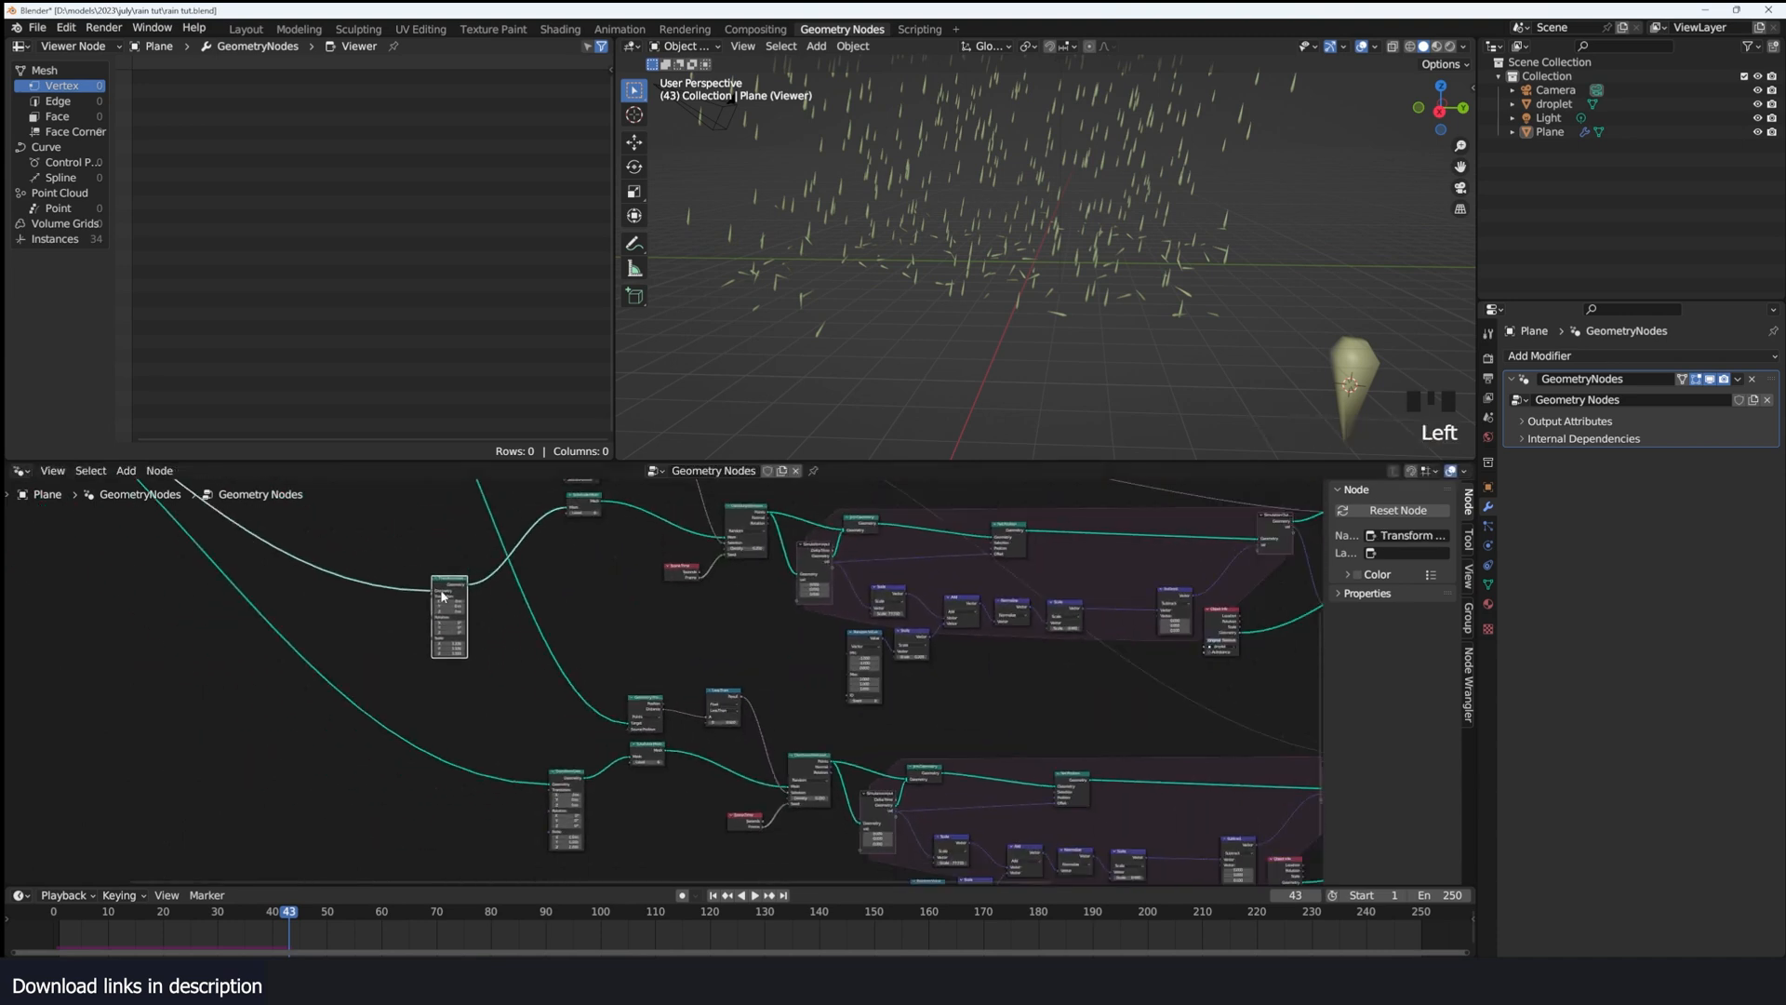
{"action": "scroll", "coordinate": [443, 596], "scroll_direction": "up", "scroll_amount": 1}
{"action": "left_click_drag", "start_coordinate": [433, 543], "coordinate": [666, 787]}
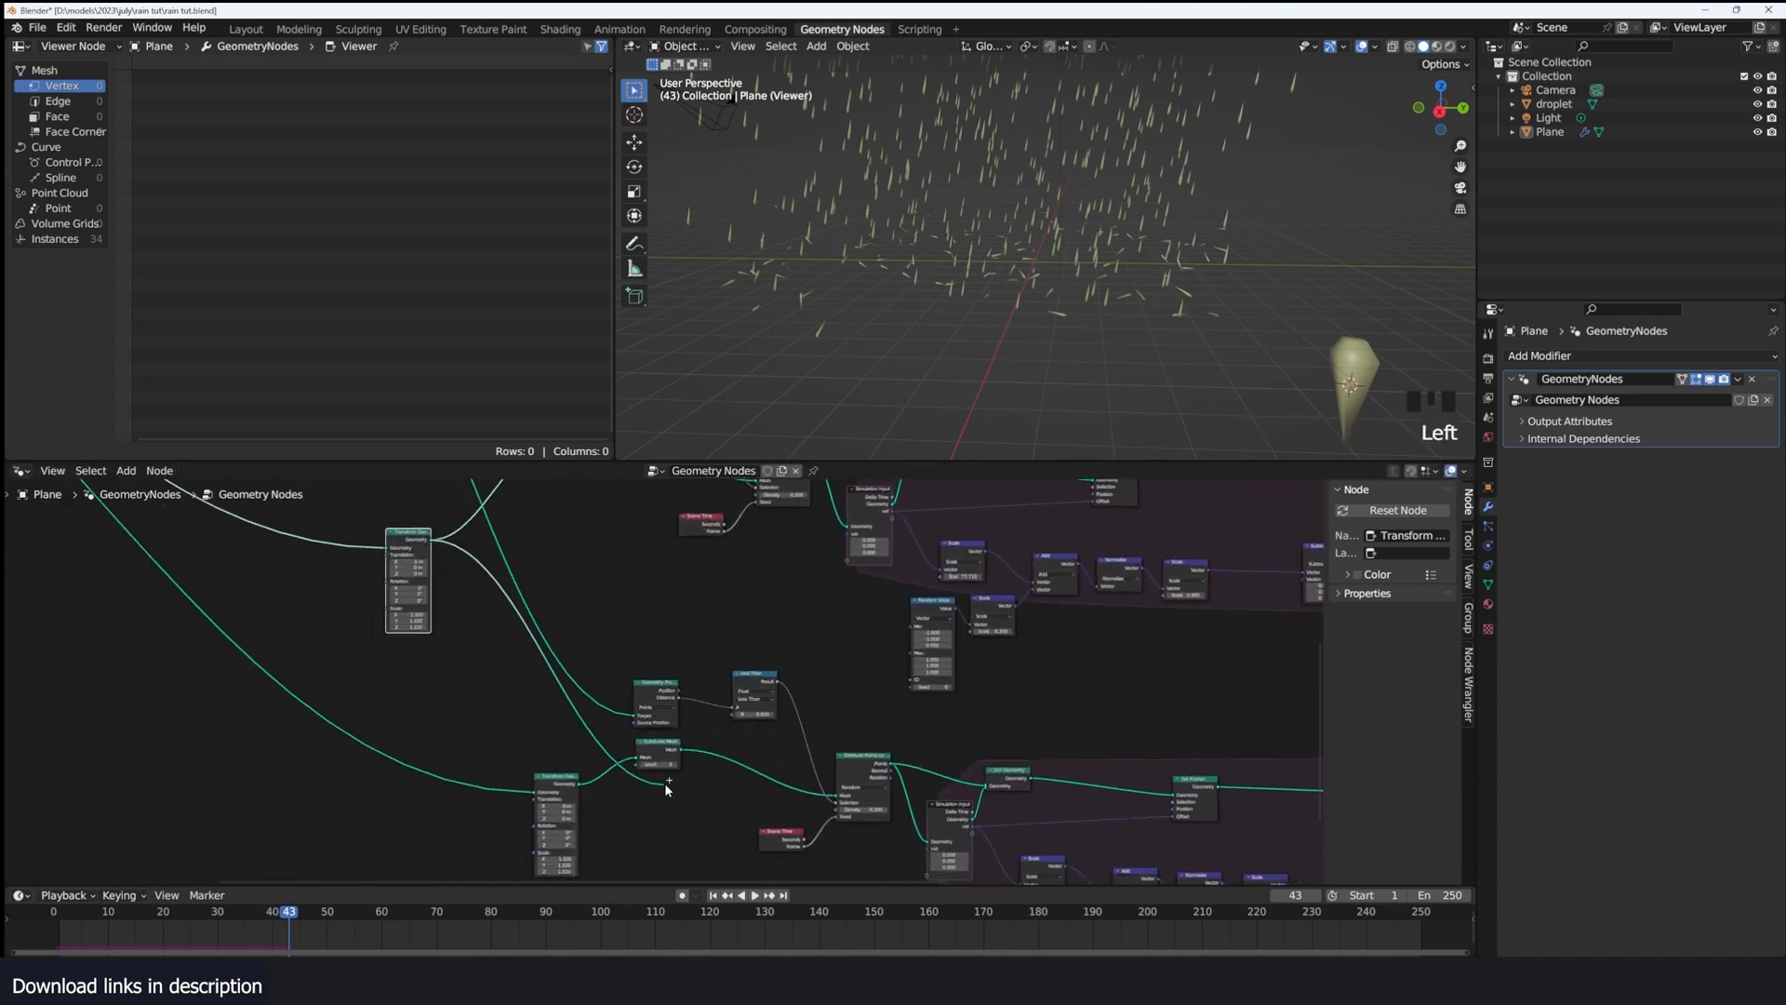
{"action": "left_click_drag", "start_coordinate": [643, 763], "coordinate": [645, 781]}
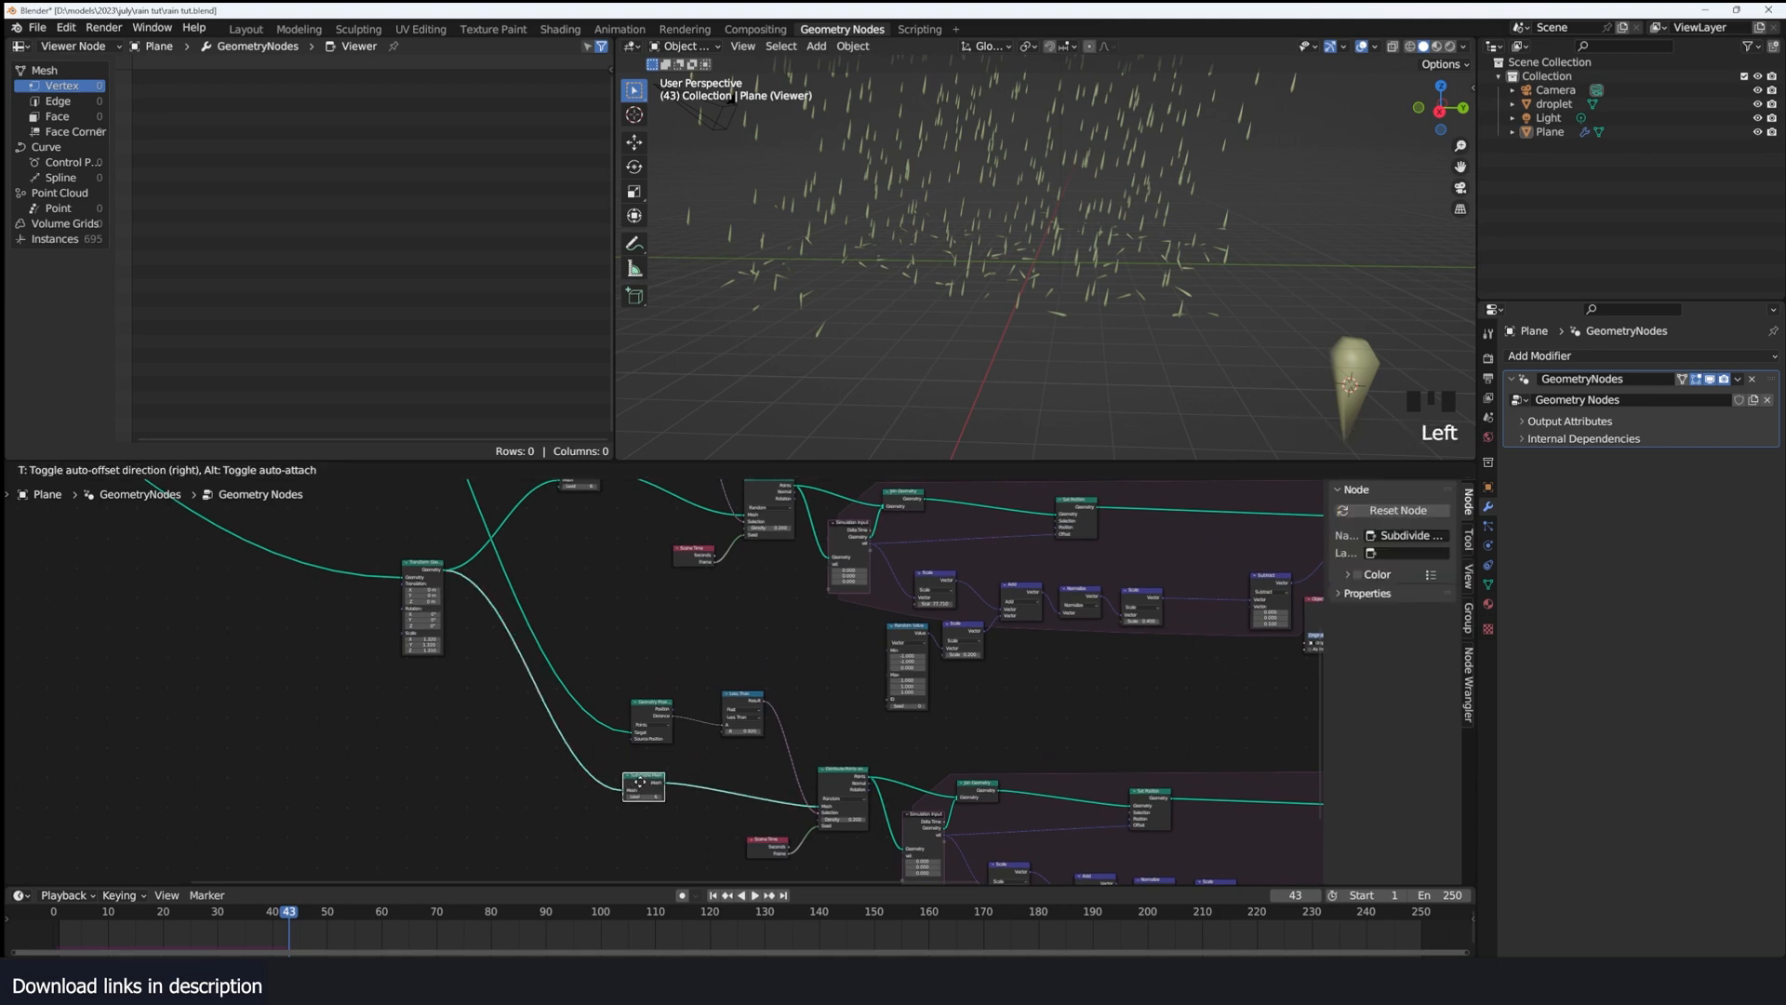
Step: Dissolve the copied Distribute Points on Faces node so Subdivide Mesh feeds the simulation directly, and delete its Scene Time node
{"action": "middle_click_drag", "start_coordinate": [694, 771], "coordinate": [577, 658]}
{"action": "scroll", "coordinate": [592, 747], "scroll_direction": "up", "scroll_amount": 3}
{"action": "scroll", "coordinate": [592, 750], "scroll_direction": "up", "scroll_amount": 3}
{"action": "scroll", "coordinate": [672, 742], "scroll_direction": "up", "scroll_amount": 3}
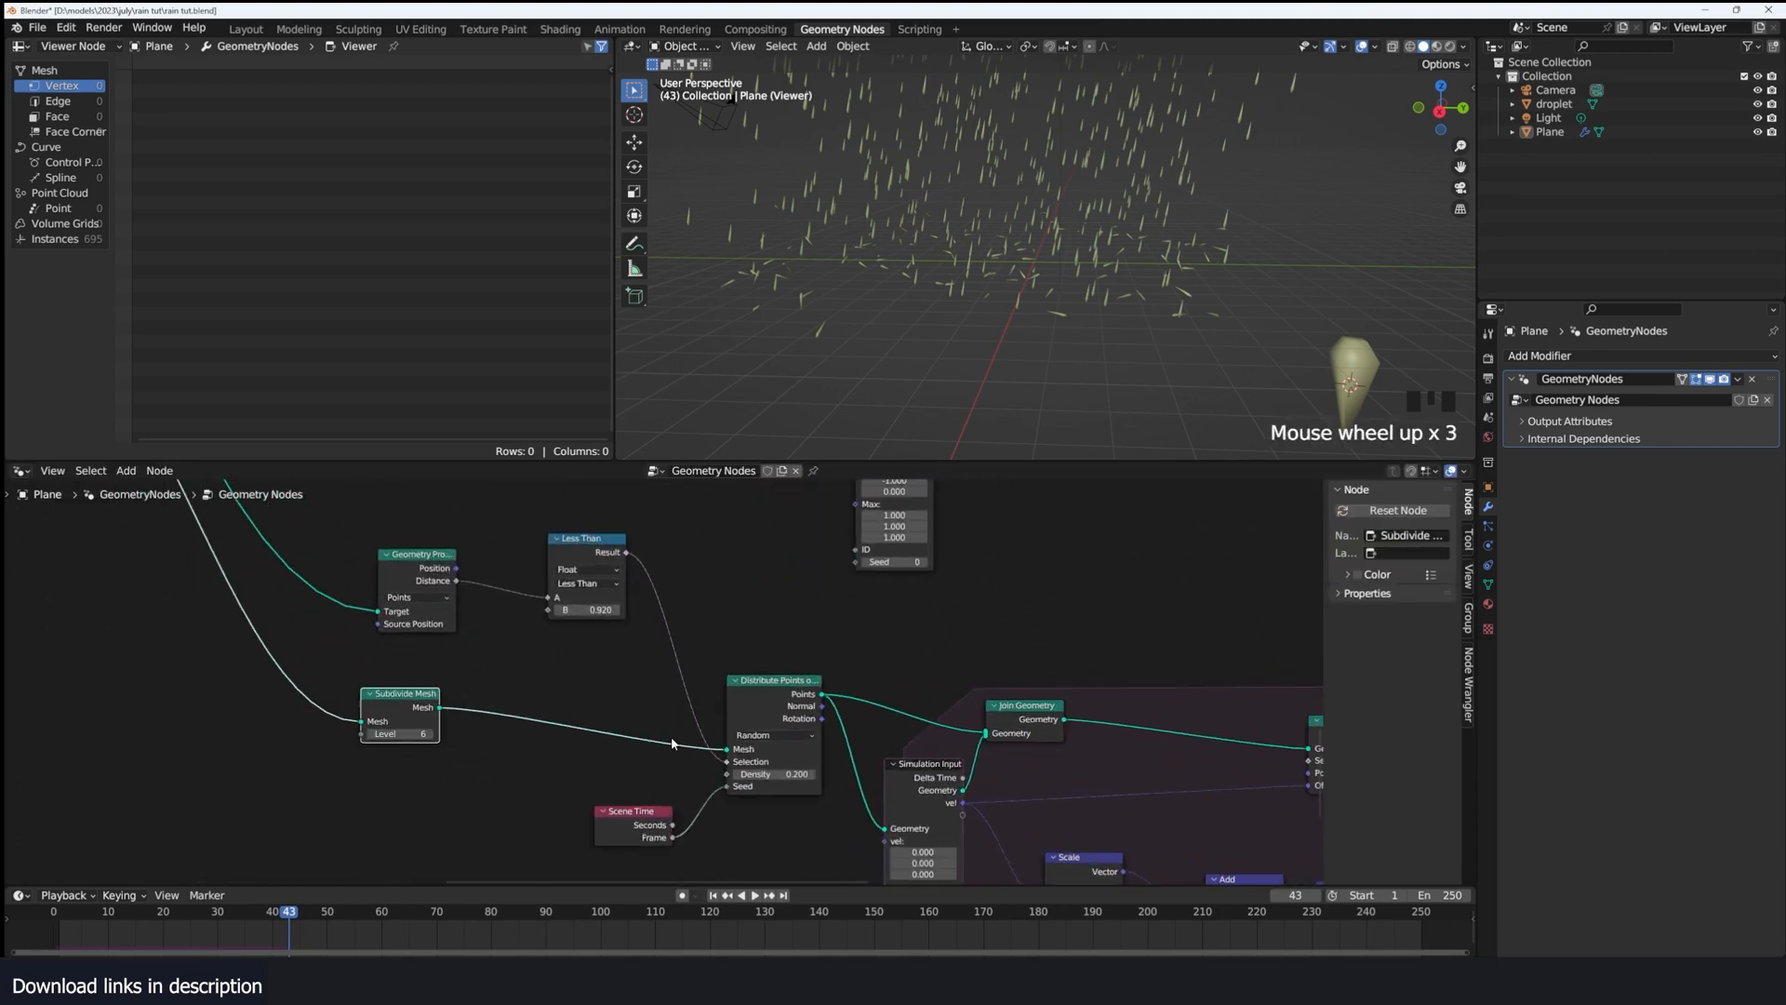
{"action": "left_click", "coordinate": [784, 705]}
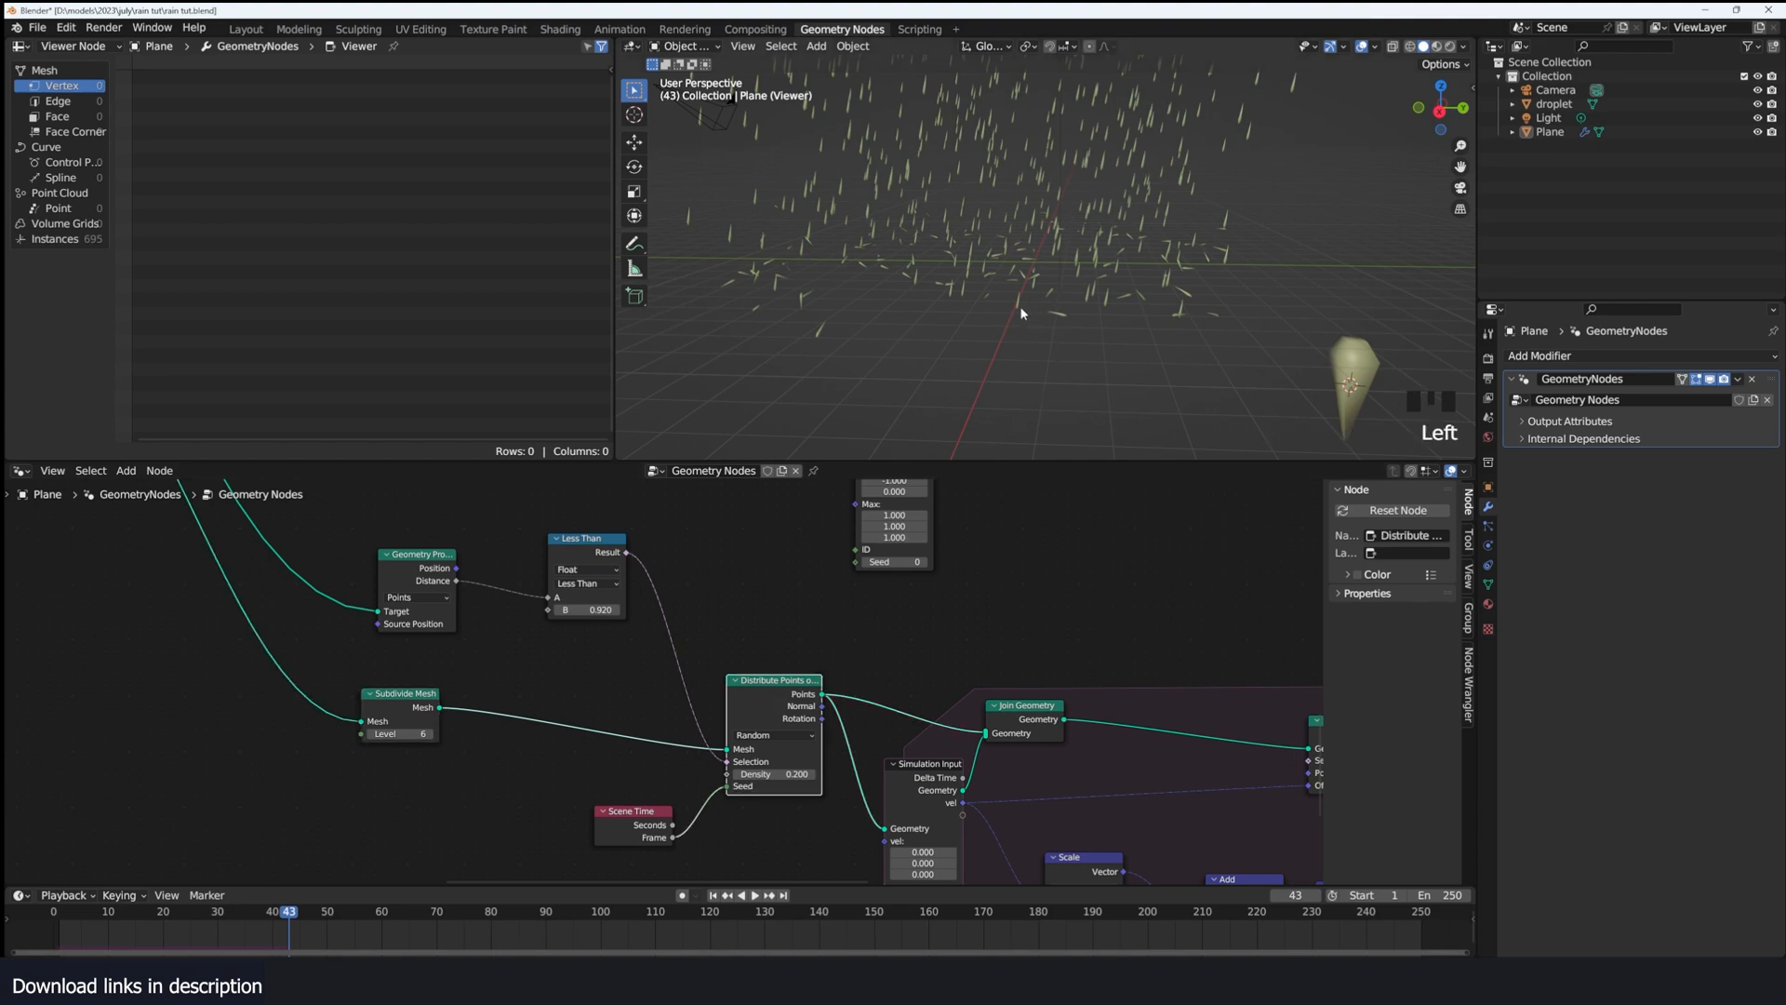
{"action": "middle_click_drag", "start_coordinate": [905, 784], "coordinate": [886, 774]}
{"action": "left_click", "coordinate": [763, 682]}
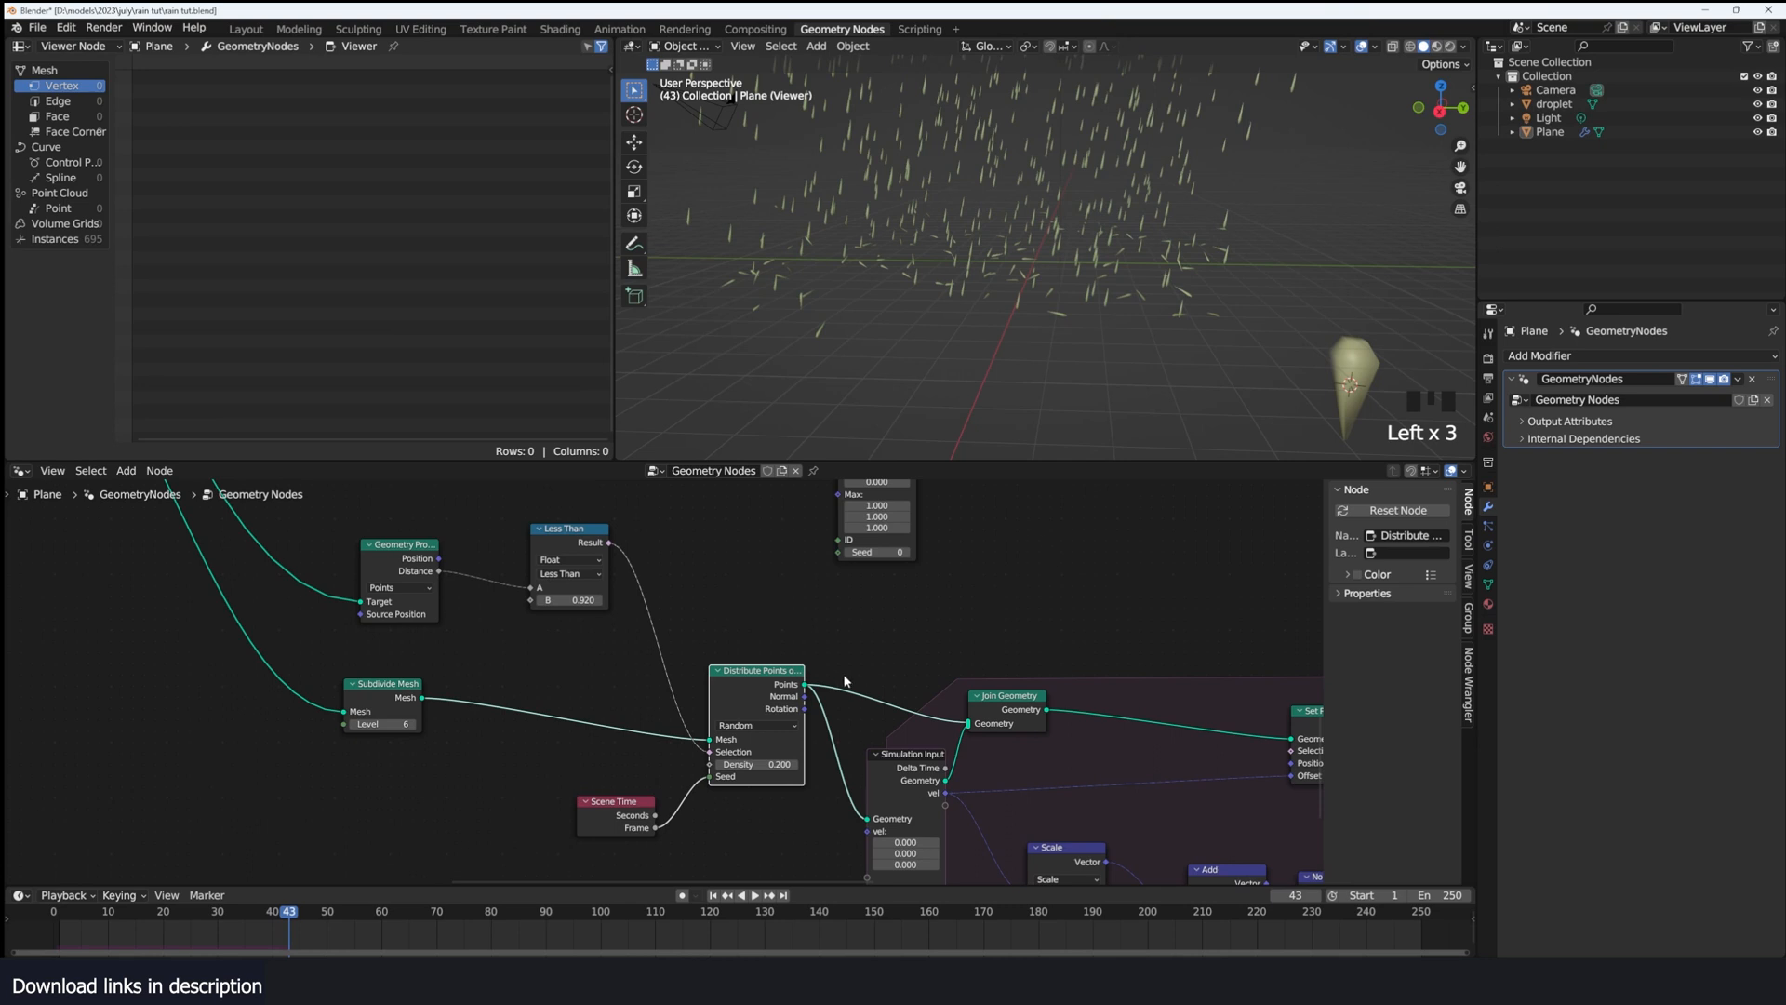
{"action": "key", "text": "ctrl+x"}
{"action": "left_click", "coordinate": [626, 807]}
{"action": "key", "text": "Delete"}
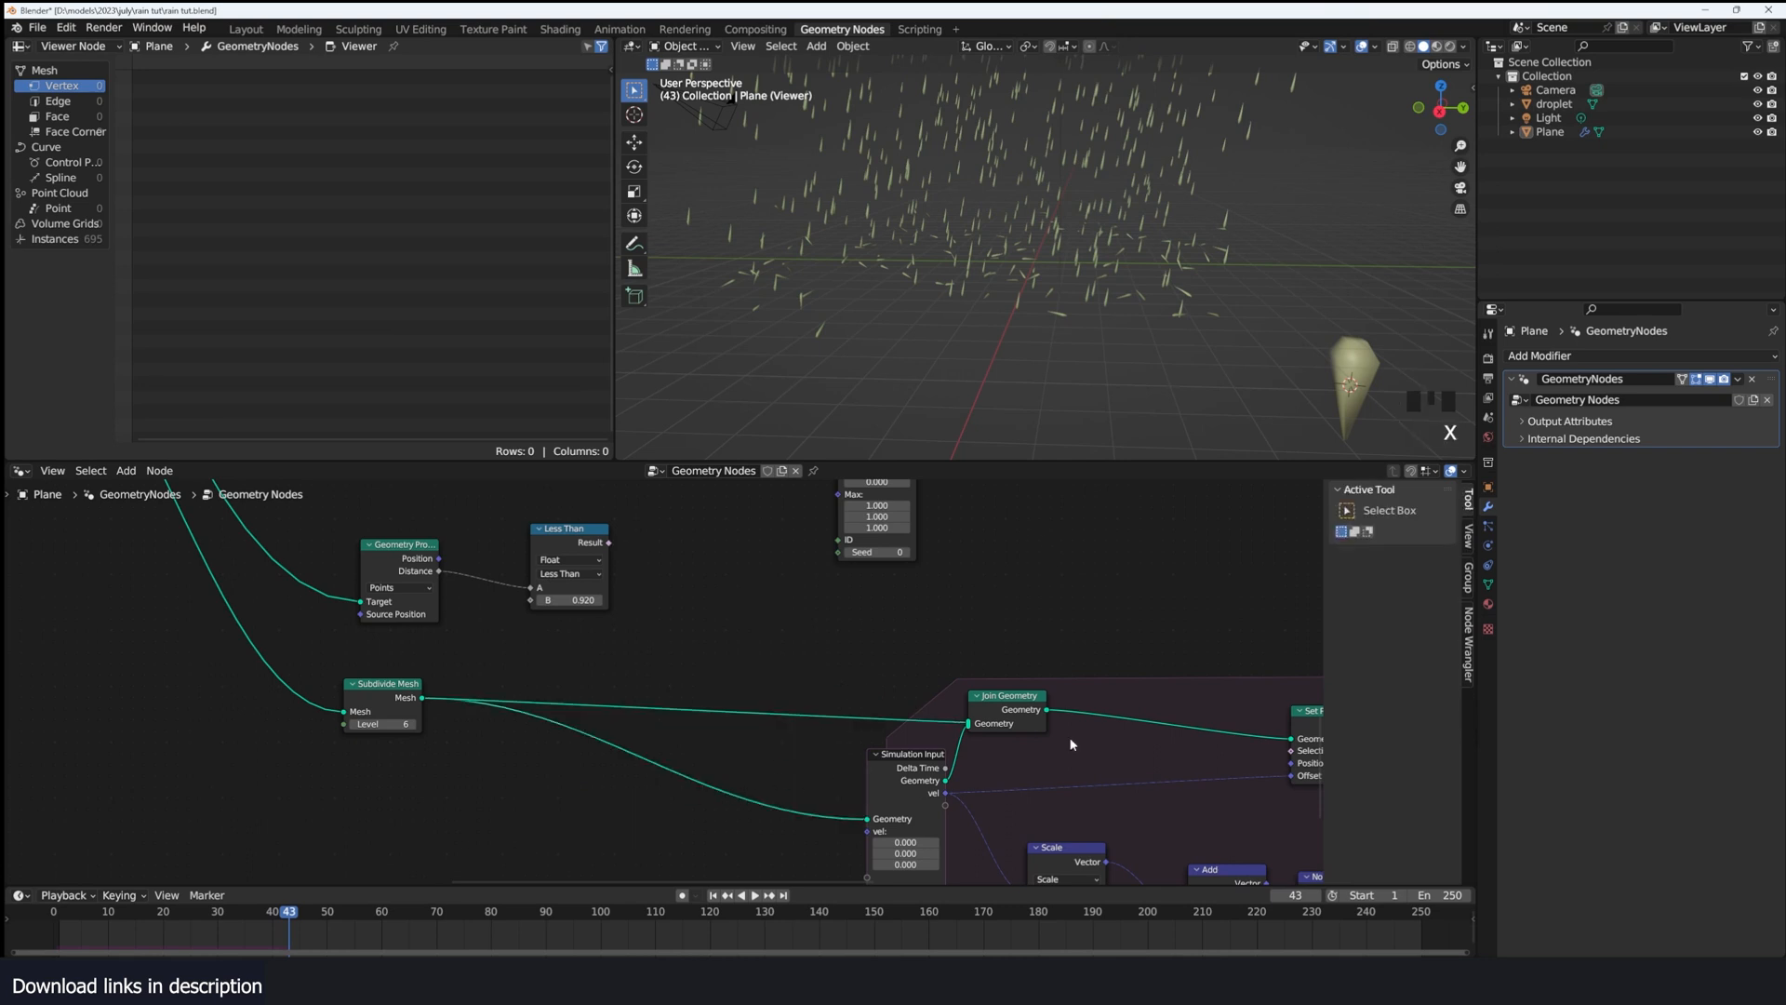
Step: Remove the Join Geometry node inside the copied simulation zone and link Simulation Input's Geometry to Set Position
{"action": "middle_click_drag", "start_coordinate": [1070, 734], "coordinate": [629, 668]}
{"action": "left_click", "coordinate": [580, 649]}
{"action": "key", "text": "ctrl+x"}
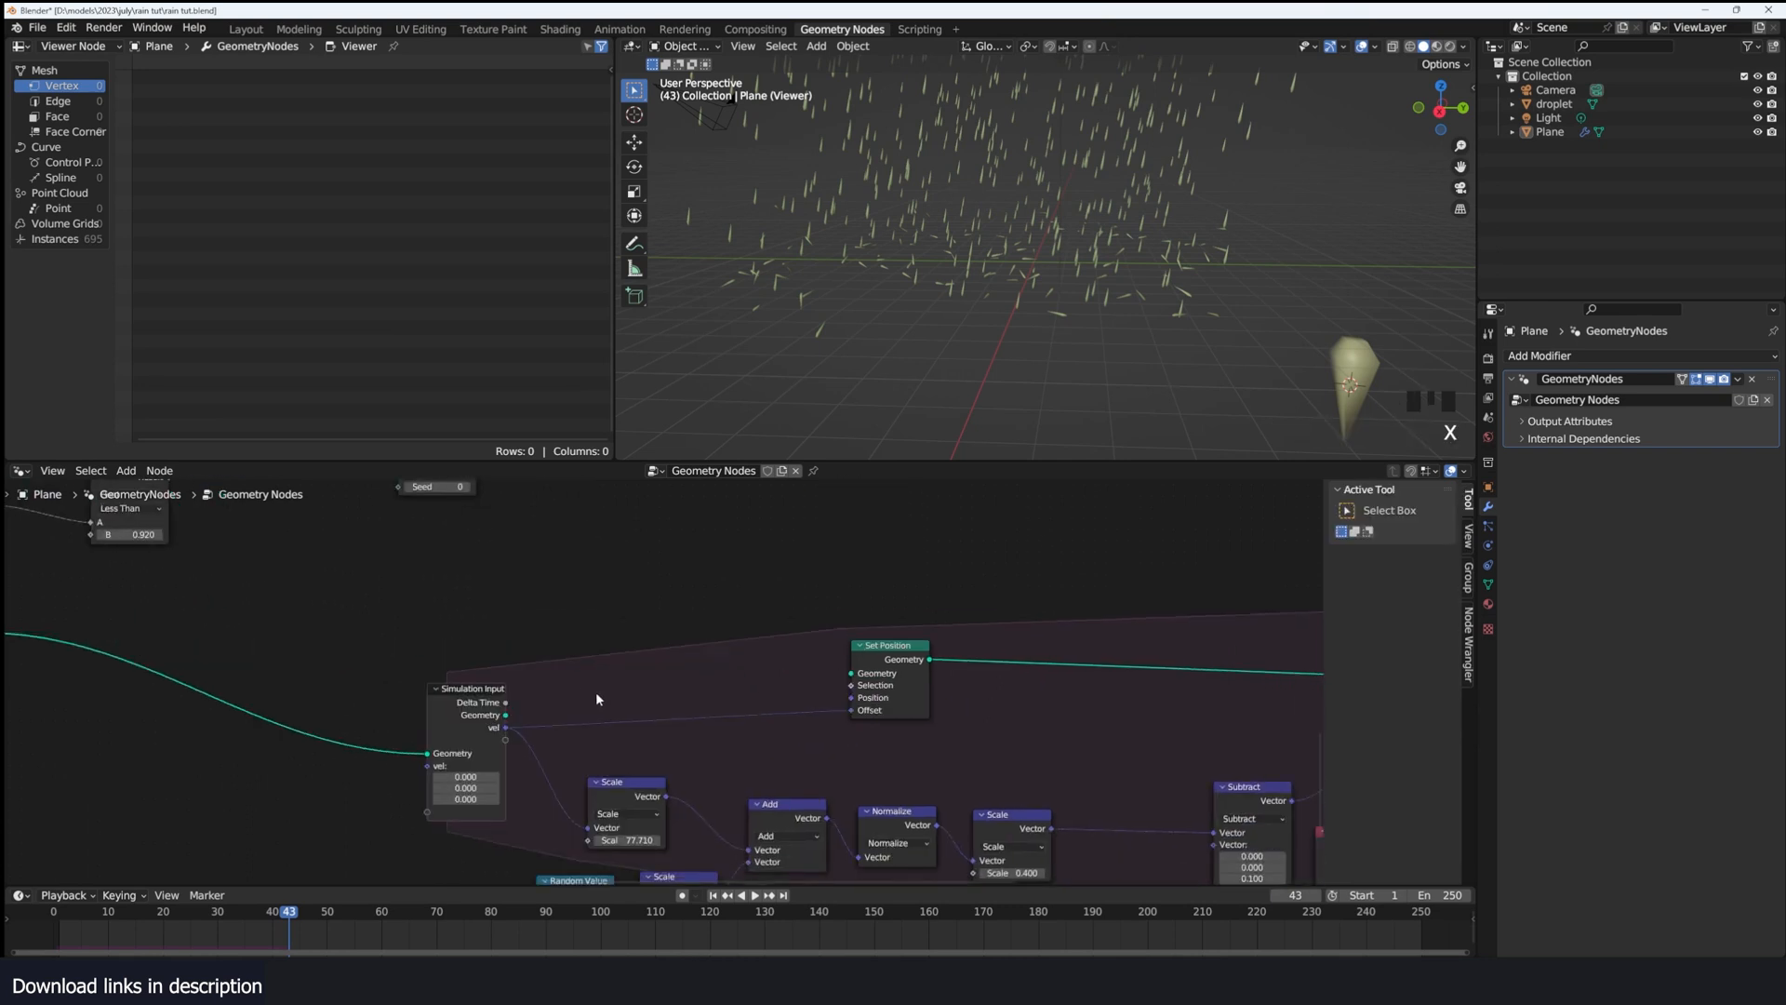
{"action": "key", "text": "ctrl+z"}
{"action": "key", "text": "ctrl+x"}
{"action": "left_click_drag", "start_coordinate": [508, 717], "coordinate": [860, 677]}
Step: Preview the copied Instance on Points node in the Viewer and play the opening frames of its simulation
{"action": "scroll", "coordinate": [1182, 707], "scroll_direction": "down", "scroll_amount": 3}
{"action": "middle_click_drag", "start_coordinate": [1191, 708], "coordinate": [1111, 678]}
{"action": "left_click", "coordinate": [1027, 709], "text": "ctrl+shift"}
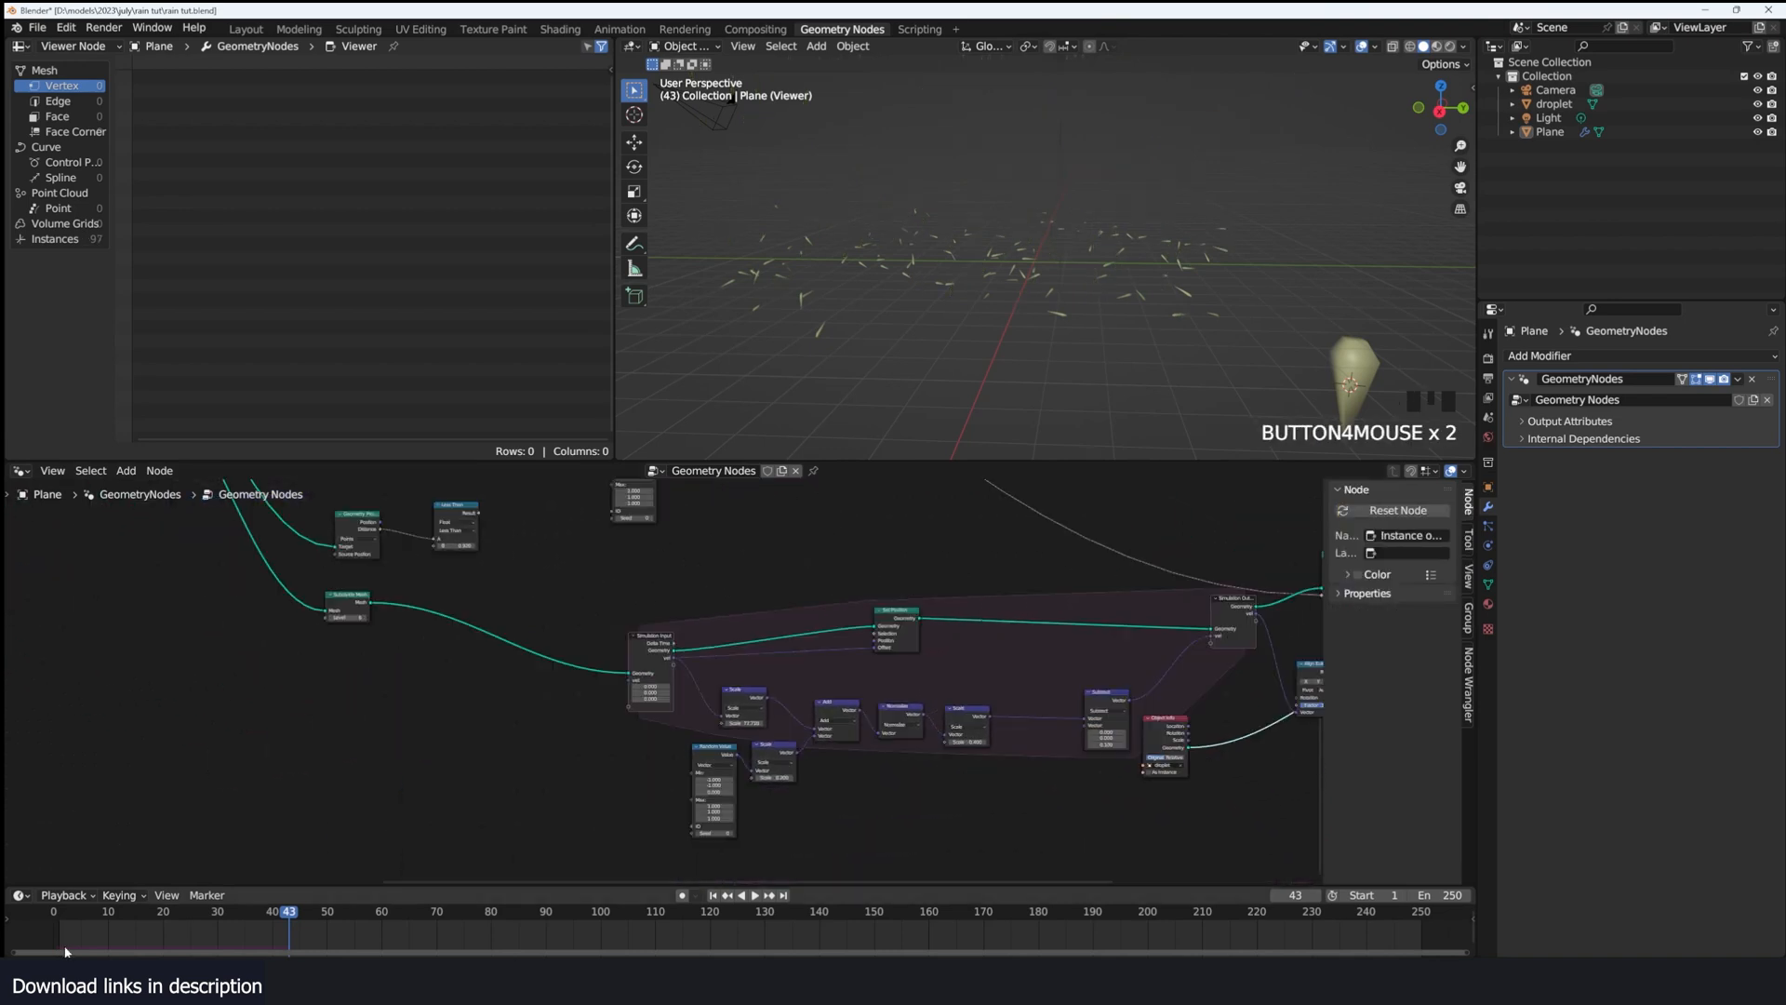
{"action": "key", "text": "shift+Right"}
{"action": "key", "text": "space"}
{"action": "key", "text": "space"}
{"action": "middle_click_drag", "start_coordinate": [930, 680], "coordinate": [571, 738]}
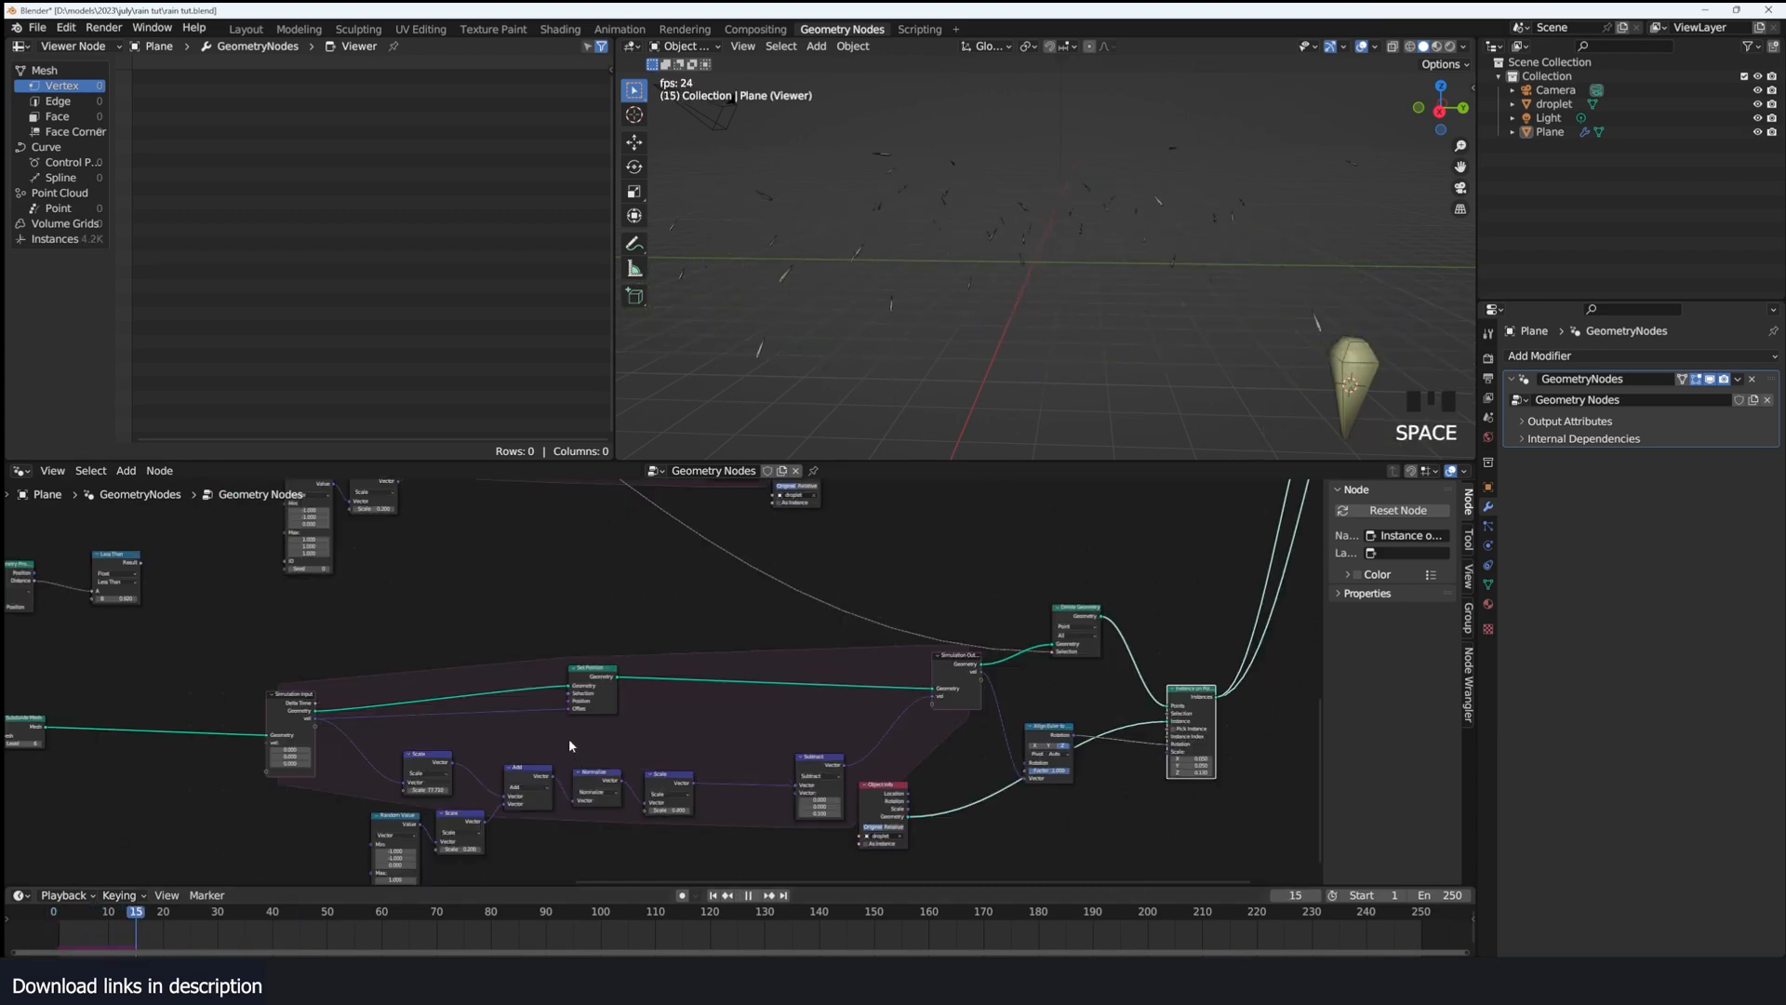
{"action": "key", "text": "shift+Right"}
{"action": "key", "text": "space"}
{"action": "key", "text": "space"}
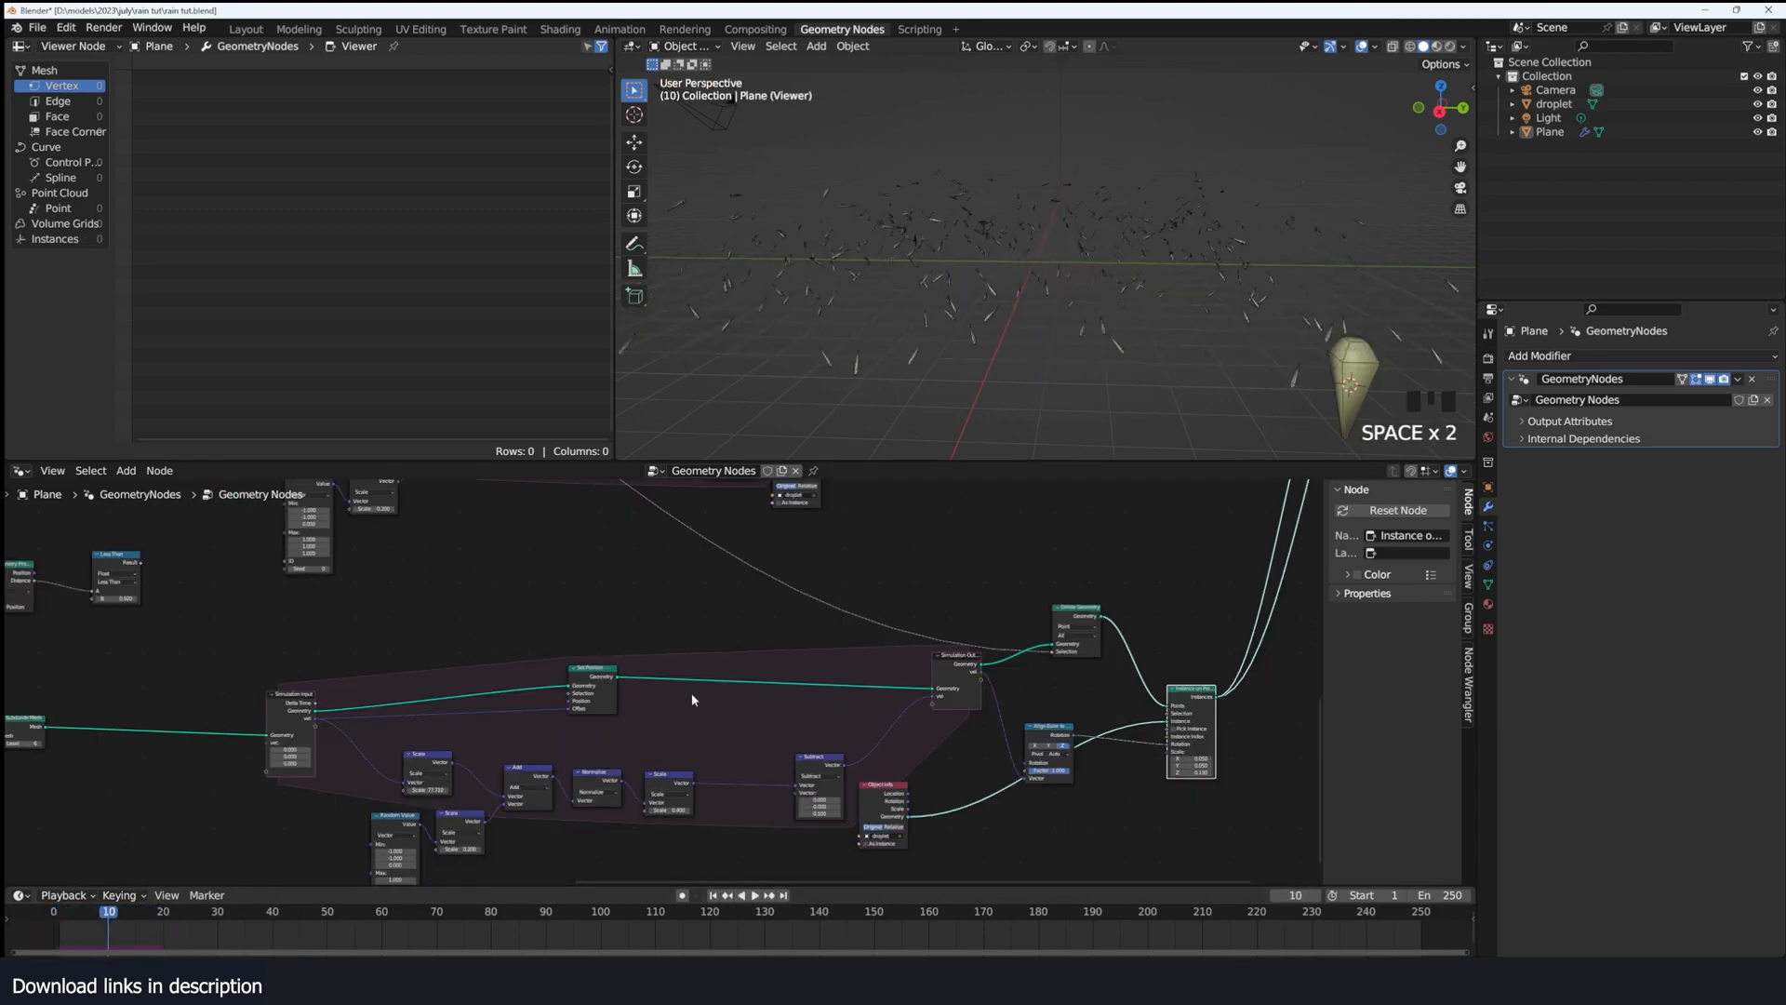
Step: Examine the copied chain's velocity and instancing nodes while replaying and scrubbing the early frames
{"action": "scroll", "coordinate": [690, 692], "scroll_direction": "up", "scroll_amount": 3}
{"action": "middle_click_drag", "start_coordinate": [1080, 642], "coordinate": [851, 642]}
{"action": "middle_click_drag", "start_coordinate": [396, 699], "coordinate": [644, 620]}
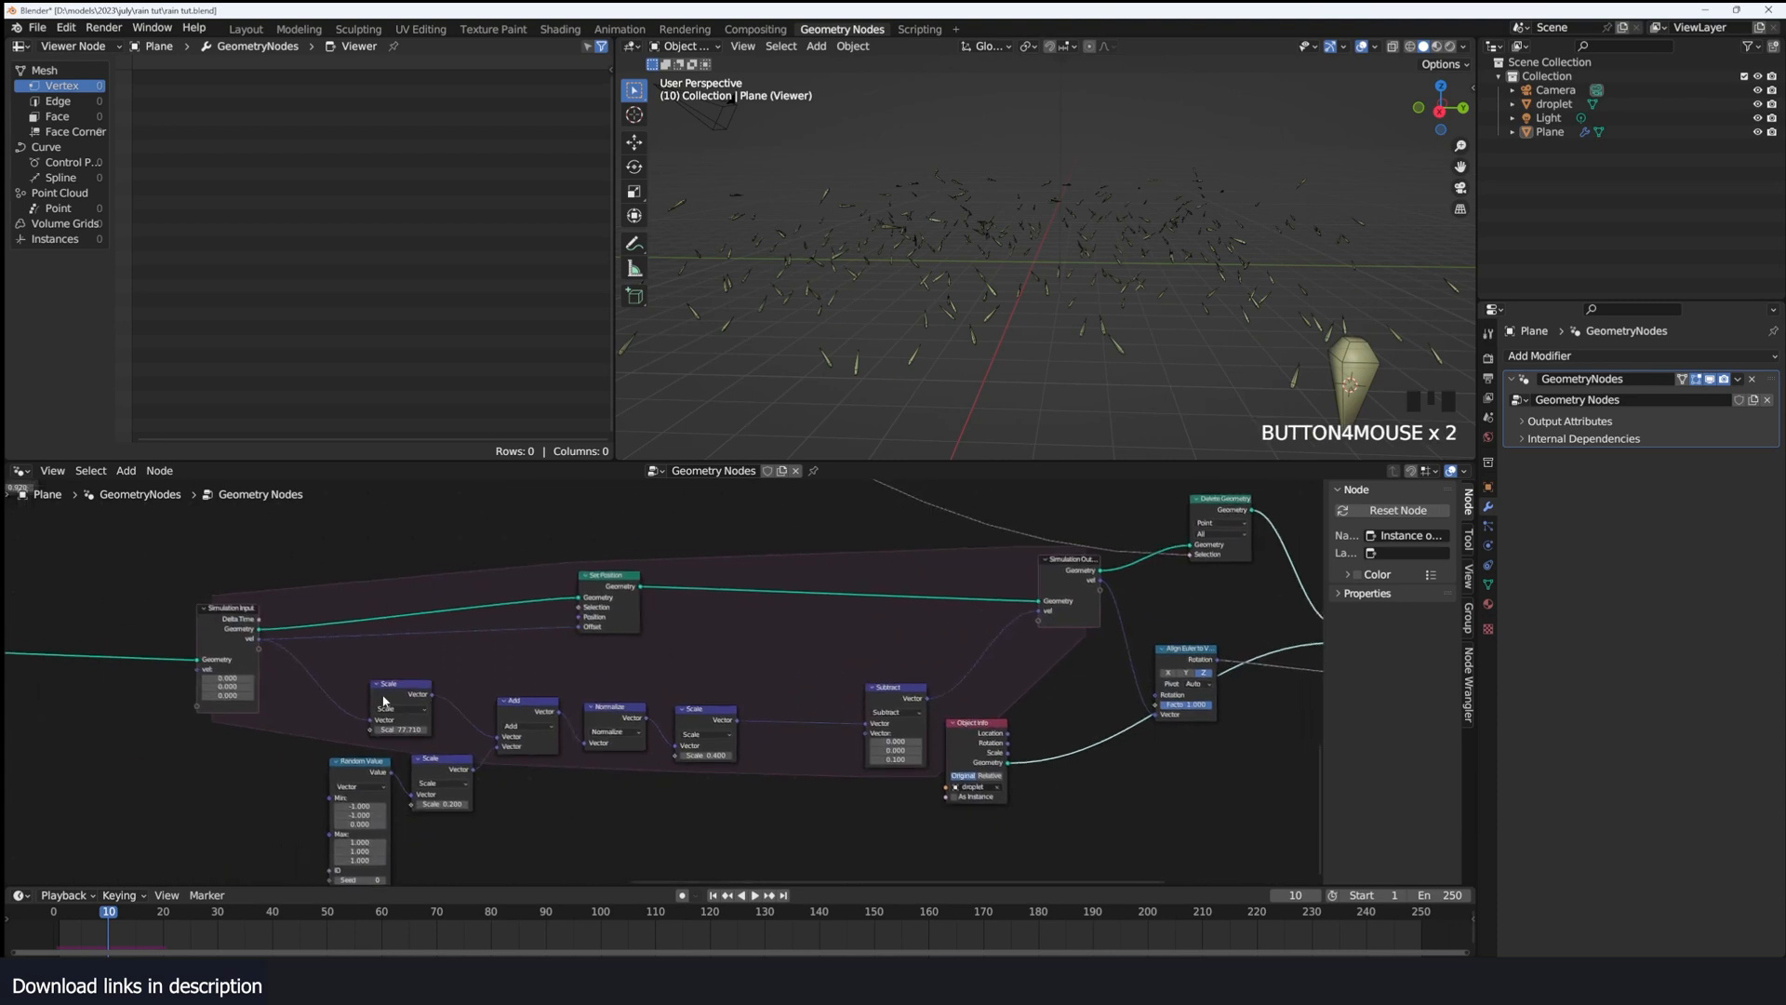
{"action": "middle_click_drag", "start_coordinate": [939, 684], "coordinate": [692, 690]}
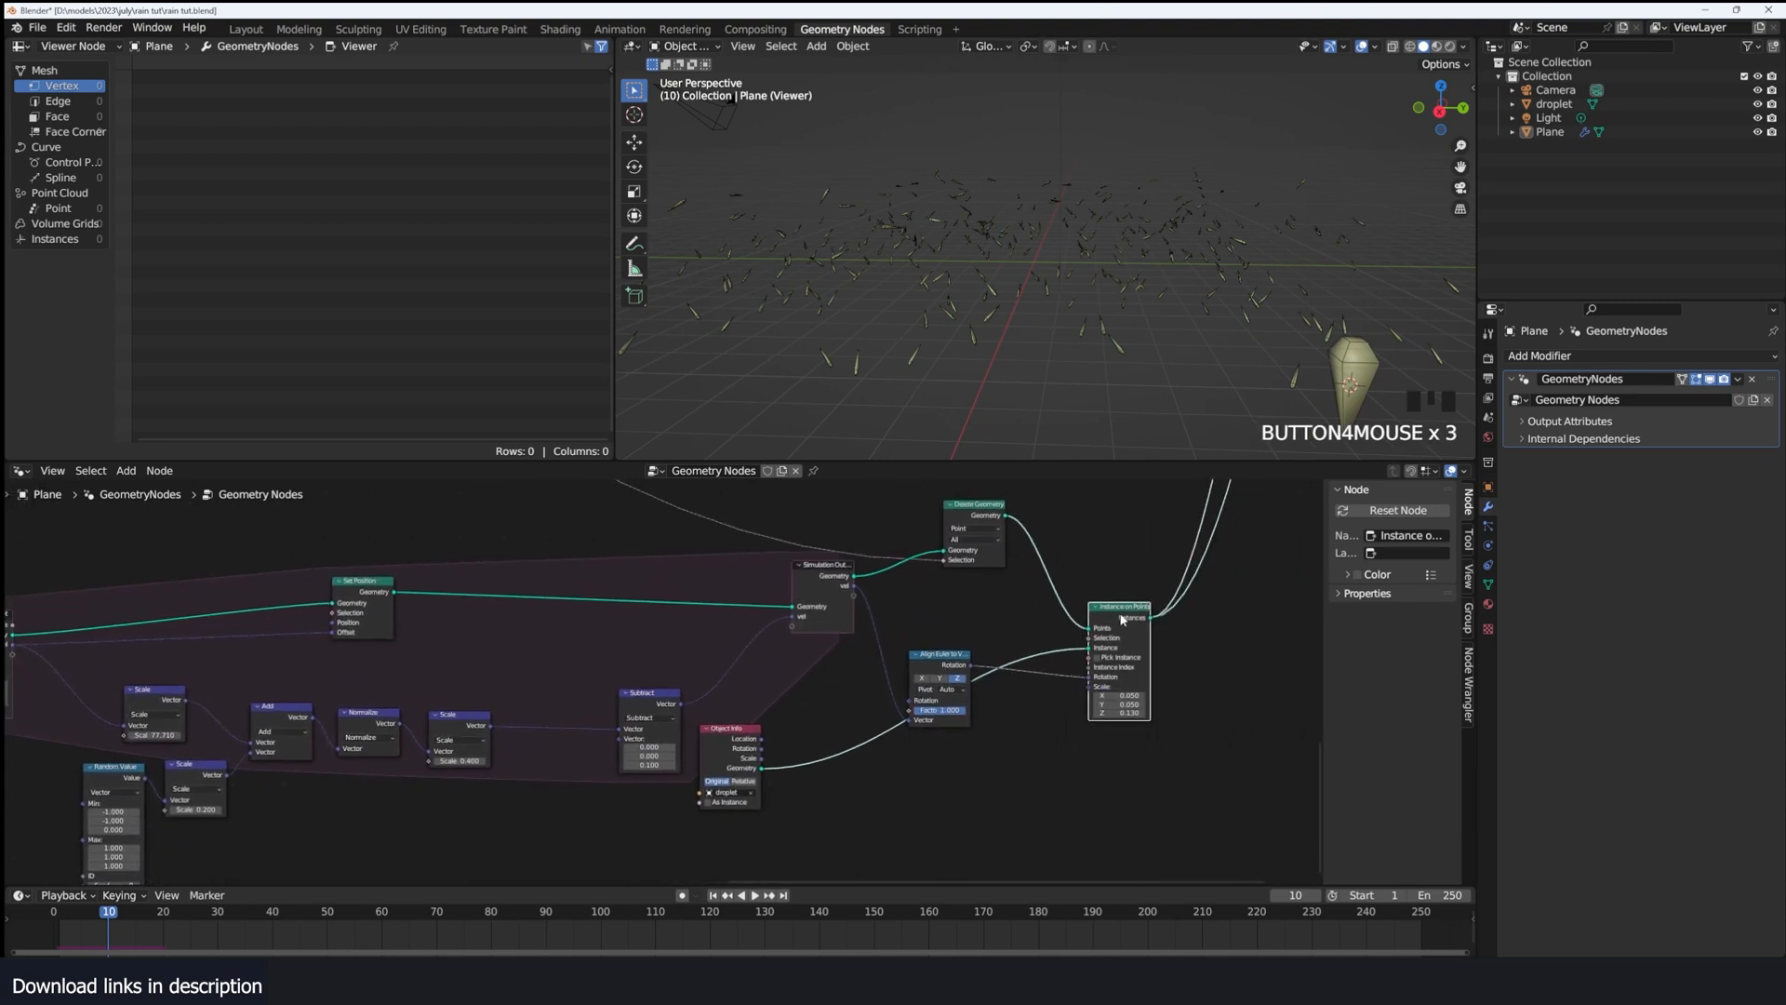
{"action": "left_click", "coordinate": [1121, 620]}
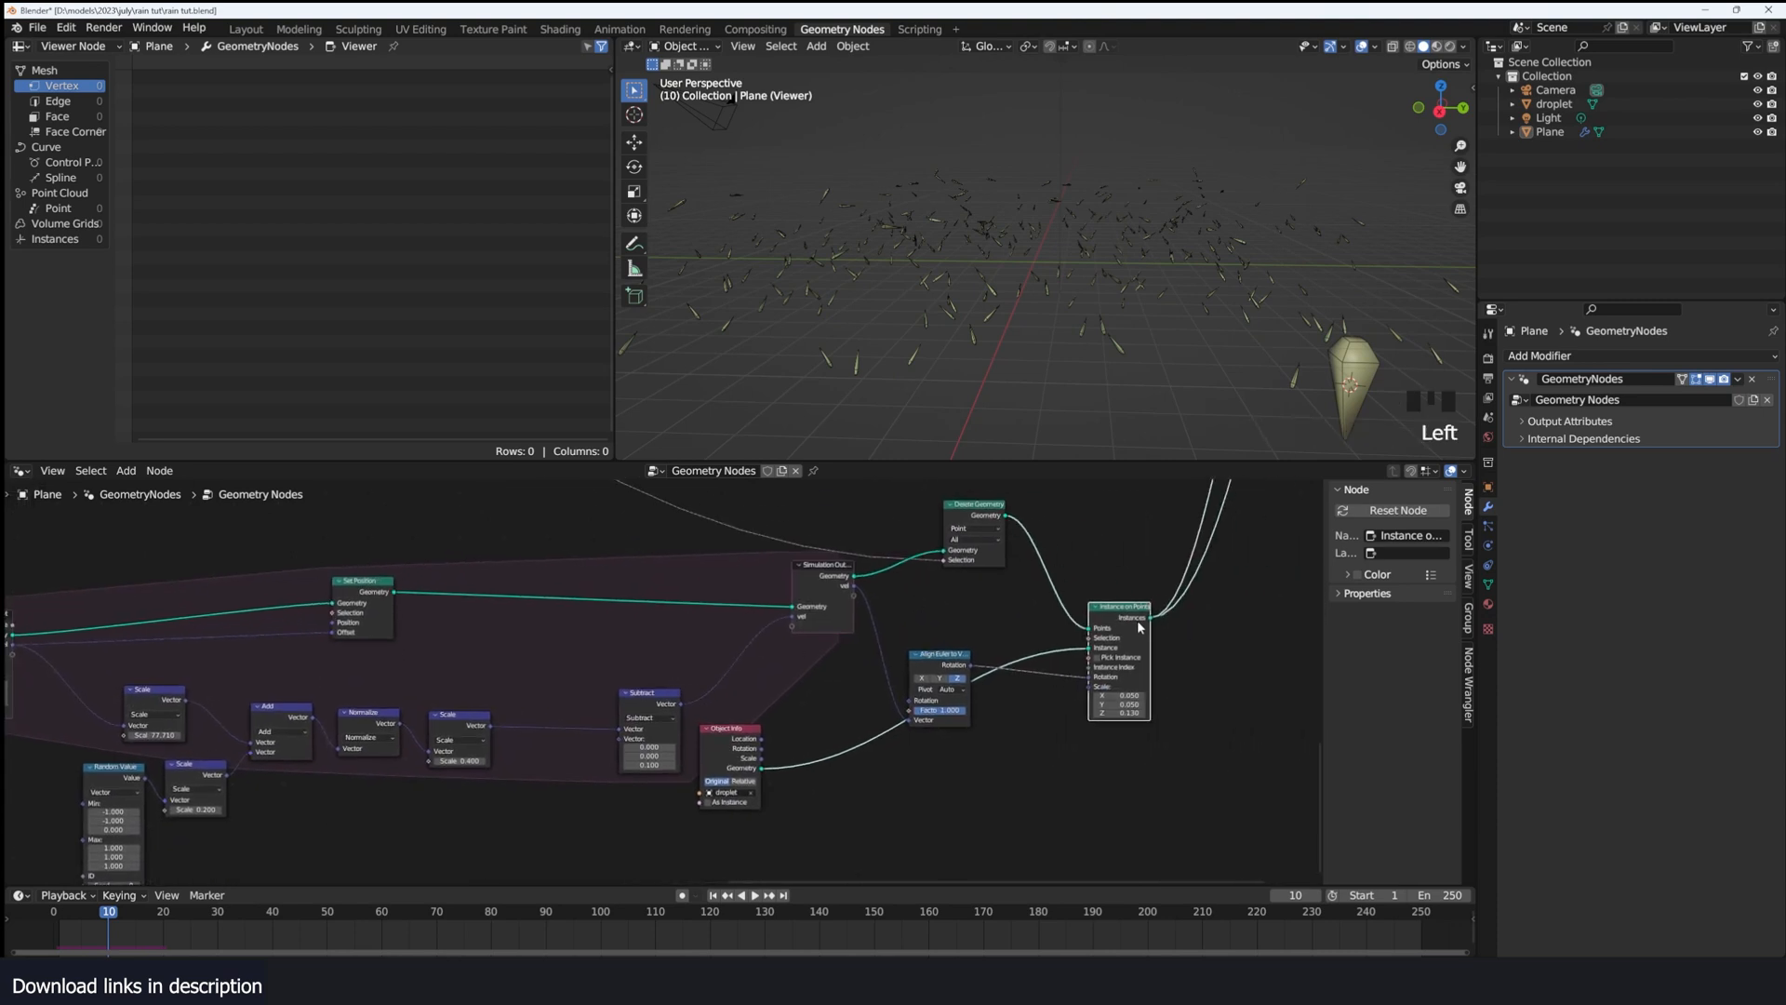
{"action": "scroll", "coordinate": [1099, 253], "scroll_direction": "down", "scroll_amount": 2}
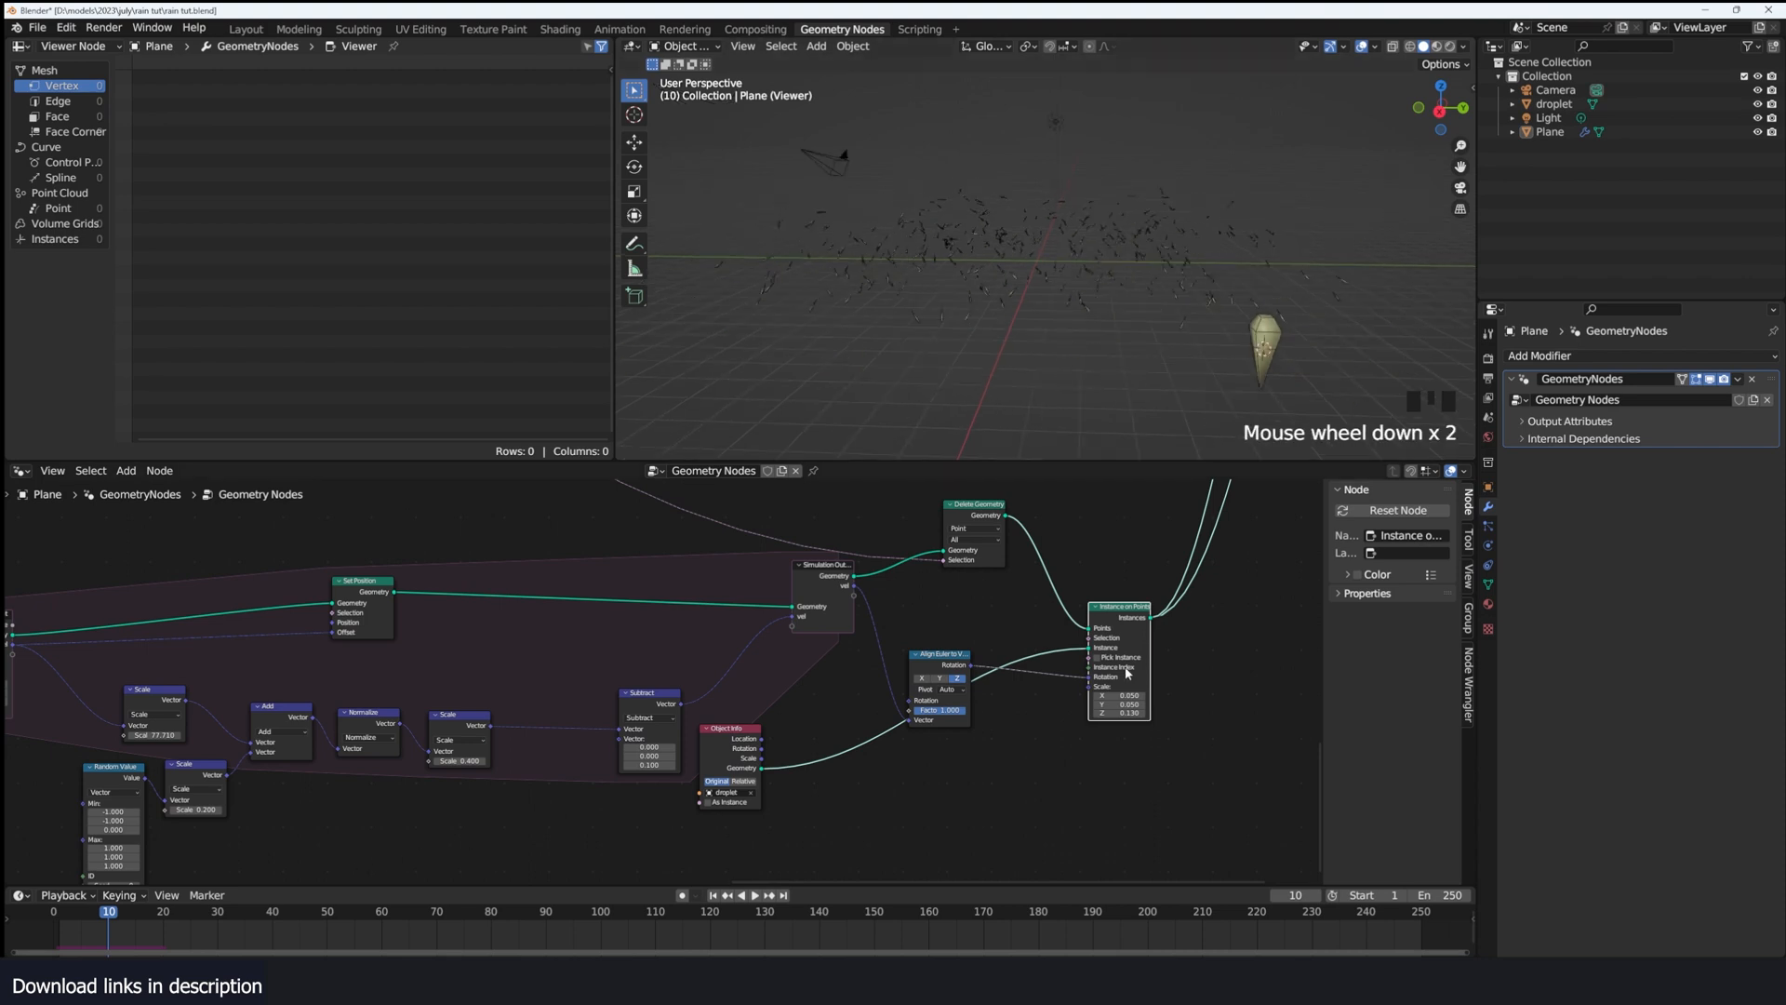
{"action": "key", "text": "space"}
{"action": "key", "text": "space"}
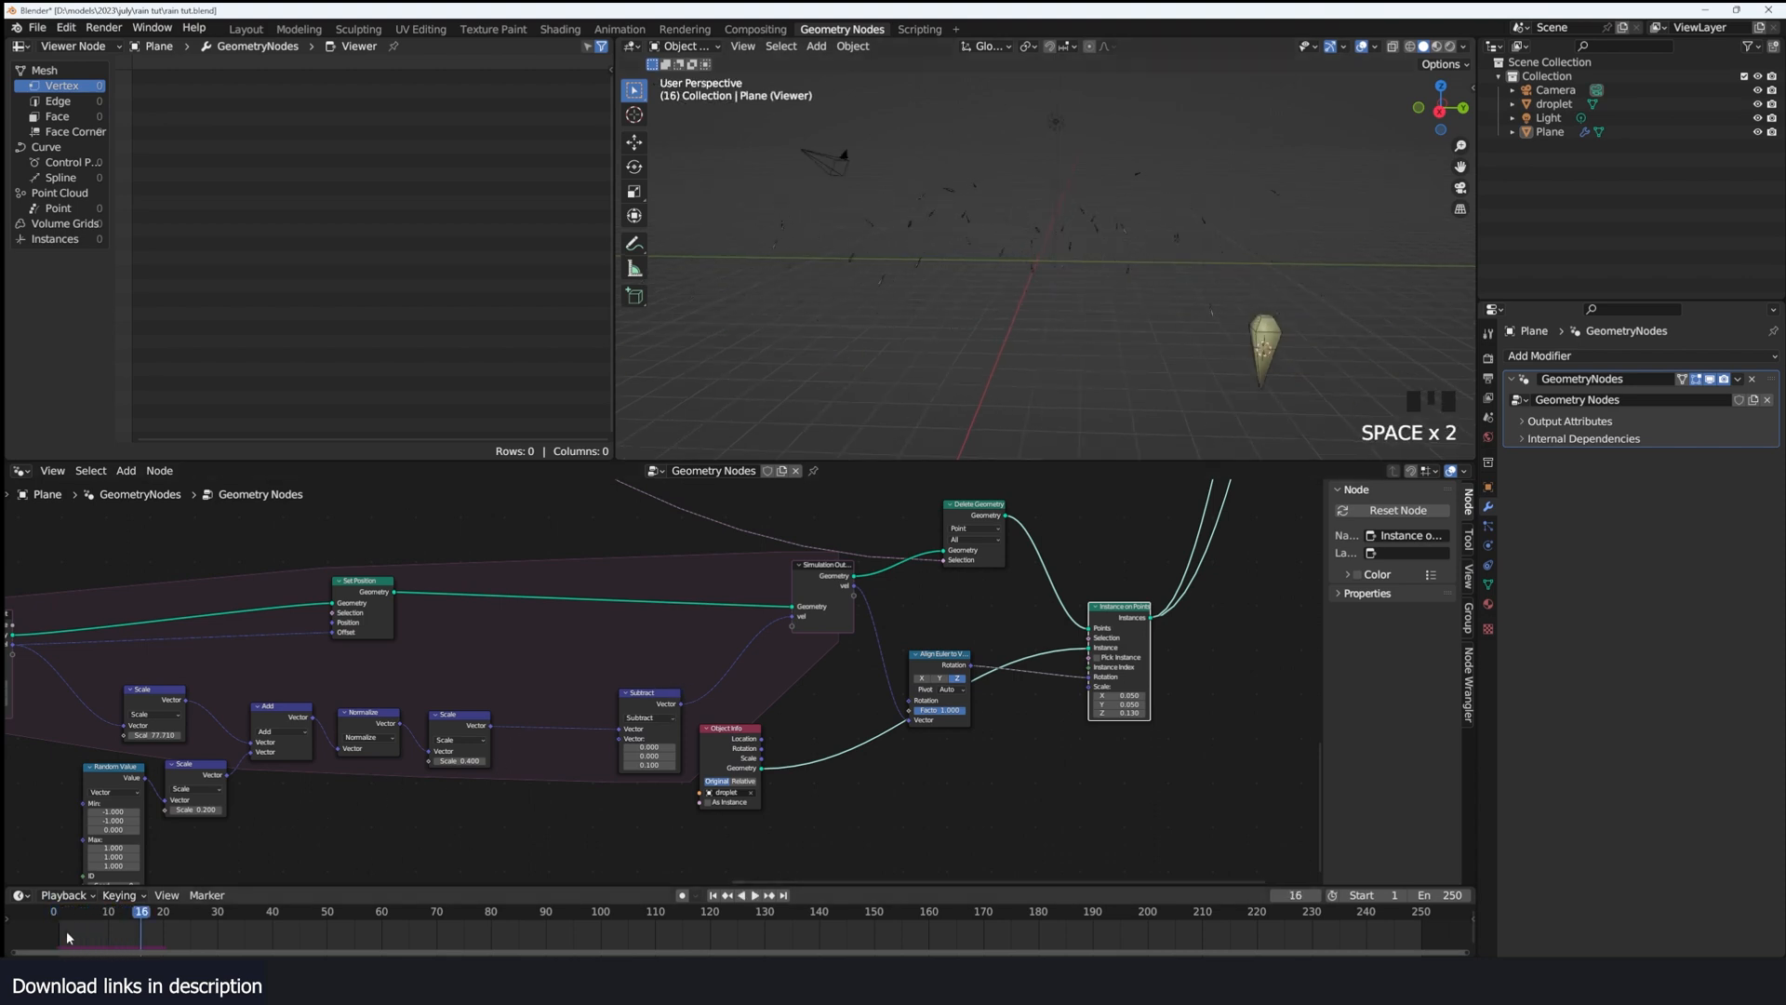
{"action": "left_click_drag", "start_coordinate": [67, 938], "coordinate": [136, 938]}
{"action": "scroll", "coordinate": [909, 734], "scroll_direction": "up", "scroll_amount": 2}
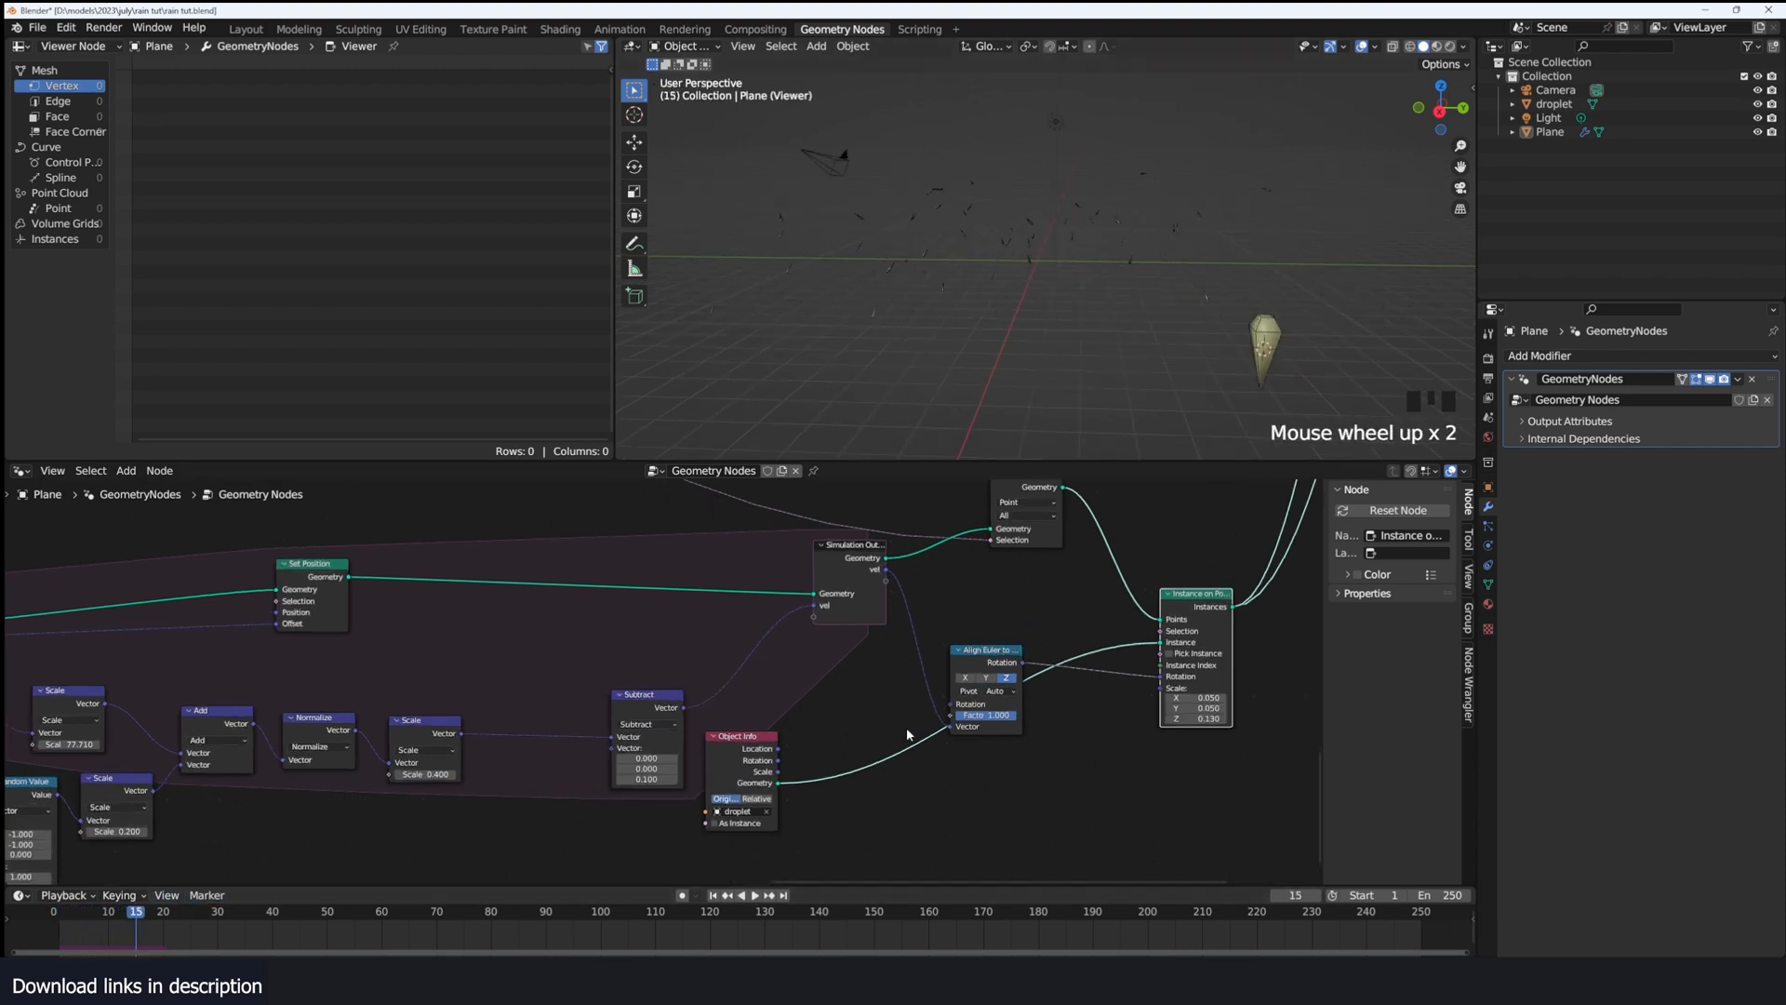
Step: Remove the copied chain's Object Info, Instance on Points, Delete Geometry and Align Euler to Vector nodes, keeping the geometry link
{"action": "left_click_drag", "start_coordinate": [745, 772], "coordinate": [885, 751]}
{"action": "key", "text": "x"}
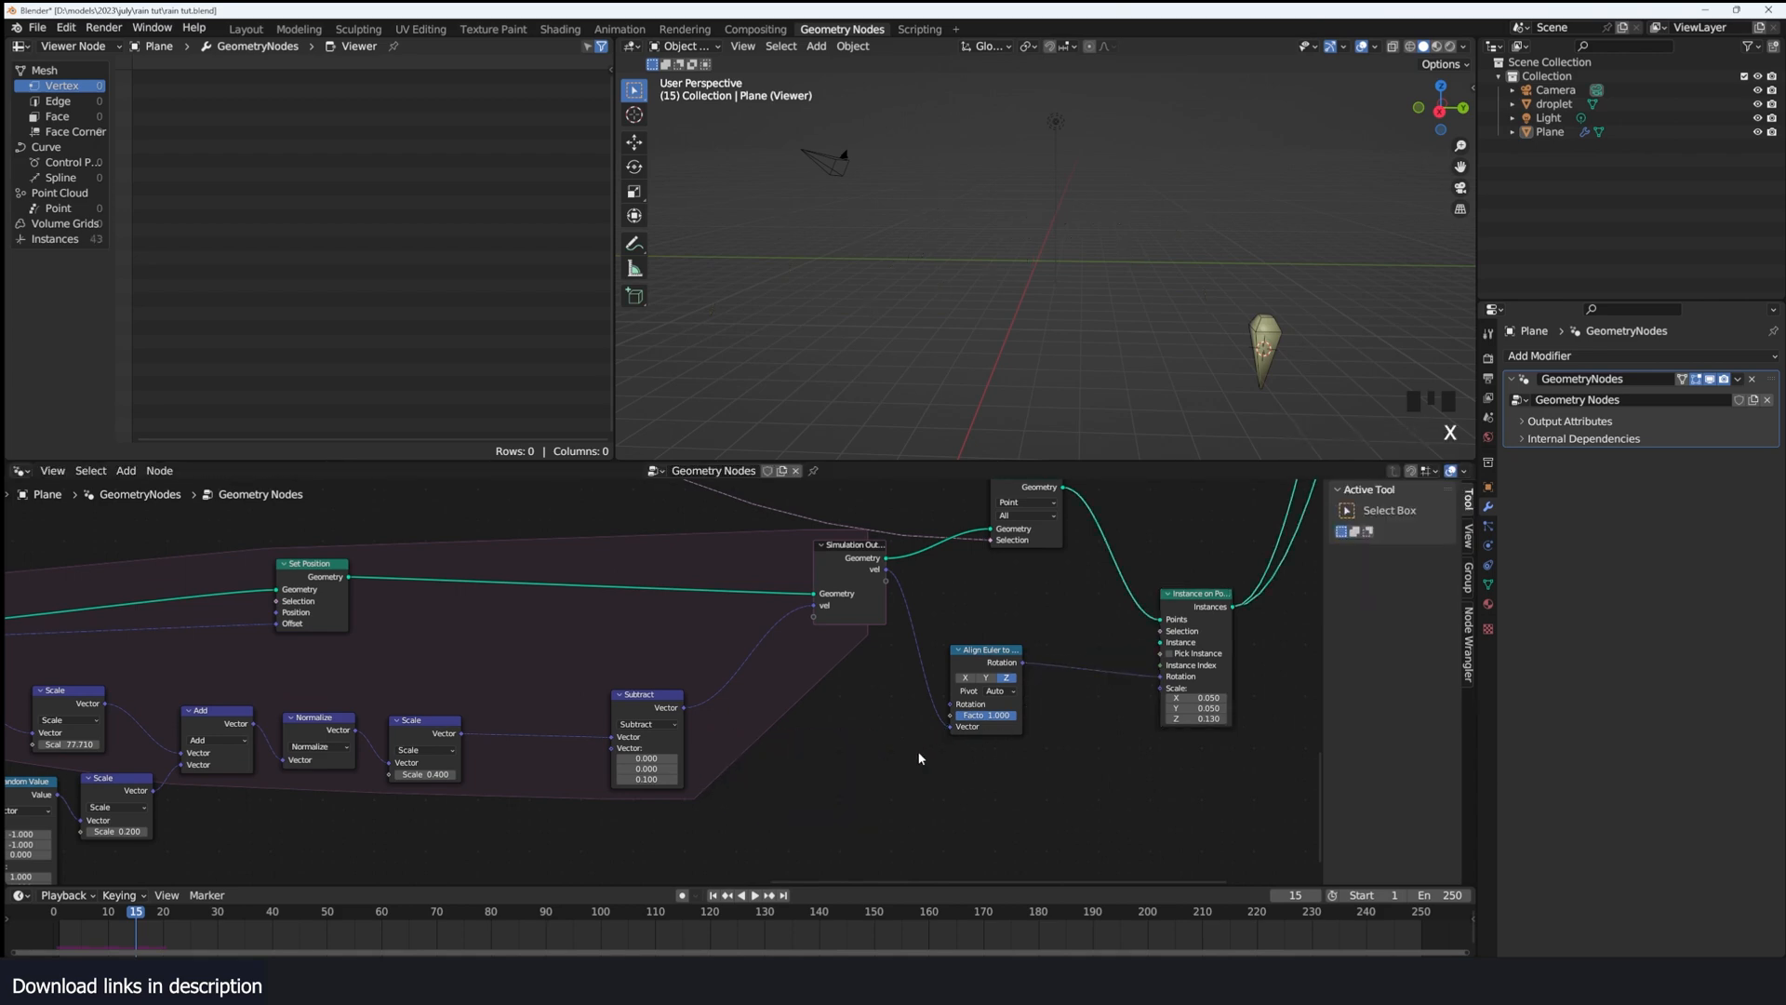
{"action": "key", "text": "ctrl+x"}
{"action": "middle_click_drag", "start_coordinate": [1106, 657], "coordinate": [1093, 716]}
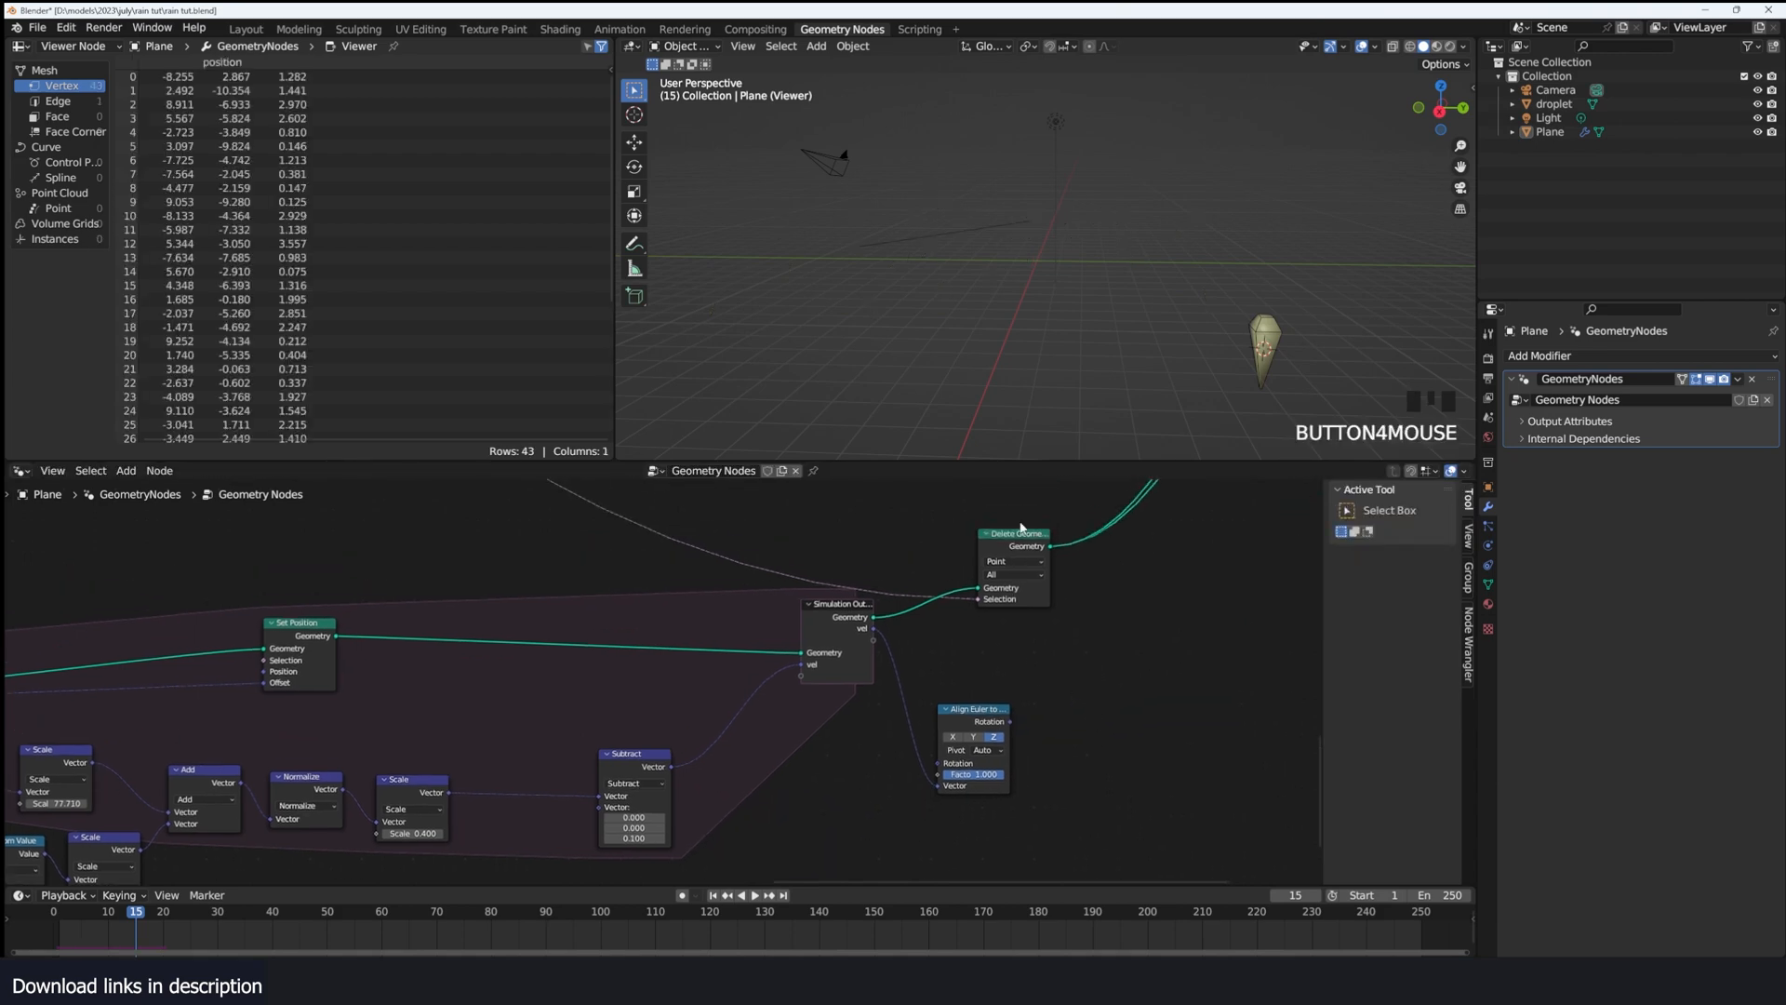
{"action": "left_click", "coordinate": [1021, 527]}
{"action": "key", "text": "ctrl+x"}
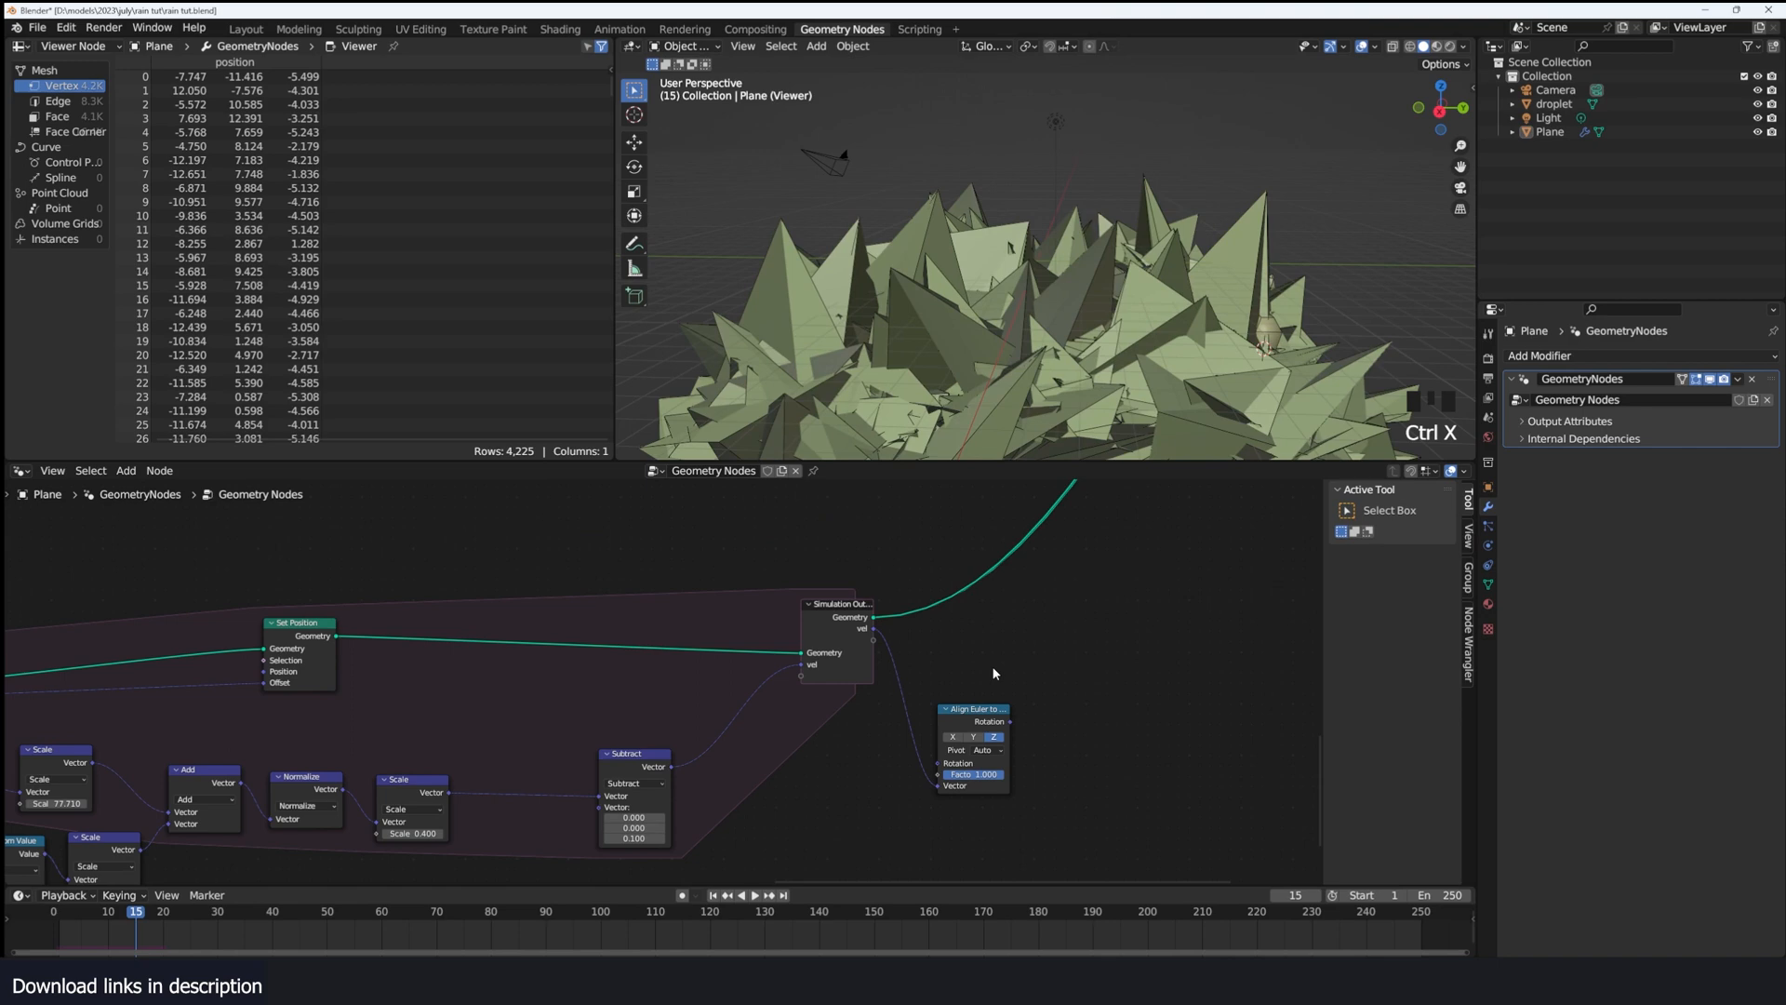
{"action": "left_click", "coordinate": [973, 720]}
{"action": "key", "text": "x"}
Step: Play the simulation from the start and examine how the subdivided mesh deforms
{"action": "scroll", "coordinate": [1024, 280], "scroll_direction": "down", "scroll_amount": 3}
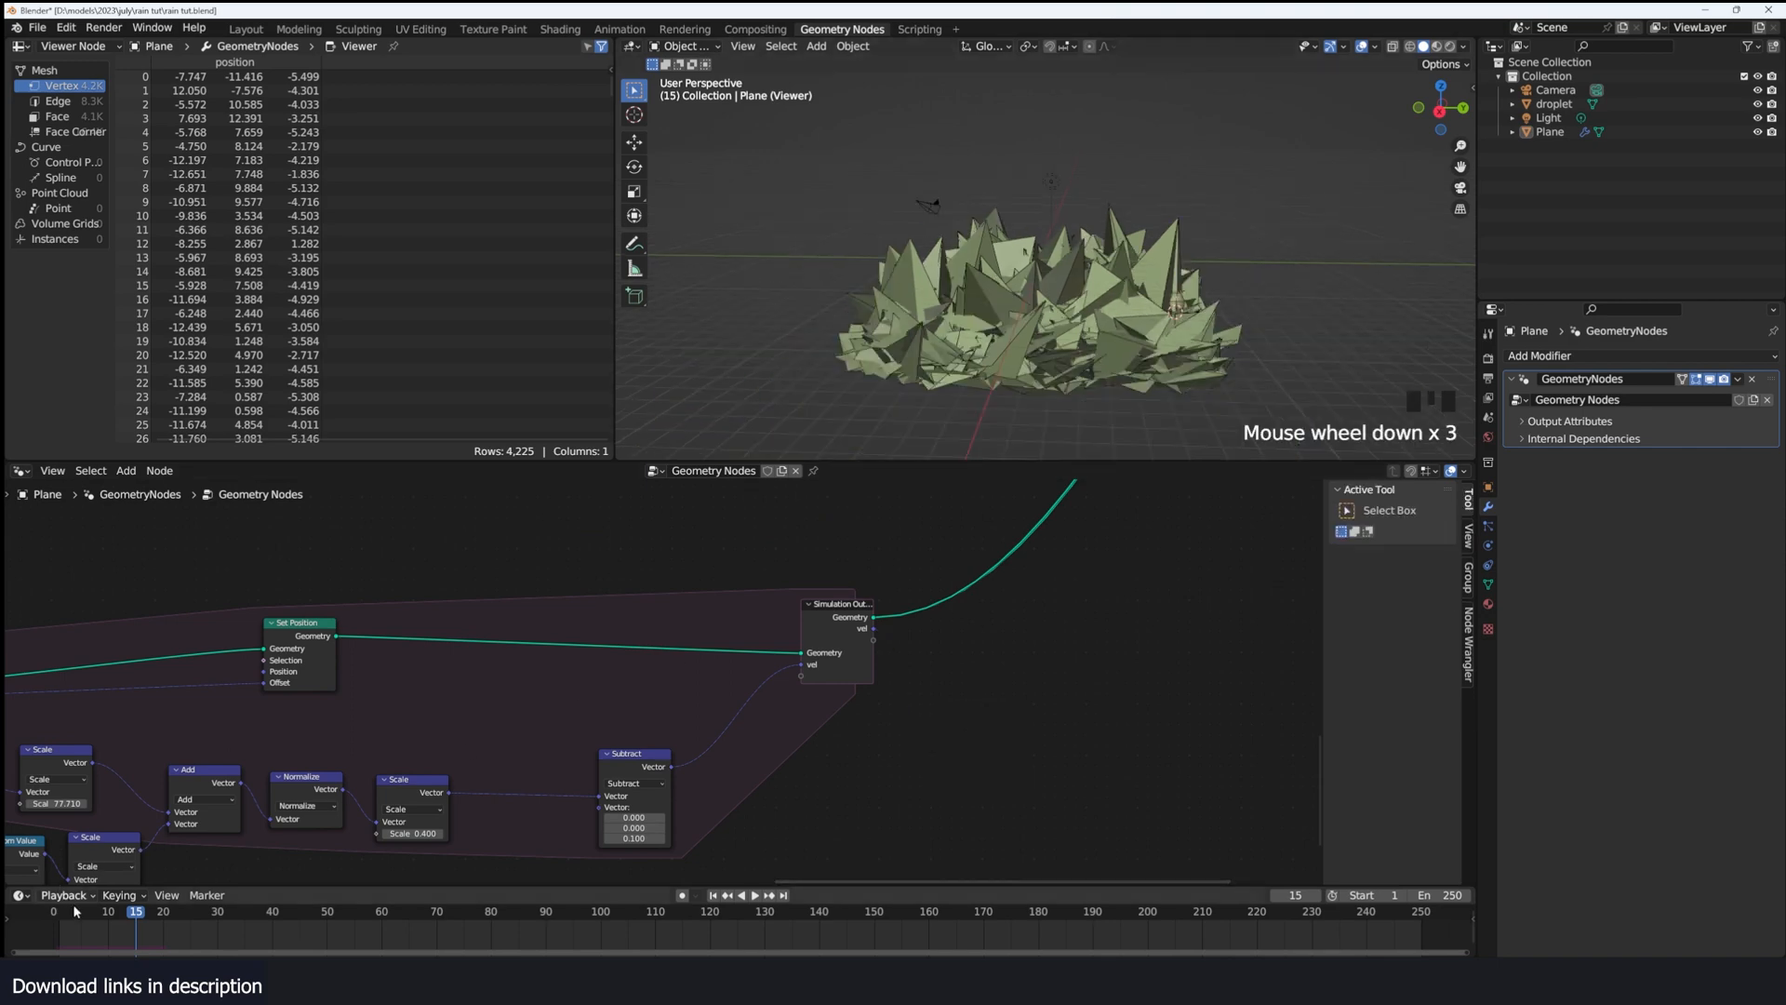
{"action": "key", "text": "shift+Left"}
{"action": "key", "text": "space"}
{"action": "key", "text": "space"}
{"action": "key", "text": "space"}
{"action": "key", "text": "space"}
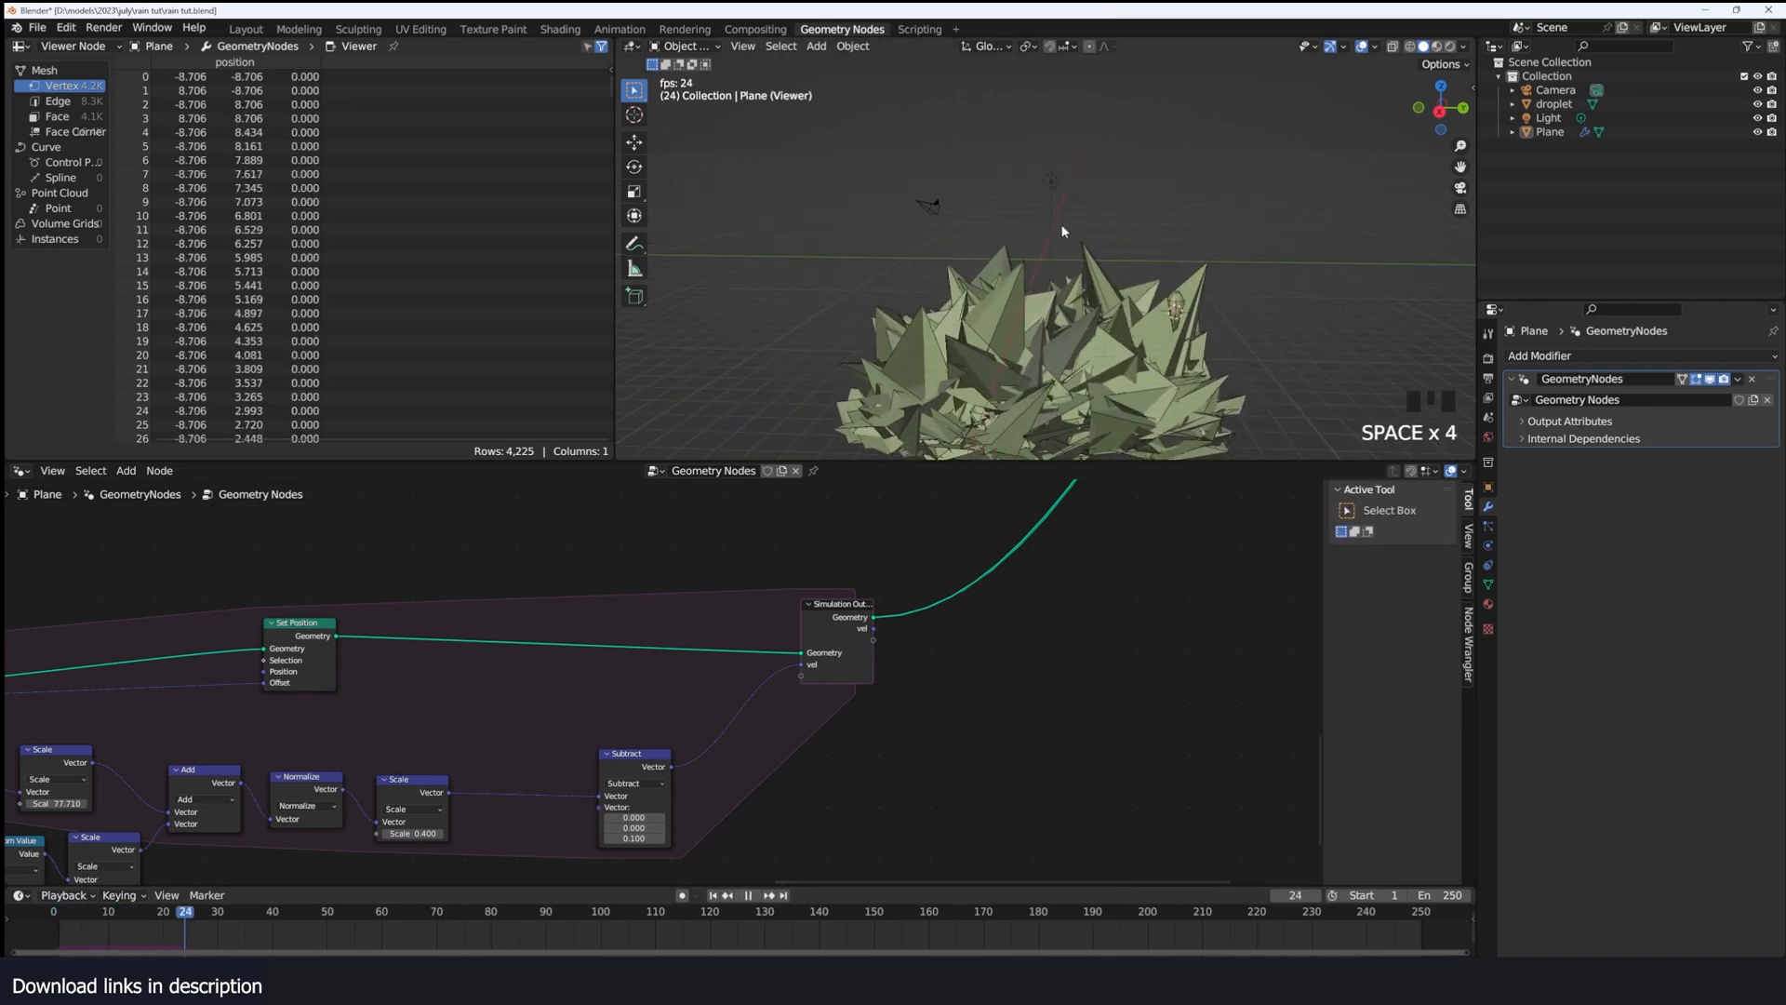
{"action": "key", "text": "space"}
Step: Delete the velocity math and Random Value nodes from the copied simulation zone and dissolve its Set Position node
{"action": "middle_click_drag", "start_coordinate": [731, 653], "coordinate": [1088, 496]}
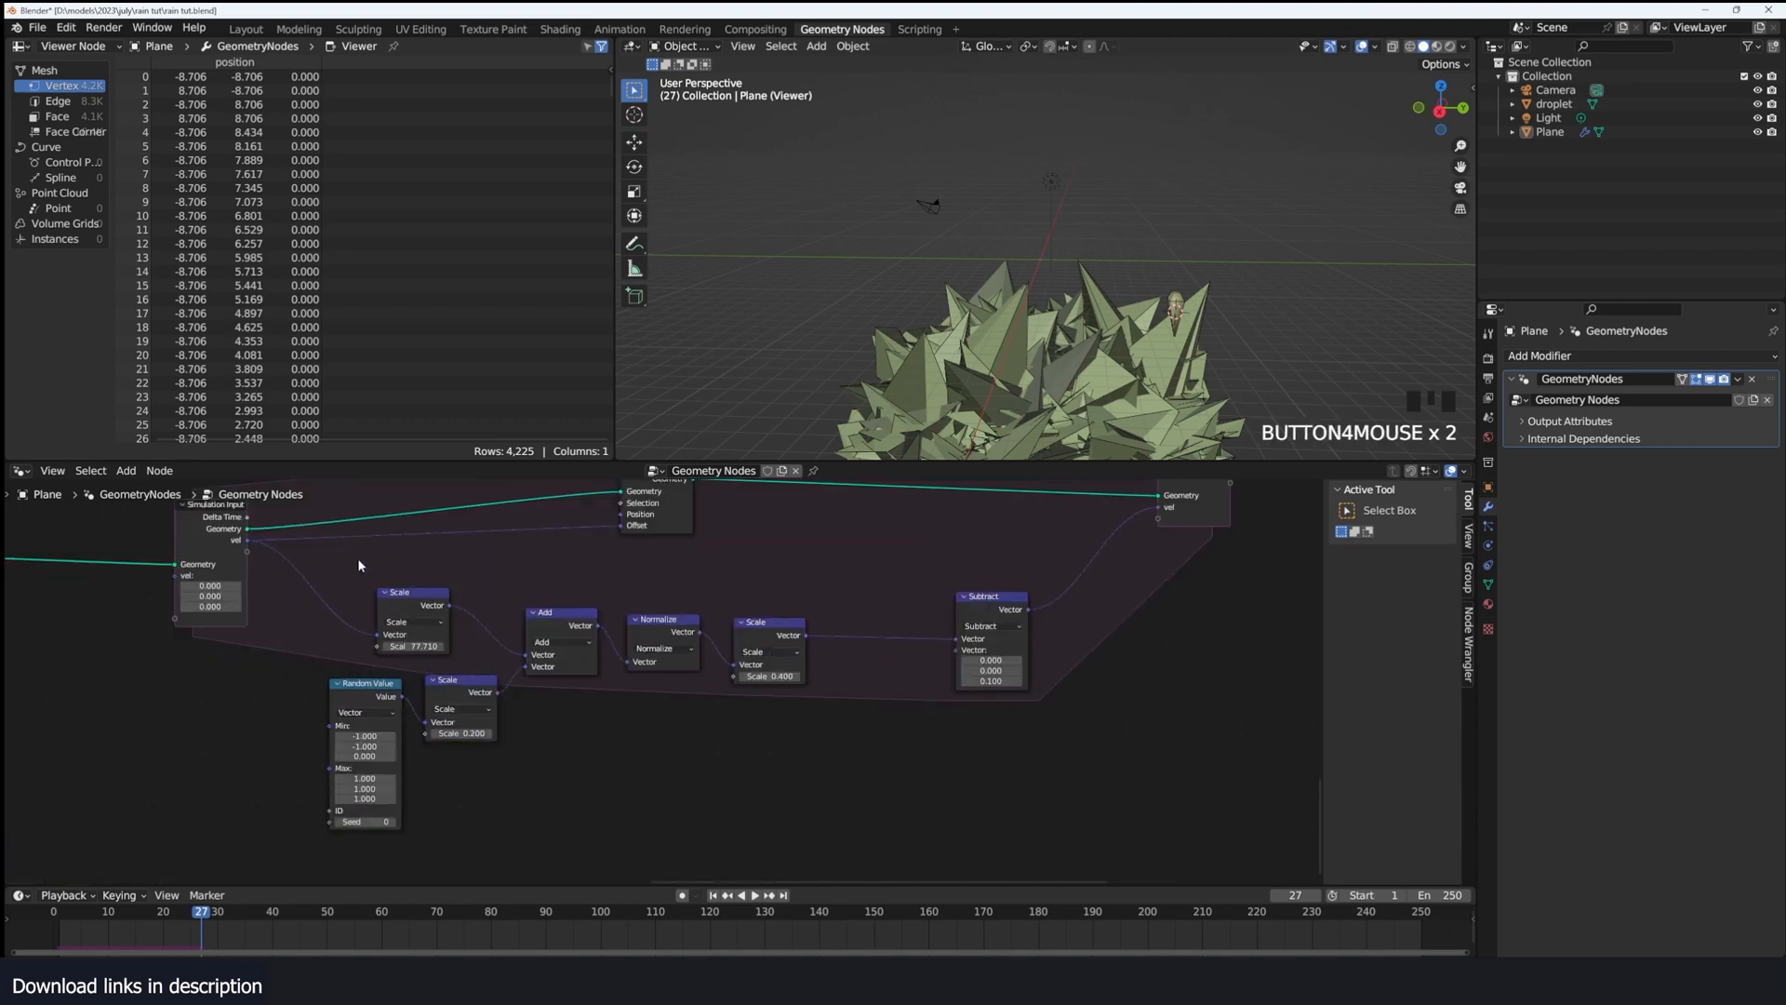
{"action": "left_click_drag", "start_coordinate": [358, 565], "coordinate": [989, 717]}
{"action": "key", "text": "x"}
{"action": "middle_click_drag", "start_coordinate": [989, 717], "coordinate": [955, 856]}
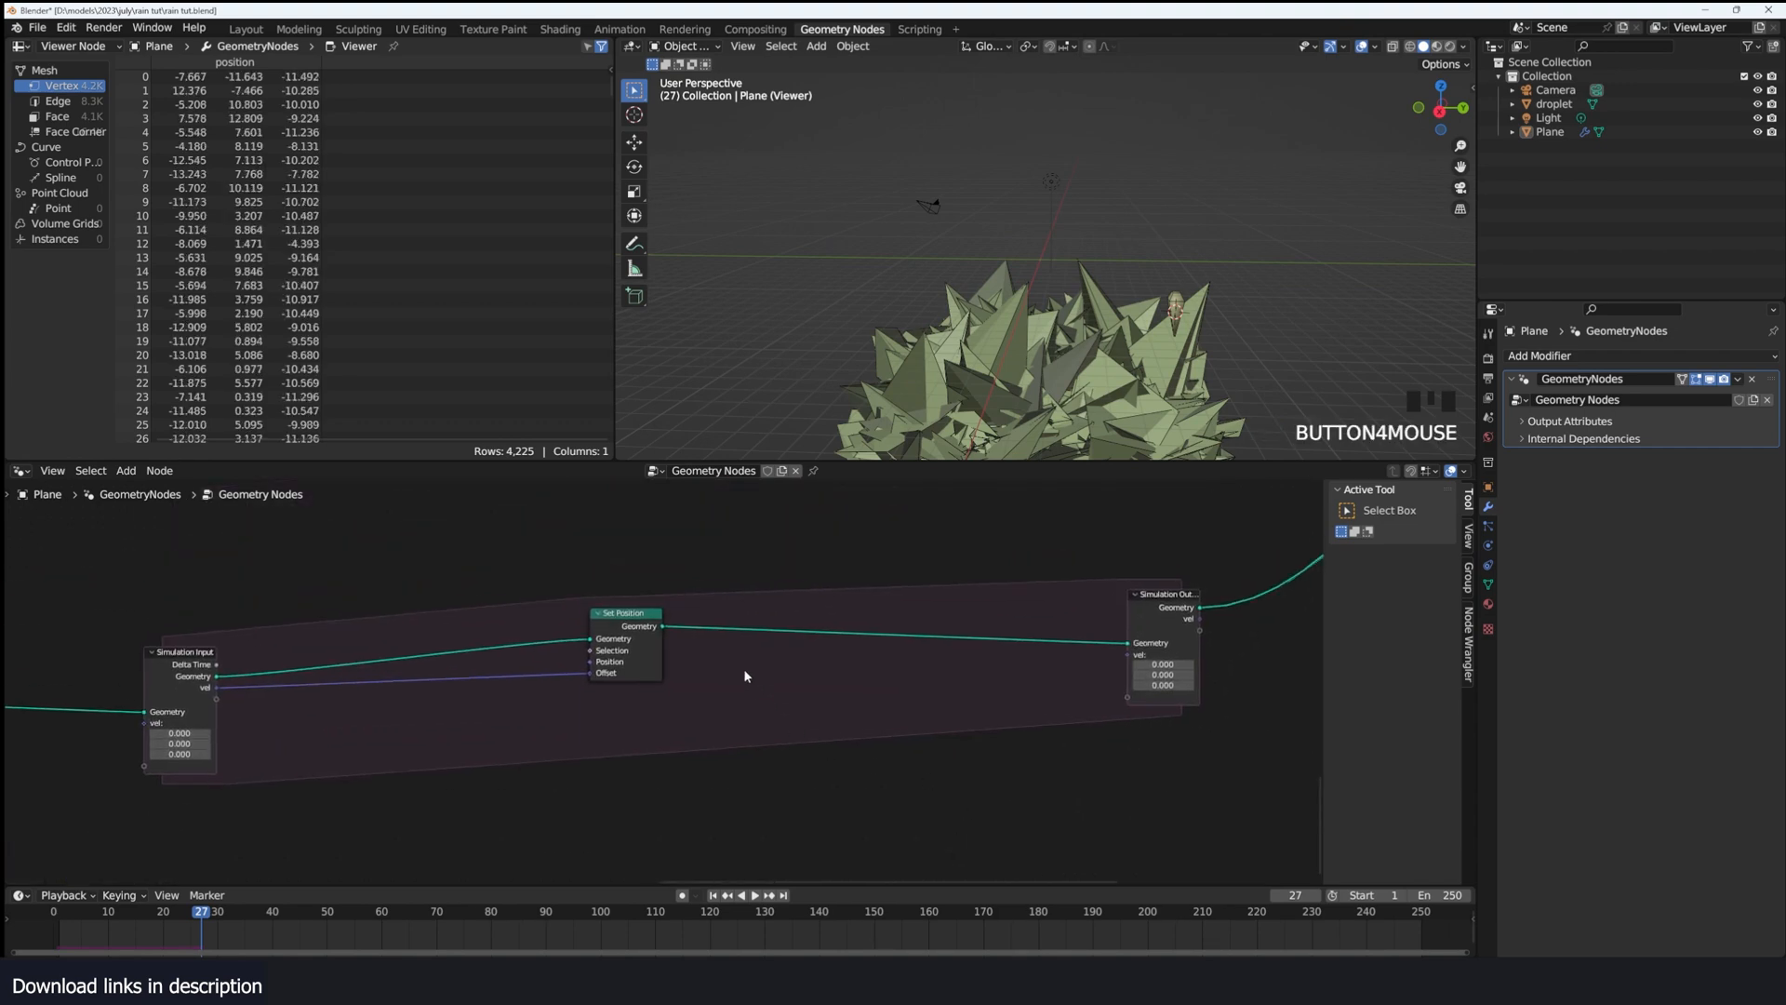
{"action": "left_click_drag", "start_coordinate": [643, 652], "coordinate": [691, 684]}
{"action": "key", "text": "ctrl+x"}
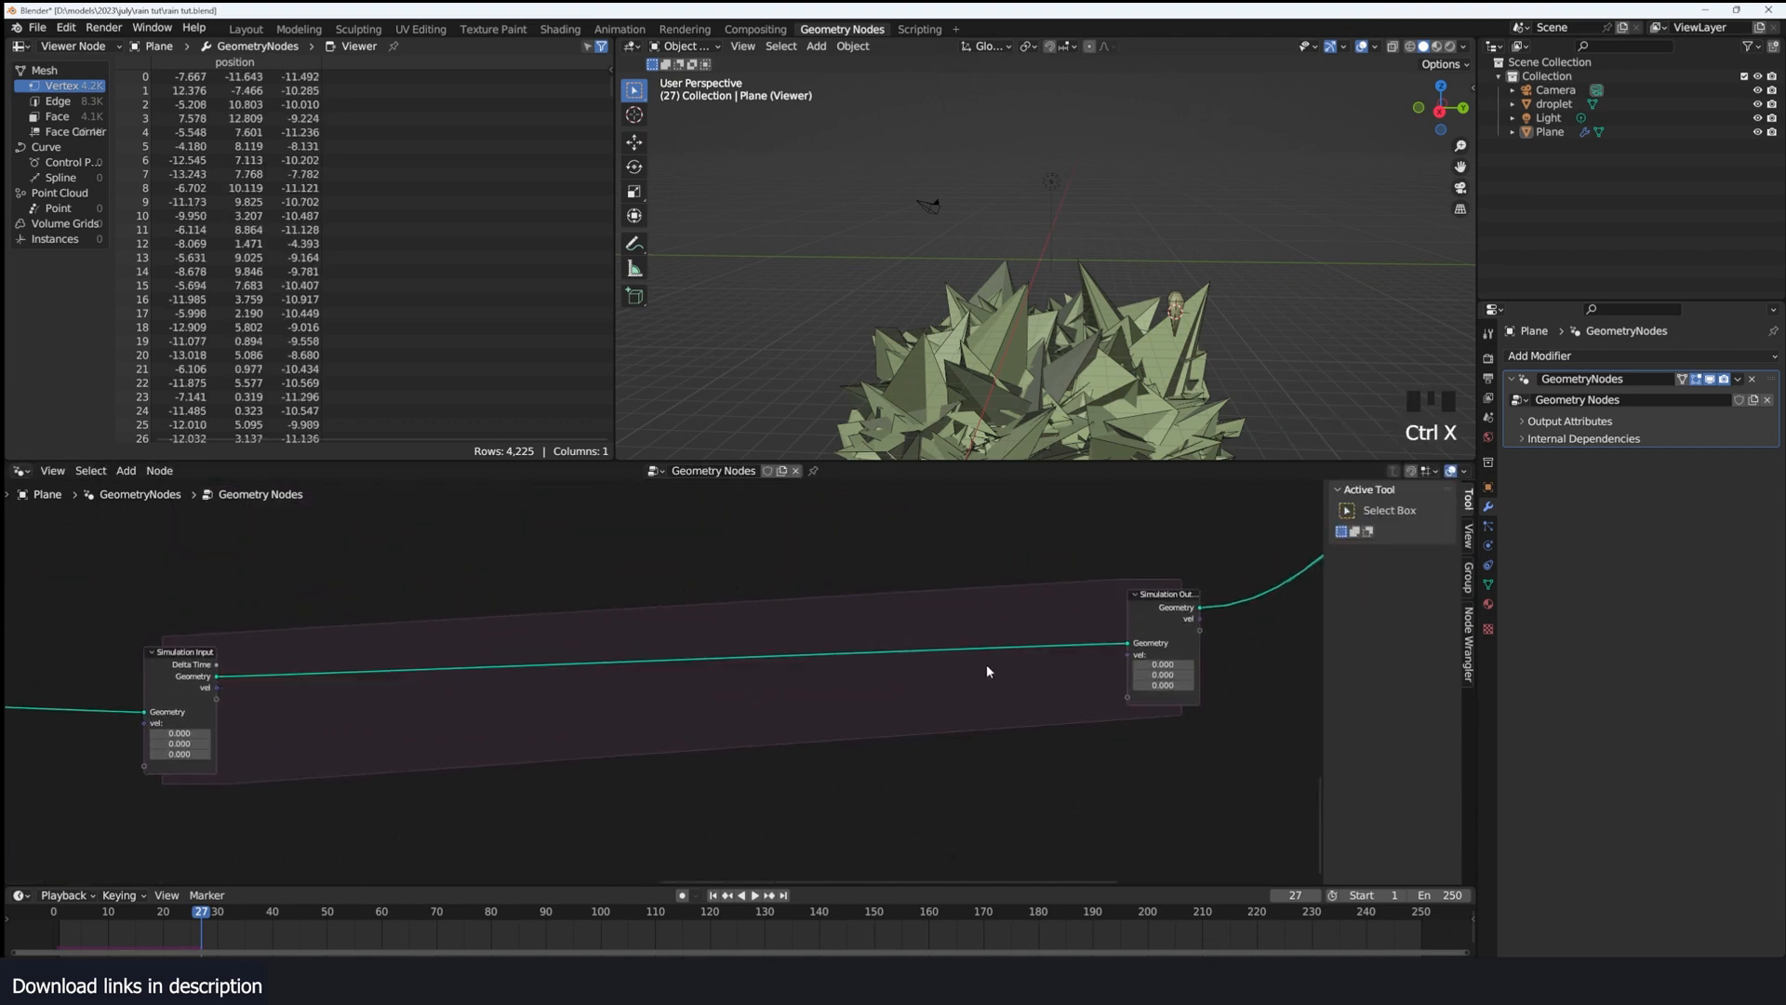
Step: Move the copied Simulation Output and Simulation Input nodes closer together to shorten the emptied simulation zone
{"action": "left_click_drag", "start_coordinate": [1168, 606], "coordinate": [991, 632]}
{"action": "scroll", "coordinate": [515, 723], "scroll_direction": "down", "scroll_amount": 7}
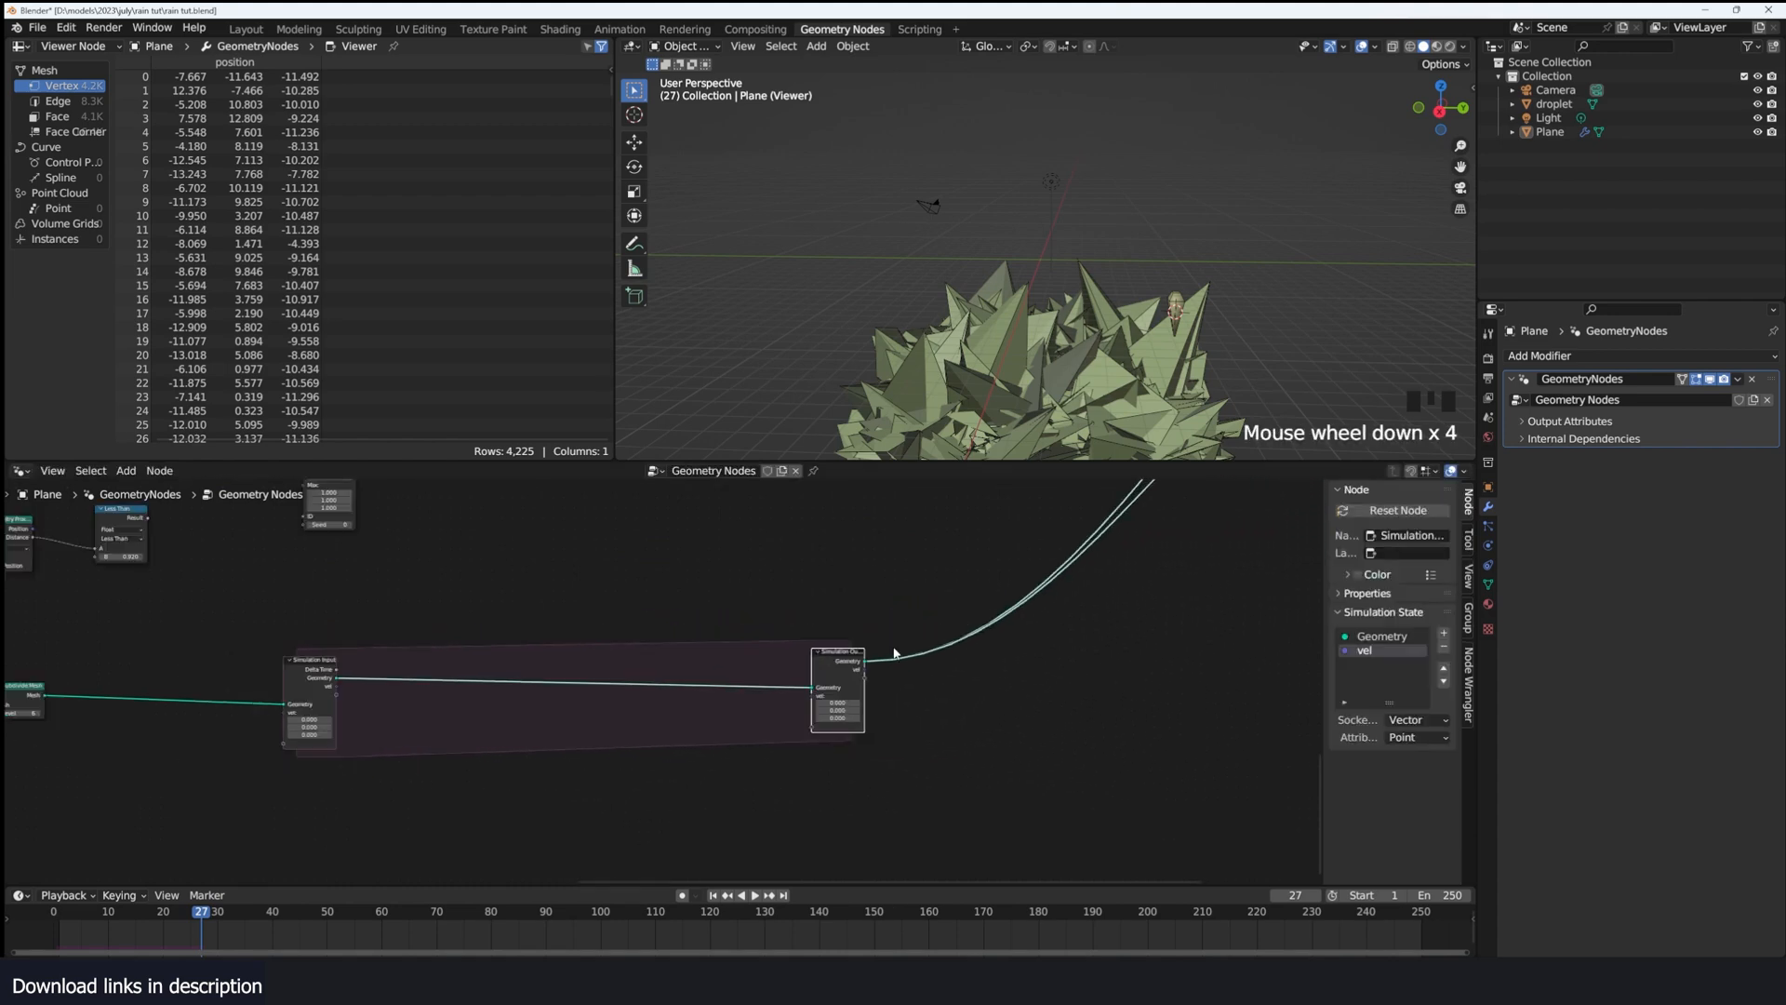
{"action": "left_click", "coordinate": [386, 676]}
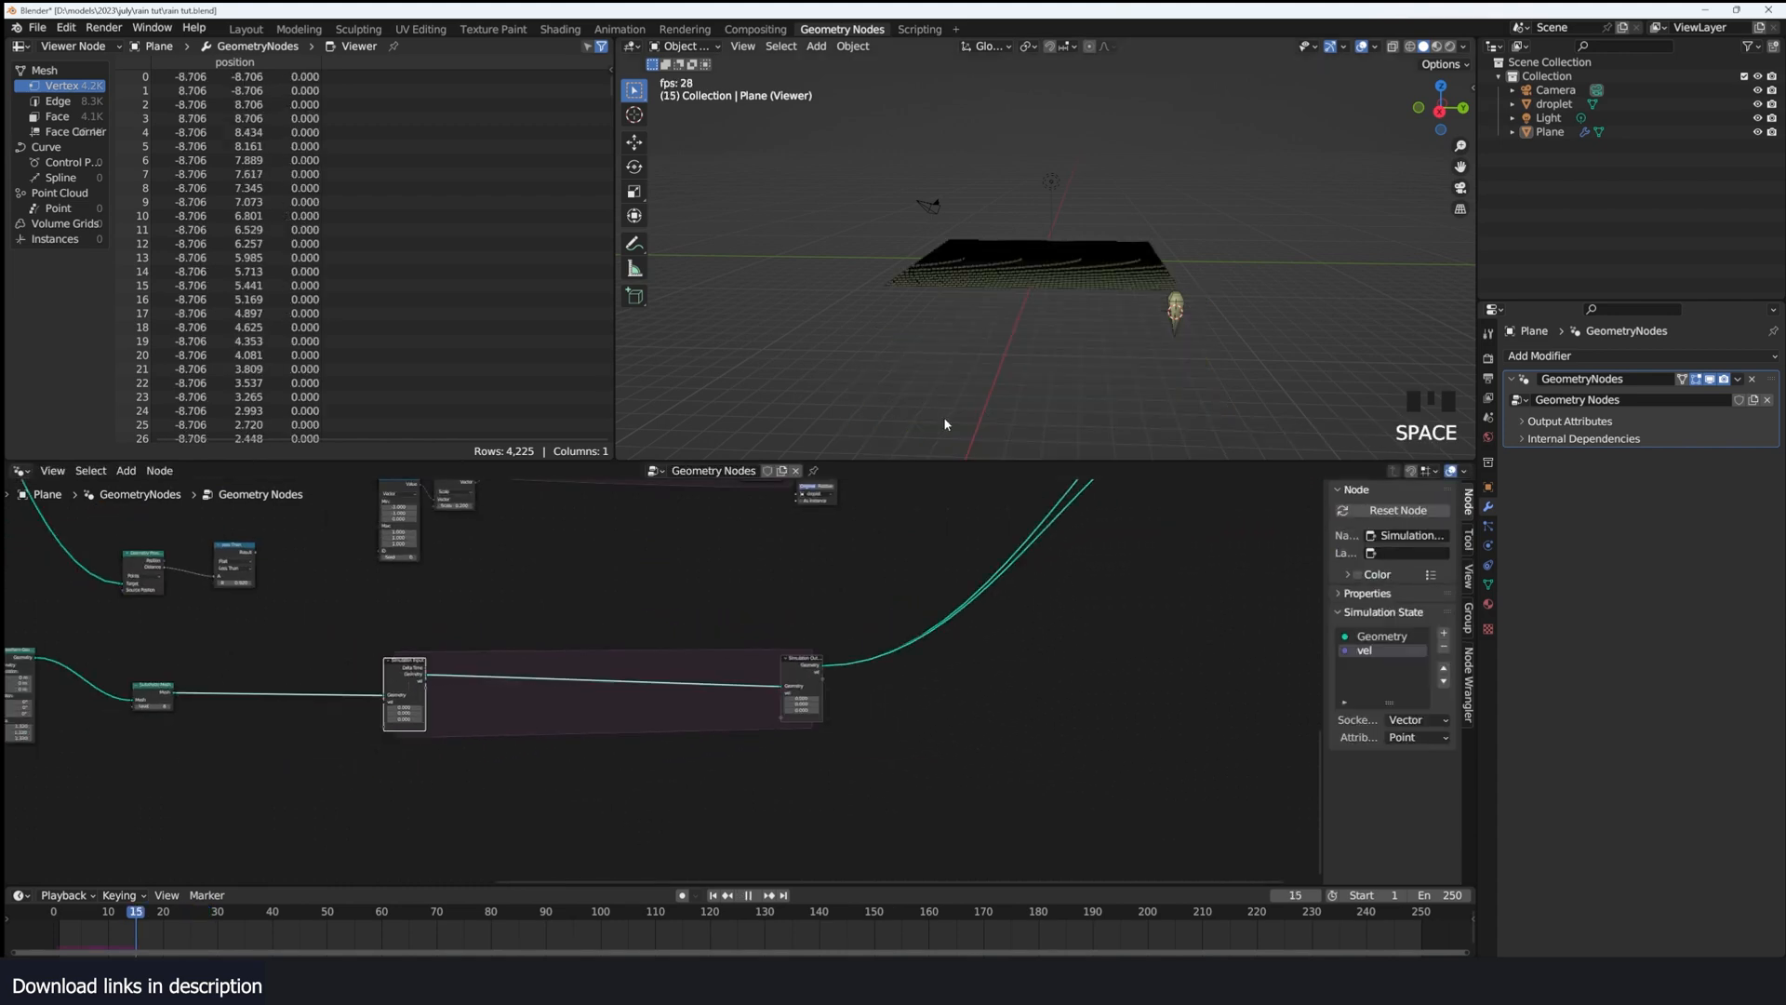
Step: Preview the Join Geometry node in the Viewer and play the rain together with the subdivided ground mesh
{"action": "key", "text": "space"}
{"action": "scroll", "coordinate": [1002, 681], "scroll_direction": "down", "scroll_amount": 5}
{"action": "middle_click_drag", "start_coordinate": [1001, 681], "coordinate": [748, 807]}
{"action": "key", "text": "space"}
{"action": "left_click", "coordinate": [958, 598], "text": "ctrl+shift"}
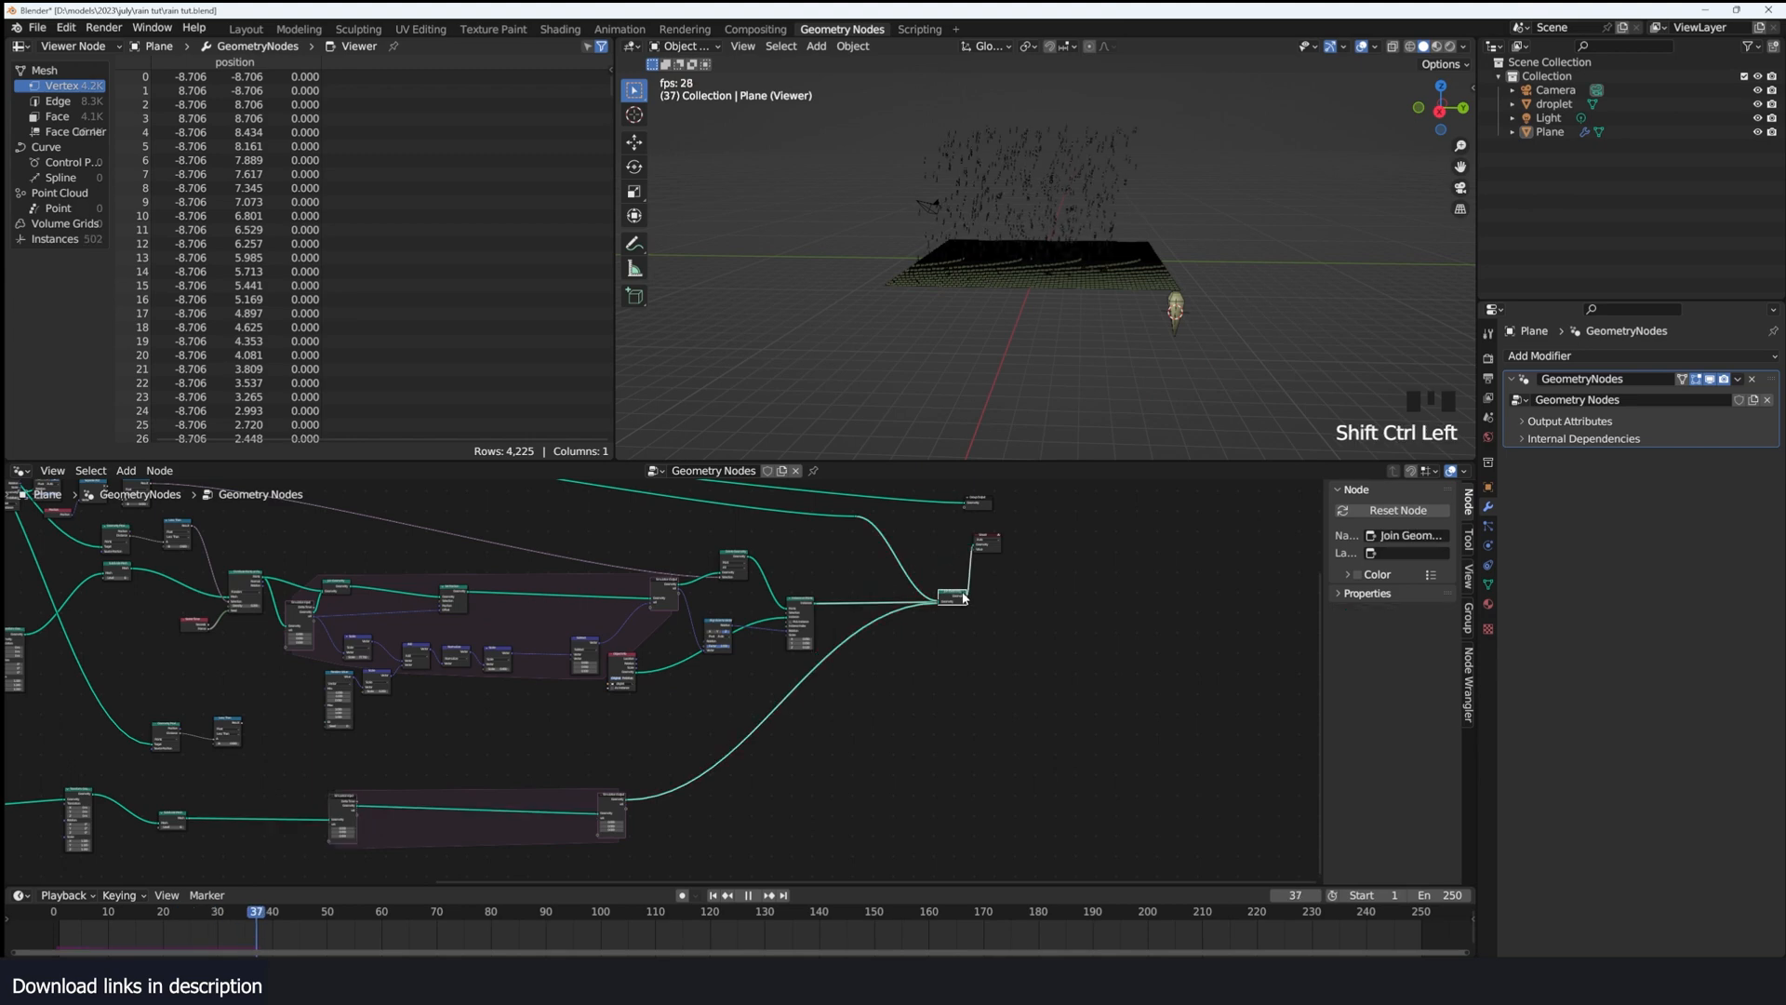
{"action": "scroll", "coordinate": [973, 421], "scroll_direction": "up", "scroll_amount": 6}
{"action": "scroll", "coordinate": [974, 421], "scroll_direction": "down", "scroll_amount": 3}
{"action": "key", "text": "space"}
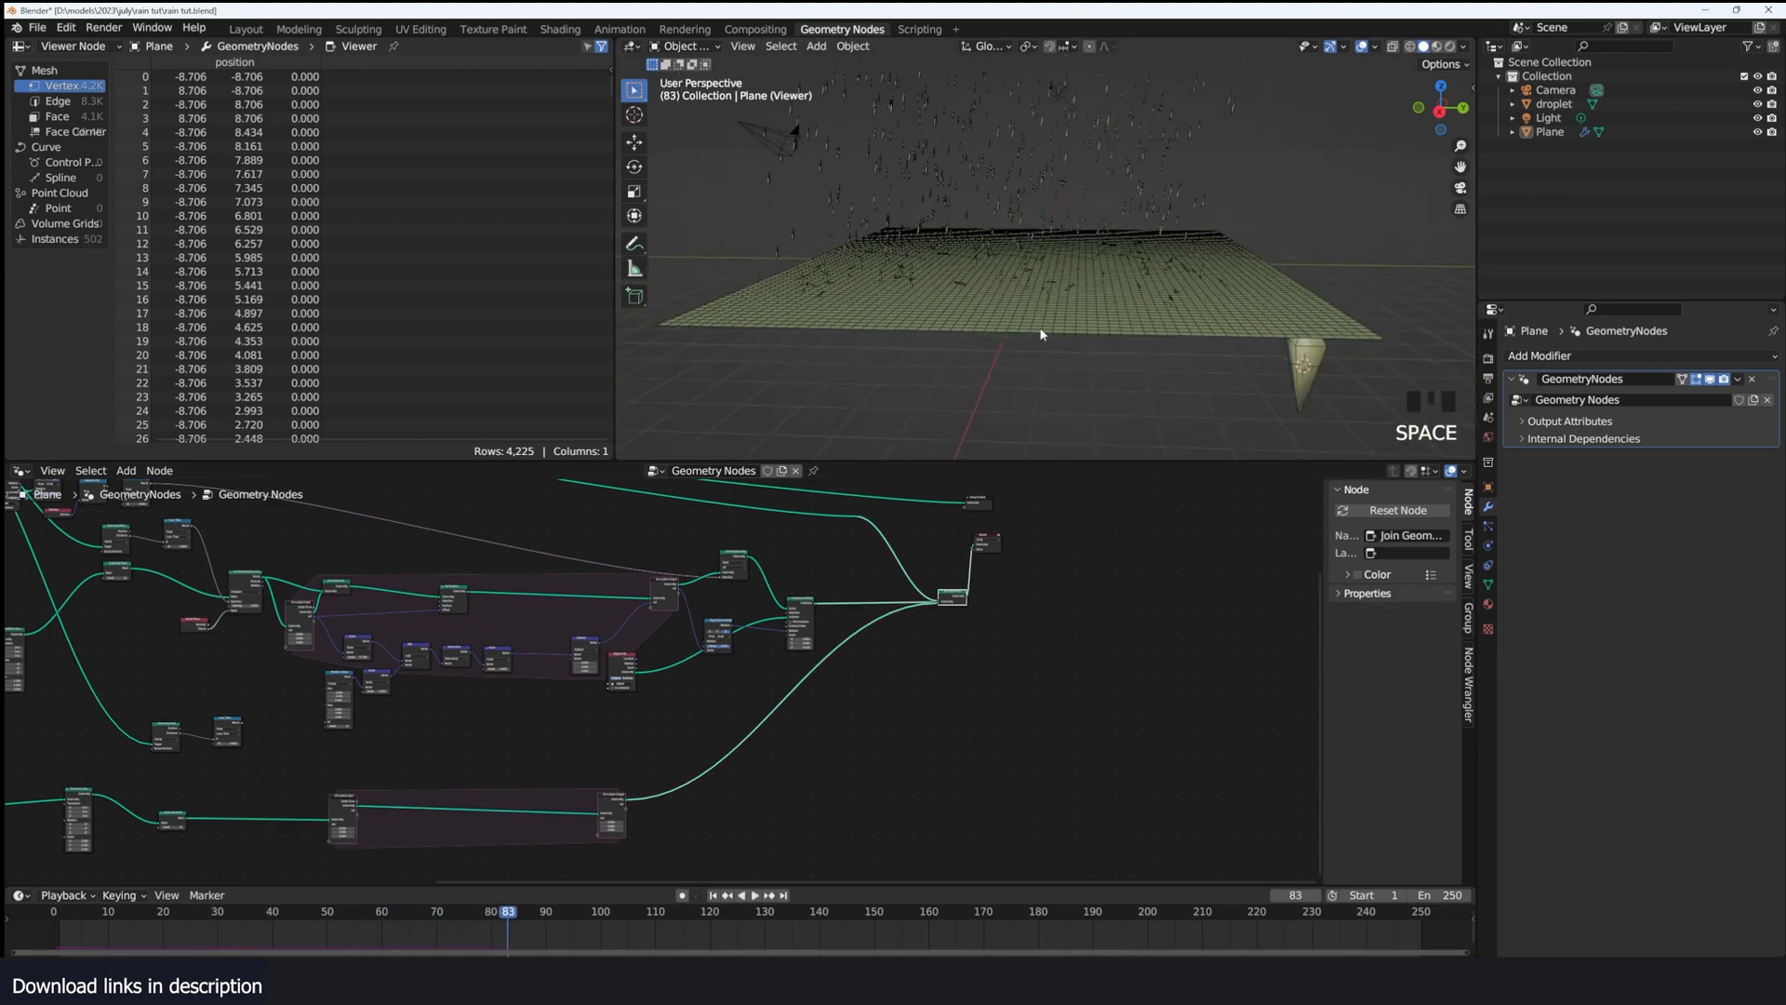
Step: Resume playback of the rain over the ground mesh and examine it up close
{"action": "key", "text": "q"}
{"action": "left_click", "coordinate": [1042, 330]}
{"action": "scroll", "coordinate": [1001, 363], "scroll_direction": "up", "scroll_amount": 3}
{"action": "key", "text": "space"}
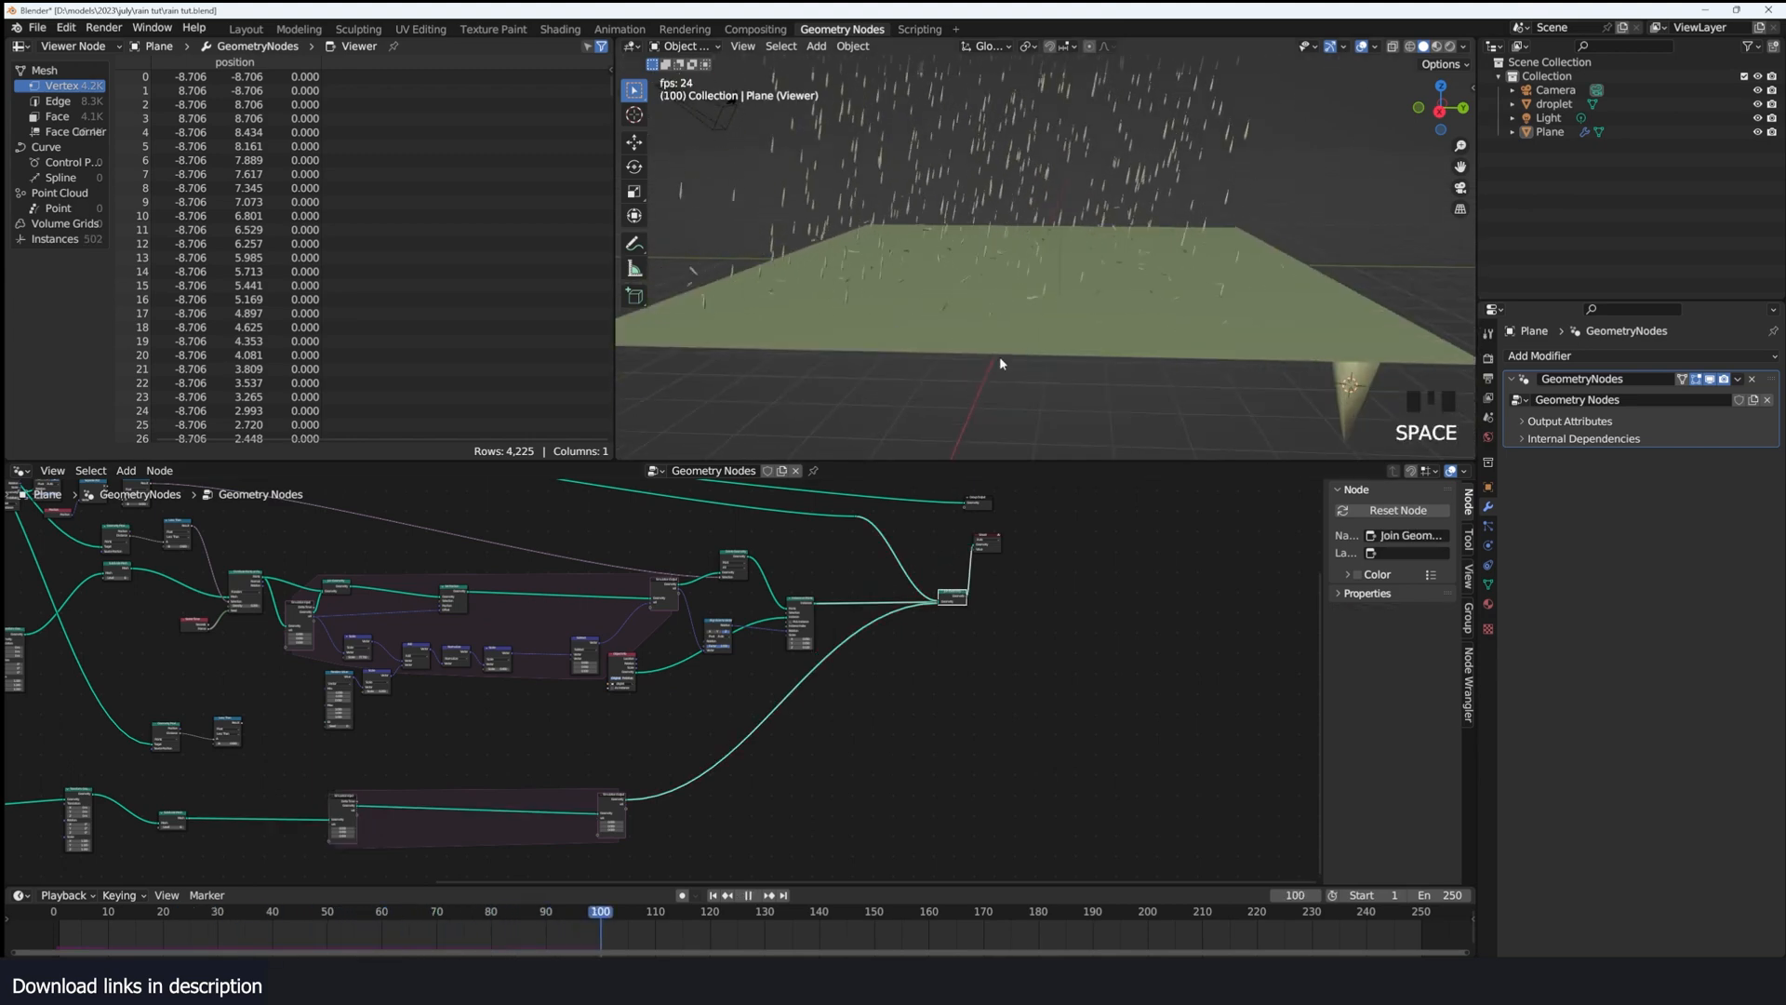
{"action": "key", "text": "space"}
Step: Move the Geometry Proximity and Less Than nodes closer to the Subdivide Mesh node and the ground mesh's simulation zone
{"action": "scroll", "coordinate": [459, 684], "scroll_direction": "up", "scroll_amount": 8}
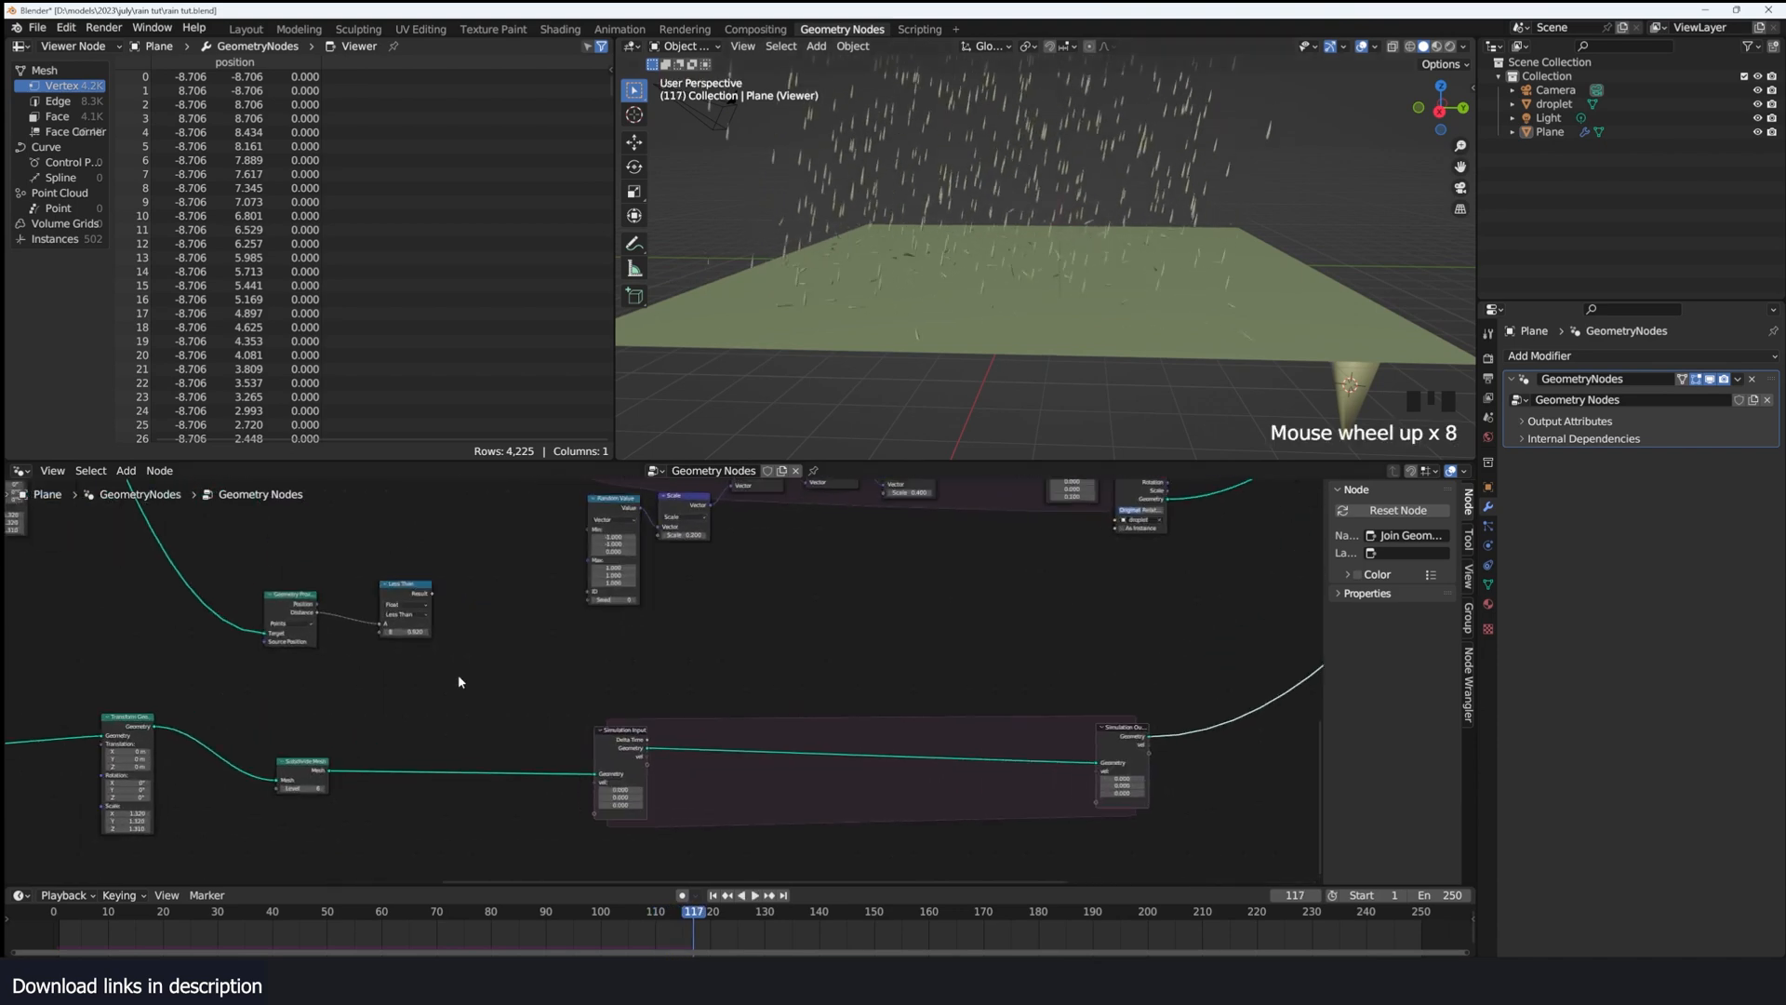
{"action": "left_click_drag", "start_coordinate": [274, 559], "coordinate": [450, 654]}
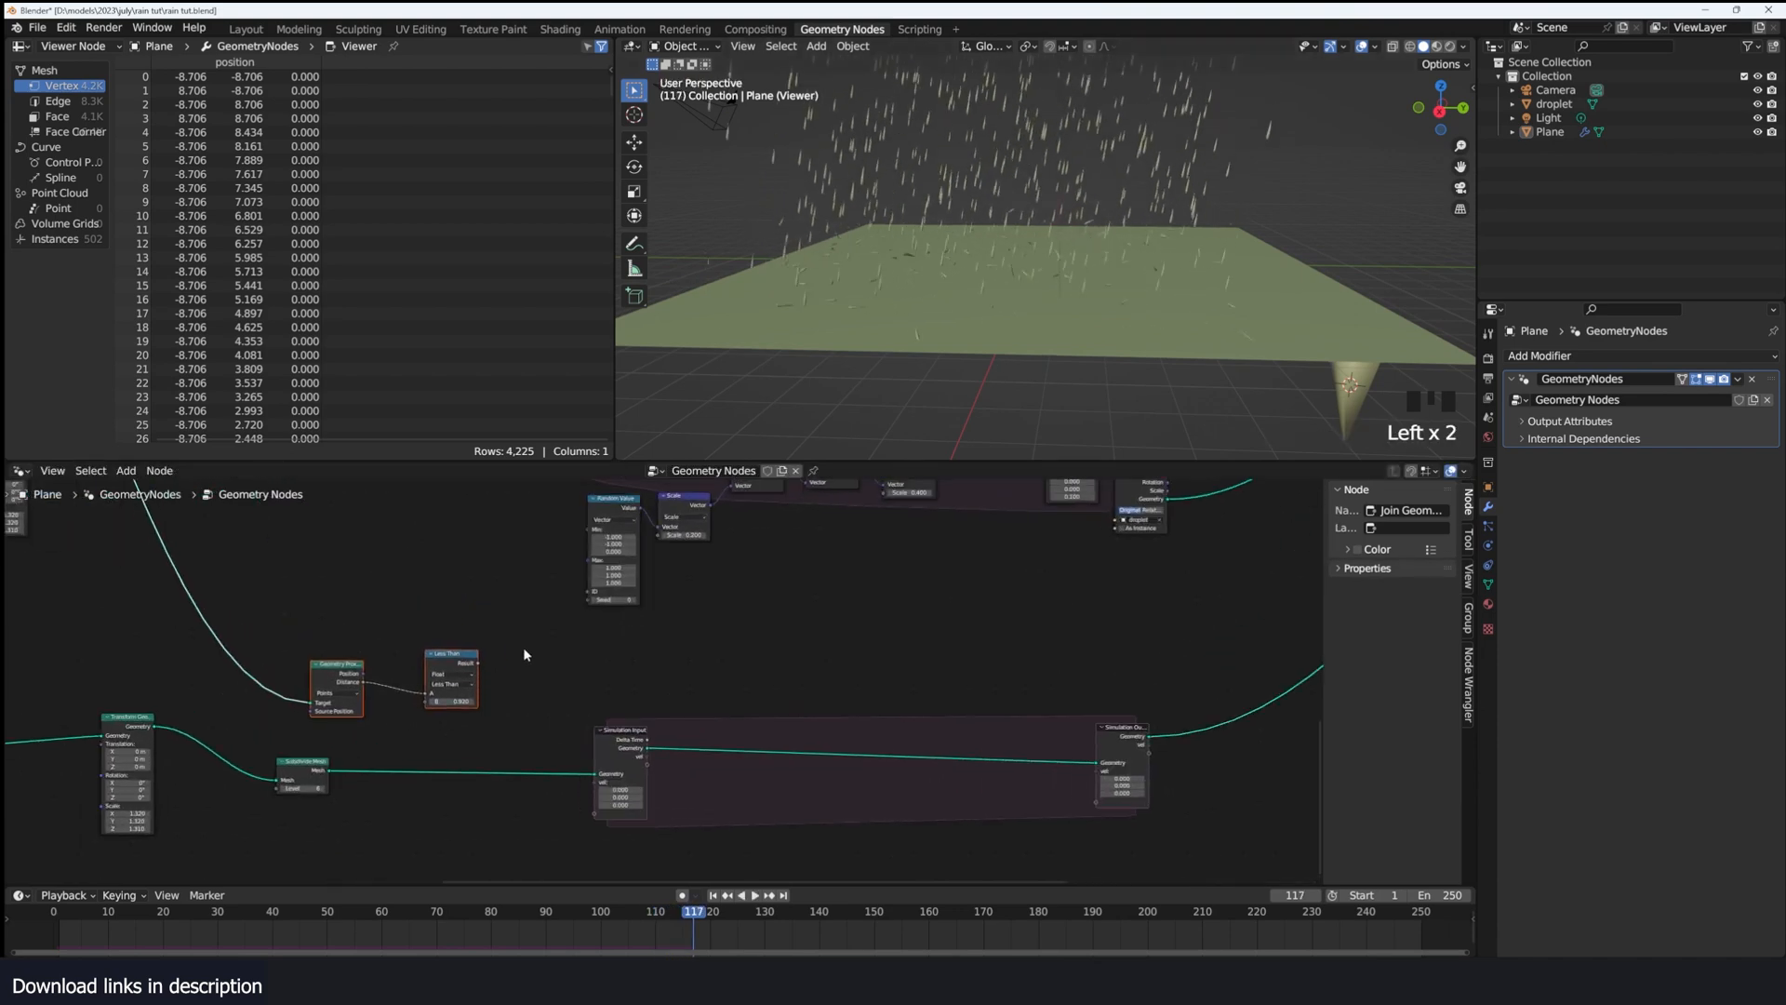
{"action": "left_click", "coordinate": [522, 648]}
{"action": "scroll", "coordinate": [515, 676], "scroll_direction": "up", "scroll_amount": 2}
{"action": "middle_click_drag", "start_coordinate": [516, 681], "coordinate": [553, 661]}
Step: Preview the Geometry Proximity node's Distance output on the ground mesh and play it to examine the spots around the raindrops
{"action": "left_click", "coordinate": [328, 660], "text": "ctrl+shift"}
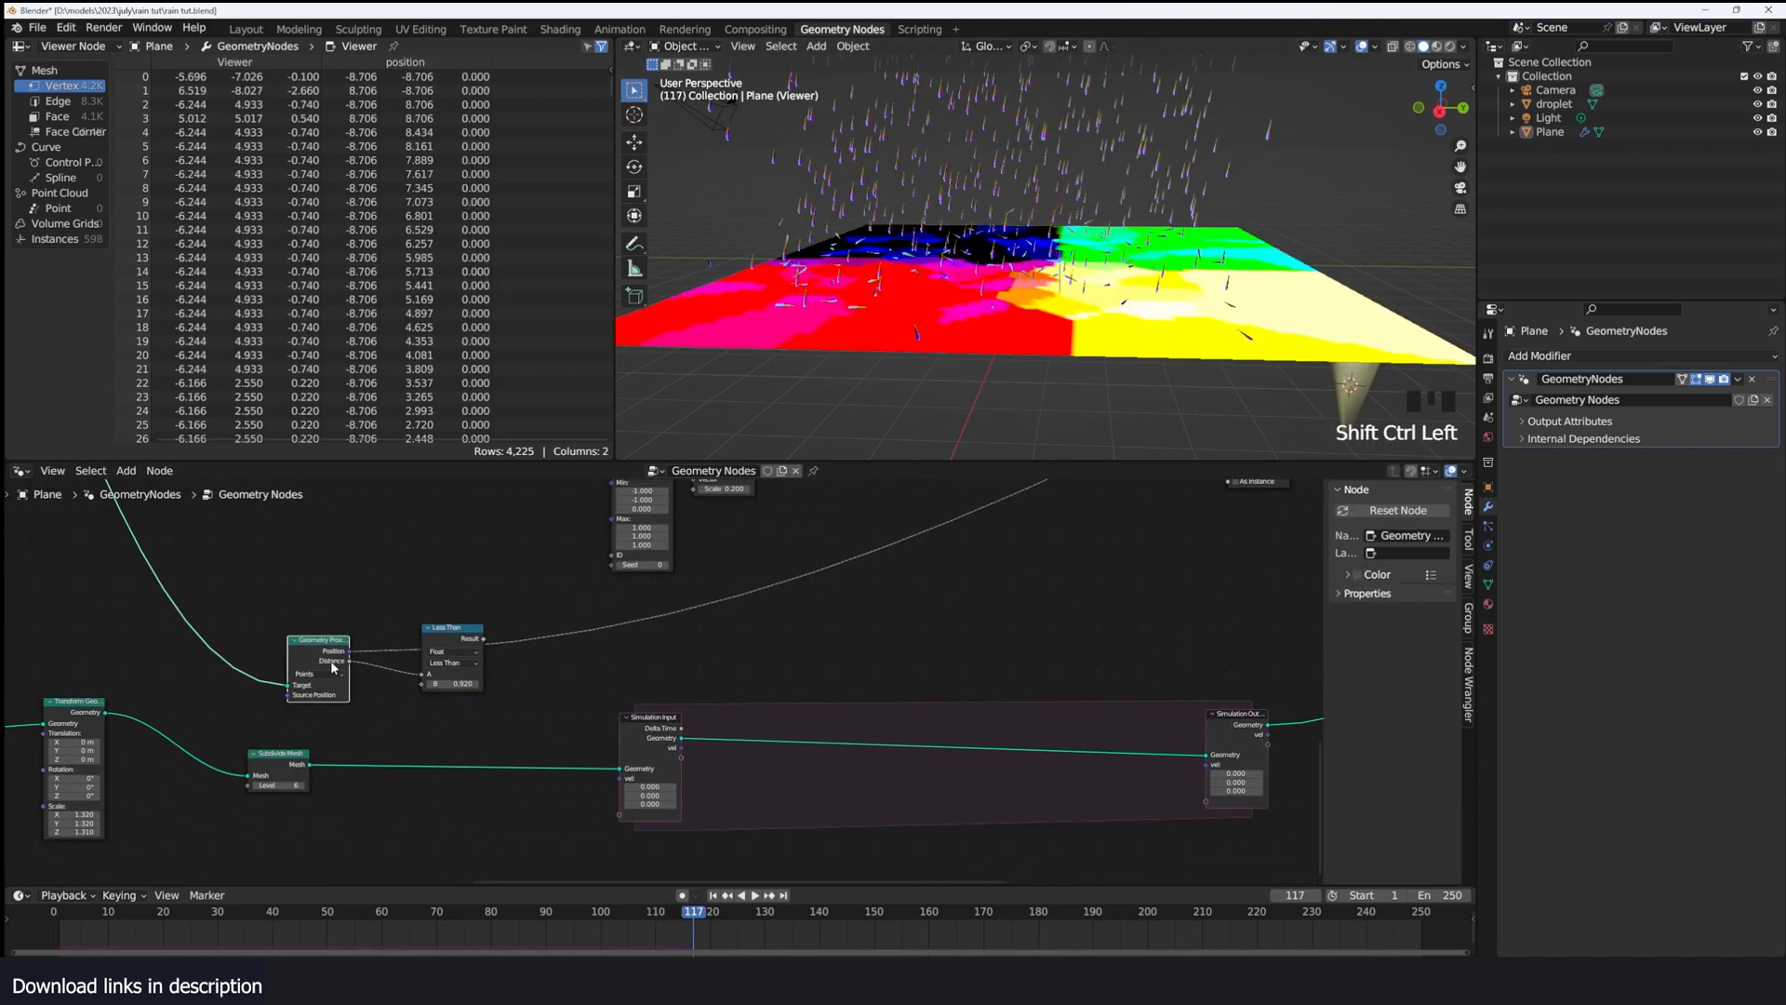
{"action": "left_click", "coordinate": [341, 662], "text": "ctrl+shift"}
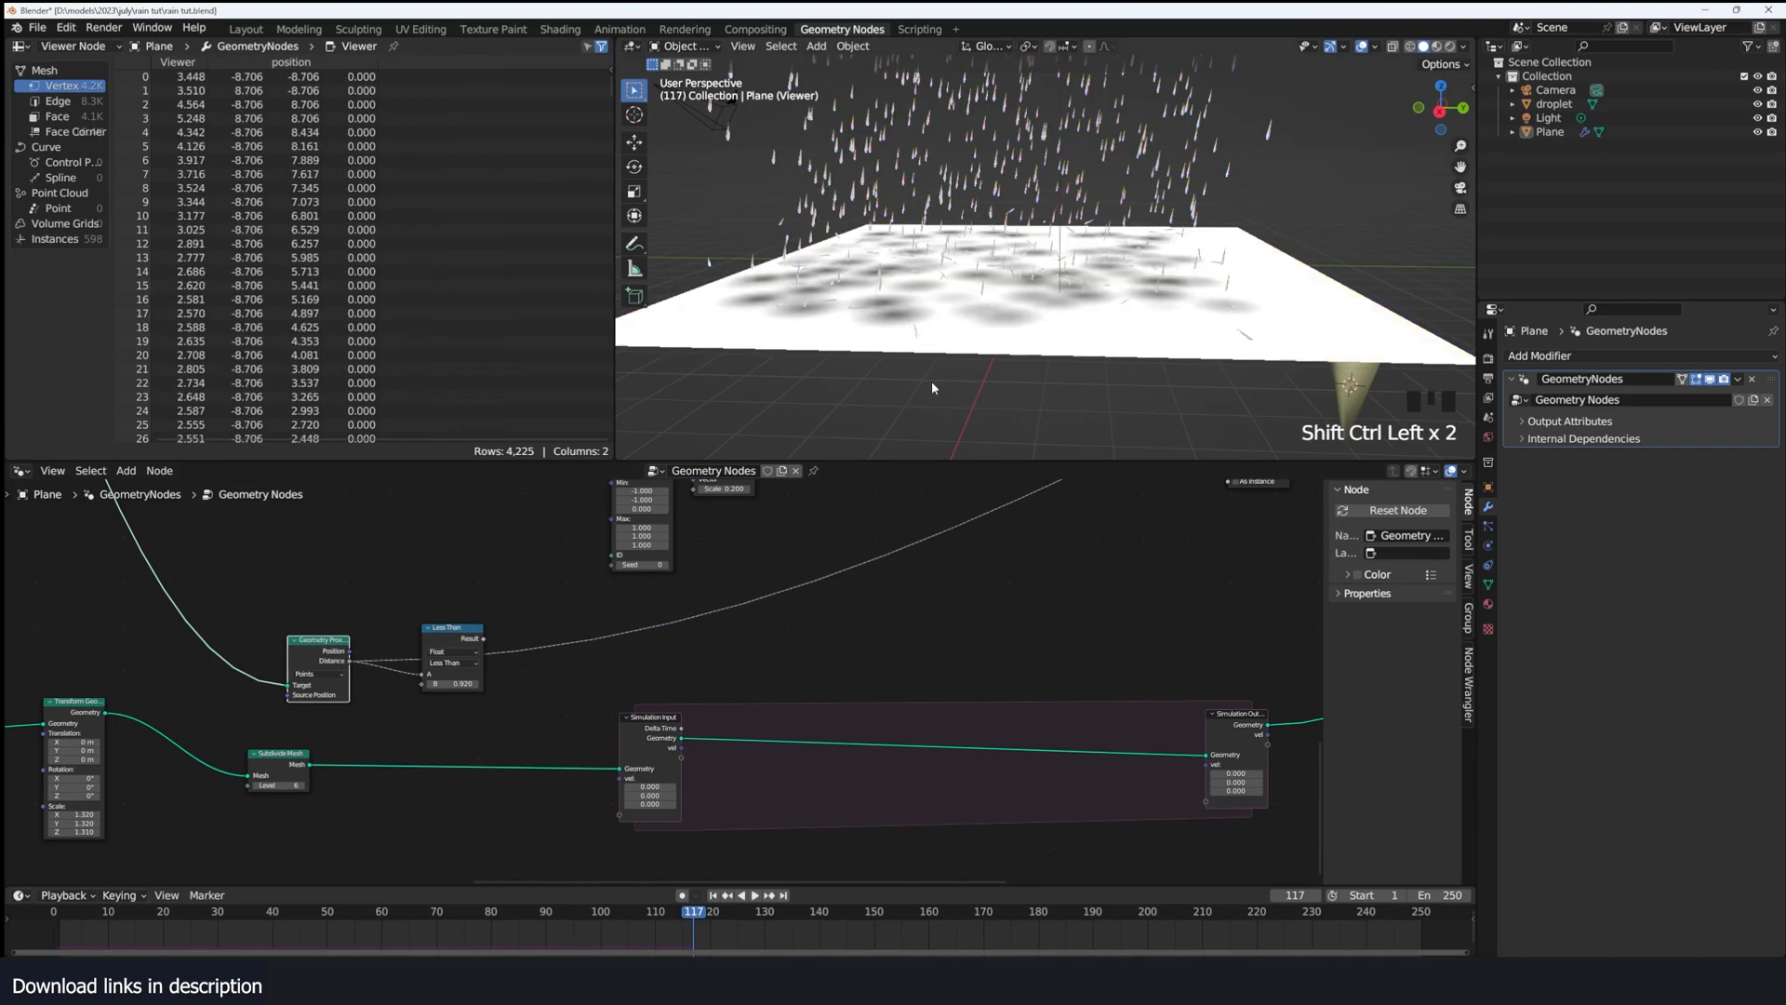
{"action": "key", "text": "space"}
{"action": "key", "text": "space"}
{"action": "key", "text": "space"}
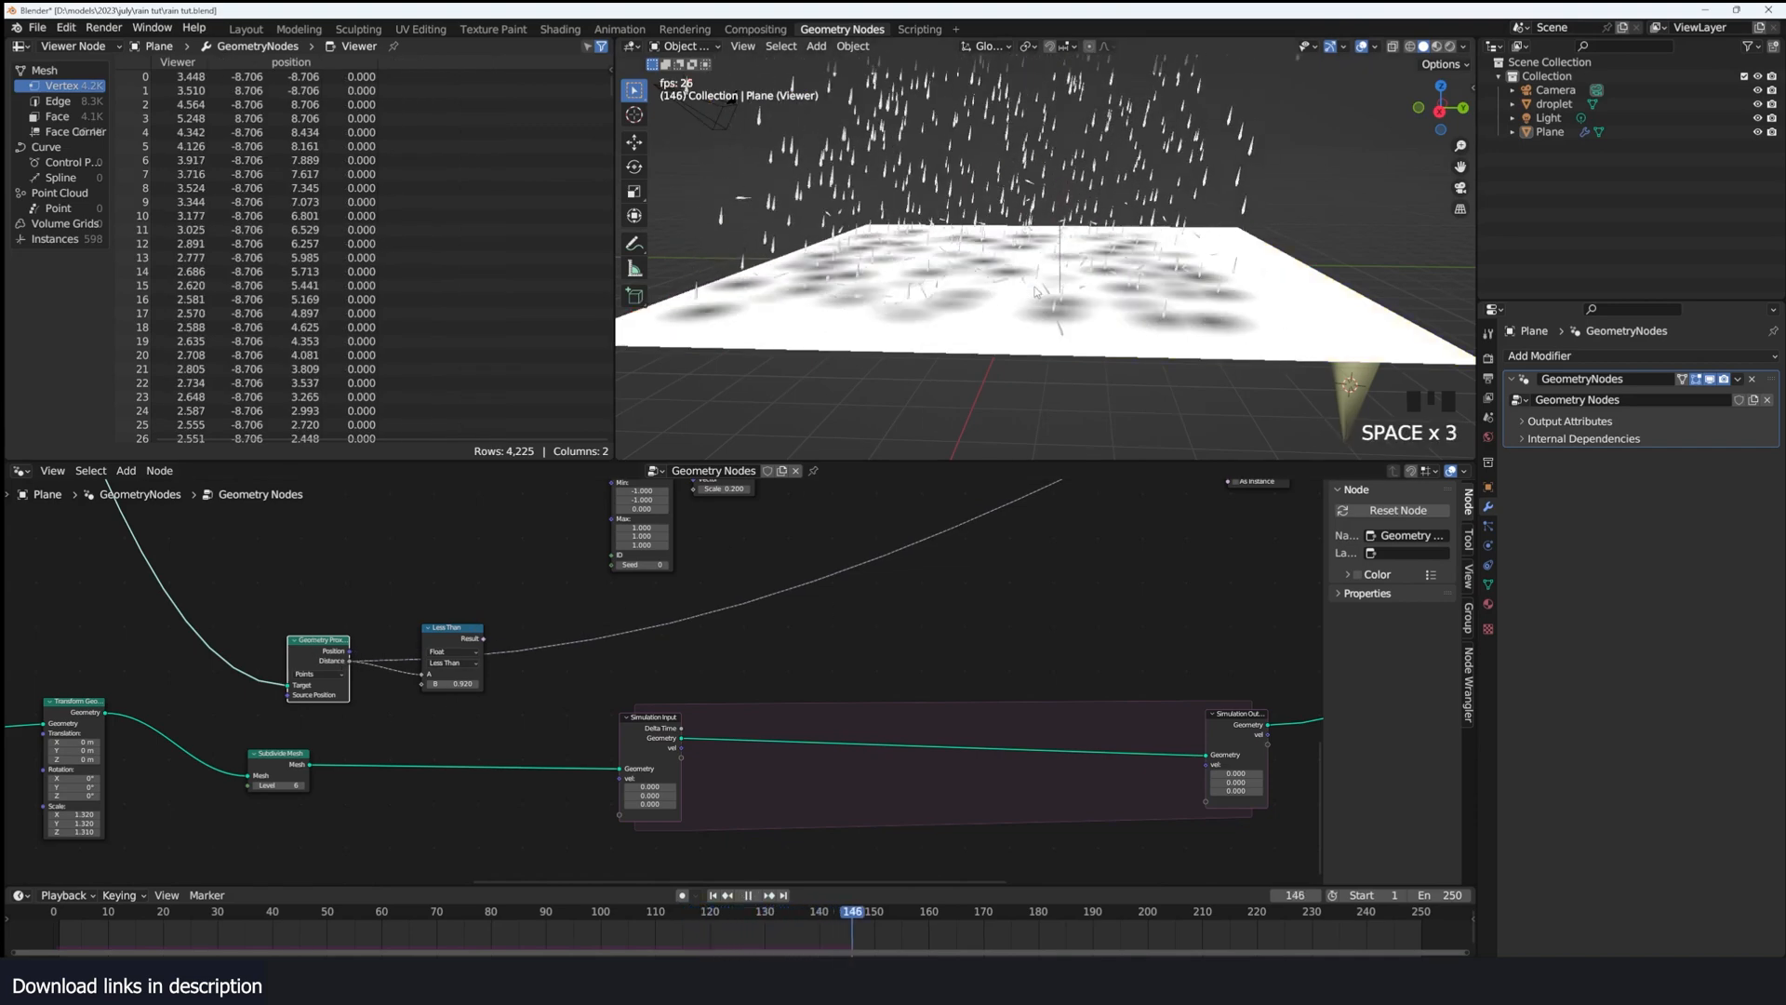
{"action": "key", "text": "space"}
{"action": "key", "text": "space"}
{"action": "key", "text": "space"}
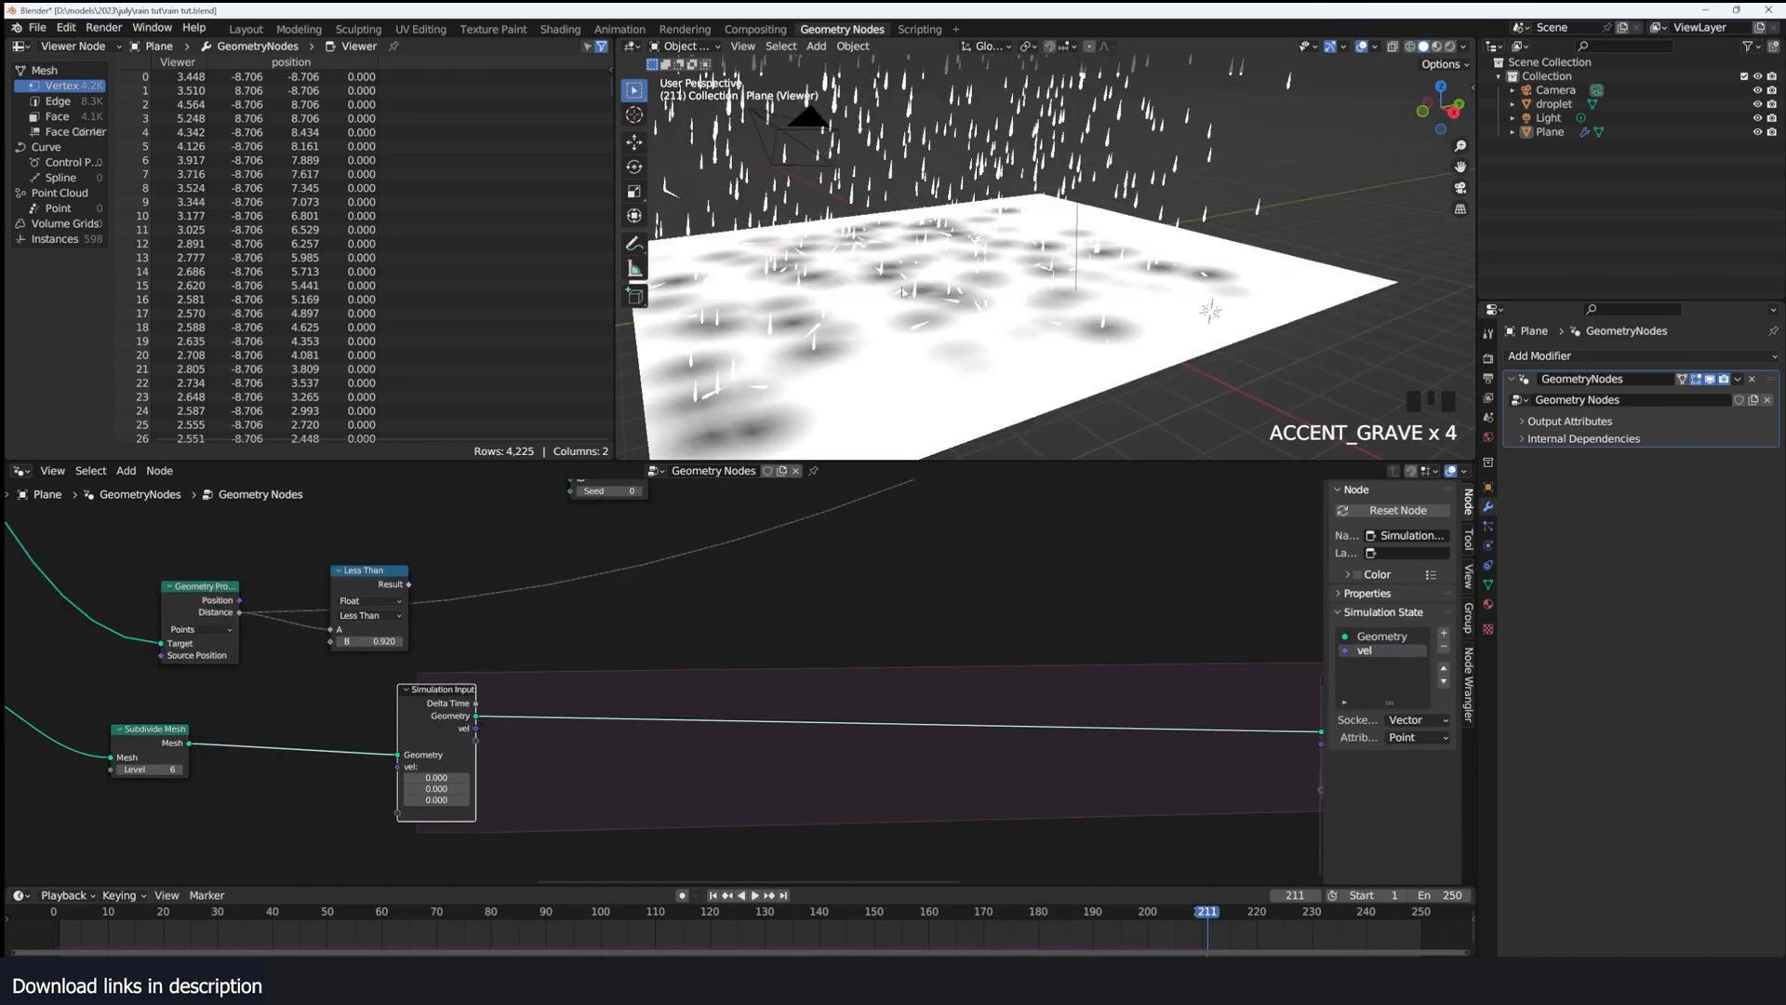
{"action": "key", "text": "grave"}
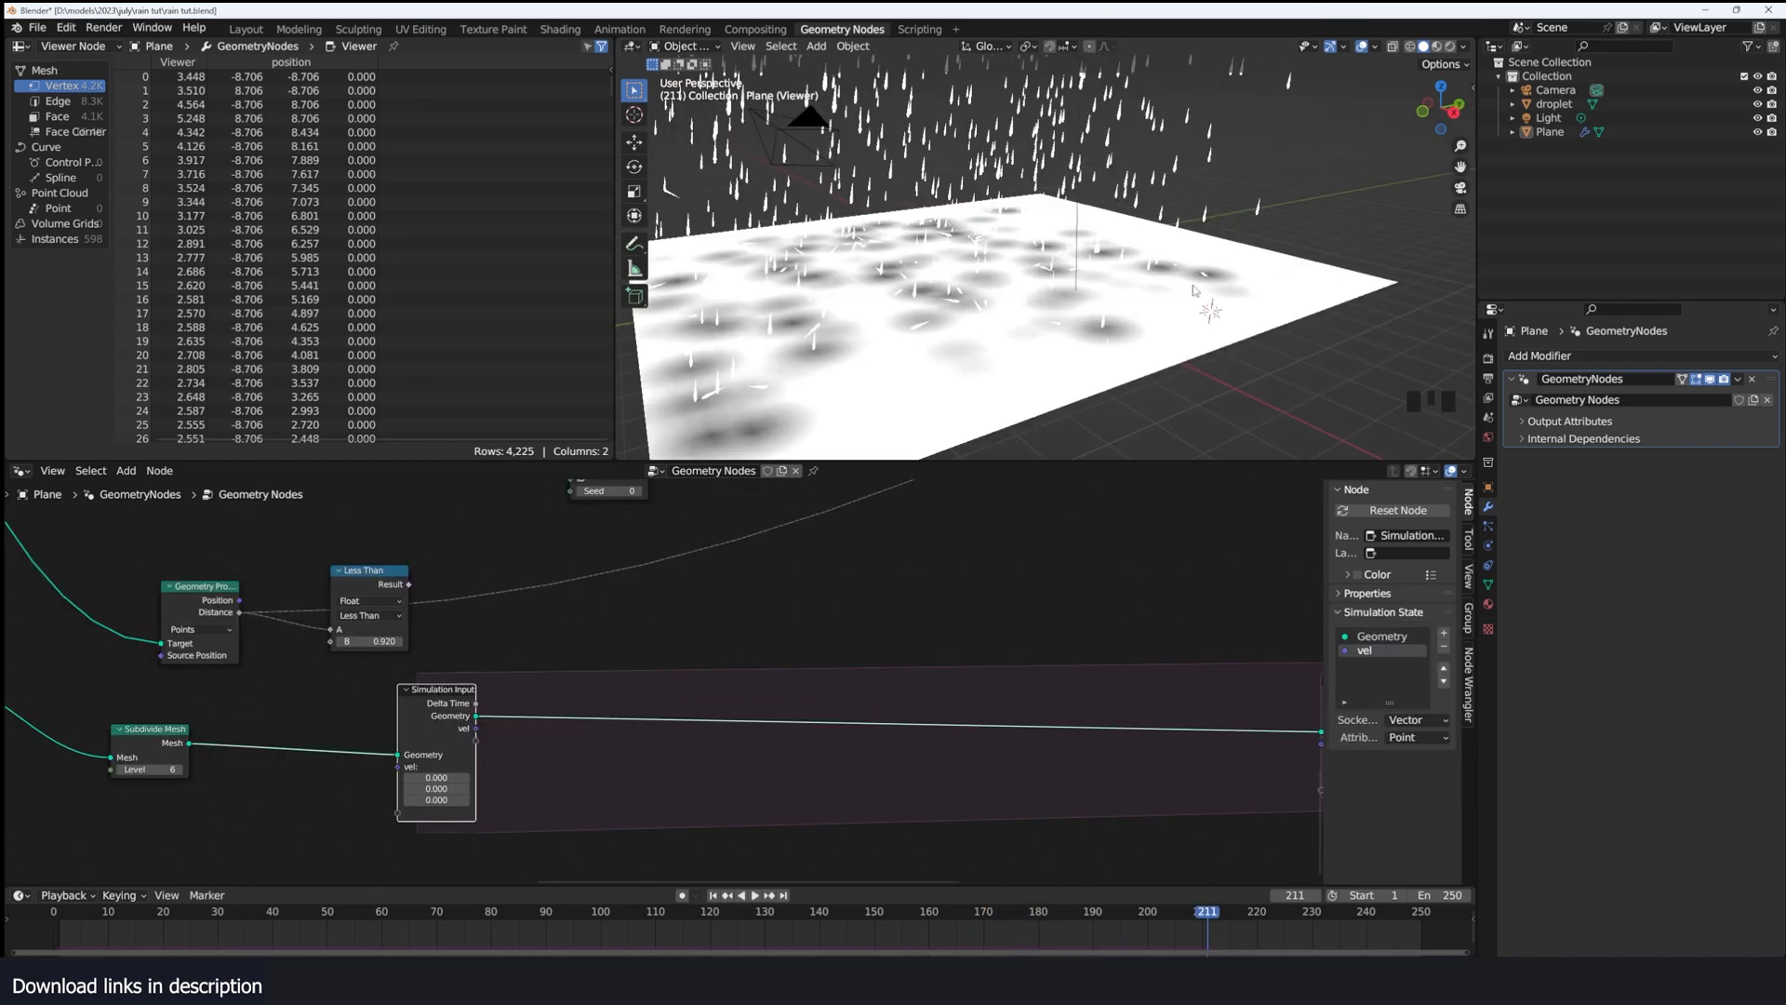
{"action": "key", "text": "grave"}
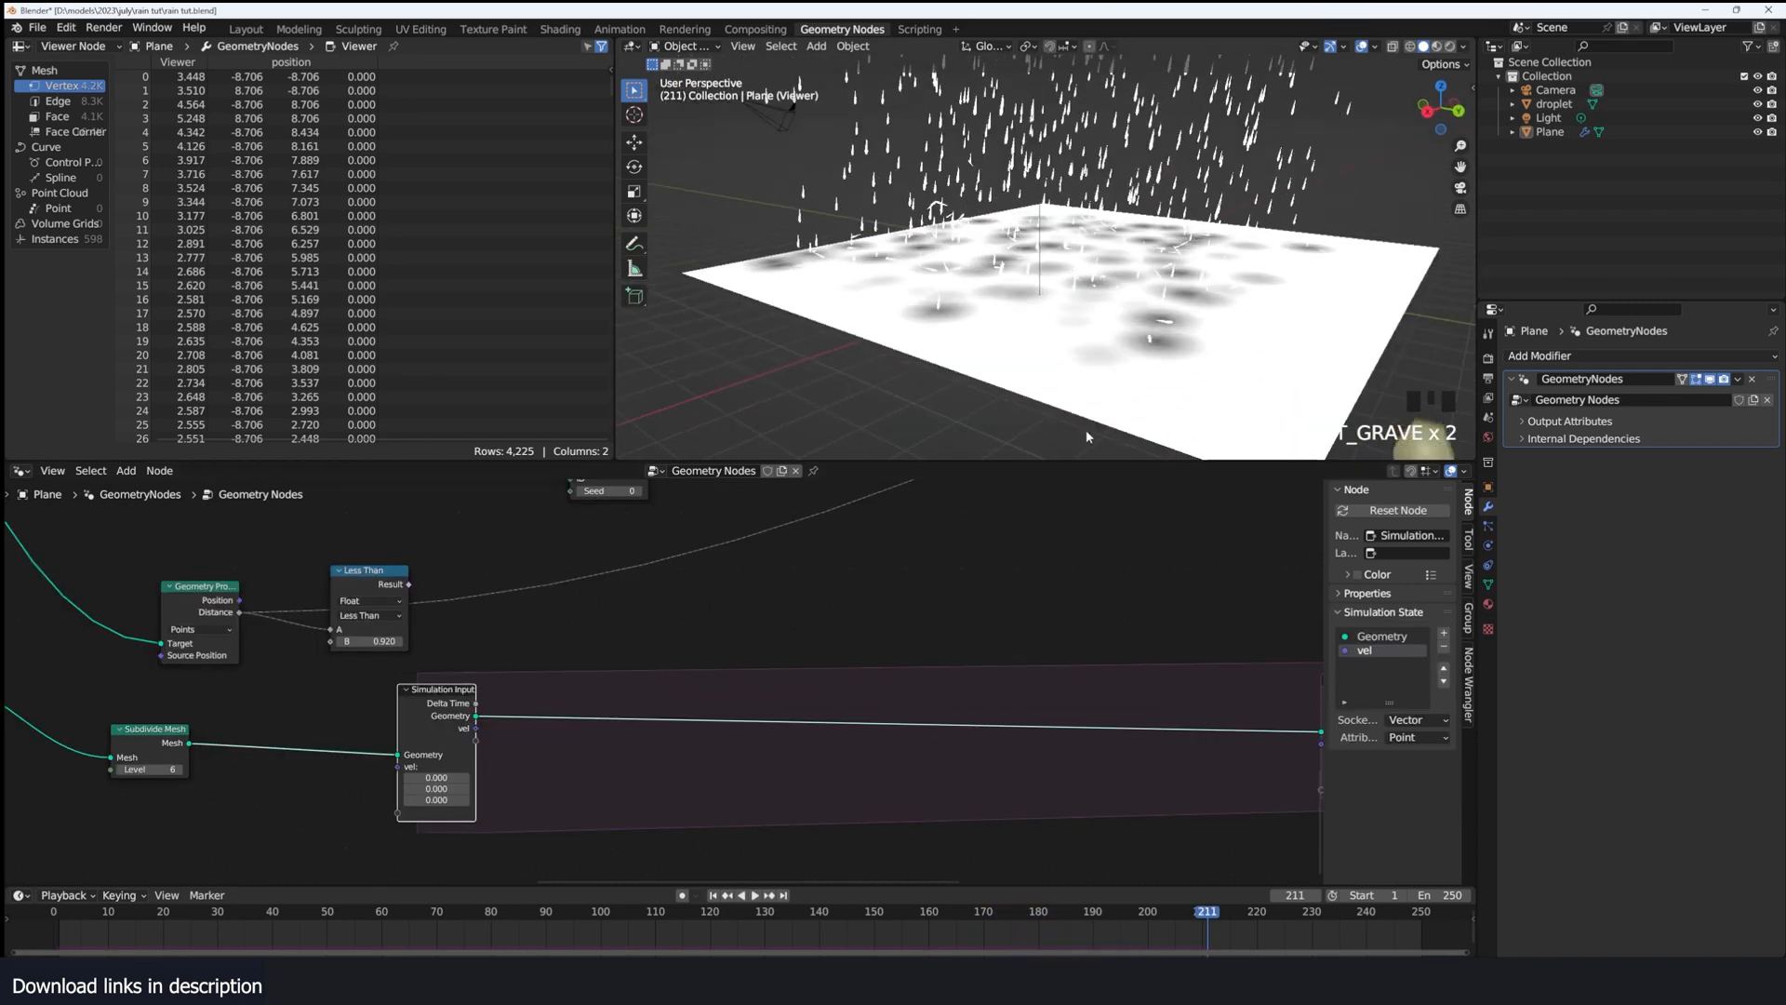
Step: Preview the geometry of the ground mesh's Simulation Output in the Viewer and select the plane
{"action": "scroll", "coordinate": [622, 796], "scroll_direction": "down", "scroll_amount": 3}
{"action": "middle_click_drag", "start_coordinate": [621, 797], "coordinate": [741, 714]}
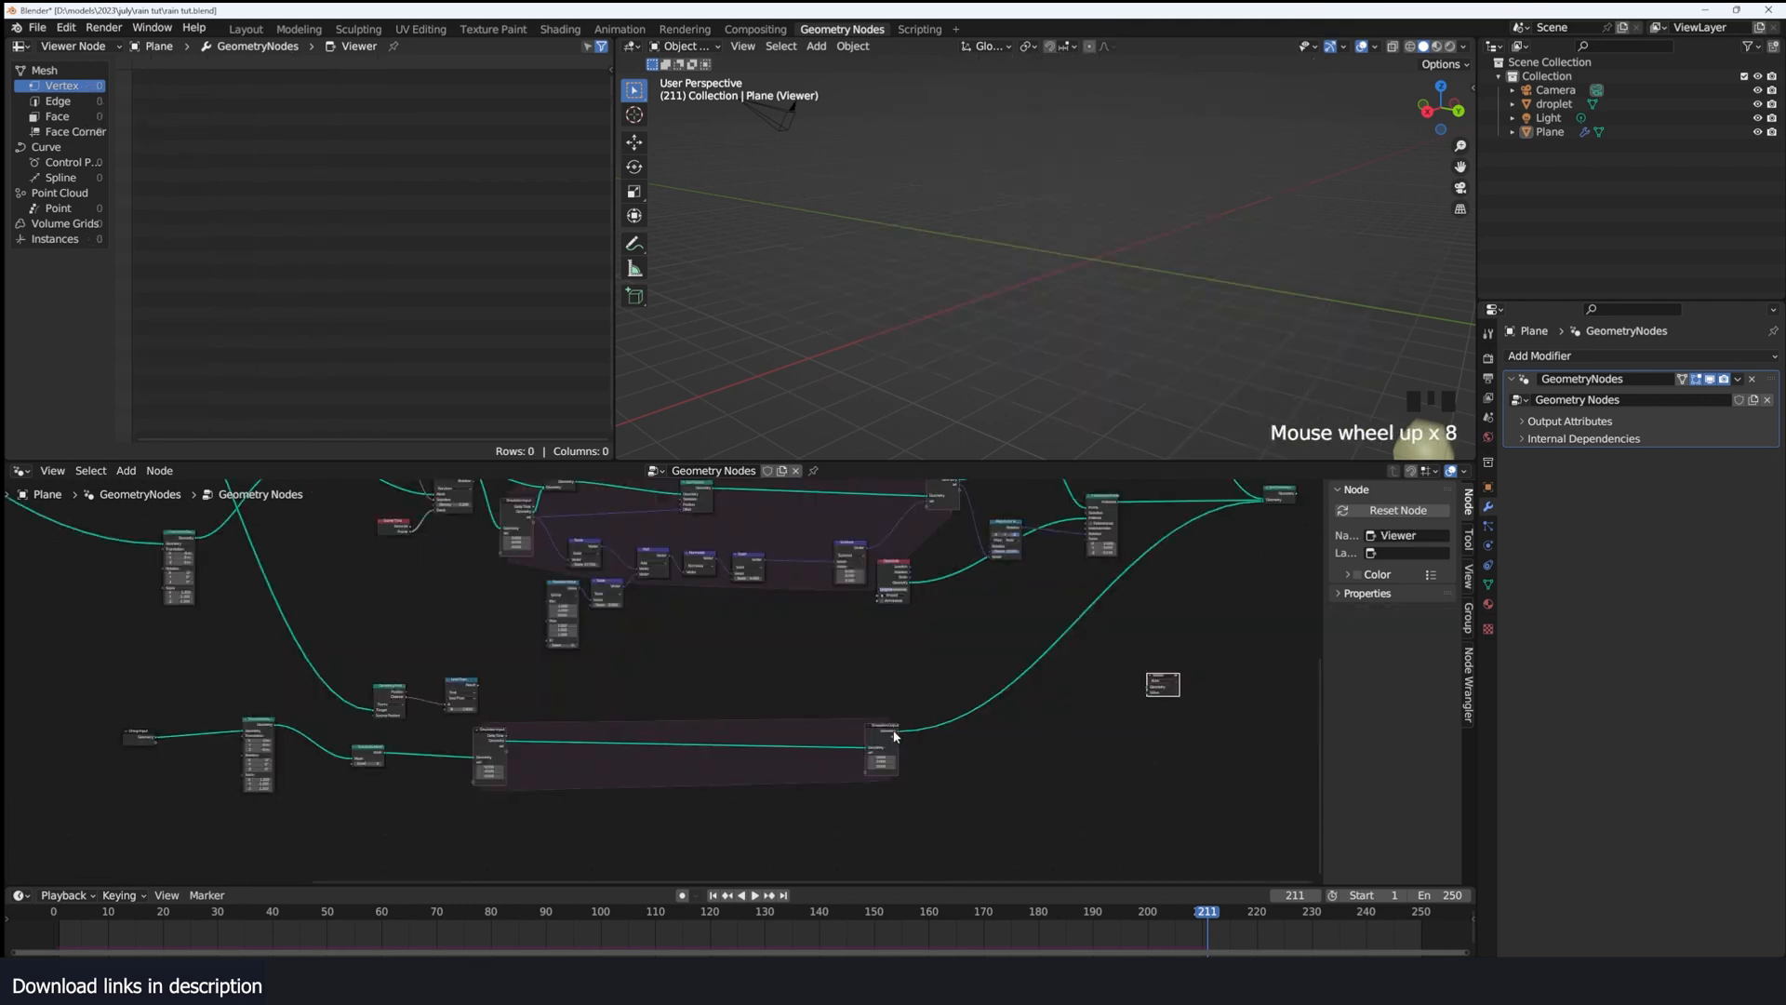
{"action": "left_click", "coordinate": [893, 734], "text": "ctrl+shift"}
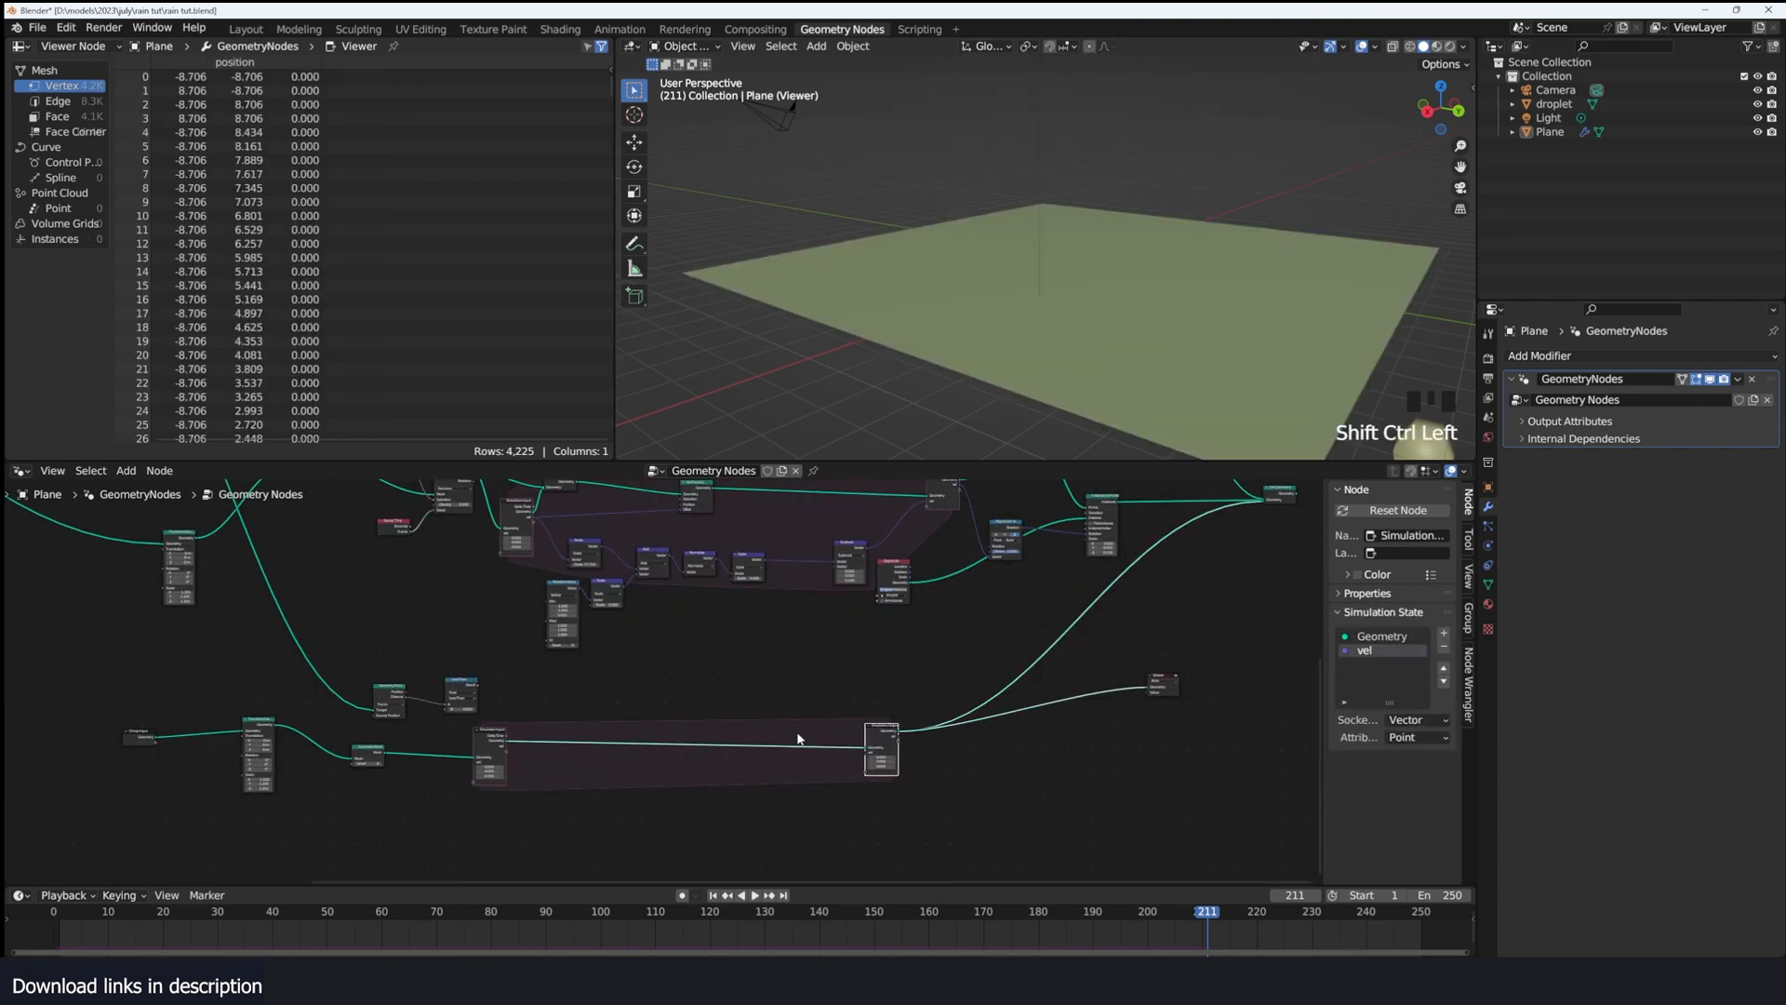
{"action": "scroll", "coordinate": [298, 842], "scroll_direction": "up", "scroll_amount": 5}
{"action": "left_click", "coordinate": [1087, 310]}
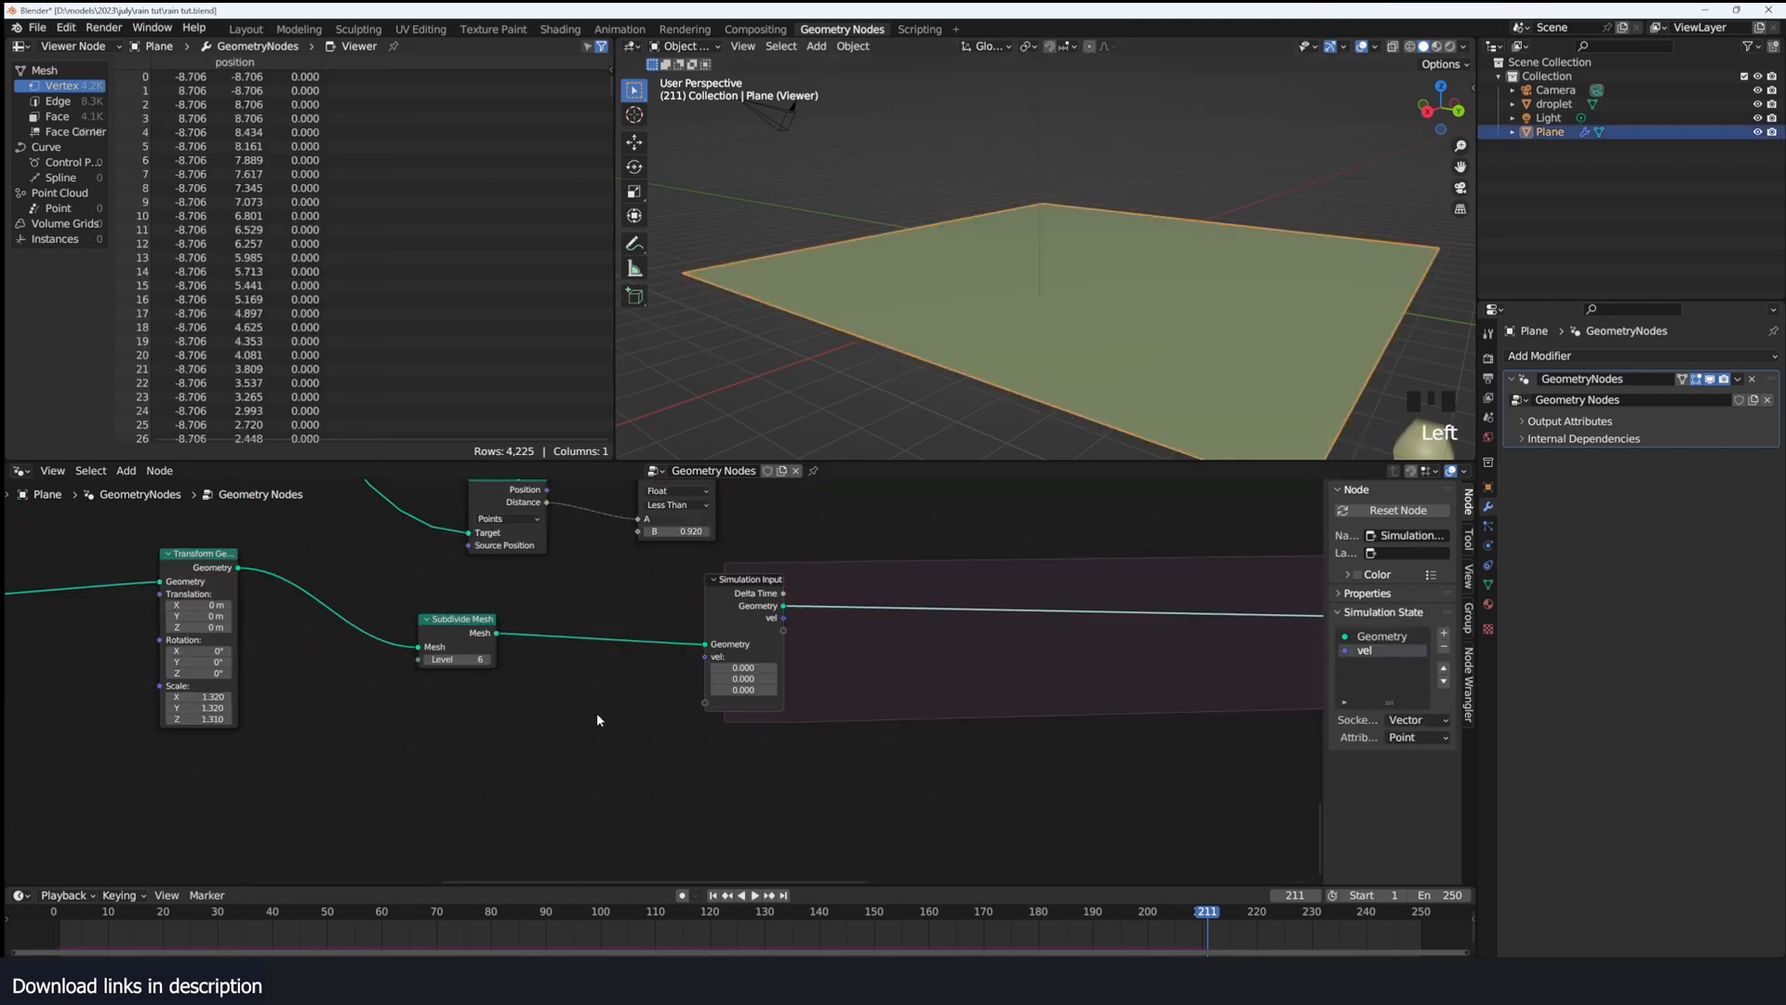
Step: Add a Random Value node of type Boolean below Subdivide Mesh and preview it on the ground mesh at frame 8
{"action": "key", "text": "shift+a"}
{"action": "type", "text": "random"}
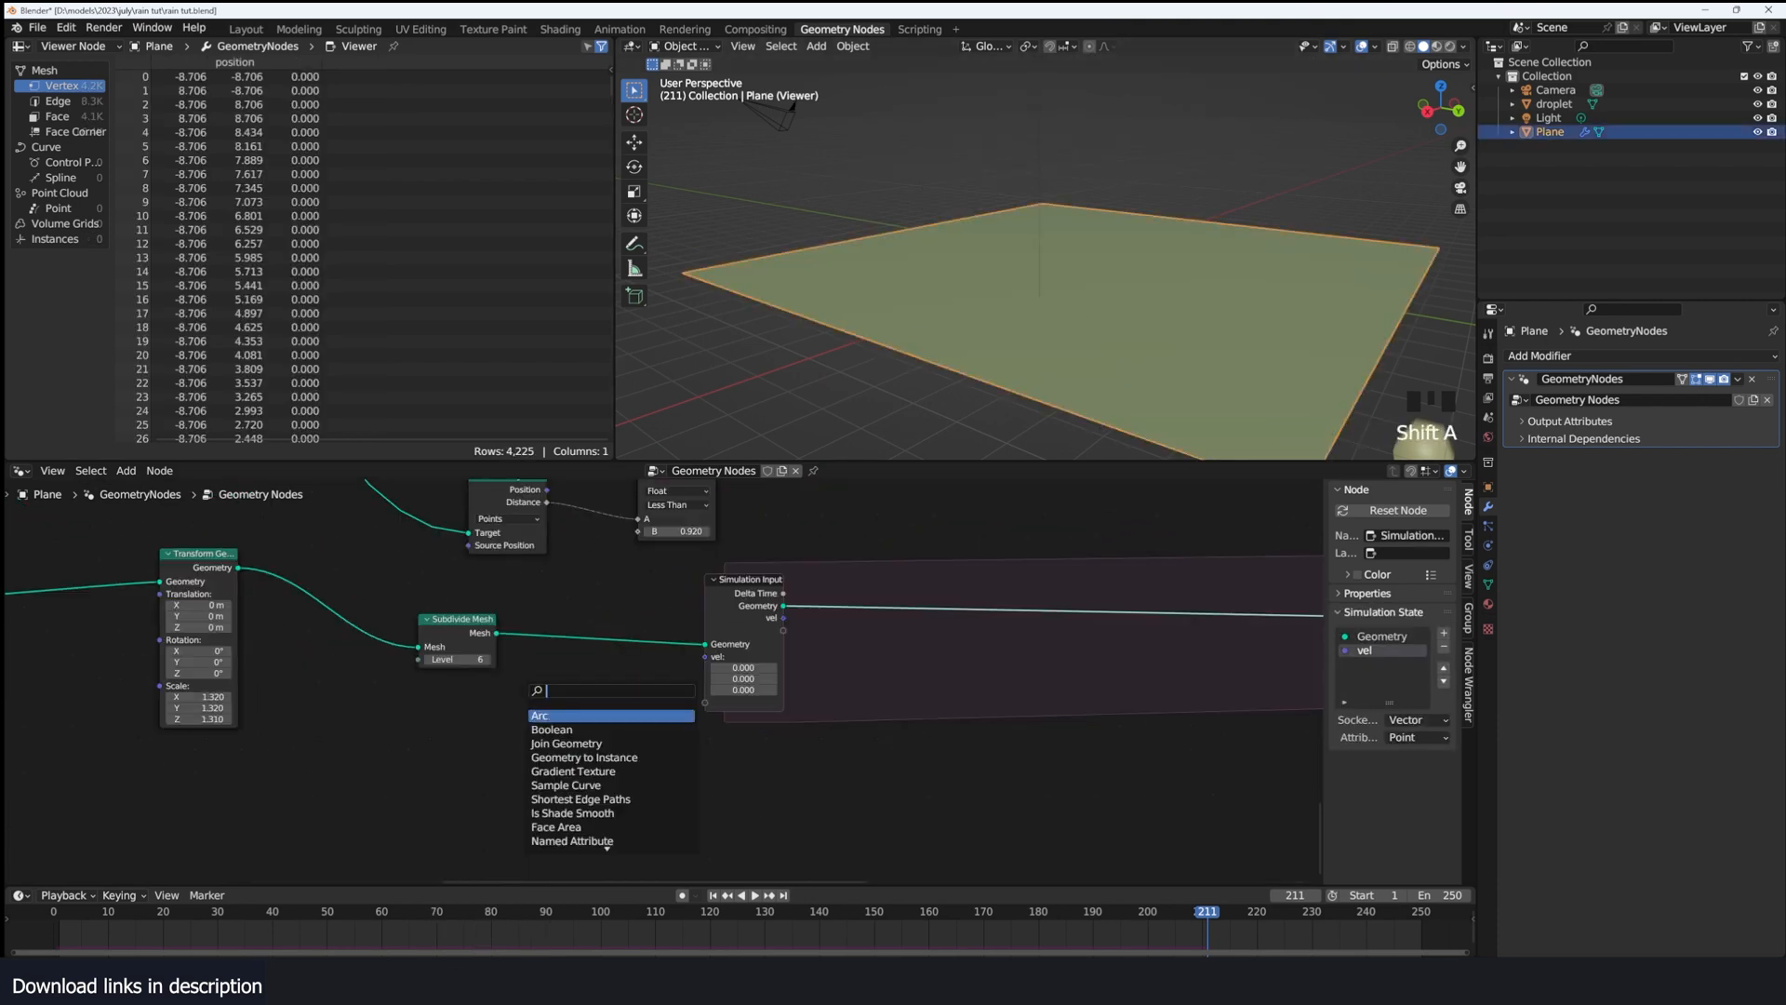
{"action": "key", "text": "Return"}
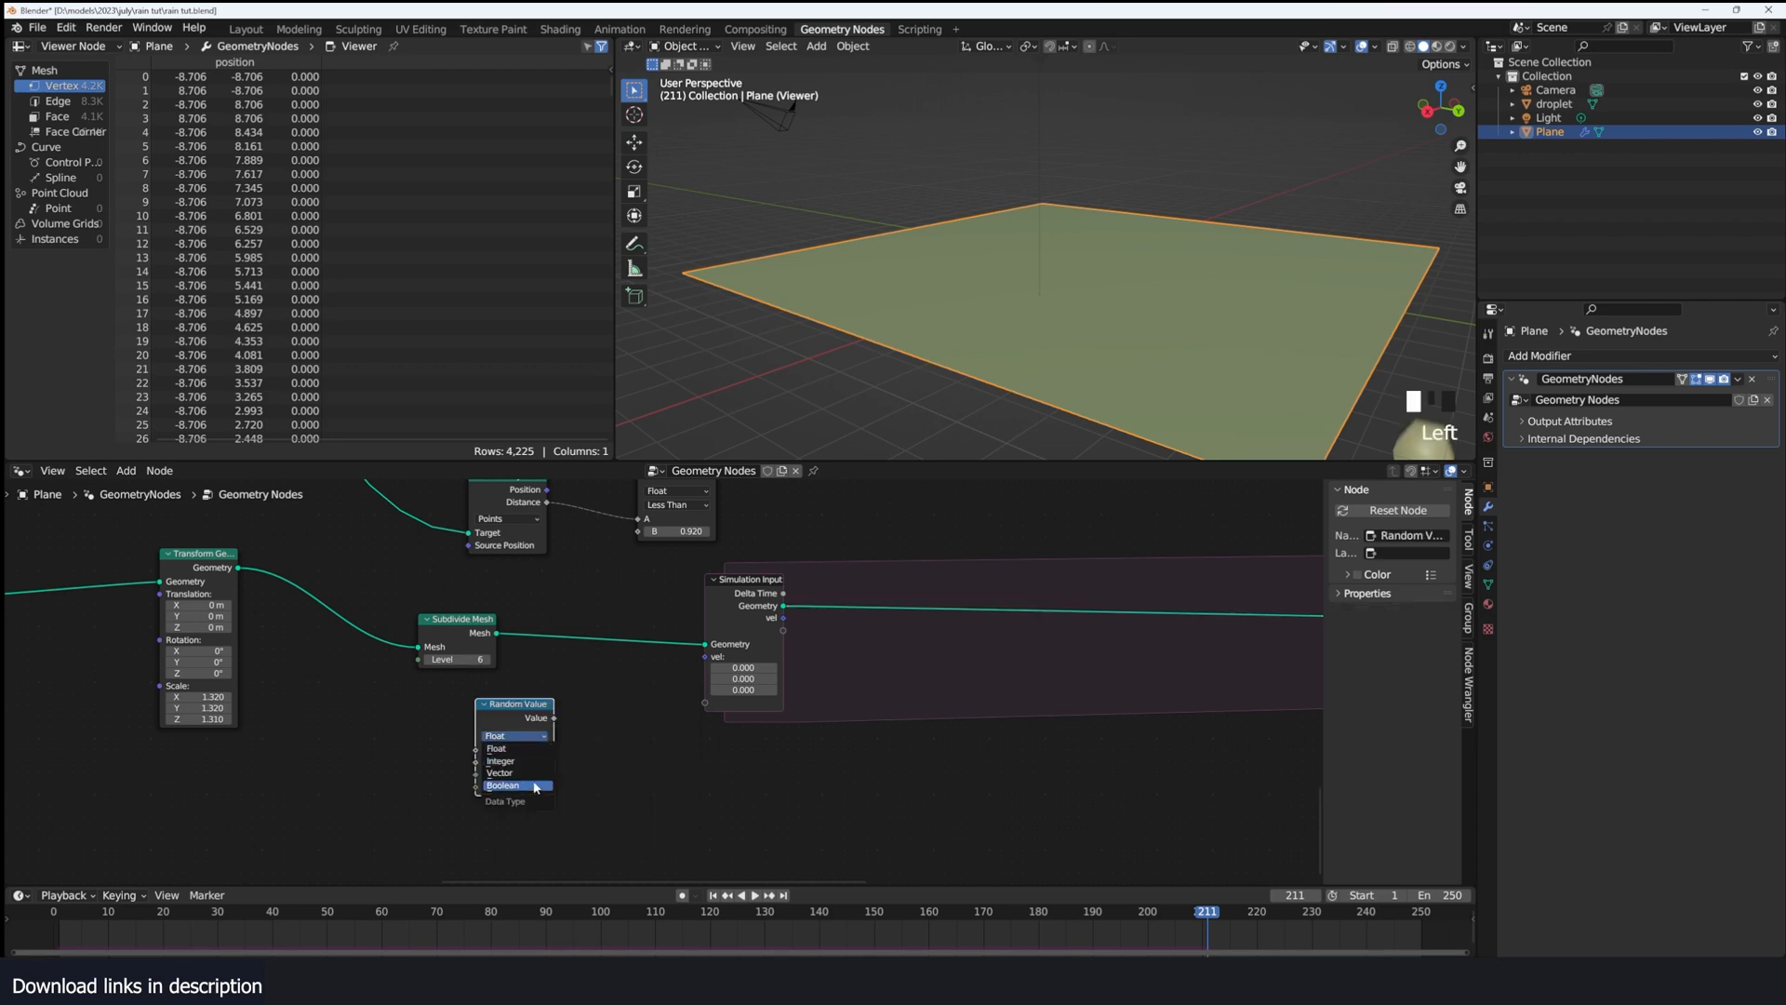
{"action": "left_click", "coordinate": [535, 786]}
{"action": "scroll", "coordinate": [530, 756], "scroll_direction": "up", "scroll_amount": 3}
{"action": "left_click", "coordinate": [500, 735], "text": "ctrl+shift"}
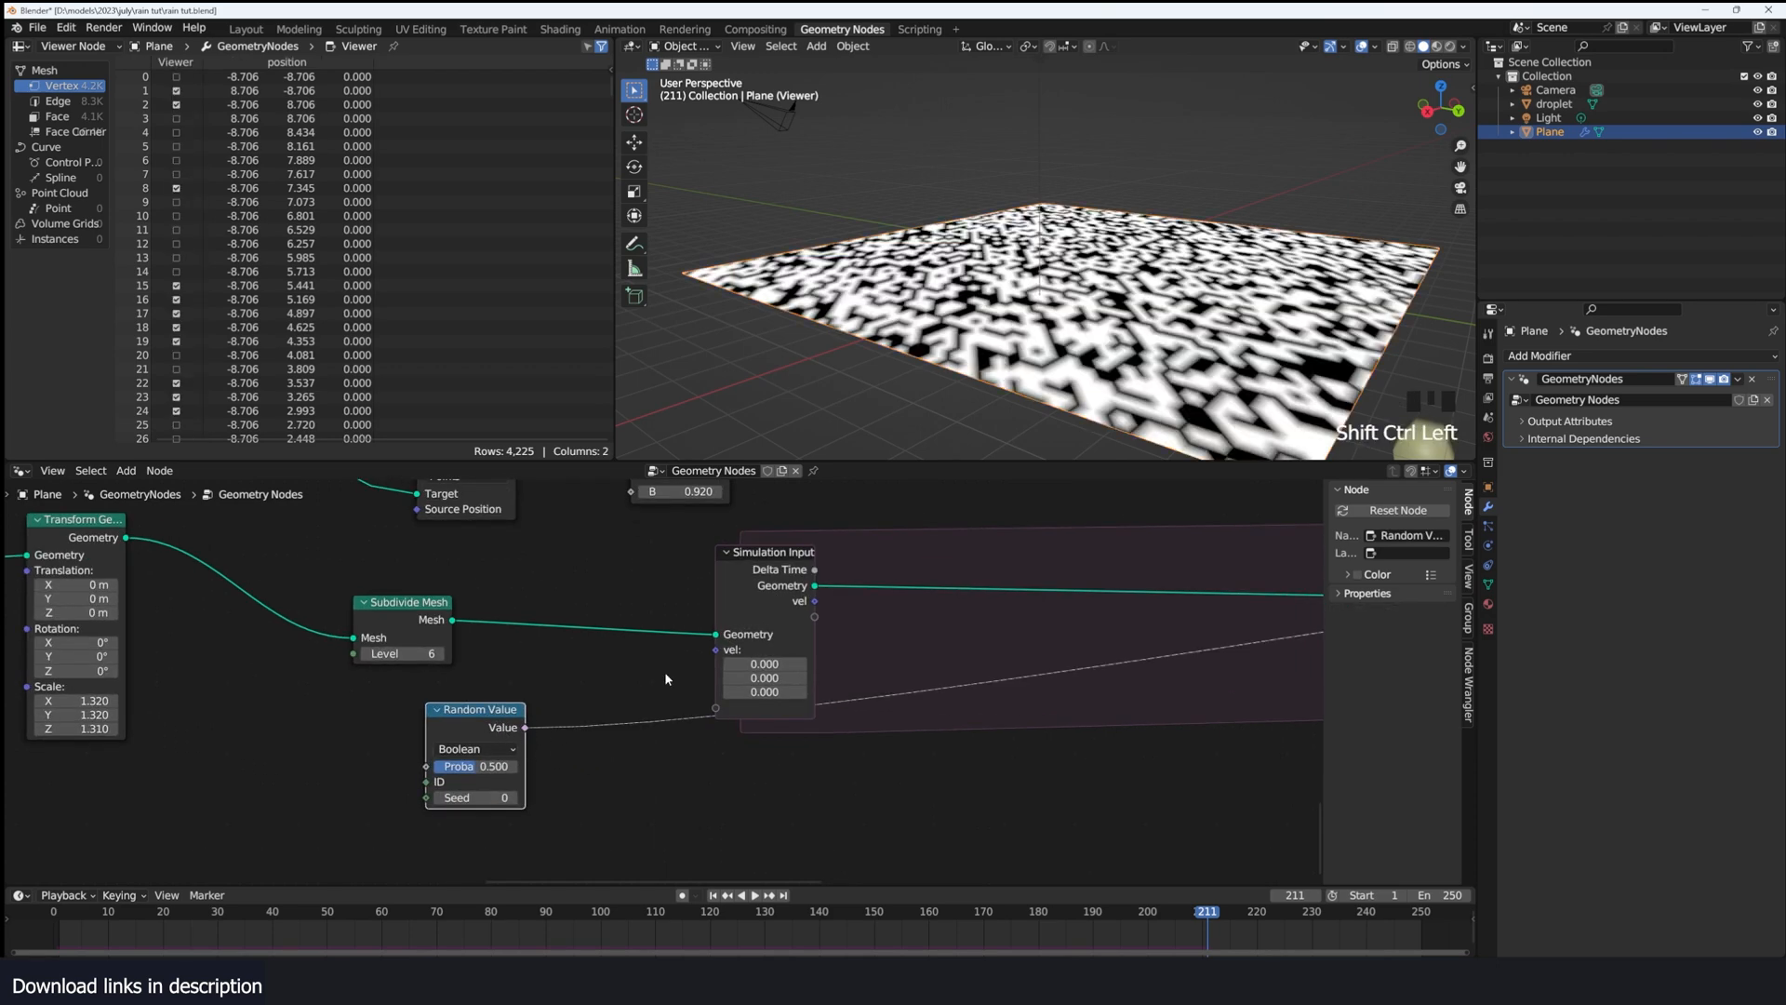
{"action": "key", "text": "grave"}
{"action": "left_click", "coordinate": [96, 917]}
Step: Remove the vel item from the ground simulation state and feed the Random Value result into the Simulation Input as a new item
{"action": "scroll", "coordinate": [460, 767], "scroll_direction": "up", "scroll_amount": 1}
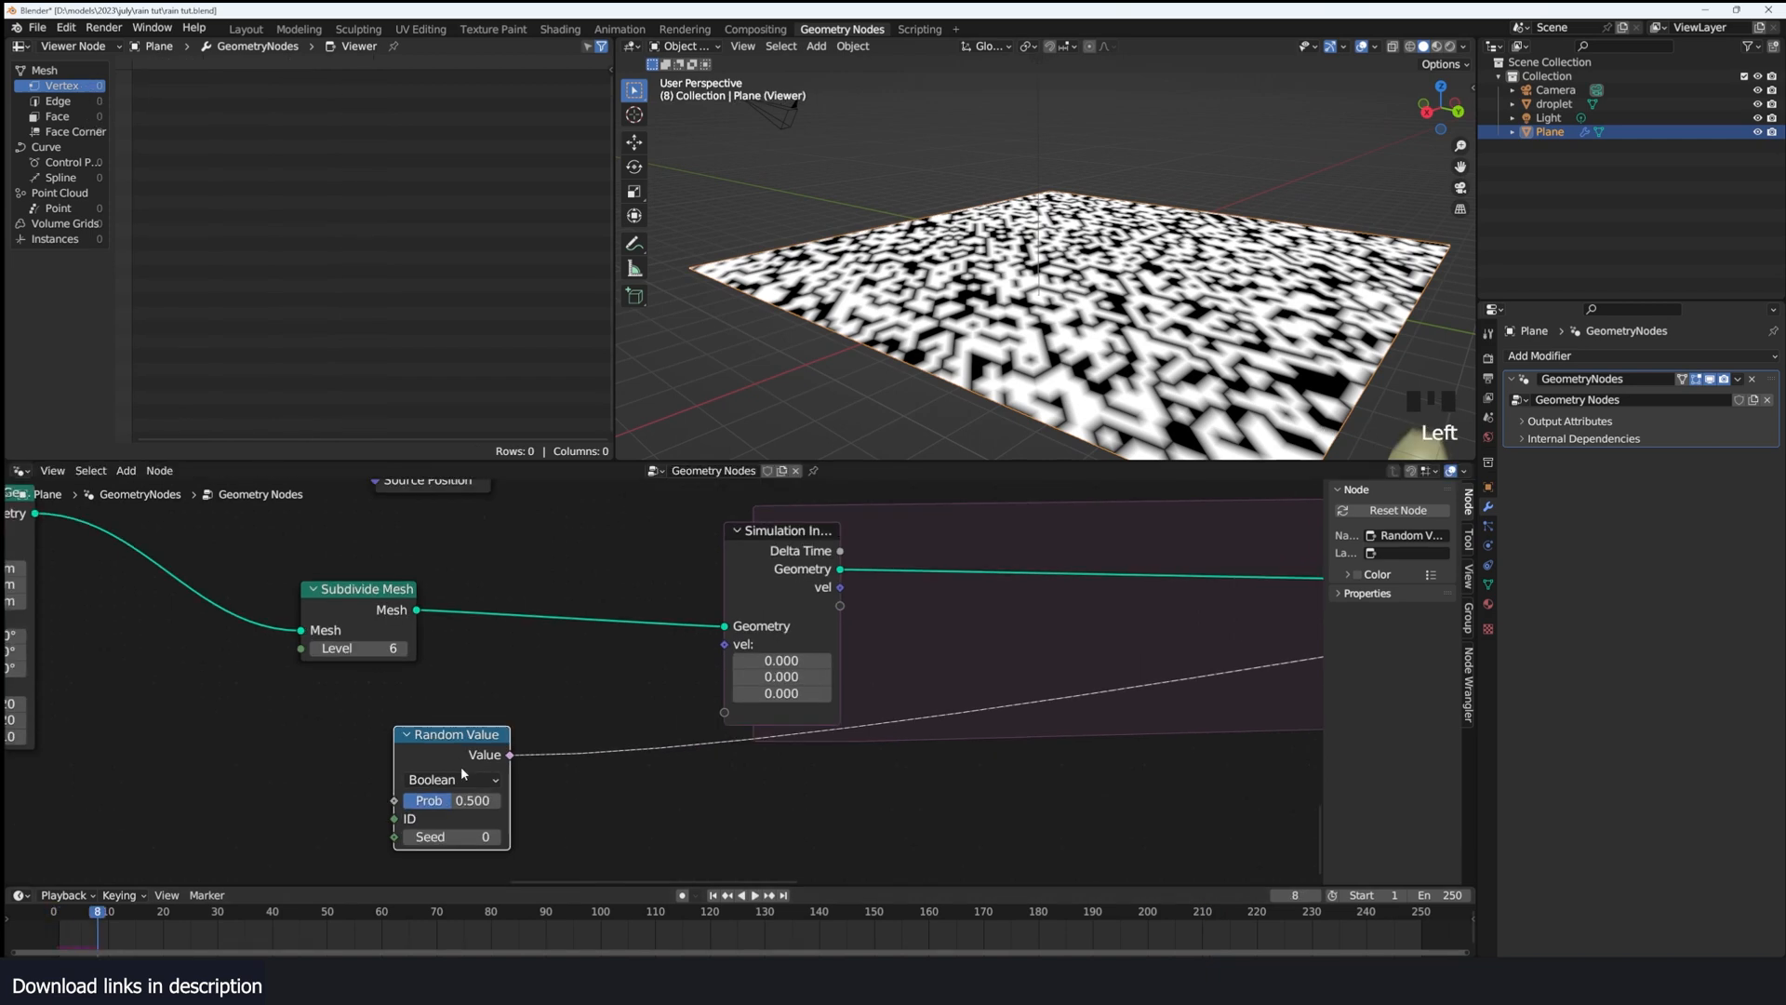
{"action": "left_click", "coordinate": [801, 583]}
{"action": "left_click", "coordinate": [1386, 650]}
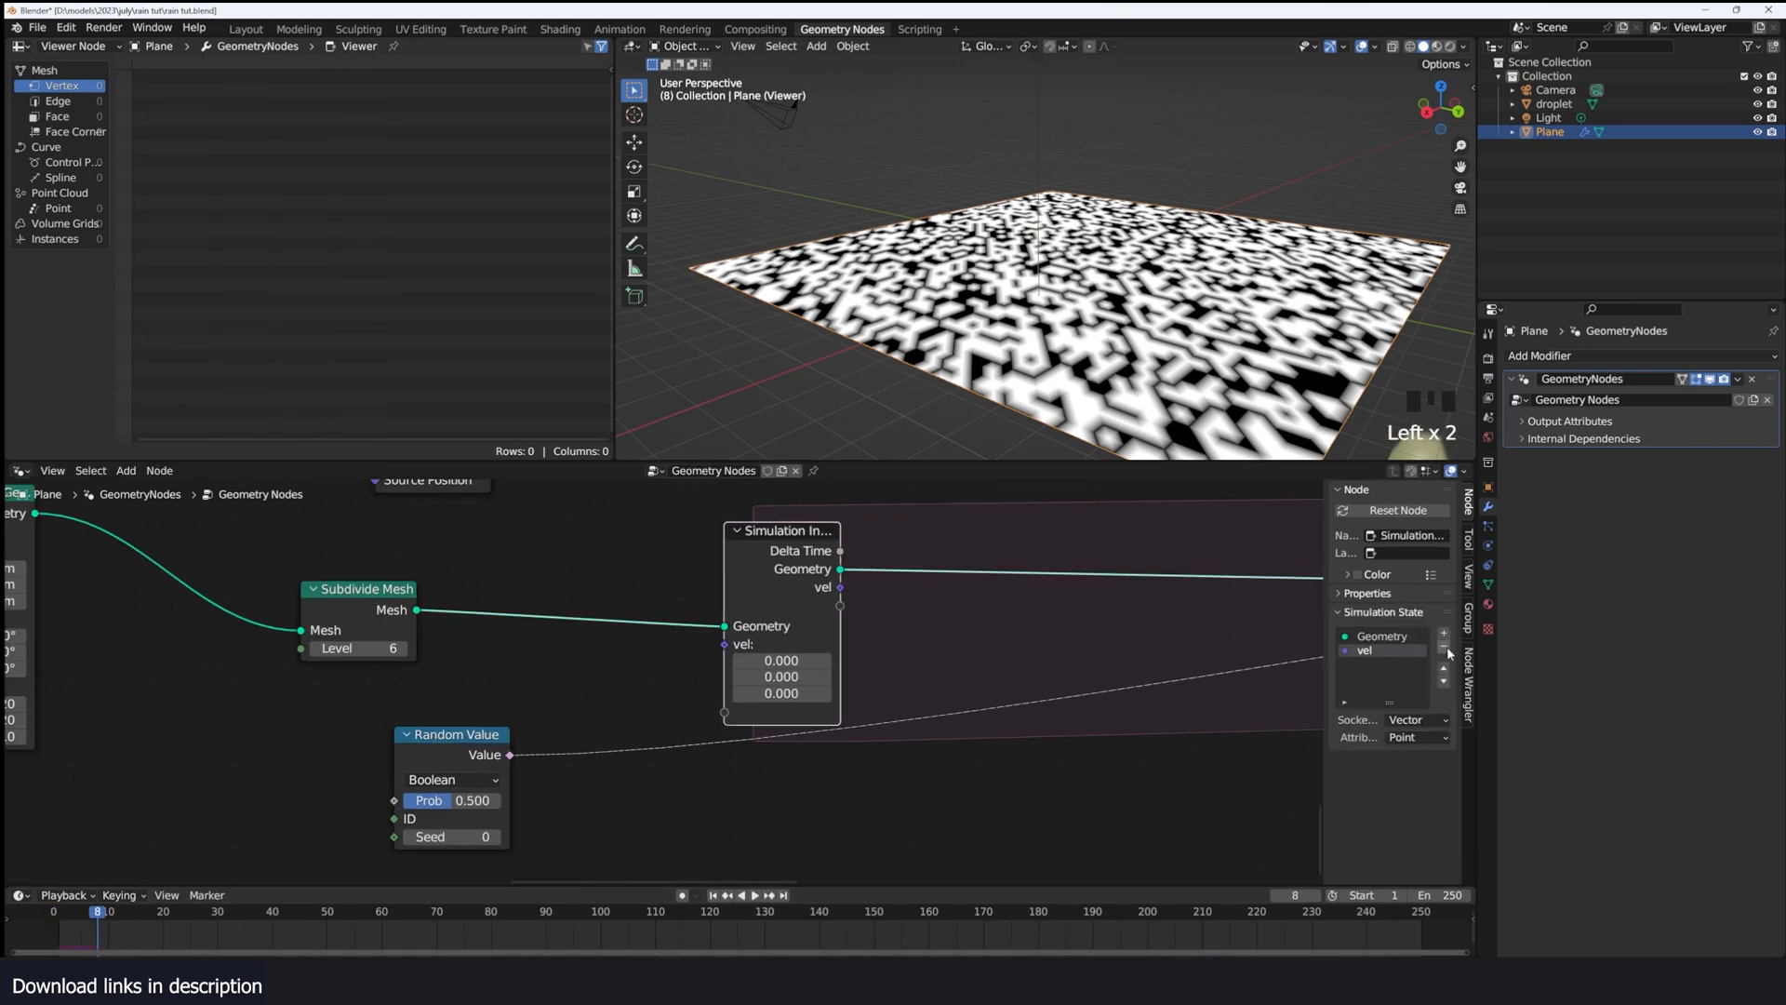
{"action": "left_click", "coordinate": [1444, 647]}
{"action": "left_click_drag", "start_coordinate": [521, 752], "coordinate": [722, 627]}
Step: Link the Value item from Simulation Input to Simulation Output and preview it on the mesh, playing from the first frames
{"action": "scroll", "coordinate": [951, 638], "scroll_direction": "down", "scroll_amount": 5}
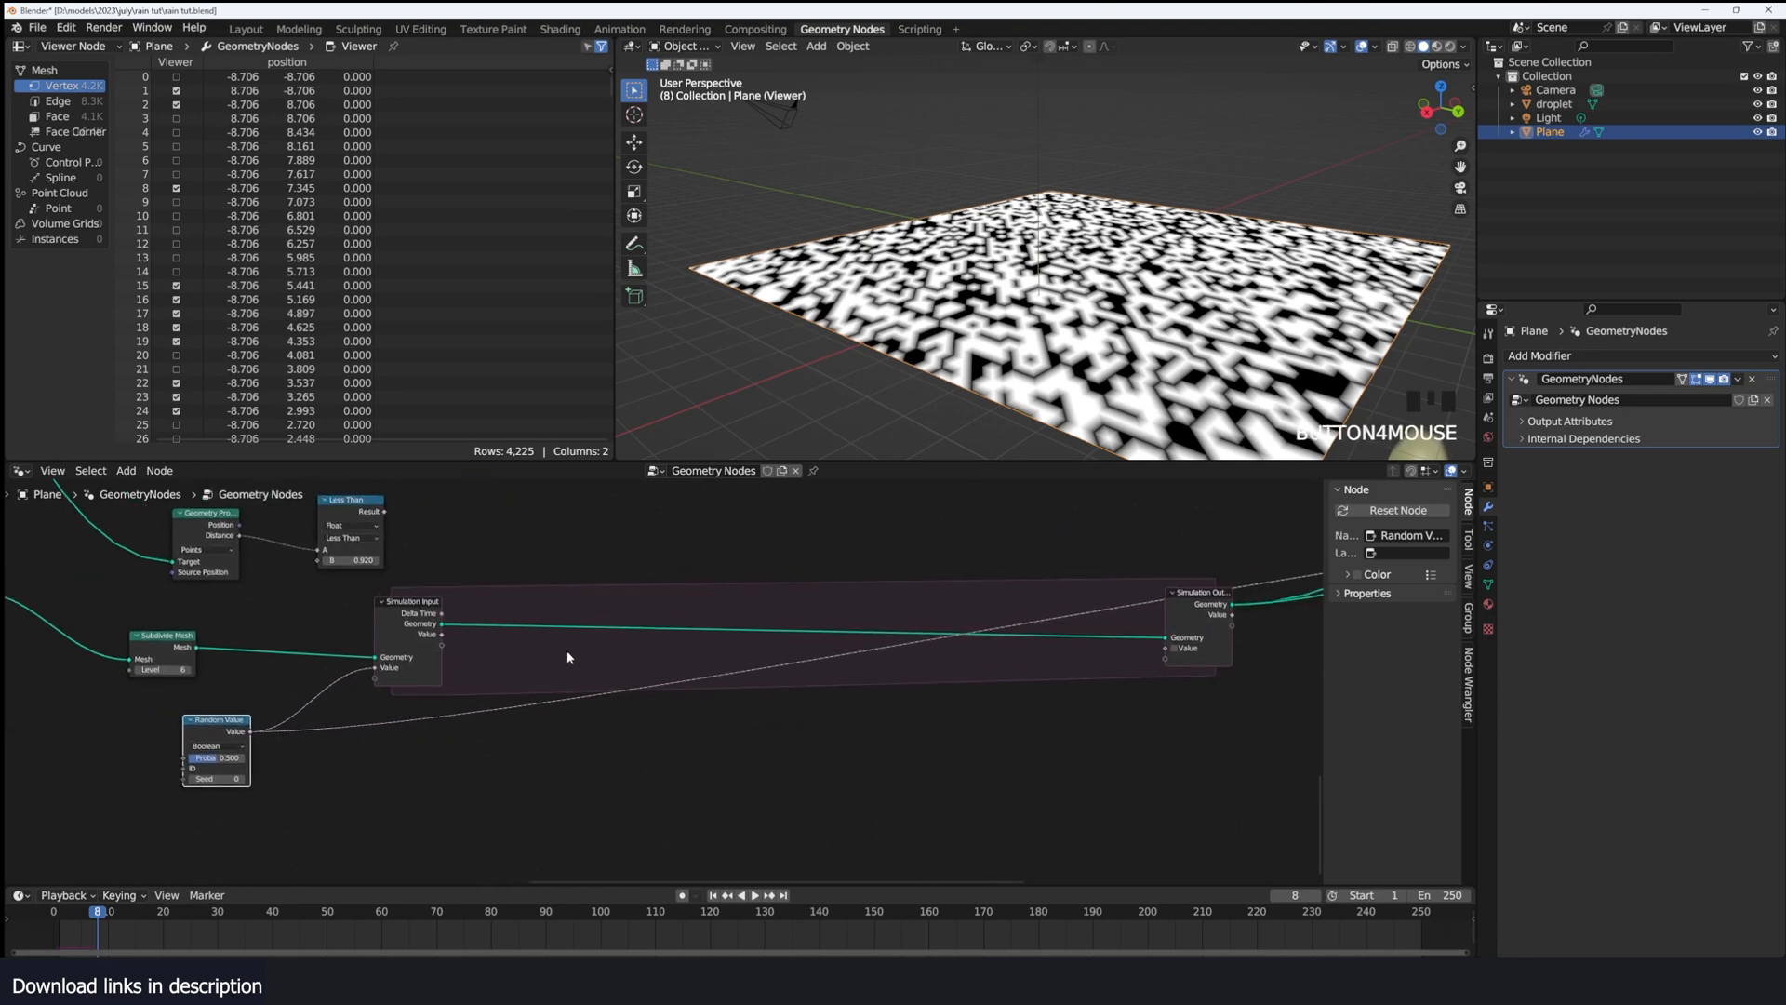
{"action": "left_click_drag", "start_coordinate": [440, 636], "coordinate": [737, 673]}
{"action": "left_click_drag", "start_coordinate": [1164, 630], "coordinate": [1166, 649]}
{"action": "left_click", "coordinate": [1215, 622], "text": "ctrl+shift"}
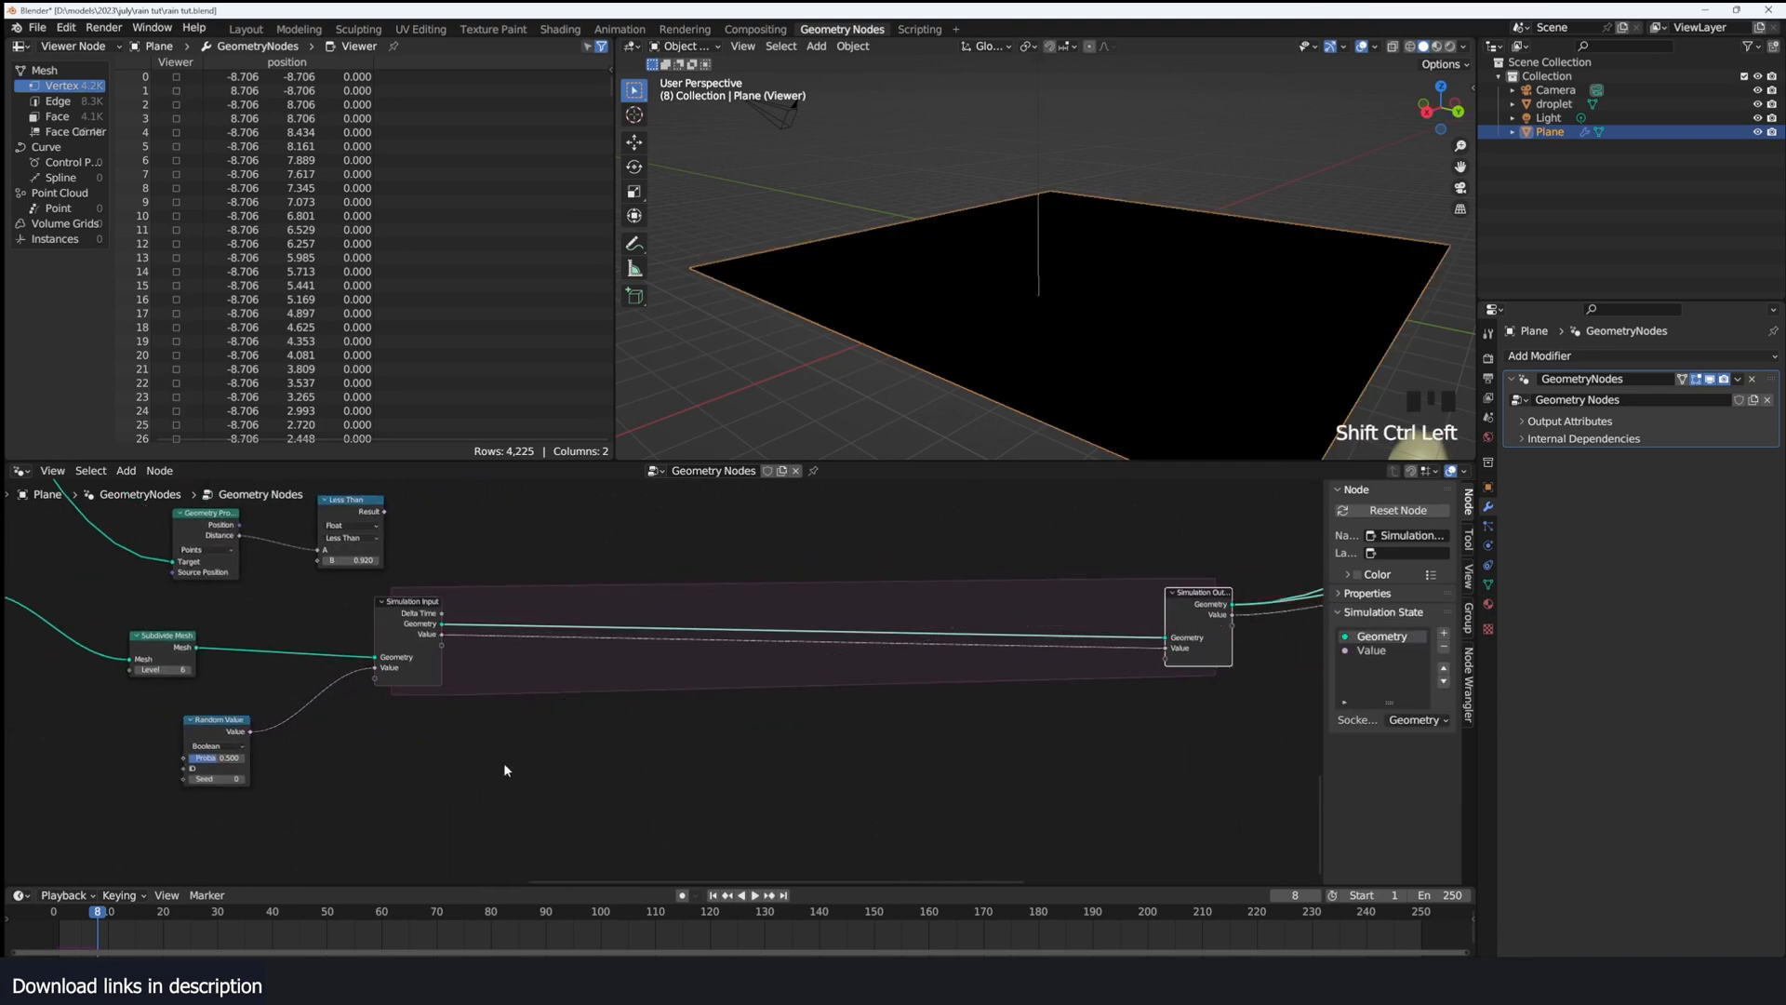
{"action": "right_click_drag", "start_coordinate": [114, 912], "coordinate": [56, 917], "text": "shift"}
{"action": "key", "text": "space"}
{"action": "key", "text": "space"}
Step: Lower the Random Value node's probability to 0.125
{"action": "middle_click_drag", "start_coordinate": [571, 685], "coordinate": [749, 659]}
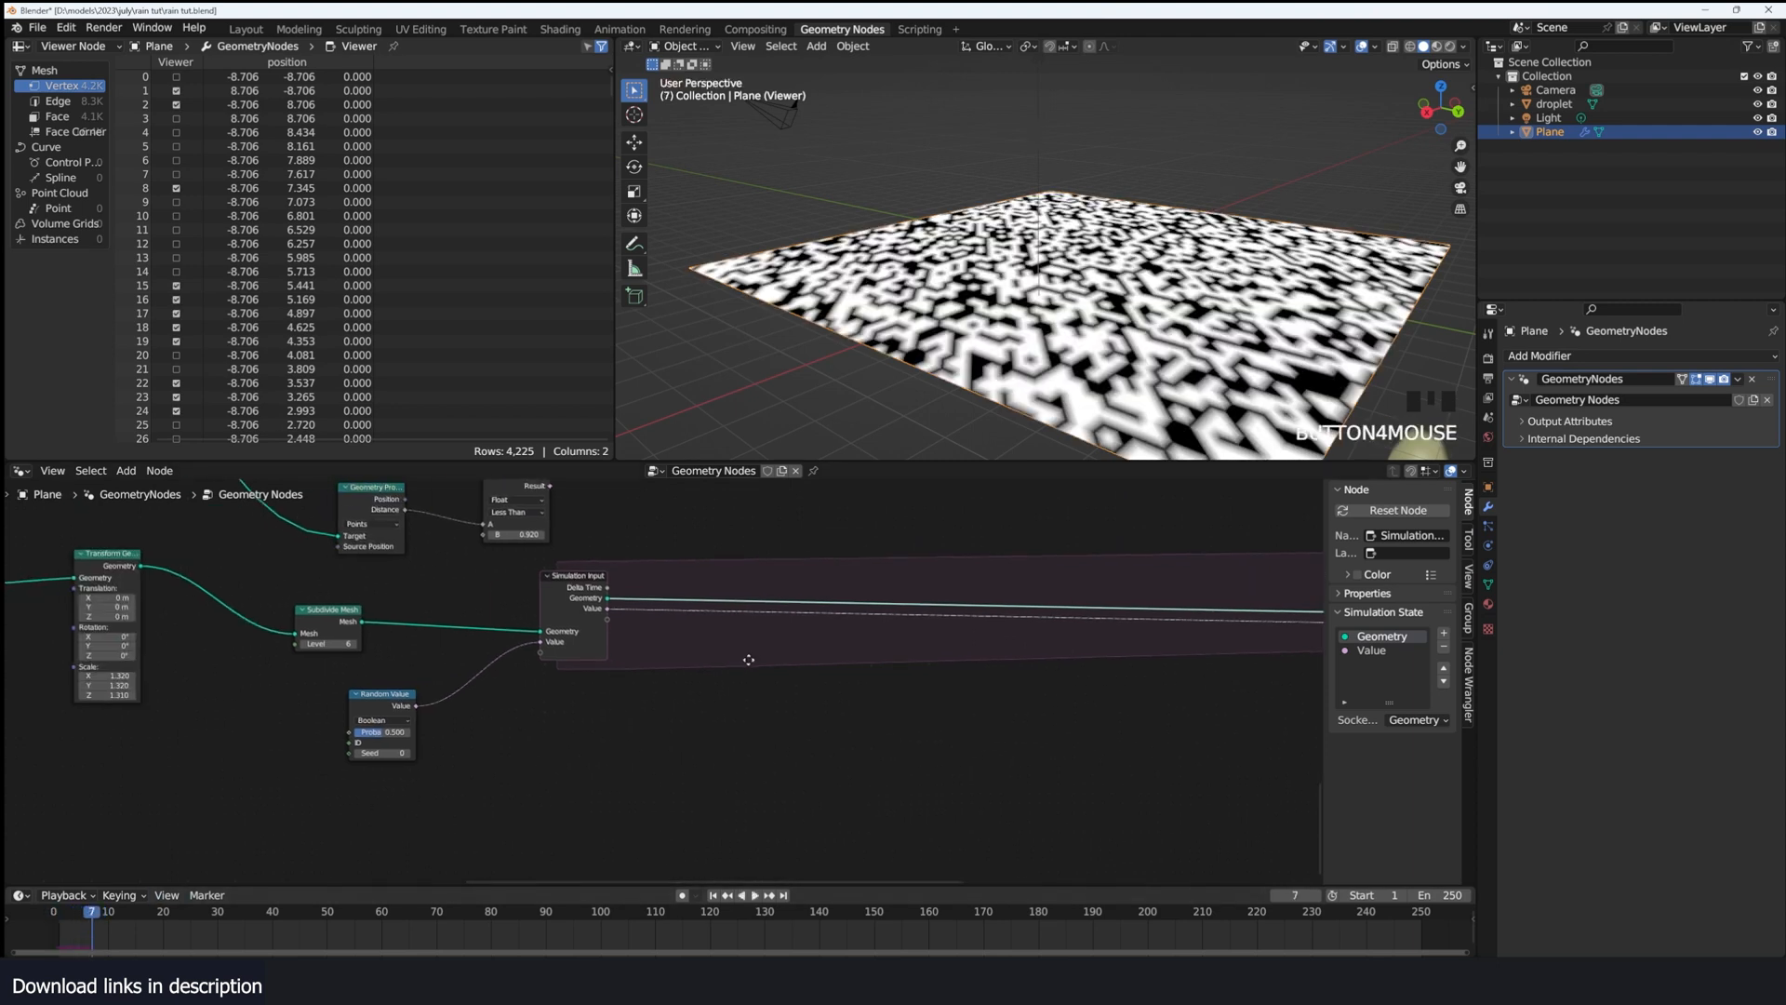
{"action": "scroll", "coordinate": [749, 662], "scroll_direction": "up", "scroll_amount": 4}
{"action": "left_click_drag", "start_coordinate": [288, 750], "coordinate": [260, 750]}
{"action": "middle_click_drag", "start_coordinate": [578, 712], "coordinate": [826, 654]}
Step: Add a Scene Time node, link its Frame output to the Random Value seed, and set the probability to 0.067
{"action": "middle_click_drag", "start_coordinate": [428, 740], "coordinate": [620, 692]}
{"action": "key", "text": "shift+a"}
{"action": "left_click", "coordinate": [614, 693]}
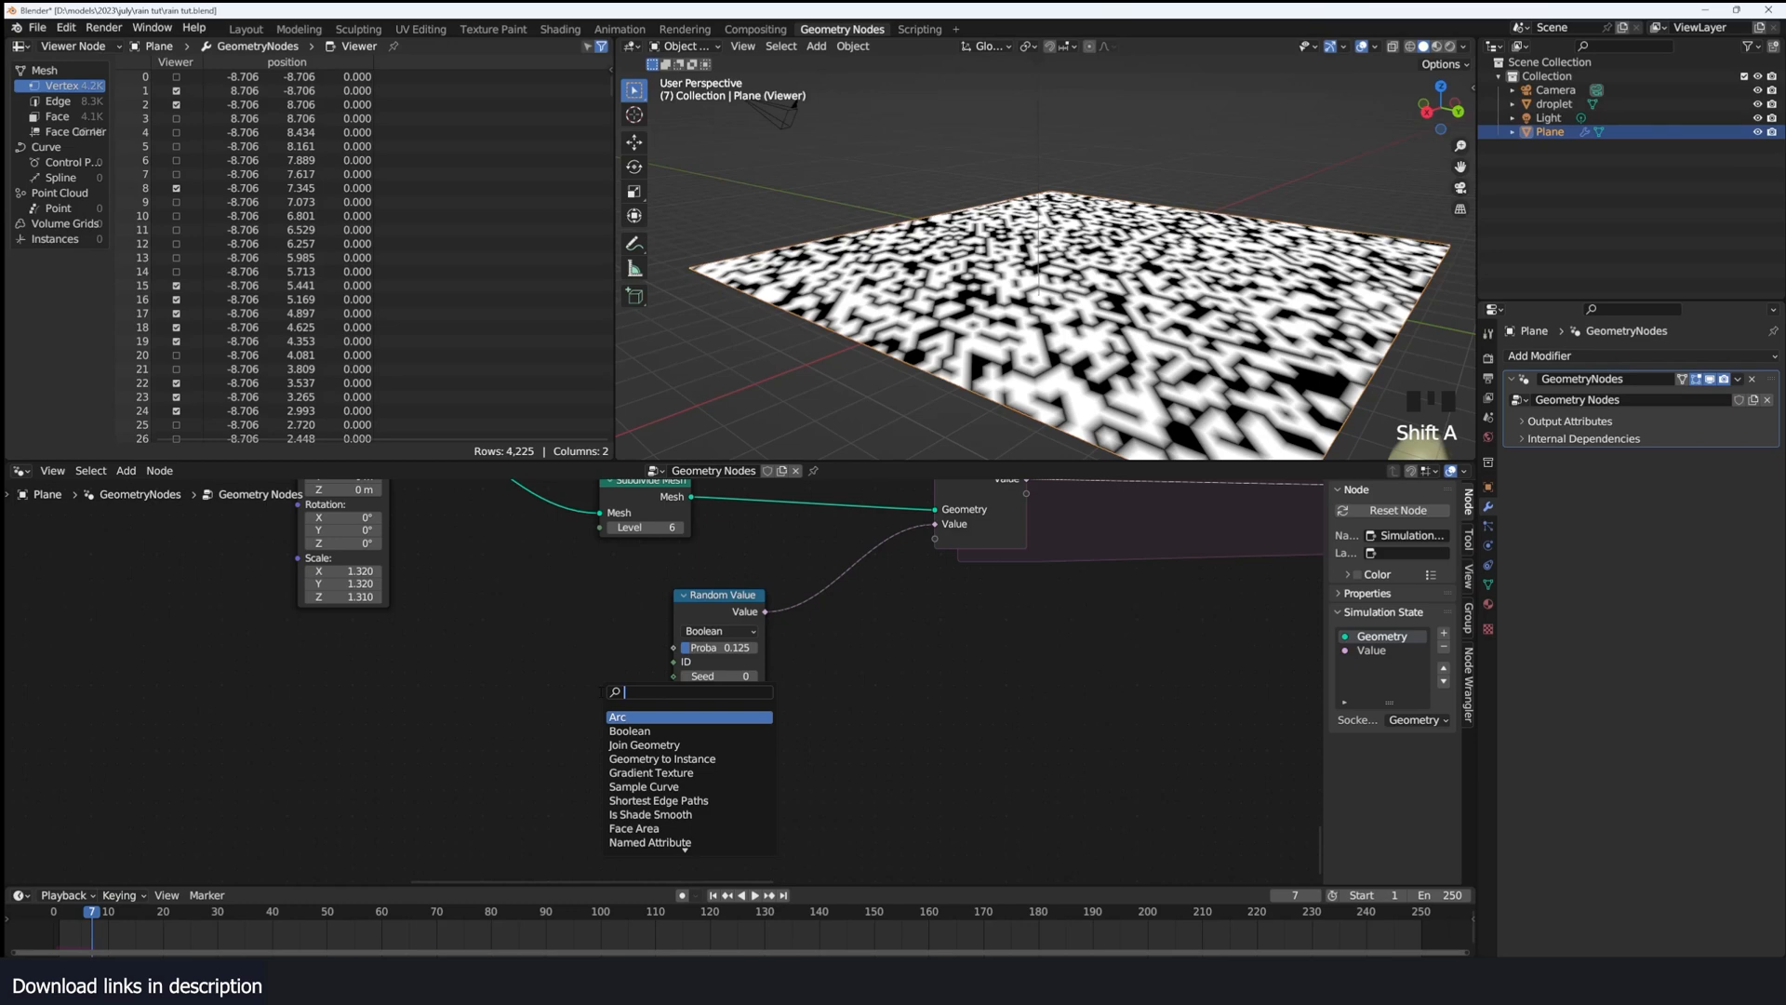
{"action": "type", "text": "fram"}
{"action": "key", "text": "BackSpace"}
{"action": "key", "text": "BackSpace"}
{"action": "key", "text": "BackSpace"}
{"action": "key", "text": "BackSpace"}
{"action": "type", "text": "time"}
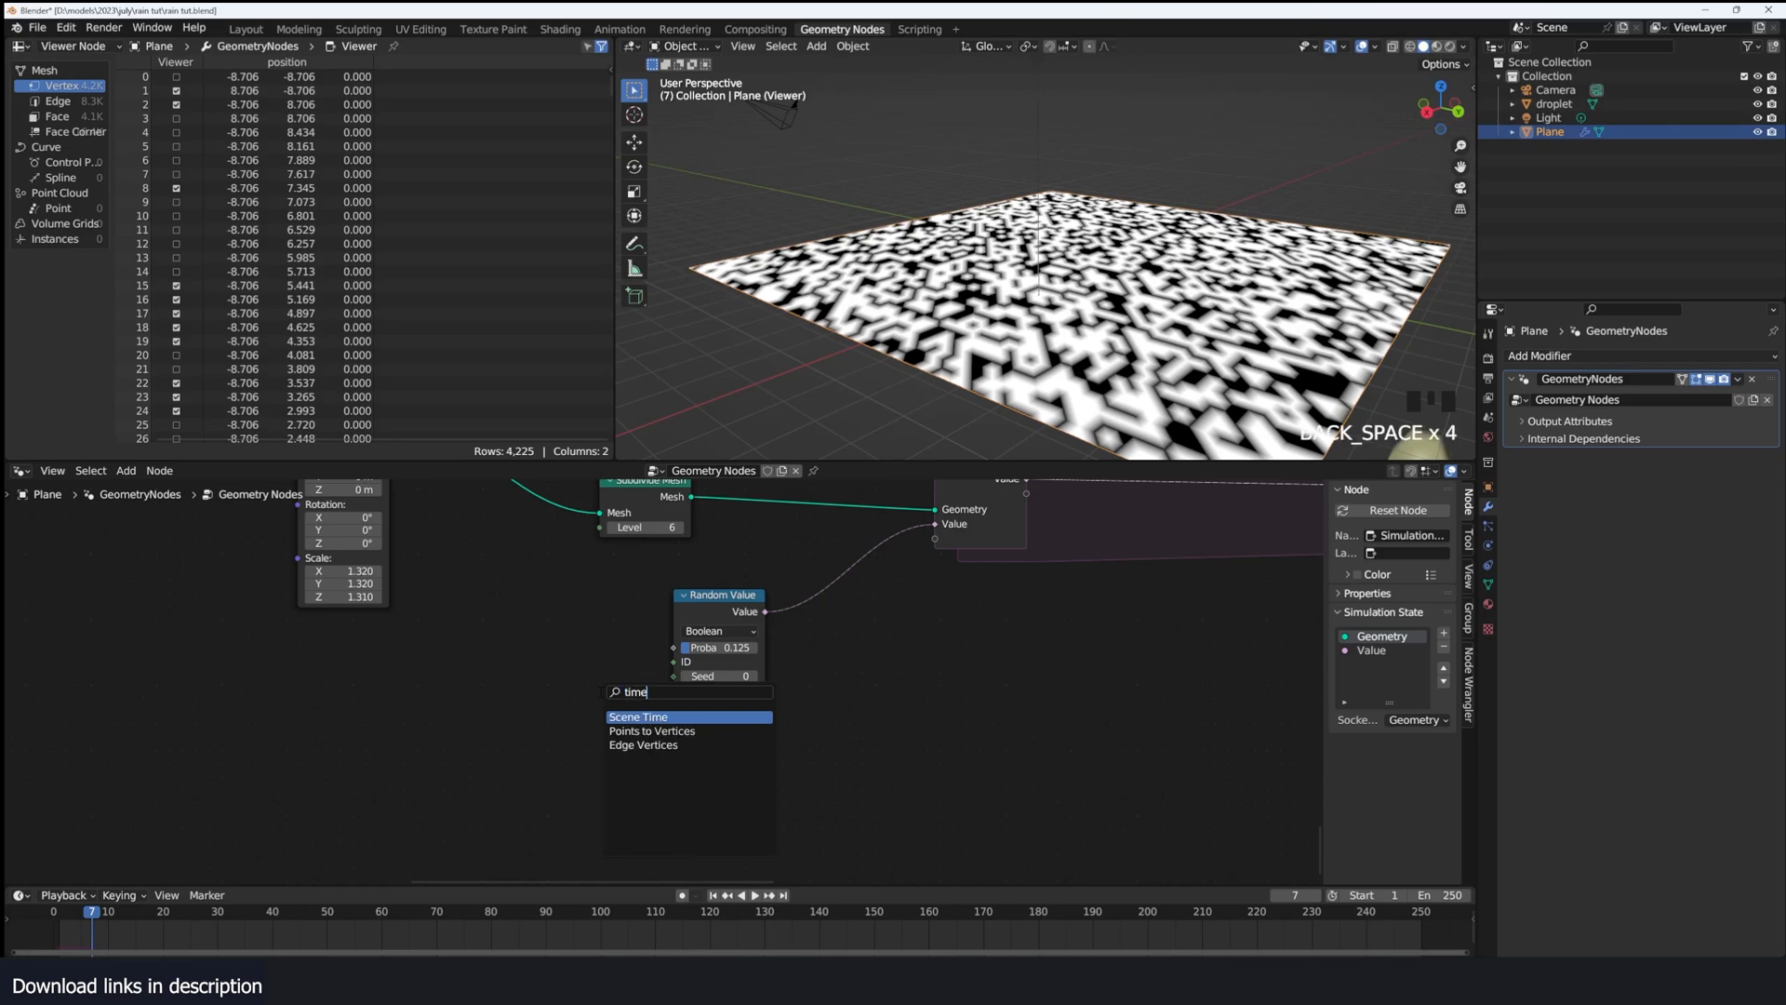
{"action": "key", "text": "Return"}
{"action": "left_click", "coordinate": [676, 687]}
{"action": "key", "text": "space"}
{"action": "key", "text": "space"}
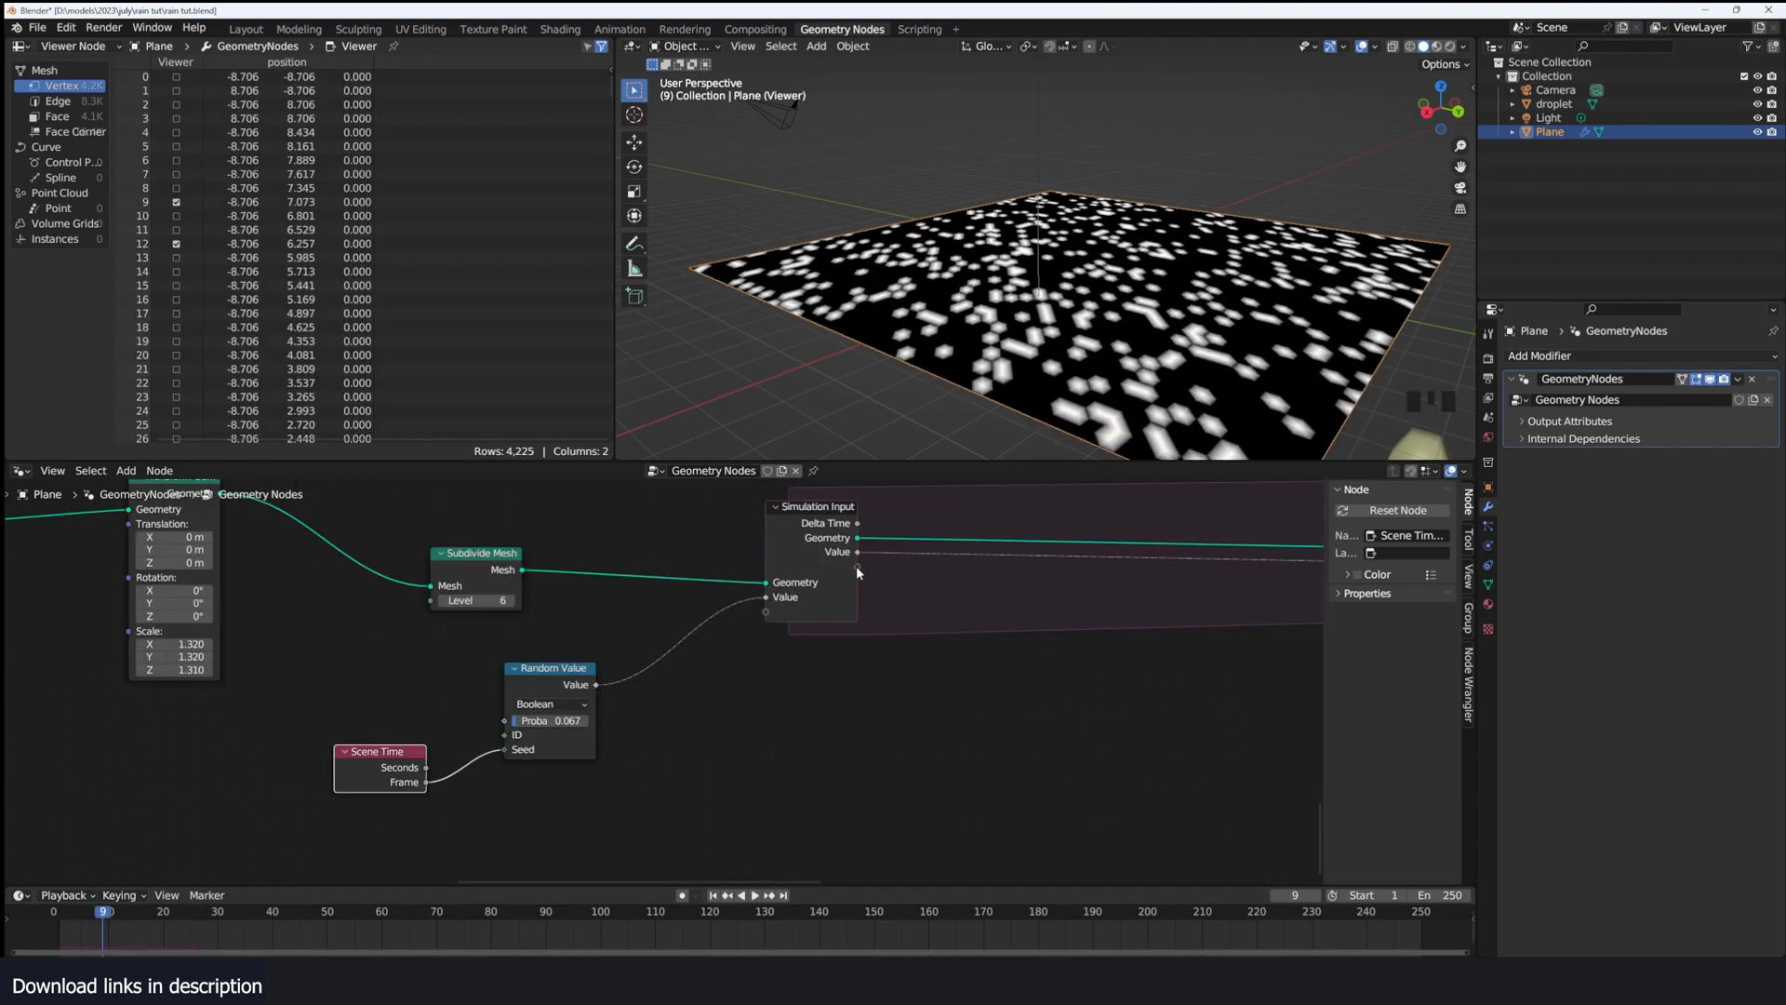
Step: Insert an Add Math node on the Value link inside the simulation zone and connect Random Value to its second input
{"action": "middle_click_drag", "start_coordinate": [856, 566], "coordinate": [839, 578]}
{"action": "middle_click_drag", "start_coordinate": [1070, 648], "coordinate": [693, 697]}
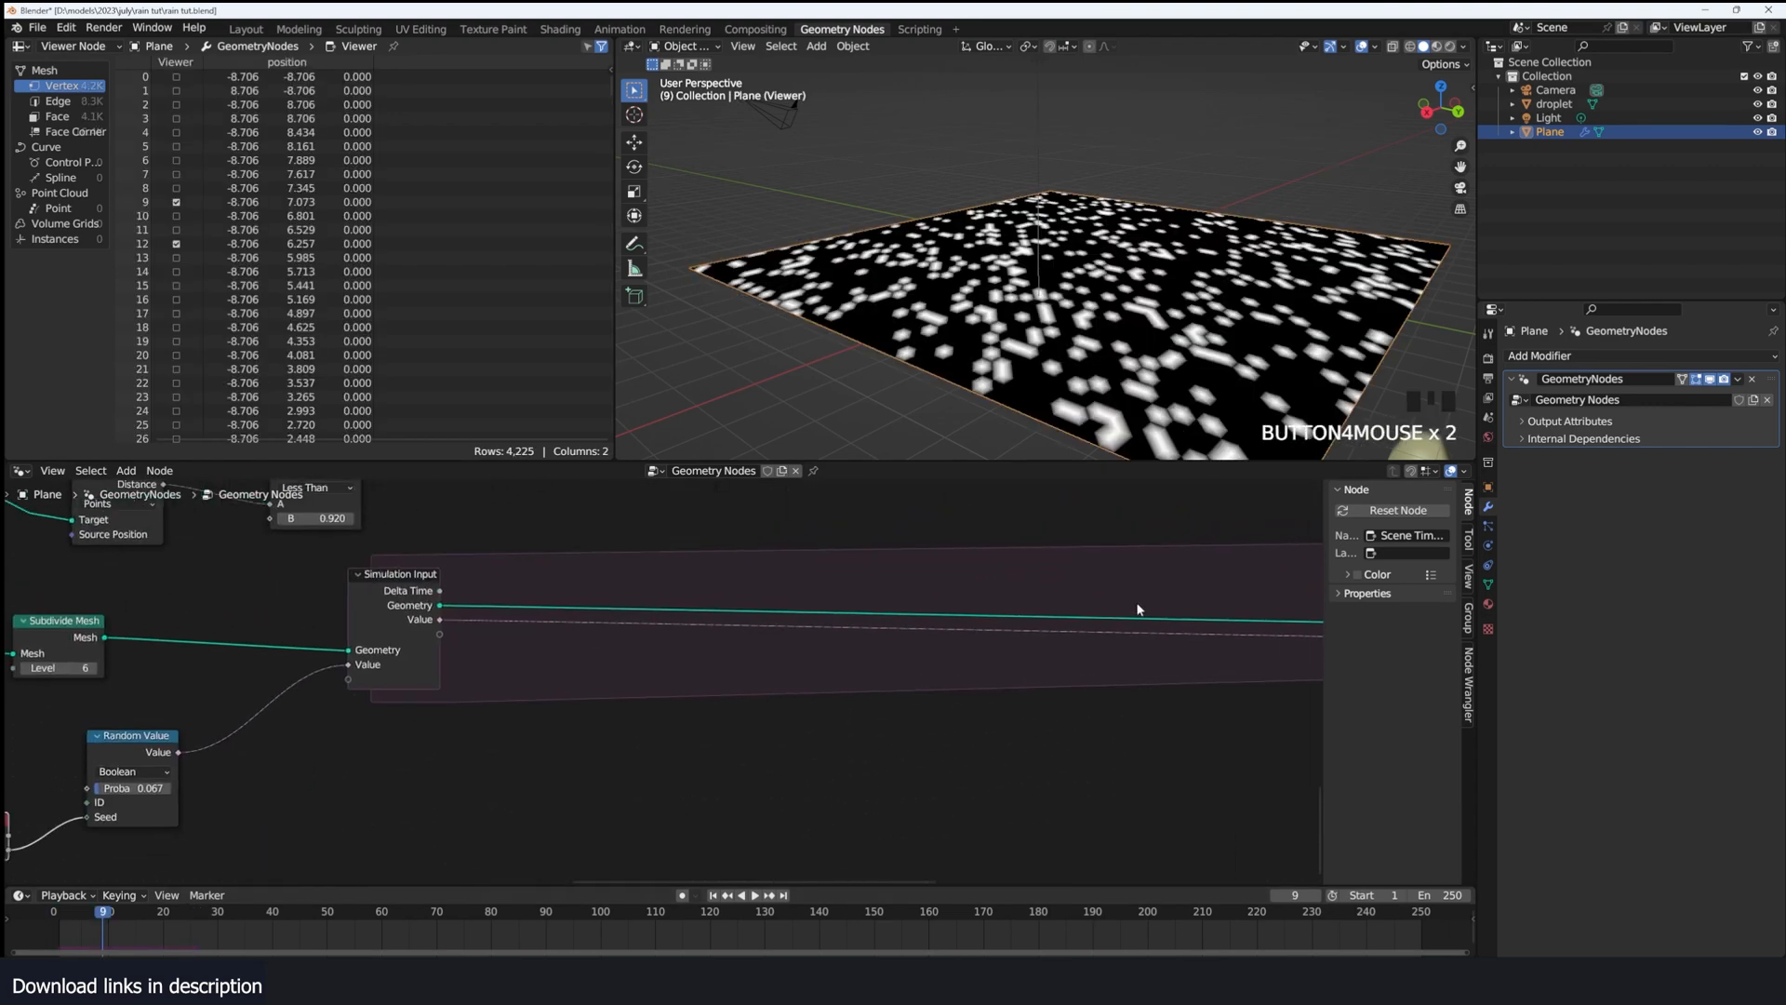
{"action": "scroll", "coordinate": [1190, 600], "scroll_direction": "down", "scroll_amount": 5}
{"action": "scroll", "coordinate": [642, 677], "scroll_direction": "up", "scroll_amount": 3}
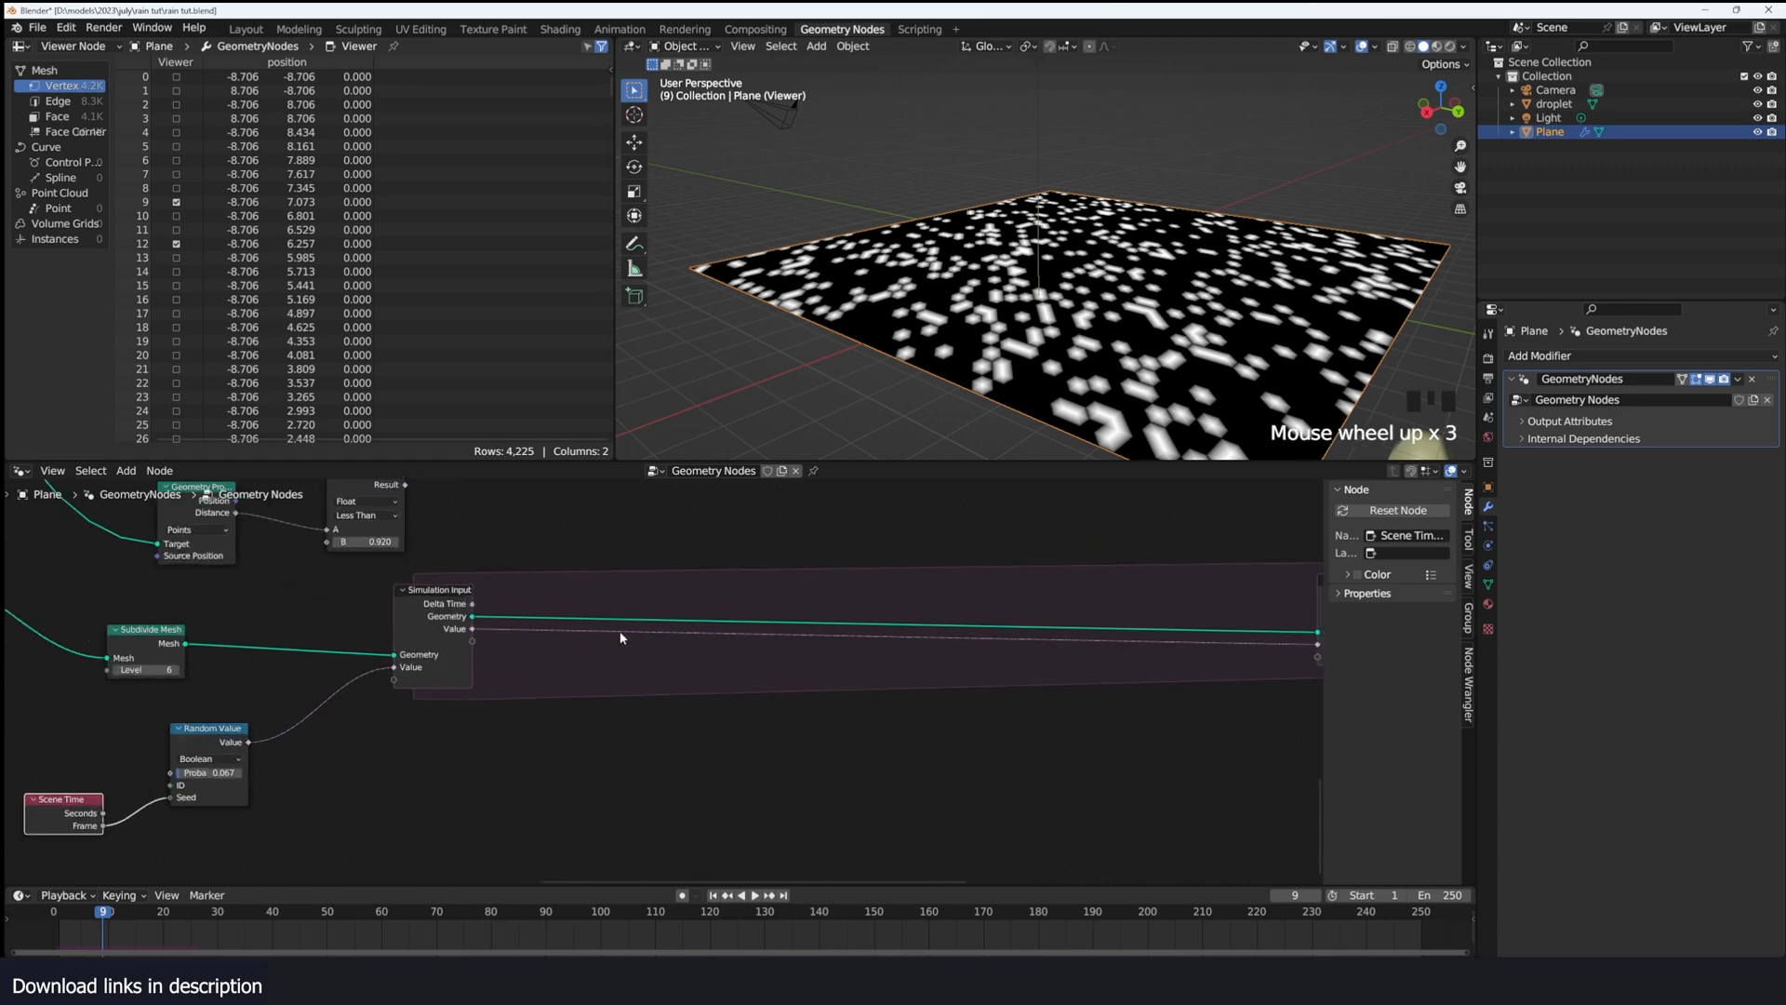
{"action": "key", "text": "shift+a"}
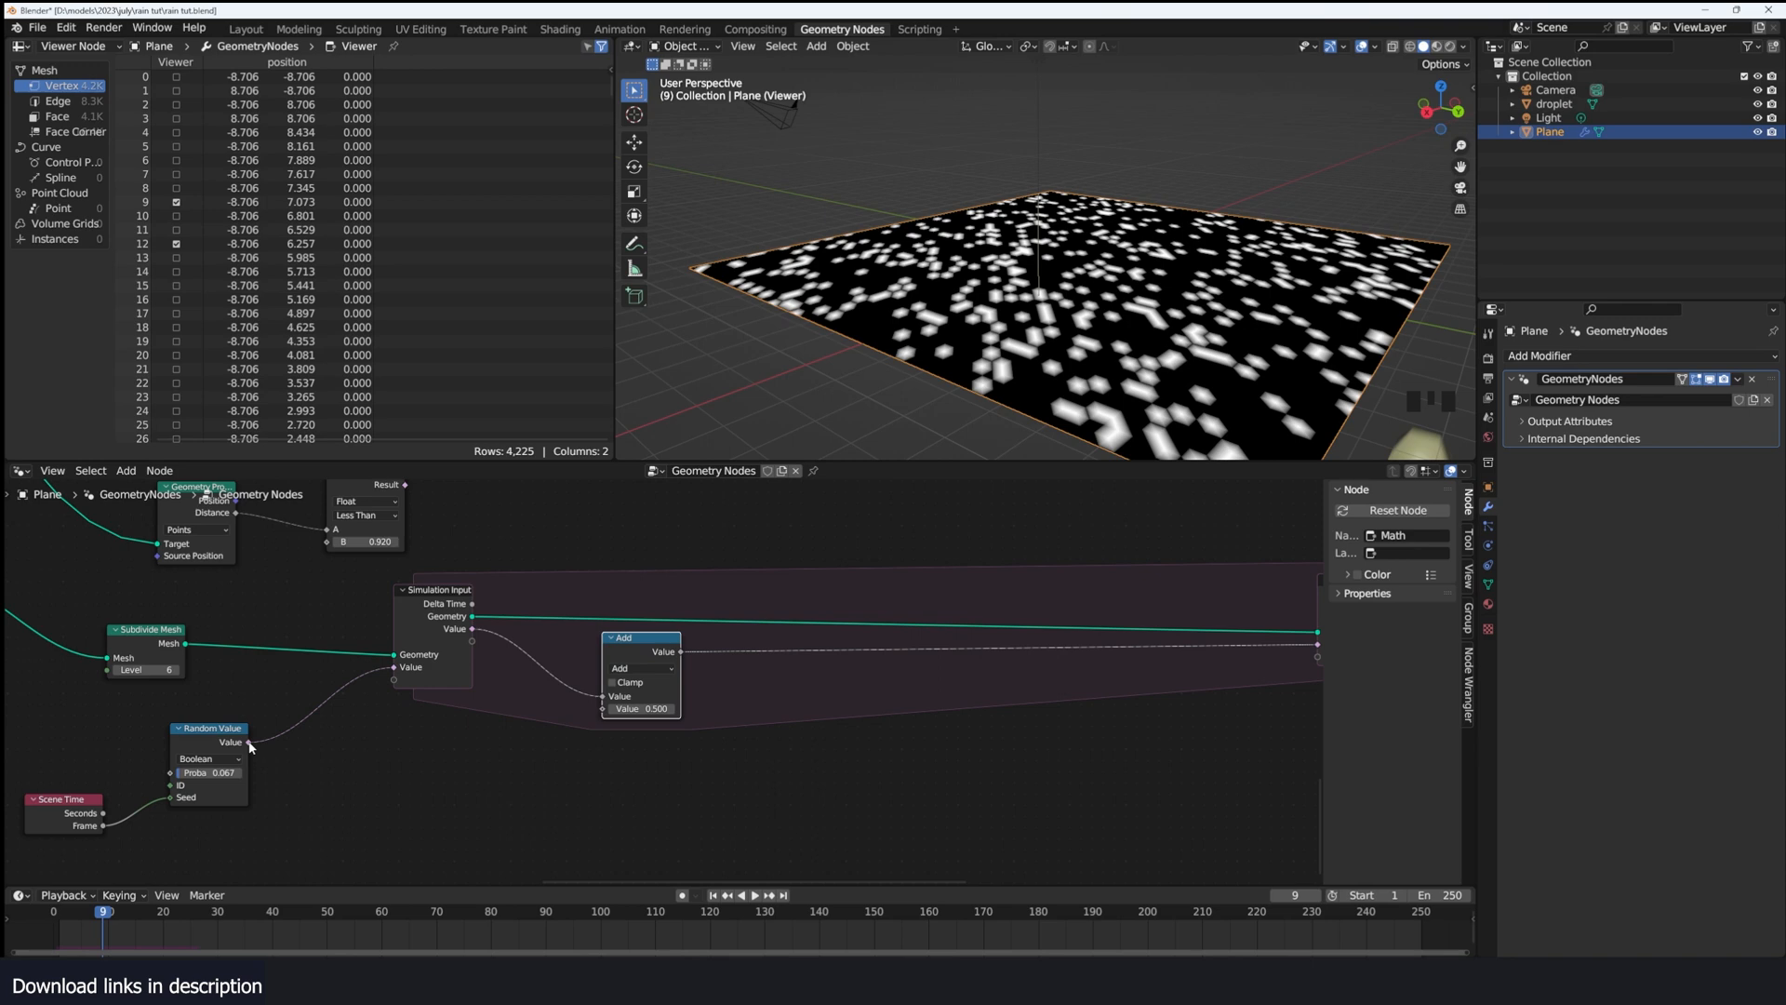
{"action": "left_click_drag", "start_coordinate": [249, 742], "coordinate": [603, 709]}
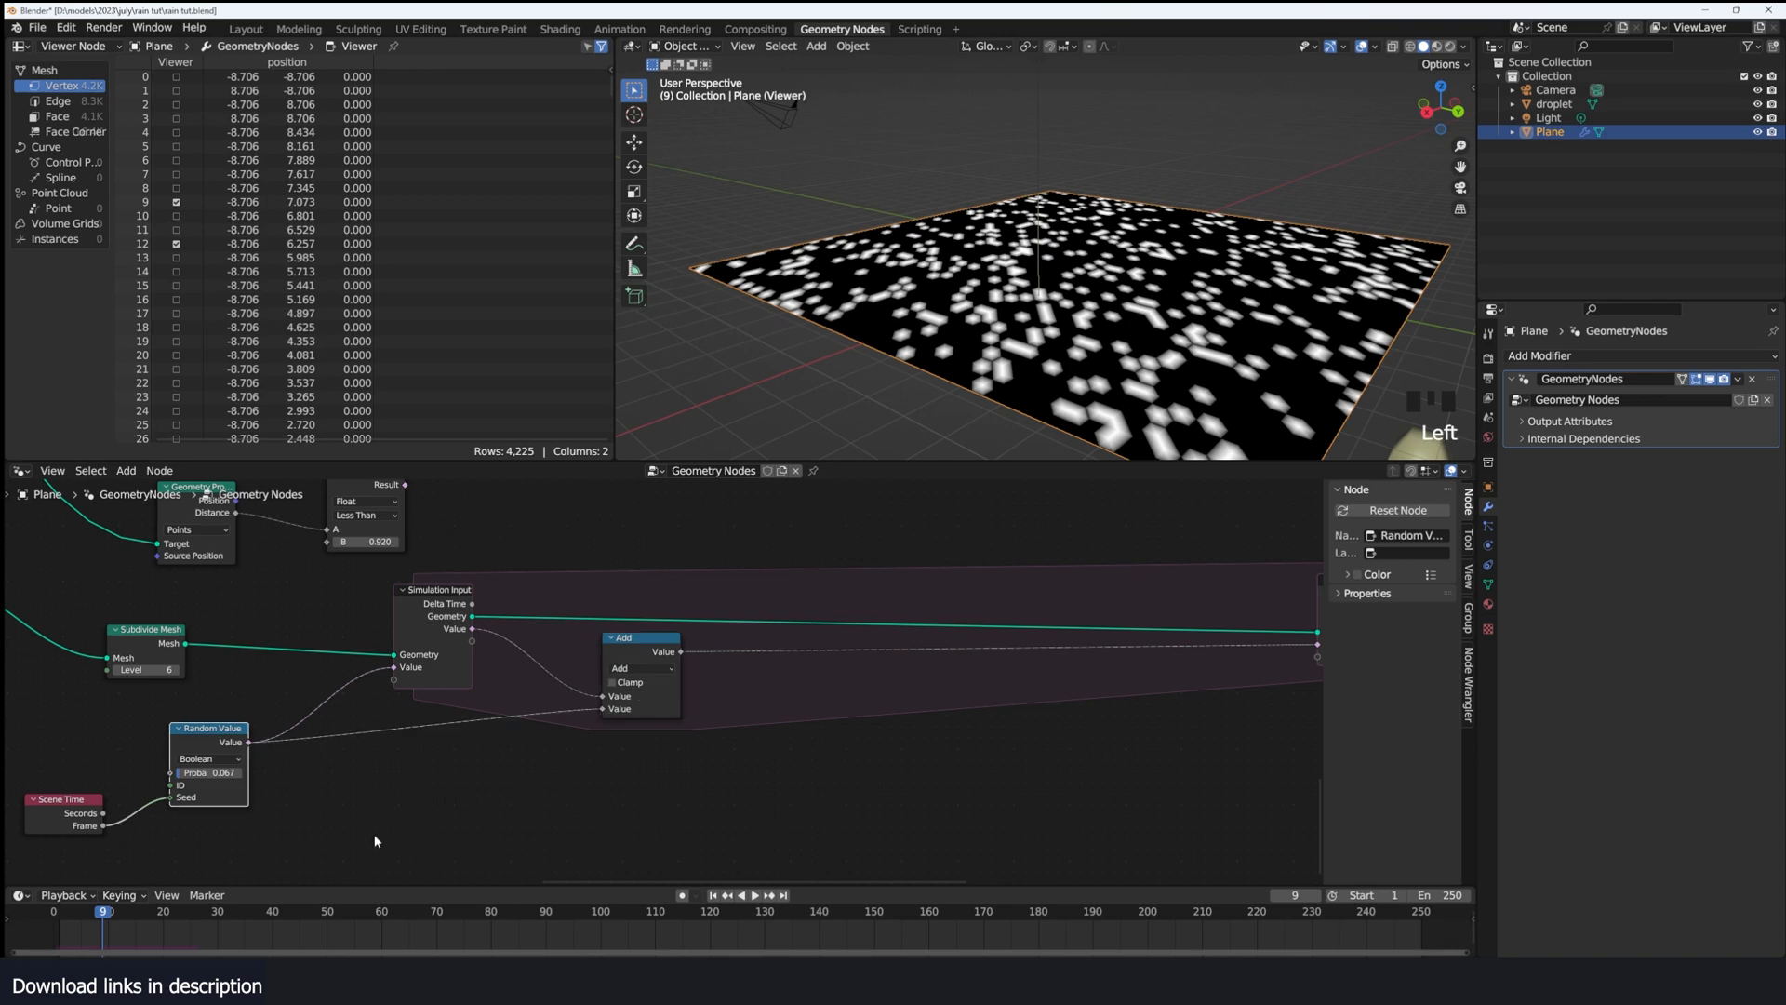
Step: Replay the simulation from the start and examine how the random points accumulate across the ground mesh
{"action": "key", "text": "space"}
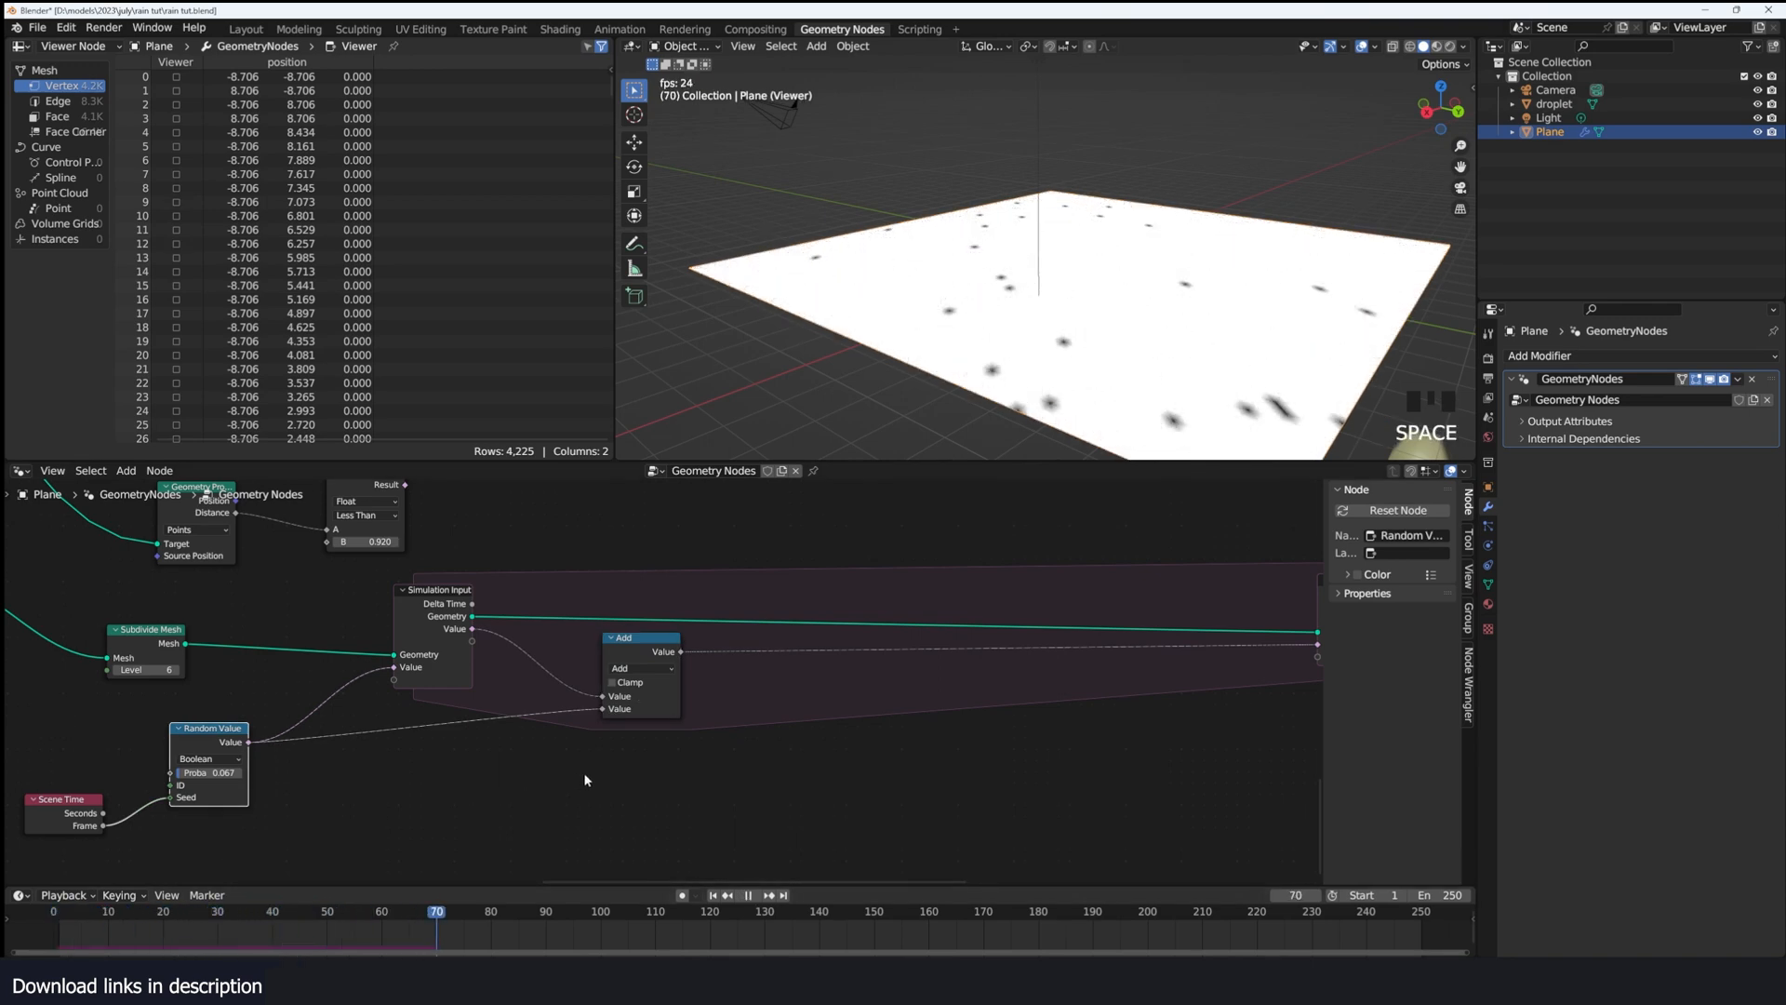
{"action": "key", "text": "space"}
{"action": "left_click", "coordinate": [43, 935]}
{"action": "key", "text": "space"}
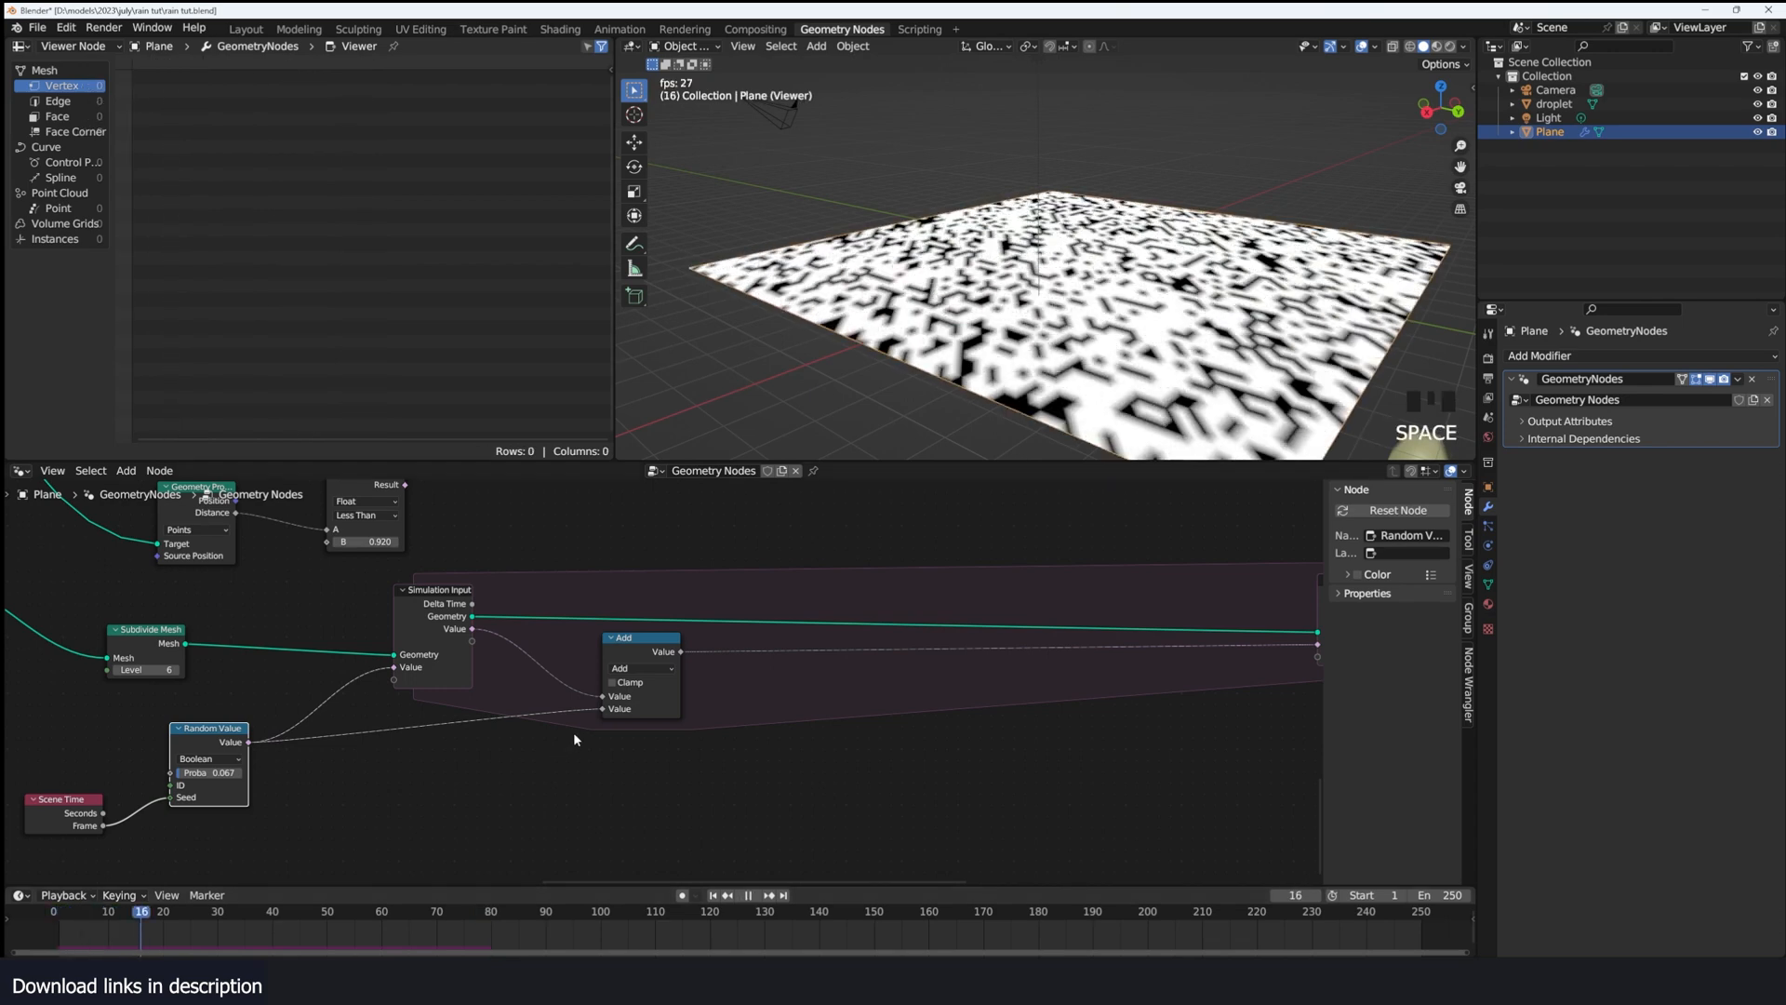
{"action": "key", "text": "space"}
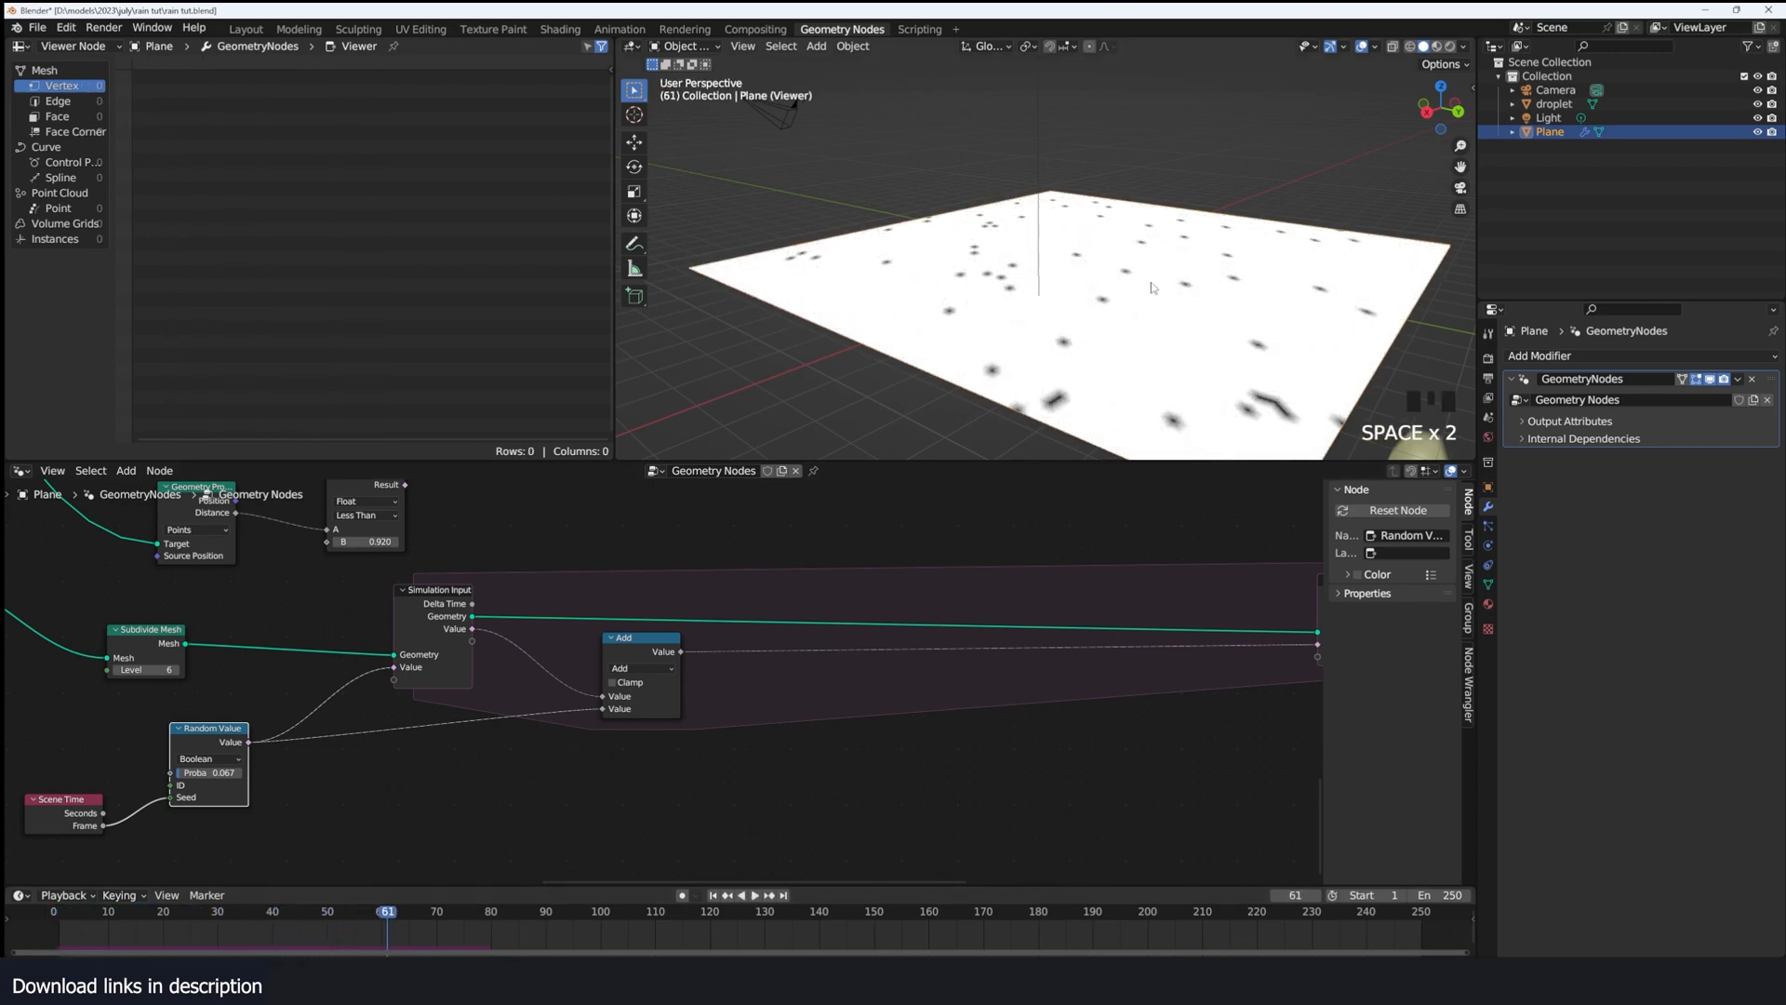
{"action": "key", "text": "shift+grave"}
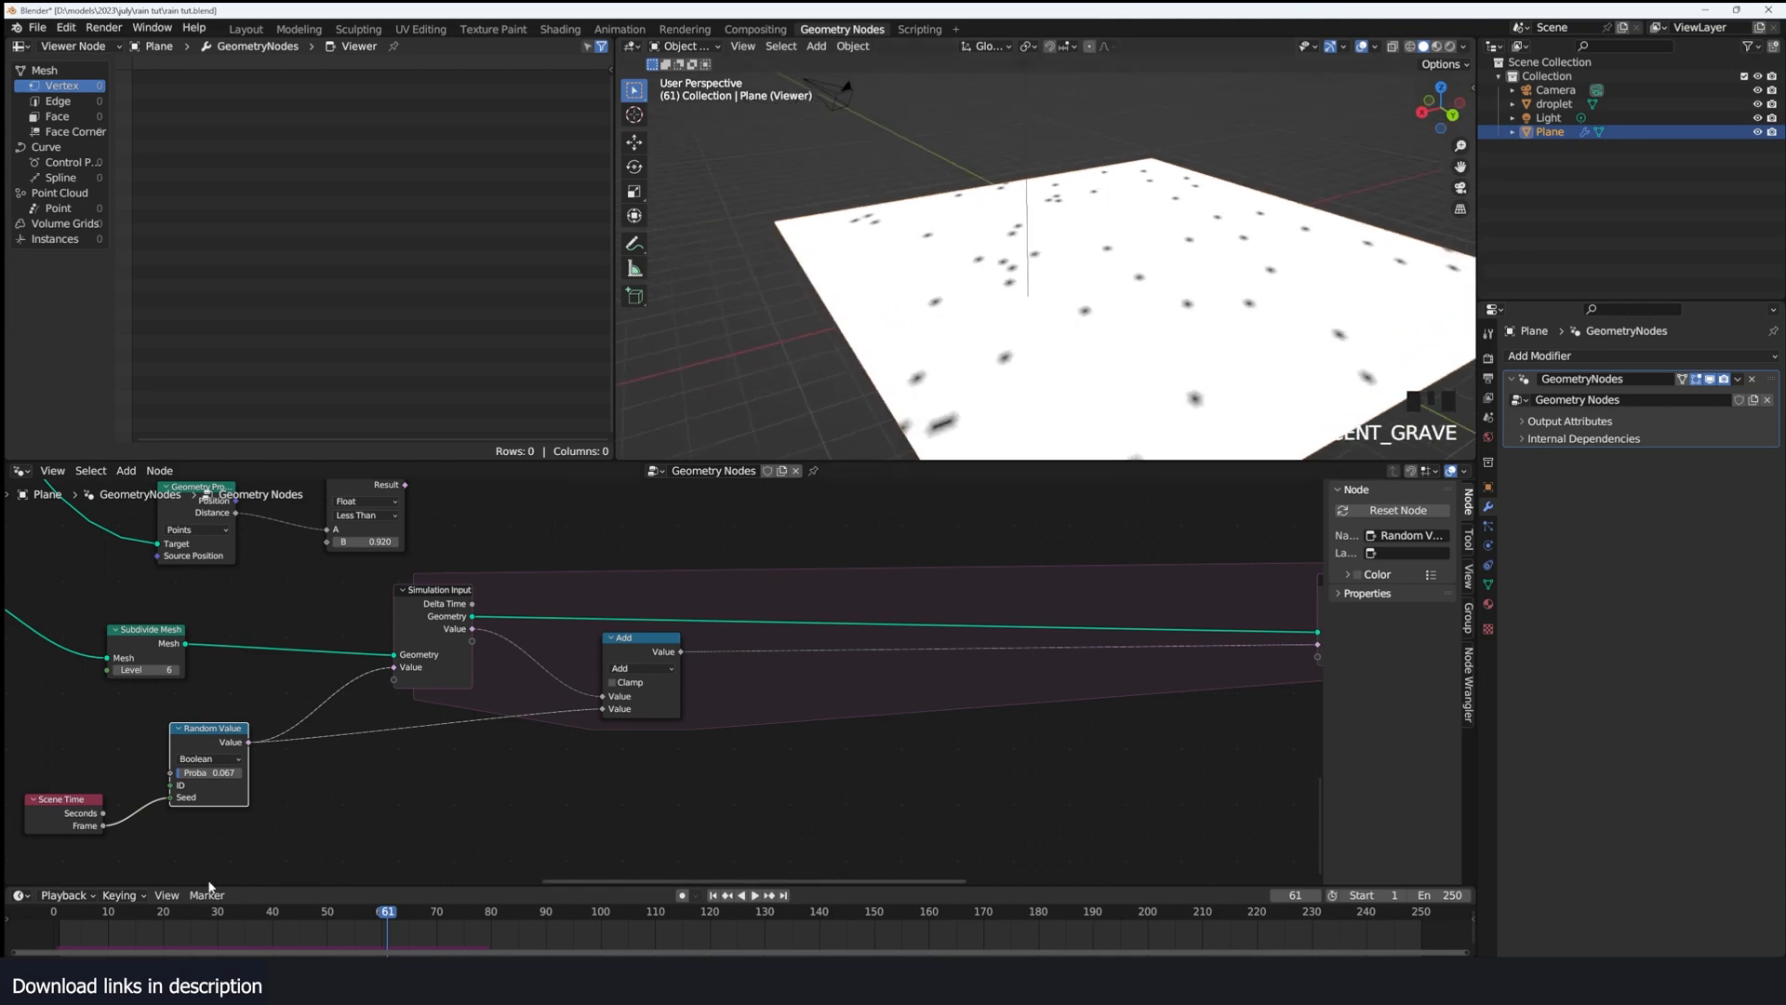
{"action": "key", "text": "shift+Left"}
{"action": "key", "text": "space"}
{"action": "key", "text": "space"}
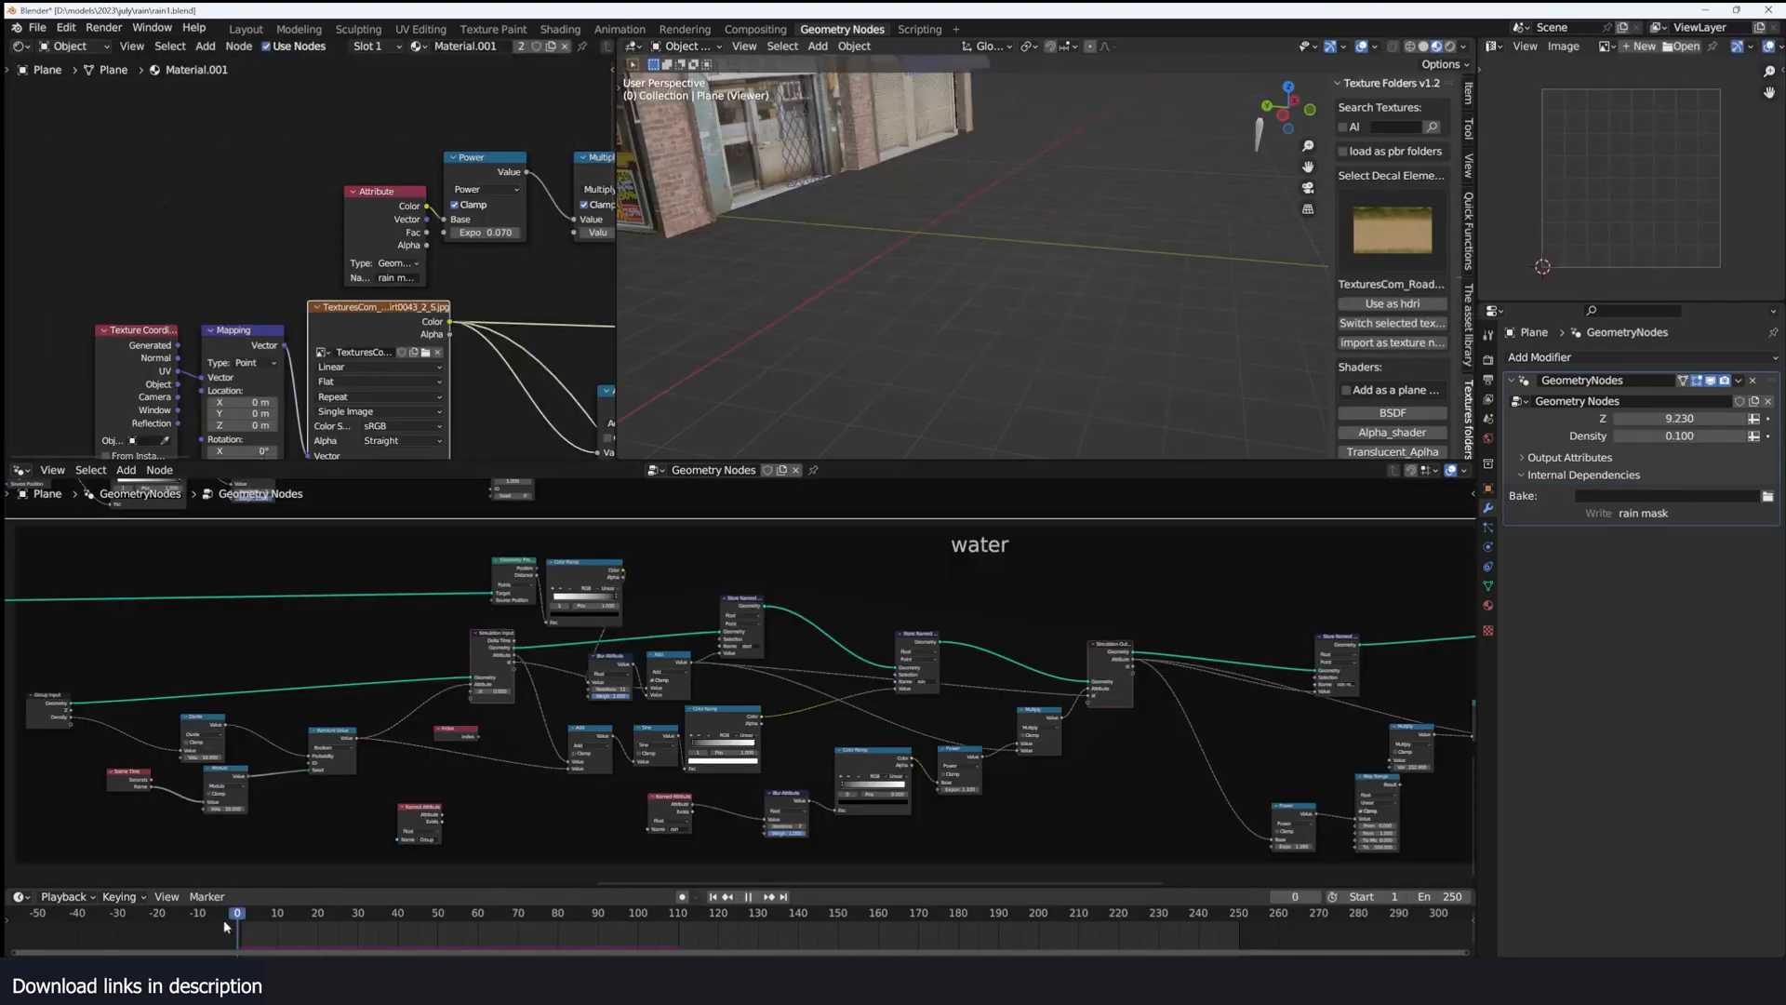
{"action": "key", "text": "space"}
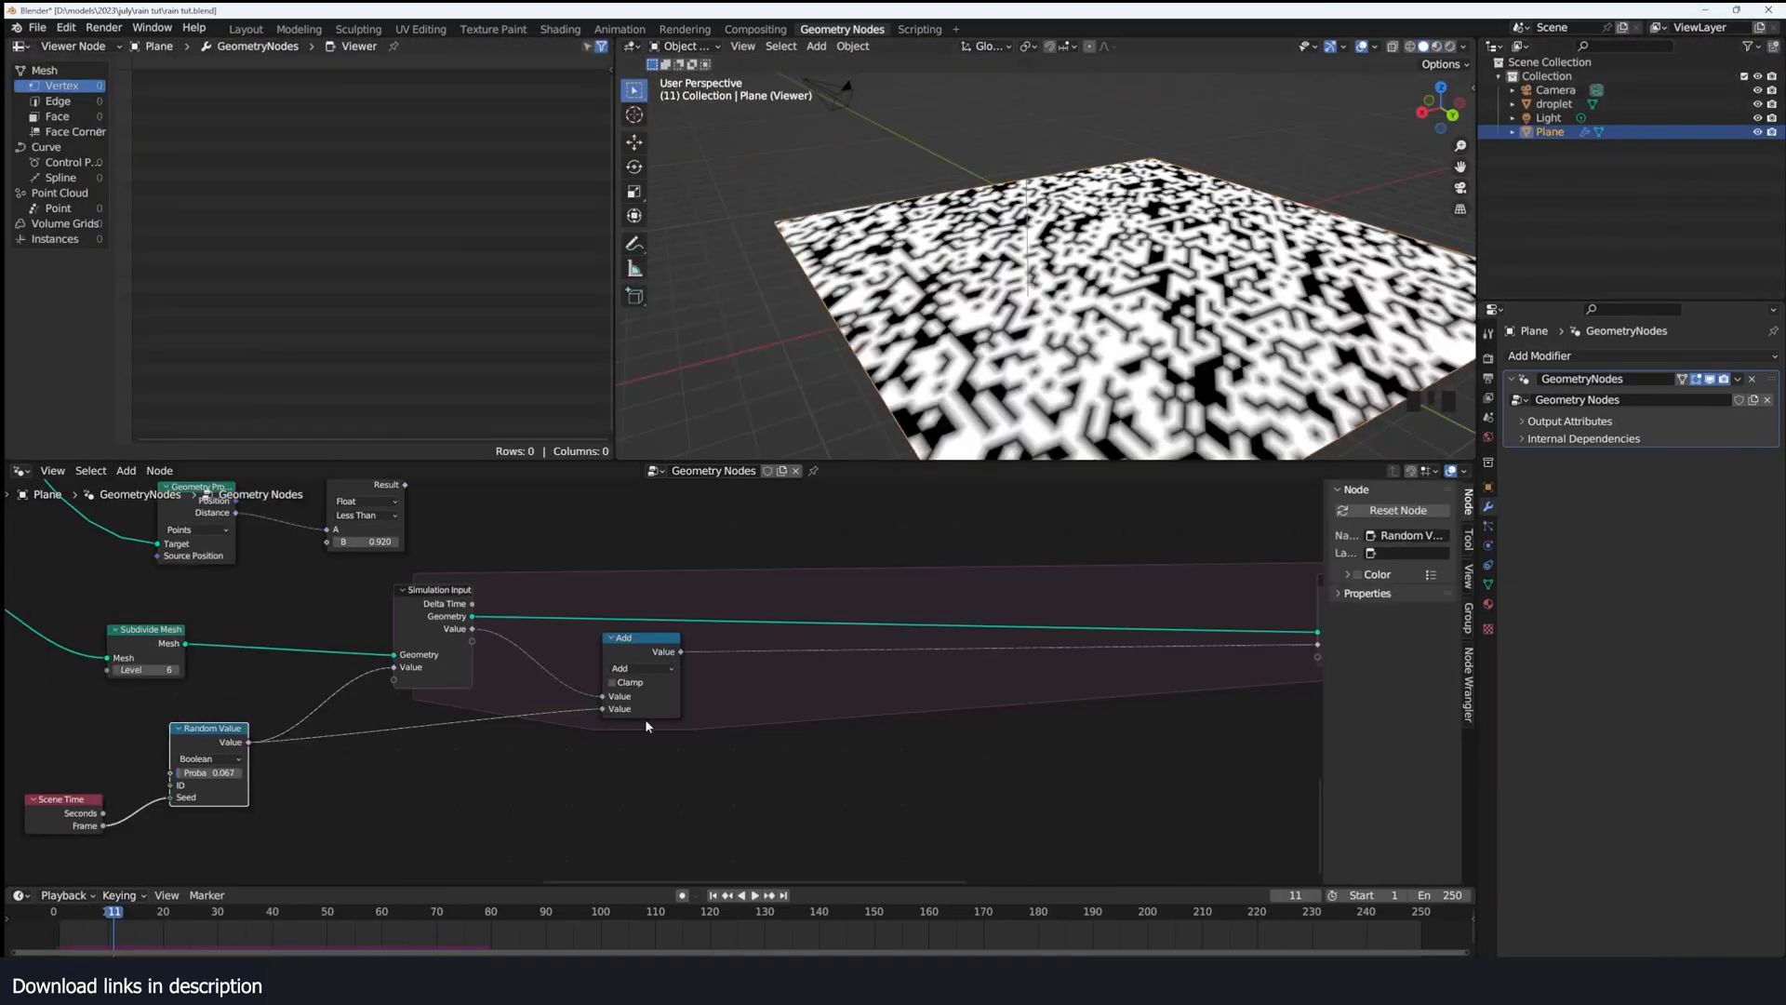
{"action": "key", "text": "space"}
{"action": "key", "text": "space"}
Step: Lower the Random Value node's probability to 0.024 and replay the simulation
{"action": "scroll", "coordinate": [286, 769], "scroll_direction": "up", "scroll_amount": 2}
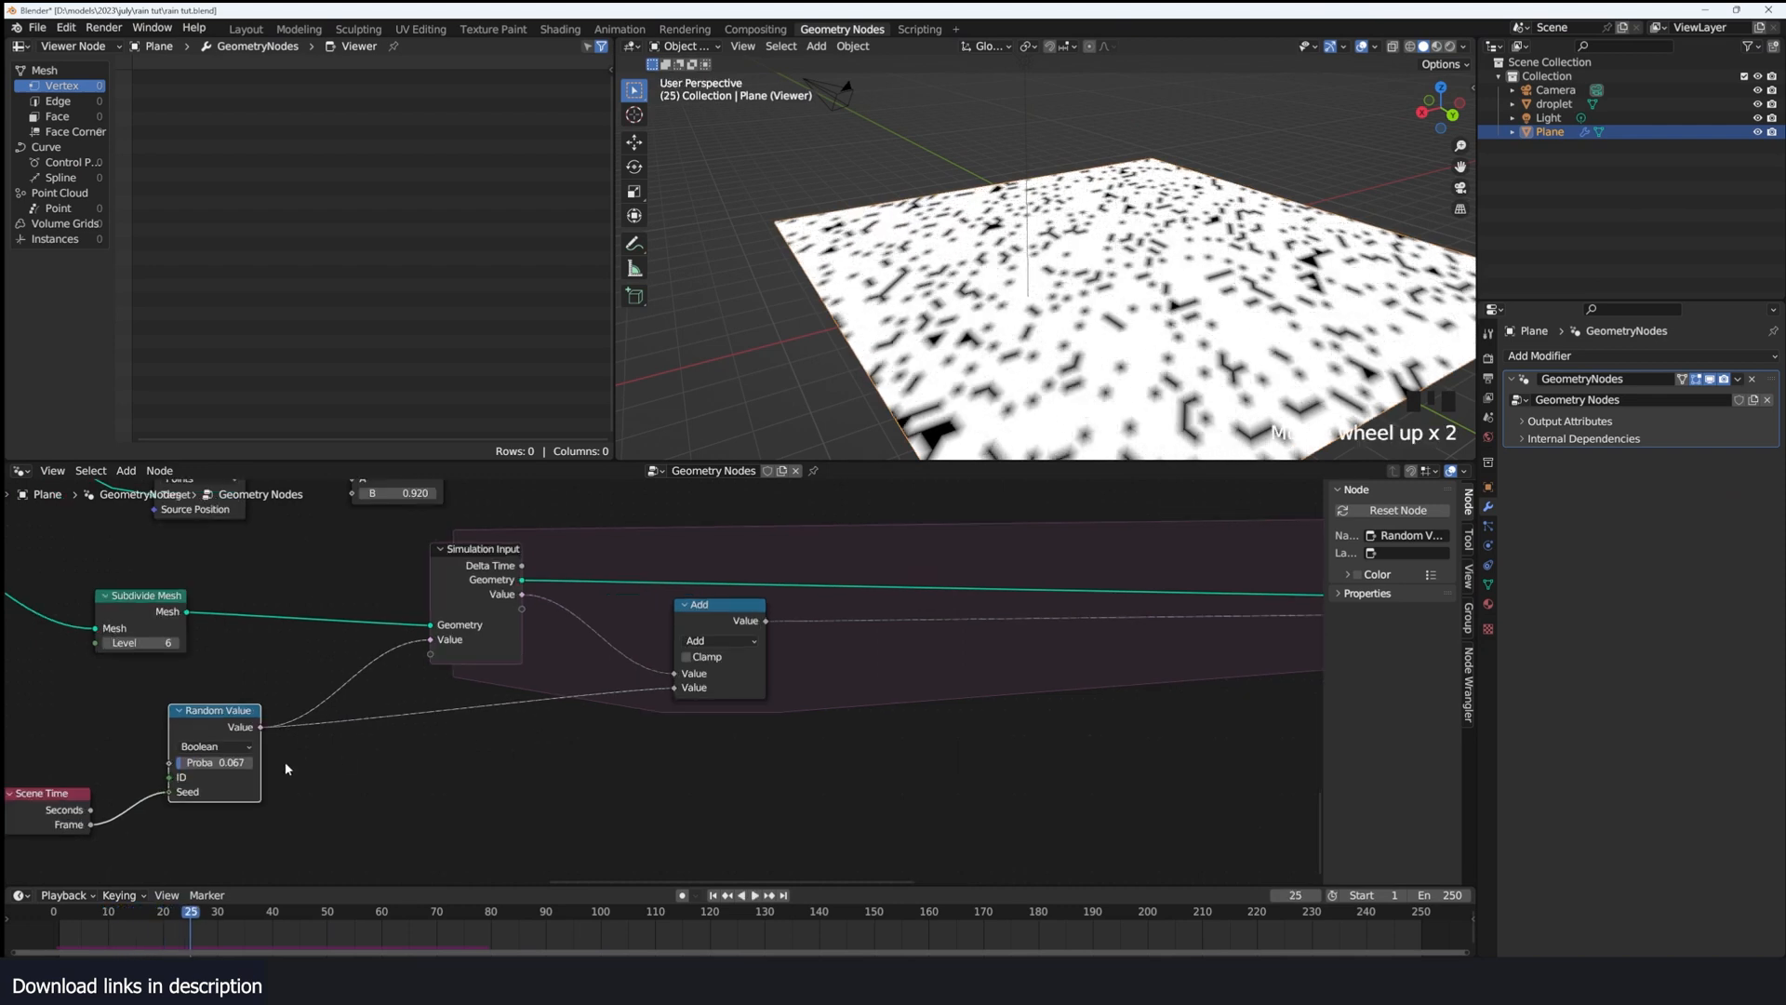
{"action": "left_click_drag", "start_coordinate": [186, 769], "coordinate": [182, 768]}
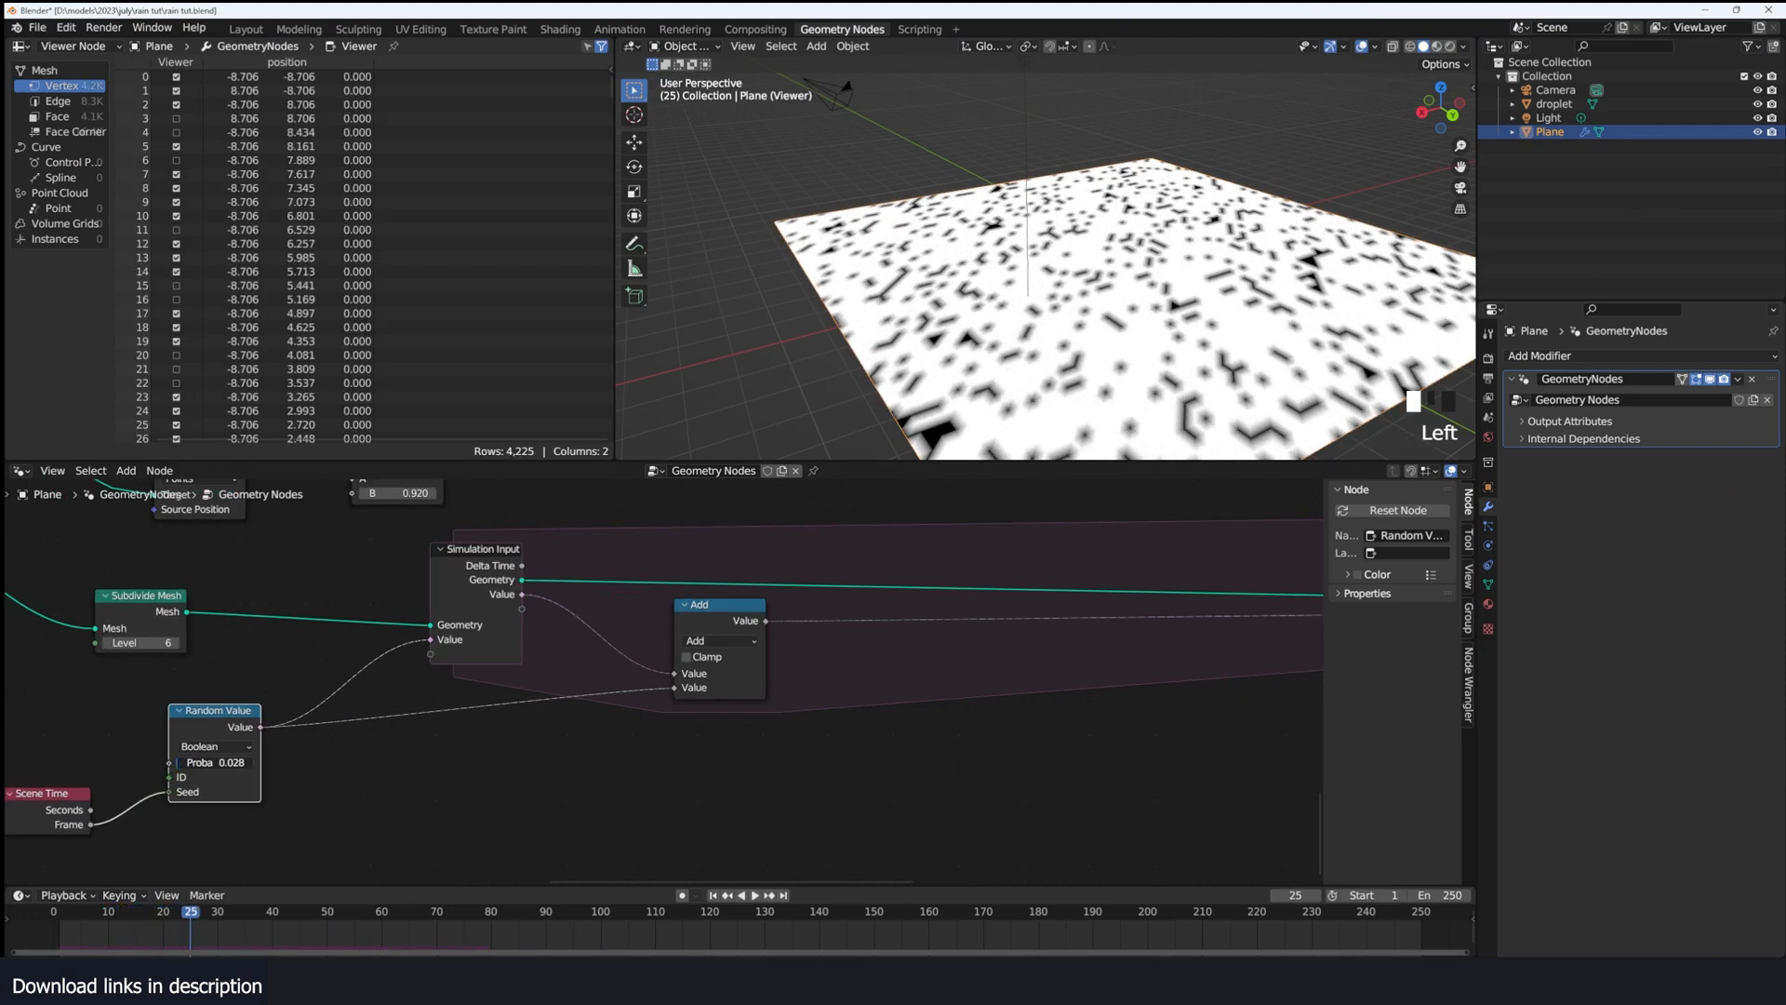
{"action": "left_click_drag", "start_coordinate": [182, 768], "coordinate": [181, 769]}
{"action": "key", "text": "space"}
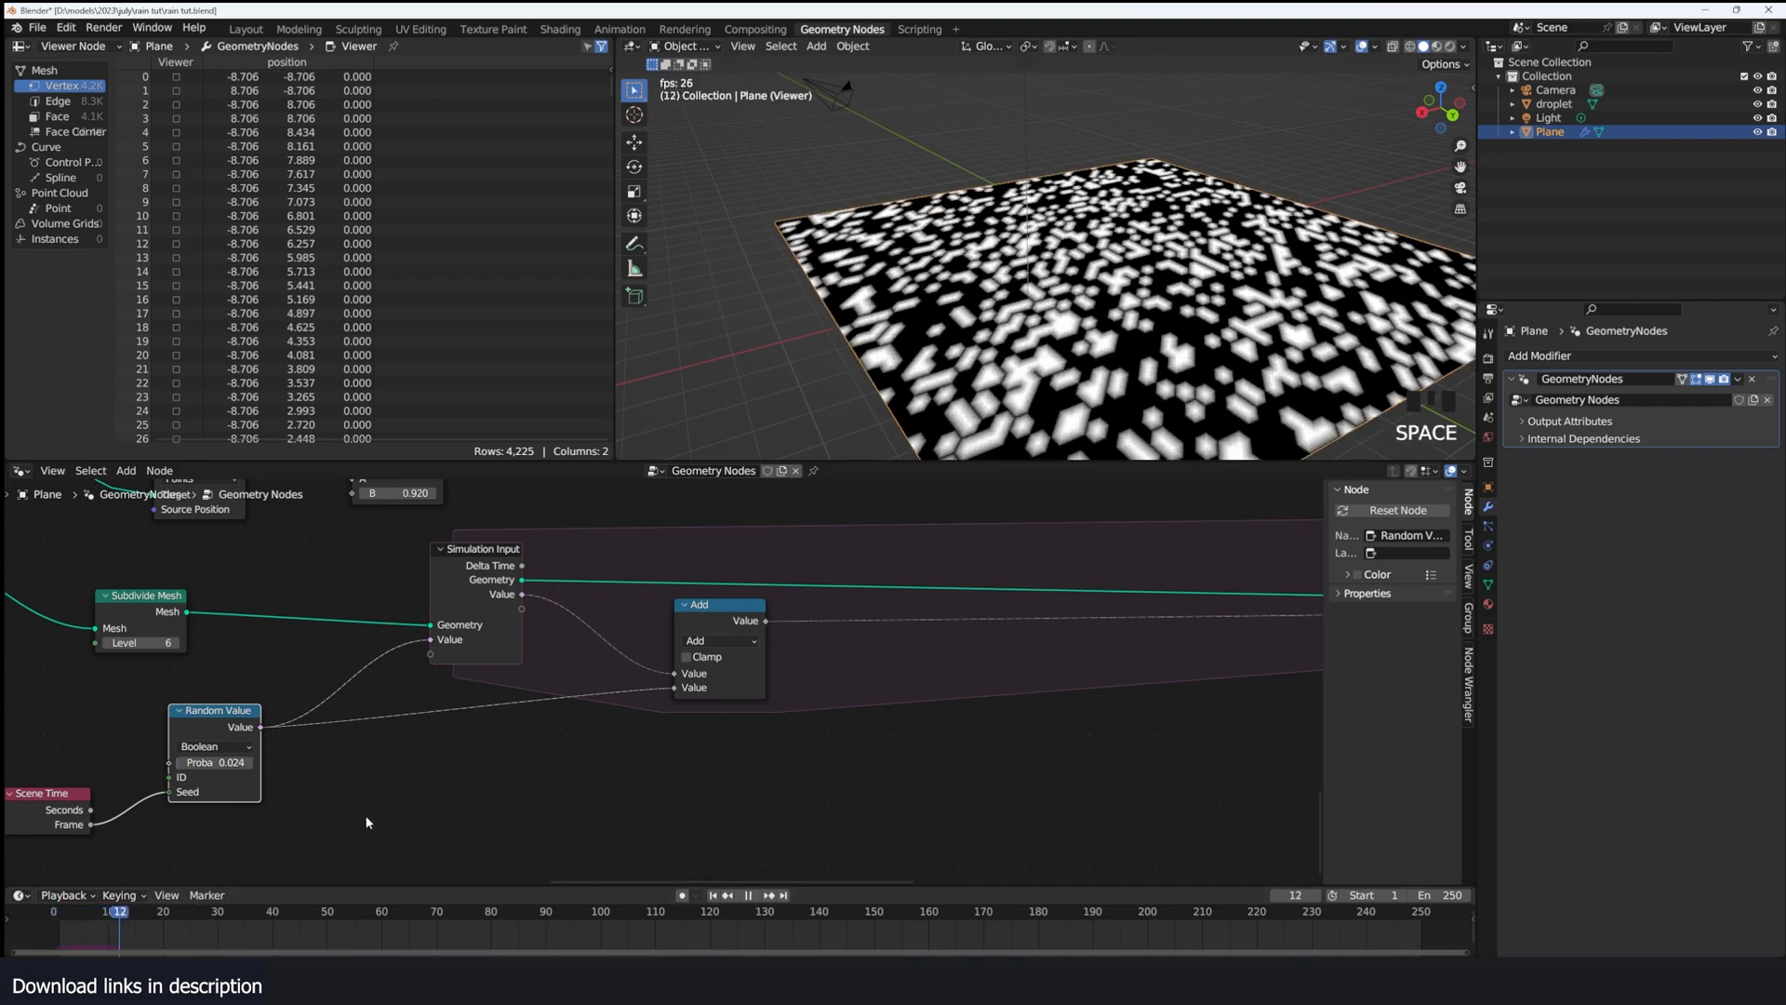
Step: Raise the Subdivide Mesh level to 7, lower the Random Value probability to 0.003, and replay the simulation
{"action": "middle_click_drag", "start_coordinate": [445, 787], "coordinate": [637, 758]}
{"action": "key", "text": "space"}
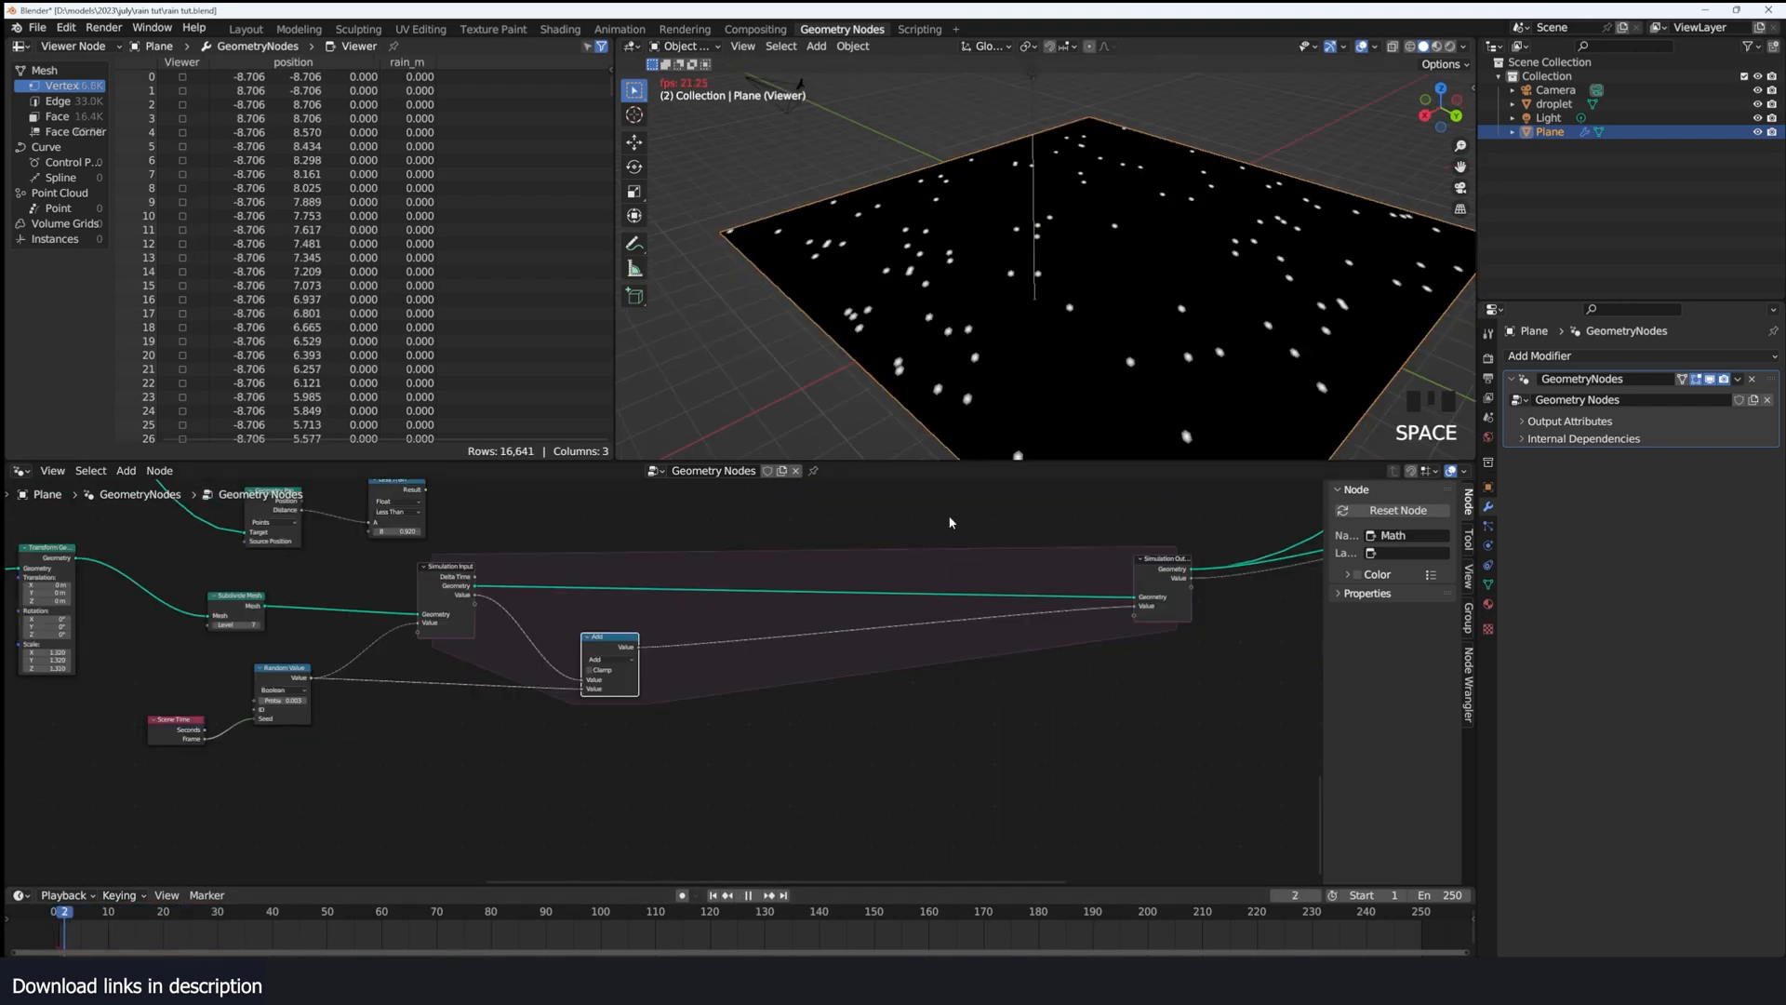
{"action": "scroll", "coordinate": [1076, 354], "scroll_direction": "up", "scroll_amount": 5}
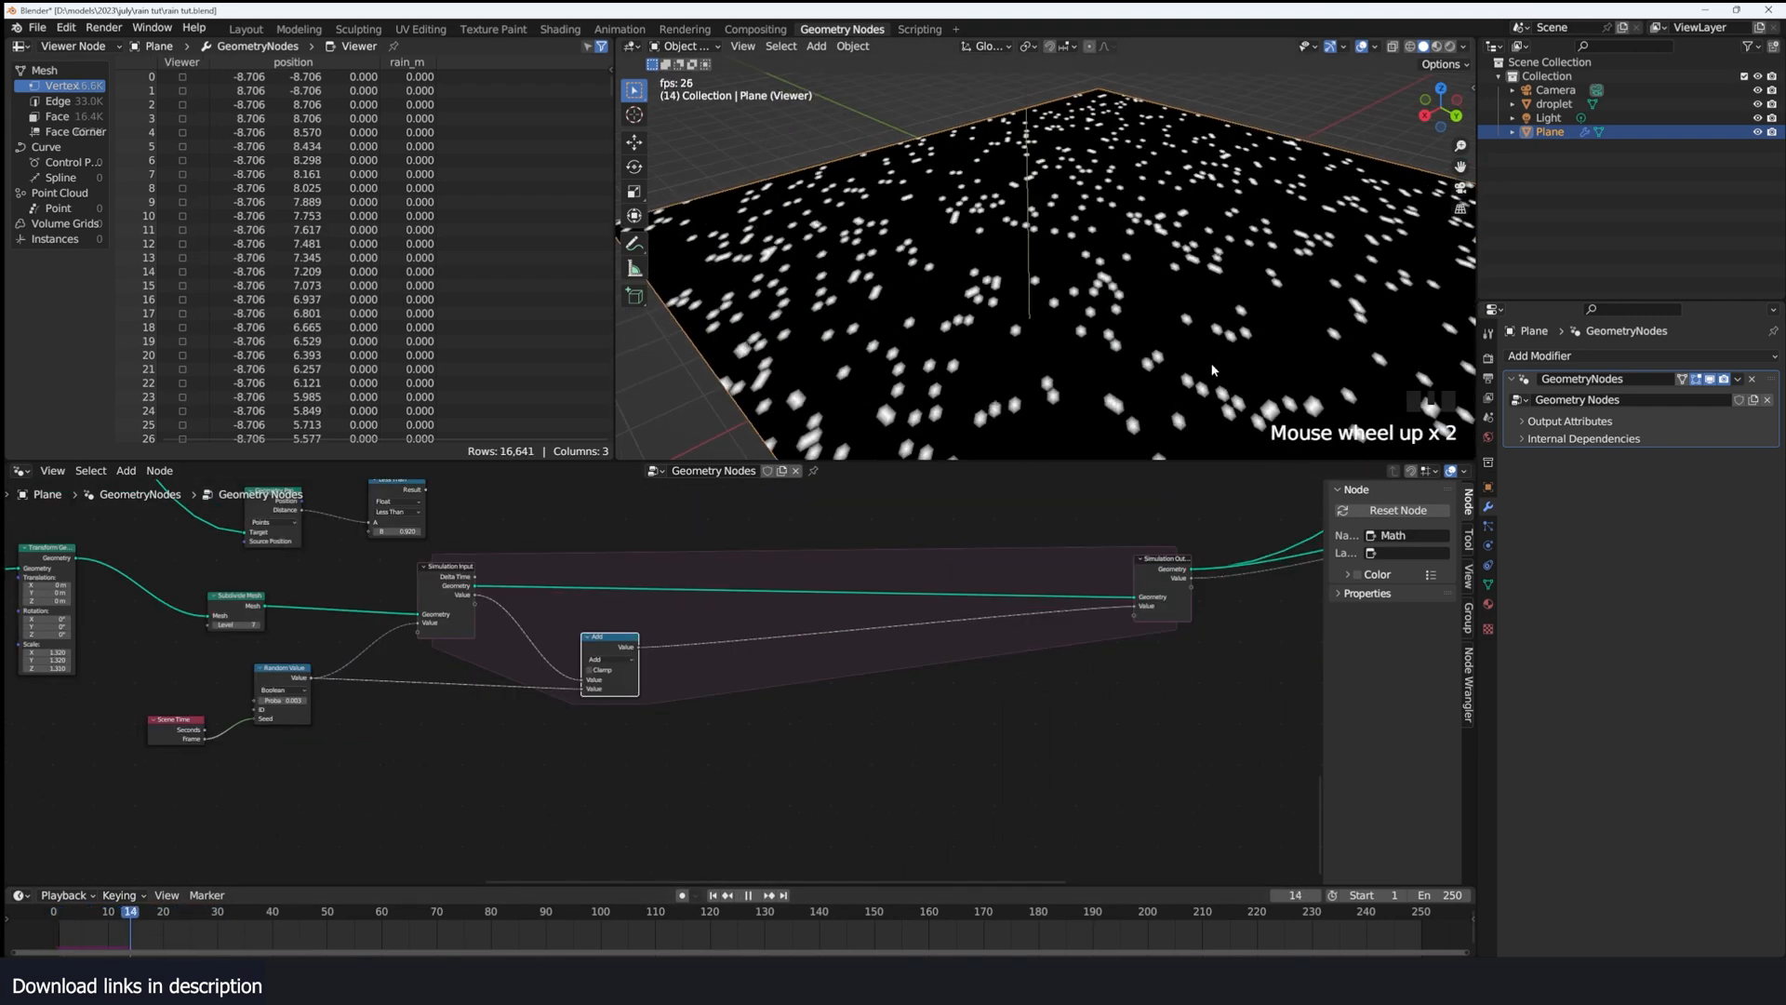
{"action": "middle_click_drag", "start_coordinate": [1076, 353], "coordinate": [1171, 344]}
{"action": "key", "text": "grave"}
{"action": "key", "text": "space"}
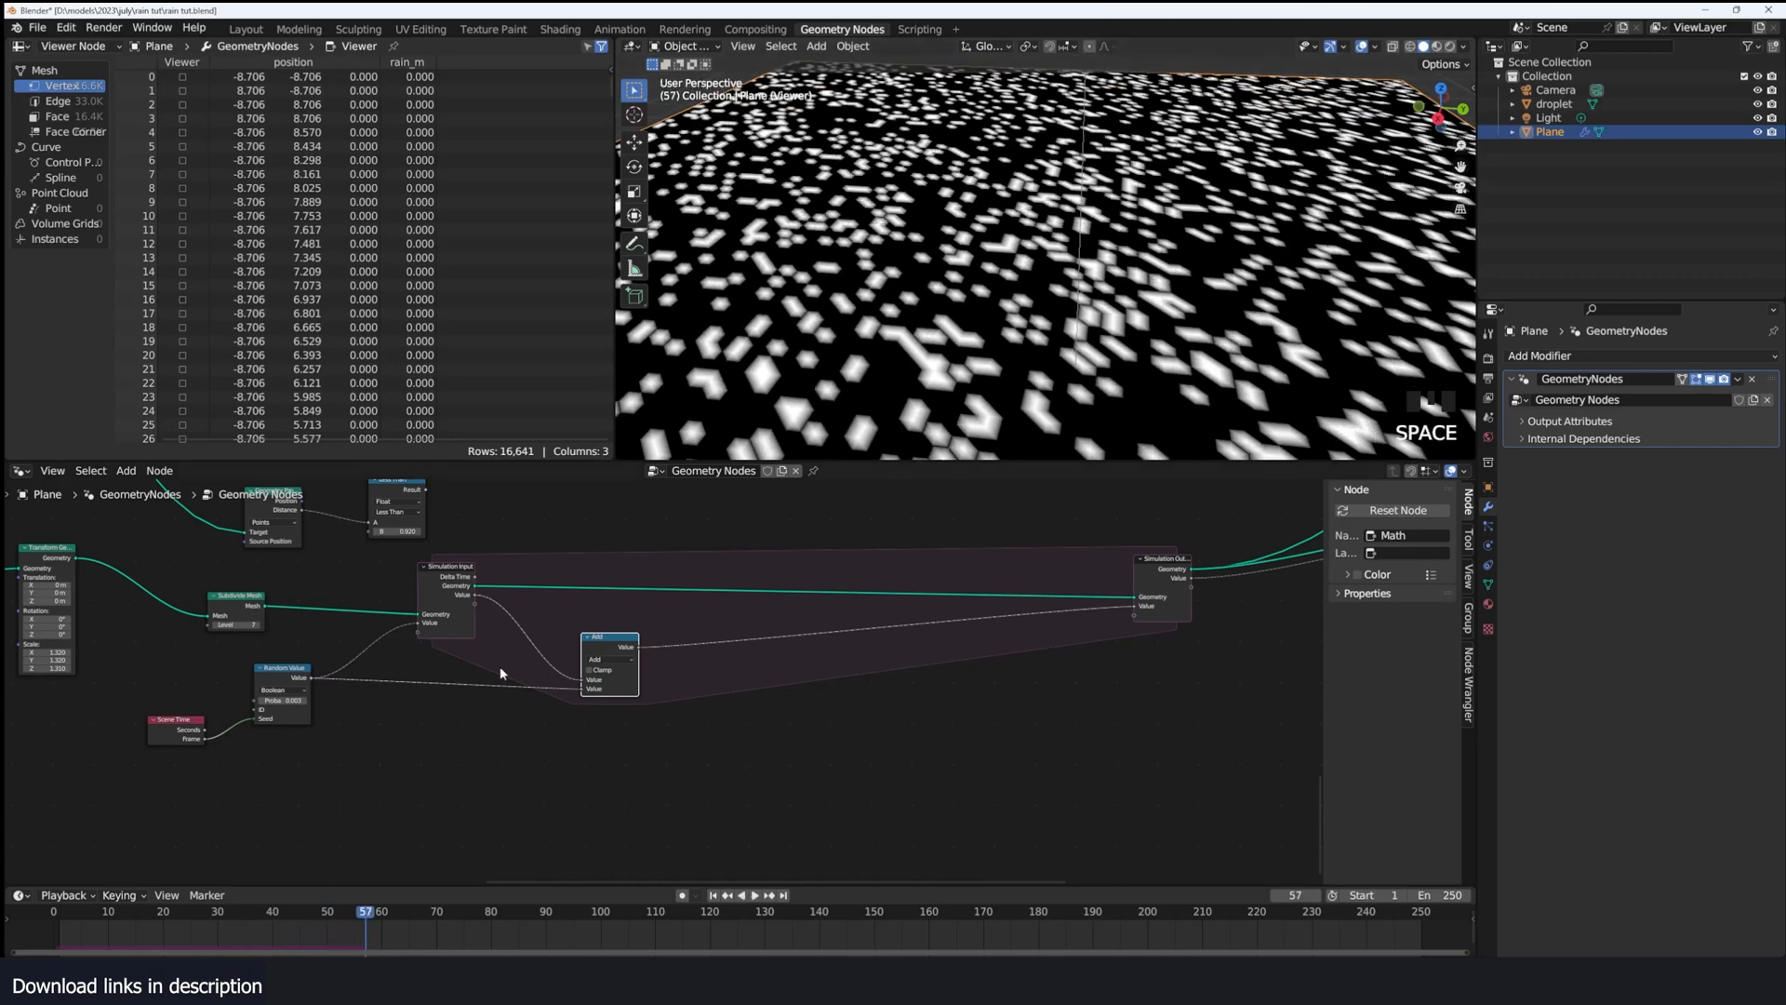
Step: Replay the simulation from the start and examine the accumulating points on the plane up close
{"action": "scroll", "coordinate": [521, 677], "scroll_direction": "up", "scroll_amount": 4}
{"action": "middle_click_drag", "start_coordinate": [522, 677], "coordinate": [611, 672]}
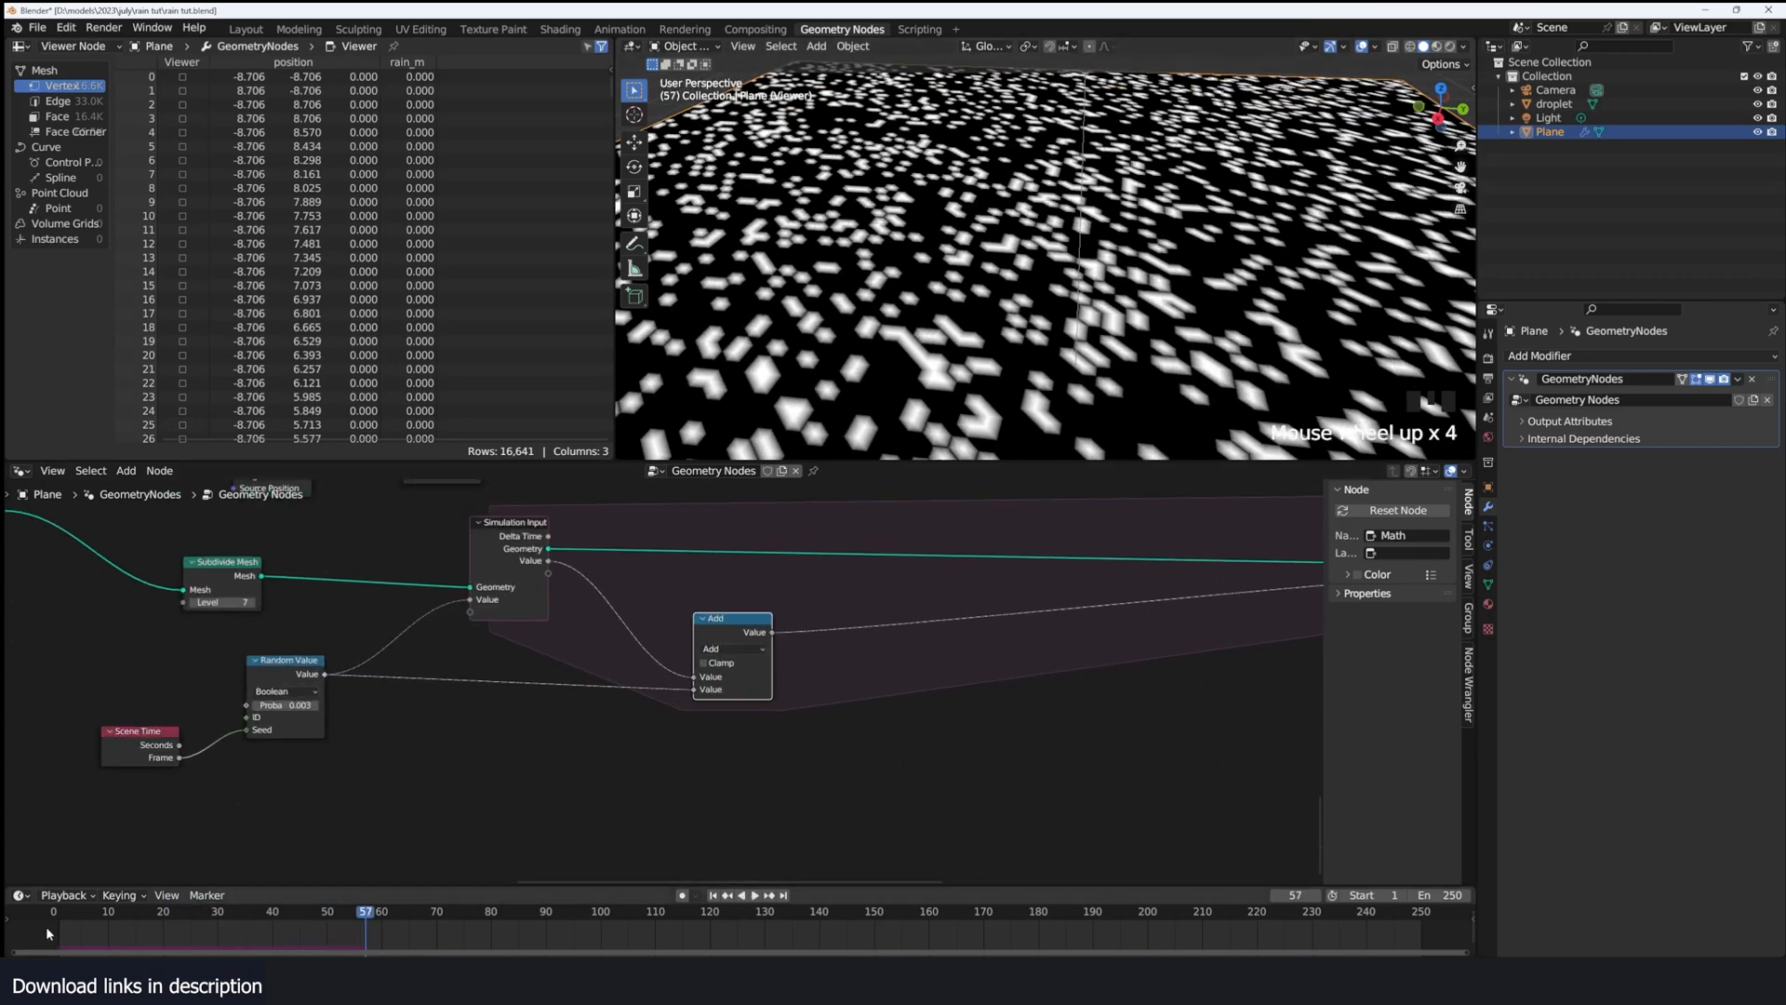
{"action": "key", "text": "shift+Left"}
{"action": "key", "text": "space"}
{"action": "scroll", "coordinate": [1062, 250], "scroll_direction": "up", "scroll_amount": 2}
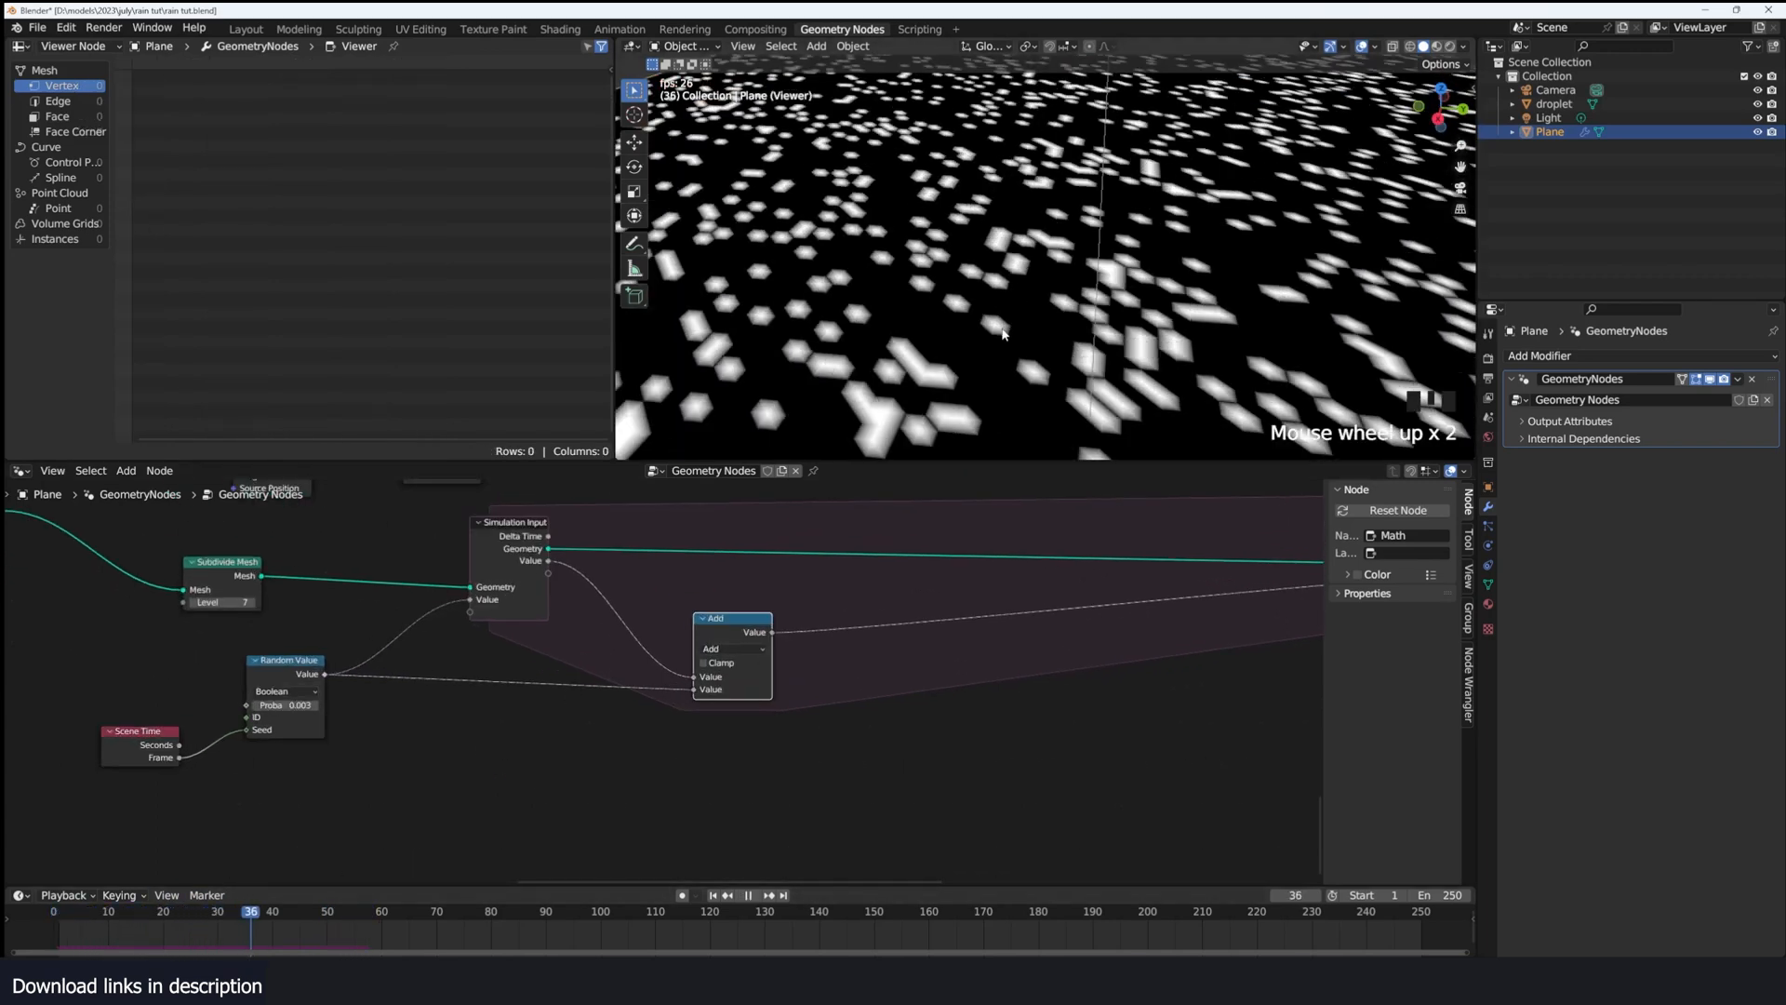
{"action": "key", "text": "space"}
Step: Insert a Blur Attribute node with 4 iterations after the Add node inside the simulation zone and replay the simulation
{"action": "key", "text": "shift+a"}
{"action": "type", "text": "blu"}
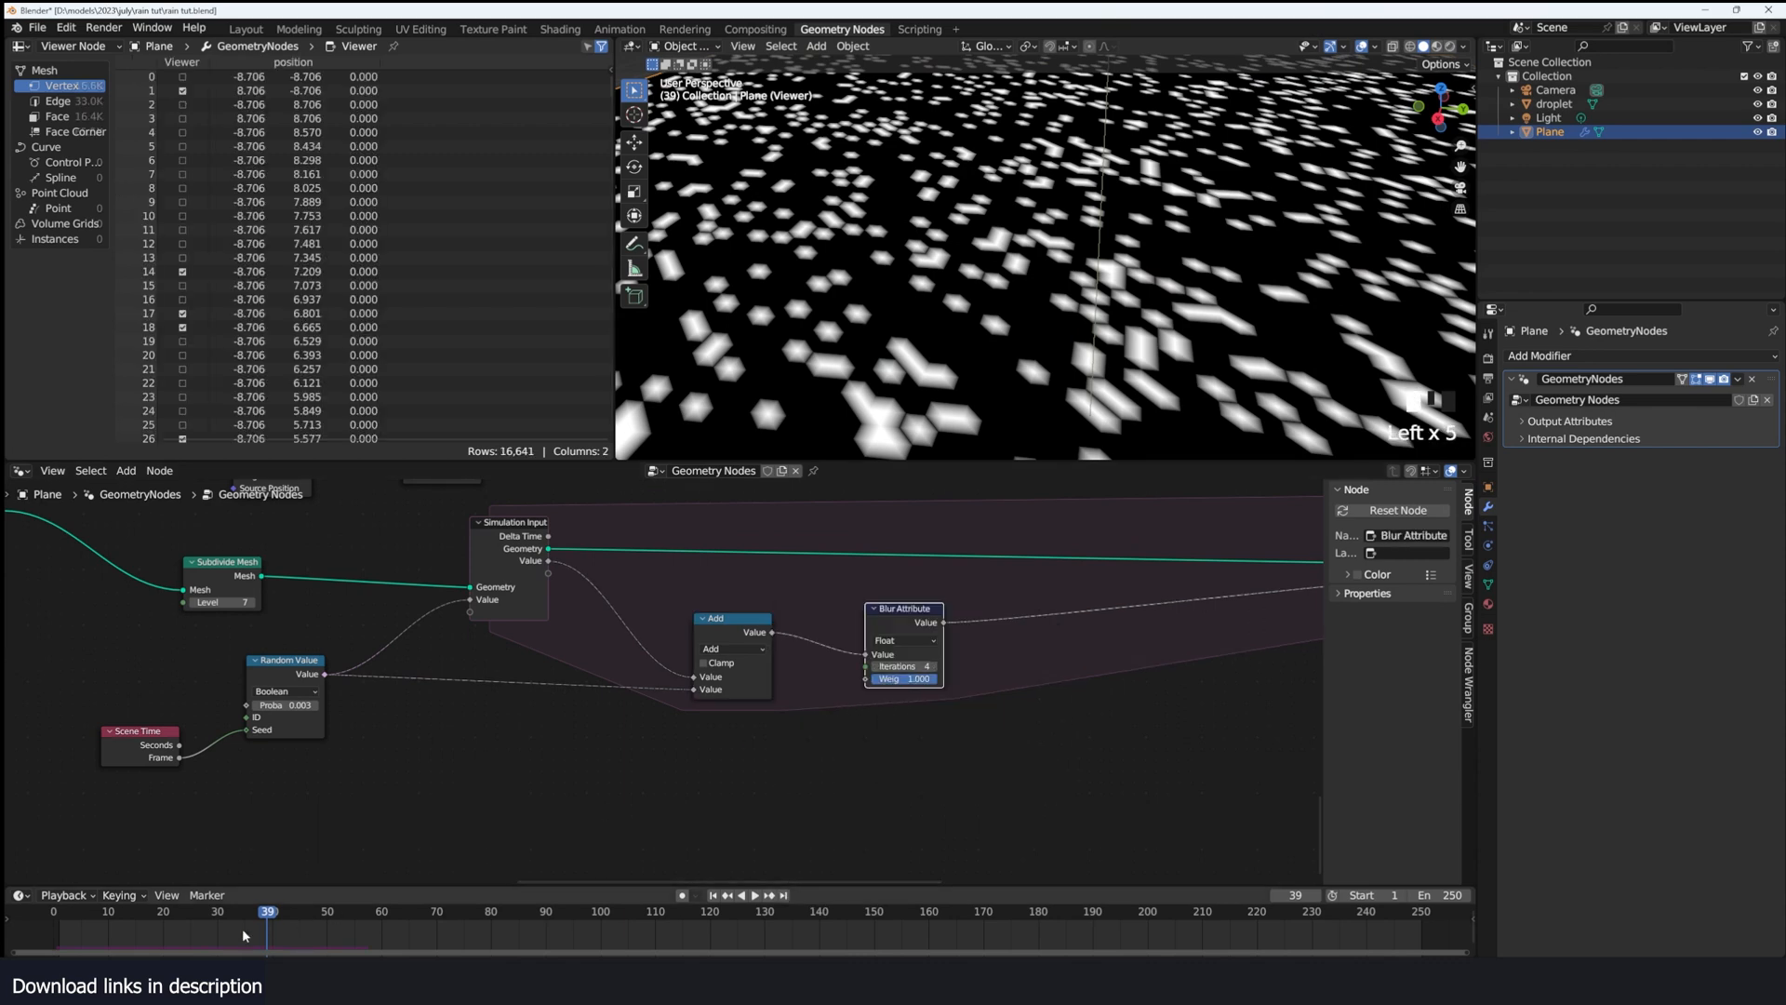
{"action": "key", "text": "shift+Left"}
{"action": "key", "text": "space"}
{"action": "key", "text": "space"}
{"action": "scroll", "coordinate": [939, 382], "scroll_direction": "down", "scroll_amount": 4}
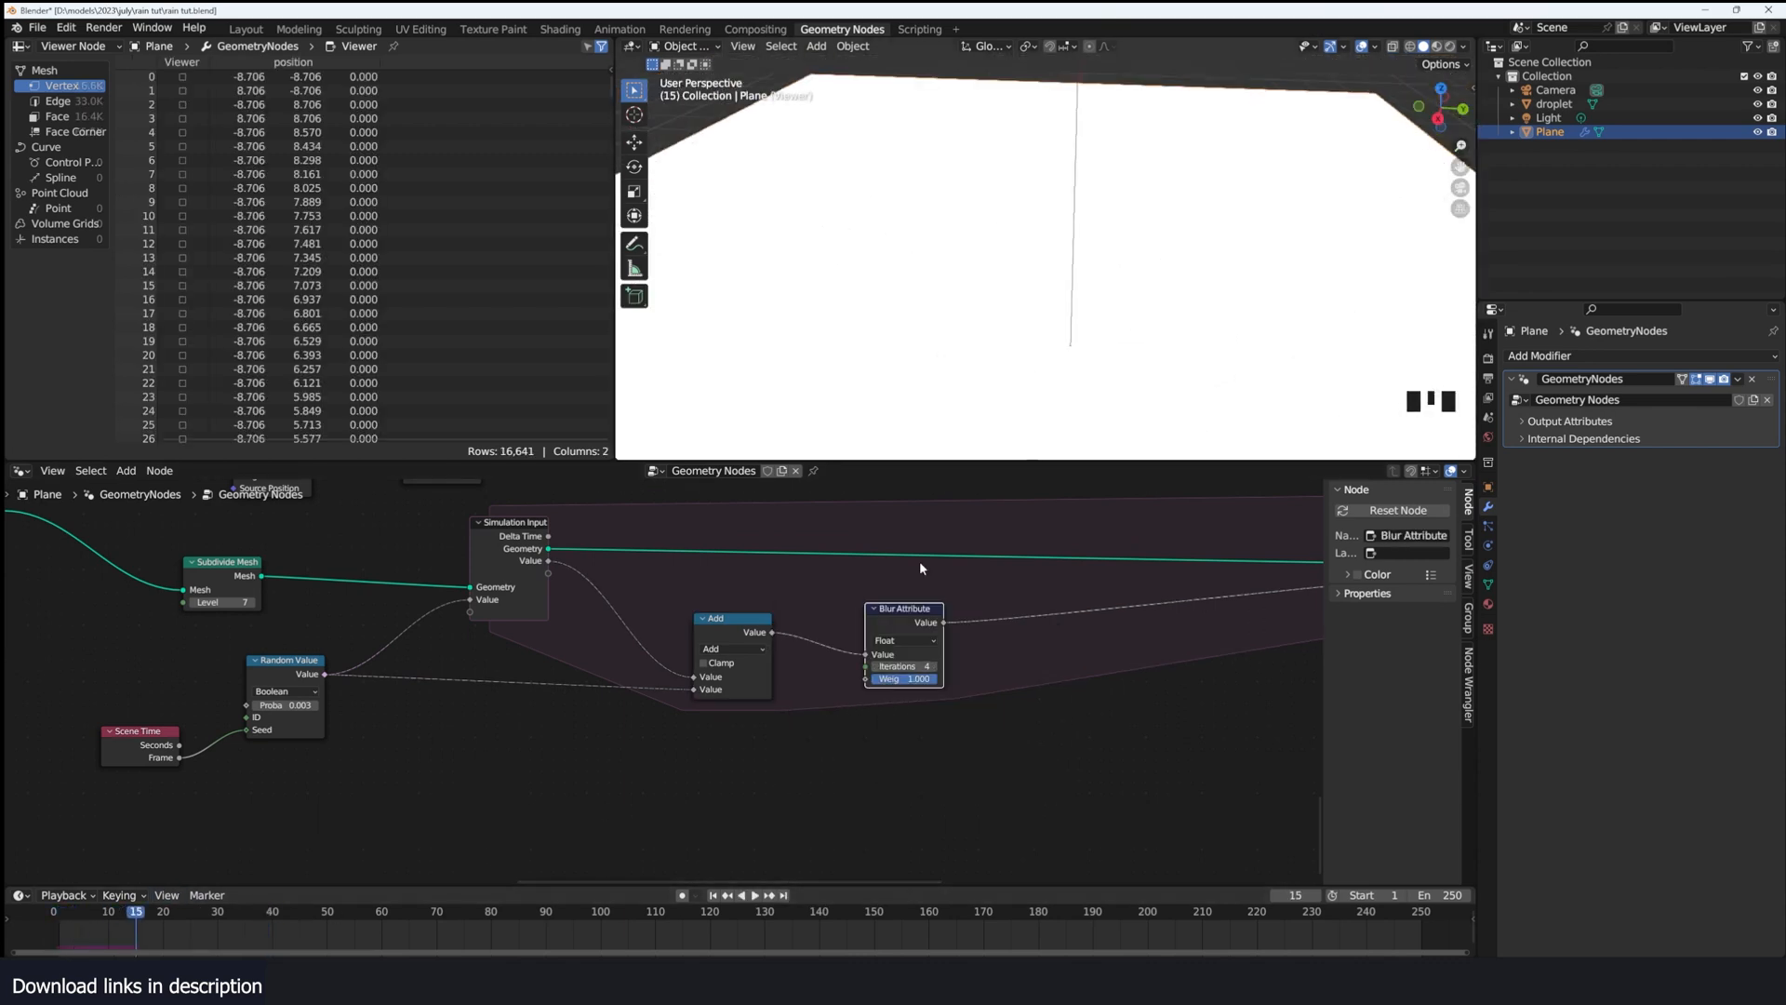
{"action": "right_click_drag", "start_coordinate": [95, 953], "coordinate": [66, 937], "text": "shift"}
{"action": "scroll", "coordinate": [963, 696], "scroll_direction": "down", "scroll_amount": 12}
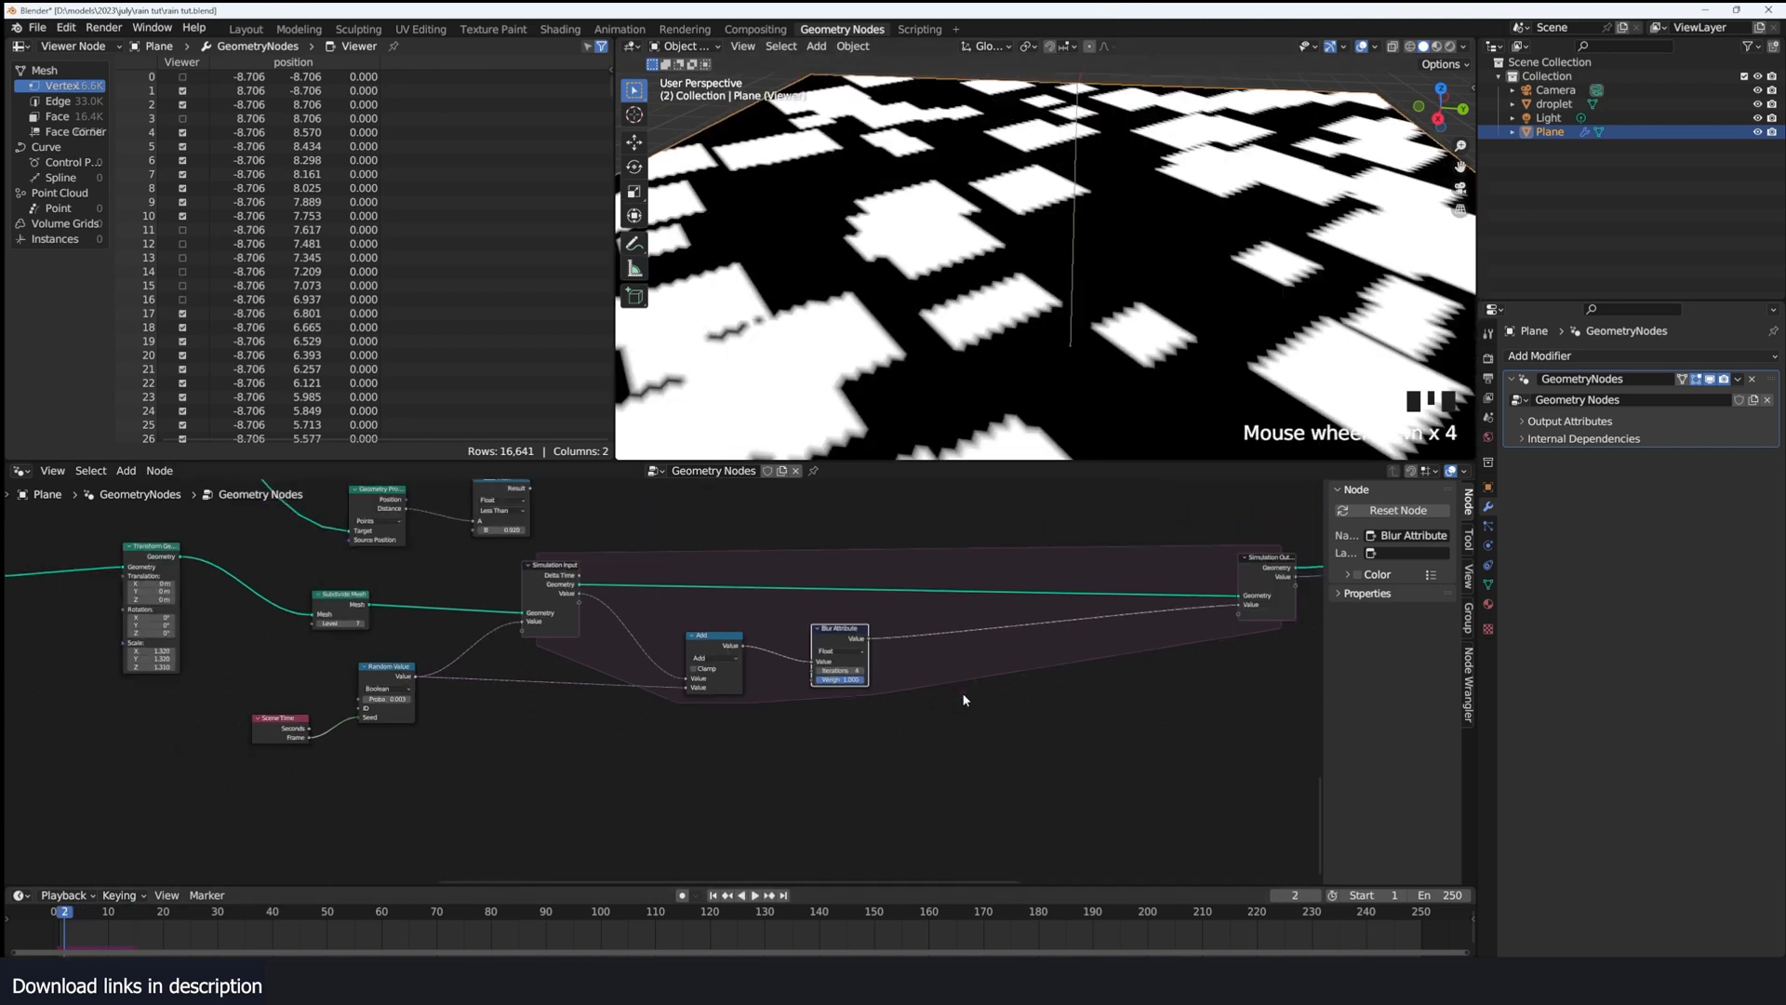
Step: Move the Viewer node closer to the Simulation Output node
{"action": "scroll", "coordinate": [1139, 655], "scroll_direction": "up", "scroll_amount": 8}
{"action": "middle_click_drag", "start_coordinate": [1092, 610], "coordinate": [685, 691]}
{"action": "scroll", "coordinate": [685, 691], "scroll_direction": "up", "scroll_amount": 4}
{"action": "scroll", "coordinate": [685, 696], "scroll_direction": "up", "scroll_amount": 3}
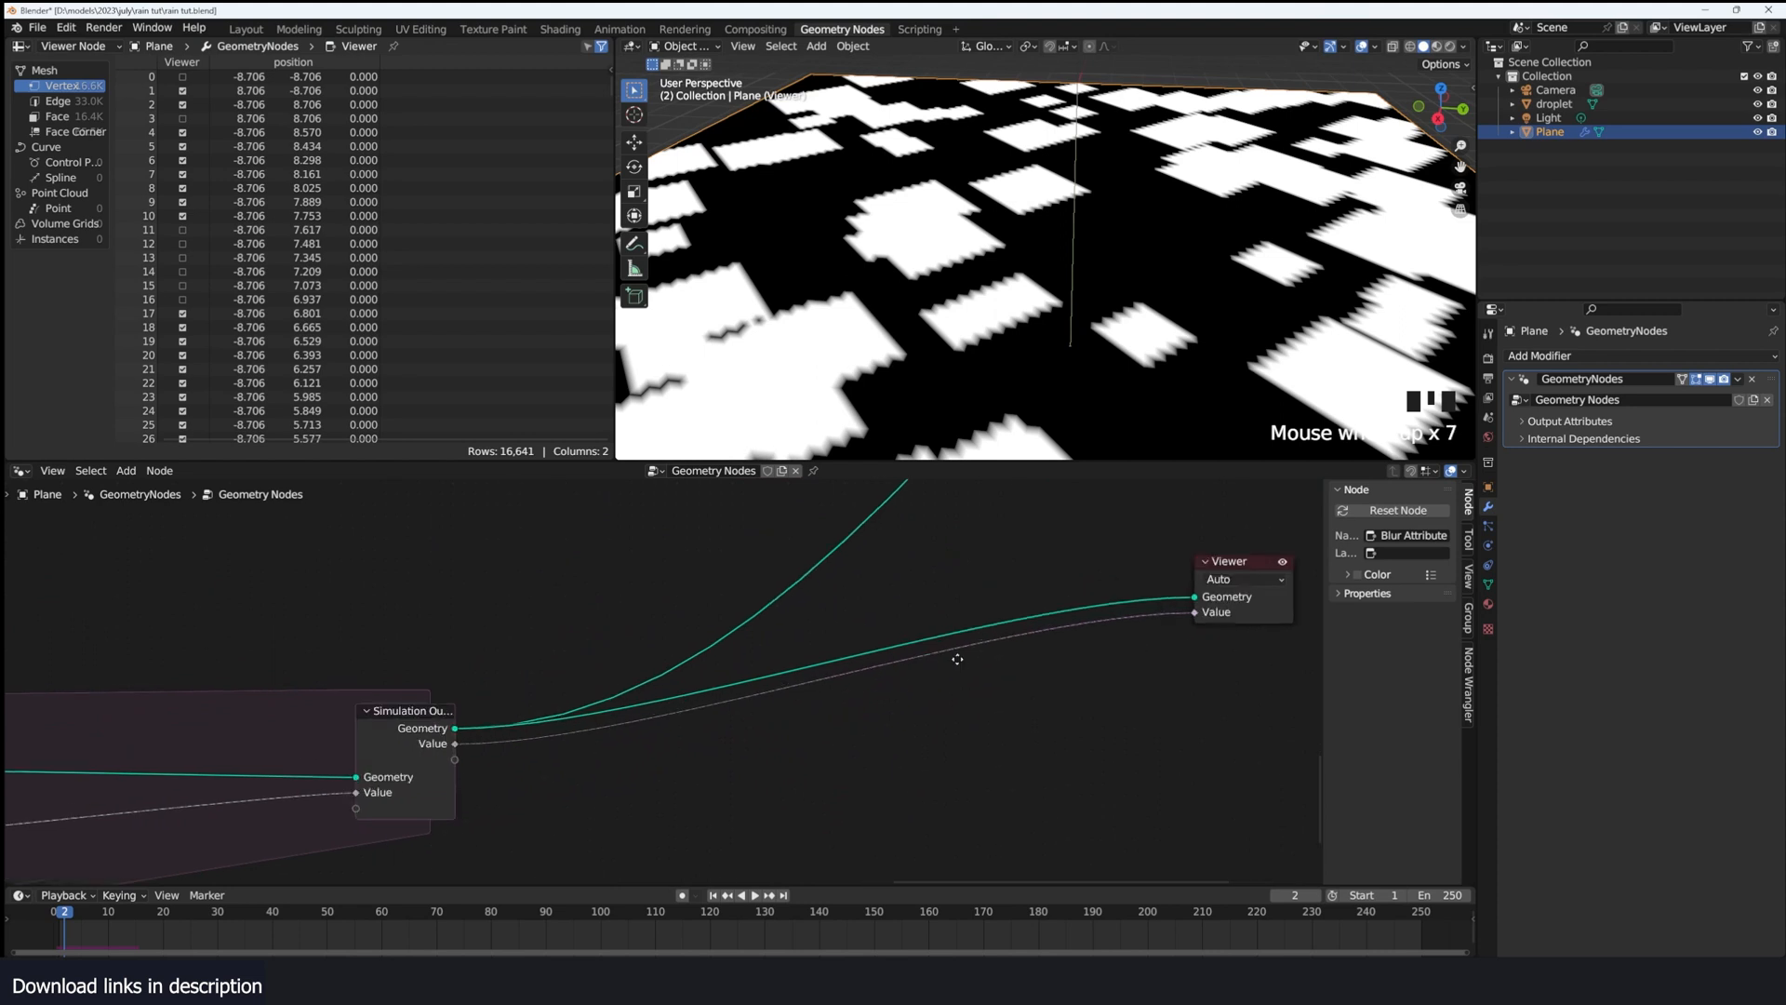
{"action": "middle_click_drag", "start_coordinate": [1245, 620], "coordinate": [1157, 639]}
{"action": "left_click_drag", "start_coordinate": [1177, 630], "coordinate": [765, 776]}
{"action": "middle_click_drag", "start_coordinate": [765, 776], "coordinate": [1000, 656]}
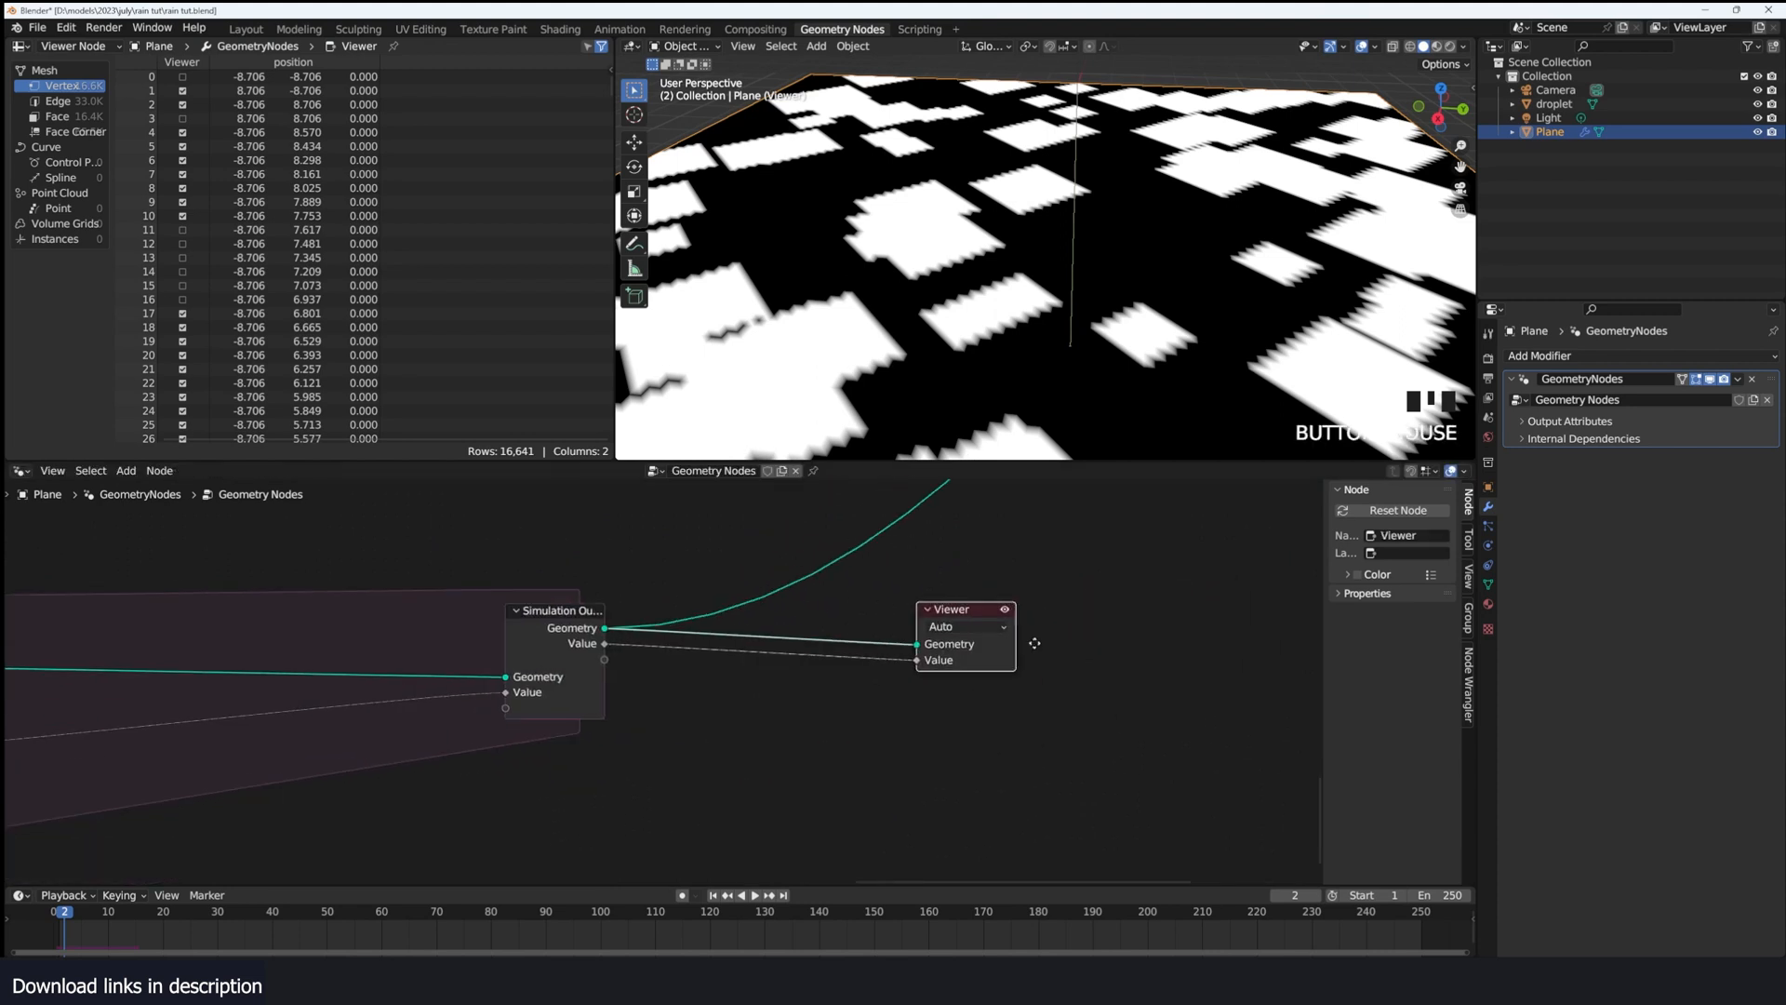
Step: Disconnect the Viewer's Value input and reconnect the Simulation Output's Value to it
{"action": "scroll", "coordinate": [1009, 630], "scroll_direction": "up", "scroll_amount": 3}
{"action": "left_click", "coordinate": [1492, 630]}
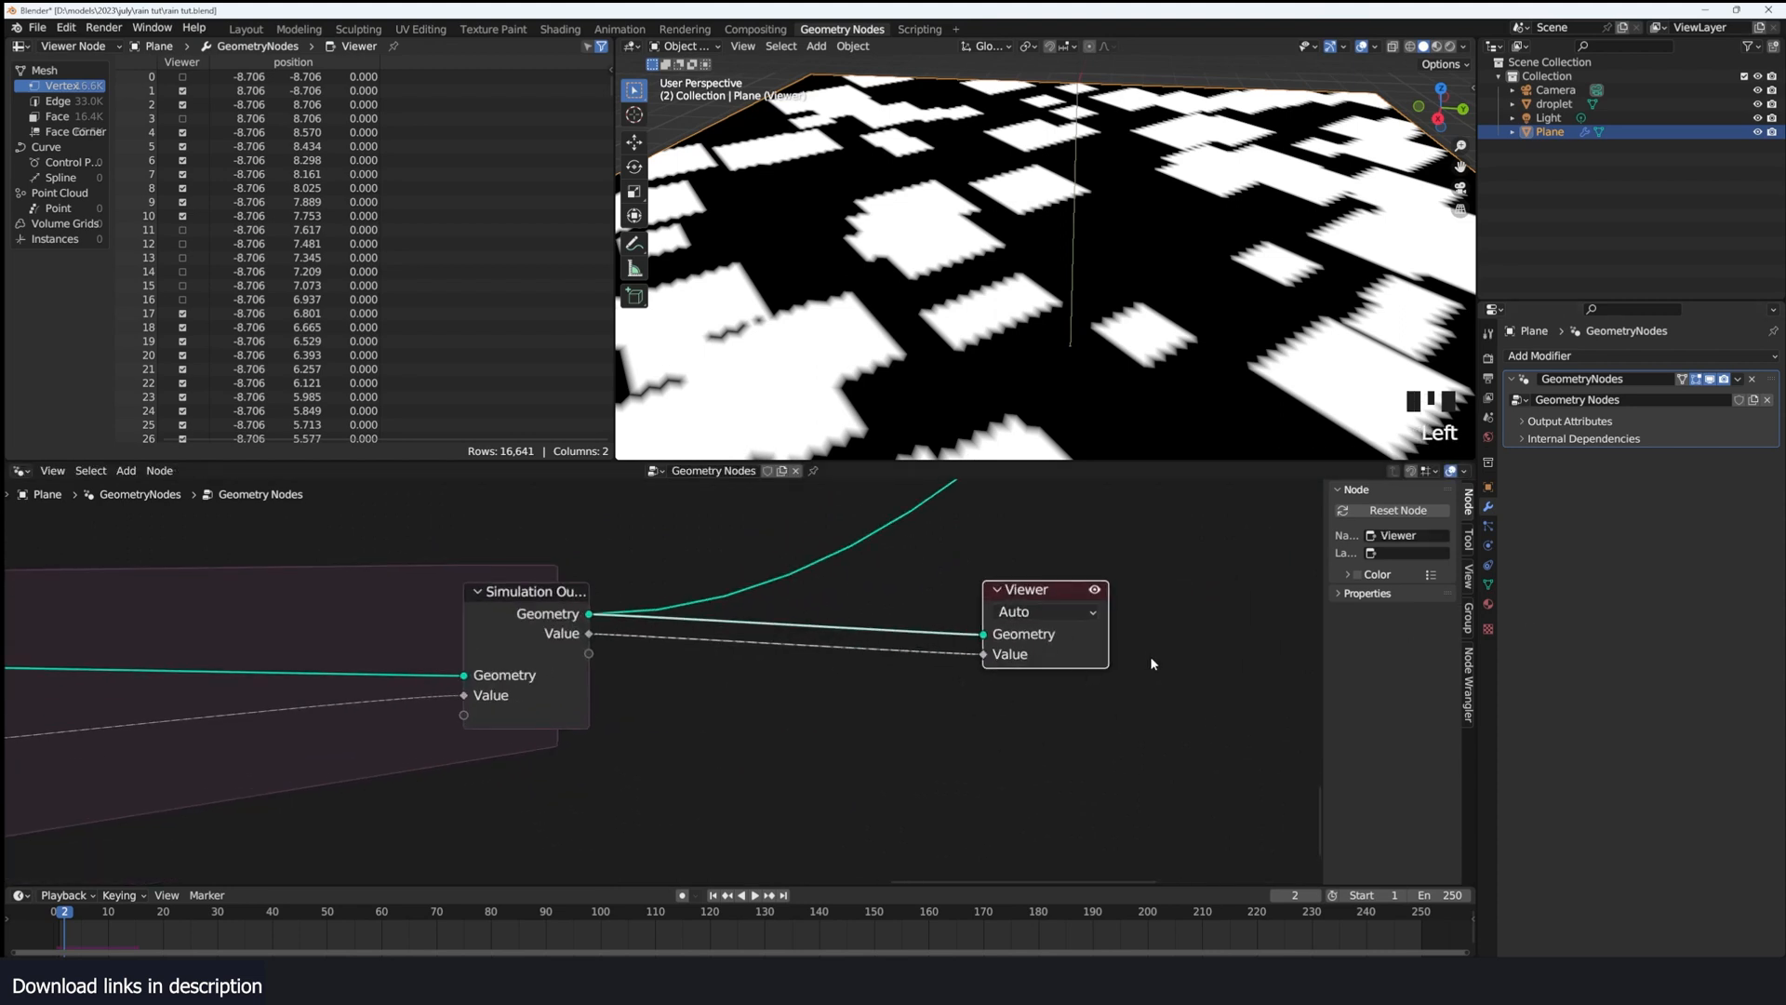
{"action": "left_click_drag", "start_coordinate": [983, 655], "coordinate": [878, 631]}
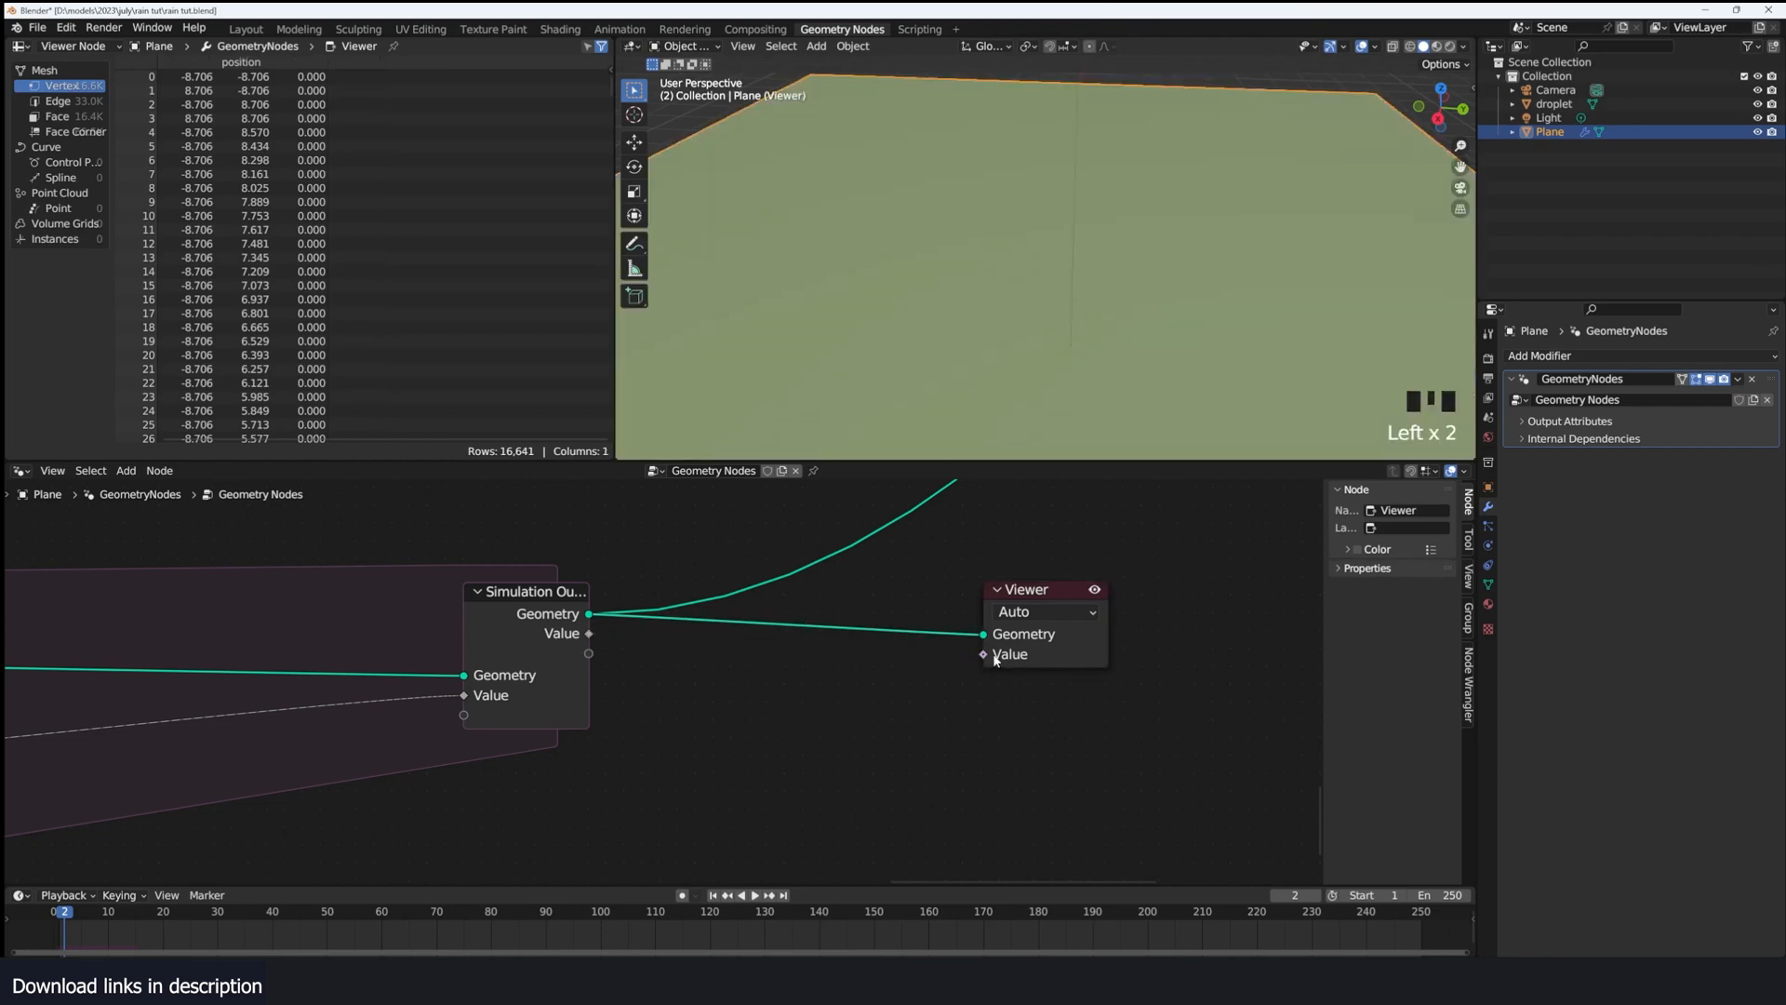
{"action": "left_click", "coordinate": [580, 640], "text": "ctrl+shift"}
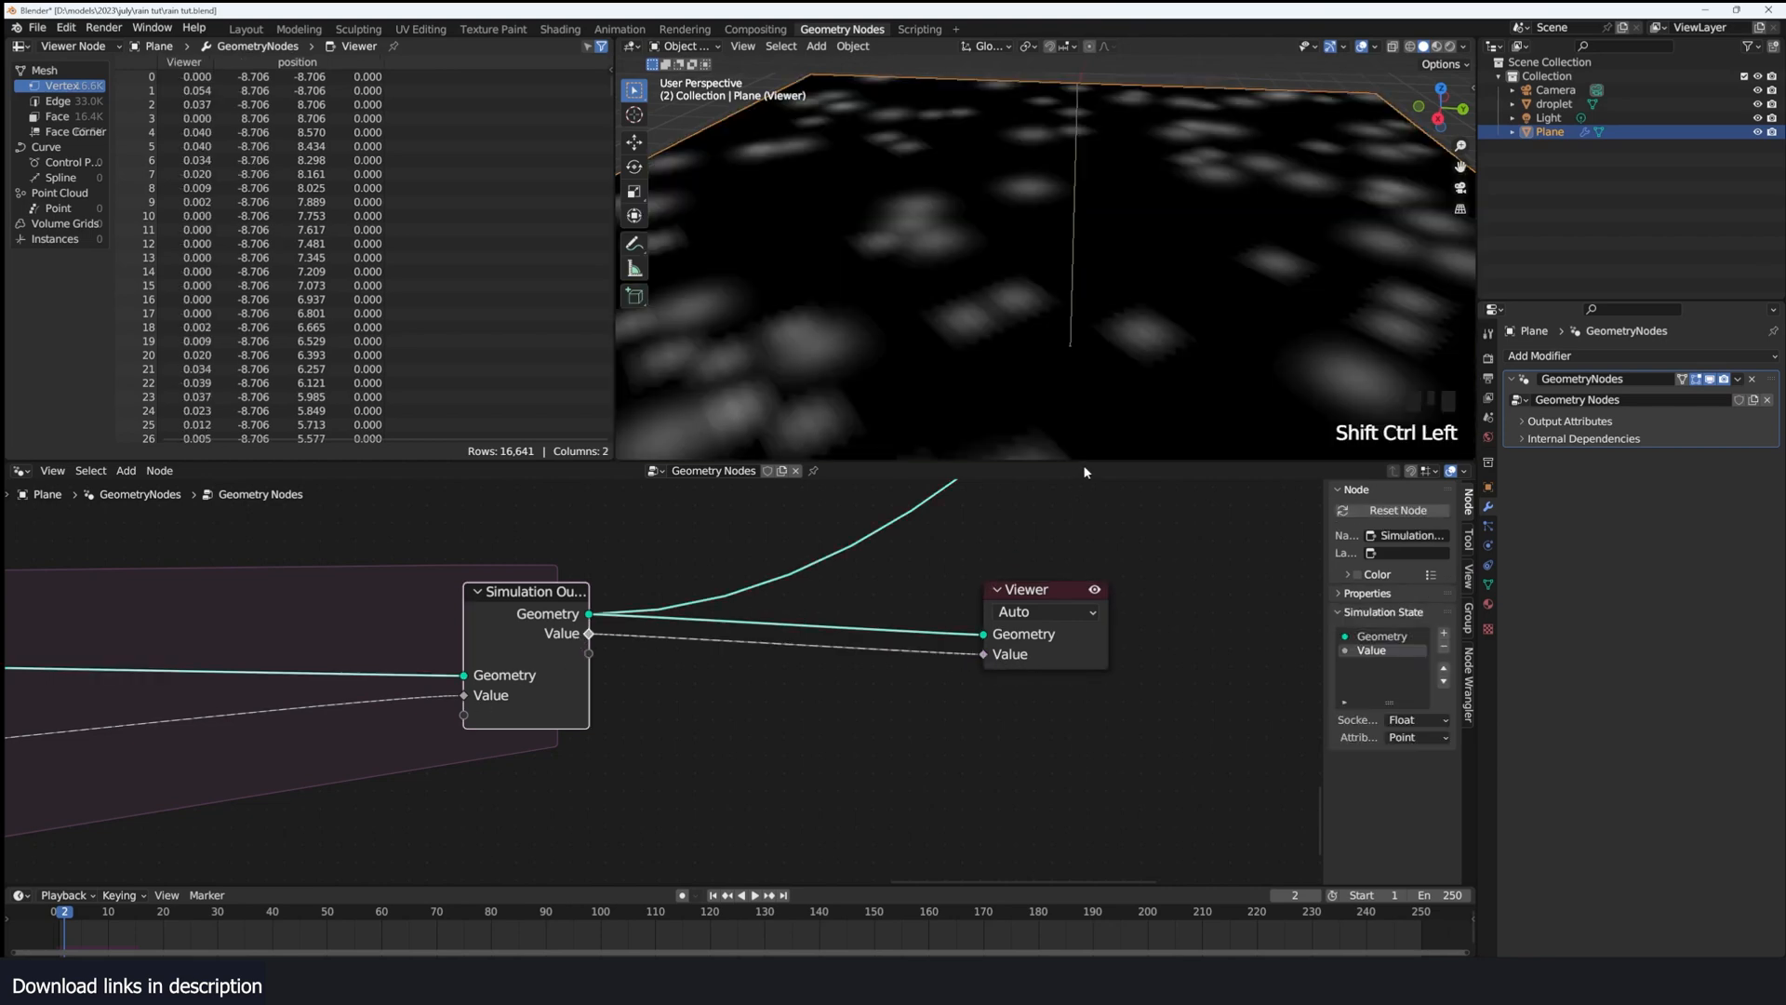
Step: Switch the socket type of the simulation state's Value item to Boolean for comparison and return it to Float
{"action": "scroll", "coordinate": [553, 655], "scroll_direction": "down", "scroll_amount": 12}
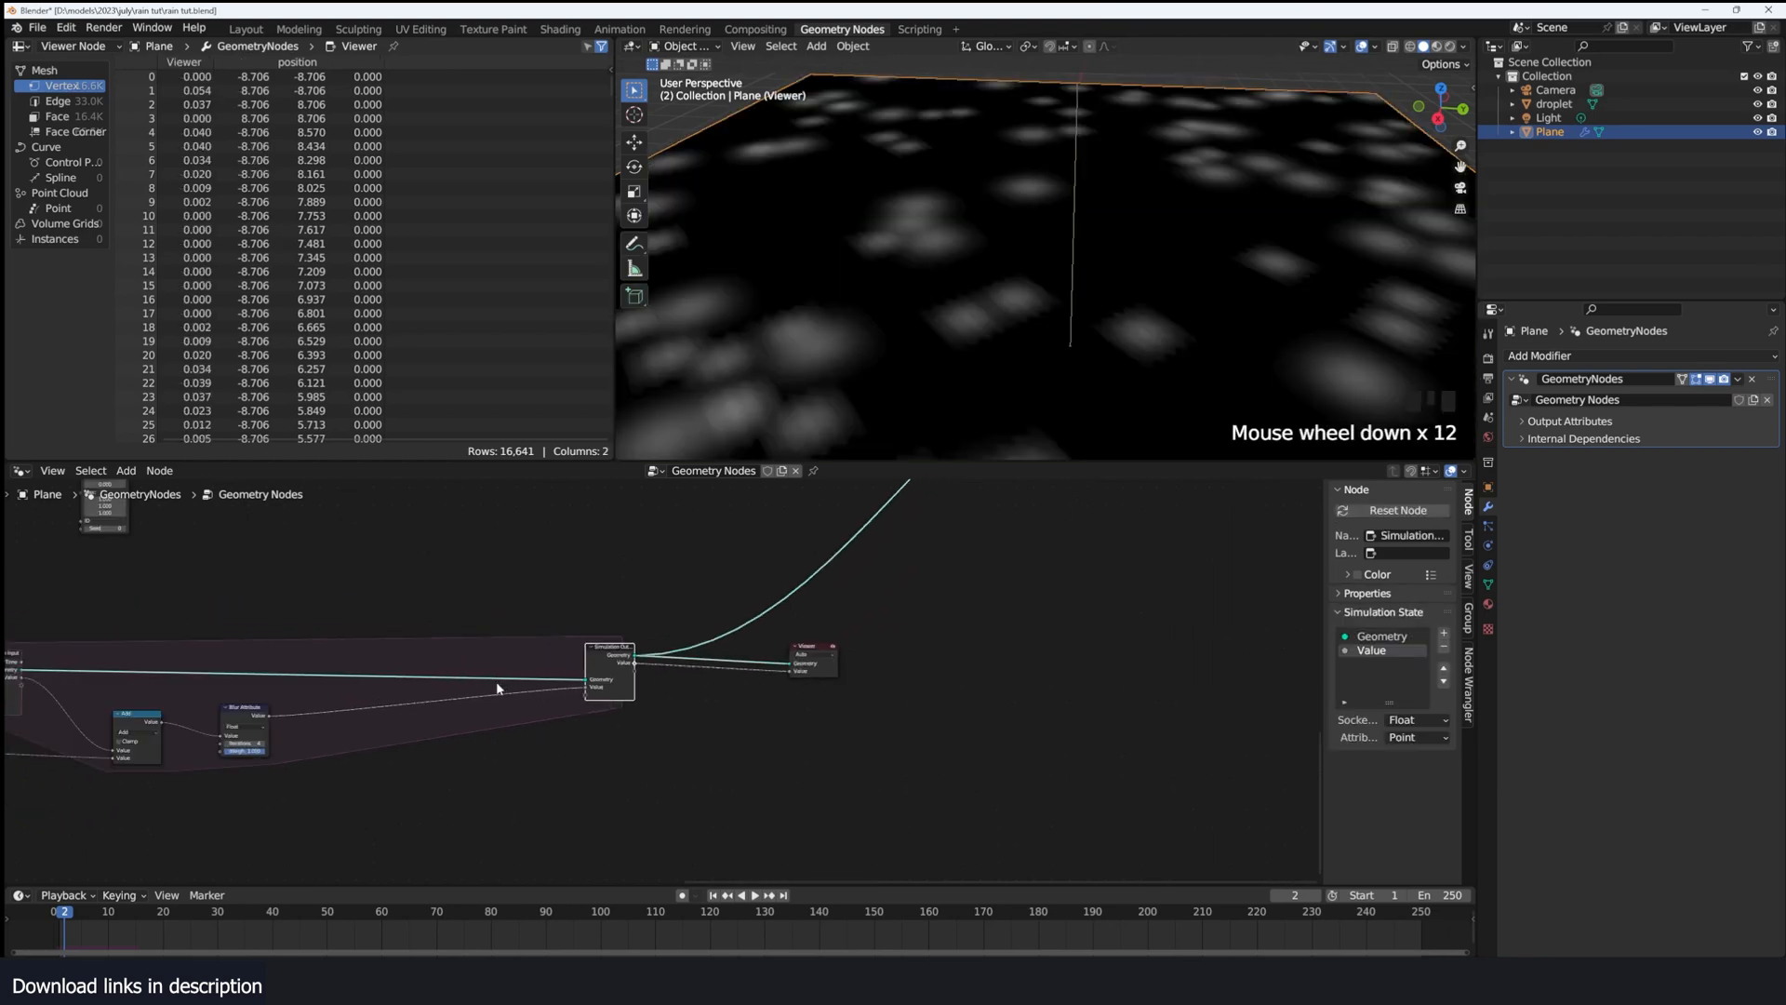
{"action": "middle_click_drag", "start_coordinate": [418, 711], "coordinate": [667, 682]}
{"action": "scroll", "coordinate": [667, 682], "scroll_direction": "up", "scroll_amount": 7}
{"action": "left_click", "coordinate": [800, 621]}
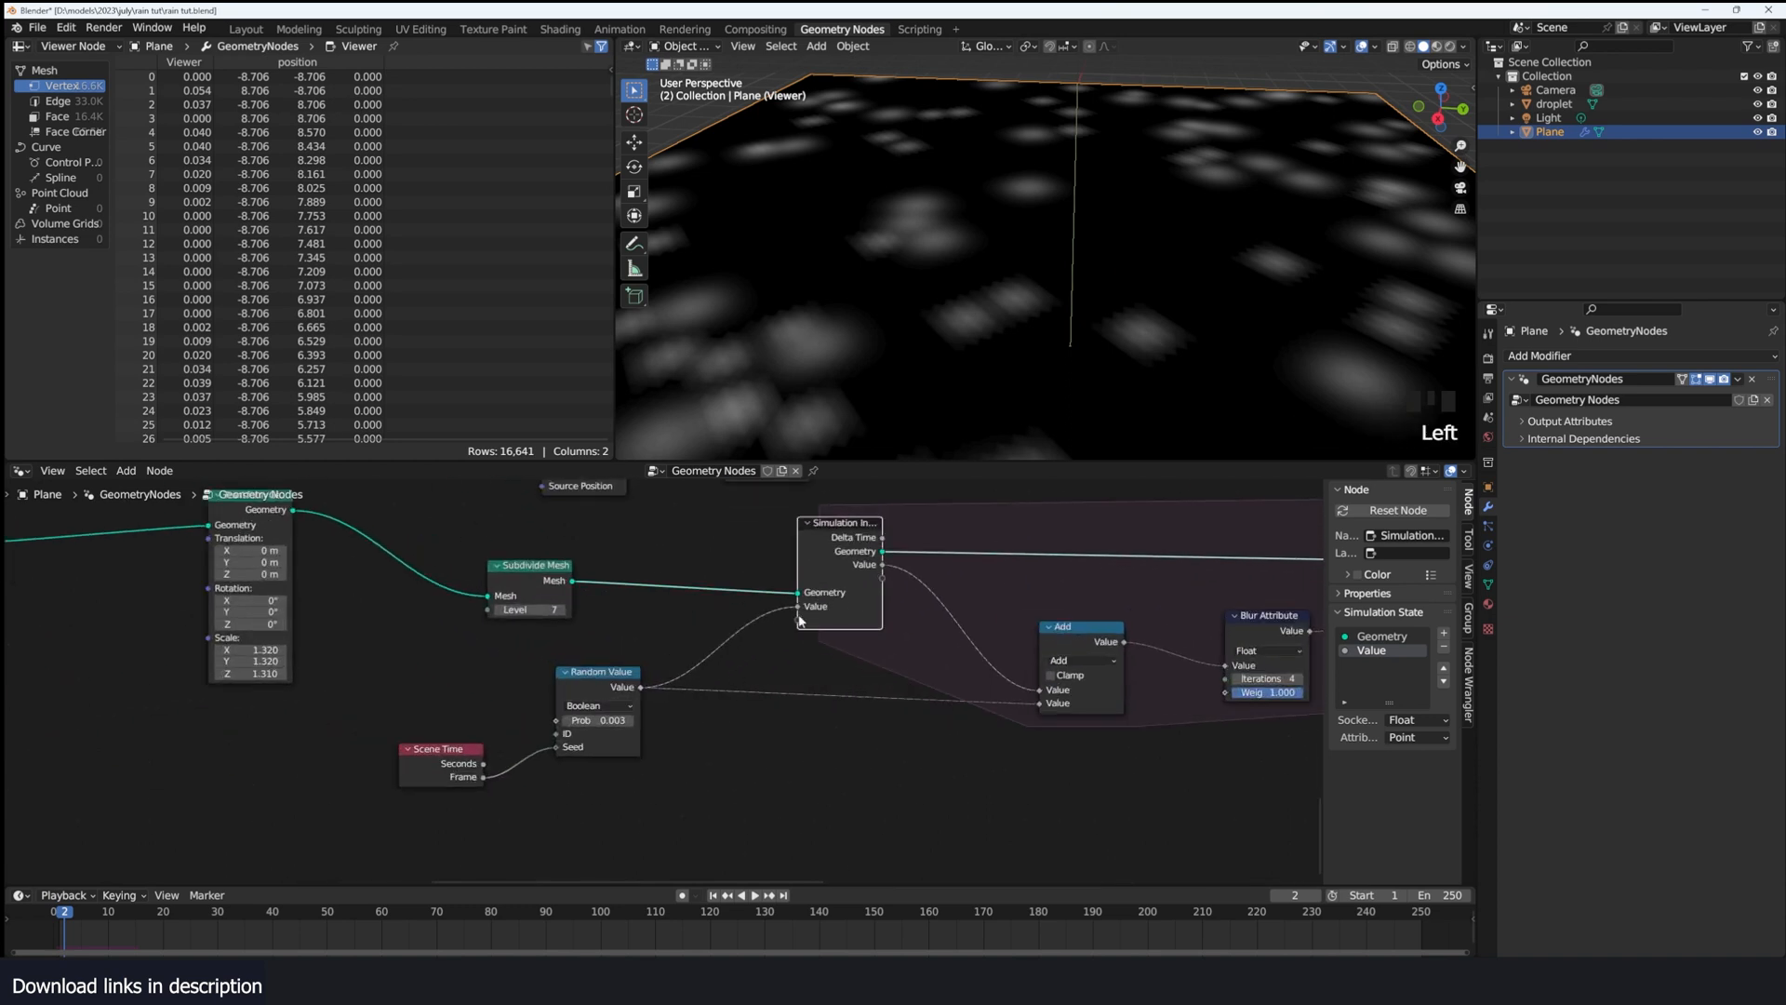
{"action": "left_click", "coordinate": [1405, 714]}
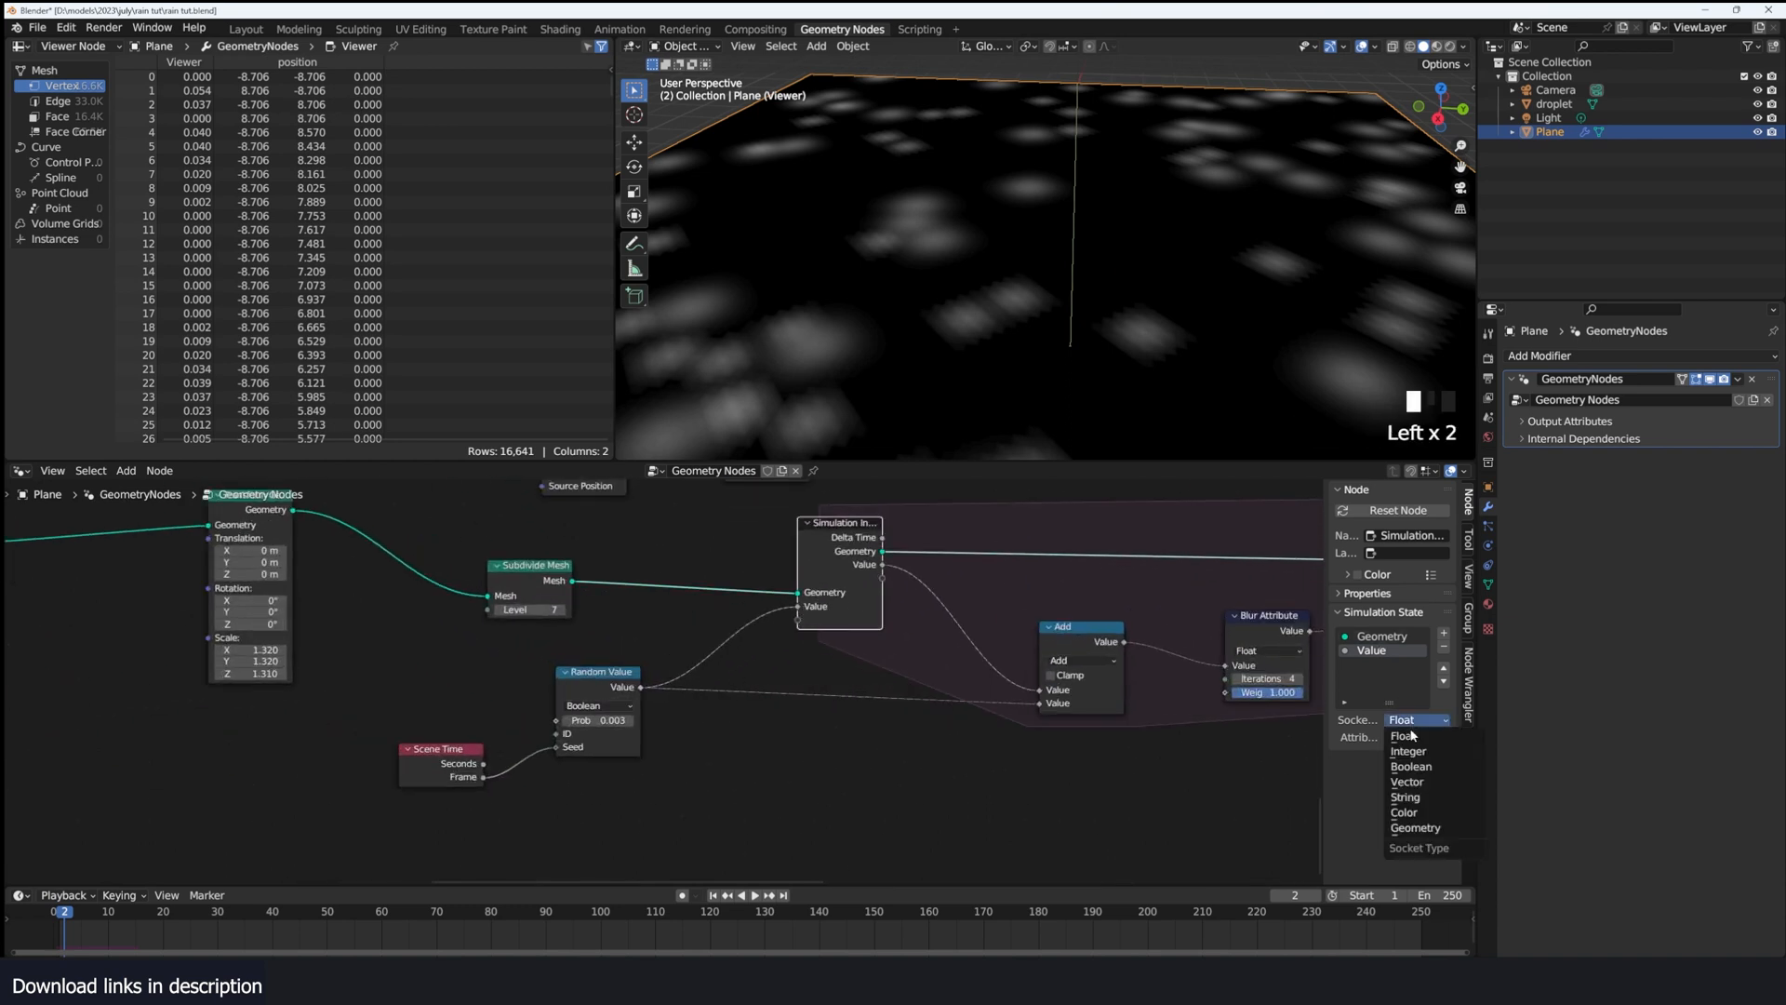
{"action": "scroll", "coordinate": [1016, 802], "scroll_direction": "down", "scroll_amount": 5}
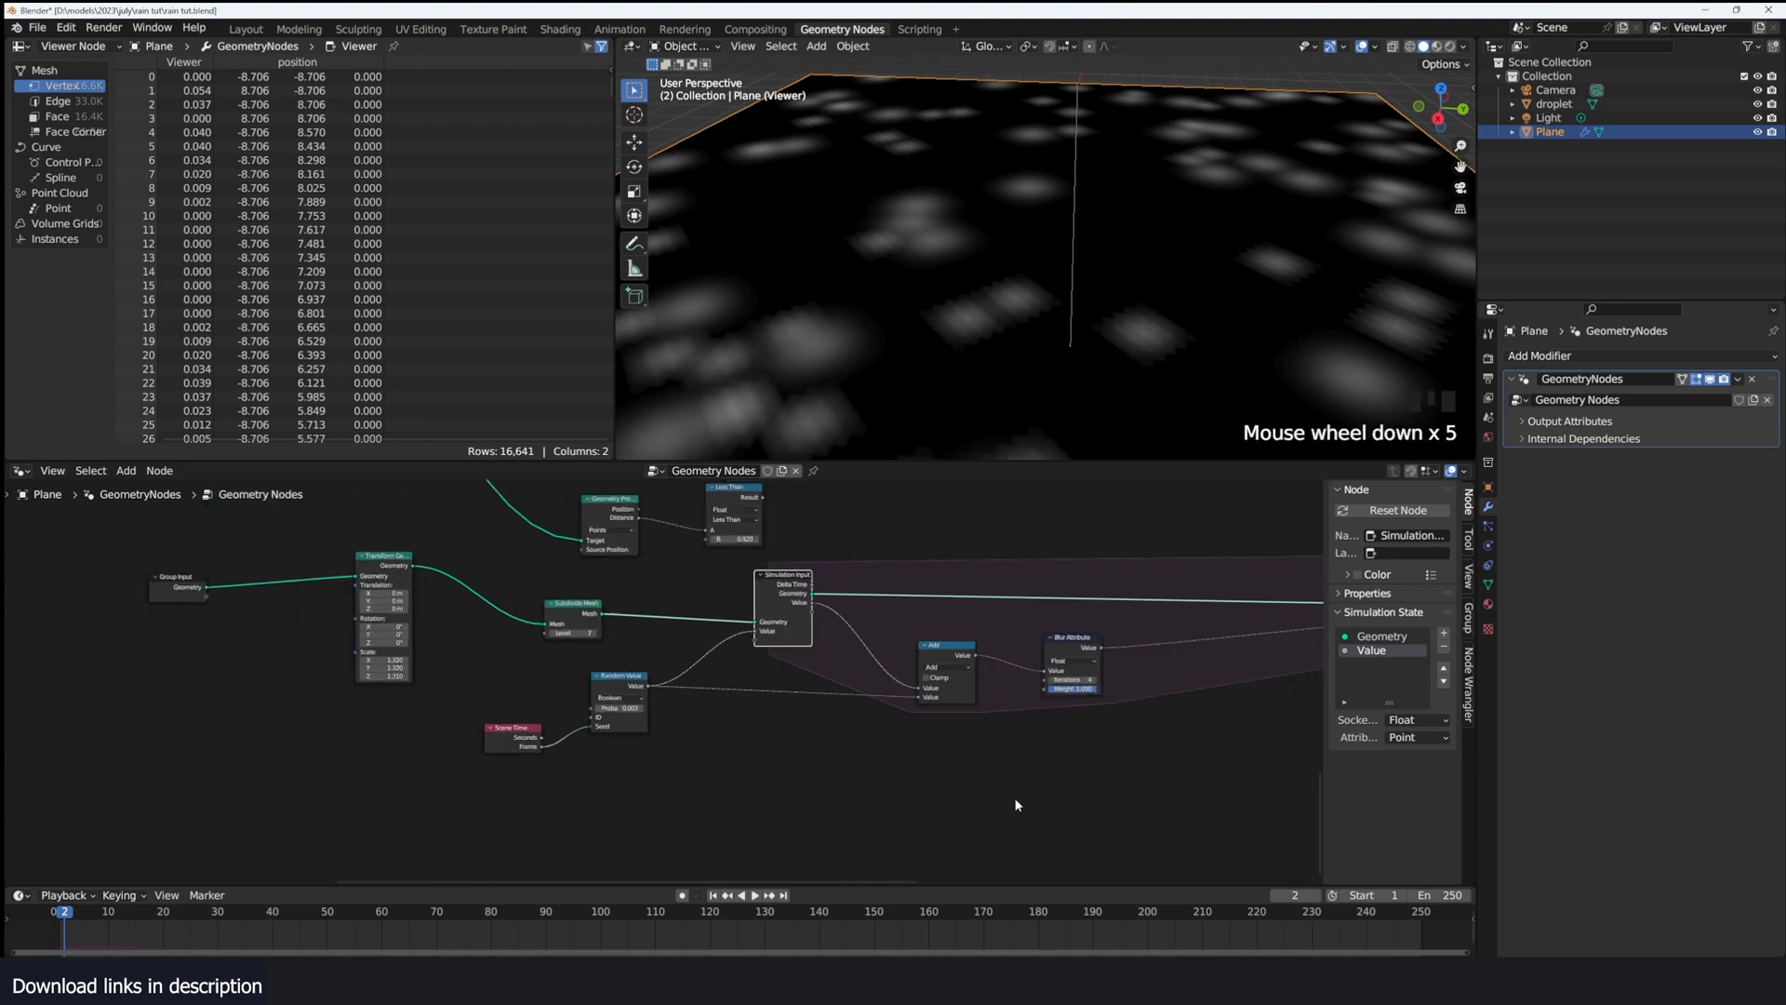
{"action": "middle_click_drag", "start_coordinate": [1005, 806], "coordinate": [522, 813]}
{"action": "scroll", "coordinate": [772, 759], "scroll_direction": "up", "scroll_amount": 2}
{"action": "left_click", "coordinate": [1416, 721]}
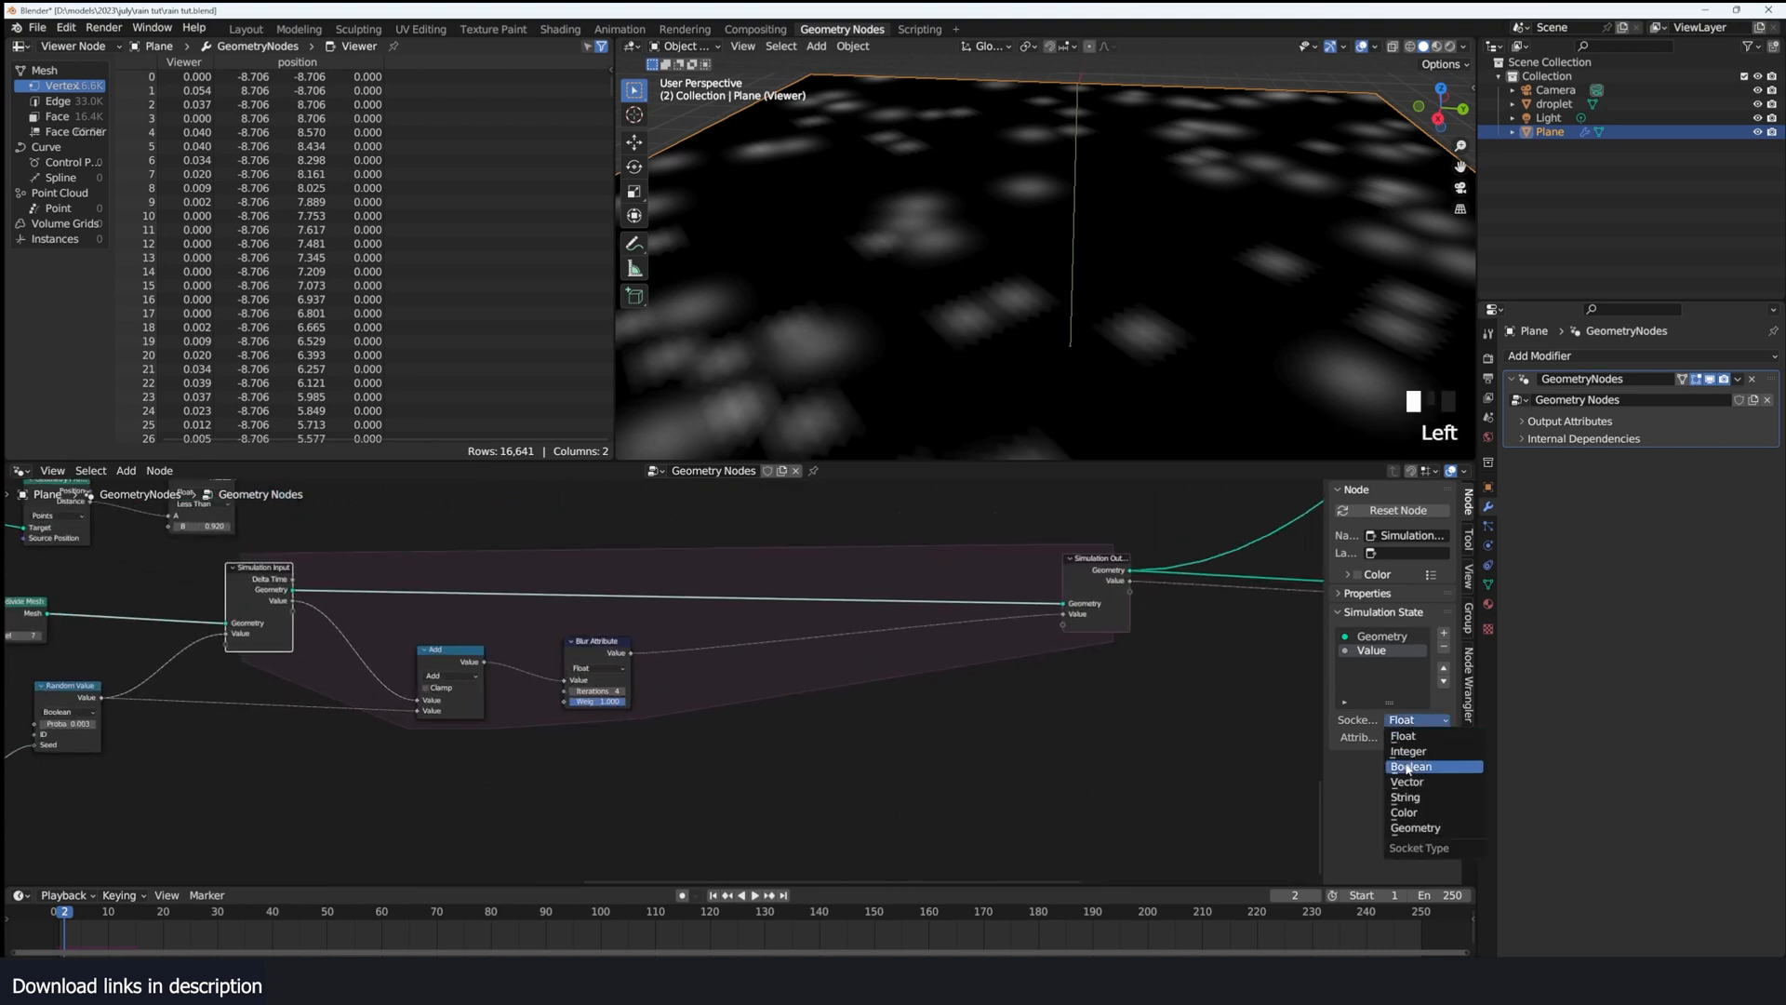
{"action": "left_click", "coordinate": [1413, 766]}
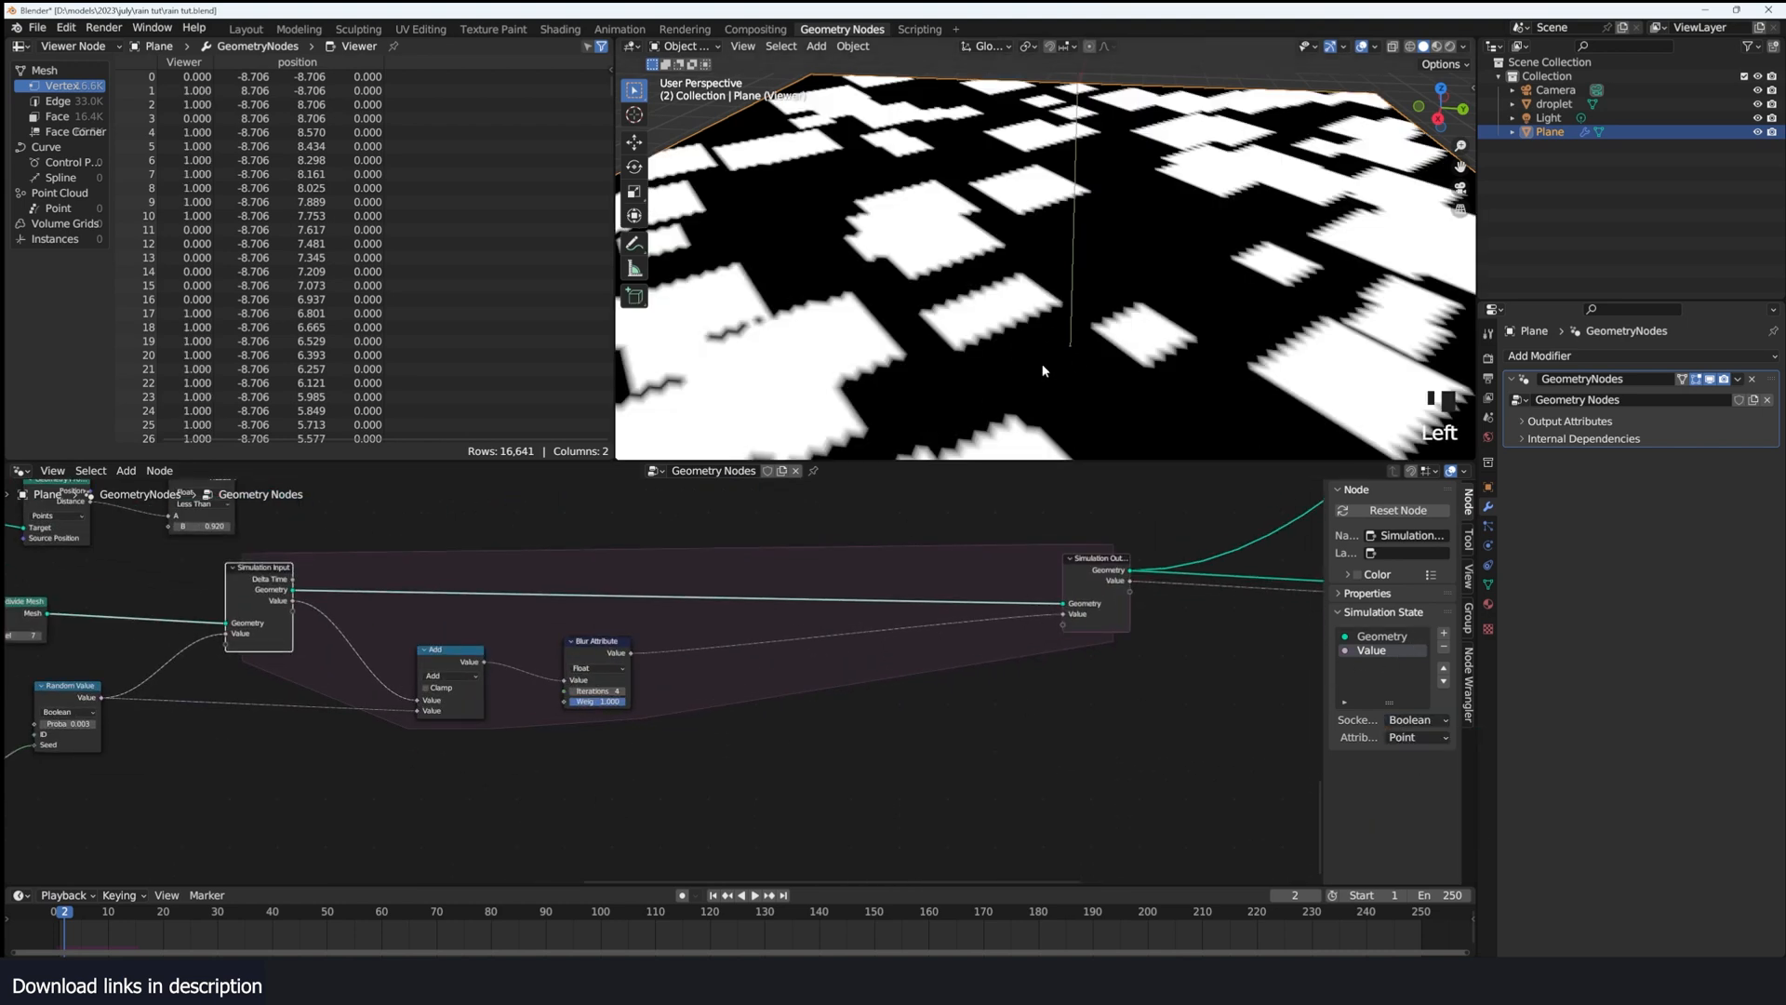
{"action": "left_click", "coordinate": [1408, 719]}
{"action": "left_click", "coordinate": [1401, 737]}
Step: Replay the simulation from frame 0 and examine how the blurred values accumulate across the whole plane
{"action": "middle_click_drag", "start_coordinate": [499, 735], "coordinate": [865, 746]}
{"action": "scroll", "coordinate": [922, 698], "scroll_direction": "down", "scroll_amount": 2}
{"action": "key", "text": "space"}
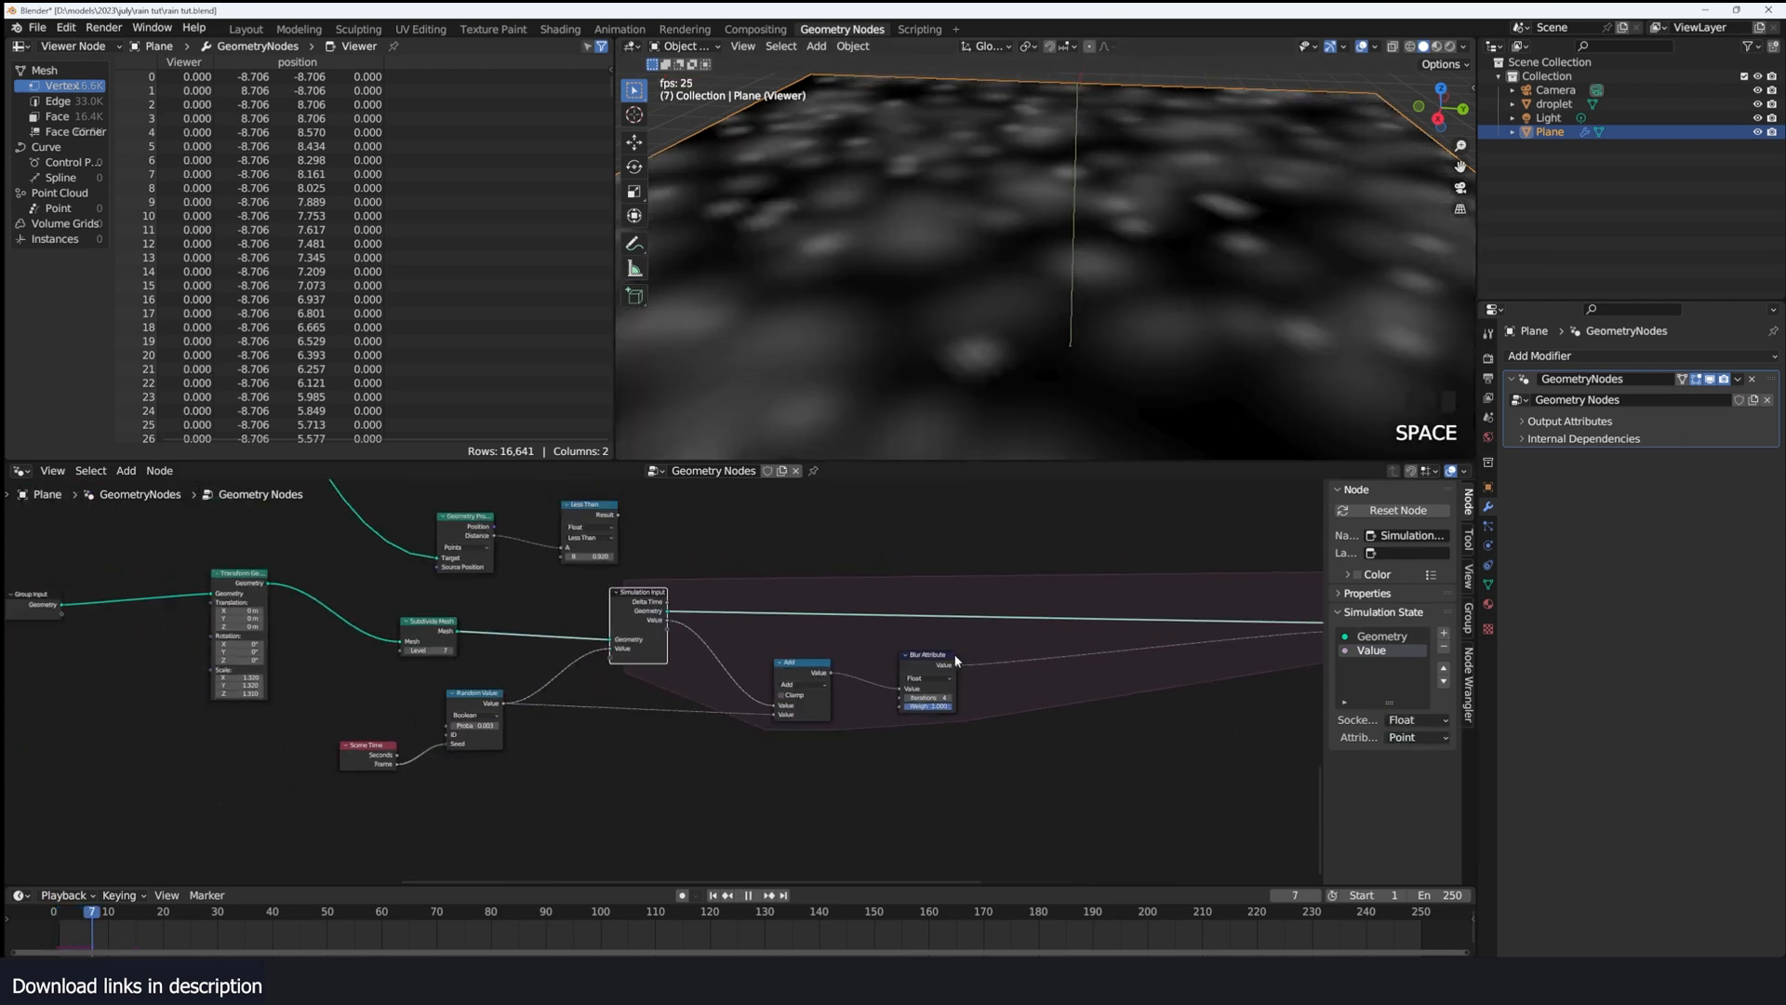
{"action": "key", "text": "space"}
{"action": "scroll", "coordinate": [969, 661], "scroll_direction": "down", "scroll_amount": 6}
{"action": "right_click", "coordinate": [54, 930], "text": "shift"}
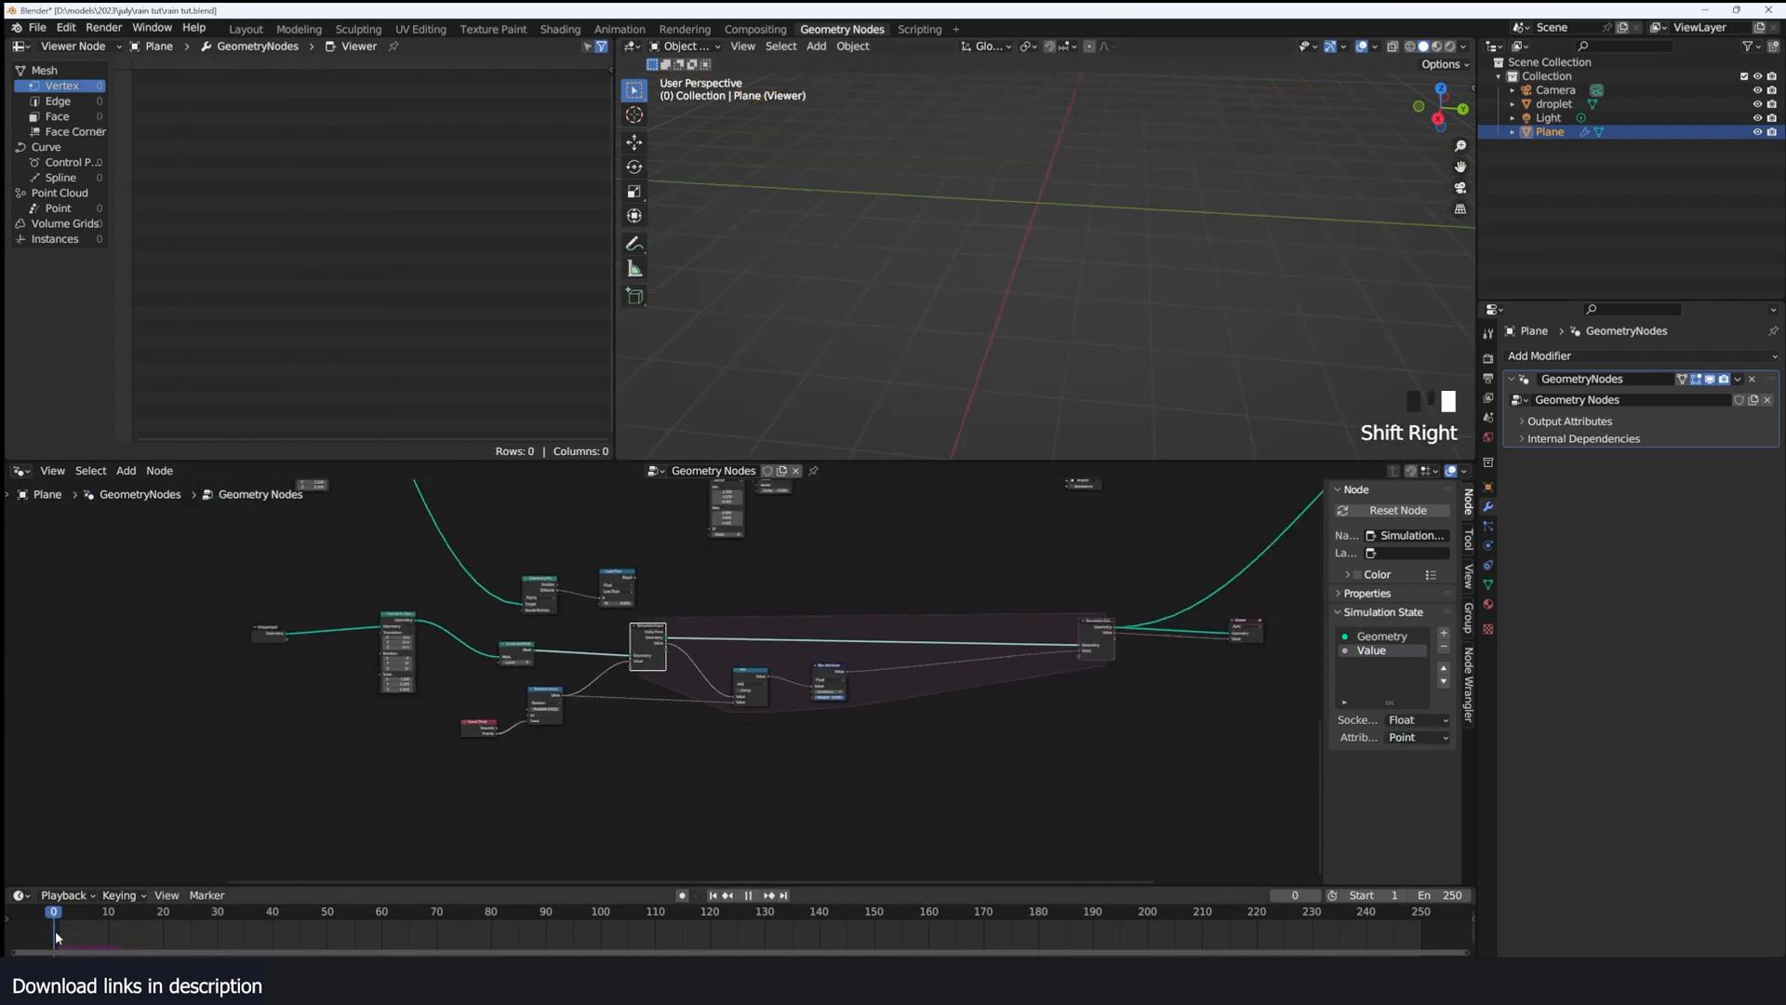
{"action": "key", "text": "space"}
{"action": "scroll", "coordinate": [1171, 164], "scroll_direction": "down", "scroll_amount": 3}
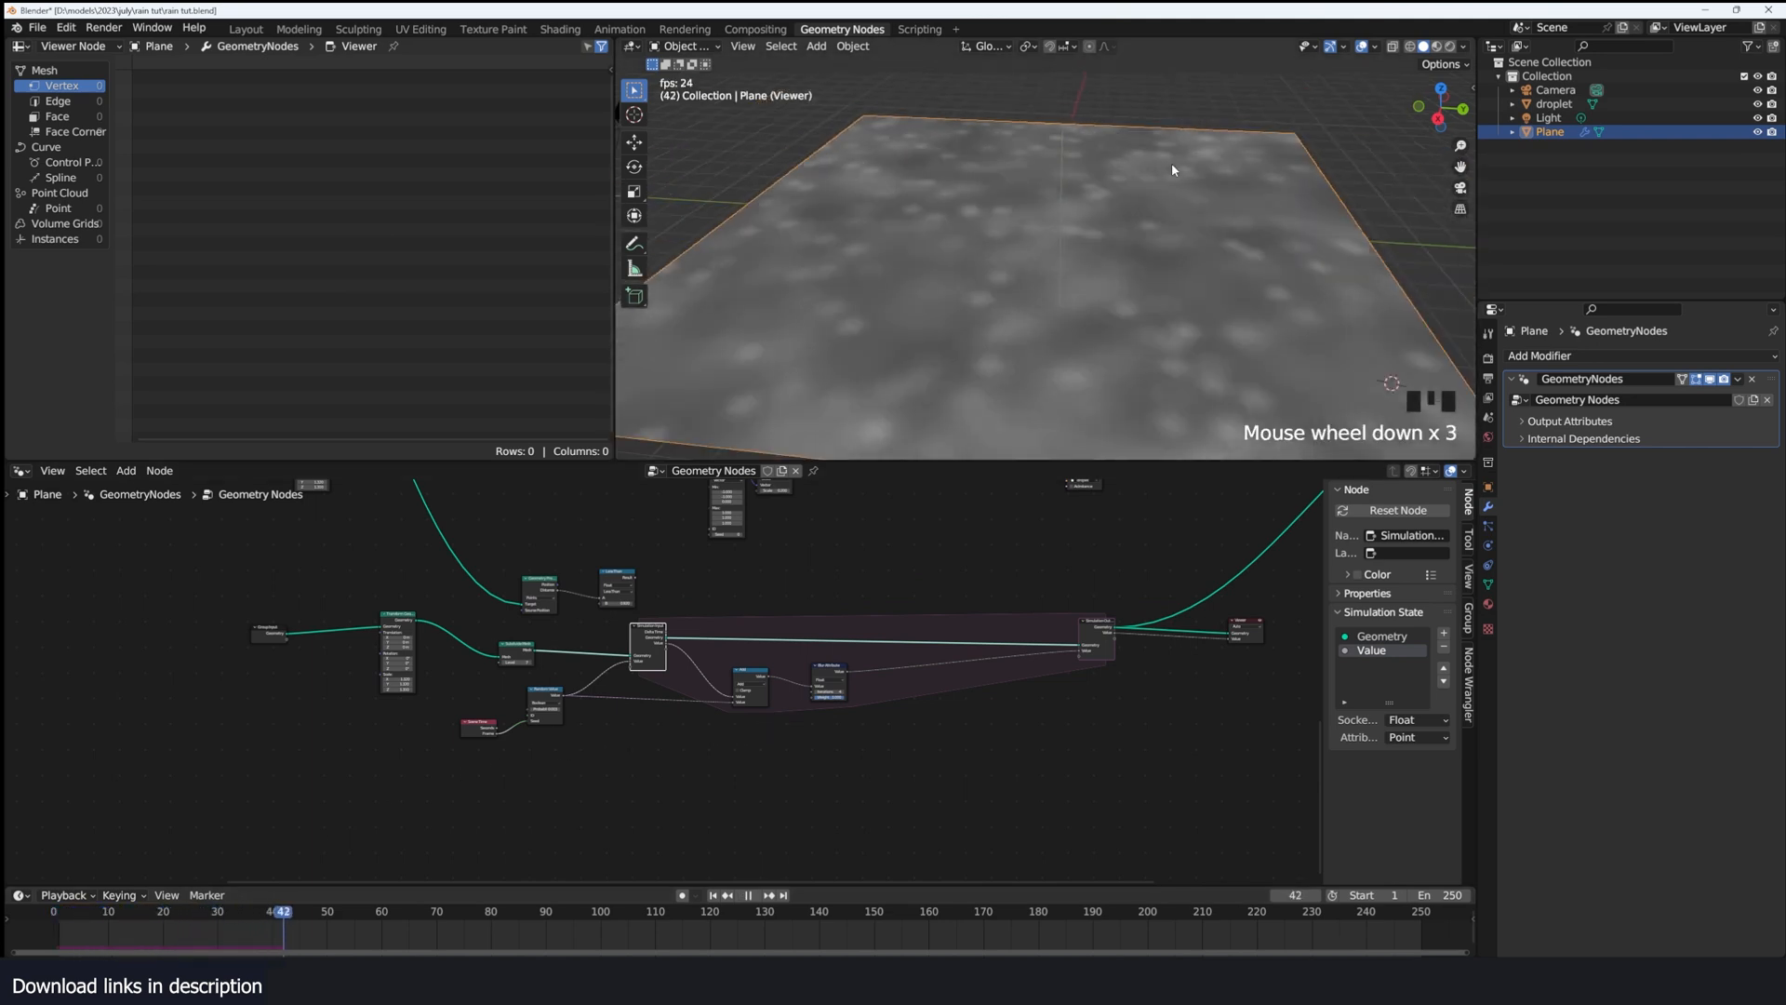
{"action": "key", "text": "grave"}
{"action": "key", "text": "space"}
Step: Set the blur iterations to 5, insert a Color Ramp between Add and Blur Attribute with its black stop at 0.277, and replay
{"action": "scroll", "coordinate": [908, 660], "scroll_direction": "up", "scroll_amount": 7}
{"action": "left_click", "coordinate": [1042, 686]}
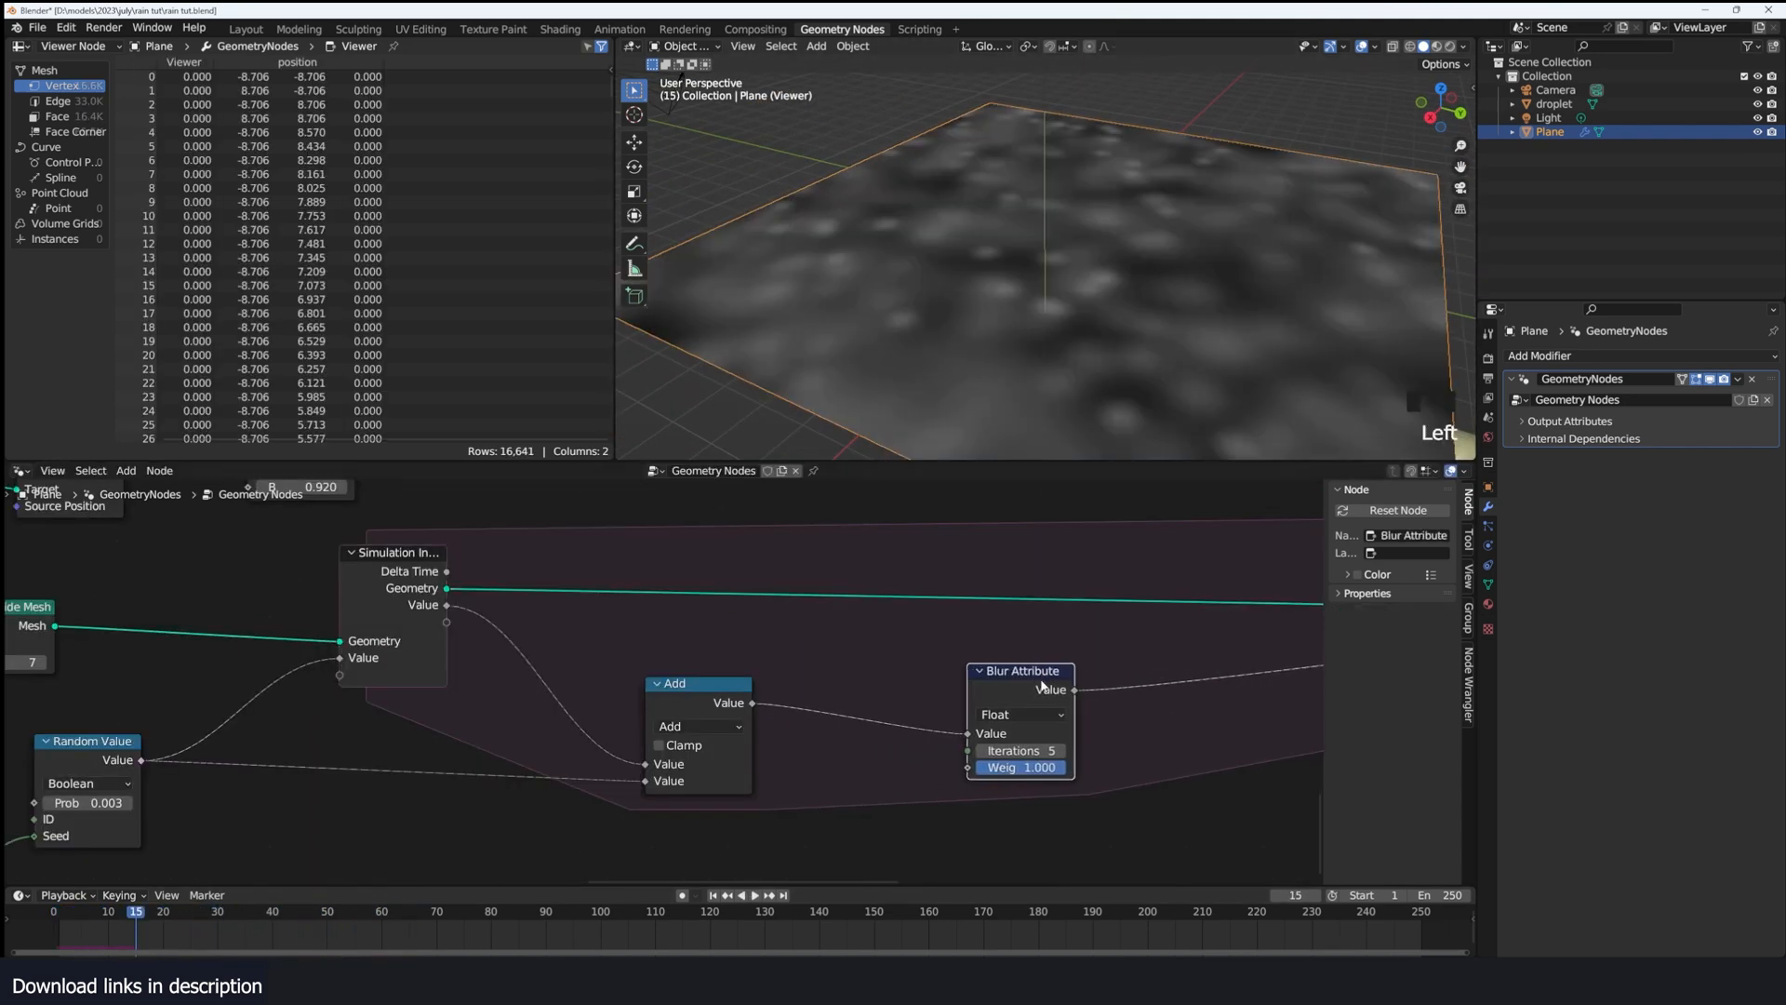
{"action": "key", "text": "shift+a"}
{"action": "left_click", "coordinate": [1021, 681]}
{"action": "type", "text": "ramp"}
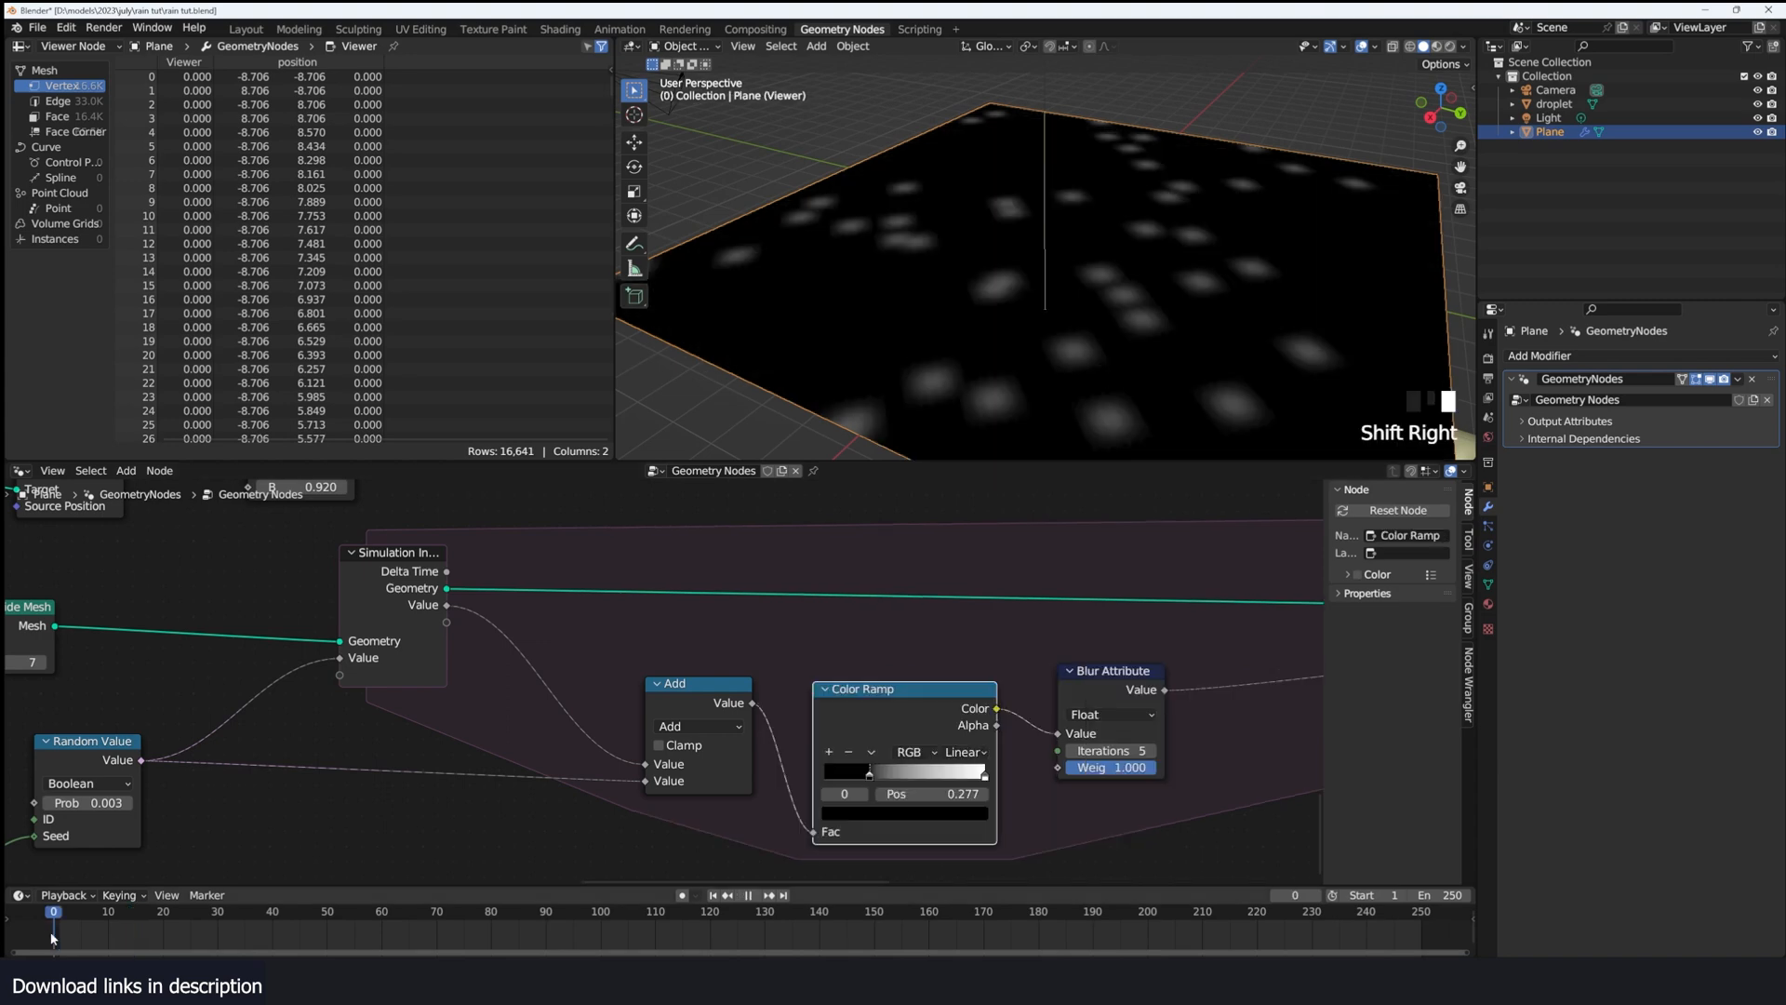
{"action": "key", "text": "space"}
{"action": "key", "text": "space"}
Step: Slide the Color Ramp's black stop to the start, set its white stop to 0.964, and replay the simulation
{"action": "left_click_drag", "start_coordinate": [870, 774], "coordinate": [852, 771]}
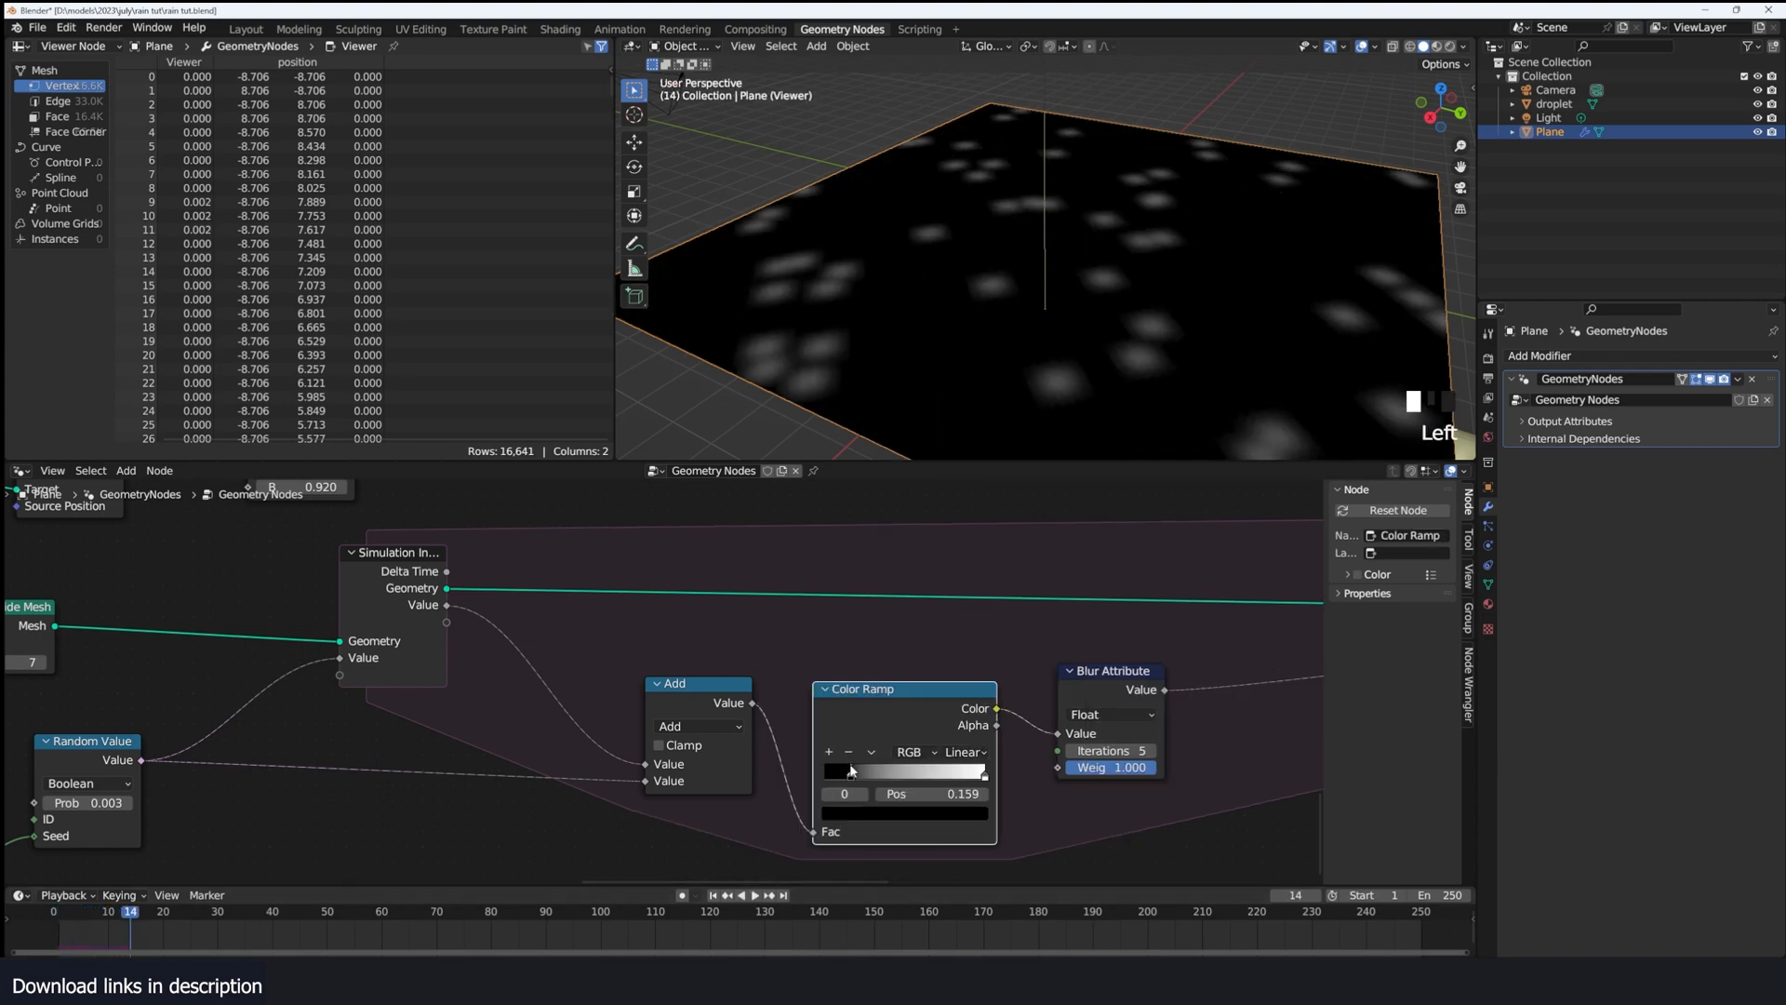
{"action": "right_click", "coordinate": [47, 929], "text": "shift"}
{"action": "key", "text": "space"}
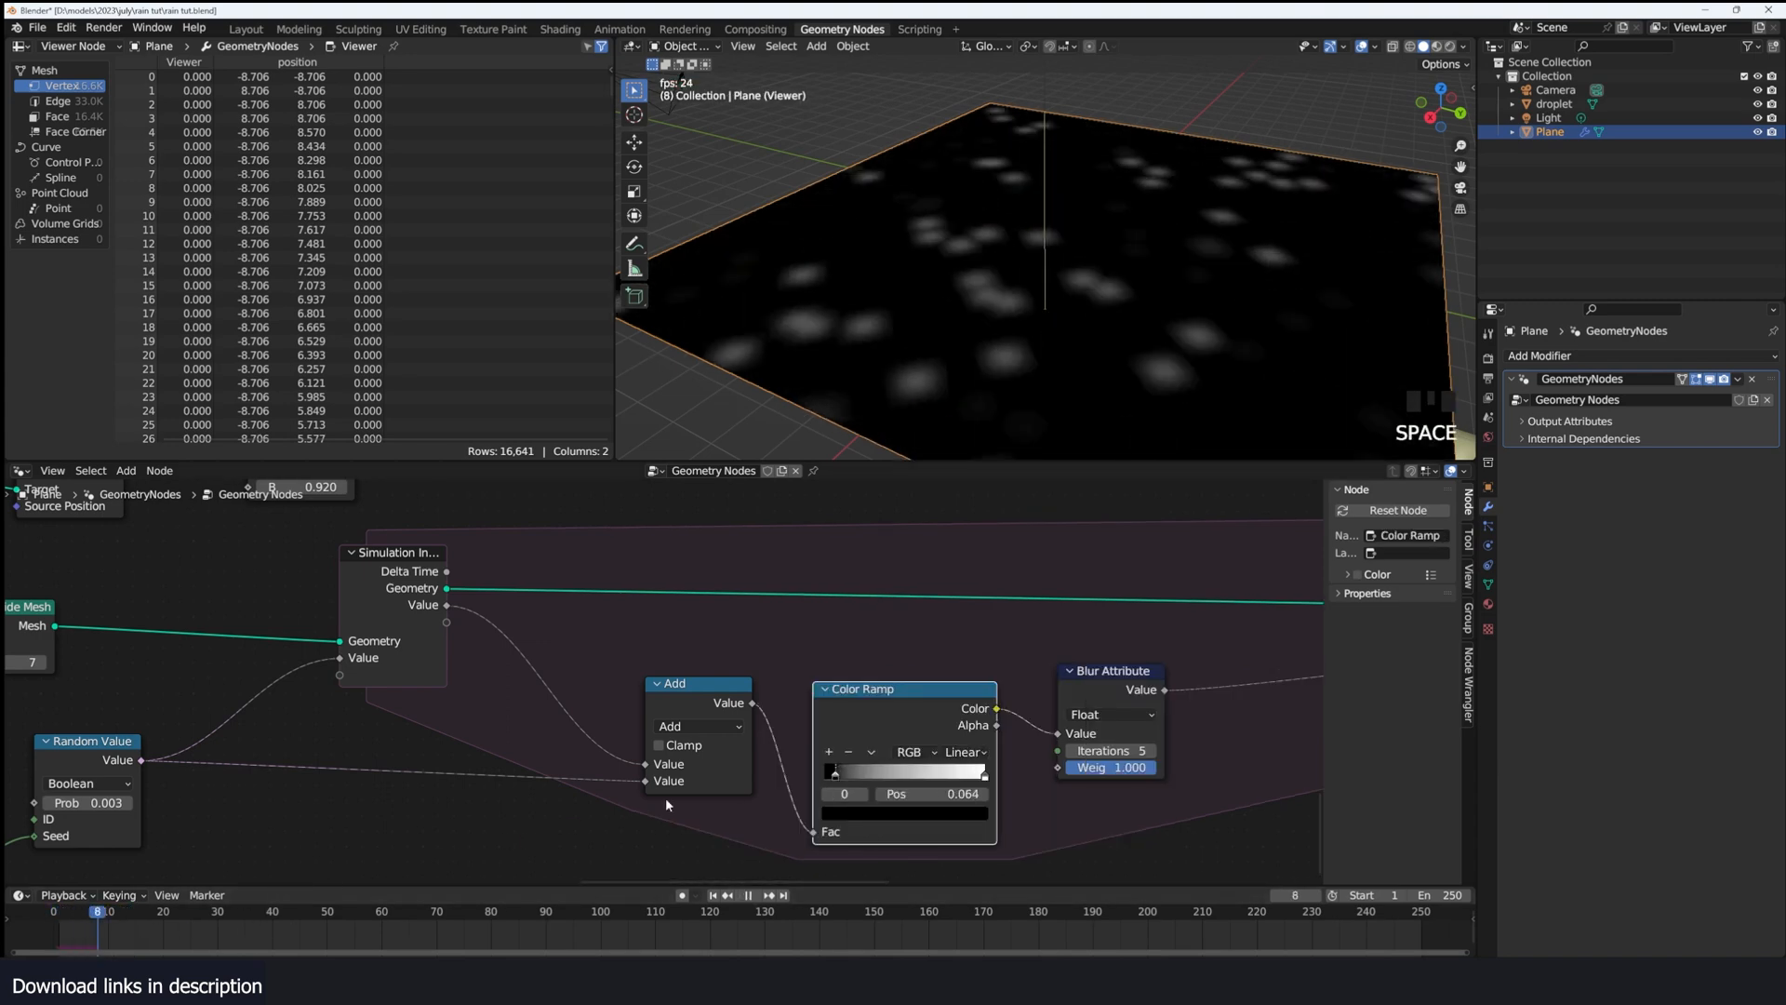
{"action": "key", "text": "space"}
{"action": "left_click", "coordinate": [836, 774]}
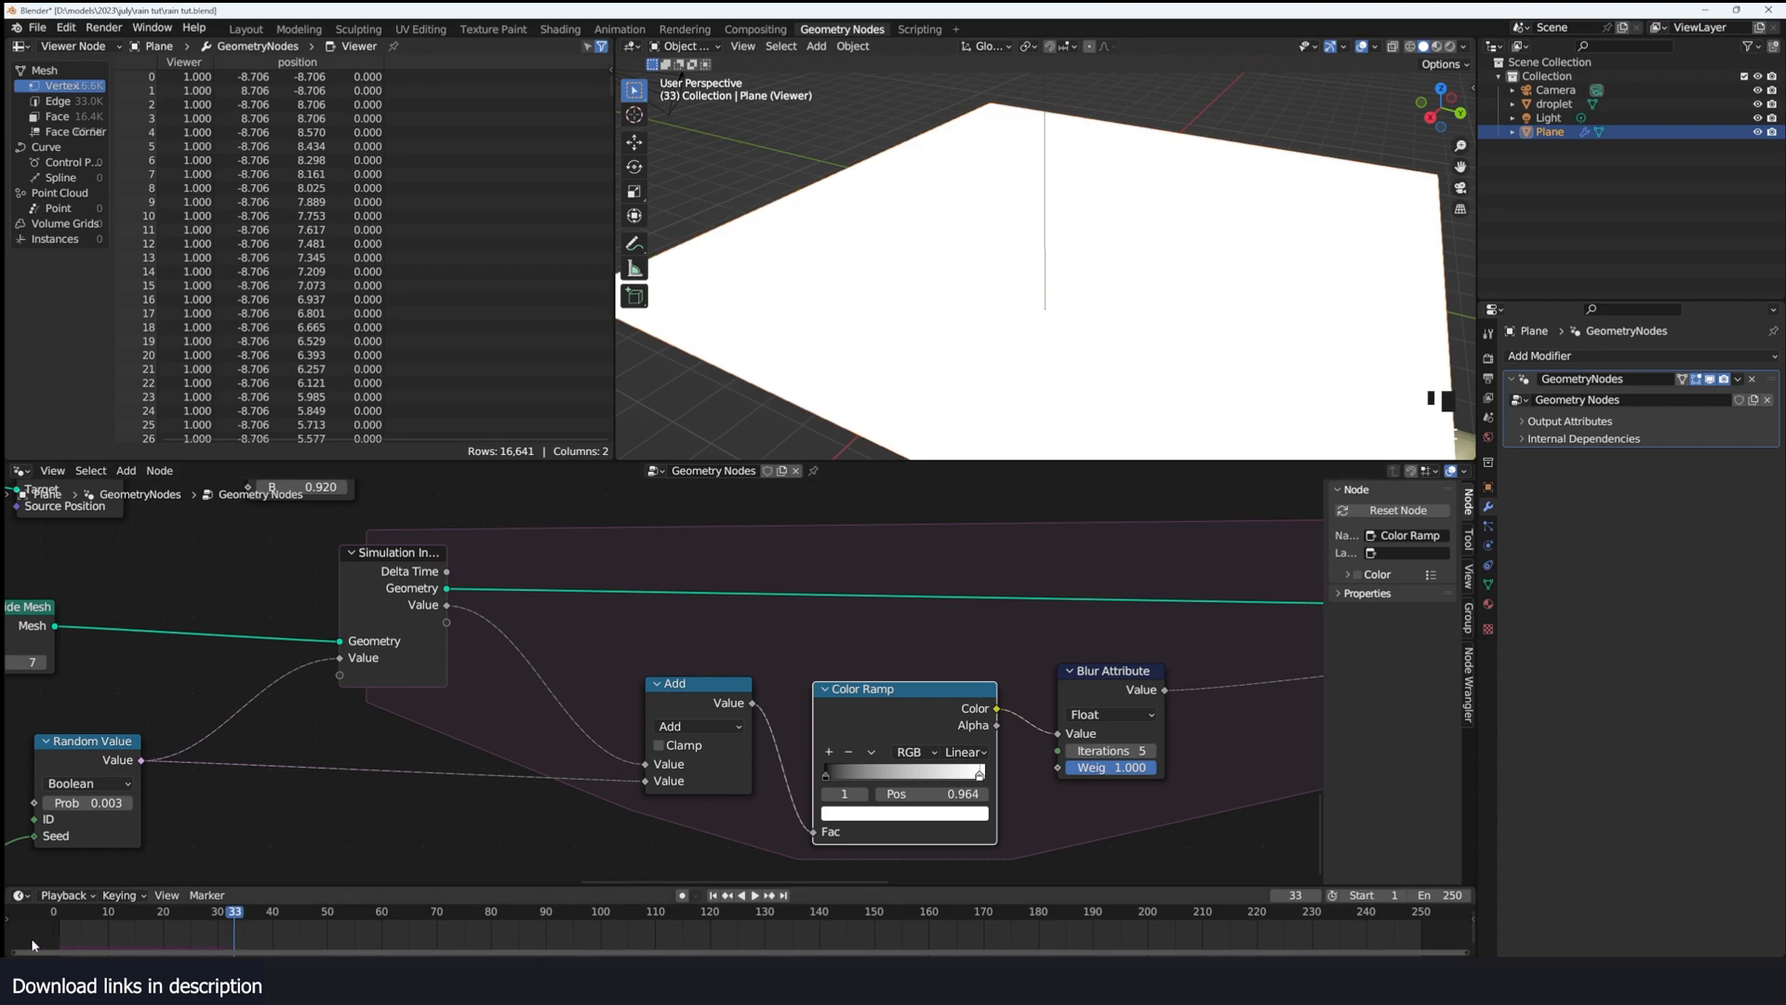
{"action": "key", "text": "space"}
{"action": "key", "text": "space"}
Step: Insert a Store Named Attribute node on the geometry link just before the Simulation Output
{"action": "scroll", "coordinate": [1024, 671], "scroll_direction": "down", "scroll_amount": 4}
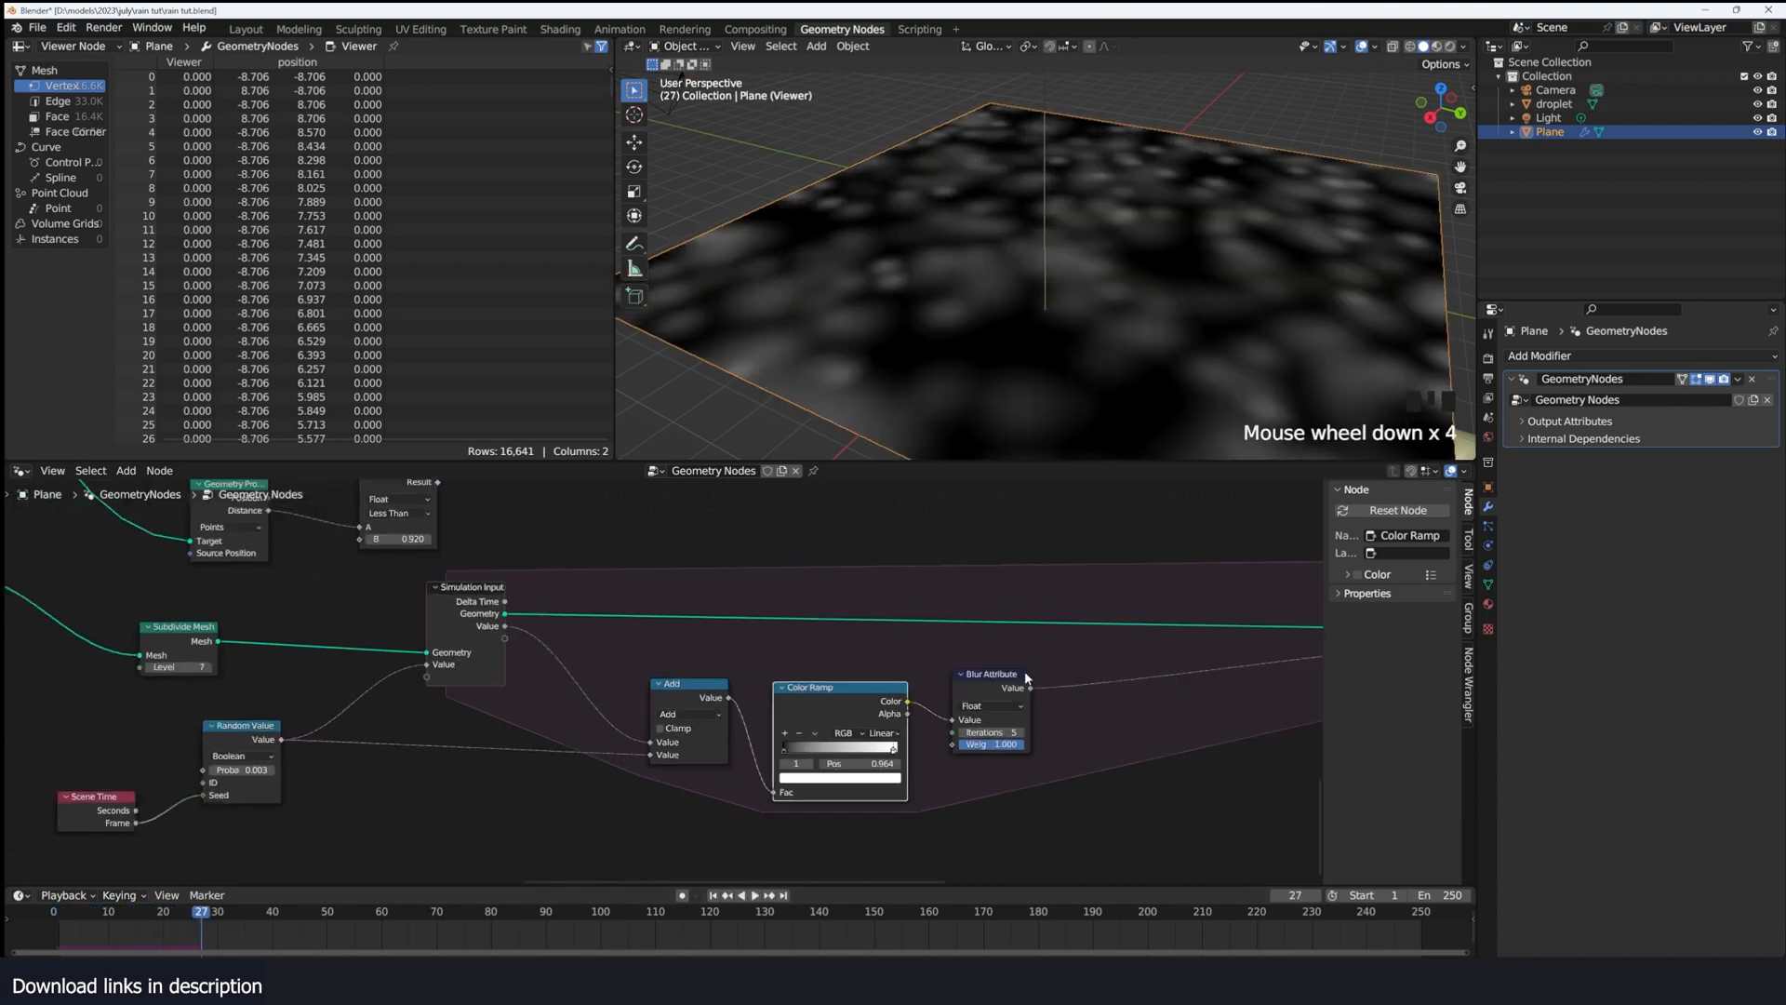
{"action": "middle_click_drag", "start_coordinate": [1024, 672], "coordinate": [691, 695]}
{"action": "key", "text": "shift+a"}
{"action": "type", "text": "stor"}
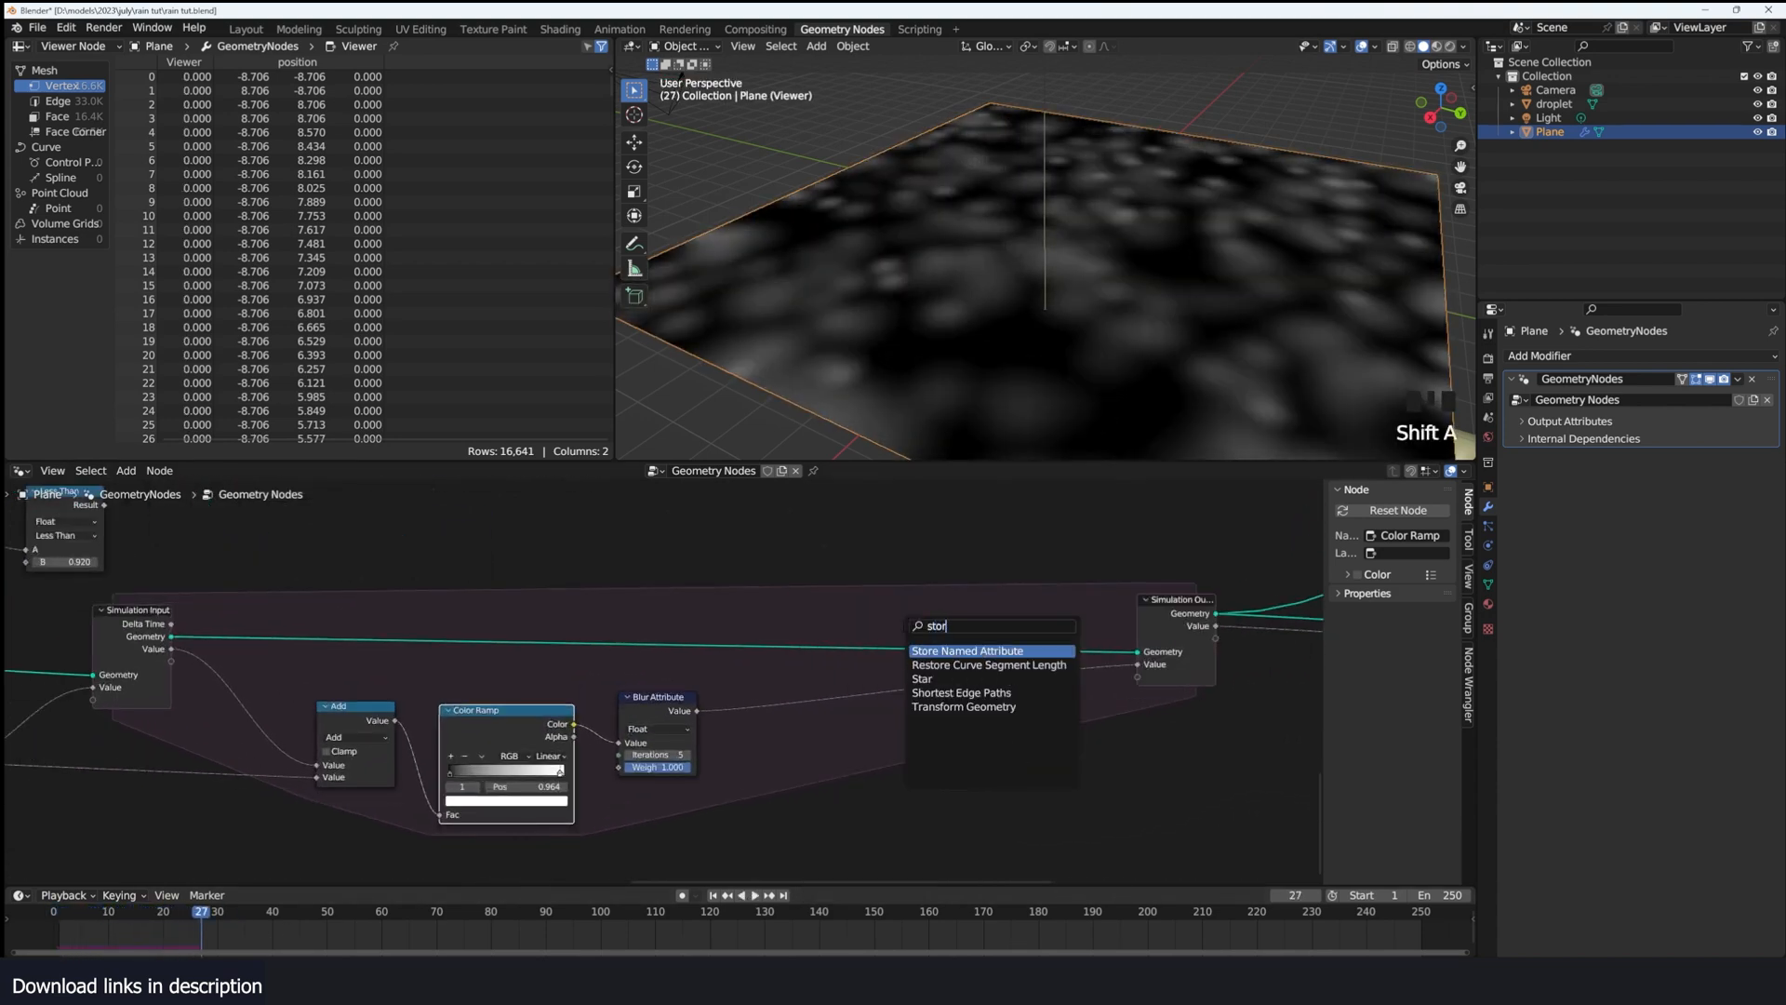
{"action": "type", "text": "e"}
{"action": "left_click", "coordinate": [924, 633]}
{"action": "key", "text": "shift+a"}
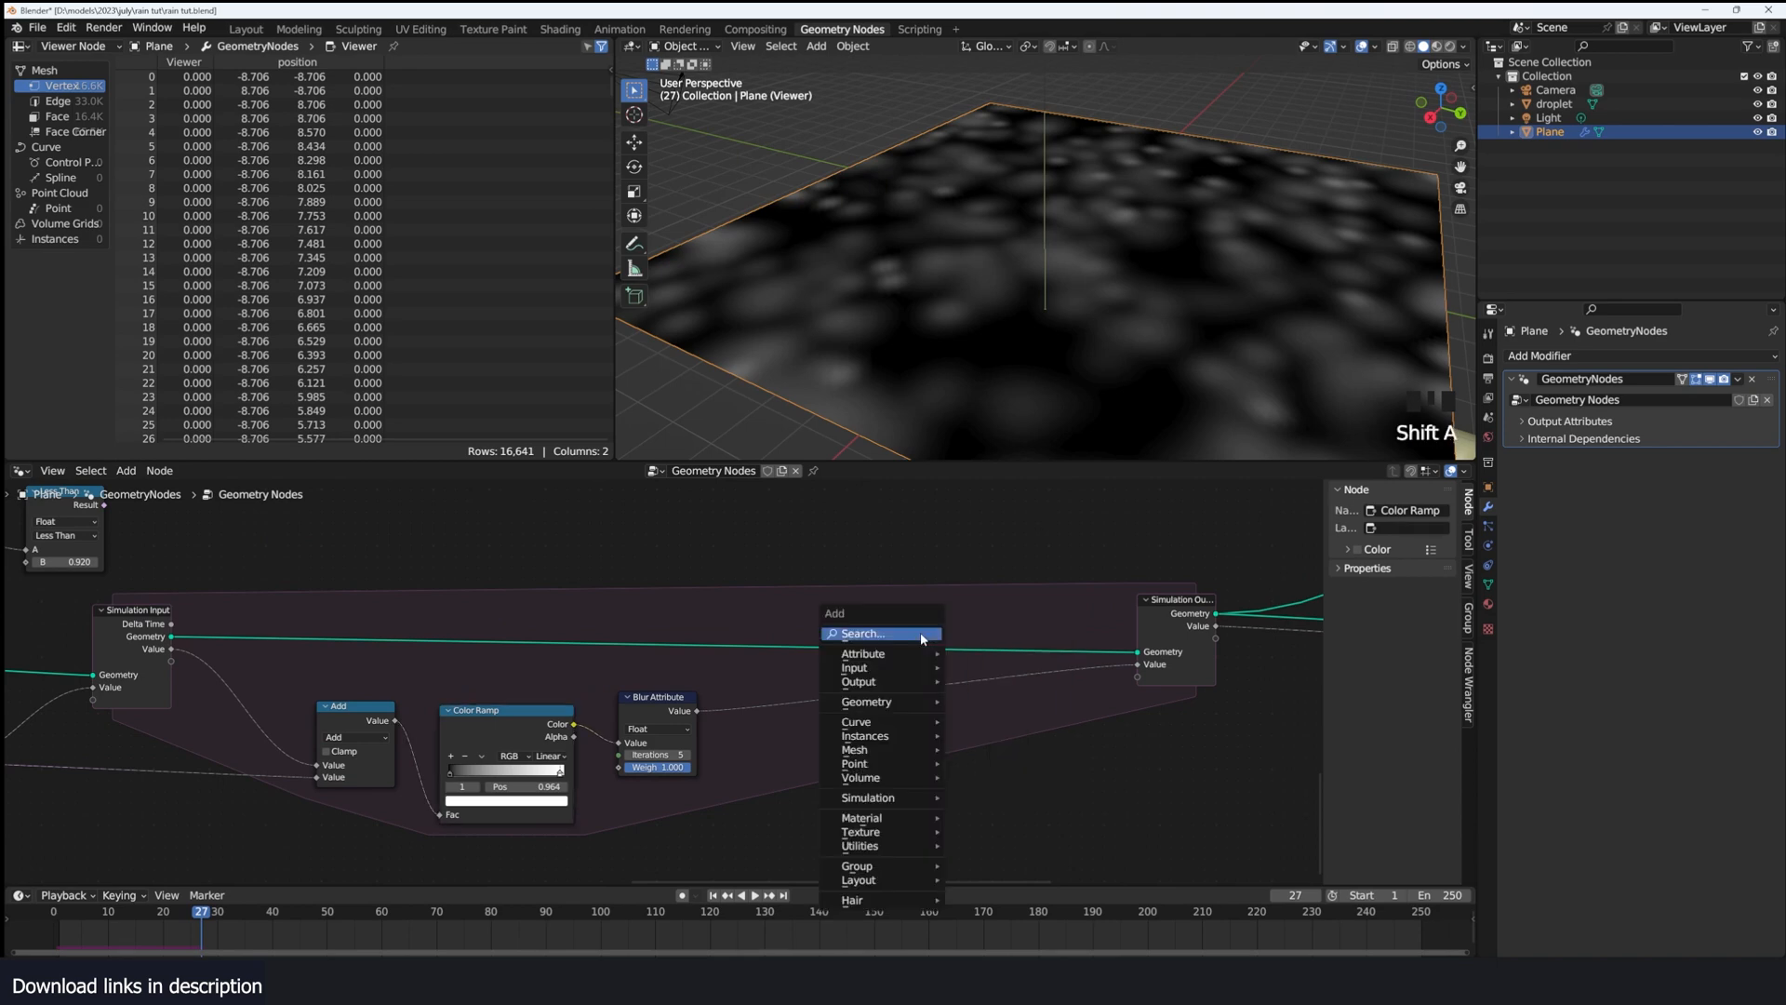
{"action": "left_click", "coordinate": [923, 634]}
{"action": "left_click", "coordinate": [939, 671]}
{"action": "left_click", "coordinate": [937, 670]}
Step: Name the stored attribute rain_m in the Store Named Attribute node
{"action": "left_click", "coordinate": [960, 709]}
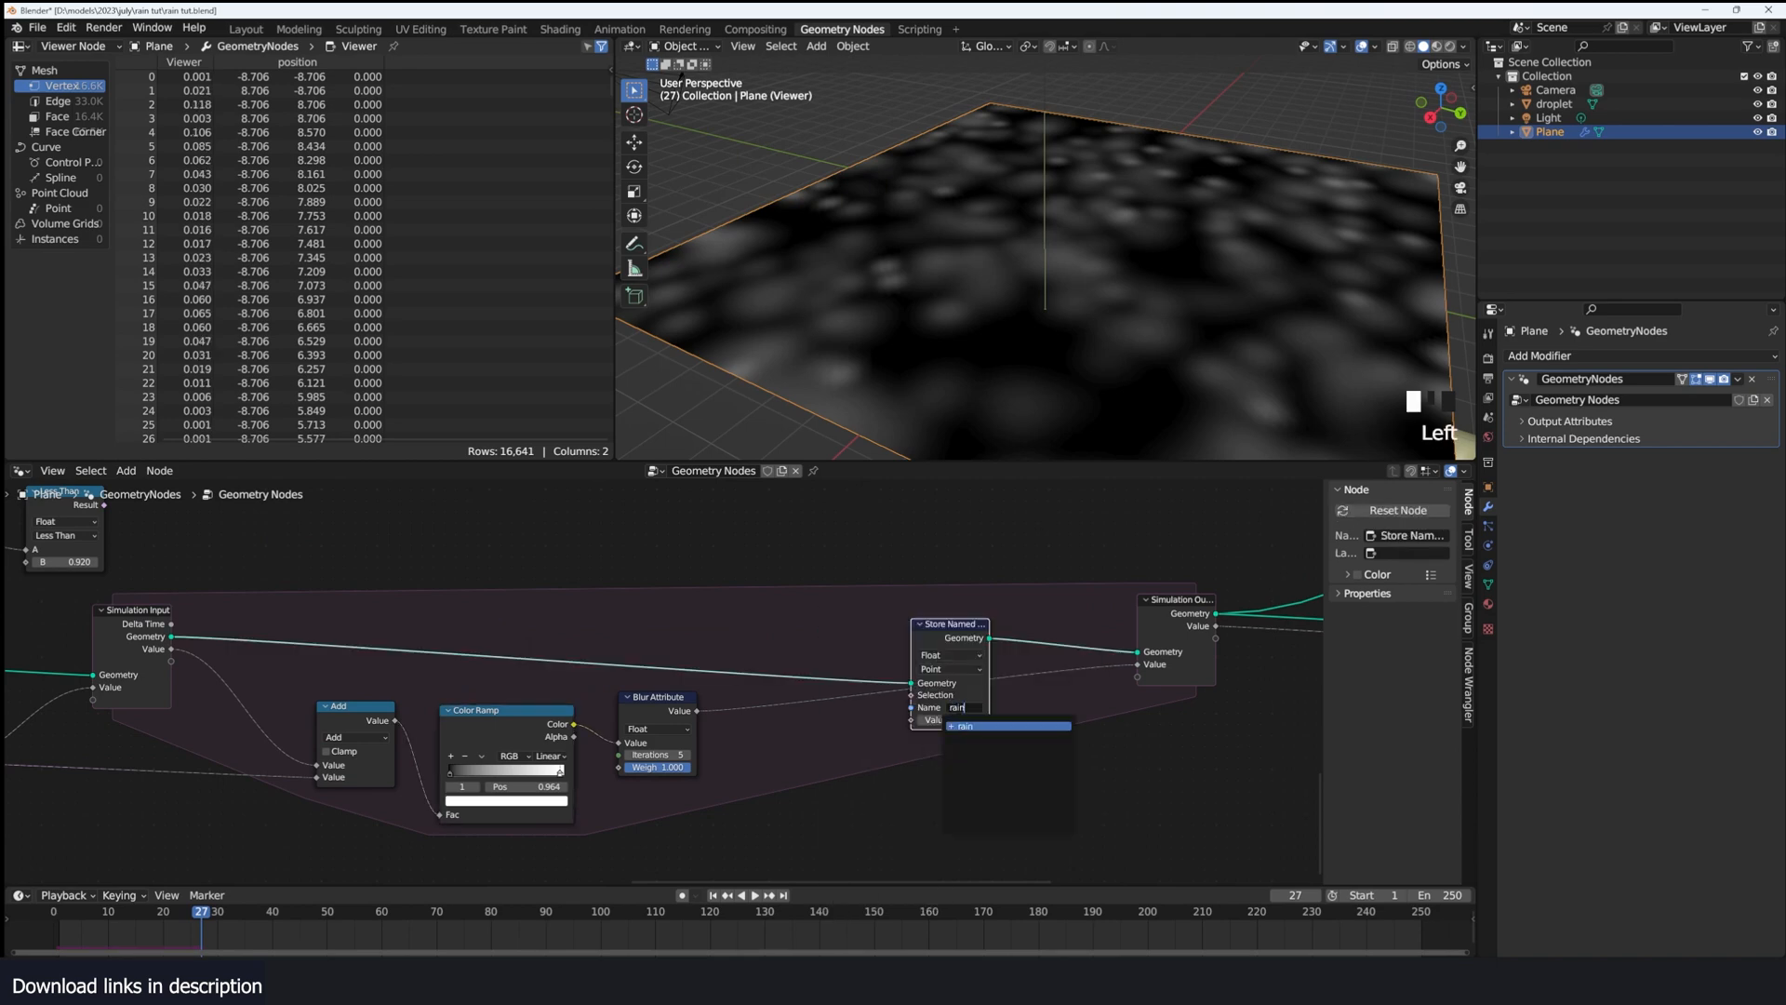
{"action": "key", "text": "Return"}
{"action": "scroll", "coordinate": [968, 703], "scroll_direction": "up", "scroll_amount": 3}
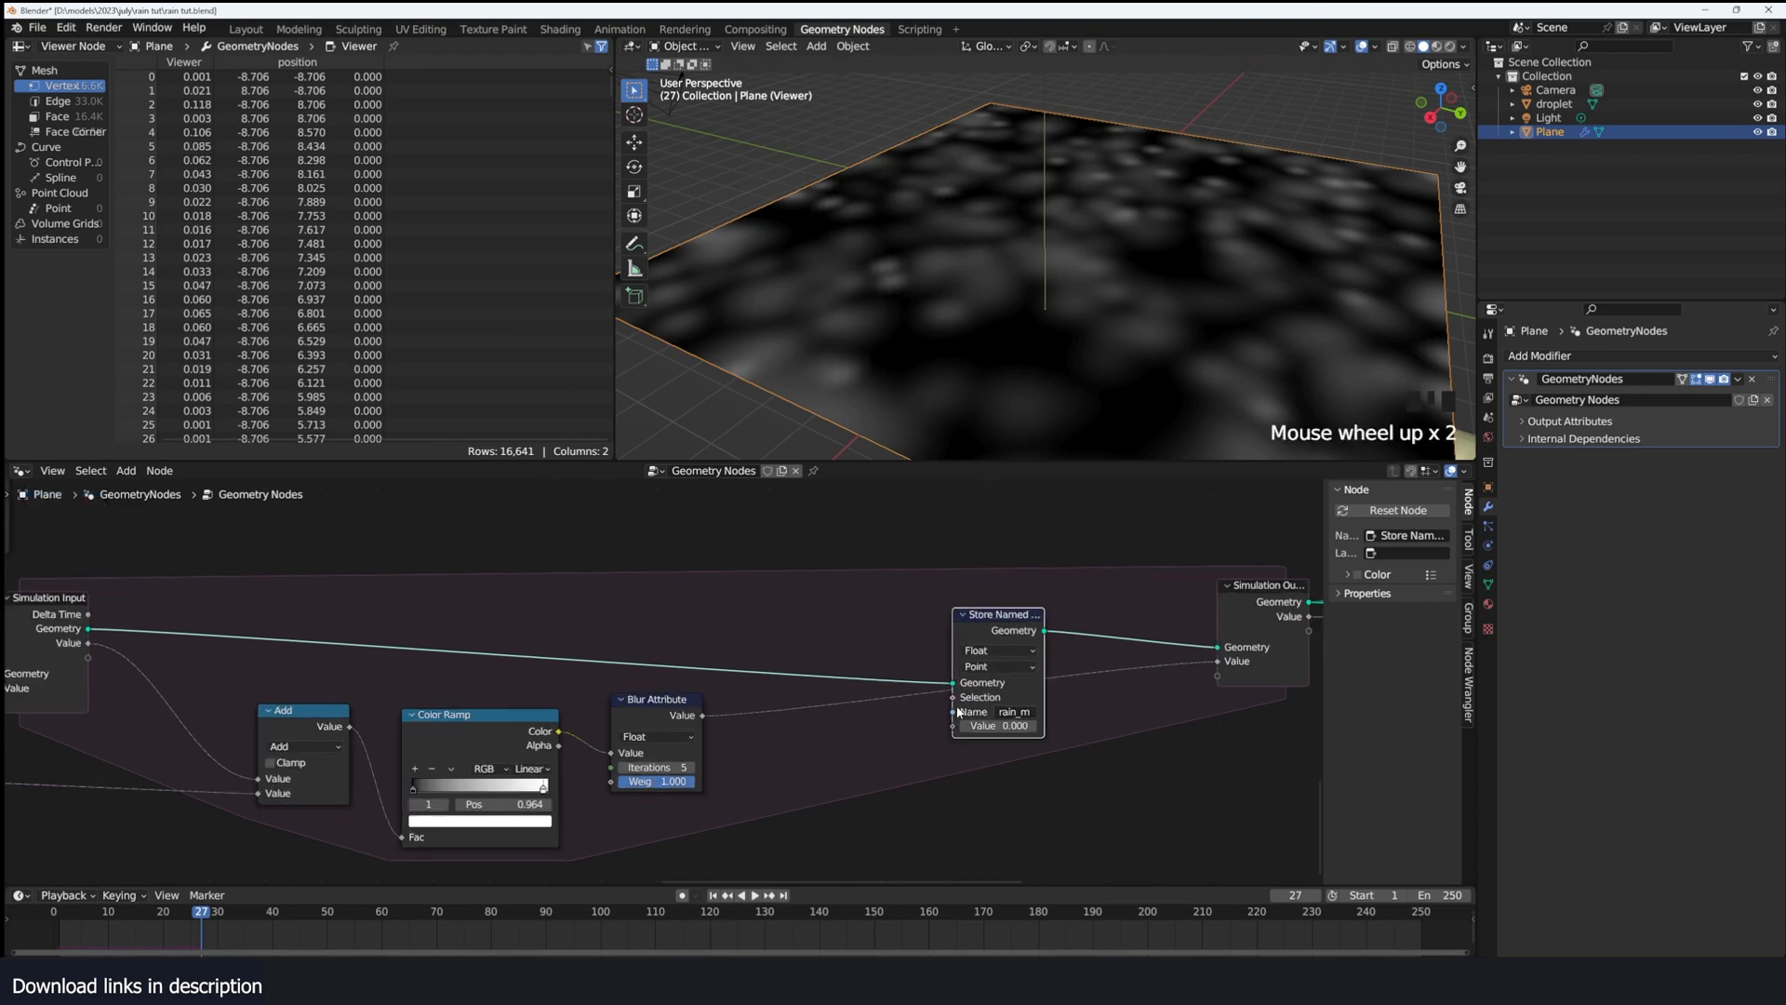
Step: Link the Blur Attribute's output to the Value input of the Store Named Attribute node
{"action": "left_click_drag", "start_coordinate": [1001, 623], "coordinate": [1031, 590]}
{"action": "left_click_drag", "start_coordinate": [705, 718], "coordinate": [966, 633]}
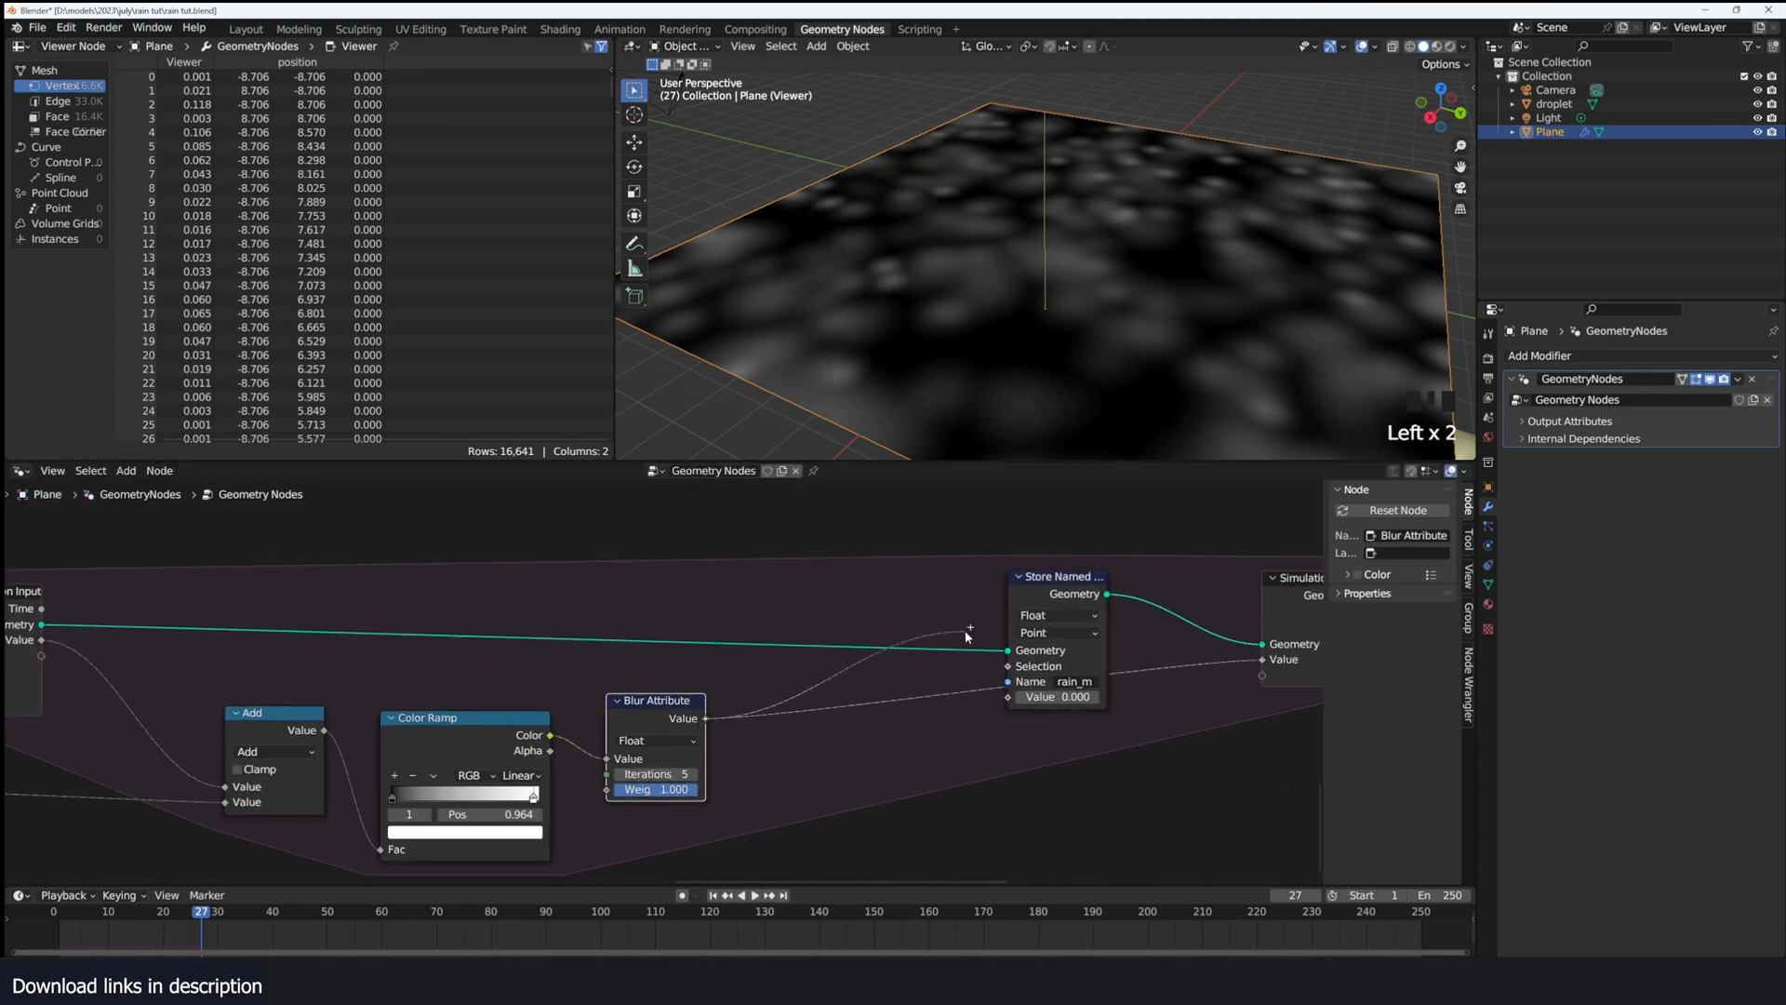
{"action": "left_click_drag", "start_coordinate": [1013, 698], "coordinate": [1011, 697]}
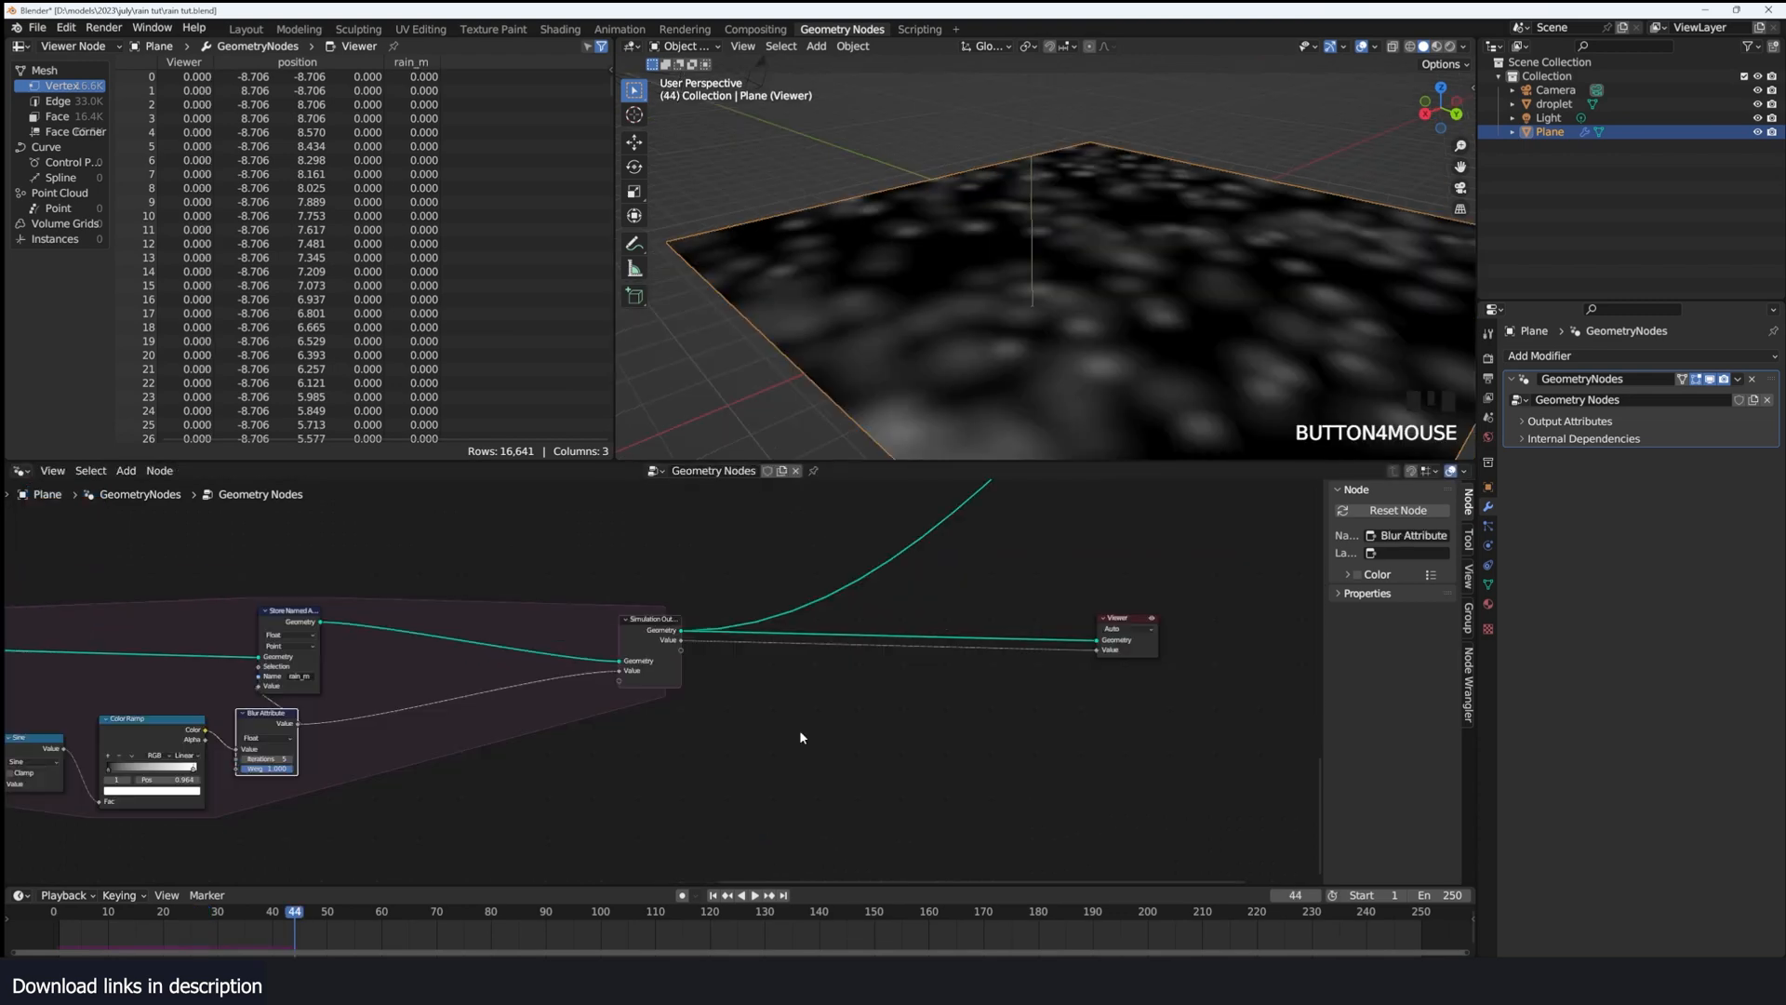
Step: Remove the Color Ramp feeding Blur Attribute and insert a Set Position node between the Simulation Output and the Viewer
{"action": "scroll", "coordinate": [710, 640], "scroll_direction": "up", "scroll_amount": 2}
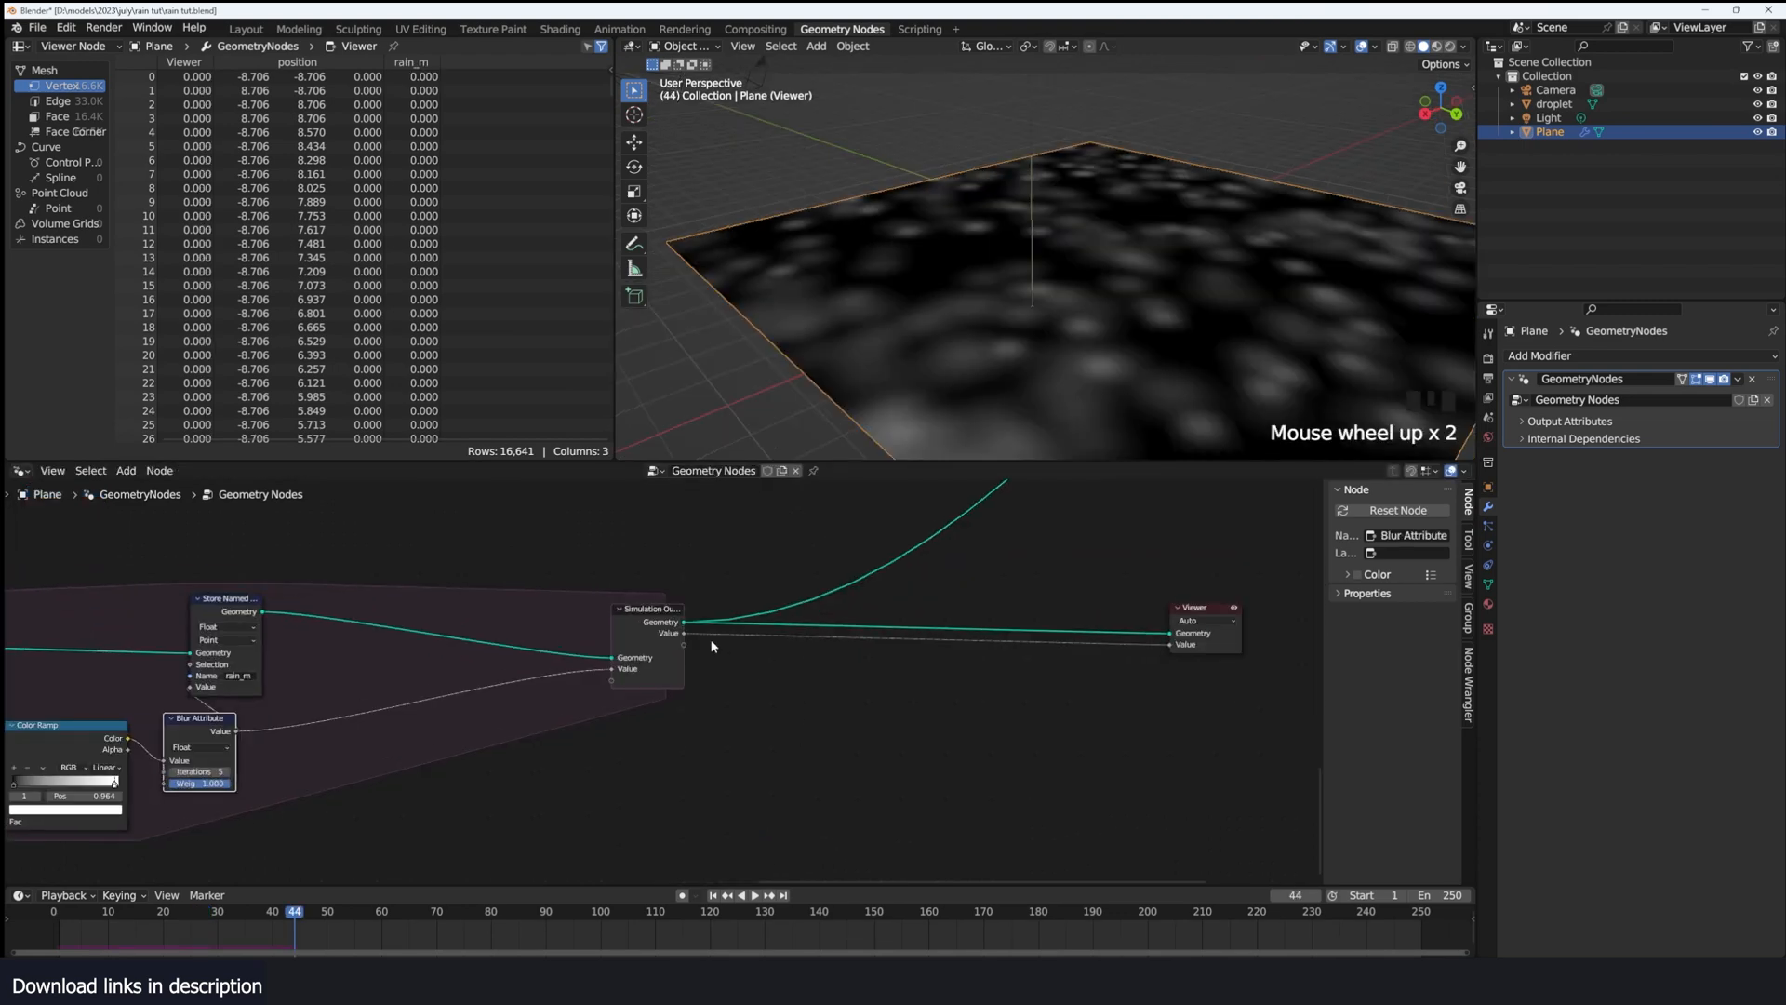
{"action": "left_click_drag", "start_coordinate": [630, 614], "coordinate": [509, 617]}
{"action": "key", "text": "shift+a"}
{"action": "type", "text": "set pos"}
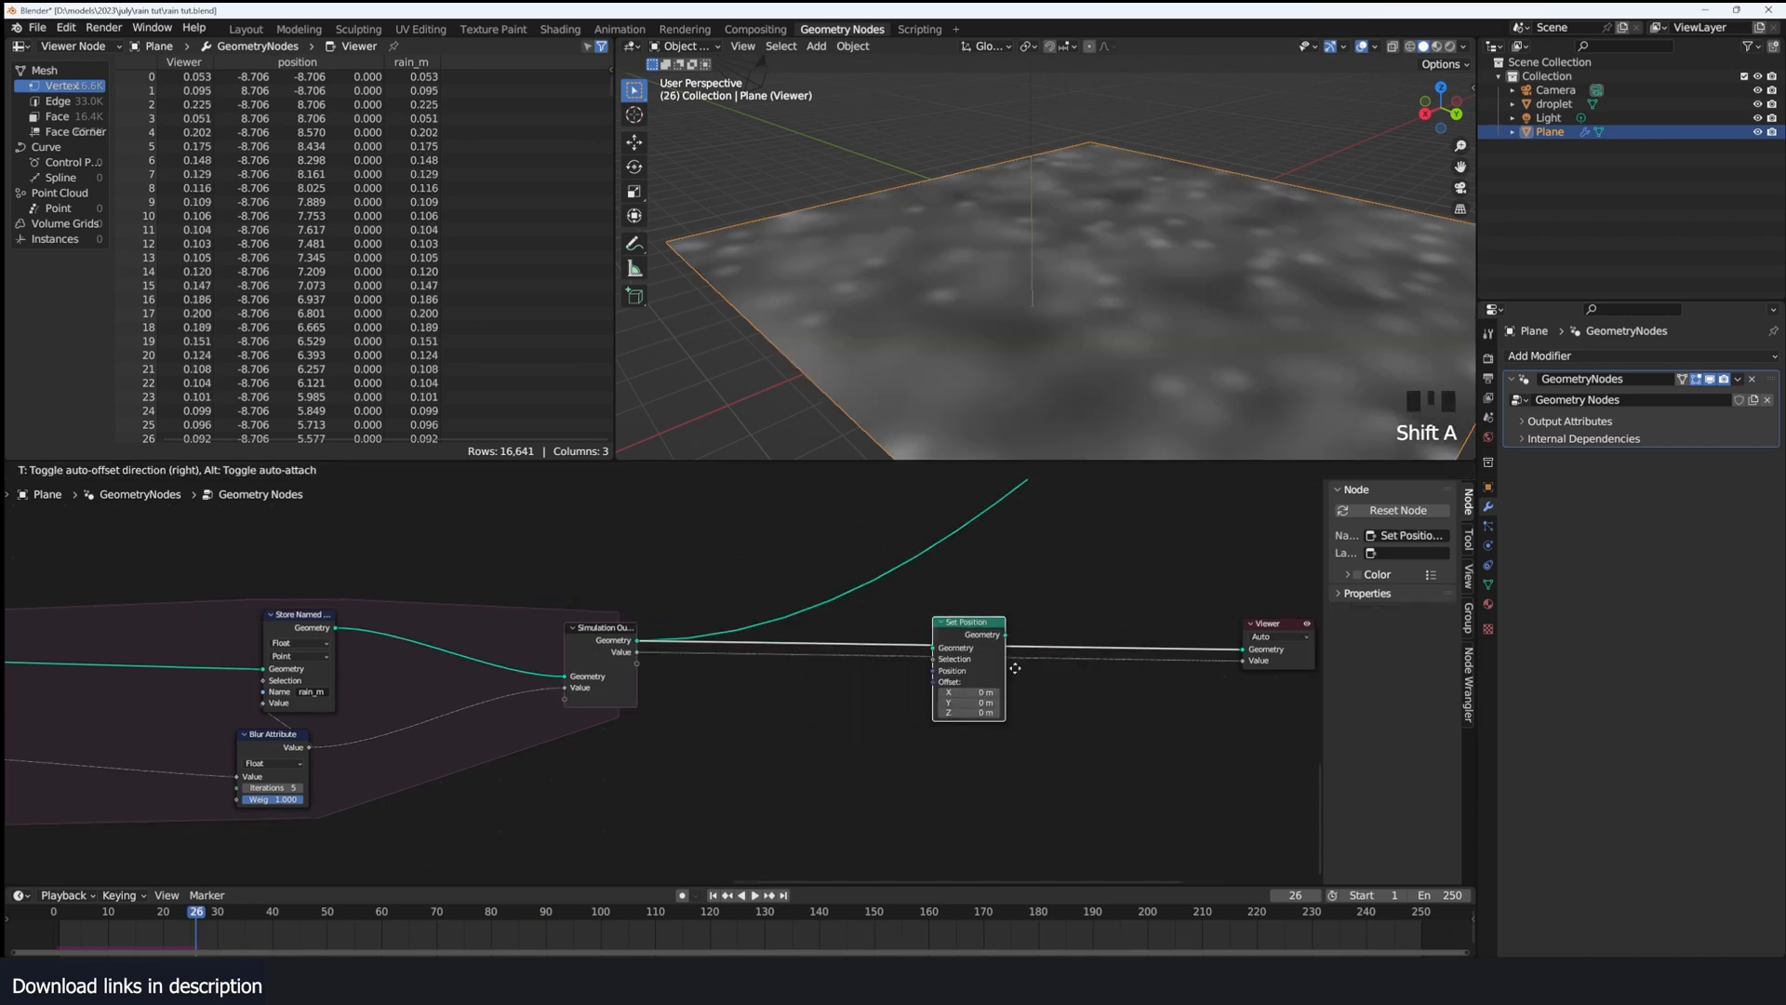
{"action": "left_click", "coordinate": [1062, 663]}
{"action": "scroll", "coordinate": [1059, 662], "scroll_direction": "up", "scroll_amount": 3}
{"action": "middle_click_drag", "start_coordinate": [504, 634], "coordinate": [474, 633]}
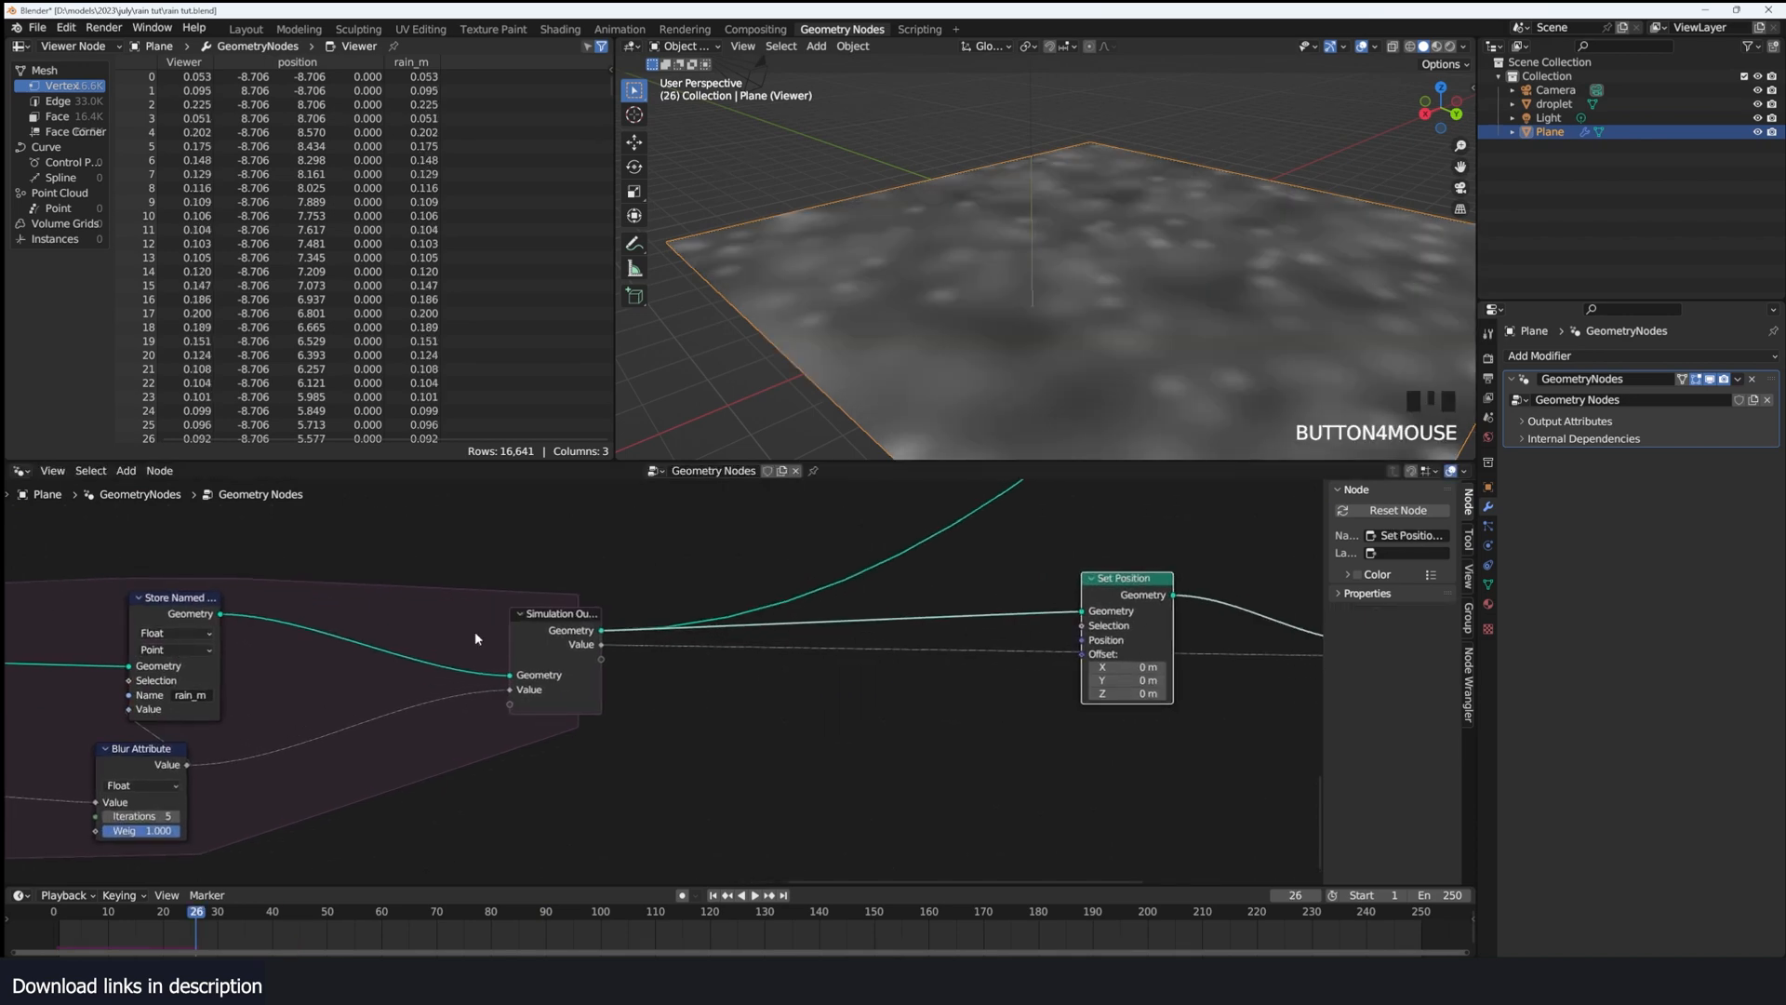
Step: Duplicate the Set Position node onto the geometry link between Store Named Attribute and the Simulation Output
{"action": "middle_click_drag", "start_coordinate": [231, 620], "coordinate": [536, 616]}
{"action": "scroll", "coordinate": [556, 626], "scroll_direction": "down", "scroll_amount": 2}
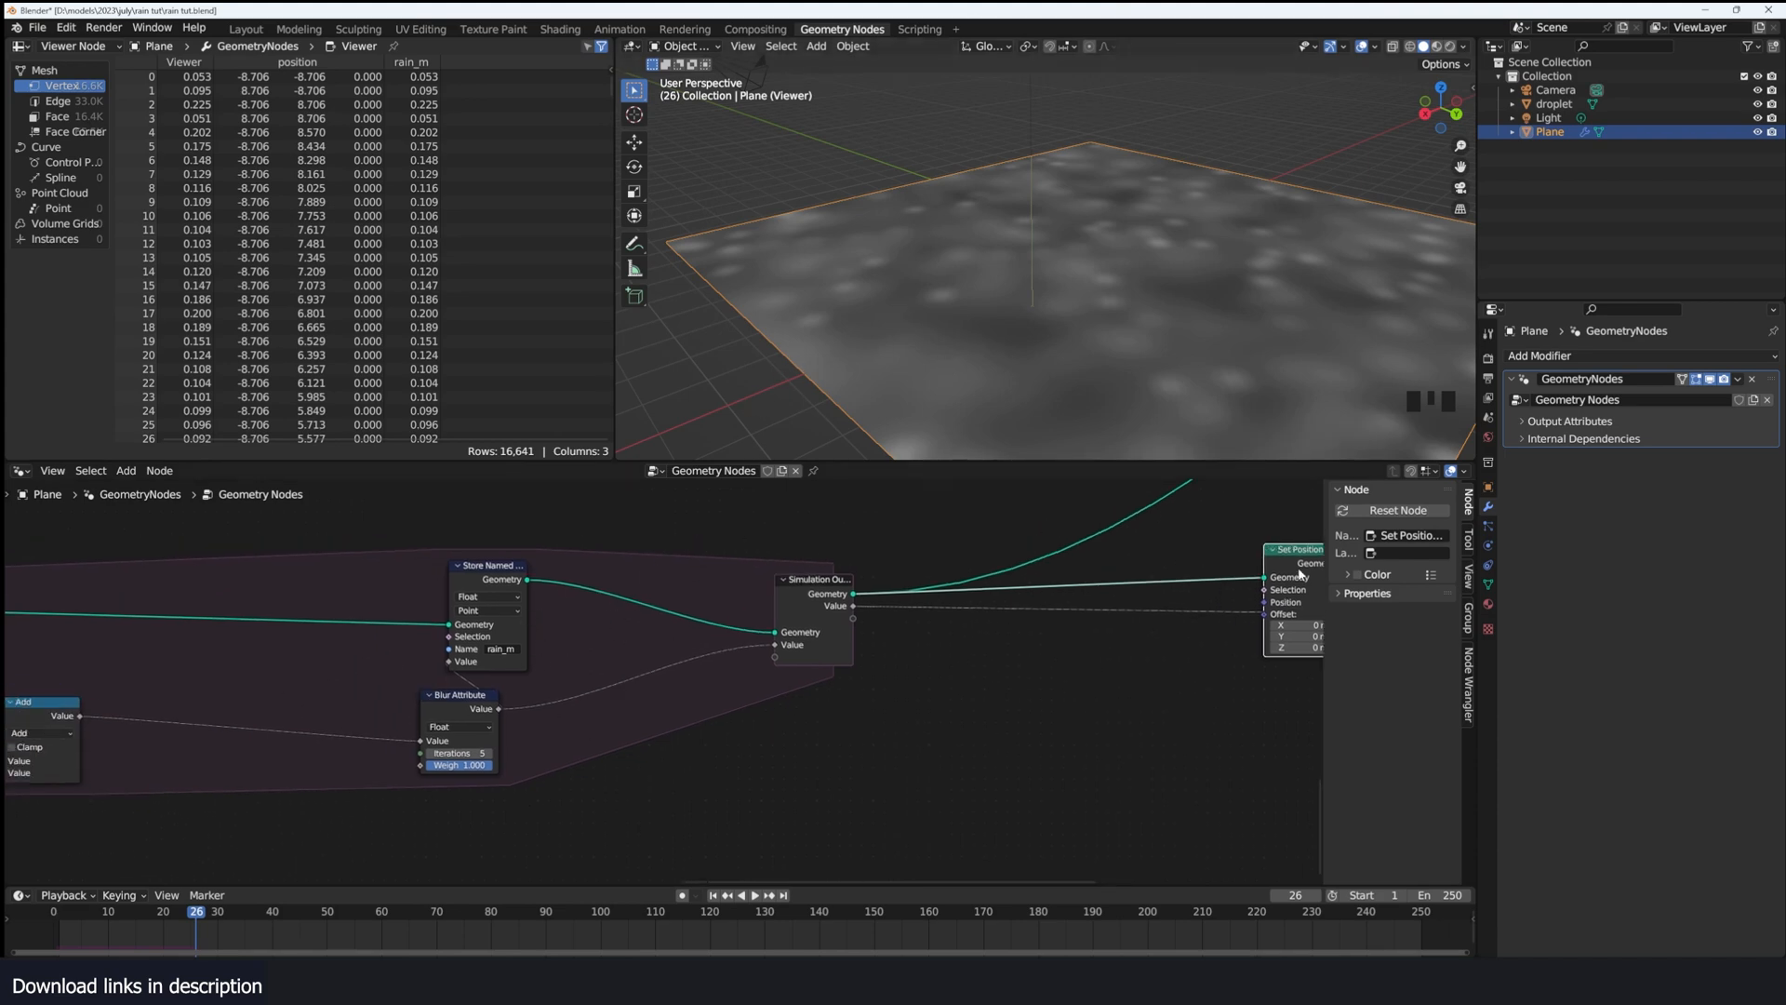
{"action": "key", "text": "shift+d"}
{"action": "left_click", "coordinate": [653, 619]}
Step: Add a Combine XYZ node, feed it into the duplicated Set Position's Offset, and drive its Z with the blurred value
{"action": "key", "text": "shift+a"}
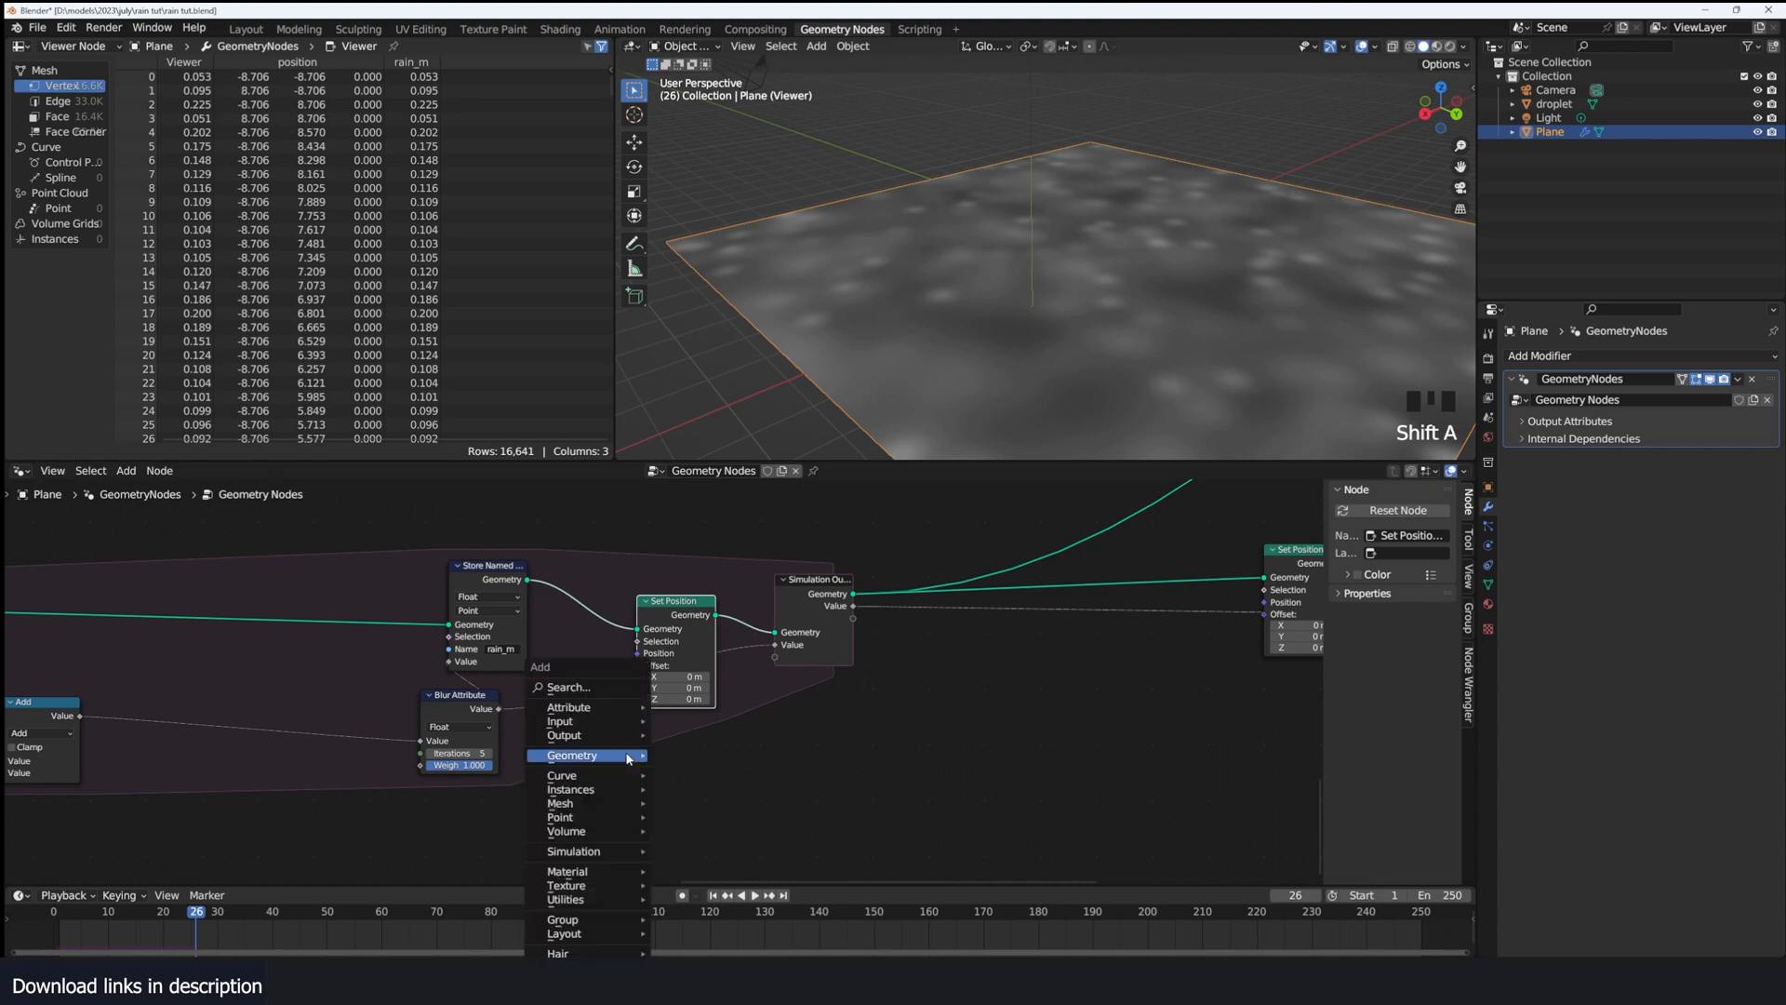
{"action": "type", "text": "x"}
{"action": "key", "text": "Return"}
{"action": "left_click", "coordinate": [696, 735]}
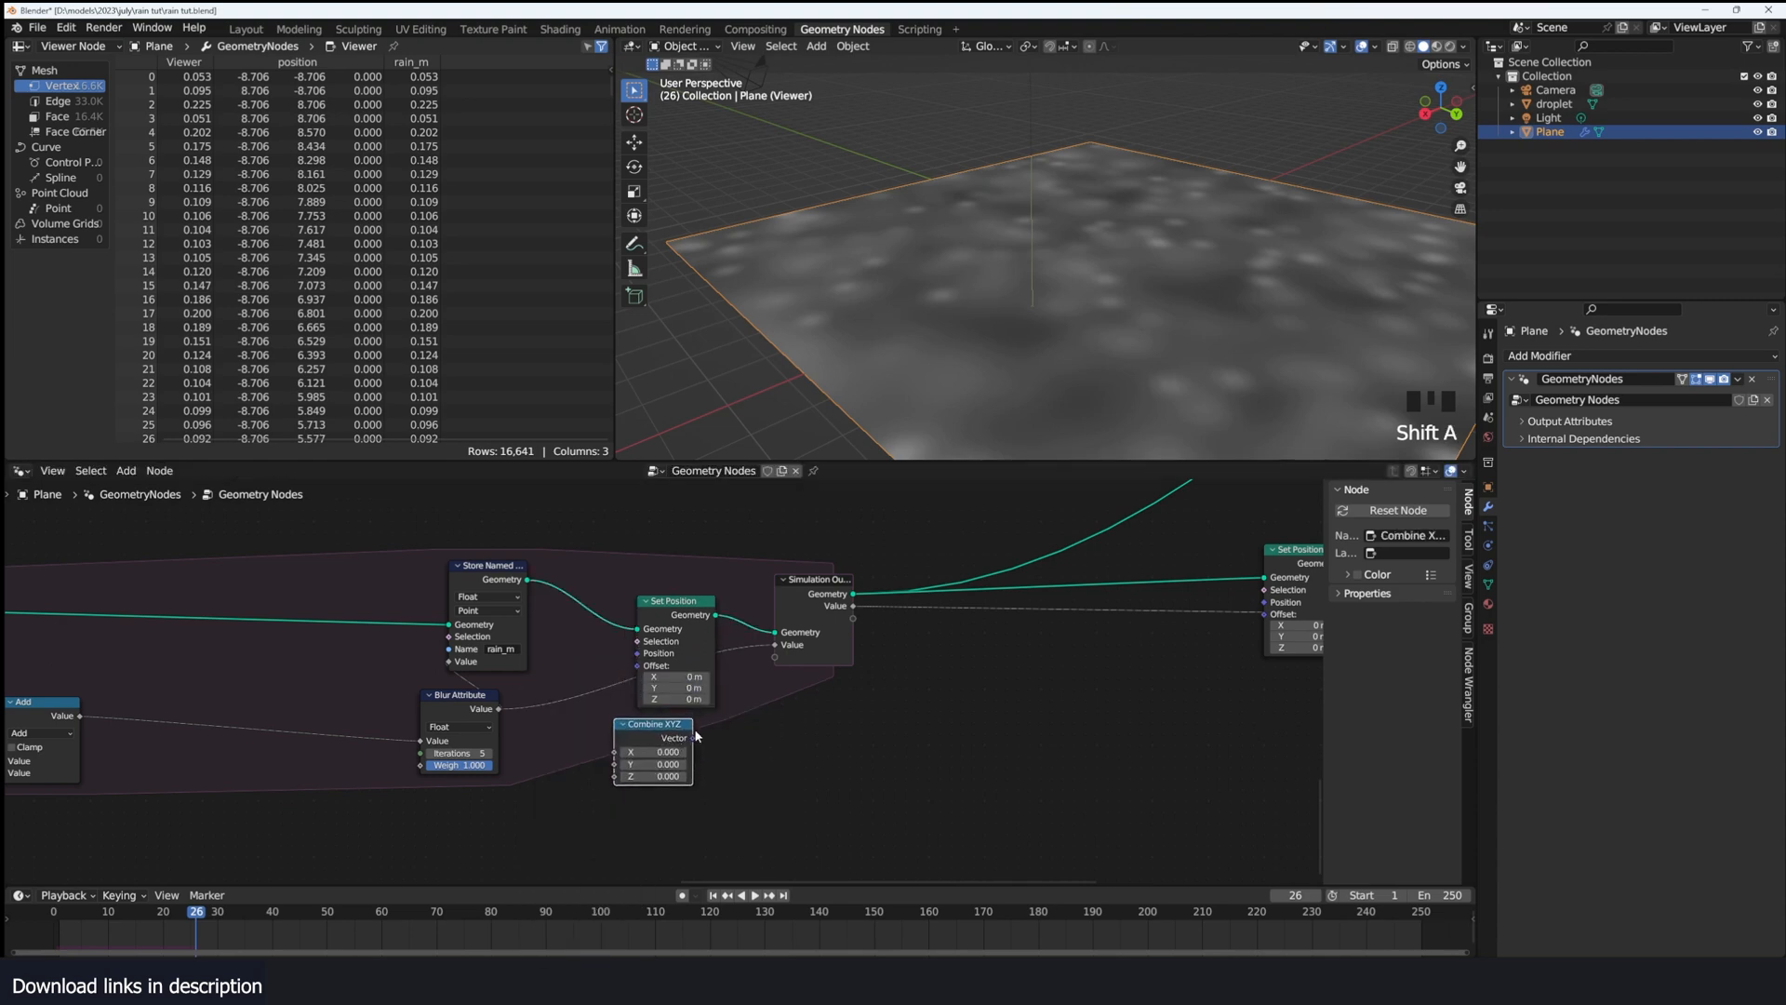
{"action": "left_click_drag", "start_coordinate": [638, 670], "coordinate": [638, 666]}
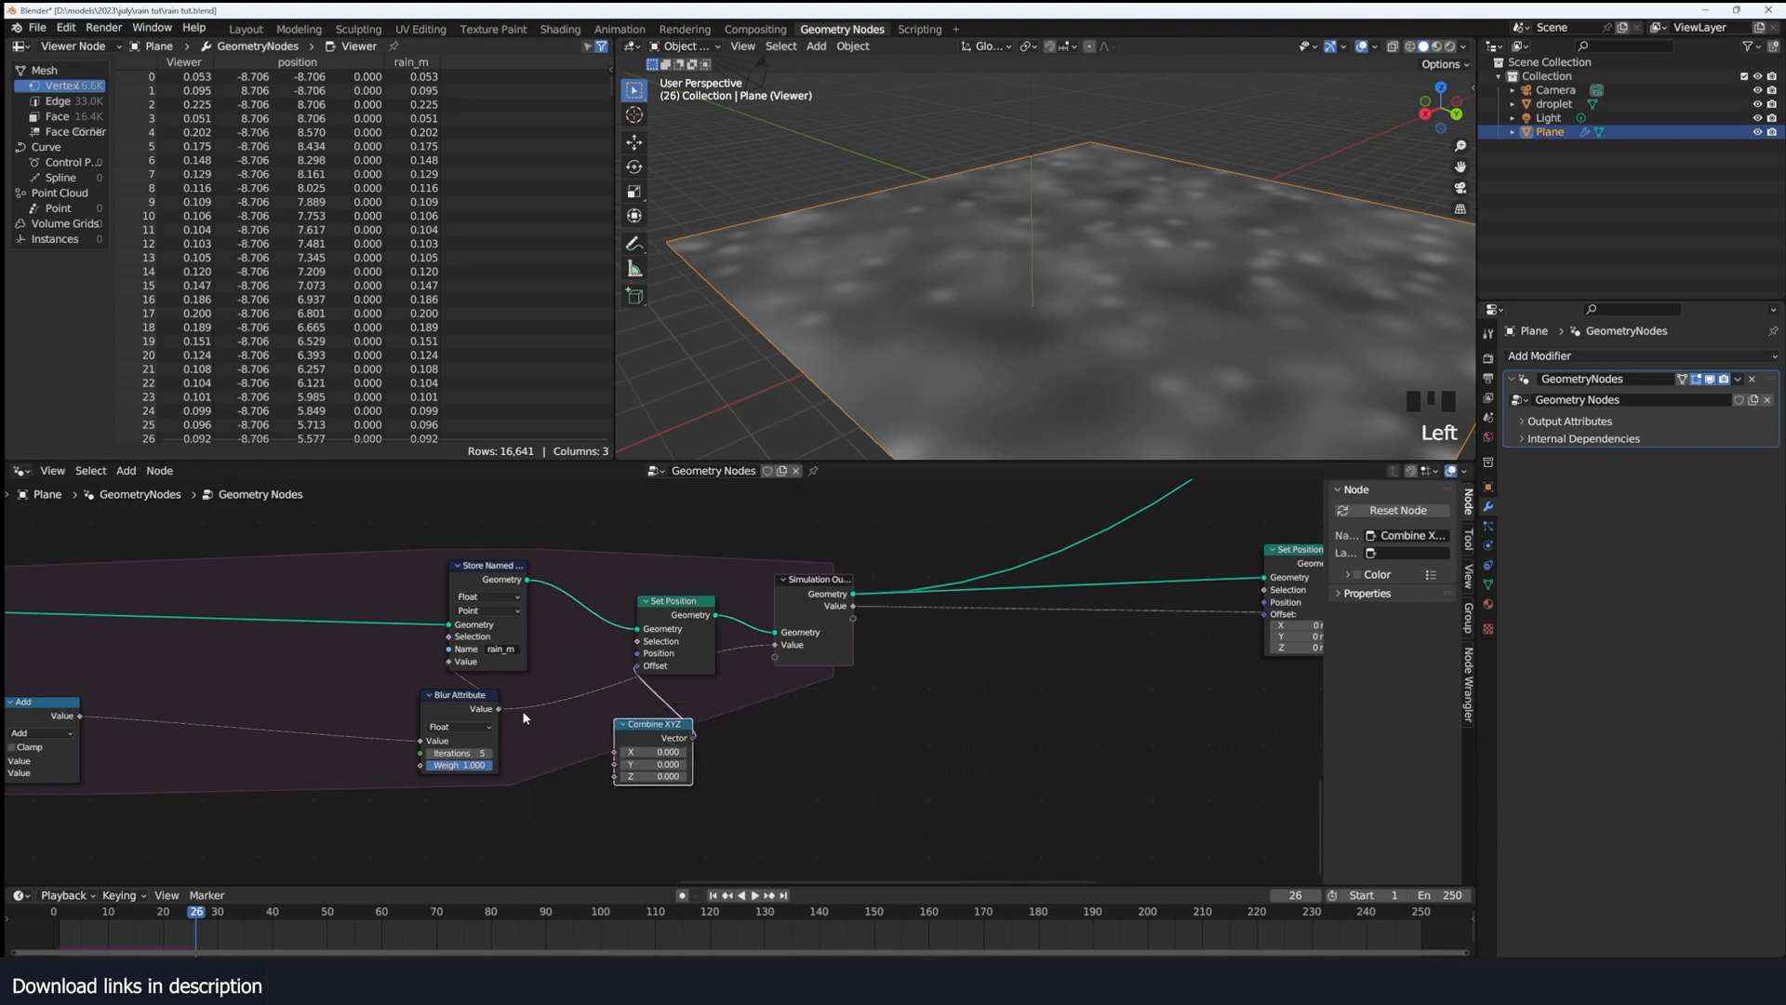
{"action": "left_click_drag", "start_coordinate": [500, 709], "coordinate": [616, 779]}
Step: Replay the simulation from the start and examine the displacement of the plane
{"action": "right_click", "coordinate": [53, 922], "text": "shift"}
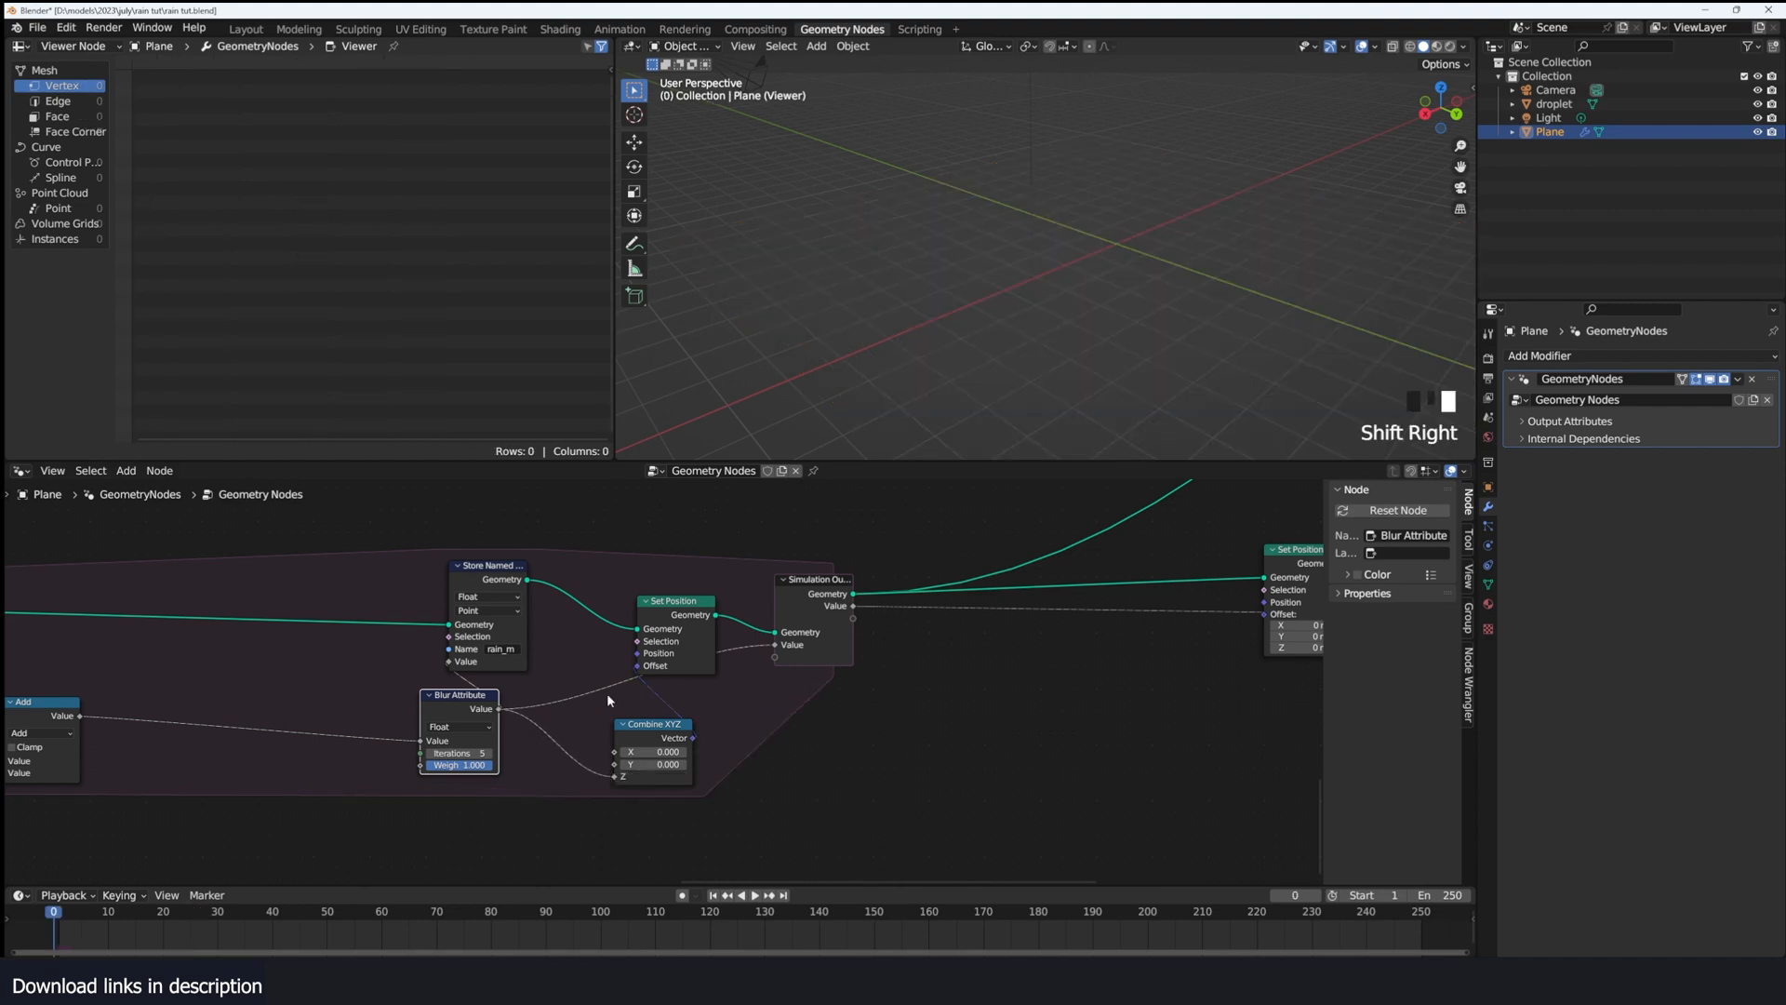
{"action": "key", "text": "space"}
{"action": "key", "text": "grave"}
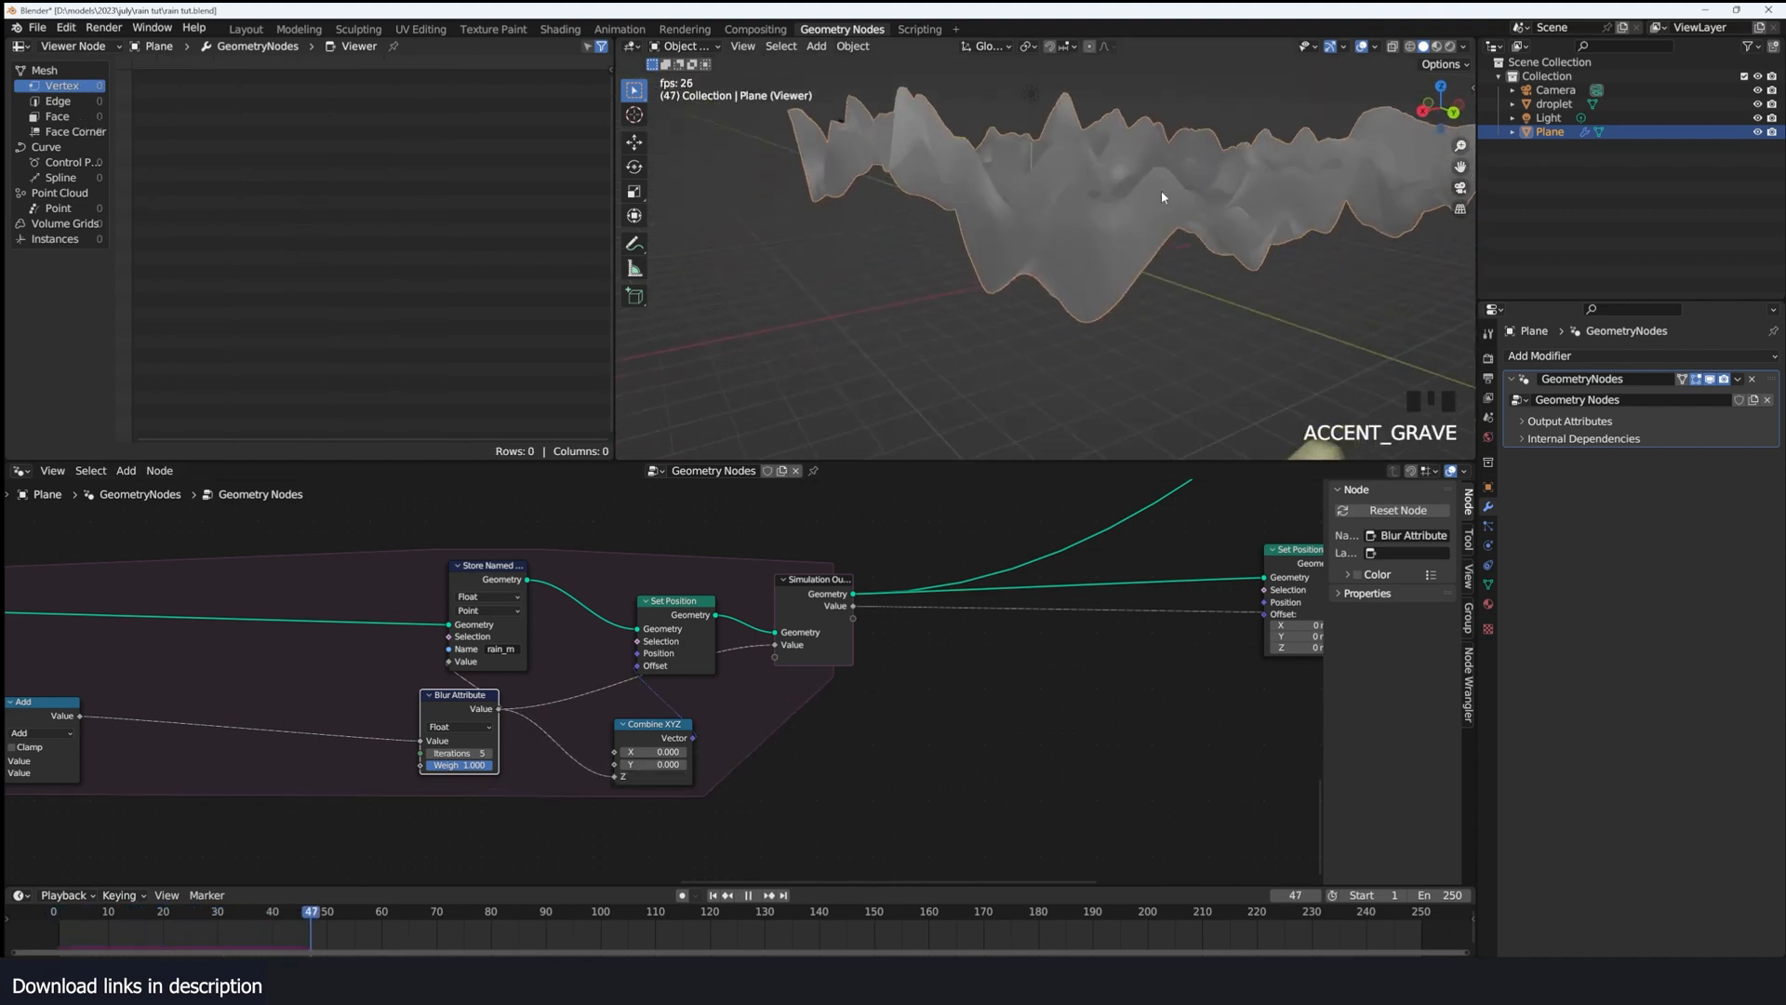
{"action": "key", "text": "space"}
{"action": "middle_click_drag", "start_coordinate": [1031, 118], "coordinate": [1128, 124]}
{"action": "key", "text": "space"}
{"action": "key", "text": "space"}
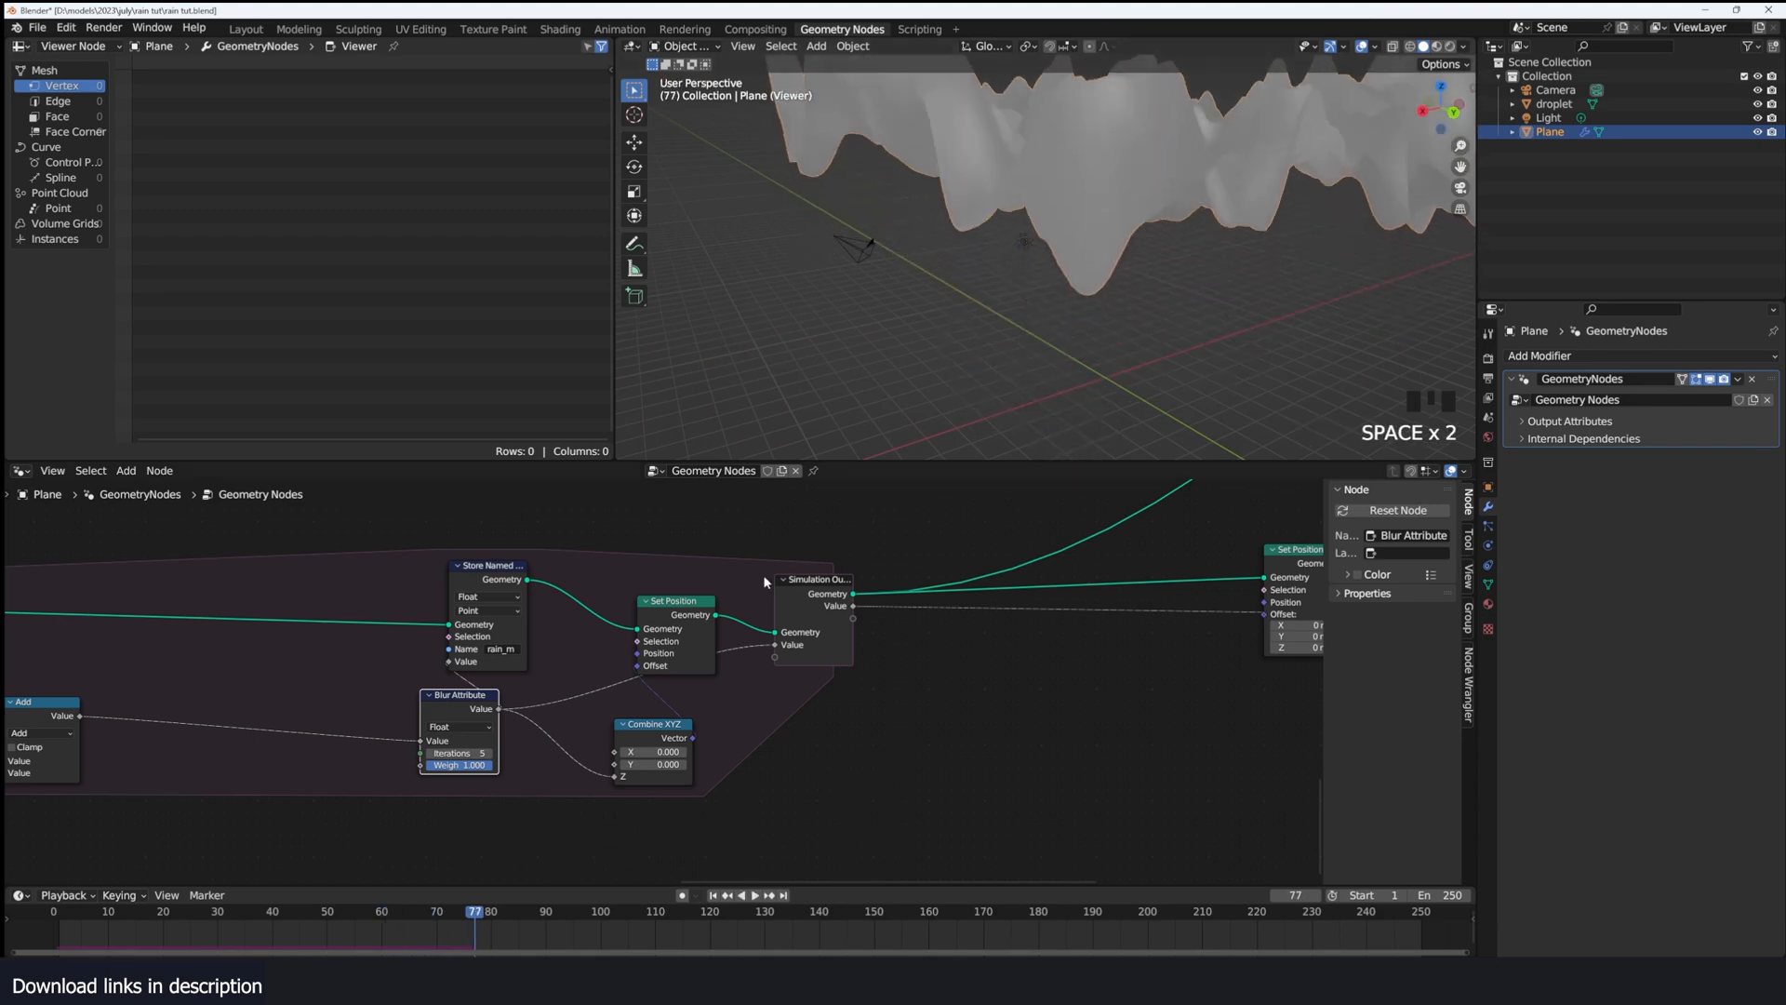
Step: Delete the Set Position and Combine XYZ nodes inside the simulation zone
{"action": "left_click_drag", "start_coordinate": [706, 550], "coordinate": [654, 790]}
{"action": "key", "text": "ctrl+x"}
Step: Add a Combine XYZ node feeding the remaining Set Position's Offset, and drive its Z with the Simulation Output's value
{"action": "middle_click_drag", "start_coordinate": [1098, 671], "coordinate": [751, 700]}
{"action": "key", "text": "shift+a"}
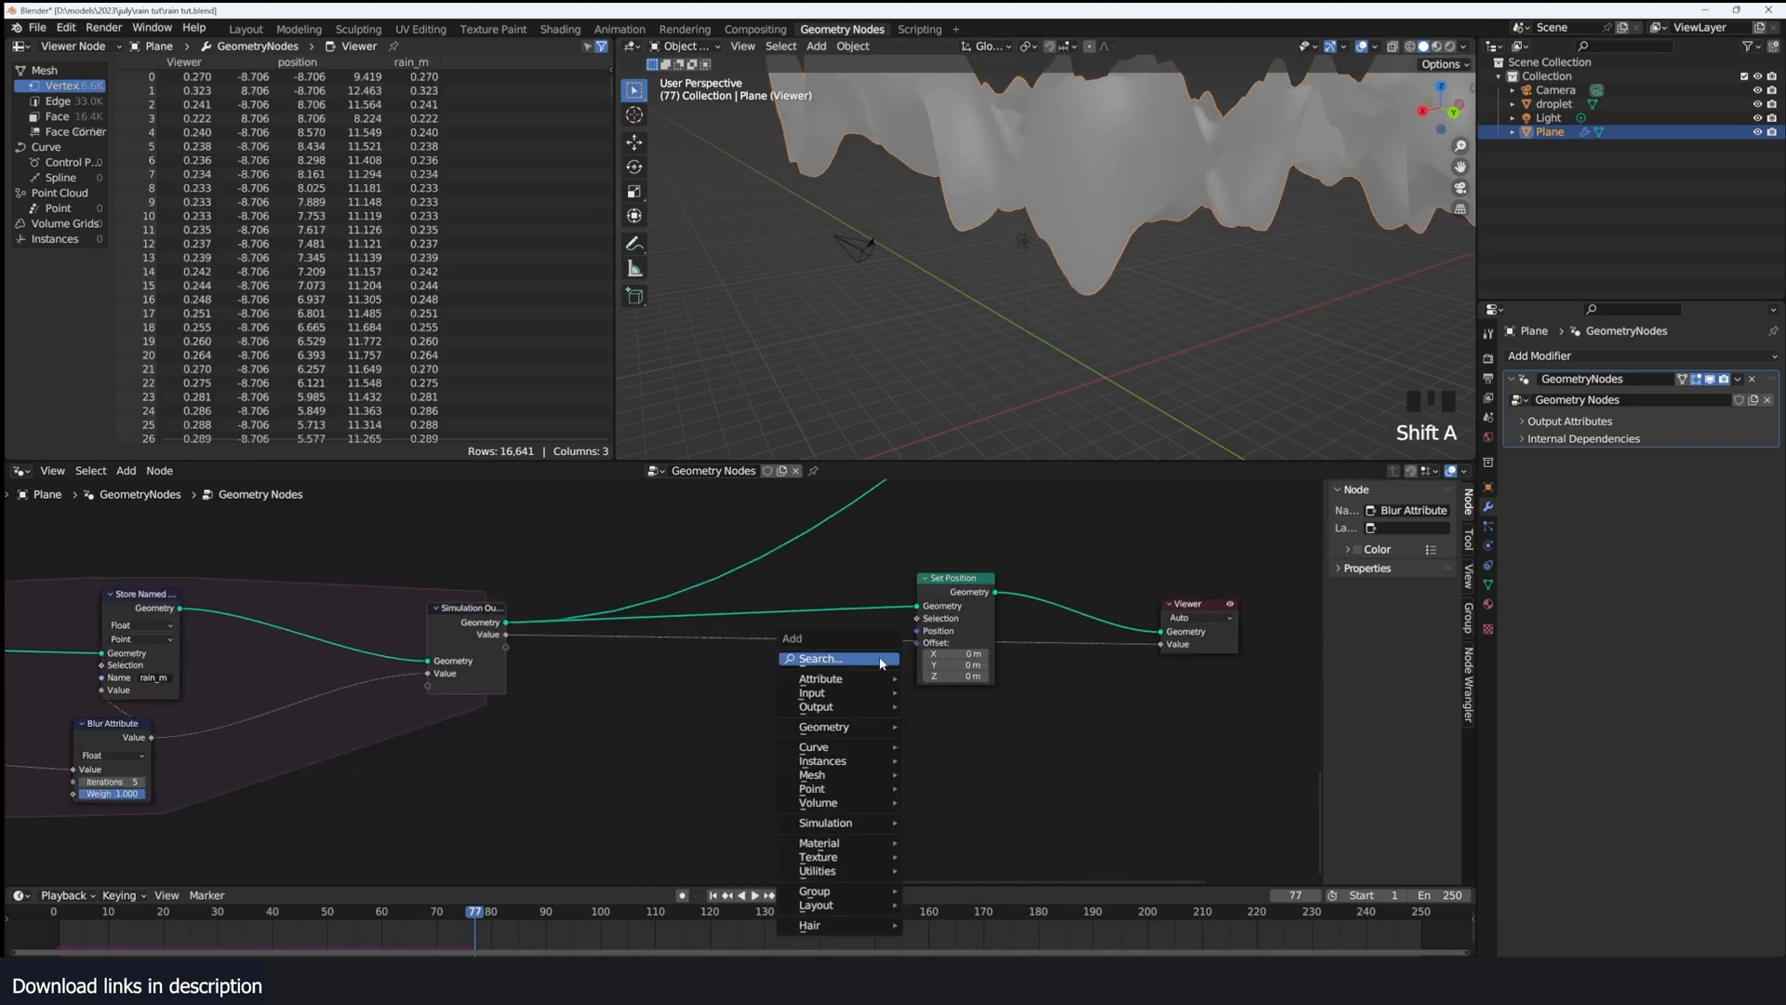
{"action": "left_click", "coordinate": [885, 661]}
{"action": "type", "text": "x"}
{"action": "key", "text": "Return"}
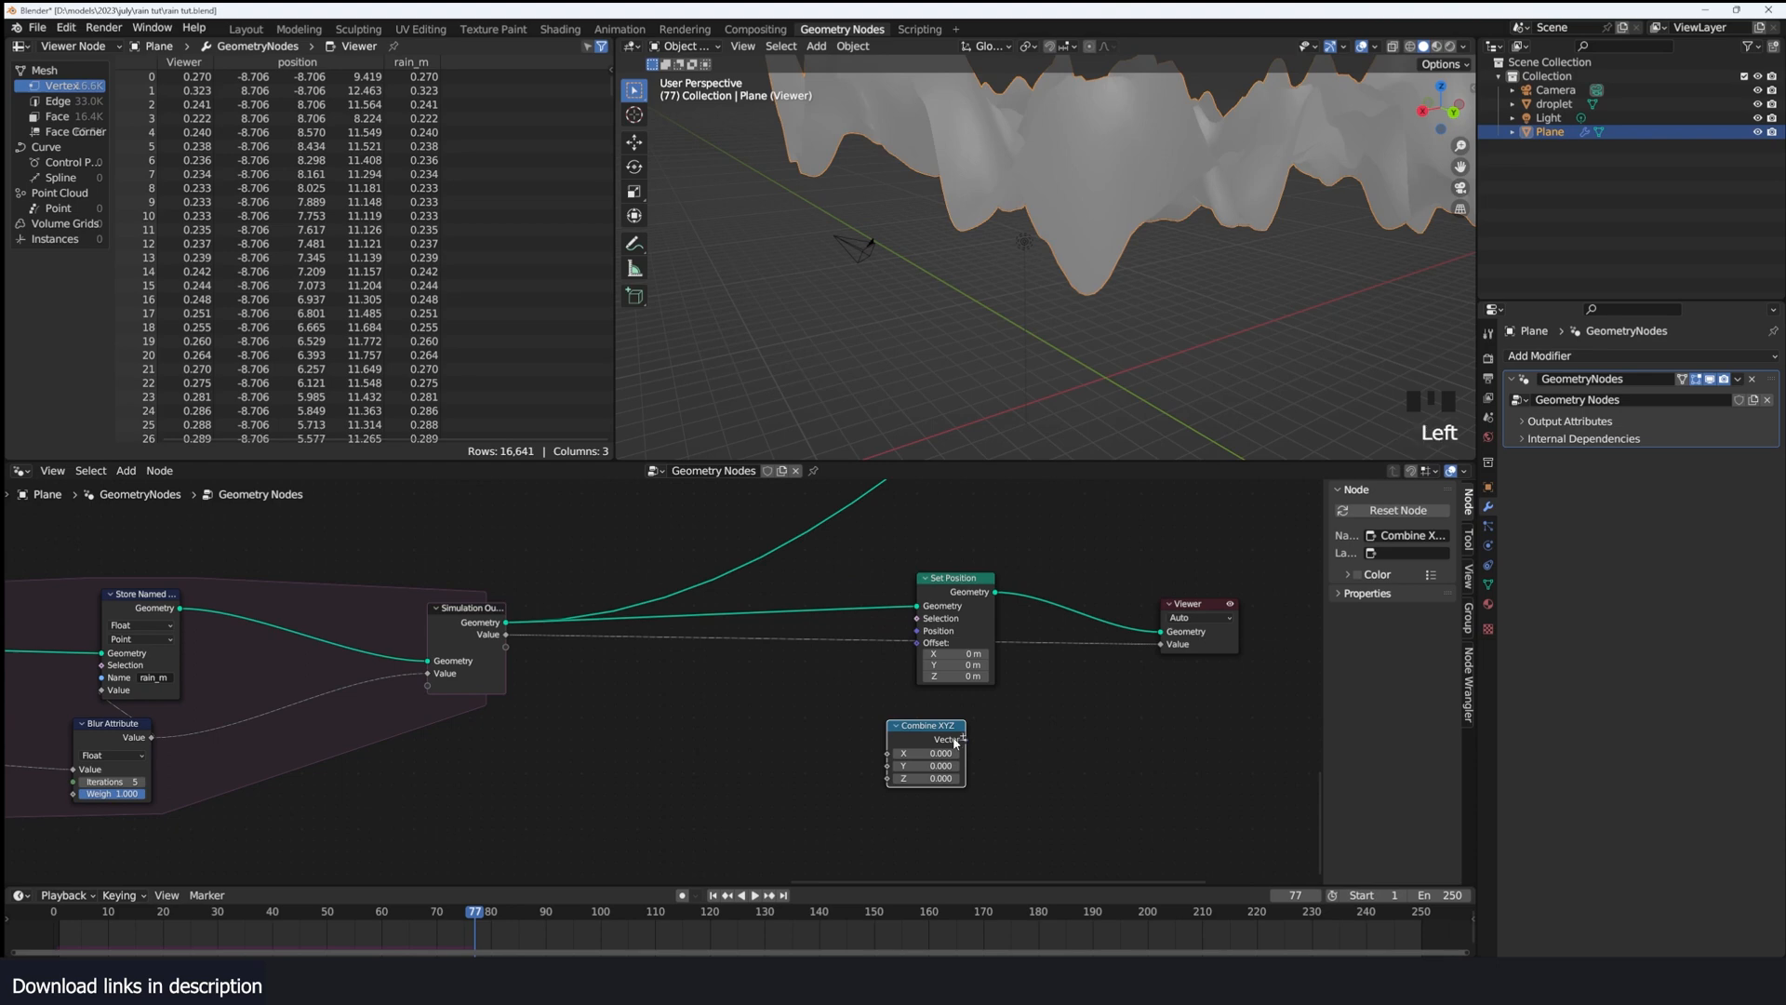
{"action": "left_click_drag", "start_coordinate": [964, 740], "coordinate": [918, 643]}
{"action": "left_click_drag", "start_coordinate": [505, 635], "coordinate": [886, 778]}
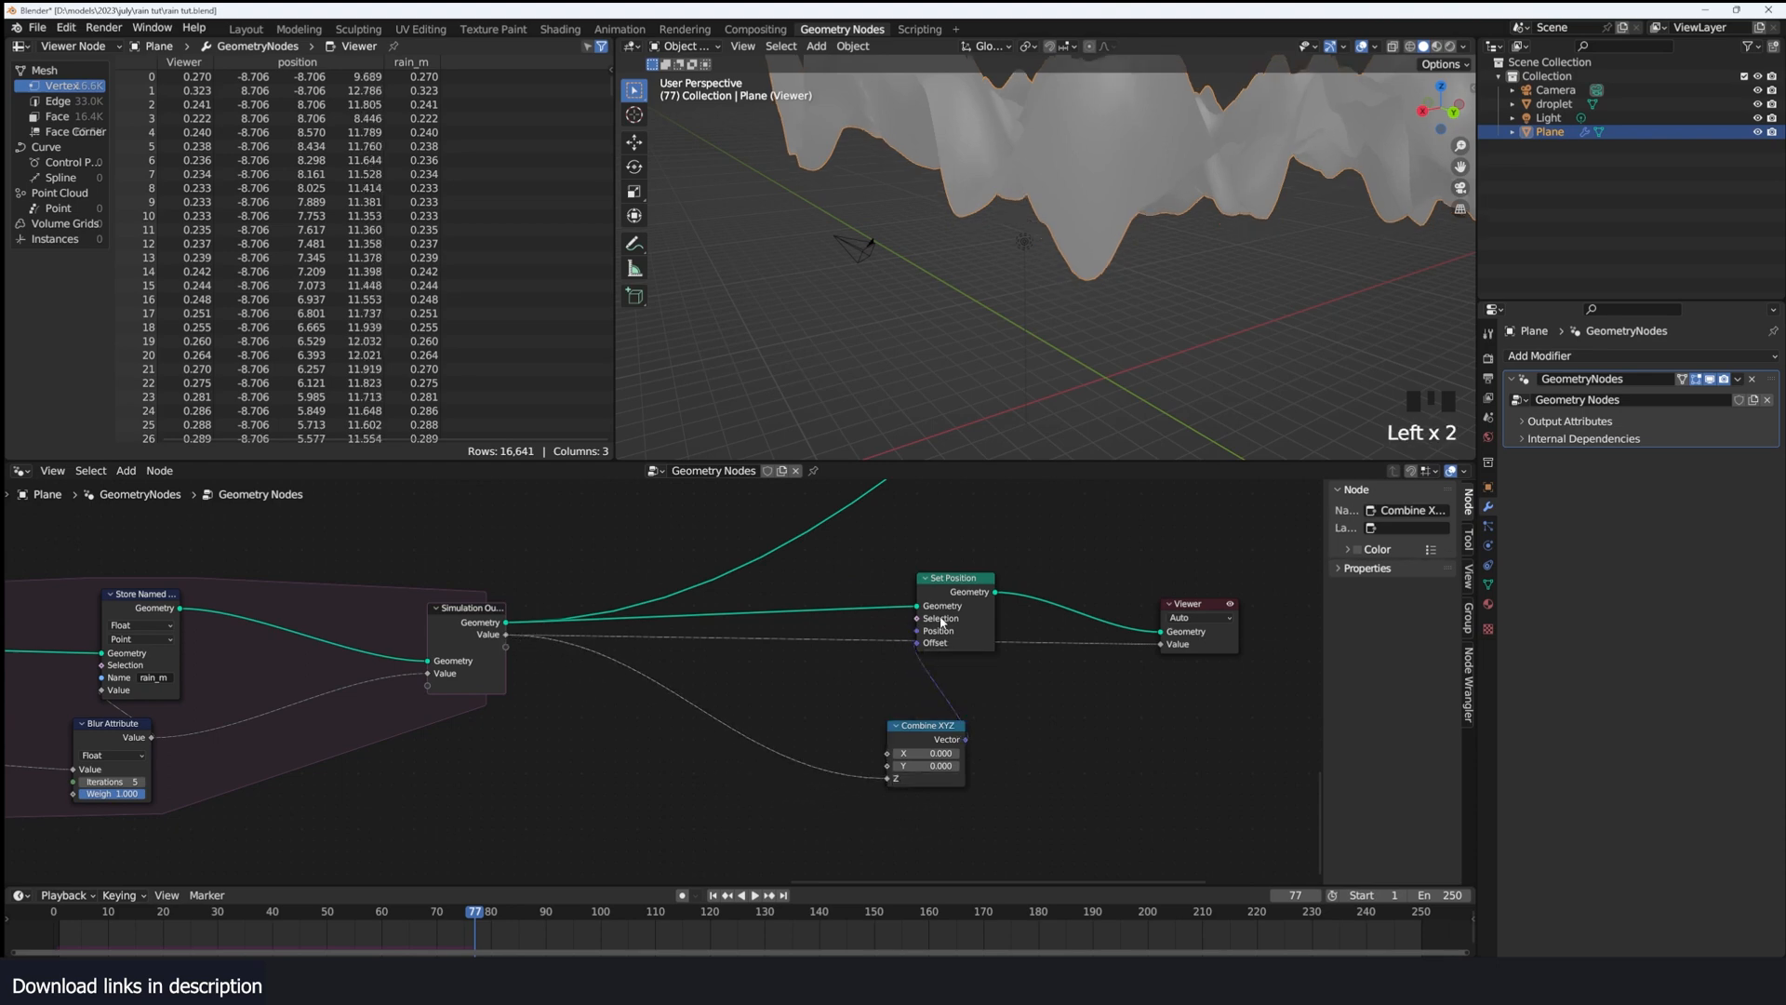
Step: Replay the simulation, unlink the value from the Viewer, and inspect the displaced surface up close
{"action": "scroll", "coordinate": [1102, 258], "scroll_direction": "up", "scroll_amount": 2}
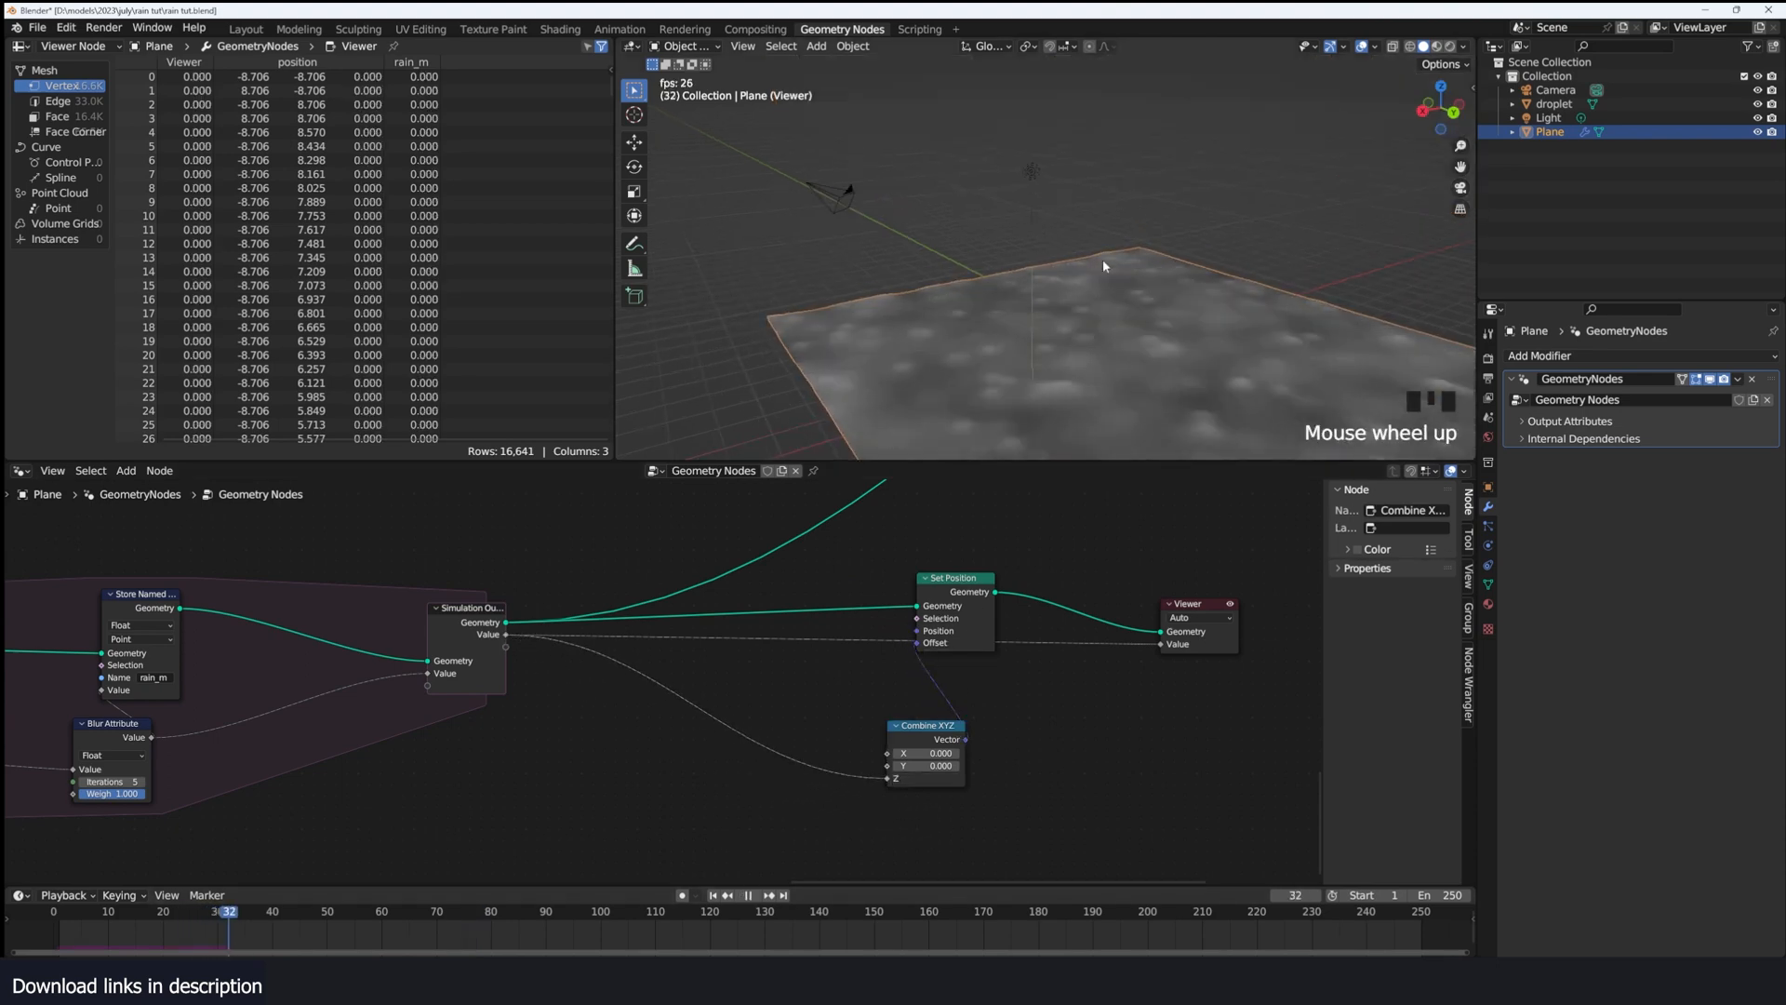
{"action": "middle_click_drag", "start_coordinate": [1102, 258], "coordinate": [1124, 301]}
{"action": "scroll", "coordinate": [1125, 296], "scroll_direction": "up", "scroll_amount": 2}
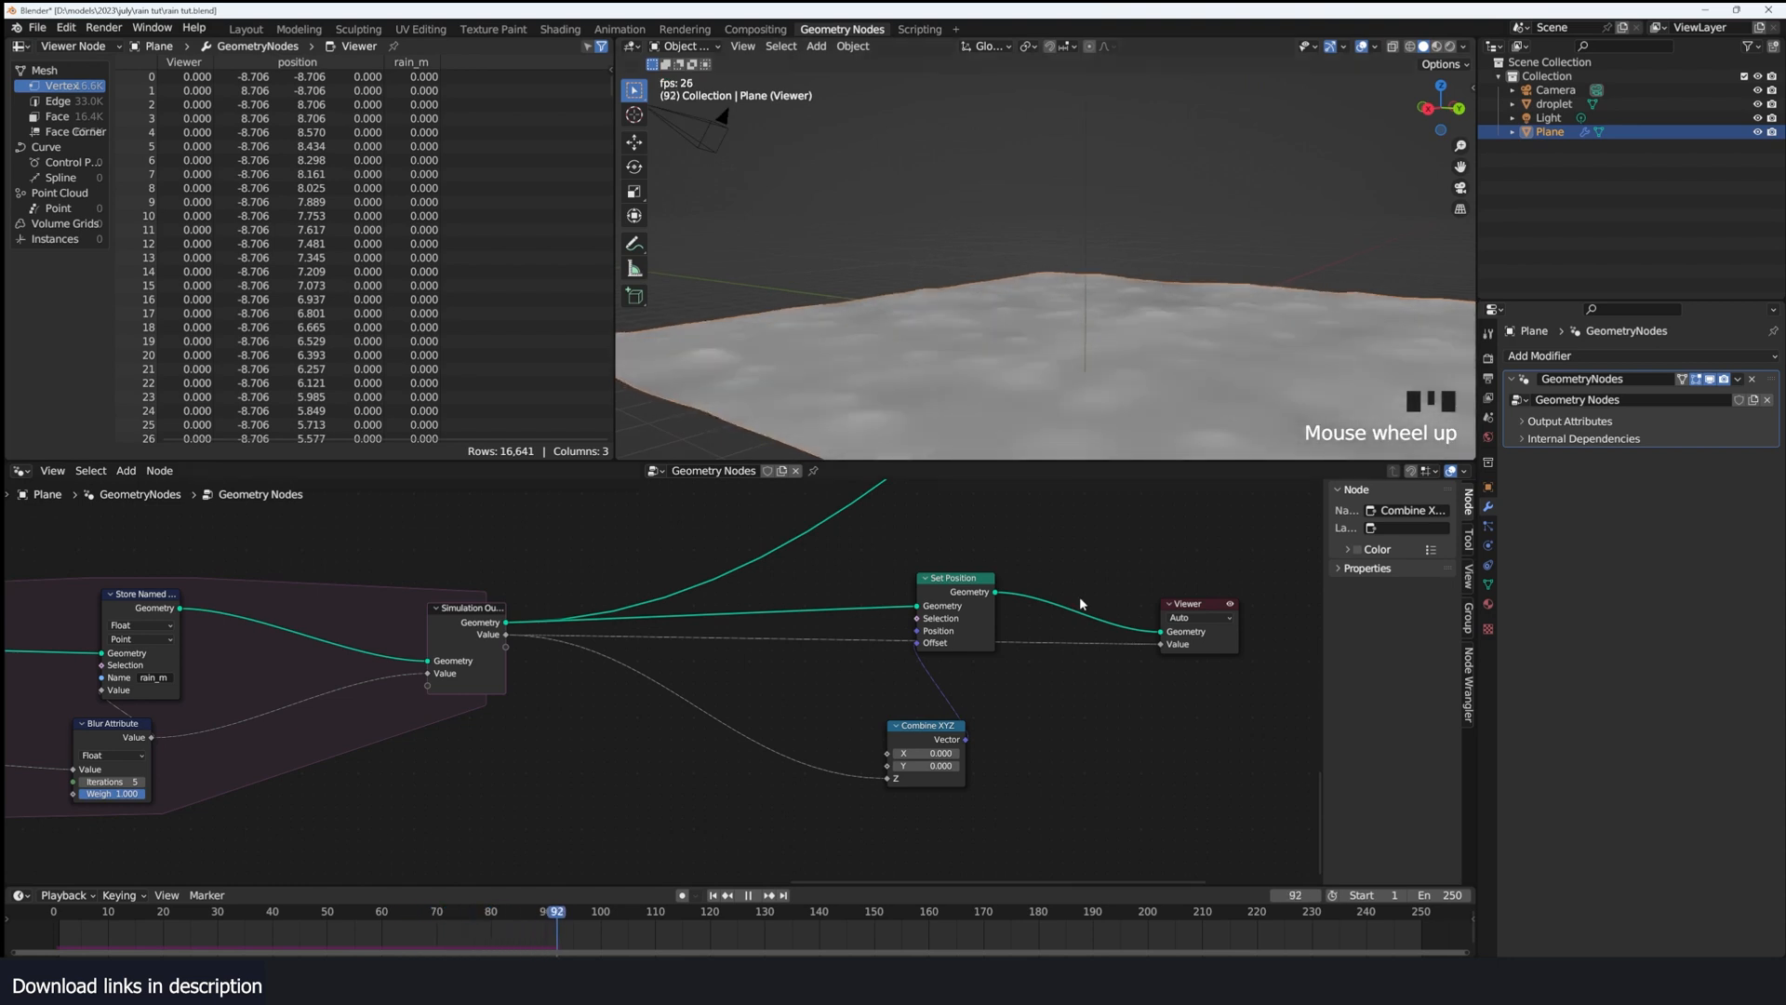
{"action": "scroll", "coordinate": [1070, 642], "scroll_direction": "down", "scroll_amount": 3}
{"action": "left_click_drag", "start_coordinate": [1059, 652], "coordinate": [1035, 586]}
{"action": "middle_click_drag", "start_coordinate": [1092, 277], "coordinate": [1115, 347]}
{"action": "scroll", "coordinate": [1160, 333], "scroll_direction": "up", "scroll_amount": 2}
{"action": "key", "text": "space"}
Step: Insert a Set Shade Smooth node after Set Position, set the blur iterations to 7, and replay the simulation
{"action": "key", "text": "shift+a"}
{"action": "type", "text": "smo"}
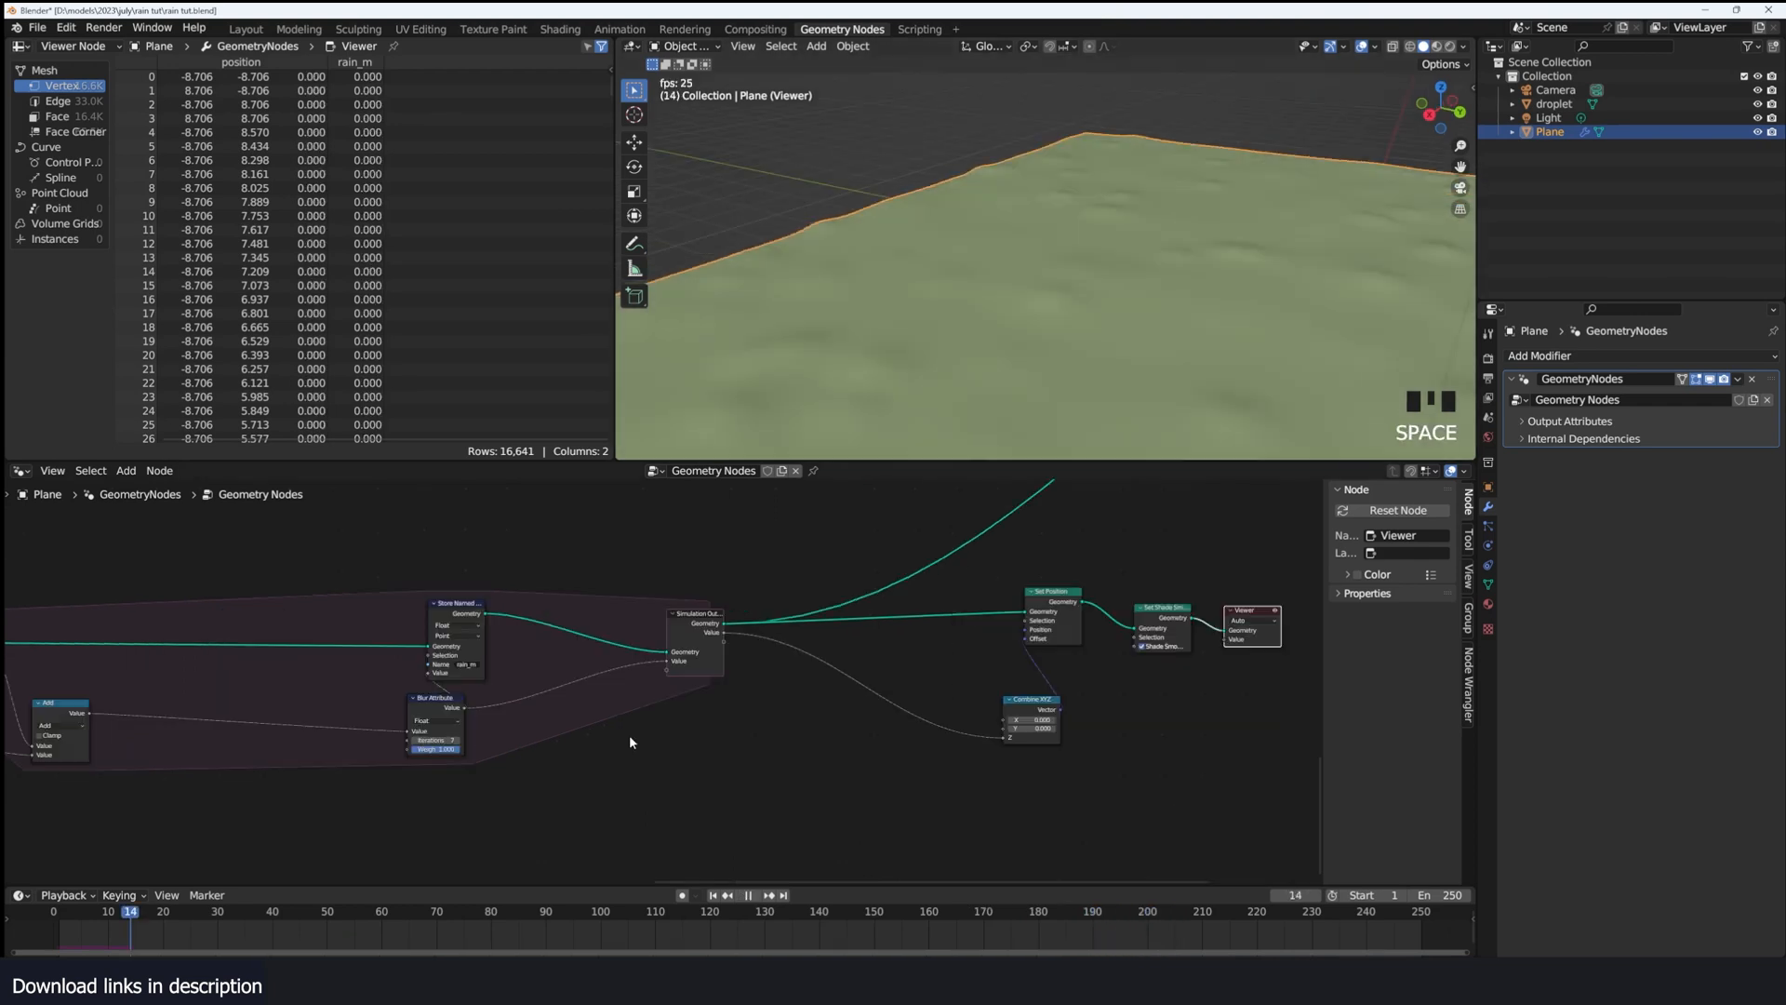
{"action": "scroll", "coordinate": [629, 734], "scroll_direction": "down", "scroll_amount": 3}
{"action": "middle_click_drag", "start_coordinate": [1029, 356], "coordinate": [1053, 328]}
{"action": "key", "text": "grave"}
{"action": "scroll", "coordinate": [882, 731], "scroll_direction": "down", "scroll_amount": 2}
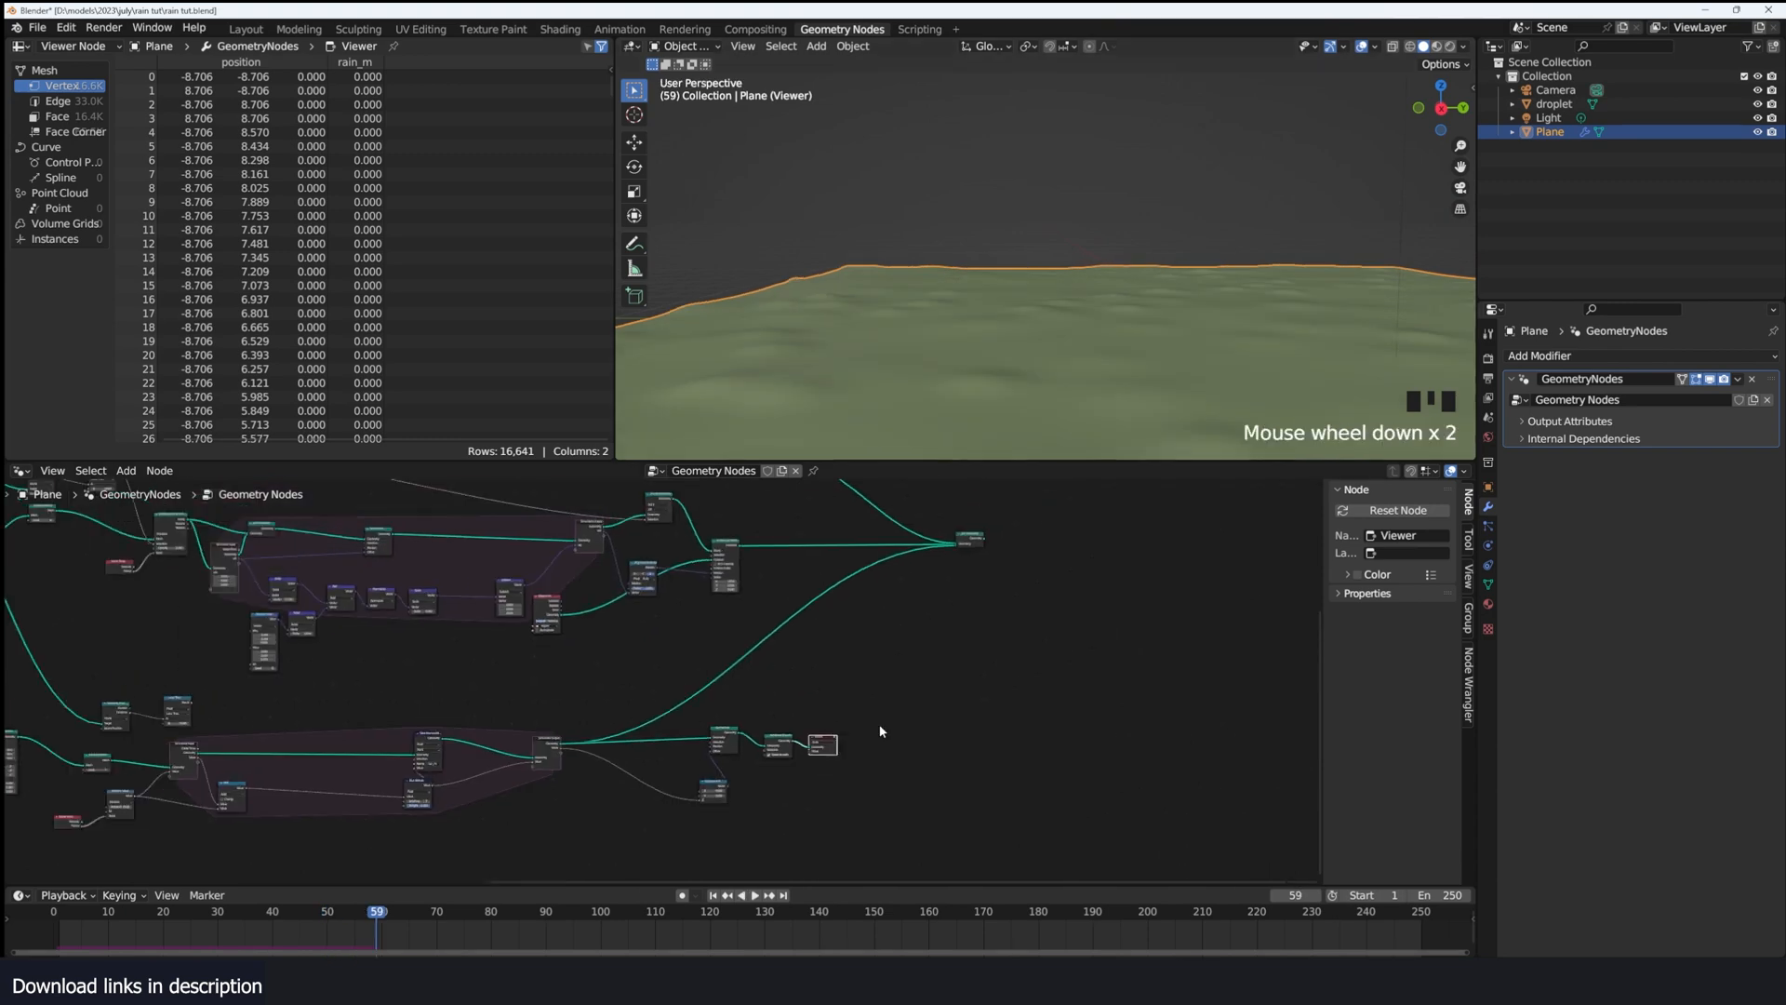
Step: Link the Set Shade Smooth geometry into Join Geometry and preview the joined result in the Viewer
{"action": "scroll", "coordinate": [872, 696], "scroll_direction": "up", "scroll_amount": 2}
{"action": "left_click_drag", "start_coordinate": [826, 769], "coordinate": [1030, 523]}
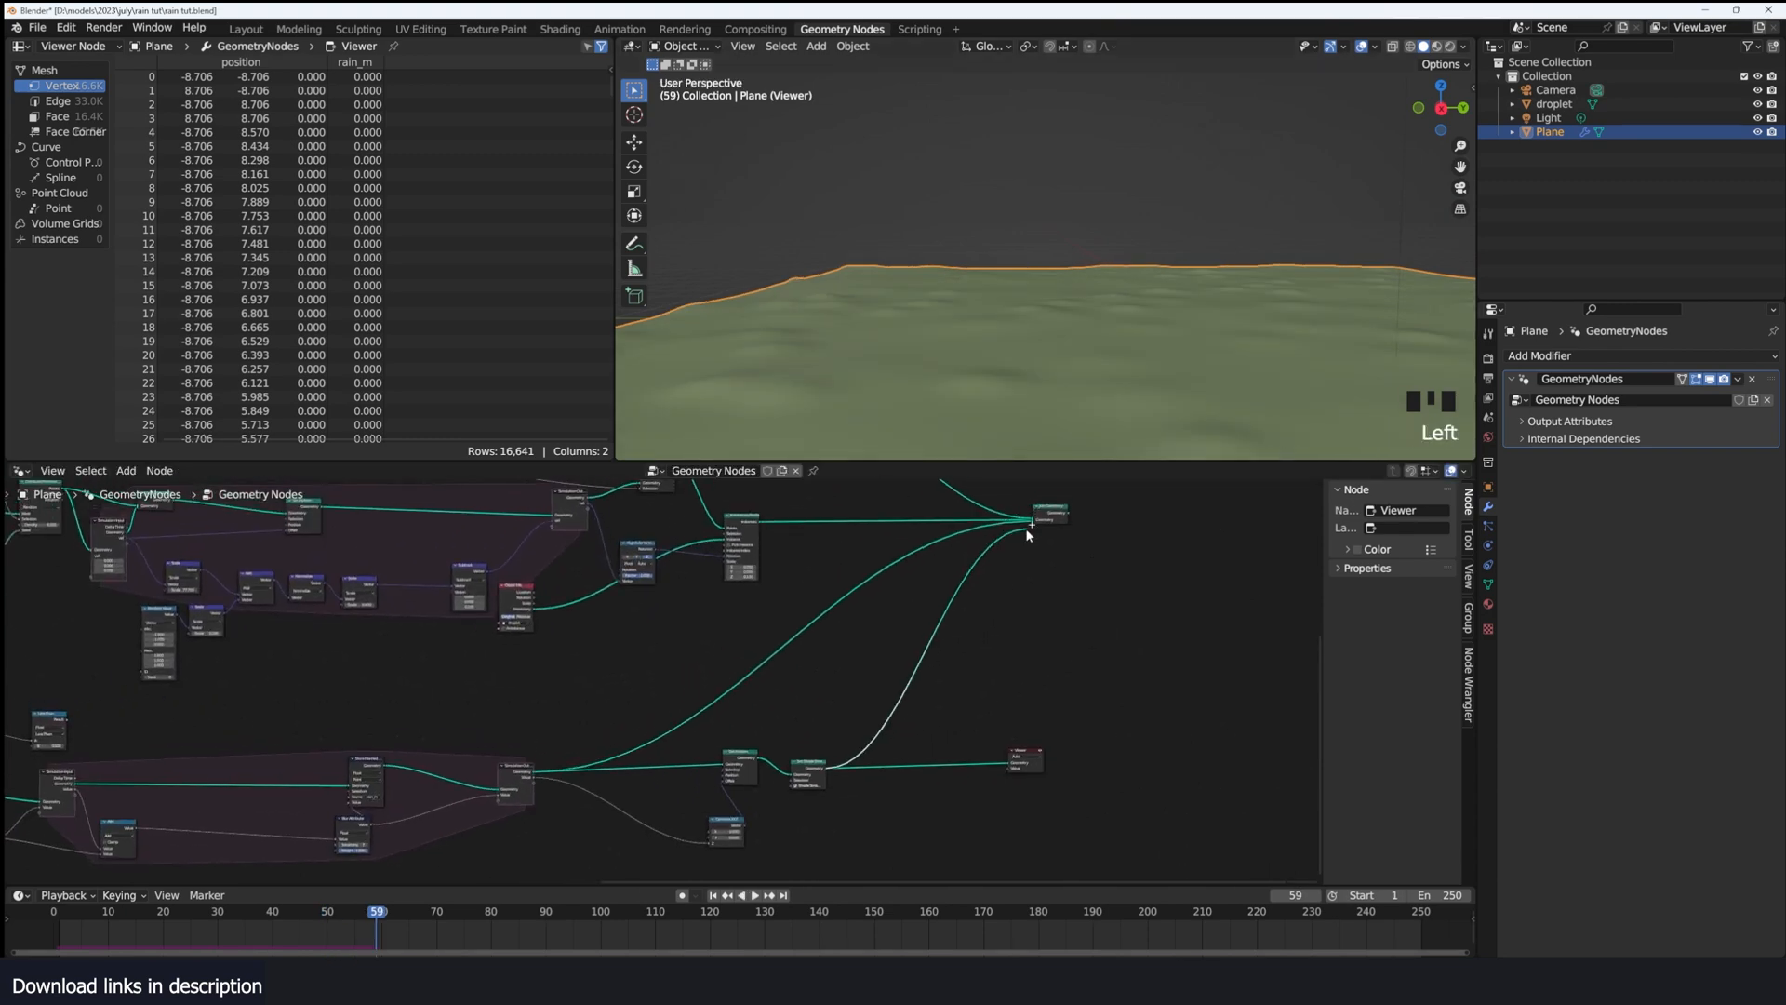
{"action": "left_click", "coordinate": [1032, 529], "text": "ctrl+shift"}
Step: Replay the simulation and examine the rain falling on the displaced surface from several angles
{"action": "key", "text": "space"}
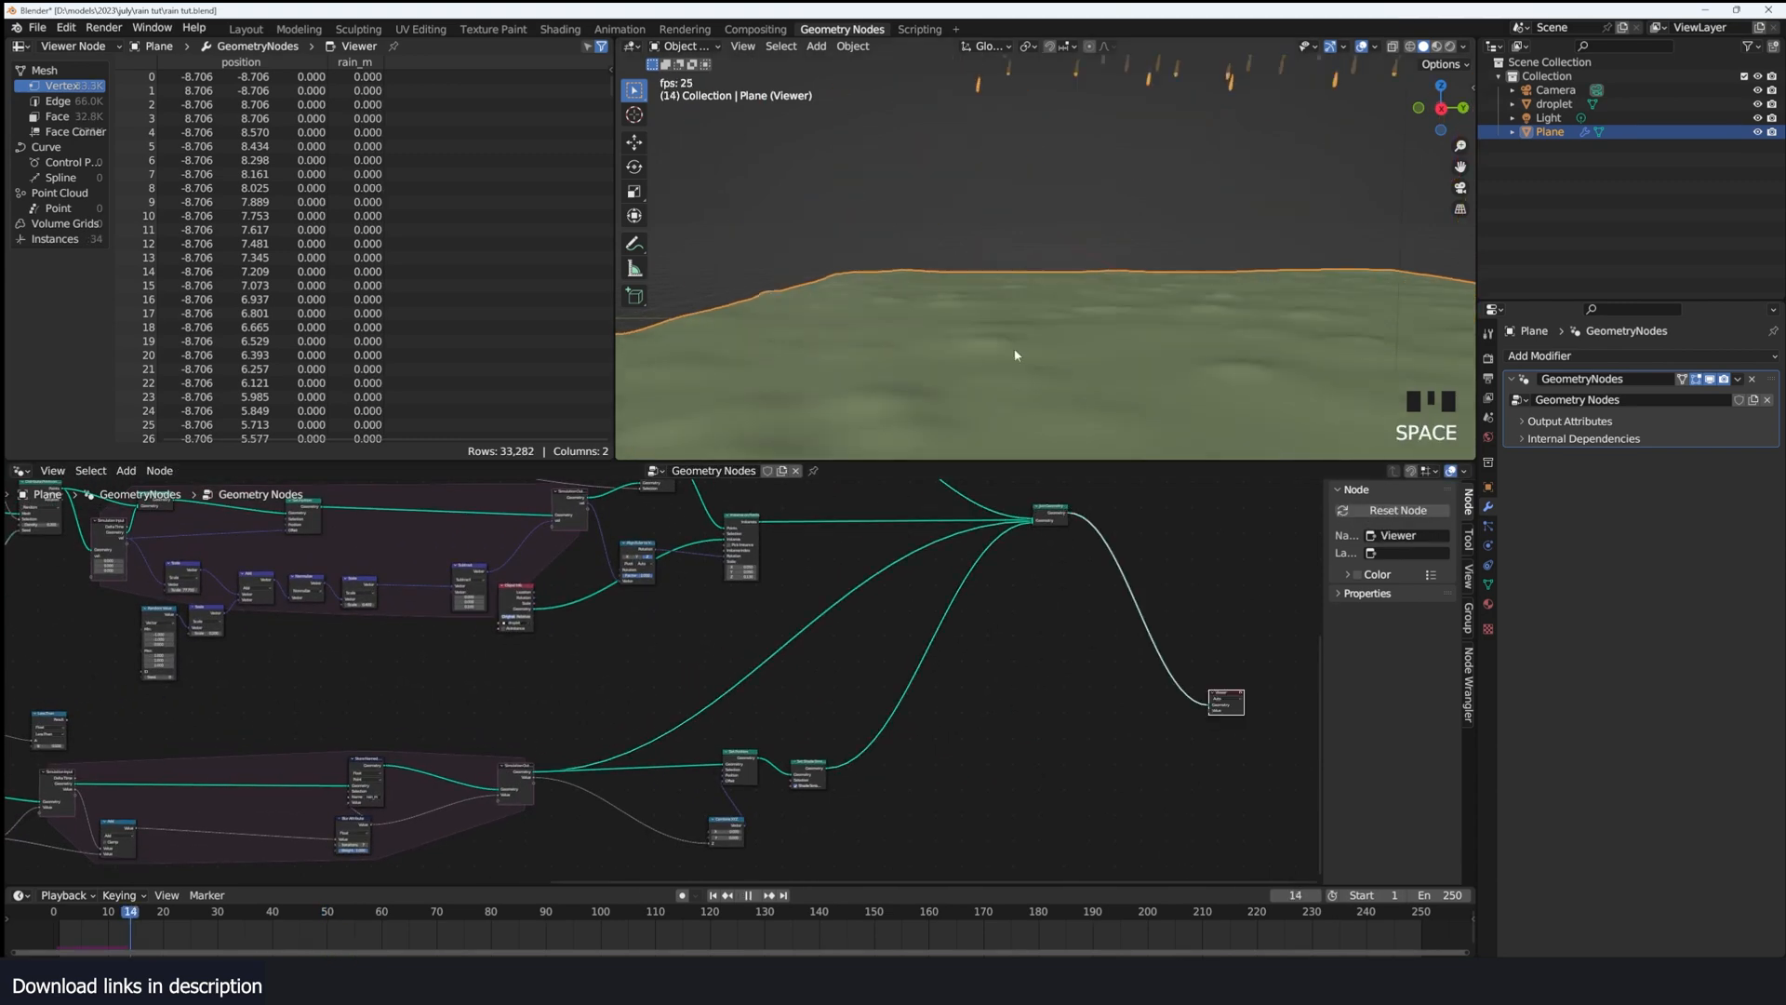
{"action": "key", "text": "grave"}
{"action": "key", "text": "alt+a"}
{"action": "scroll", "coordinate": [984, 400], "scroll_direction": "down", "scroll_amount": 3}
{"action": "scroll", "coordinate": [1035, 391], "scroll_direction": "up", "scroll_amount": 2}
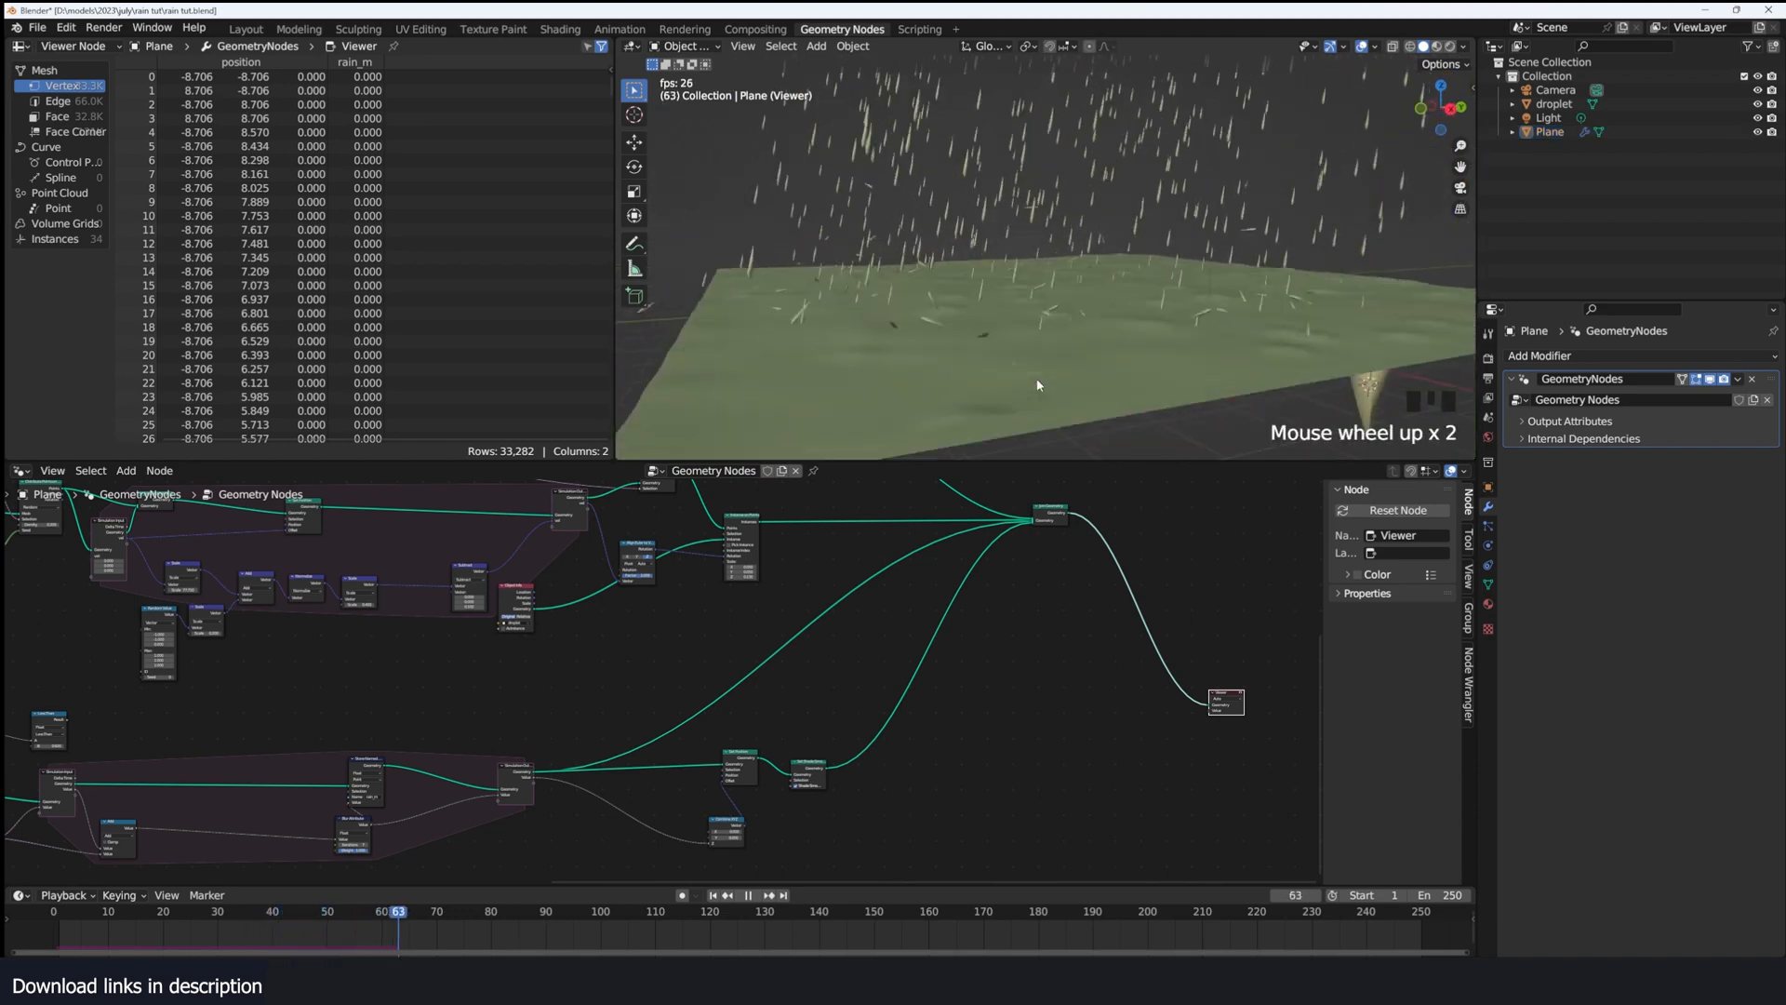
{"action": "key", "text": "space"}
{"action": "key", "text": "grave"}
{"action": "key", "text": "grave"}
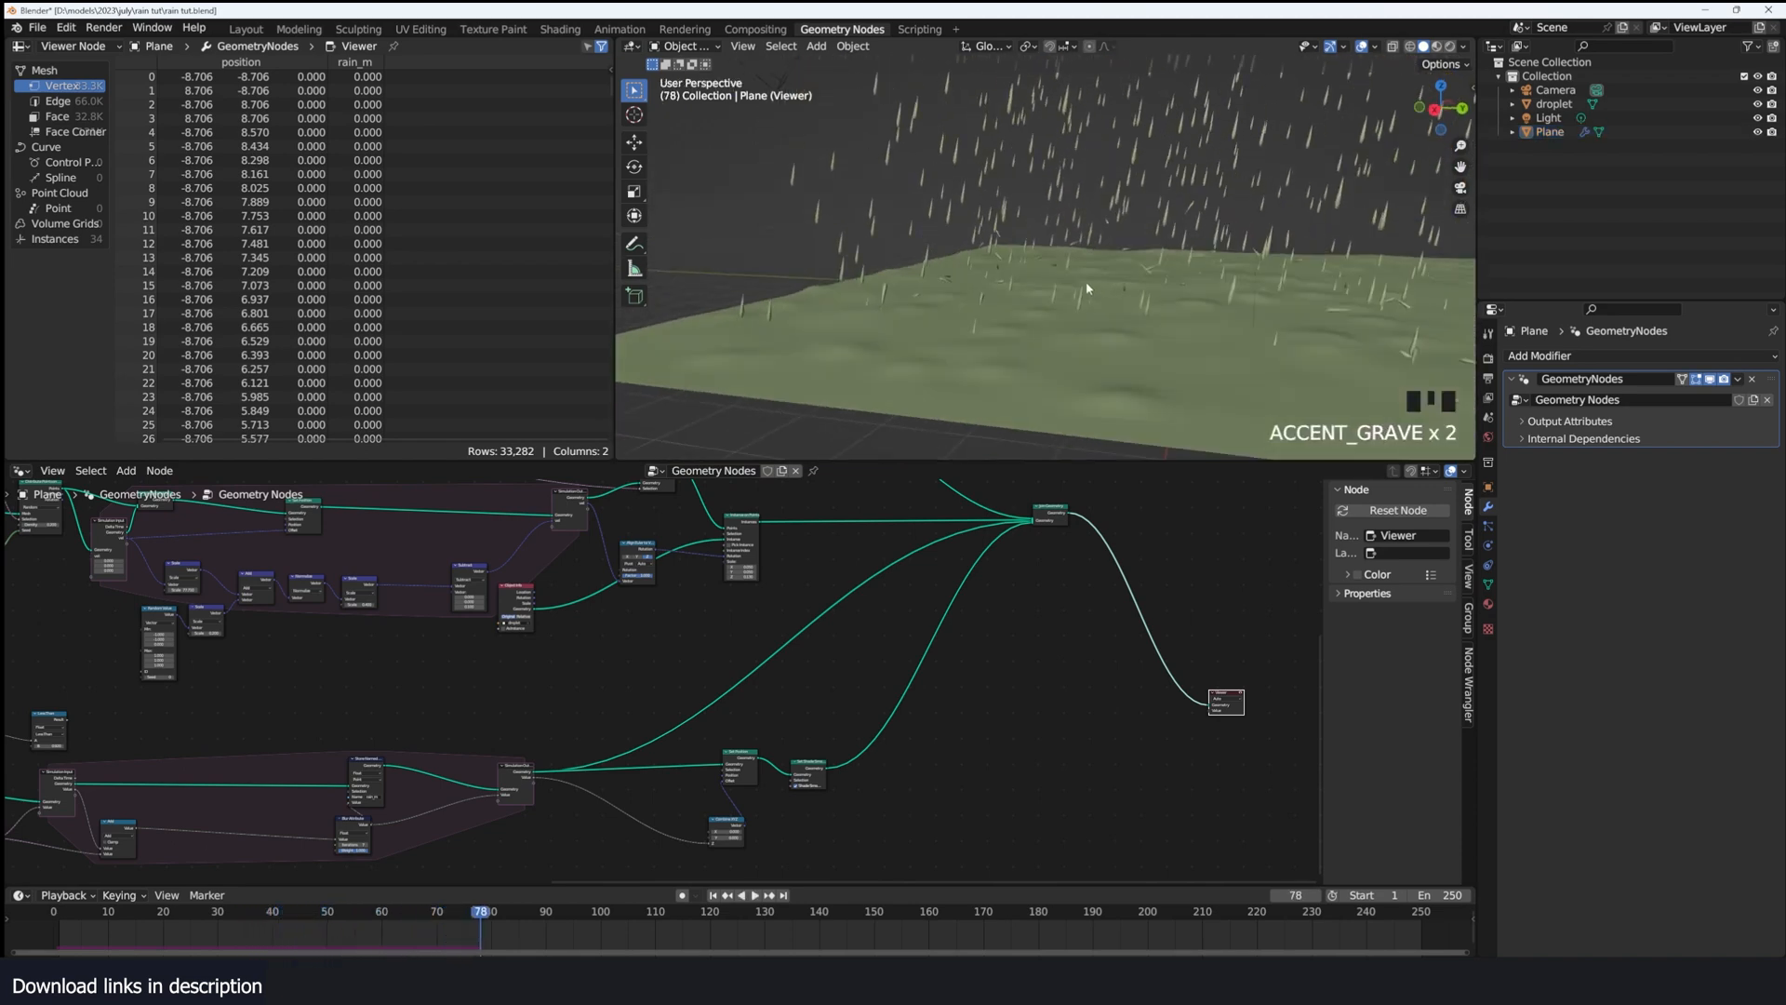
Step: Preview the result of the Less Than node connected to Geometry Proximity in the Viewer
{"action": "middle_click_drag", "start_coordinate": [747, 740], "coordinate": [1014, 720]}
{"action": "scroll", "coordinate": [450, 684], "scroll_direction": "up", "scroll_amount": 3}
{"action": "middle_click_drag", "start_coordinate": [450, 684], "coordinate": [641, 643]}
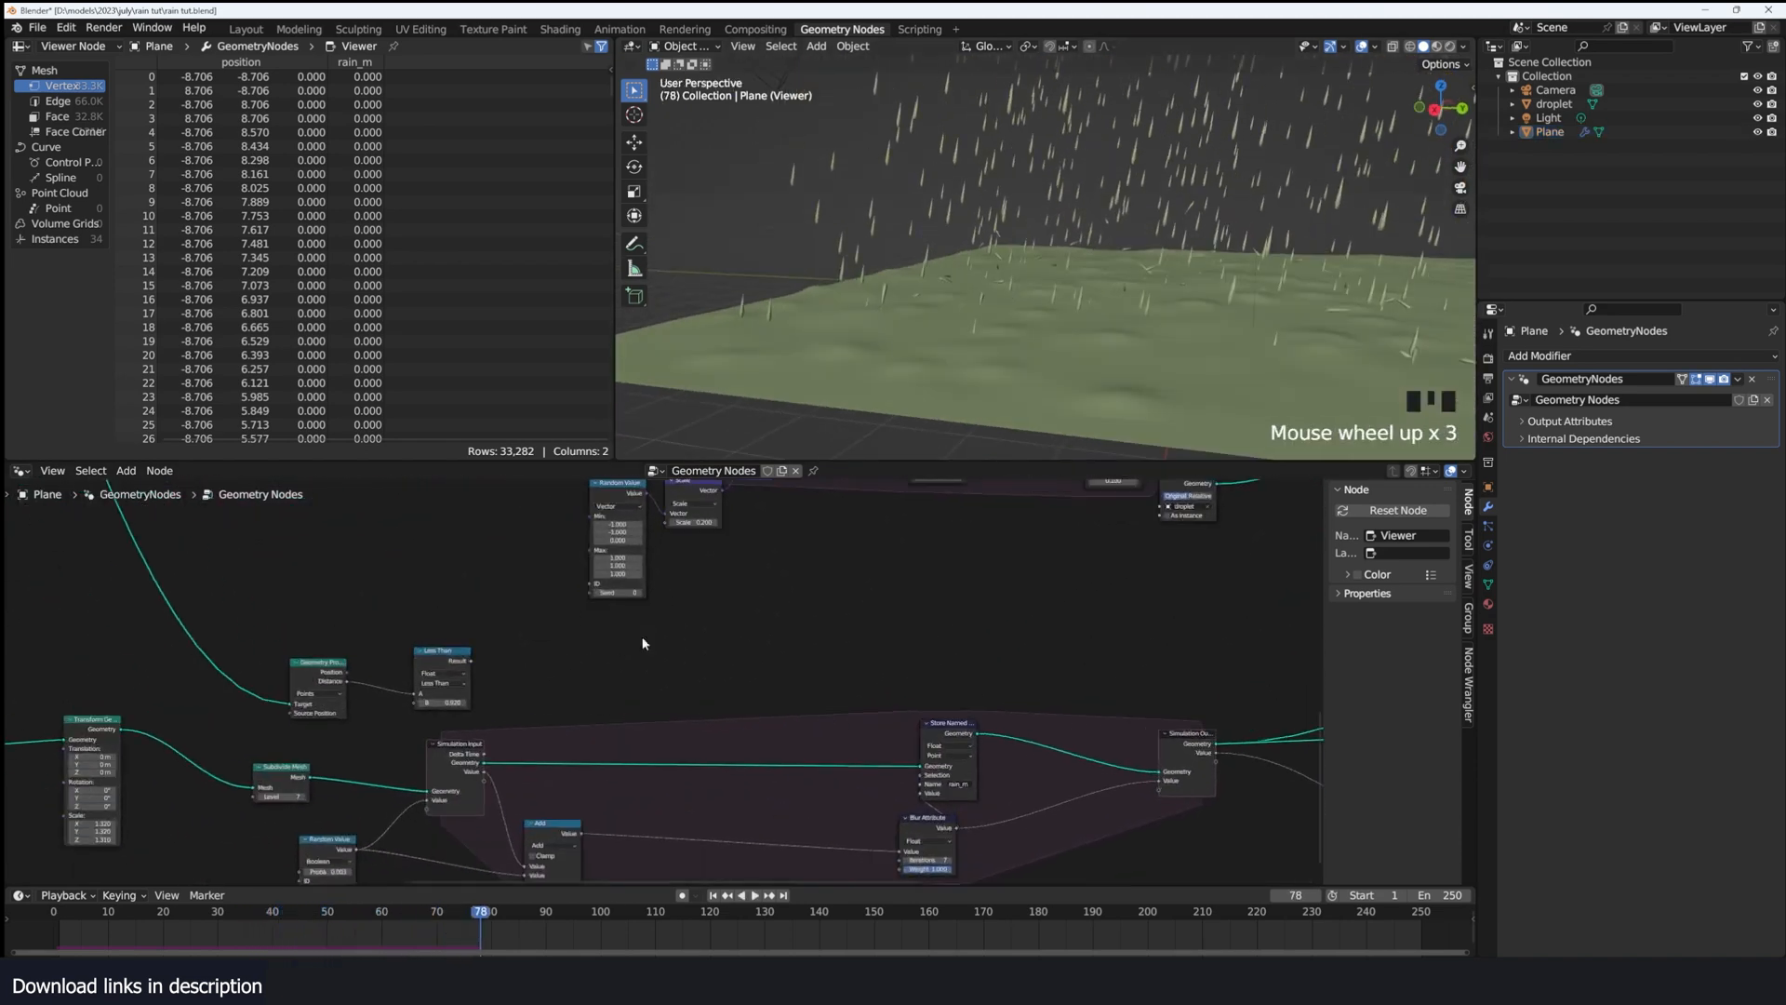
{"action": "scroll", "coordinate": [550, 688], "scroll_direction": "up", "scroll_amount": 3}
{"action": "middle_click_drag", "start_coordinate": [555, 687], "coordinate": [580, 626]}
{"action": "middle_click_drag", "start_coordinate": [447, 606], "coordinate": [472, 618]}
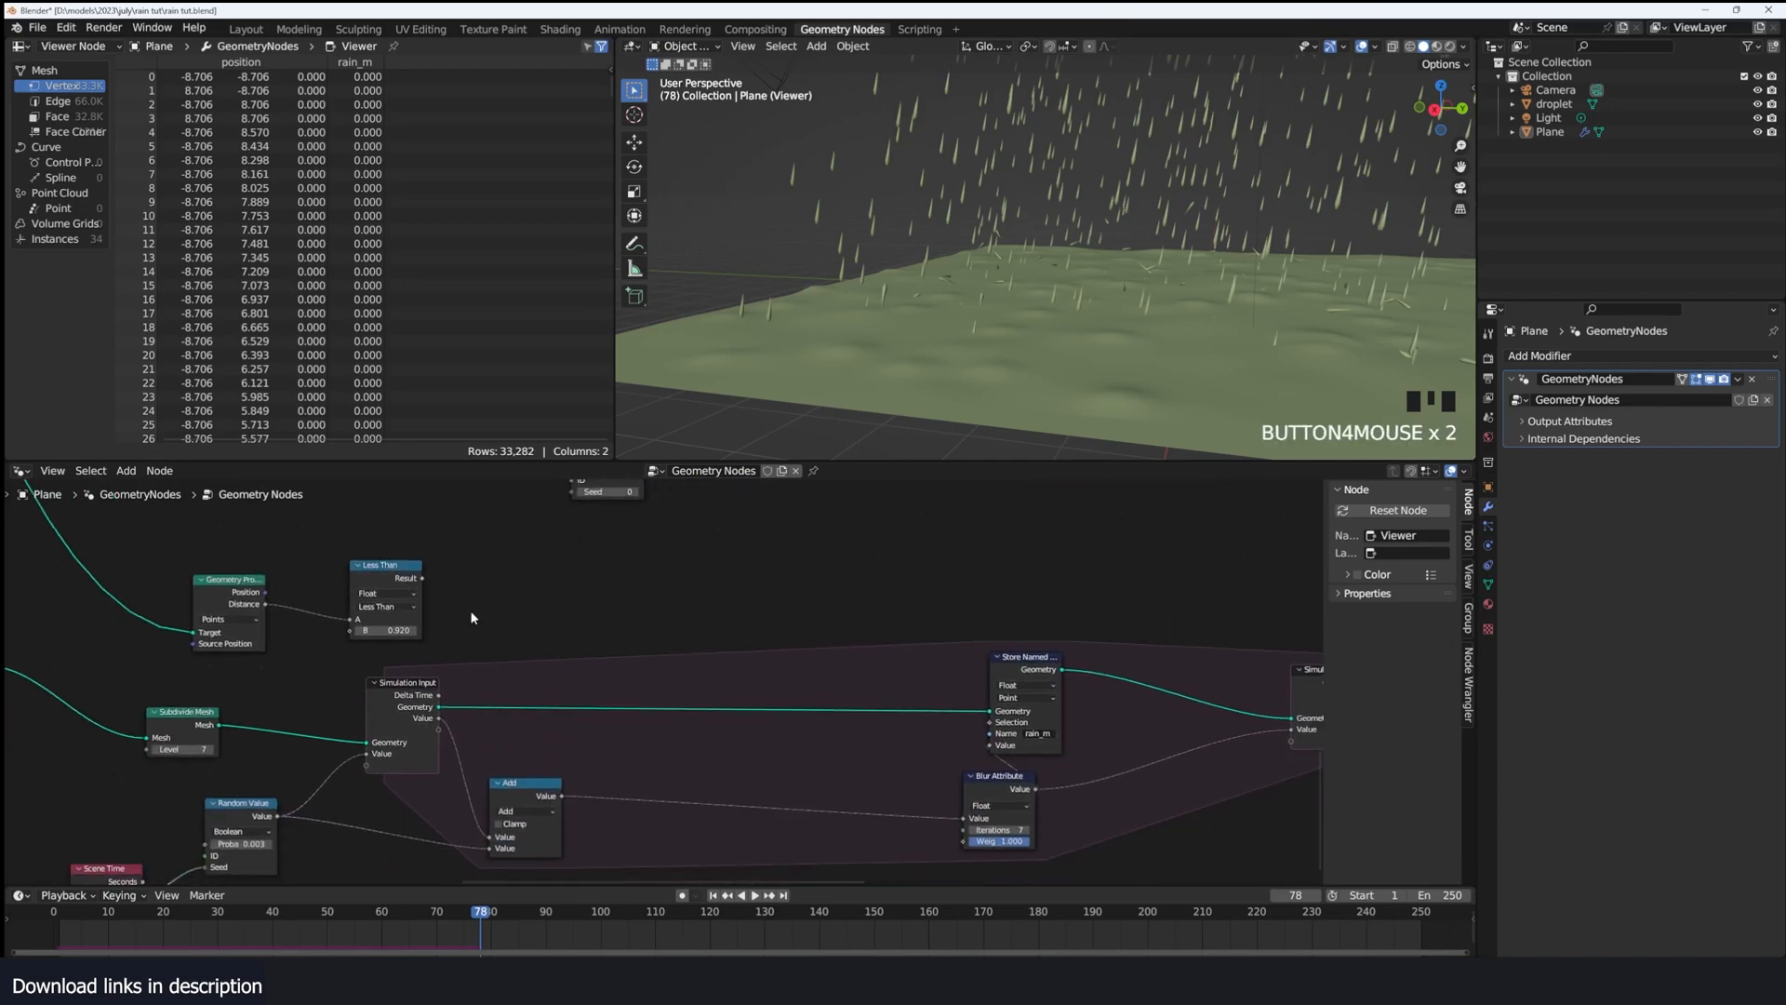
{"action": "left_click", "coordinate": [417, 579], "text": "ctrl+shift"}
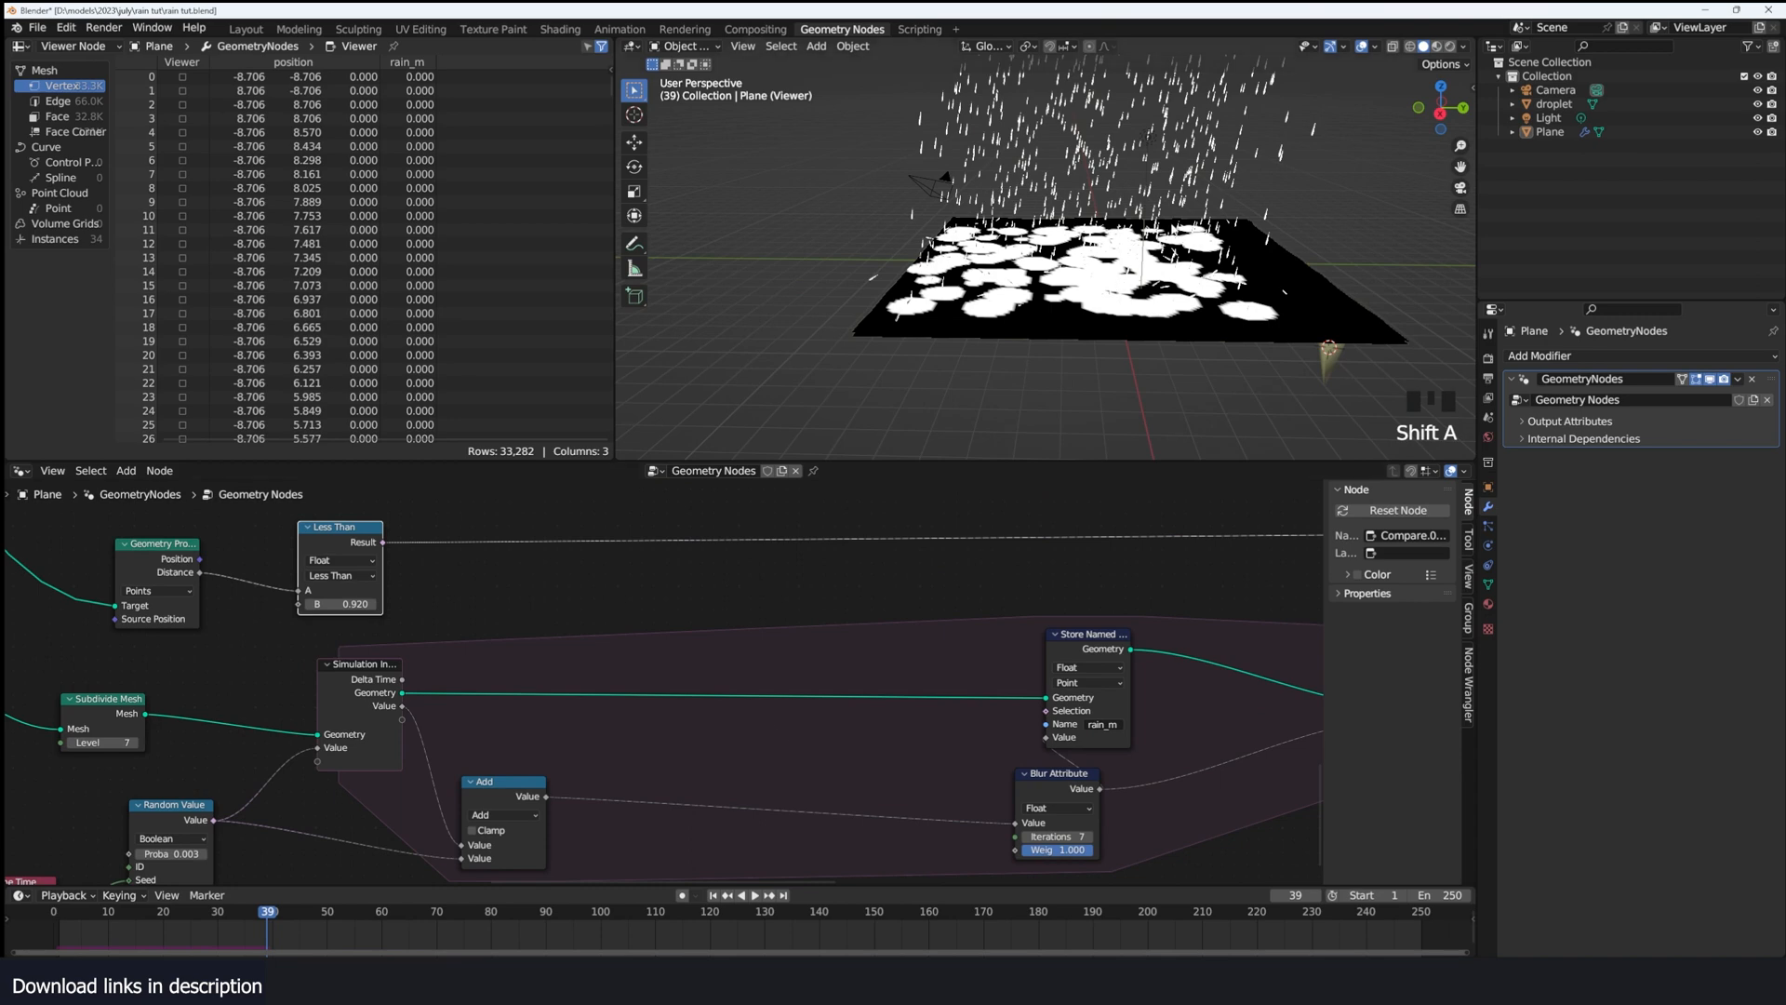
Step: Insert a Blur Attribute node with 9 iterations on the link after the Less Than node
{"action": "key", "text": "shift+a"}
{"action": "left_click", "coordinate": [678, 592]}
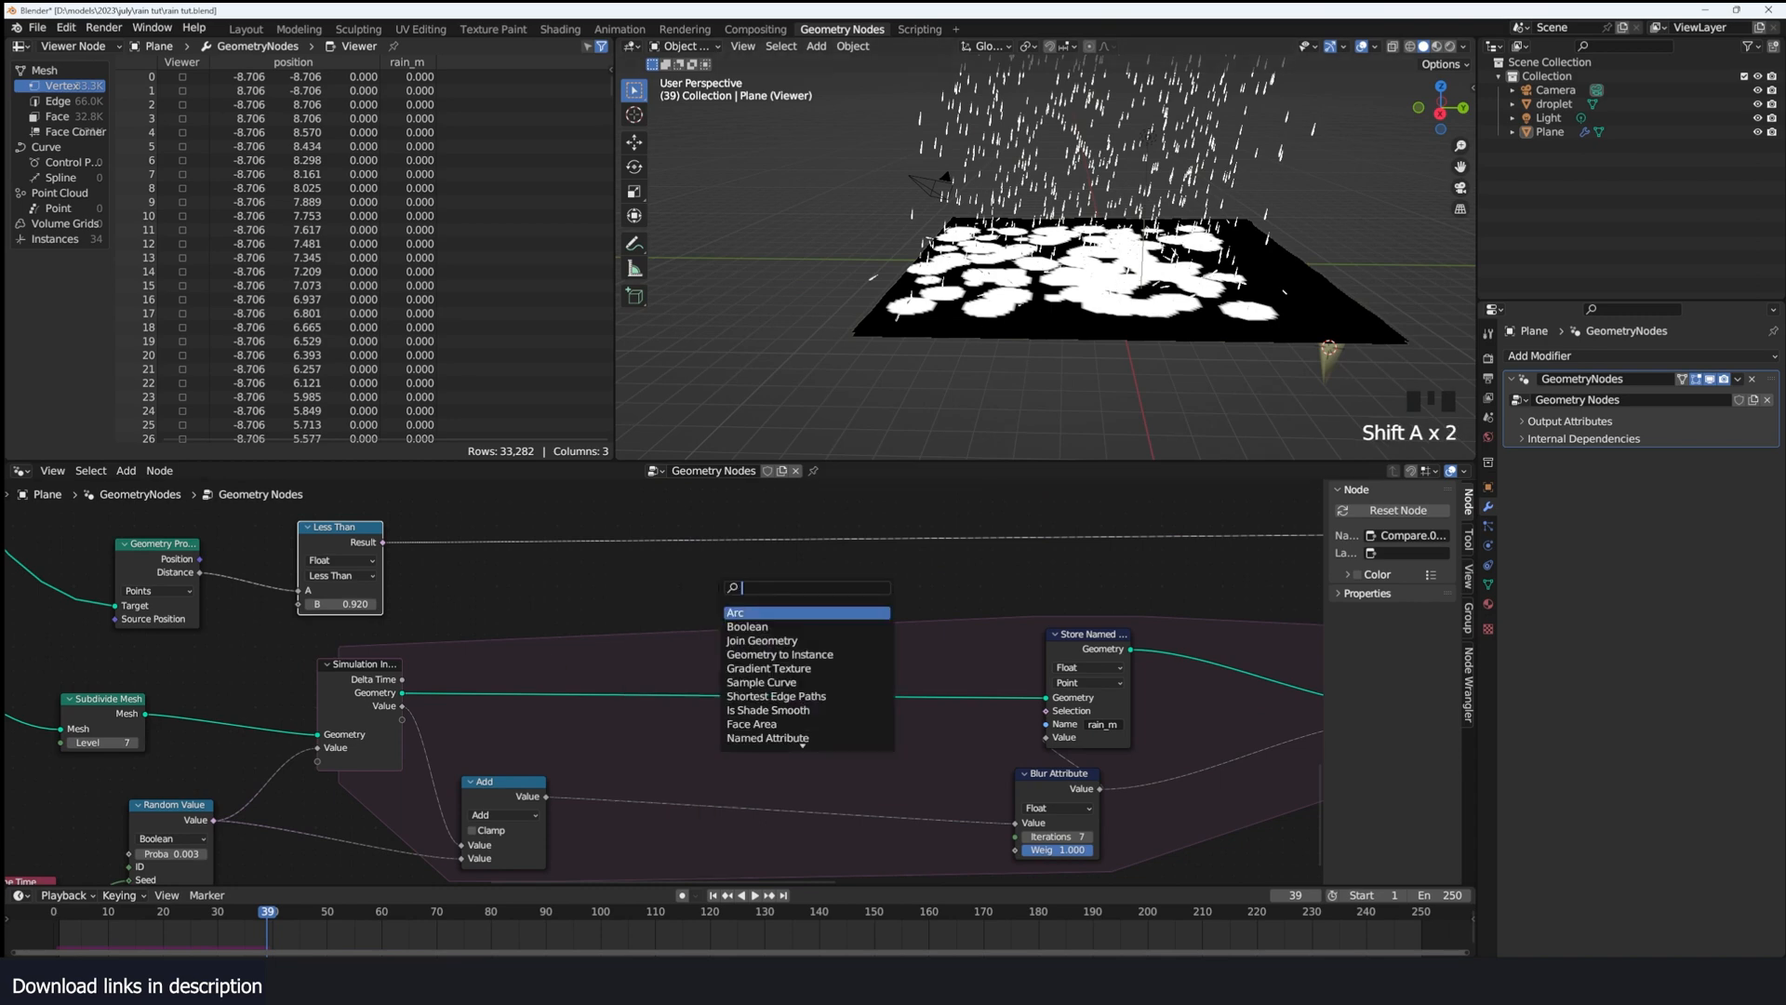
{"action": "type", "text": "blu"}
{"action": "key", "text": "Return"}
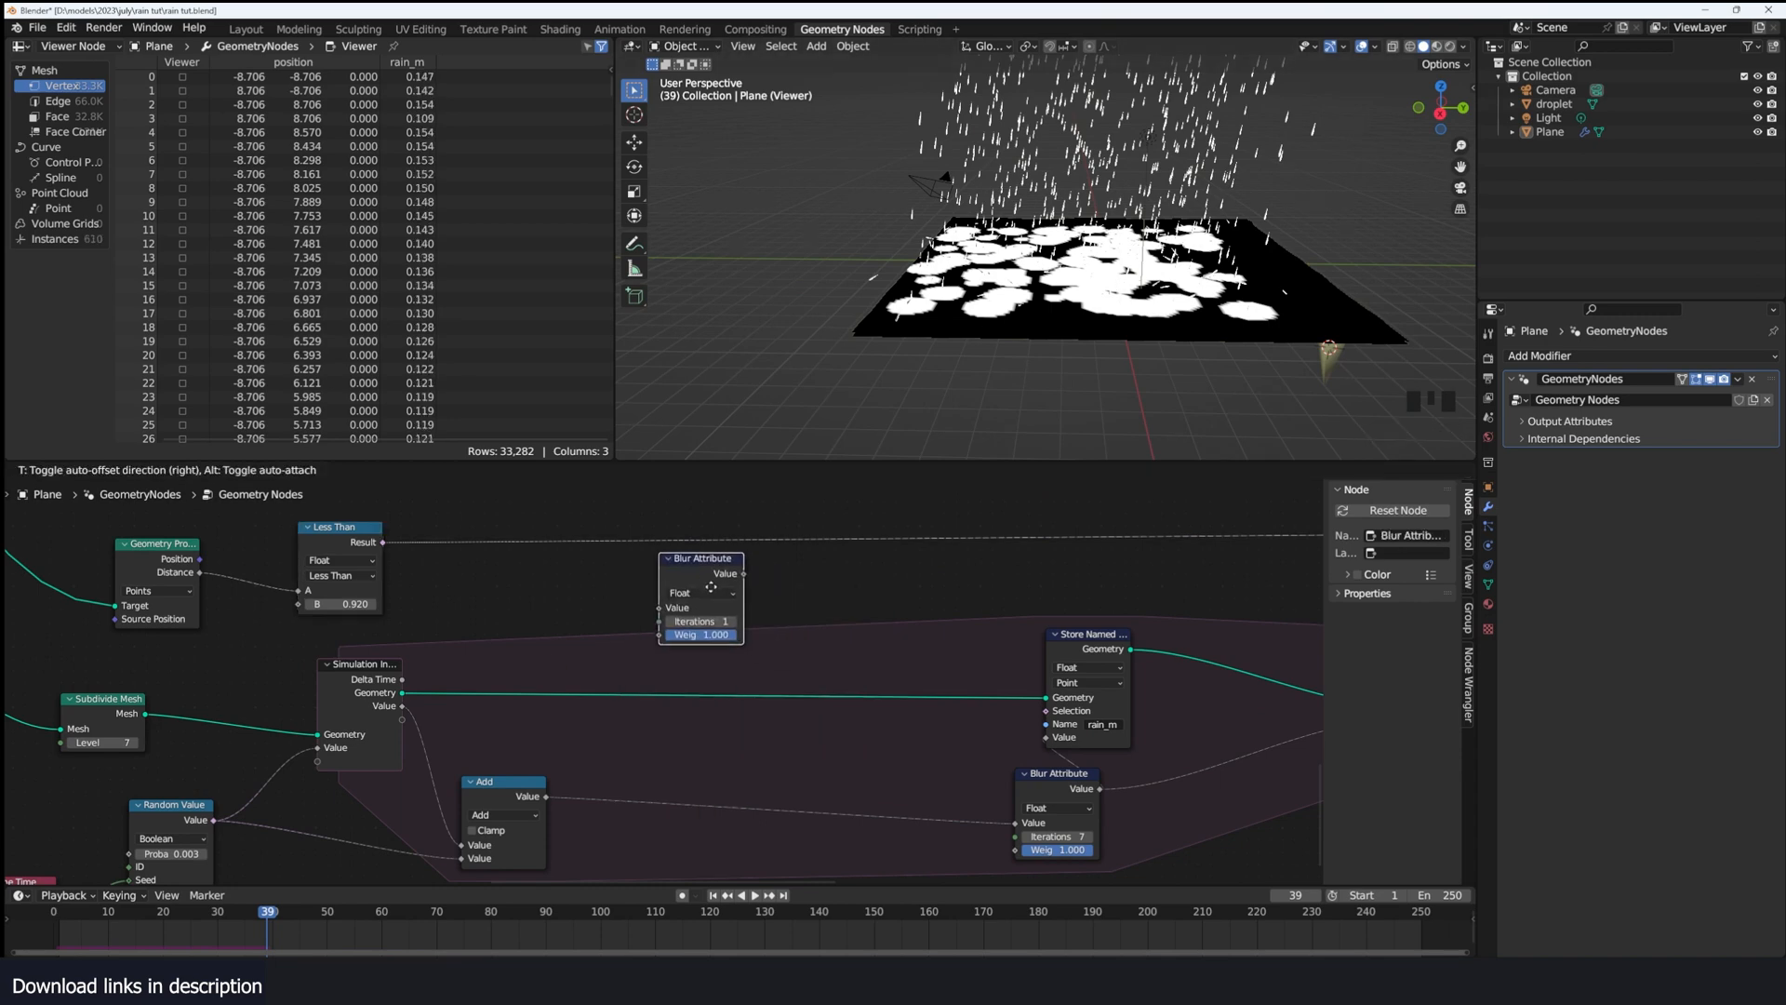
{"action": "left_click", "coordinate": [704, 577]}
Step: Open the domain options of the Viewer node
{"action": "scroll", "coordinate": [1212, 605], "scroll_direction": "down", "scroll_amount": 9}
{"action": "middle_click_drag", "start_coordinate": [1209, 598], "coordinate": [810, 617]}
{"action": "scroll", "coordinate": [1080, 645], "scroll_direction": "up", "scroll_amount": 4}
{"action": "middle_click_drag", "start_coordinate": [1079, 645], "coordinate": [782, 647]}
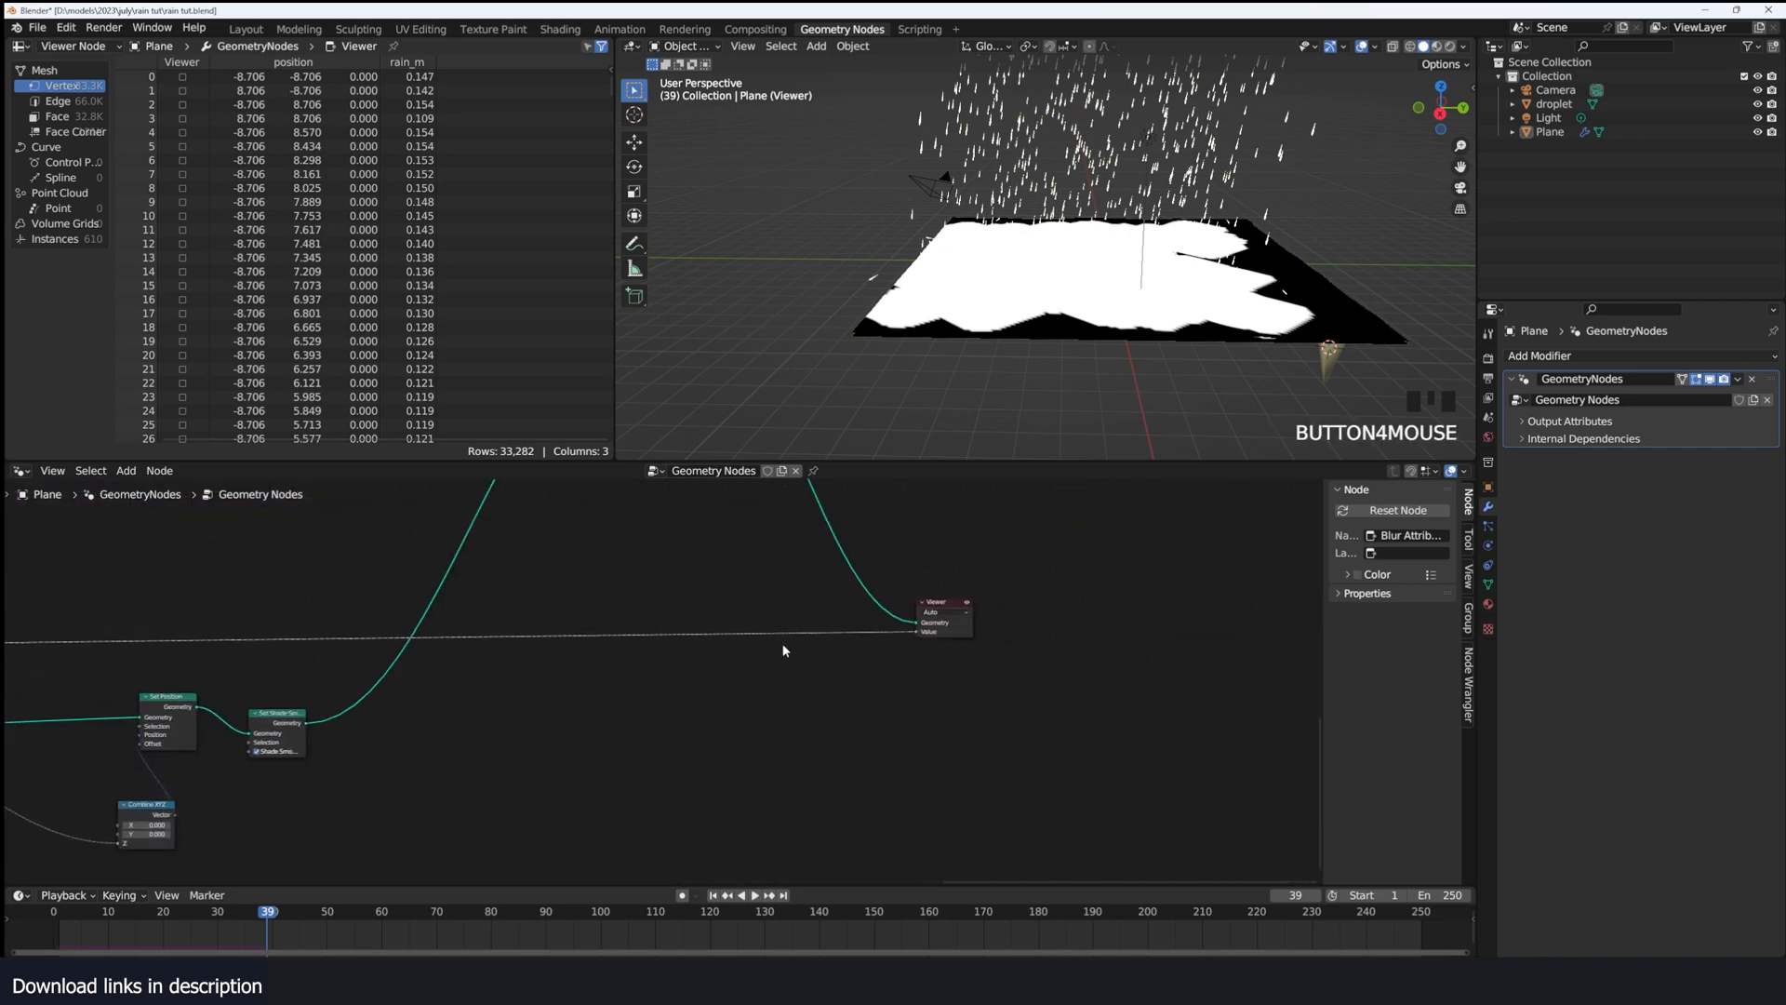
{"action": "scroll", "coordinate": [1064, 600], "scroll_direction": "up", "scroll_amount": 4}
{"action": "left_click", "coordinate": [1066, 598]}
{"action": "left_click", "coordinate": [1059, 589]}
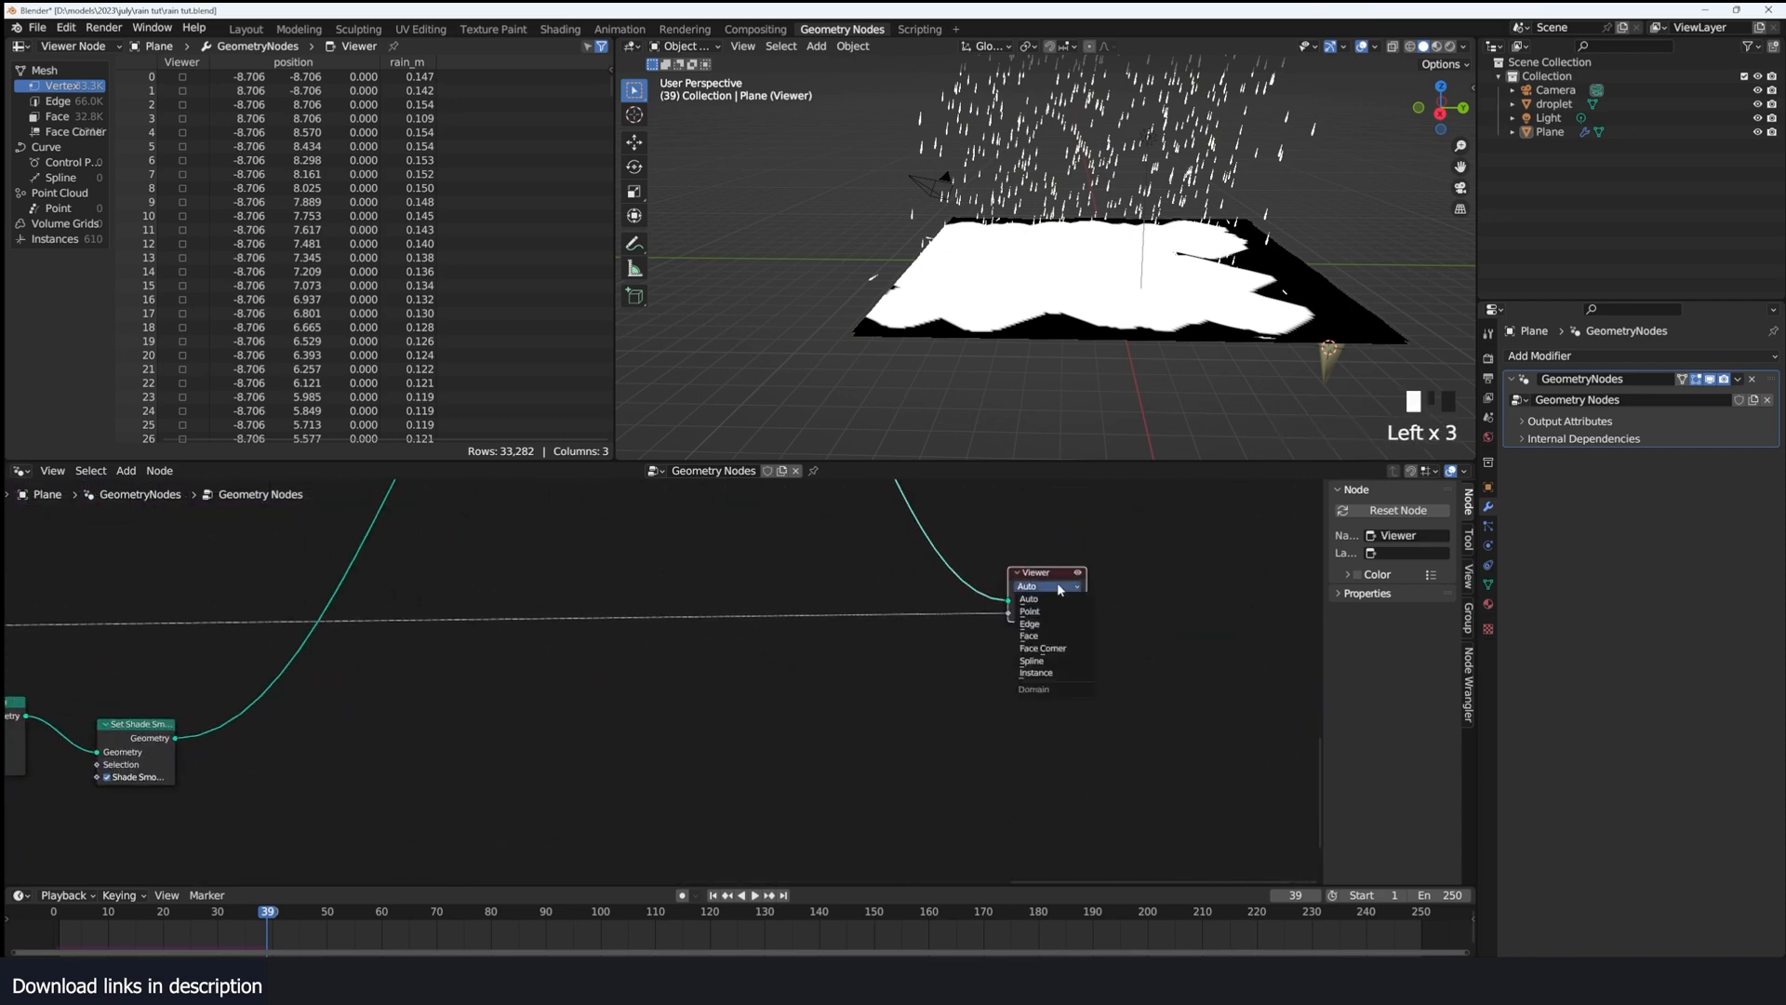
Step: Try to refresh the Viewer preview from the new Blur Attribute node's value
{"action": "middle_click_drag", "start_coordinate": [488, 654], "coordinate": [1098, 660]}
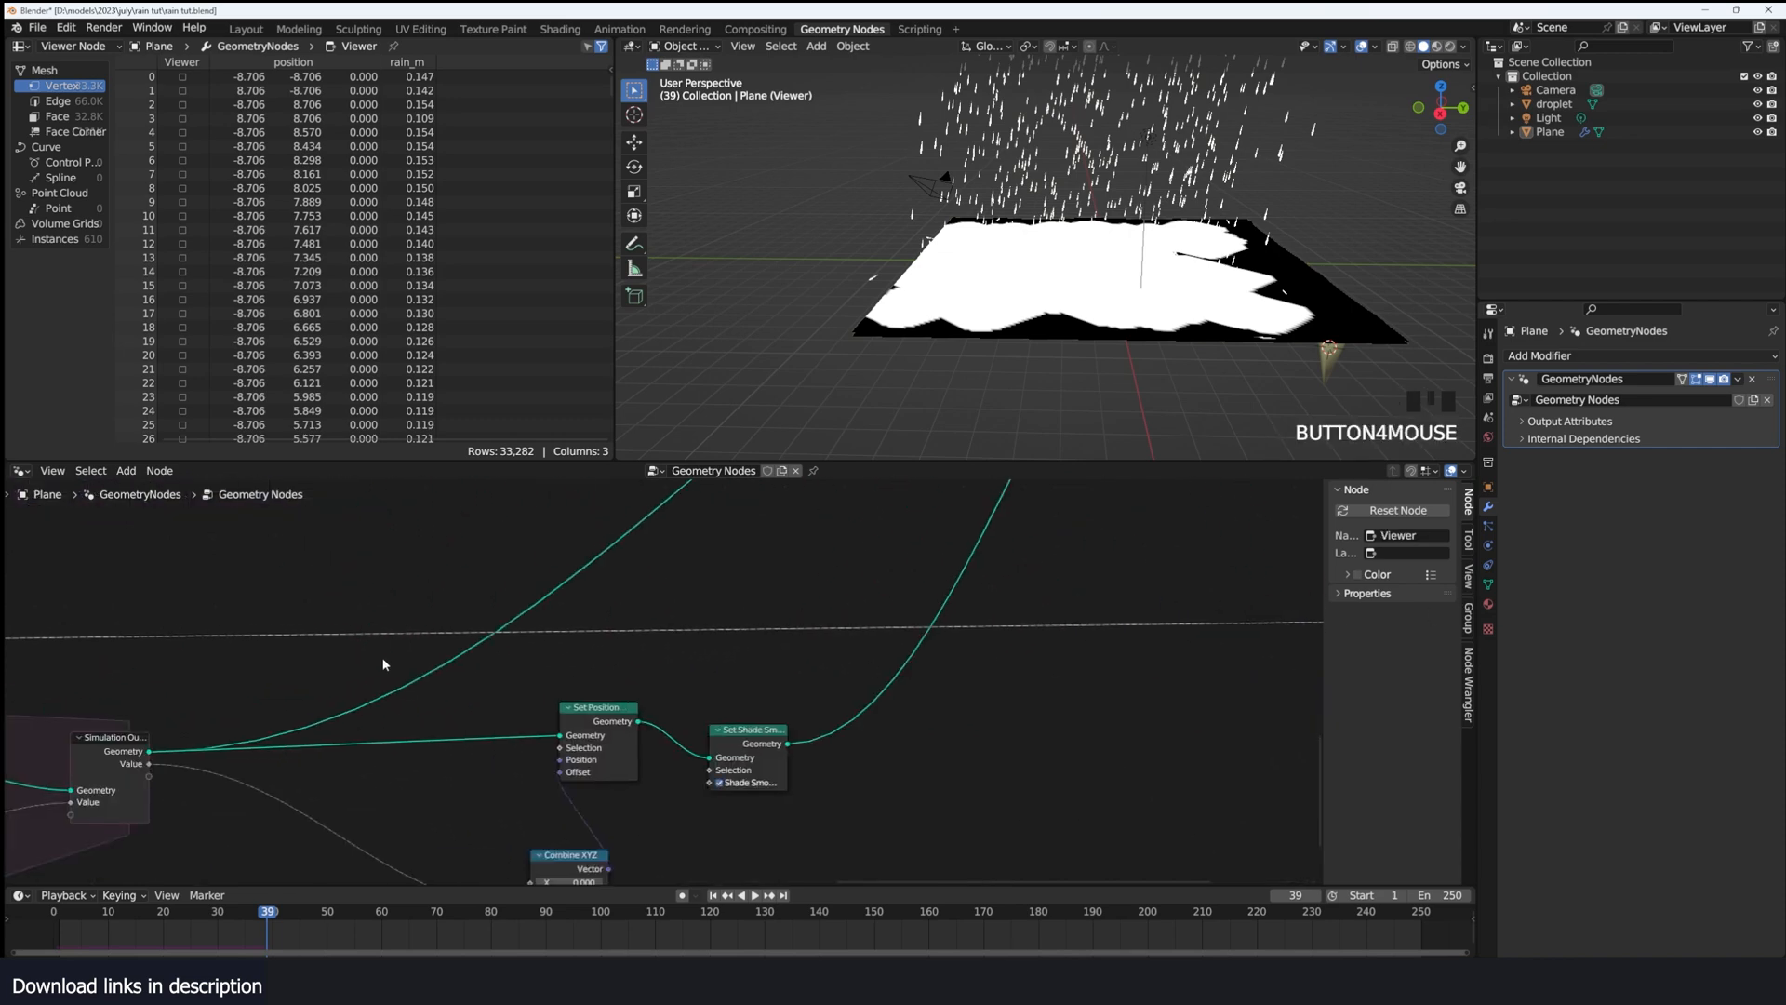
{"action": "middle_click_drag", "start_coordinate": [387, 662], "coordinate": [998, 661]}
{"action": "middle_click_drag", "start_coordinate": [540, 661], "coordinate": [1051, 660]}
{"action": "scroll", "coordinate": [623, 657], "scroll_direction": "up", "scroll_amount": 1}
{"action": "left_click", "coordinate": [526, 631], "text": "ctrl+shift"}
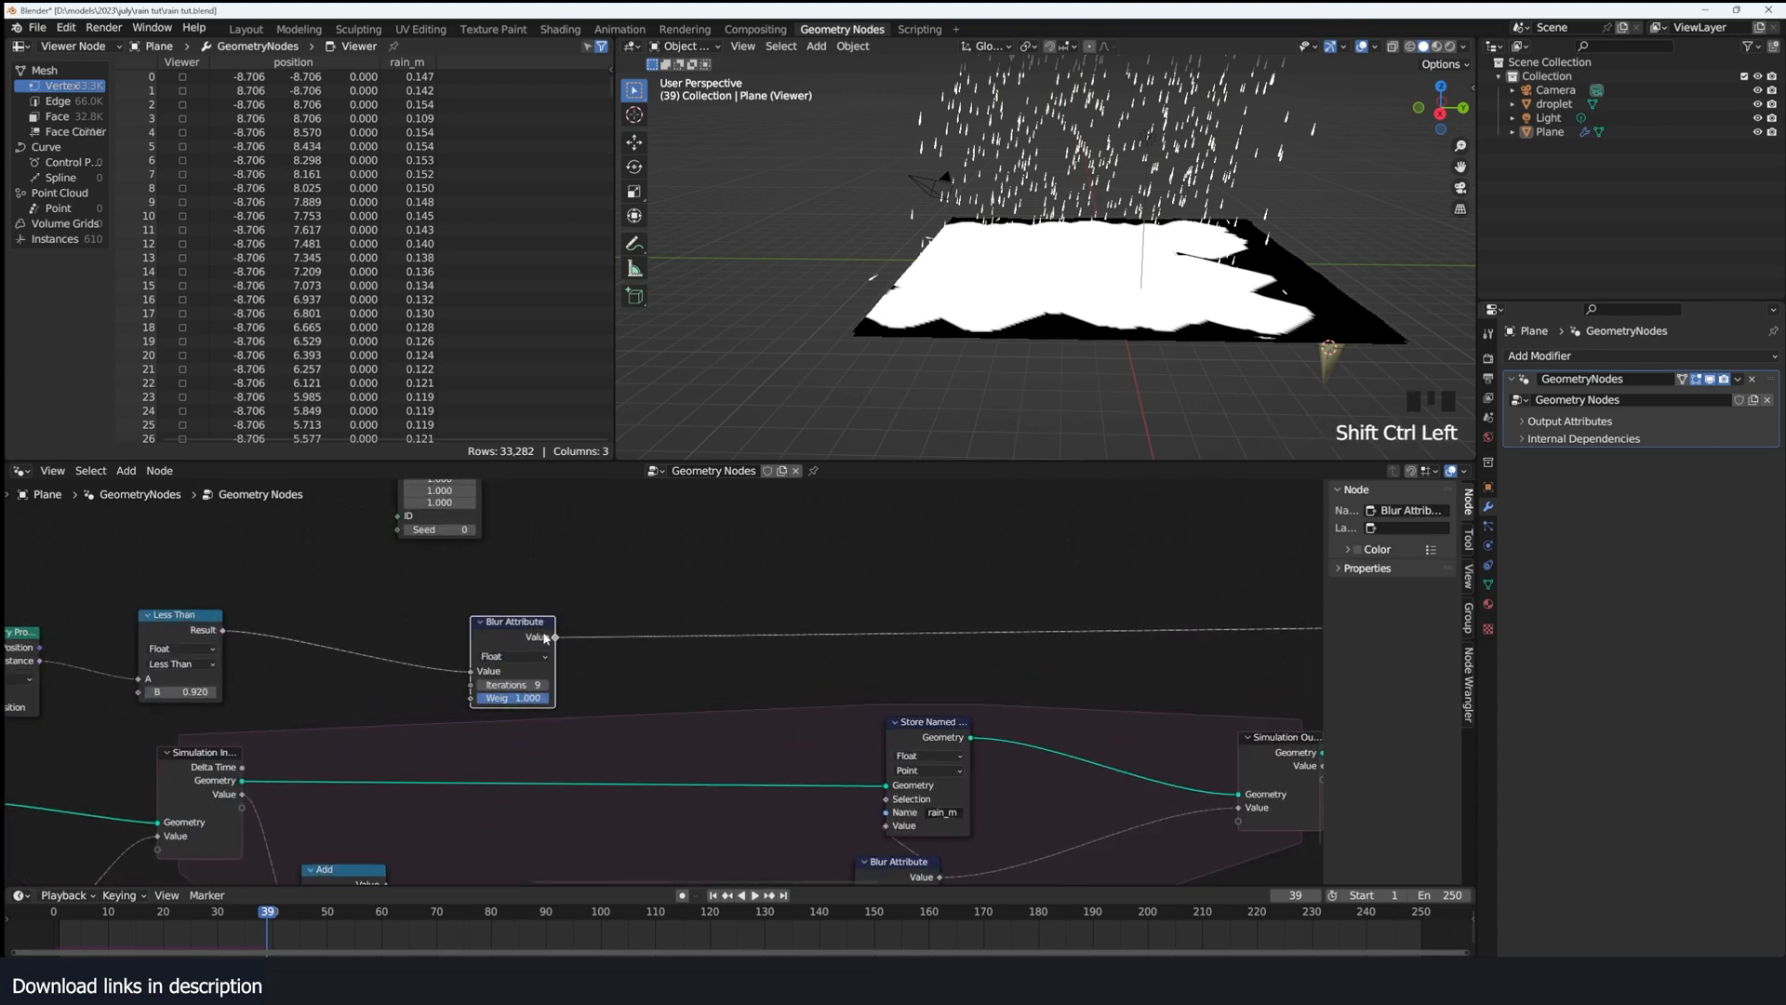
{"action": "left_click", "coordinate": [535, 640], "text": "ctrl+shift"}
{"action": "left_click", "coordinate": [536, 641], "text": "ctrl+shift"}
{"action": "left_click", "coordinate": [541, 646], "text": "ctrl+shift"}
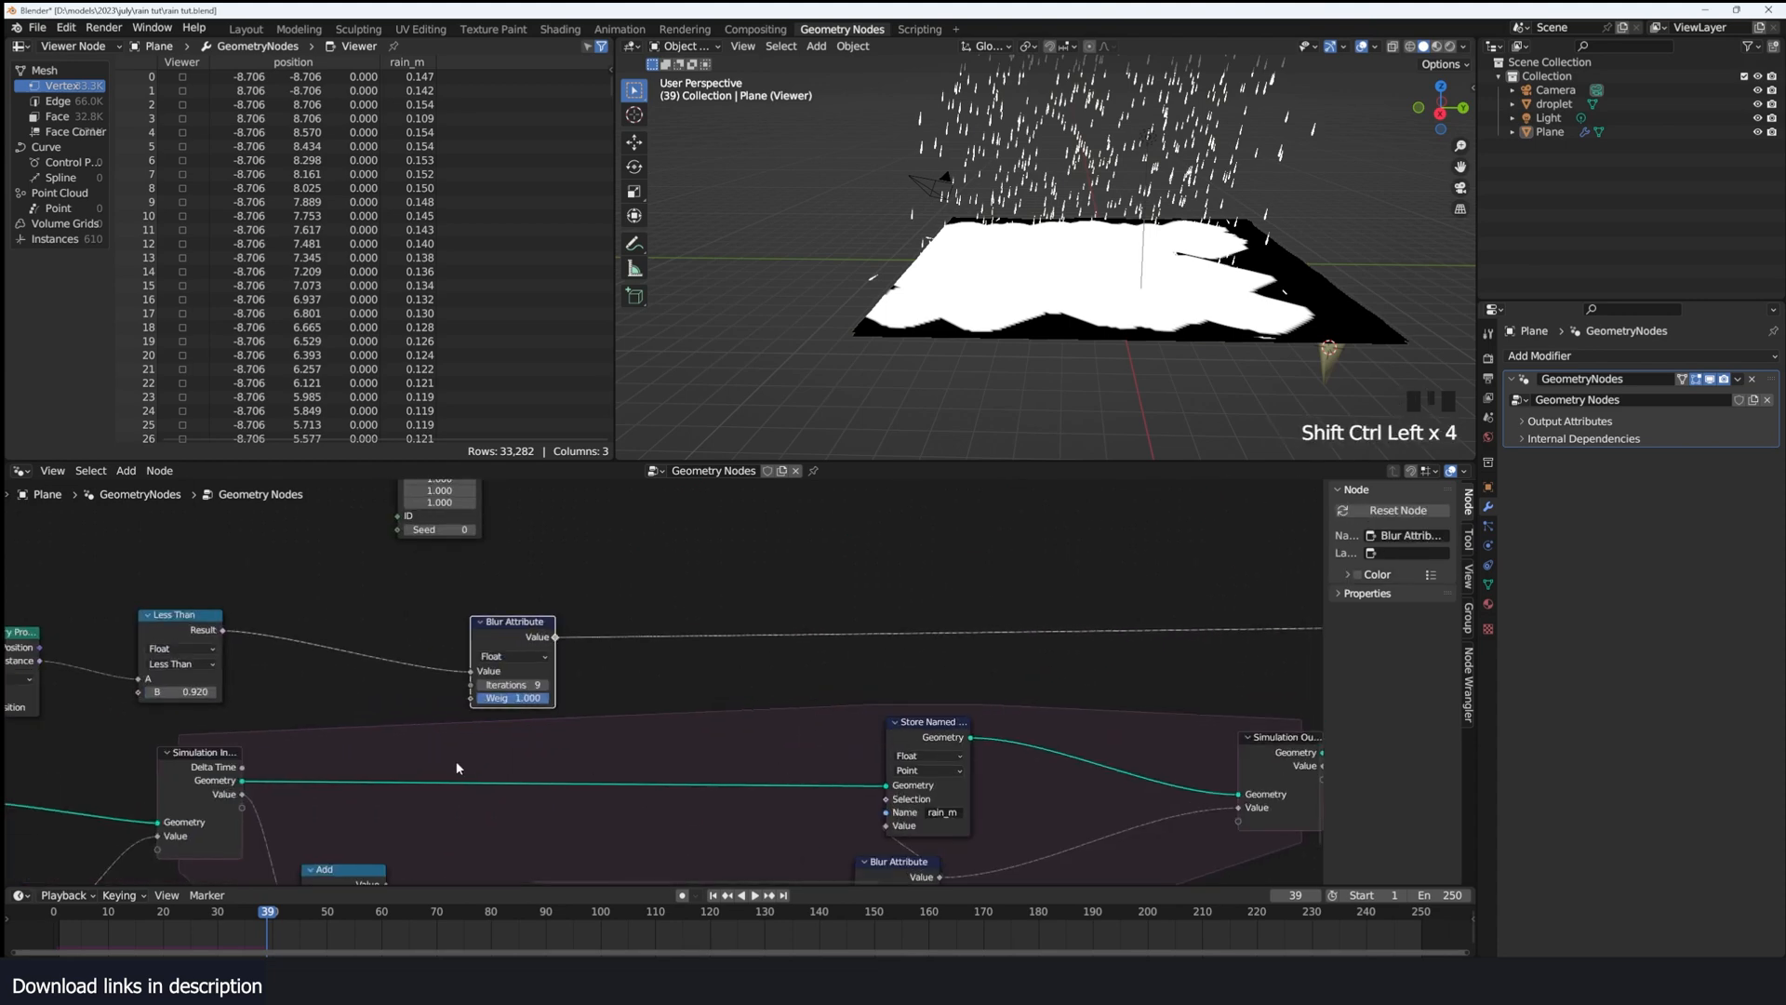
Step: Switch the Viewer preview to the Add node and back to the Blur Attribute after Less Than
{"action": "middle_click_drag", "start_coordinate": [416, 876], "coordinate": [482, 792]}
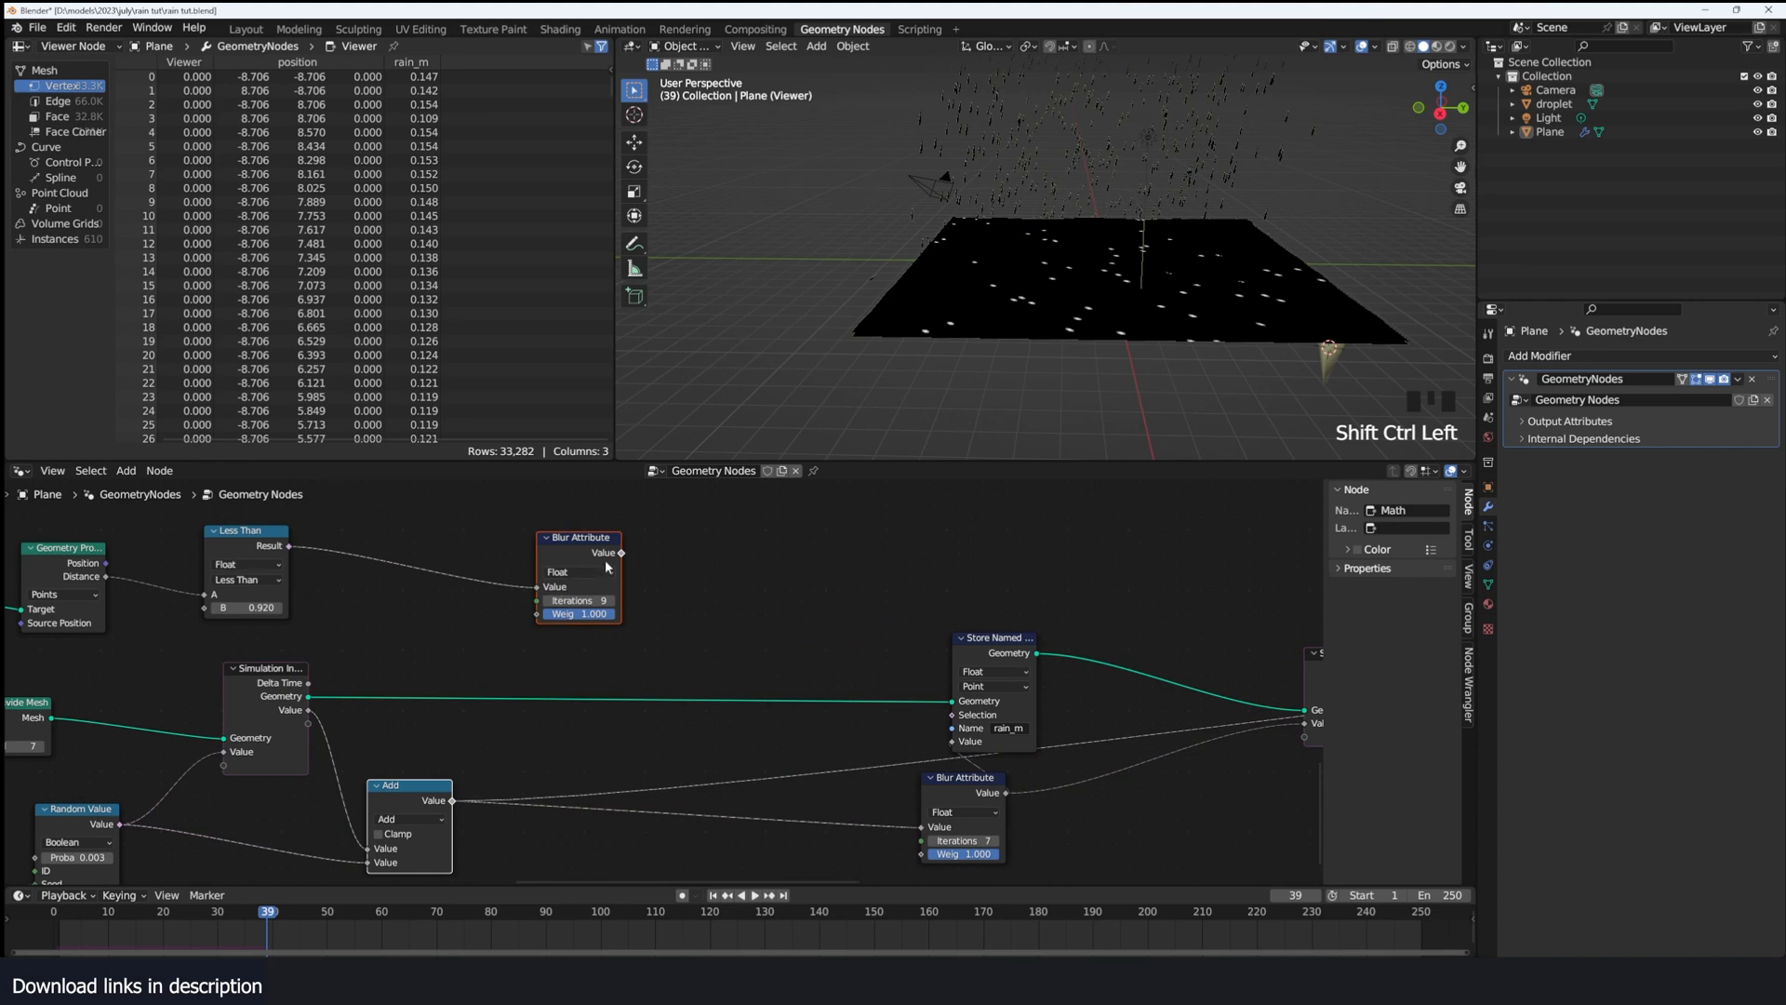
{"action": "left_click", "coordinate": [606, 566], "text": "ctrl+shift"}
{"action": "scroll", "coordinate": [1031, 319], "scroll_direction": "up", "scroll_amount": 3}
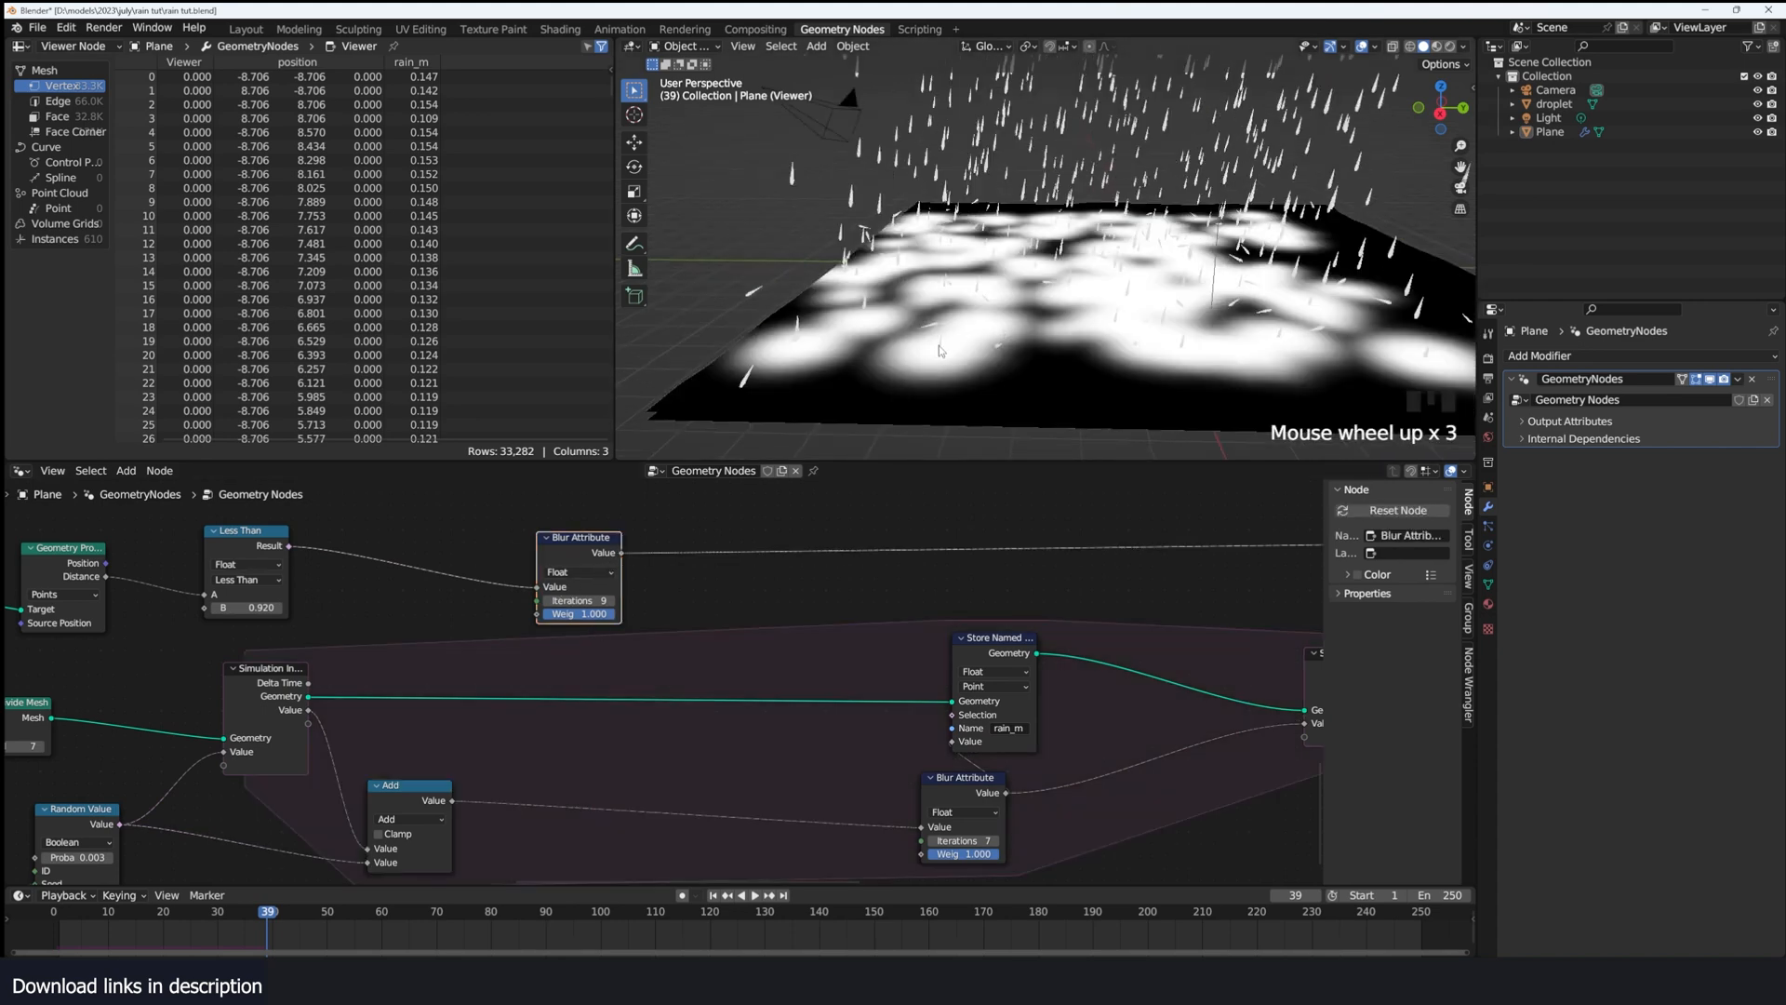
Step: Move the Blur Attribute after Less Than and the simulation zone's Blur Attribute closer to their source nodes, previewing the latter
{"action": "scroll", "coordinate": [615, 590], "scroll_direction": "up", "scroll_amount": 3}
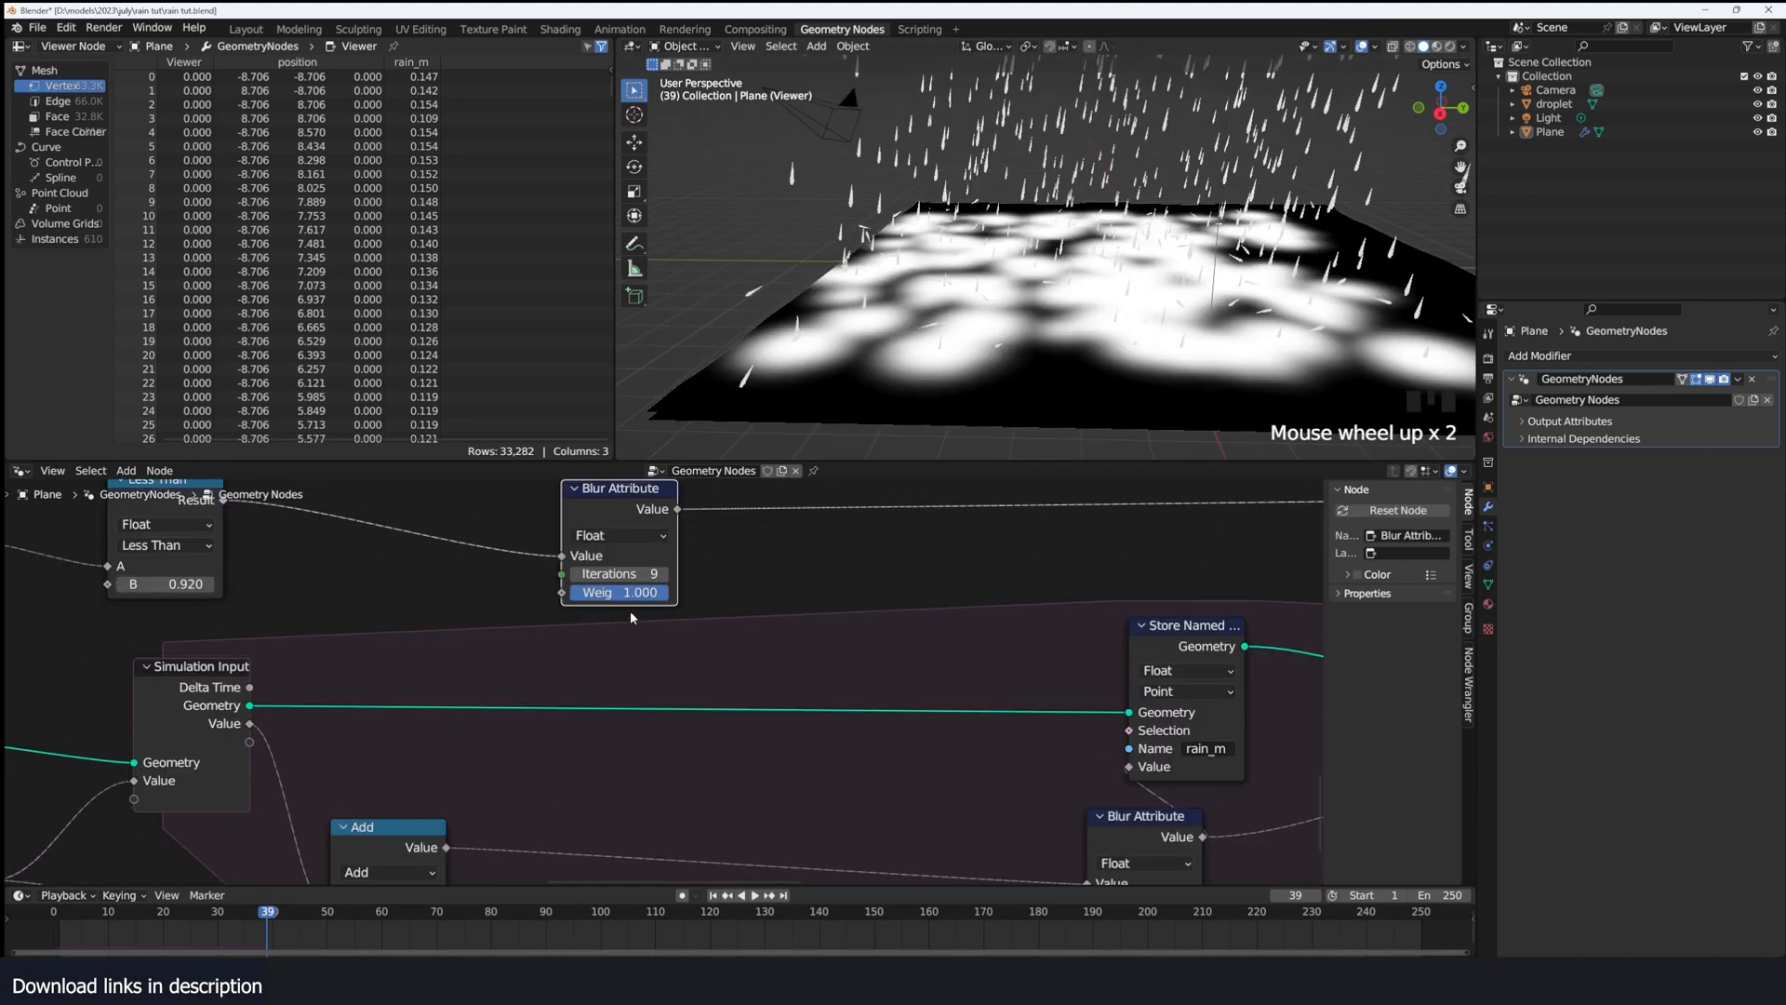
{"action": "left_click_drag", "start_coordinate": [600, 551], "coordinate": [474, 557]}
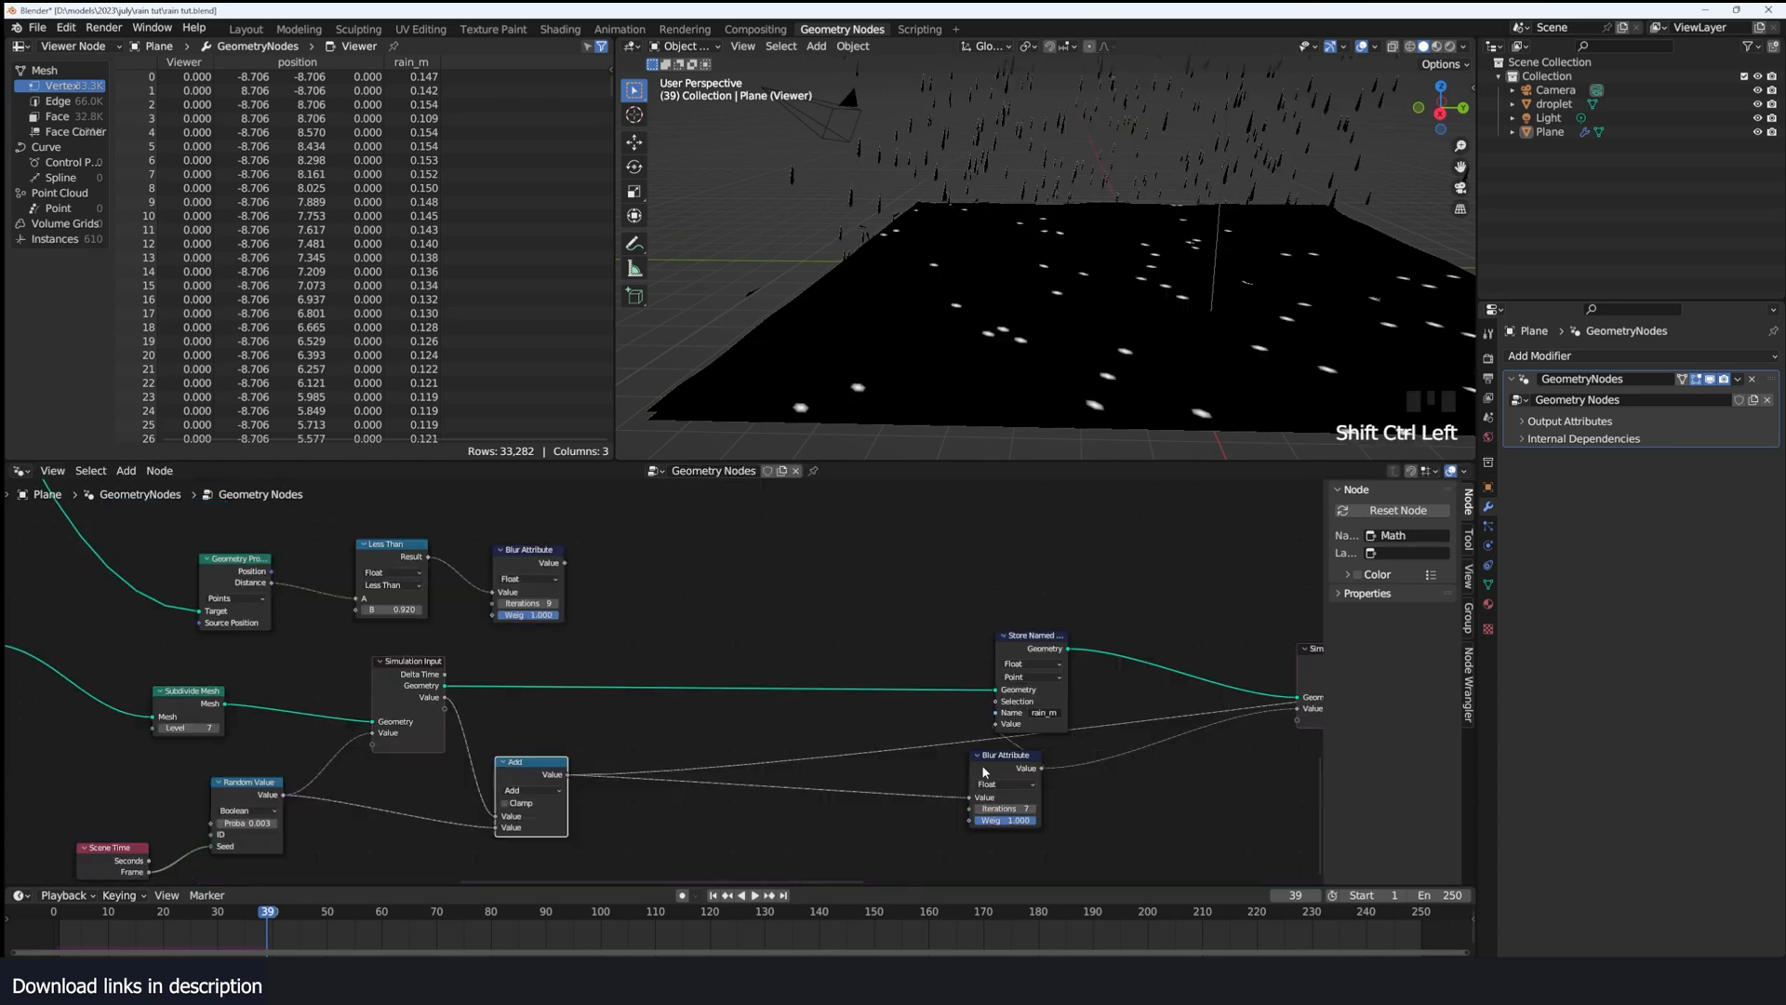
{"action": "left_click", "coordinate": [988, 773], "text": "ctrl+shift"}
{"action": "left_click_drag", "start_coordinate": [991, 773], "coordinate": [868, 772]}
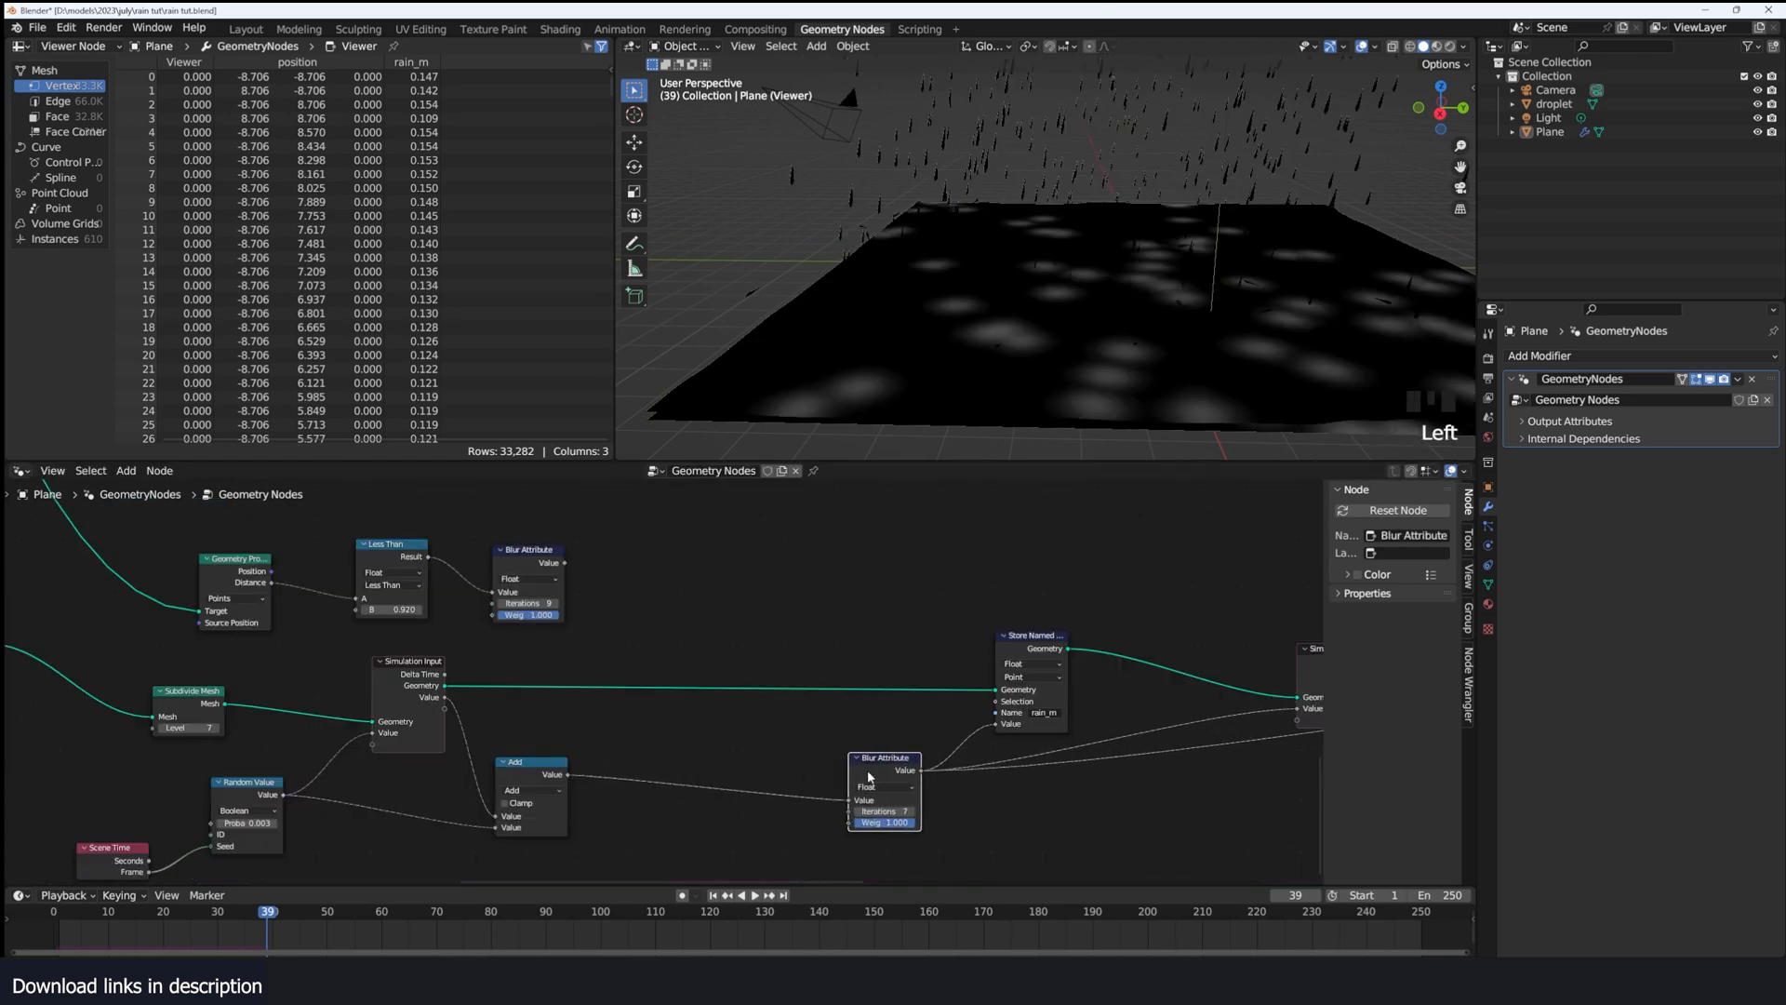
Step: Compare the Viewer previews of the blurred proximity mask and the Add node
{"action": "left_click", "coordinate": [549, 563], "text": "ctrl+shift"}
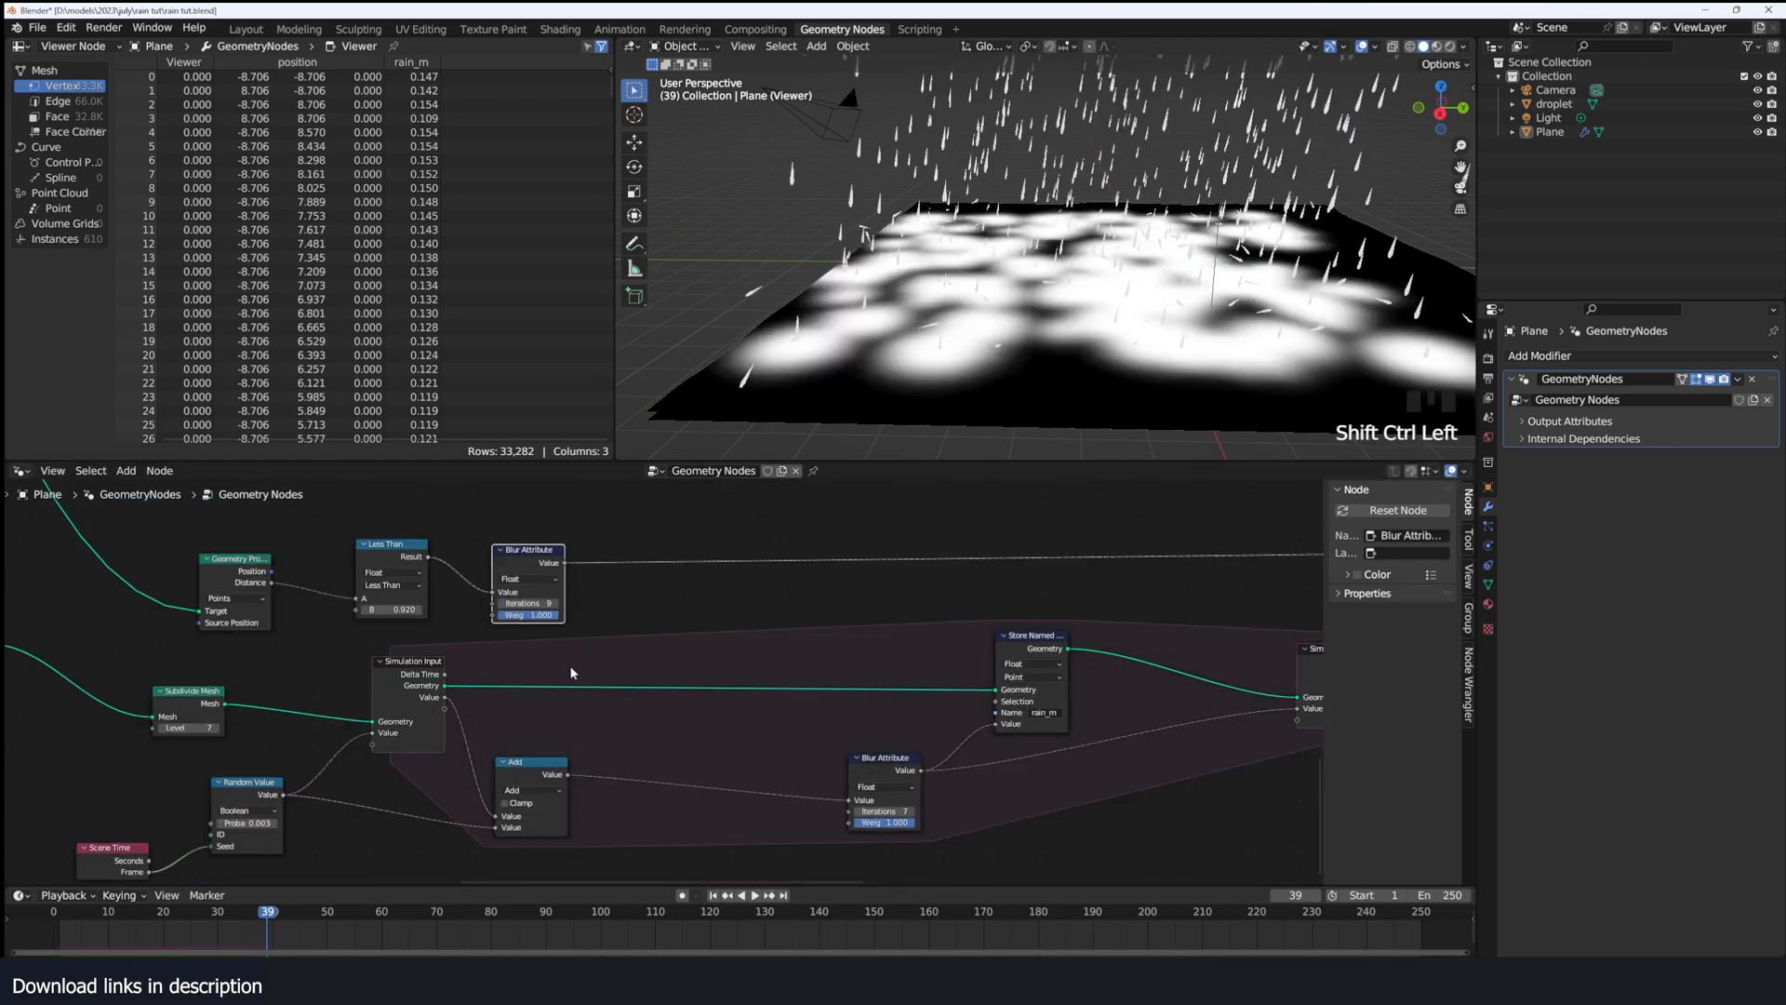
{"action": "left_click", "coordinate": [545, 762], "text": "ctrl+shift"}
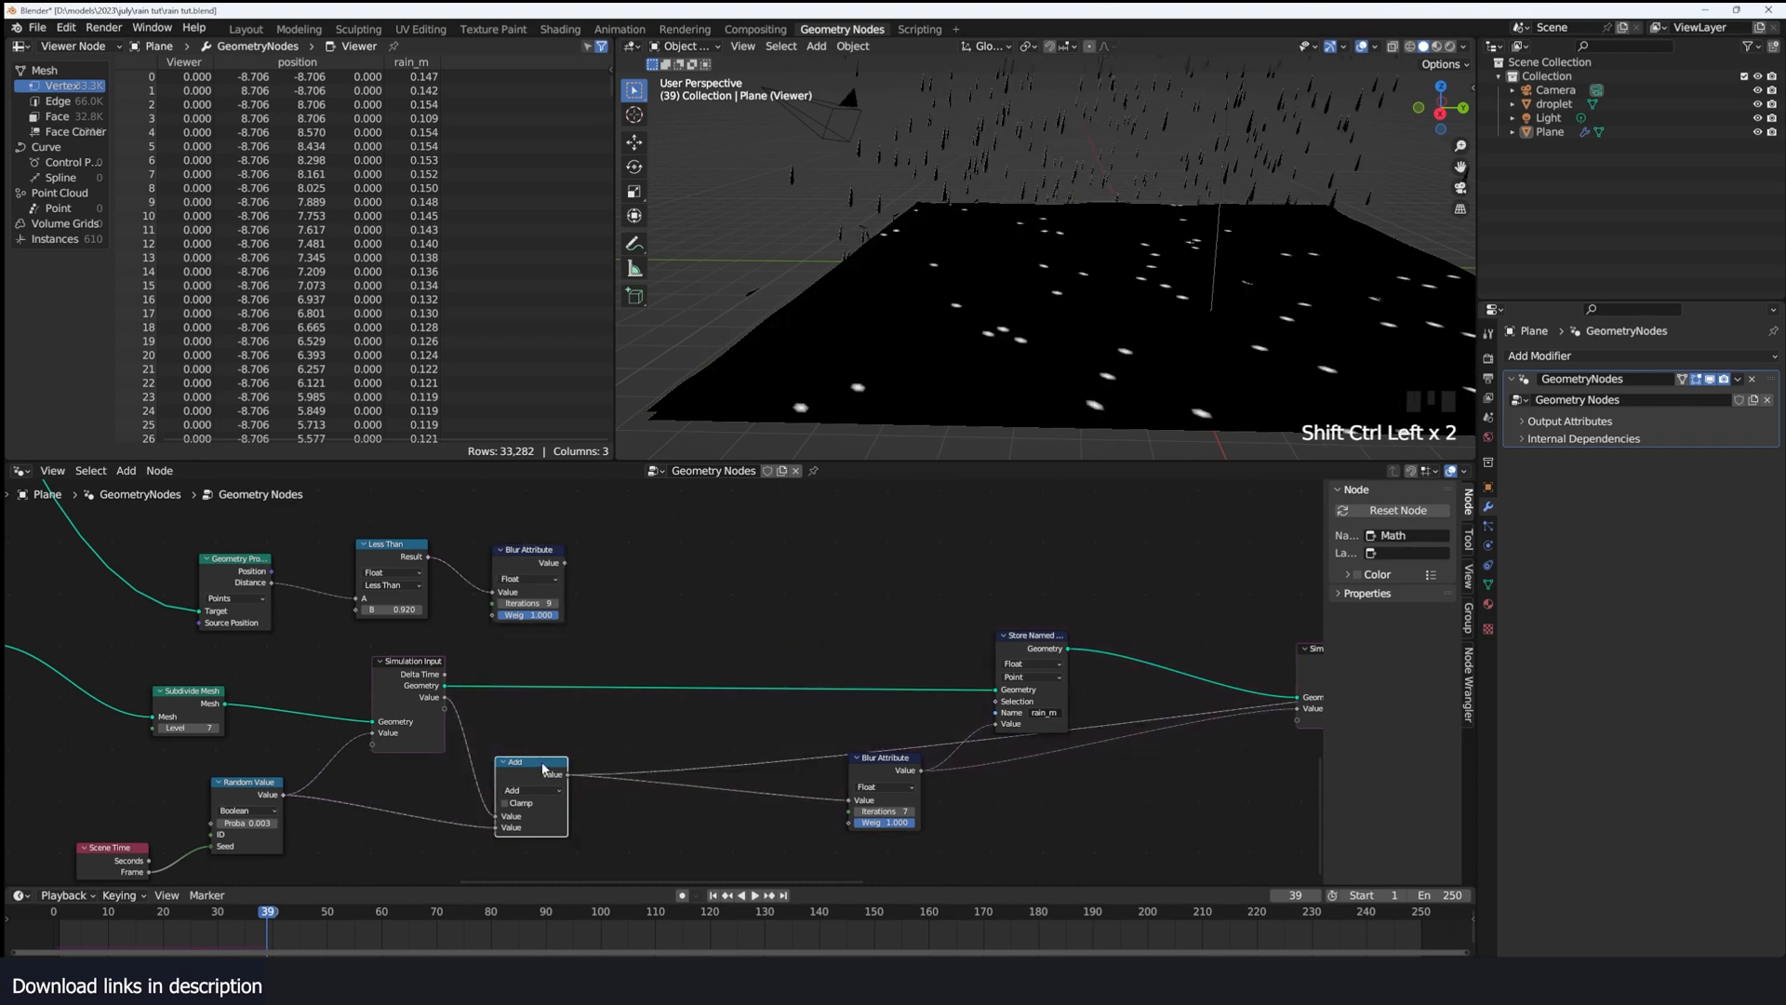
{"action": "left_click", "coordinate": [529, 572], "text": "ctrl+shift"}
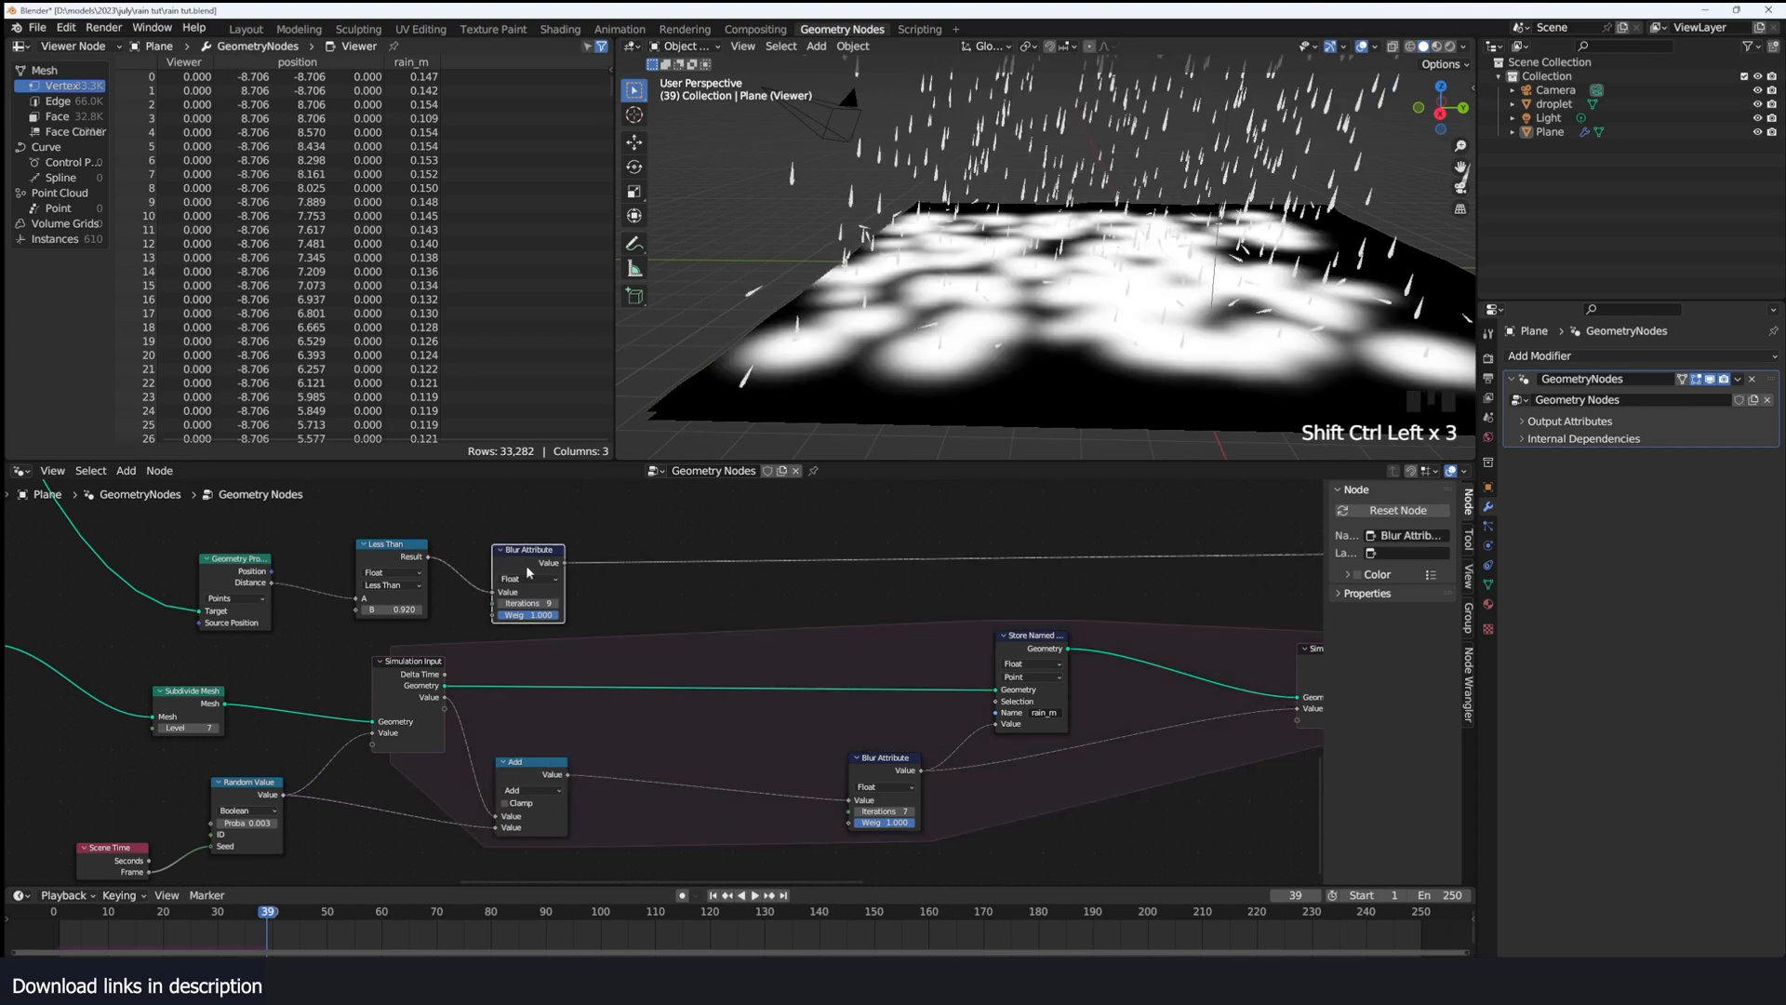
{"action": "left_click", "coordinate": [530, 782], "text": "ctrl+shift"}
Step: Duplicate the Add node, set it to Multiply, connect the Blur Attribute after Less Than as its second value, and preview it
{"action": "key", "text": "shift+a"}
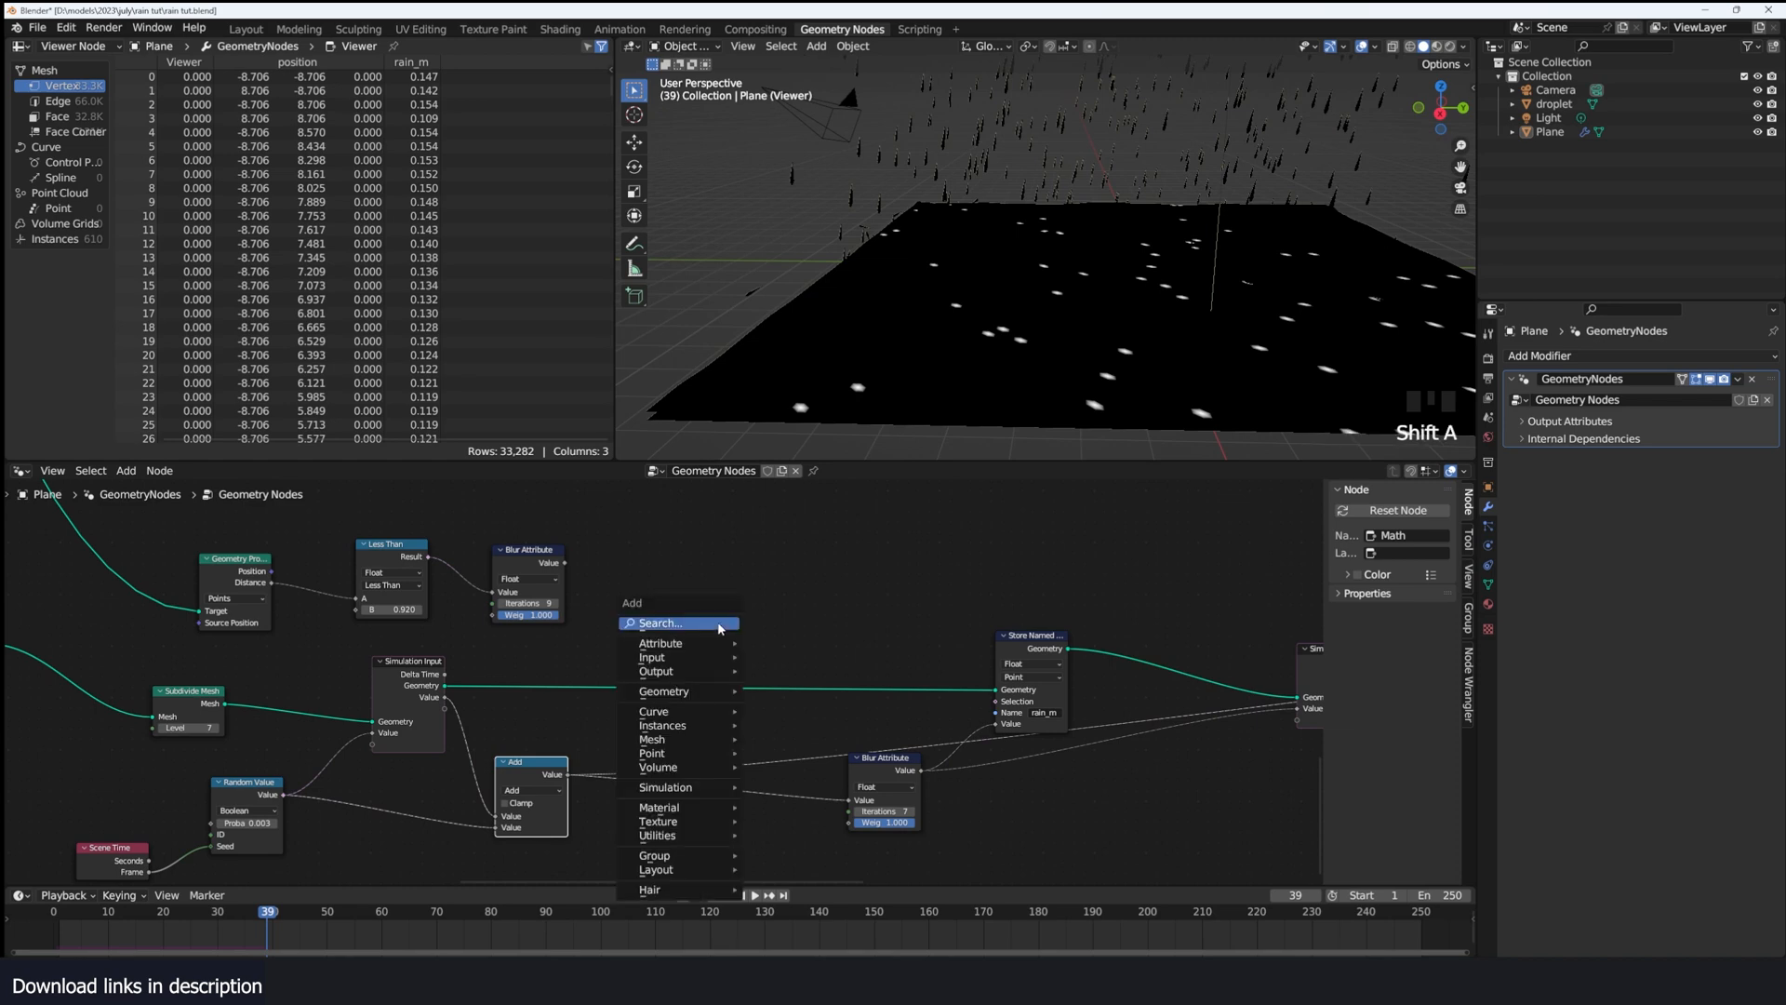
{"action": "left_click", "coordinate": [718, 626]}
{"action": "left_click", "coordinate": [511, 754]}
{"action": "key", "text": "shift+d"}
{"action": "left_click", "coordinate": [738, 707]}
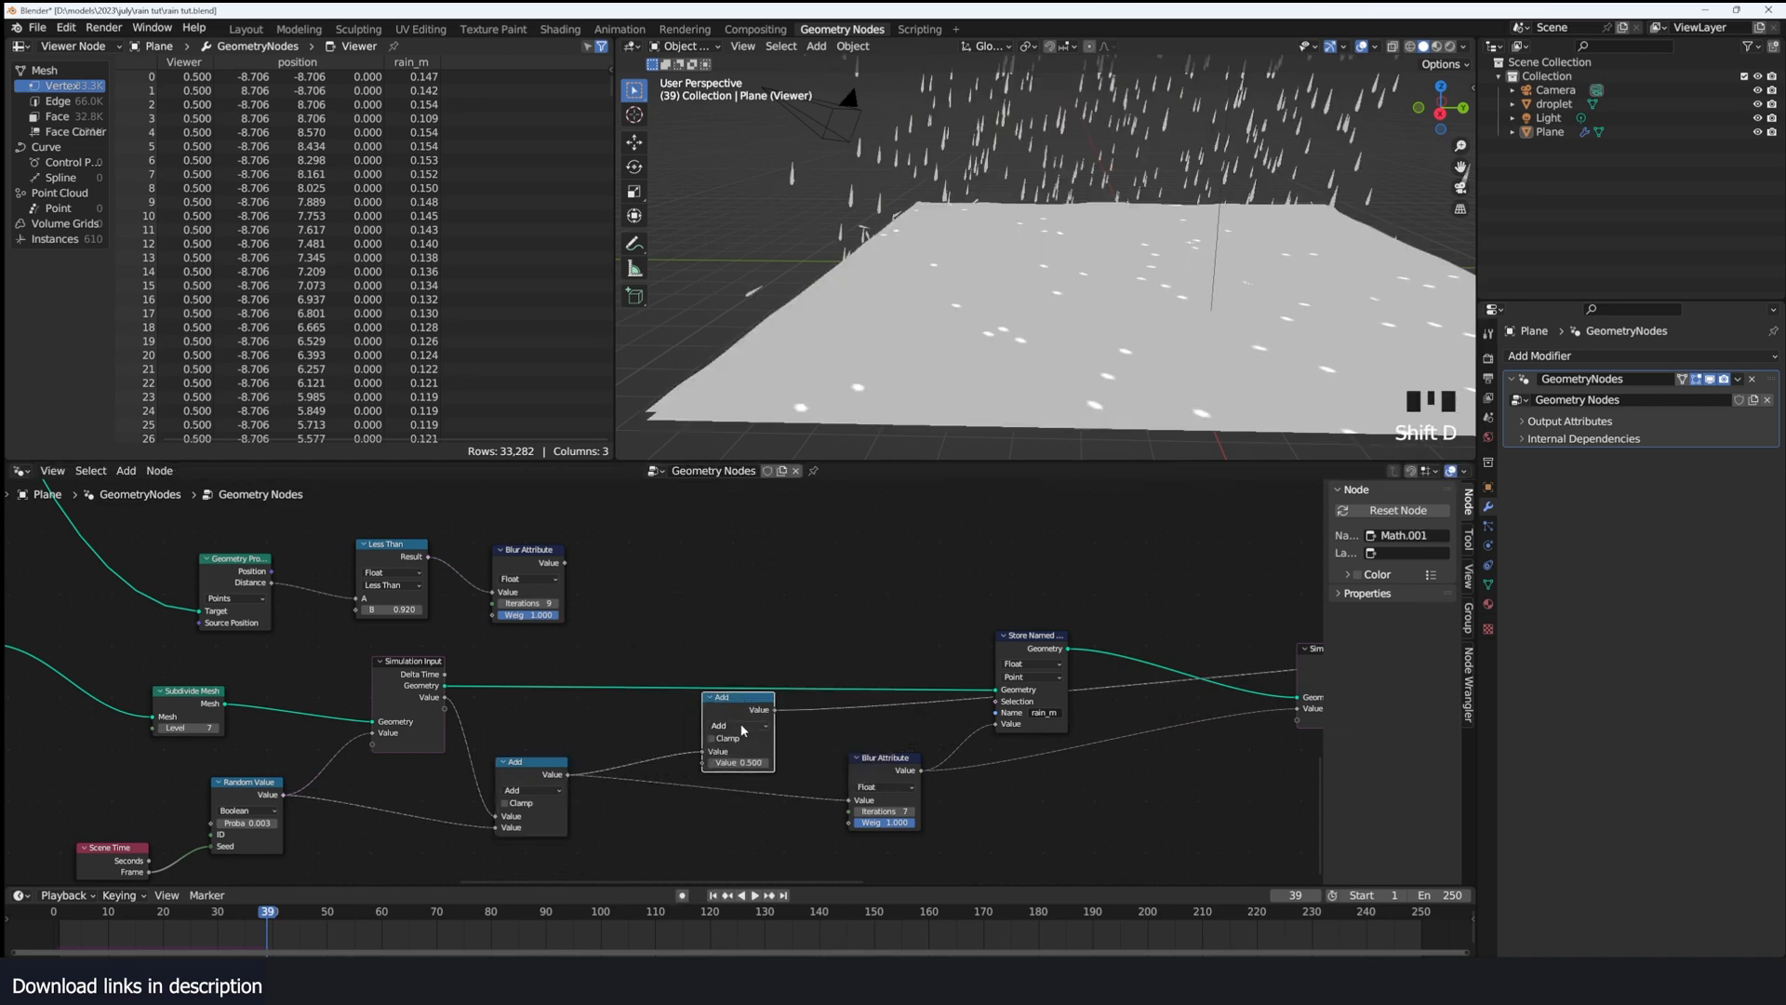
{"action": "left_click", "coordinate": [740, 726]}
{"action": "left_click", "coordinate": [747, 778]}
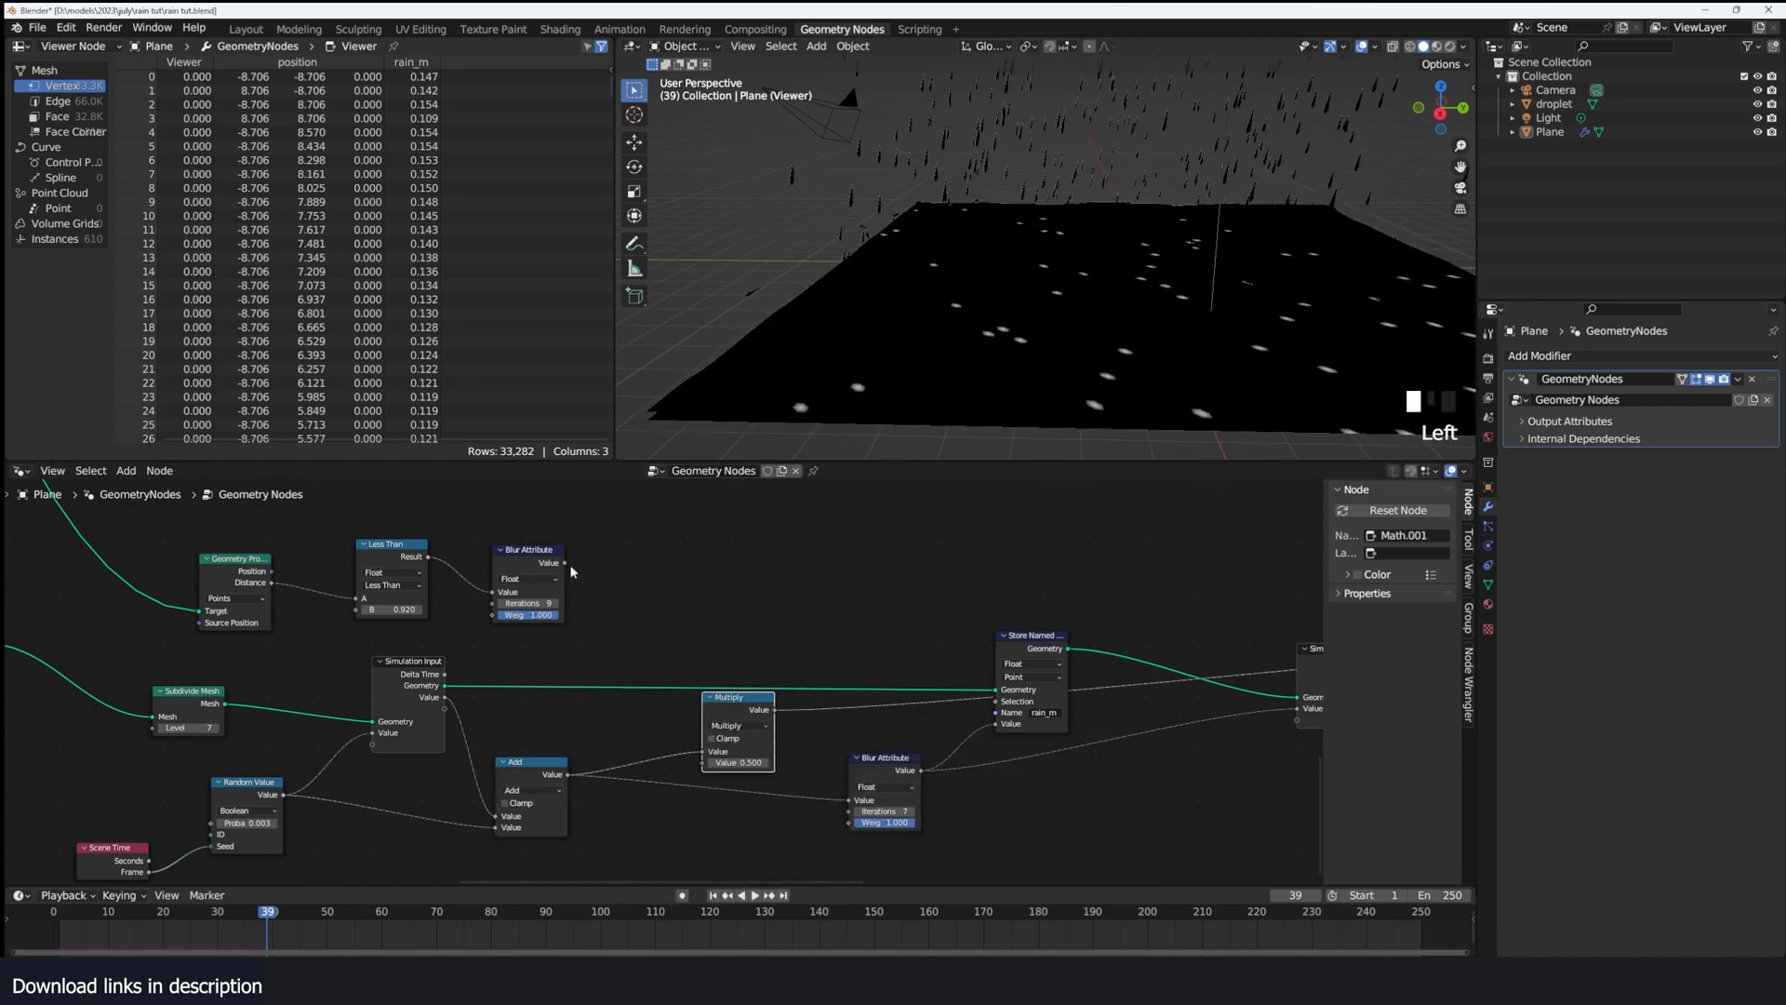
{"action": "left_click_drag", "start_coordinate": [565, 563], "coordinate": [703, 763]}
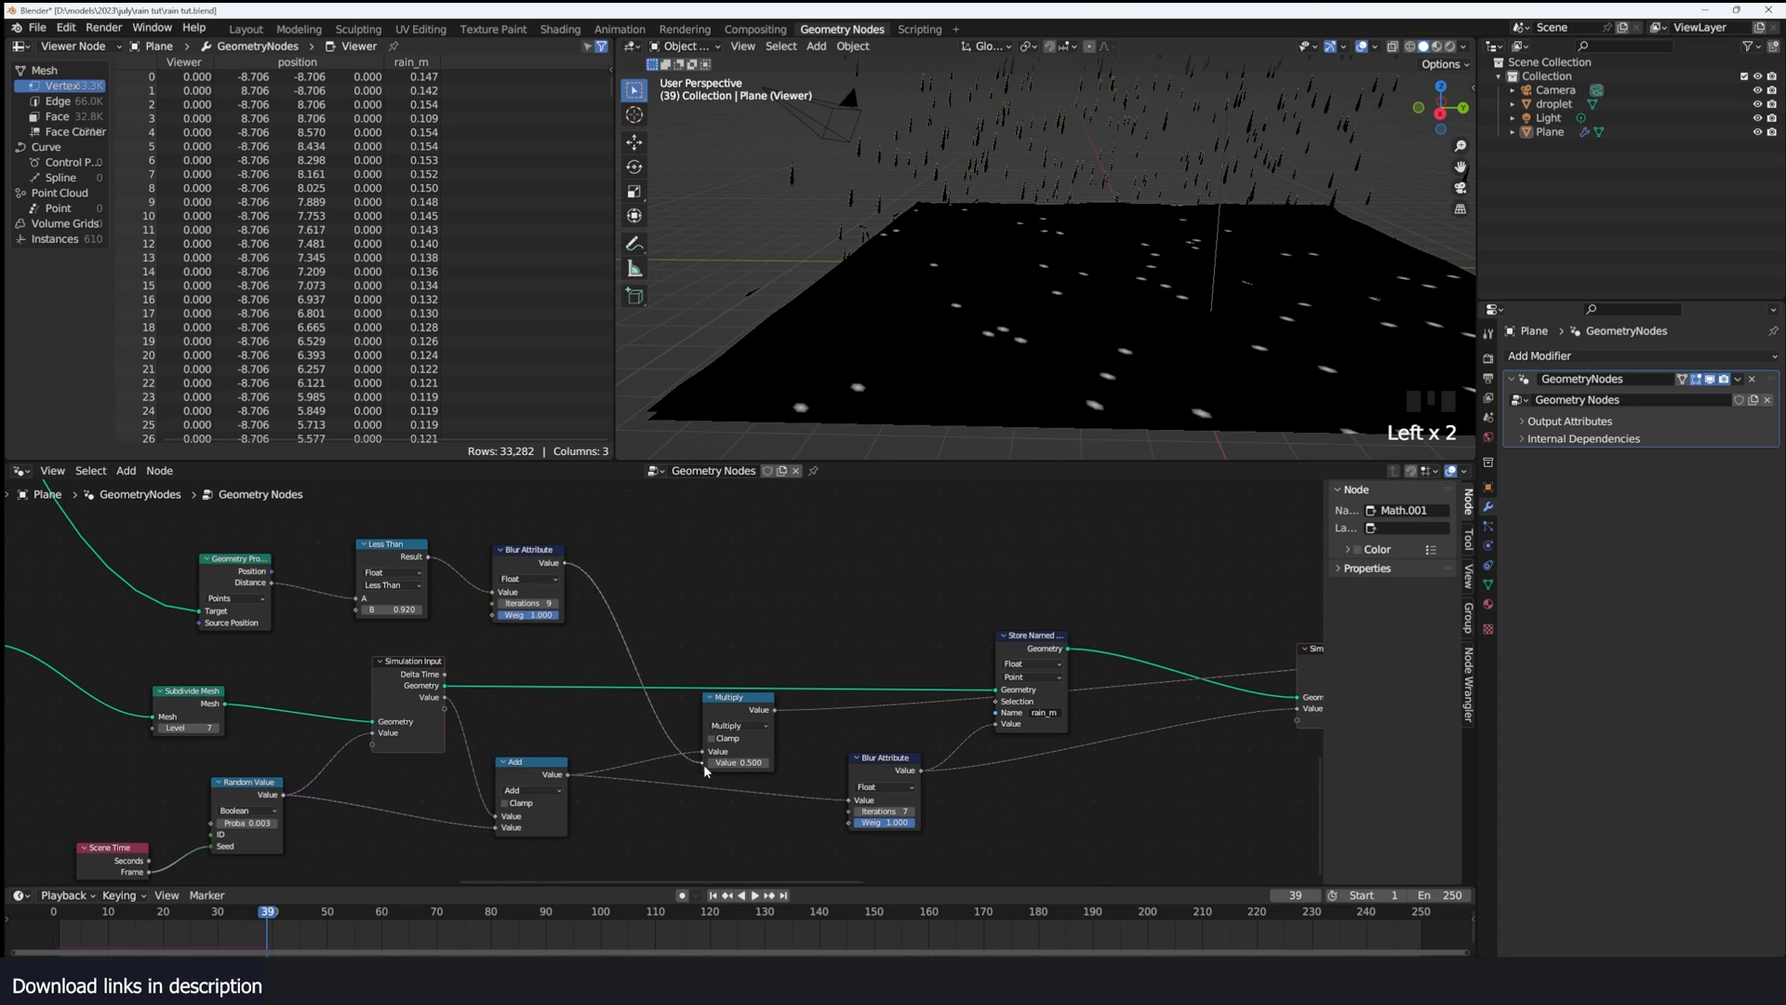
{"action": "left_click", "coordinate": [766, 717], "text": "ctrl+shift"}
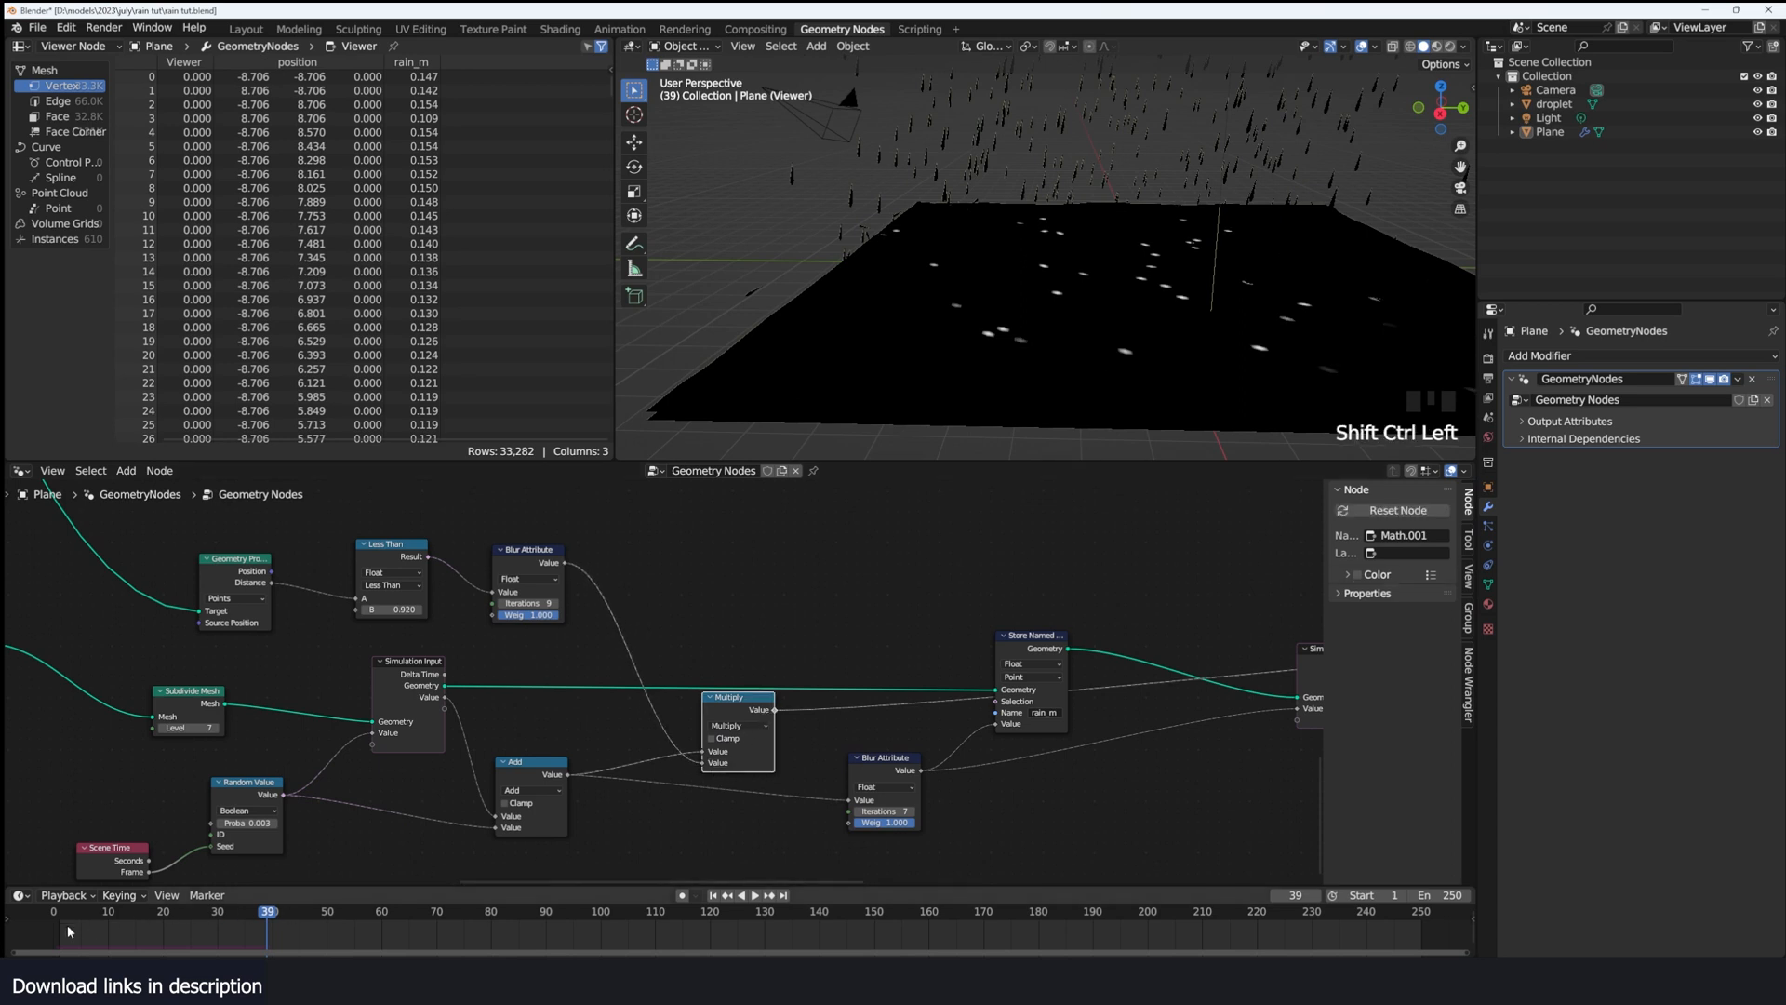
Step: Play the animation from the first frame to examine the Multiply node's preview
{"action": "key", "text": "shift+Left"}
{"action": "key", "text": "space"}
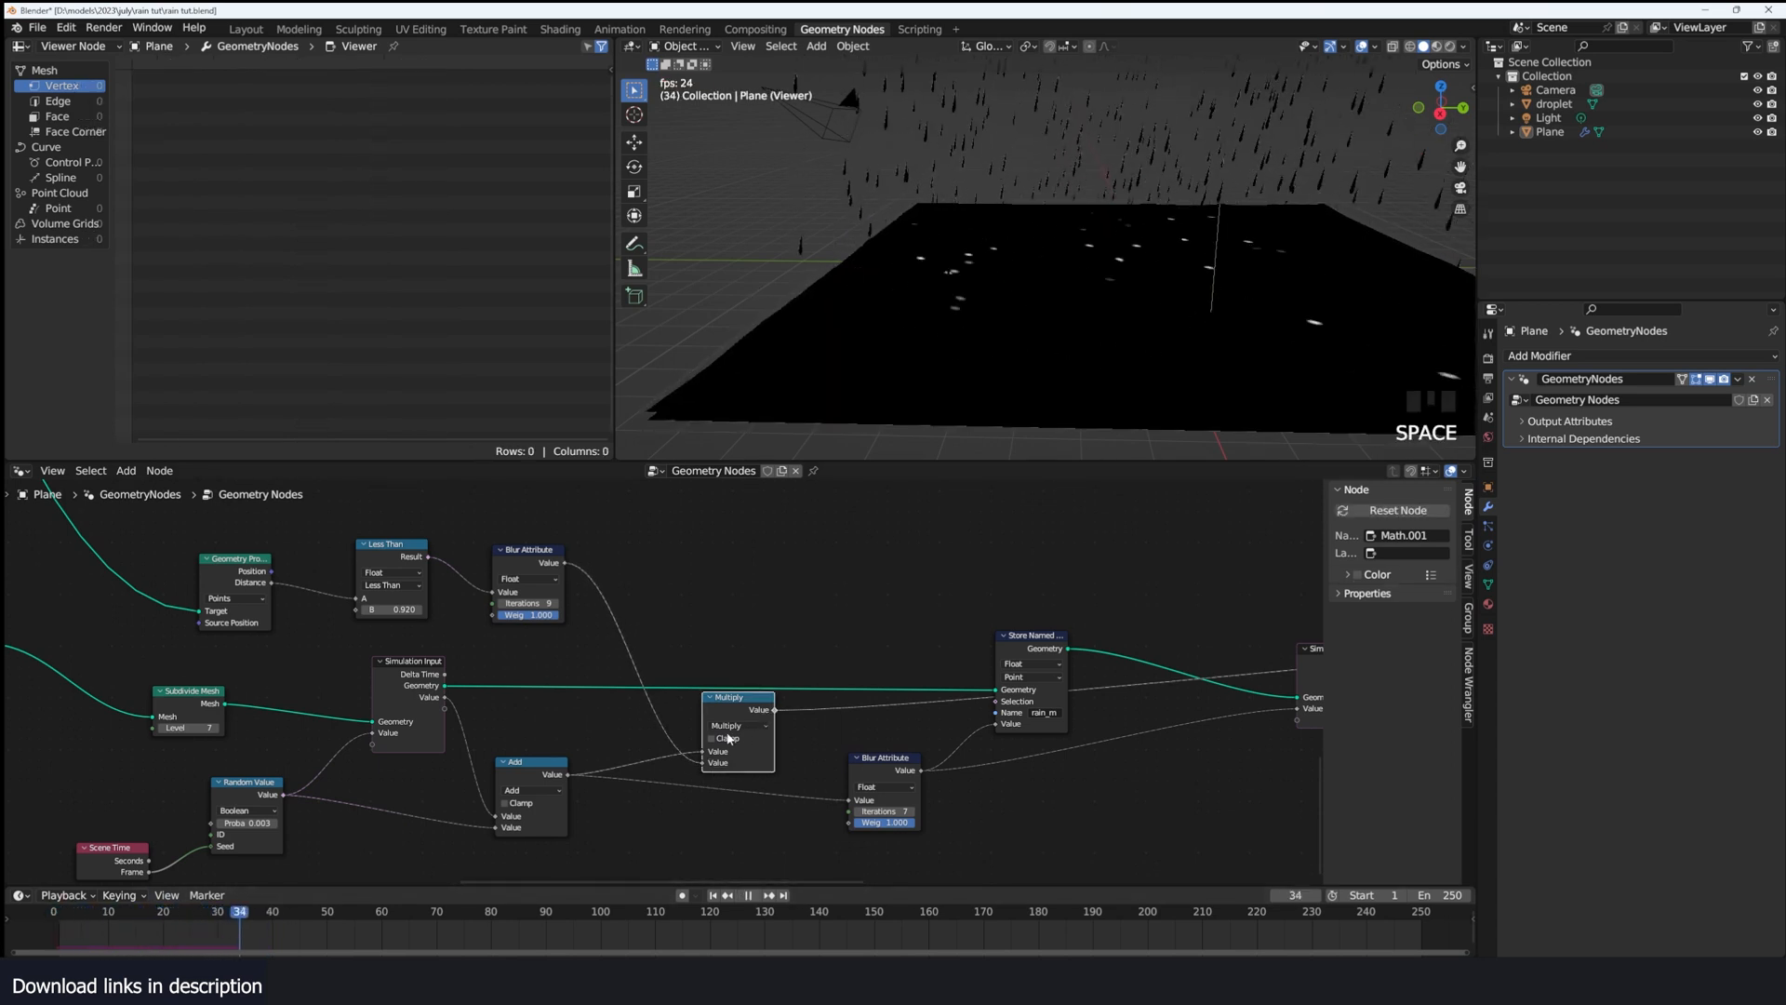
{"action": "key", "text": "space"}
{"action": "key", "text": "space"}
{"action": "key", "text": "space"}
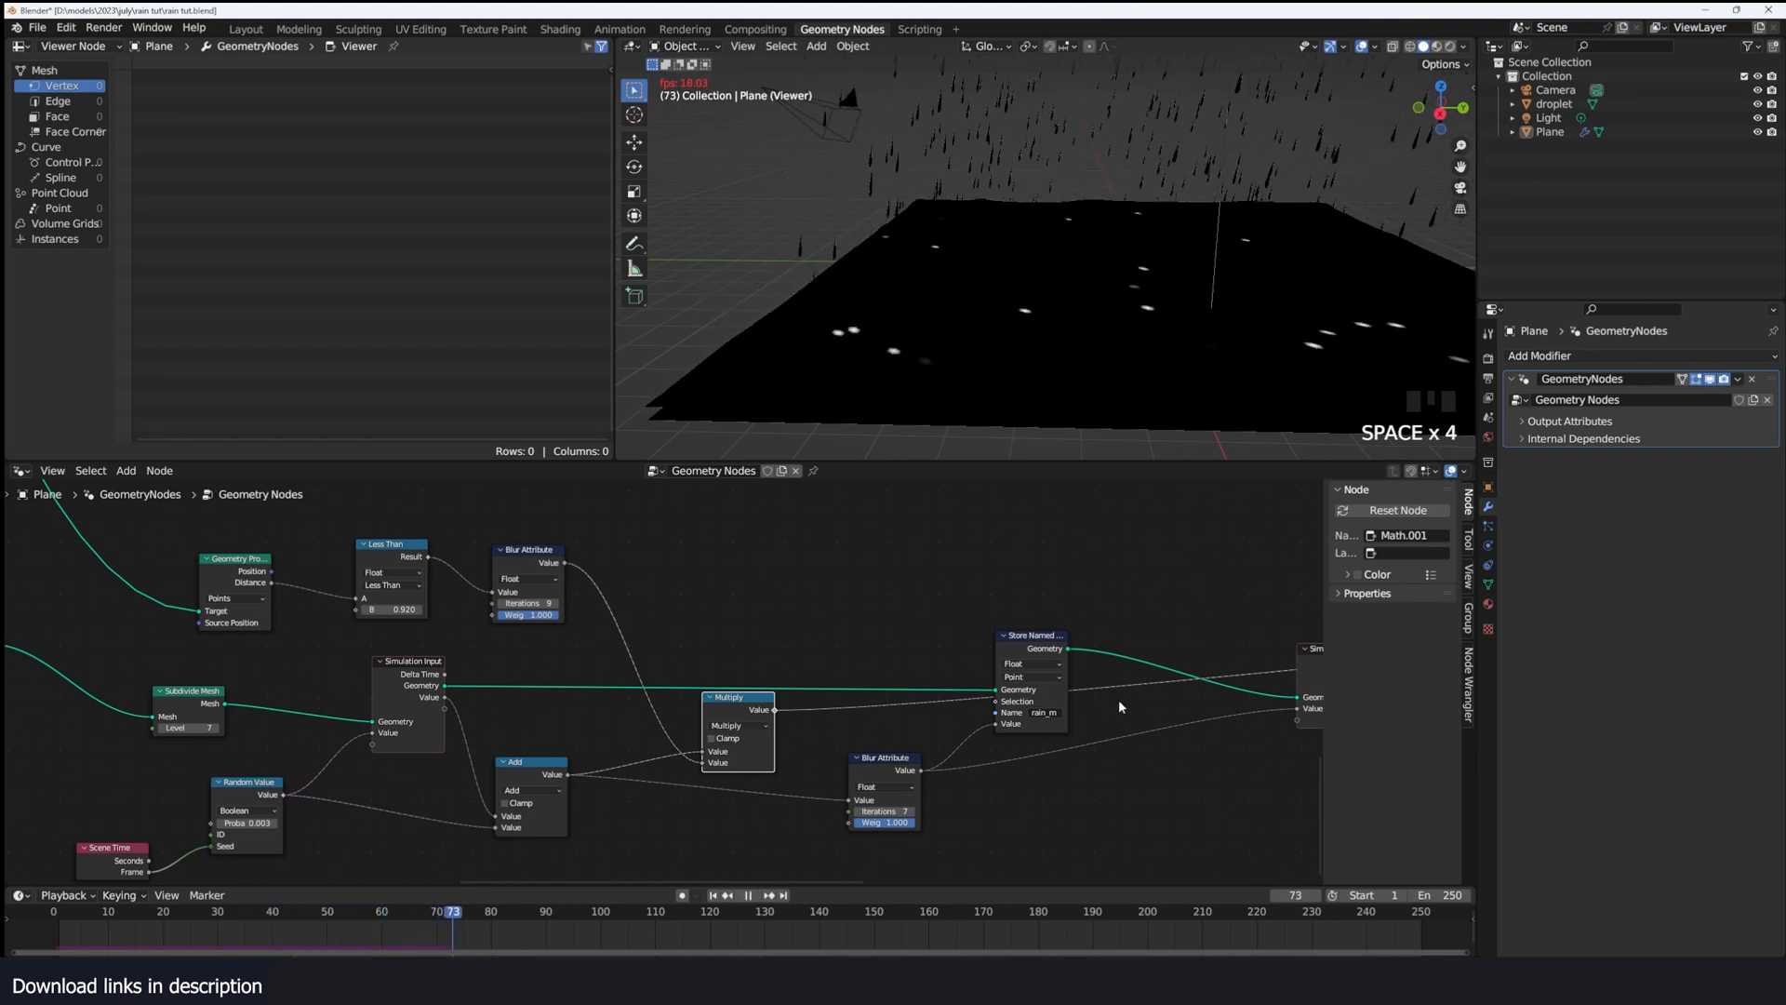
{"action": "key", "text": "space"}
Step: Preview the Join Geometry node in the Viewer and play the simulation from the start
{"action": "middle_click_drag", "start_coordinate": [1119, 704], "coordinate": [551, 712]}
{"action": "scroll", "coordinate": [1161, 706], "scroll_direction": "down", "scroll_amount": 3}
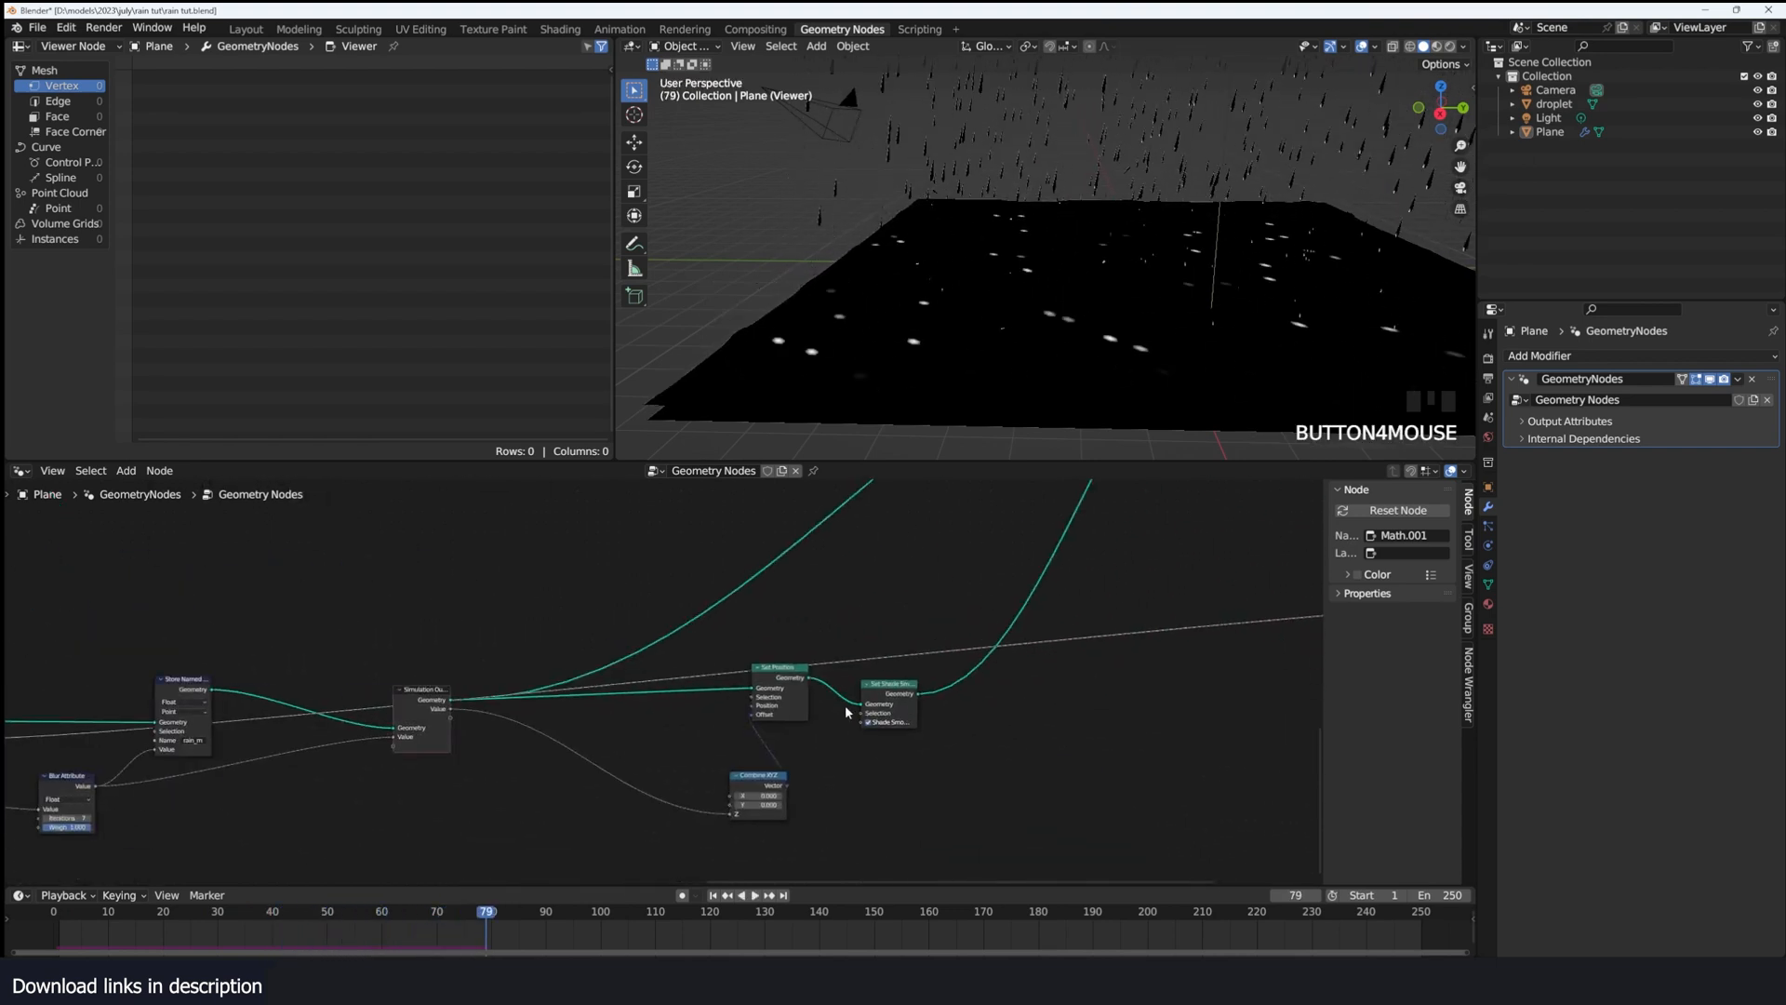
{"action": "scroll", "coordinate": [846, 713], "scroll_direction": "down", "scroll_amount": 6}
{"action": "middle_click_drag", "start_coordinate": [1164, 515], "coordinate": [1041, 566]}
{"action": "left_click", "coordinate": [1007, 498], "text": "ctrl+shift"}
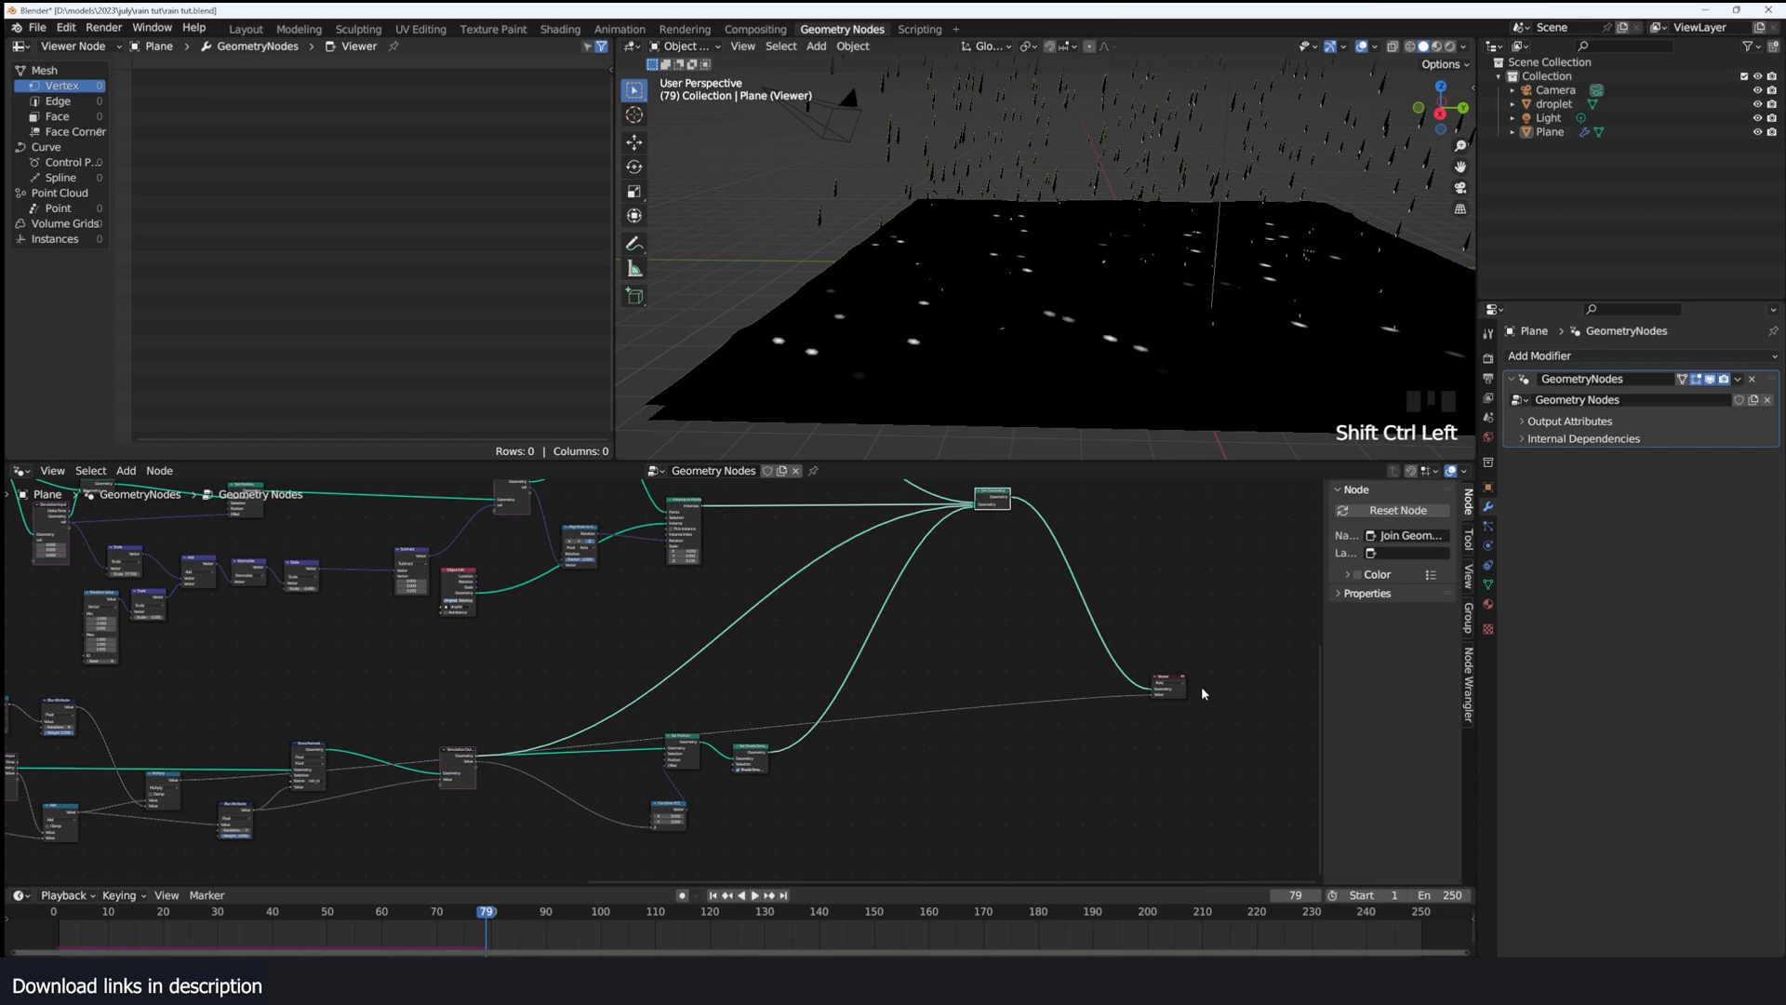
{"action": "key", "text": "shift+Left"}
{"action": "key", "text": "space"}
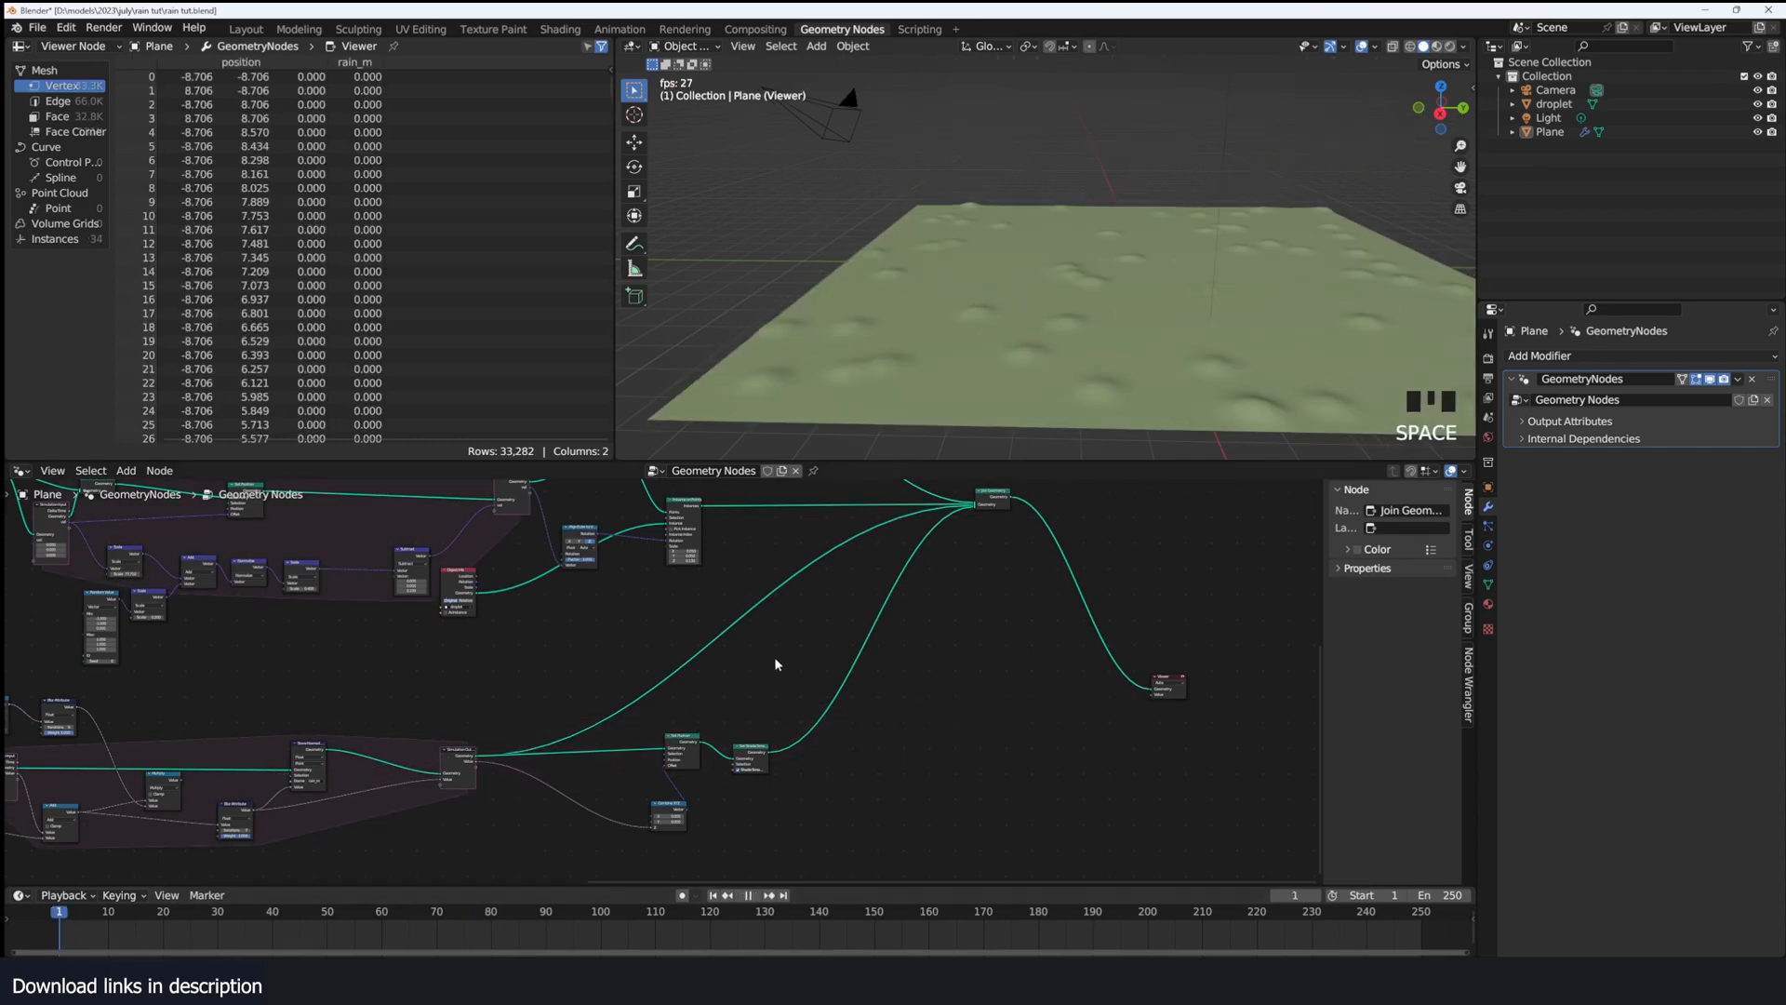
{"action": "right_click", "coordinate": [38, 935], "text": "shift"}
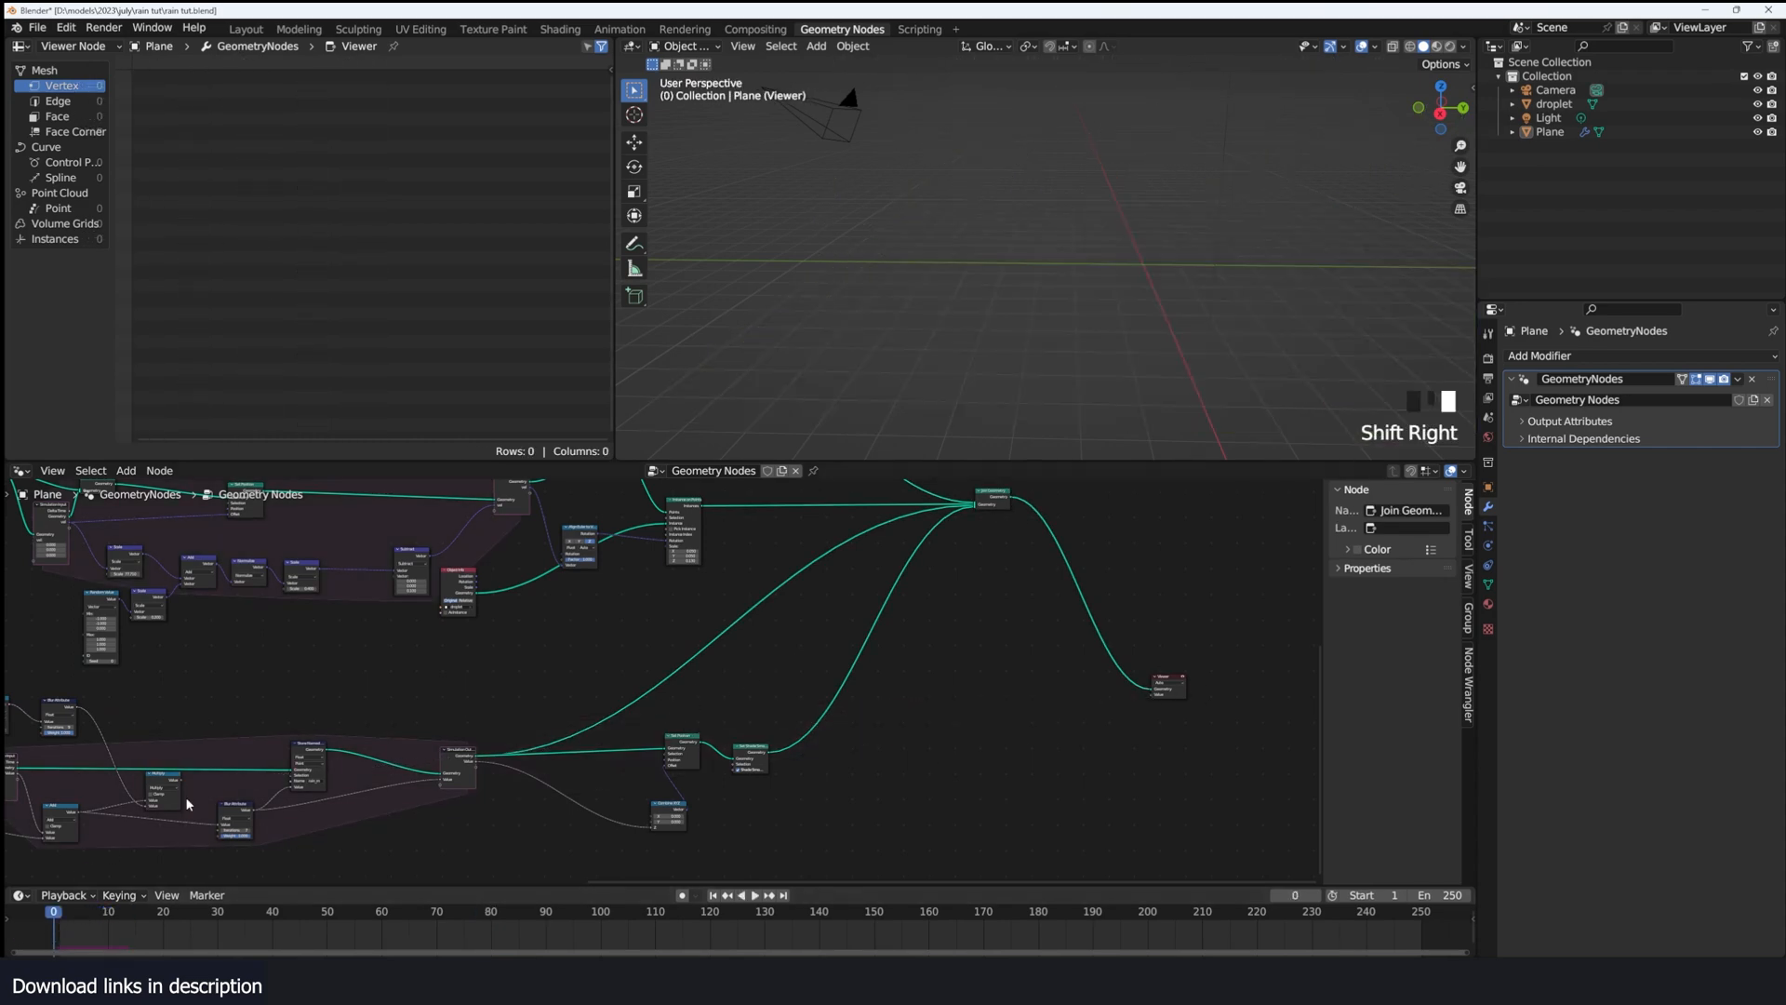
Step: Connect the Multiply node's value to the simulation zone's Blur Attribute and replay the animation
{"action": "scroll", "coordinate": [531, 689], "scroll_direction": "up", "scroll_amount": 3}
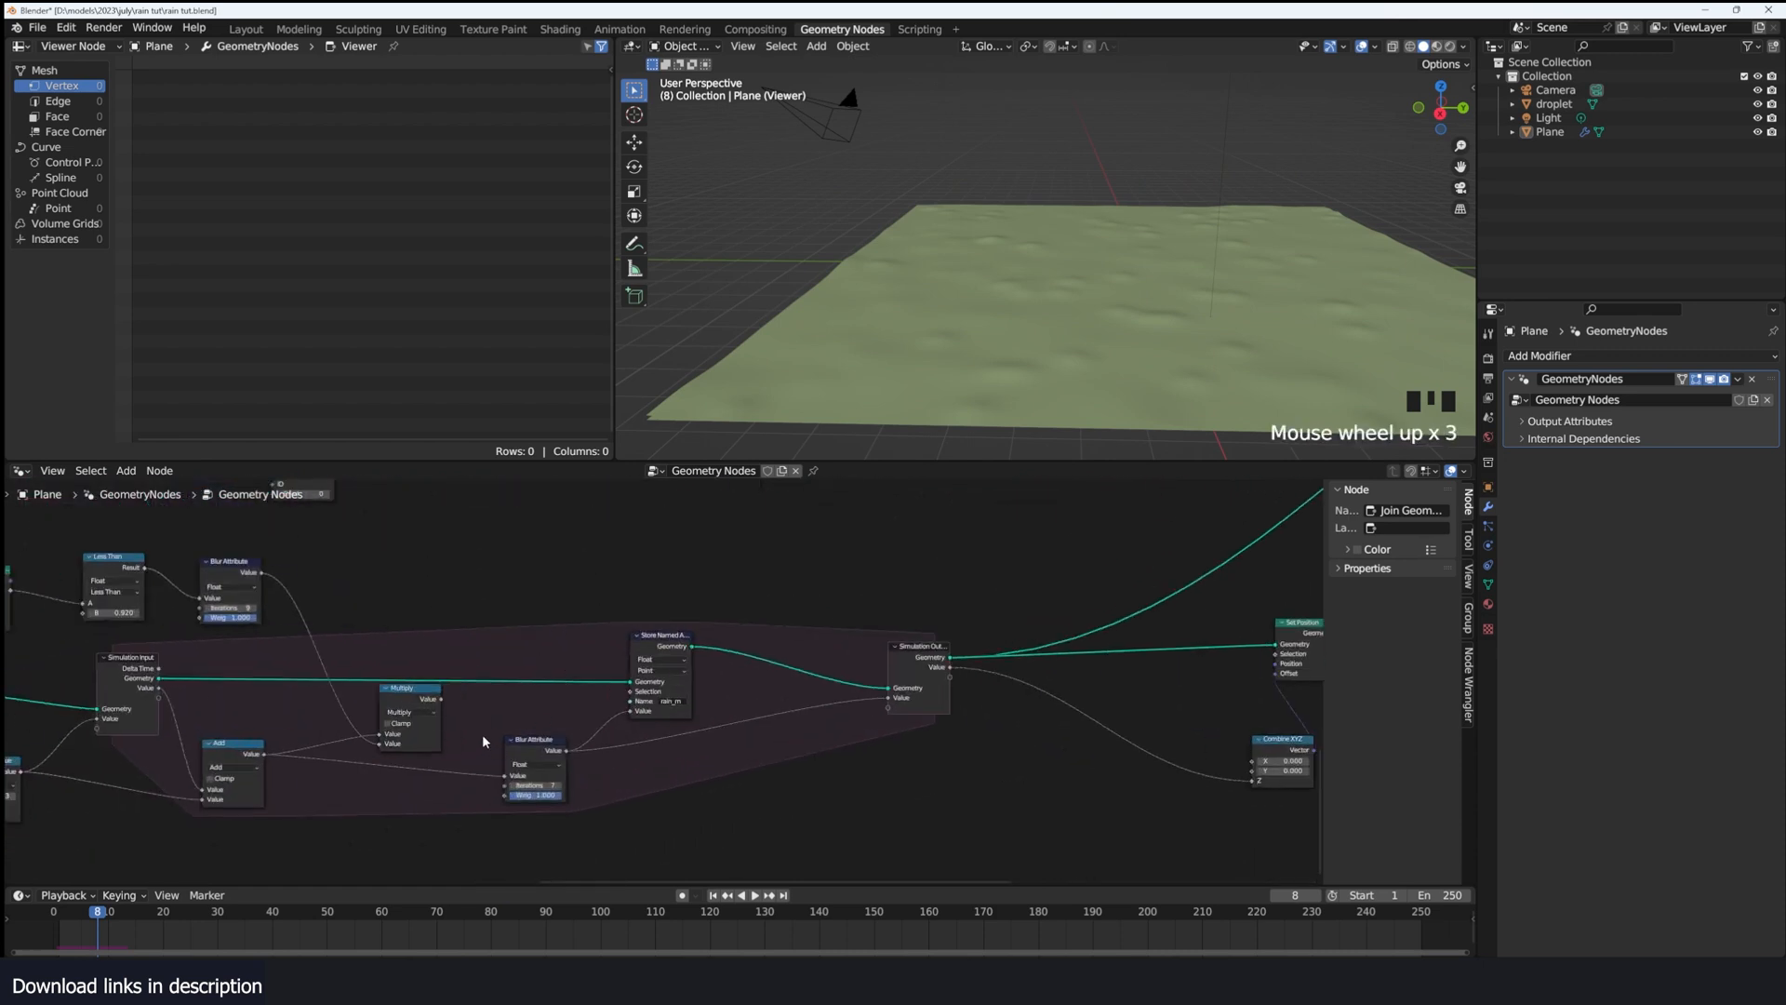
{"action": "left_click_drag", "start_coordinate": [443, 701], "coordinate": [507, 780]}
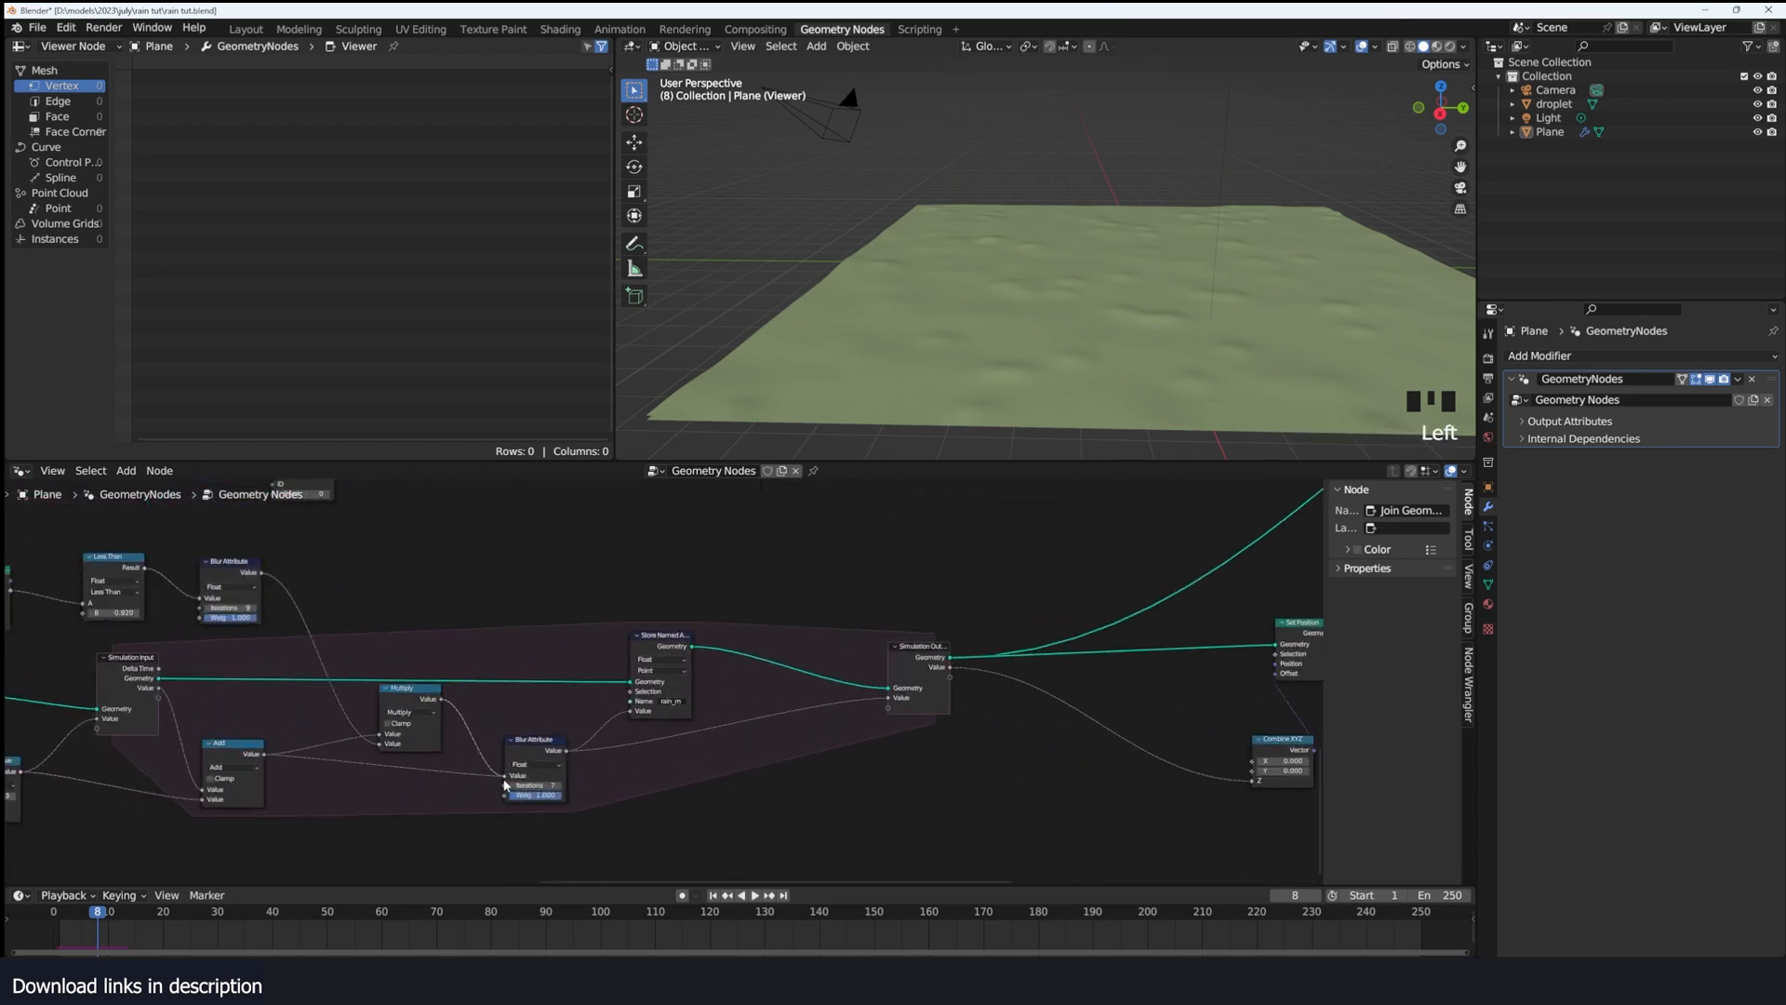
{"action": "key", "text": "space"}
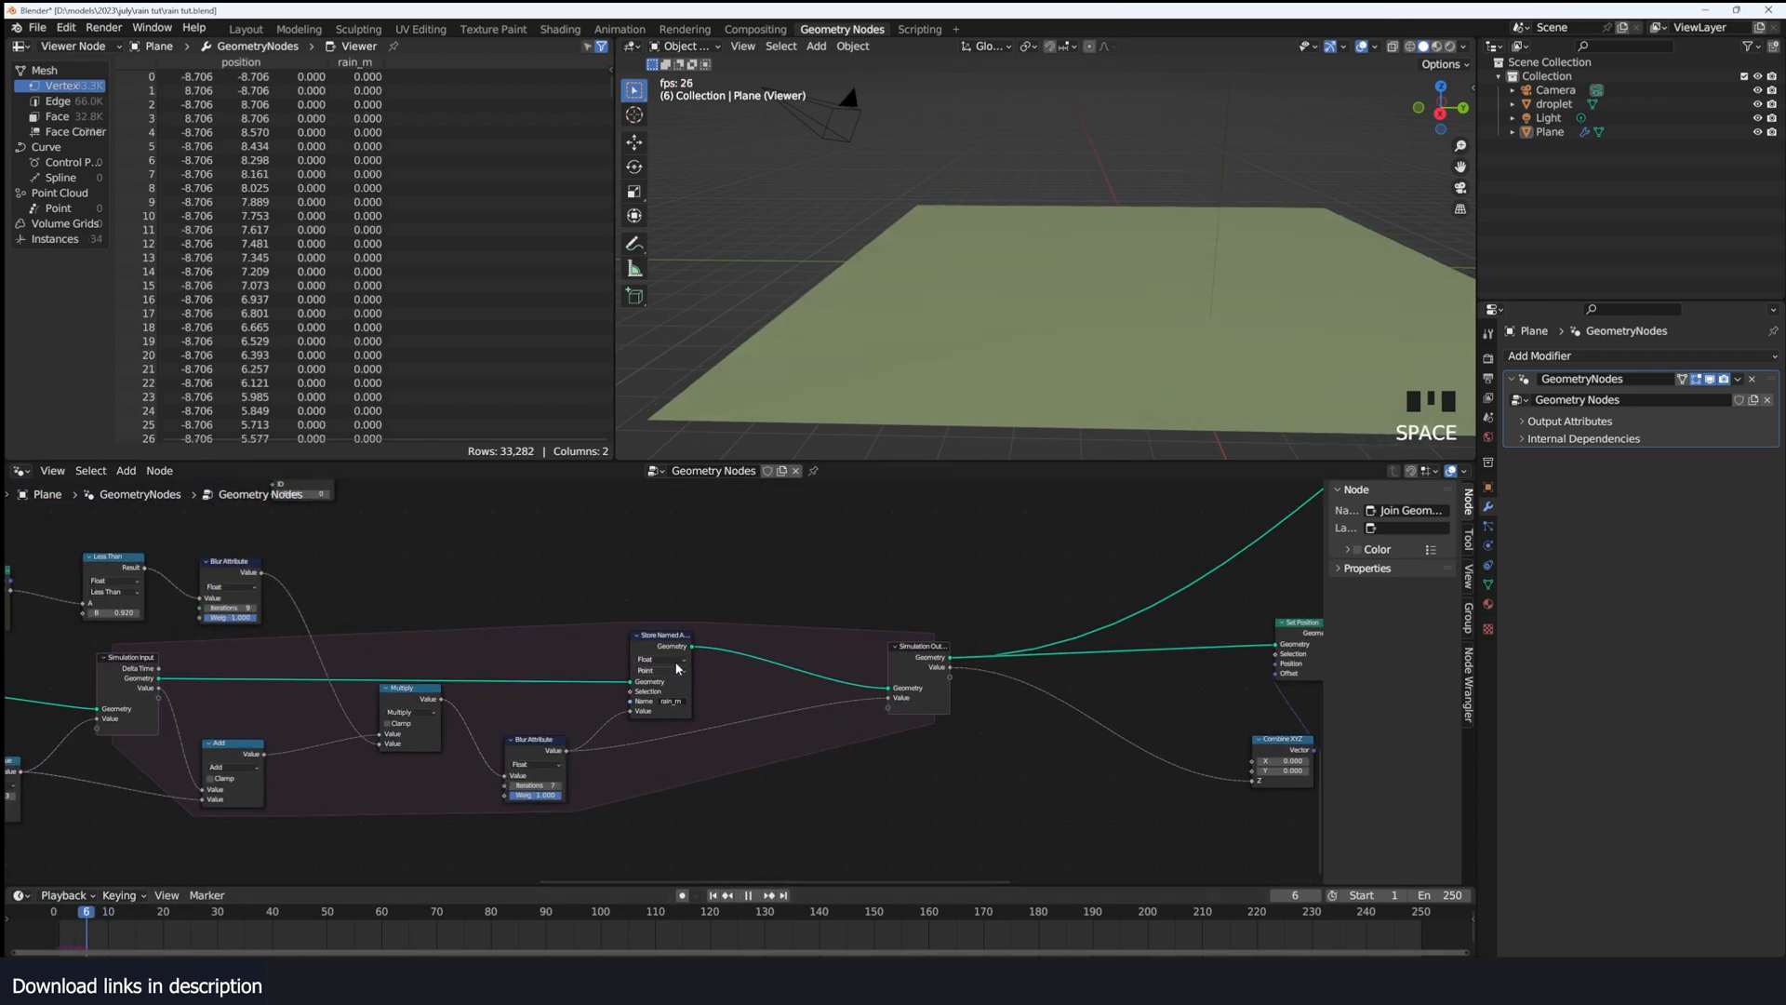
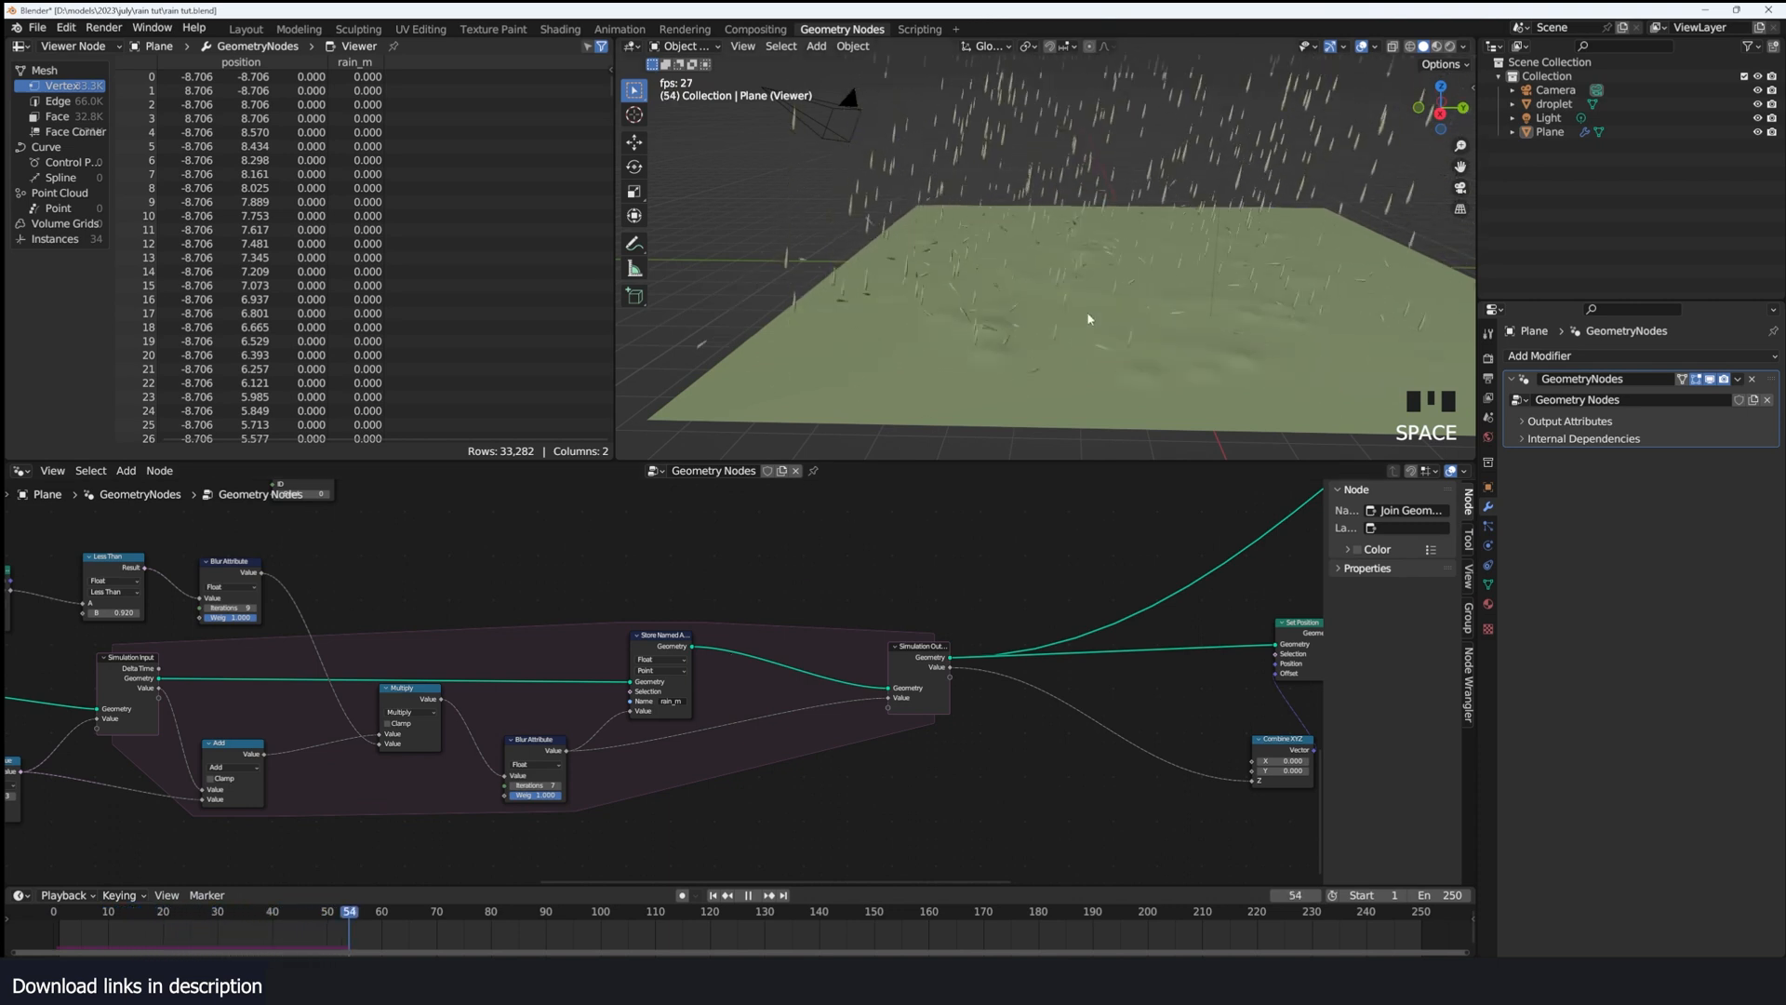
{"action": "scroll", "coordinate": [598, 710], "scroll_direction": "up", "scroll_amount": 2}
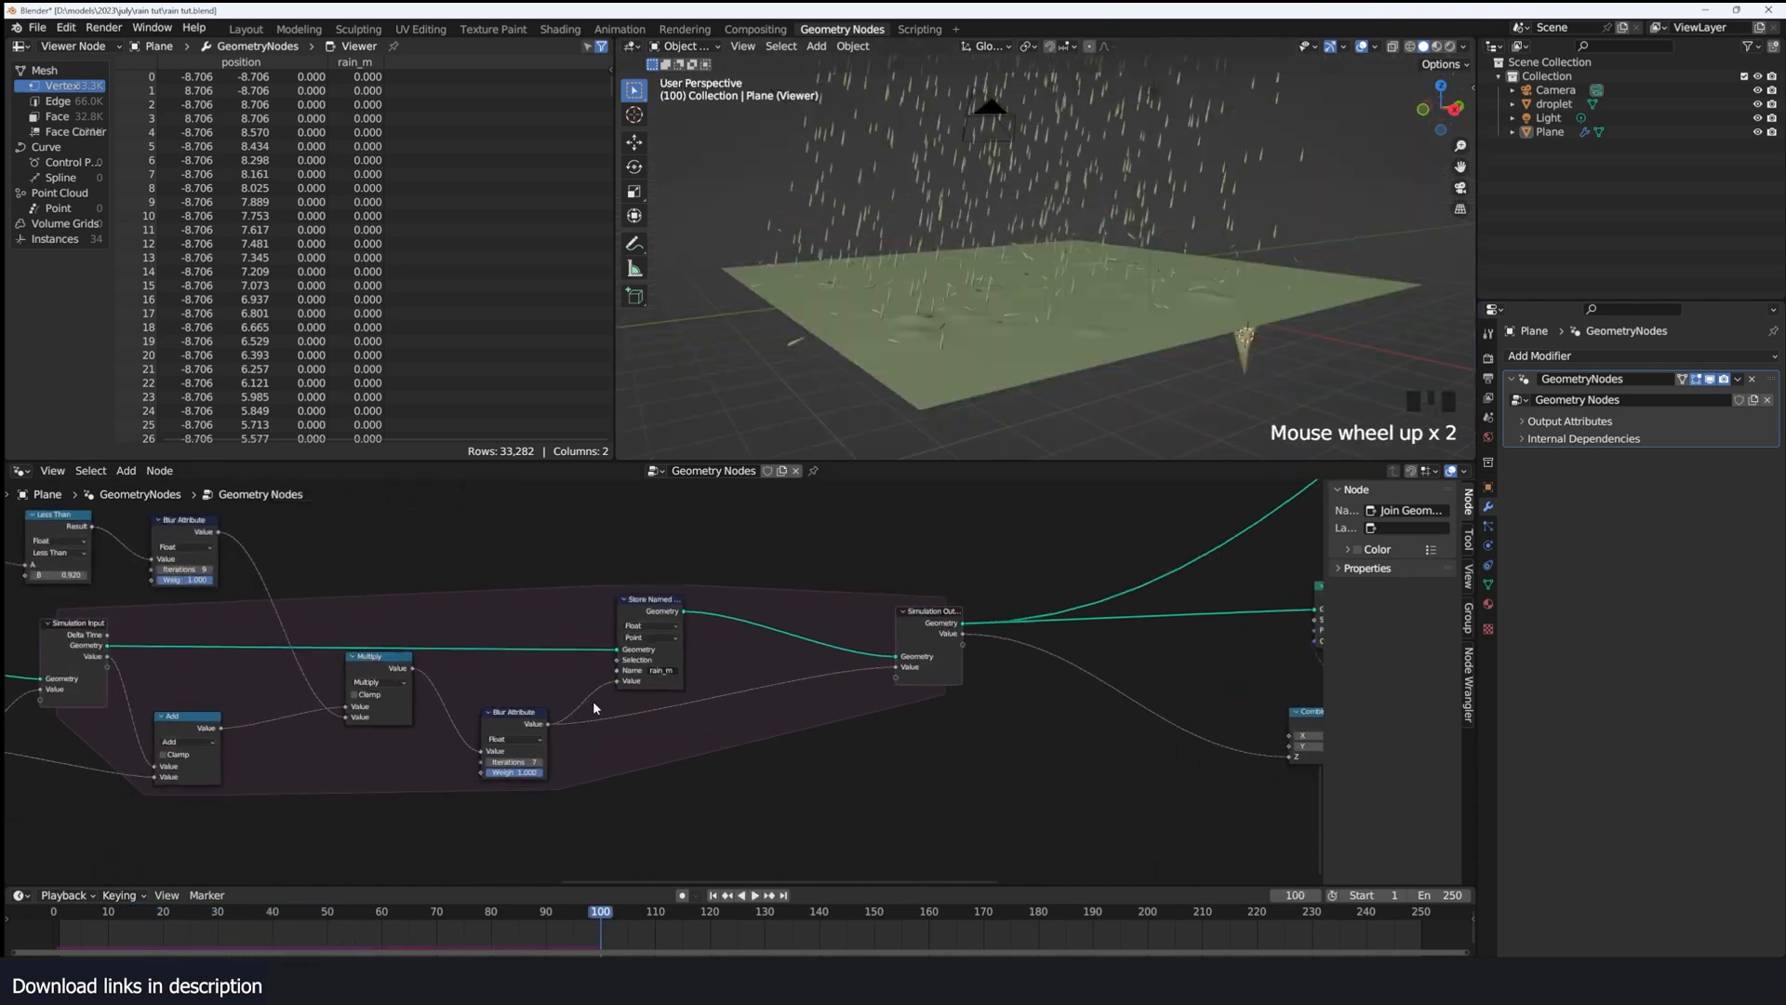
Step: Save the file and set up the workspace for materials with a Shader Editor and a material-shaded viewport
{"action": "key", "text": "shift+a"}
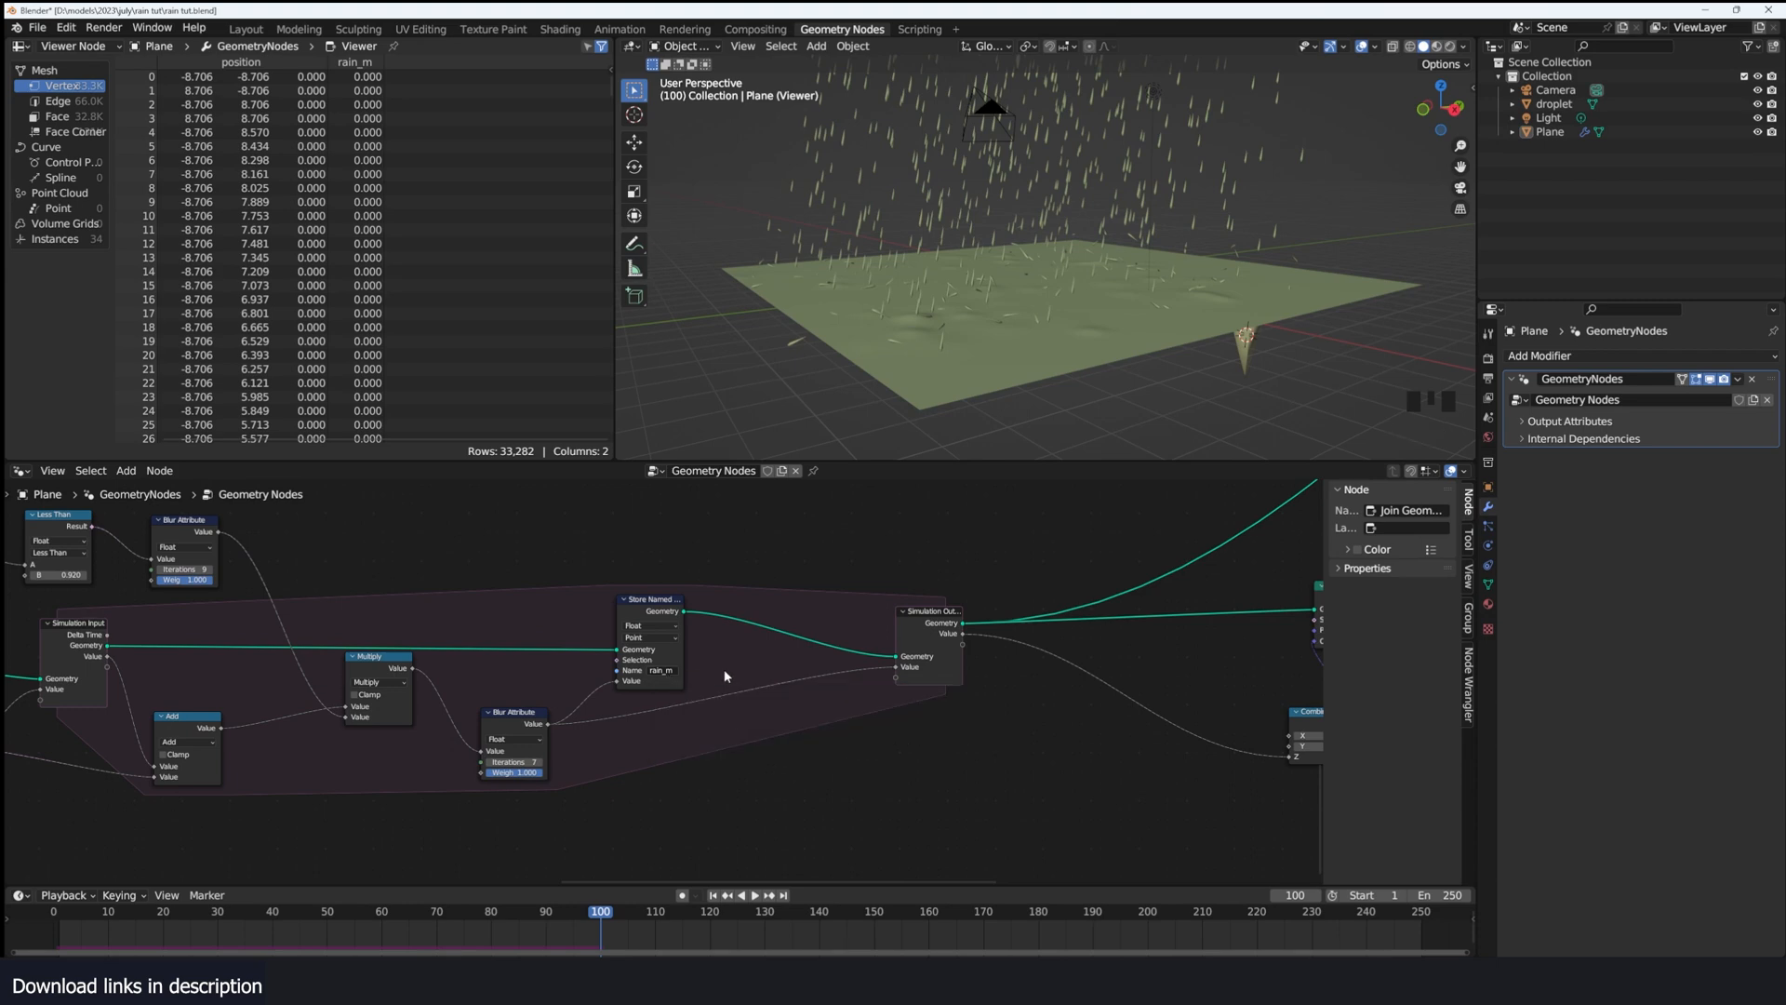
{"action": "key", "text": "ctrl+s"}
{"action": "scroll", "coordinate": [823, 610], "scroll_direction": "down", "scroll_amount": 4}
{"action": "key", "text": "grave"}
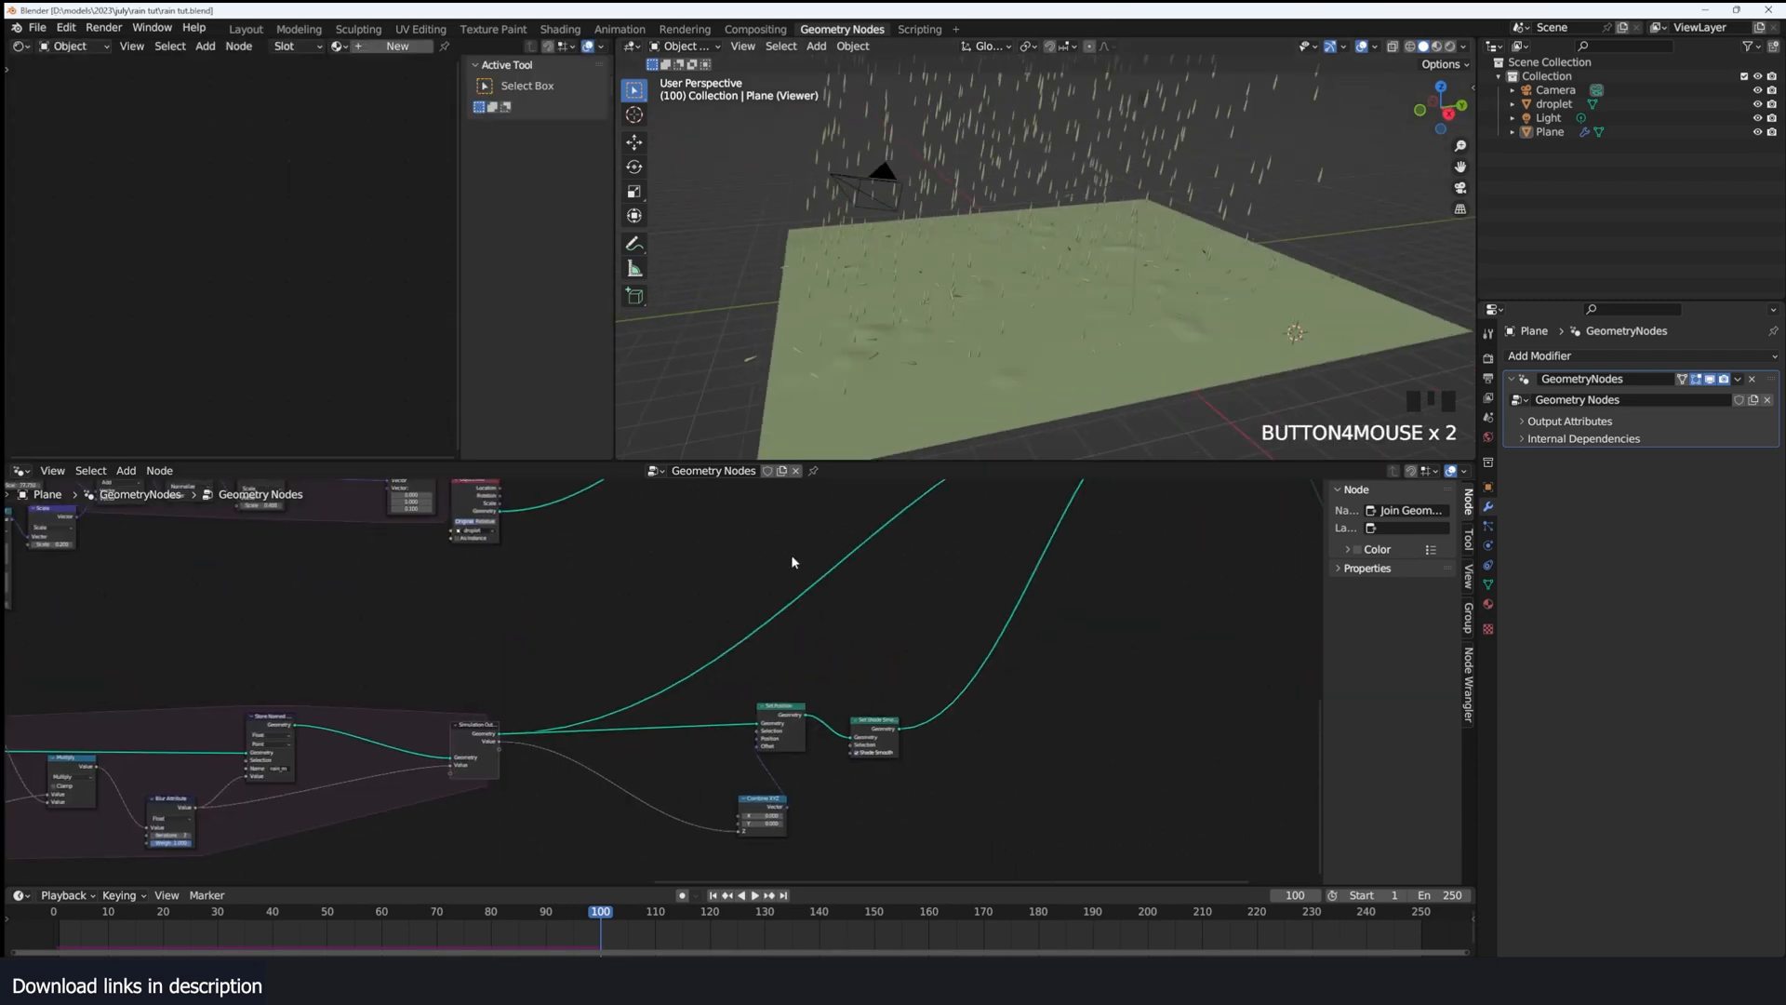
{"action": "middle_click_drag", "start_coordinate": [794, 562], "coordinate": [790, 679]}
{"action": "scroll", "coordinate": [793, 677], "scroll_direction": "down", "scroll_amount": 6}
{"action": "middle_click_drag", "start_coordinate": [866, 628], "coordinate": [791, 711]}
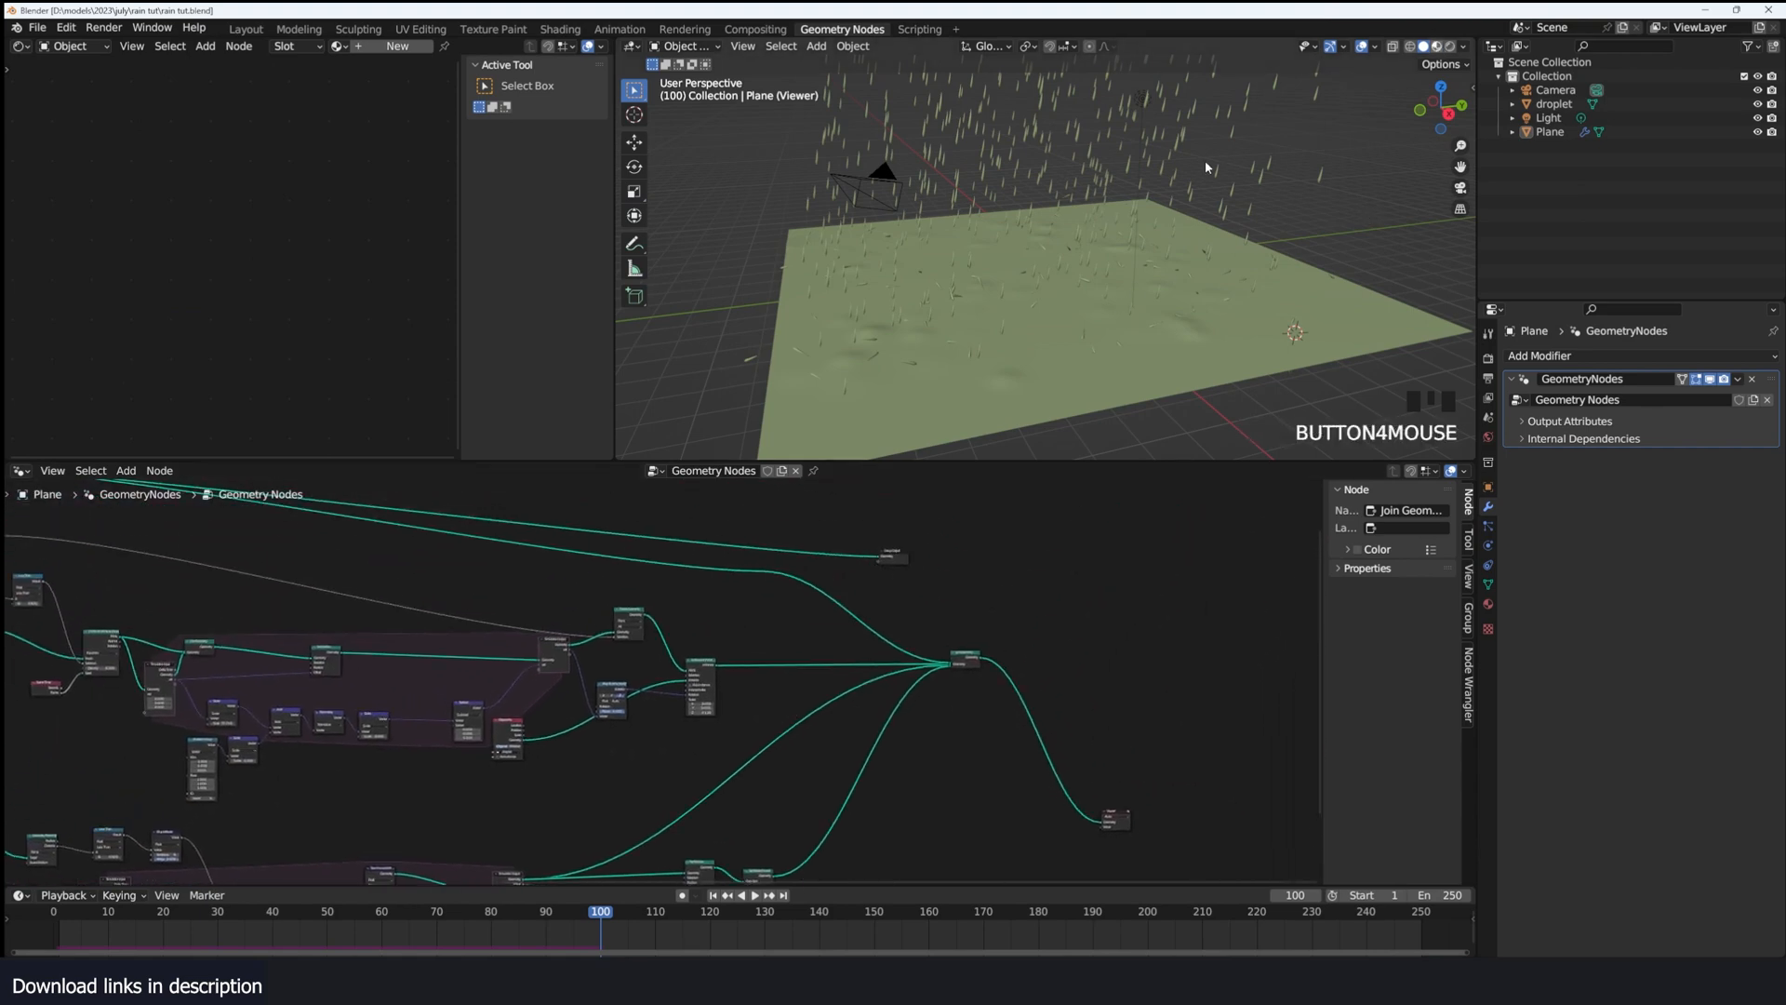
{"action": "scroll", "coordinate": [1265, 263], "scroll_direction": "down", "scroll_amount": 3}
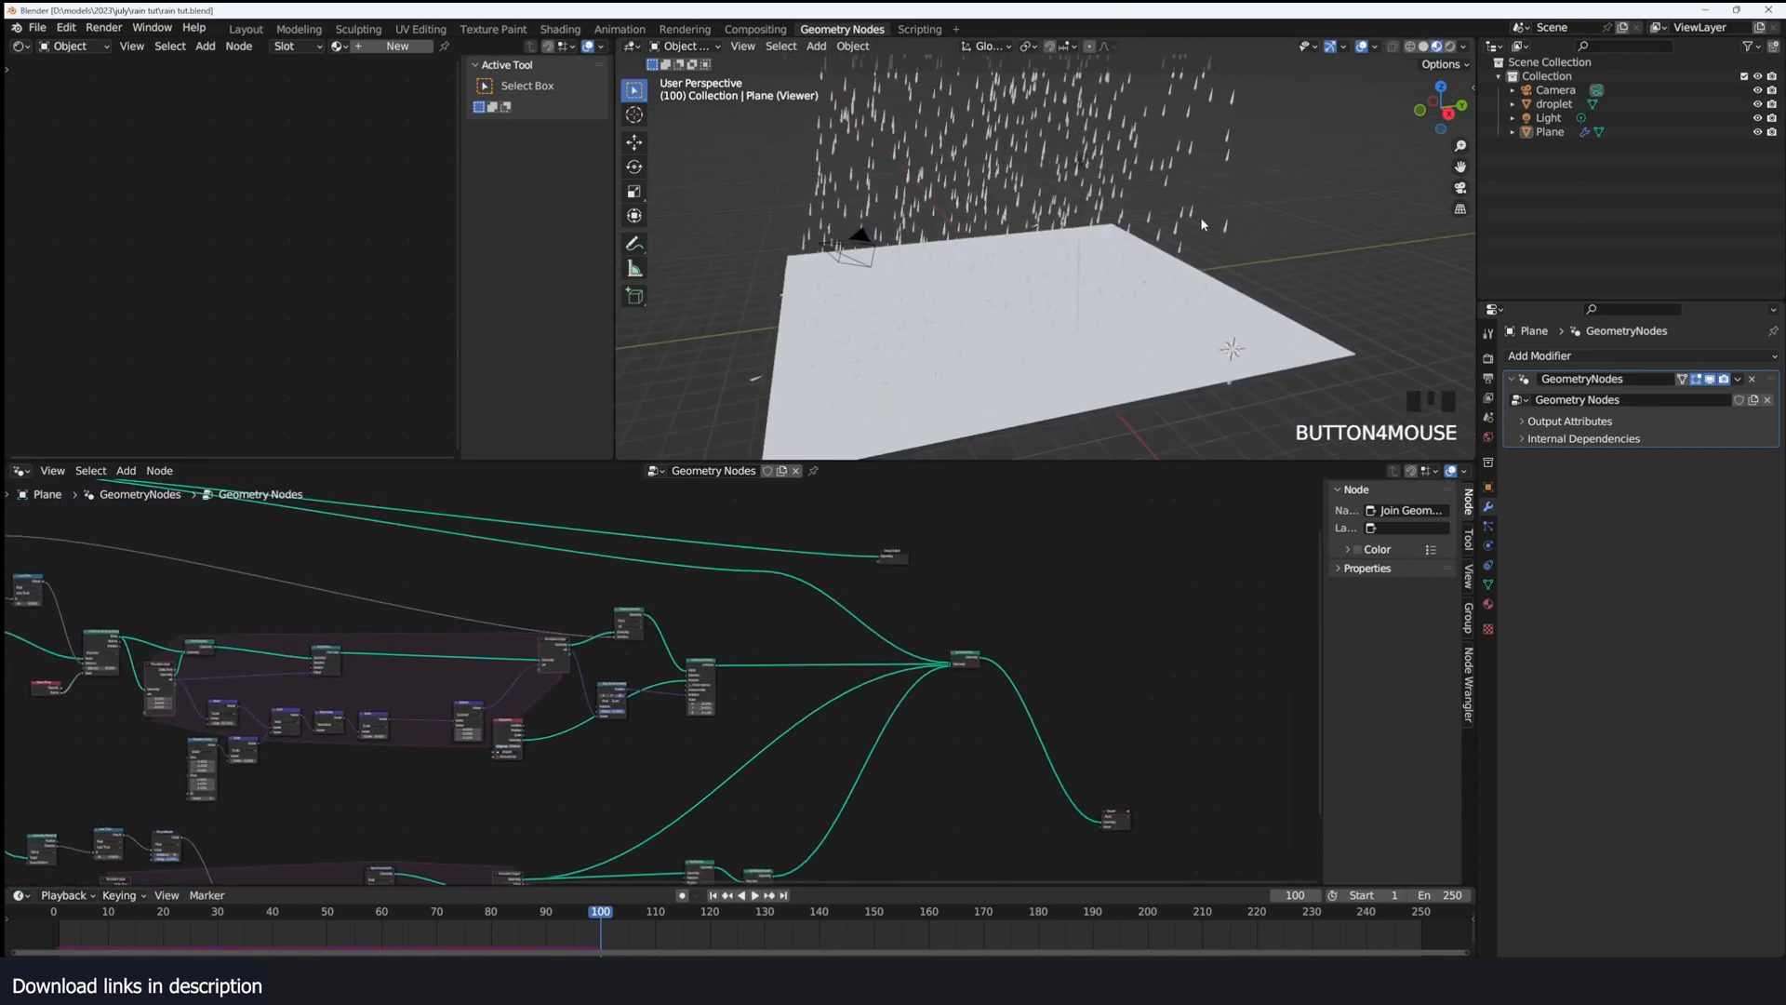
Step: Select the plane and insert a Set Material node on the uppermost geometry link into Join Geometry
{"action": "left_click", "coordinate": [1188, 246]}
{"action": "scroll", "coordinate": [1080, 527], "scroll_direction": "up", "scroll_amount": 3}
{"action": "scroll", "coordinate": [1080, 535], "scroll_direction": "down", "scroll_amount": 1}
{"action": "middle_click_drag", "start_coordinate": [1081, 543], "coordinate": [1081, 578]}
{"action": "key", "text": "shift+a"}
{"action": "left_click", "coordinate": [1059, 672]}
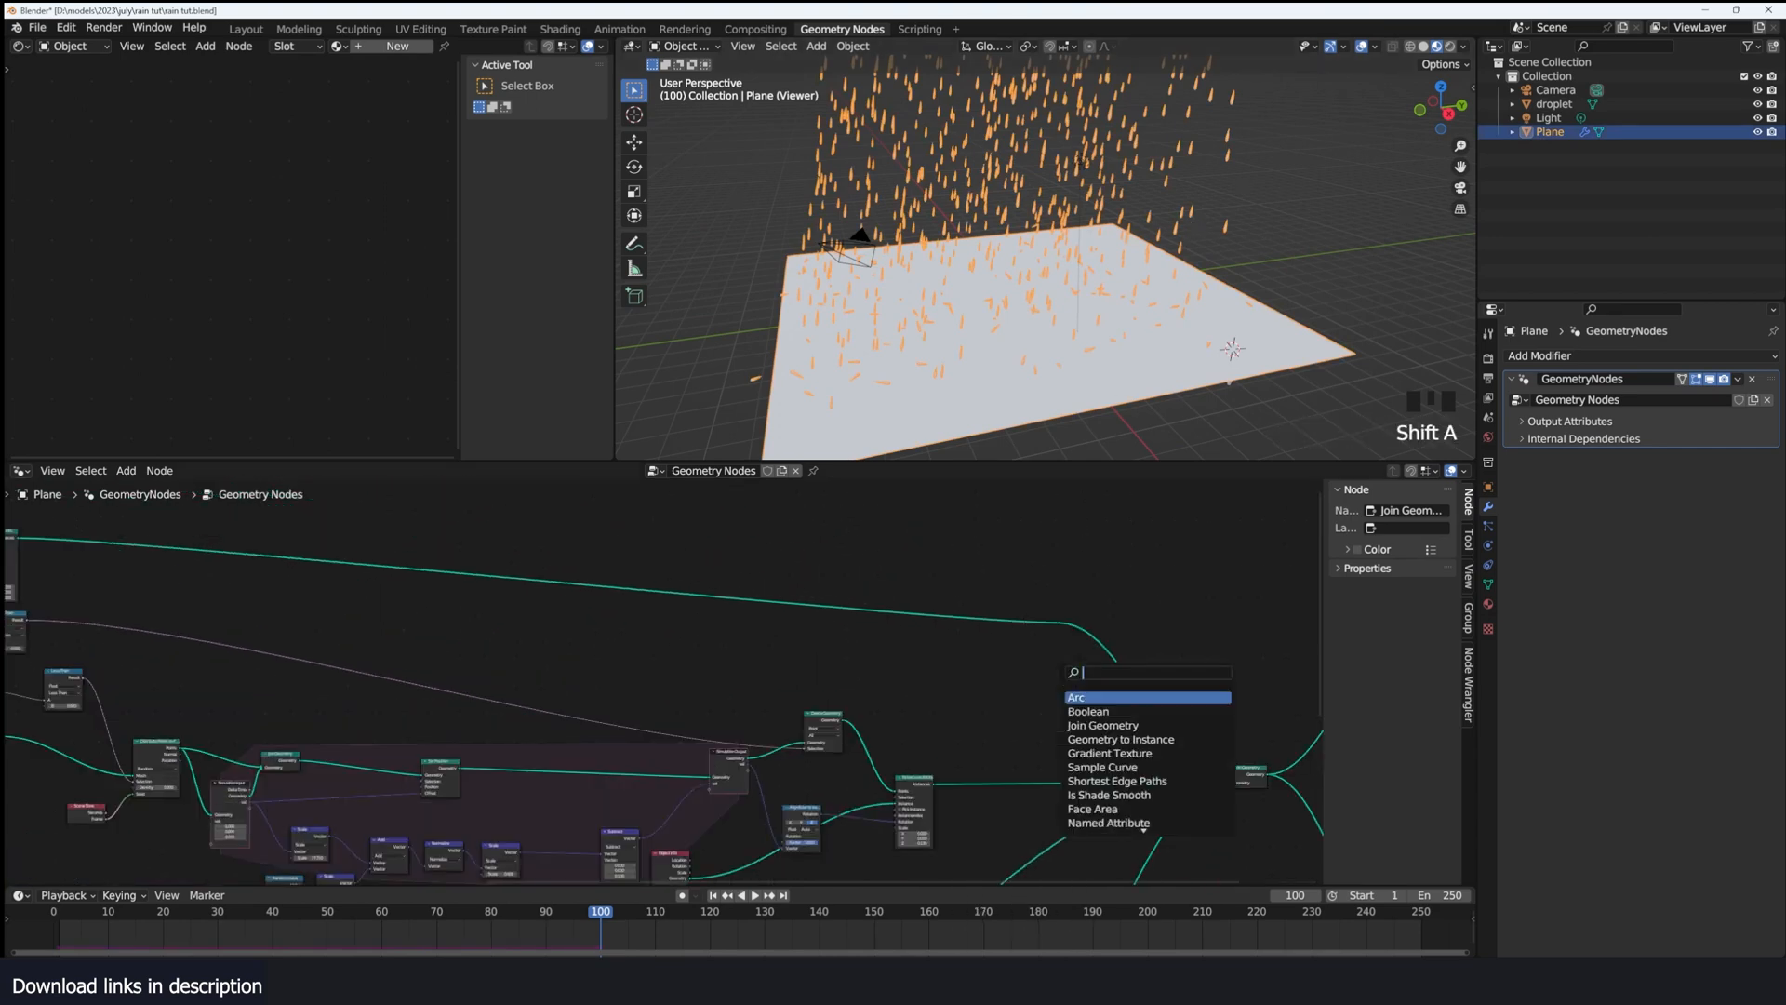
{"action": "type", "text": "set"}
{"action": "left_click", "coordinate": [1104, 711]}
{"action": "left_click", "coordinate": [1048, 661]}
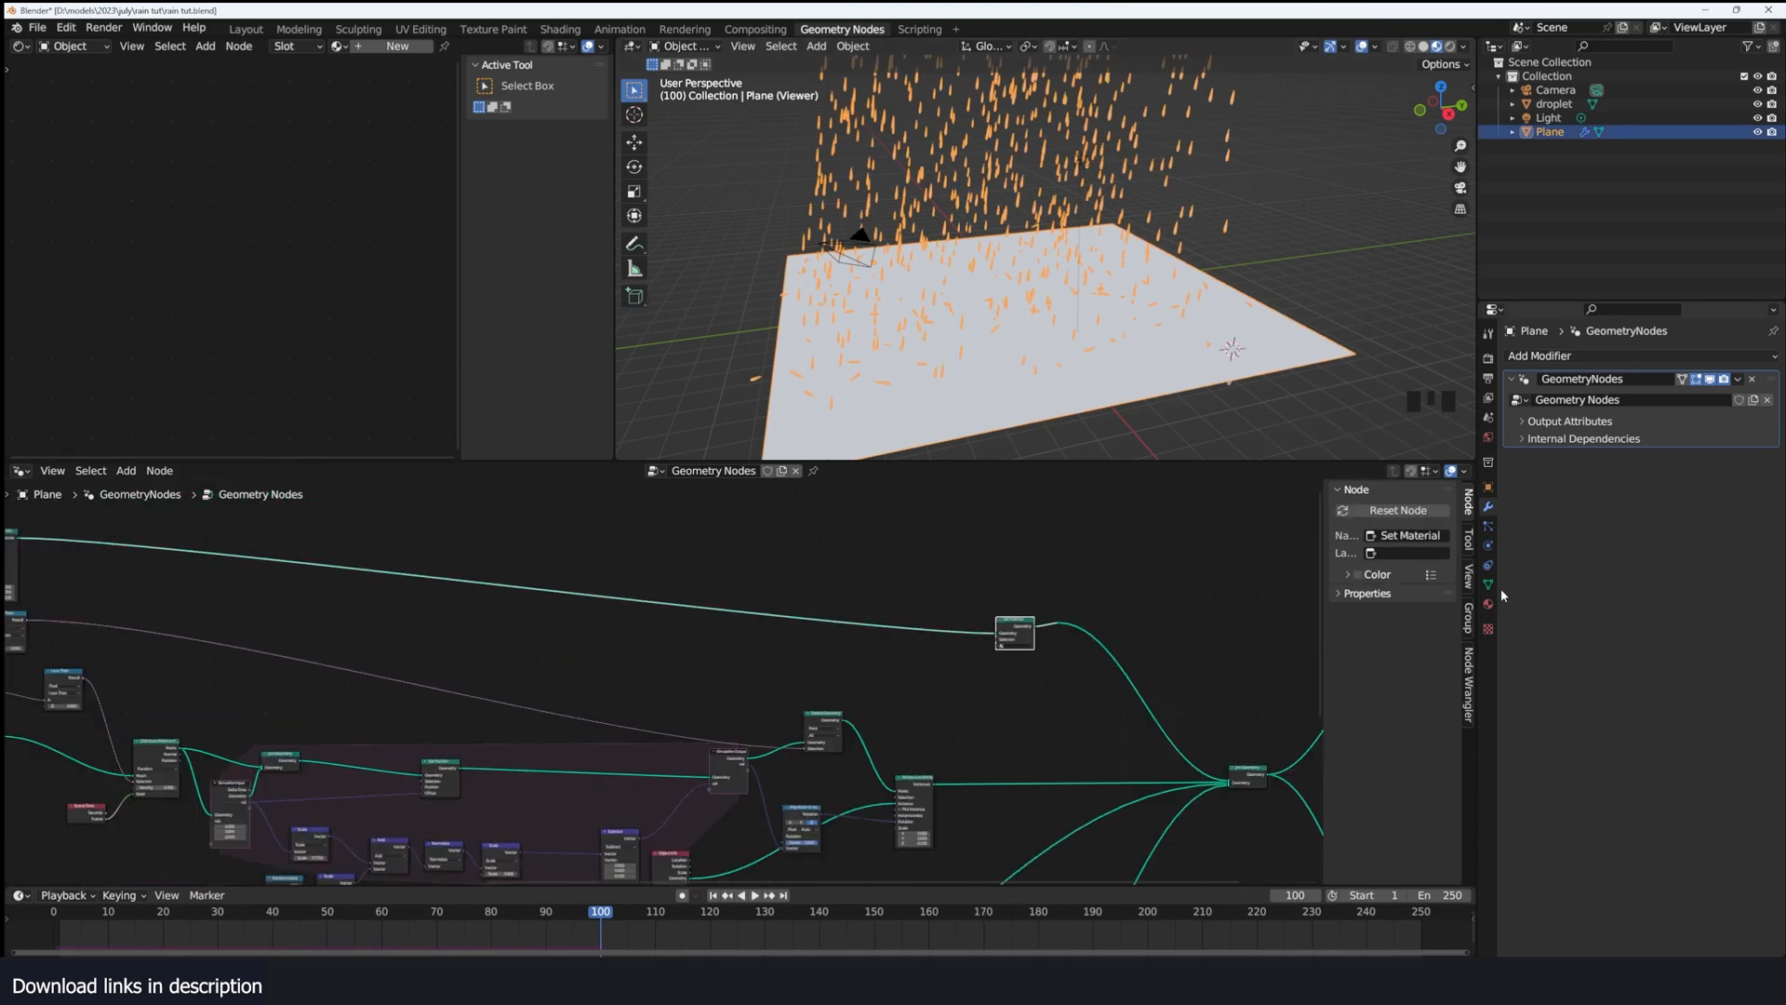
Step: Create a material named water on the plane with Transmission 1 and Roughness 0
{"action": "left_click", "coordinate": [1488, 604]}
{"action": "left_click", "coordinate": [1657, 421]}
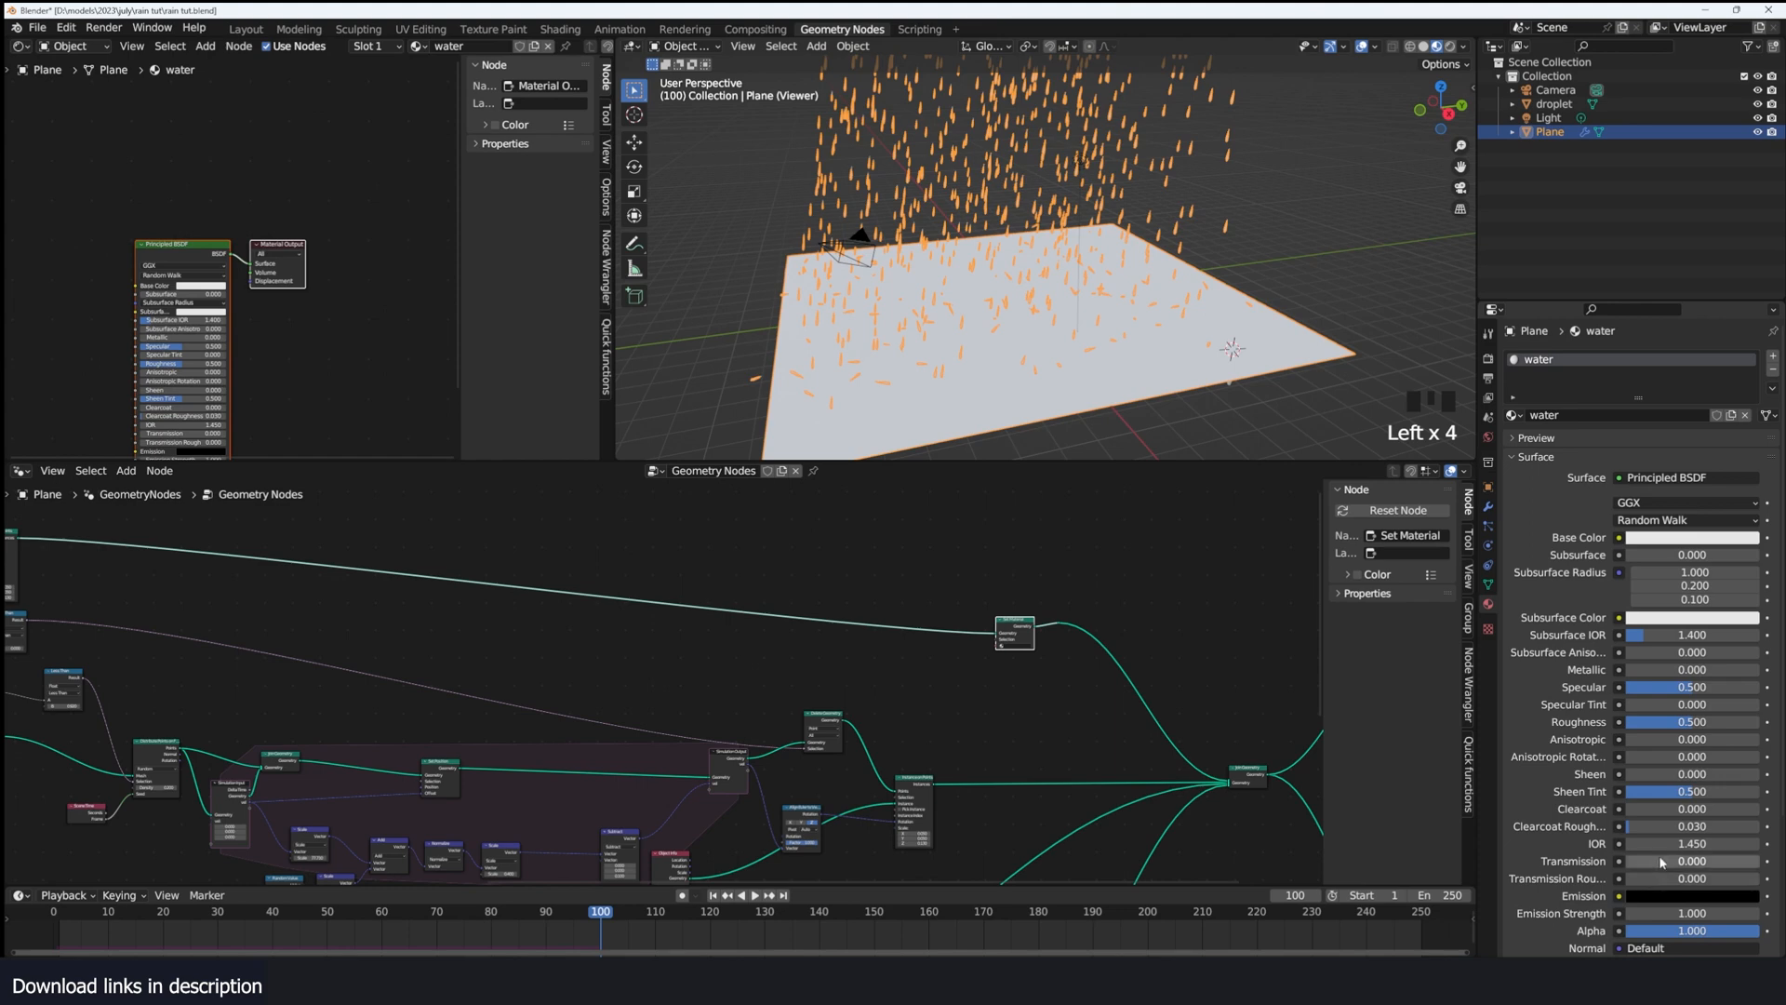
{"action": "left_click", "coordinate": [1662, 861]}
{"action": "type", "text": "1"}
{"action": "key", "text": "Return"}
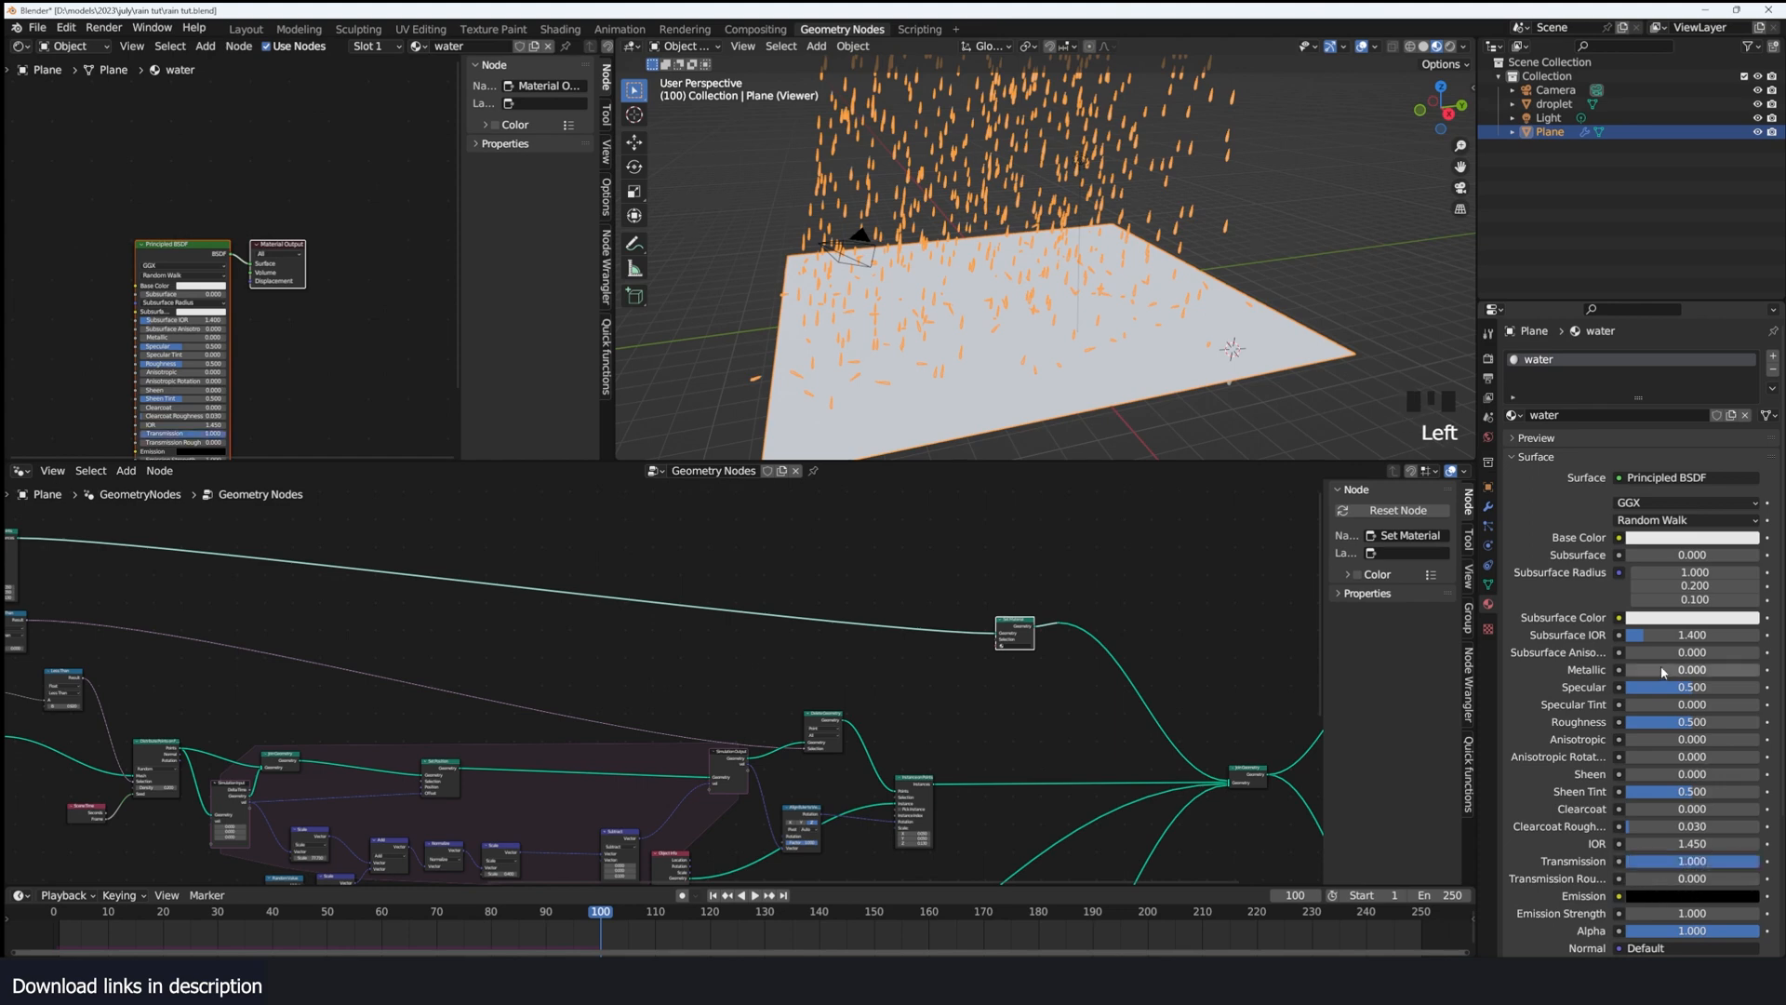
{"action": "left_click_drag", "start_coordinate": [1692, 724], "coordinate": [1621, 723]}
Step: Assign the water material in the Set Material node and inspect the droplets in the viewport
{"action": "scroll", "coordinate": [1142, 642], "scroll_direction": "up", "scroll_amount": 4}
{"action": "left_click", "coordinate": [1140, 637]}
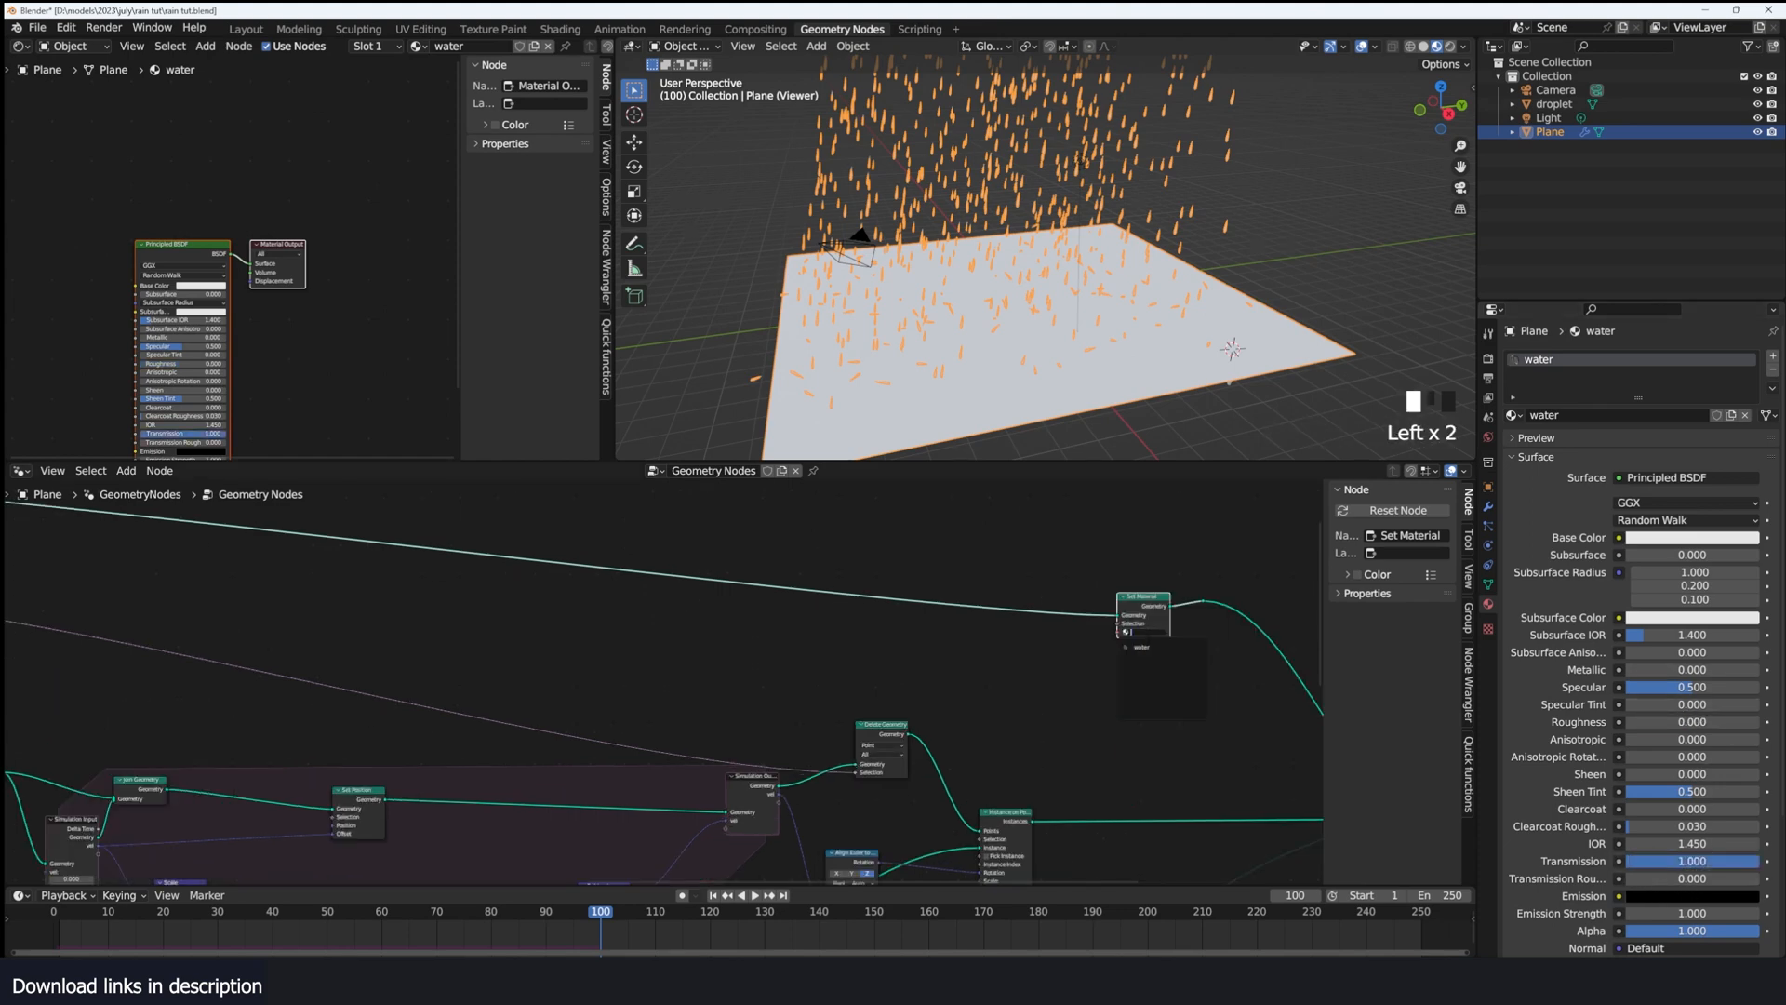
{"action": "left_click", "coordinate": [1142, 647]}
{"action": "left_click", "coordinate": [1248, 333]}
{"action": "scroll", "coordinate": [1247, 333], "scroll_direction": "up", "scroll_amount": 5}
{"action": "middle_click_drag", "start_coordinate": [1248, 333], "coordinate": [1242, 324]}
{"action": "scroll", "coordinate": [1233, 344], "scroll_direction": "down", "scroll_amount": 1}
{"action": "scroll", "coordinate": [1170, 486], "scroll_direction": "down", "scroll_amount": 1}
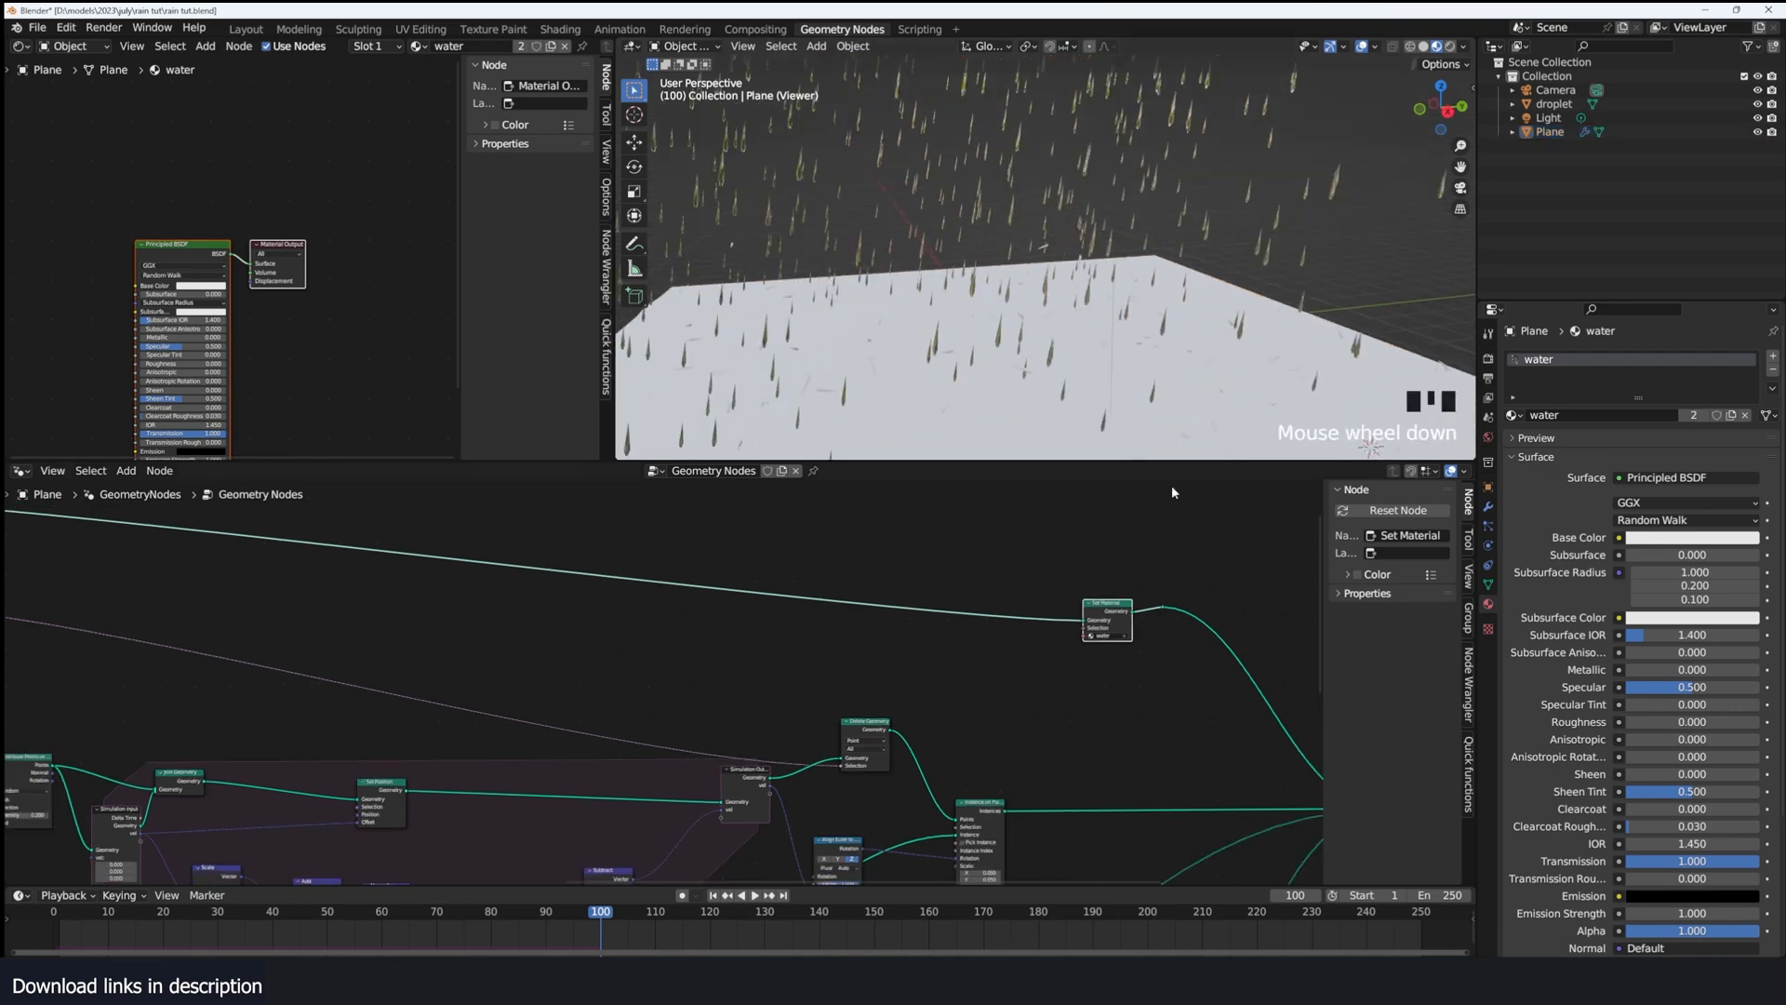
Step: Duplicate the water Set Material node onto the link between Instance on Points and Join Geometry
{"action": "middle_click_drag", "start_coordinate": [1220, 697], "coordinate": [1113, 582]}
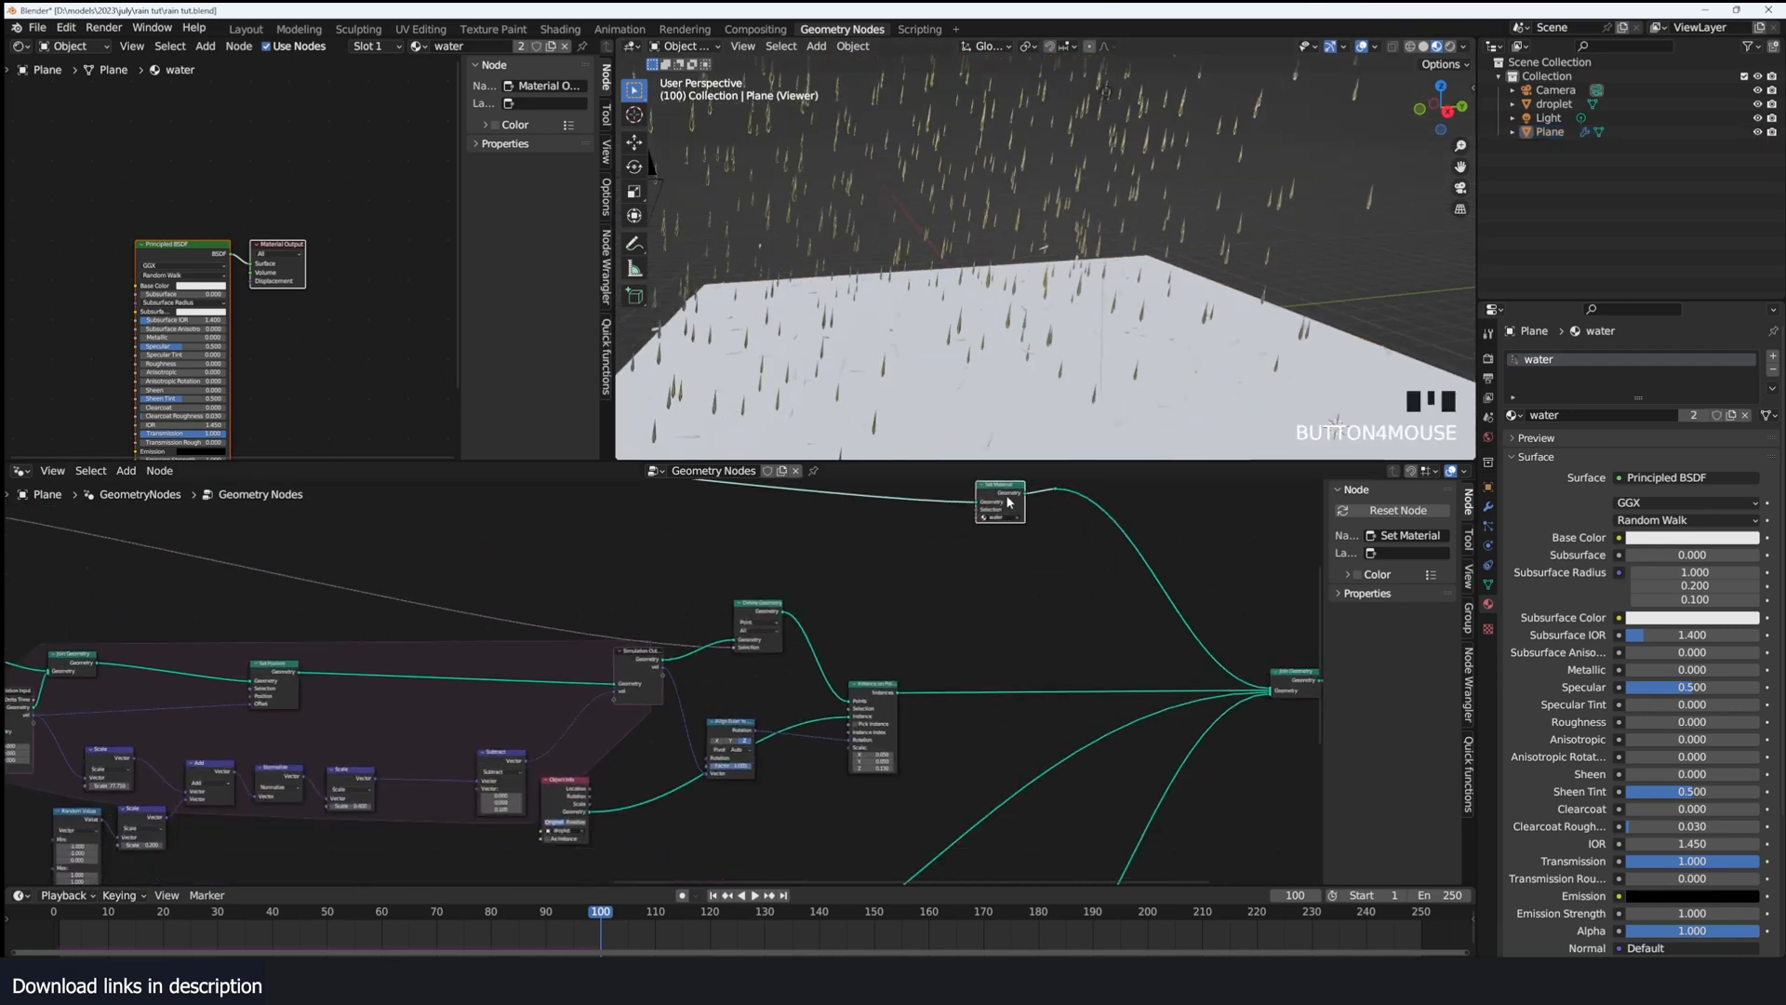
{"action": "key", "text": "shift+d"}
{"action": "left_click", "coordinate": [994, 682]}
Step: Add a second material slot to the plane with a new material named ground
{"action": "middle_click_drag", "start_coordinate": [1200, 335], "coordinate": [1209, 290]}
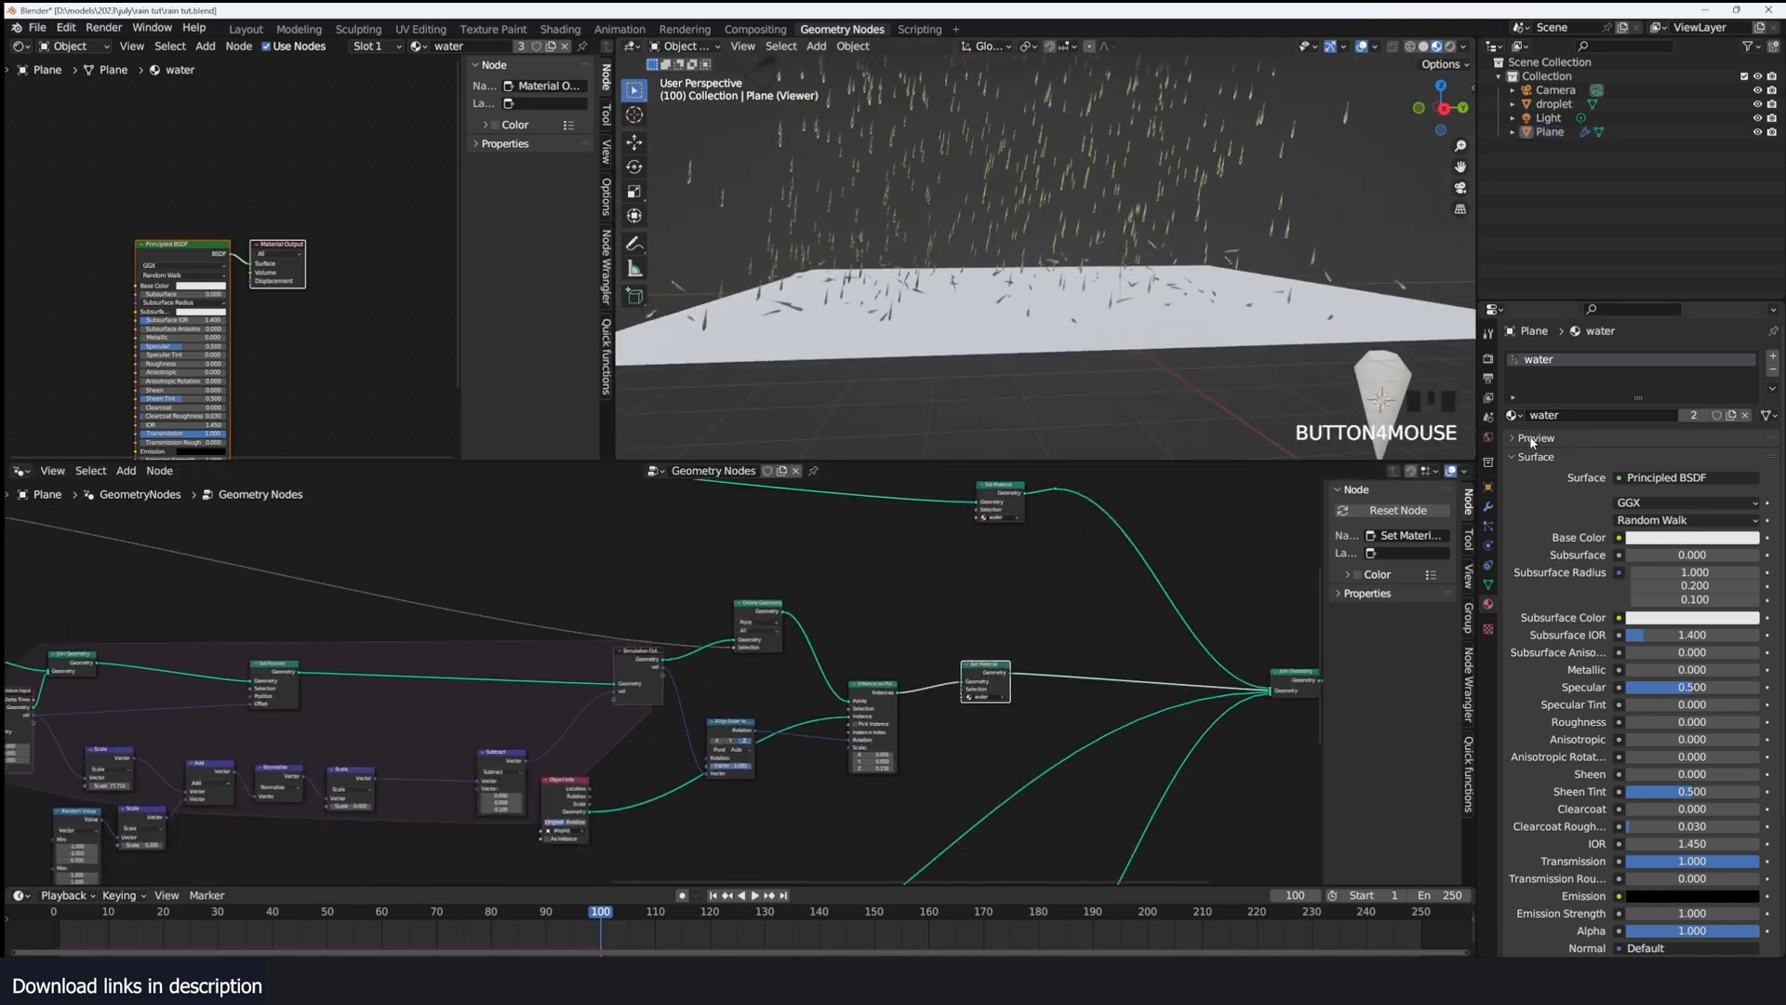
{"action": "left_click", "coordinate": [1773, 359]}
{"action": "left_click", "coordinate": [1582, 437]}
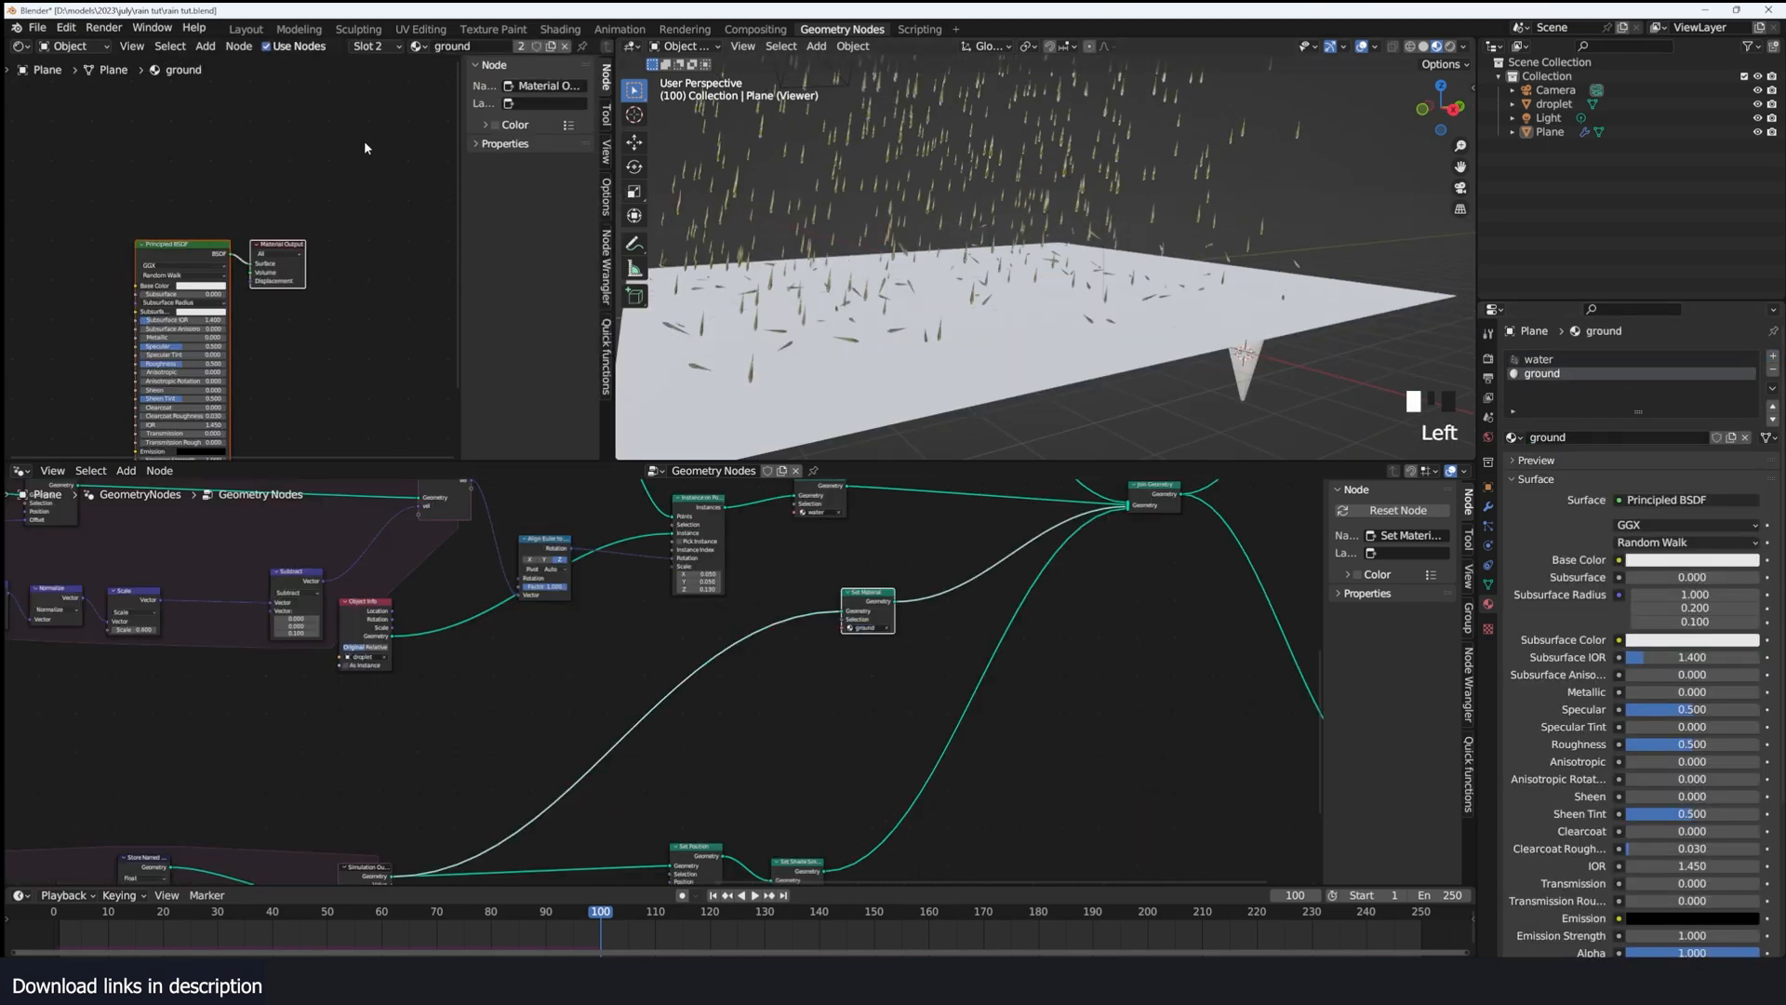
Step: Search the Texture Folders add-on for "textur" with the ground material open for editing
{"action": "scroll", "coordinate": [366, 147], "scroll_direction": "up", "scroll_amount": 3, "text": "ctrl"}
{"action": "scroll", "coordinate": [362, 182], "scroll_direction": "up", "scroll_amount": 1}
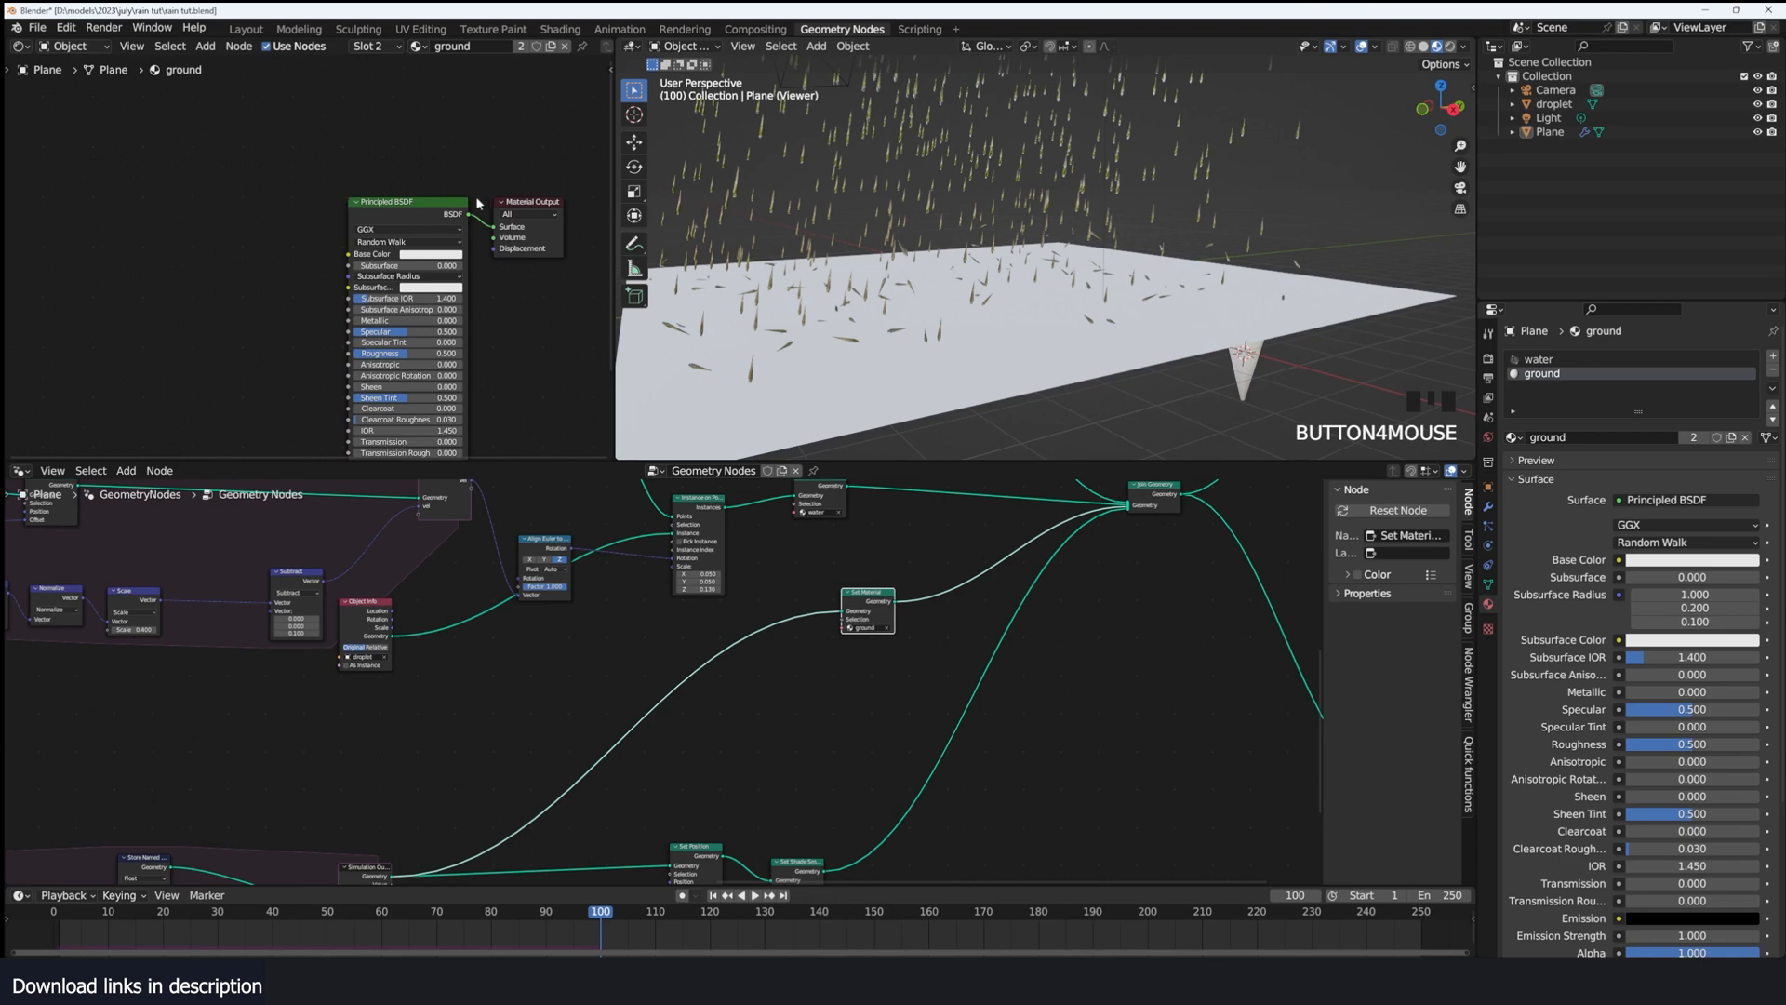
{"action": "key", "text": "n"}
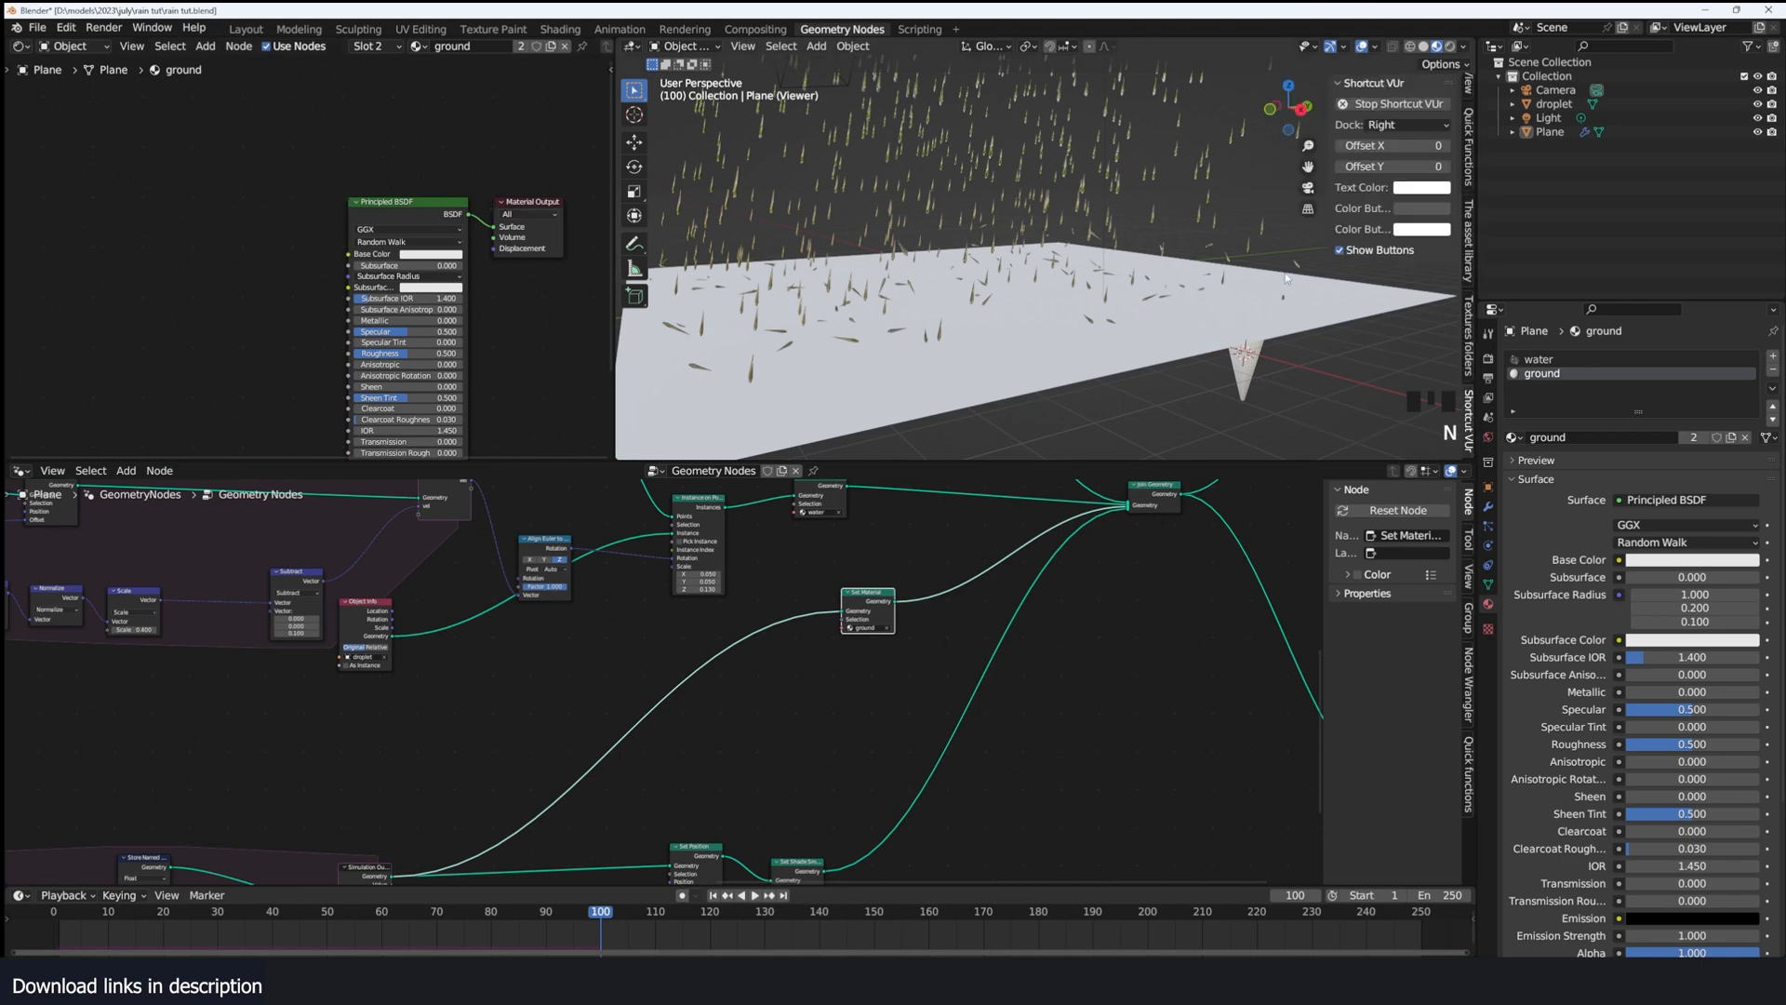
{"action": "left_click", "coordinate": [1468, 355]}
{"action": "left_click", "coordinate": [1396, 127]}
{"action": "type", "text": "textur"}
{"action": "key", "text": "Return"}
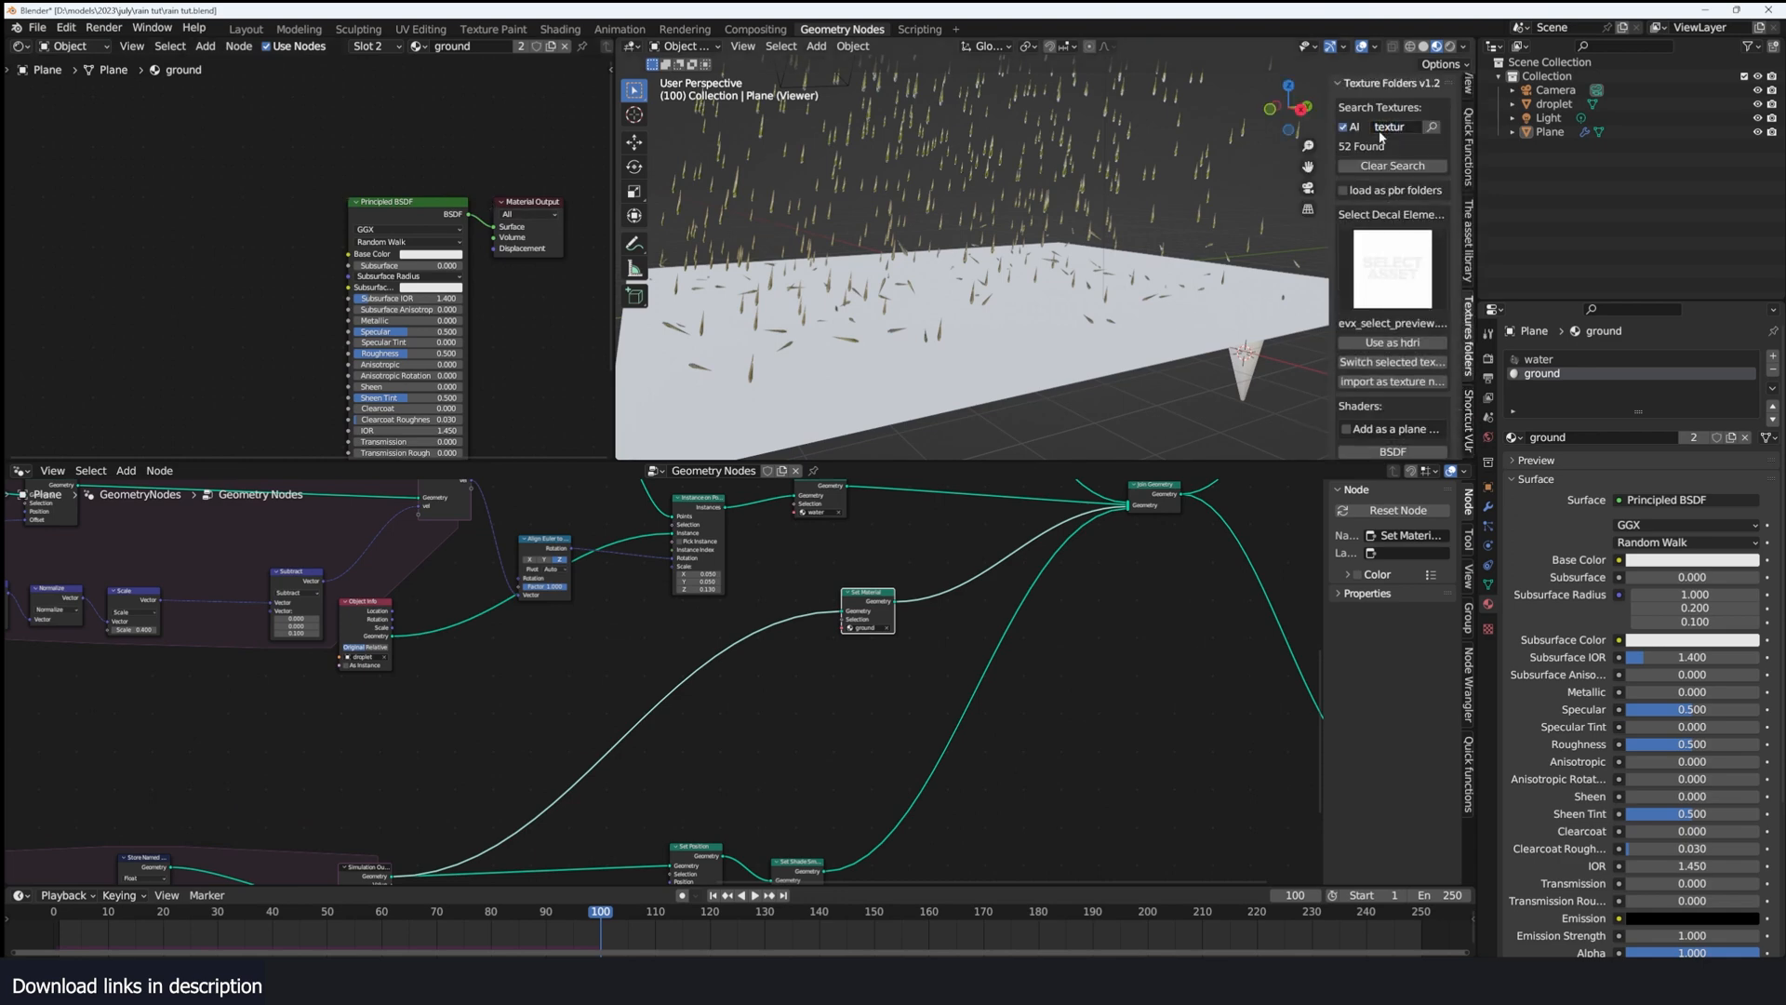
Step: Import the damaged concrete floor image as a texture node and link its Color to the ground material's Base Color
{"action": "left_click", "coordinate": [1400, 279]}
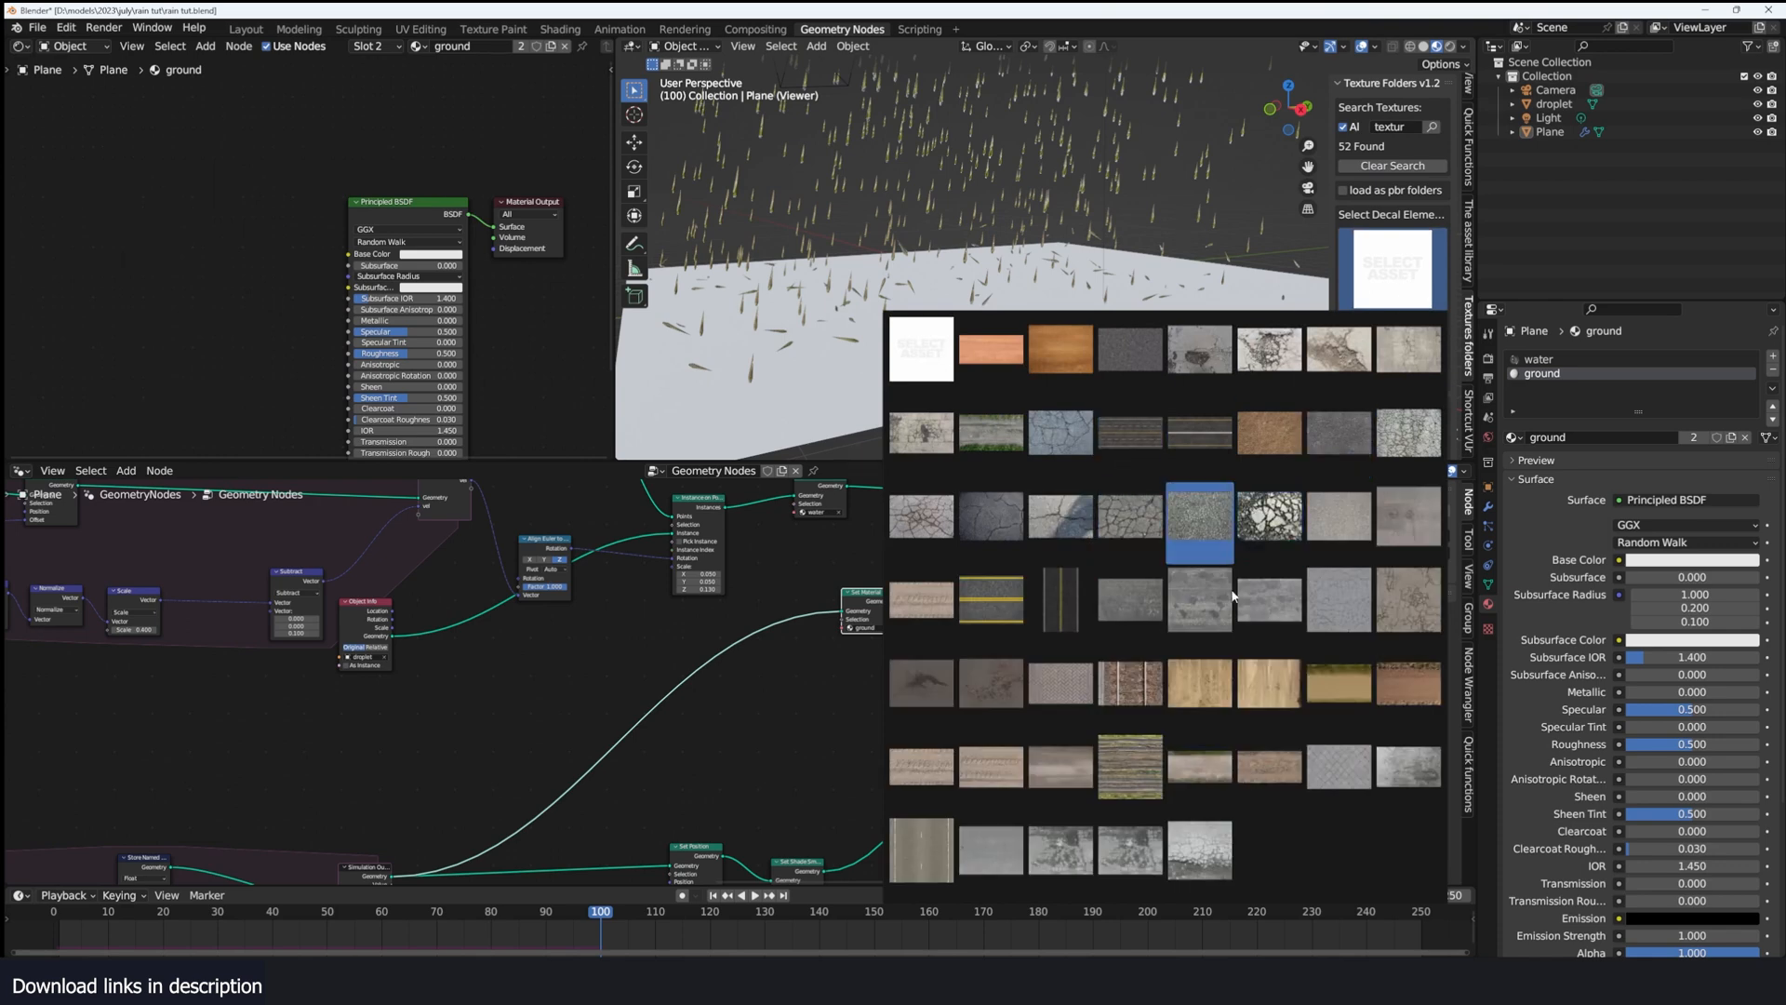
{"action": "left_click", "coordinate": [921, 433]}
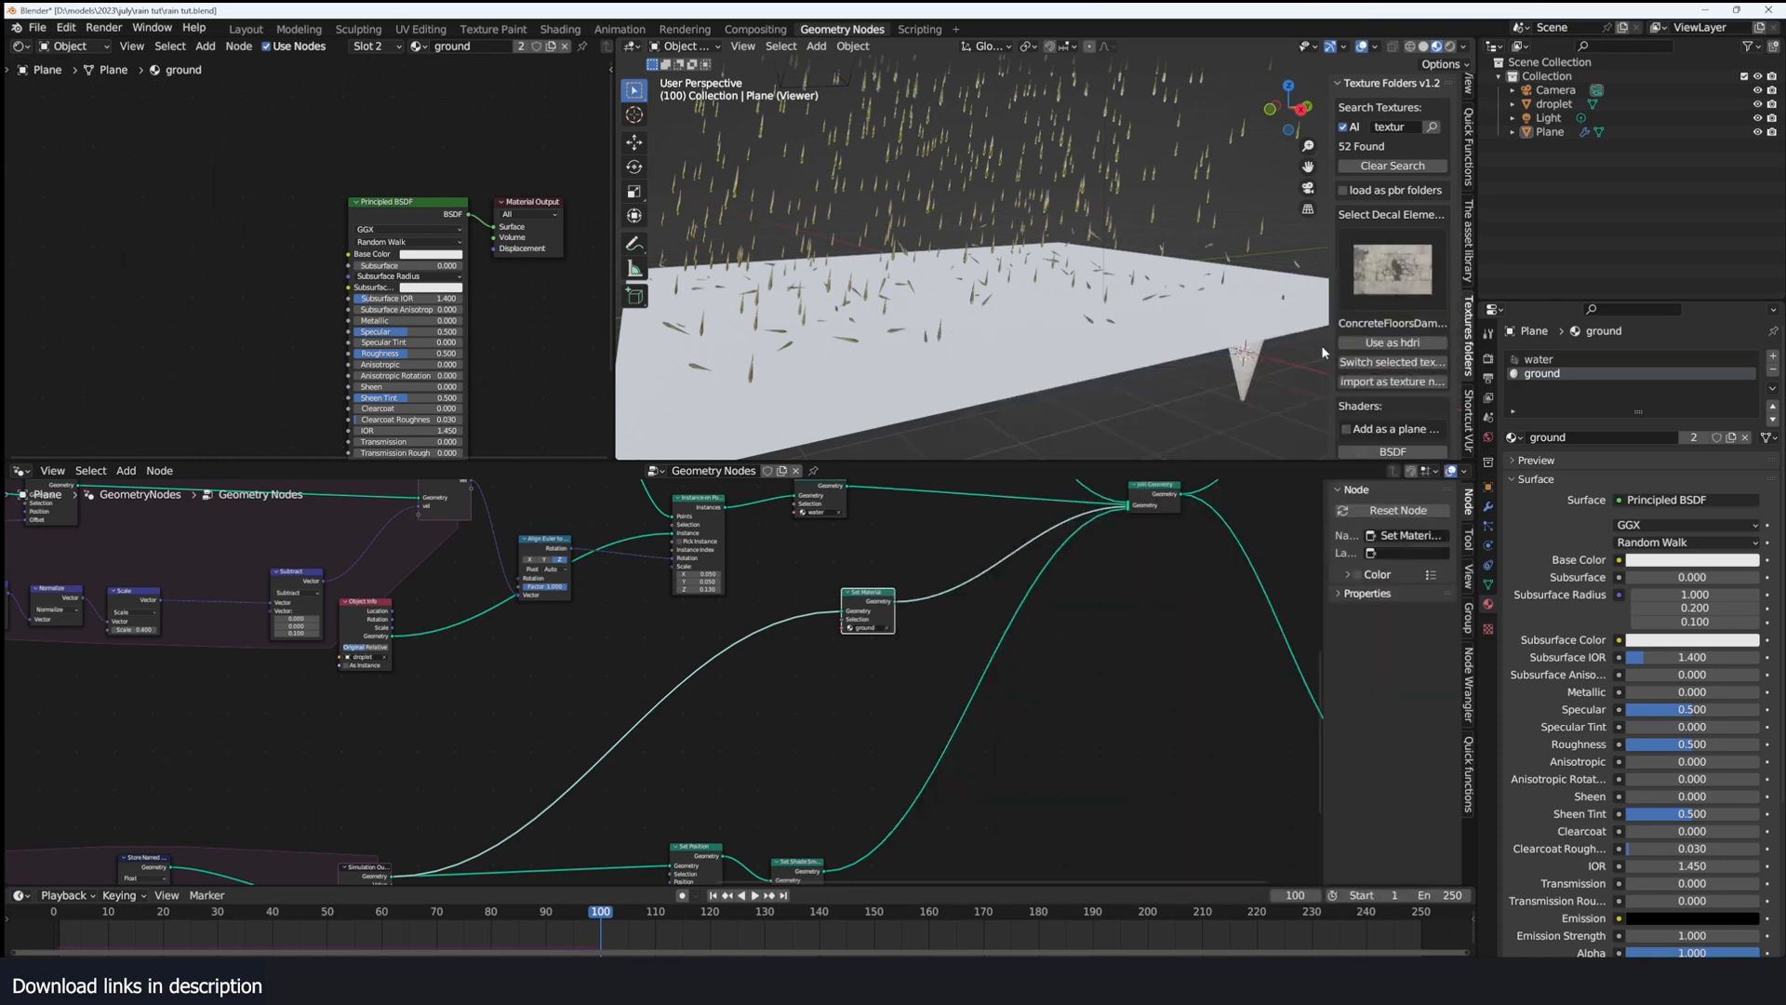
{"action": "left_click", "coordinate": [1410, 383]}
{"action": "left_click_drag", "start_coordinate": [416, 365], "coordinate": [405, 363]}
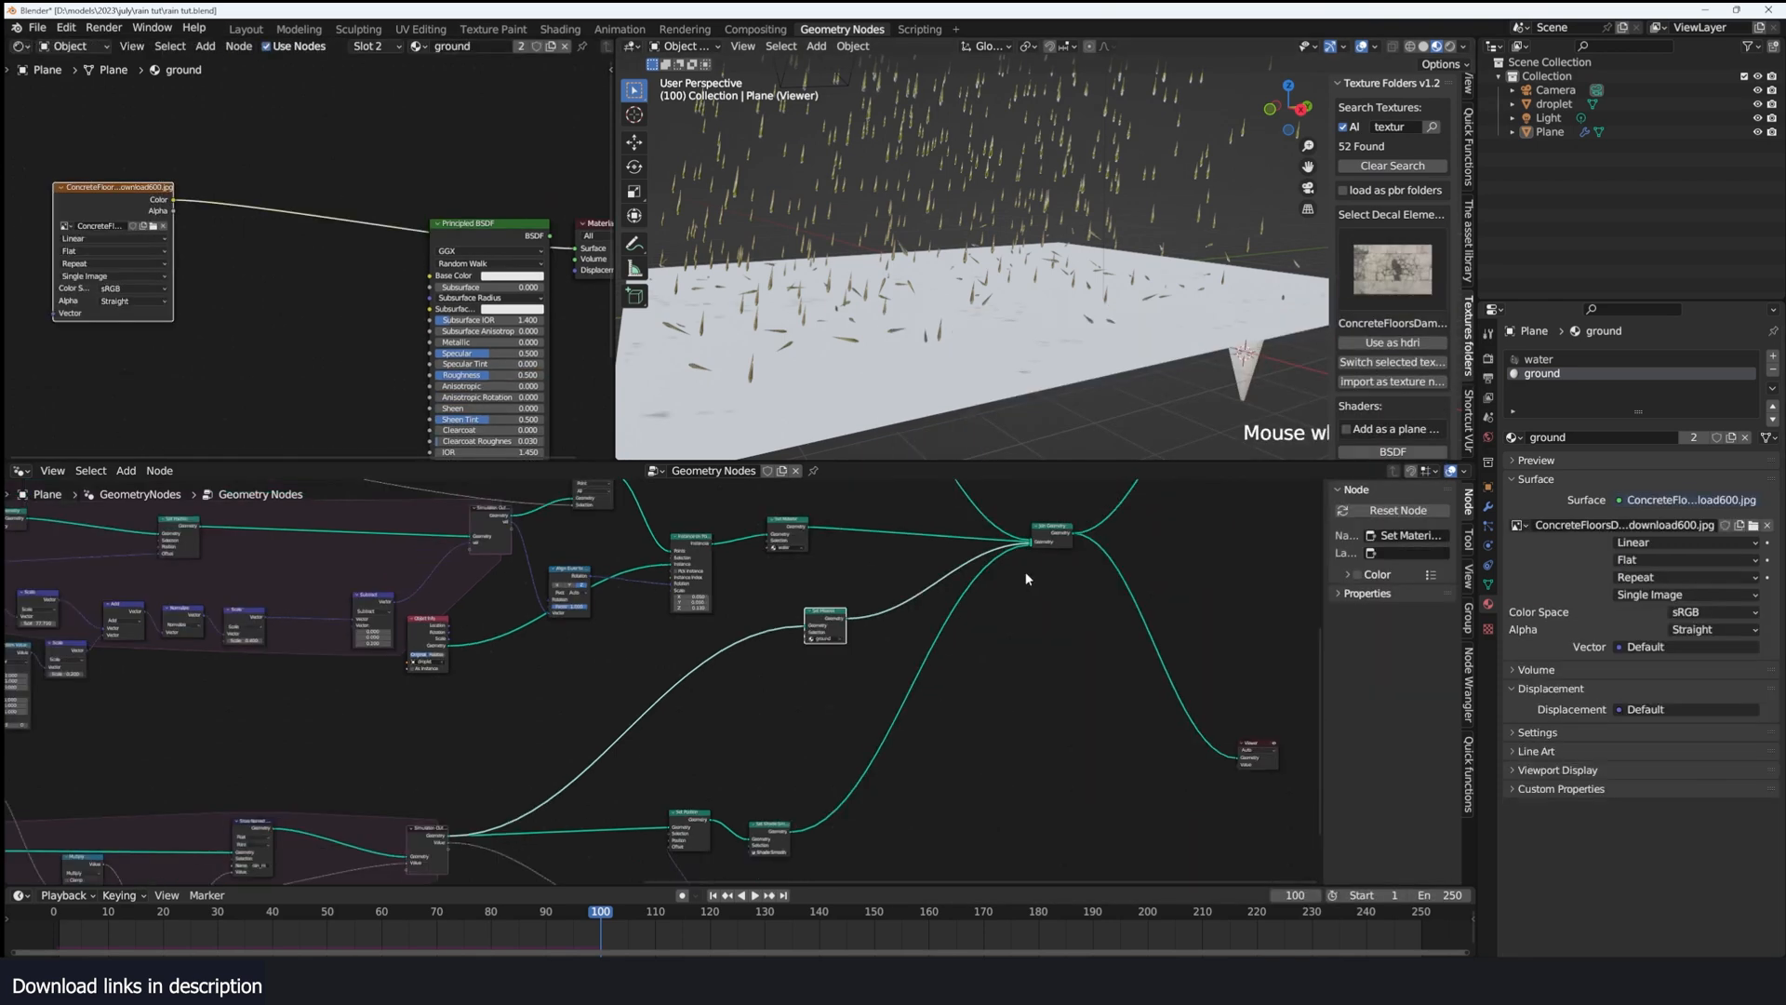
Step: Move the ground Set Material node onto the link between Set Shade Smooth and Join Geometry
{"action": "middle_click_drag", "start_coordinate": [947, 672], "coordinate": [826, 566]}
{"action": "scroll", "coordinate": [825, 566], "scroll_direction": "up", "scroll_amount": 1}
{"action": "middle_click_drag", "start_coordinate": [655, 534], "coordinate": [644, 560]}
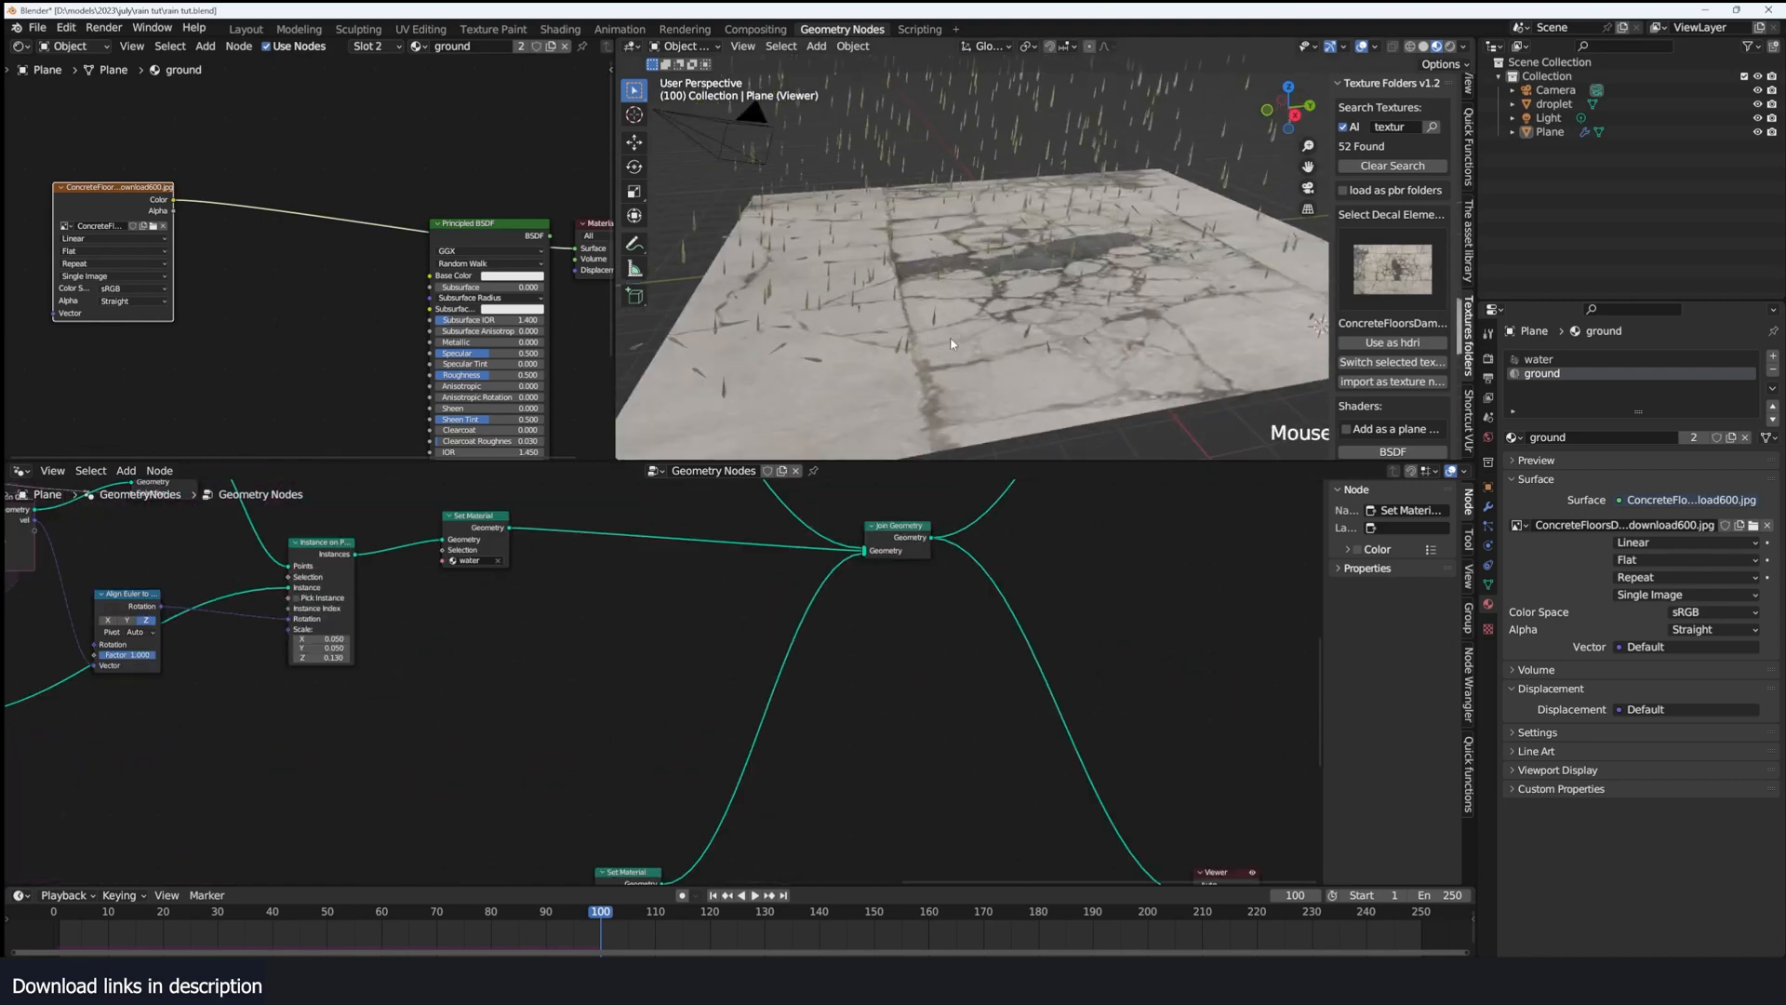
{"action": "scroll", "coordinate": [349, 292], "scroll_direction": "down", "scroll_amount": 2}
Step: Add a Geometry-type Attribute node named rain_m to the ground material and preview its Color on the plane
{"action": "middle_click_drag", "start_coordinate": [348, 293], "coordinate": [560, 327]}
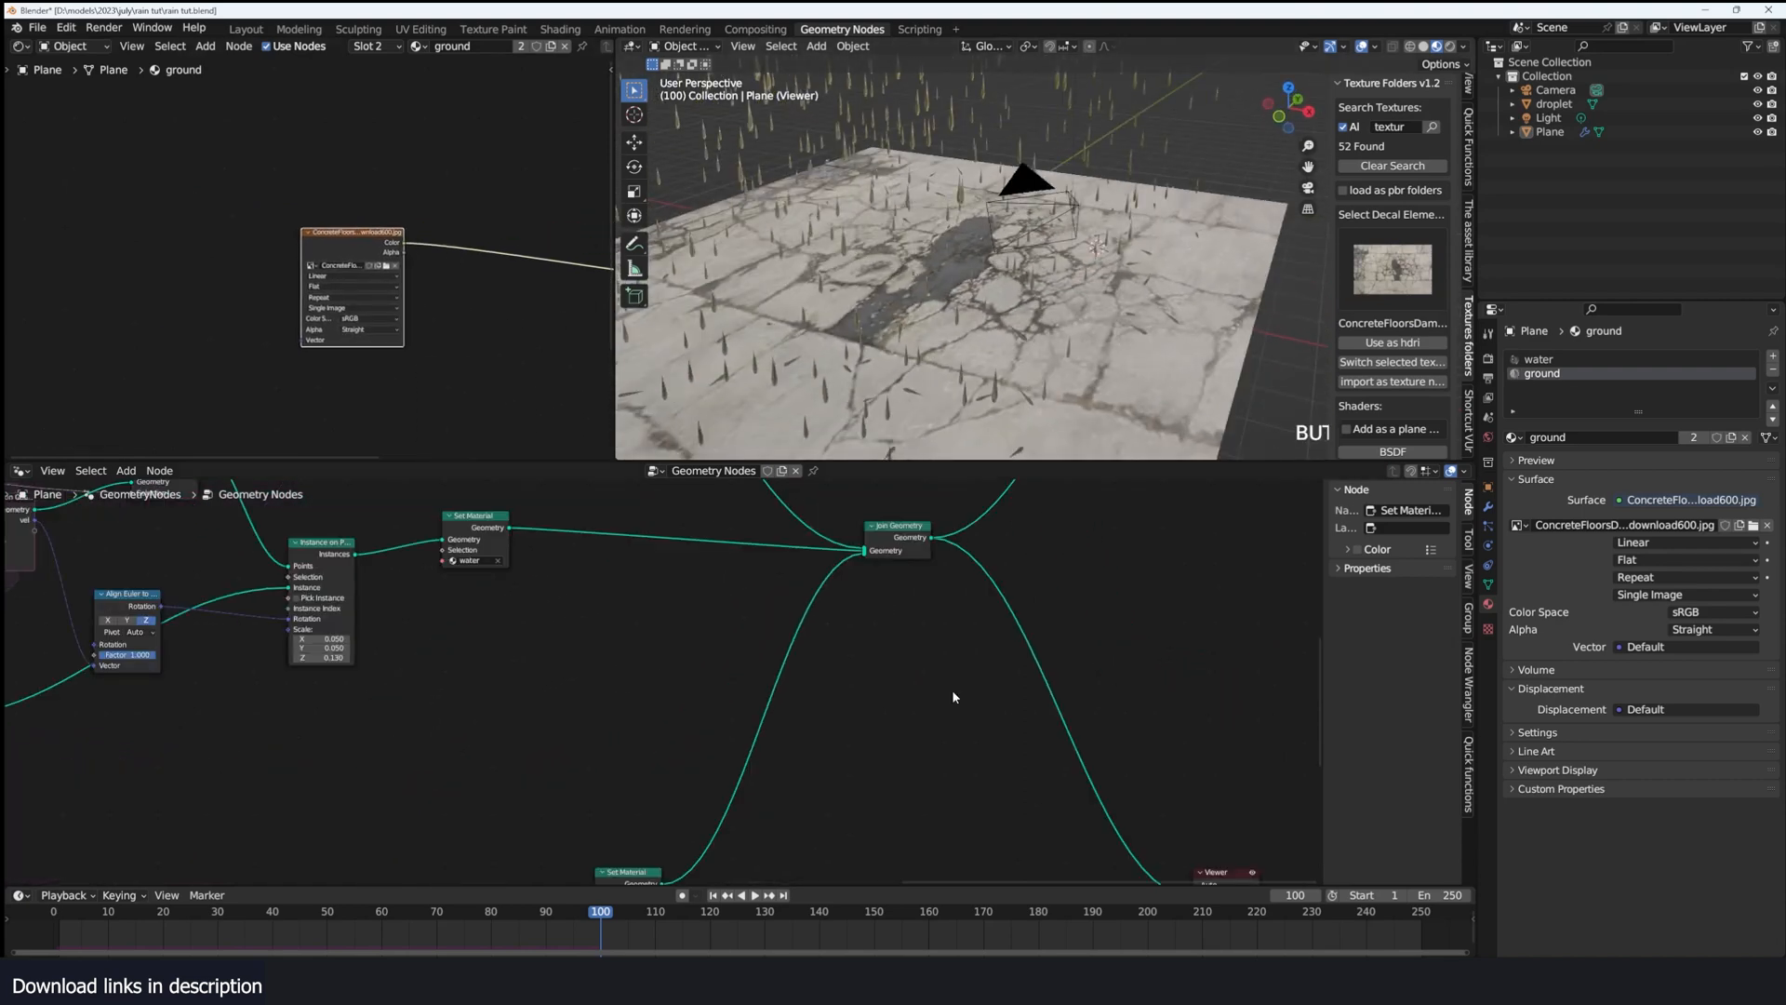
{"action": "scroll", "coordinate": [952, 695], "scroll_direction": "down", "scroll_amount": 2}
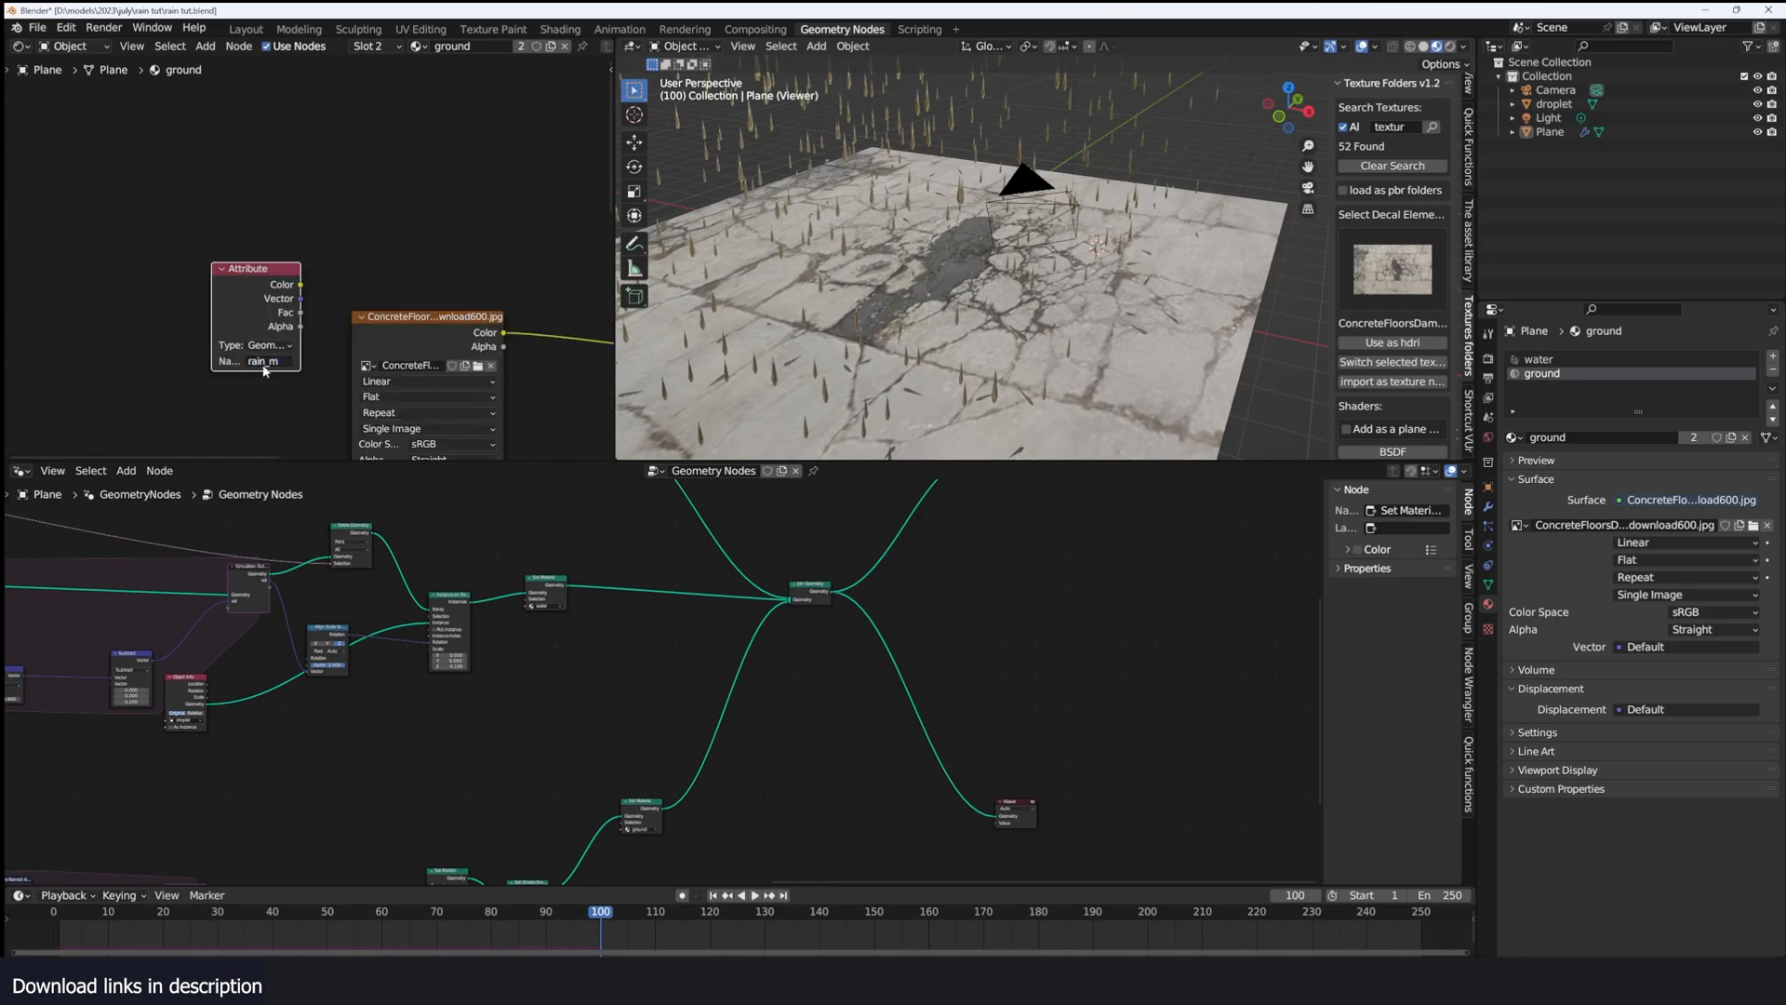
{"action": "left_click", "coordinate": [290, 290], "text": "ctrl+shift"}
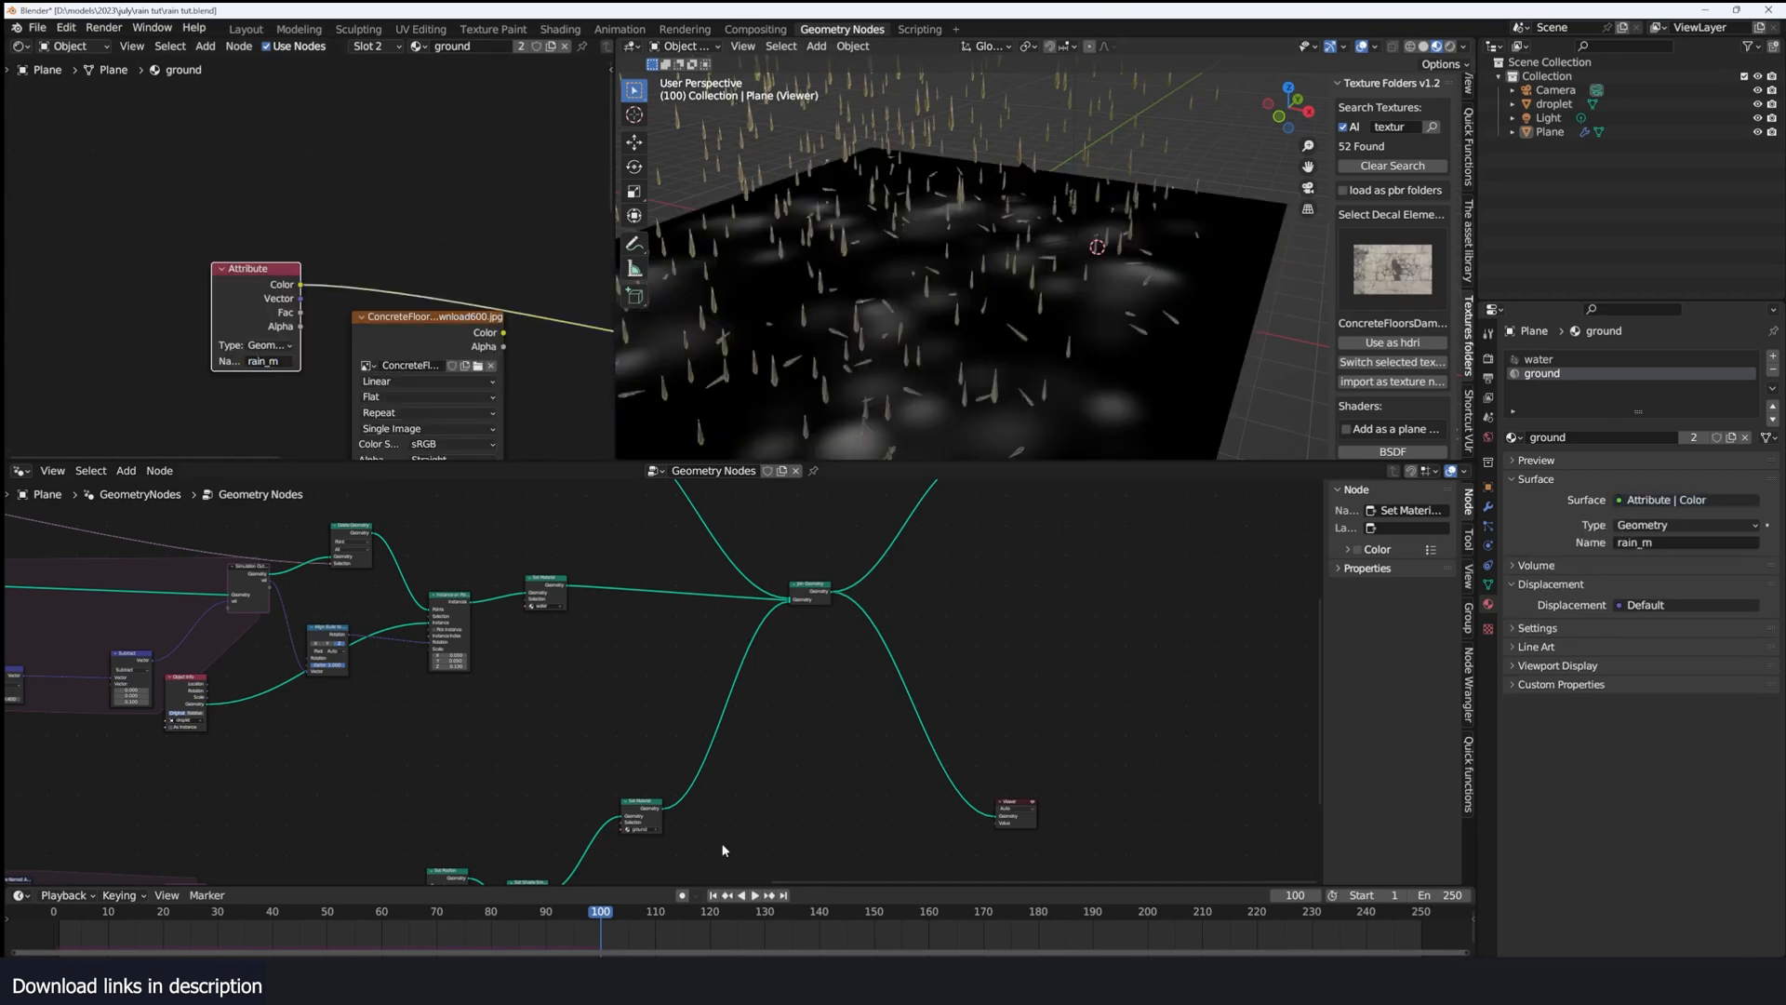
Step: Play the animation from near the start to check how the rain_m mask develops on the ground
{"action": "scroll", "coordinate": [706, 869], "scroll_direction": "down", "scroll_amount": 5}
{"action": "middle_click_drag", "start_coordinate": [745, 764], "coordinate": [782, 584]}
{"action": "scroll", "coordinate": [279, 674], "scroll_direction": "up", "scroll_amount": 1}
{"action": "middle_click_drag", "start_coordinate": [279, 674], "coordinate": [570, 649]}
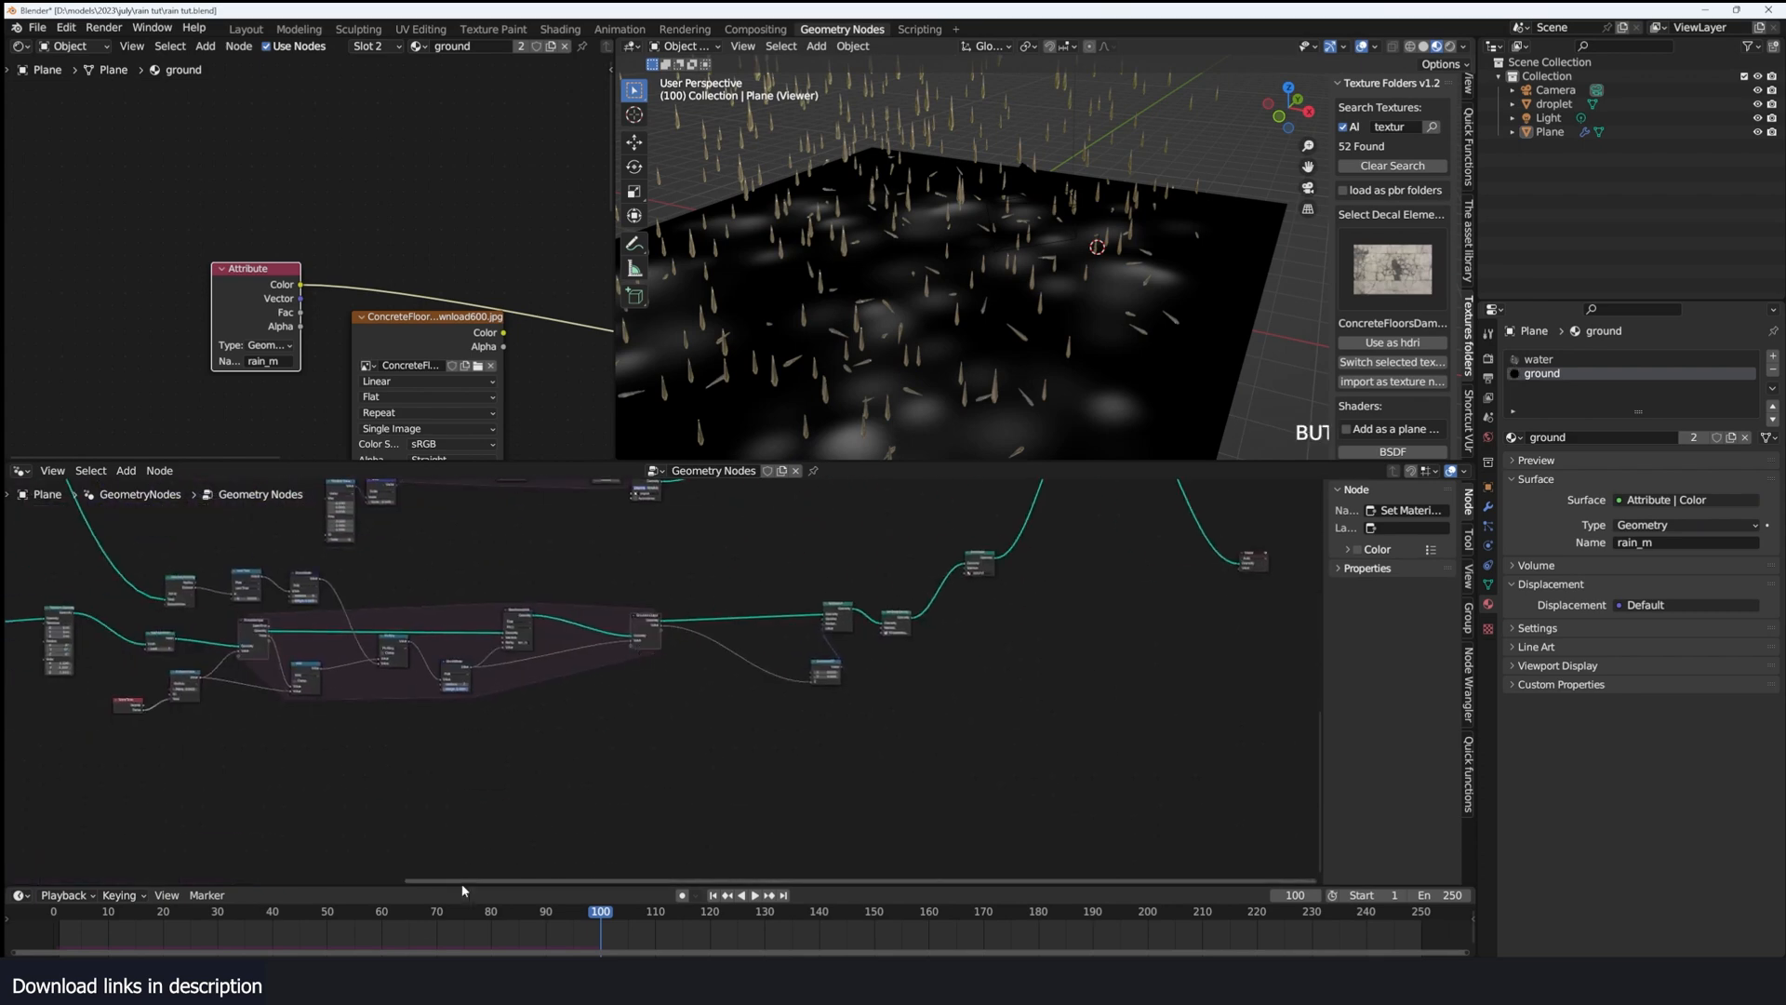
{"action": "left_click", "coordinate": [92, 929]}
{"action": "key", "text": "space"}
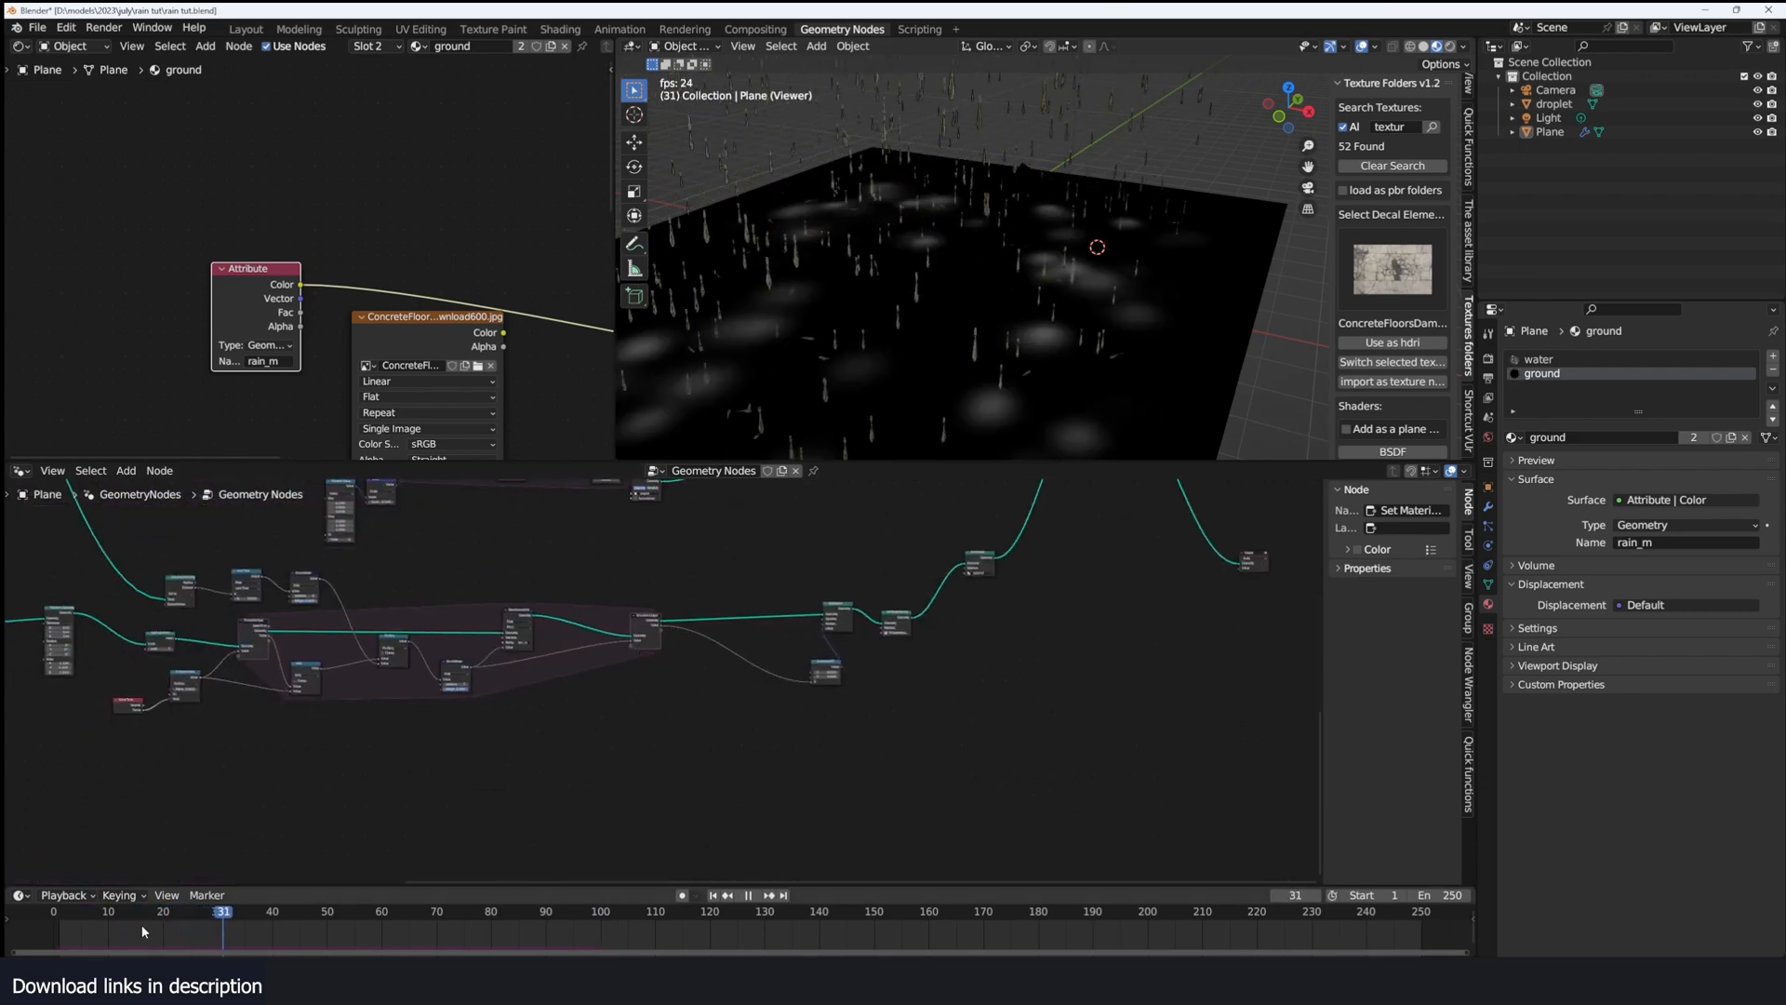
{"action": "key", "text": "space"}
Step: Restore the Principled BSDF as surface output and link the concrete image's Alpha to Roughness
{"action": "left_click_drag", "start_coordinate": [147, 293], "coordinate": [184, 298]}
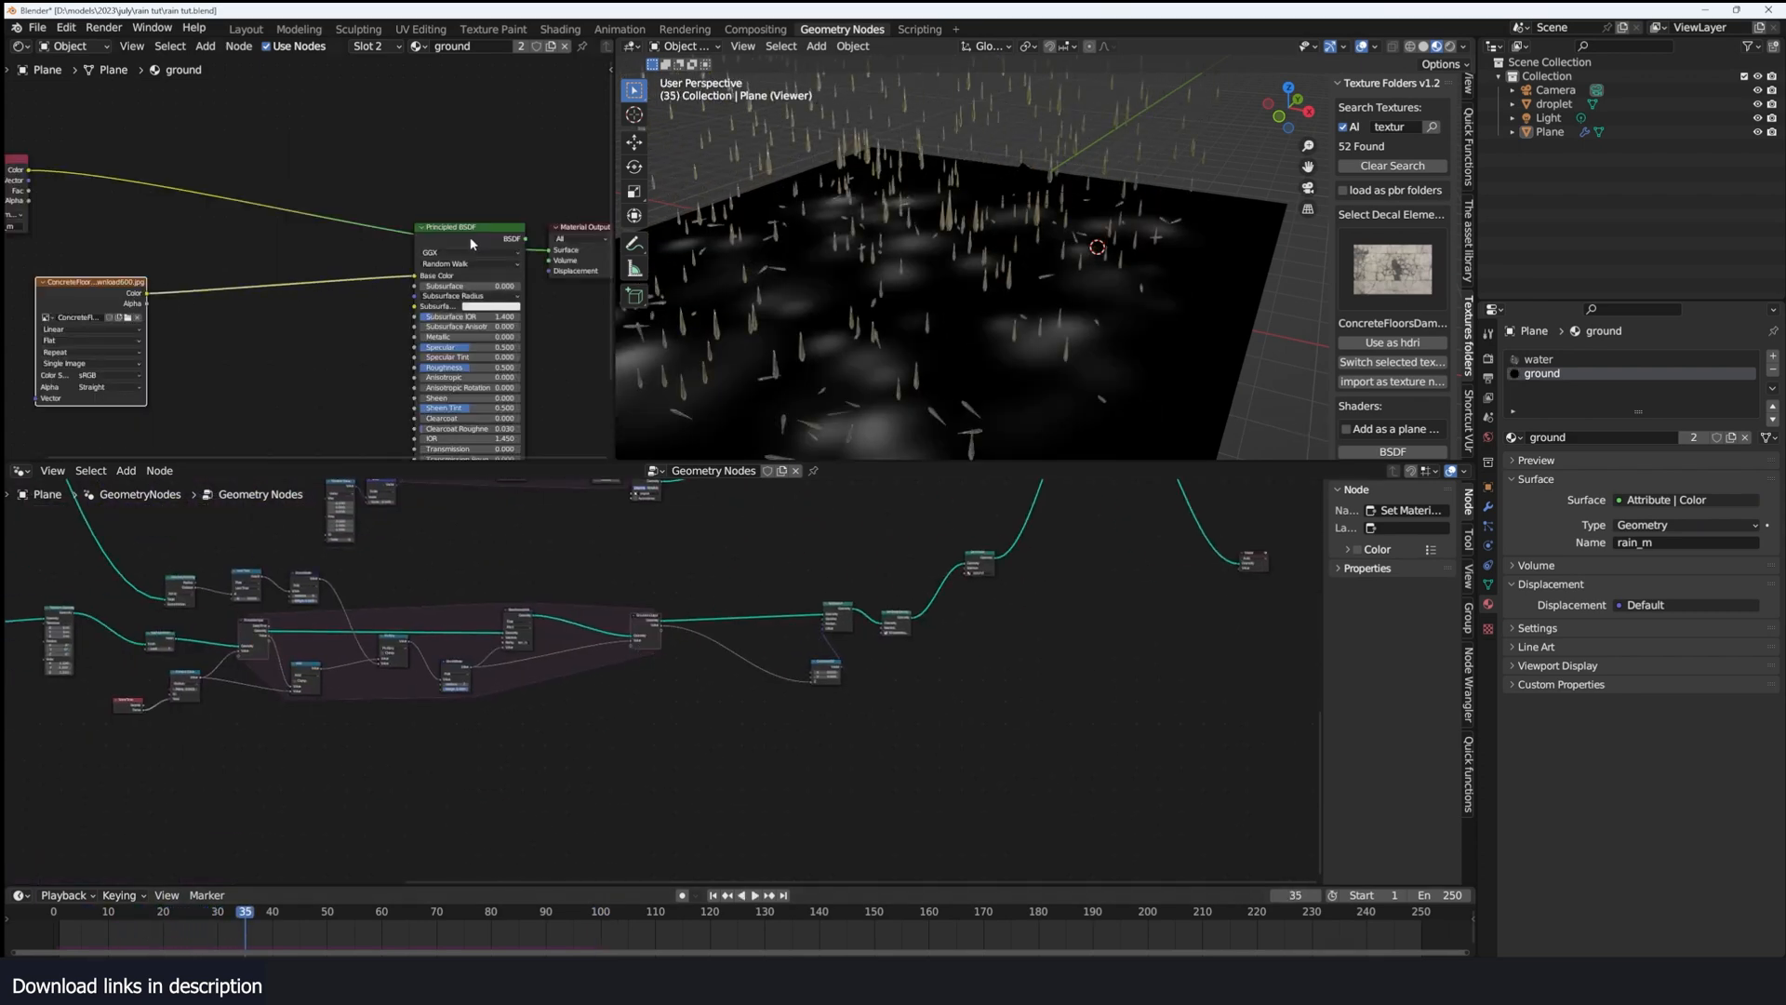
{"action": "left_click", "coordinate": [471, 244], "text": "ctrl+shift"}
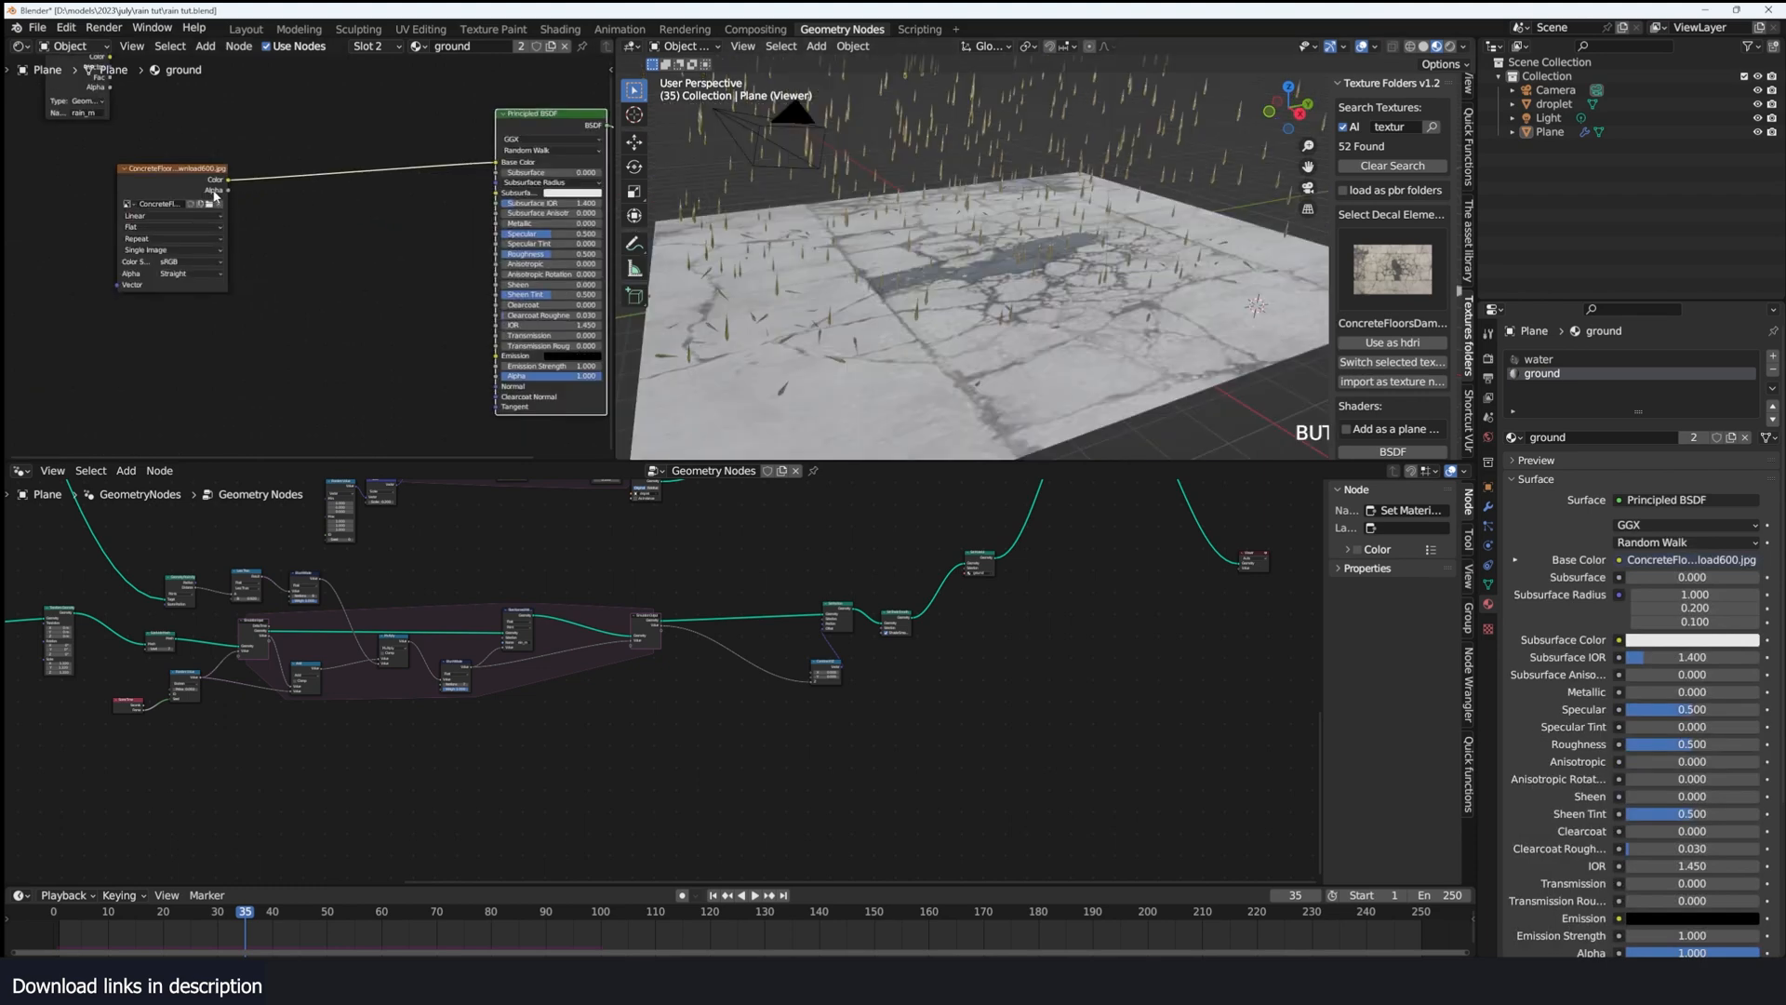
{"action": "left_click_drag", "start_coordinate": [215, 196], "coordinate": [495, 254]}
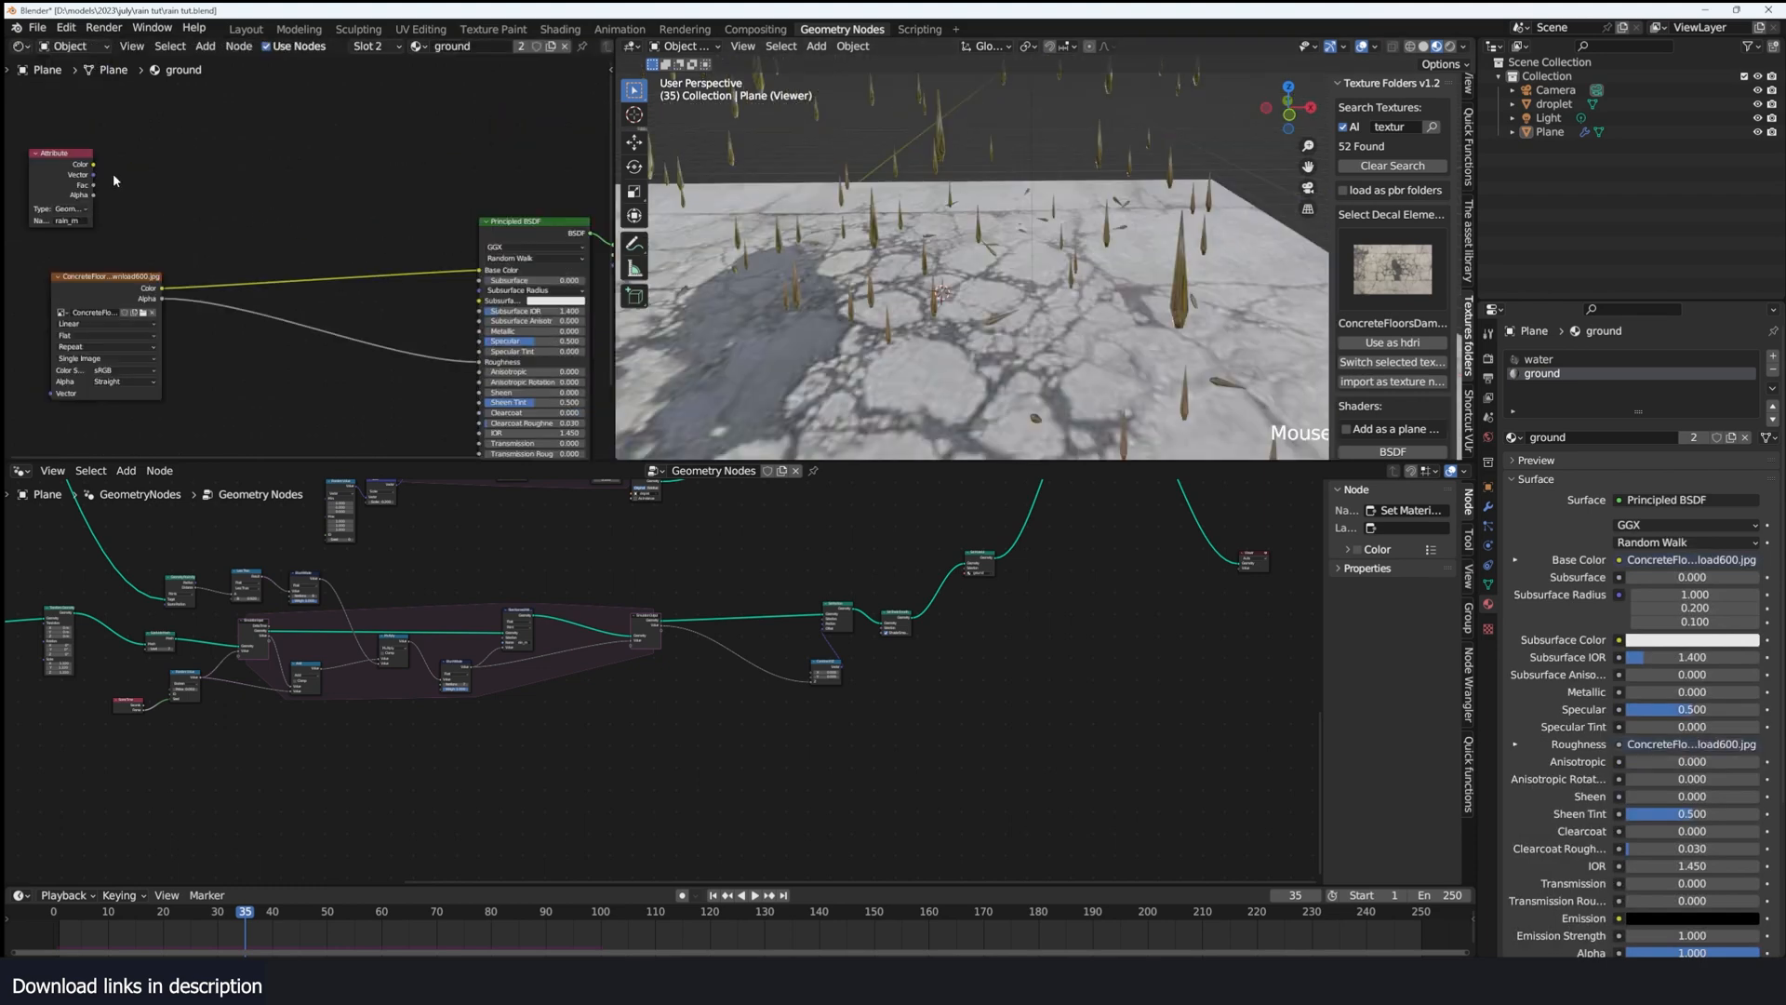
Step: Insert a Mix node on the Roughness link and set its data type to Color
{"action": "key", "text": "shift+a"}
{"action": "mouse_move", "coordinate": [389, 281]}
{"action": "middle_mouse_down"}
{"action": "mouse_move", "coordinate": [328, 217]}
{"action": "mouse_move", "coordinate": [348, 254]}
{"action": "mouse_move", "coordinate": [404, 270]}
{"action": "middle_mouse_up"}
{"action": "key", "text": "shift+a"}
{"action": "type", "text": "mix"}
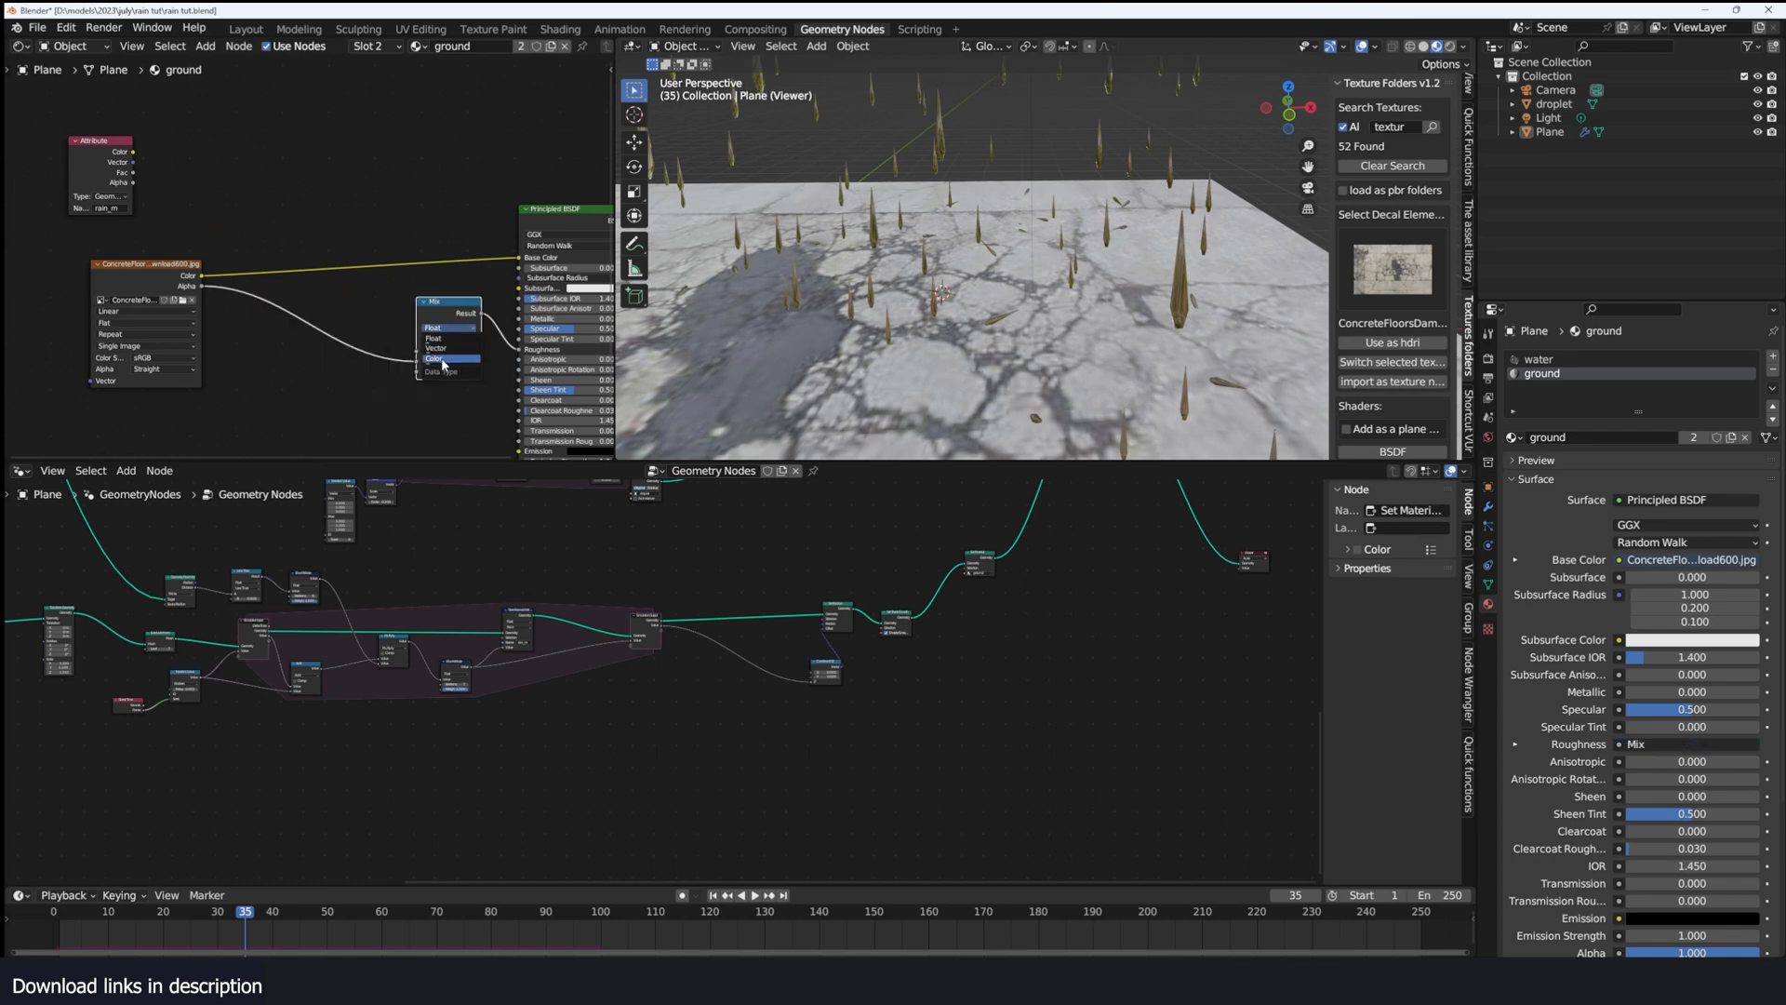
{"action": "left_click", "coordinate": [443, 363]}
Step: Link the concrete image's Color to the Mix node's A and the rain_m attribute's Color to its Factor
{"action": "left_click_drag", "start_coordinate": [202, 276], "coordinate": [343, 357]}
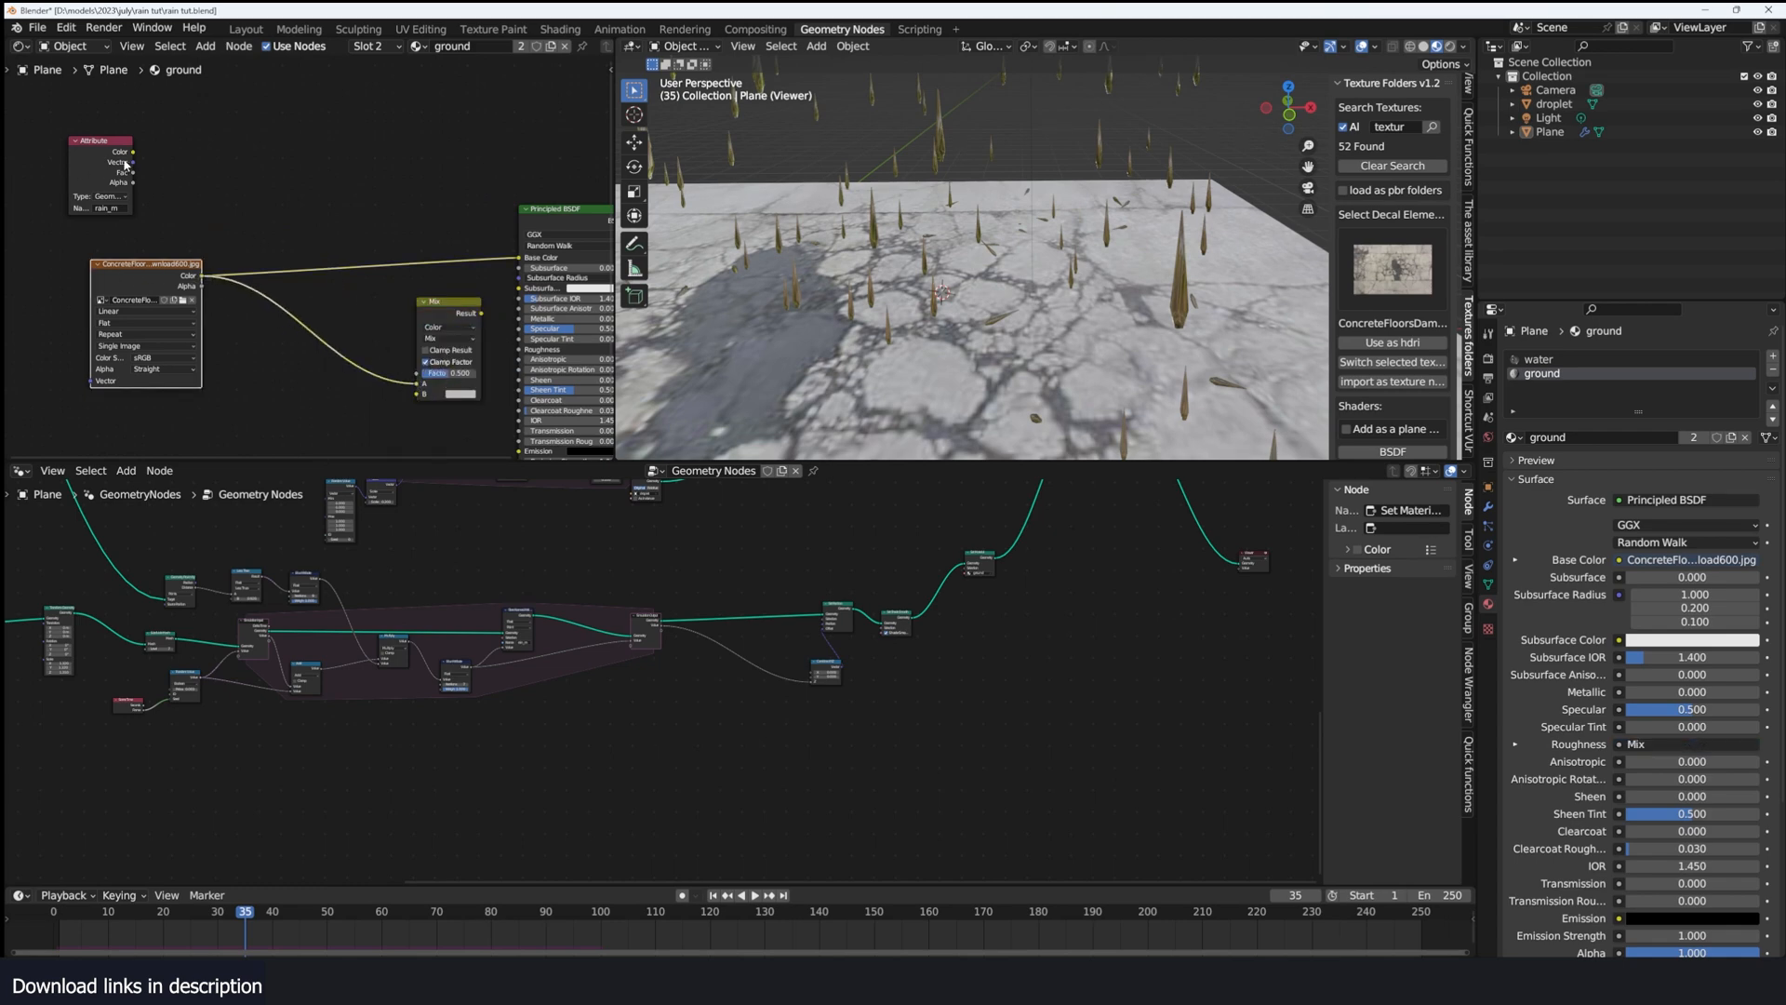
{"action": "left_click_drag", "start_coordinate": [133, 152], "coordinate": [417, 373]}
{"action": "scroll", "coordinate": [521, 352], "scroll_direction": "up", "scroll_amount": 1}
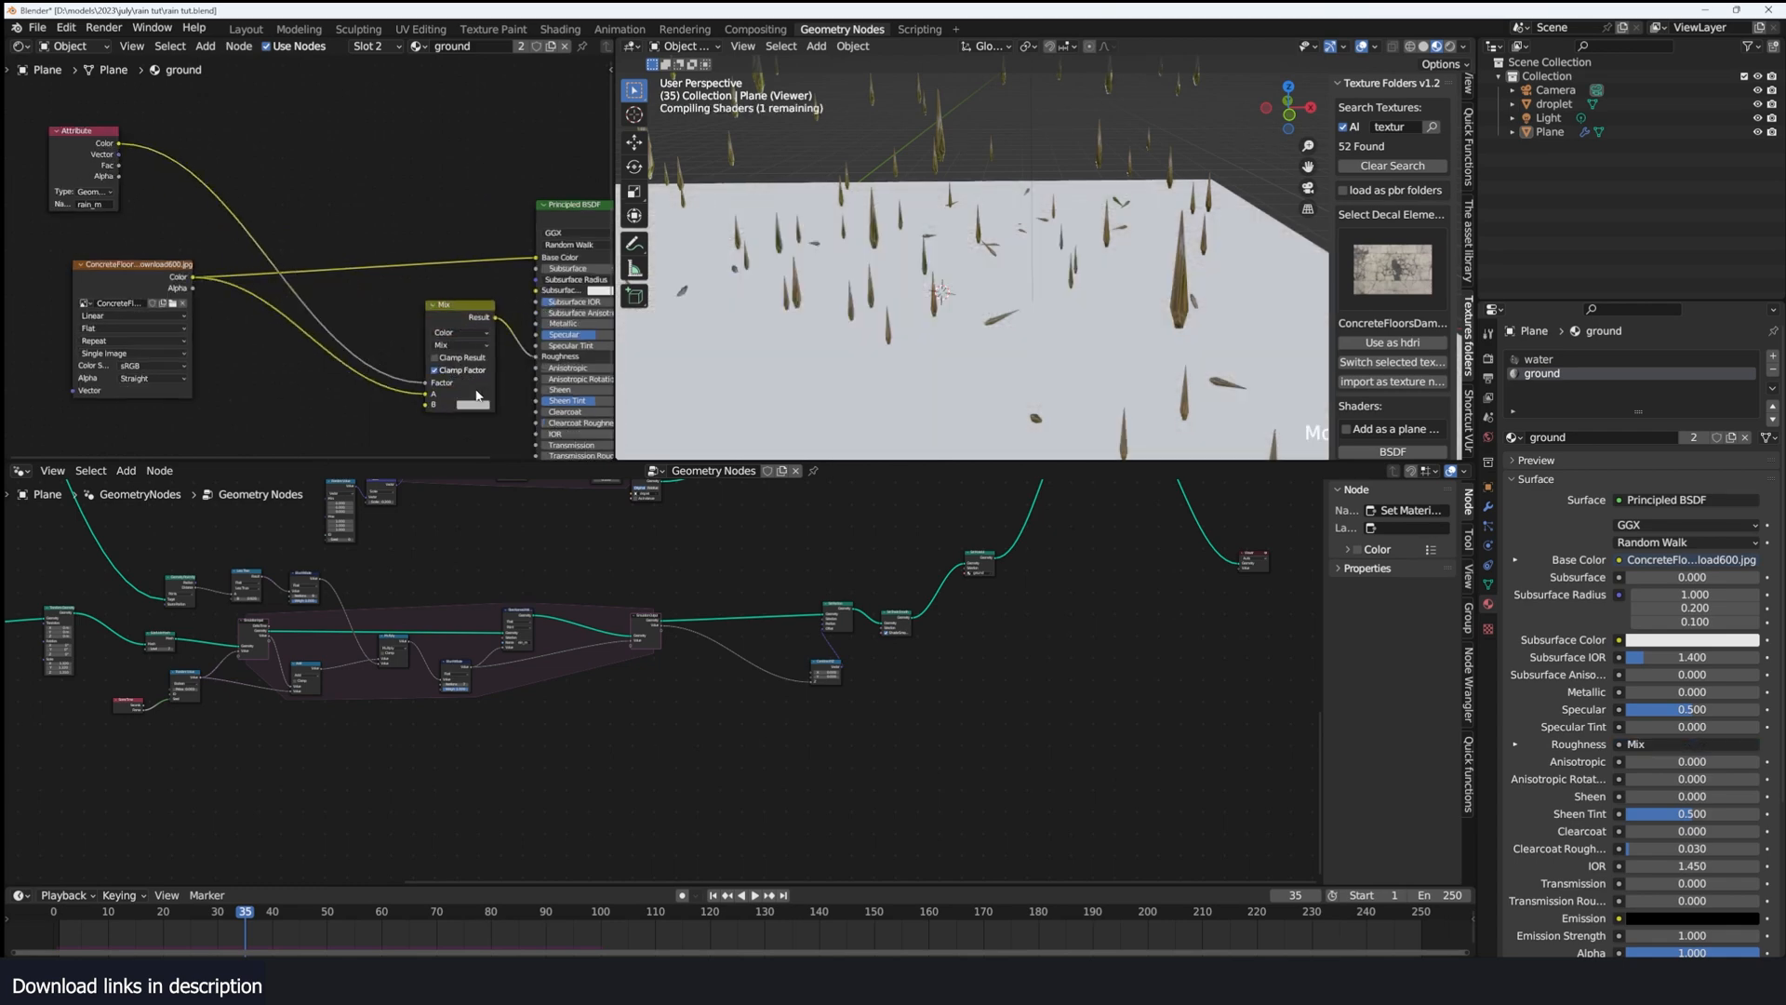
Step: Set the roughness Mix node's B color to black and preview its result on the plane
{"action": "left_click", "coordinate": [476, 405]}
{"action": "left_click_drag", "start_coordinate": [544, 284], "coordinate": [544, 333]}
{"action": "left_click", "coordinate": [489, 320], "text": "ctrl+shift"}
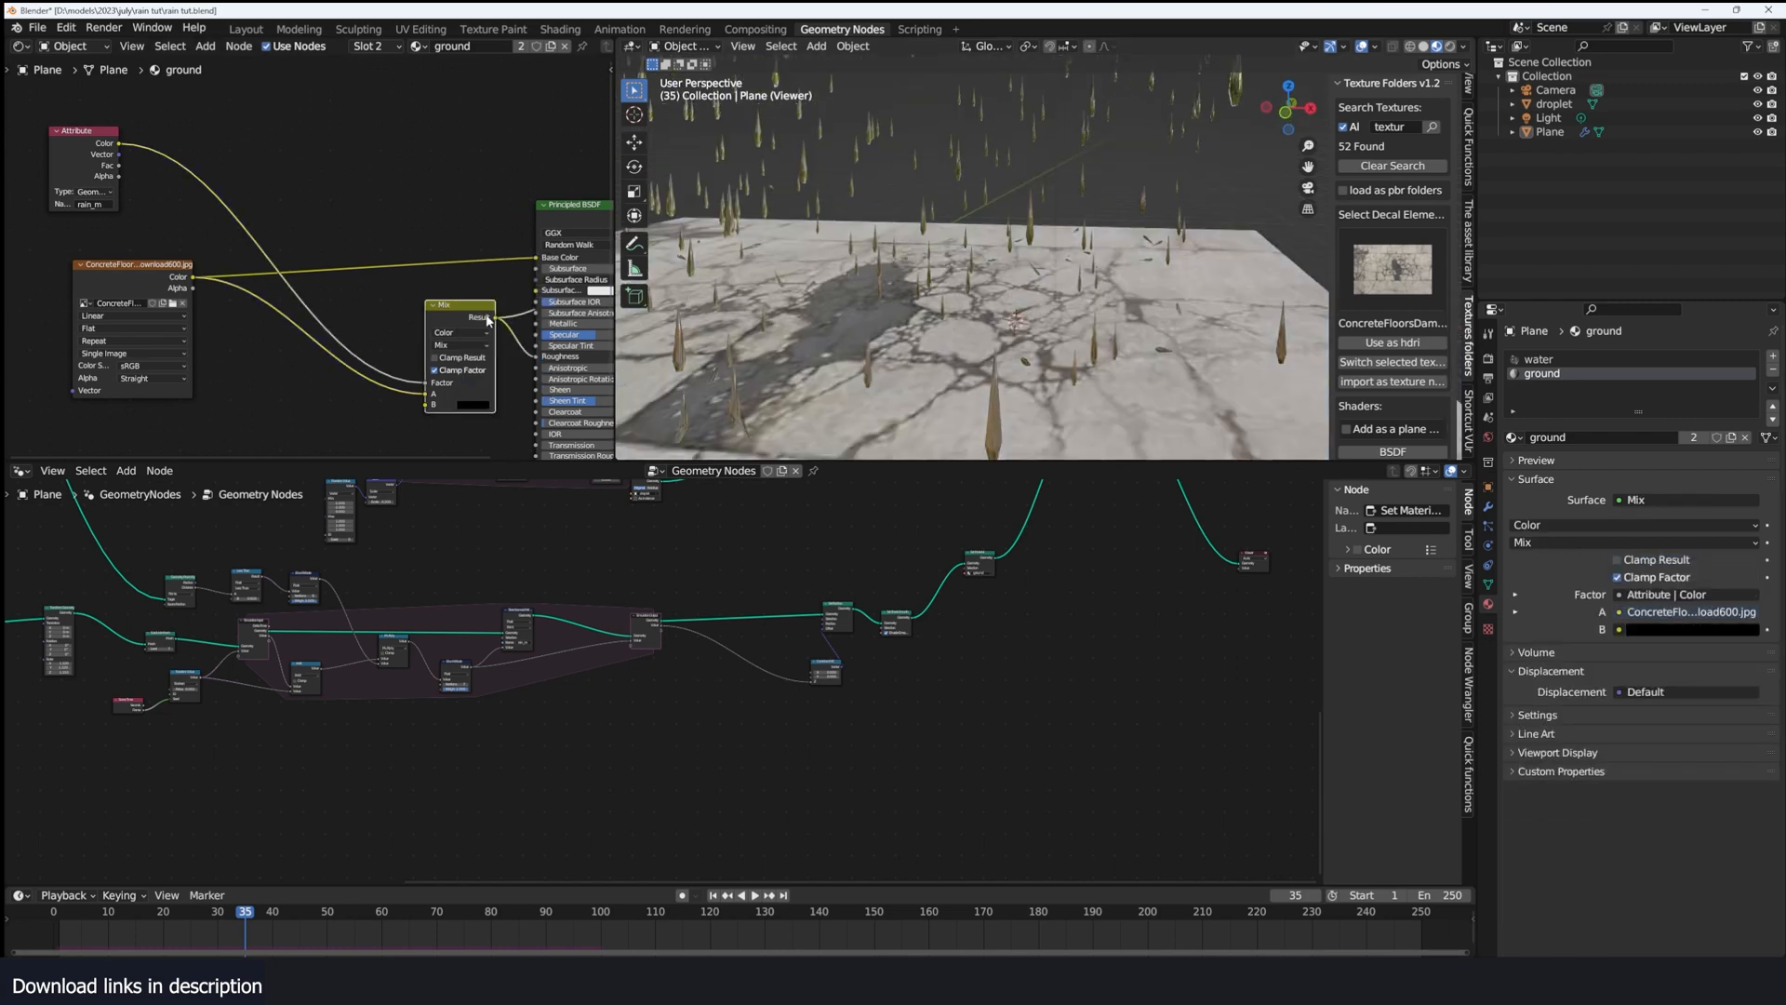
Step: Insert a Color Ramp between the rain_m attribute and the Mix Factor, with its white stop at position 0.014
{"action": "left_click", "coordinate": [65, 133], "text": "ctrl+shift"}
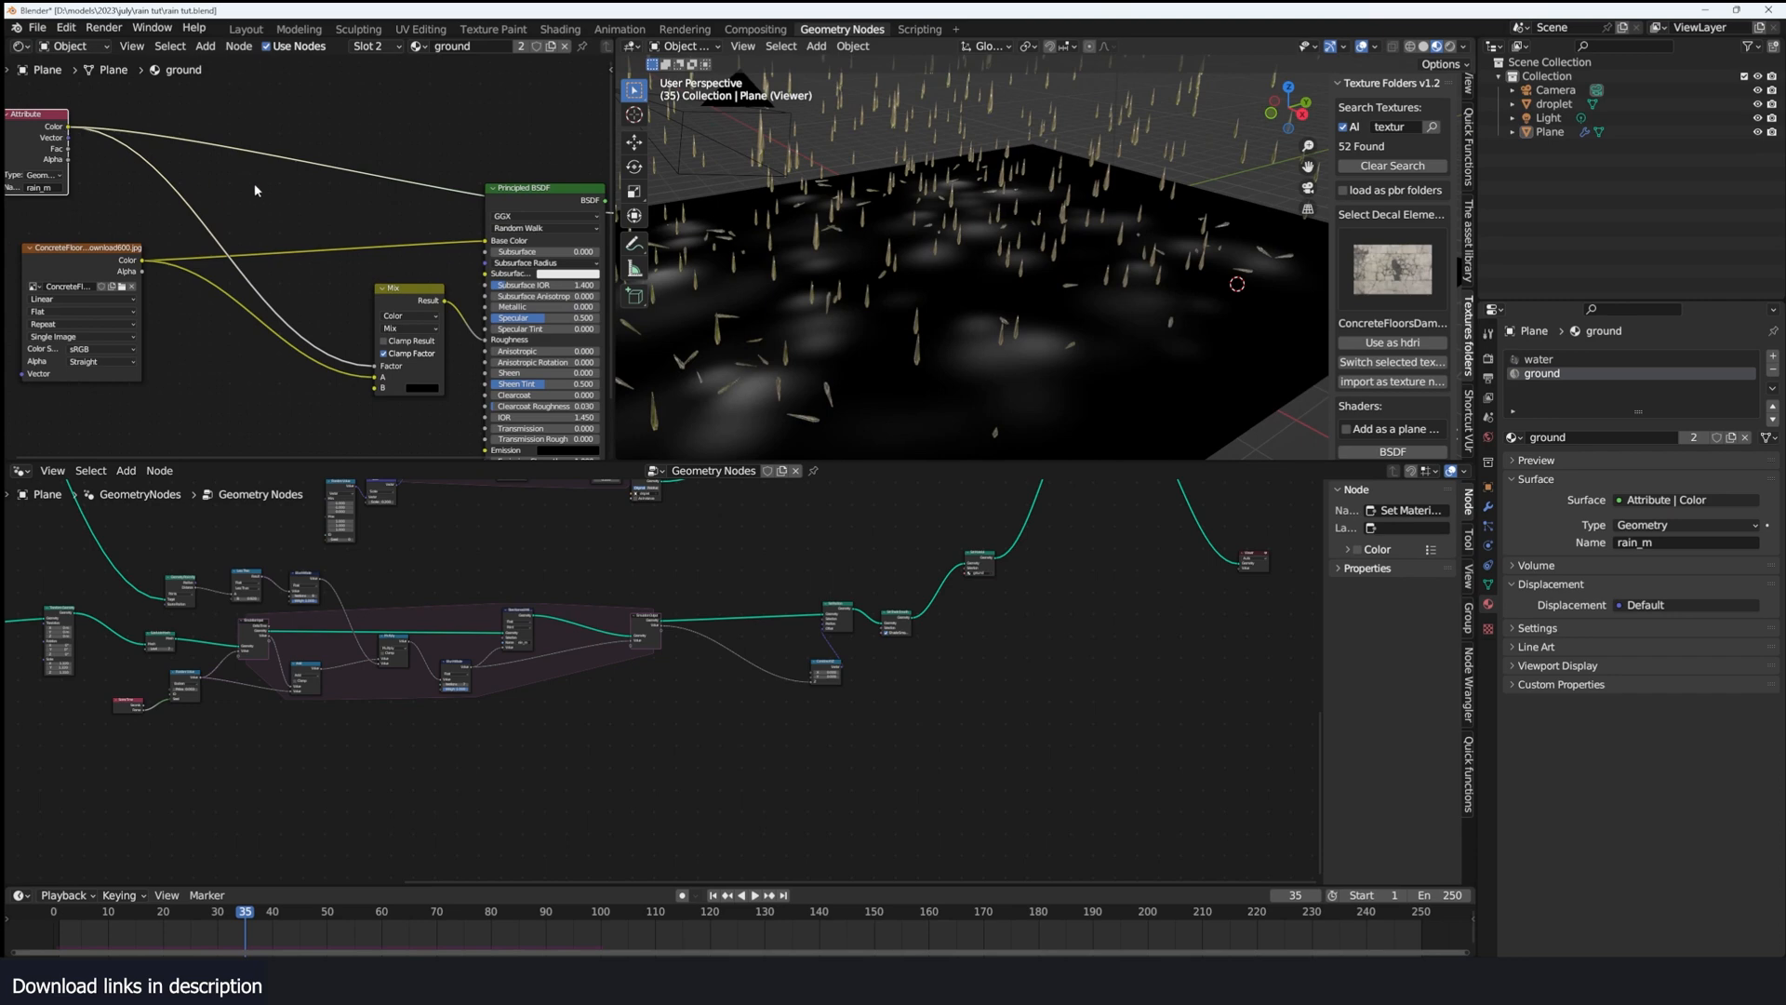
{"action": "key", "text": "shift+a"}
{"action": "type", "text": "ramp"}
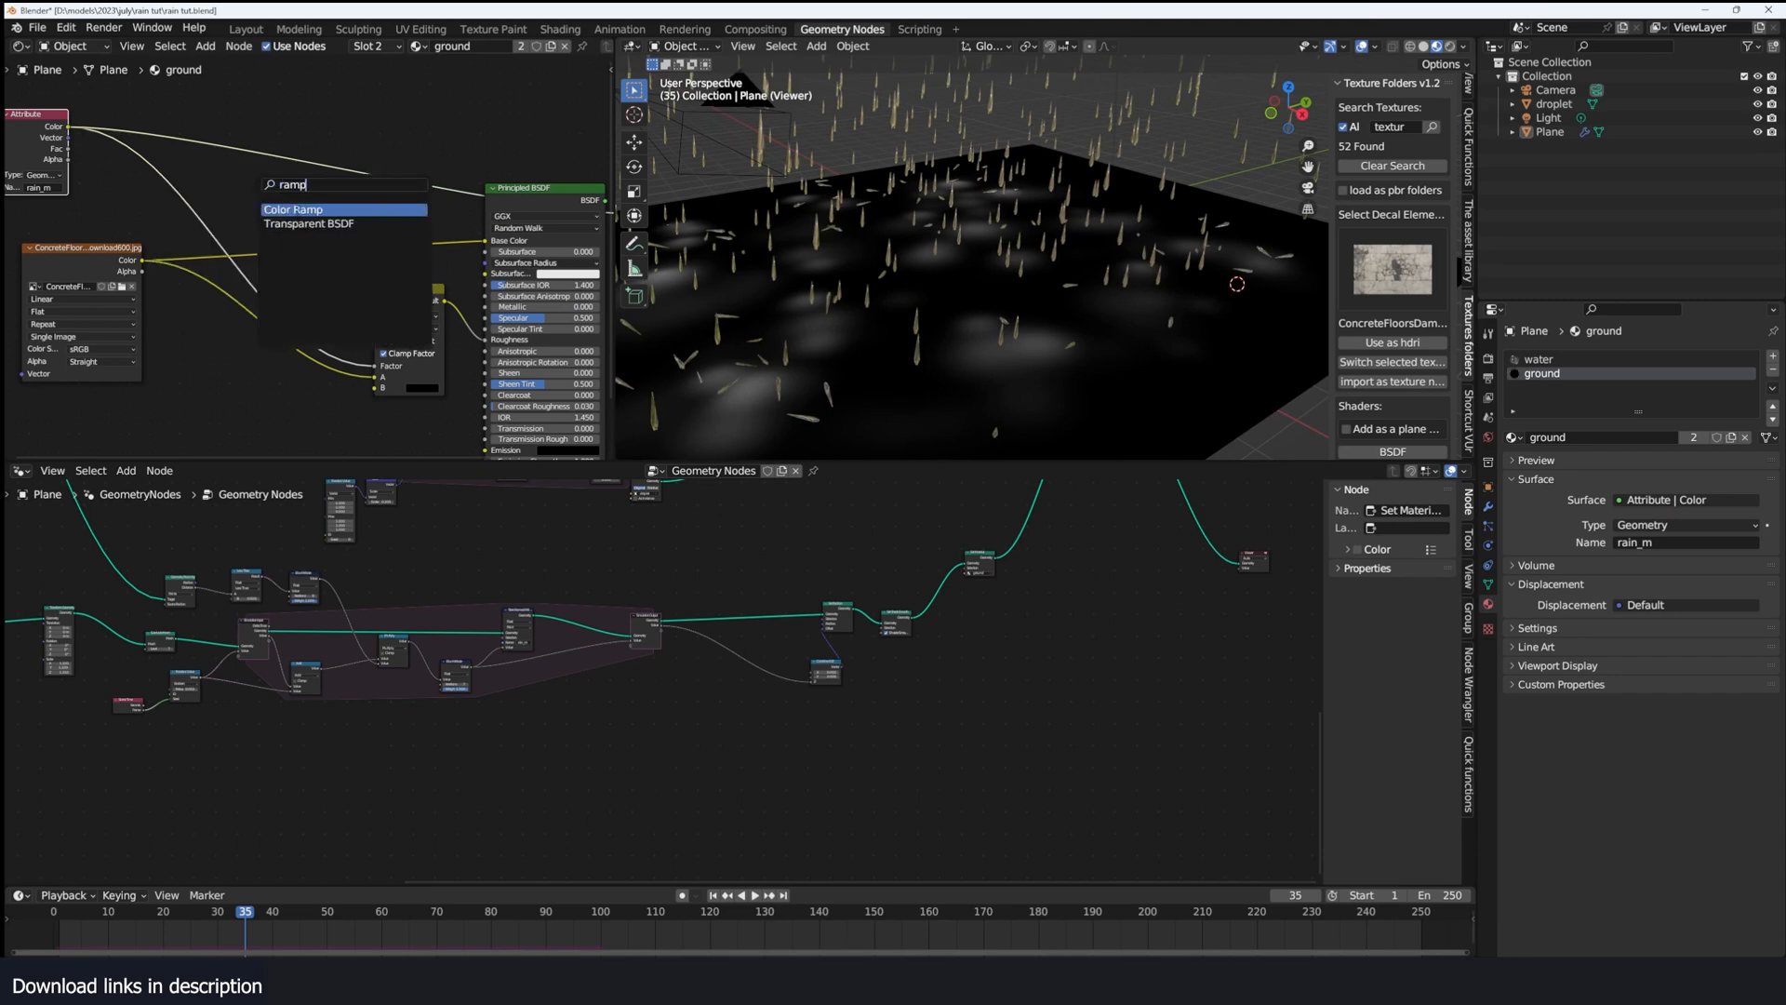
{"action": "key", "text": "Return"}
{"action": "left_click_drag", "start_coordinate": [233, 162], "coordinate": [208, 141]}
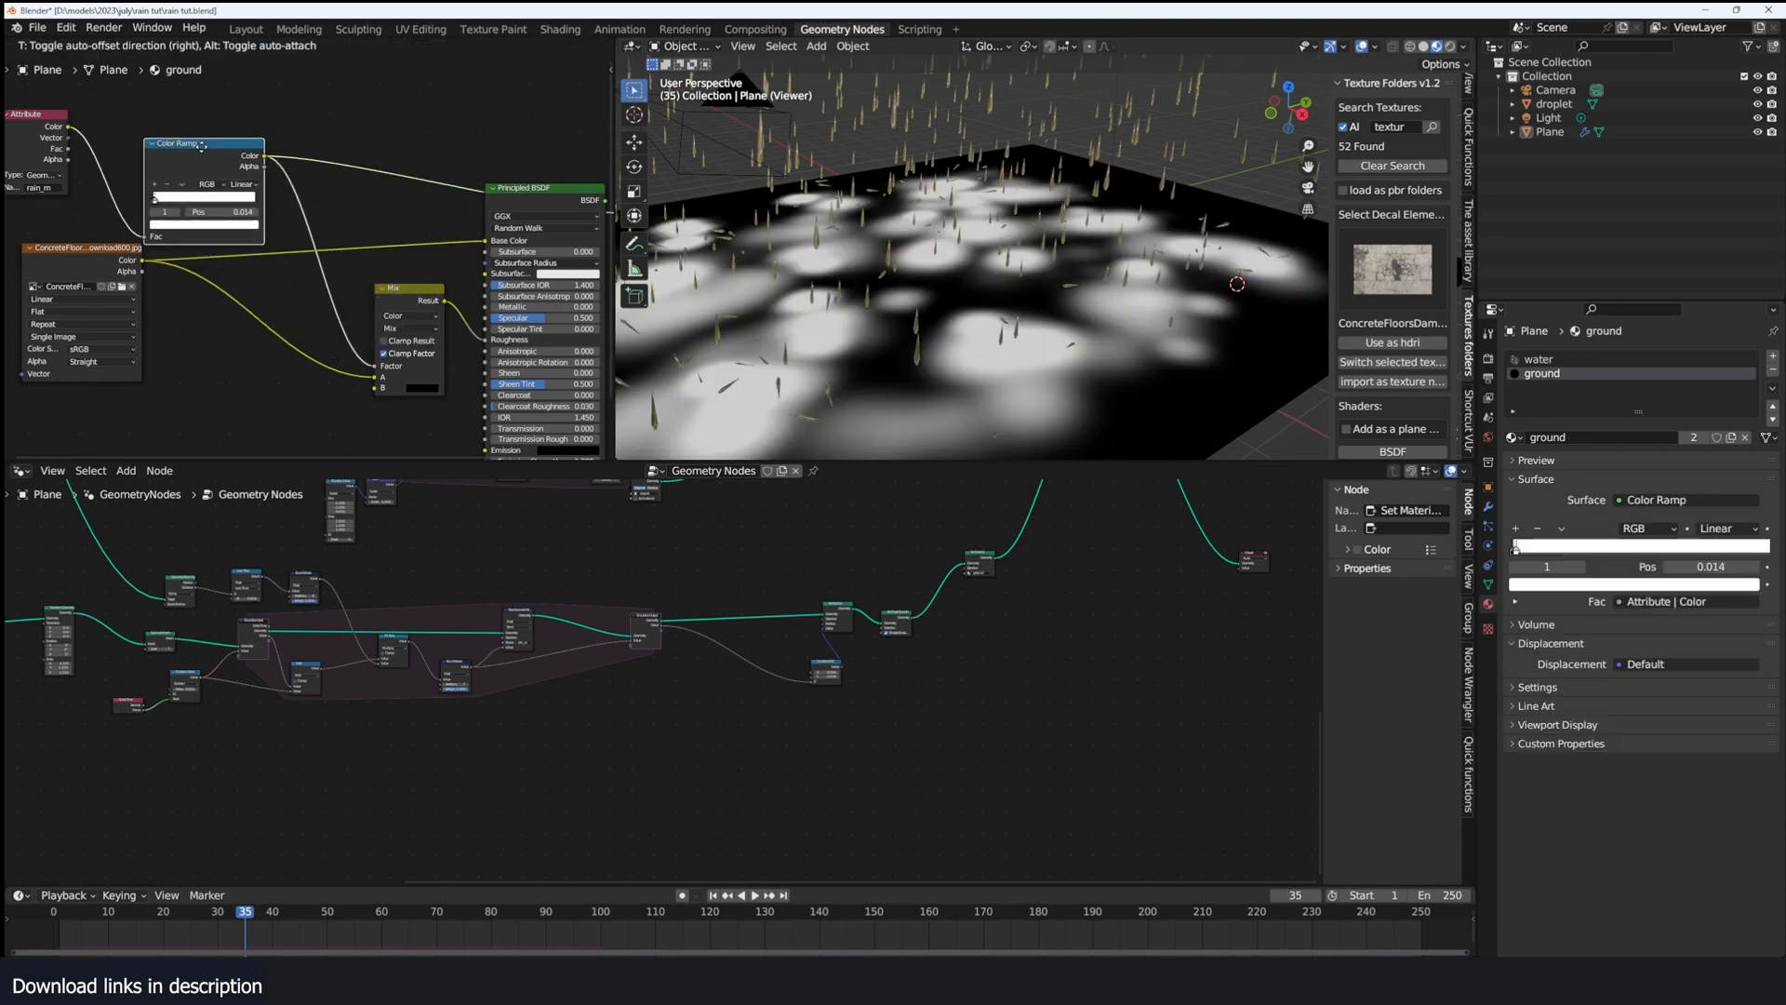
Step: Restore the Principled BSDF as surface output and inspect the wet reflections on the ground
{"action": "scroll", "coordinate": [379, 183], "scroll_direction": "down", "scroll_amount": 4}
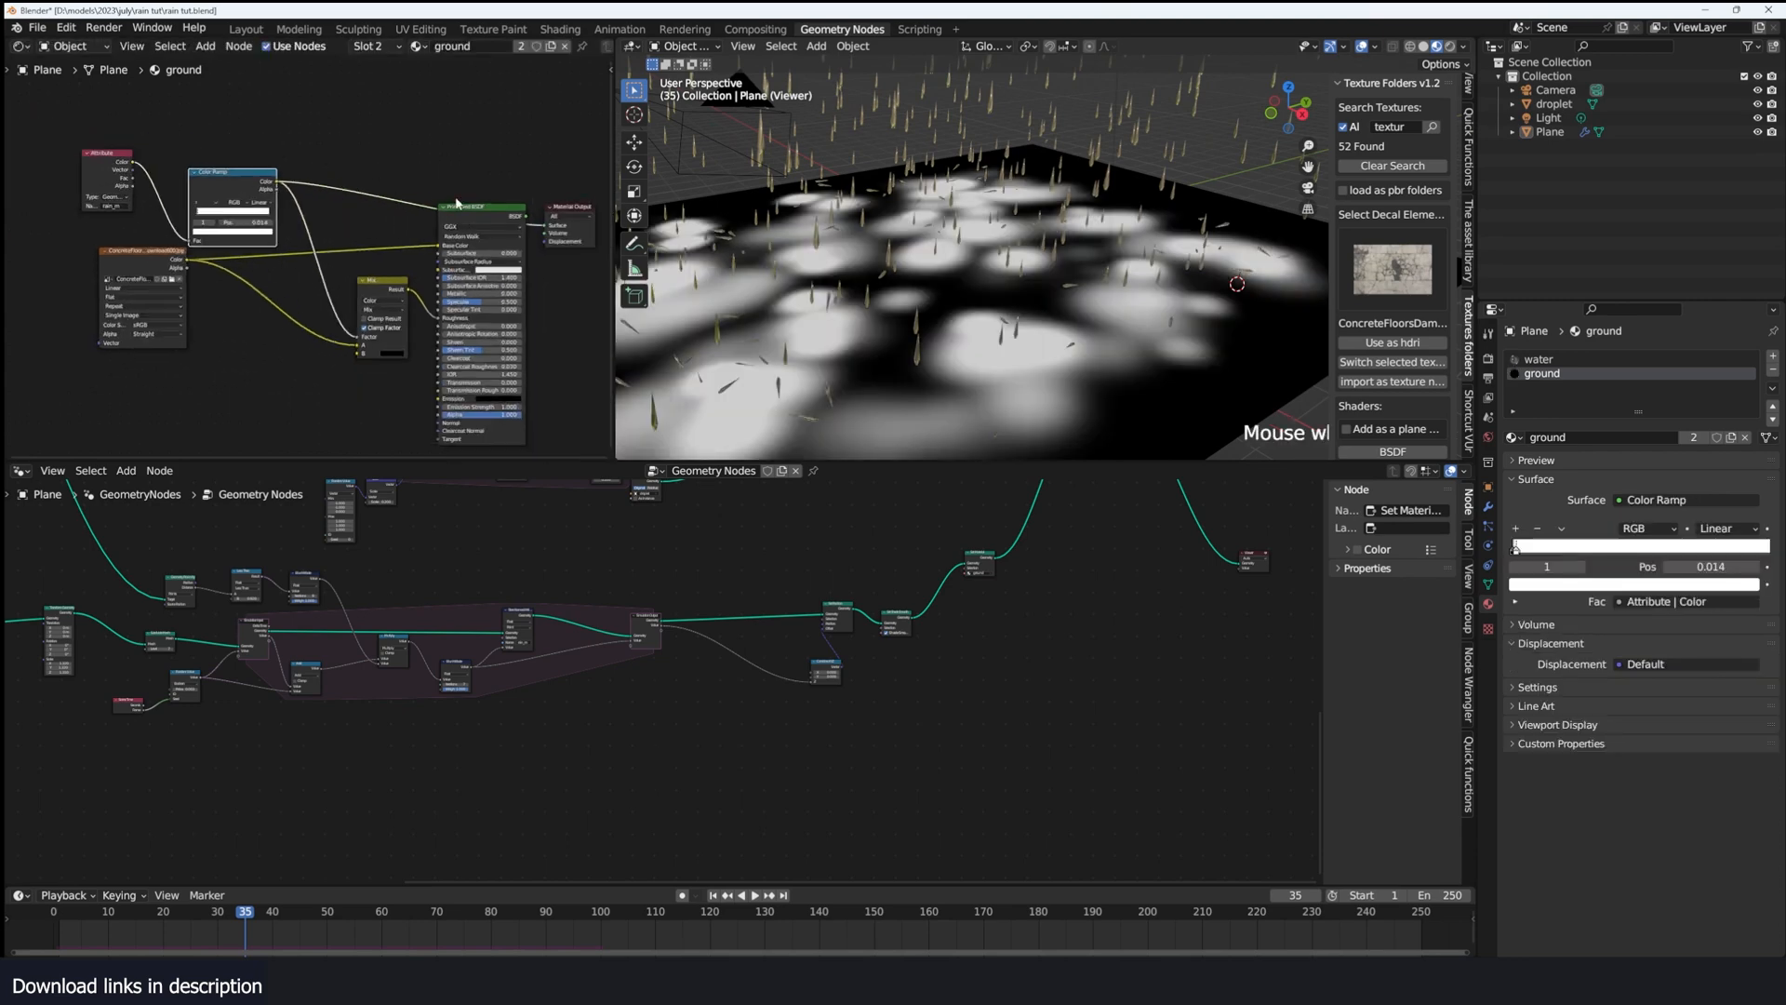
{"action": "left_click", "coordinate": [456, 202], "text": "ctrl+shift"}
{"action": "mouse_move", "coordinate": [1070, 279]}
{"action": "middle_mouse_down"}
{"action": "mouse_move", "coordinate": [1100, 297]}
{"action": "mouse_move", "coordinate": [1126, 283]}
{"action": "mouse_move", "coordinate": [1095, 301]}
{"action": "middle_mouse_up"}
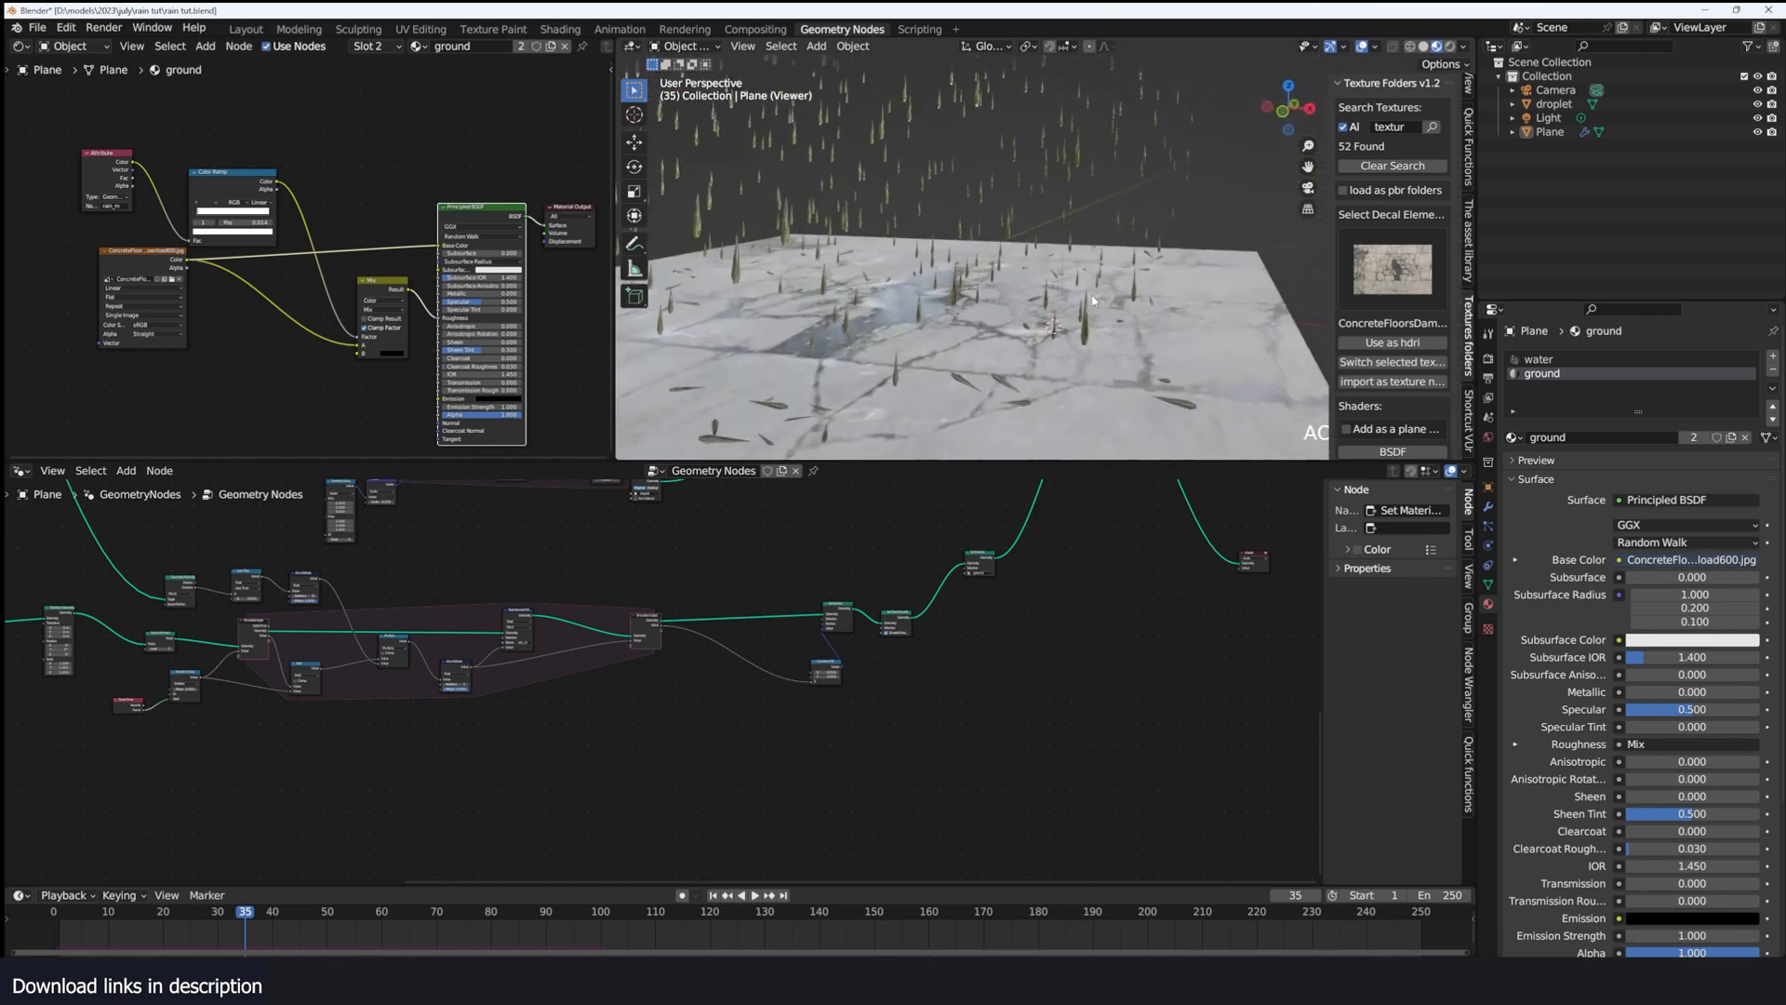
{"action": "middle_click_drag", "start_coordinate": [1094, 301], "coordinate": [1117, 321]}
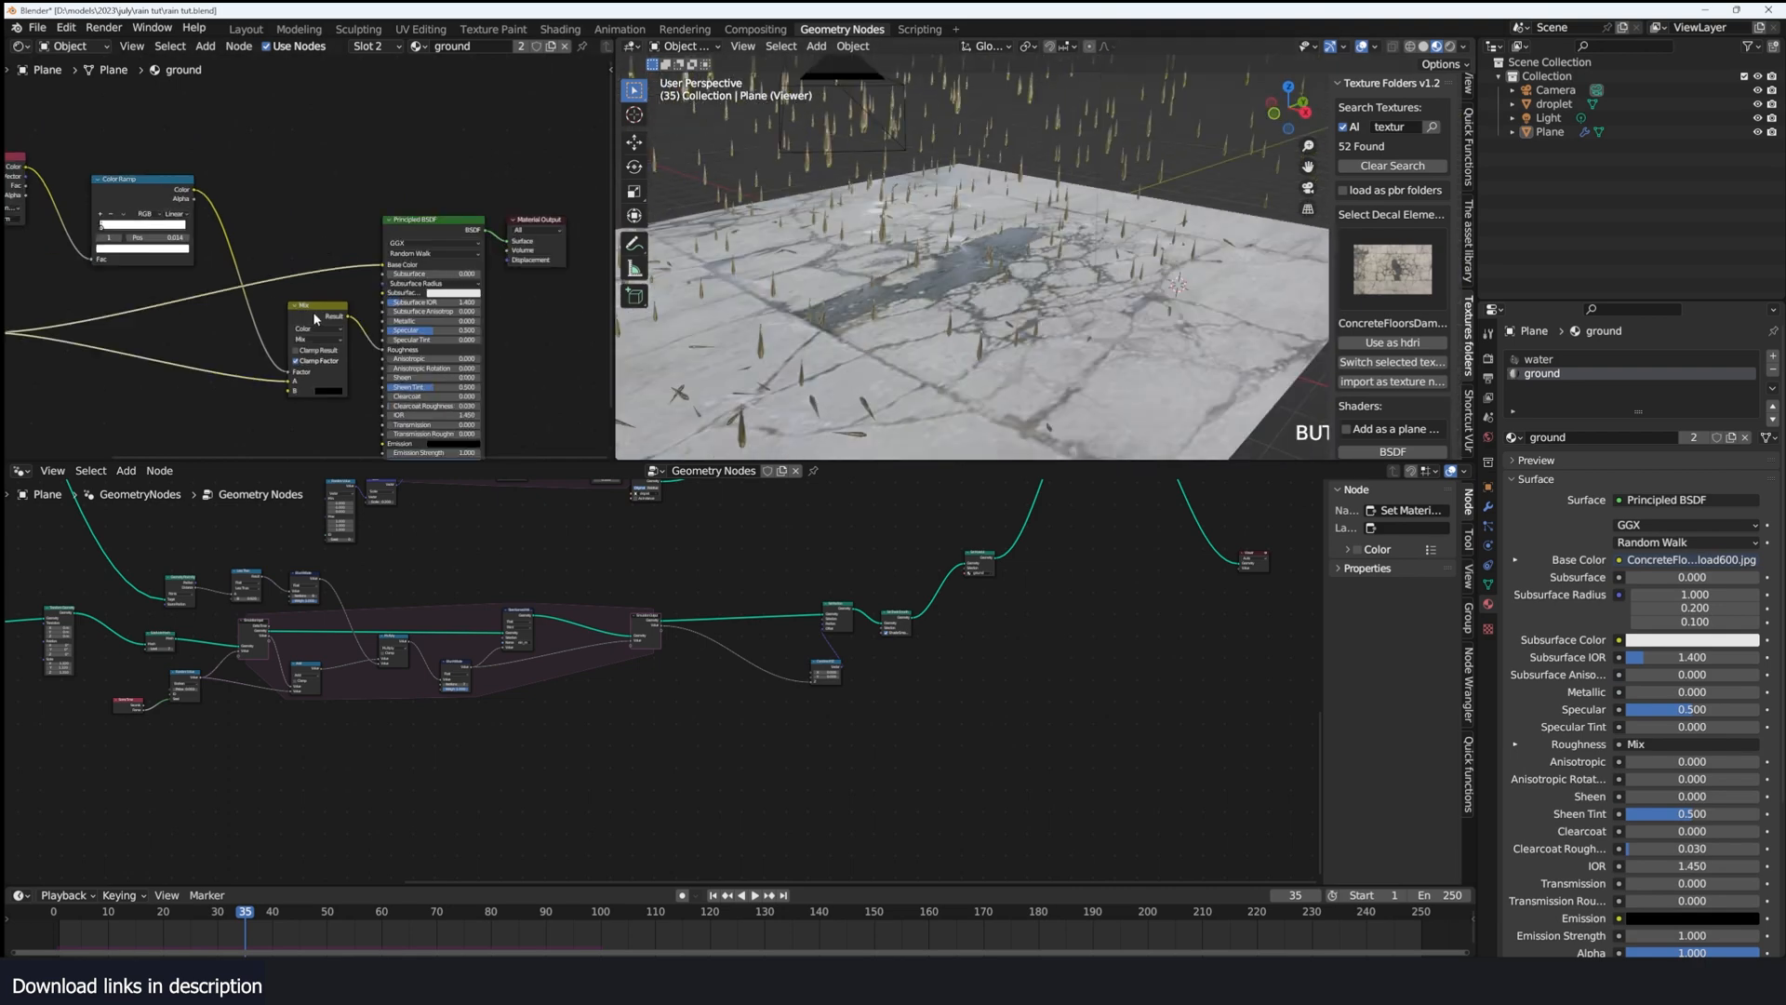
Step: Duplicate the Mix node onto the Base Color link, feeding the image Color to A and B and the Color Ramp to Factor
{"action": "left_click_drag", "start_coordinate": [319, 316], "coordinate": [290, 358]}
{"action": "key", "text": "shift+d"}
{"action": "left_click", "coordinate": [303, 258]}
{"action": "middle_click_drag", "start_coordinate": [280, 290], "coordinate": [455, 269]}
{"action": "scroll", "coordinate": [455, 269], "scroll_direction": "up", "scroll_amount": 1}
{"action": "left_click_drag", "start_coordinate": [140, 315], "coordinate": [450, 308]}
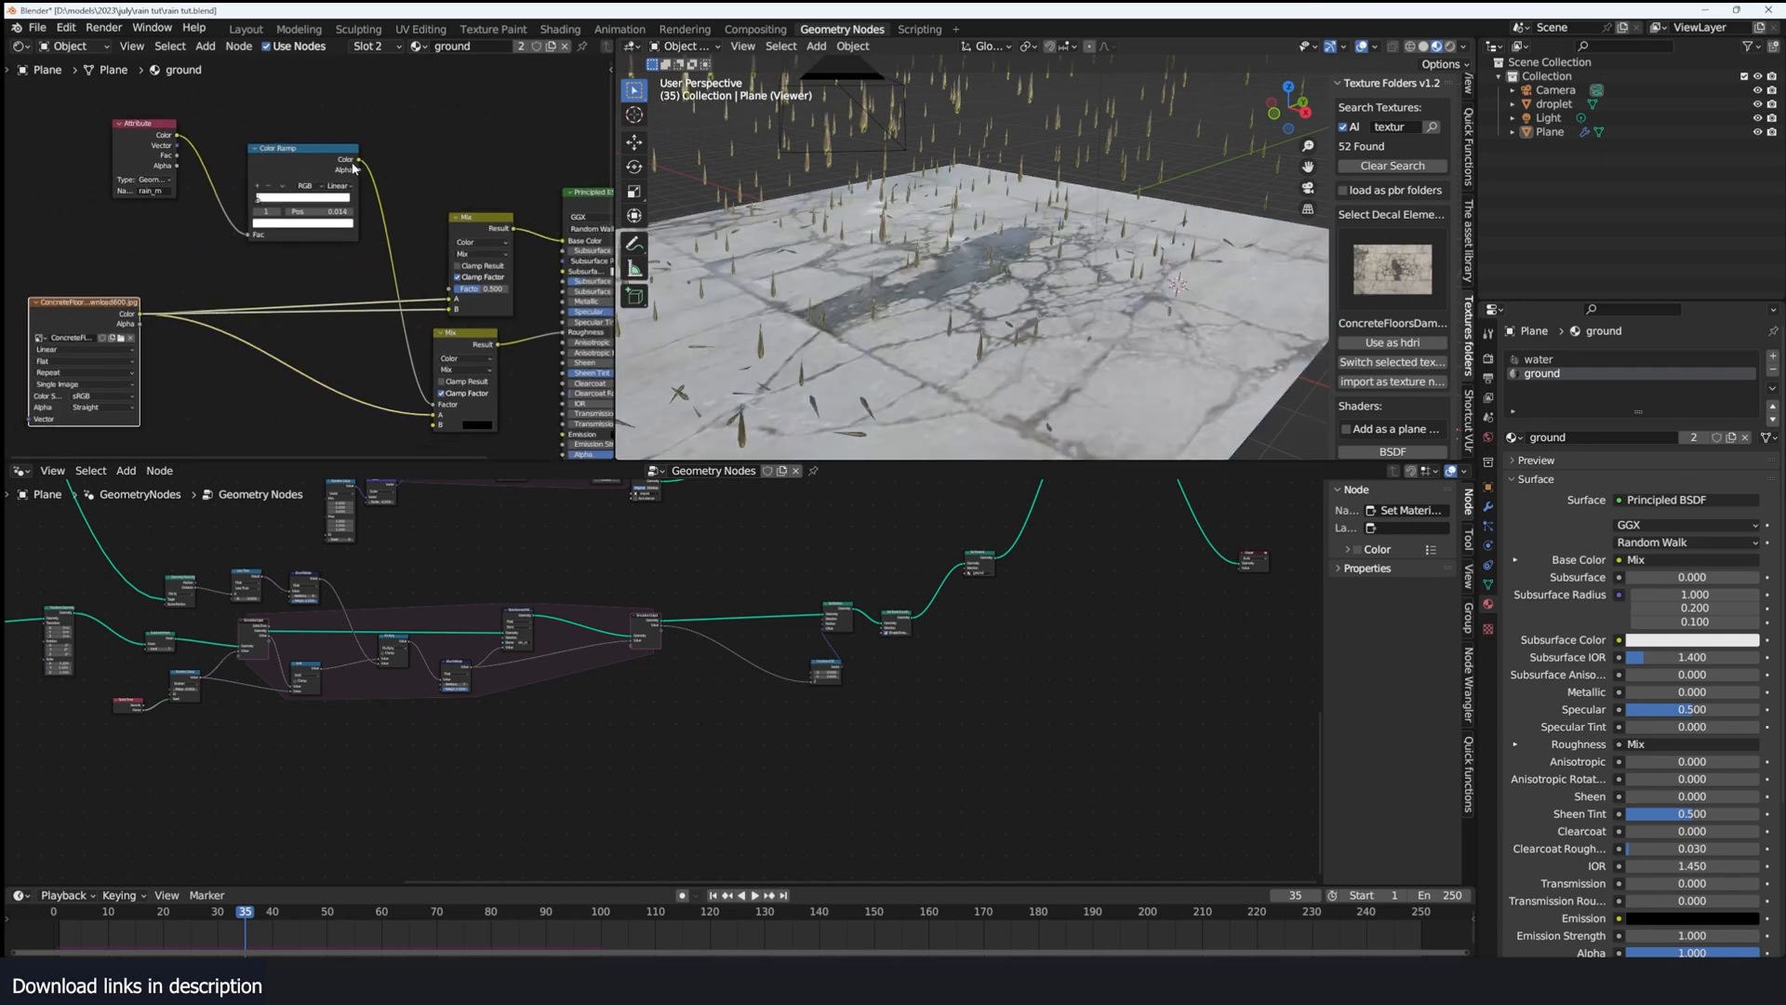
{"action": "left_click_drag", "start_coordinate": [359, 160], "coordinate": [449, 289]}
Step: Insert an RGB Curves node between the concrete image's Color and input B of the Base Color Mix node
{"action": "middle_click_drag", "start_coordinate": [448, 288], "coordinate": [355, 285]}
{"action": "scroll", "coordinate": [354, 285], "scroll_direction": "up", "scroll_amount": 1}
{"action": "key", "text": "shift+a"}
{"action": "left_click", "coordinate": [337, 297]}
{"action": "type", "text": "rmg"}
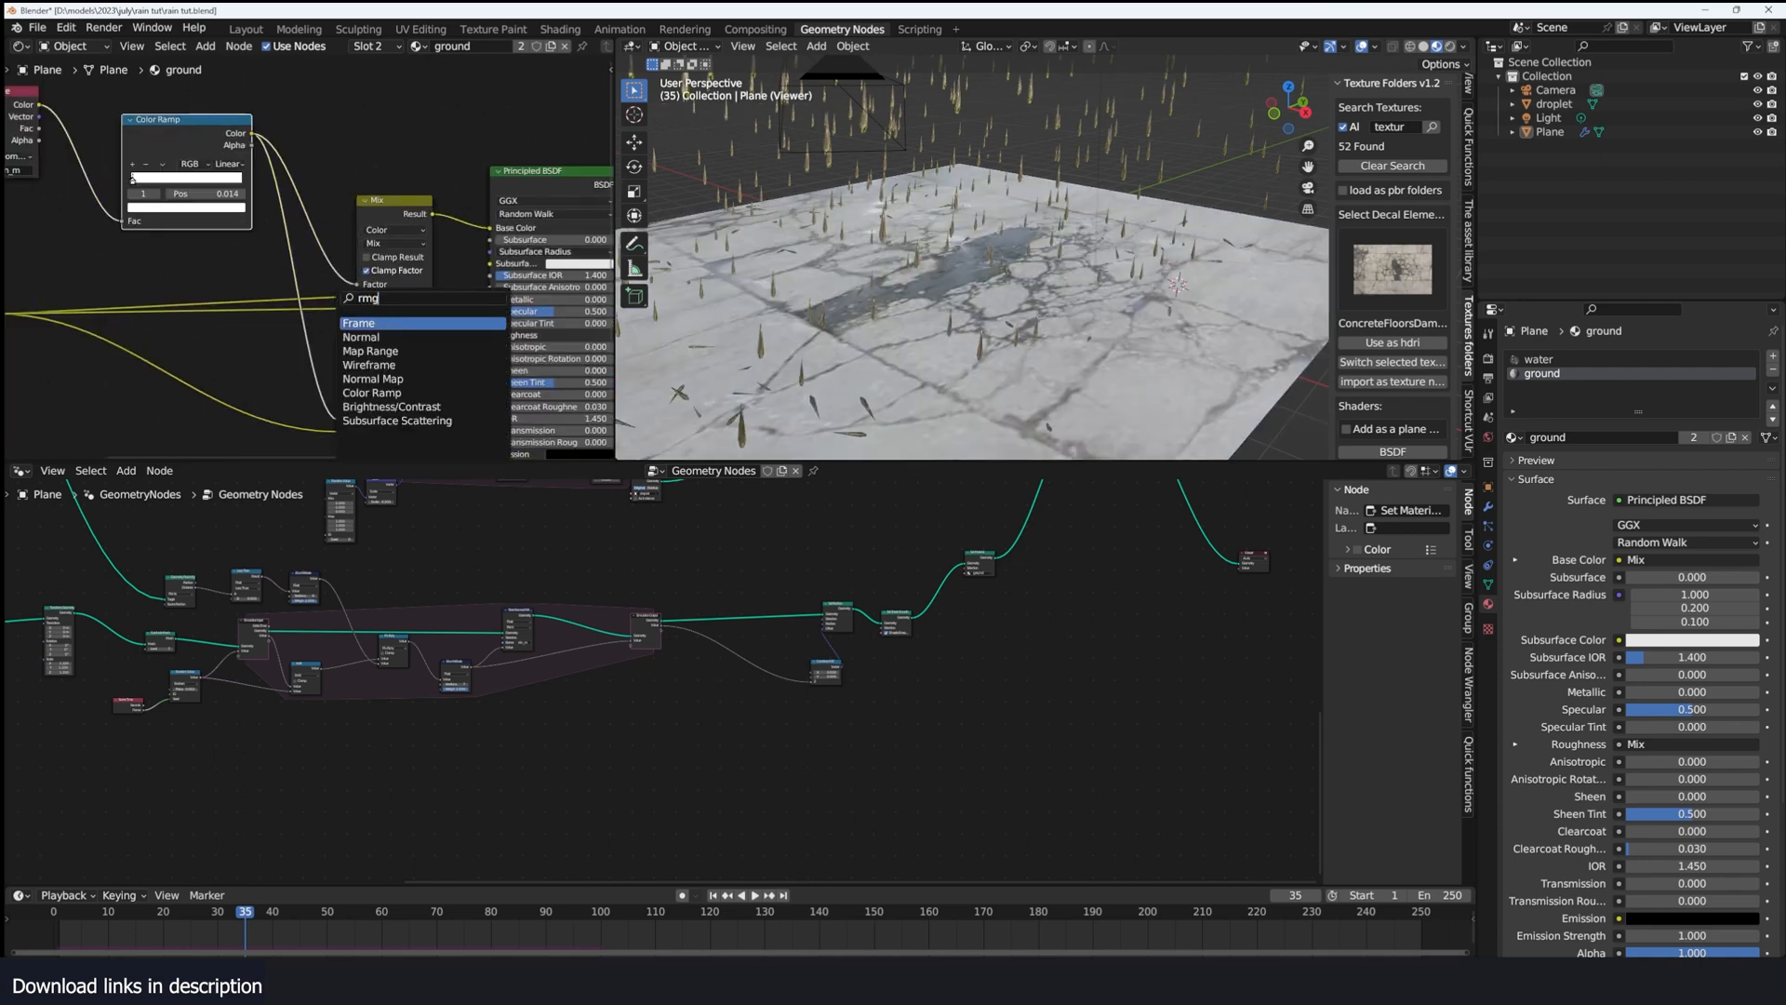
{"action": "type", "text": "rg"}
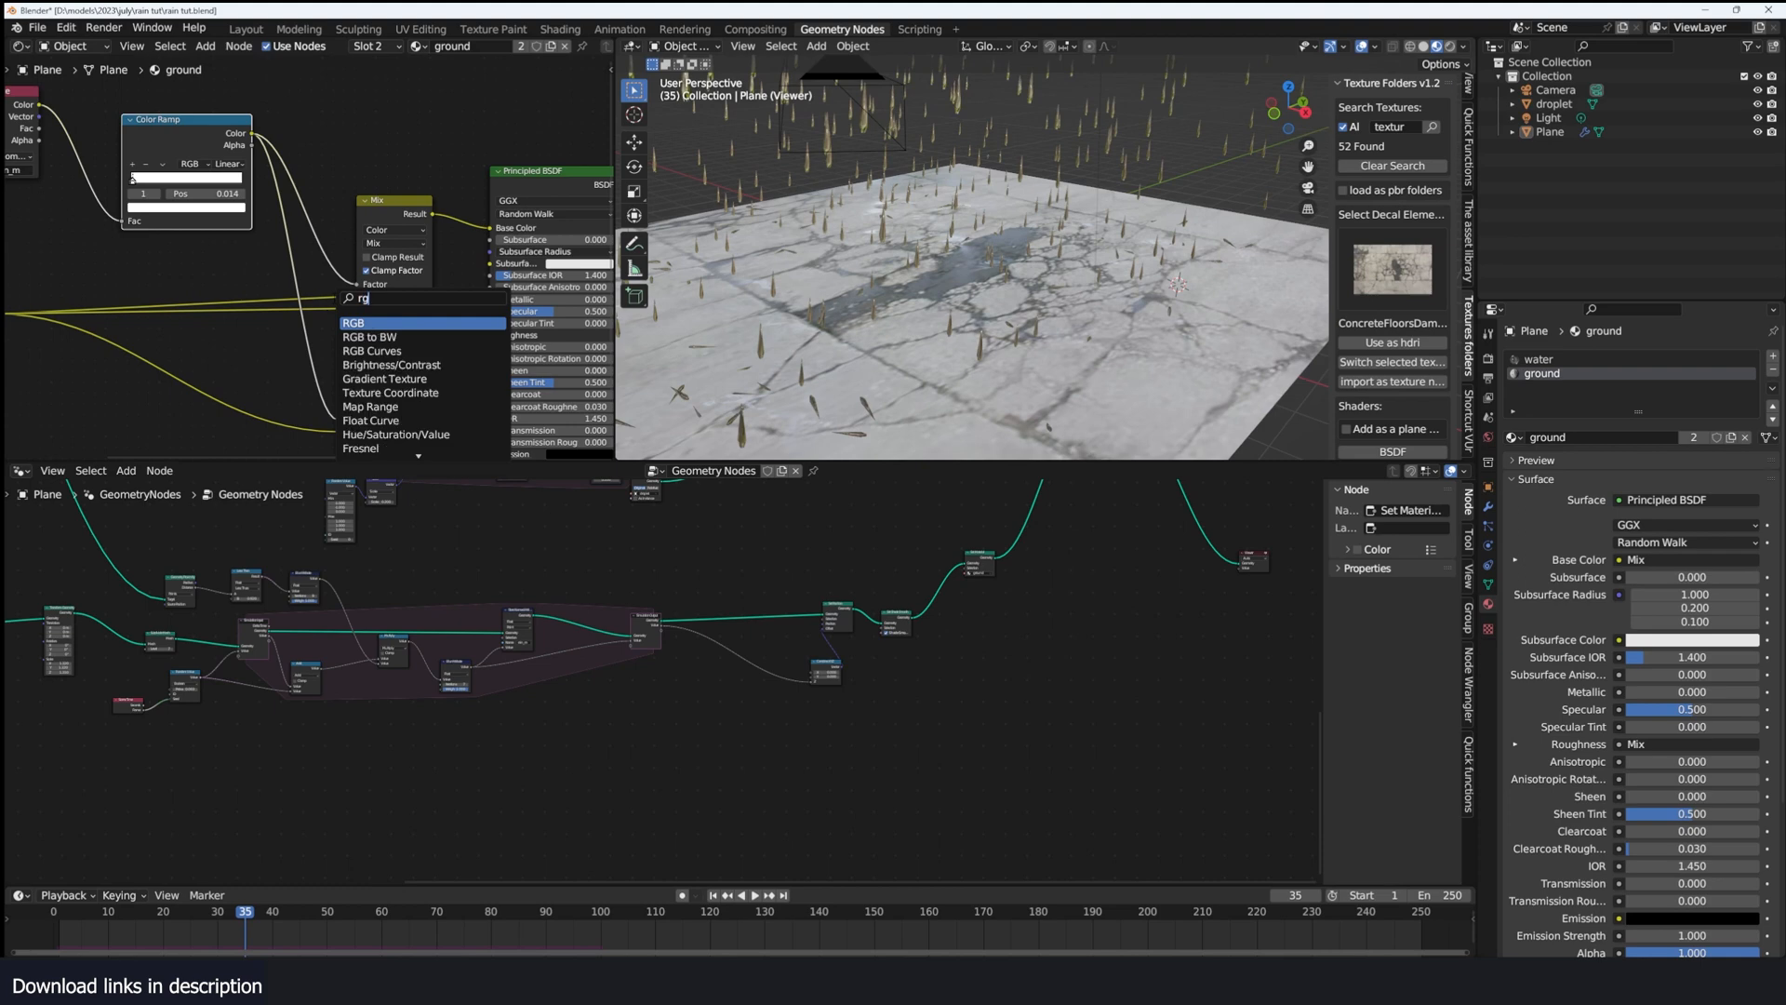
{"action": "left_click", "coordinate": [372, 351]}
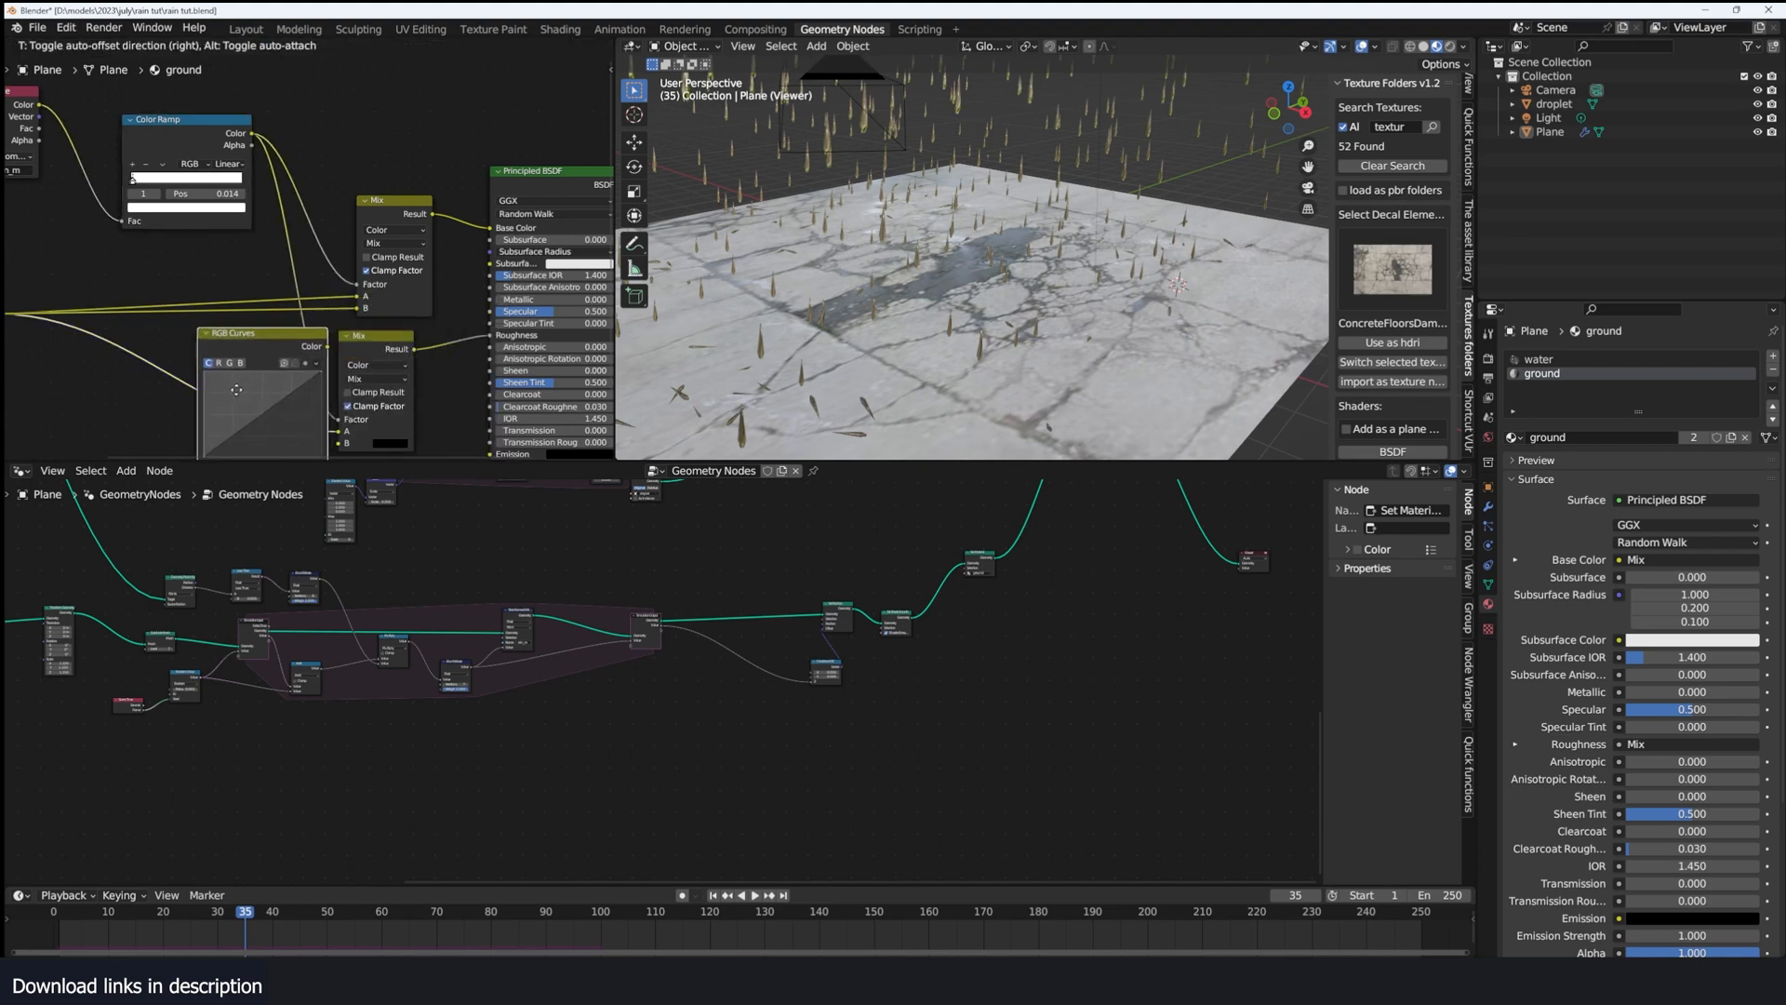
{"action": "left_click", "coordinate": [275, 333]}
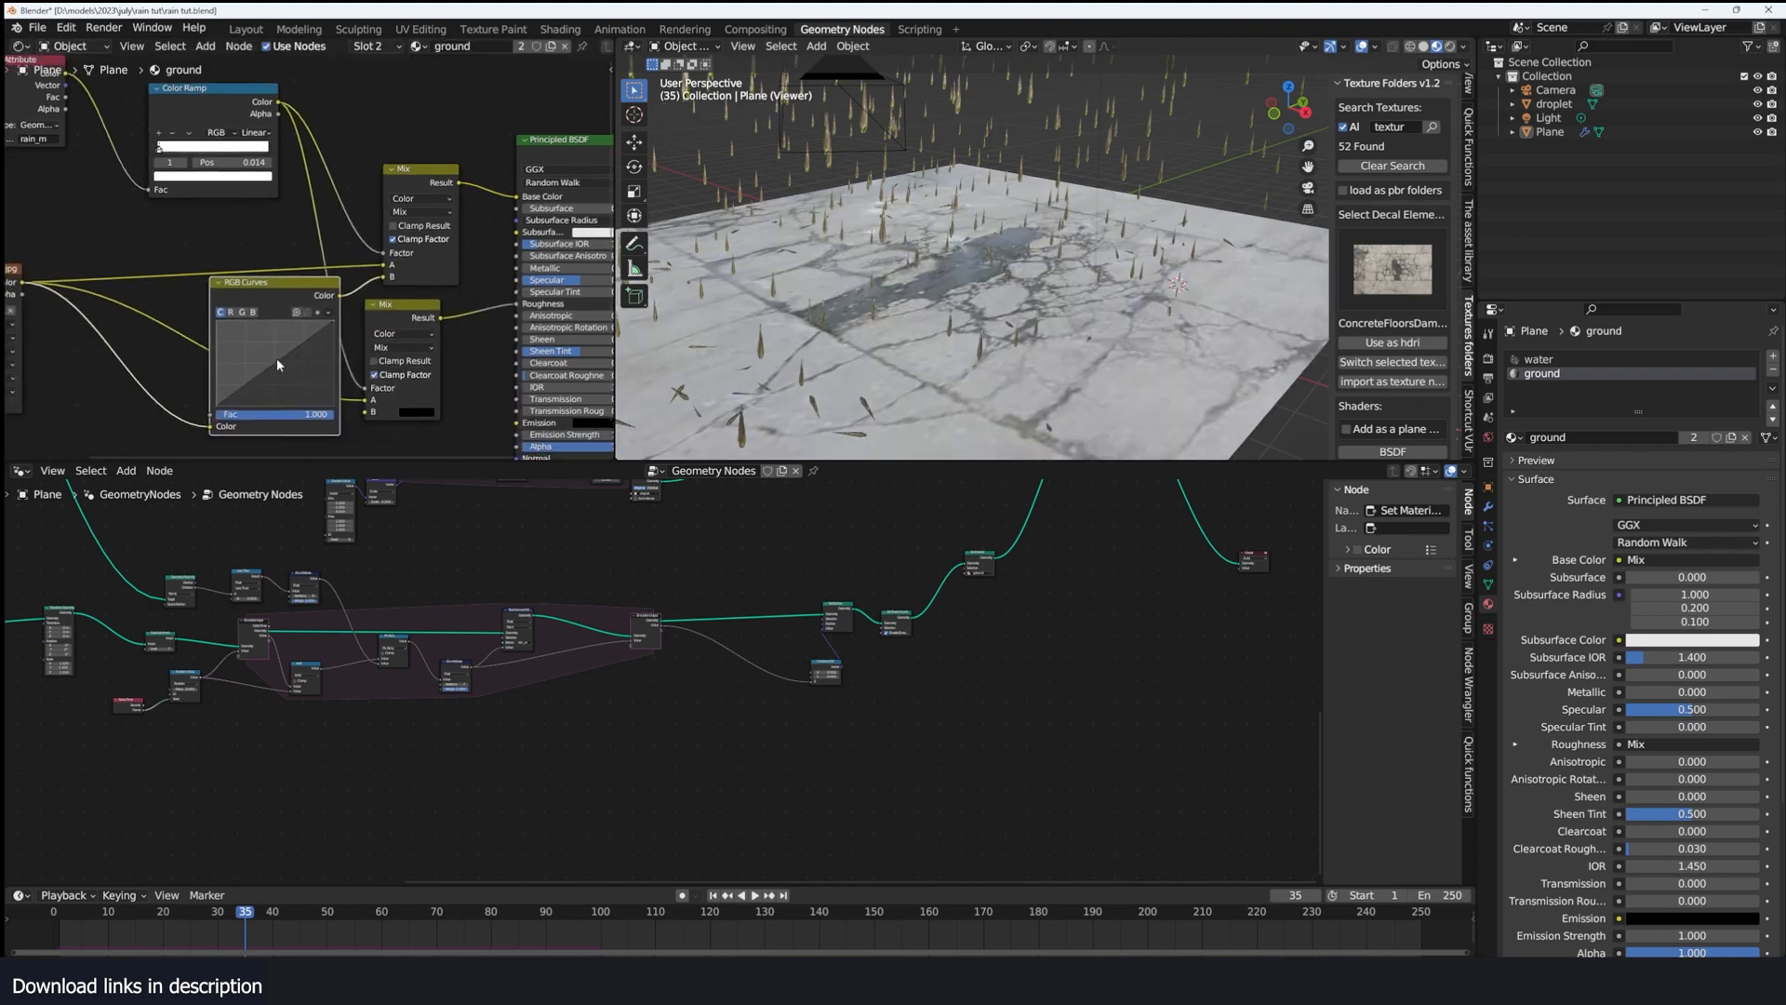
Step: Darken the RGB Curves node by pulling a curve point down to 0.650, 0.231
{"action": "left_click_drag", "start_coordinate": [277, 365], "coordinate": [298, 382]}
{"action": "scroll", "coordinate": [968, 298], "scroll_direction": "down", "scroll_amount": 4}
{"action": "scroll", "coordinate": [968, 298], "scroll_direction": "up", "scroll_amount": 5}
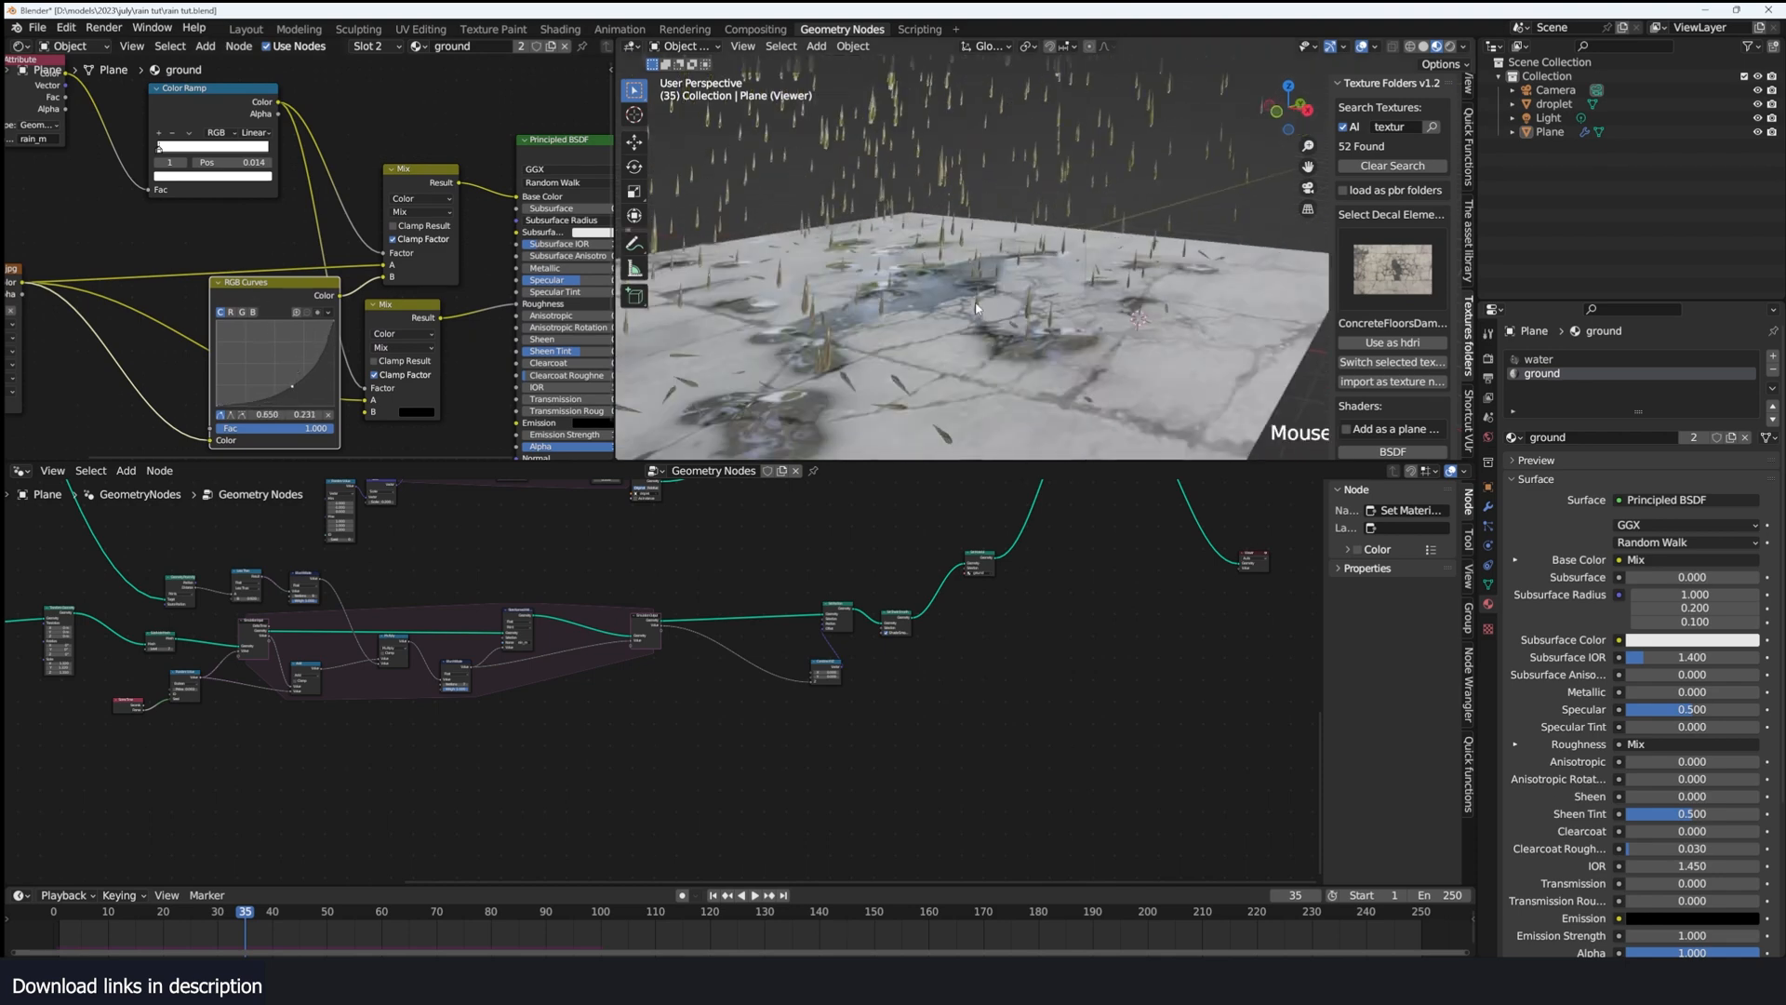
Step: Play the animation from the start to examine the wet spots spreading across the ground
{"action": "middle_click_drag", "start_coordinate": [977, 307], "coordinate": [959, 281]}
{"action": "left_click", "coordinate": [53, 913]}
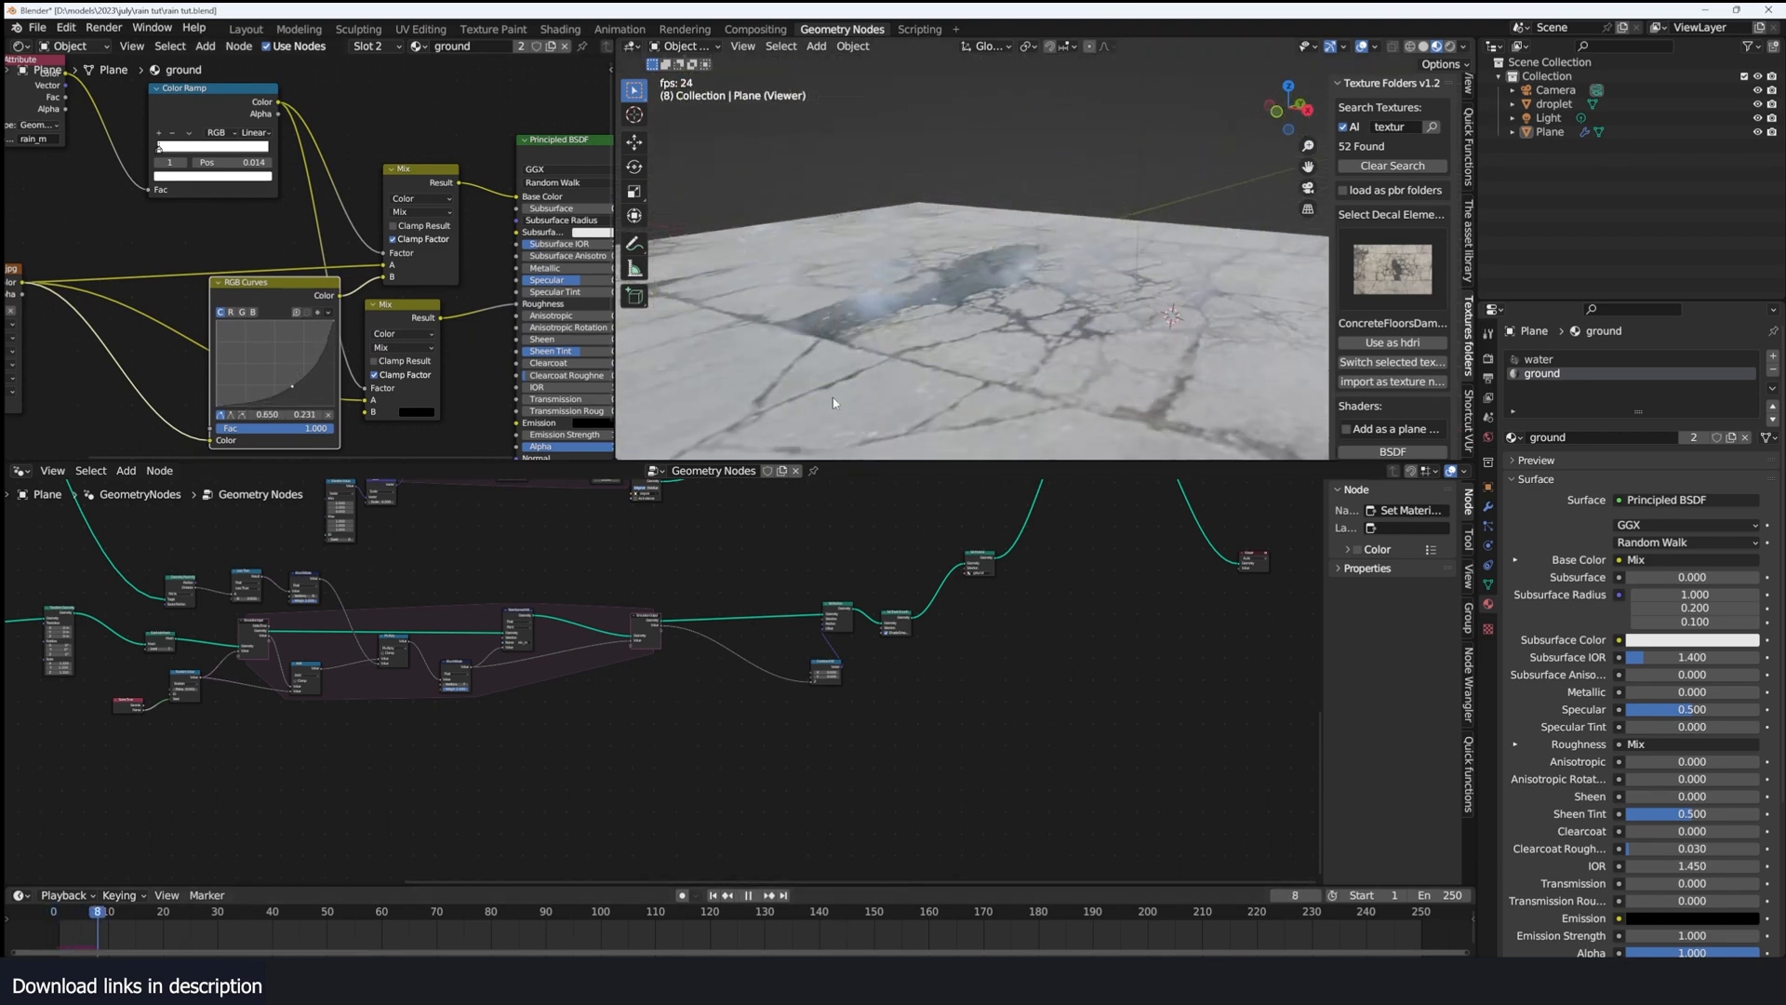
{"action": "scroll", "coordinate": [833, 398], "scroll_direction": "down", "scroll_amount": 3}
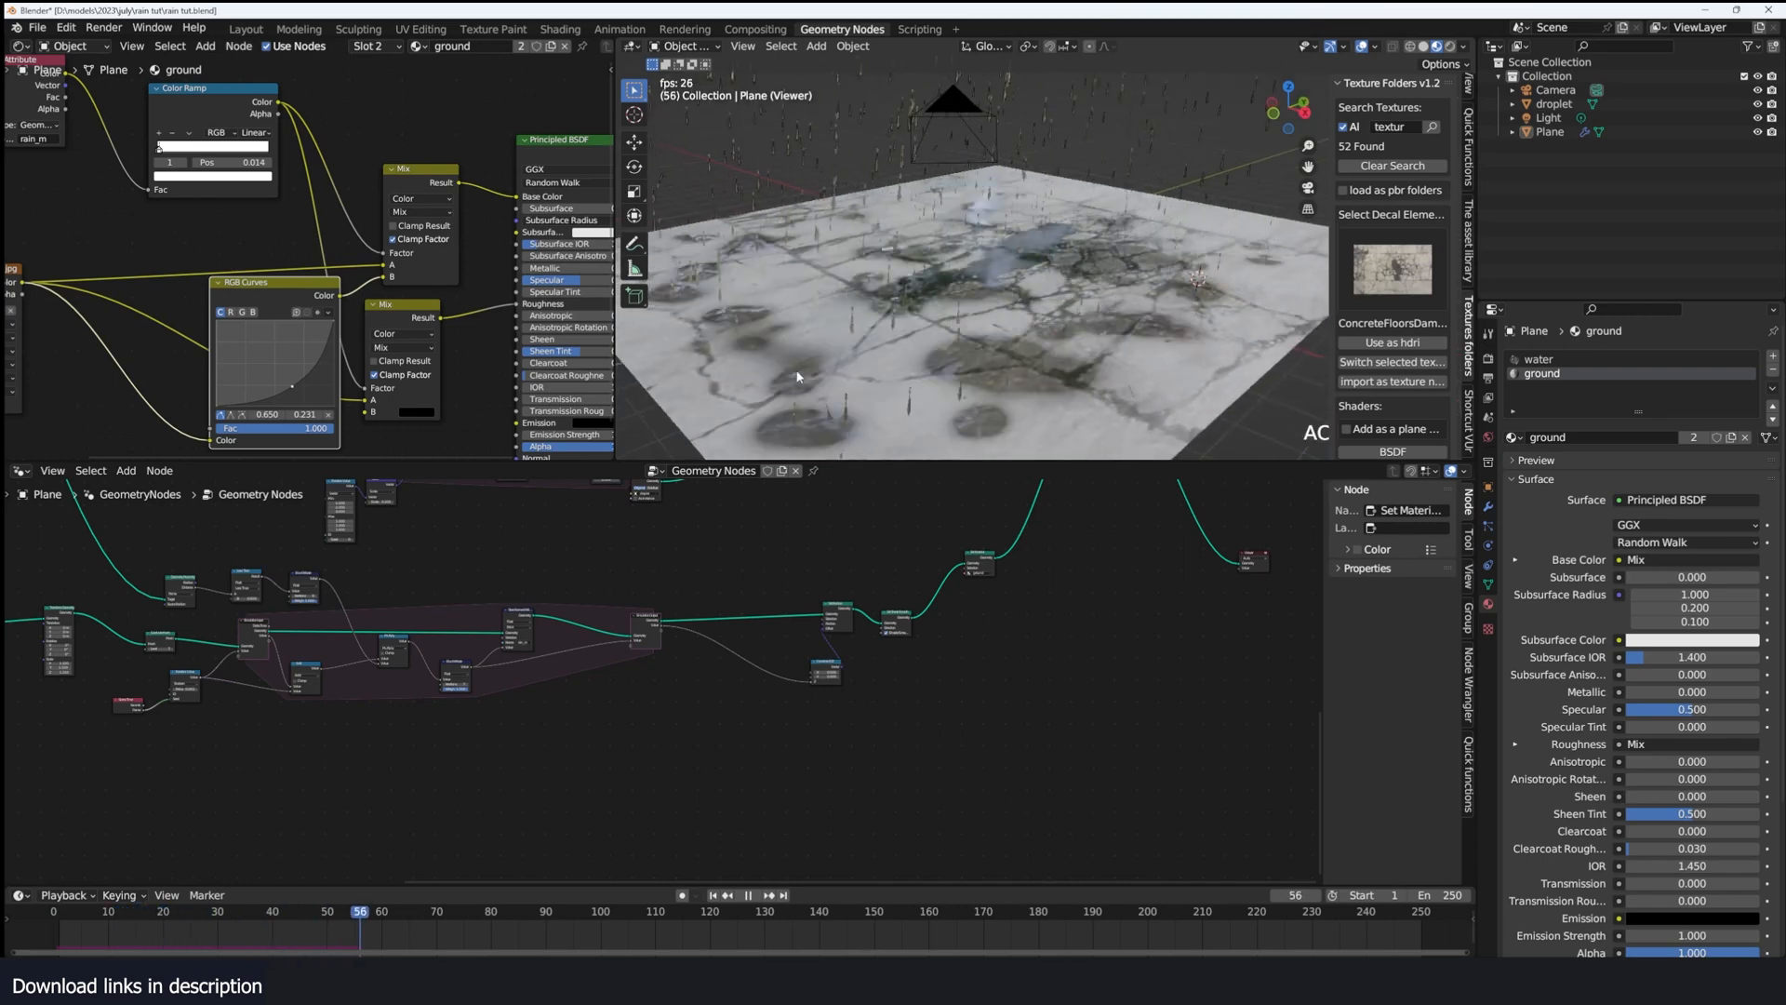
{"action": "key", "text": "space"}
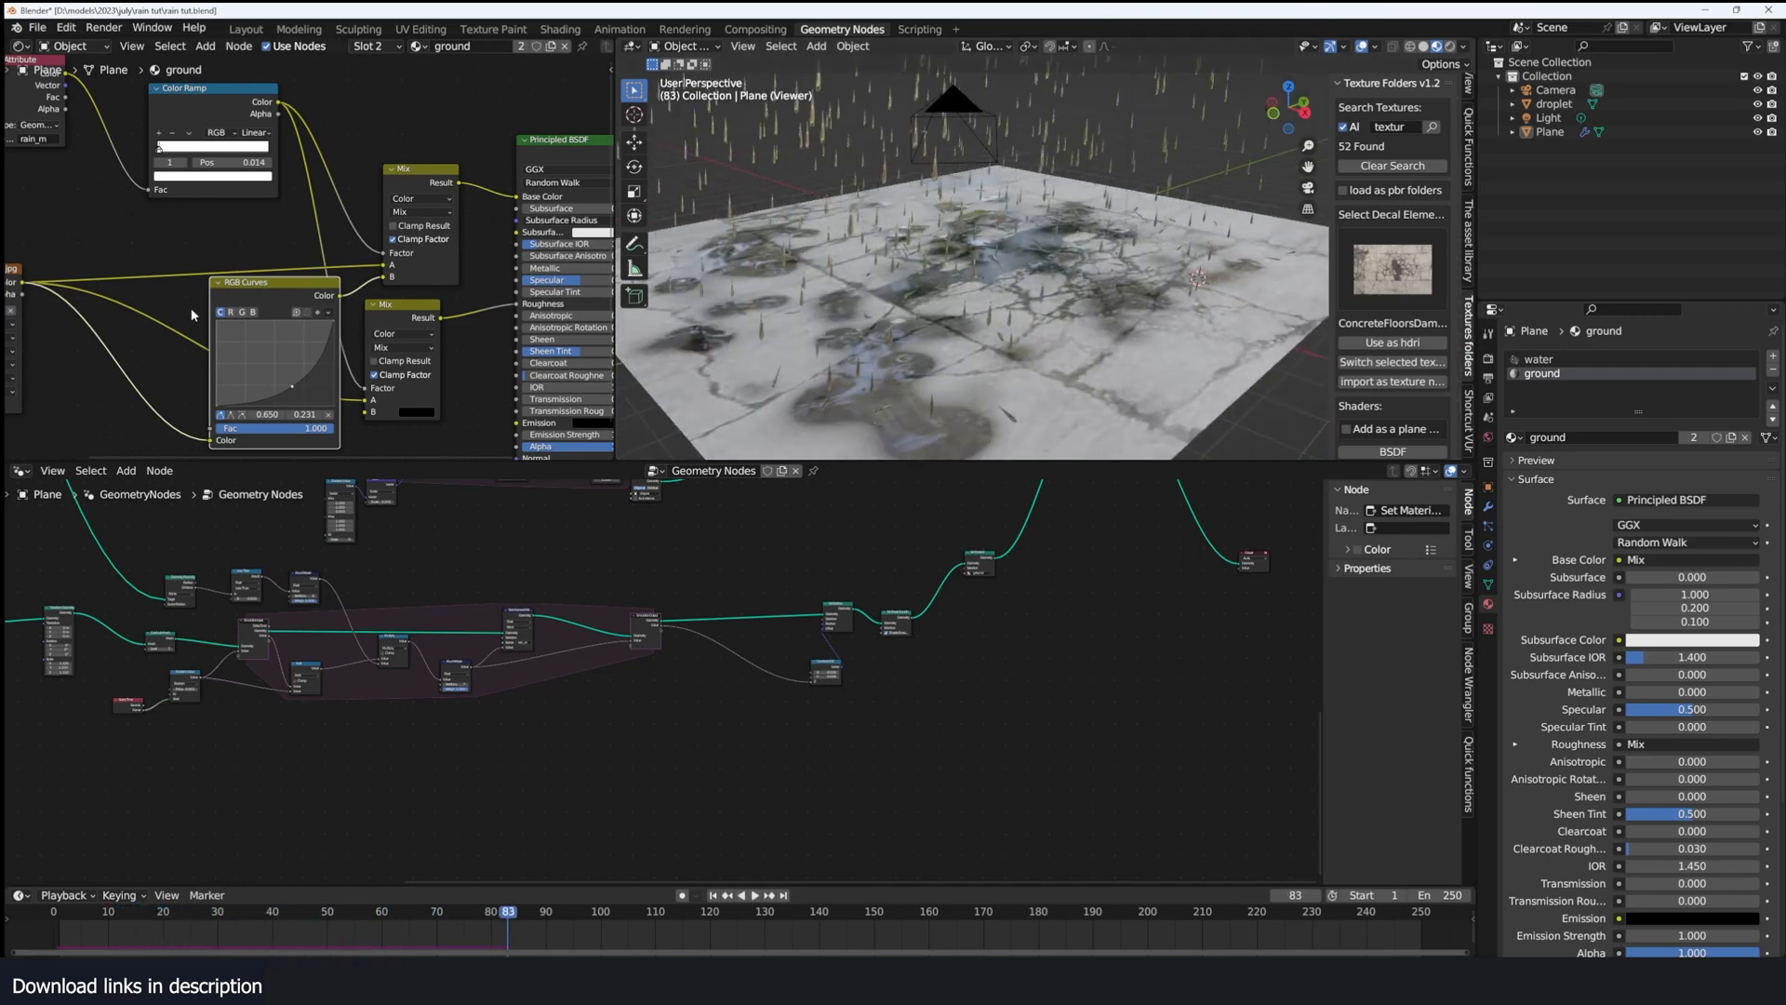
Step: Move the Color Ramp's white stop to position 0.005
{"action": "middle_click_drag", "start_coordinate": [191, 316], "coordinate": [323, 364]}
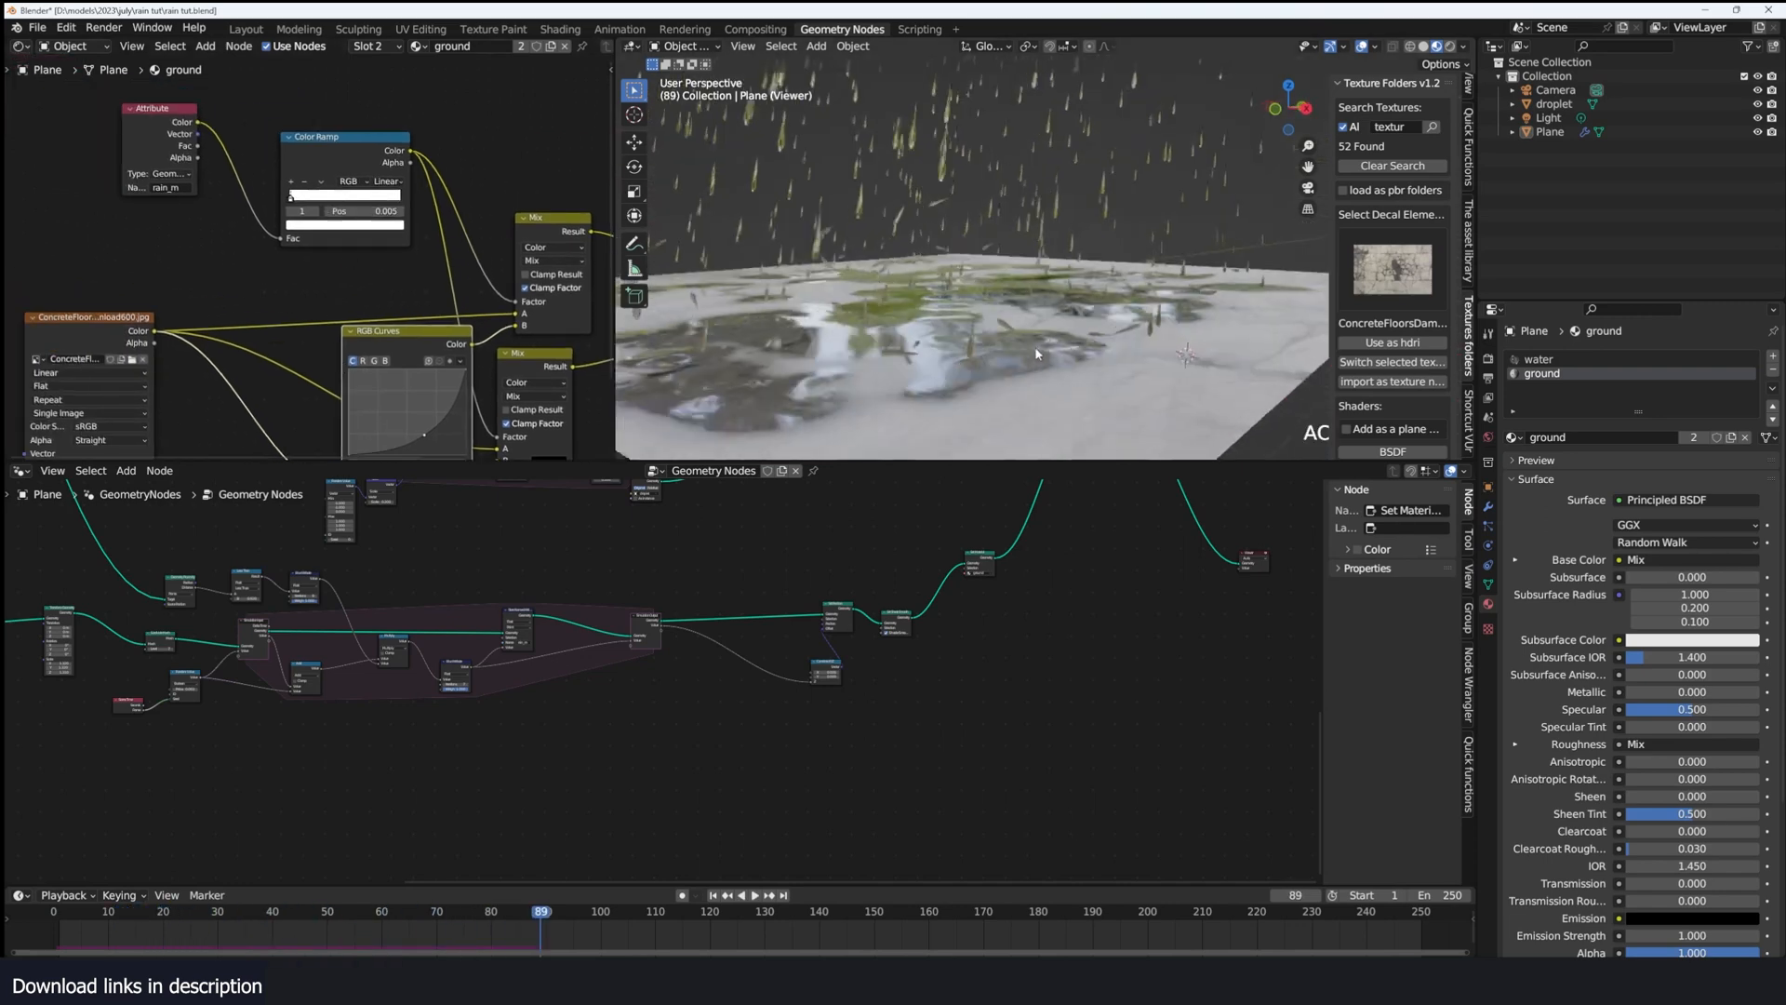
Step: Play the animation further and examine the wet, reflective patches on the concrete ground from several angles
{"action": "middle_click_drag", "start_coordinate": [1035, 346], "coordinate": [984, 371]}
{"action": "key", "text": "space"}
{"action": "scroll", "coordinate": [1022, 371], "scroll_direction": "down", "scroll_amount": 4}
{"action": "scroll", "coordinate": [979, 369], "scroll_direction": "up", "scroll_amount": 2}
{"action": "key", "text": "space"}
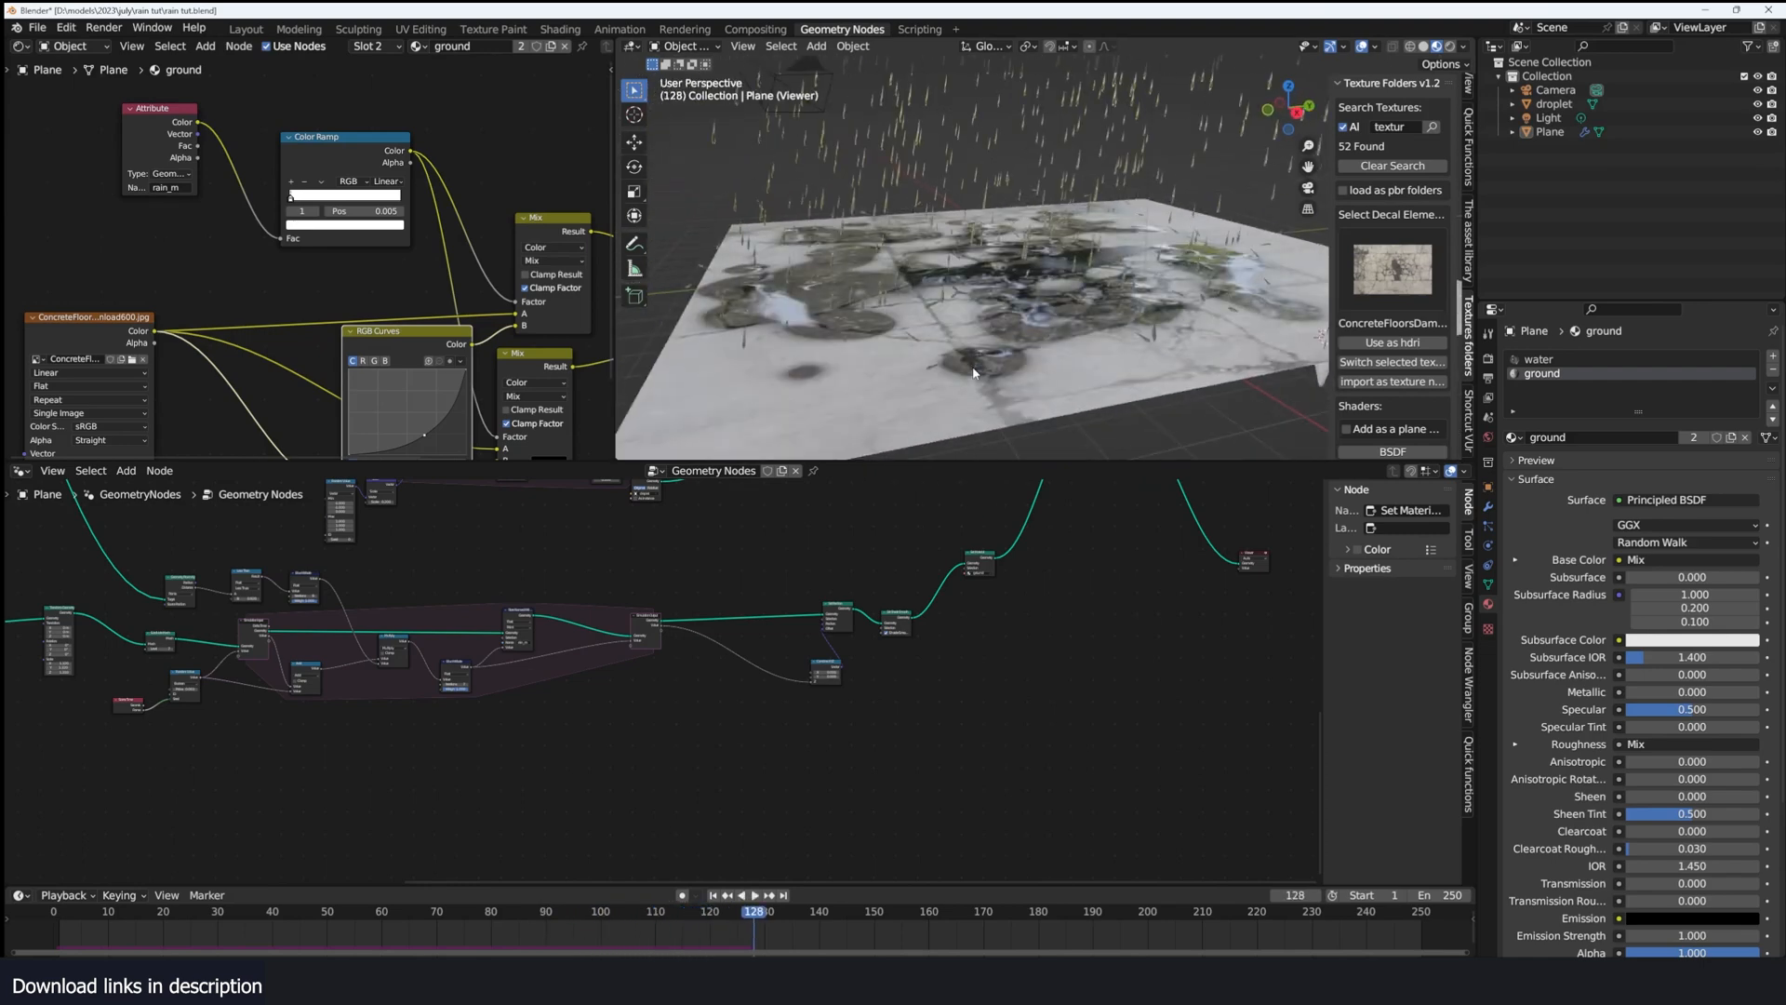
{"action": "scroll", "coordinate": [838, 358], "scroll_direction": "up", "scroll_amount": 3}
{"action": "scroll", "coordinate": [838, 359], "scroll_direction": "down", "scroll_amount": 5}
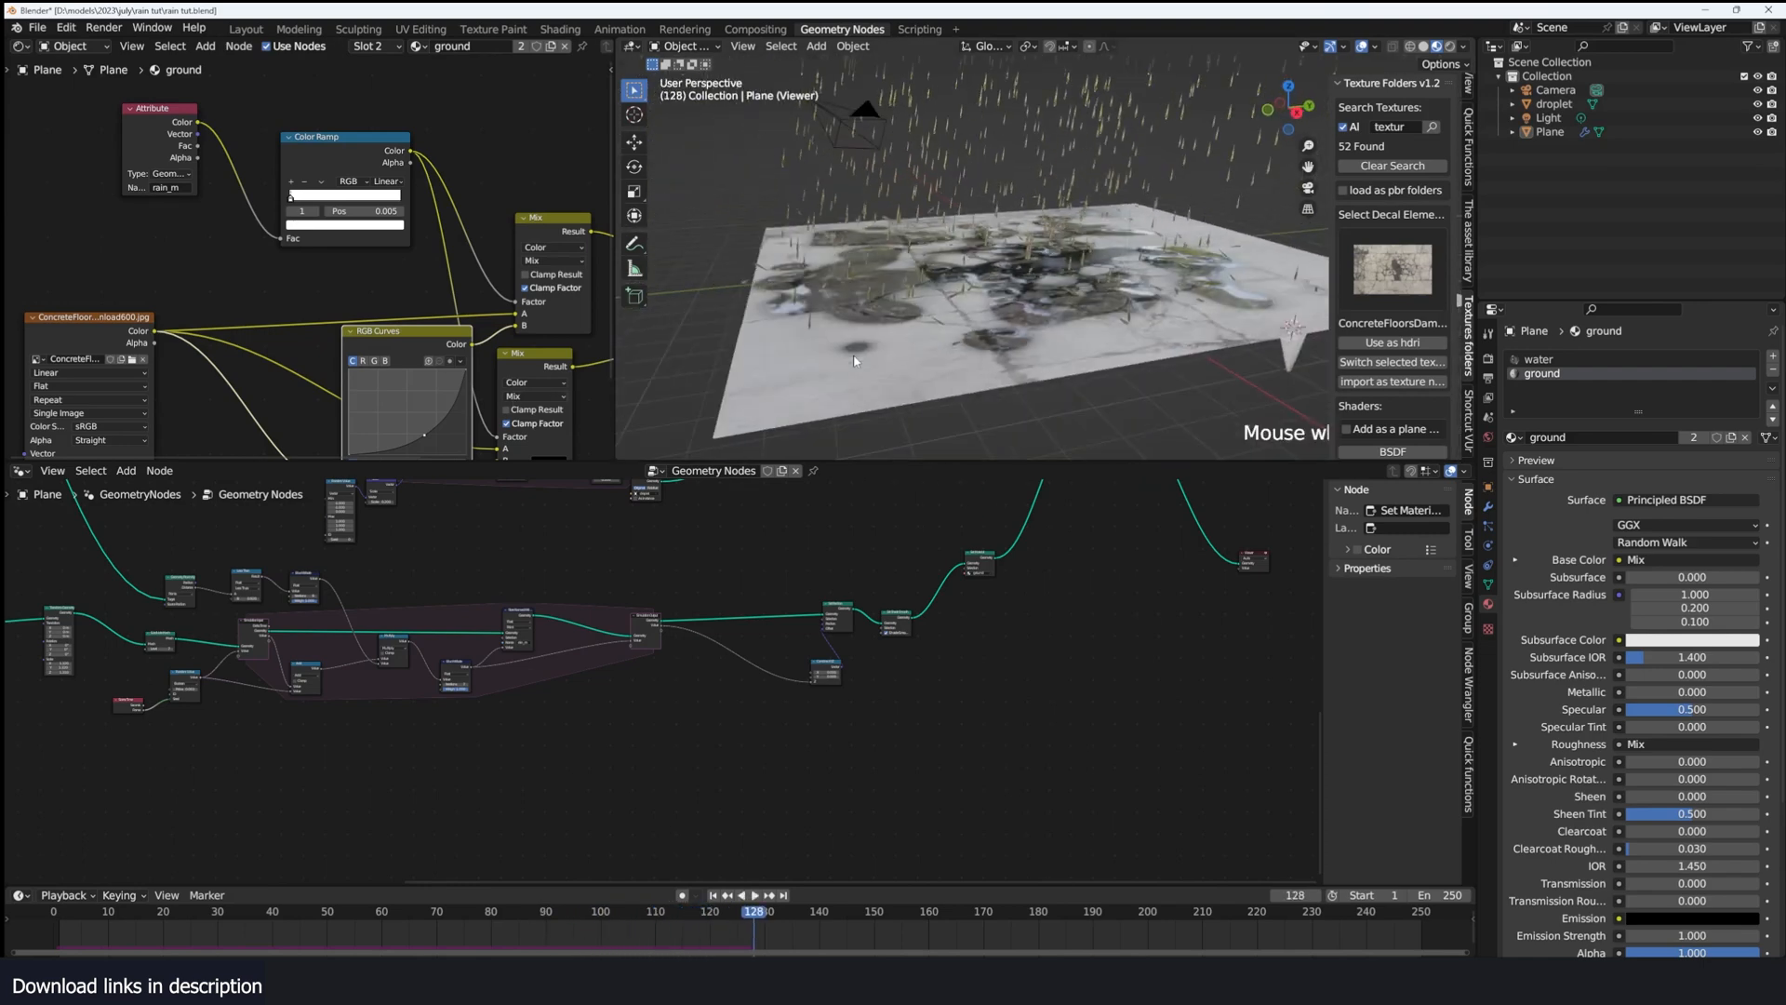
{"action": "middle_click_drag", "start_coordinate": [838, 358], "coordinate": [891, 381]}
{"action": "scroll", "coordinate": [890, 381], "scroll_direction": "up", "scroll_amount": 5}
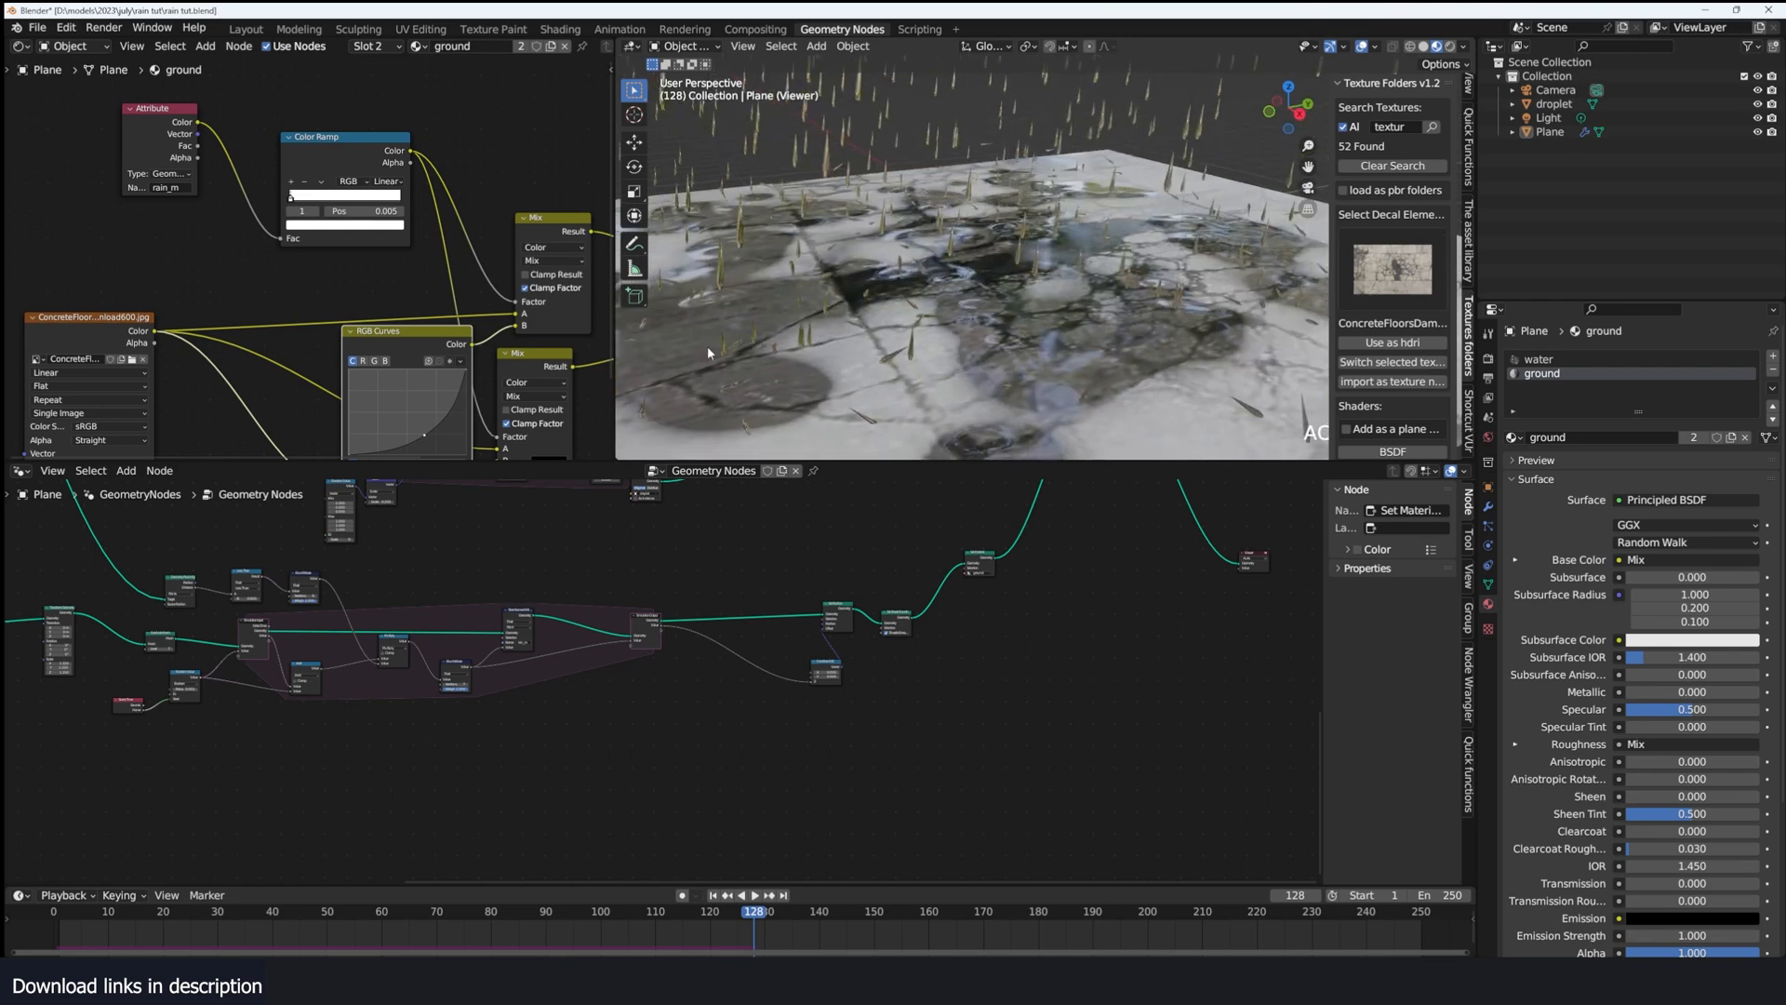
{"action": "scroll", "coordinate": [312, 263], "scroll_direction": "down", "scroll_amount": 3}
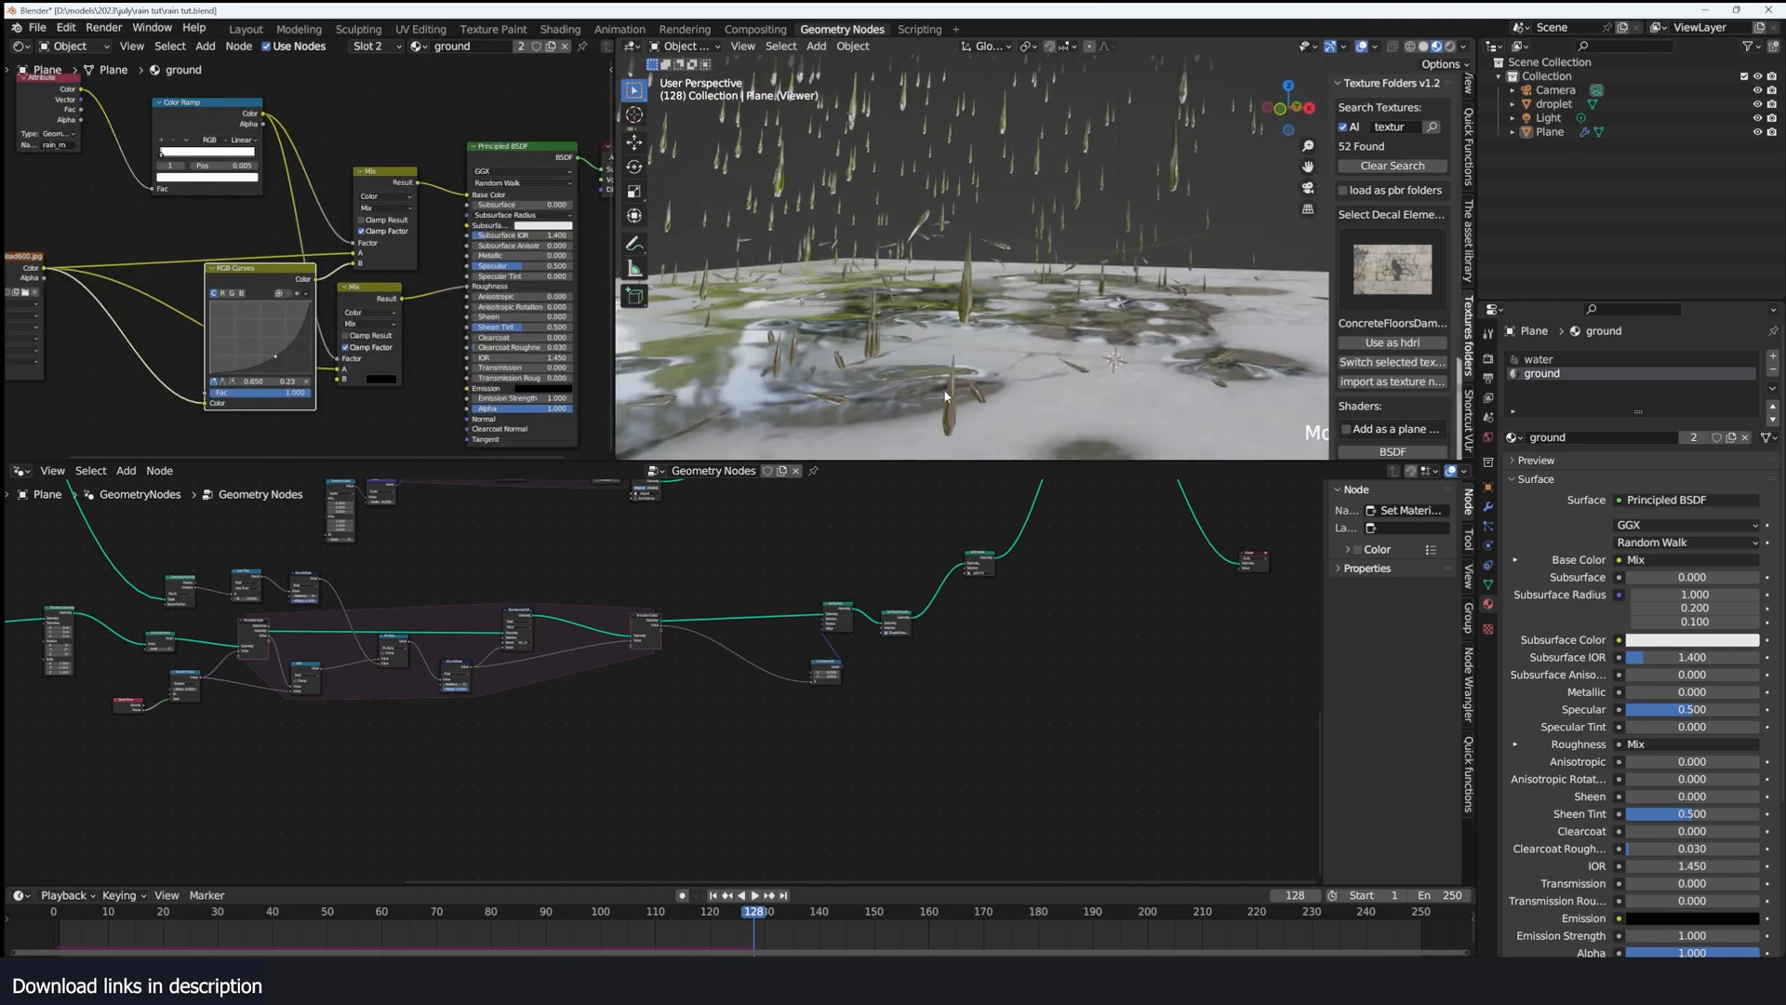
Step: Set the level of the Subdivide Mesh node ahead of the simulation zone to 8
{"action": "scroll", "coordinate": [947, 395], "scroll_direction": "up", "scroll_amount": 5}
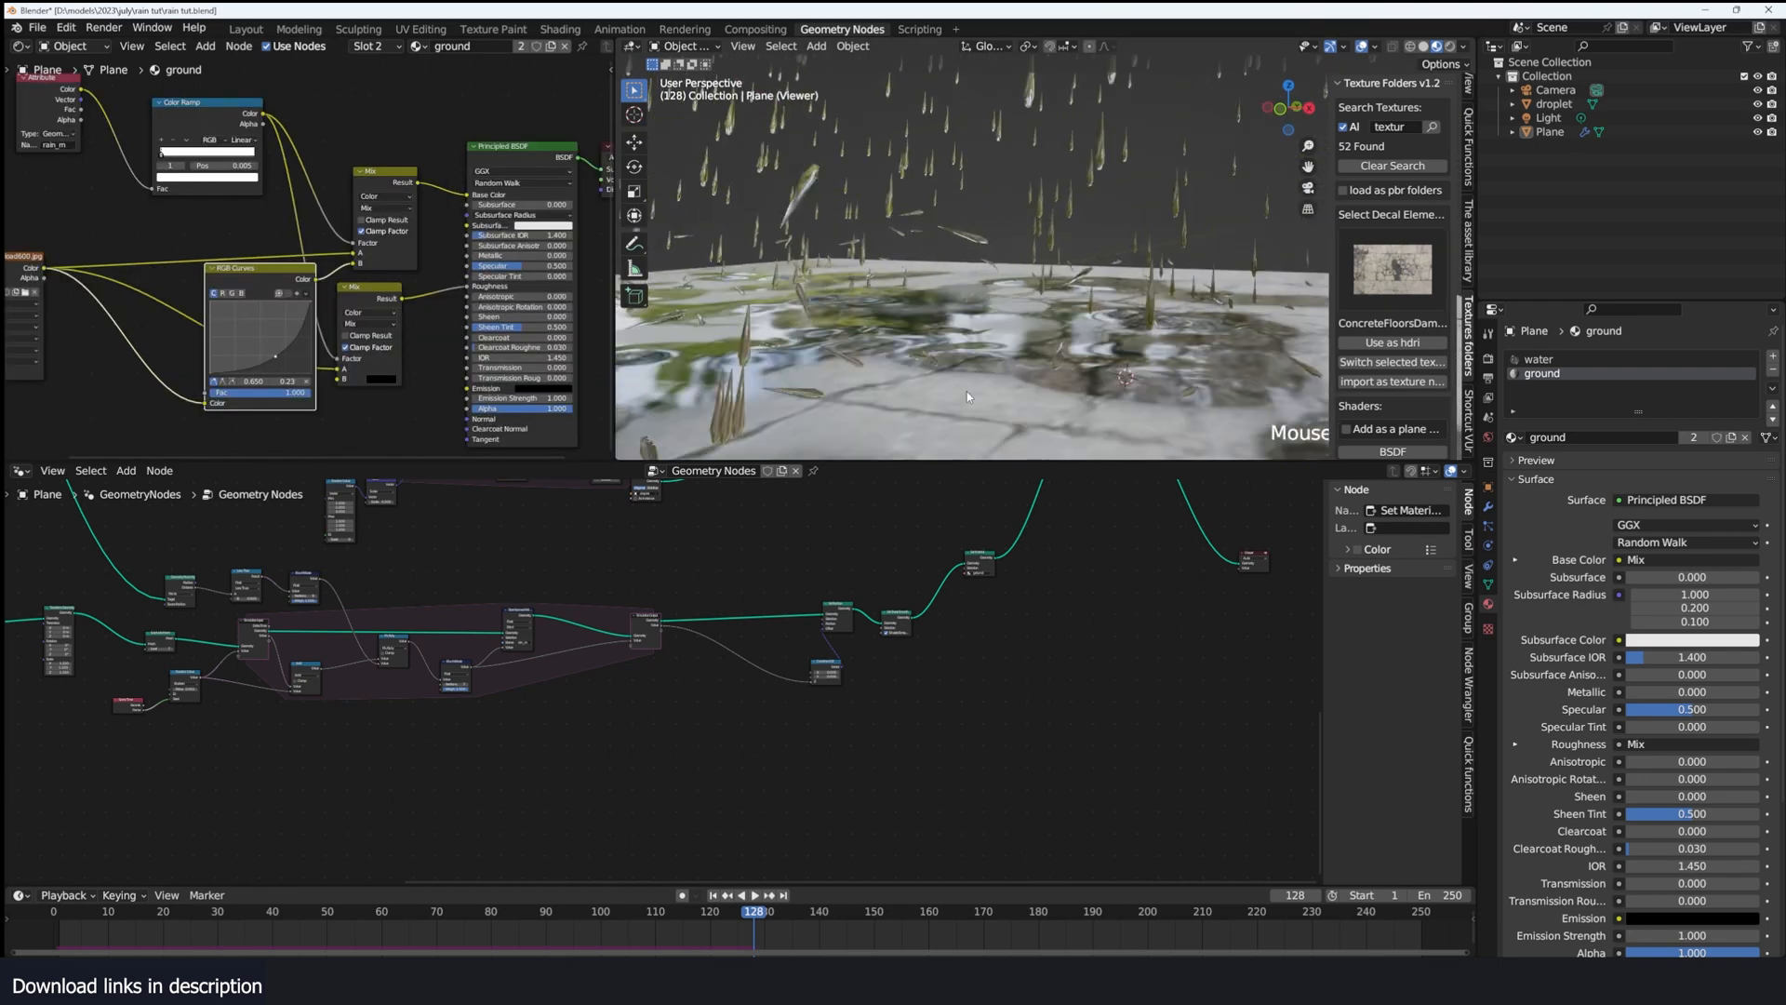
{"action": "scroll", "coordinate": [815, 666], "scroll_direction": "down", "scroll_amount": 2}
{"action": "scroll", "coordinate": [815, 666], "scroll_direction": "up", "scroll_amount": 6}
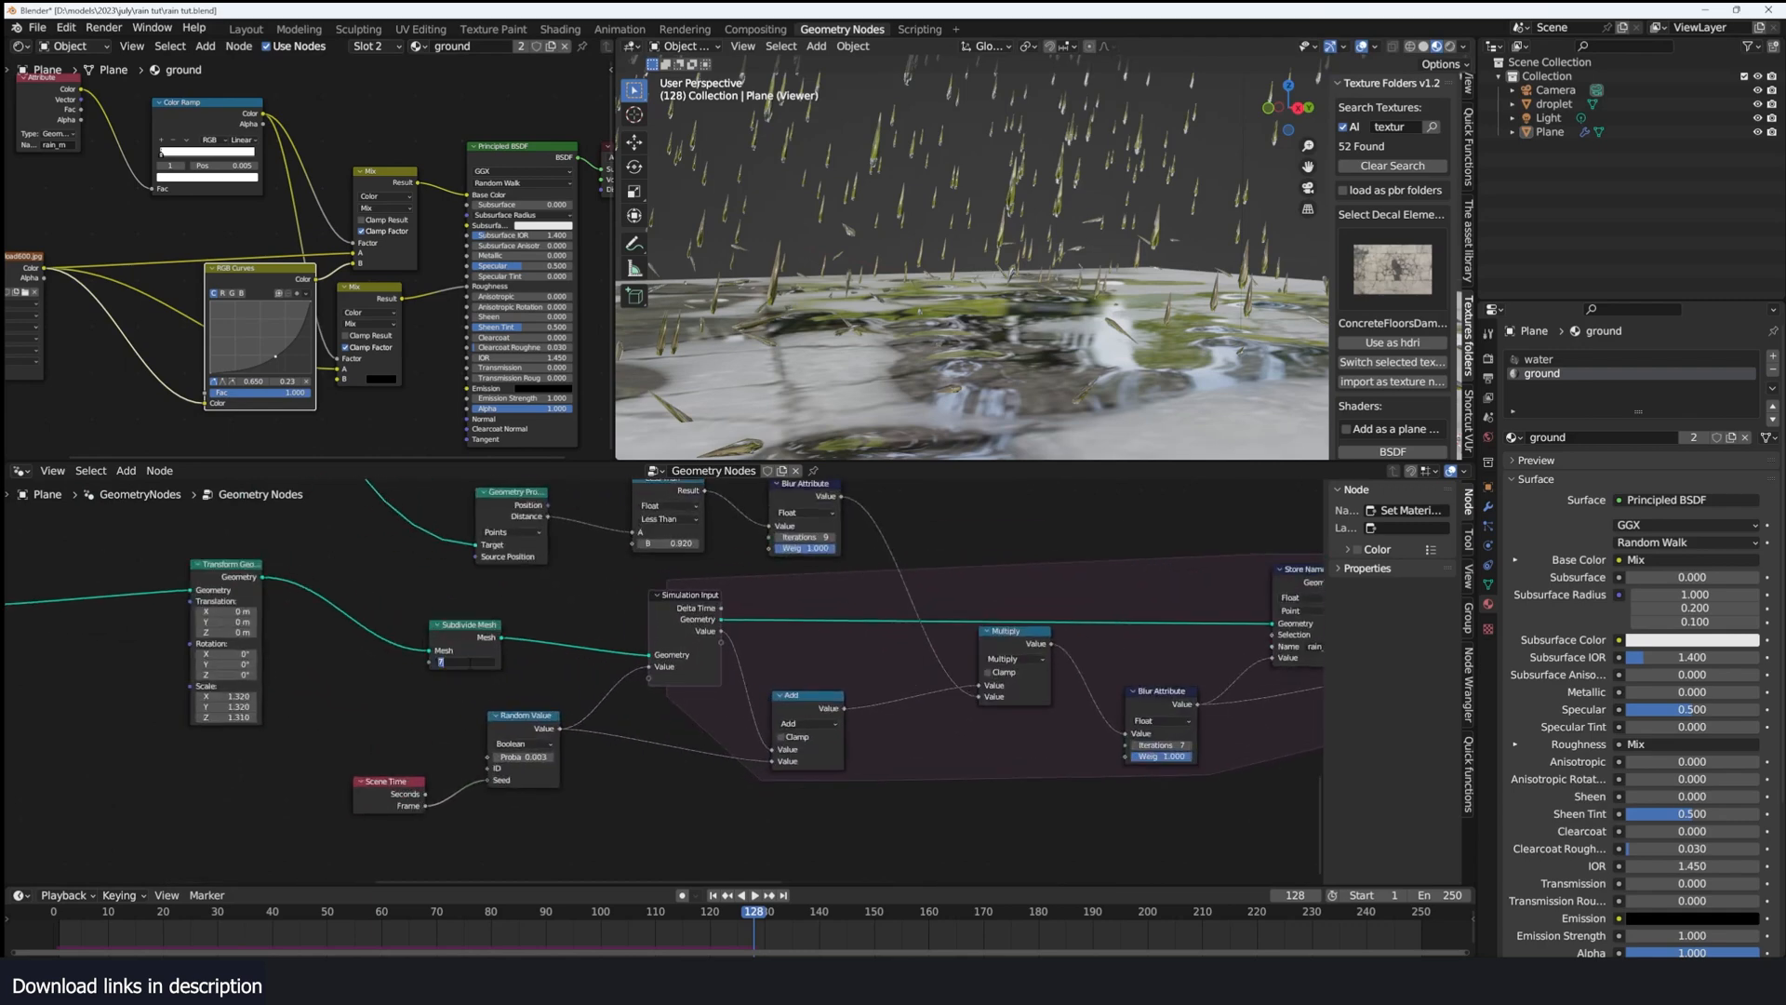
Step: Insert a Math node set to Multiply with value 1.820 between the Simulation Output's Value and the Combine XYZ's Z
{"action": "scroll", "coordinate": [851, 682], "scroll_direction": "right", "scroll_amount": 10, "text": "ctrl"}
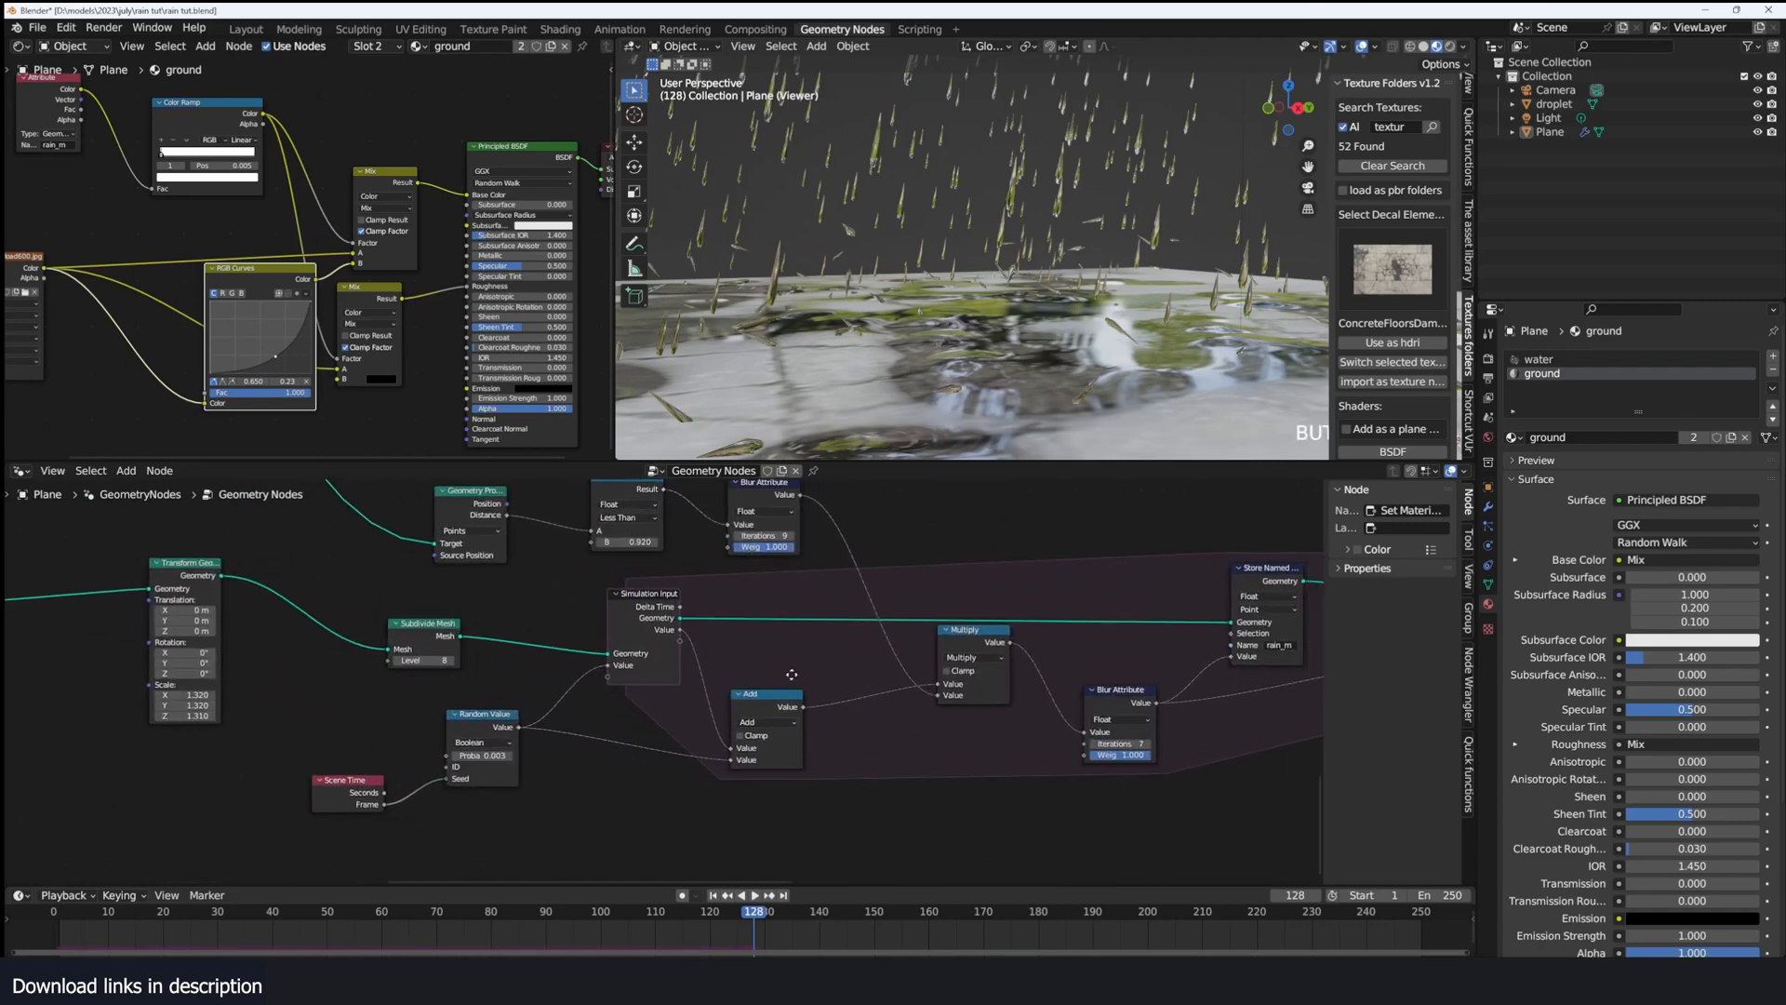
{"action": "key", "text": "shift+a"}
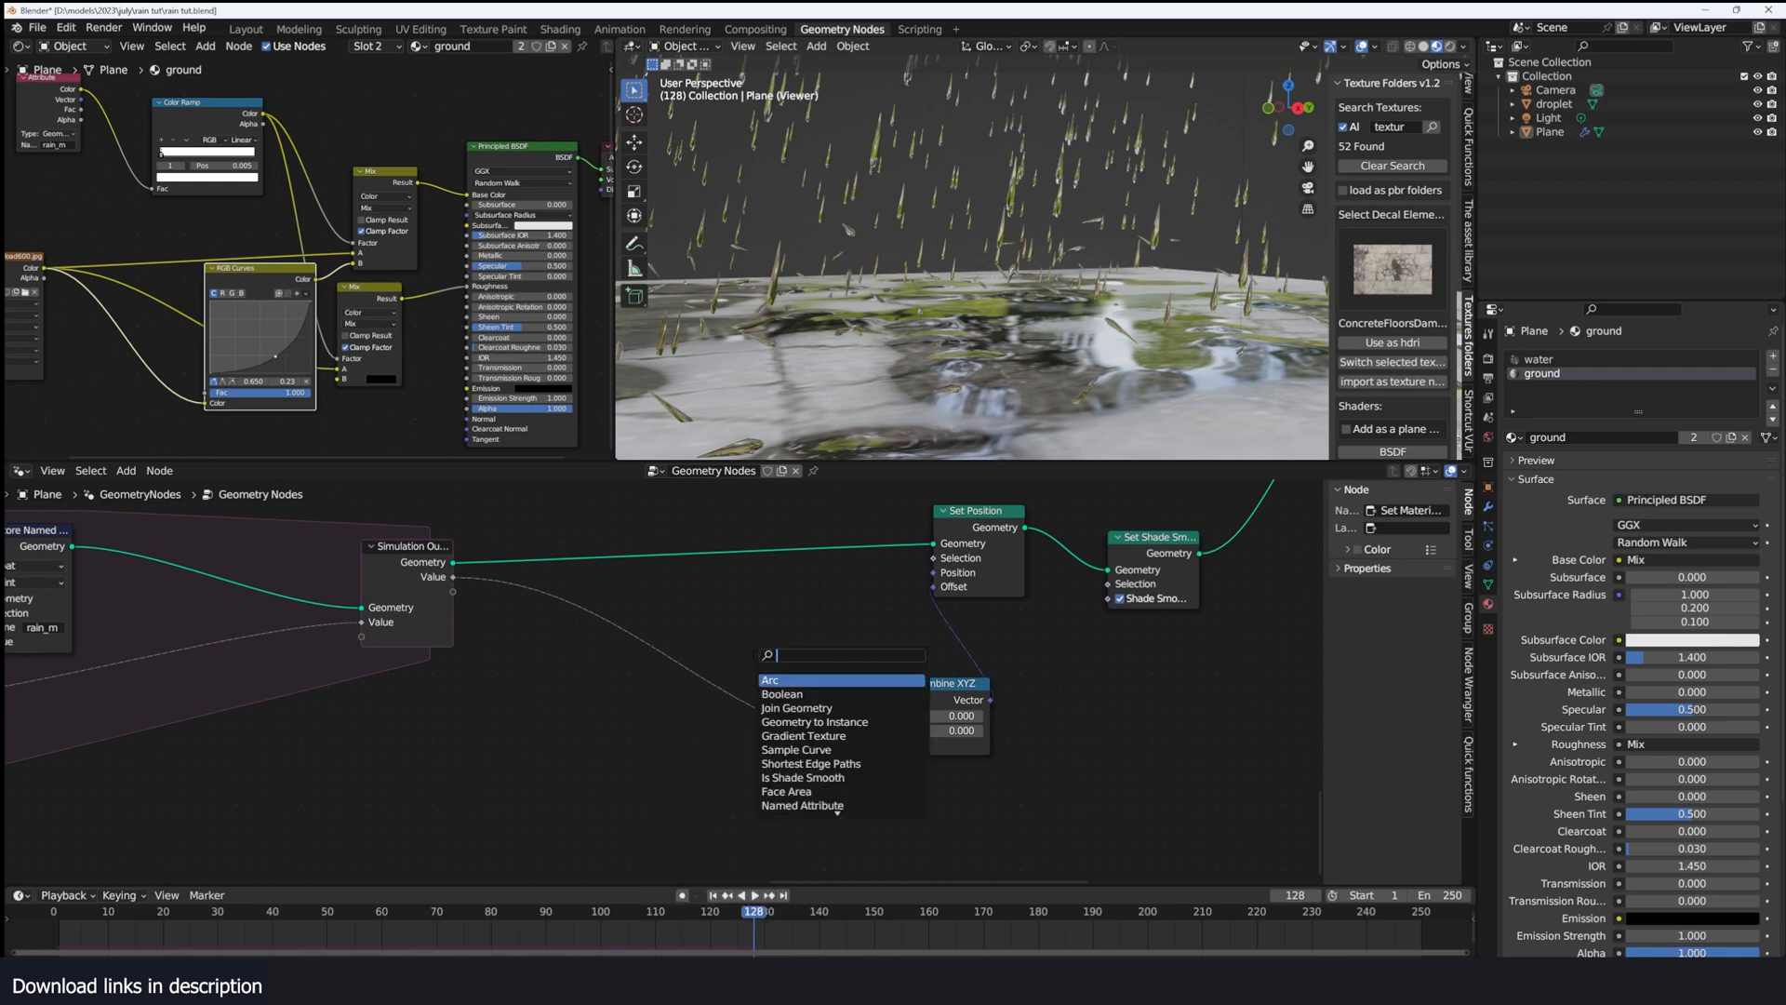
{"action": "type", "text": "math"}
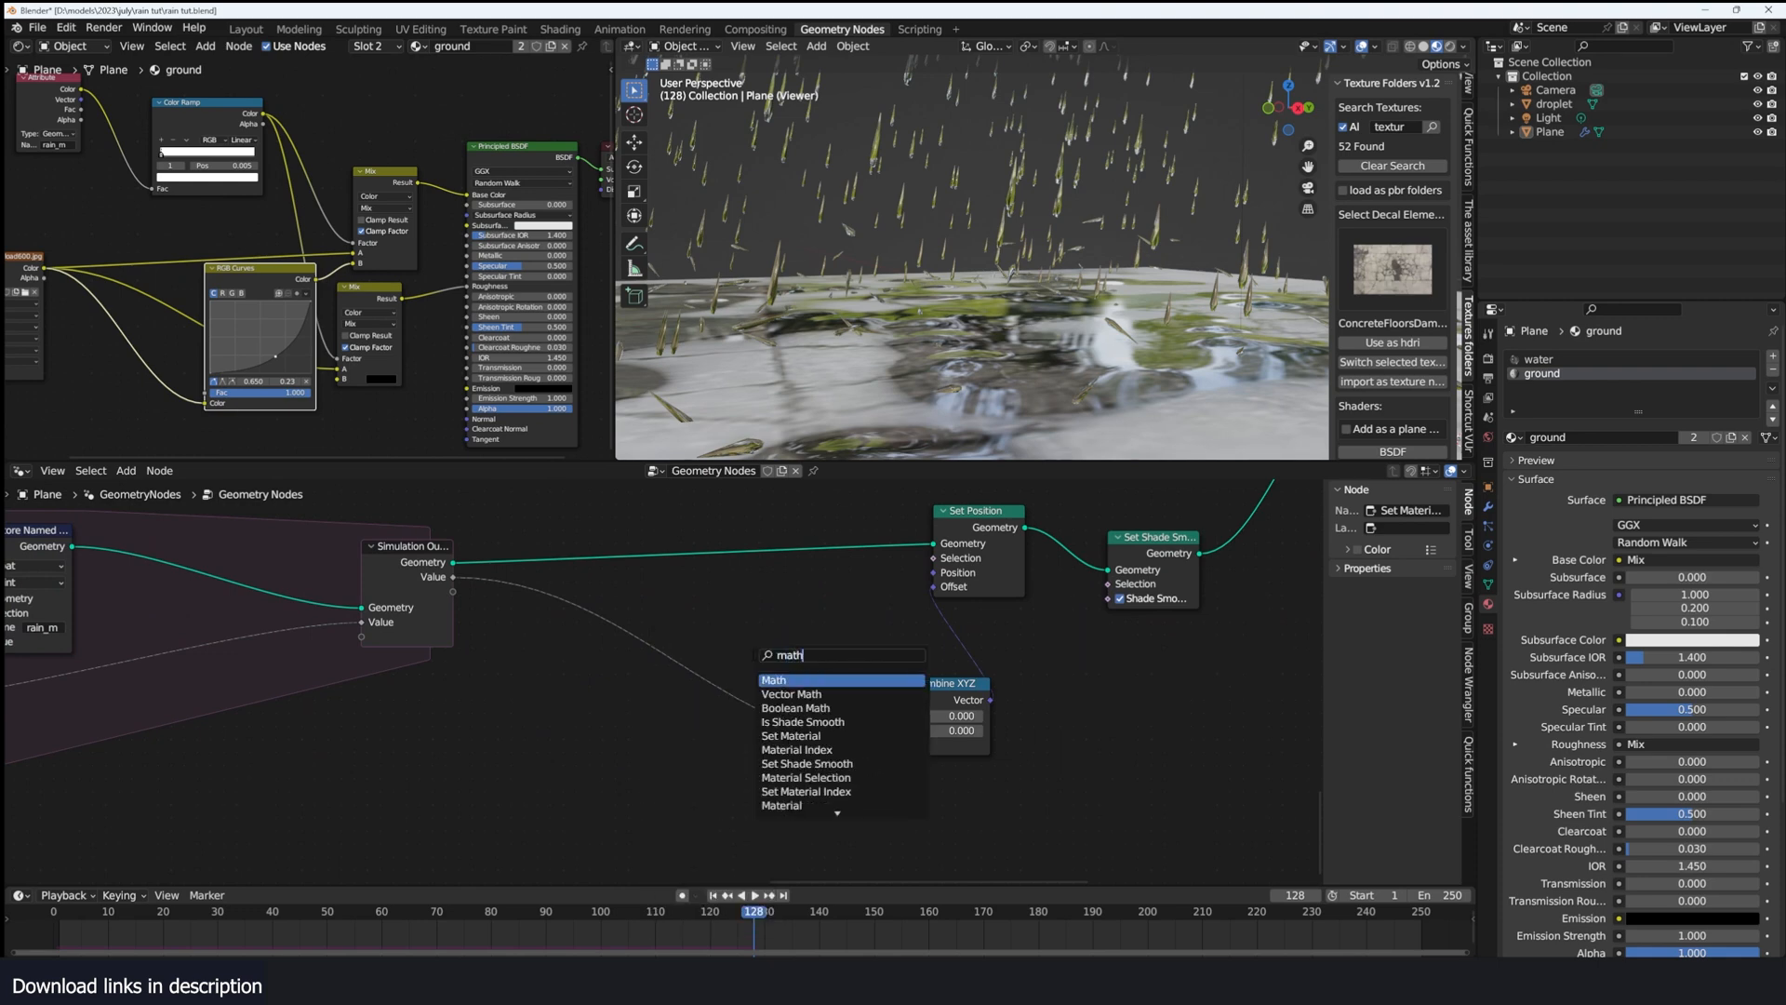
{"action": "key", "text": "Return"}
{"action": "left_click", "coordinate": [791, 726]}
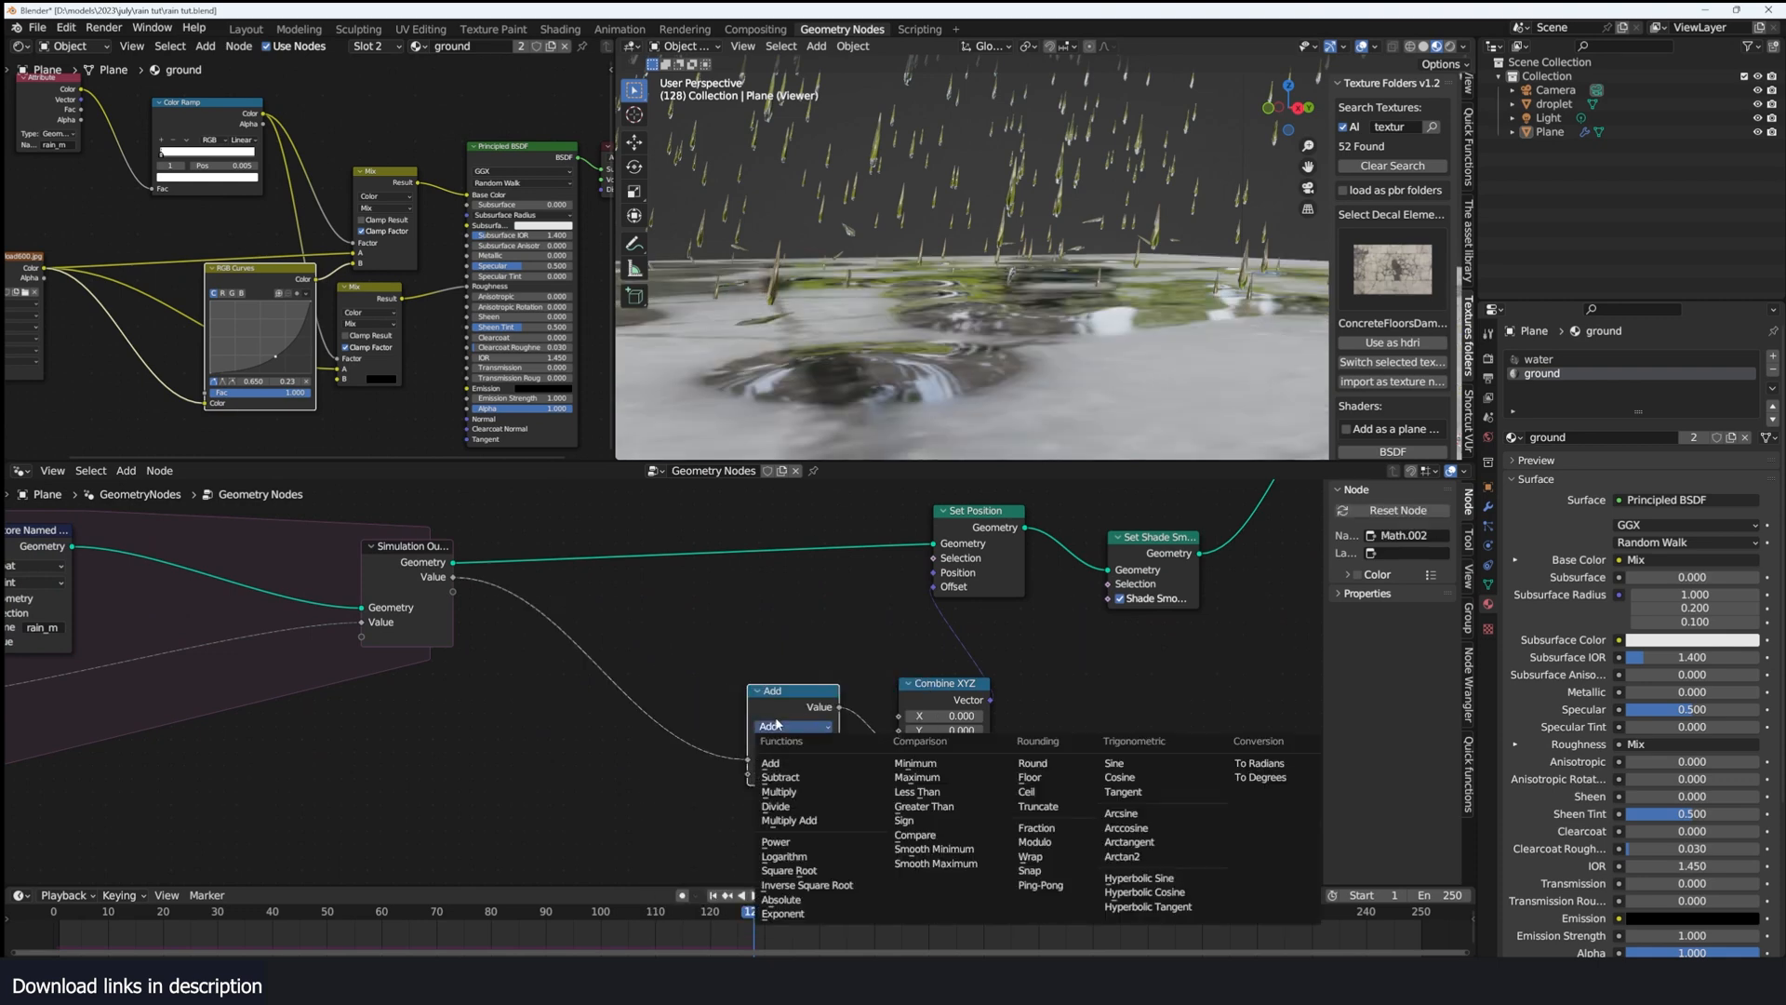
{"action": "left_click", "coordinate": [794, 792]}
{"action": "left_click_drag", "start_coordinate": [807, 775], "coordinate": [931, 775]}
Step: Replay the animation from the start to check the displacement, and set the Multiply node's value to 0.810
{"action": "scroll", "coordinate": [1069, 248], "scroll_direction": "down", "scroll_amount": 4}
{"action": "key", "text": "shift+Left"}
{"action": "key", "text": "space"}
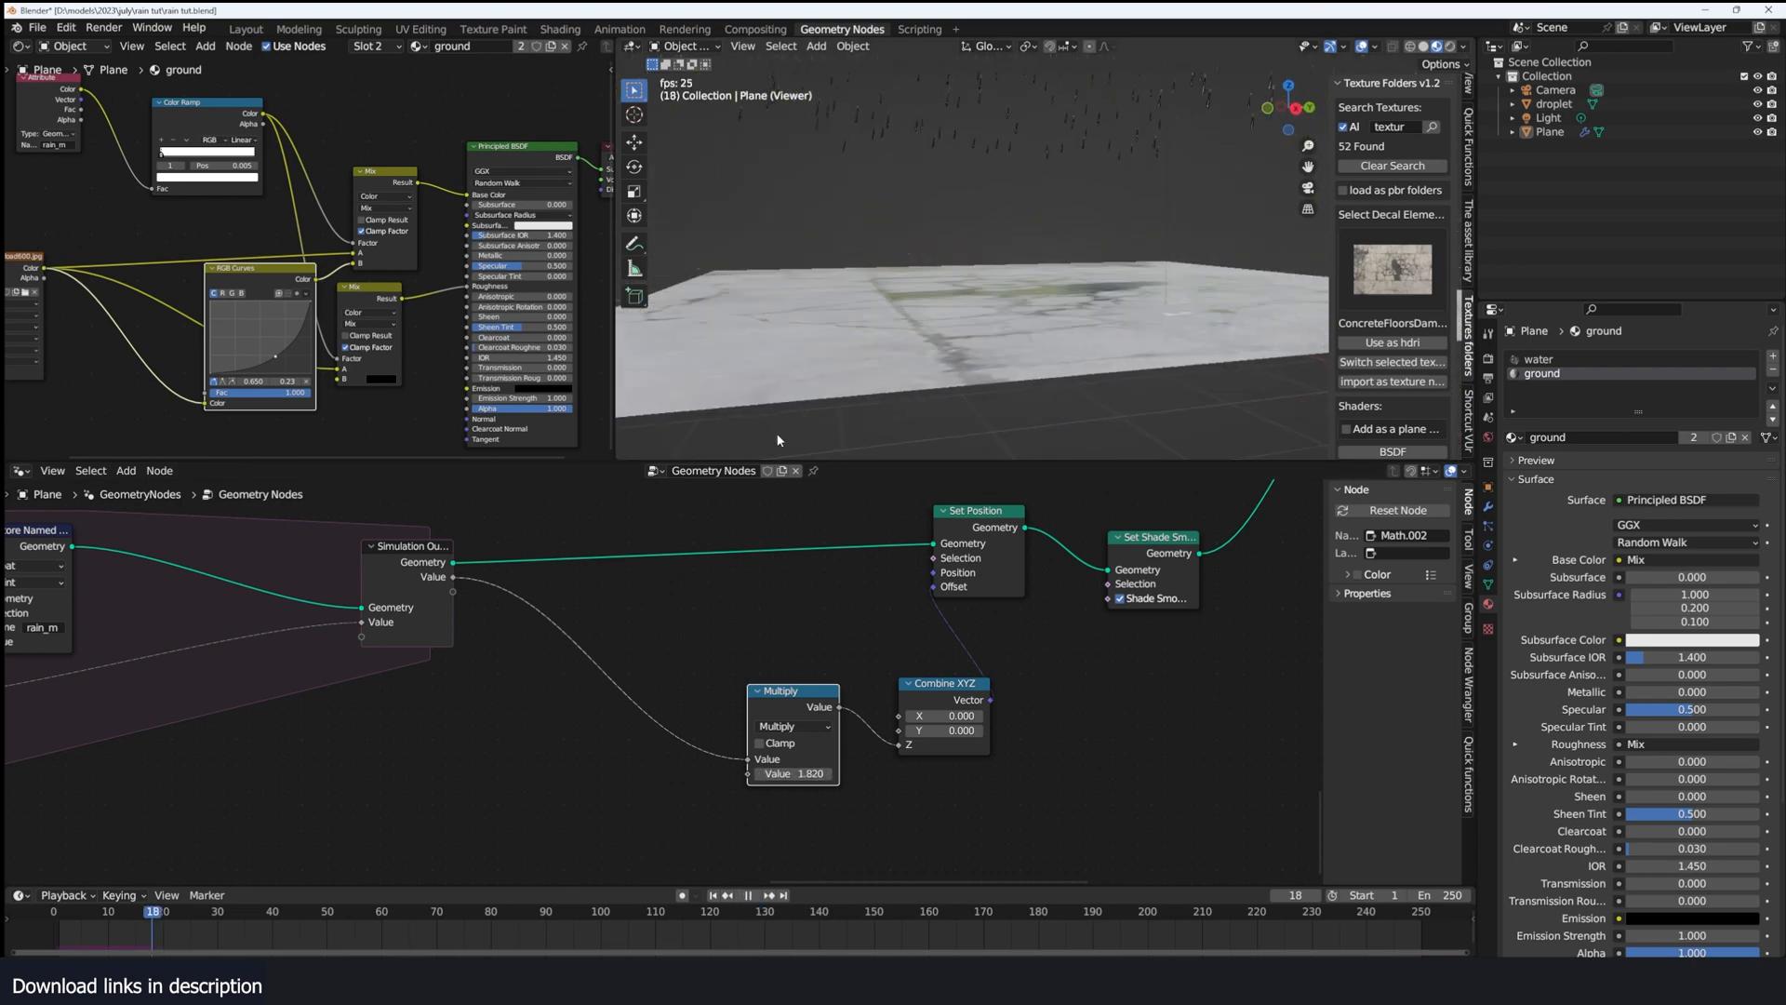
{"action": "key", "text": "space"}
{"action": "middle_click_drag", "start_coordinate": [912, 370], "coordinate": [846, 401]}
{"action": "scroll", "coordinate": [505, 616], "scroll_direction": "down", "scroll_amount": 4}
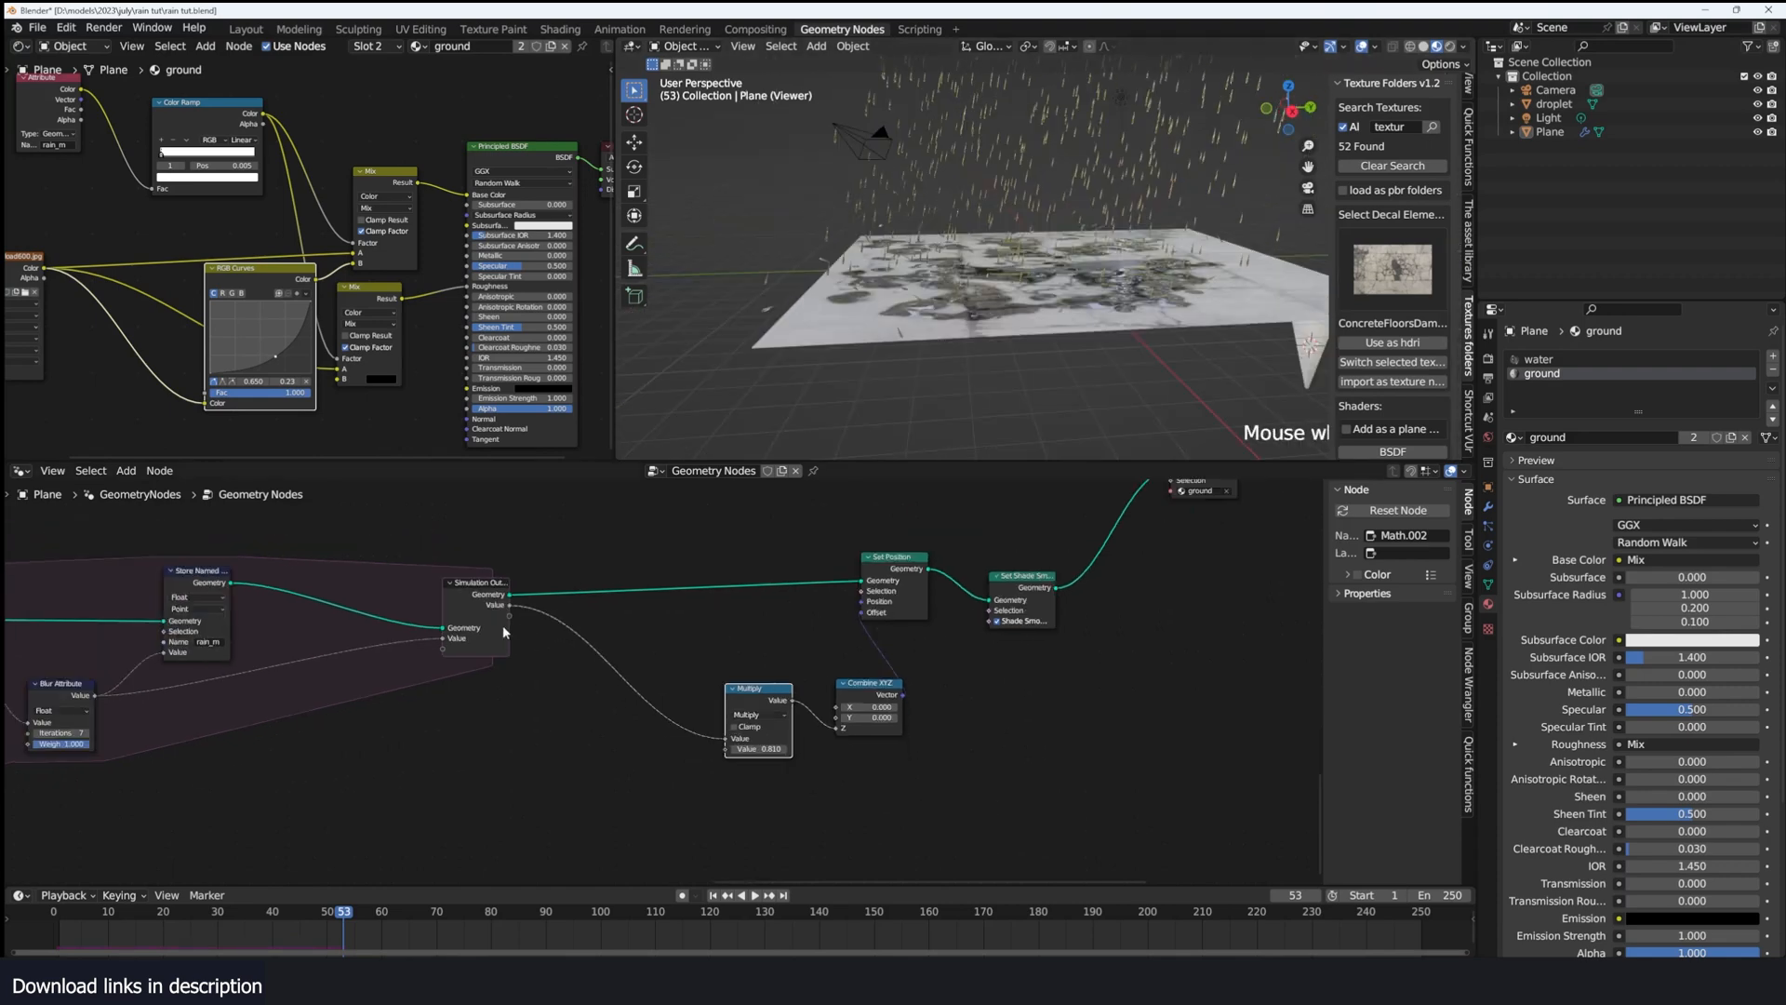
Step: Set the simulation zone's Blur Attribute iterations to 9 and the Less Than node's B threshold to 1.250
{"action": "middle_click_drag", "start_coordinate": [506, 627], "coordinate": [851, 632]}
{"action": "middle_click_drag", "start_coordinate": [372, 688], "coordinate": [728, 687]}
{"action": "scroll", "coordinate": [686, 687], "scroll_direction": "up", "scroll_amount": 4}
{"action": "middle_click_drag", "start_coordinate": [475, 755], "coordinate": [535, 736]}
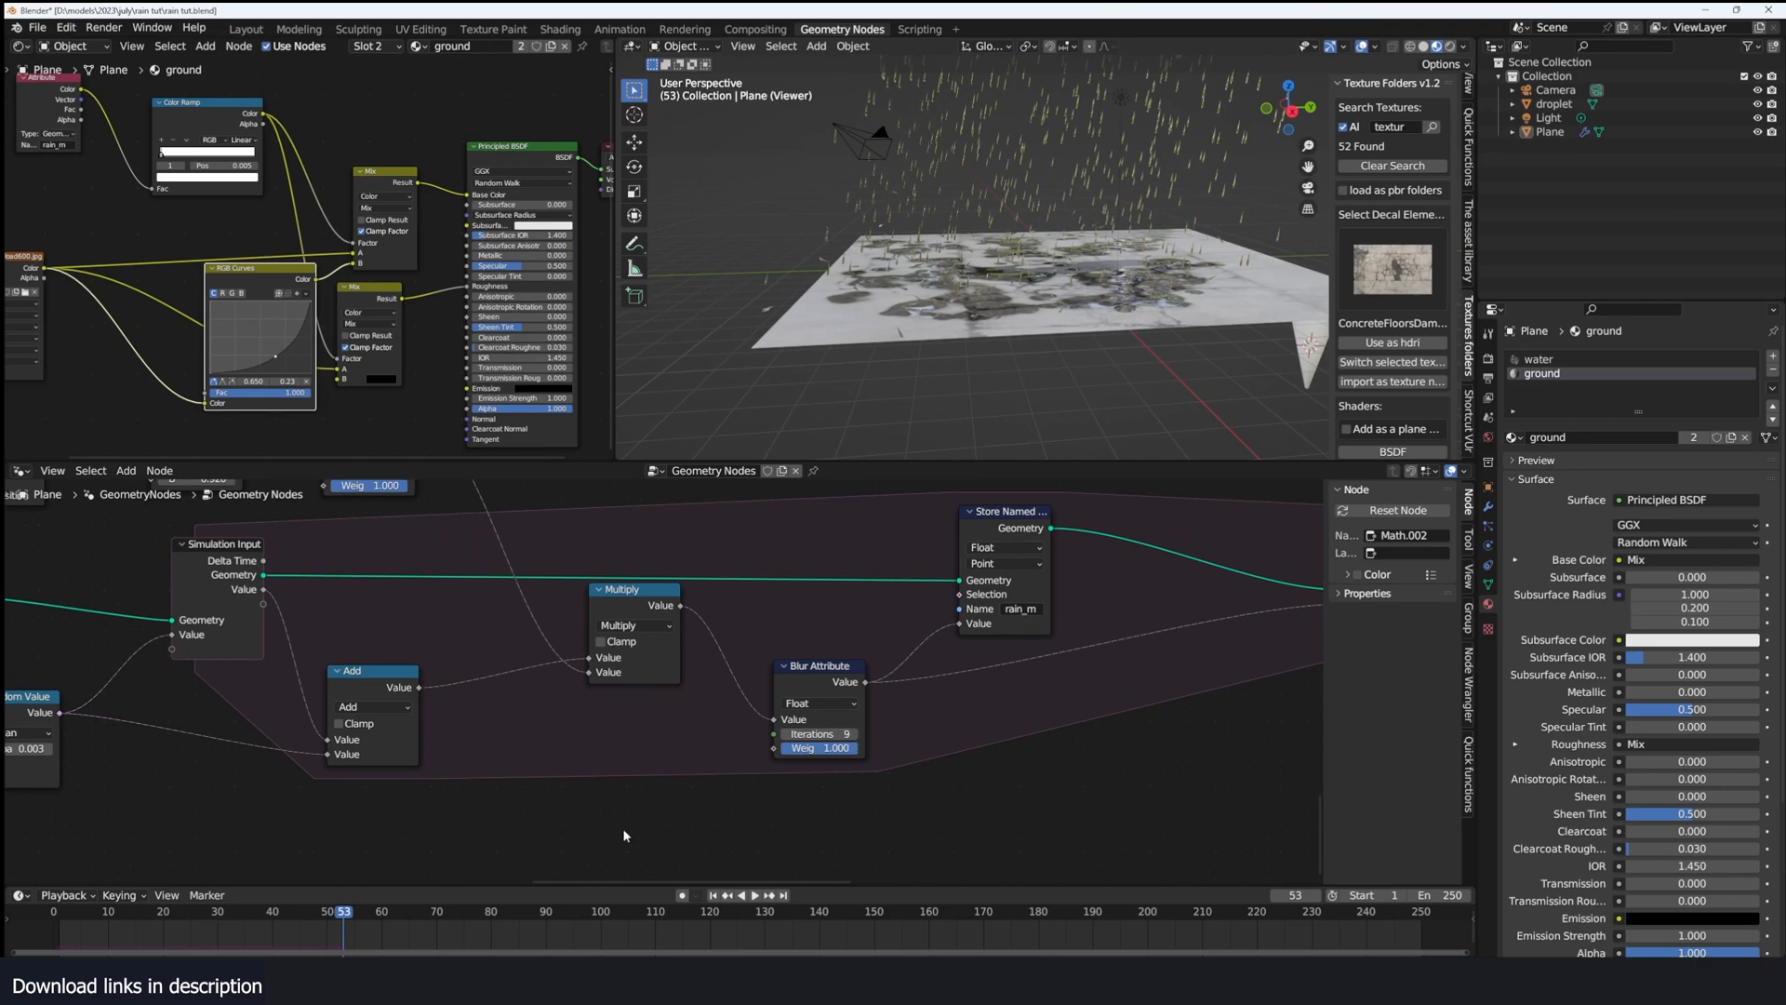
{"action": "key", "text": "space"}
{"action": "middle_click_drag", "start_coordinate": [503, 790], "coordinate": [705, 922]}
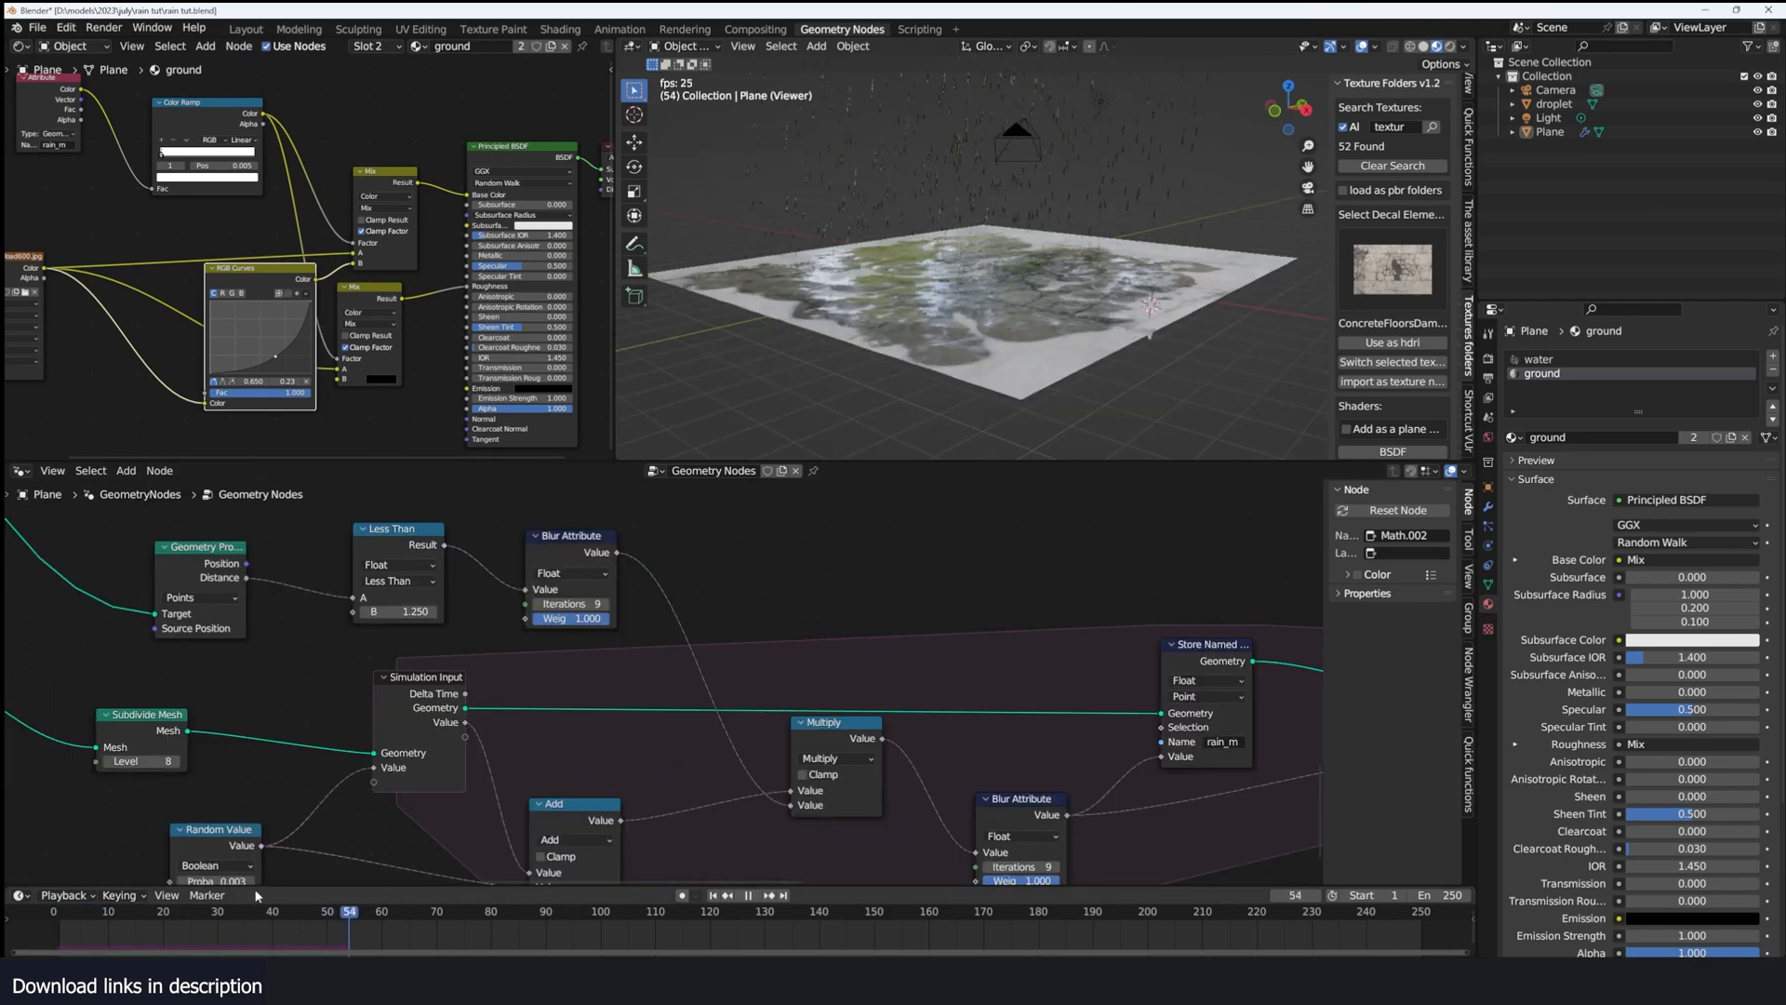
Step: Play the animation and examine how the wet area spreads over the concrete ground
{"action": "middle_click_drag", "start_coordinate": [1046, 380], "coordinate": [1002, 395]}
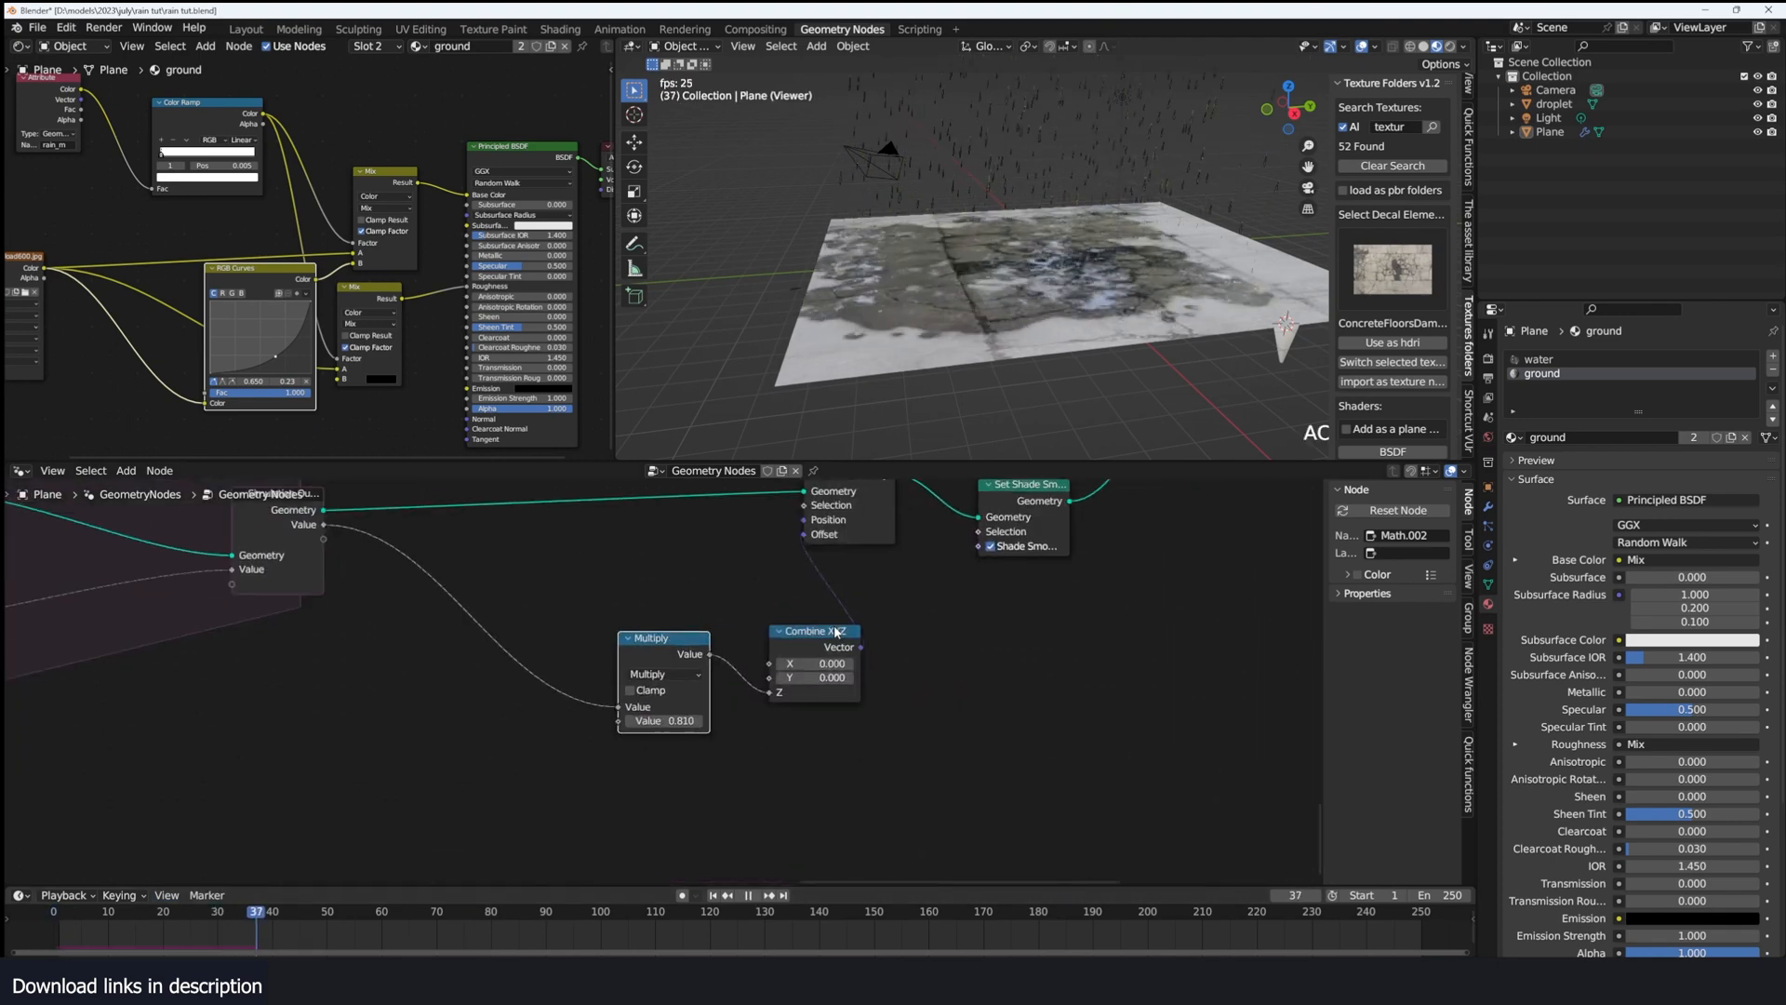
{"action": "middle_click_drag", "start_coordinate": [1169, 263], "coordinate": [1023, 337]}
{"action": "key", "text": "space"}
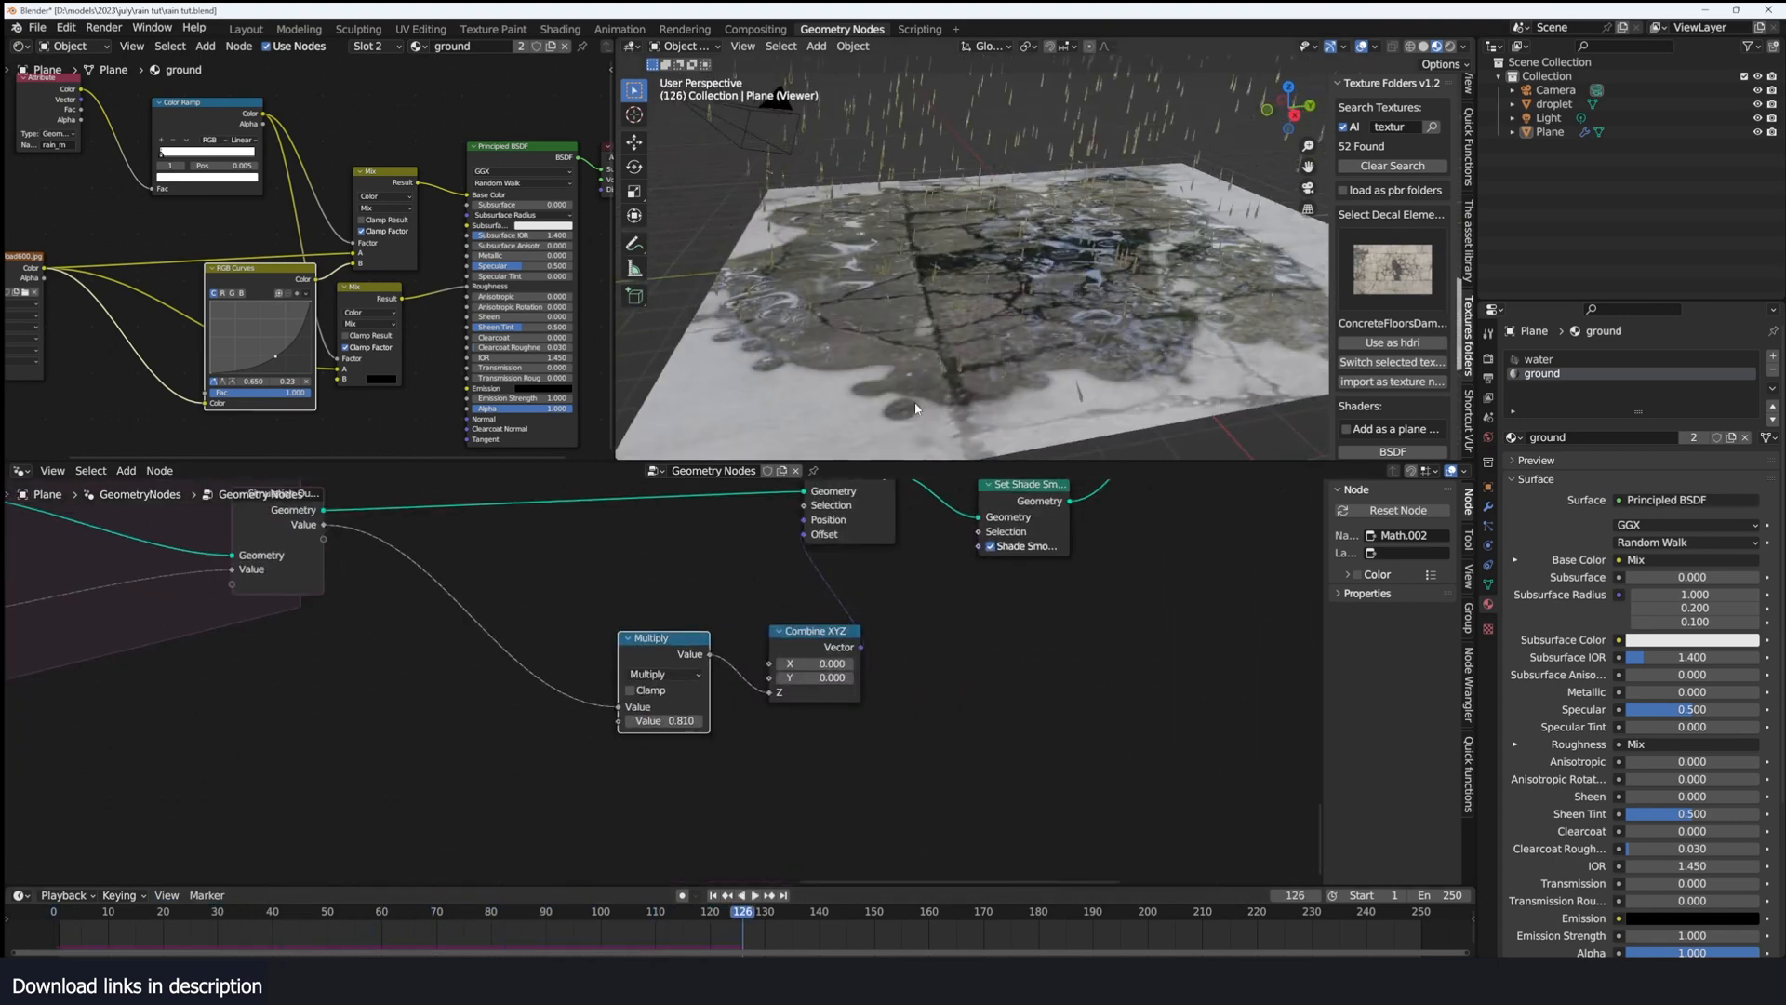
{"action": "scroll", "coordinate": [915, 398], "scroll_direction": "down", "scroll_amount": 3}
{"action": "middle_click_drag", "start_coordinate": [916, 398], "coordinate": [784, 828]}
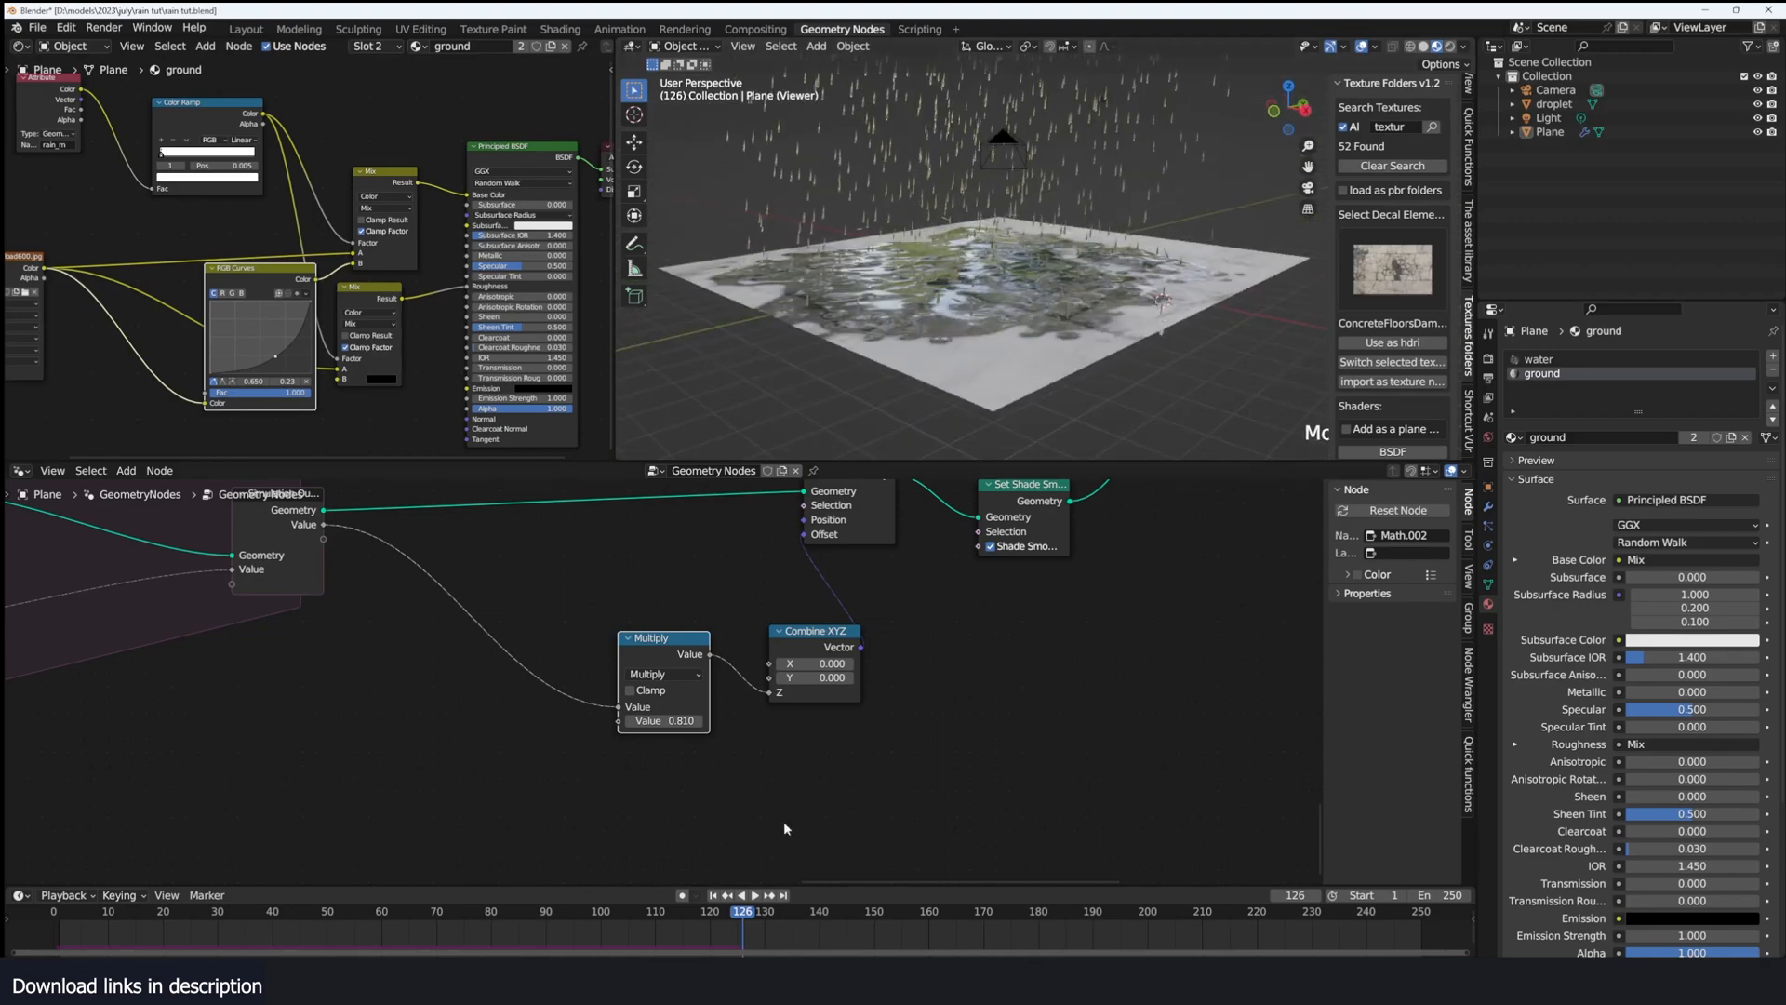
Step: Switch to the Blender window with rain1.blend and look over the finished street scene and its node tree
{"action": "mouse_move", "coordinate": [623, 982]}
{"action": "left_click", "coordinate": [547, 917]}
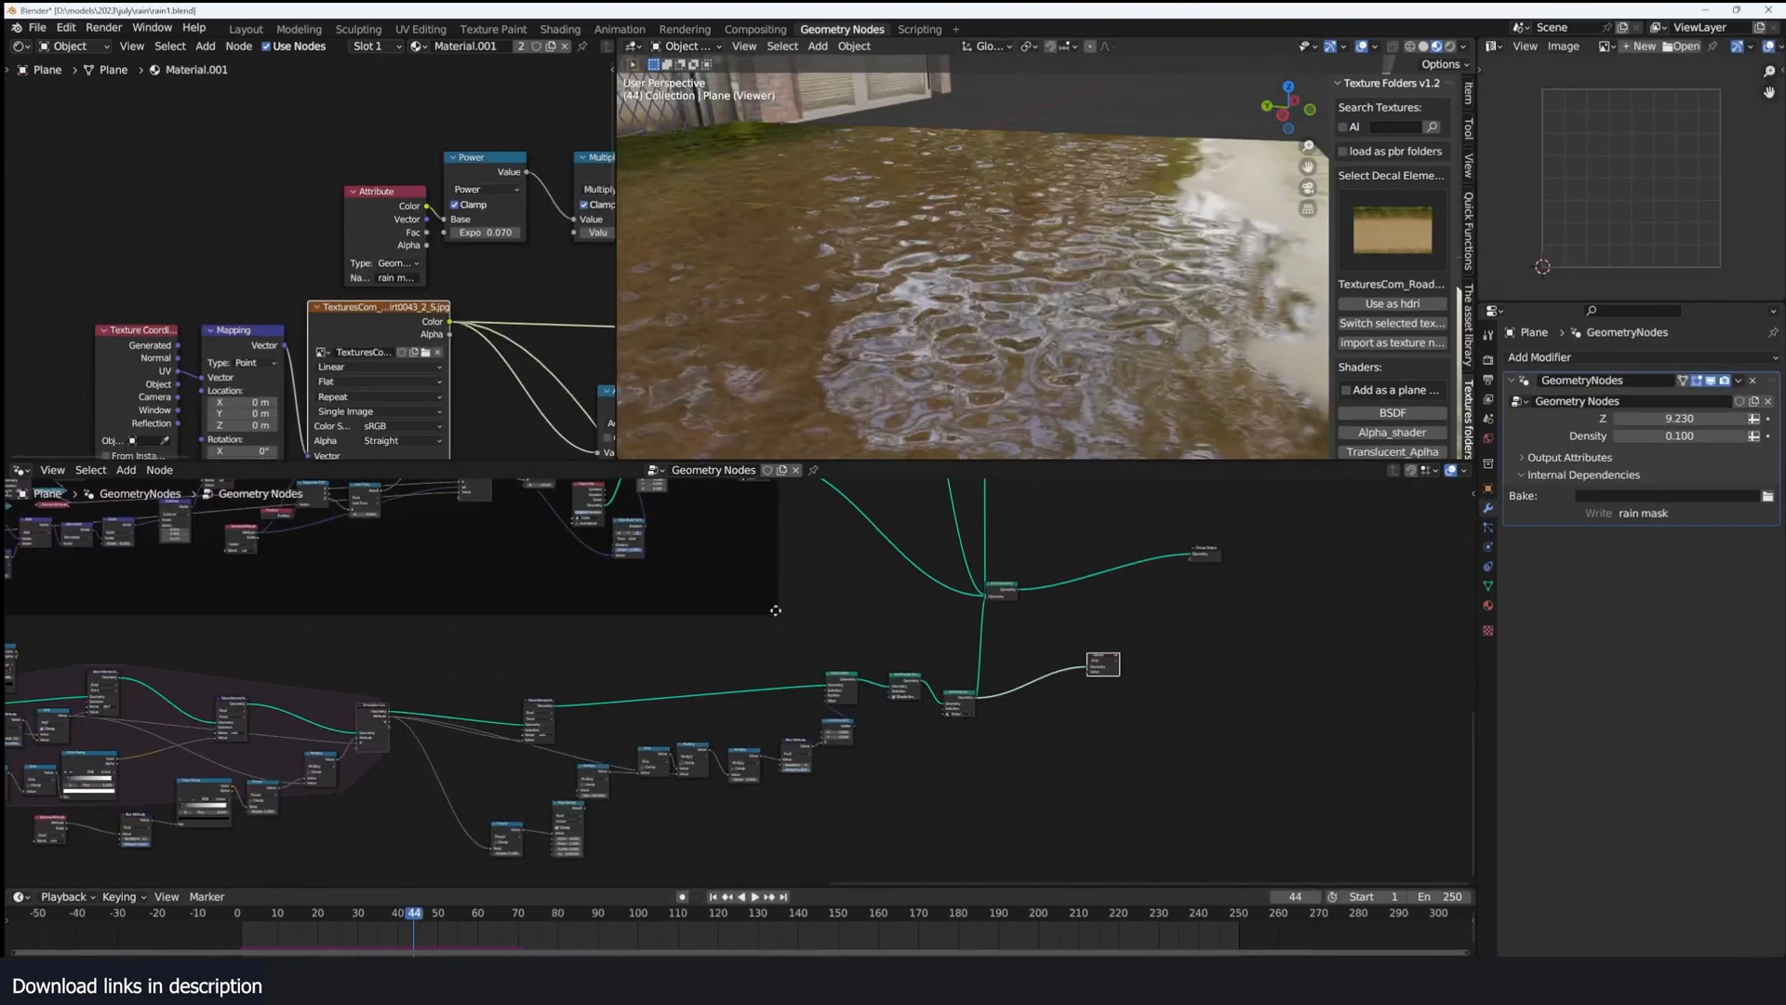
{"action": "scroll", "coordinate": [758, 656], "scroll_direction": "down", "scroll_amount": 5}
{"action": "middle_click_drag", "start_coordinate": [1110, 337], "coordinate": [1128, 395]}
{"action": "scroll", "coordinate": [921, 577], "scroll_direction": "down", "scroll_amount": 1}
{"action": "scroll", "coordinate": [1197, 147], "scroll_direction": "down", "scroll_amount": 1}
{"action": "middle_click_drag", "start_coordinate": [1197, 147], "coordinate": [1185, 231], "text": "shift"}
{"action": "scroll", "coordinate": [1184, 231], "scroll_direction": "down", "scroll_amount": 2}
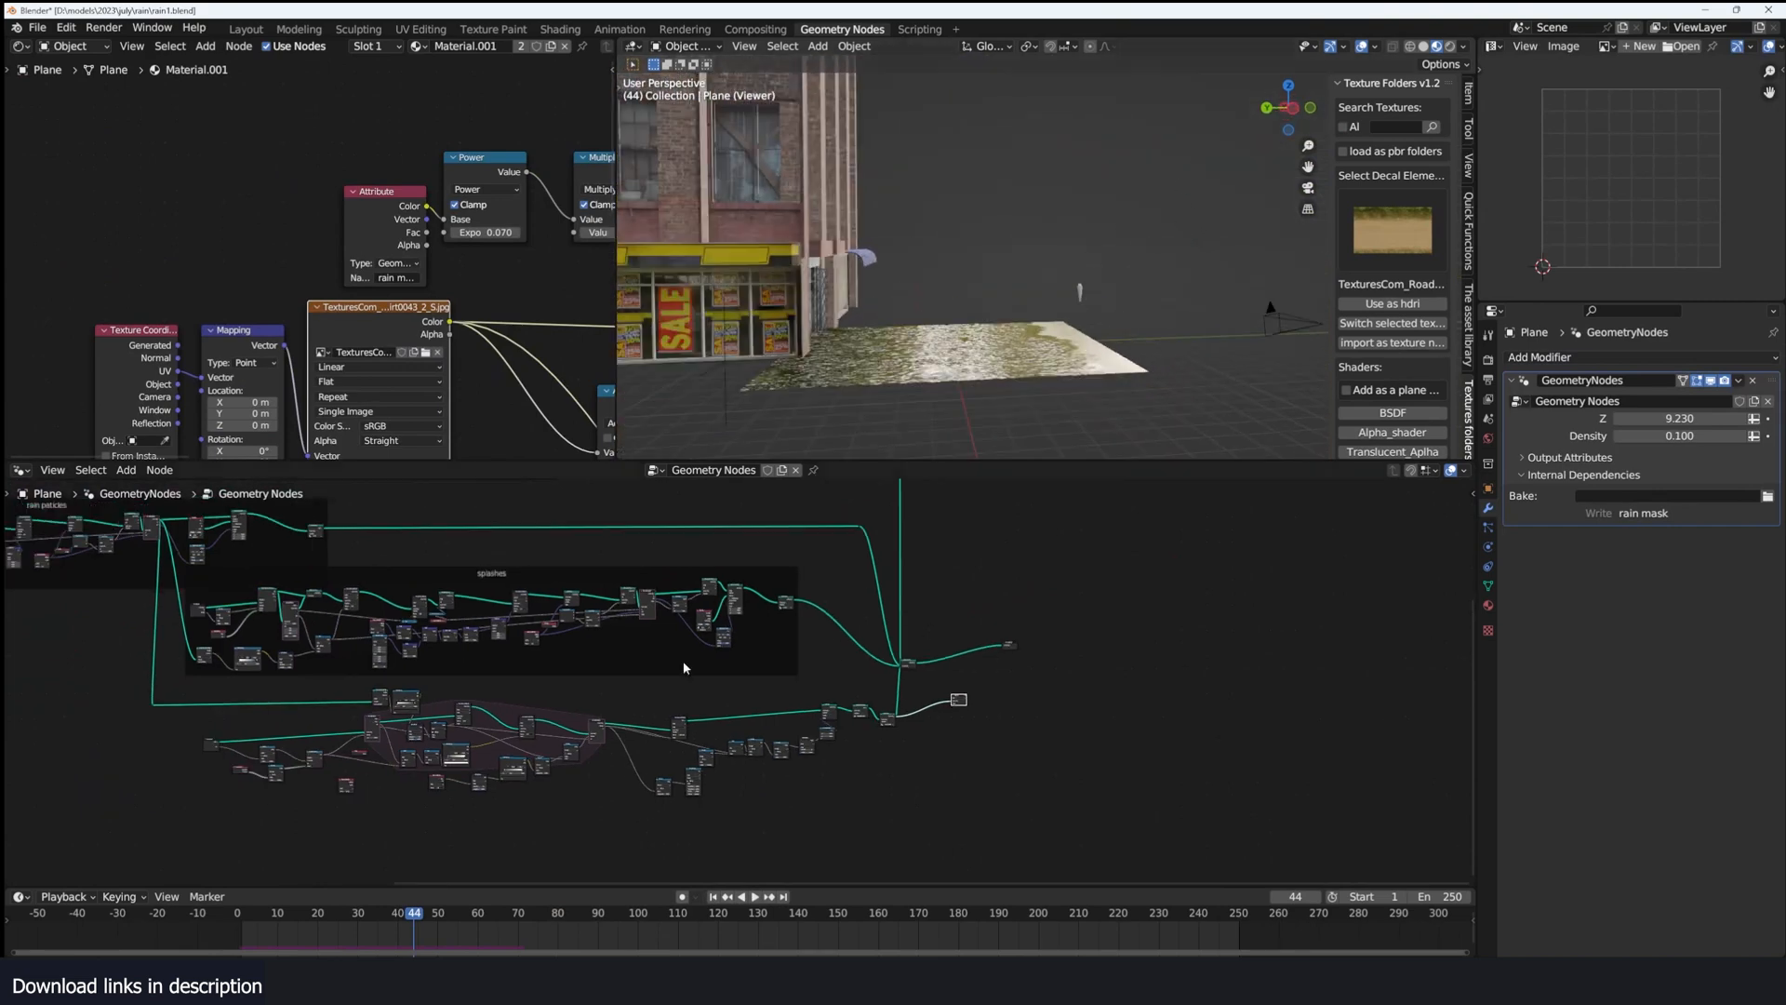
Step: Play the street scene's animation from the start to examine the rain and fog
{"action": "left_click", "coordinate": [244, 914]}
{"action": "key", "text": "space"}
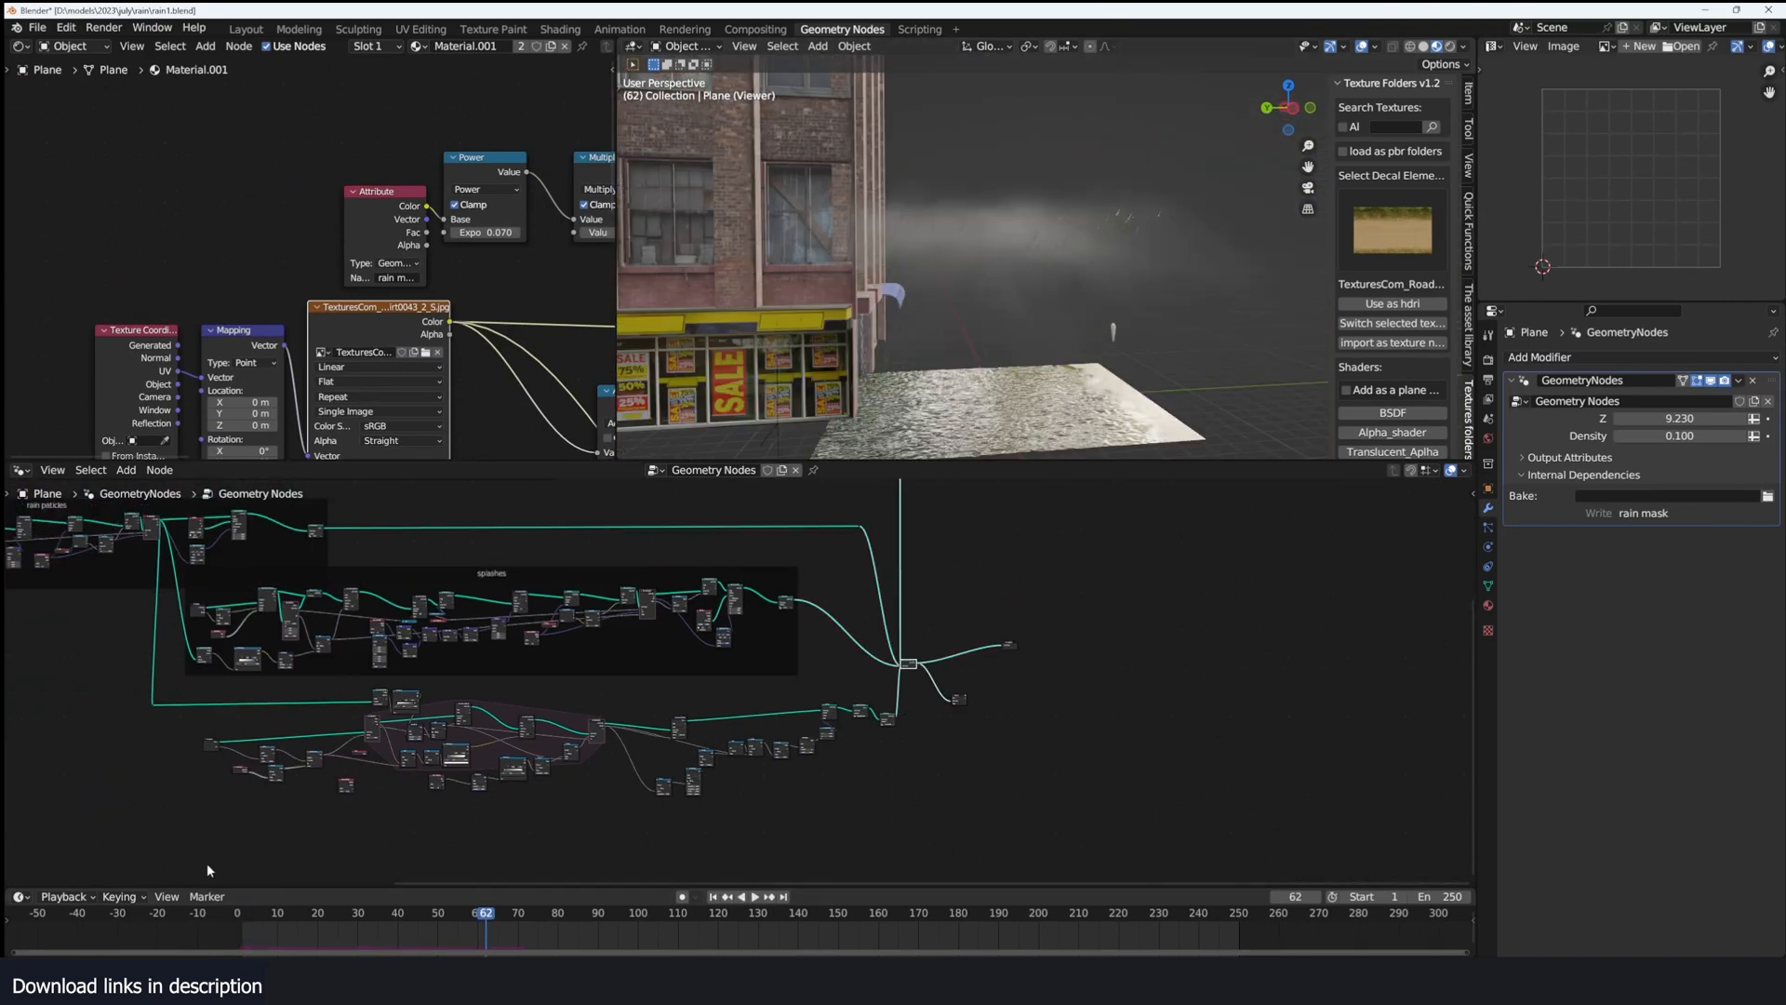
{"action": "left_click", "coordinate": [193, 917]}
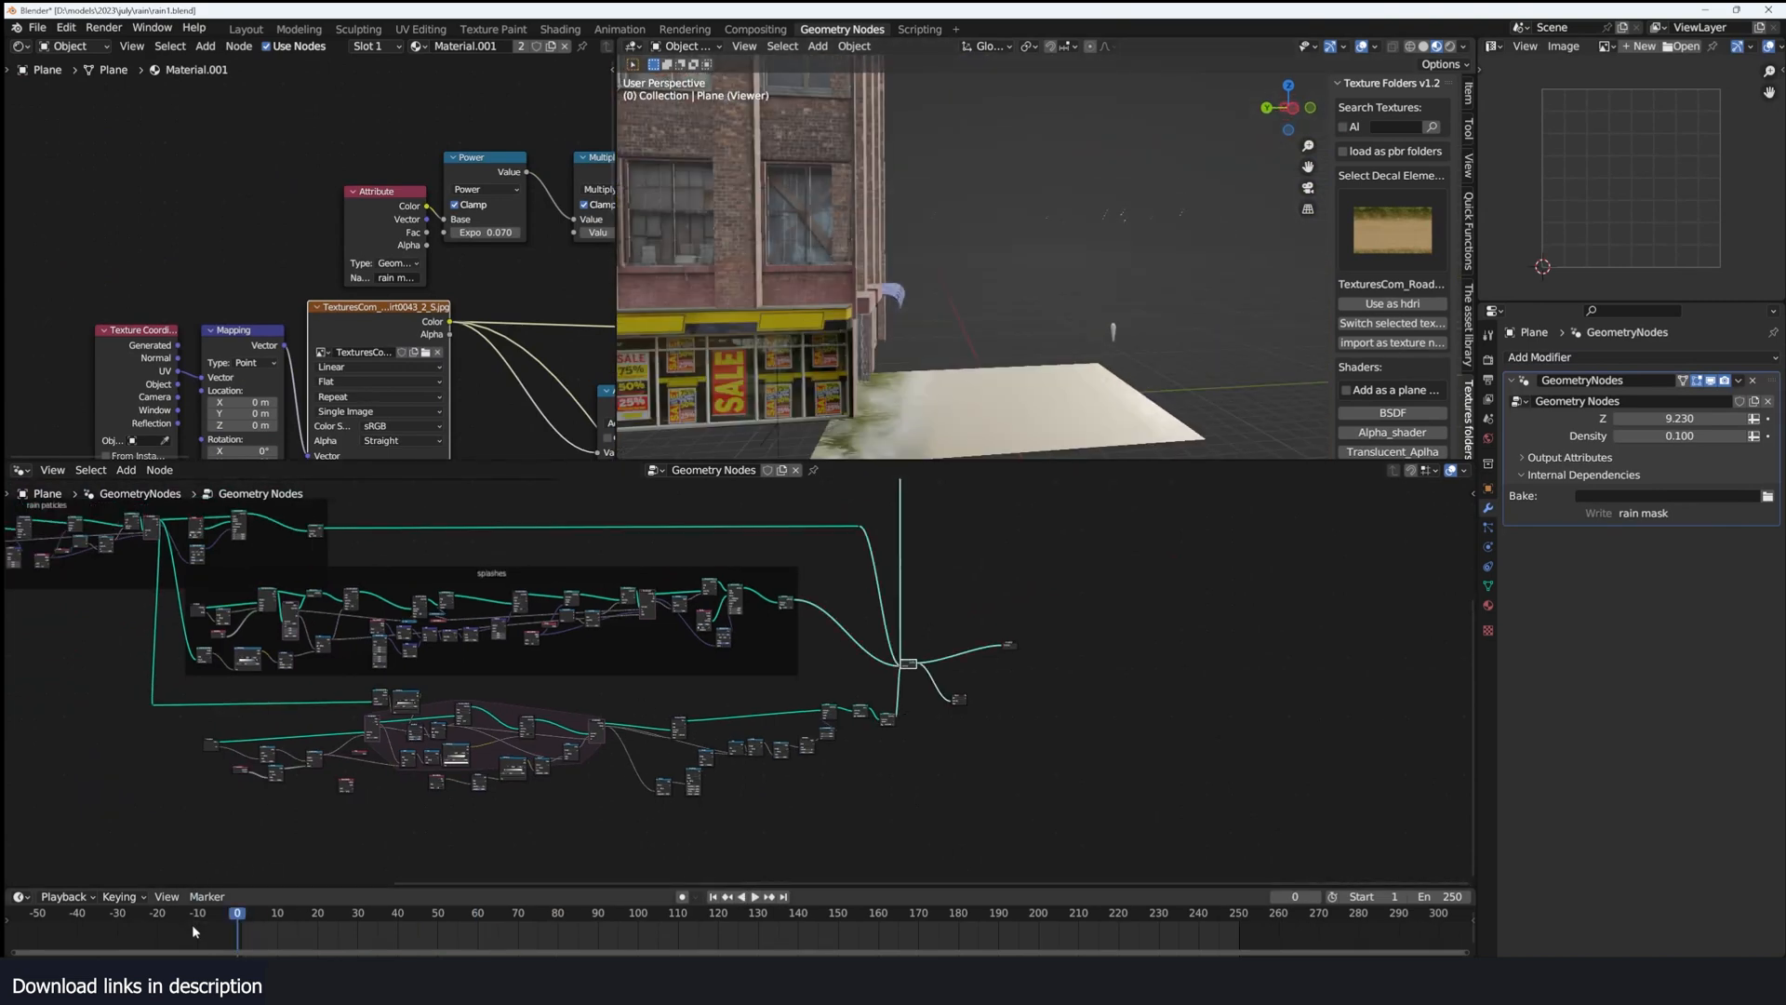
{"action": "scroll", "coordinate": [1142, 165], "scroll_direction": "up", "scroll_amount": 2}
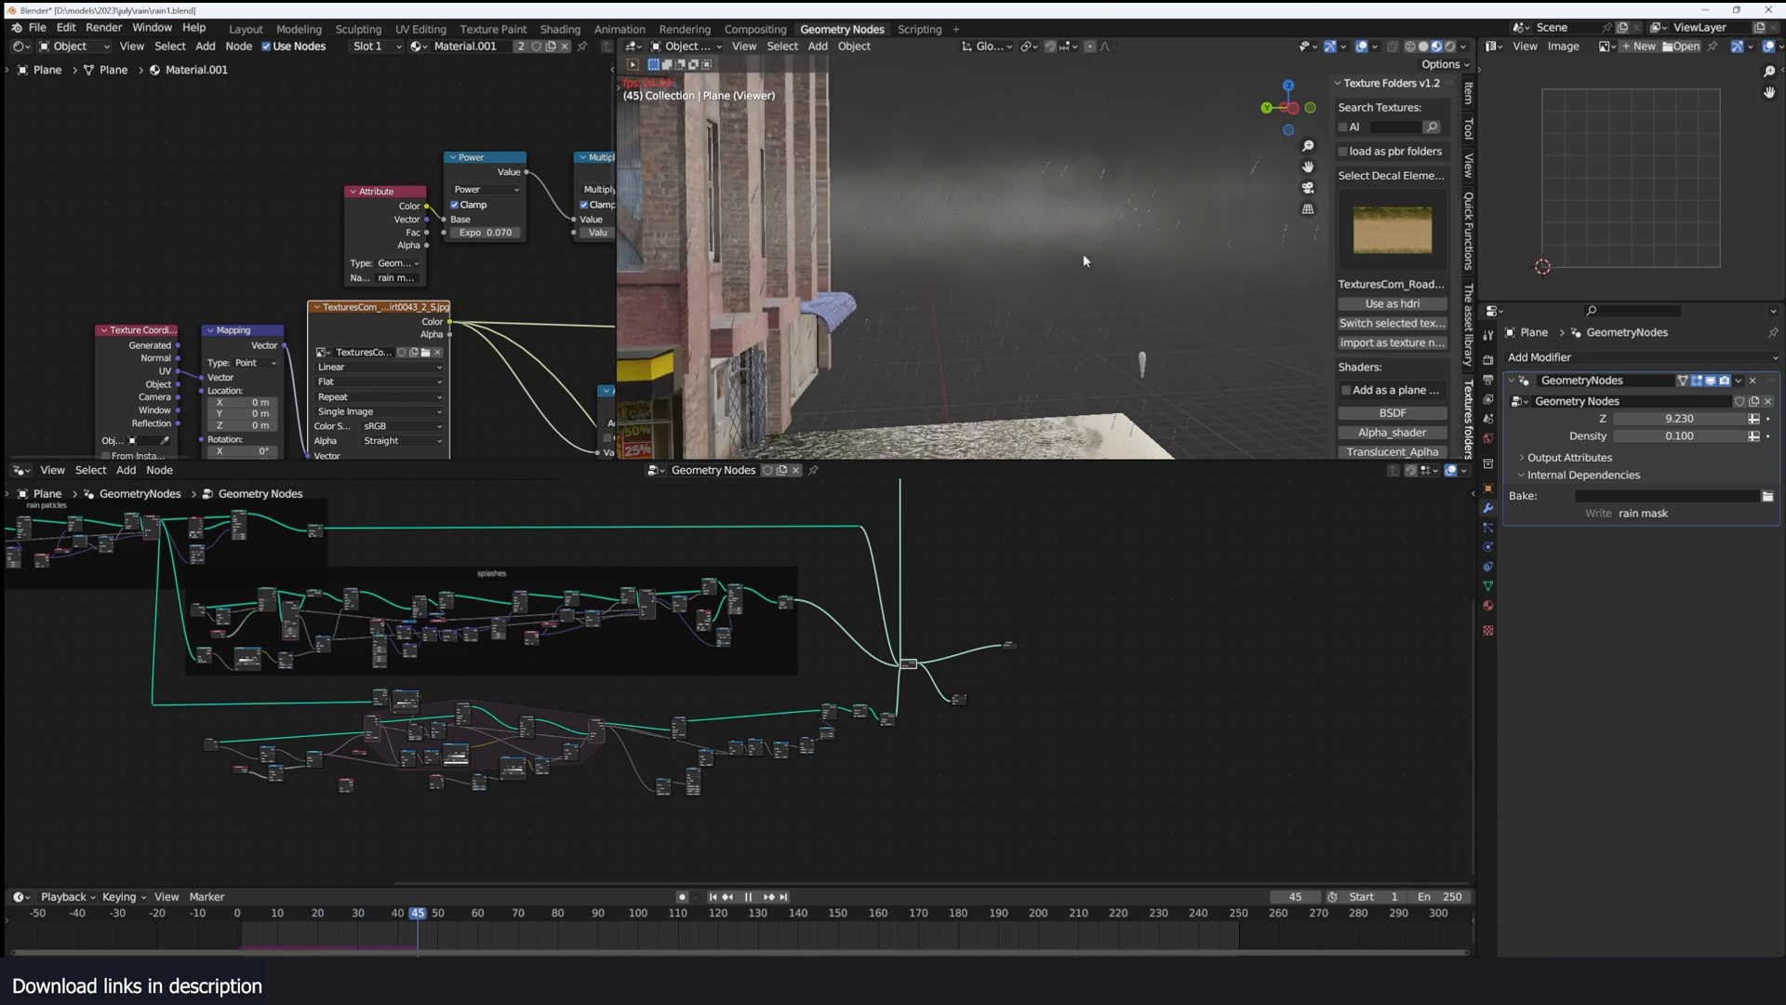
{"action": "key", "text": "space"}
Step: Look through the rain particles, splashes and fog node groups and preview the fog group's Distribute Points on Faces node
{"action": "scroll", "coordinate": [443, 597], "scroll_direction": "up", "scroll_amount": 2}
{"action": "middle_click_drag", "start_coordinate": [443, 596], "coordinate": [867, 752]}
{"action": "scroll", "coordinate": [867, 751], "scroll_direction": "up", "scroll_amount": 4}
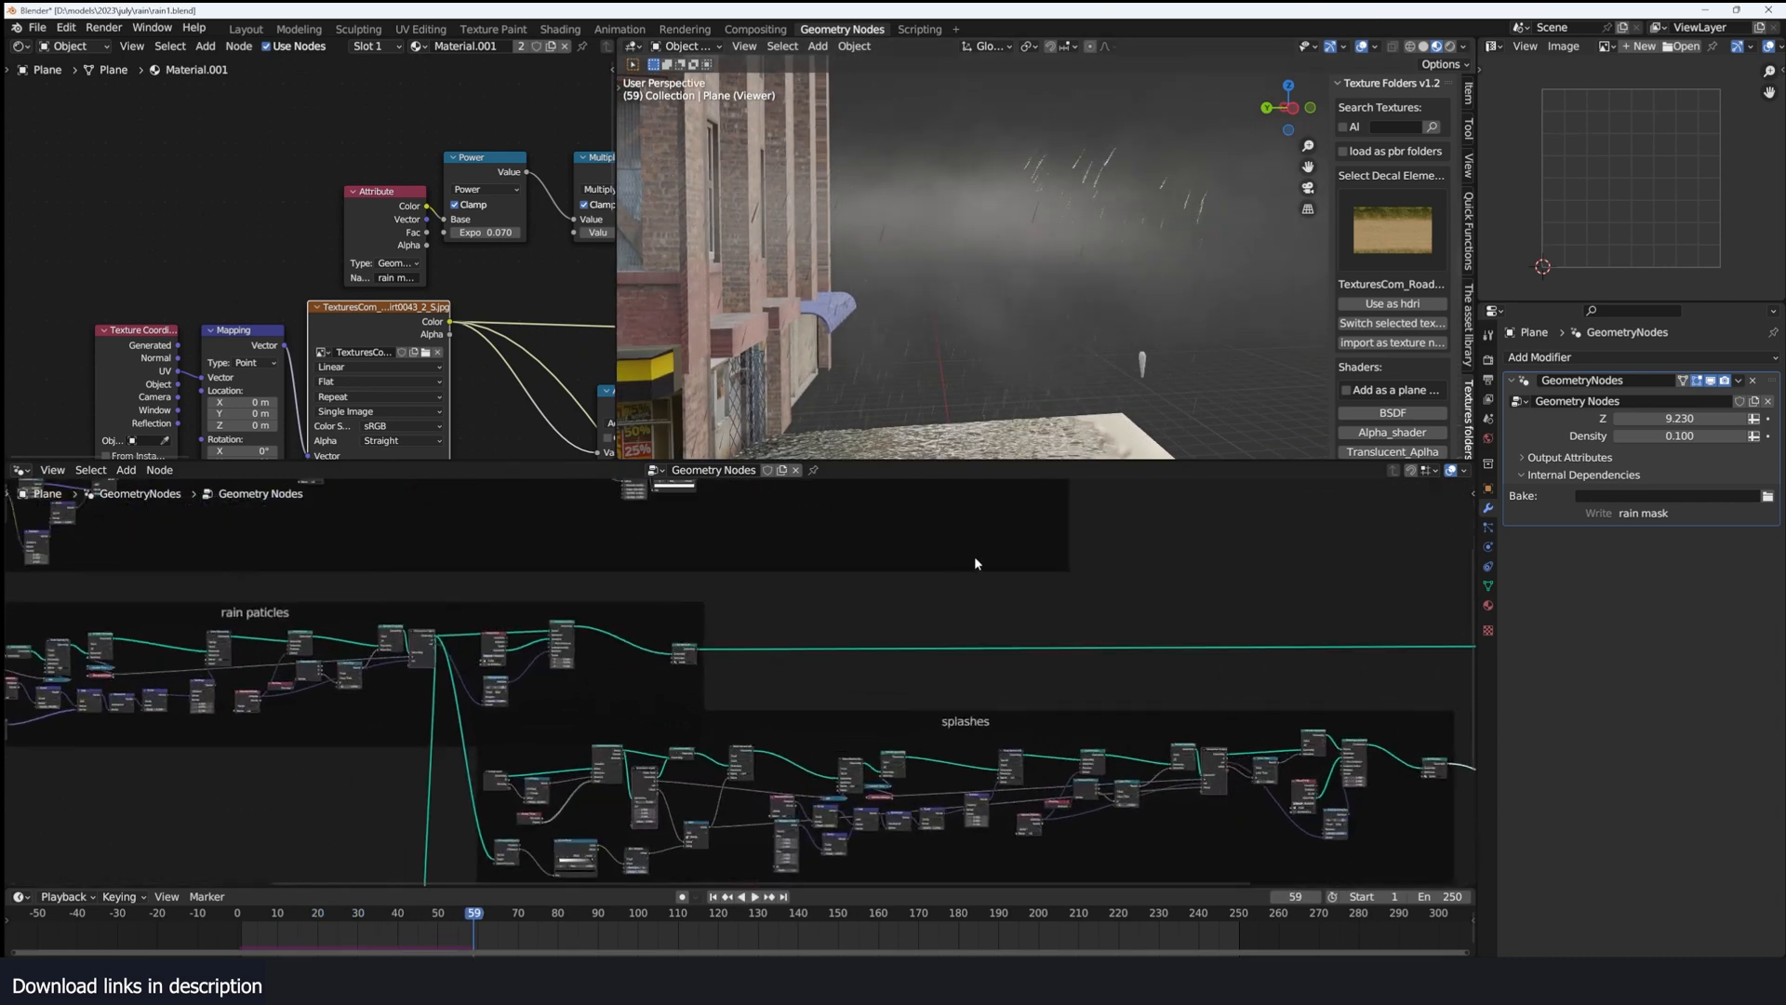
{"action": "scroll", "coordinate": [974, 555], "scroll_direction": "down", "scroll_amount": 3}
{"action": "middle_click_drag", "start_coordinate": [975, 555], "coordinate": [1184, 702]}
{"action": "scroll", "coordinate": [735, 670], "scroll_direction": "up", "scroll_amount": 4}
{"action": "middle_click_drag", "start_coordinate": [813, 622], "coordinate": [1050, 592]}
{"action": "scroll", "coordinate": [725, 611], "scroll_direction": "up", "scroll_amount": 3}
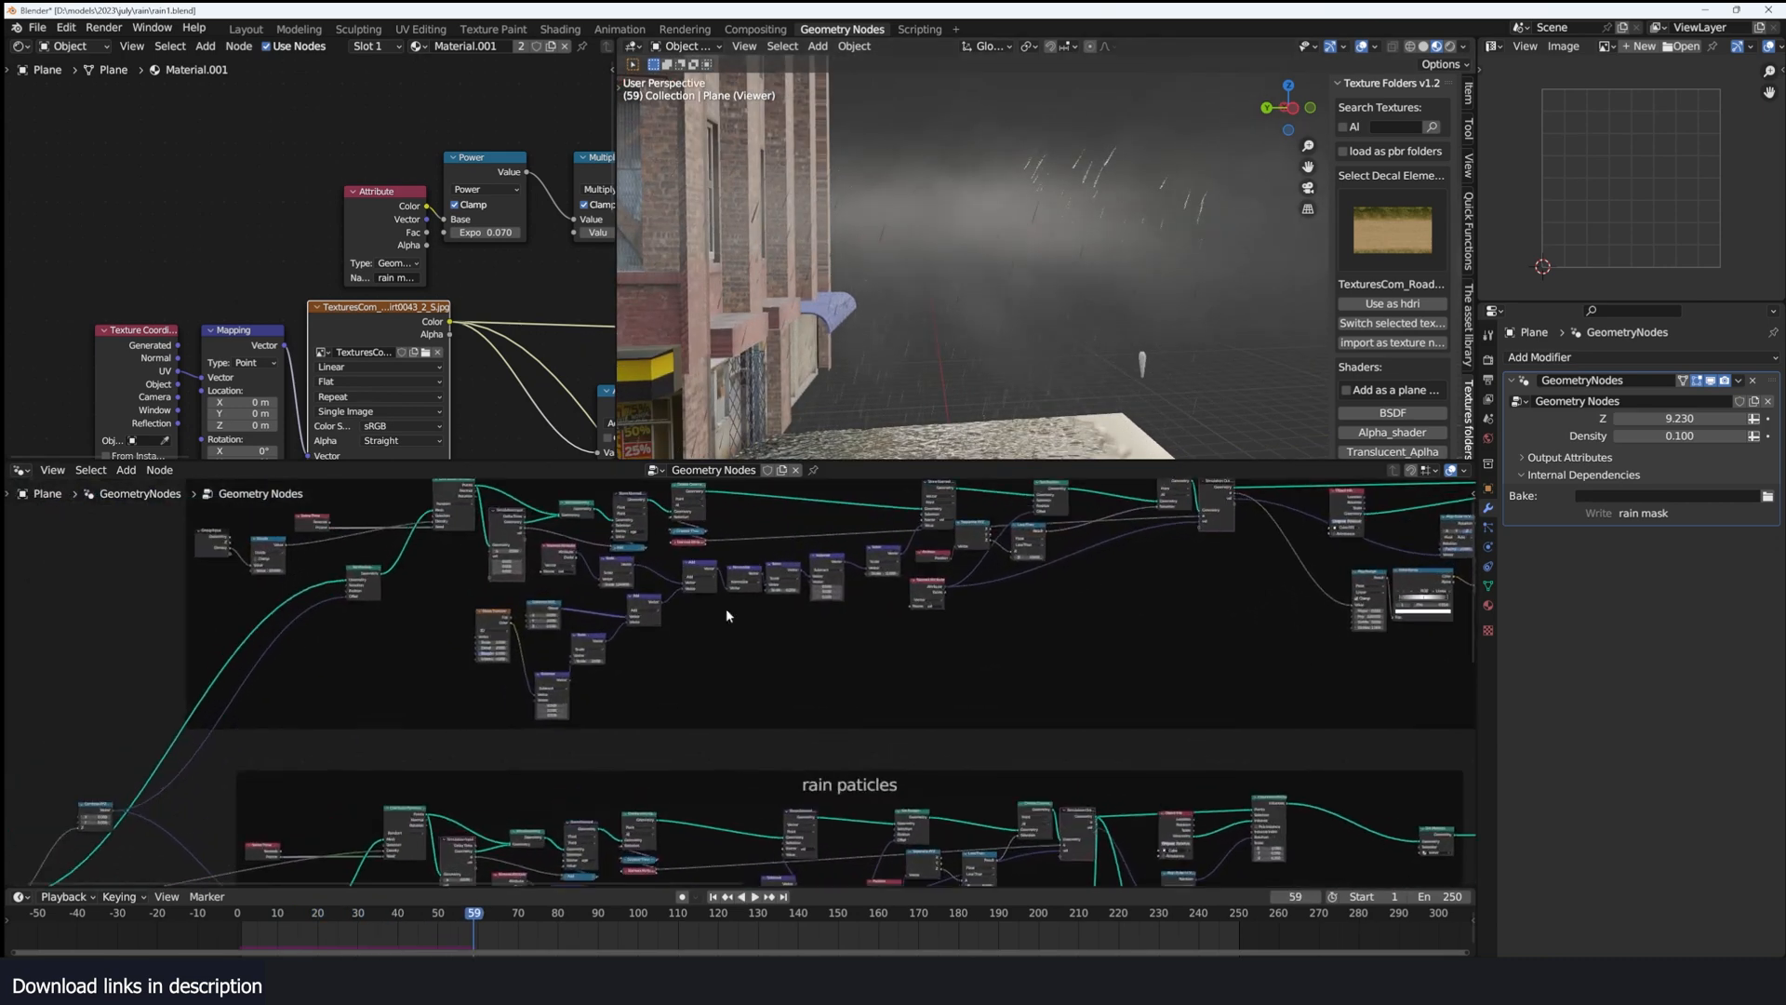
{"action": "middle_click_drag", "start_coordinate": [642, 642], "coordinate": [958, 780]}
{"action": "scroll", "coordinate": [959, 780], "scroll_direction": "up", "scroll_amount": 3}
{"action": "middle_click_drag", "start_coordinate": [569, 547], "coordinate": [617, 620]}
{"action": "left_click", "coordinate": [695, 564], "text": "ctrl+shift"}
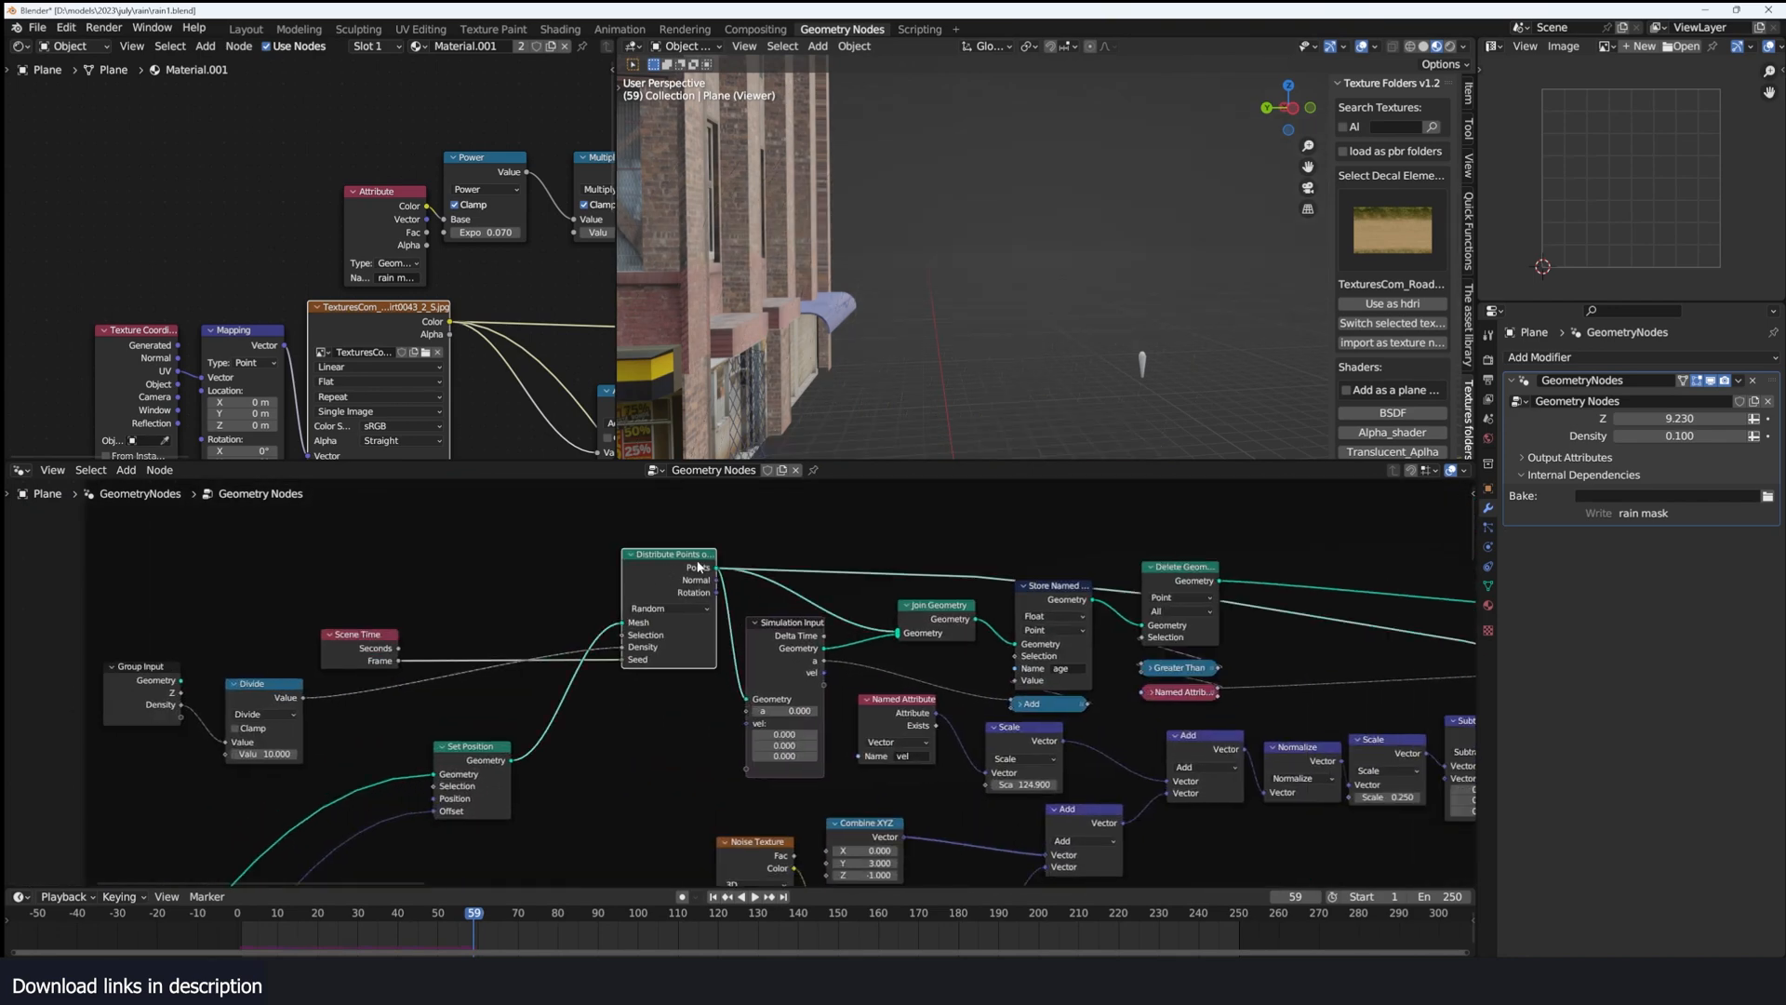
Step: Preview the output of the fog group's Simulation Output node in the viewport
{"action": "scroll", "coordinate": [969, 599], "scroll_direction": "down", "scroll_amount": 5}
{"action": "middle_click_drag", "start_coordinate": [954, 652], "coordinate": [803, 627]}
{"action": "middle_click_drag", "start_coordinate": [1216, 622], "coordinate": [872, 624]}
{"action": "scroll", "coordinate": [872, 624], "scroll_direction": "down", "scroll_amount": 2}
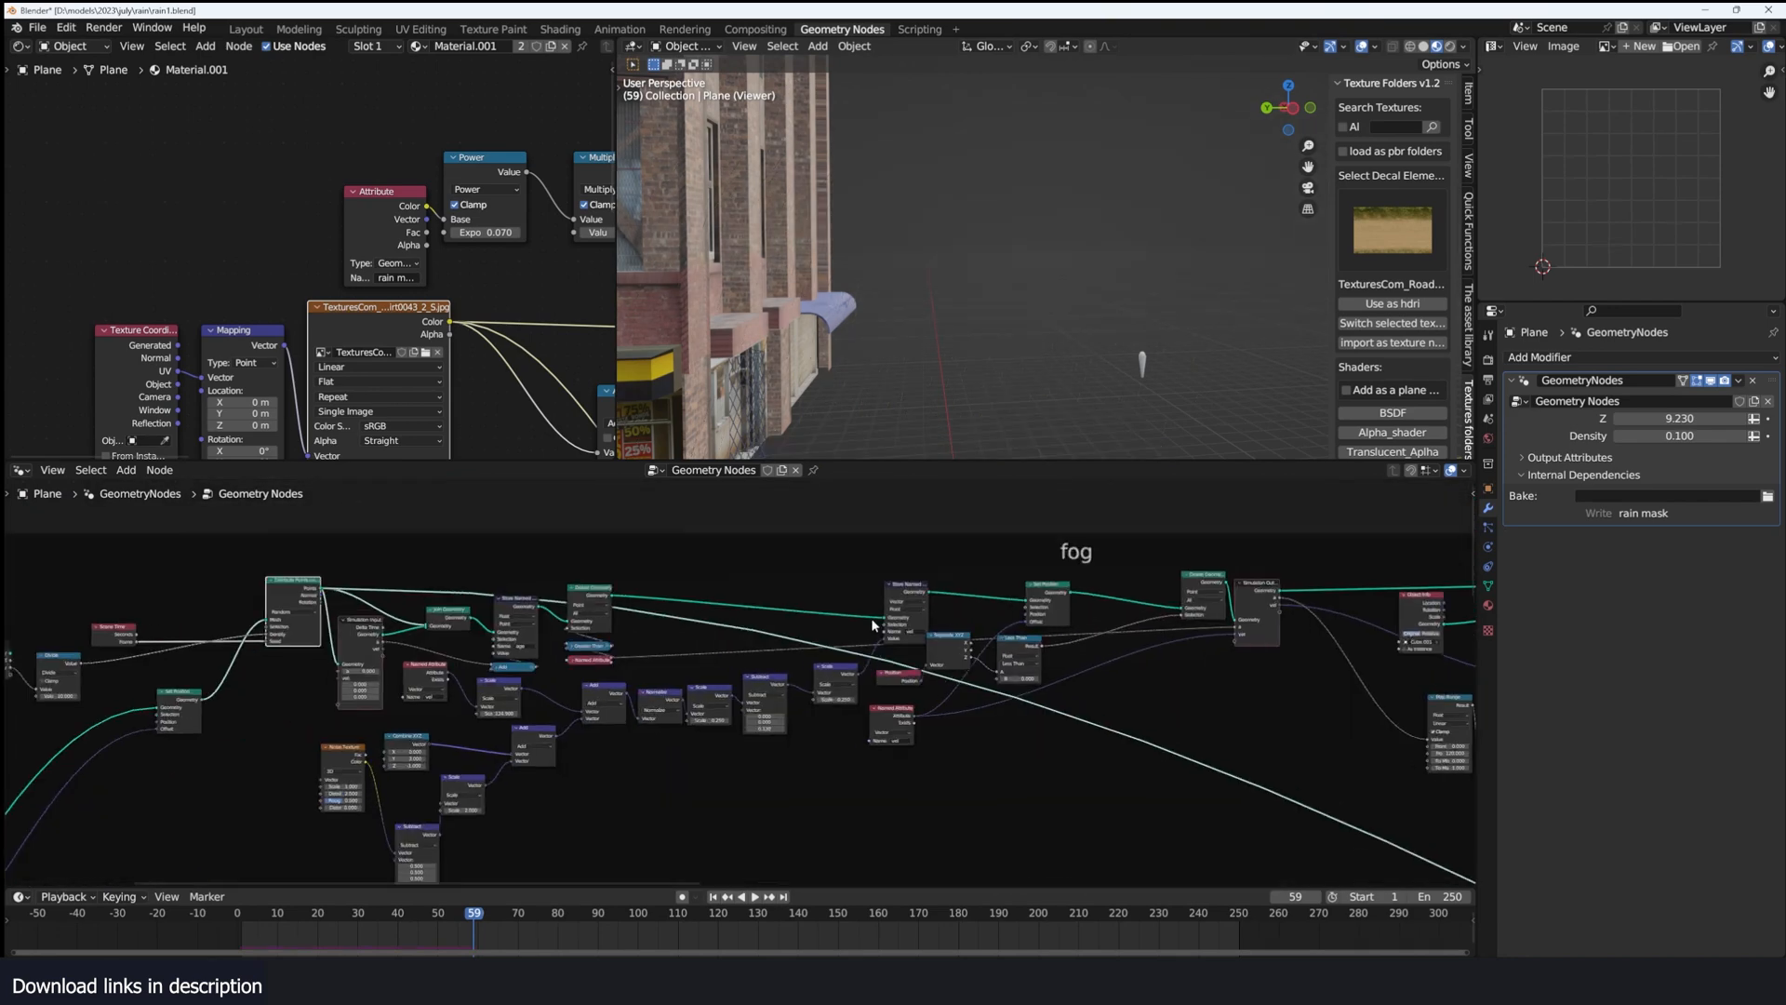
{"action": "left_click", "coordinate": [1261, 583], "text": "ctrl+shift"}
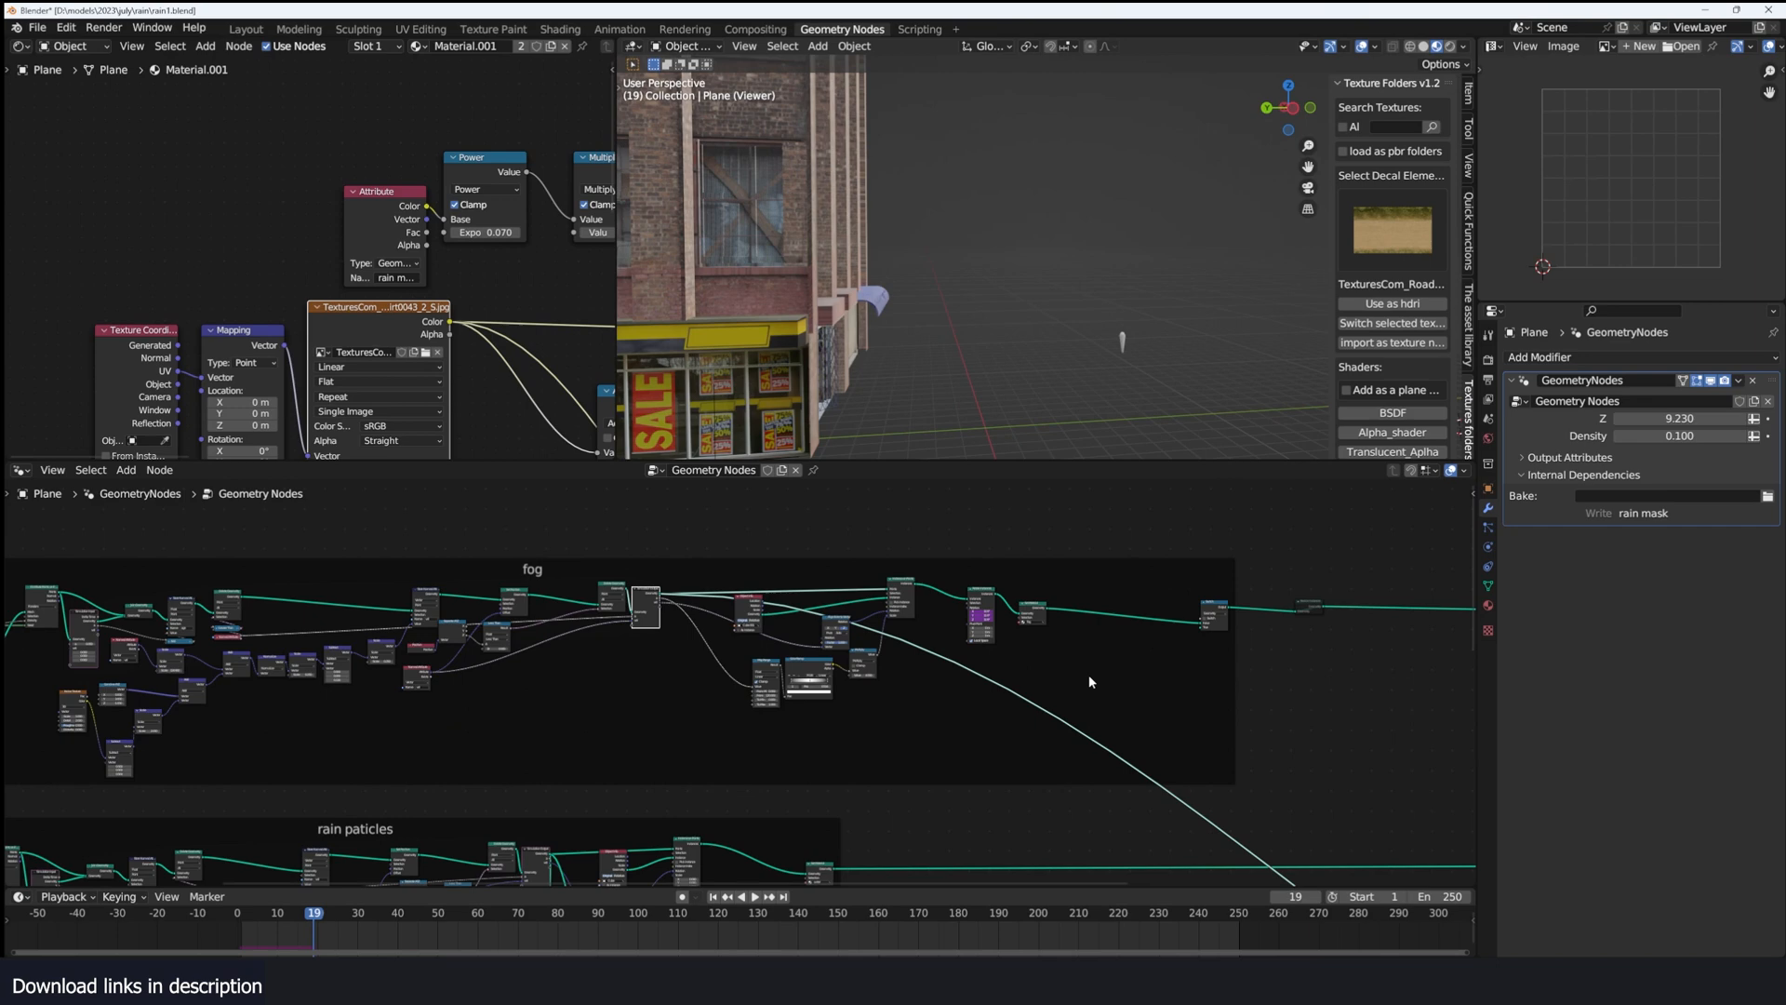
Step: Delete the frame surrounding the fog nodes
{"action": "left_click", "coordinate": [1090, 675]}
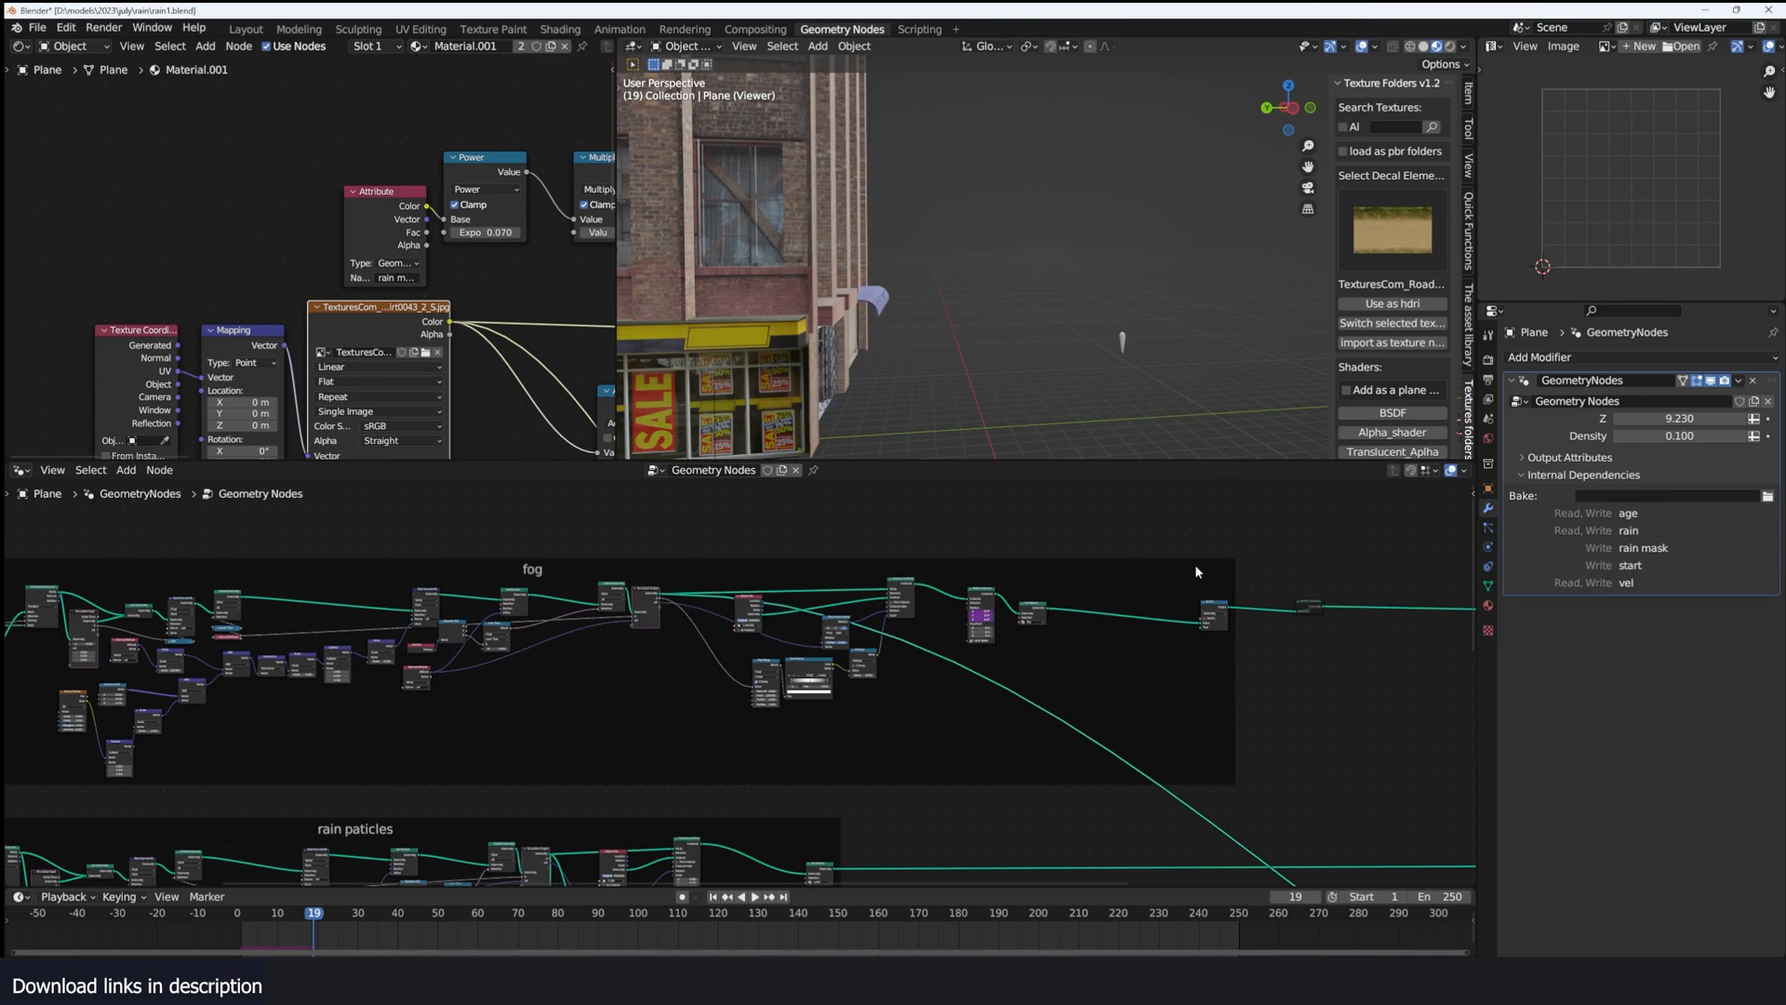
{"action": "left_click", "coordinate": [1163, 563]}
{"action": "key", "text": "x"}
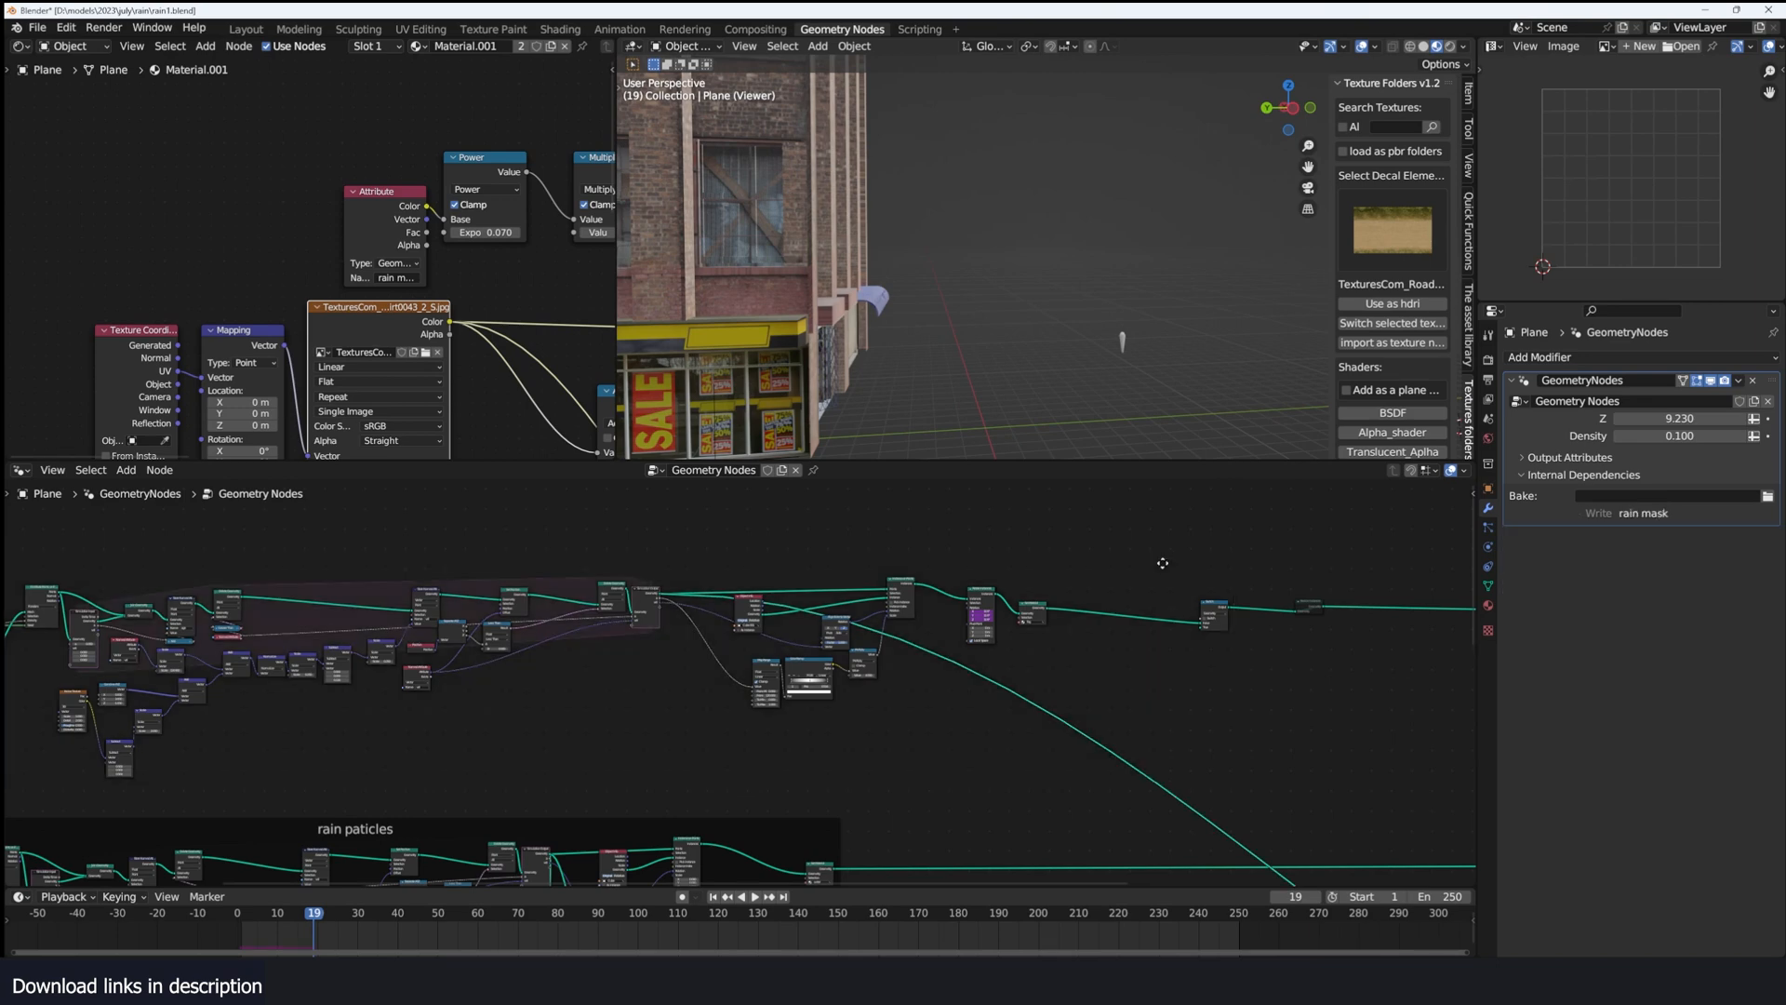
Step: Preview the fog simulation's Geometry output and play the animation to examine the moving points
{"action": "left_click", "coordinate": [656, 595], "text": "ctrl+shift"}
{"action": "middle_click_drag", "start_coordinate": [563, 670], "coordinate": [675, 667]}
{"action": "scroll", "coordinate": [674, 642], "scroll_direction": "up", "scroll_amount": 4}
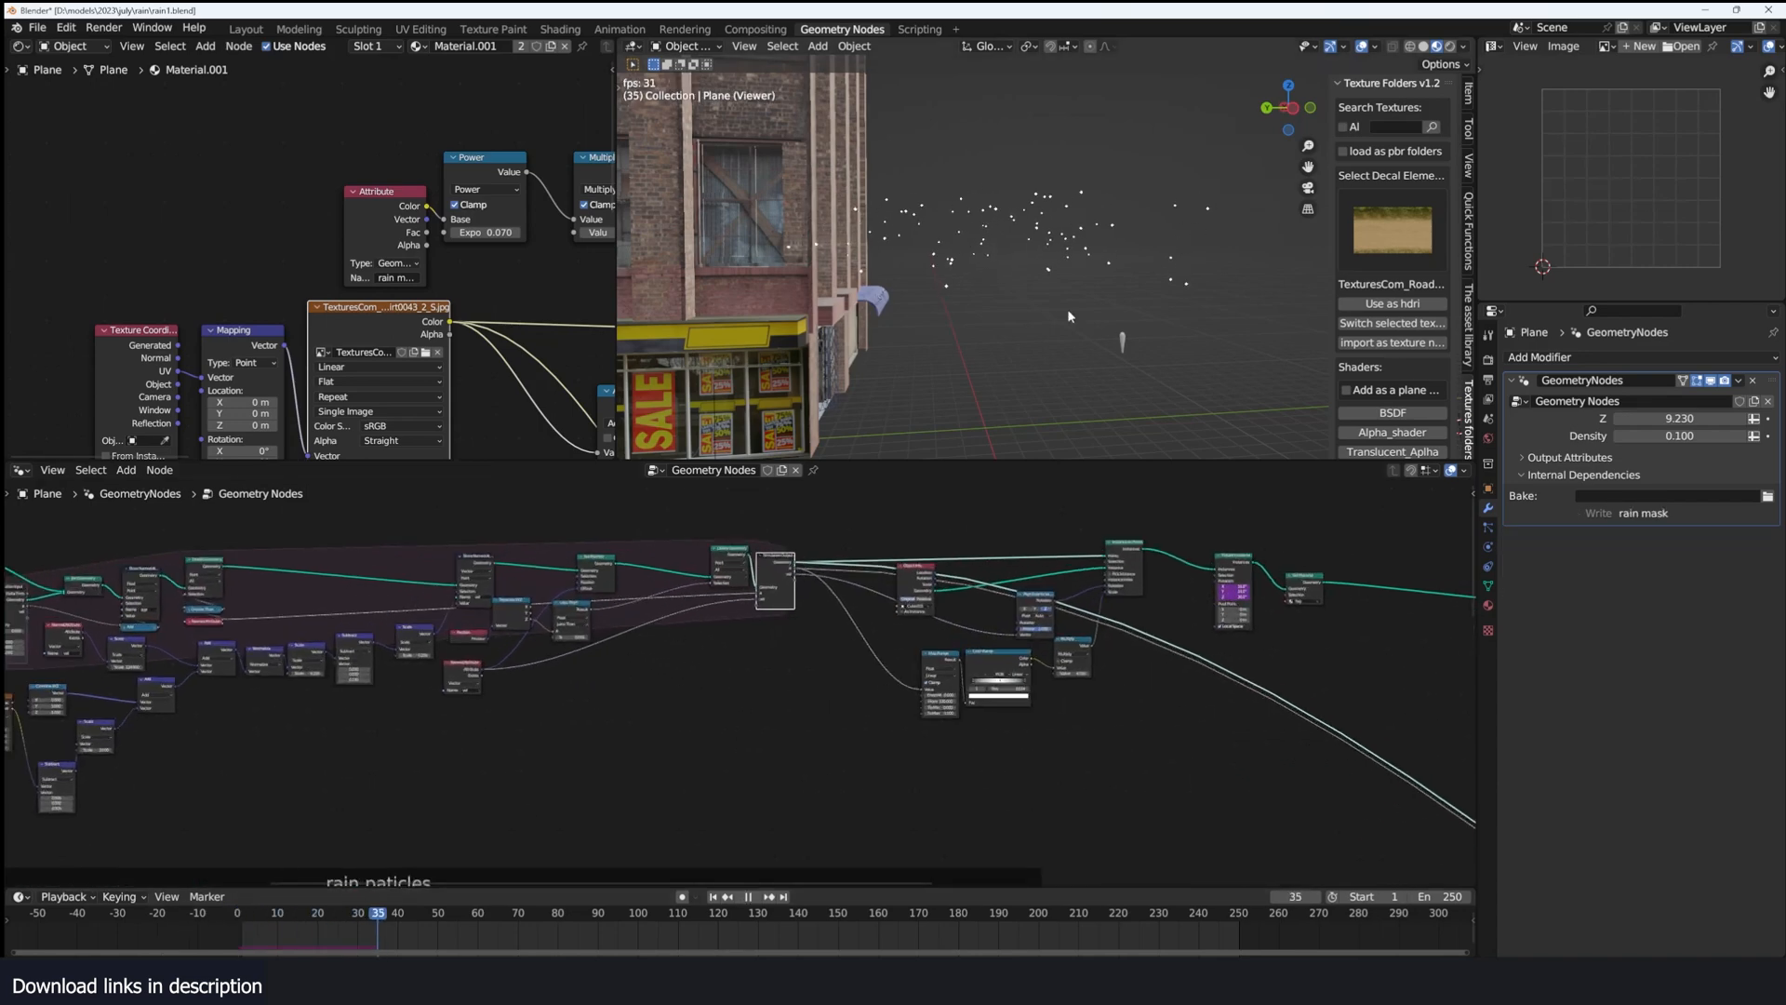
{"action": "key", "text": "space"}
Step: Examine the fog instancing nodes and preview the Instance on Points node in the viewport
{"action": "middle_click_drag", "start_coordinate": [982, 584], "coordinate": [674, 649]}
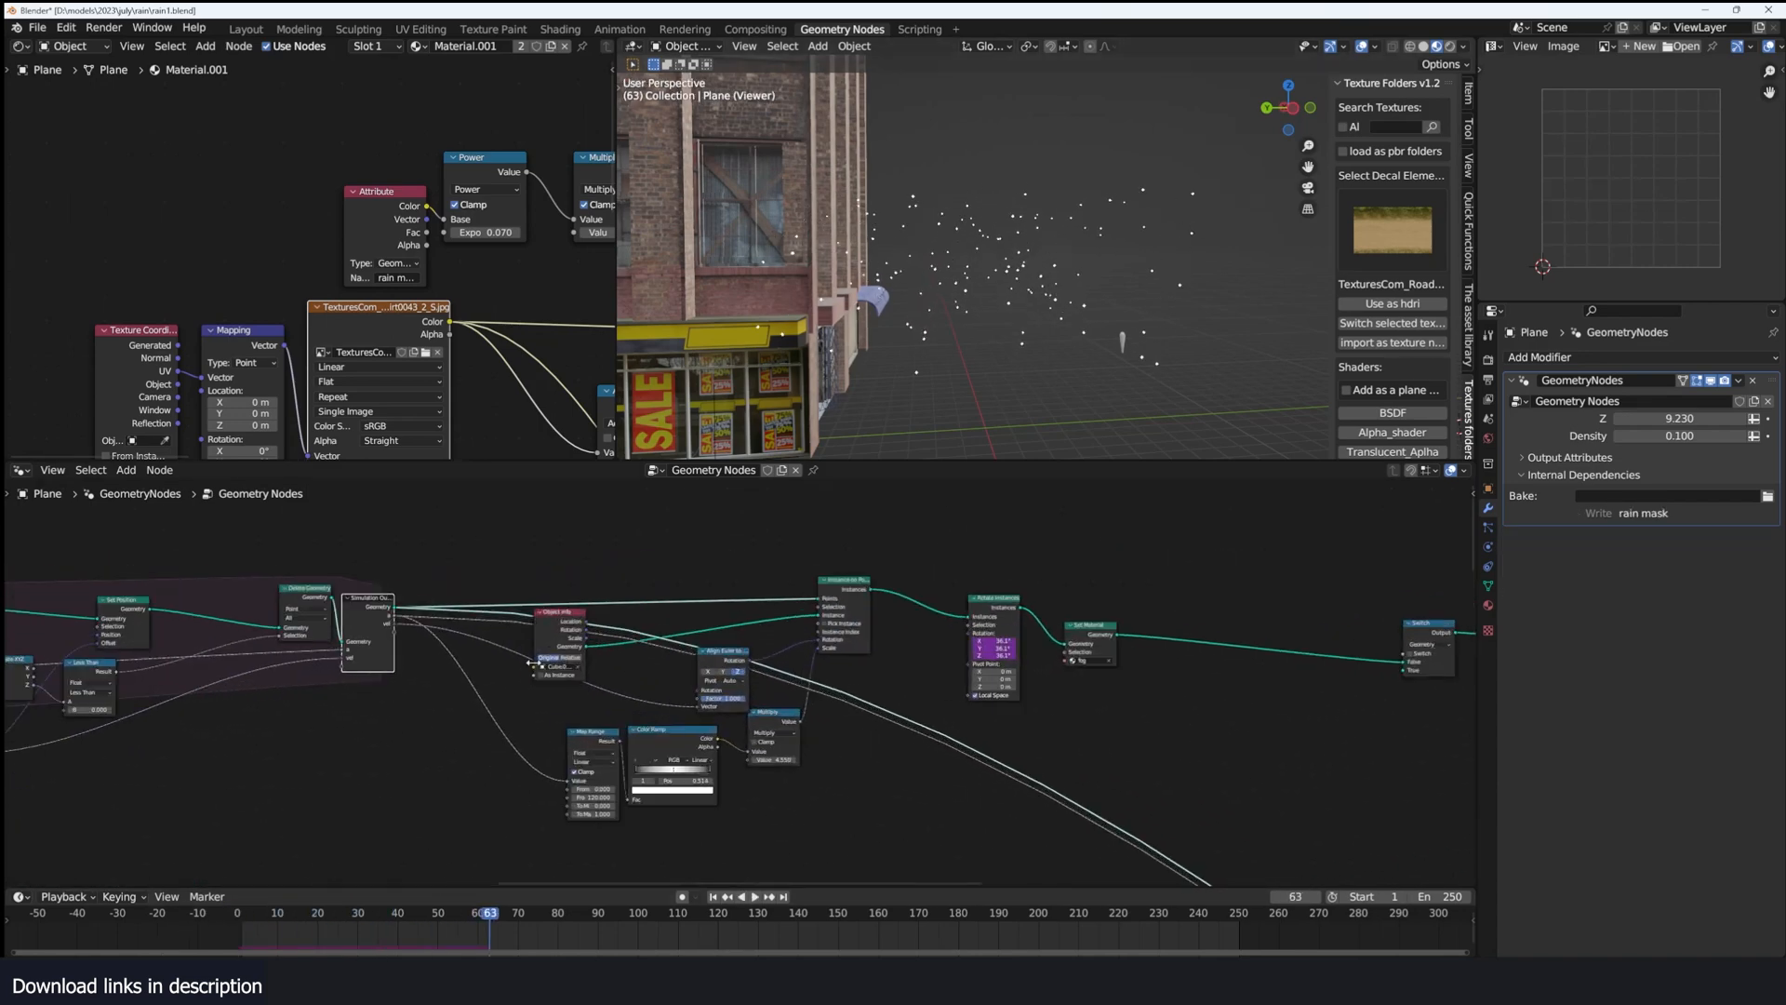
{"action": "scroll", "coordinate": [735, 670], "scroll_direction": "up", "scroll_amount": 3}
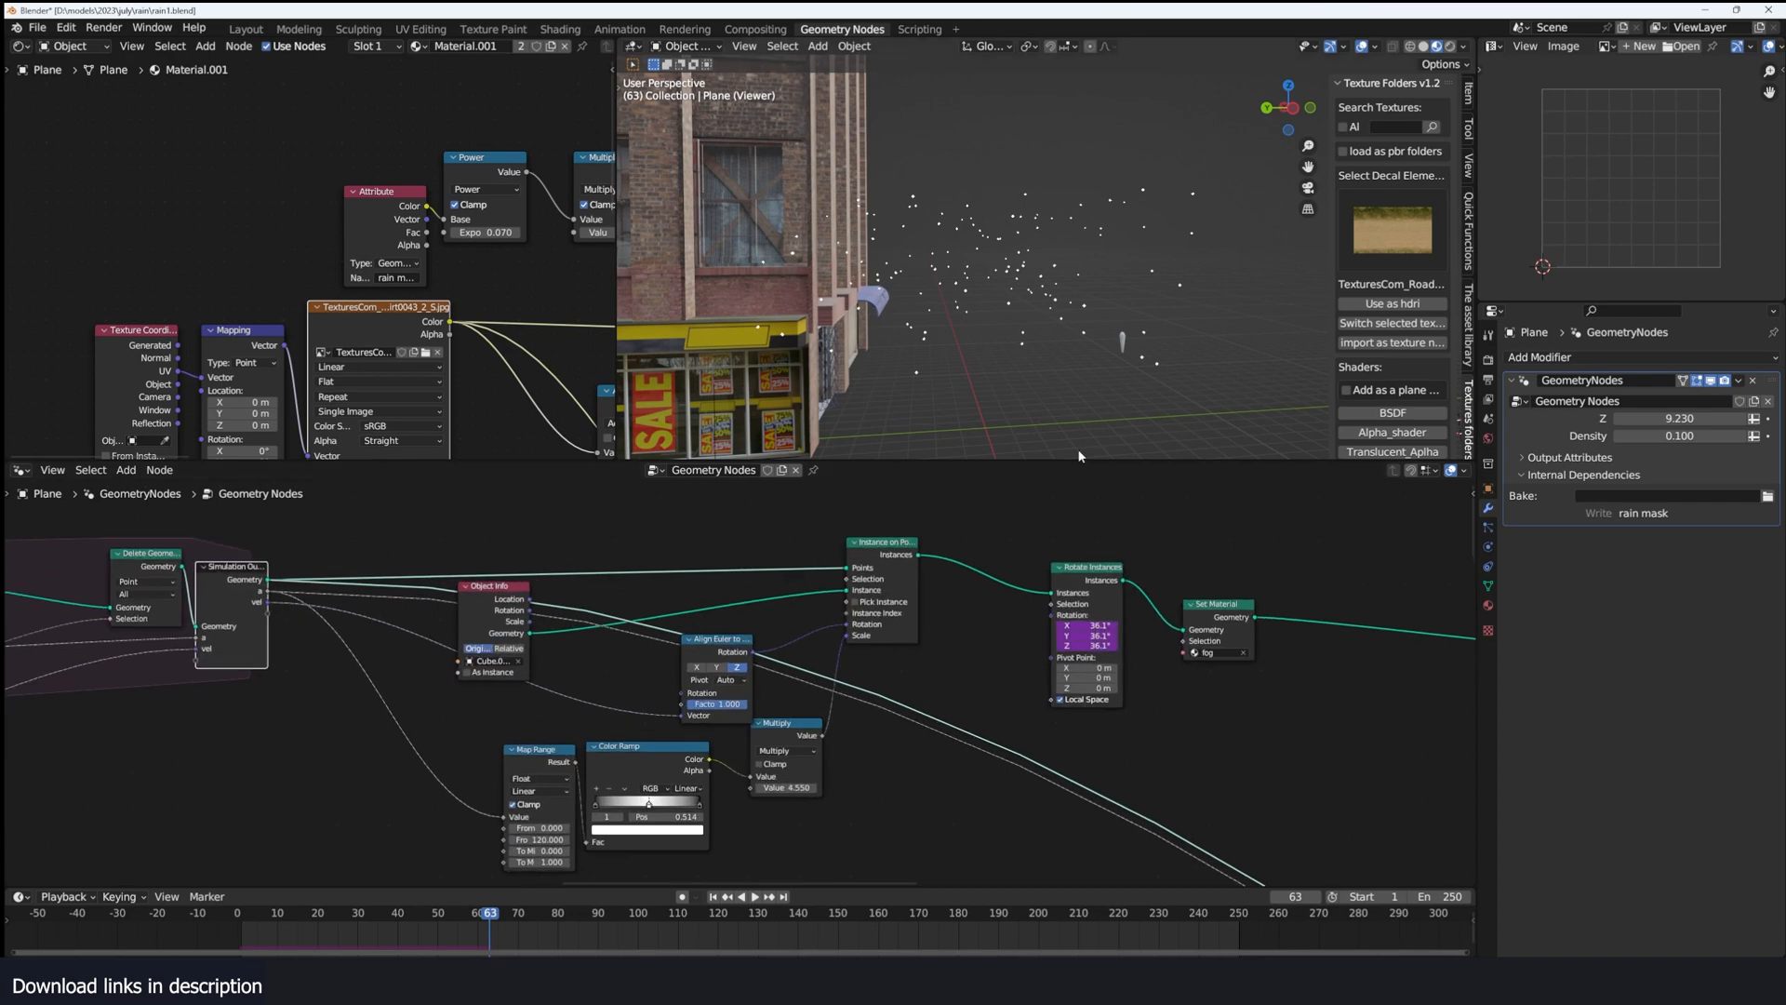
{"action": "scroll", "coordinate": [1150, 382], "scroll_direction": "down", "scroll_amount": 4}
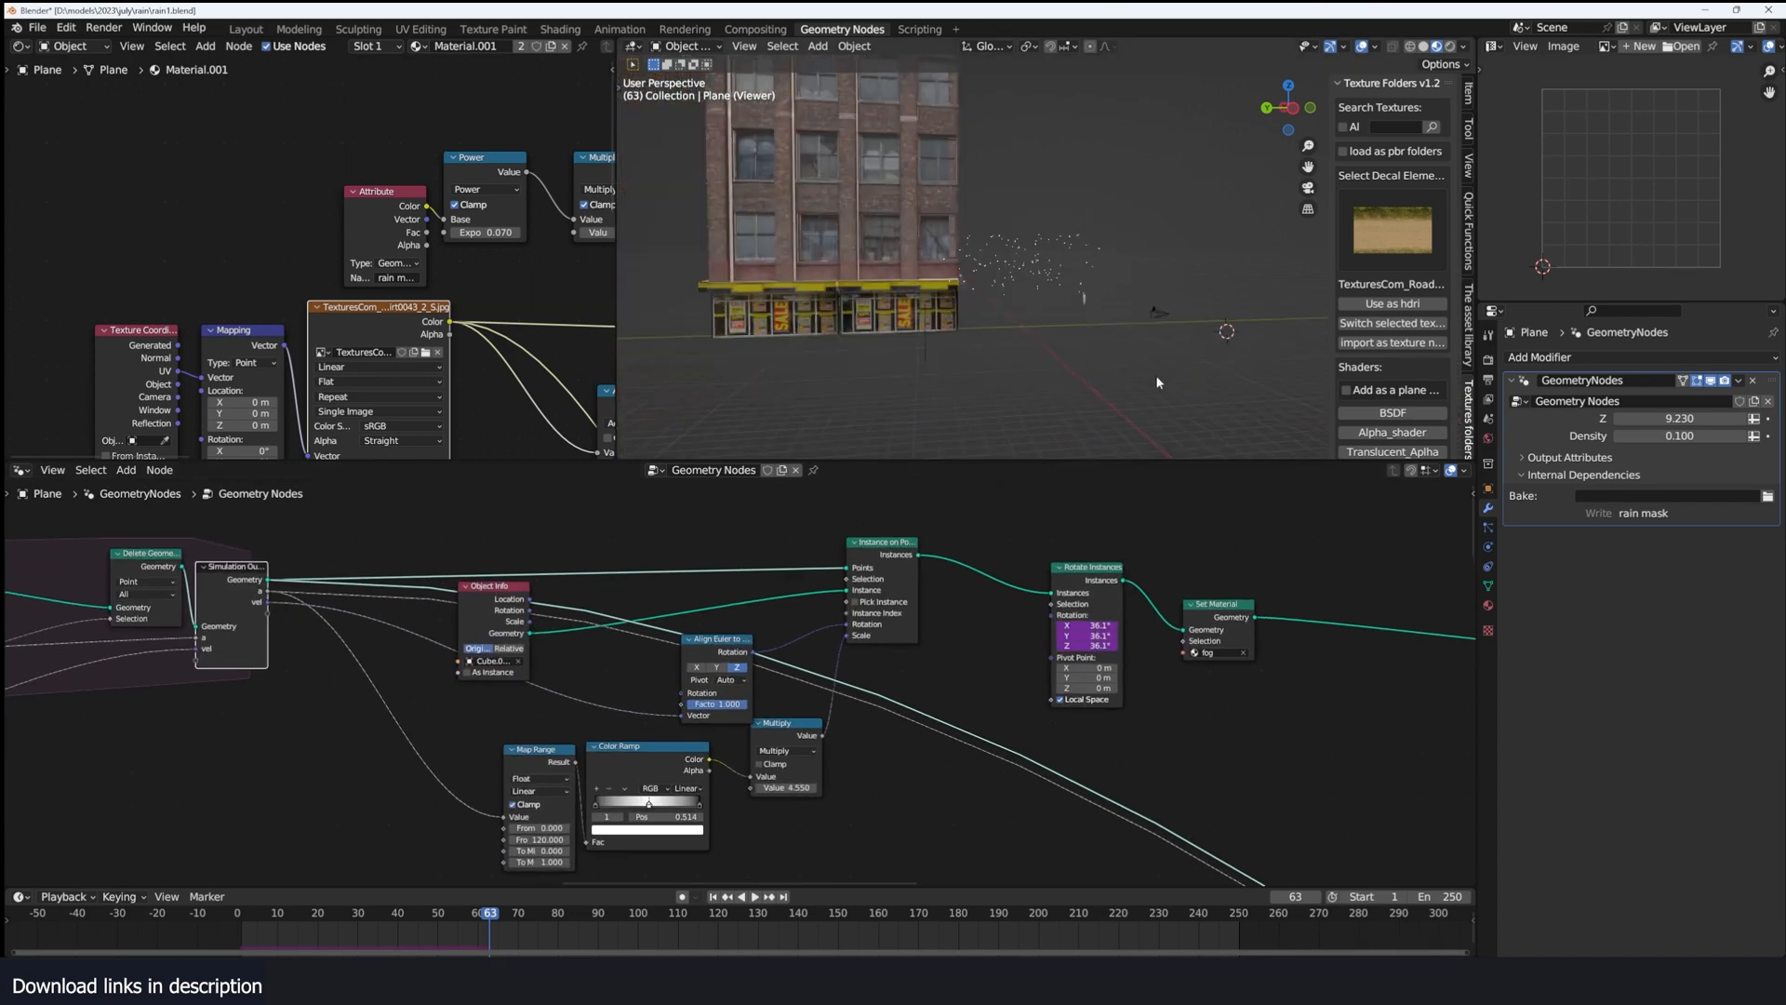
{"action": "left_click", "coordinate": [912, 556], "text": "ctrl+shift"}
Step: Select the spiky fog object Cube.001 and inspect its mesh up close in Edit Mode
{"action": "middle_click_drag", "start_coordinate": [1114, 310], "coordinate": [1147, 346]}
{"action": "left_click", "coordinate": [1147, 346]}
{"action": "scroll", "coordinate": [1081, 346], "scroll_direction": "up", "scroll_amount": 3}
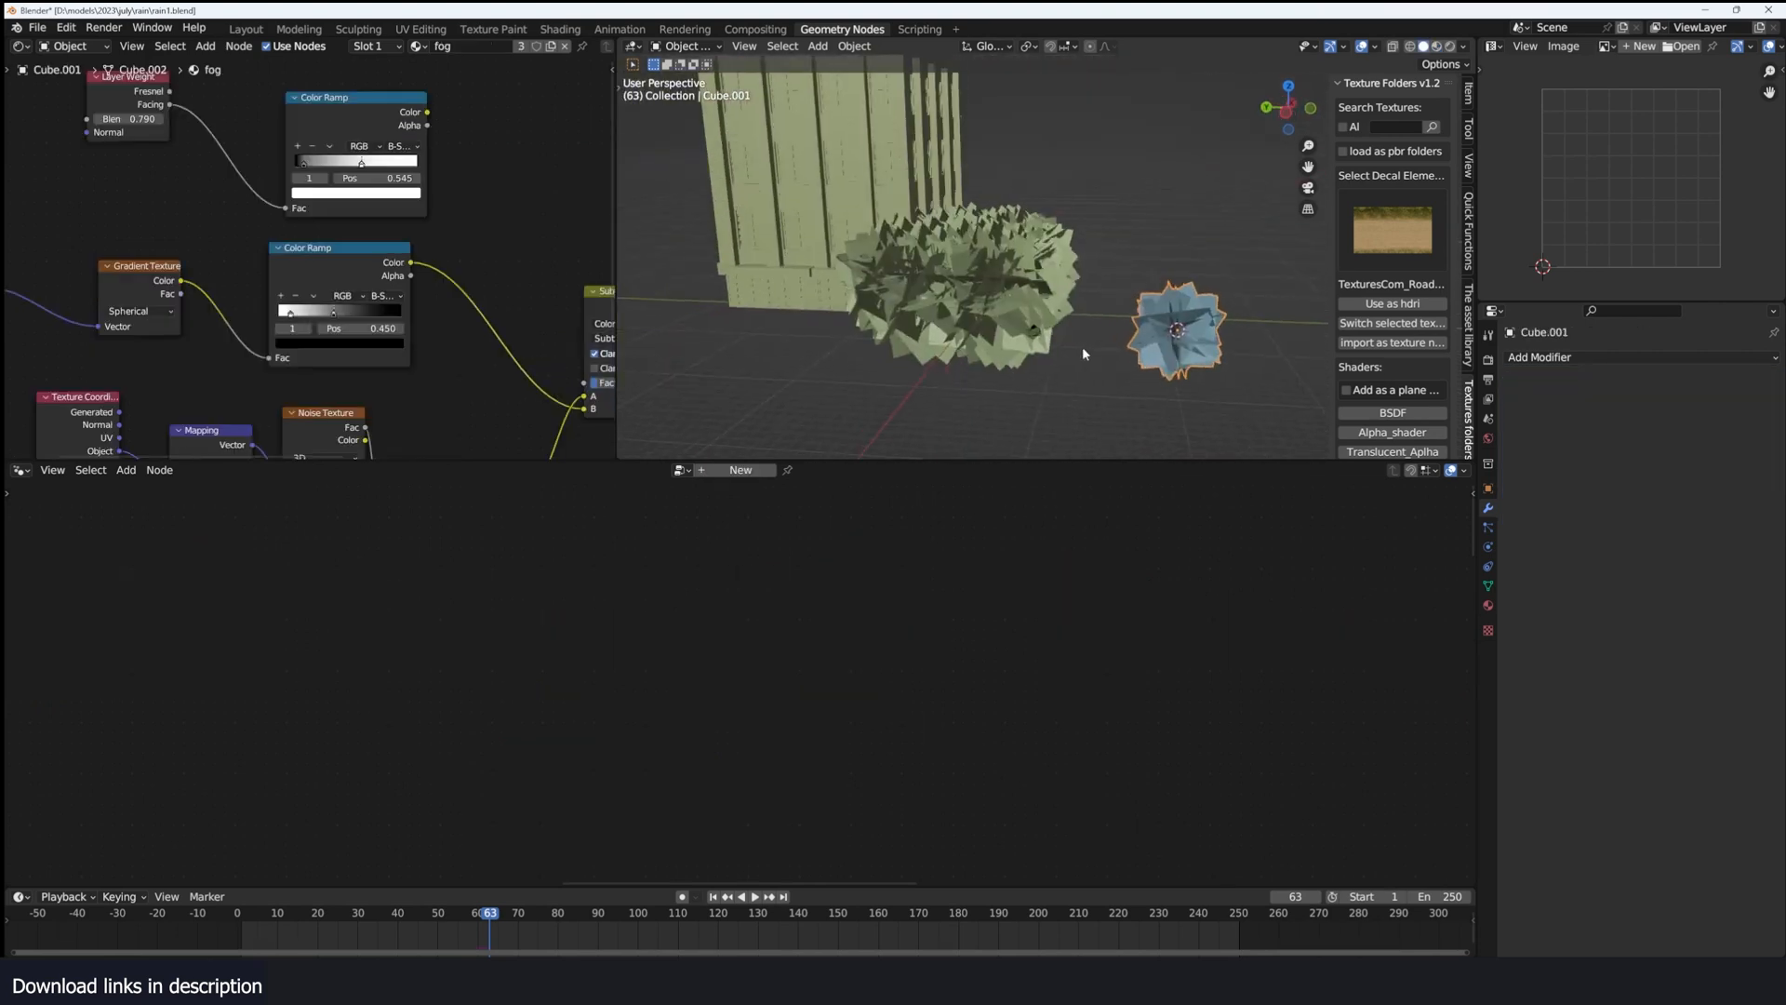
{"action": "key", "text": "Tab"}
{"action": "key", "text": "KP_Decimal"}
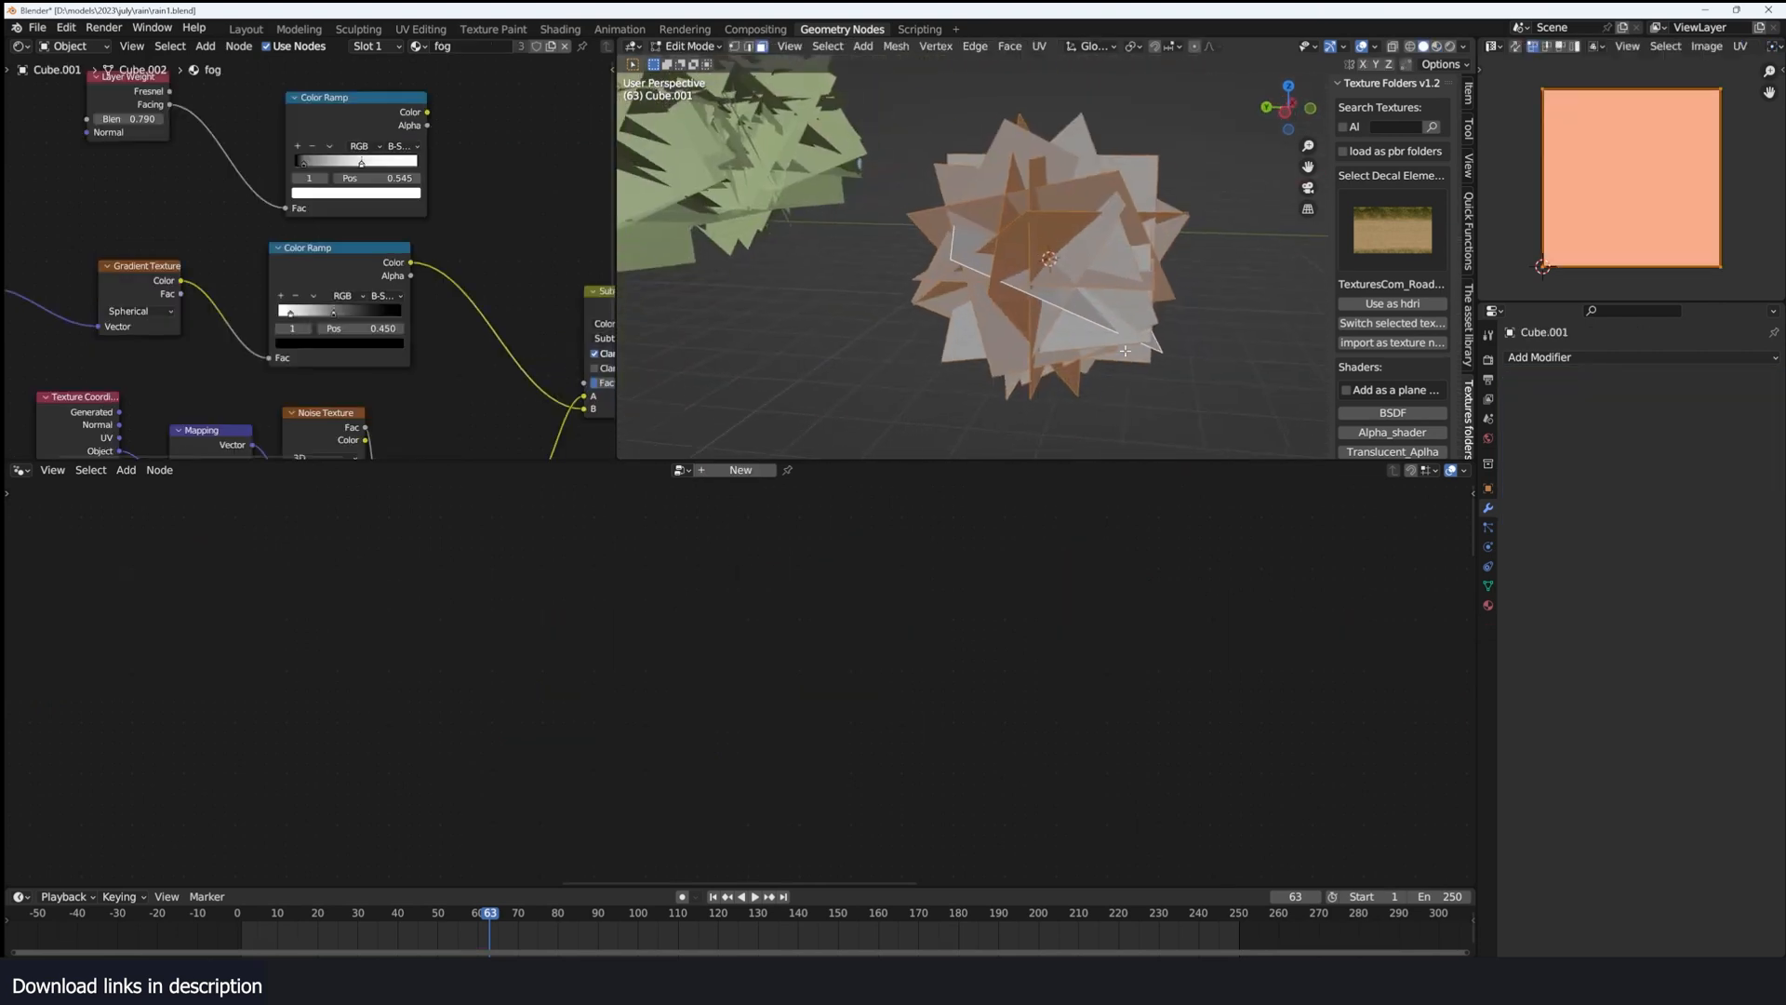
Step: Leave Edit Mode on the spiky fog object, add a new plane beside it, and open the plane for mesh editing
{"action": "middle_click_drag", "start_coordinate": [1126, 351], "coordinate": [953, 386]}
{"action": "key", "text": "Tab"}
{"action": "scroll", "coordinate": [1134, 350], "scroll_direction": "down", "scroll_amount": 3}
{"action": "key", "text": "shift+a"}
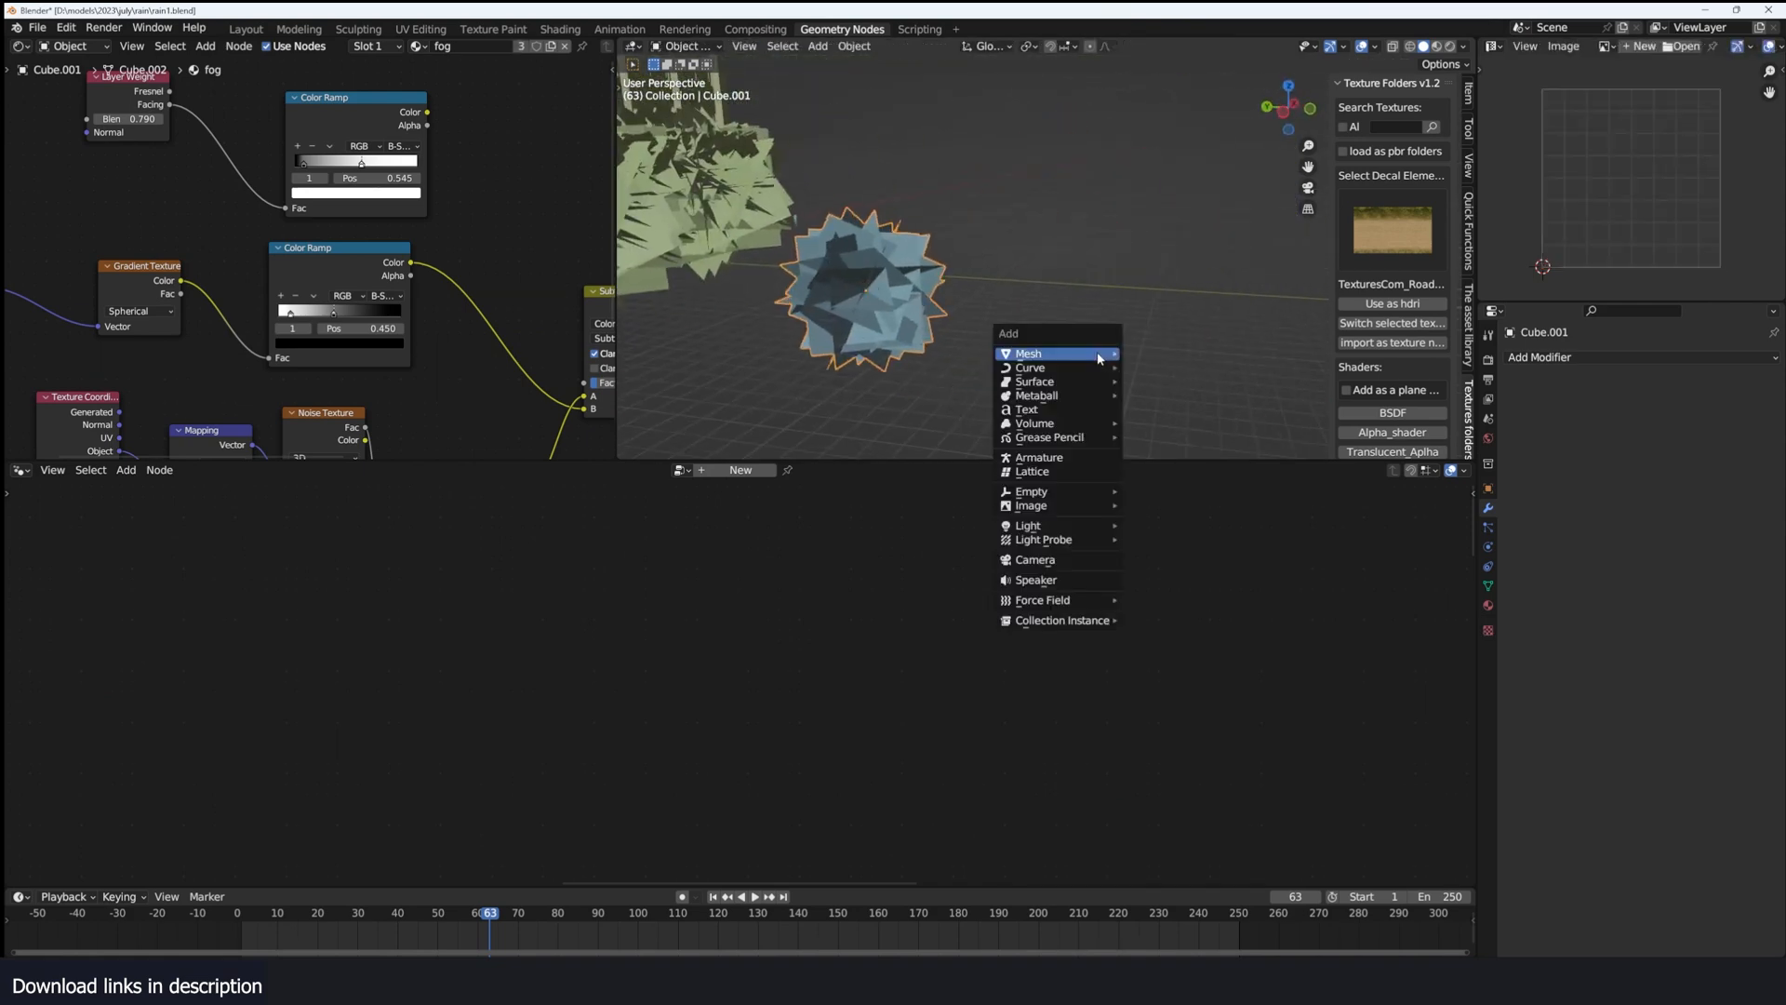
{"action": "mouse_move", "coordinate": [1070, 359]}
{"action": "left_click", "coordinate": [1134, 355]}
{"action": "key", "text": "Tab"}
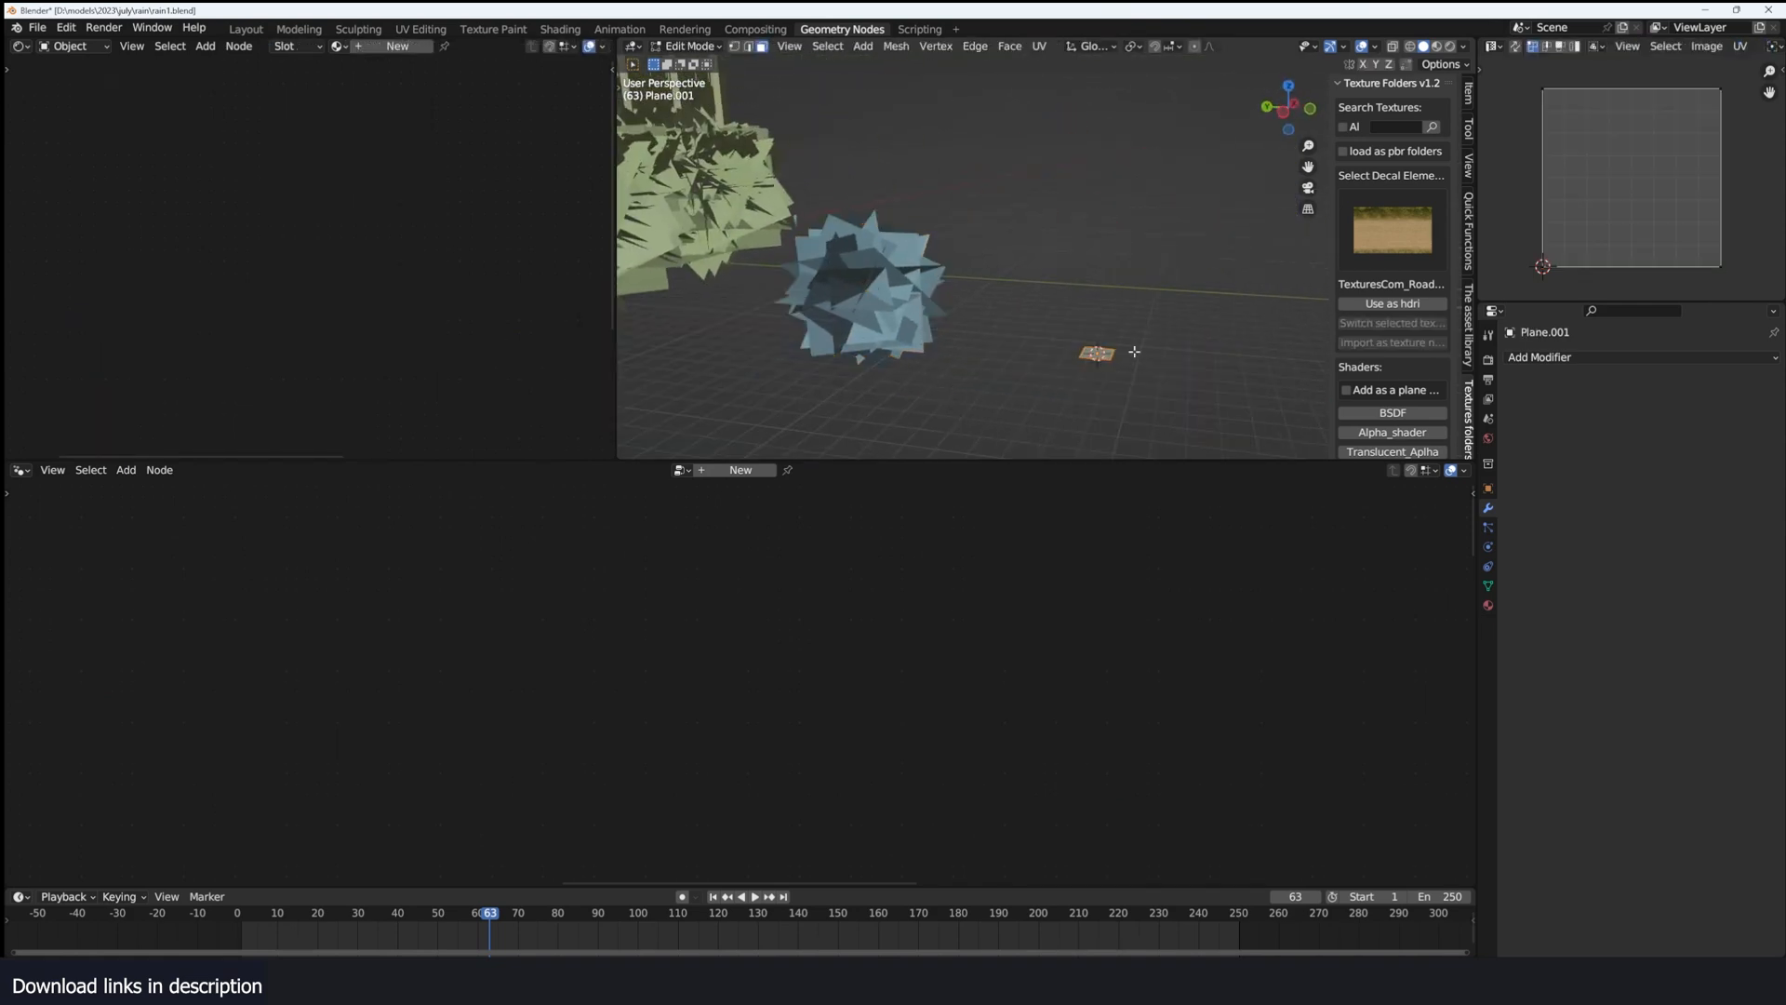
Step: Duplicate the plane's face in place, rotate the copies about X and freely to cross each other, and delete the plane
{"action": "right_click", "coordinate": [1134, 352]}
{"action": "key", "text": "r"}
{"action": "key", "text": "x"}
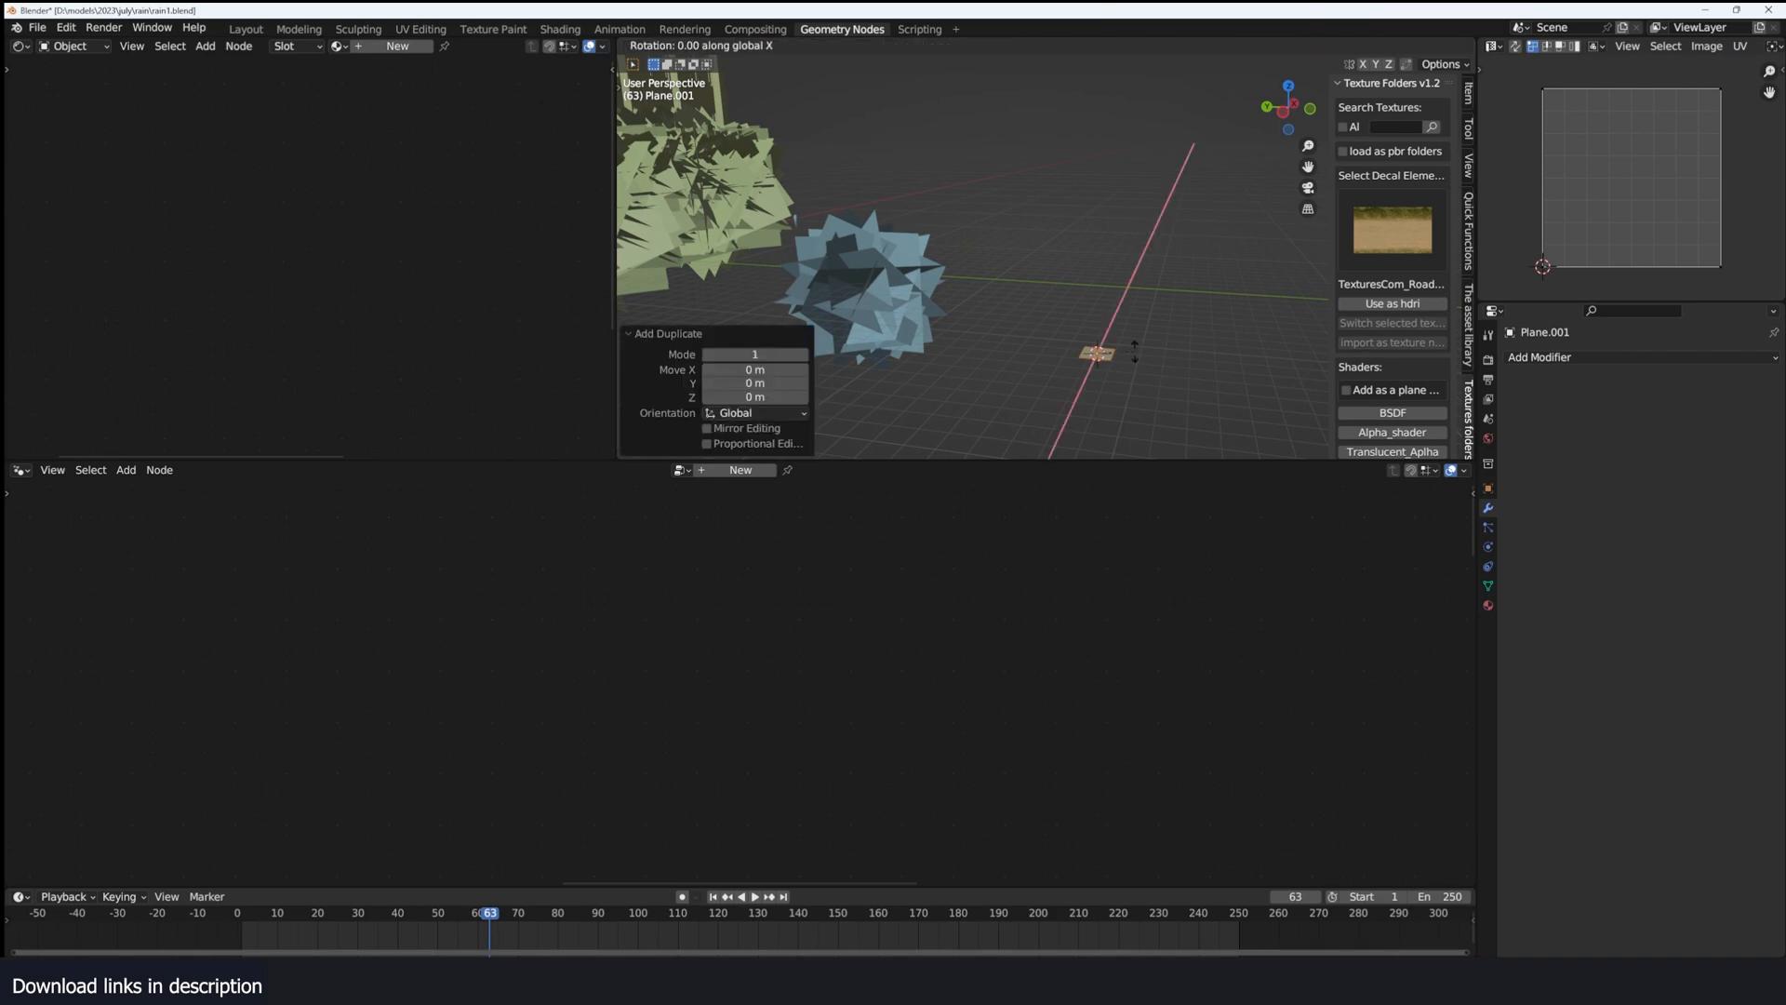
{"action": "key", "text": "Return"}
{"action": "key", "text": "r"}
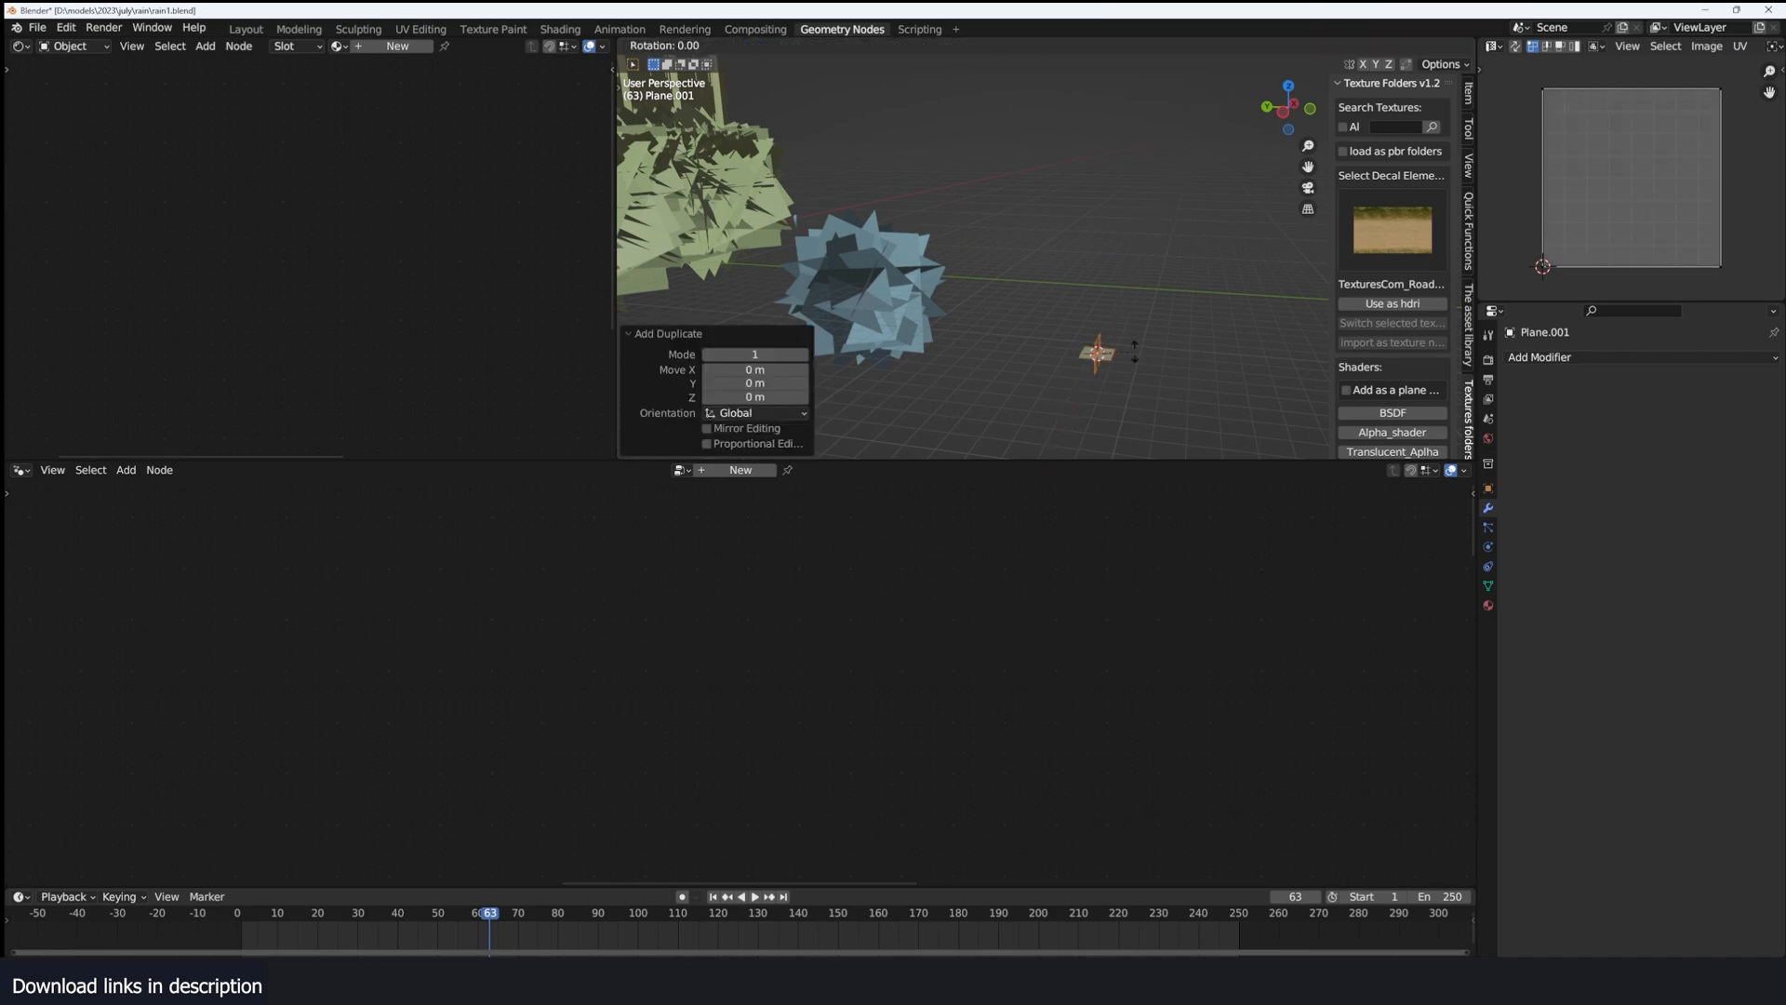
{"action": "key", "text": "r"}
{"action": "key", "text": "Return"}
{"action": "key", "text": "Tab"}
{"action": "key", "text": "Tab"}
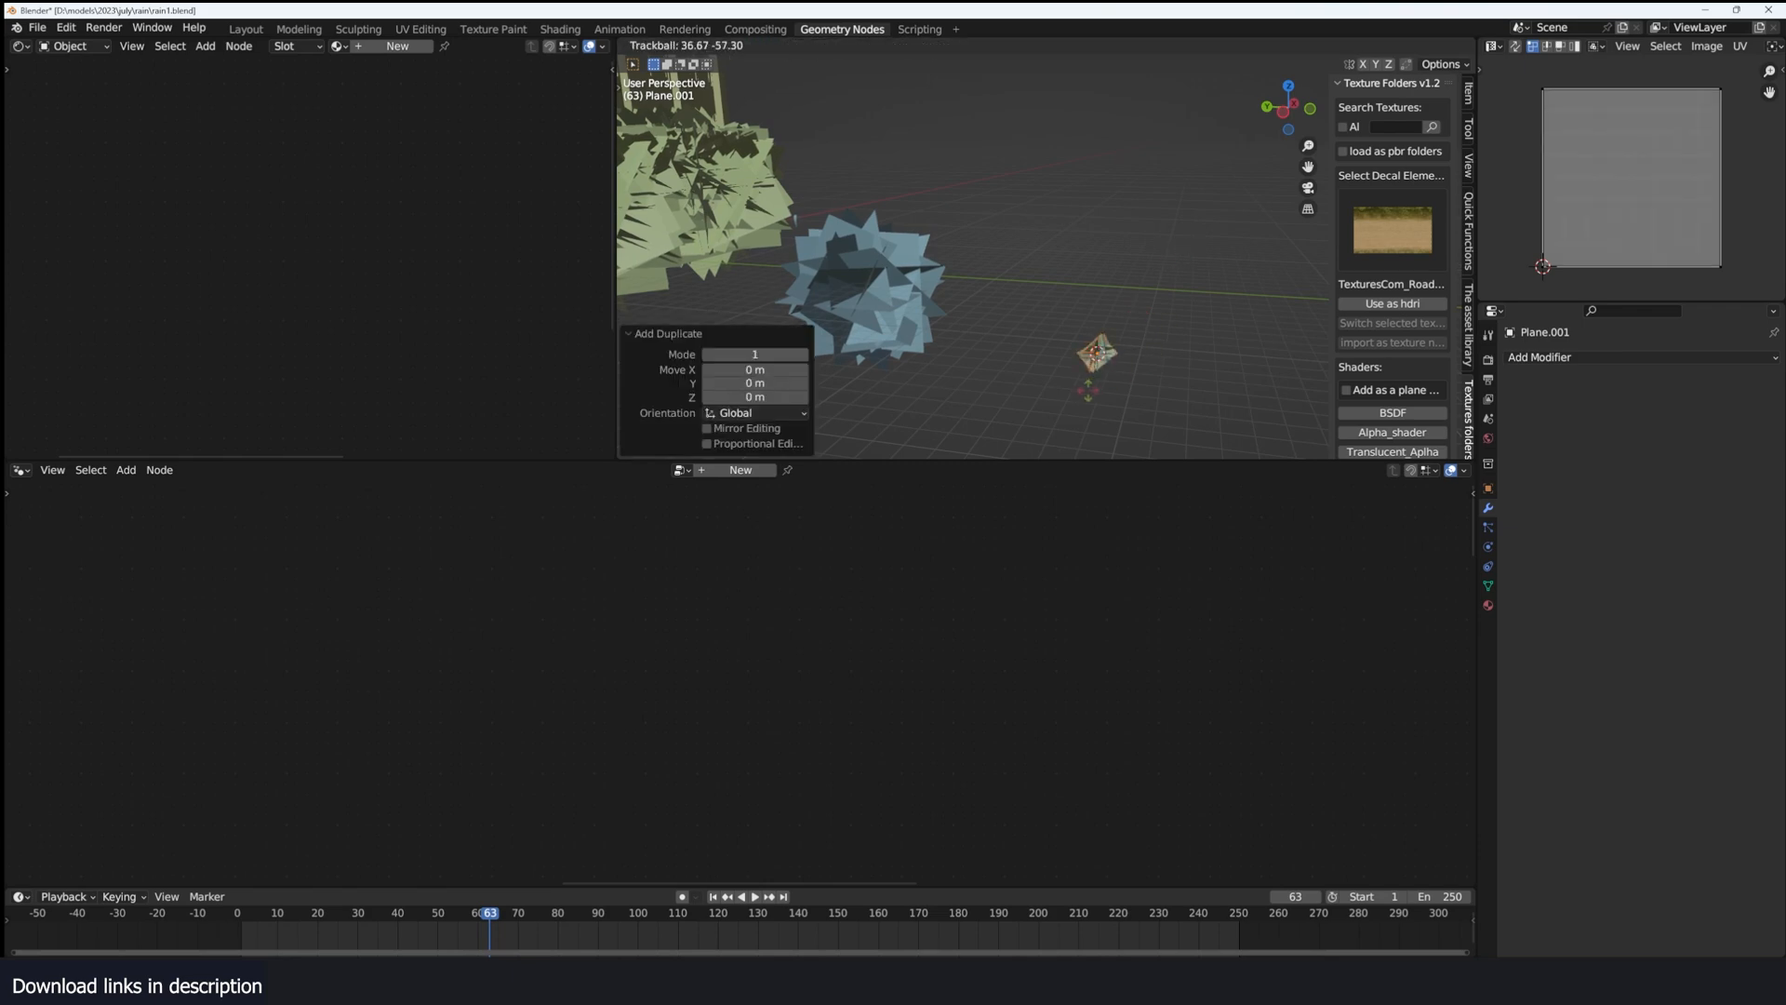
{"action": "key", "text": "x"}
{"action": "left_click", "coordinate": [1125, 365]}
Step: Select the spiky object Cube.001, examine its fog material nodes, and switch the viewport to Material Preview shading
{"action": "left_click", "coordinate": [891, 344]}
{"action": "scroll", "coordinate": [322, 272], "scroll_direction": "down", "scroll_amount": 6}
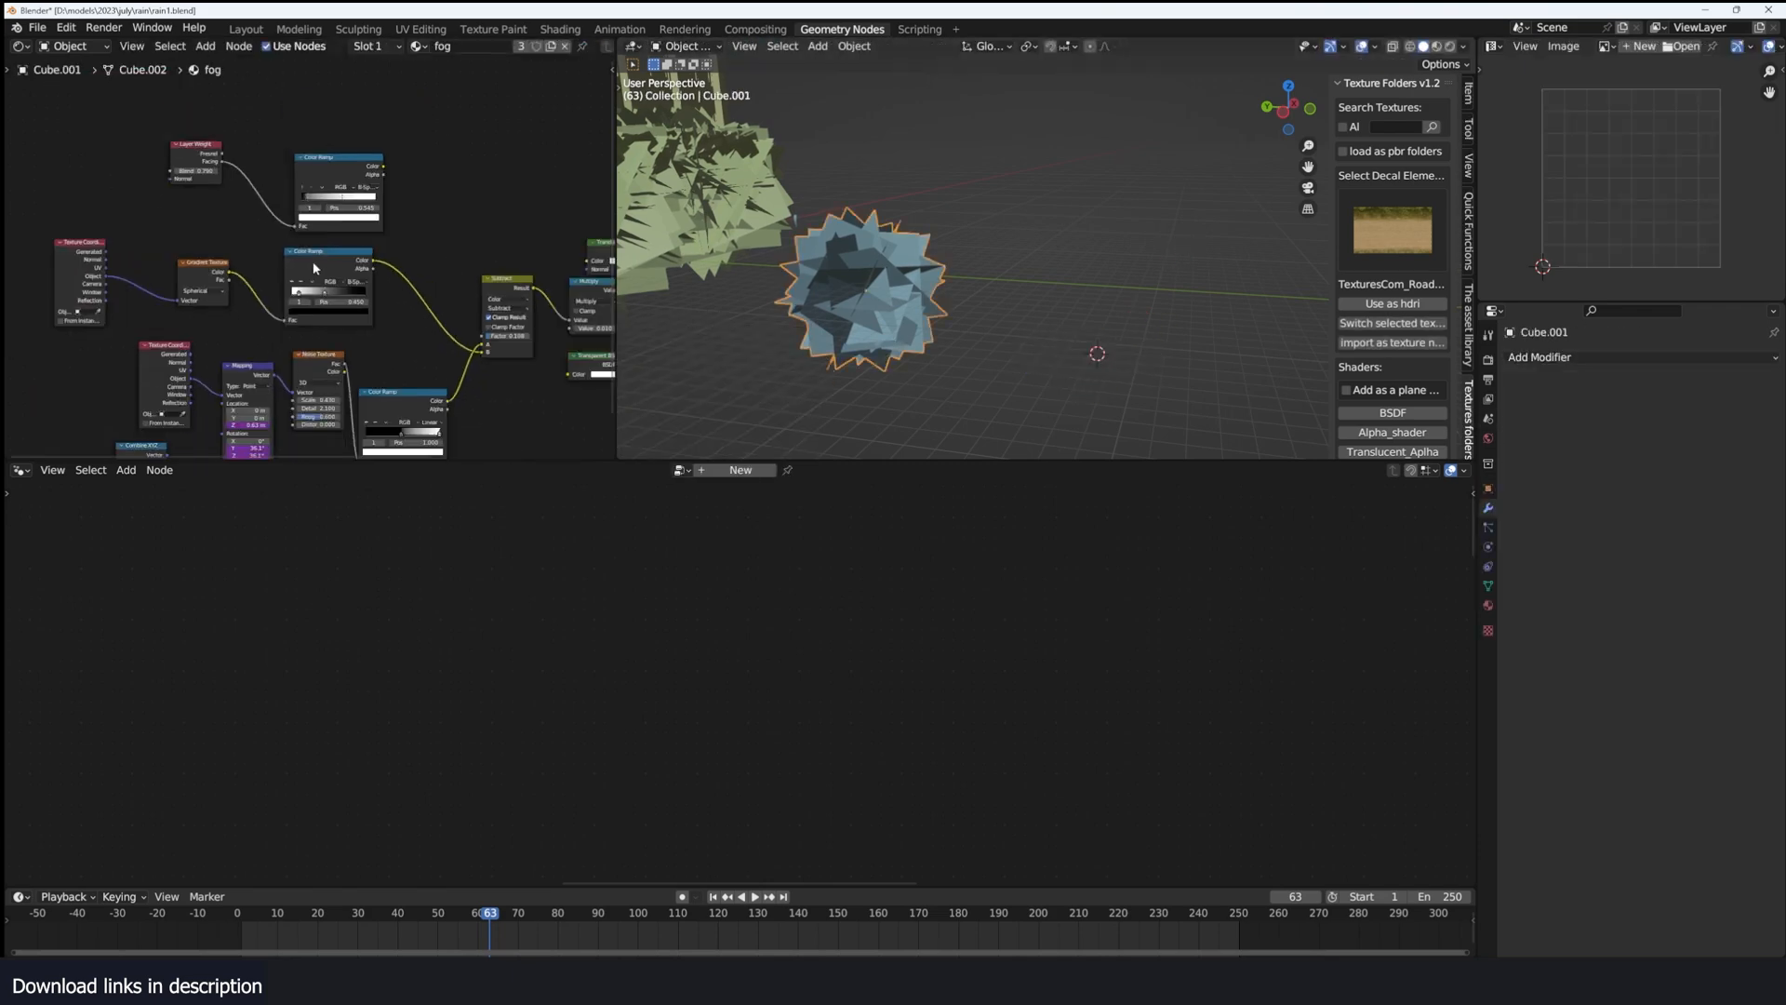
{"action": "scroll", "coordinate": [276, 304], "scroll_direction": "up", "scroll_amount": 1}
{"action": "middle_click_drag", "start_coordinate": [344, 296], "coordinate": [136, 291]}
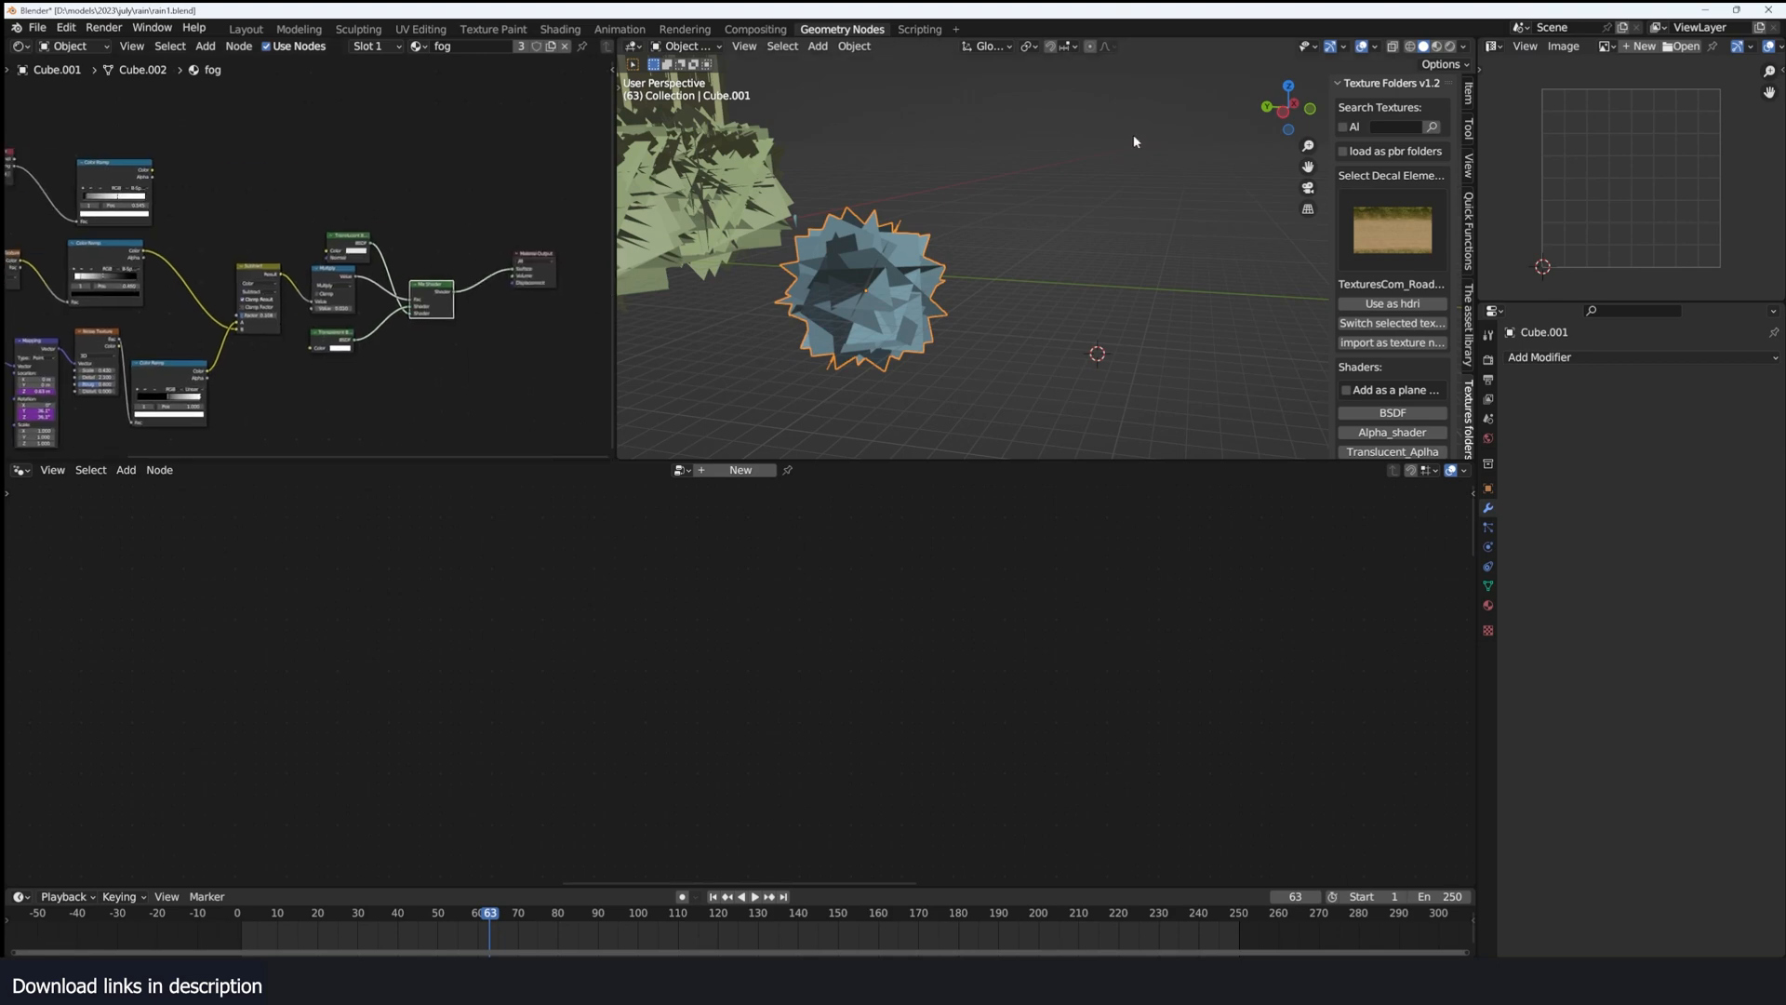
{"action": "left_click", "coordinate": [1443, 48]}
{"action": "scroll", "coordinate": [802, 283], "scroll_direction": "up", "scroll_amount": 4}
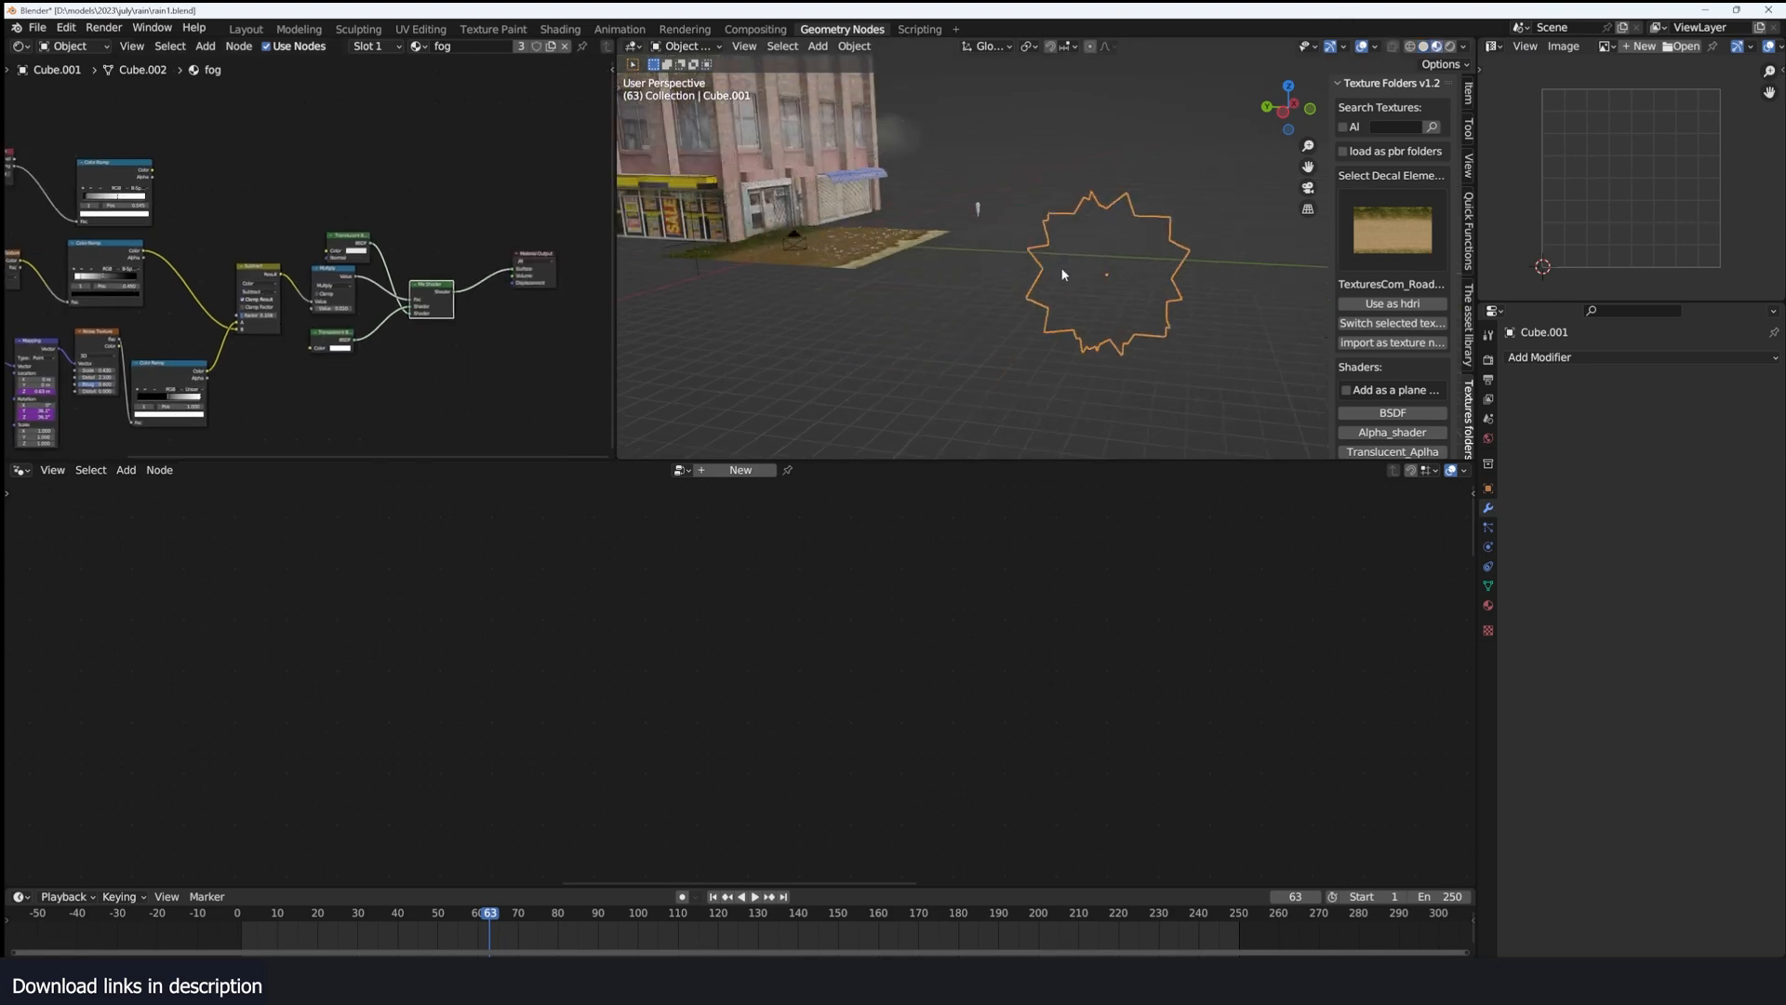
Step: Duplicate the spiky fog object, place the copy about 12.8 m away, and give it a separate fog.001 material
{"action": "key", "text": "shift+d"}
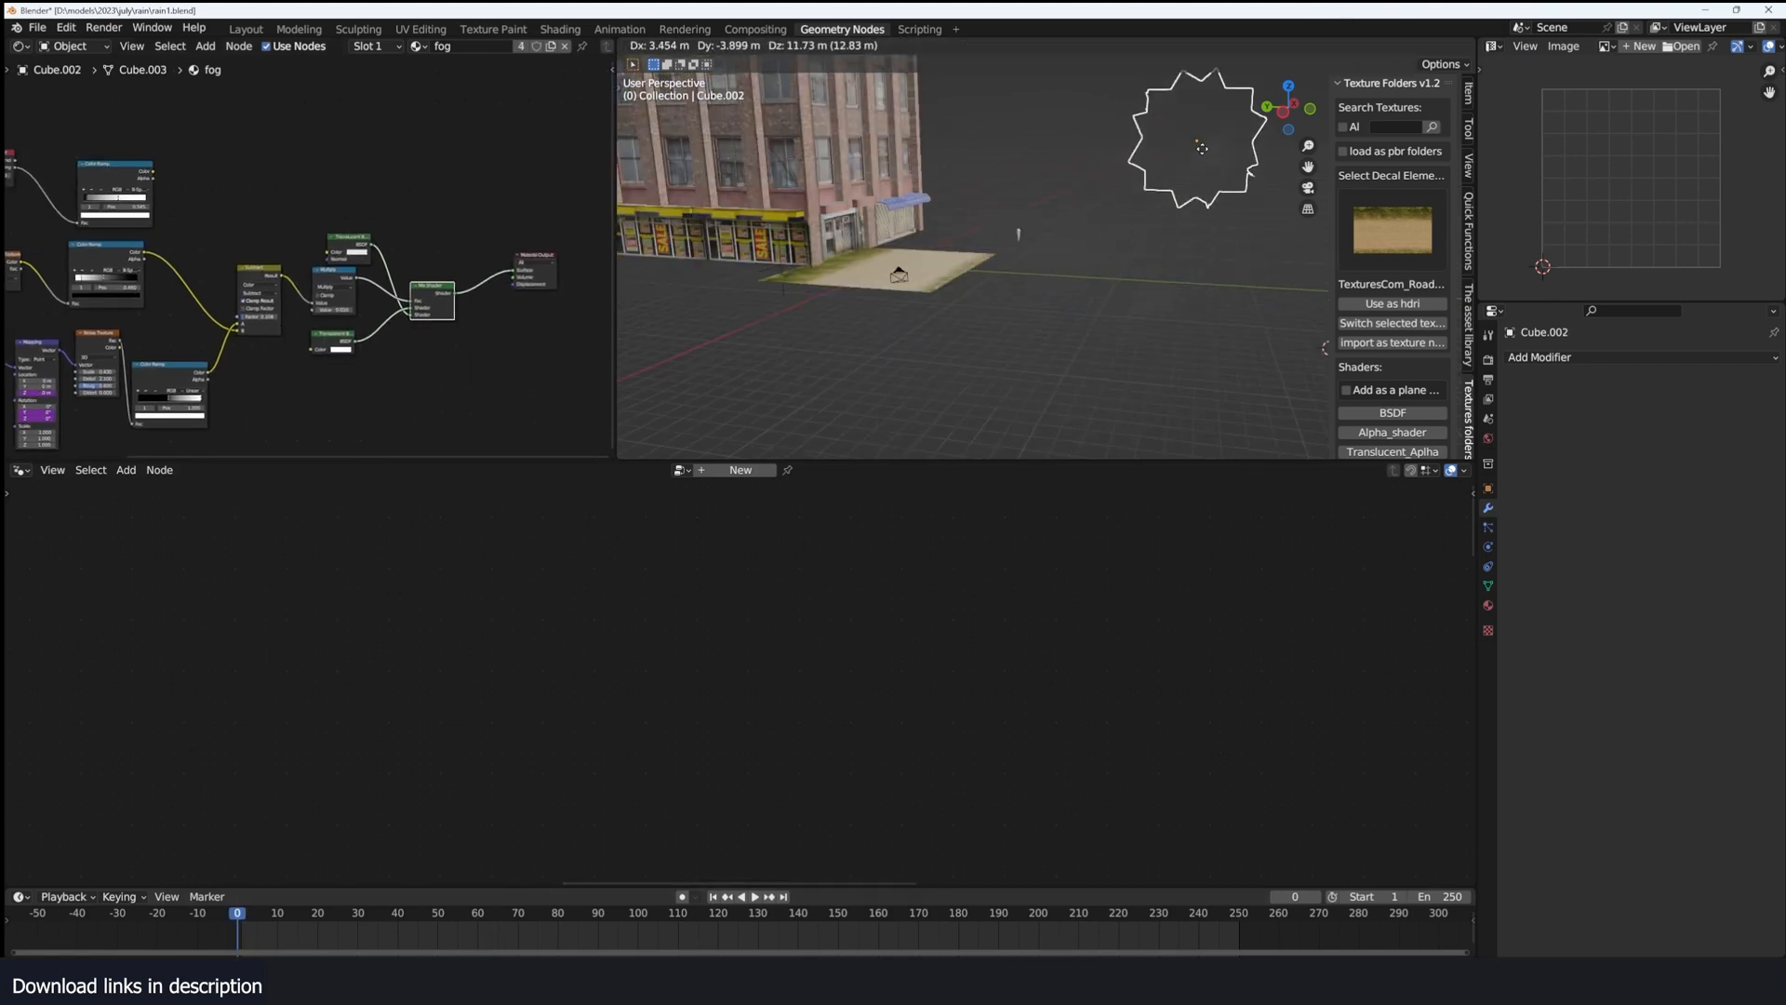
{"action": "left_click", "coordinate": [1173, 256]}
{"action": "middle_click_drag", "start_coordinate": [1102, 243], "coordinate": [967, 337]}
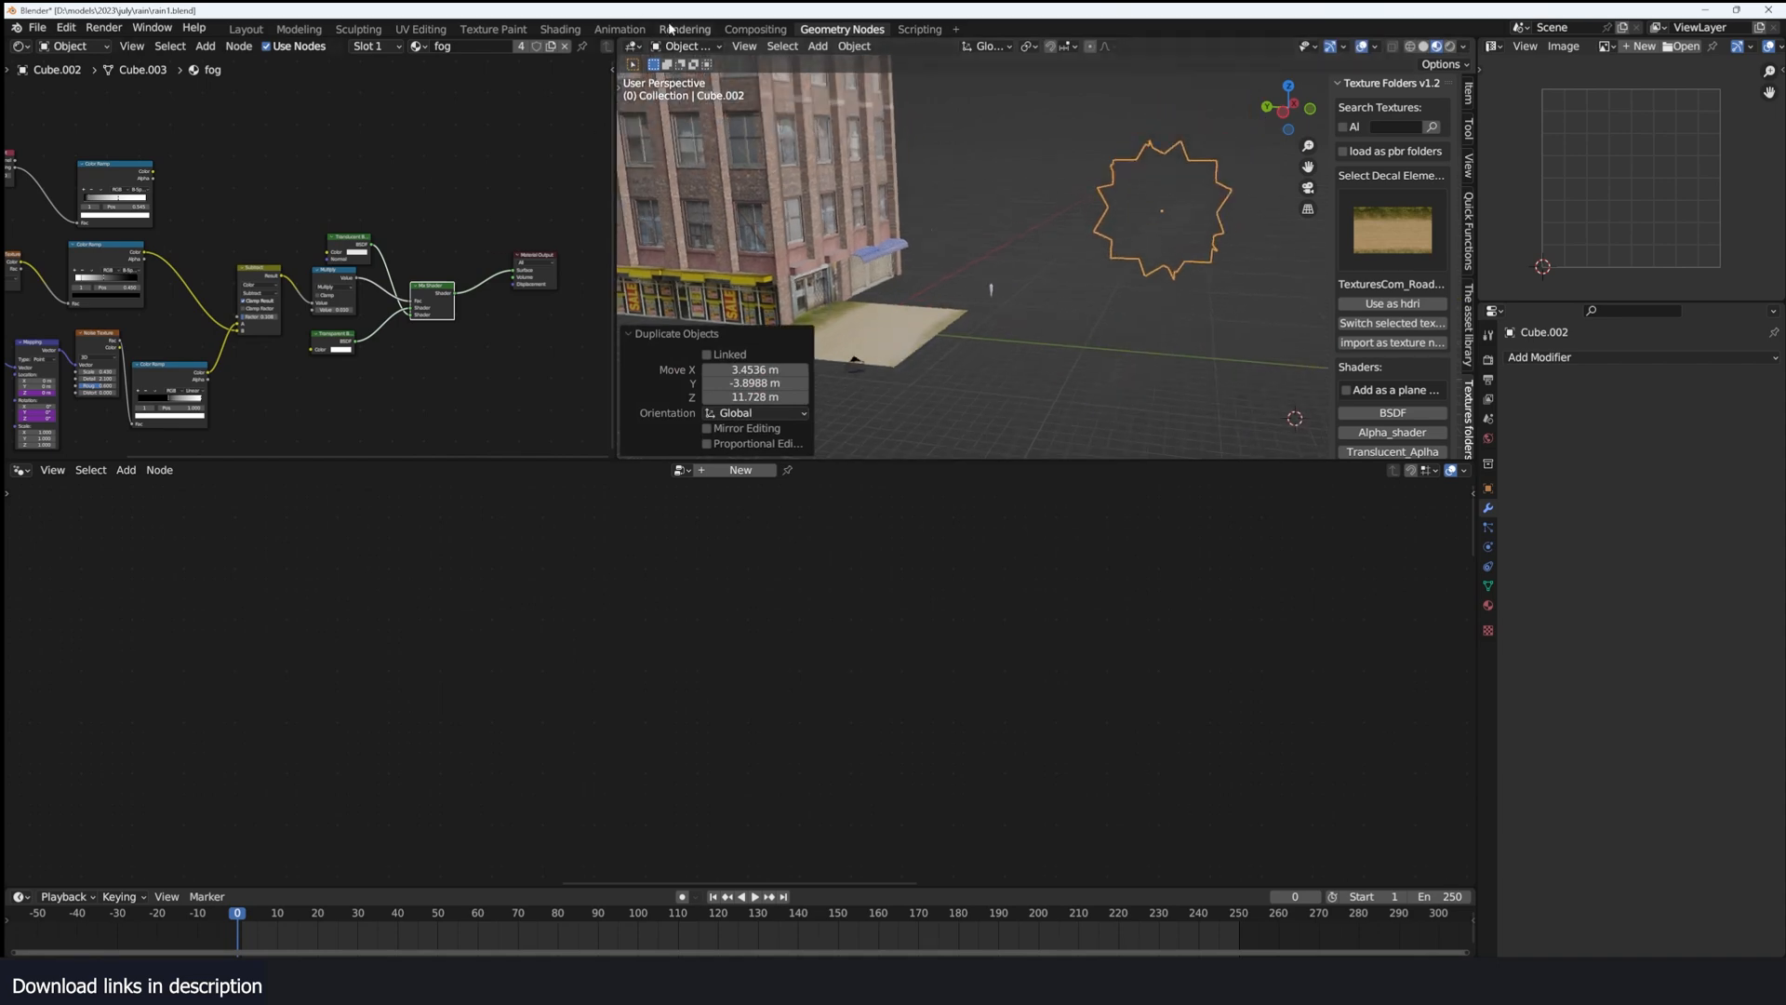
{"action": "middle_click_drag", "start_coordinate": [281, 222], "coordinate": [403, 223]}
{"action": "scroll", "coordinate": [403, 243], "scroll_direction": "up", "scroll_amount": 2}
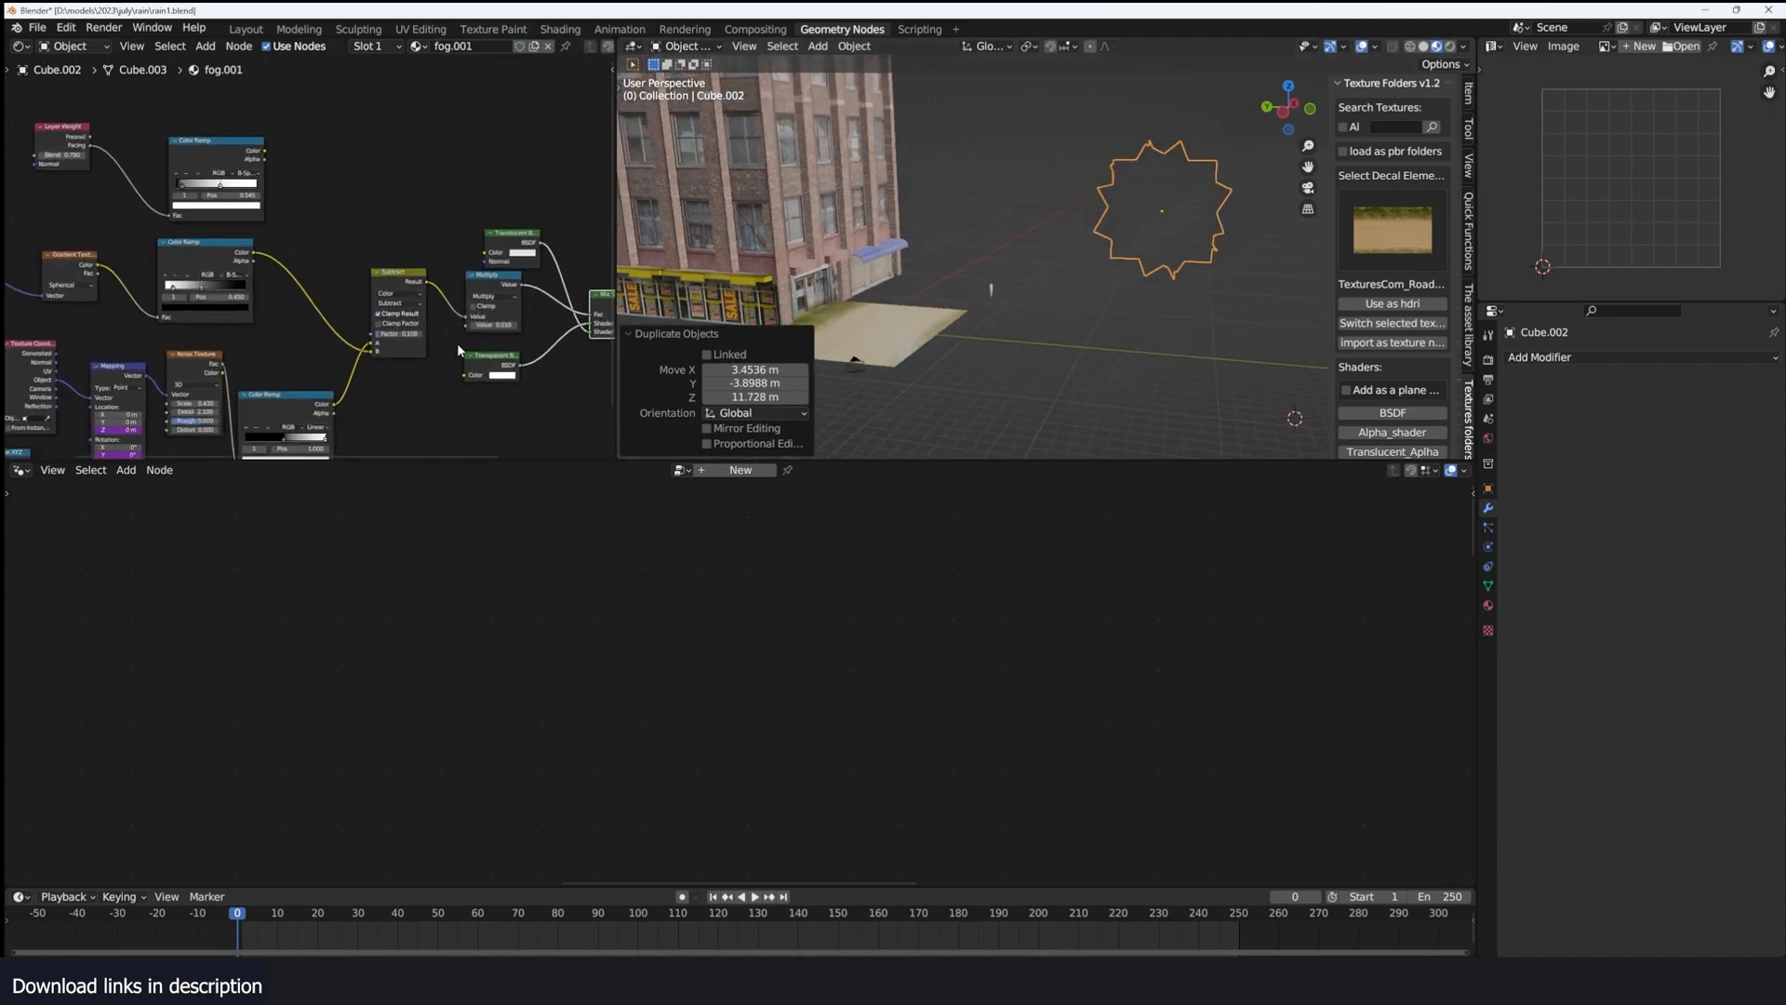
{"action": "scroll", "coordinate": [463, 347], "scroll_direction": "down", "scroll_amount": 2}
{"action": "middle_click_drag", "start_coordinate": [462, 347], "coordinate": [450, 290]}
Step: Preview the spherical Gradient Texture on the duplicated fog object and examine it from different angles
{"action": "middle_click_drag", "start_coordinate": [1105, 253], "coordinate": [1043, 317], "text": "shift"}
{"action": "scroll", "coordinate": [277, 255], "scroll_direction": "up", "scroll_amount": 1}
{"action": "middle_click_drag", "start_coordinate": [277, 255], "coordinate": [469, 326]}
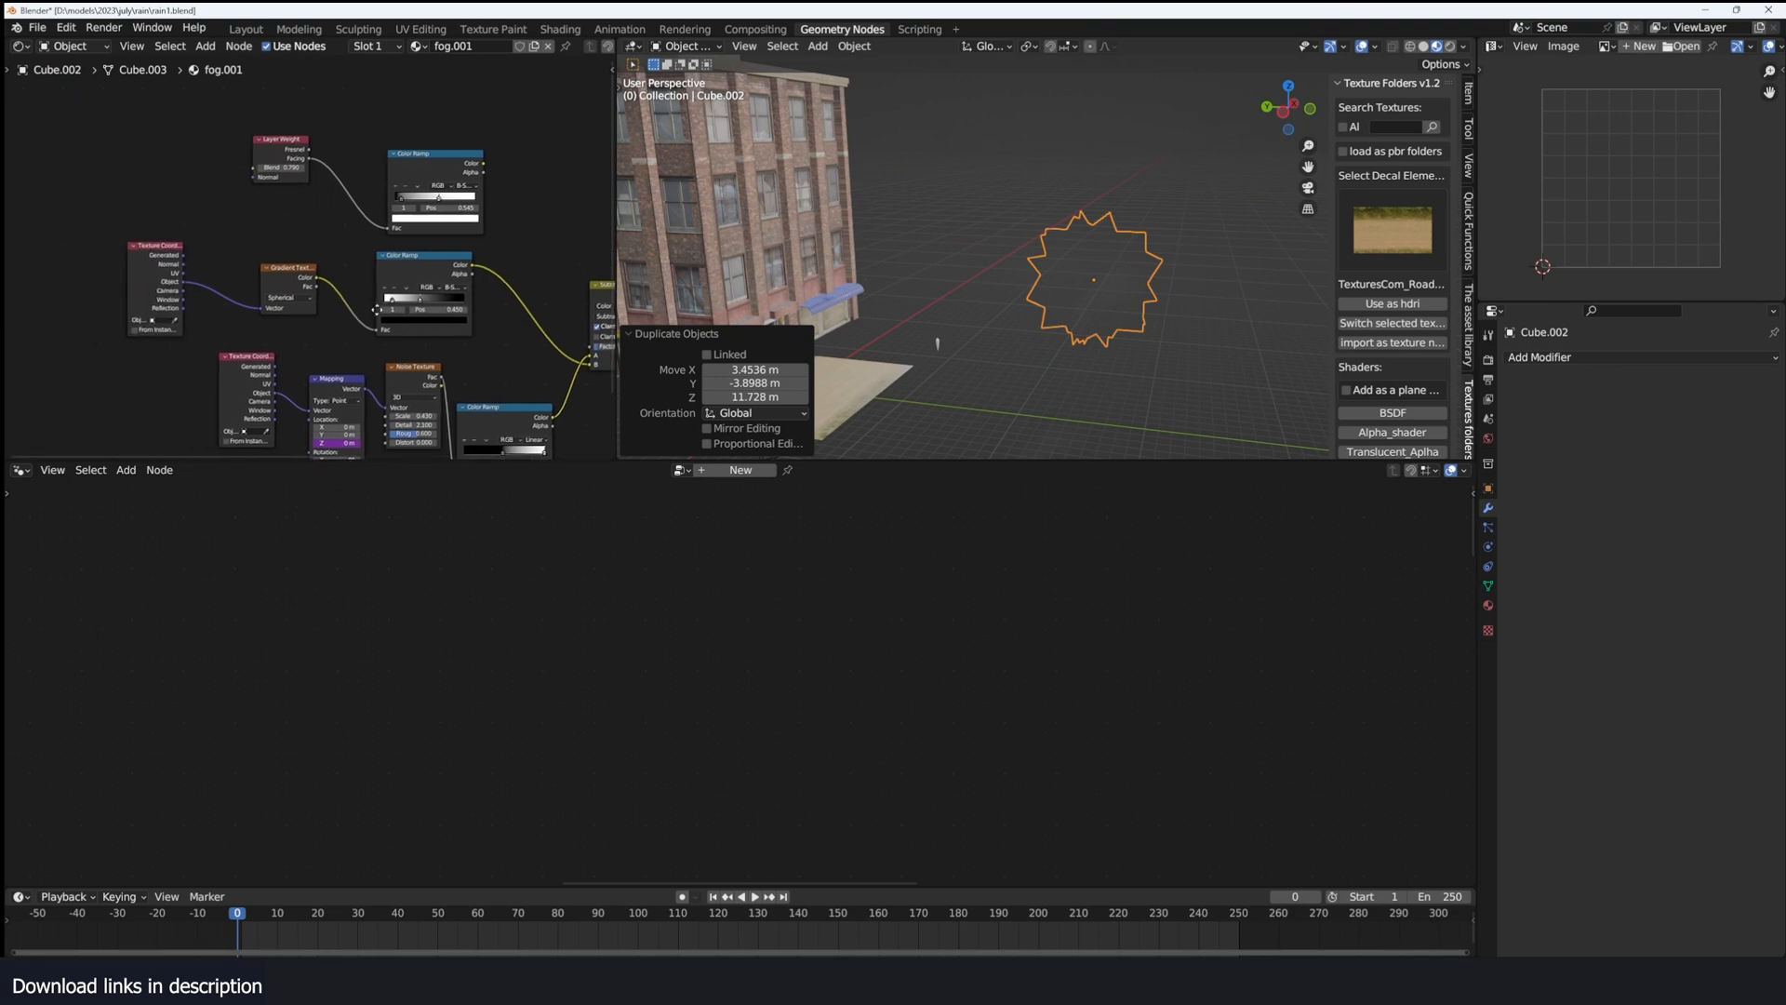
{"action": "scroll", "coordinate": [297, 279], "scroll_direction": "up", "scroll_amount": 1}
{"action": "left_click", "coordinate": [316, 288], "text": "ctrl+shift"}
{"action": "scroll", "coordinate": [969, 284], "scroll_direction": "up", "scroll_amount": 6}
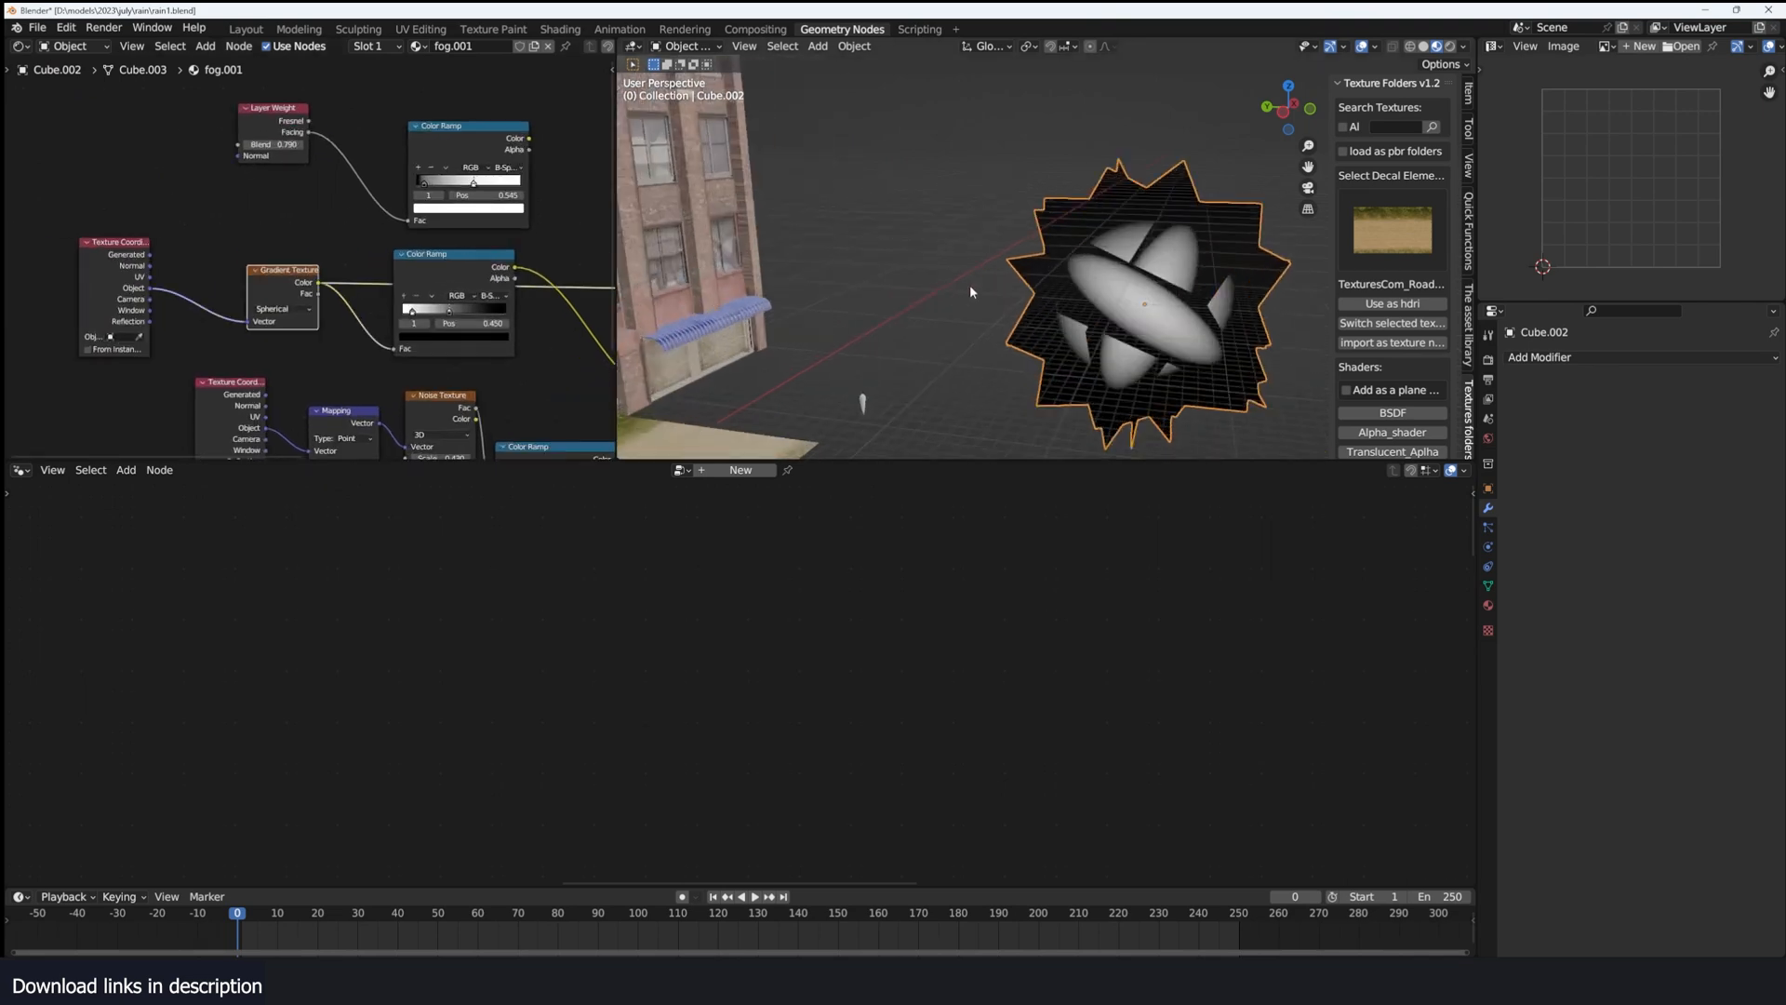
{"action": "middle_click_drag", "start_coordinate": [1051, 325], "coordinate": [1163, 270]}
{"action": "scroll", "coordinate": [1098, 207], "scroll_direction": "down", "scroll_amount": 4}
Step: Preview the Color Ramp fed by the Gradient Texture and examine its falloff on the fog object
{"action": "scroll", "coordinate": [488, 268], "scroll_direction": "up", "scroll_amount": 1}
{"action": "middle_click_drag", "start_coordinate": [487, 268], "coordinate": [325, 290]}
{"action": "left_click", "coordinate": [336, 298], "text": "ctrl+shift"}
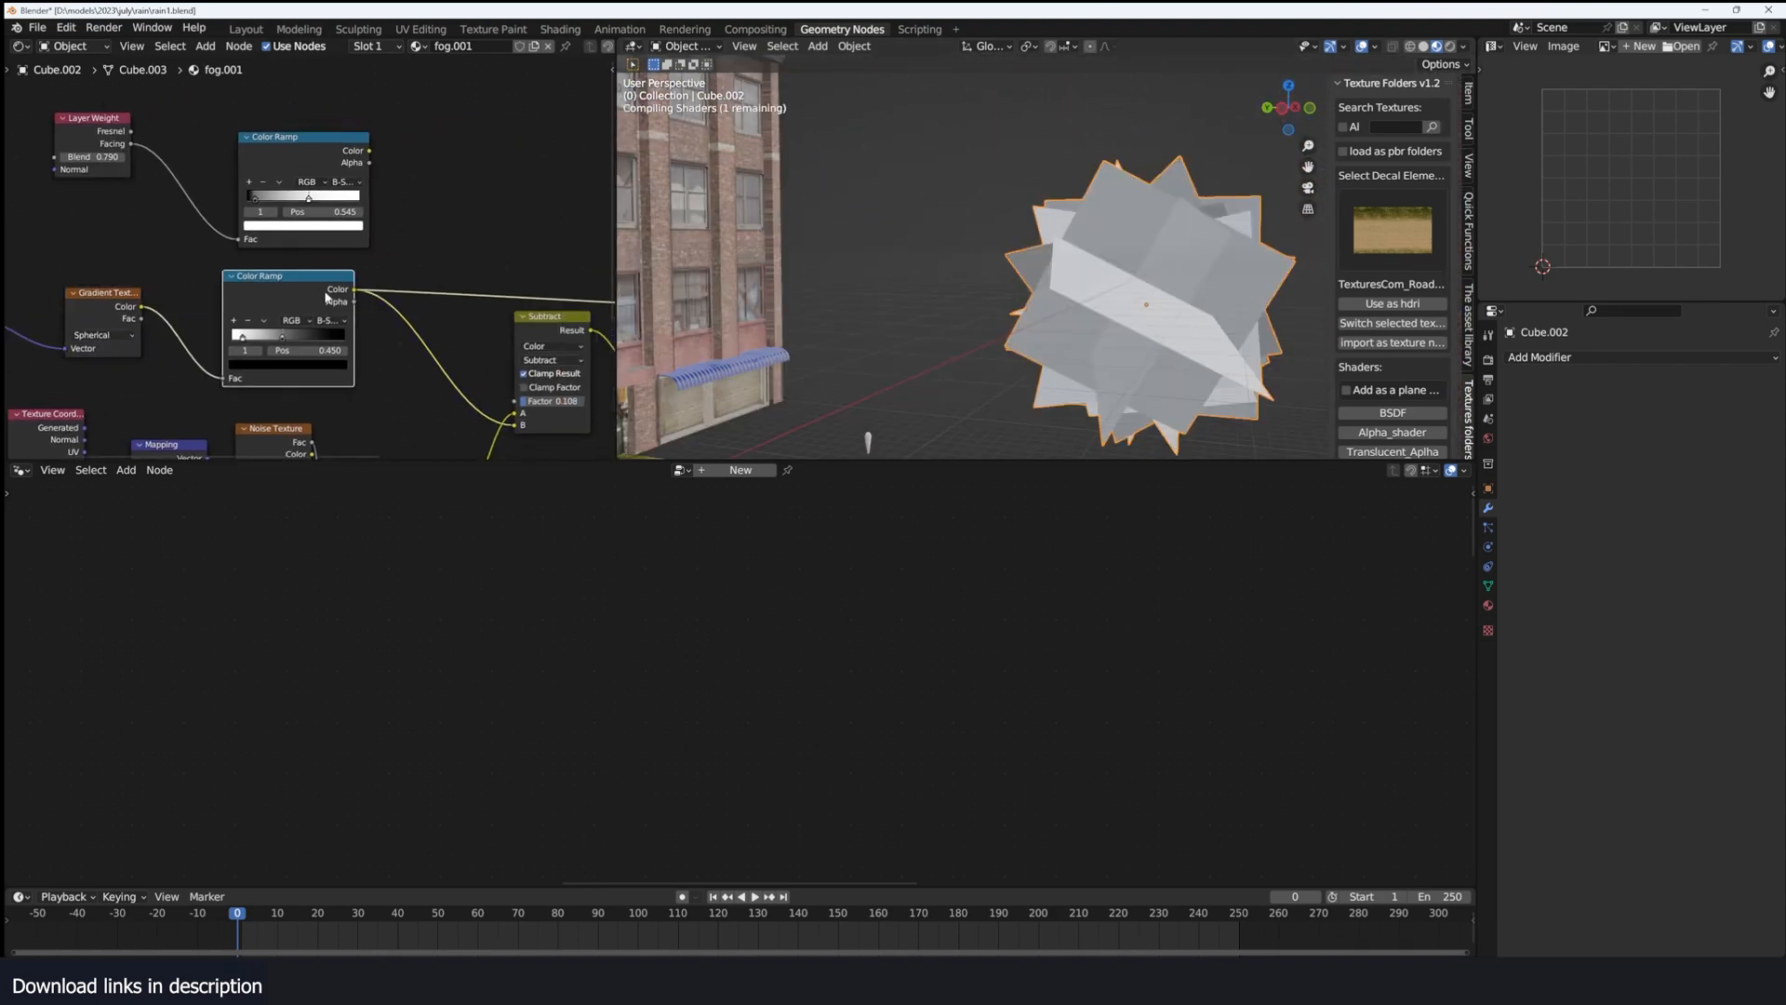
{"action": "middle_click_drag", "start_coordinate": [1070, 270], "coordinate": [953, 299]}
{"action": "middle_click_drag", "start_coordinate": [483, 372], "coordinate": [435, 275]}
Step: Preview the Color Ramp fed by the Noise Texture and play the animation to examine the moving noise
{"action": "scroll", "coordinate": [402, 354], "scroll_direction": "down", "scroll_amount": 3}
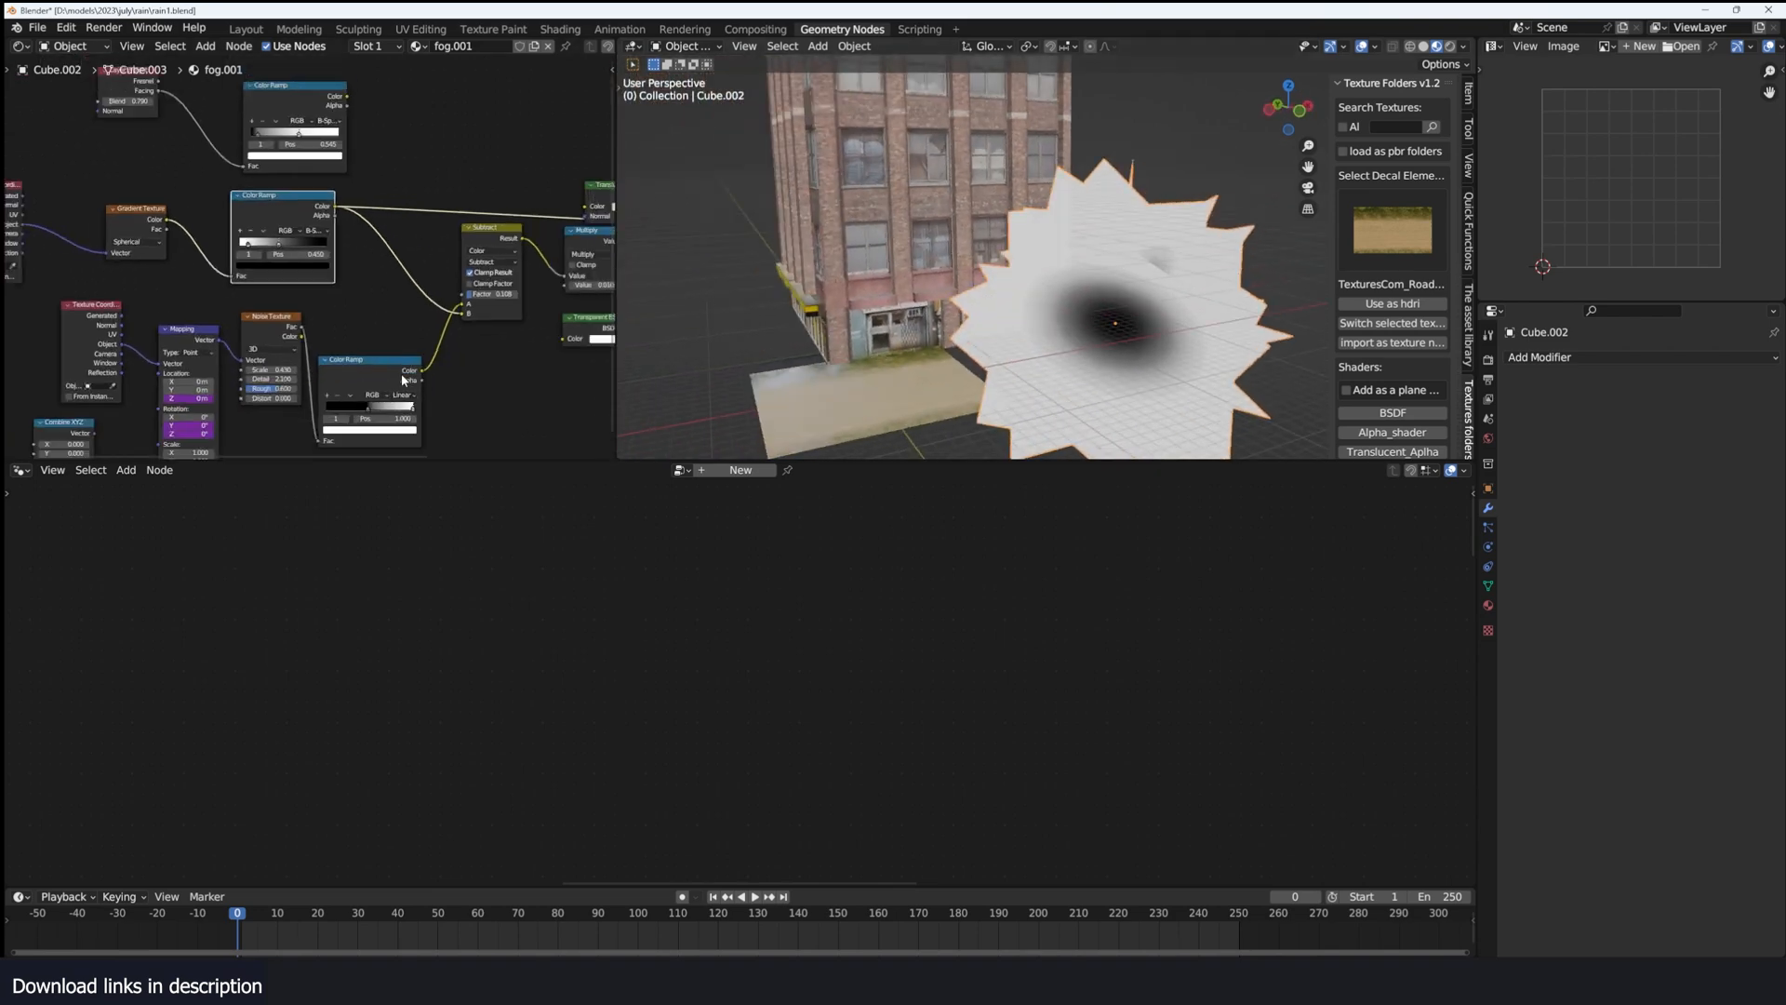
{"action": "scroll", "coordinate": [400, 372], "scroll_direction": "up", "scroll_amount": 2}
{"action": "middle_click_drag", "start_coordinate": [376, 363], "coordinate": [420, 353]}
{"action": "left_click", "coordinate": [459, 365], "text": "ctrl+shift"}
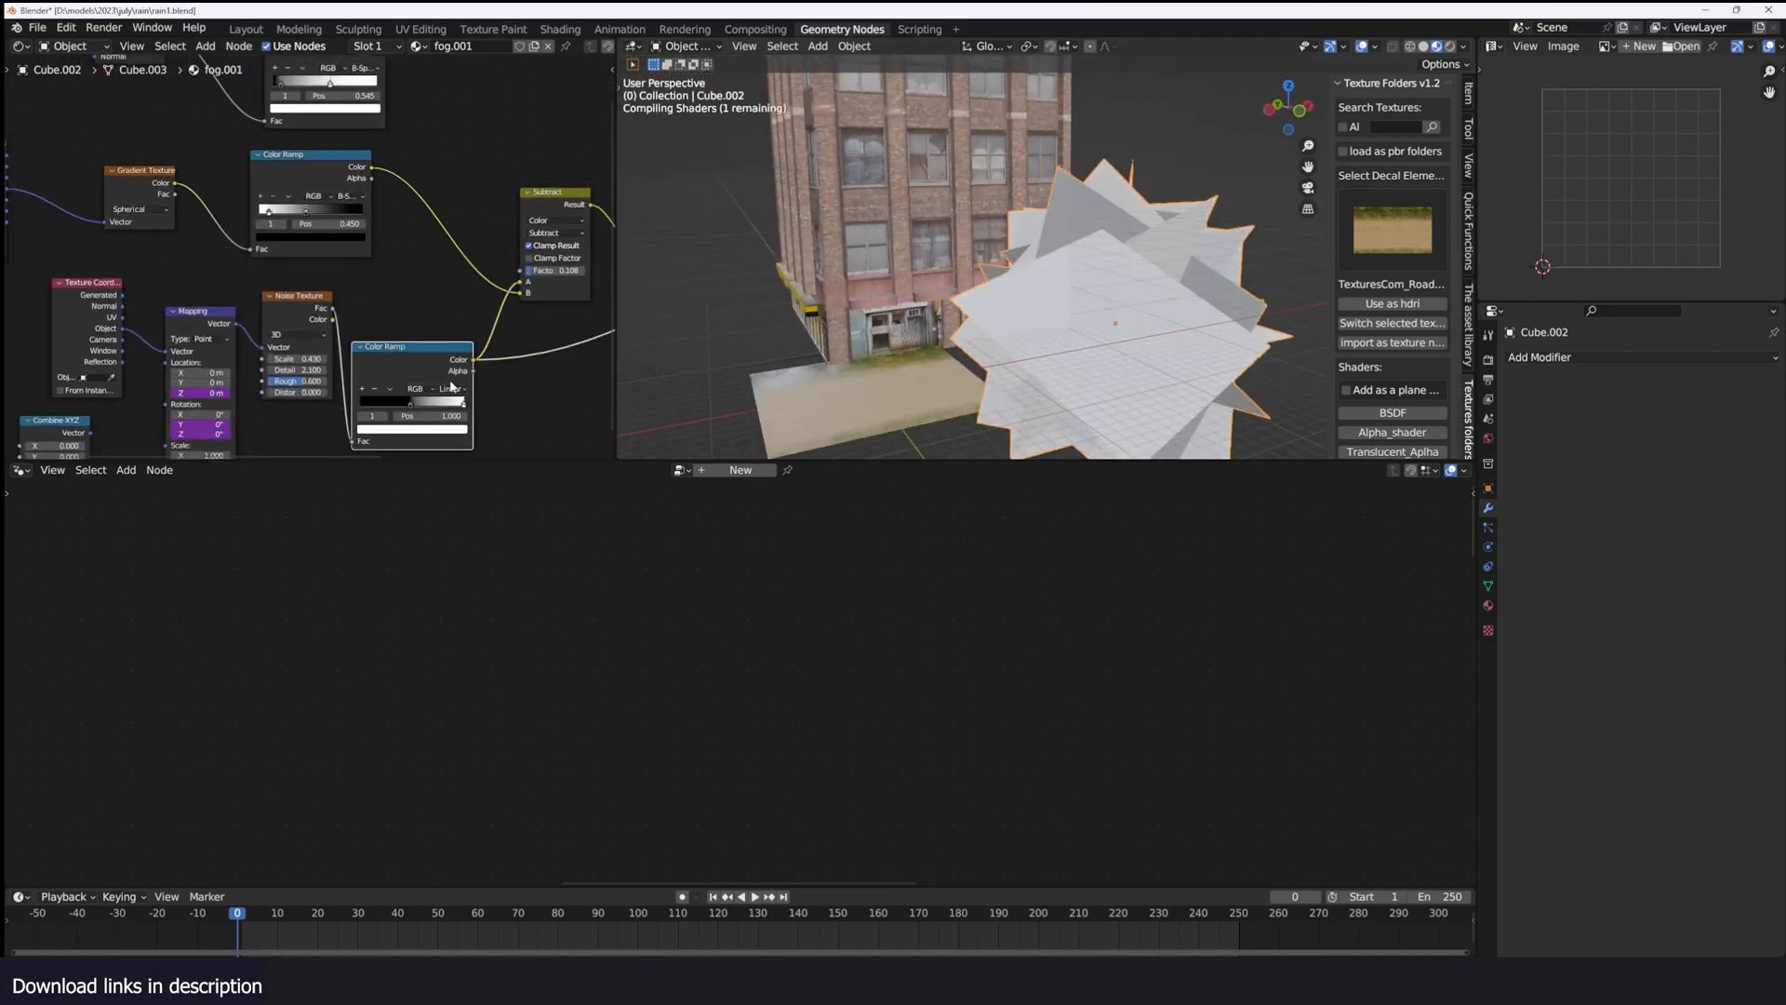
{"action": "middle_click_drag", "start_coordinate": [194, 351], "coordinate": [274, 298]}
{"action": "middle_click_drag", "start_coordinate": [474, 298], "coordinate": [460, 306]}
{"action": "key", "text": "space"}
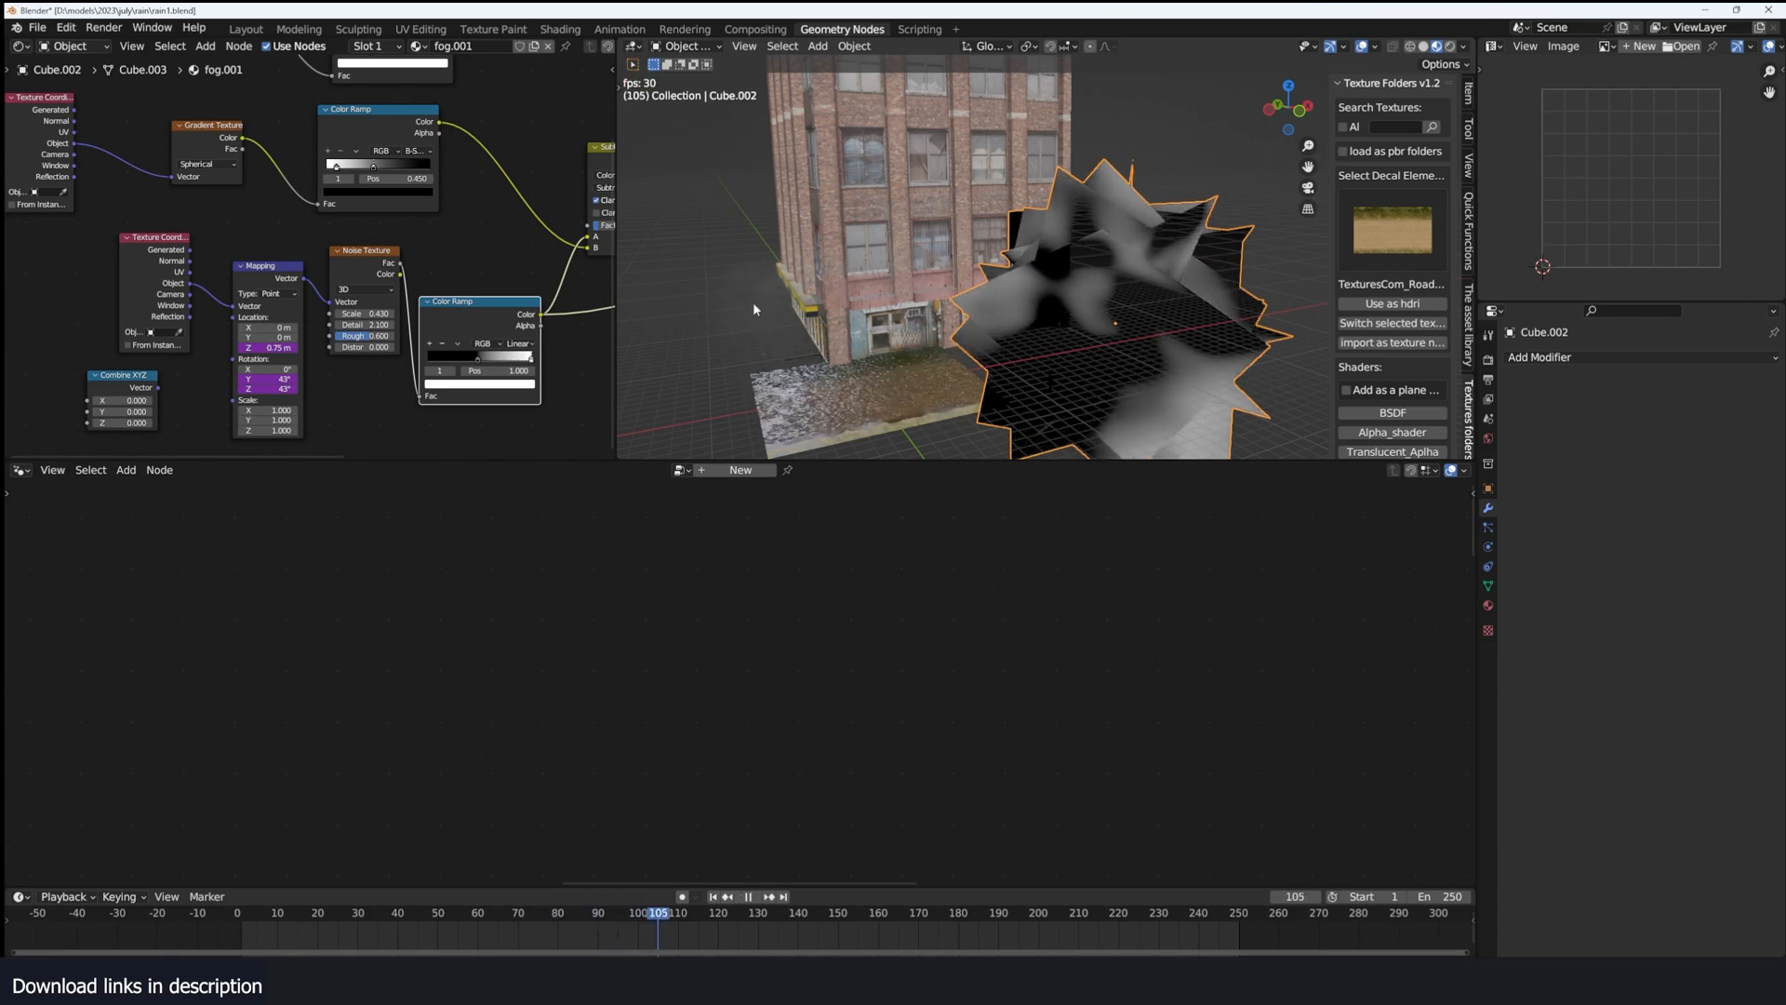
{"action": "key", "text": "space"}
Step: Preview the Subtract node's result on the fog object and play the animation from the beginning
{"action": "middle_click_drag", "start_coordinate": [391, 307], "coordinate": [286, 321]}
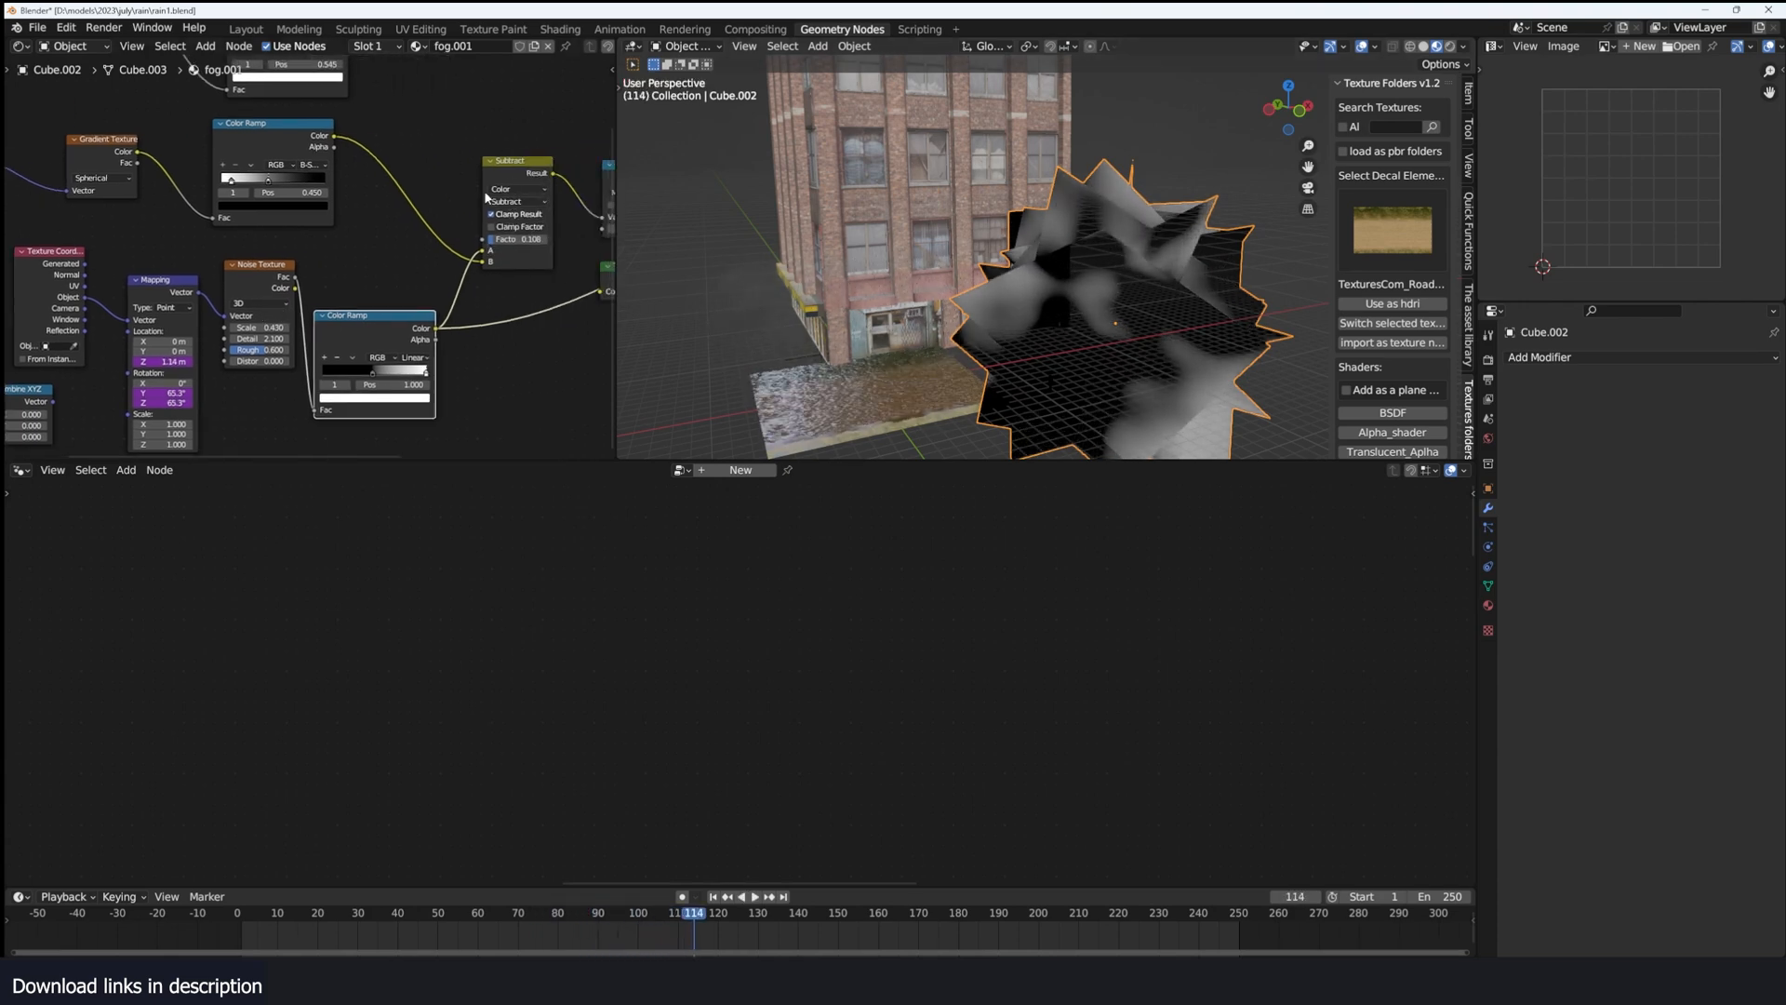
{"action": "left_click", "coordinate": [527, 187]}
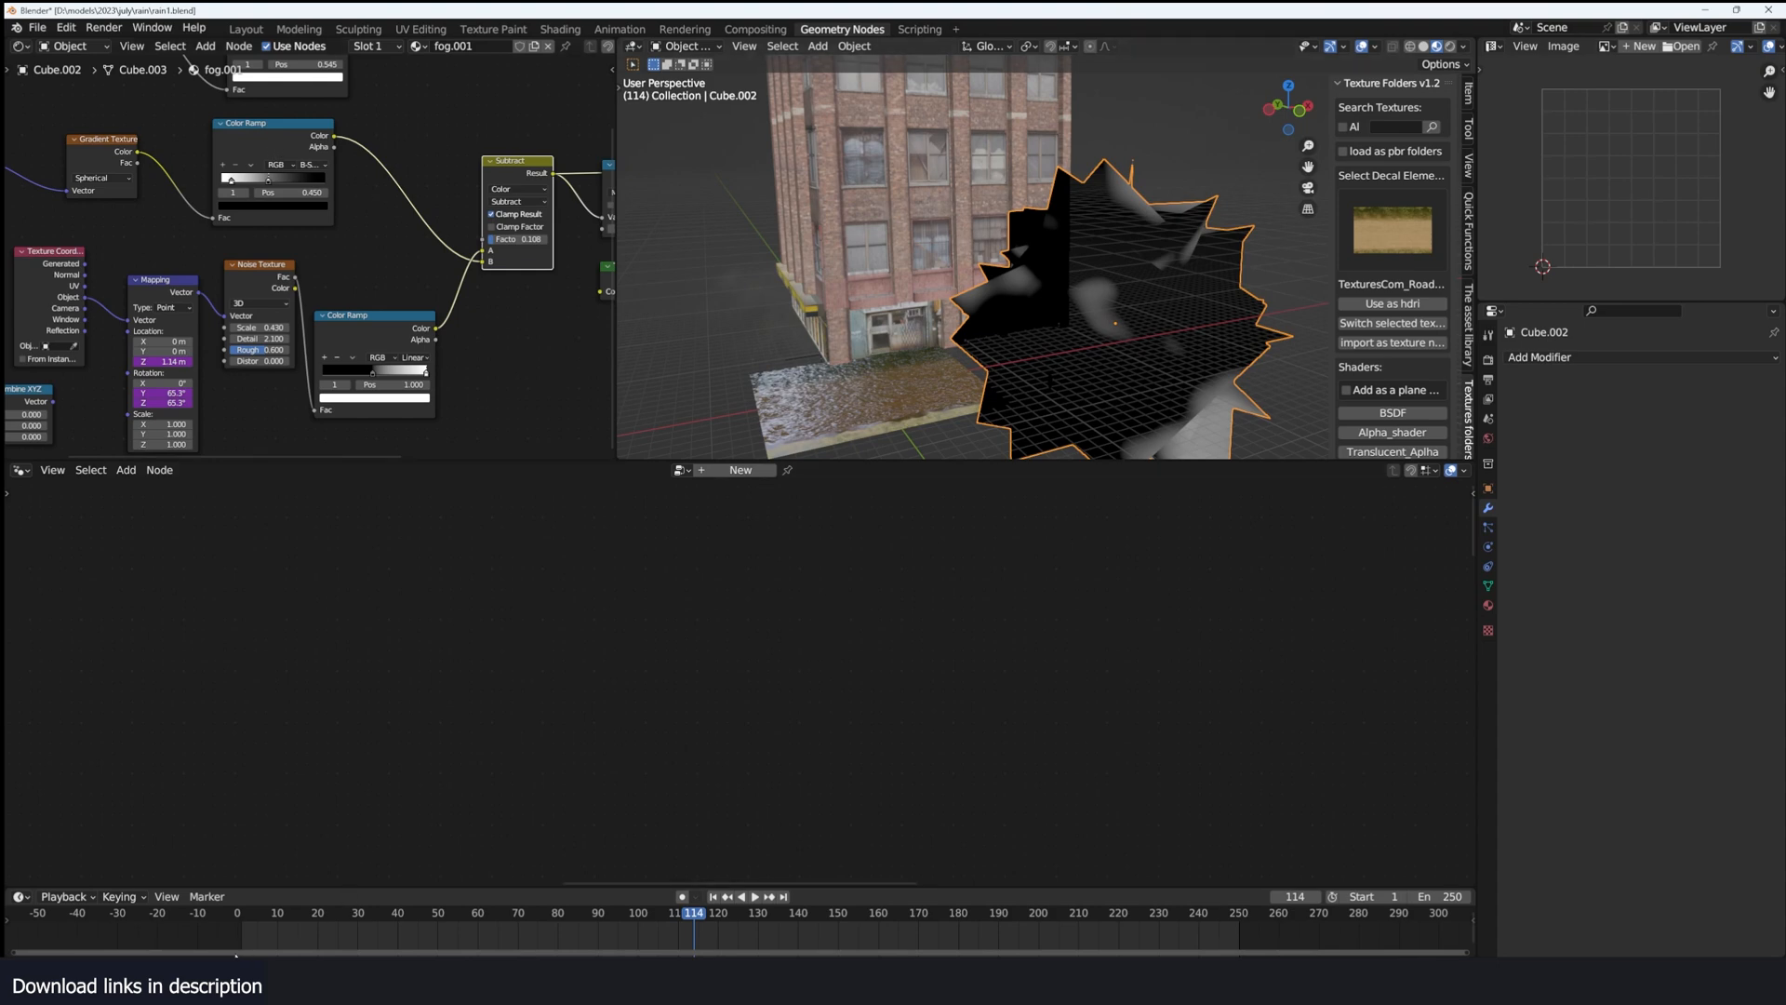
{"action": "left_click", "coordinate": [239, 916]}
{"action": "key", "text": "space"}
{"action": "middle_click_drag", "start_coordinate": [977, 400], "coordinate": [1087, 326]}
{"action": "key", "text": "space"}
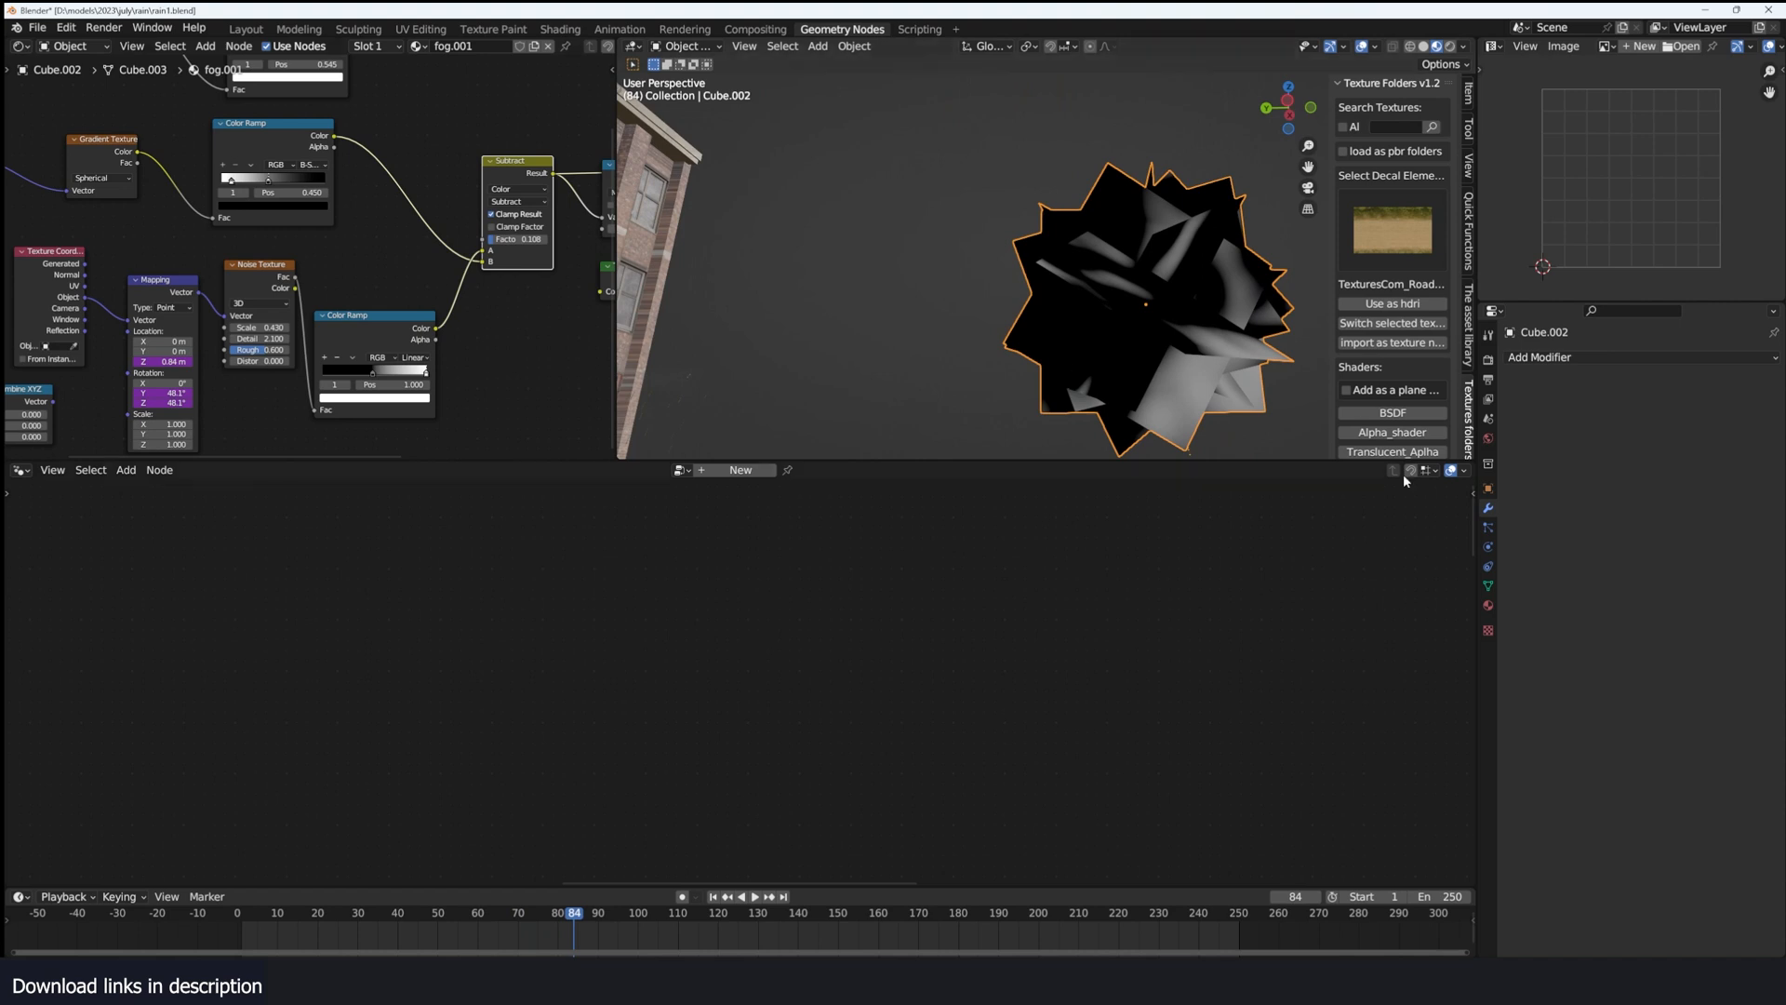
Step: Restore the Mix Shader as the displayed material output and shift the Transparent BSDF node under the Translucent BSDF
{"action": "middle_click_drag", "start_coordinate": [605, 214], "coordinate": [365, 253]}
{"action": "left_click", "coordinate": [491, 247], "text": "ctrl+shift"}
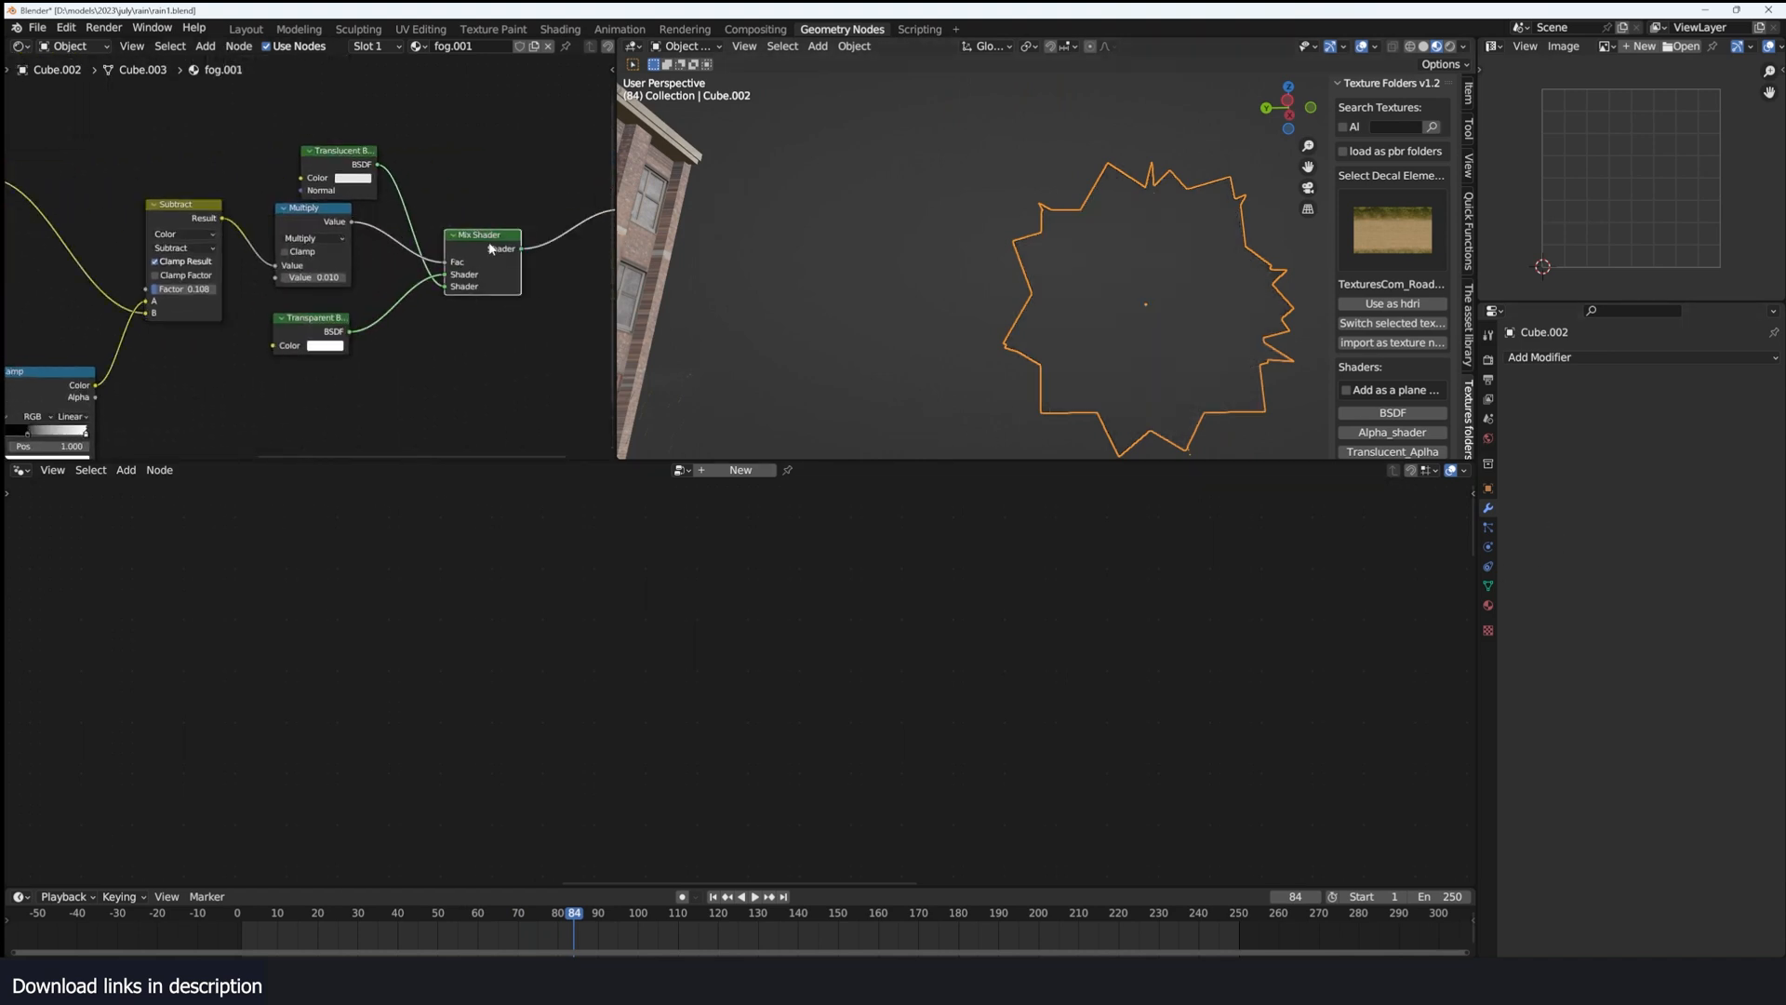
{"action": "left_click_drag", "start_coordinate": [326, 333], "coordinate": [354, 327]}
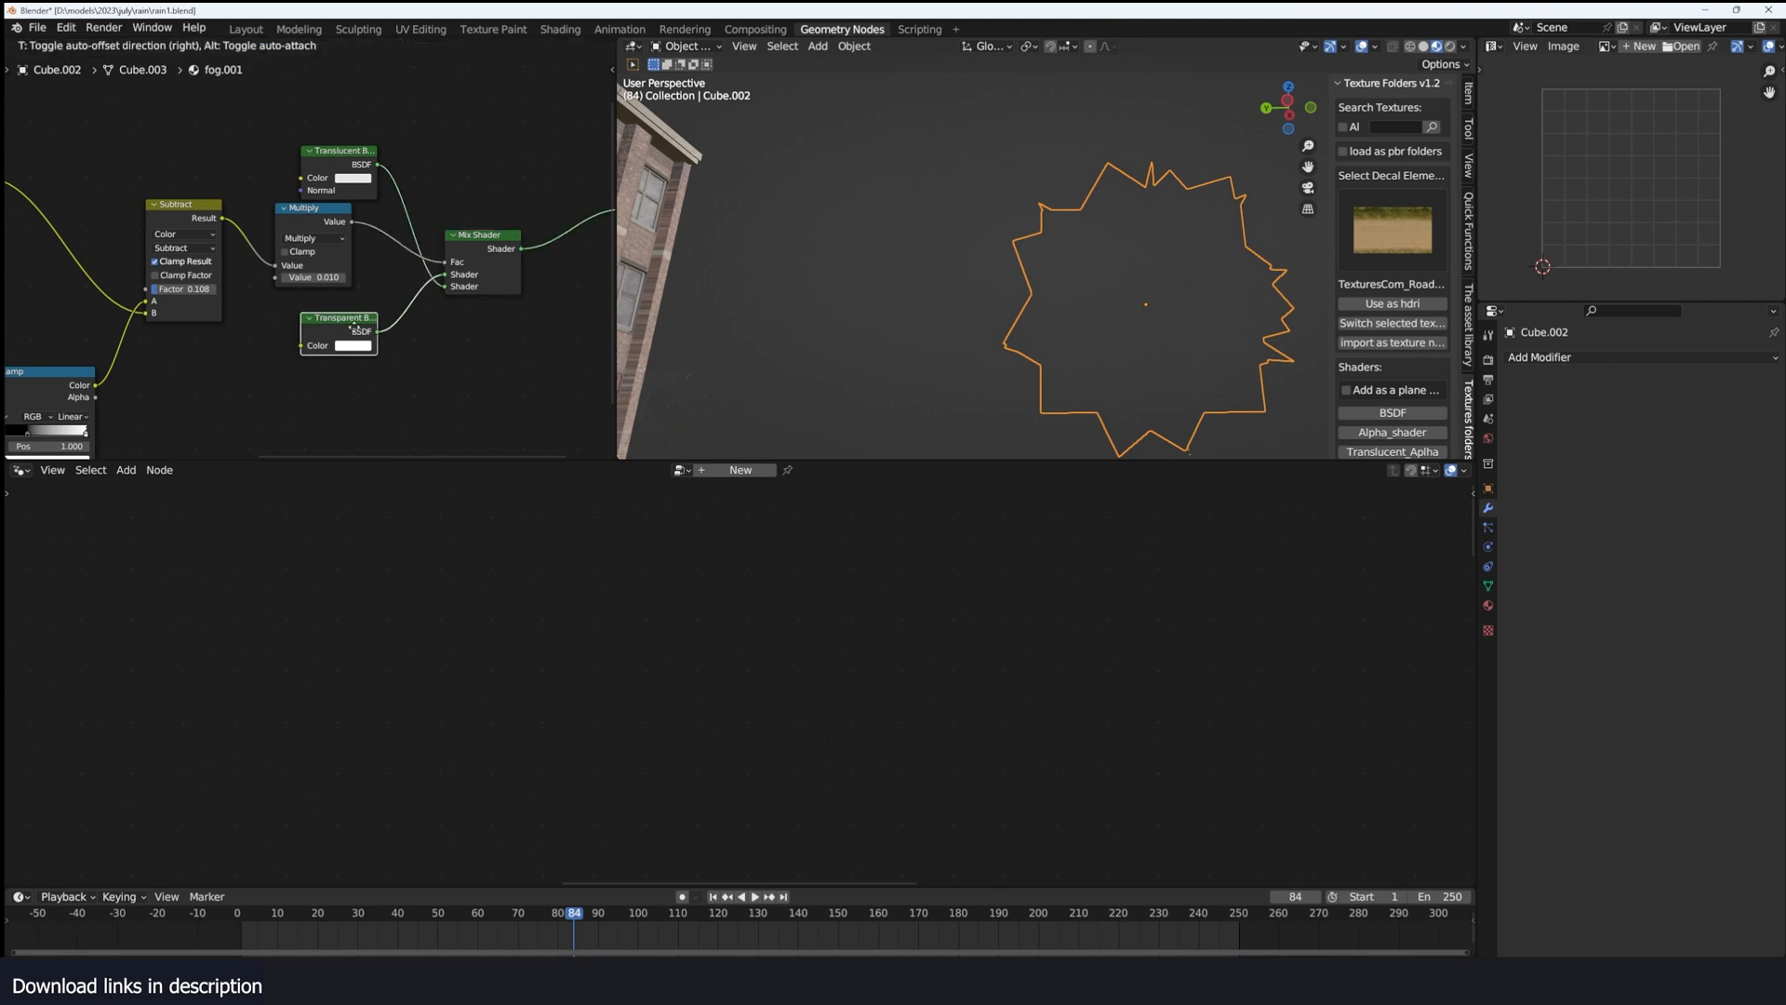
{"action": "middle_click_drag", "start_coordinate": [1073, 287], "coordinate": [1009, 294]}
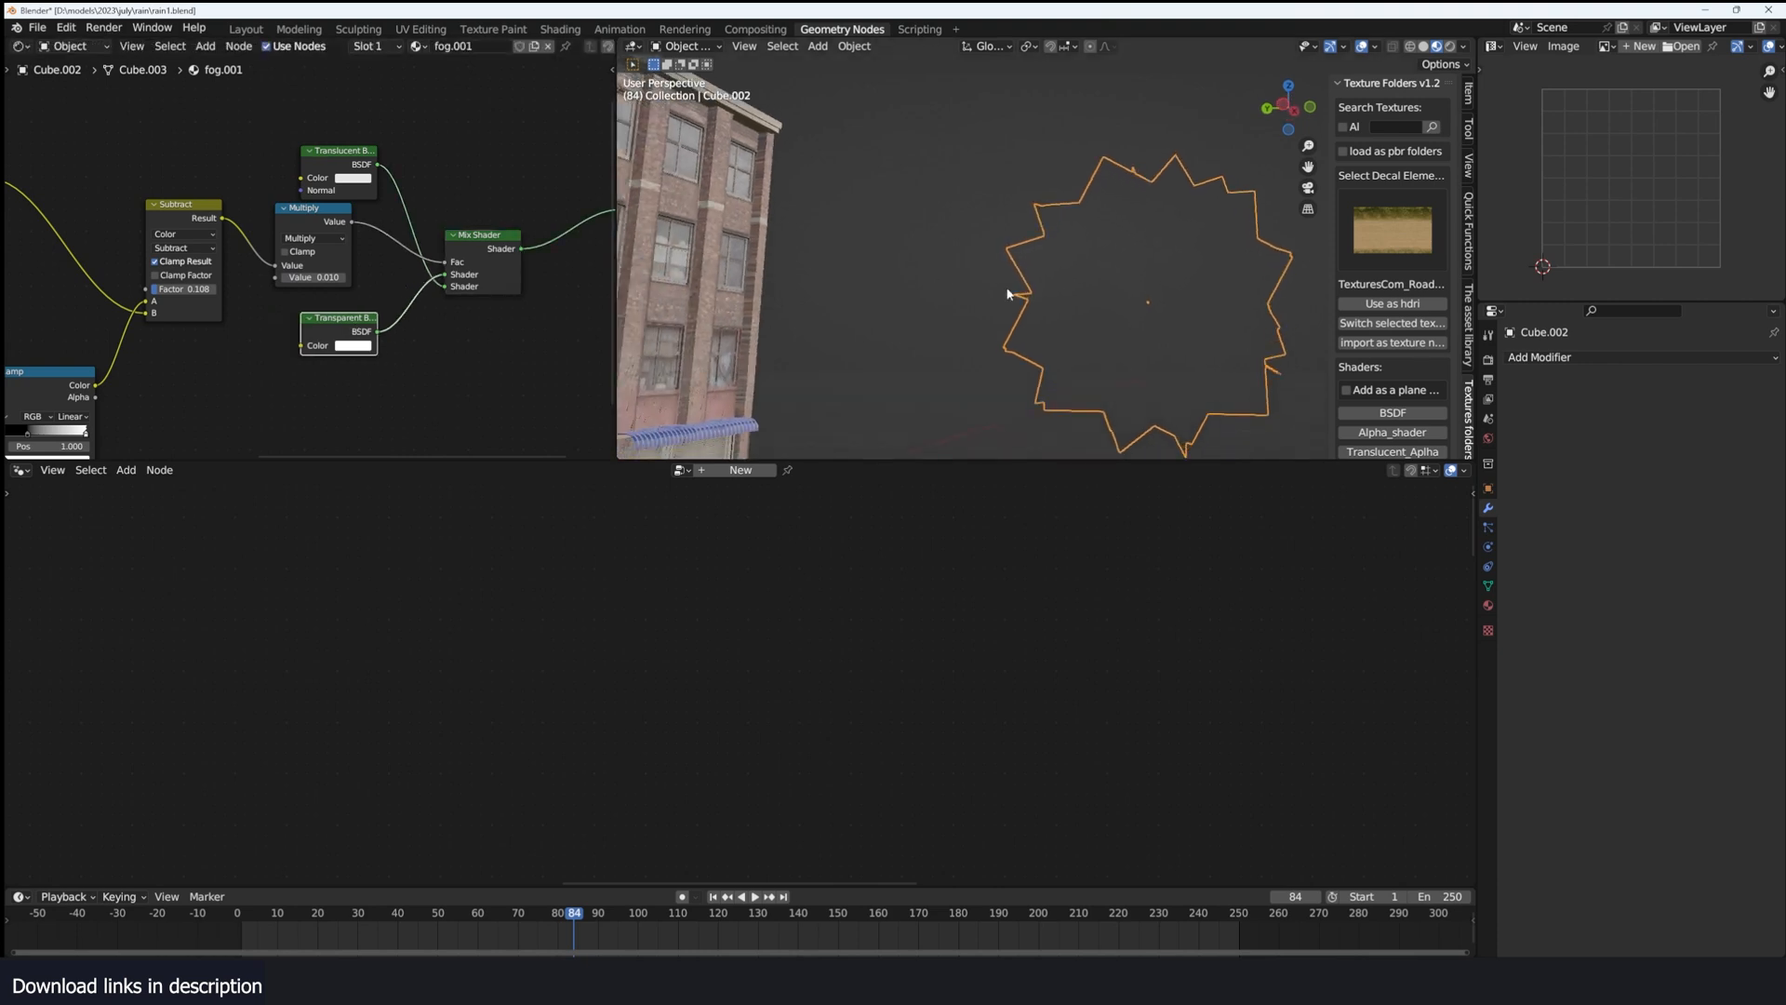
Step: Open the fog.001 material's blend settings and play the animation to examine the faint fog
{"action": "left_click", "coordinate": [1488, 601]}
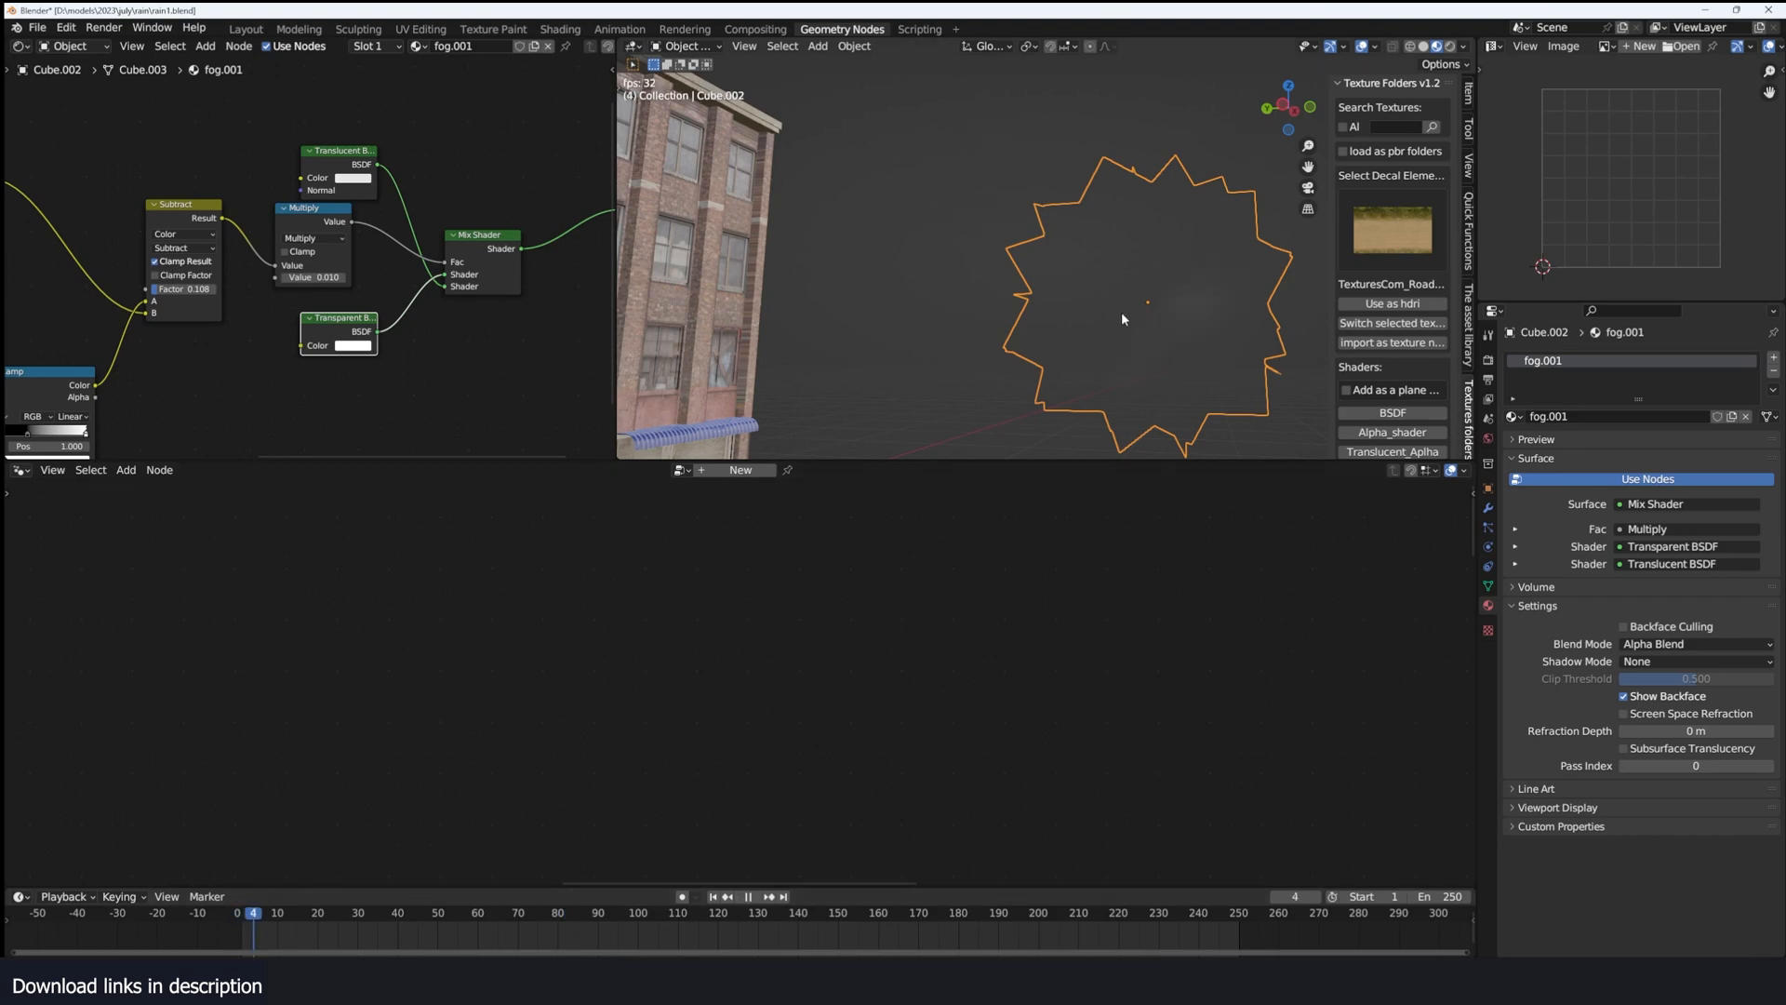
{"action": "scroll", "coordinate": [1154, 299], "scroll_direction": "down", "scroll_amount": 2}
{"action": "middle_click_drag", "start_coordinate": [1154, 298], "coordinate": [1094, 321]}
{"action": "key", "text": "space"}
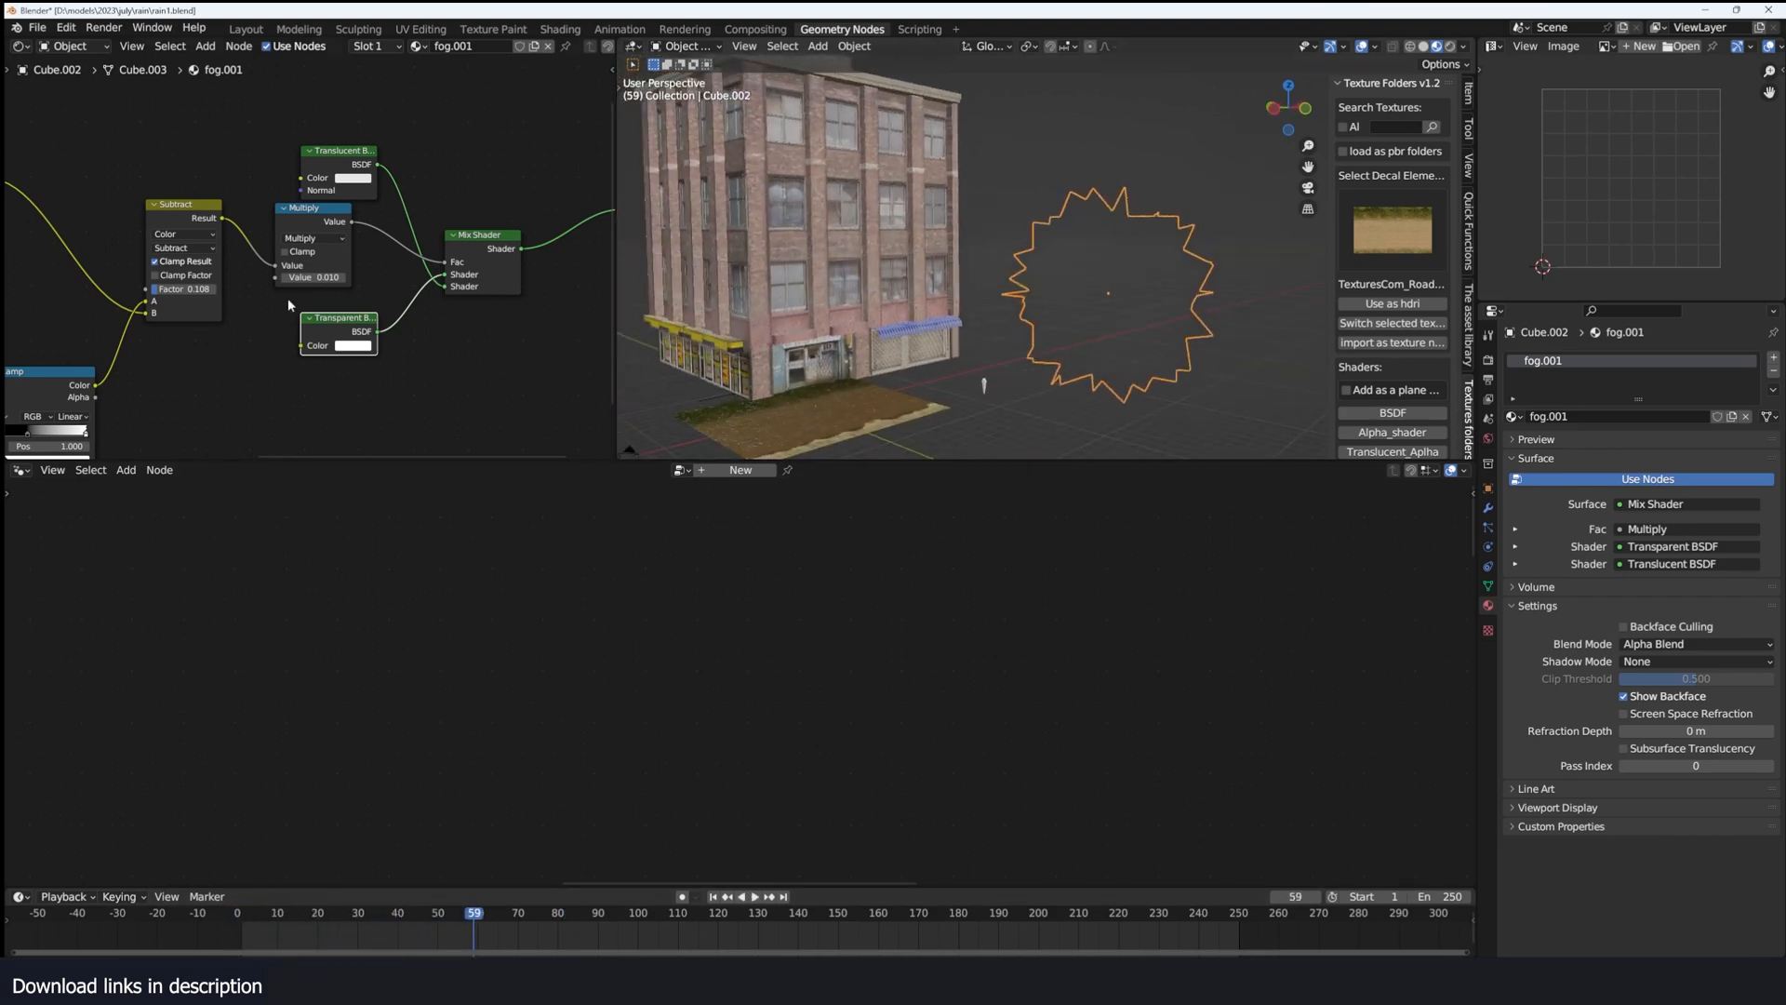
Step: Set the Multiply node's value to 0.410 in the fog.001 material and play back the denser fog
{"action": "left_click_drag", "start_coordinate": [314, 277], "coordinate": [363, 277]}
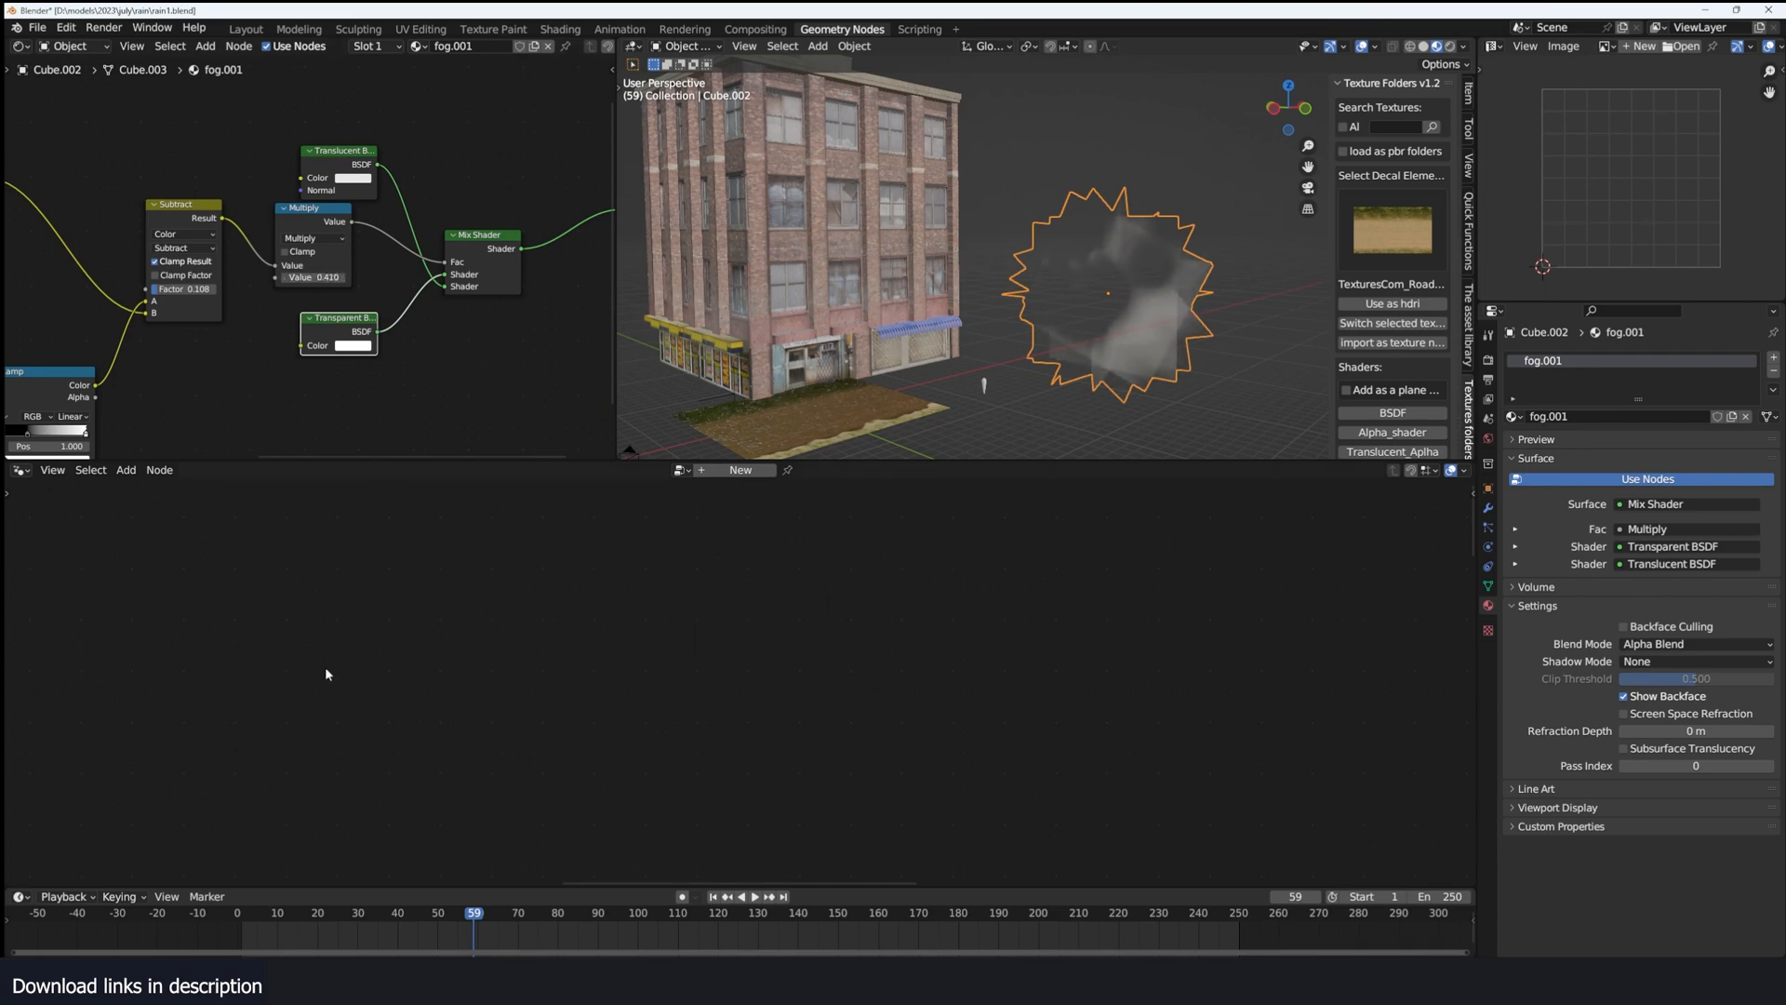
{"action": "middle_click_drag", "start_coordinate": [944, 332], "coordinate": [1071, 300]}
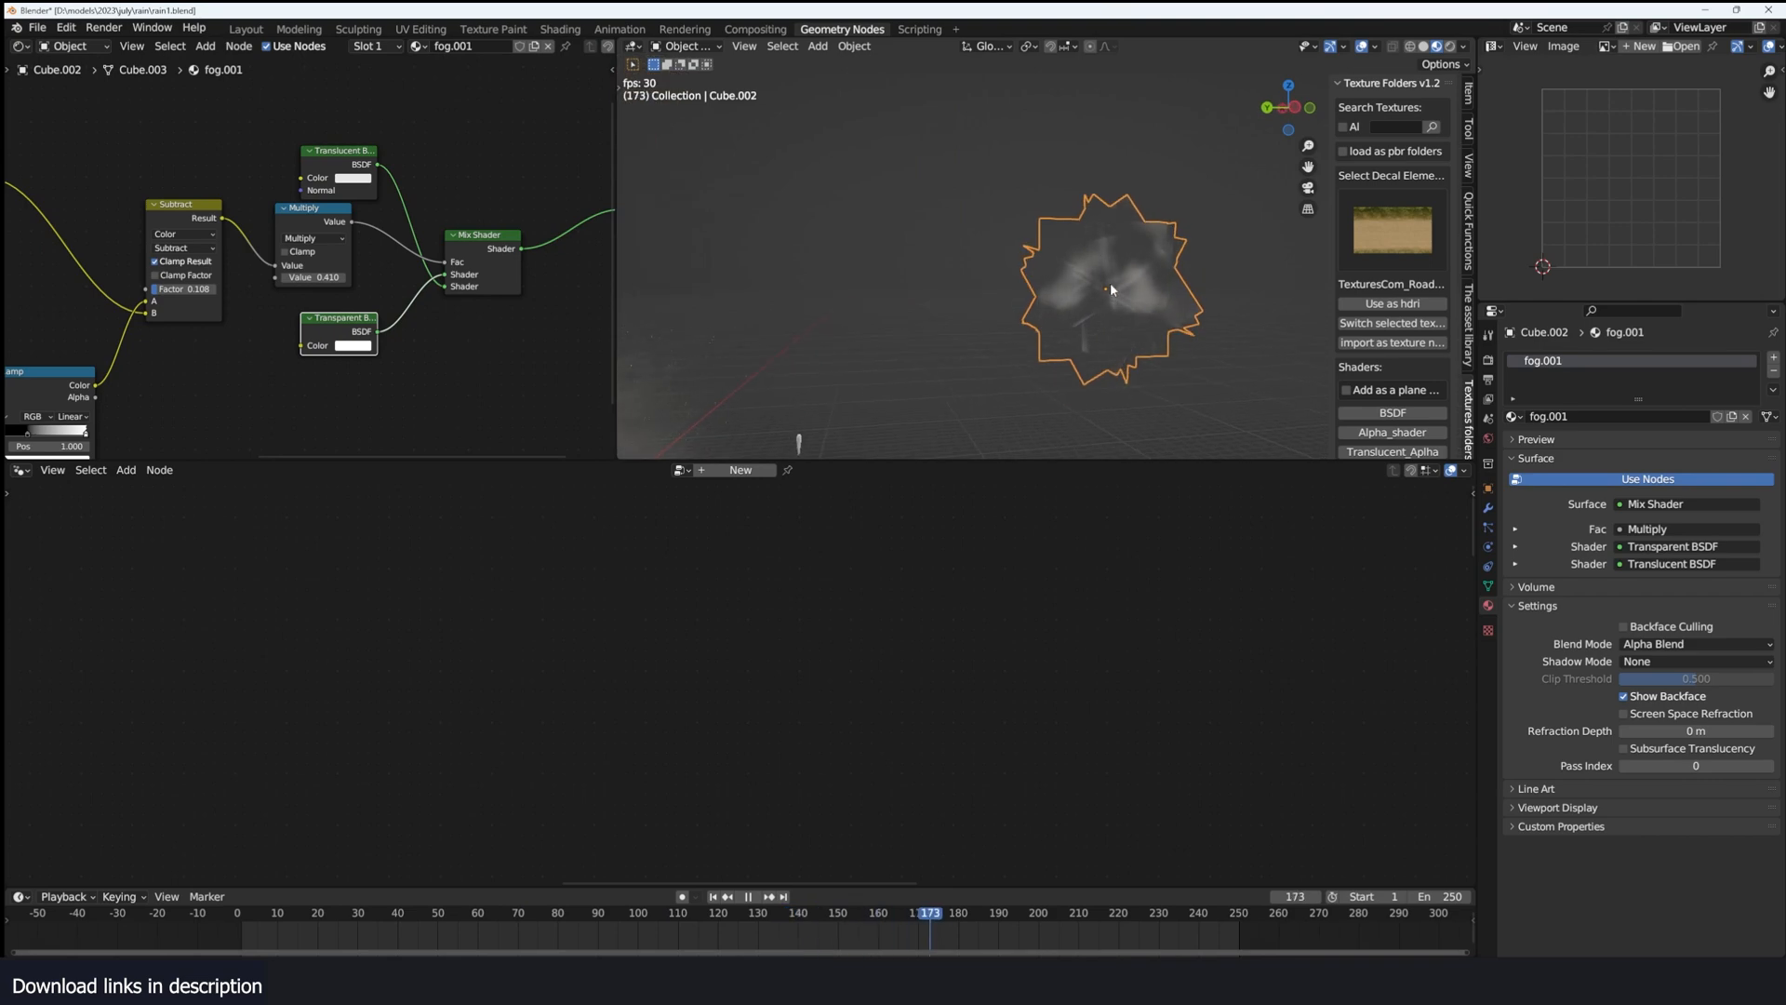
{"action": "key", "text": "shift+Left"}
Step: View the fog against the whole scene, then select the ground Plane carrying the fog instances and play the animation
{"action": "scroll", "coordinate": [999, 344], "scroll_direction": "down", "scroll_amount": 4}
{"action": "middle_click_drag", "start_coordinate": [851, 333], "coordinate": [968, 282], "text": "shift"}
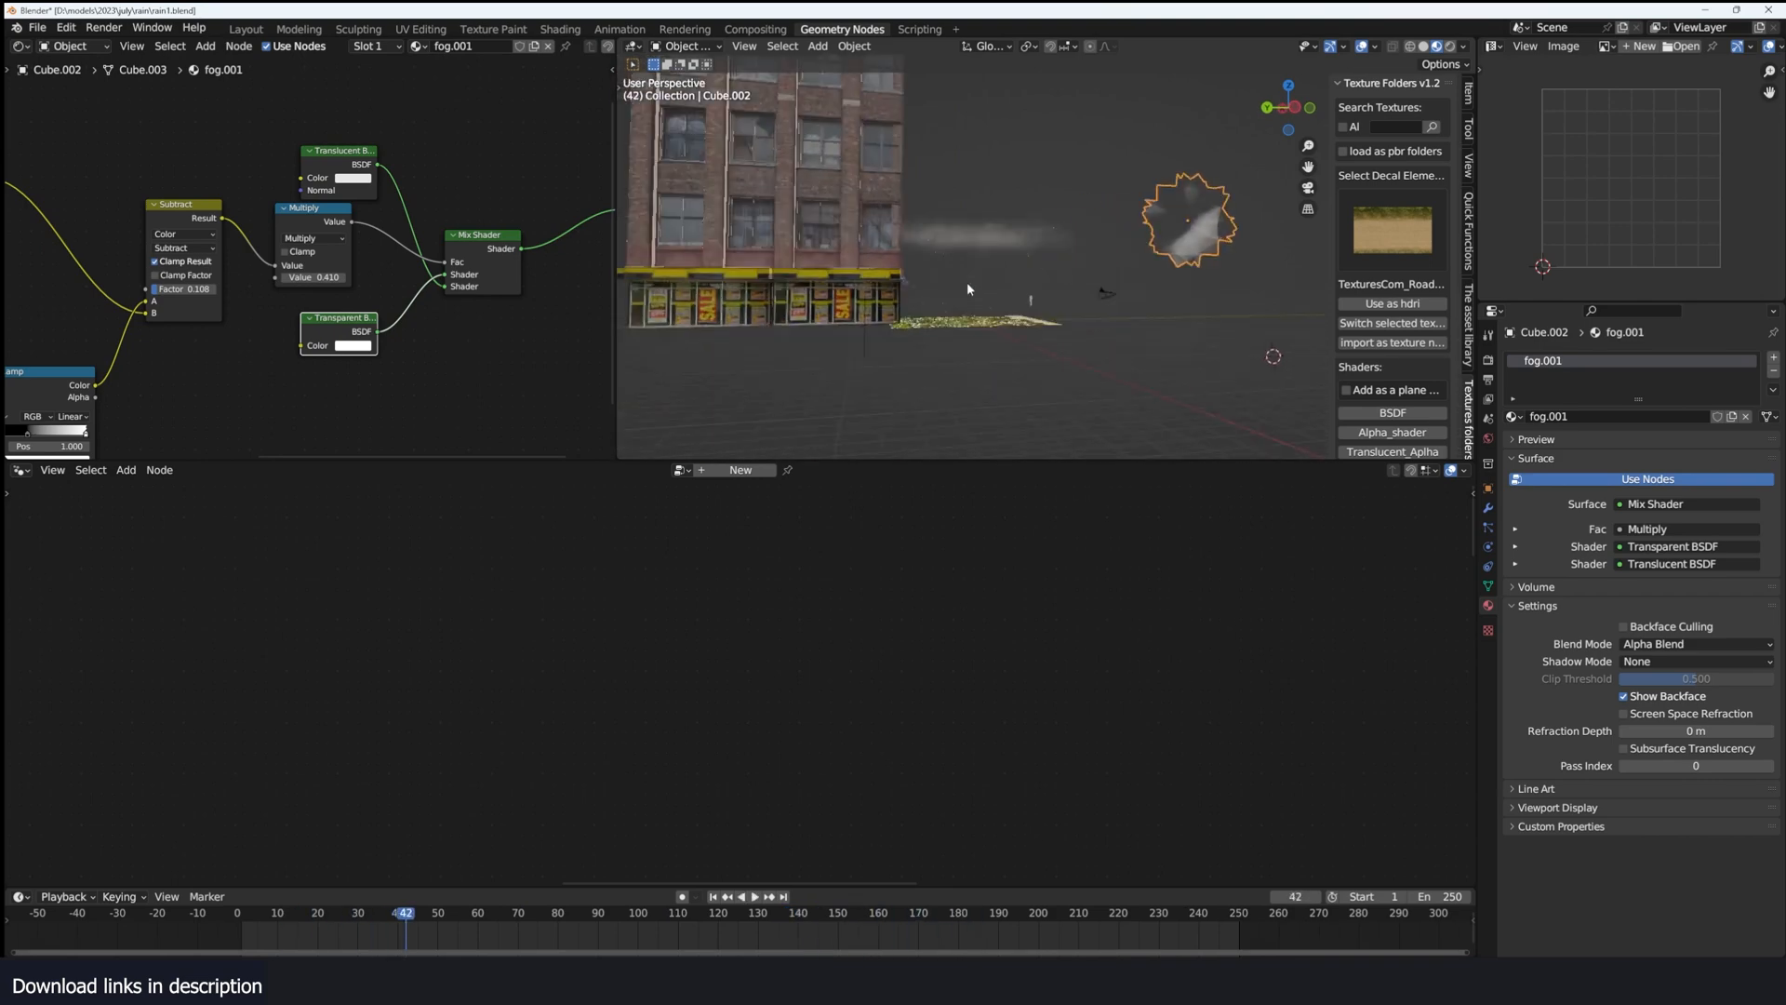
{"action": "scroll", "coordinate": [969, 281], "scroll_direction": "up", "scroll_amount": 3}
{"action": "key", "text": "space"}
{"action": "key", "text": "space"}
{"action": "left_click", "coordinate": [1051, 272]}
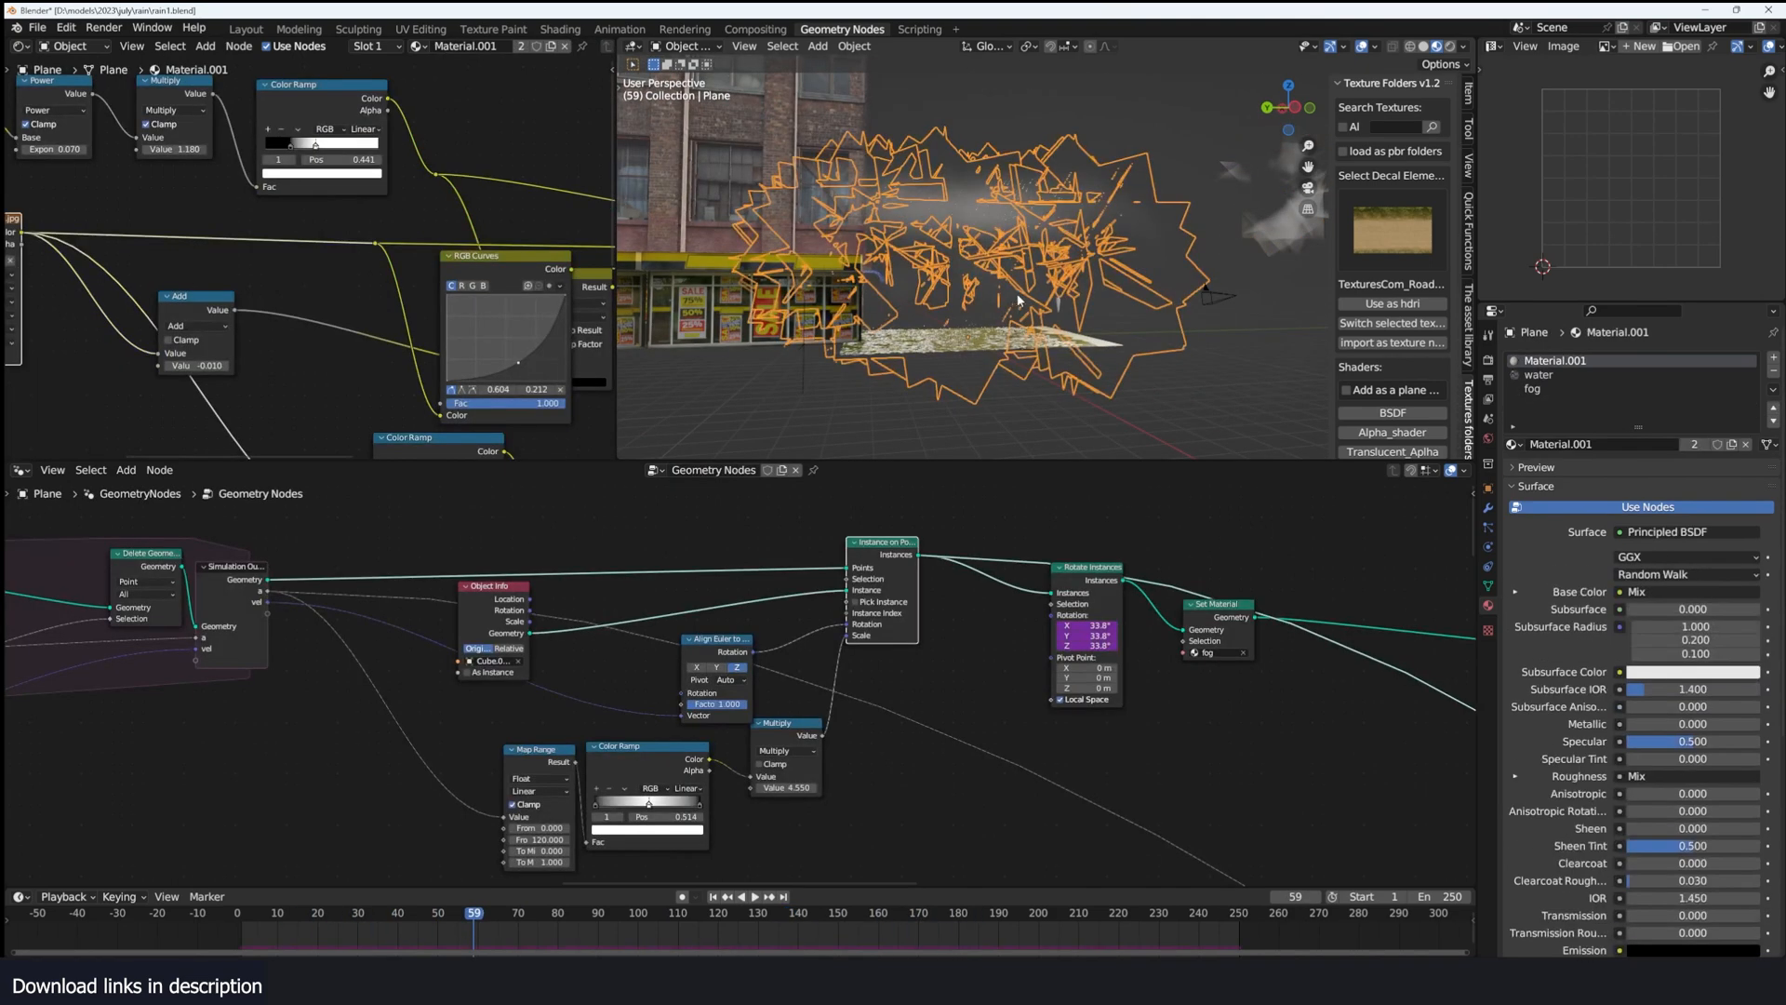
{"action": "key", "text": "space"}
Step: Examine the Plane's fog simulation and instancing nodes while replaying the animation
{"action": "scroll", "coordinate": [993, 735], "scroll_direction": "down", "scroll_amount": 2}
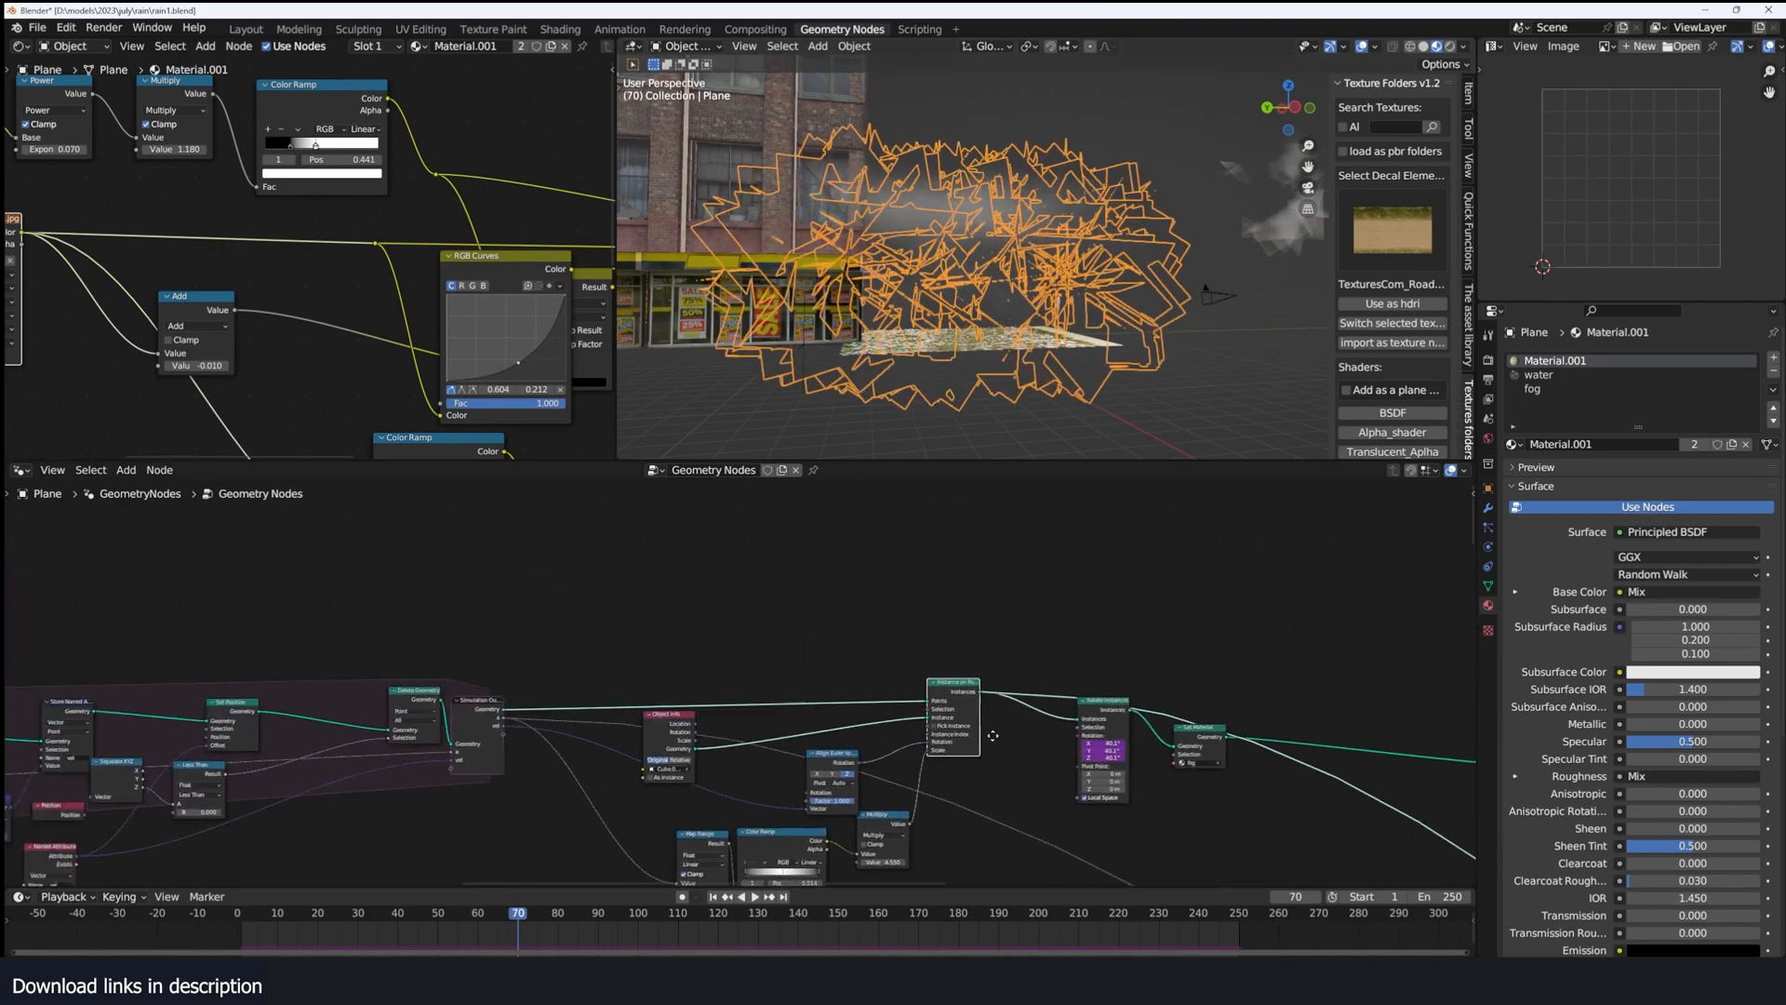
{"action": "middle_click_drag", "start_coordinate": [993, 735], "coordinate": [1091, 704]}
{"action": "middle_click_drag", "start_coordinate": [793, 622], "coordinate": [1003, 509]}
{"action": "key", "text": "space"}
{"action": "scroll", "coordinate": [830, 595], "scroll_direction": "up", "scroll_amount": 2}
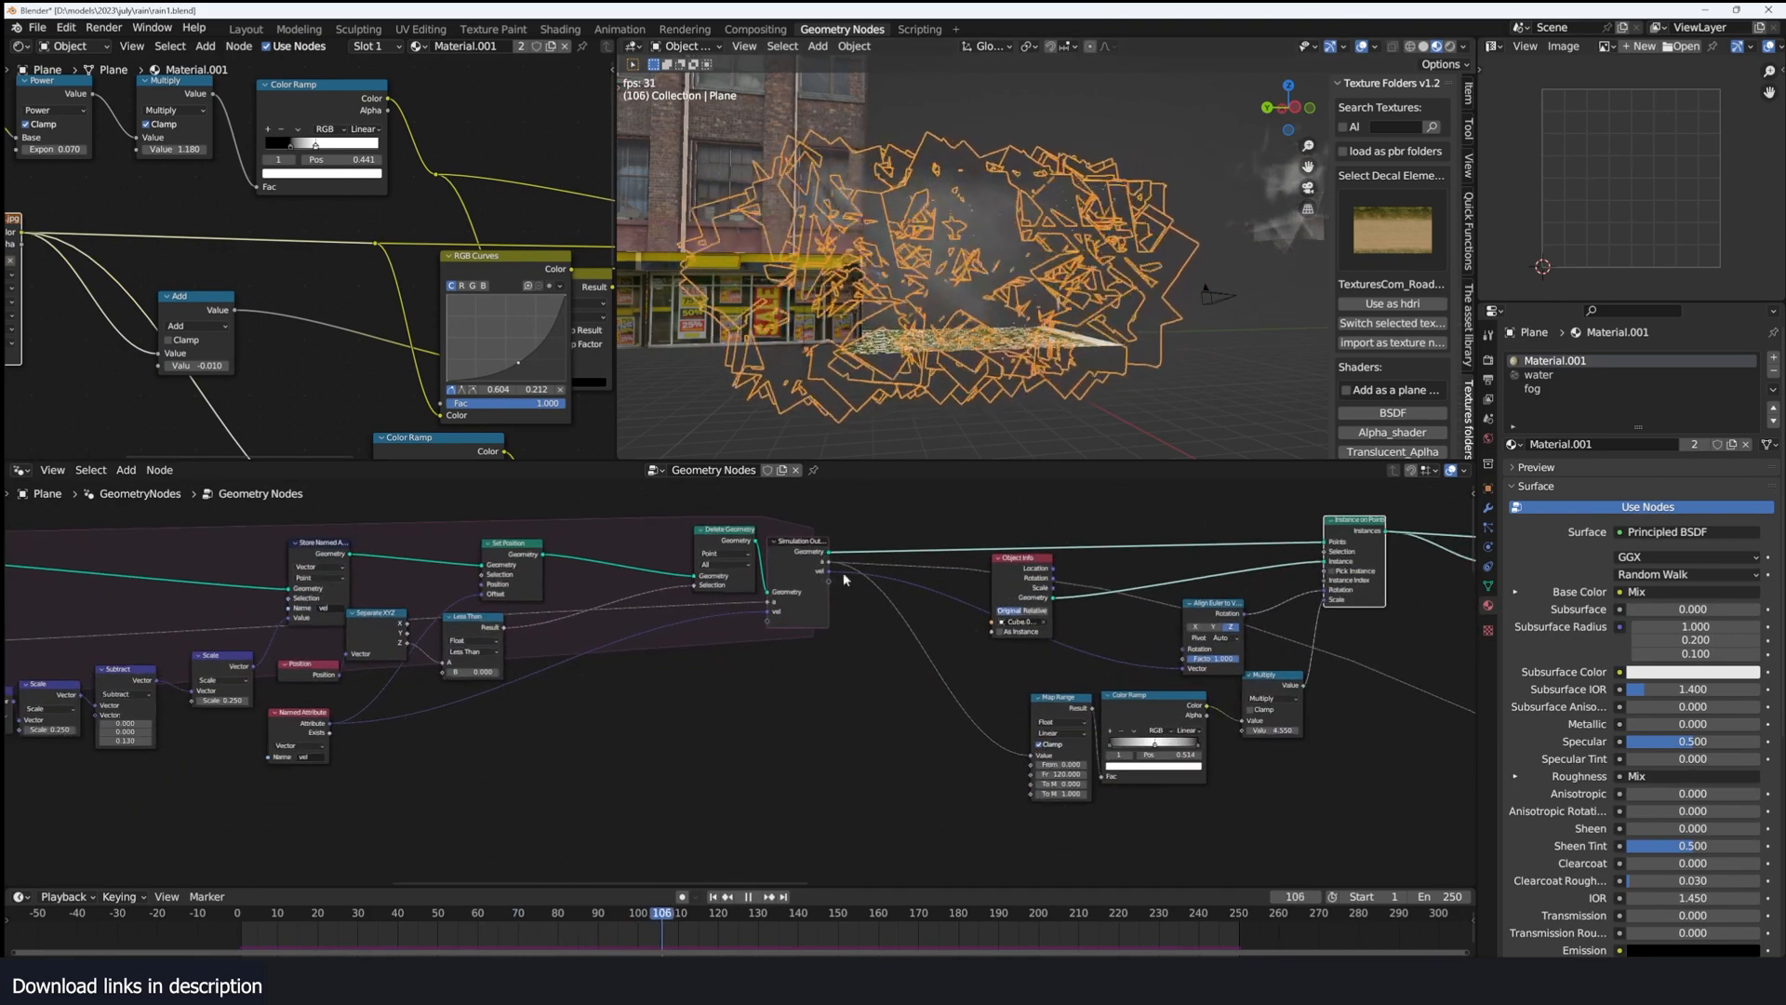
{"action": "key", "text": "space"}
Step: Inspect the fog and rain over the ground up close and from afar during playback
{"action": "scroll", "coordinate": [1129, 276], "scroll_direction": "up", "scroll_amount": 4}
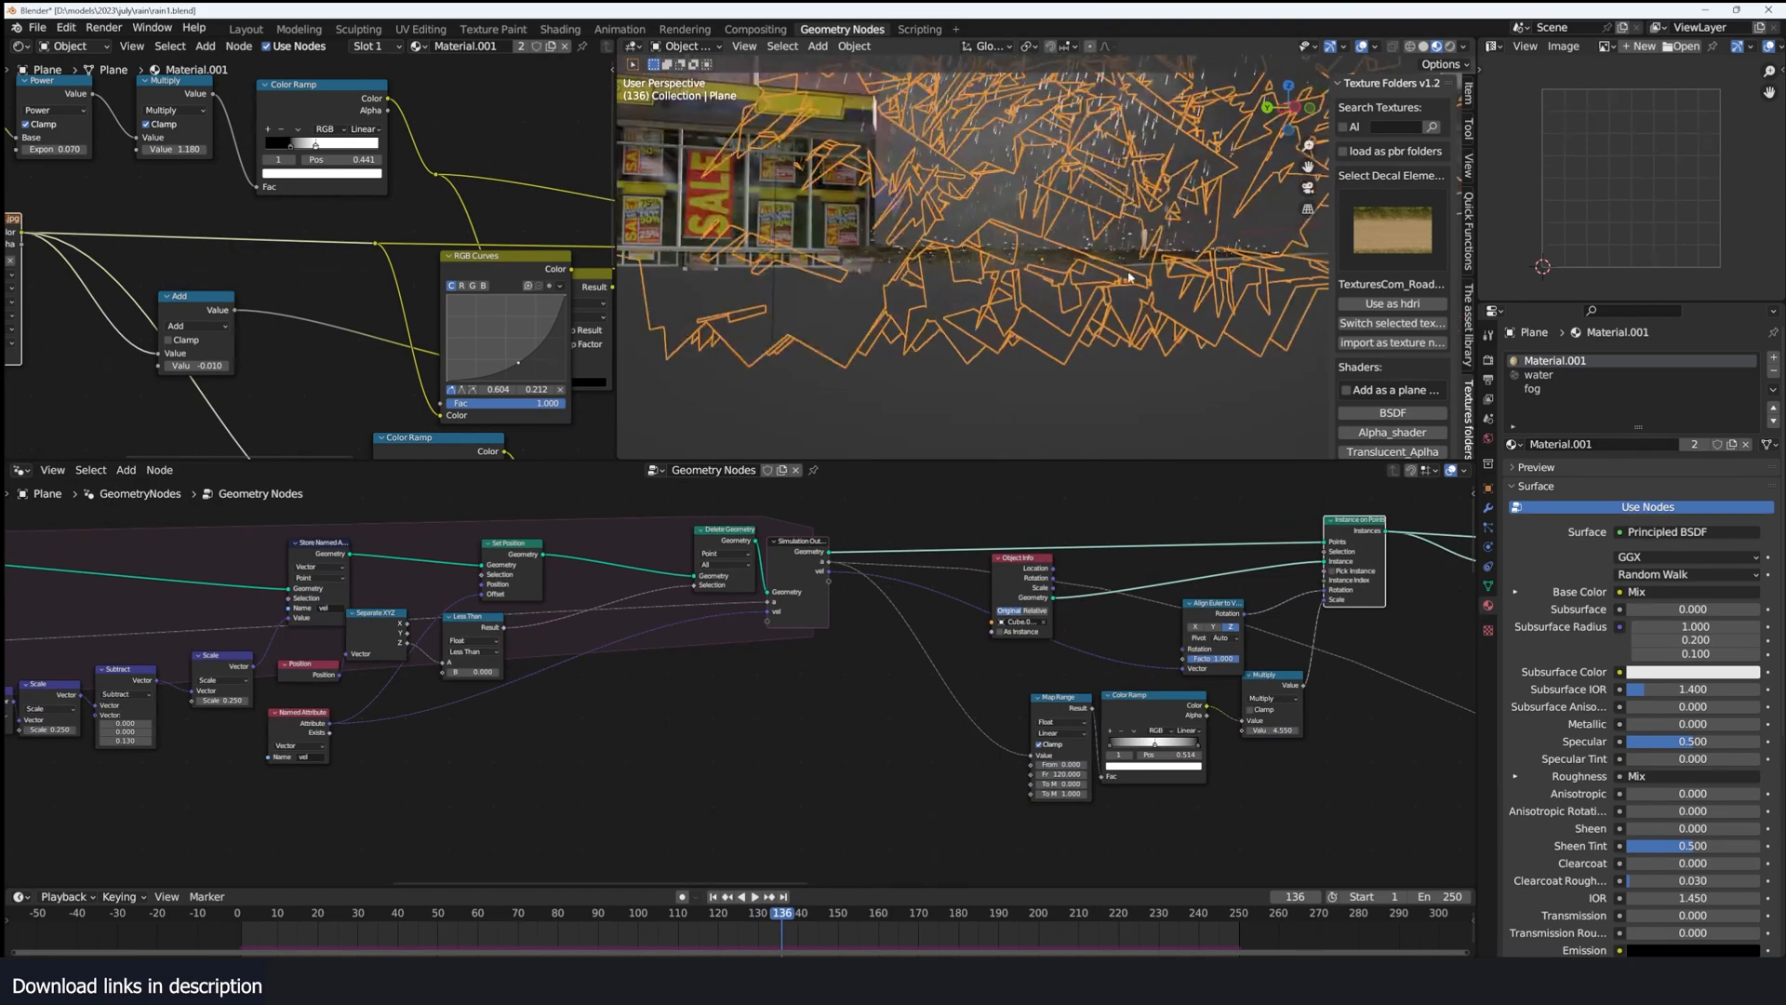
{"action": "key", "text": "space"}
{"action": "scroll", "coordinate": [1066, 341], "scroll_direction": "down", "scroll_amount": 4}
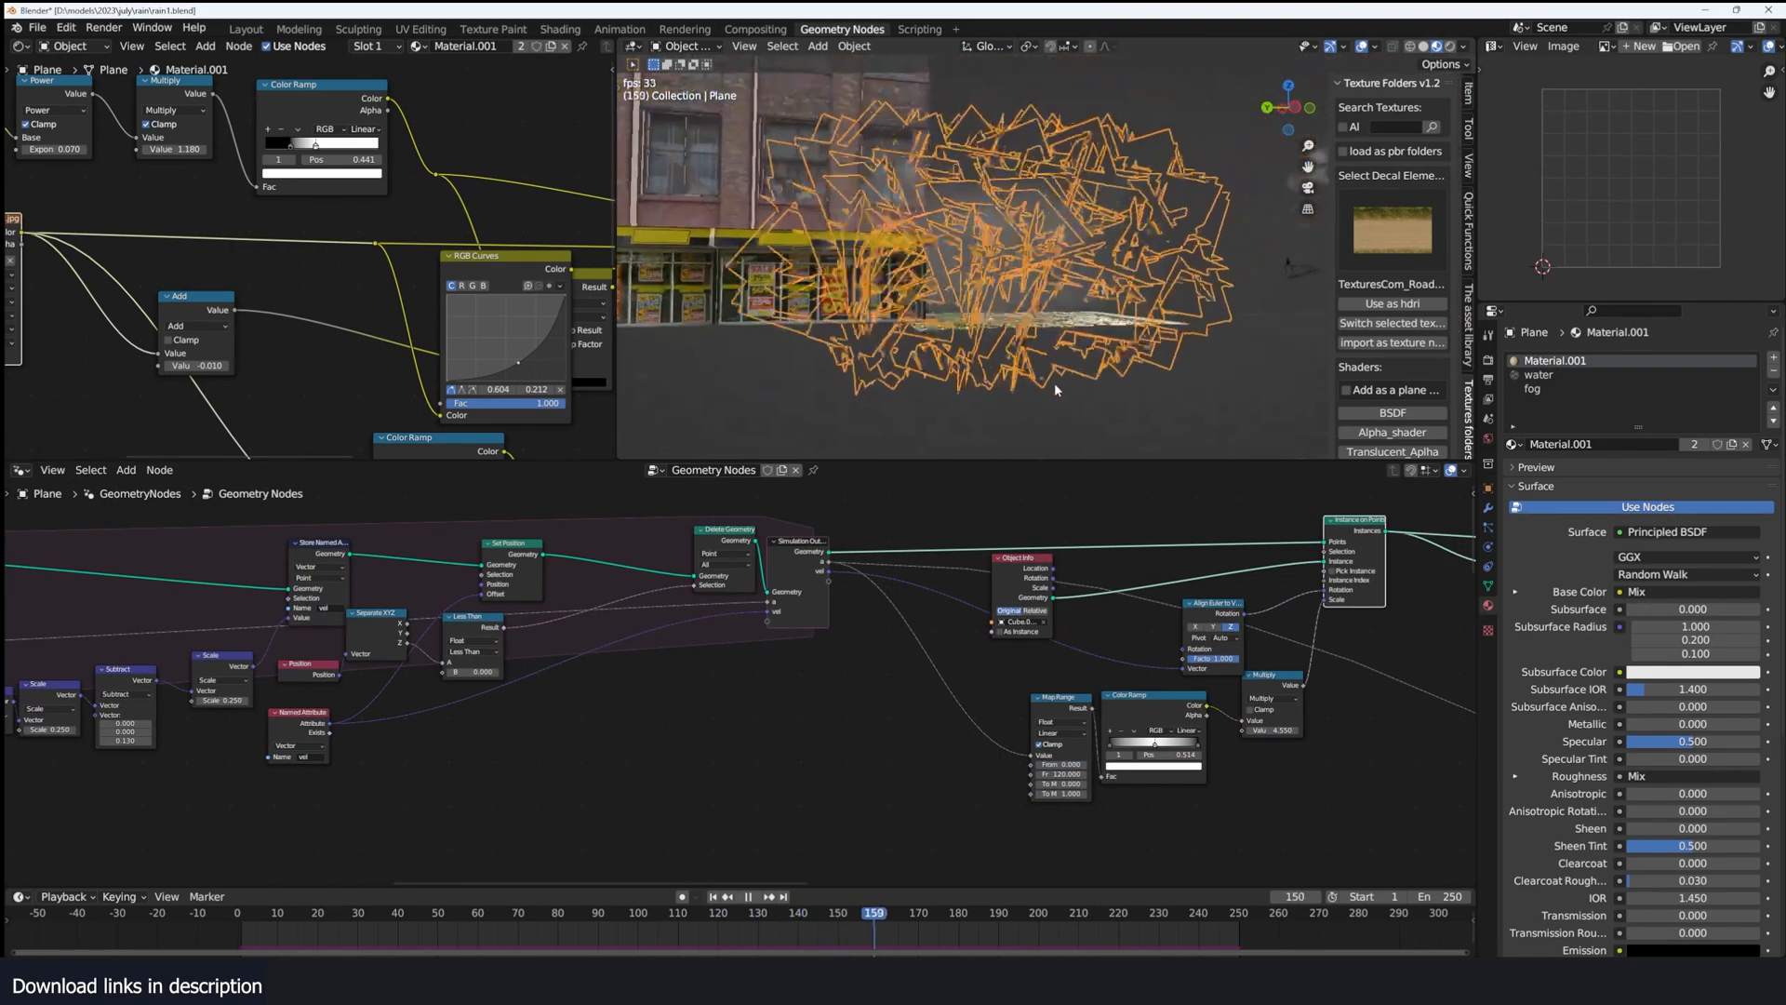
{"action": "scroll", "coordinate": [1070, 370], "scroll_direction": "up", "scroll_amount": 2}
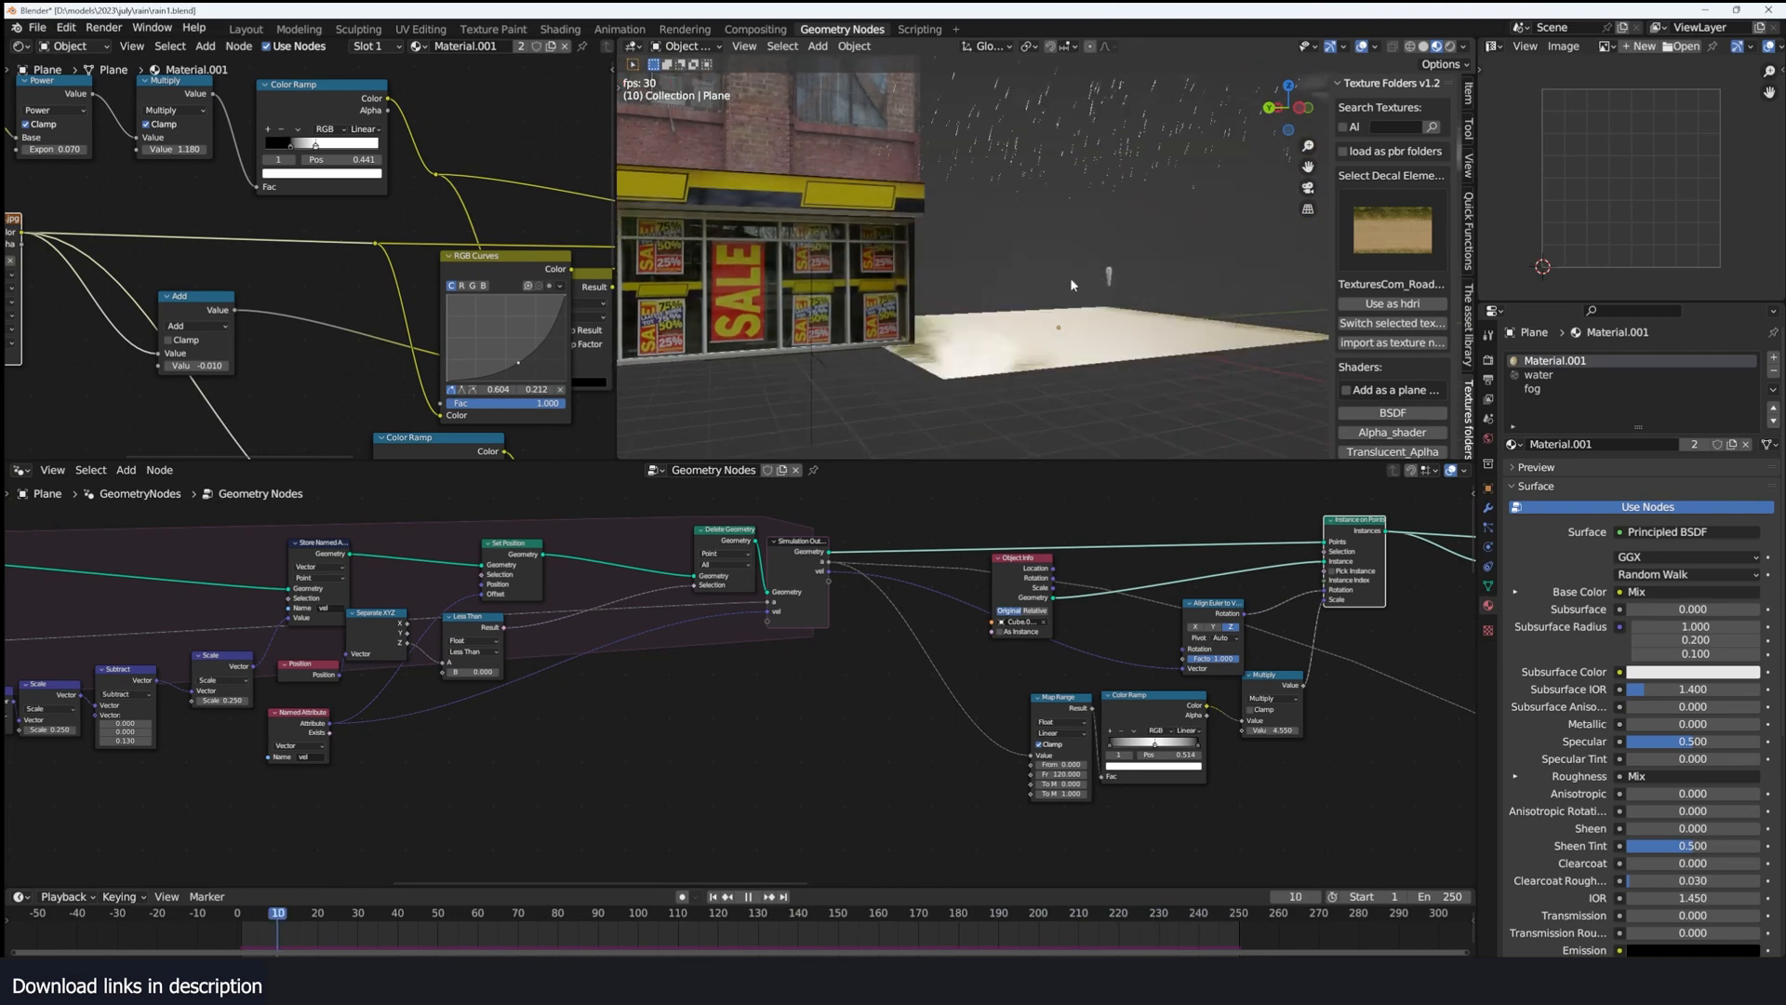
{"action": "scroll", "coordinate": [740, 693], "scroll_direction": "down", "scroll_amount": 2}
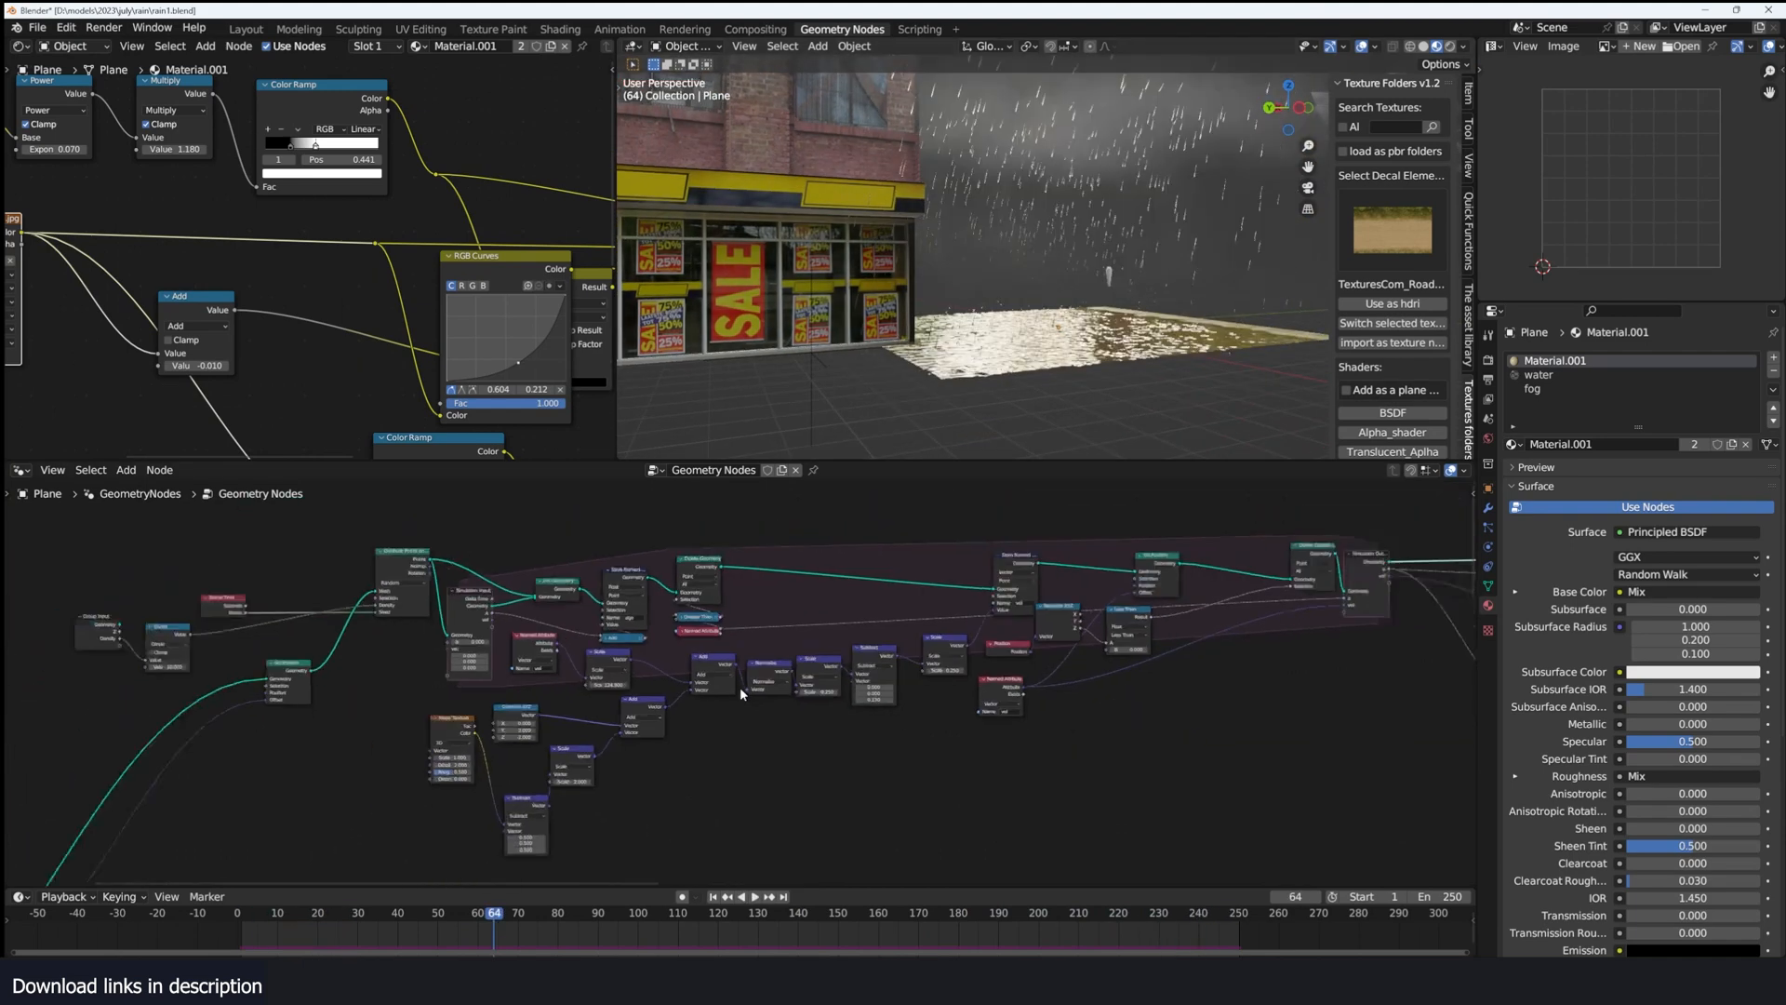
Step: Enclose the fog simulation nodes above the rain particles group in a new frame in the Plane's geometry node tree
{"action": "scroll", "coordinate": [739, 686], "scroll_direction": "down", "scroll_amount": 3}
{"action": "middle_click_drag", "start_coordinate": [1005, 791], "coordinate": [605, 677]}
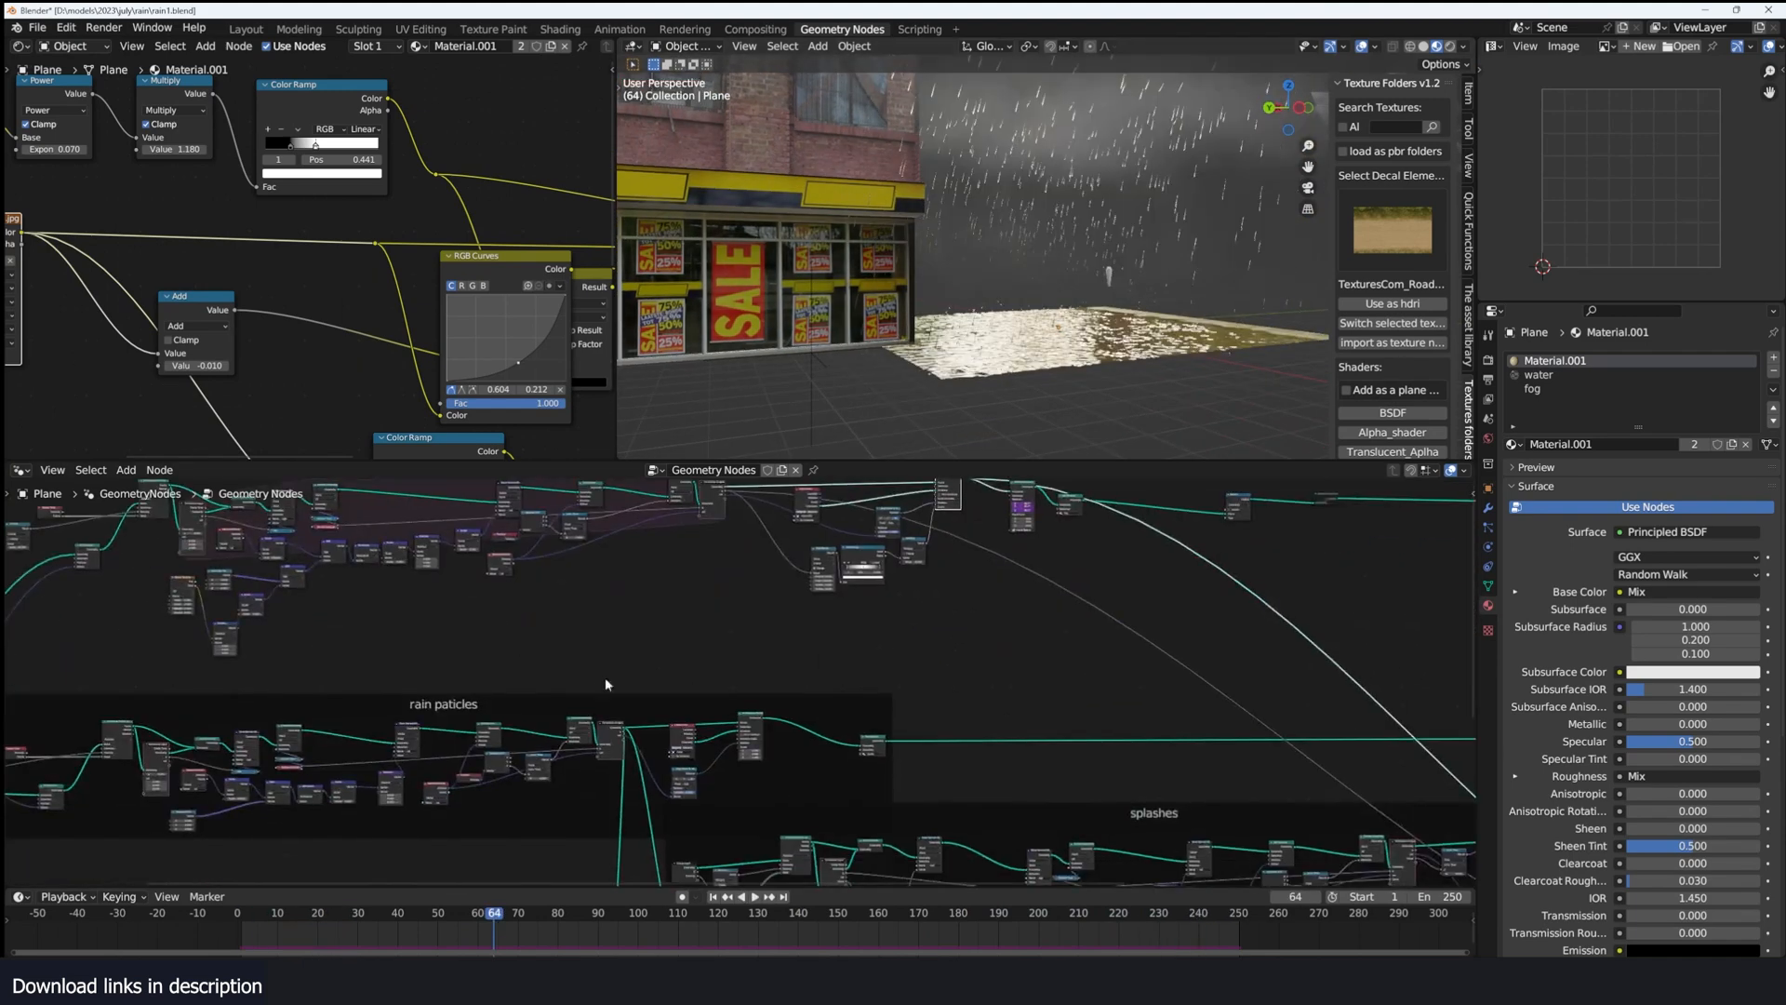
{"action": "scroll", "coordinate": [725, 680], "scroll_direction": "down", "scroll_amount": 4}
{"action": "middle_click_drag", "start_coordinate": [953, 652], "coordinate": [782, 631]}
{"action": "scroll", "coordinate": [781, 633], "scroll_direction": "up", "scroll_amount": 1}
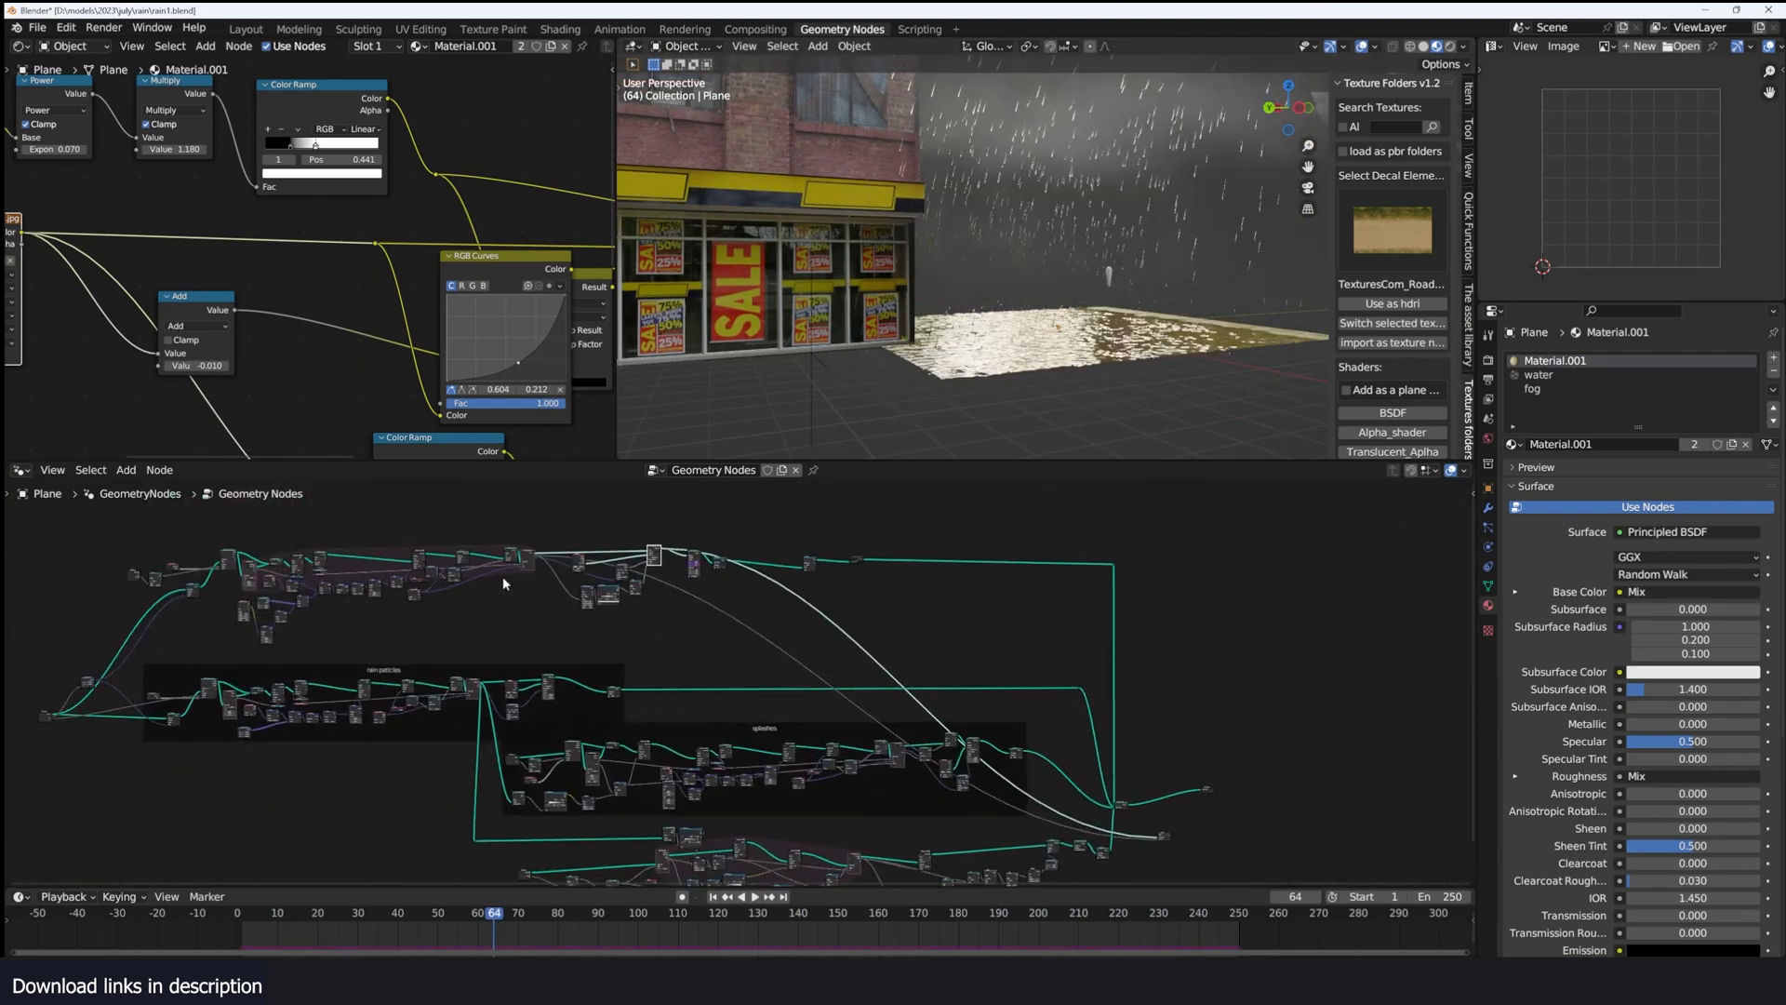
{"action": "scroll", "coordinate": [502, 577], "scroll_direction": "down", "scroll_amount": 1}
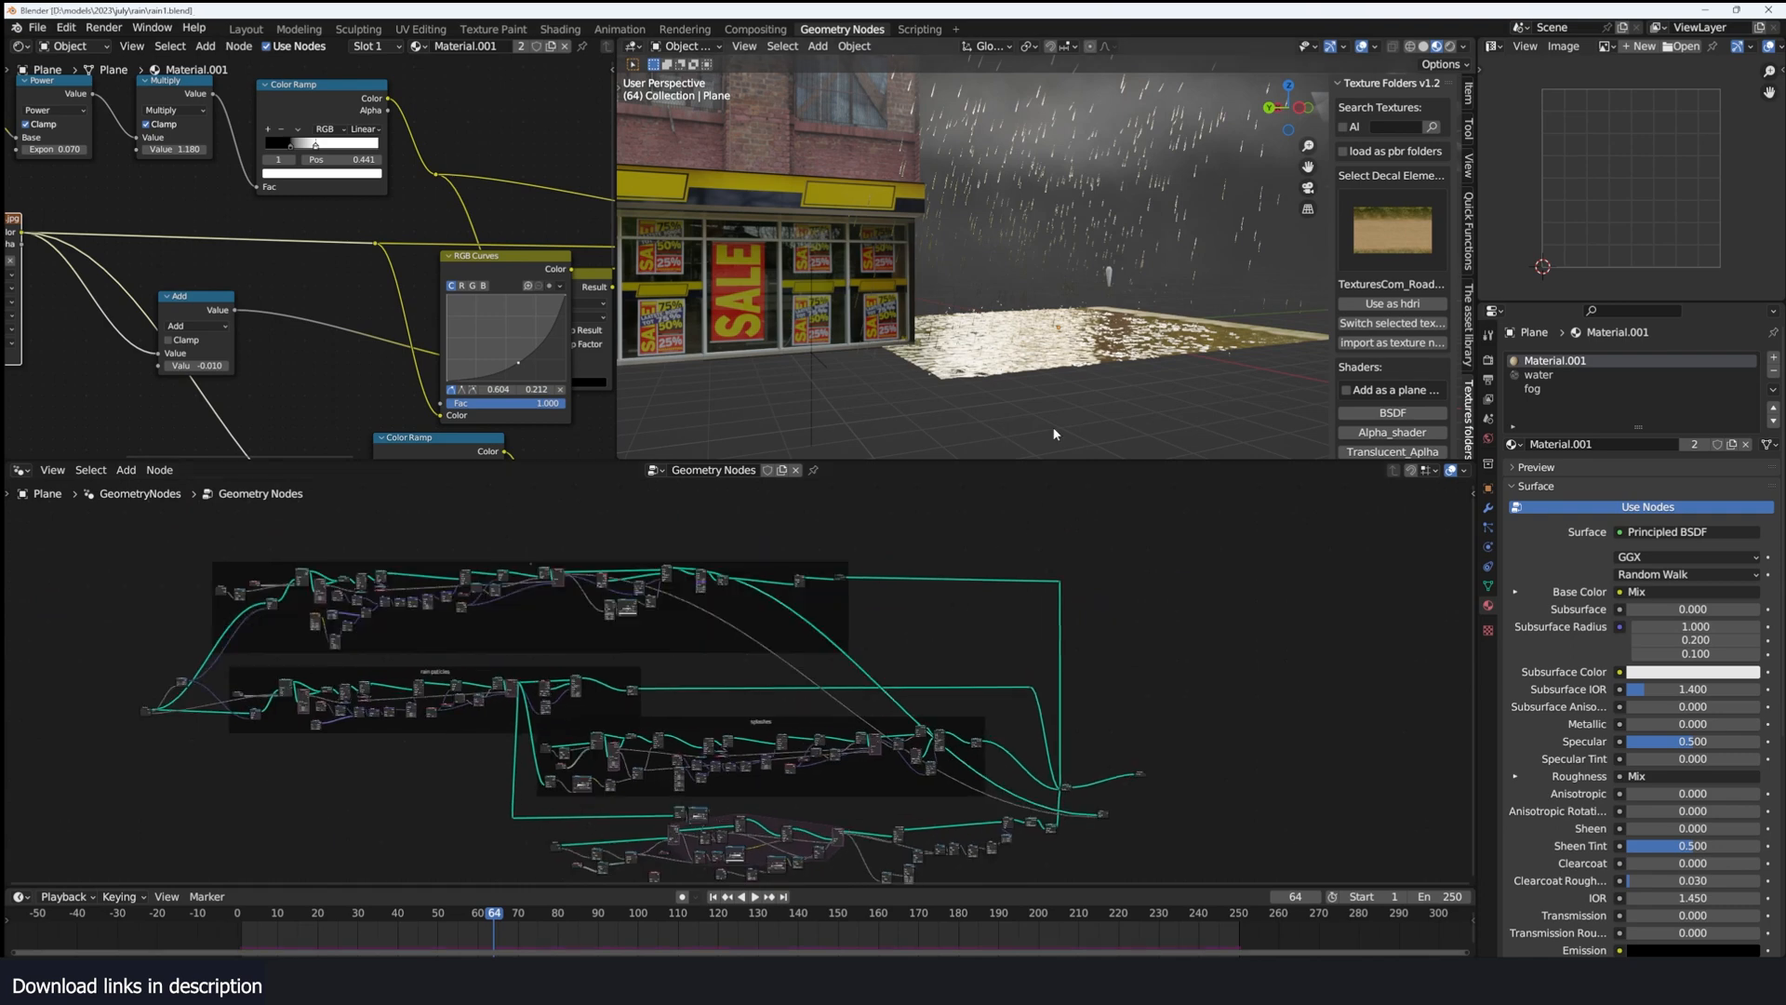
Step: Delete the standalone fog mesh Cube.002 floating beside the scene
{"action": "scroll", "coordinate": [1062, 410], "scroll_direction": "down", "scroll_amount": 4}
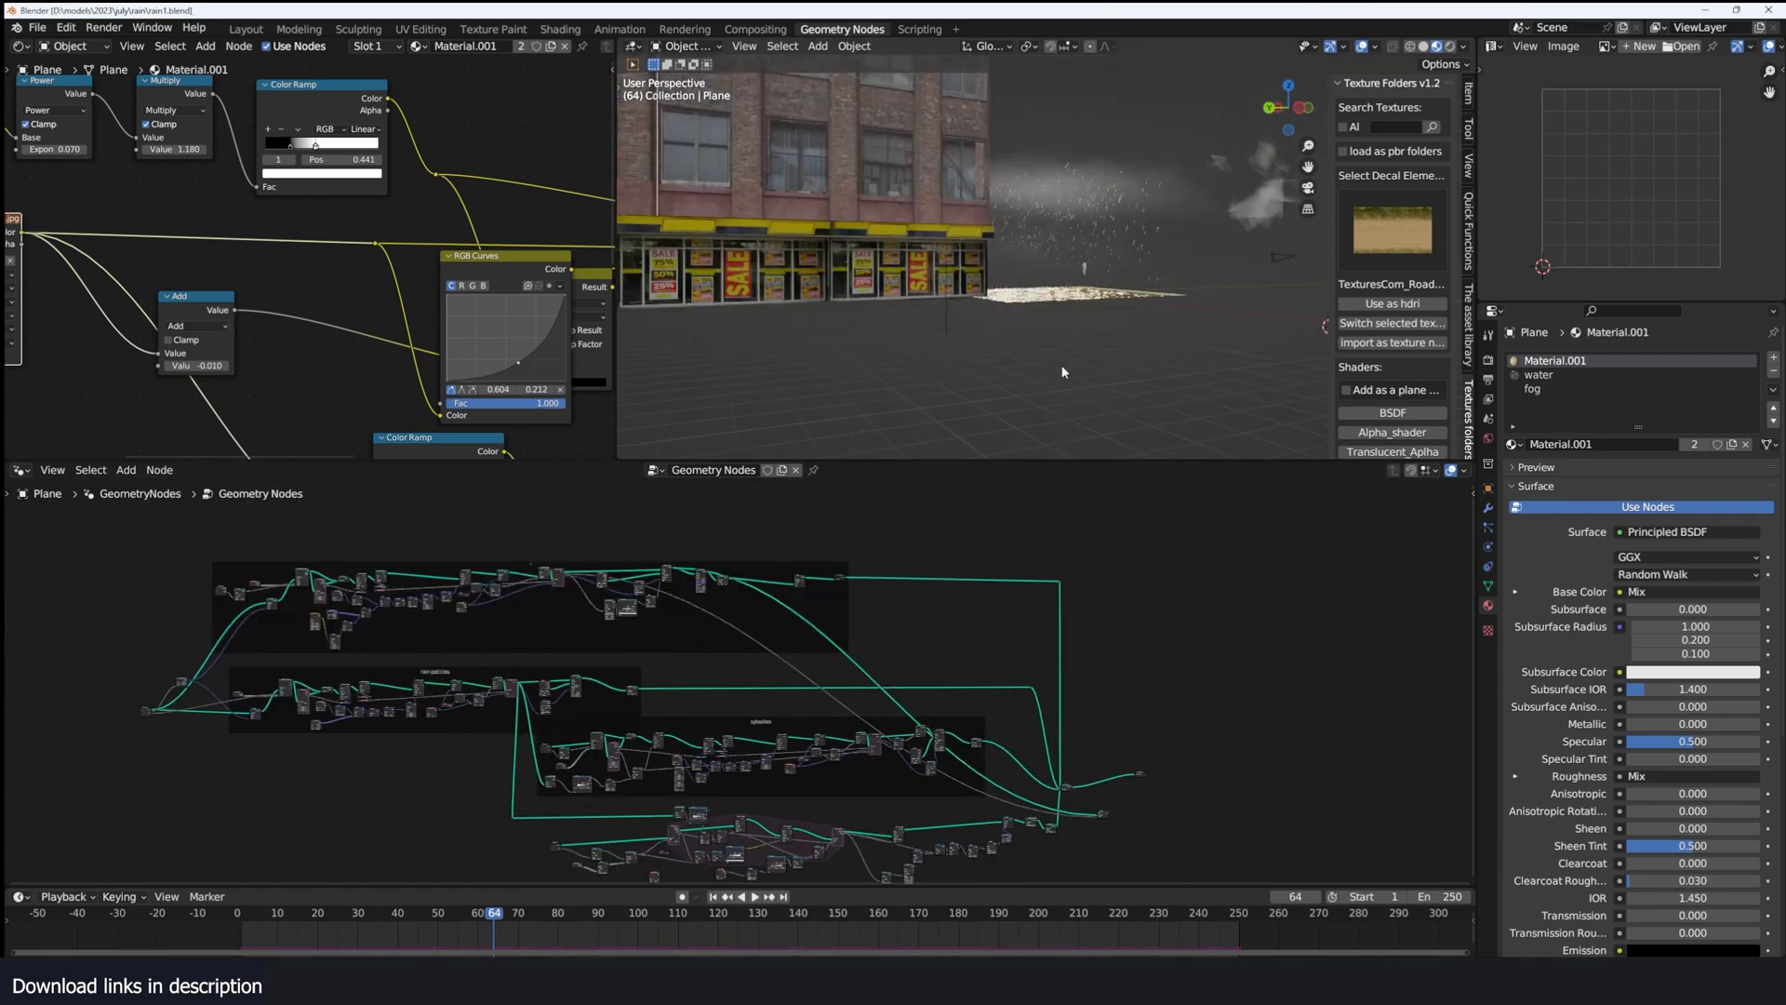
{"action": "scroll", "coordinate": [1052, 353], "scroll_direction": "up", "scroll_amount": 2}
{"action": "middle_click_drag", "start_coordinate": [1133, 263], "coordinate": [1040, 309], "text": "shift"}
{"action": "left_click", "coordinate": [1273, 211]}
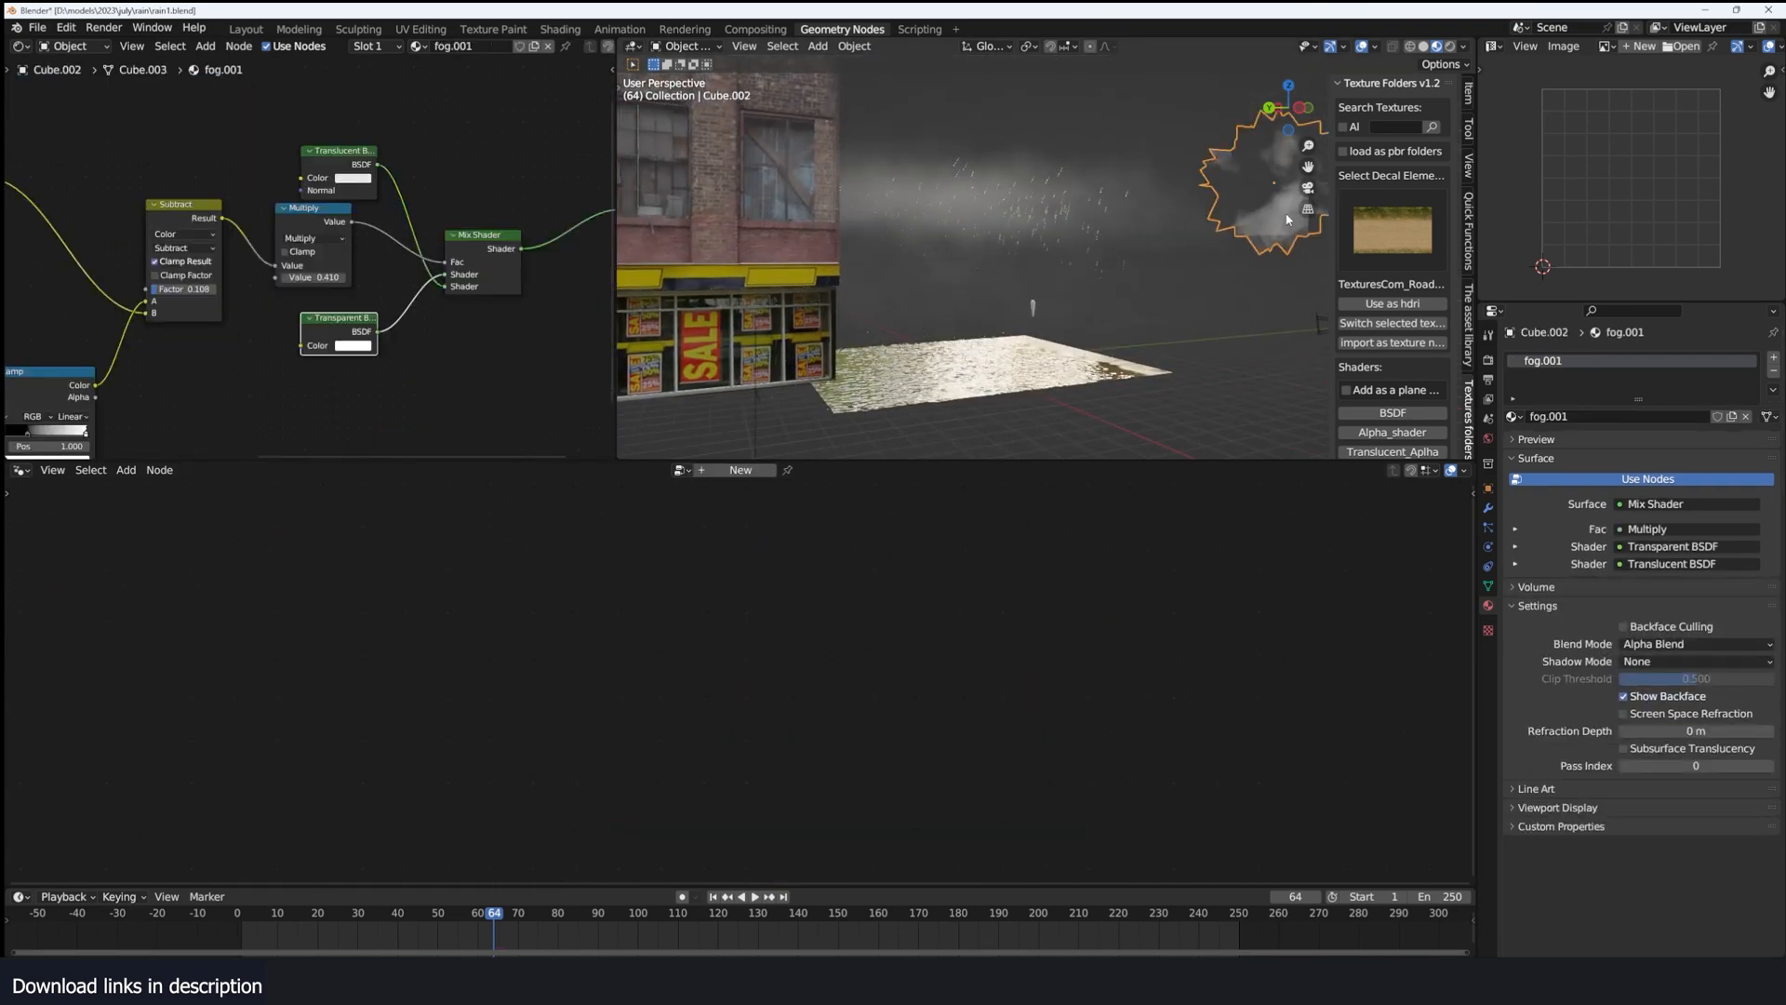
{"action": "key", "text": "x"}
{"action": "left_click", "coordinate": [1278, 214]}
Step: Select the ground Plane and return the animation to frame 0
{"action": "left_click", "coordinate": [1100, 223]}
{"action": "left_click", "coordinate": [985, 365]}
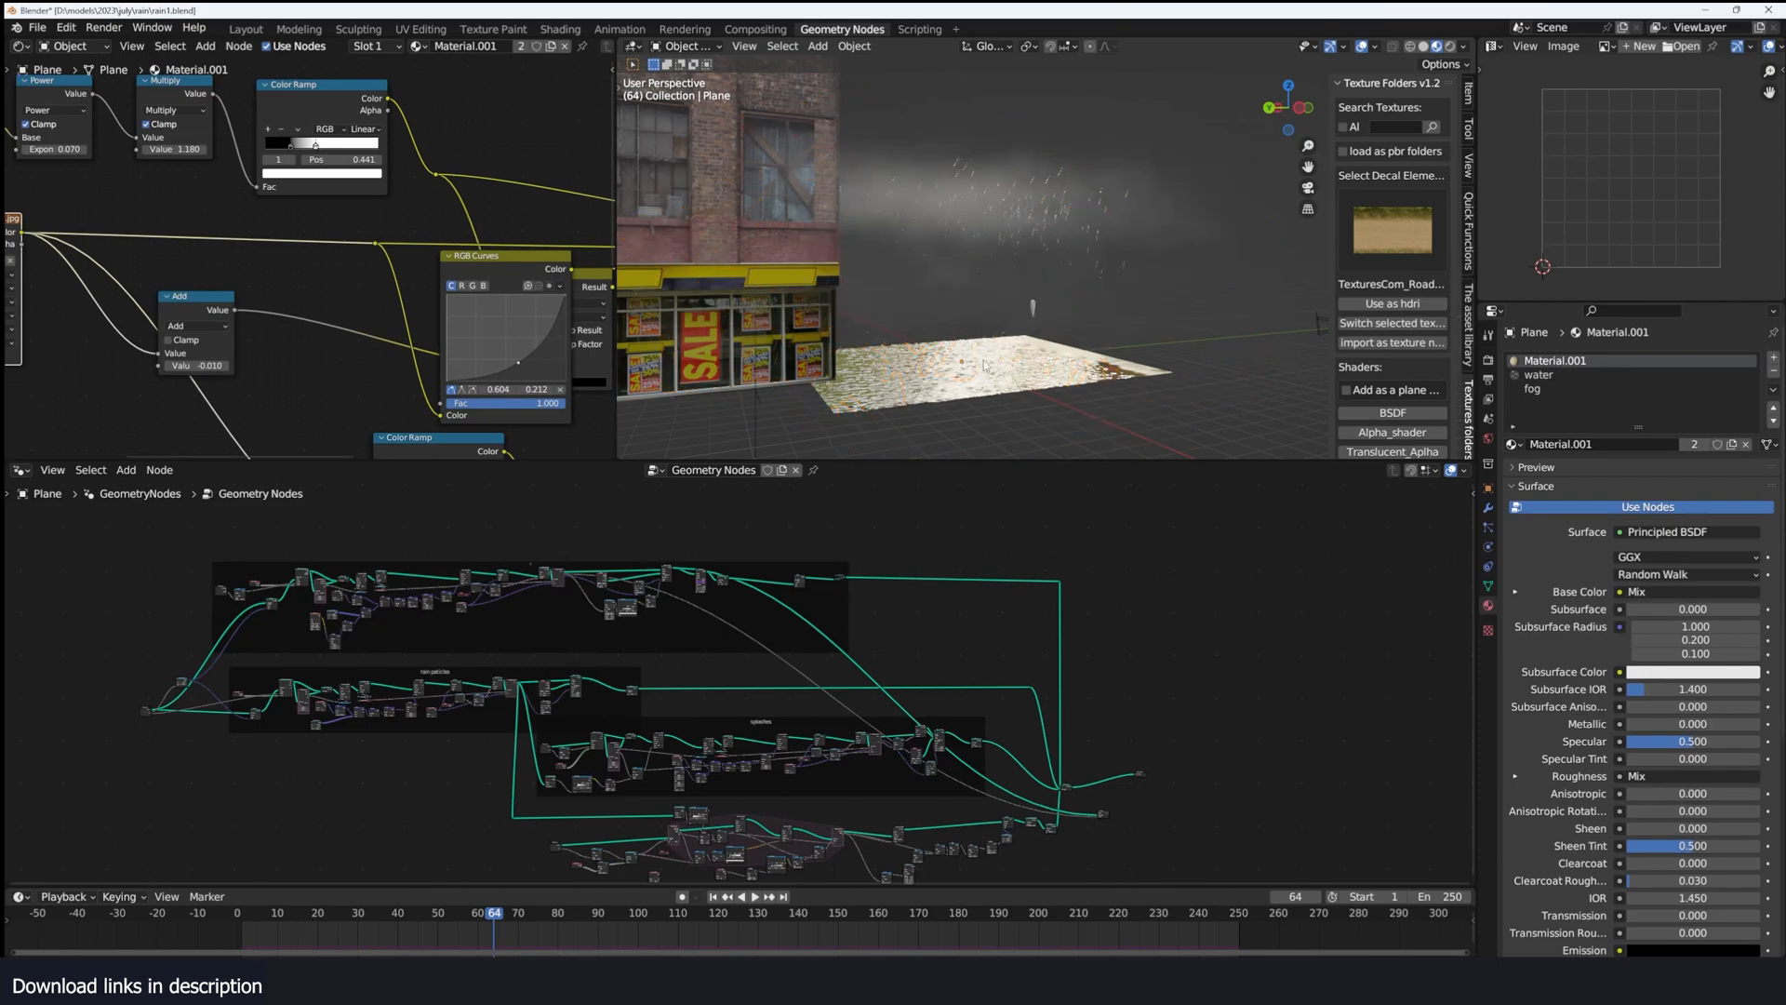
{"action": "left_click", "coordinate": [236, 915]}
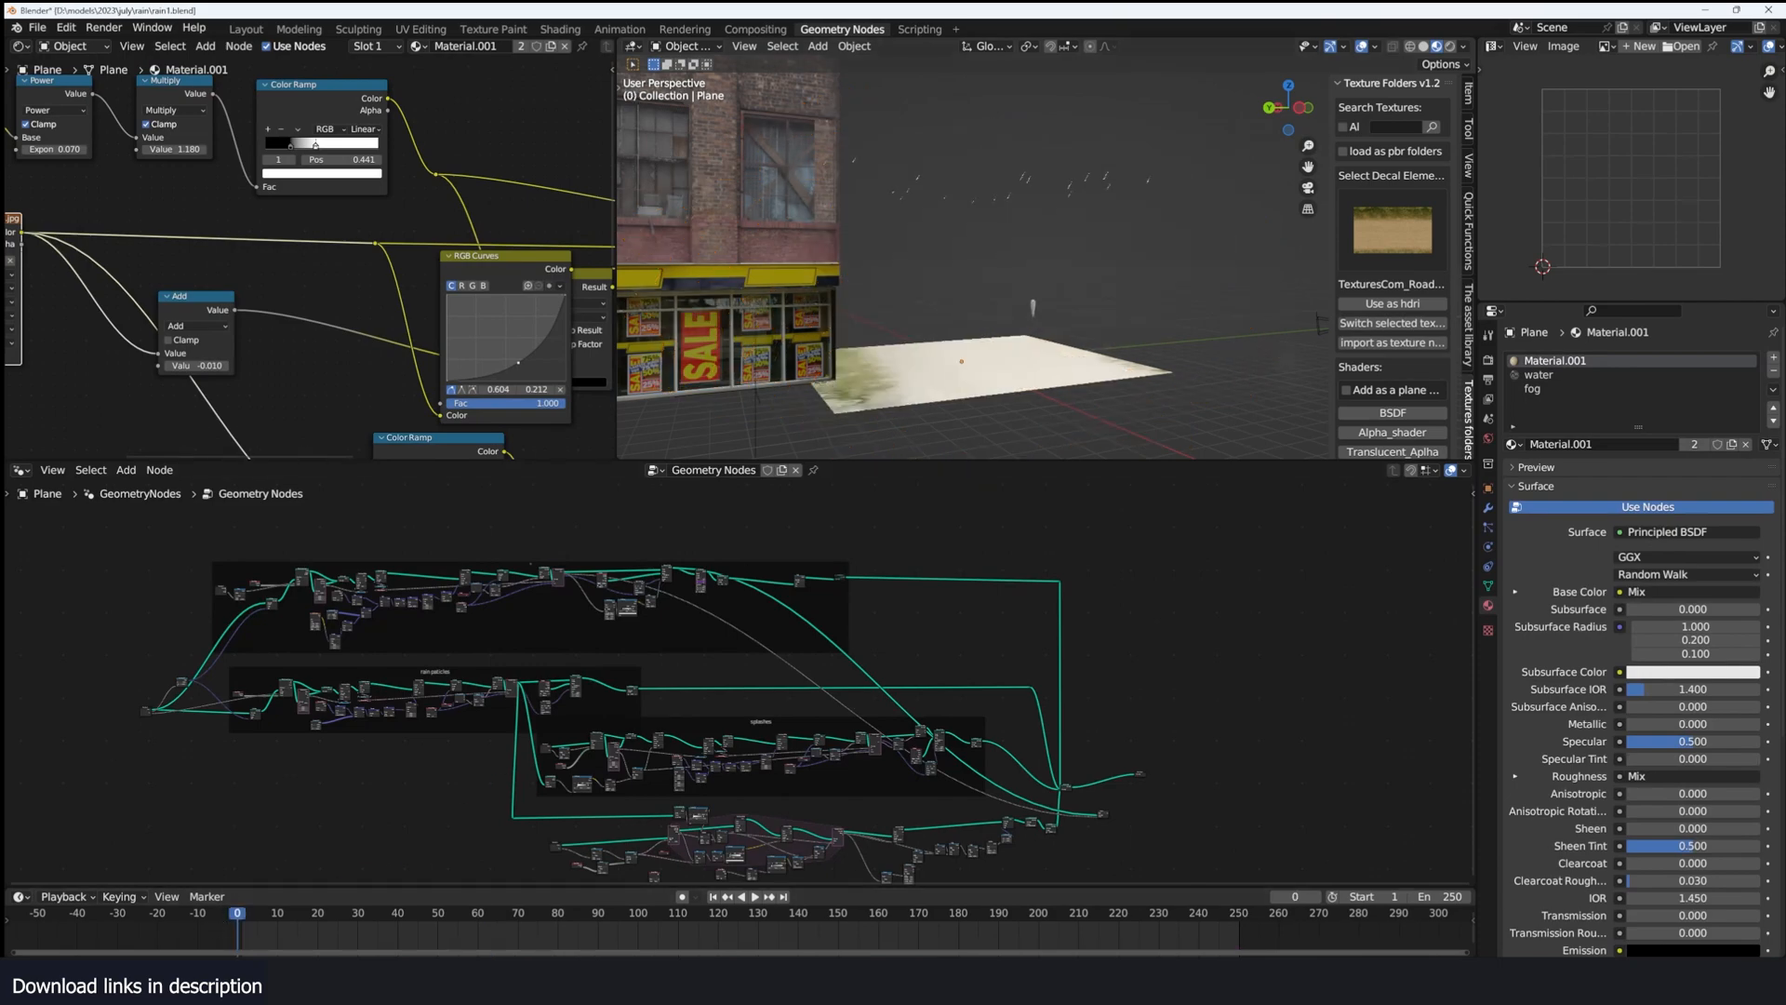